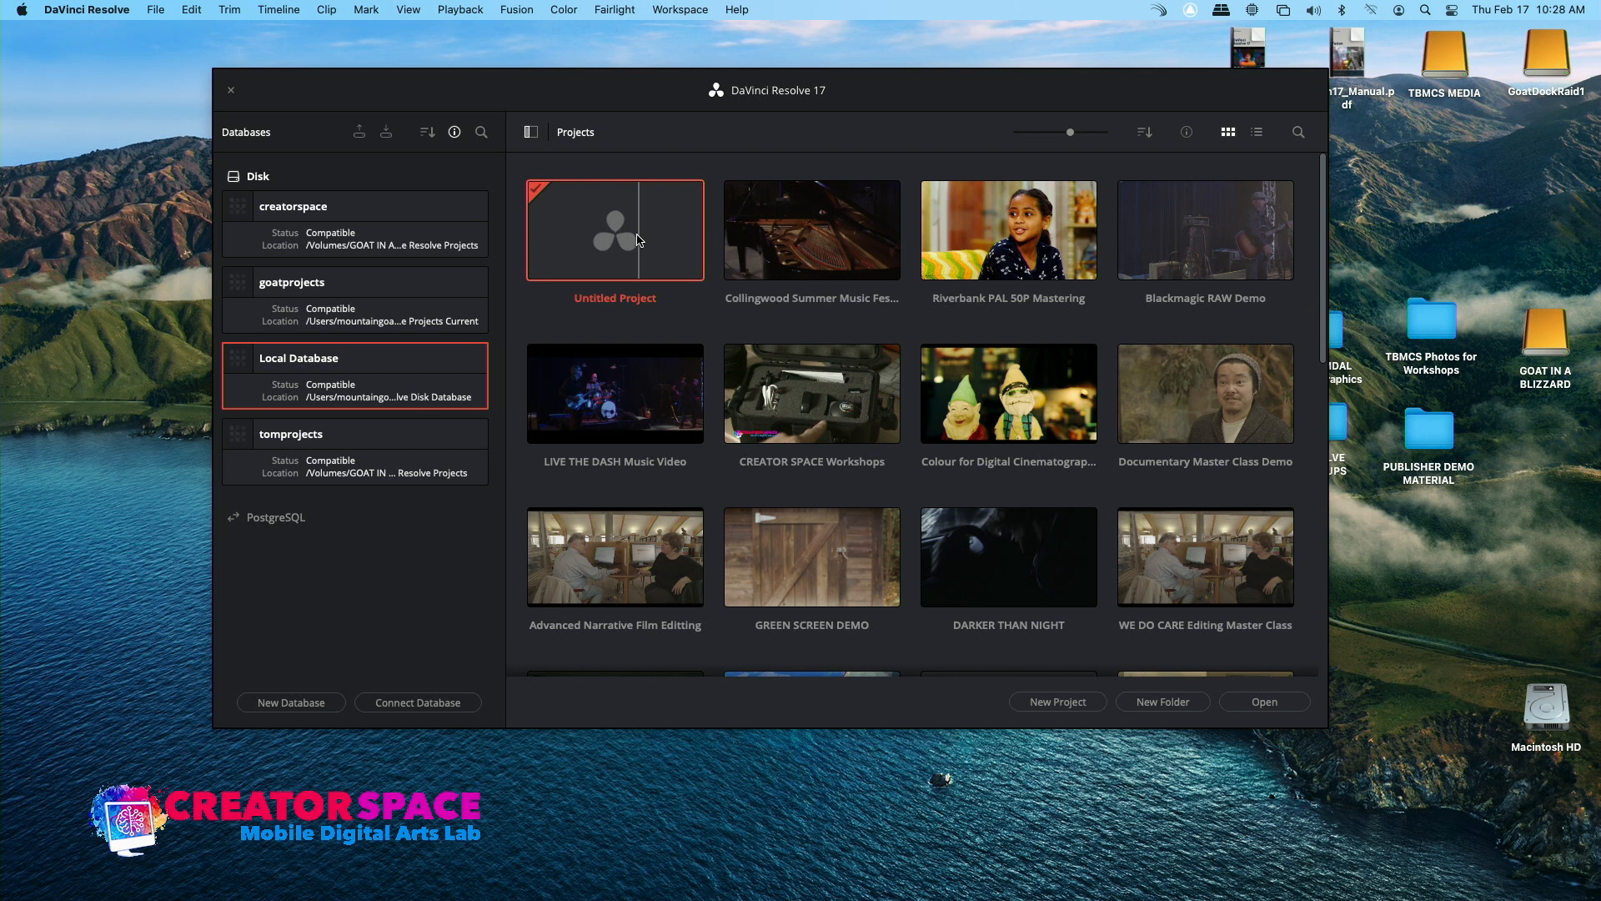
# Open the THE MEETING Feb1 2020 project from the Local Database on the Edit page, skipping the software update
pyautogui.scroll(-10, 608, 375)
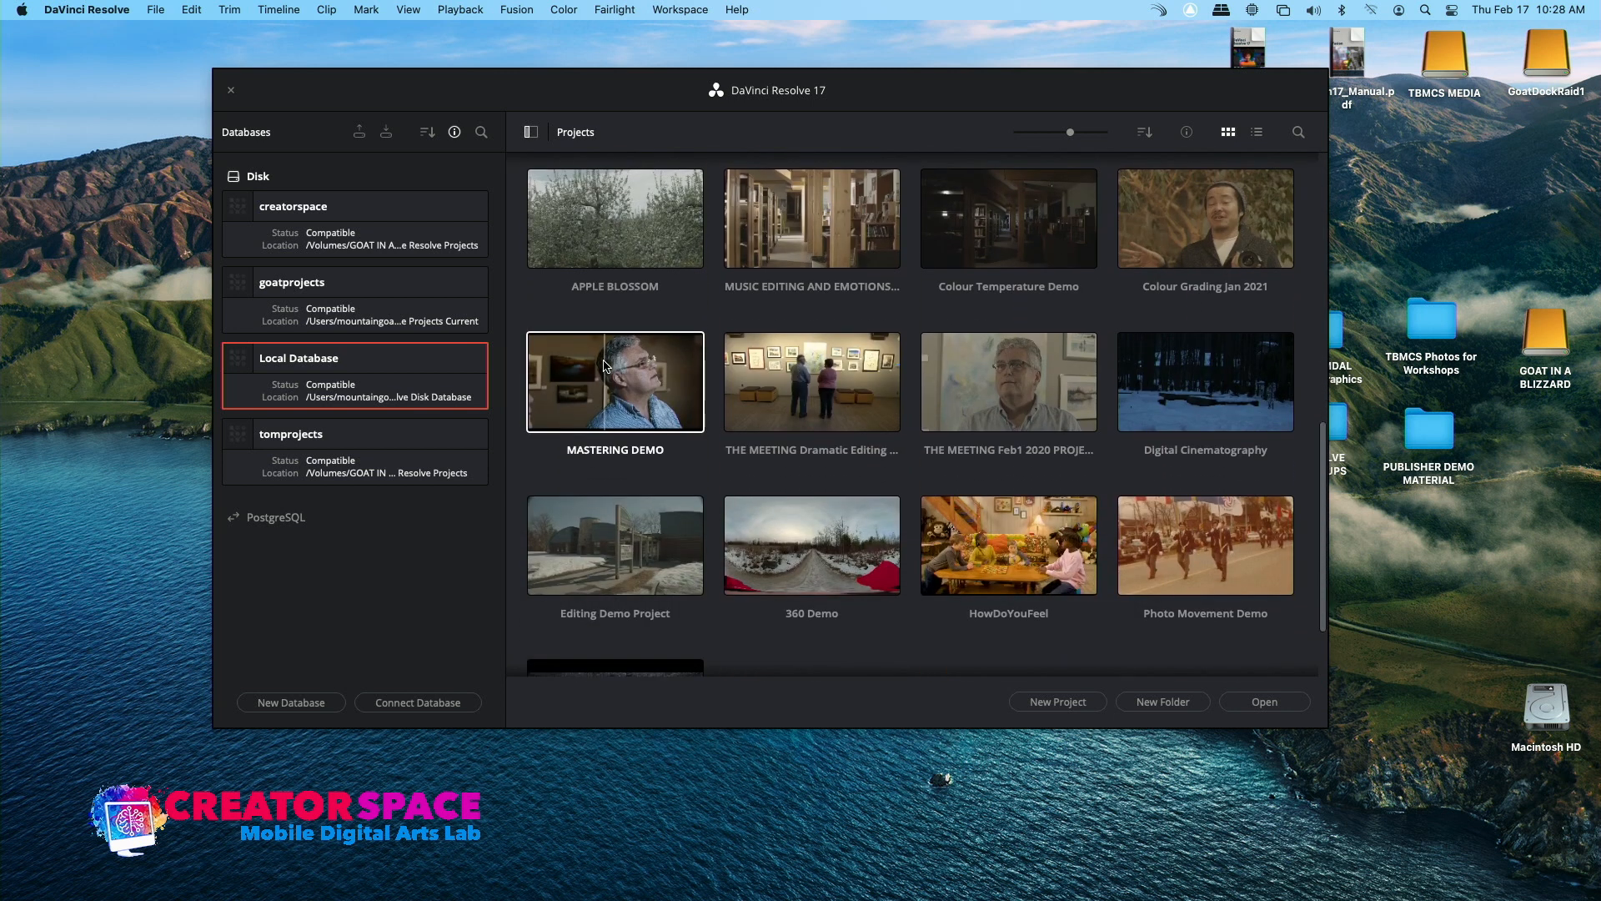
pyautogui.scroll(3, 832, 457)
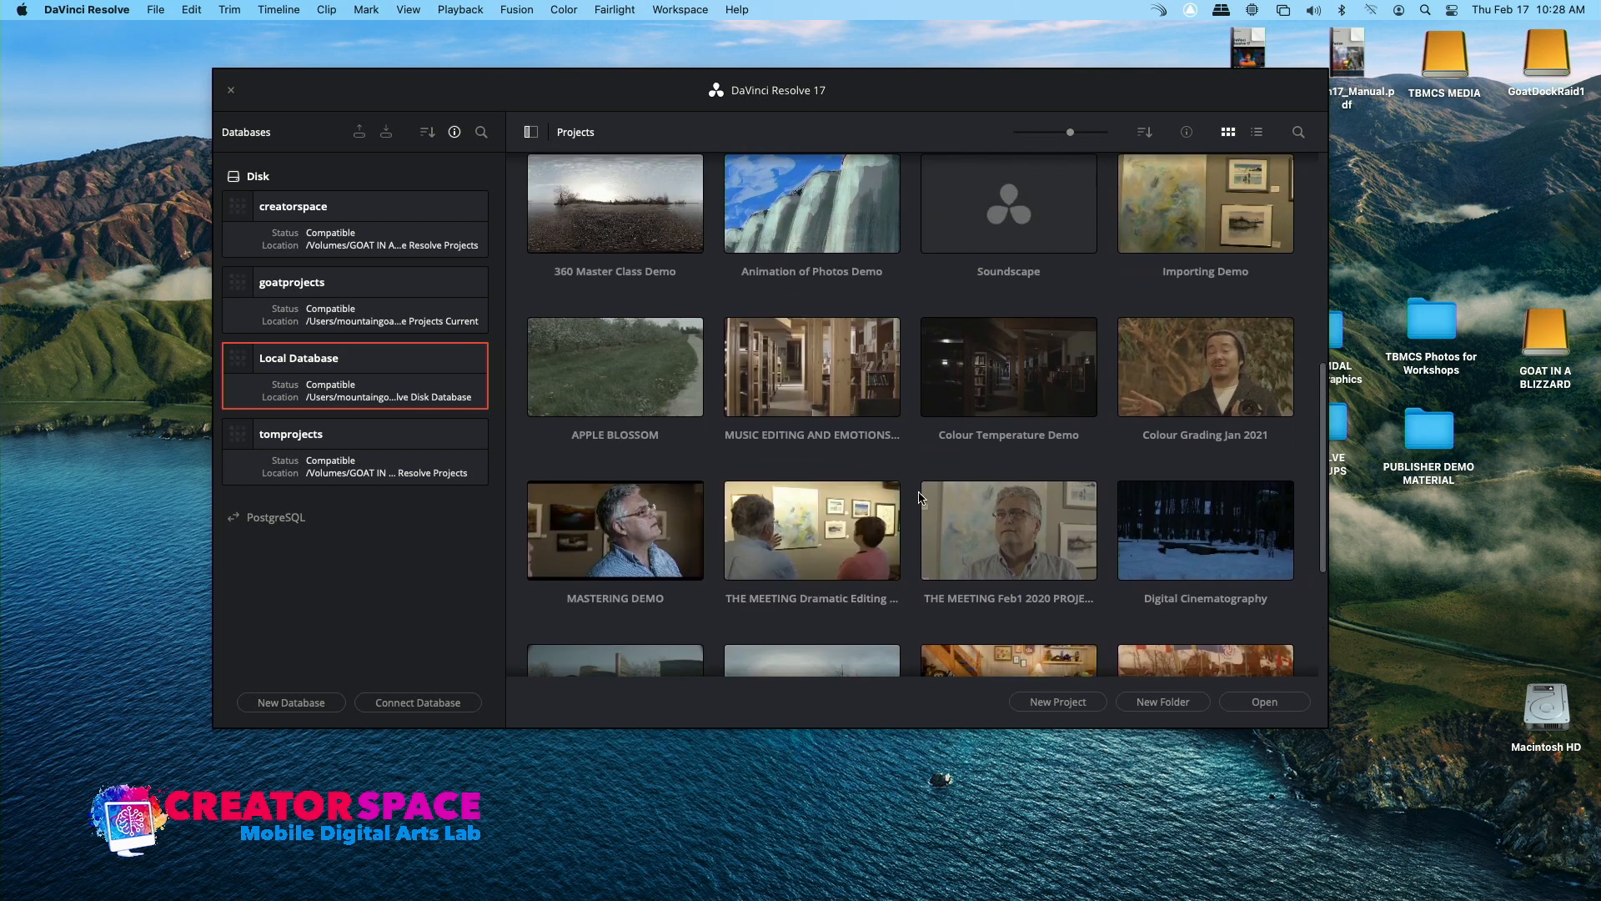
pyautogui.scroll(-3, 901, 425)
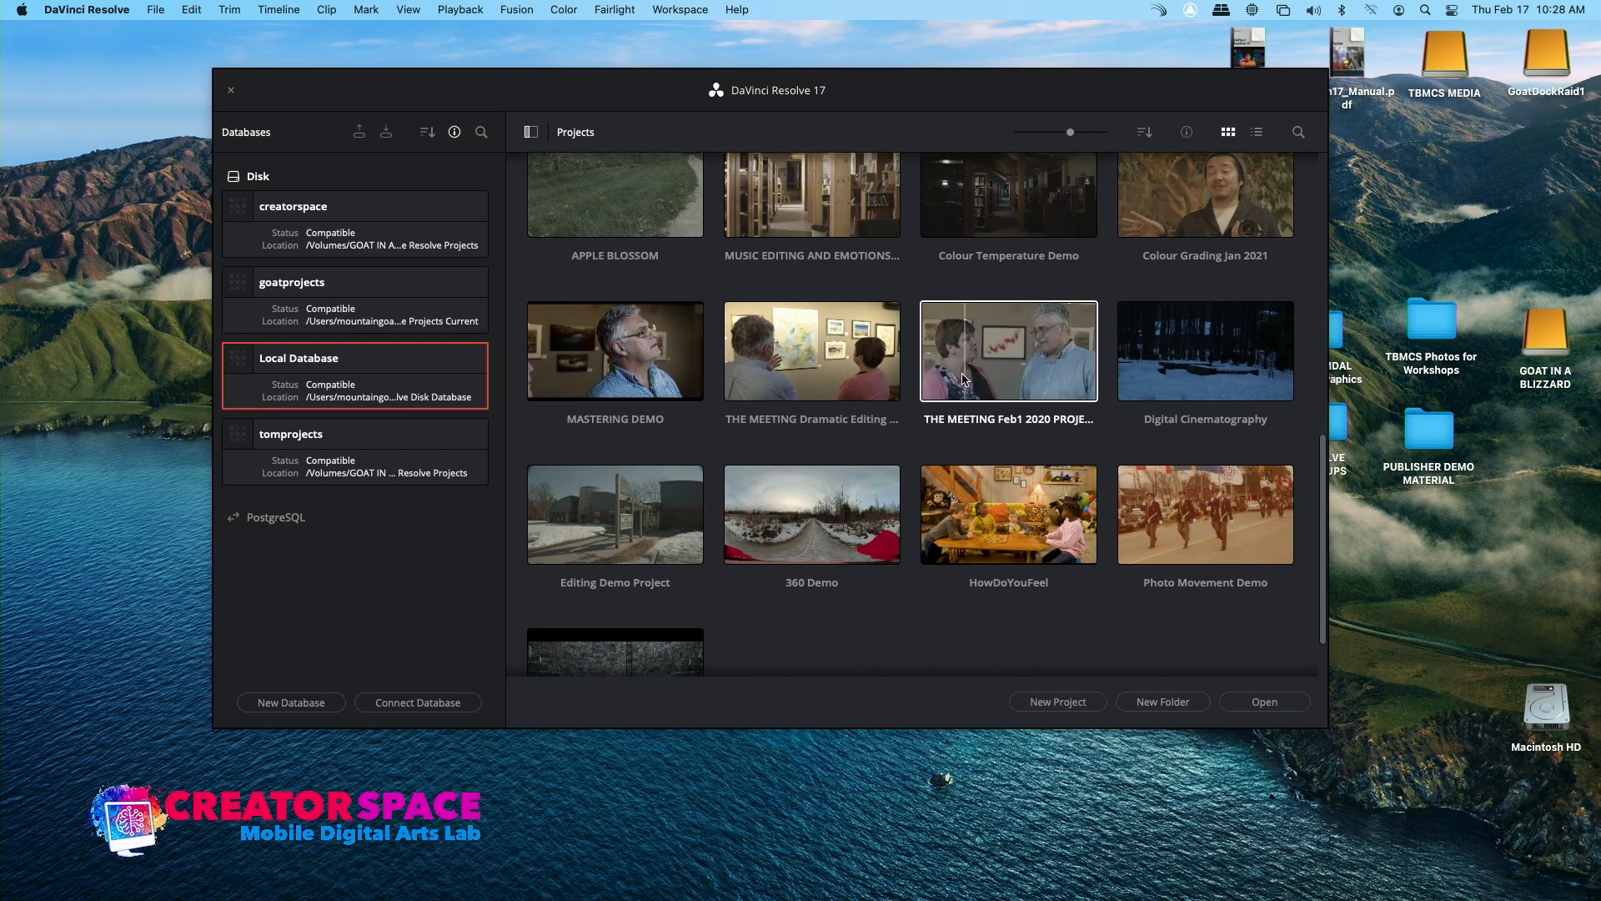
pyautogui.doubleClick(962, 370)
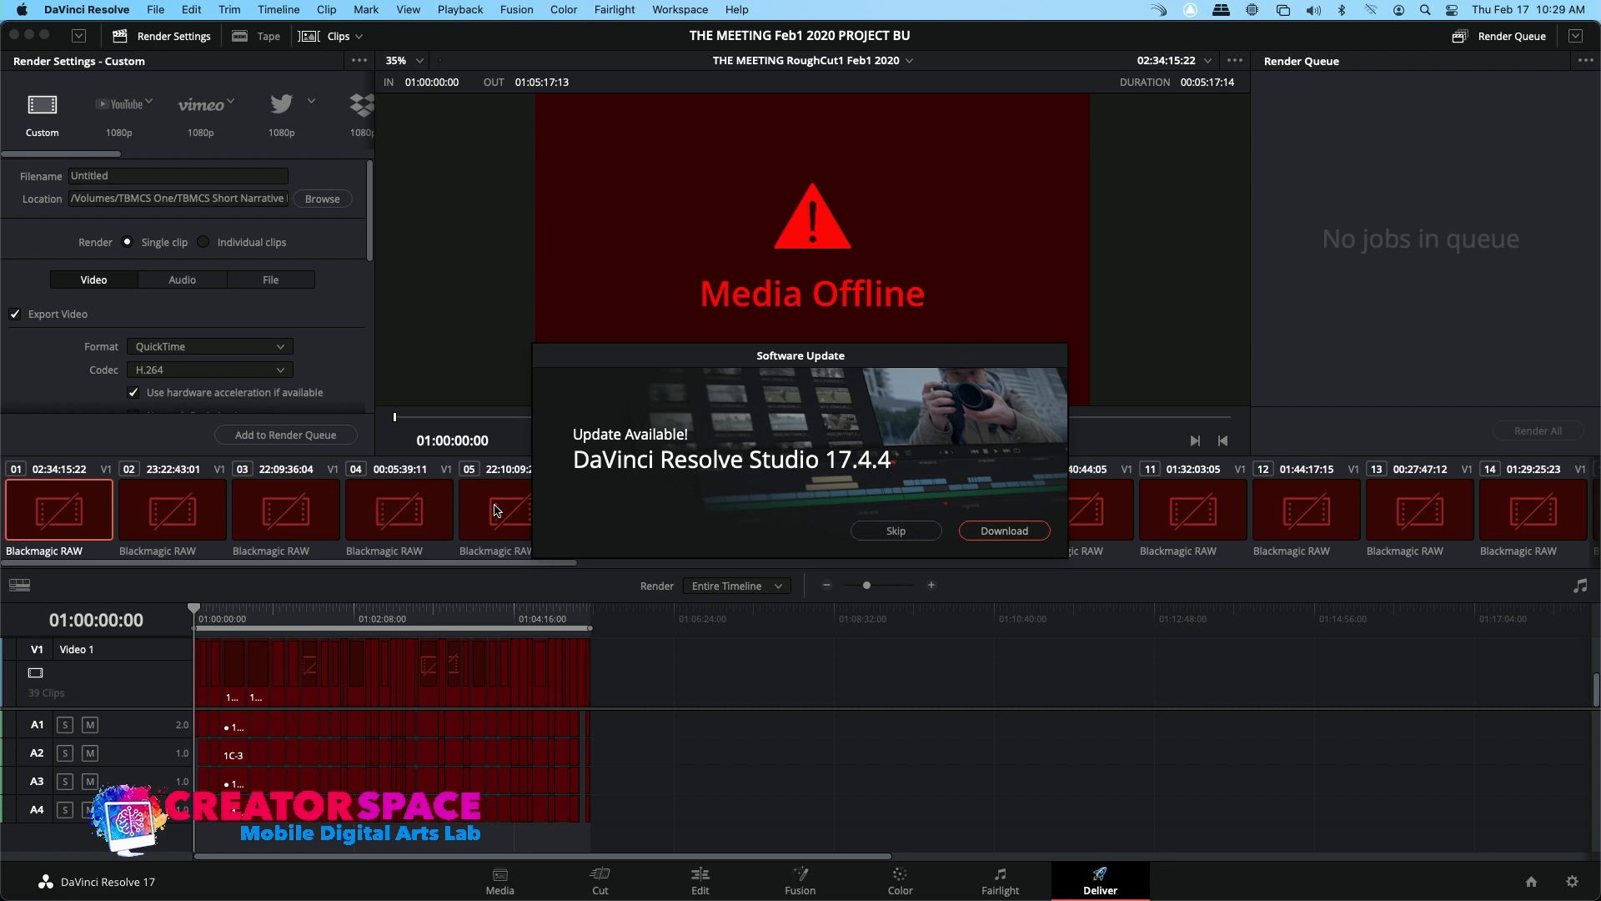
pyautogui.click(896, 531)
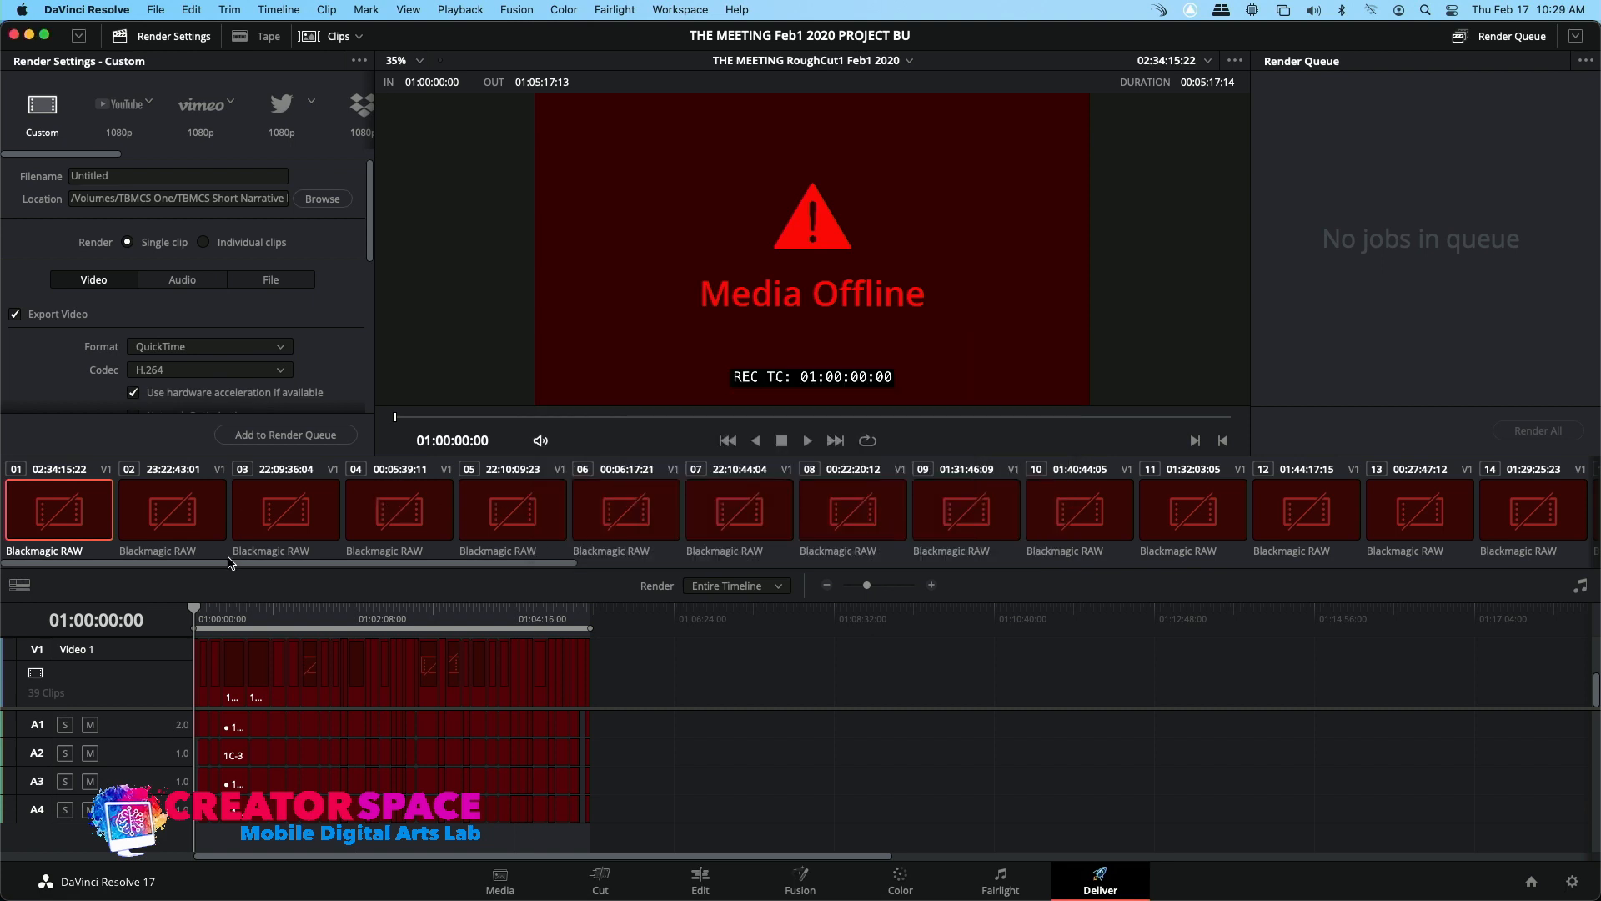
pyautogui.click(681, 891)
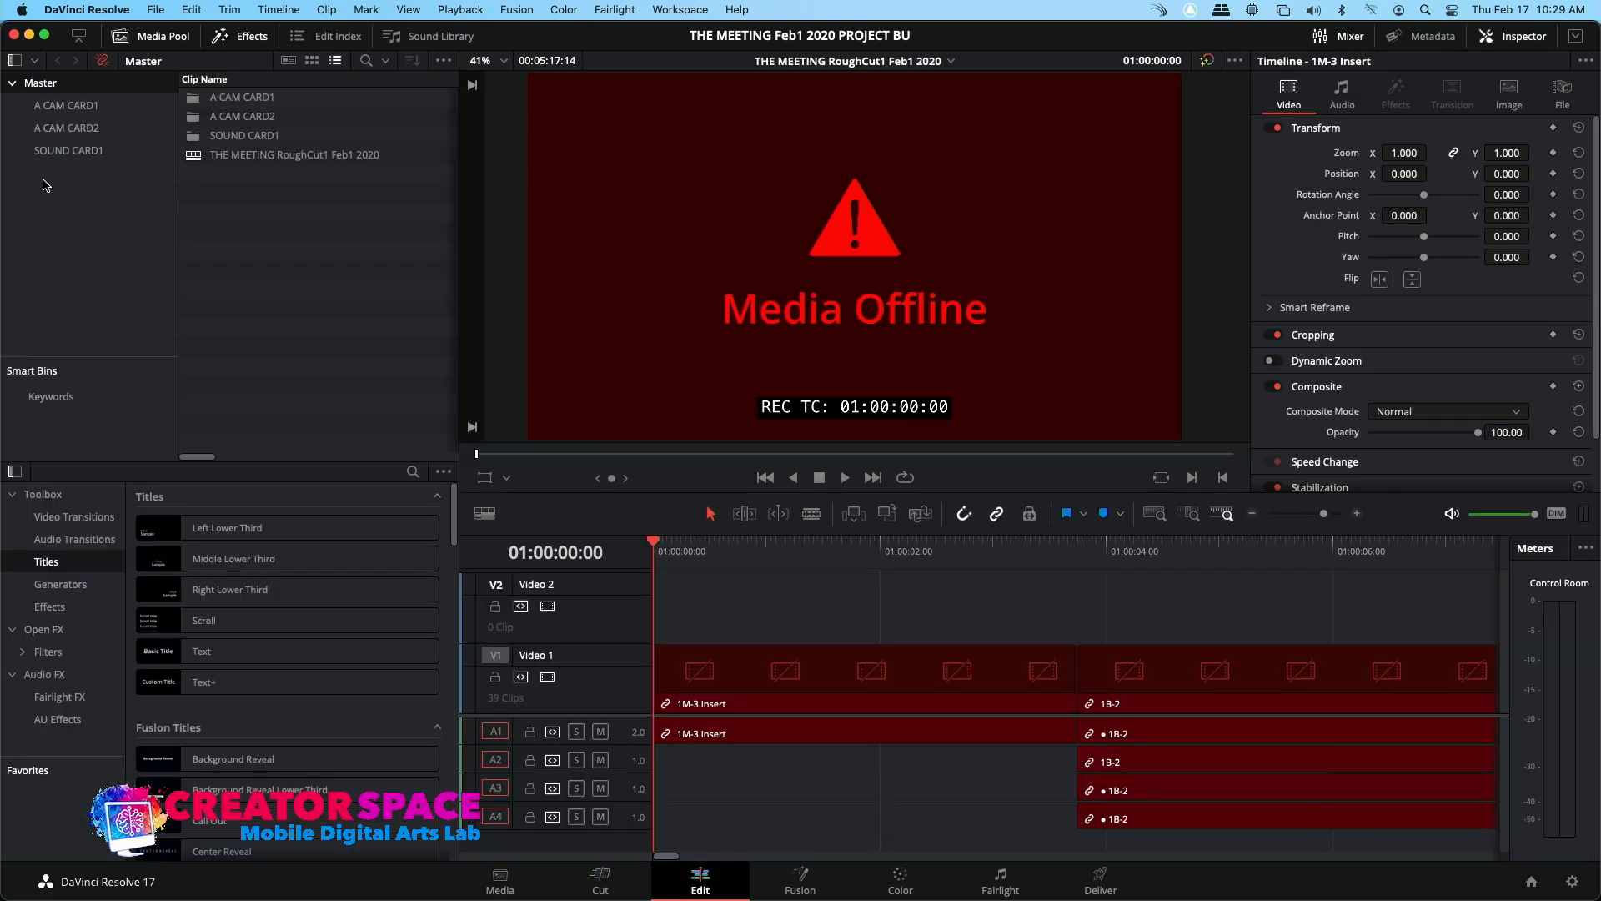
# Relink all clips in the A CAM CARD1 bin to the TBMCS The Meeting Jan 25 2020 RAW folder on the TBMCS MEDIA drive
pyautogui.click(201, 161)
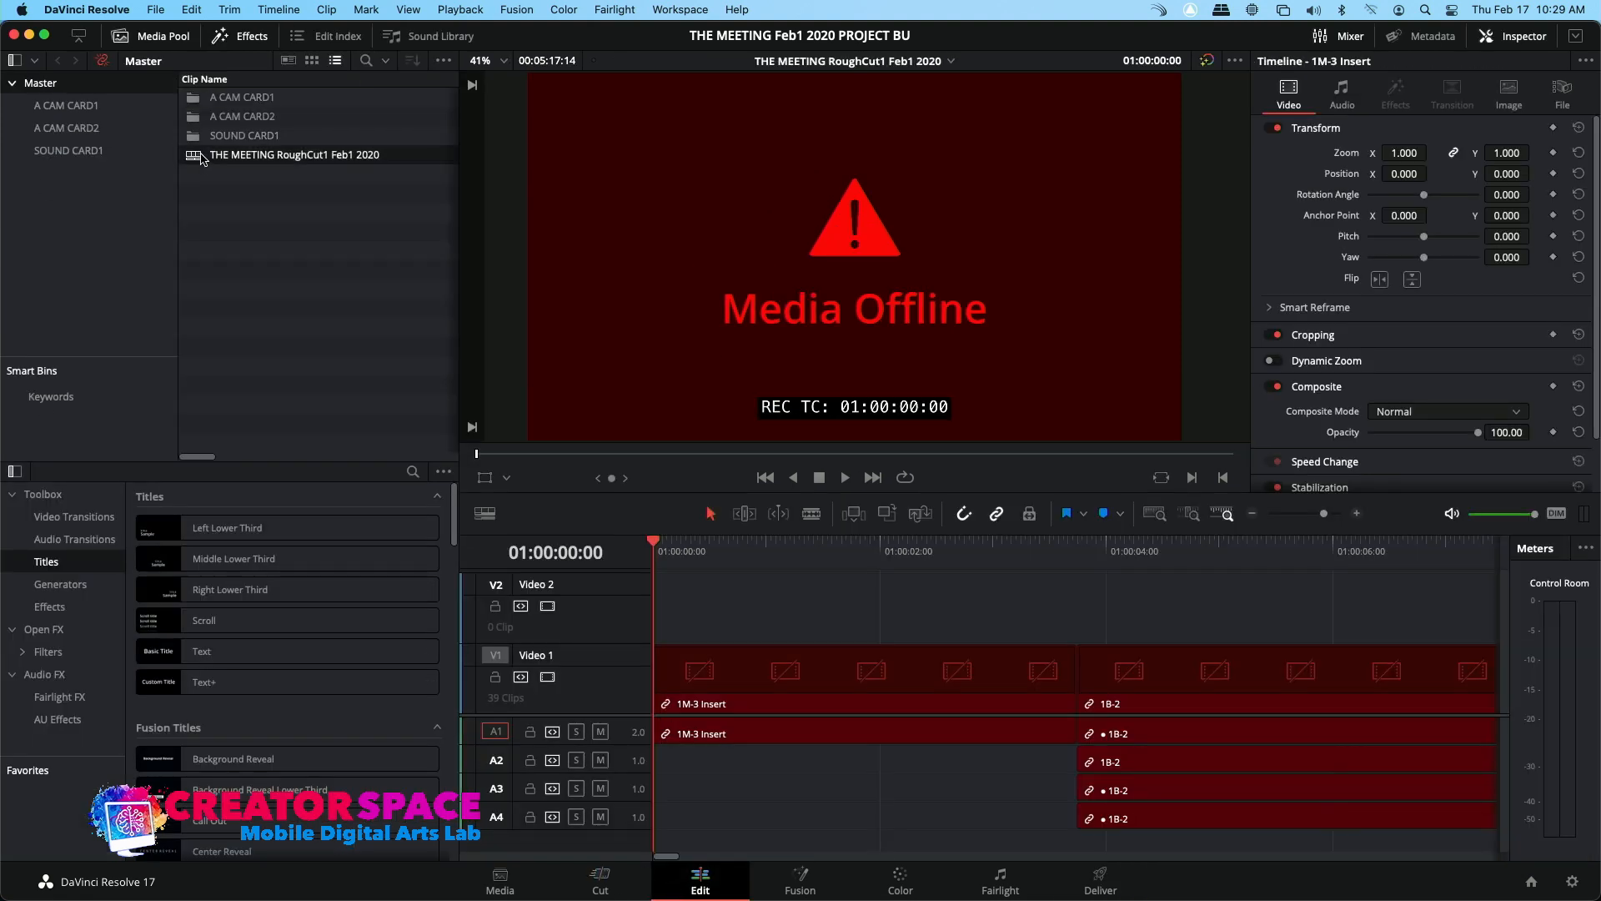
pyautogui.doubleClick(198, 105)
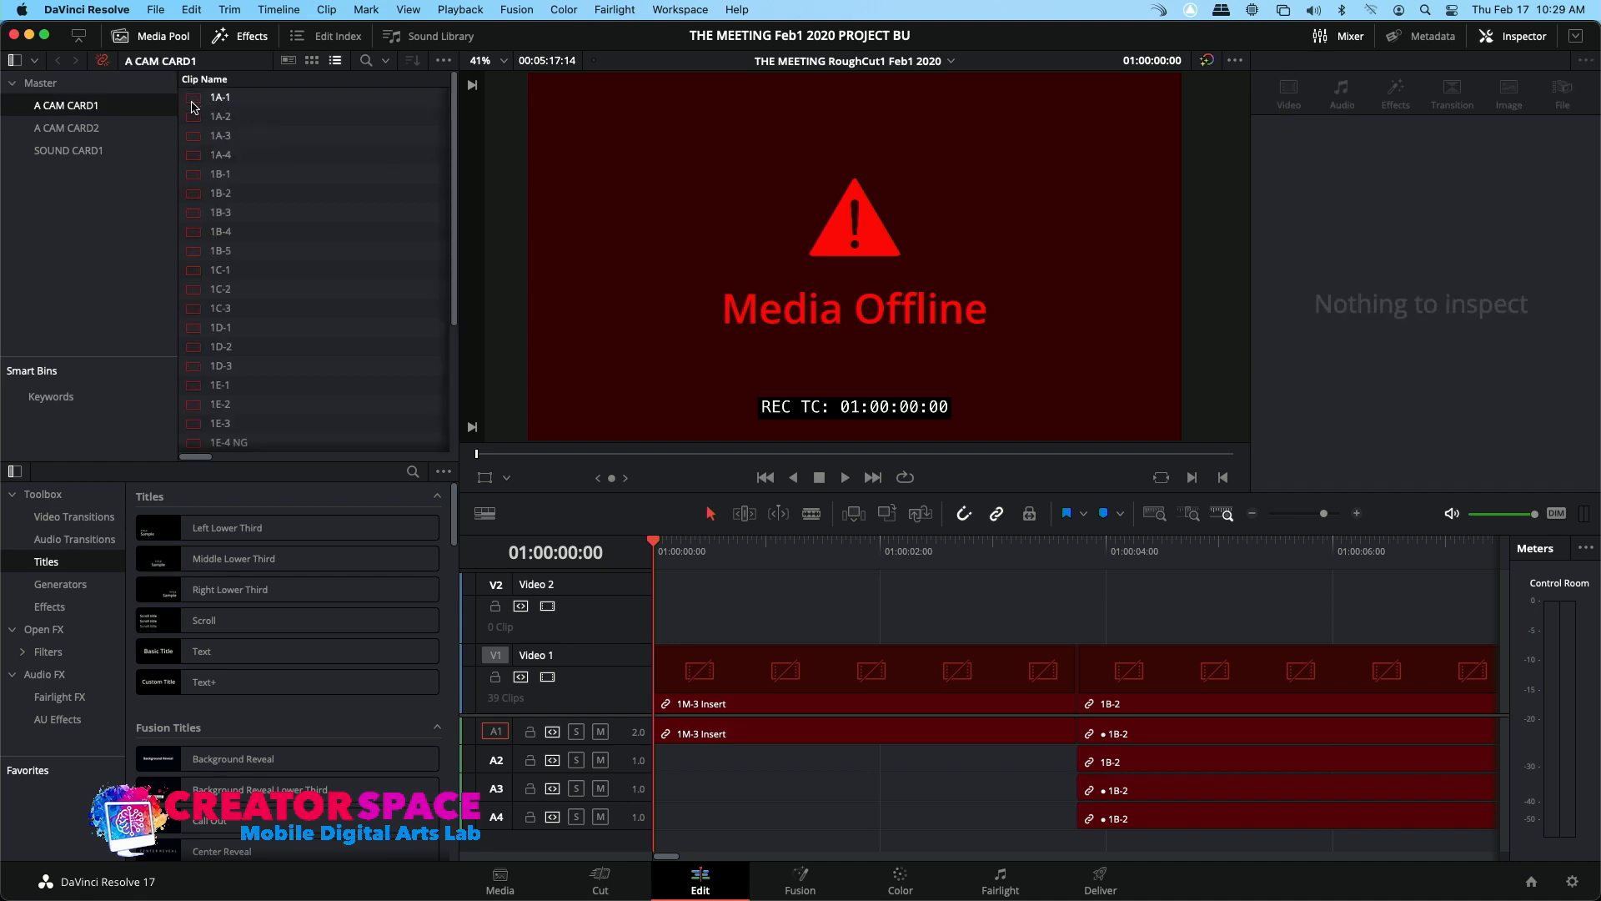
pyautogui.click(192, 100)
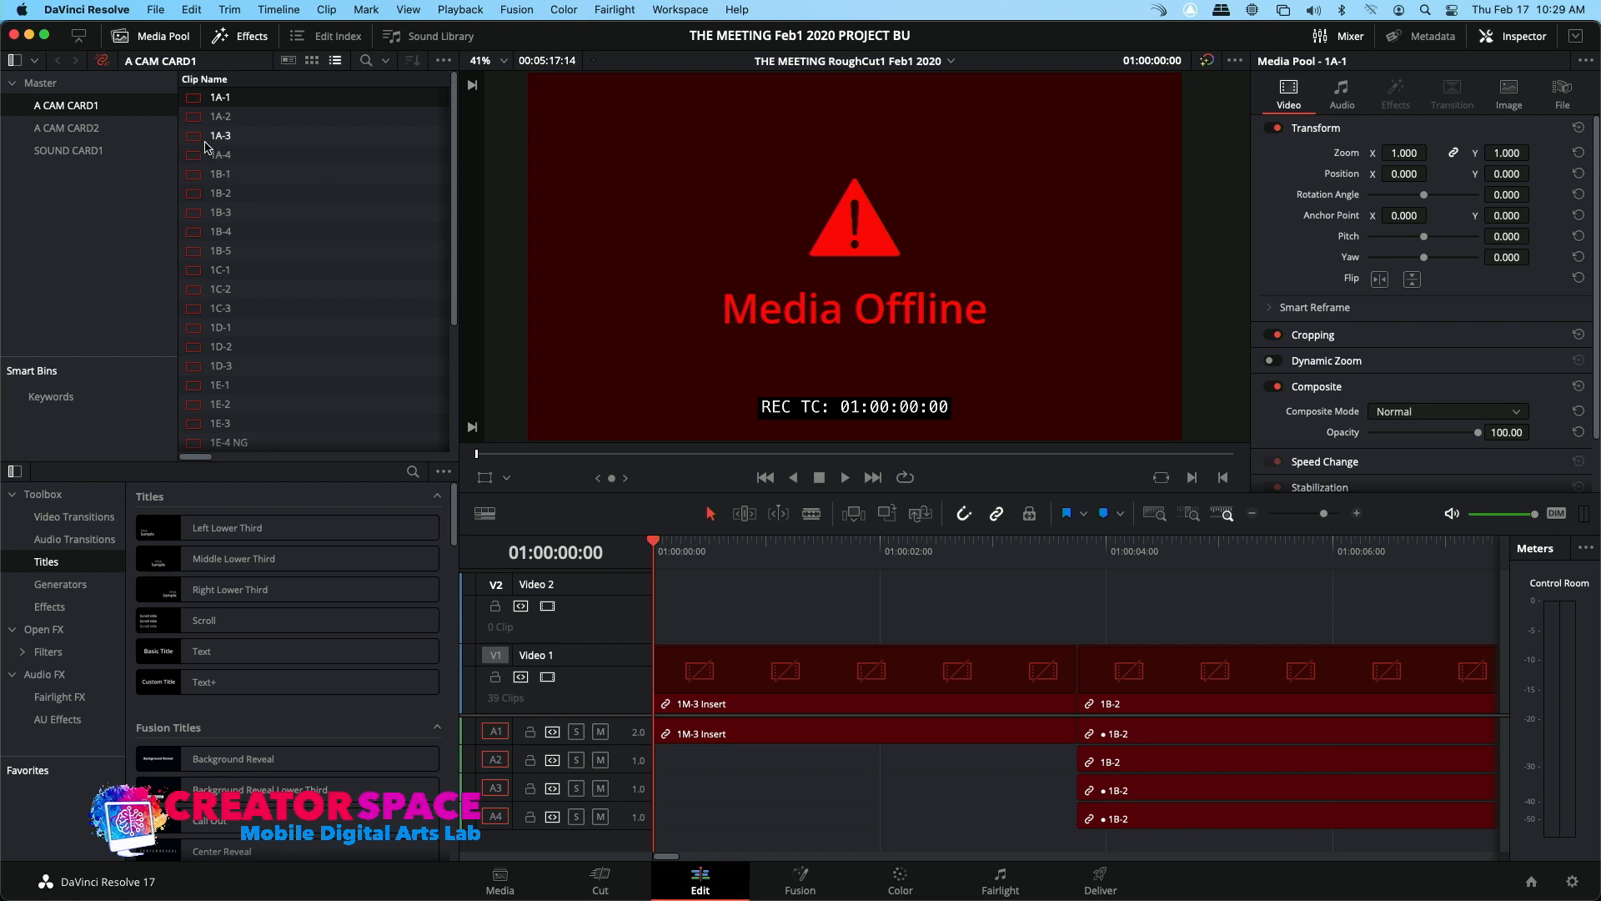
pyautogui.press('super+a')
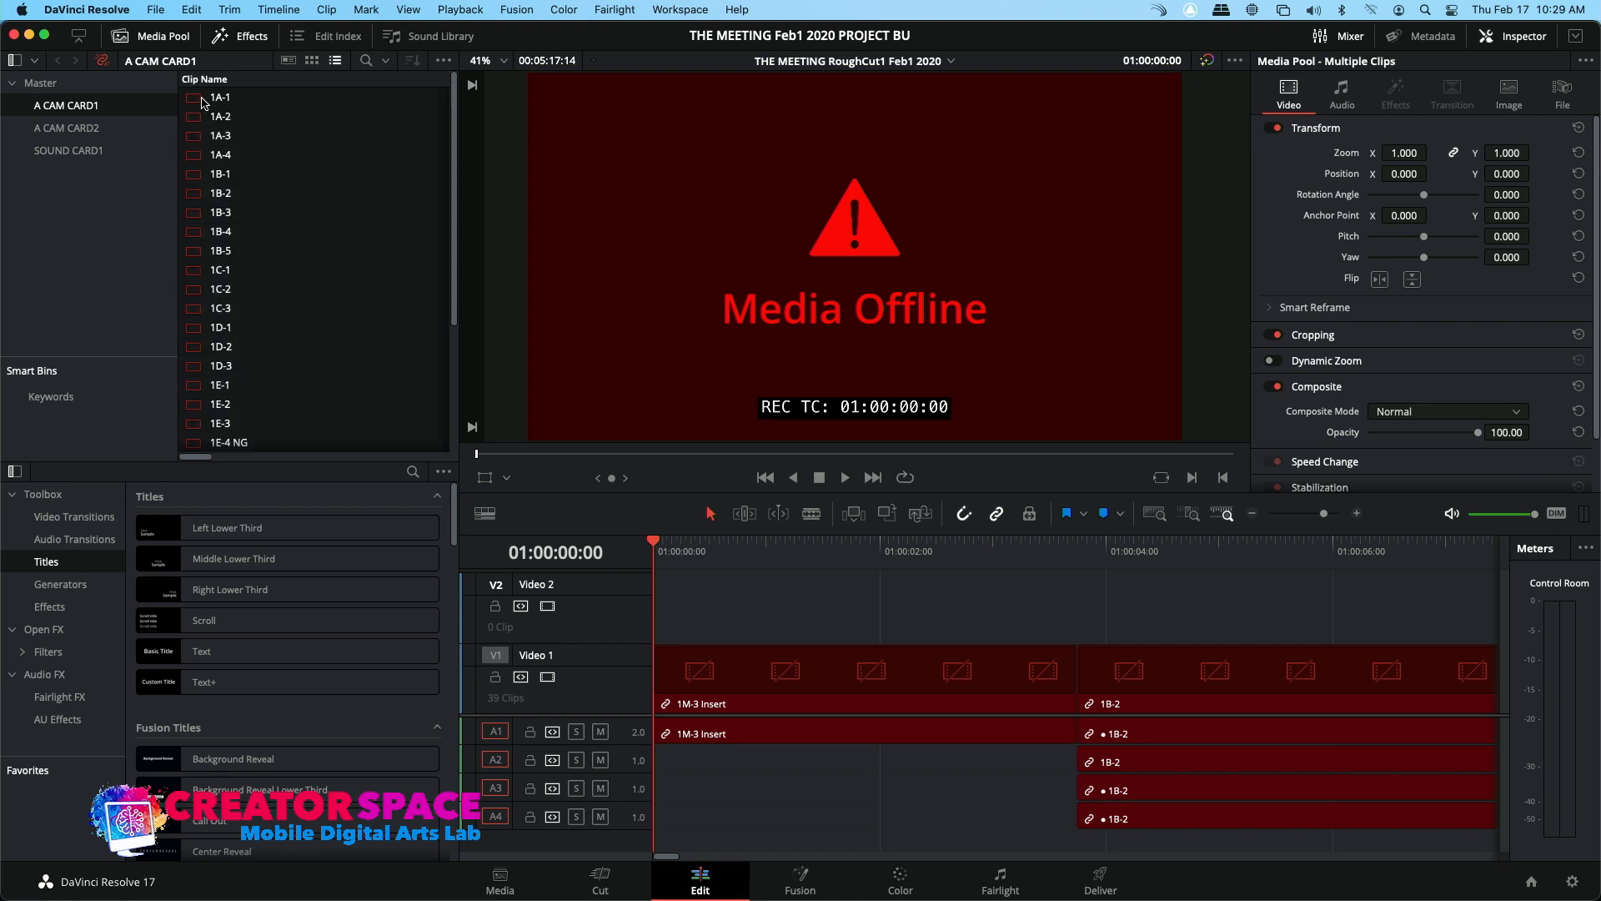
pyautogui.rightClick(192, 100)
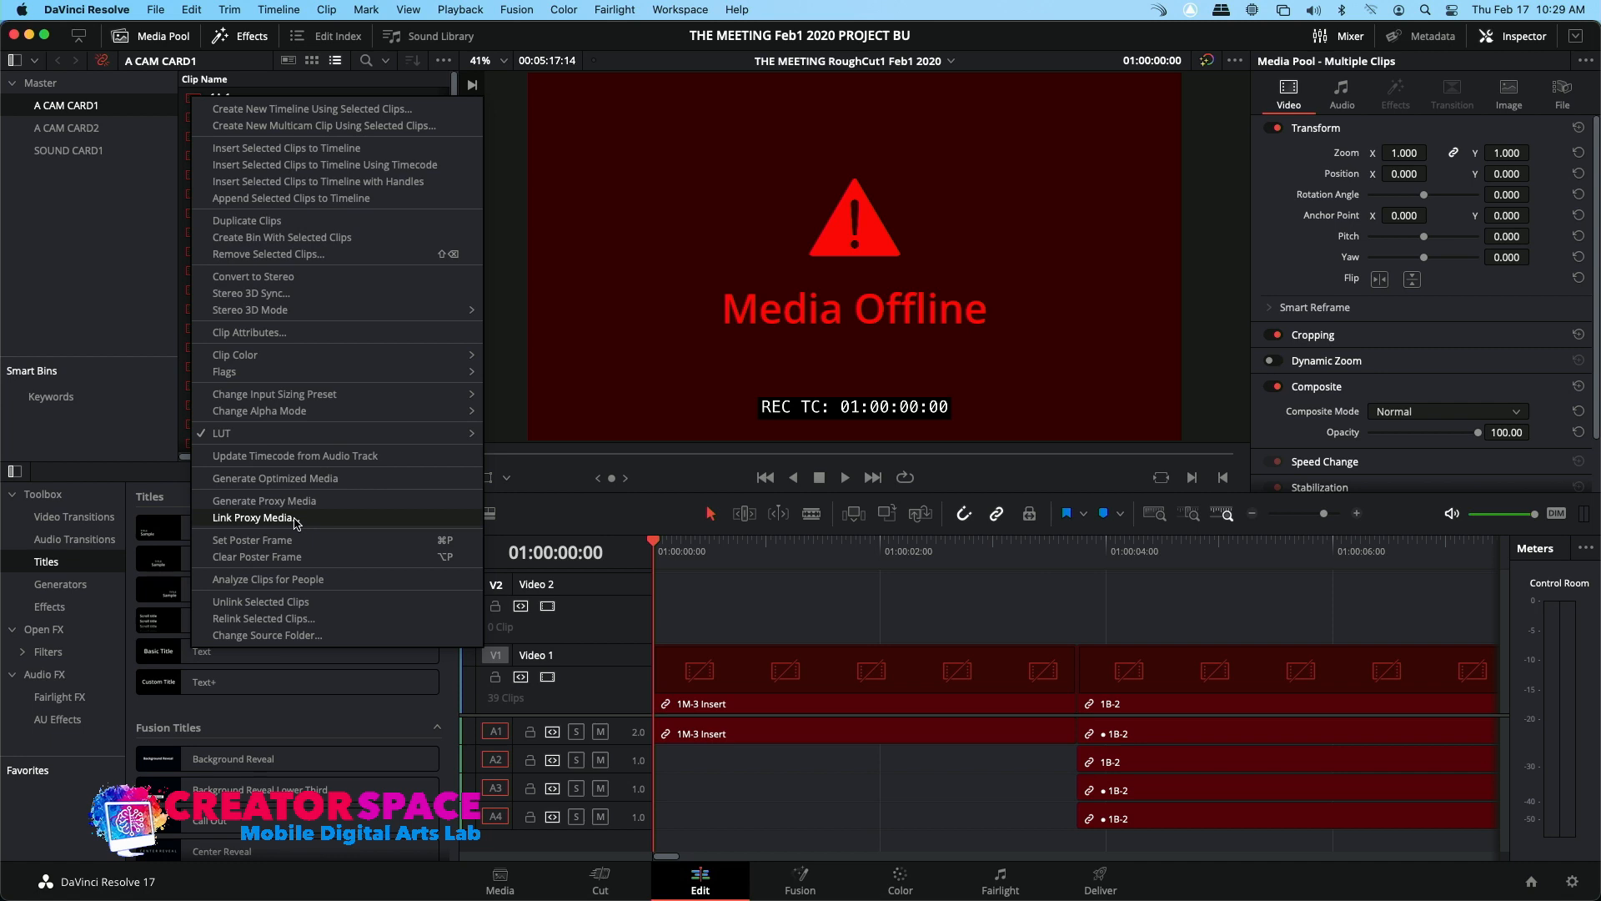
pyautogui.click(273, 618)
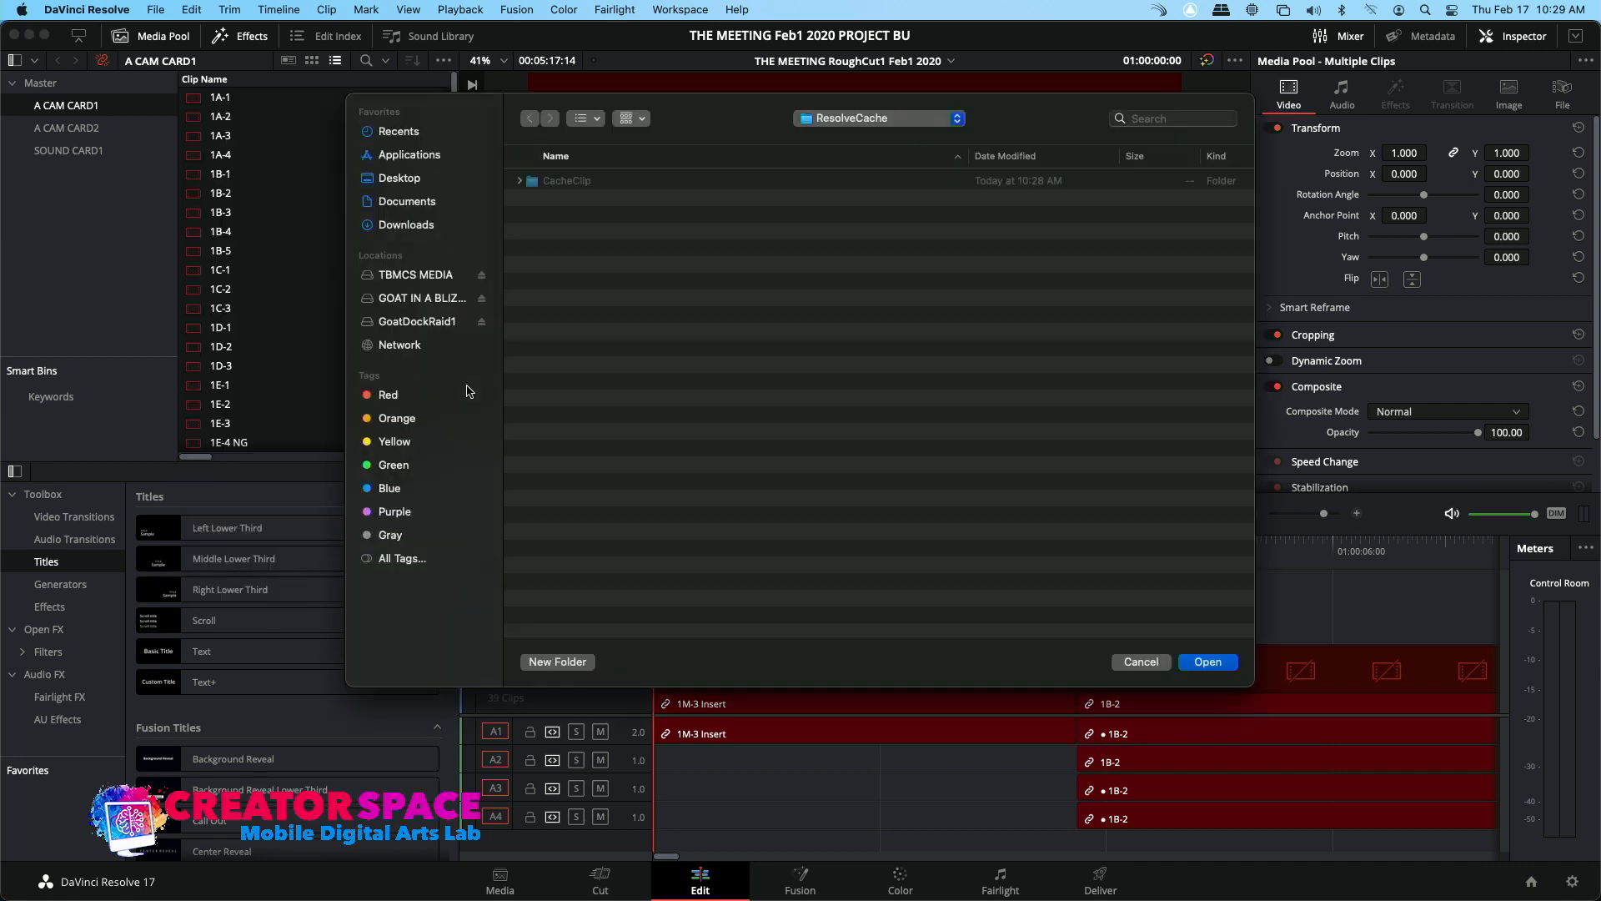
pyautogui.click(410, 281)
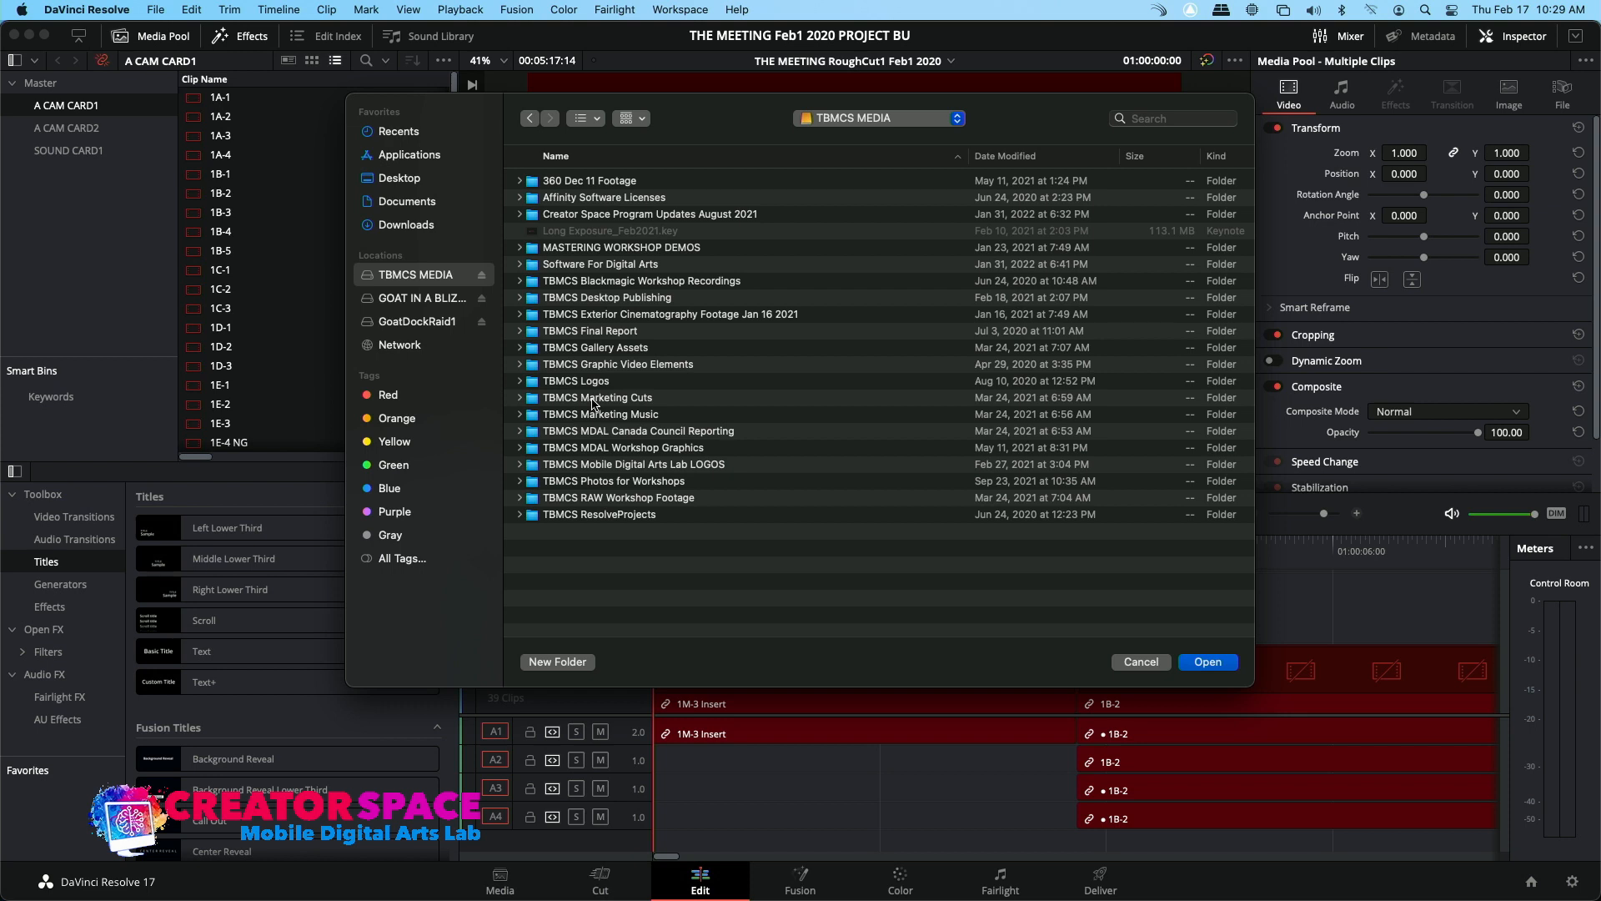
pyautogui.doubleClick(601, 498)
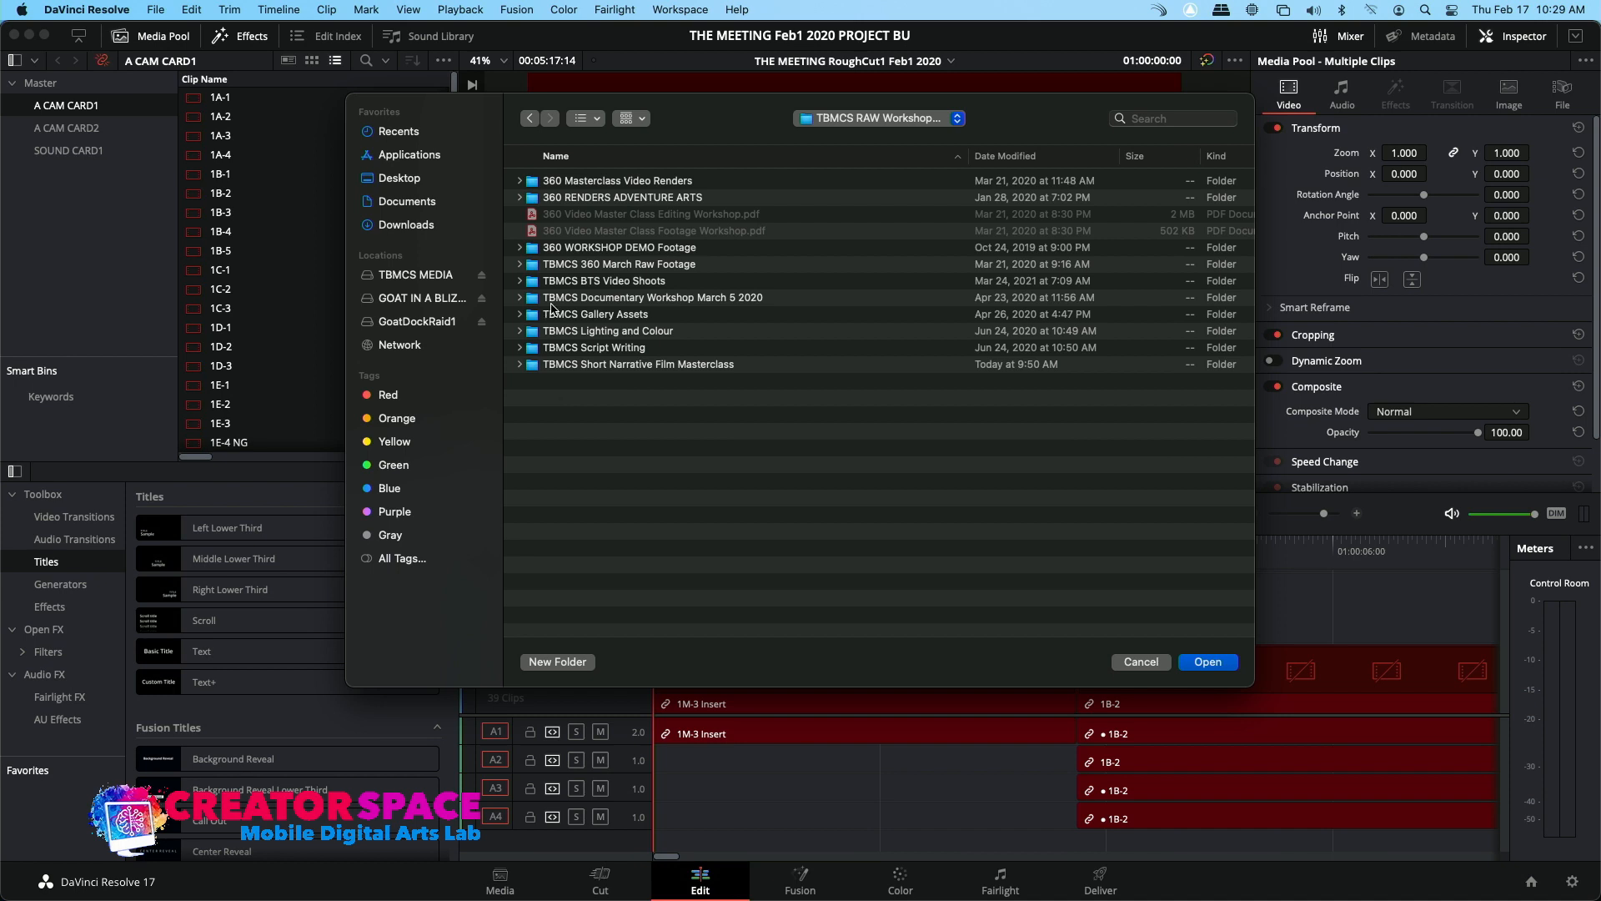
pyautogui.doubleClick(543, 365)
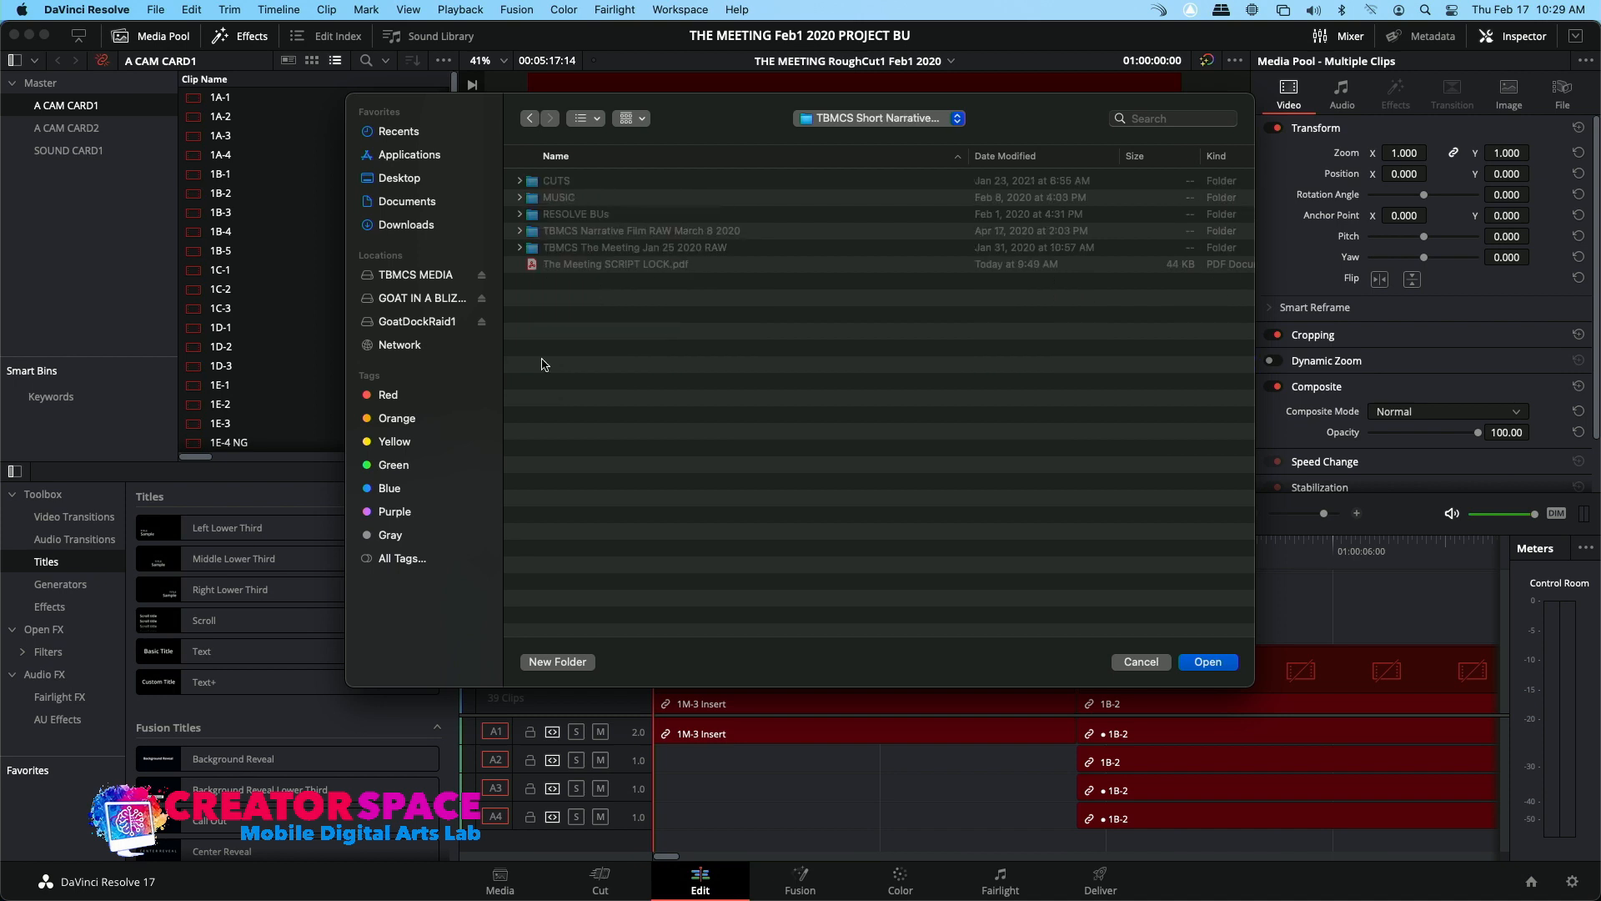
pyautogui.click(553, 249)
pyautogui.doubleClick(553, 249)
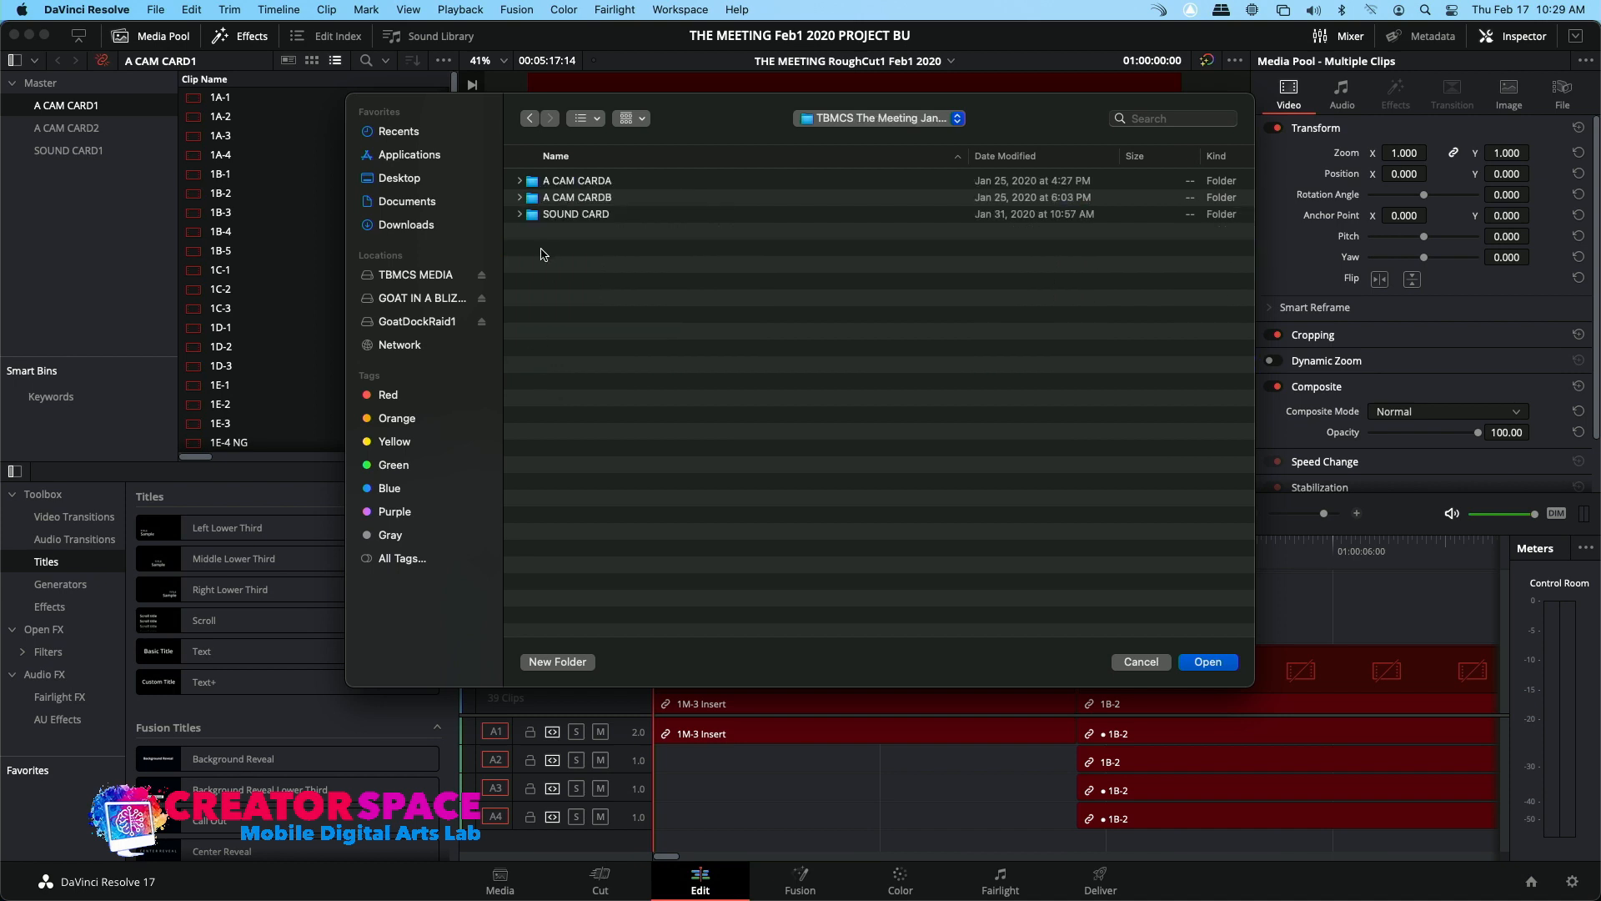
pyautogui.click(1211, 664)
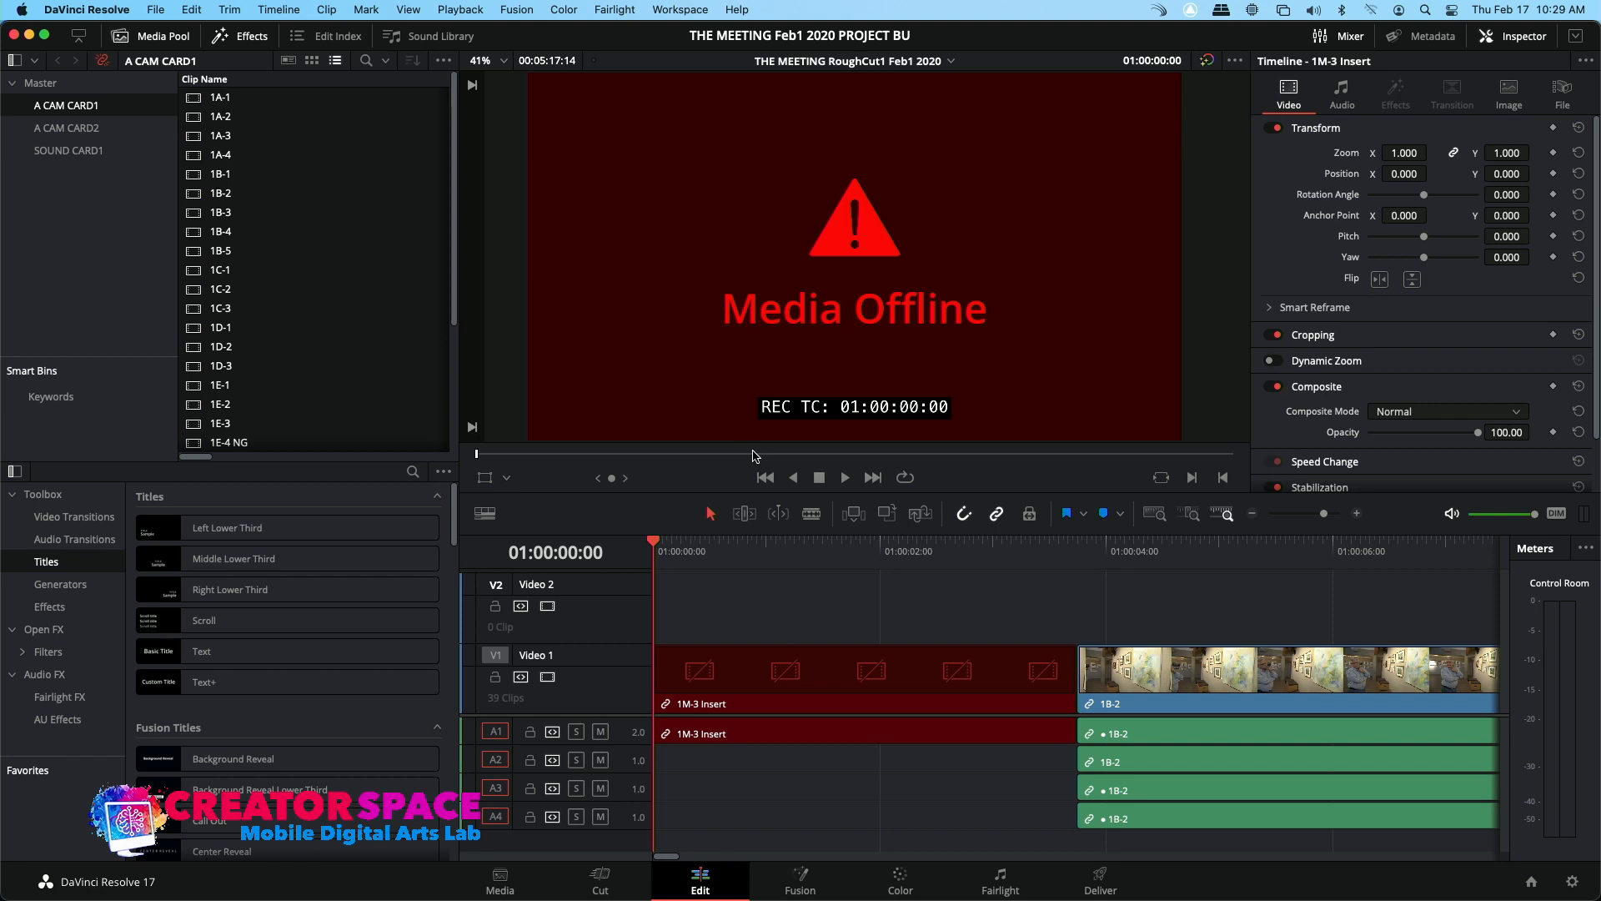
# Preview relinked clips 1B-1 and 1A-1 from the A CAM CARD1 bin and review the whole timeline for offline clips
pyautogui.click(248, 185)
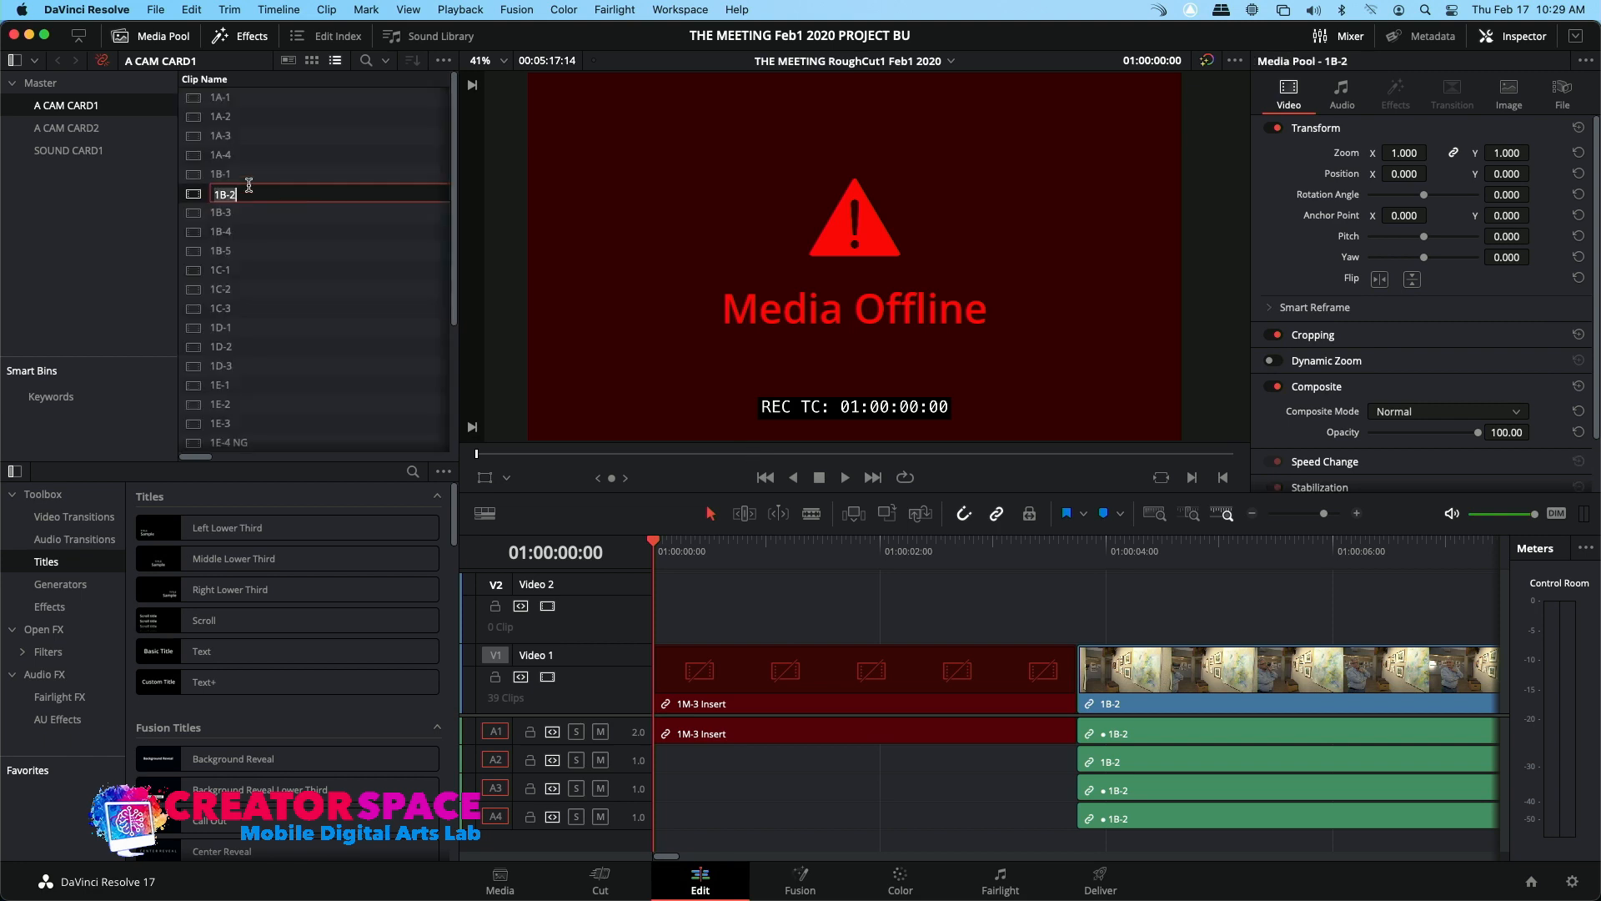
pyautogui.click(195, 176)
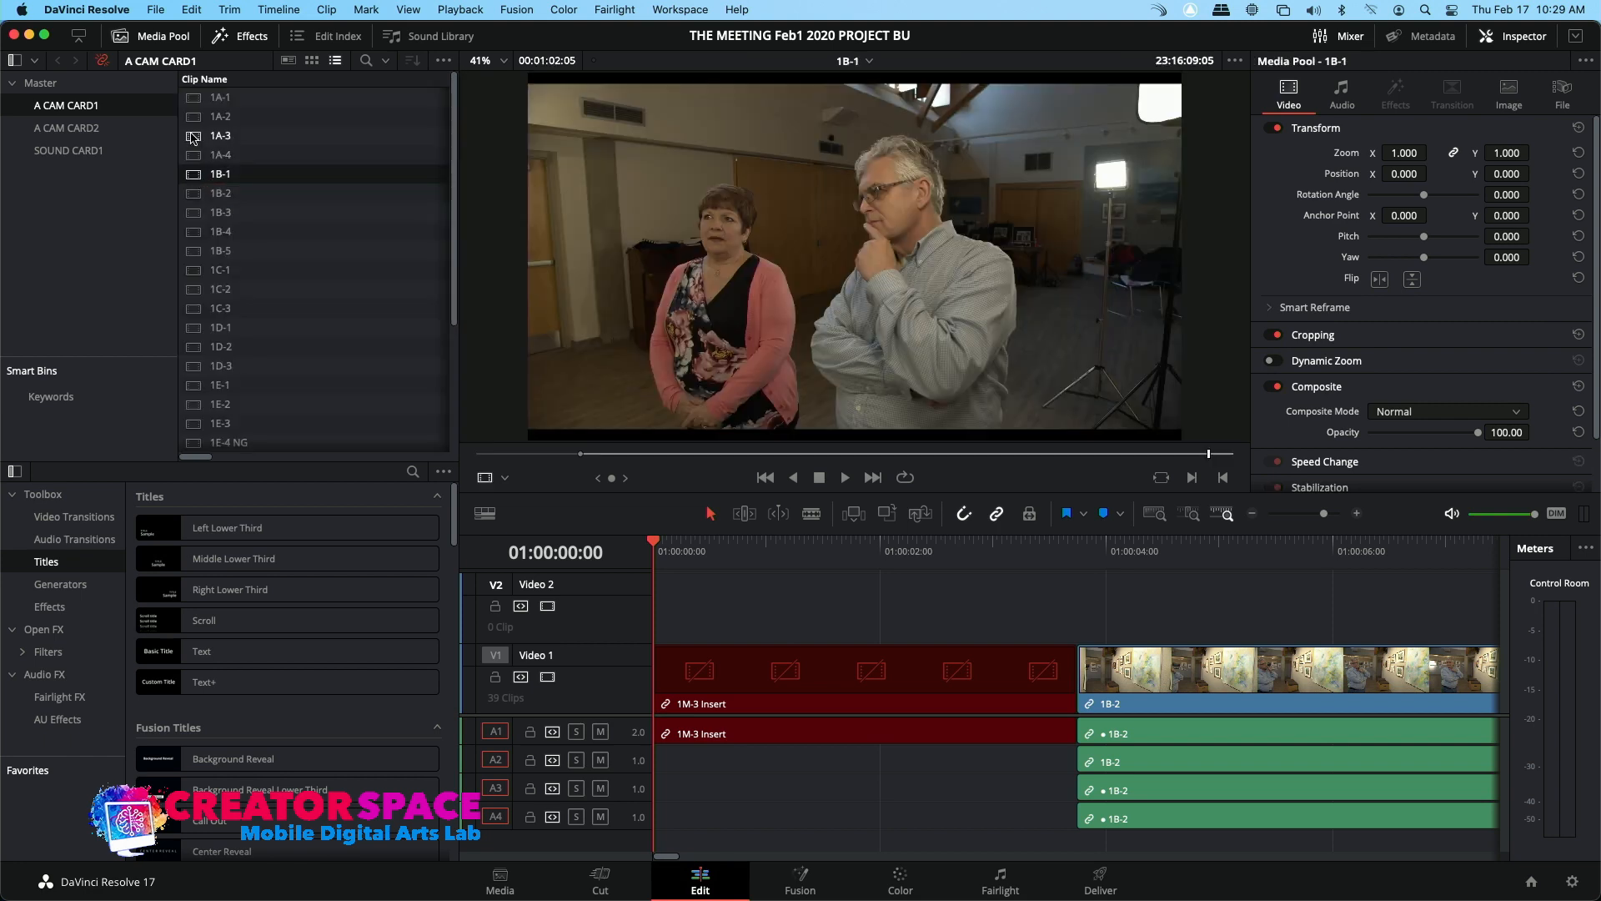
pyautogui.click(194, 137)
pyautogui.click(194, 98)
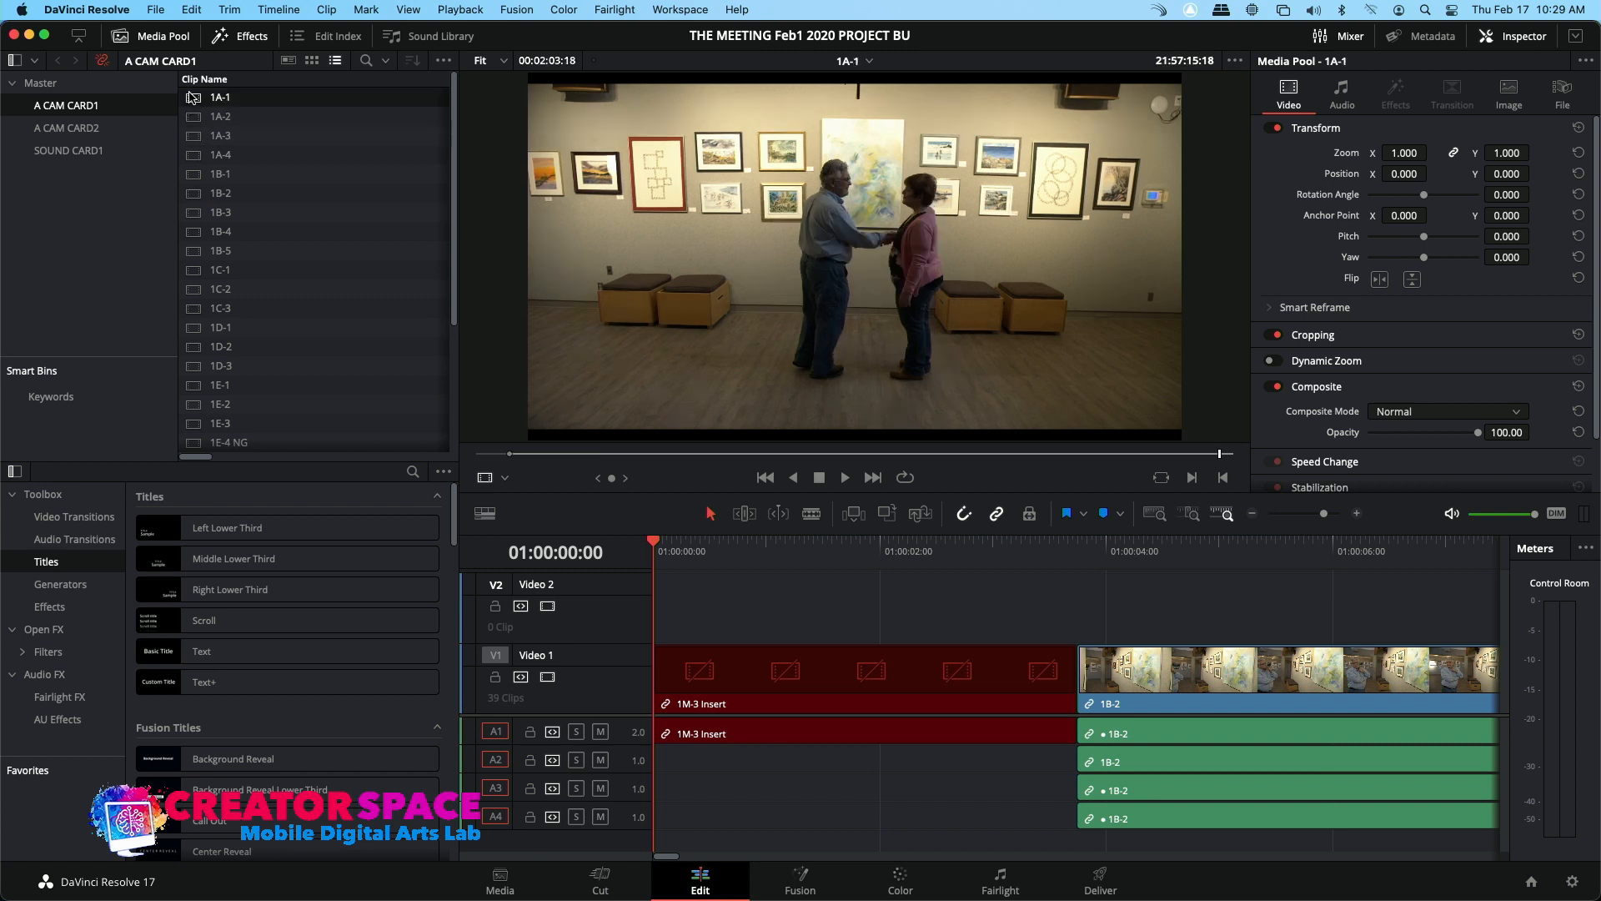
pyautogui.scroll(-5, 221, 242)
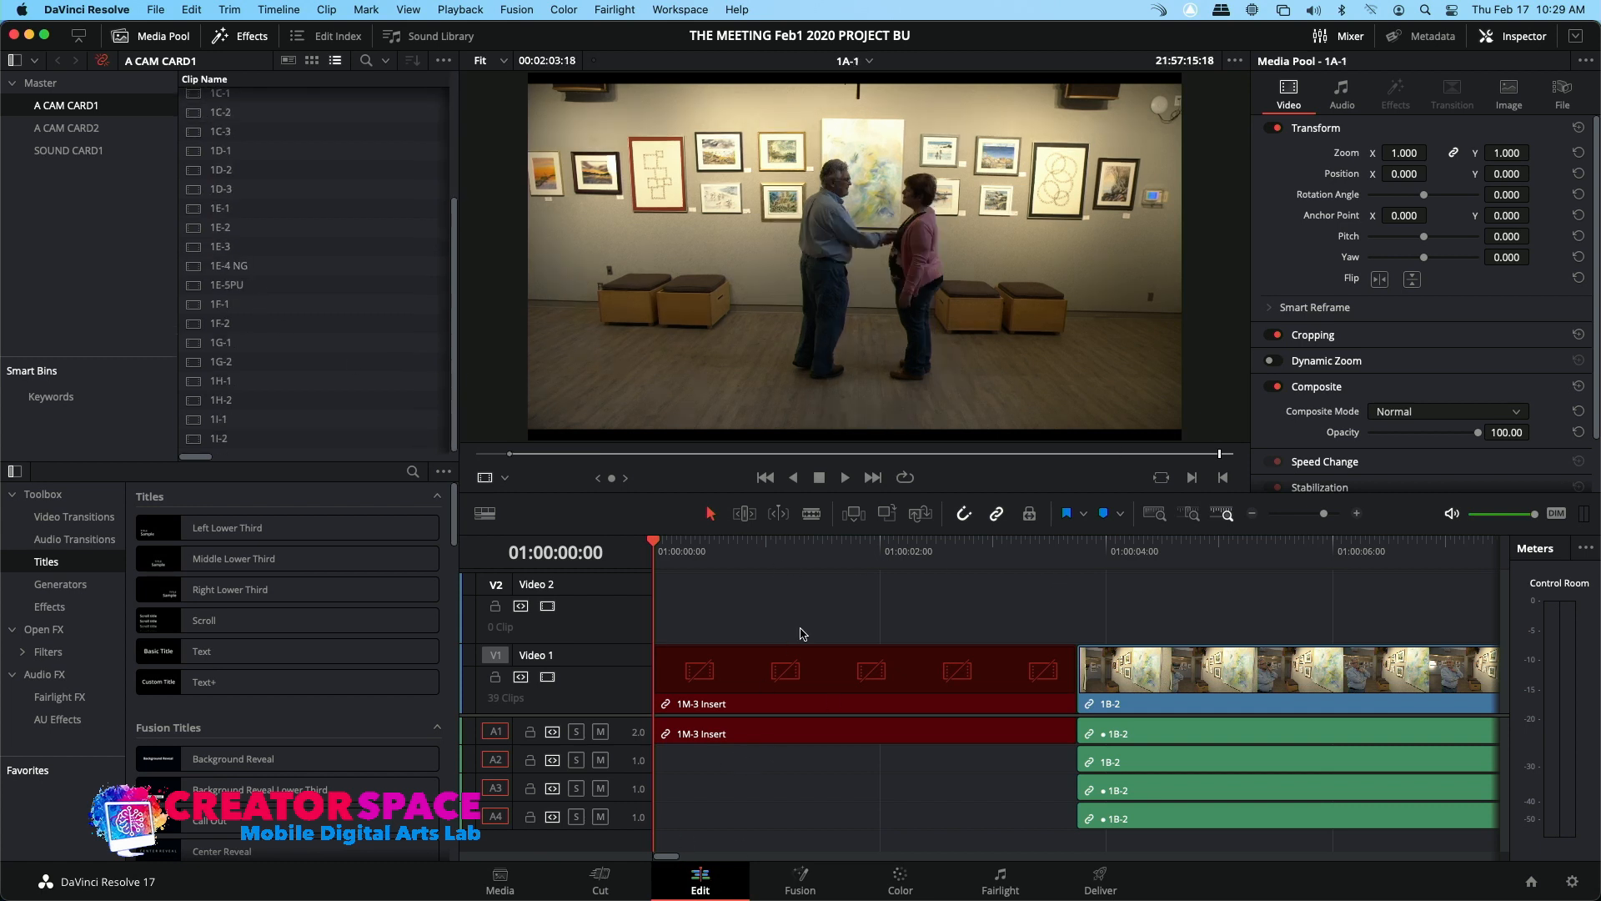
pyautogui.moveTo(1326, 517); pyautogui.dragTo(1298, 517)
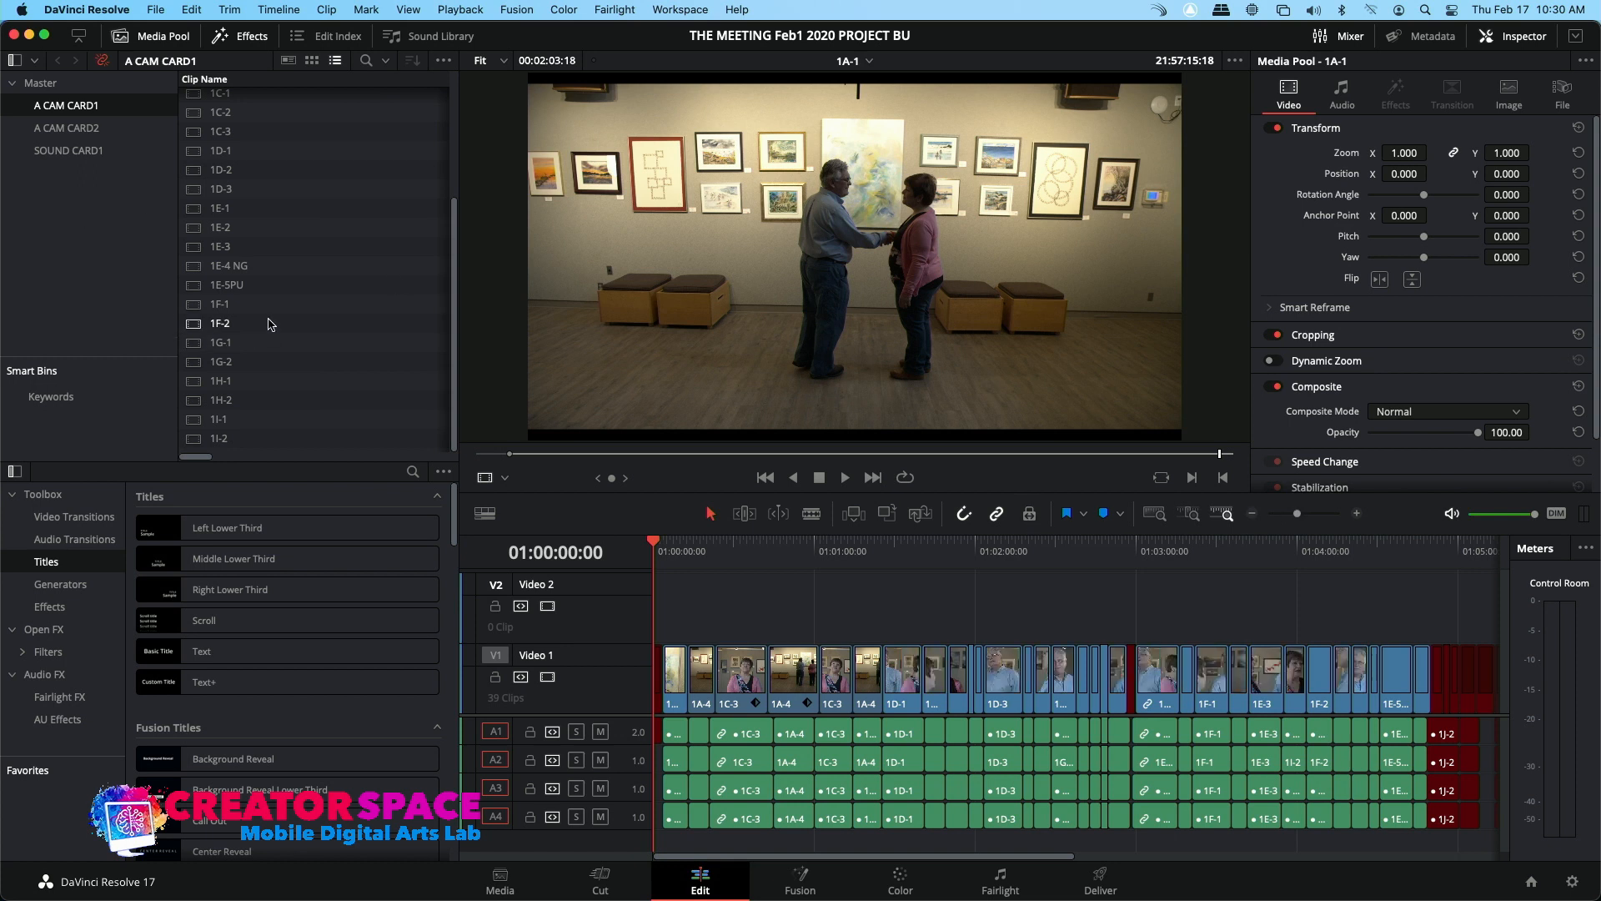
# Relink all clips in the A CAM CARD2 bin to the A CAM CARDB folder
pyautogui.click(95, 131)
pyautogui.click(194, 103)
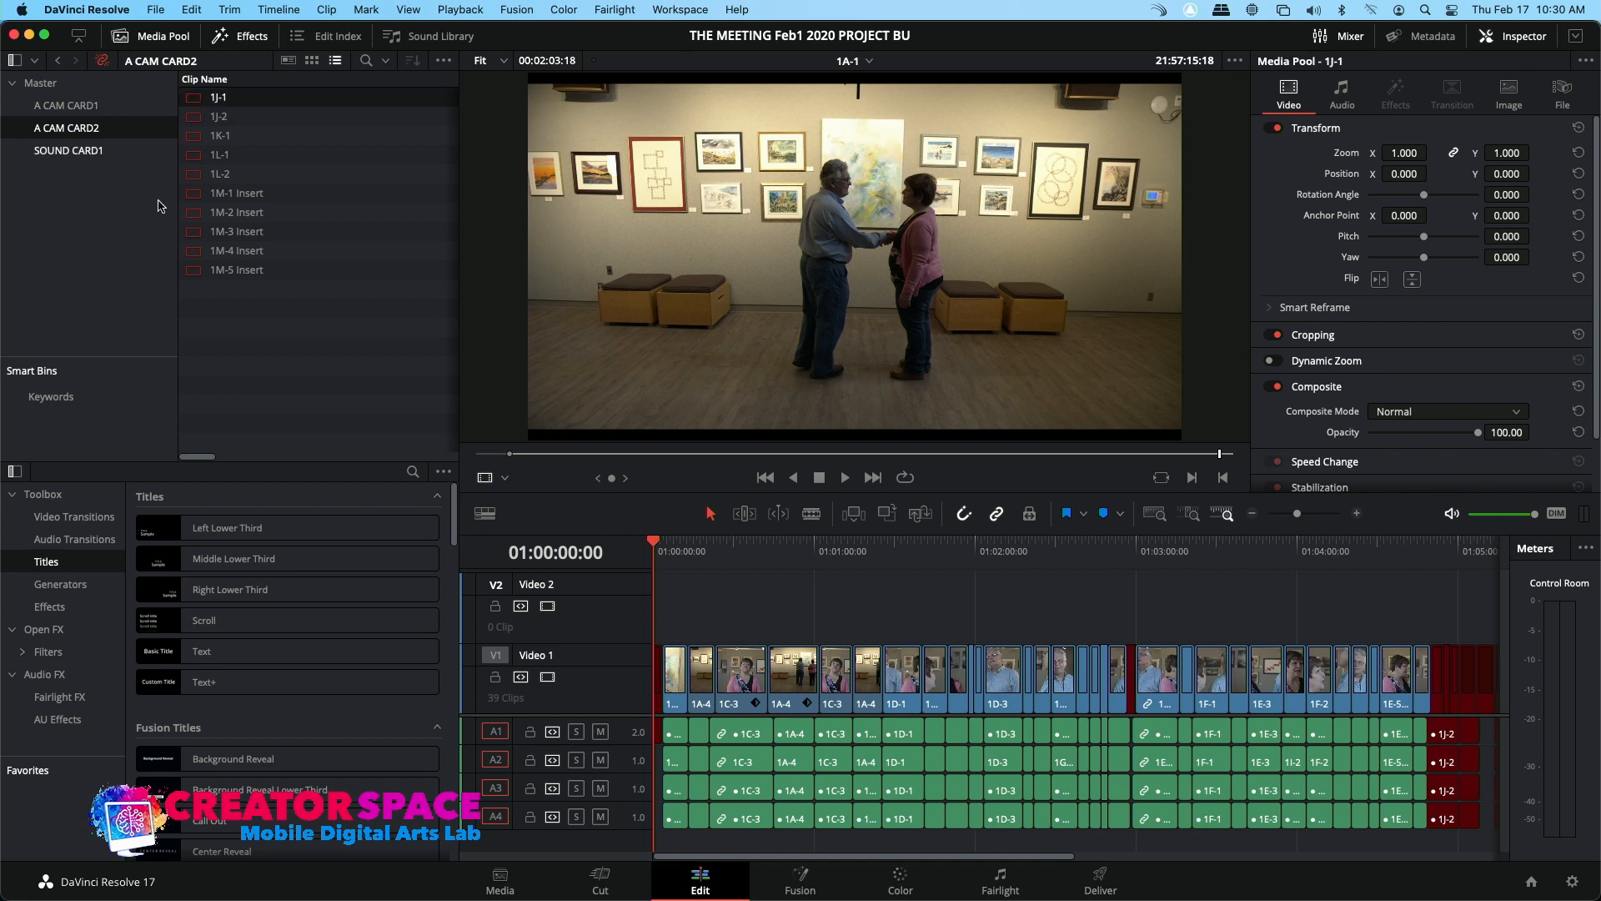
pyautogui.keyDown('shift'); pyautogui.click(204, 269); pyautogui.keyUp('shift')
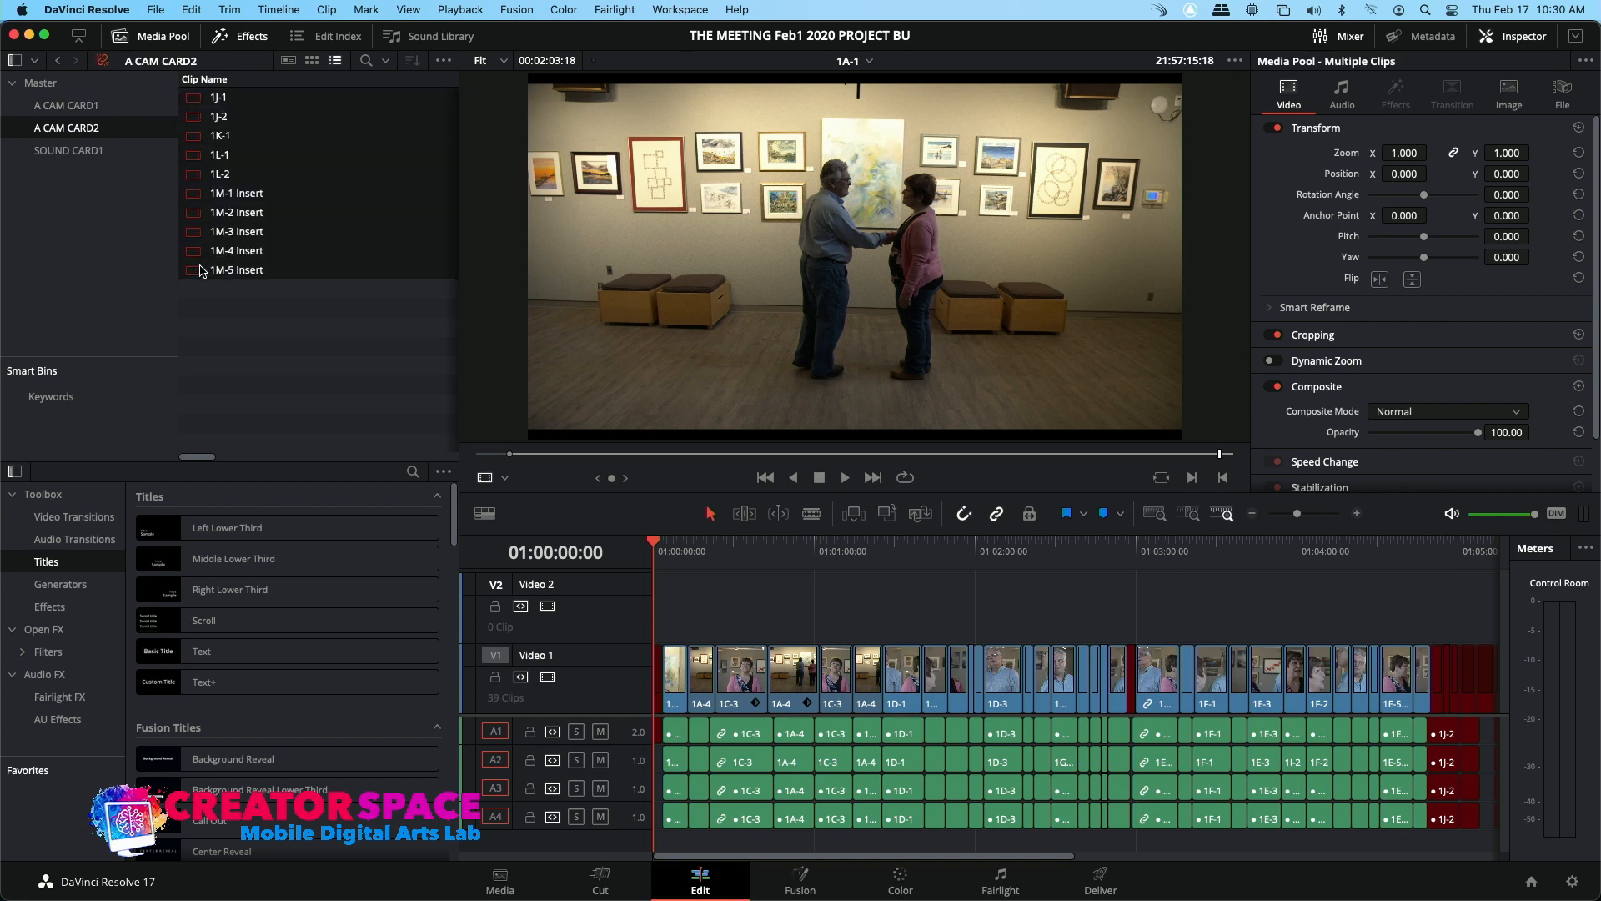
pyautogui.rightClick(194, 106)
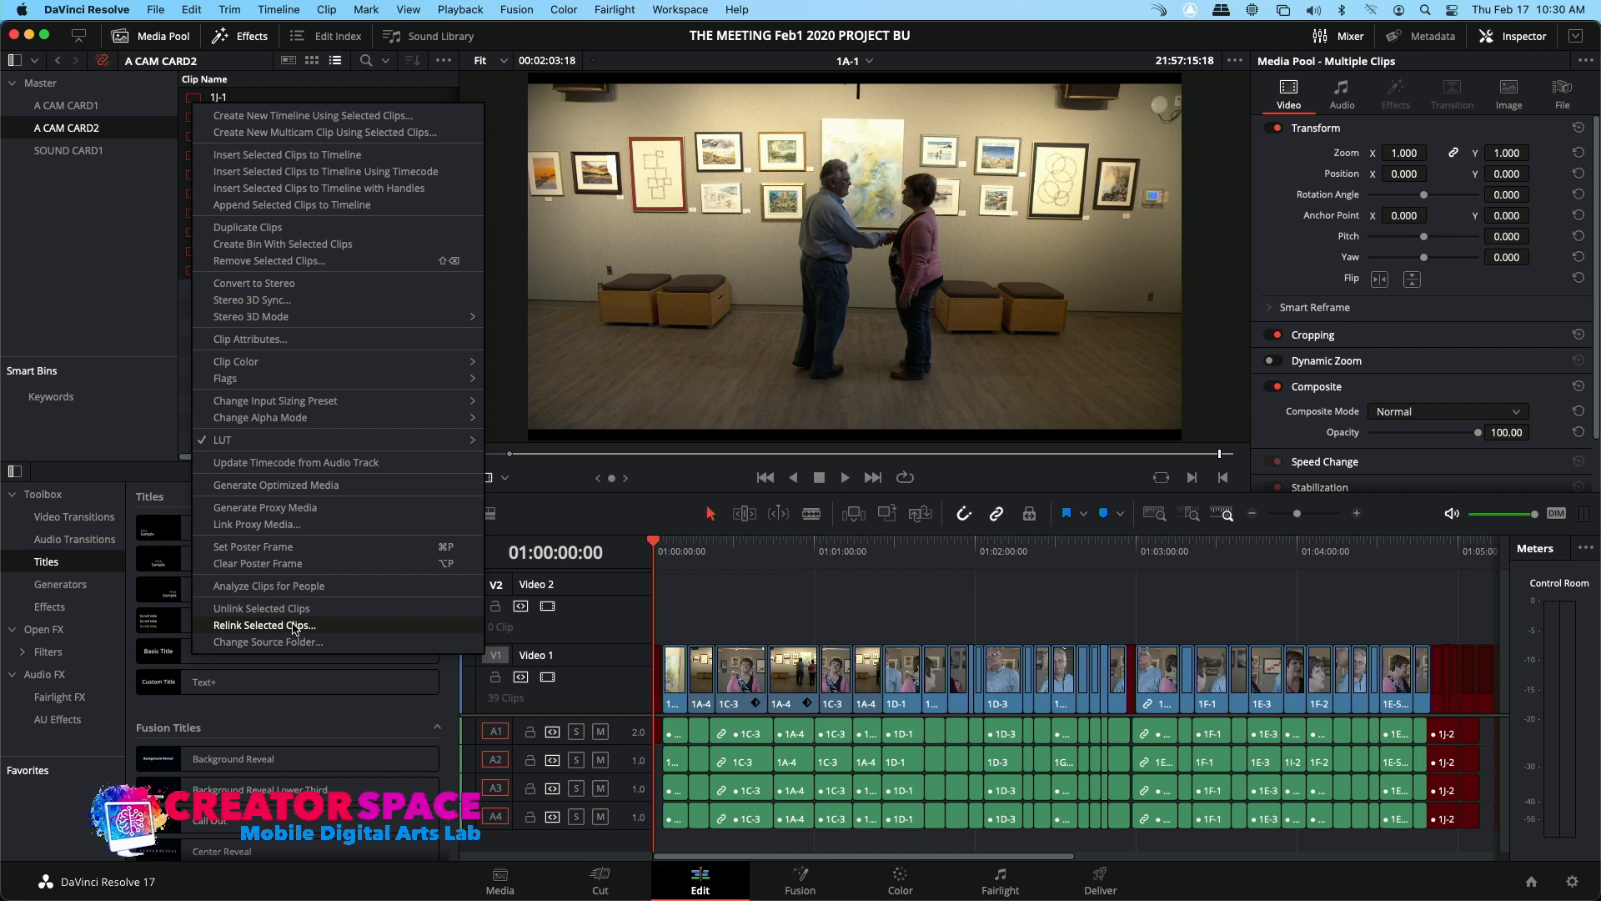
pyautogui.click(264, 626)
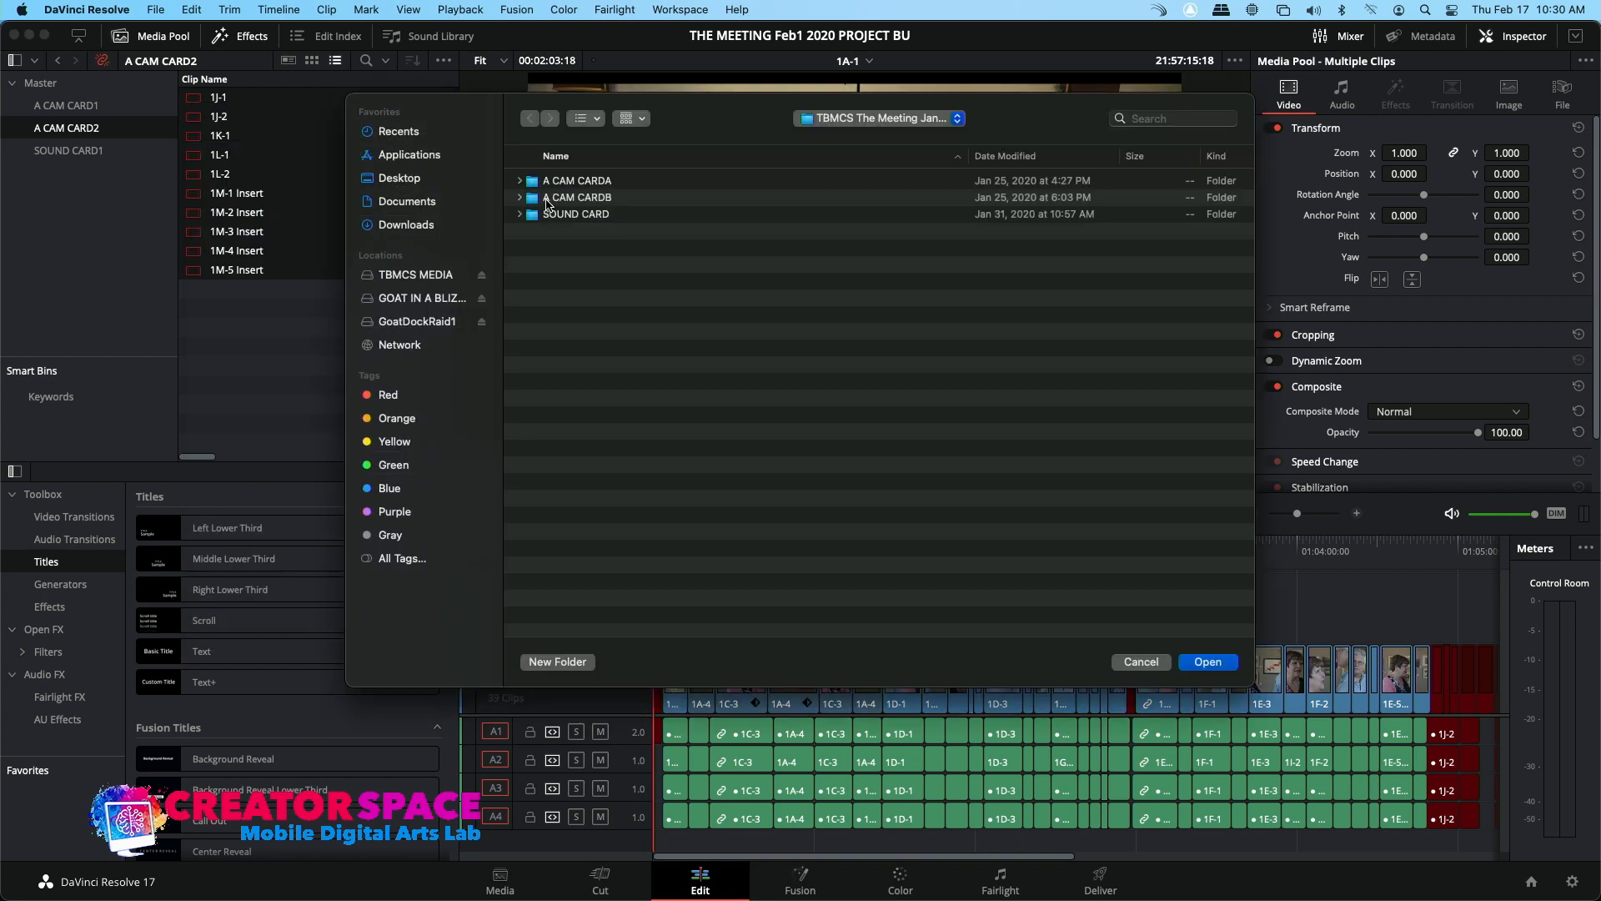
pyautogui.click(546, 203)
pyautogui.click(1209, 666)
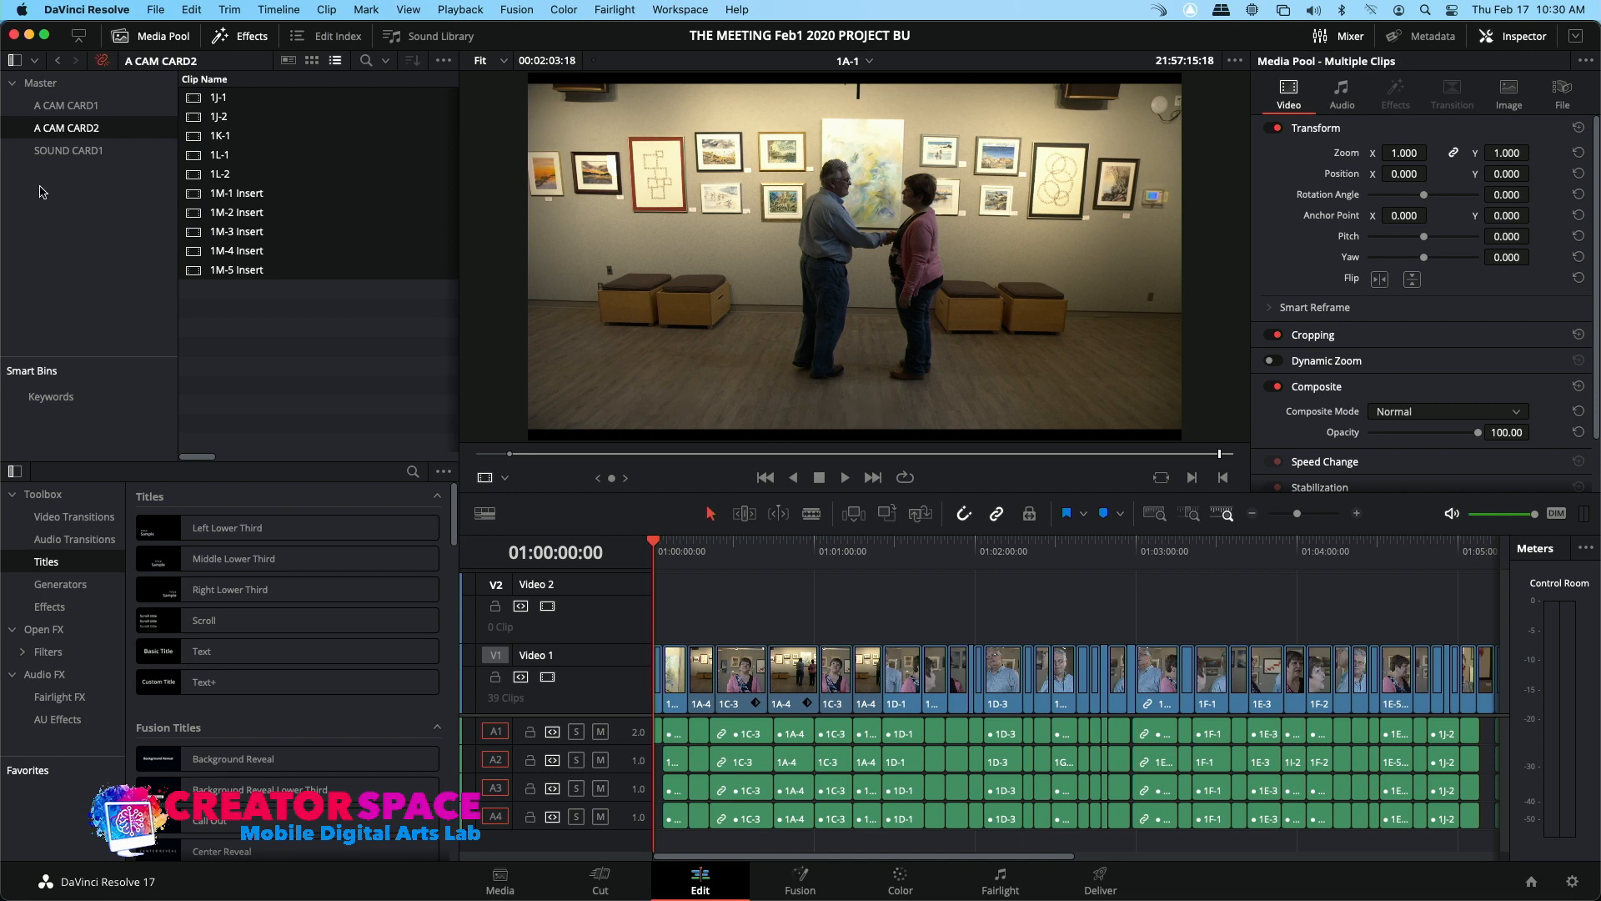
# Review the A CAM CARD1 and Master bins, and check the system's sound output device
pyautogui.click(82, 108)
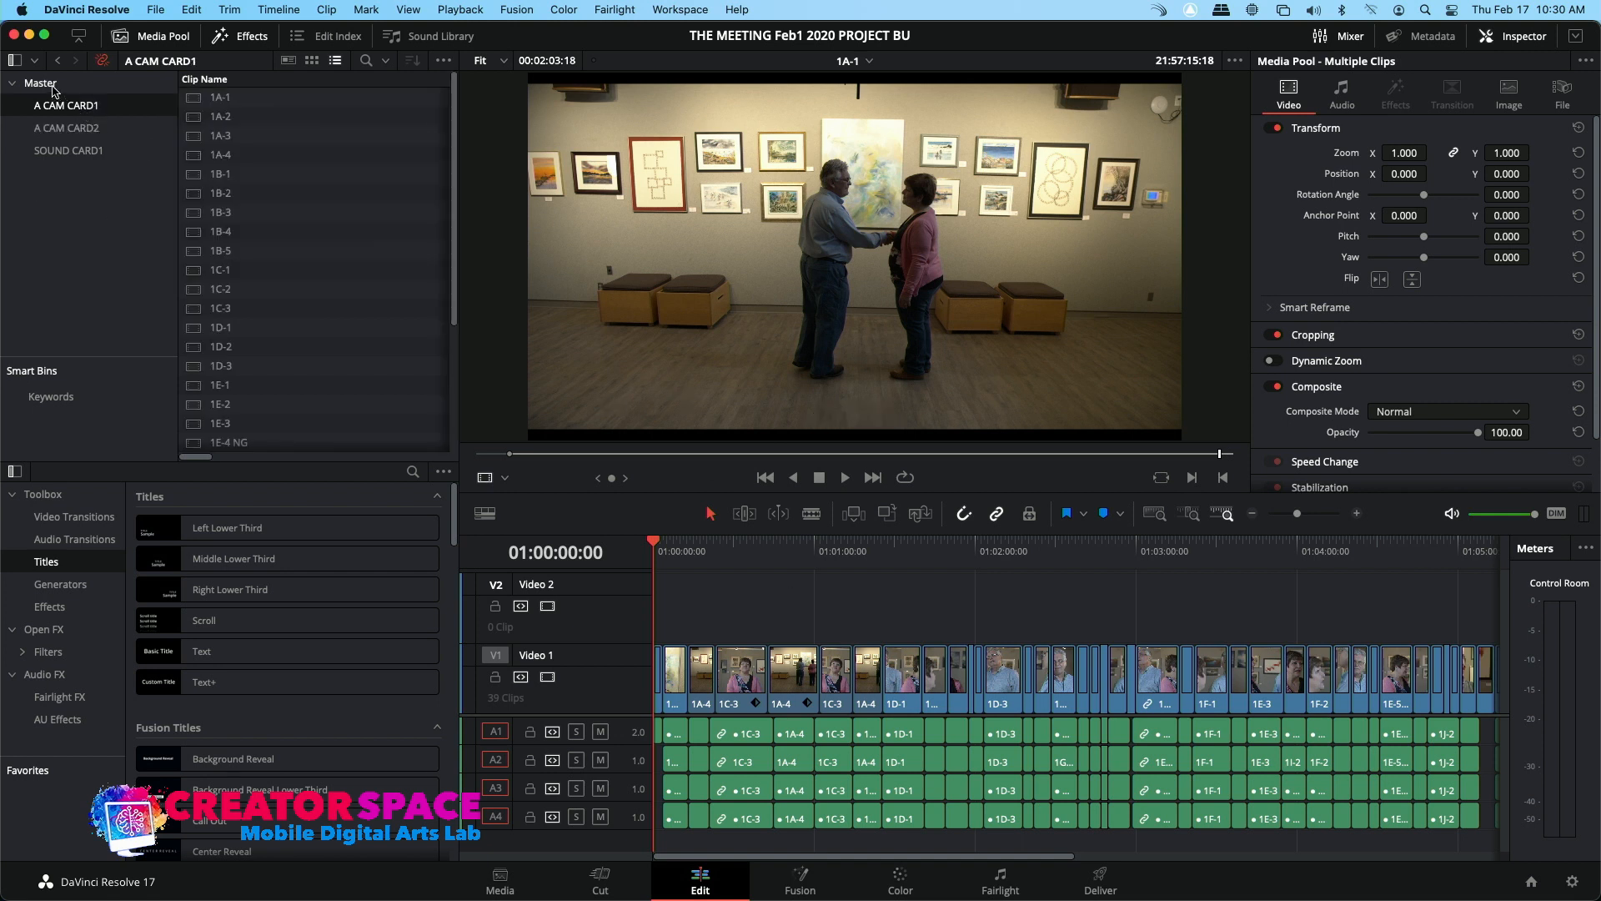
pyautogui.click(55, 85)
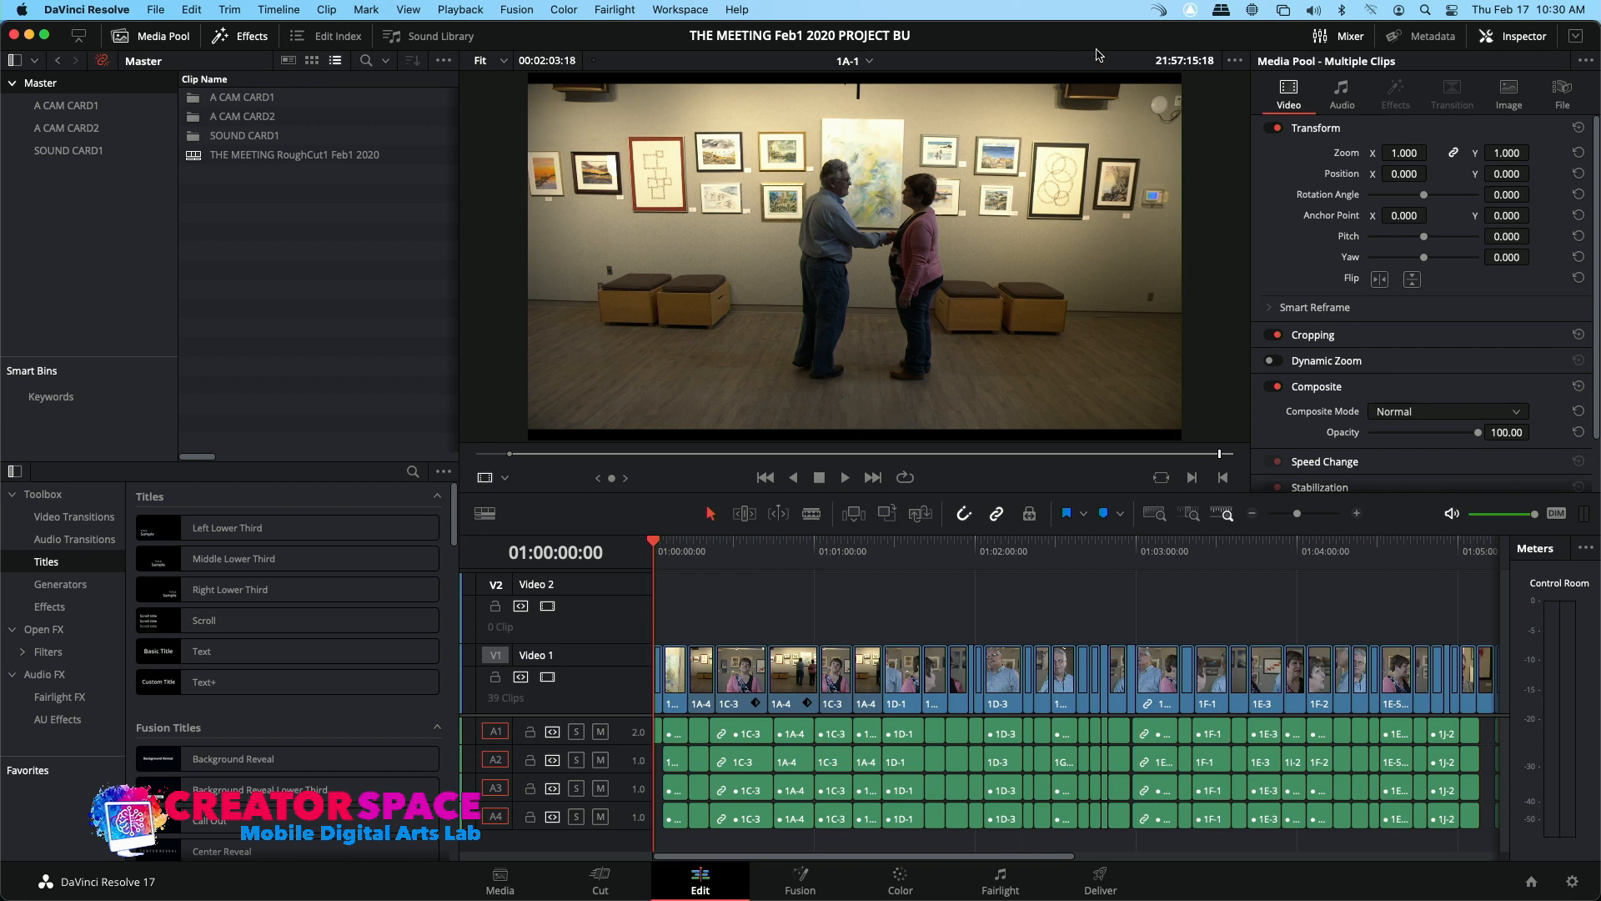
pyautogui.click(1315, 12)
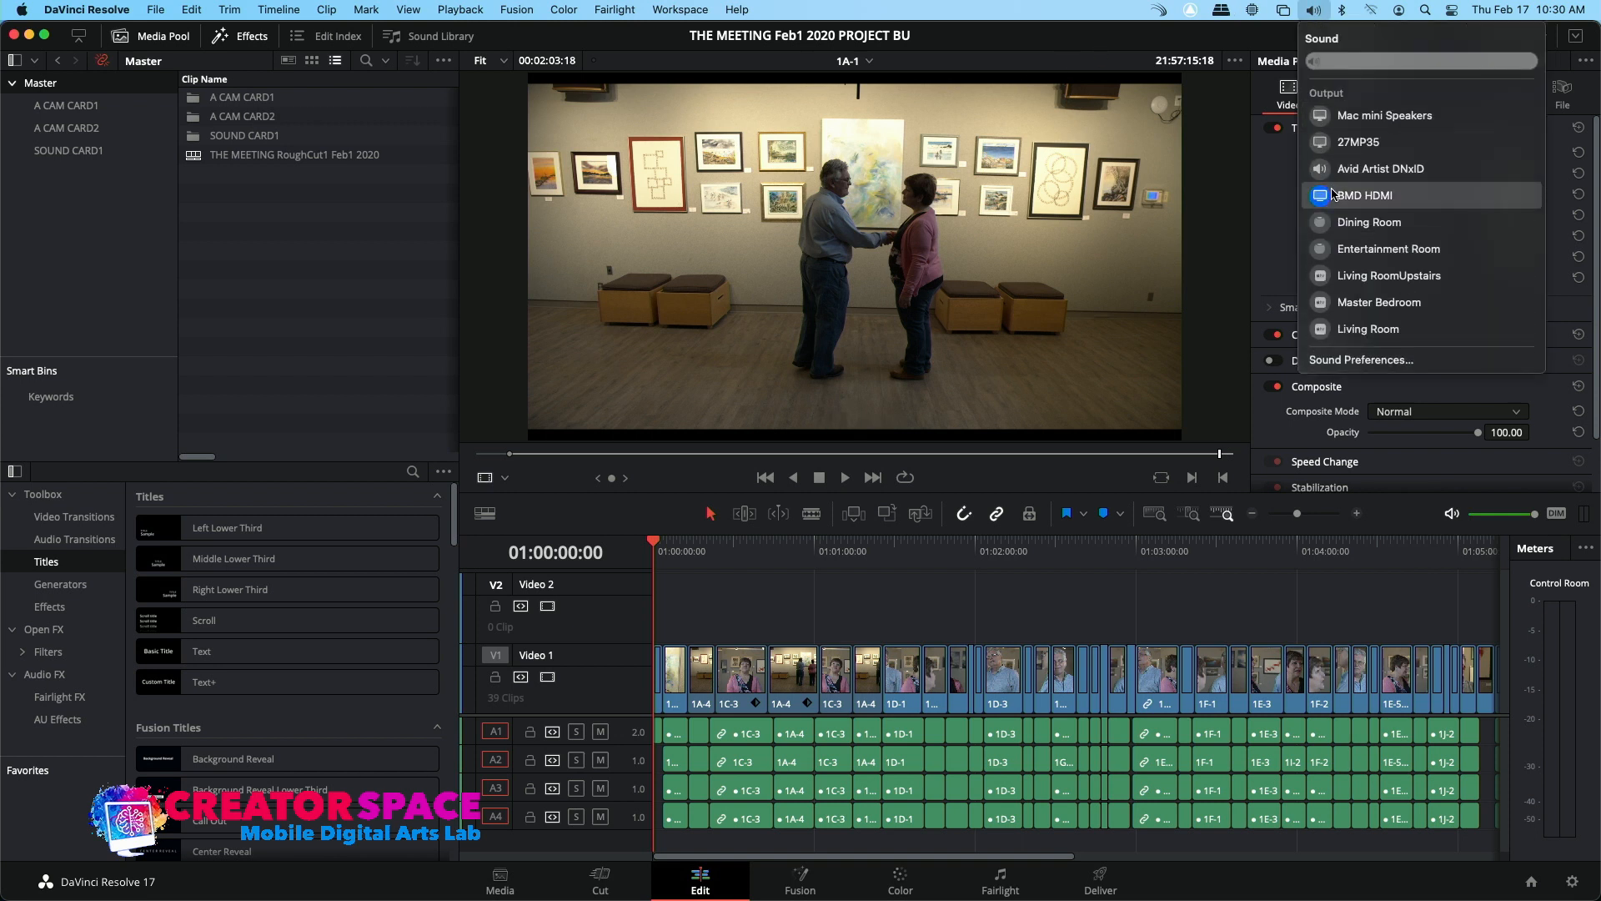
pyautogui.click(1068, 10)
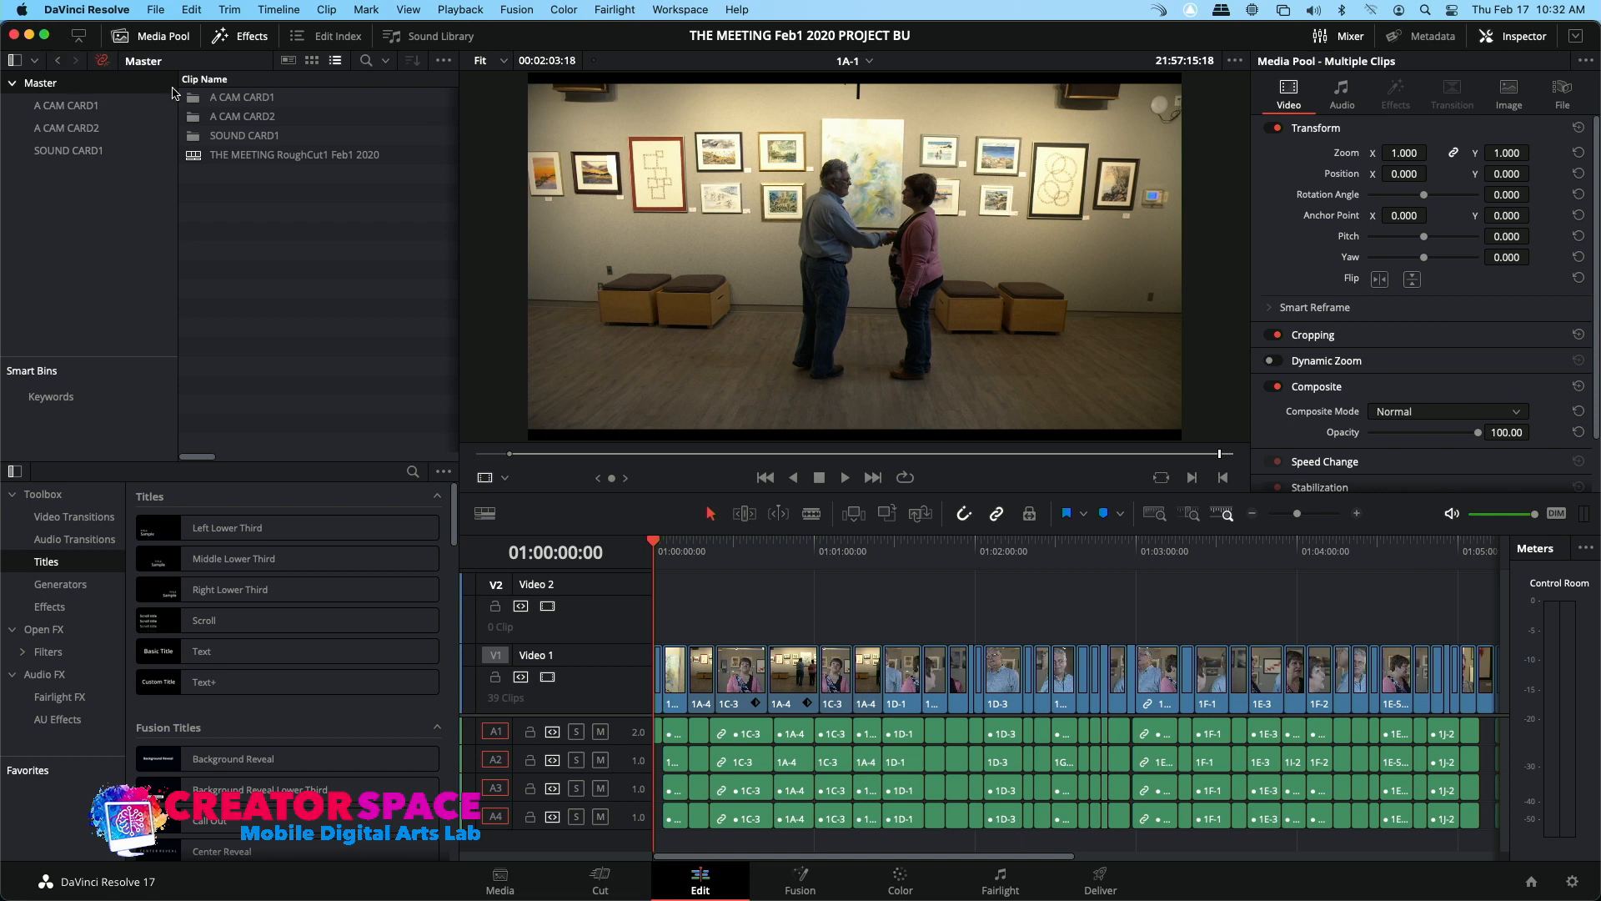
# Relink all clips in the SOUND CARD1 bin to the SOUND CARD folder inside TBMCS The Meeting Jan 25 2020 RAW
pyautogui.doubleClick(201, 142)
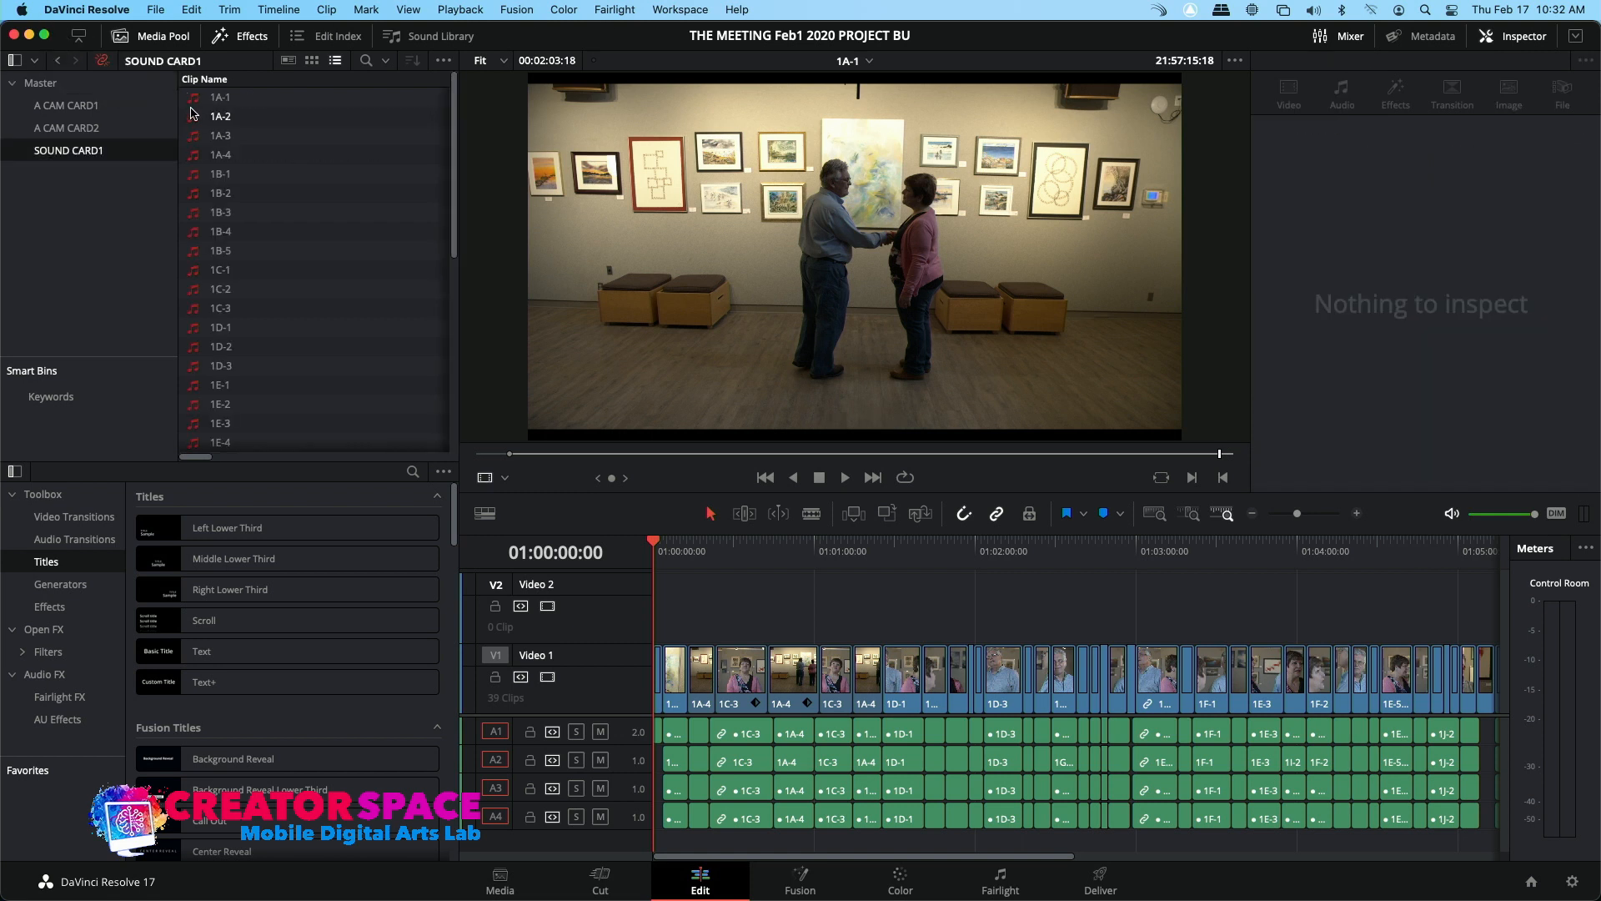
pyautogui.click(194, 106)
pyautogui.press('super+a')
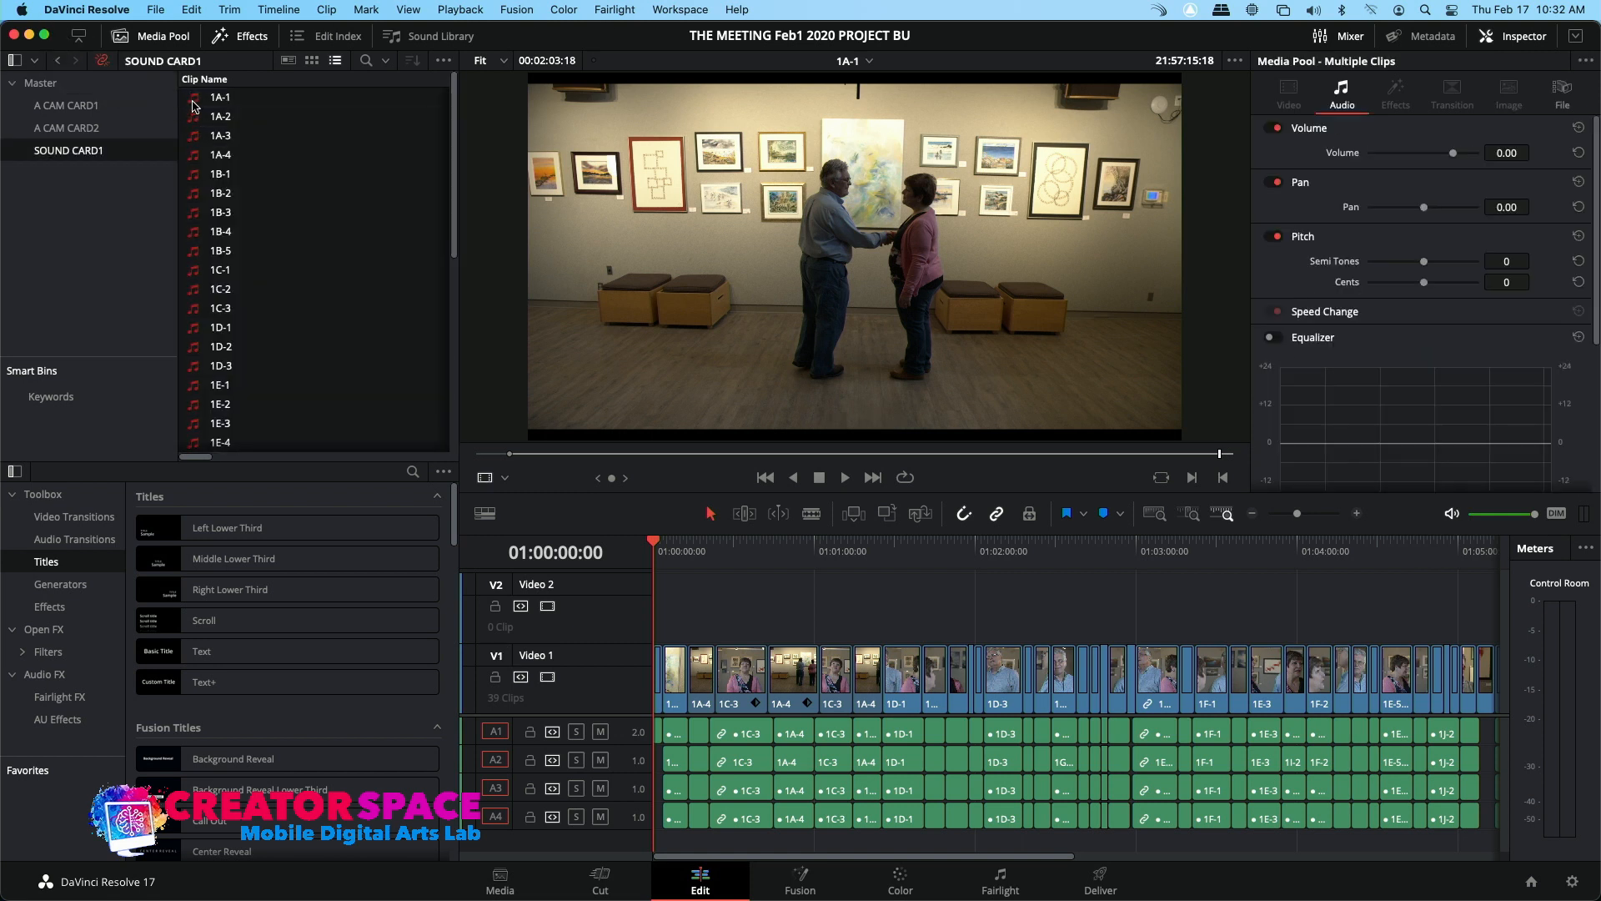
pyautogui.rightClick(194, 105)
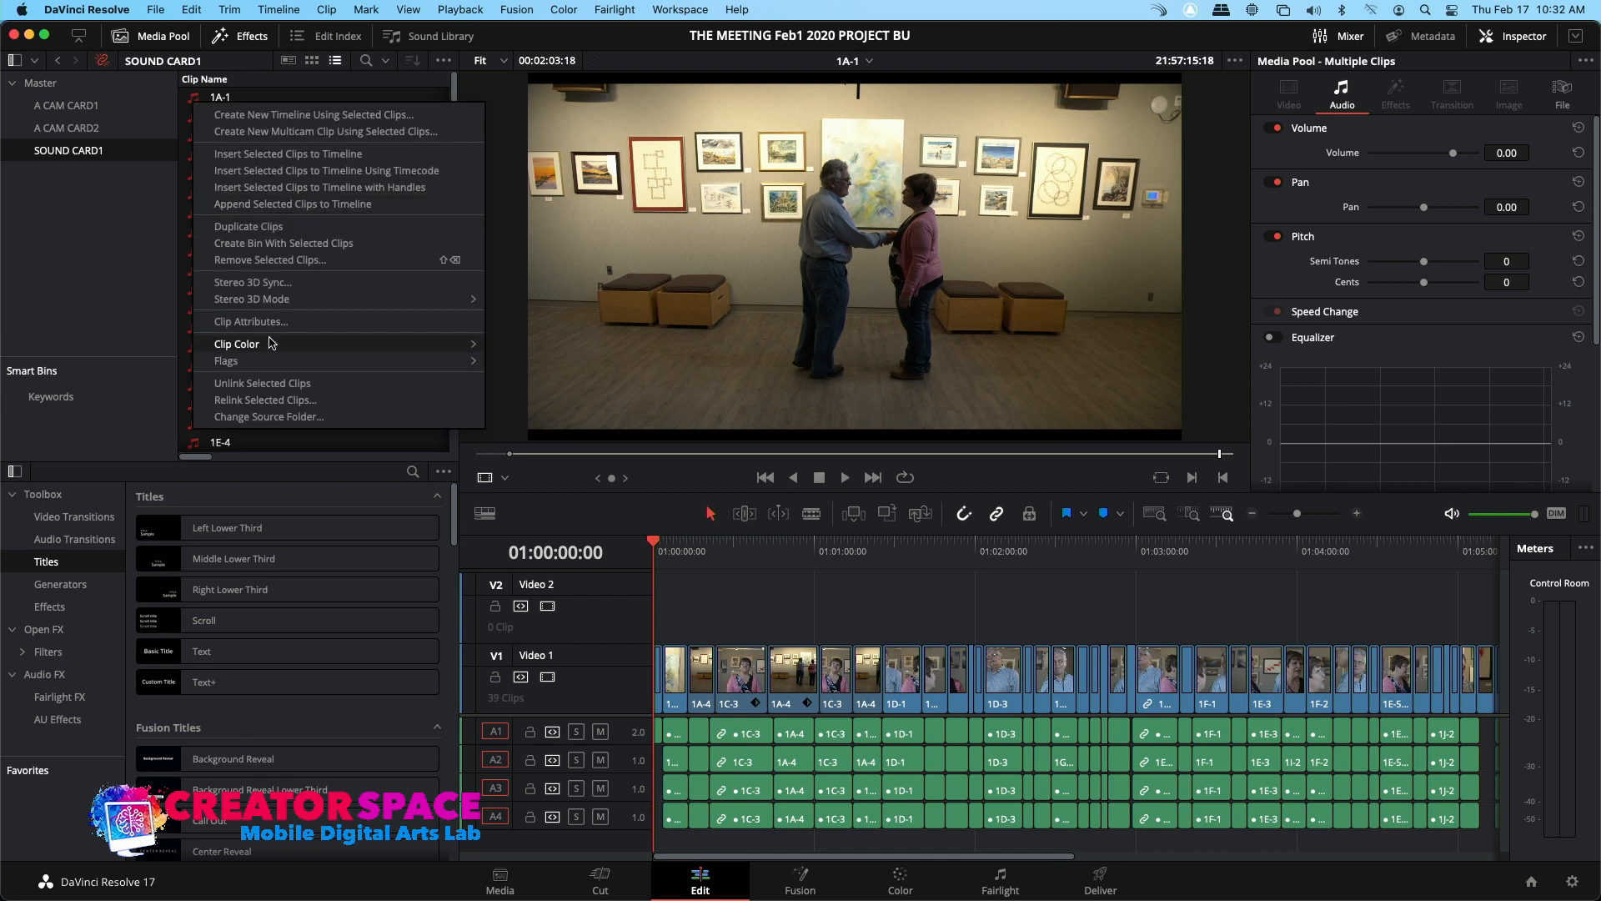
pyautogui.click(265, 399)
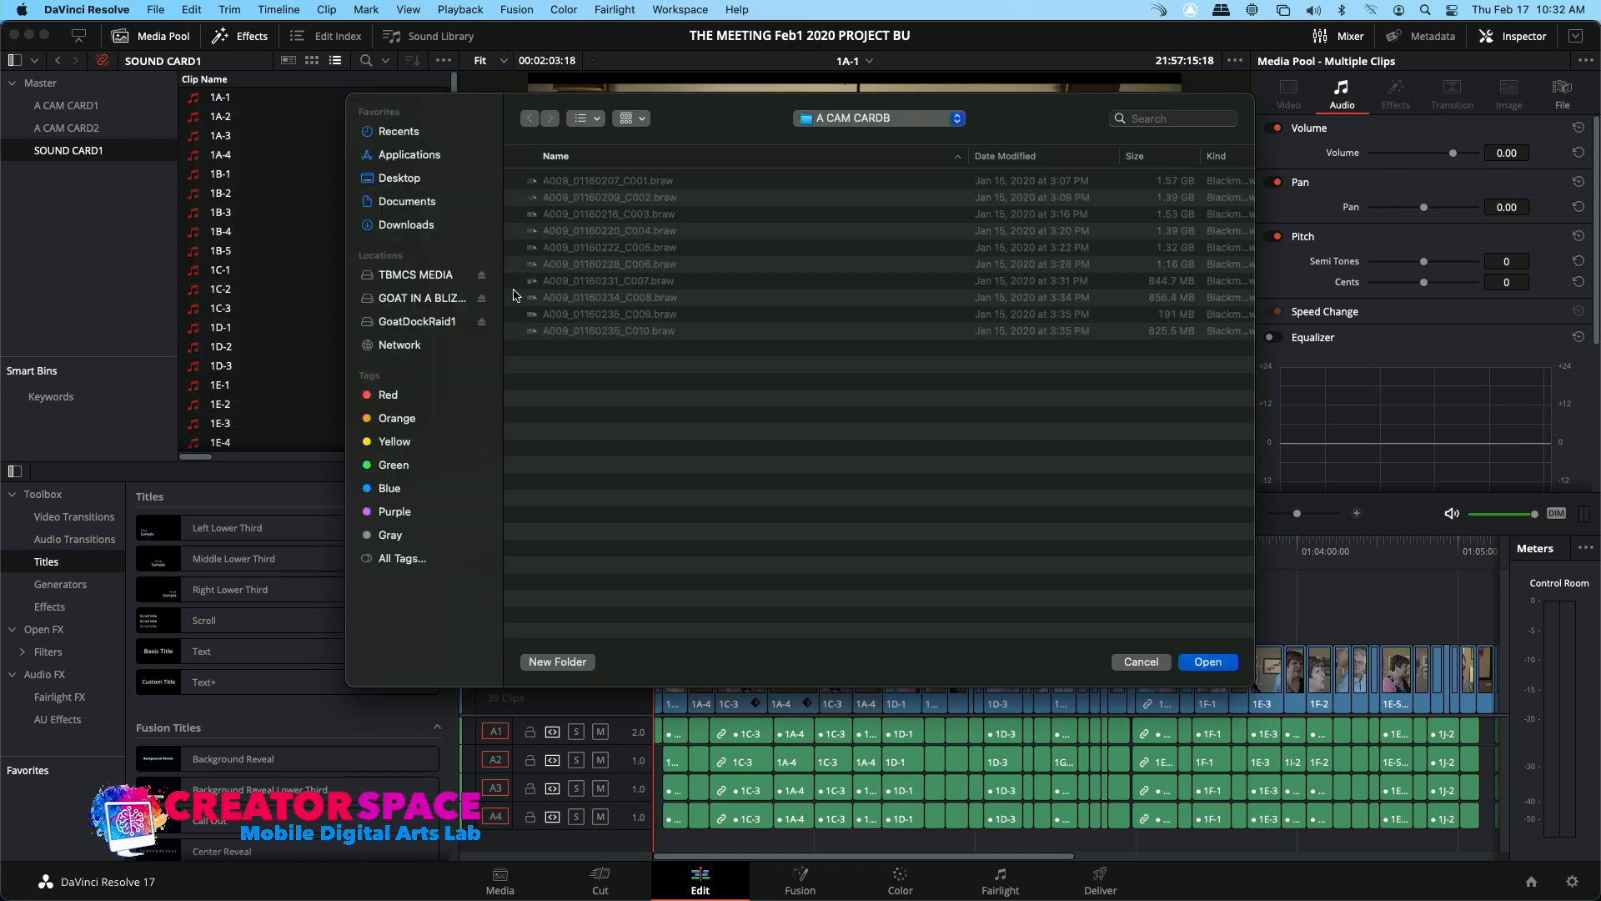
pyautogui.click(862, 121)
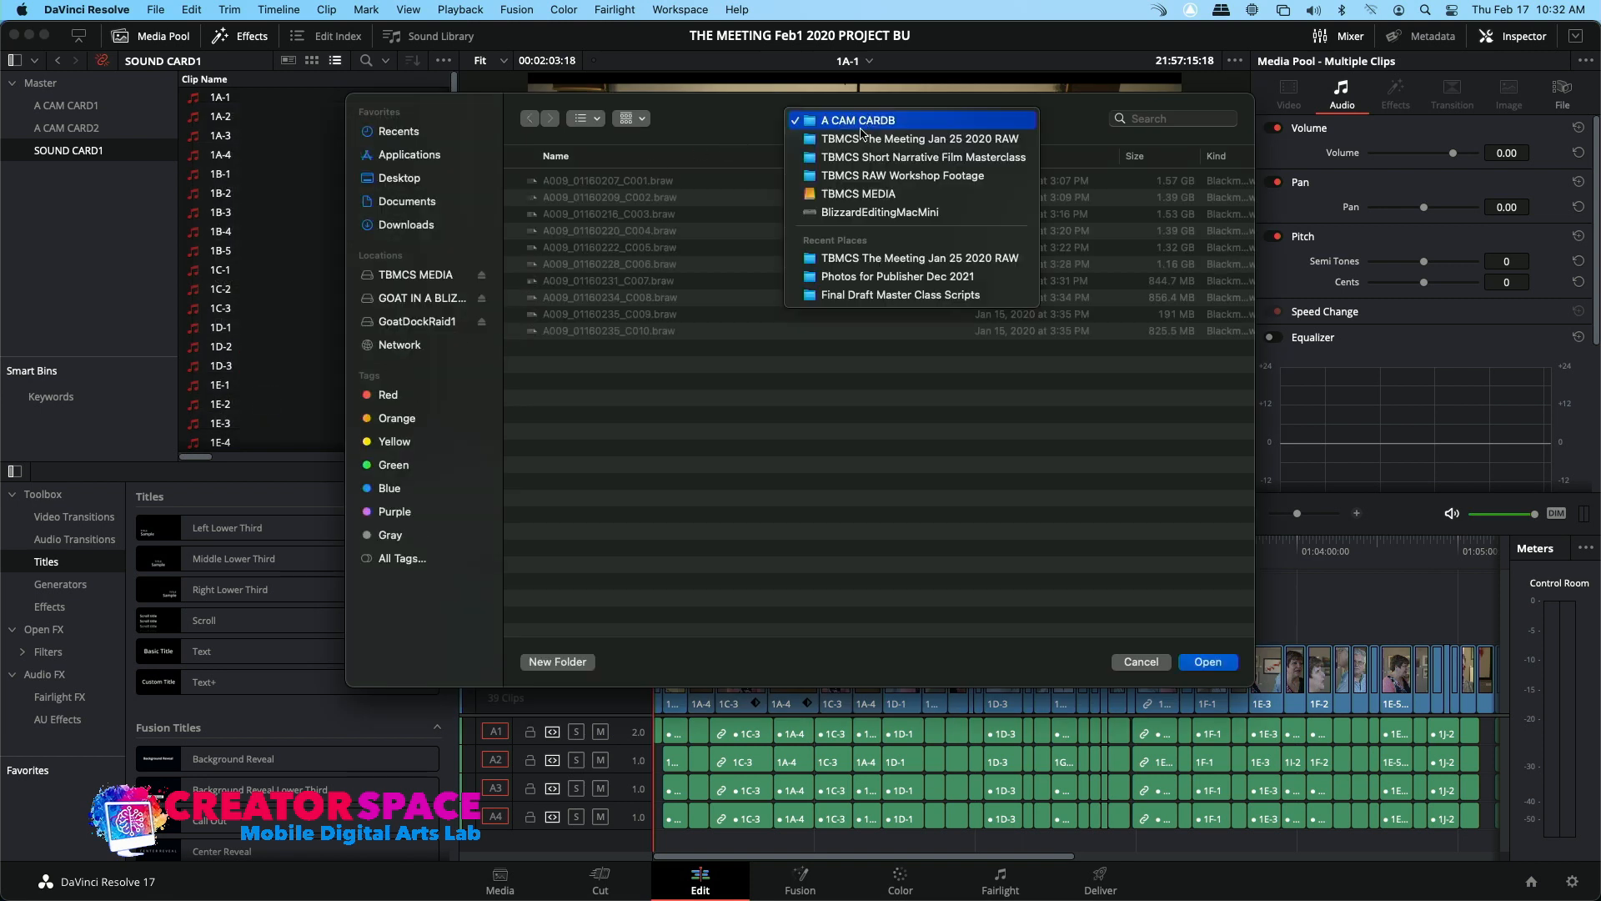
pyautogui.click(862, 139)
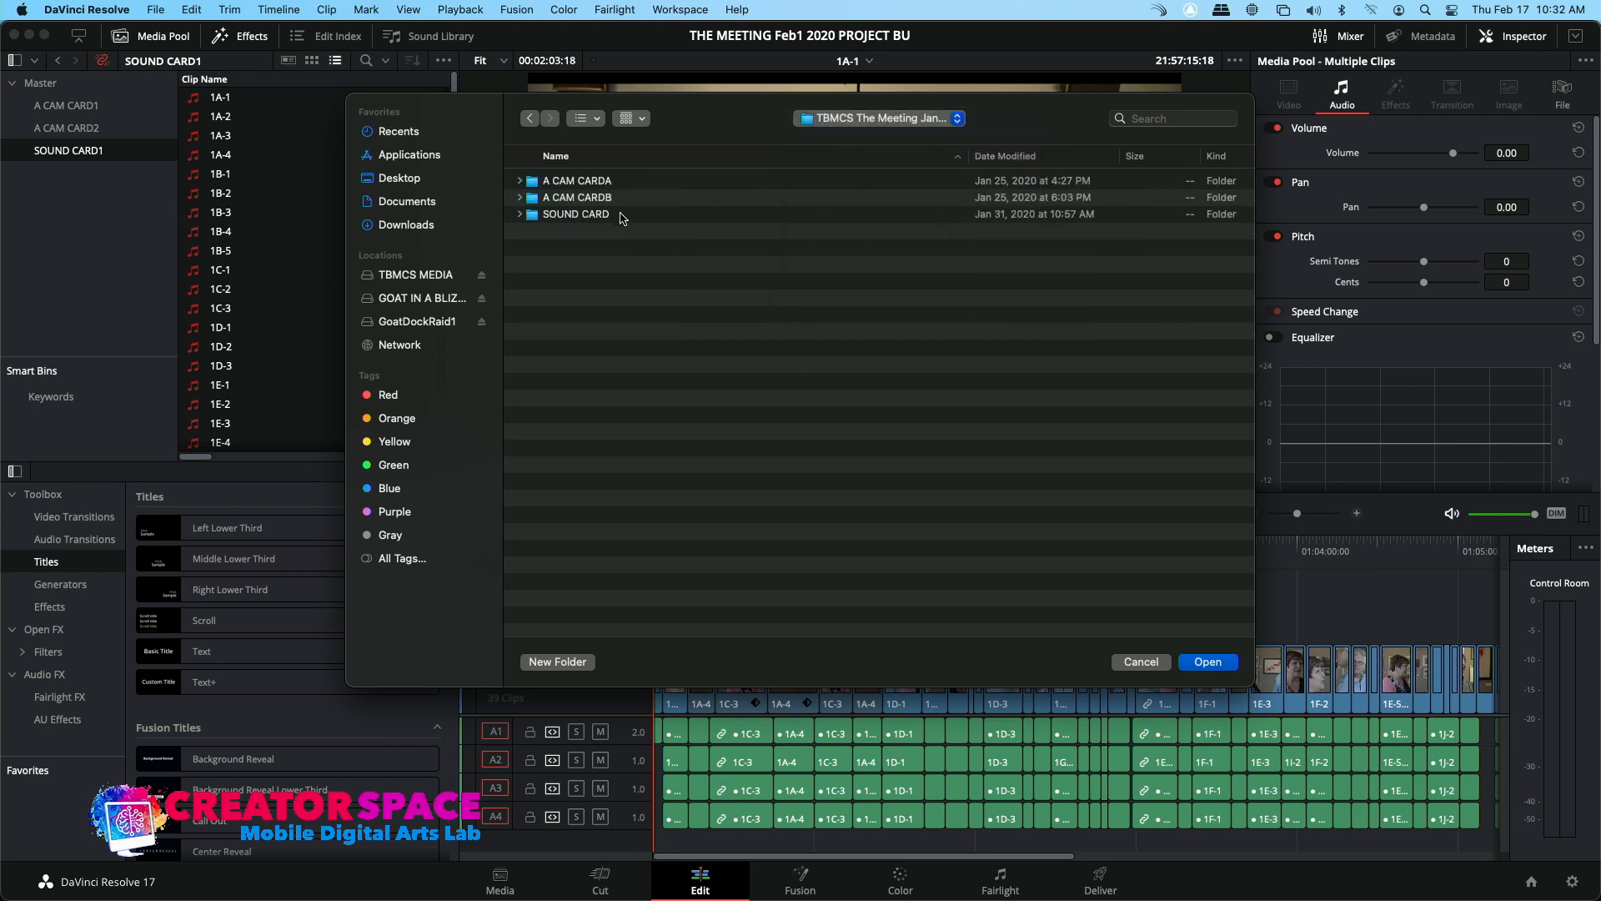
pyautogui.click(589, 218)
pyautogui.doubleClick(589, 216)
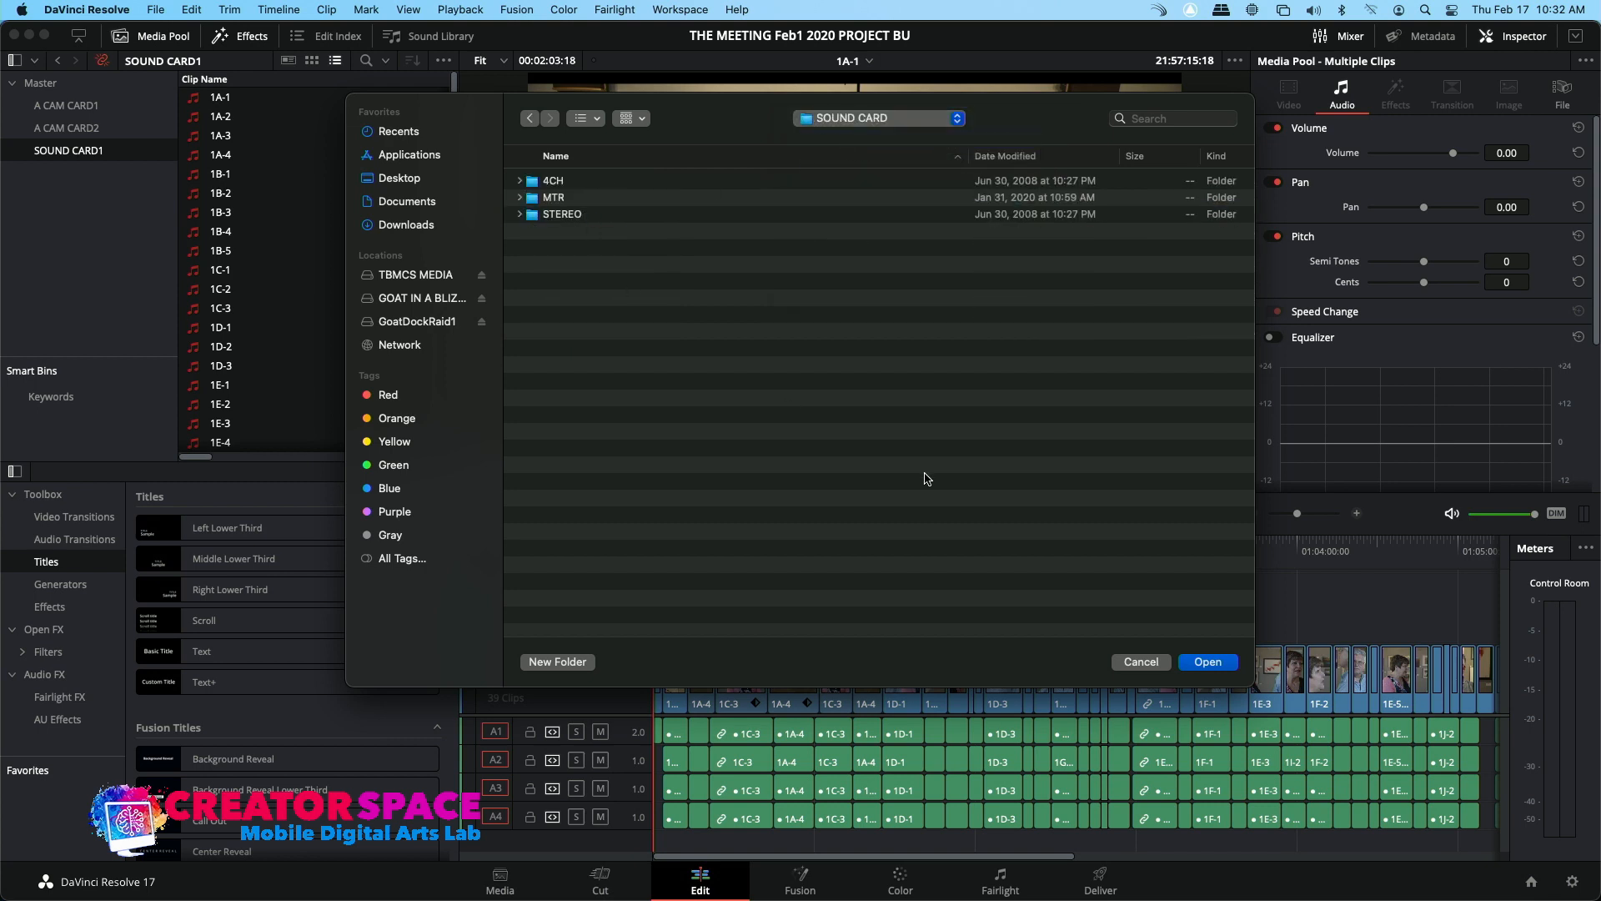
pyautogui.click(1228, 662)
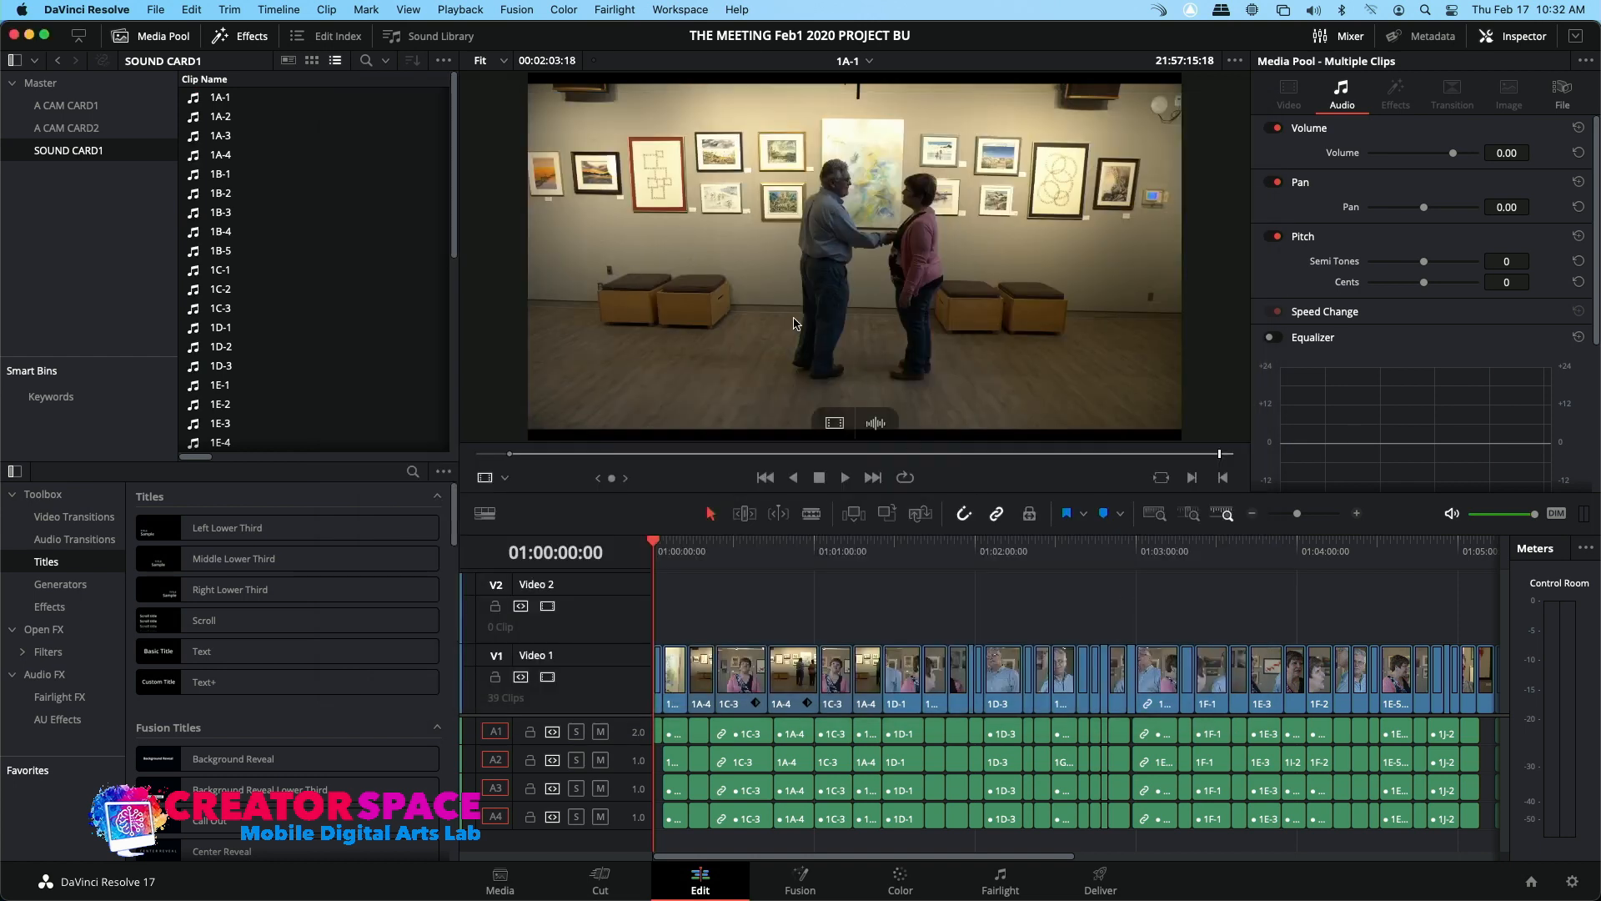
# Play the timeline from about 12 seconds to check the relinked sound, return to its start, and show the A CAM CARD1 bin
pyautogui.click(689, 555)
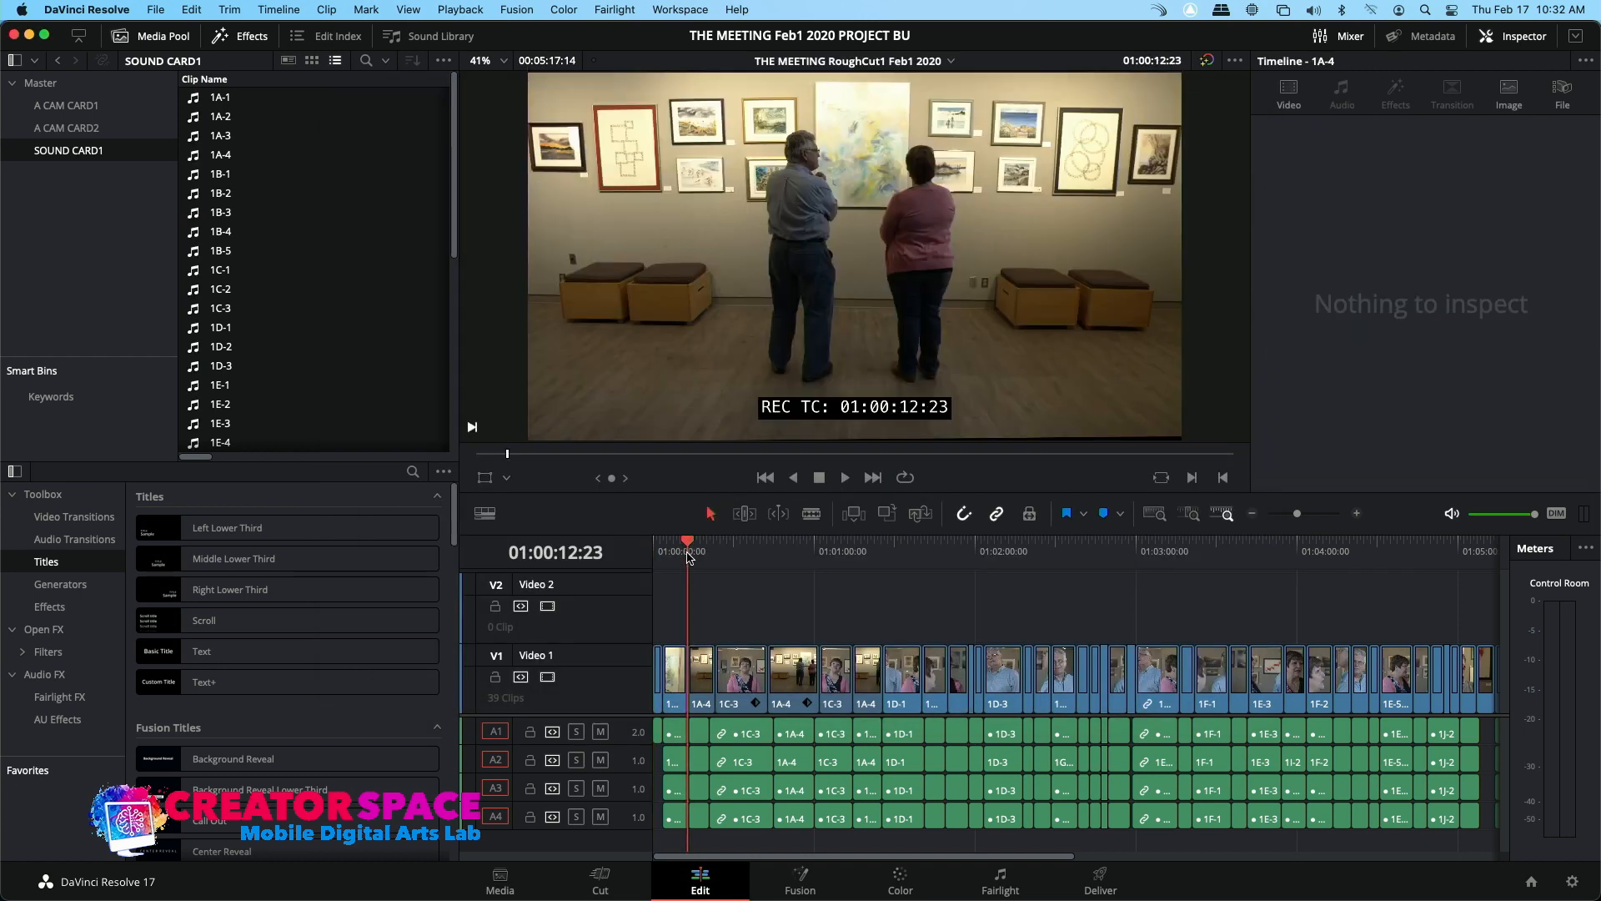
pyautogui.press('space')
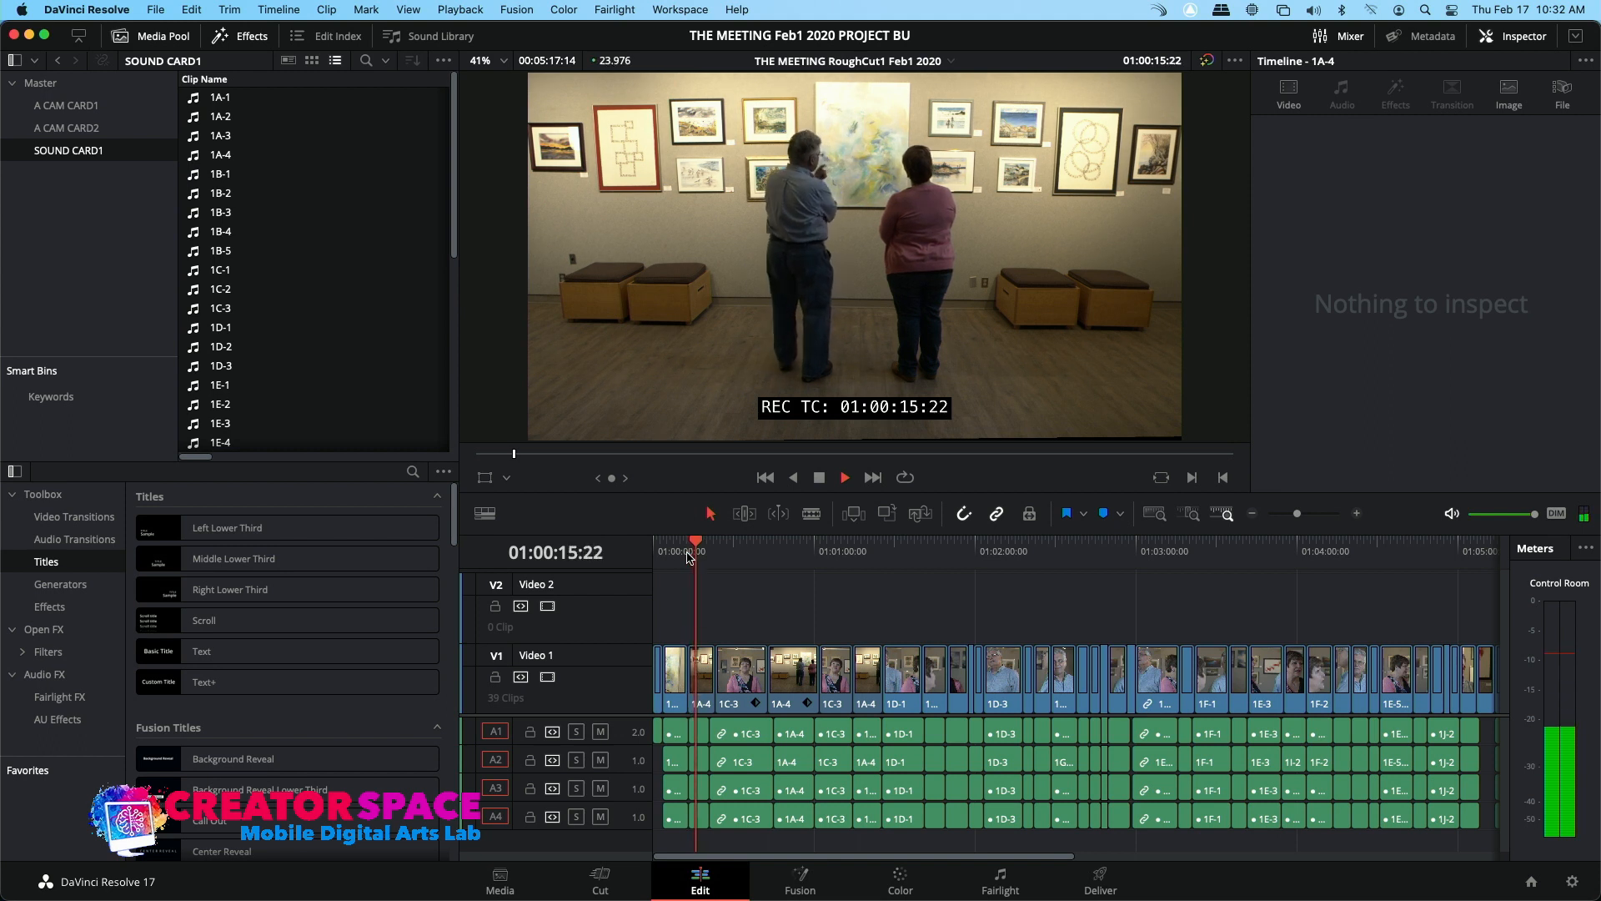
pyautogui.click(688, 552)
pyautogui.press('Home')
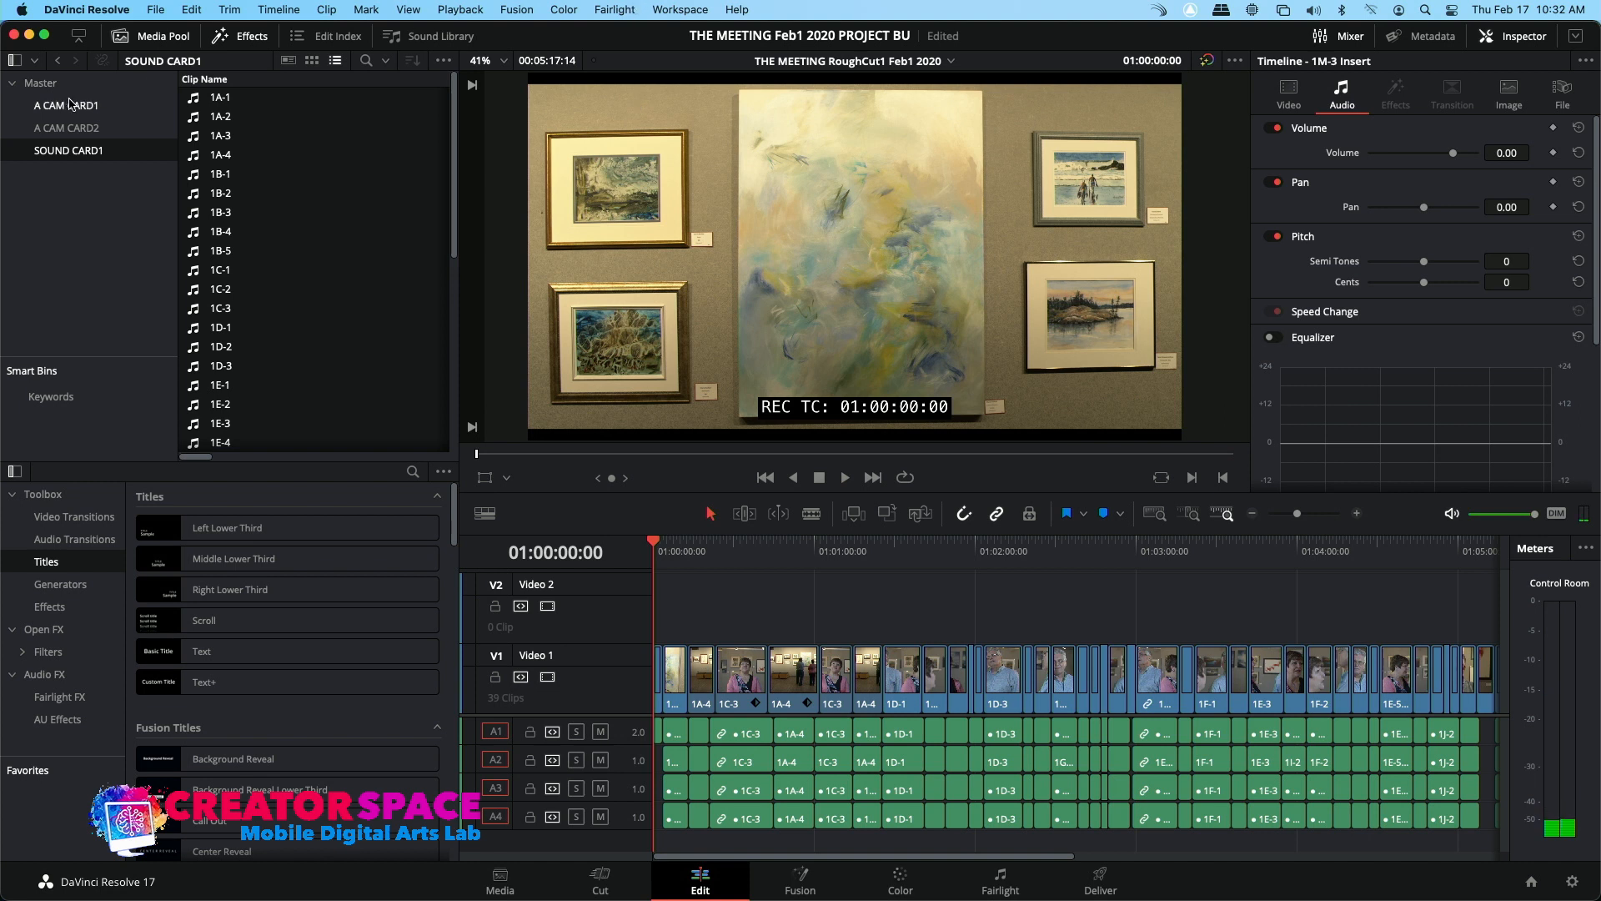
pyautogui.click(70, 105)
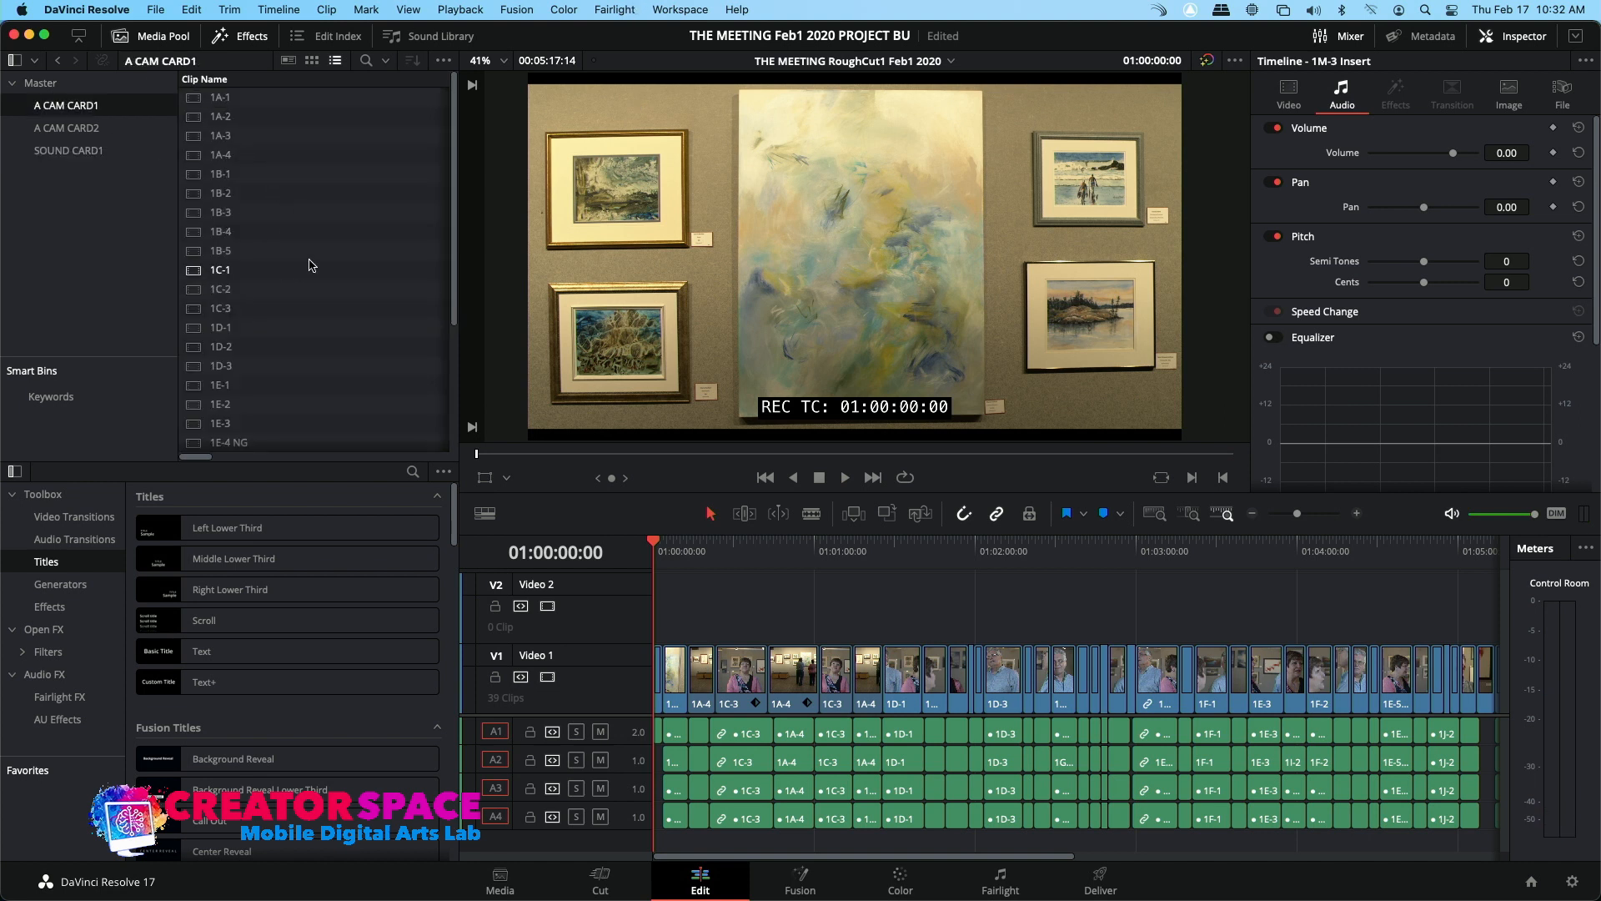
# Open The Meeting SCRIPT LOCK.pdf full screen from the TBMCS Short Narrative Film Masterclass folder on the TBMCS MEDIA drive
pyautogui.press('super+h')
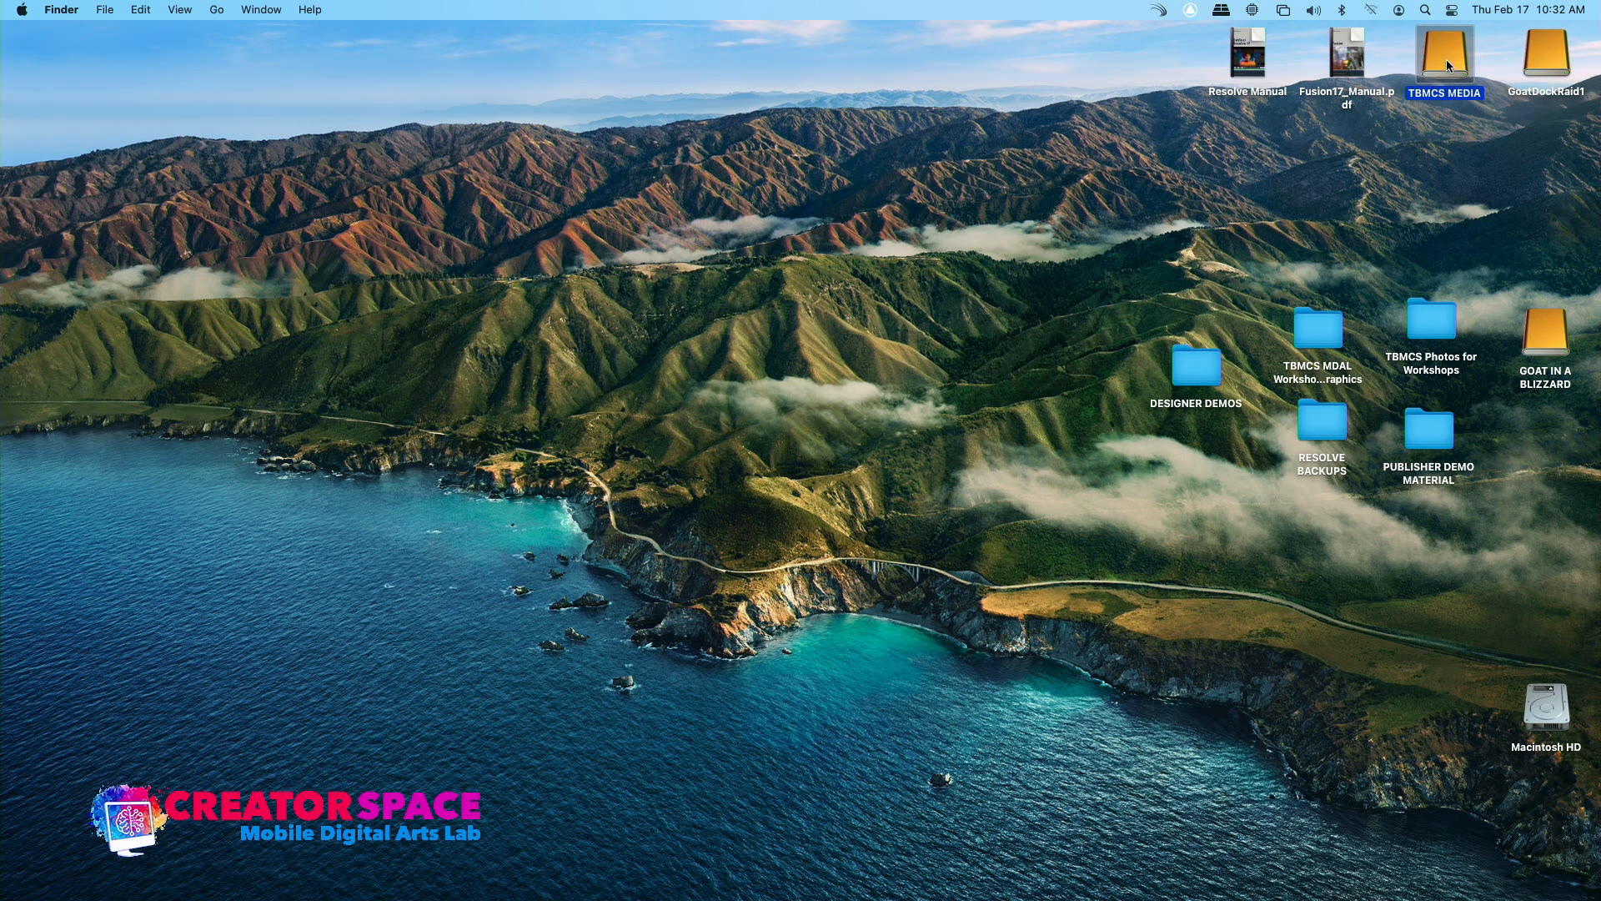
pyautogui.doubleClick(1445, 58)
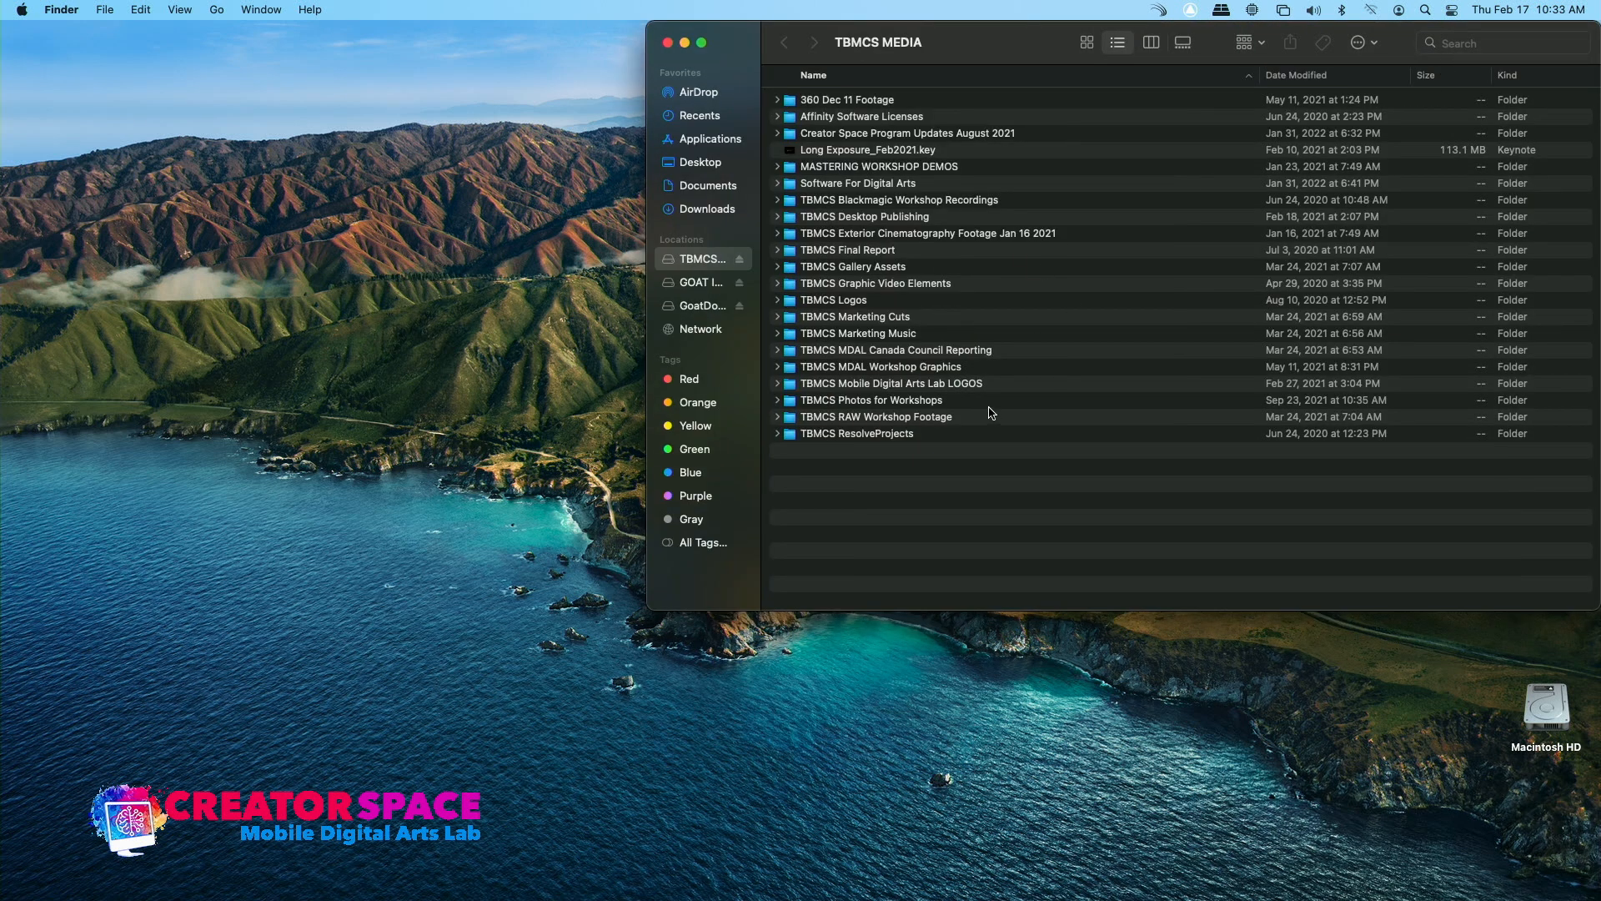
pyautogui.doubleClick(916, 419)
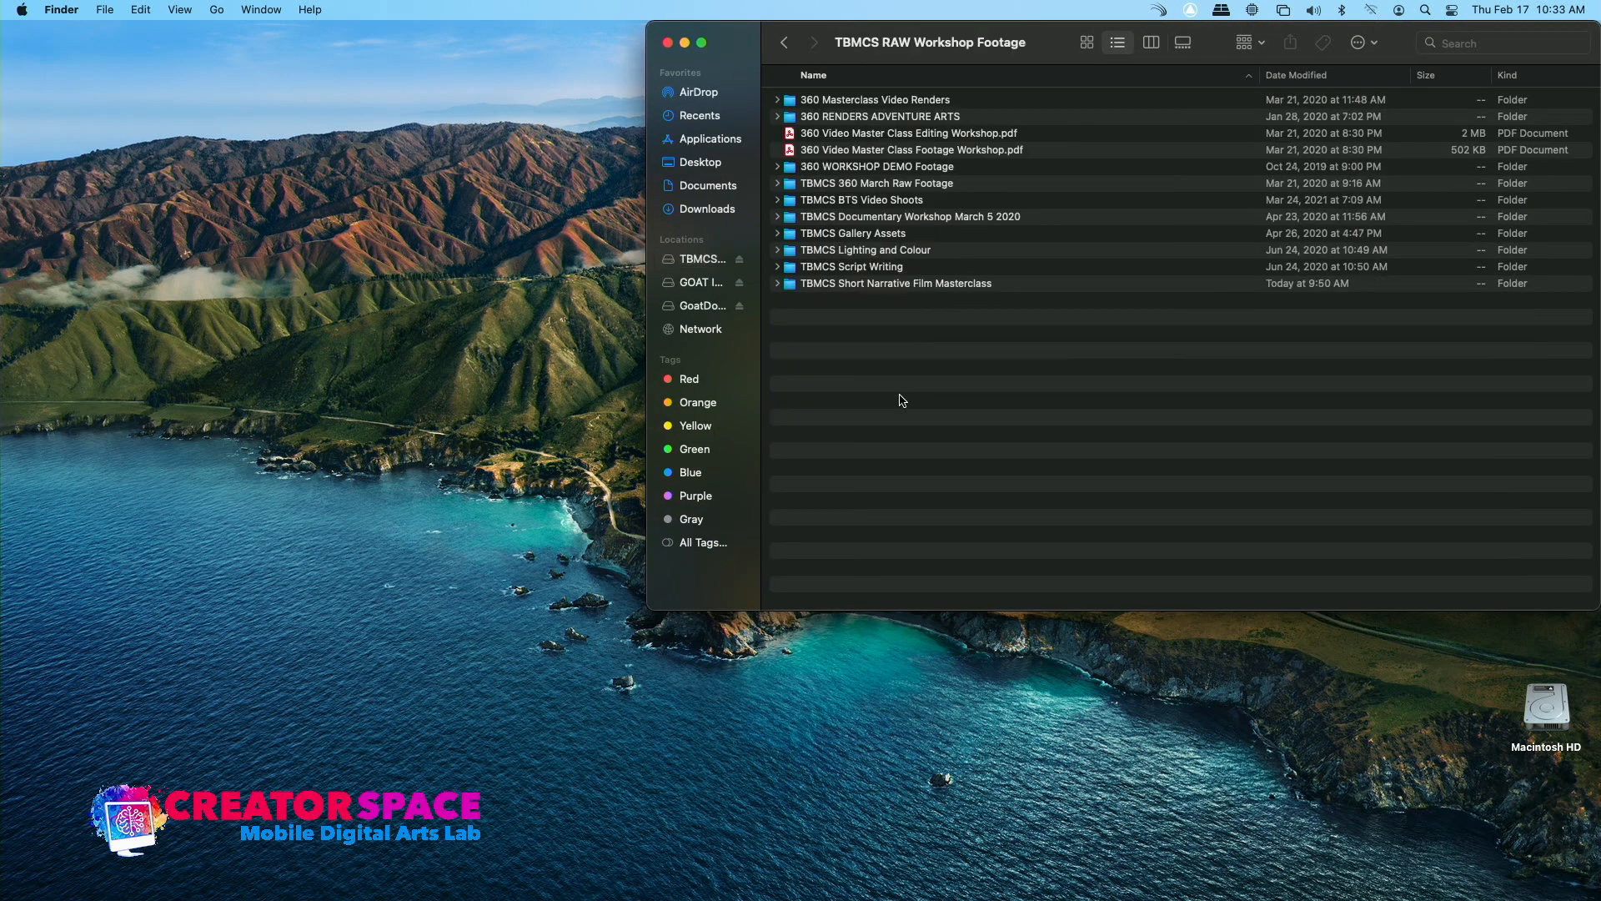
pyautogui.doubleClick(862, 284)
pyautogui.doubleClick(835, 185)
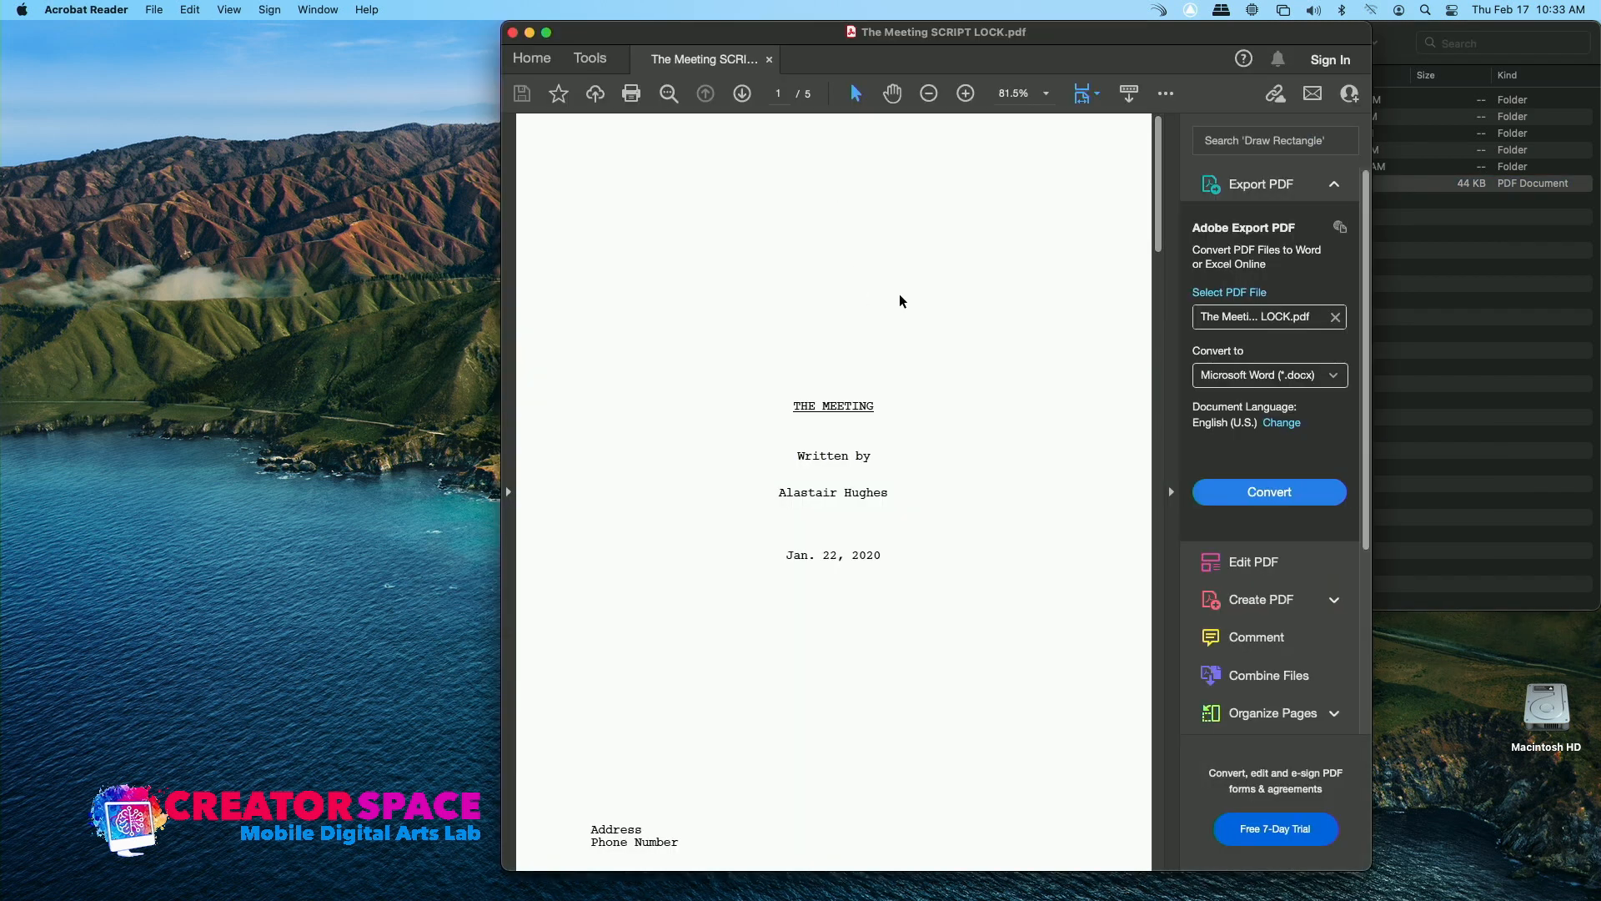
pyautogui.press('ctrl+super+f')
# Read through the script from its title page to the final dialogue, and return to the opening art gallery scene
pyautogui.scroll(-5, 854, 388)
pyautogui.scroll(-1, 854, 386)
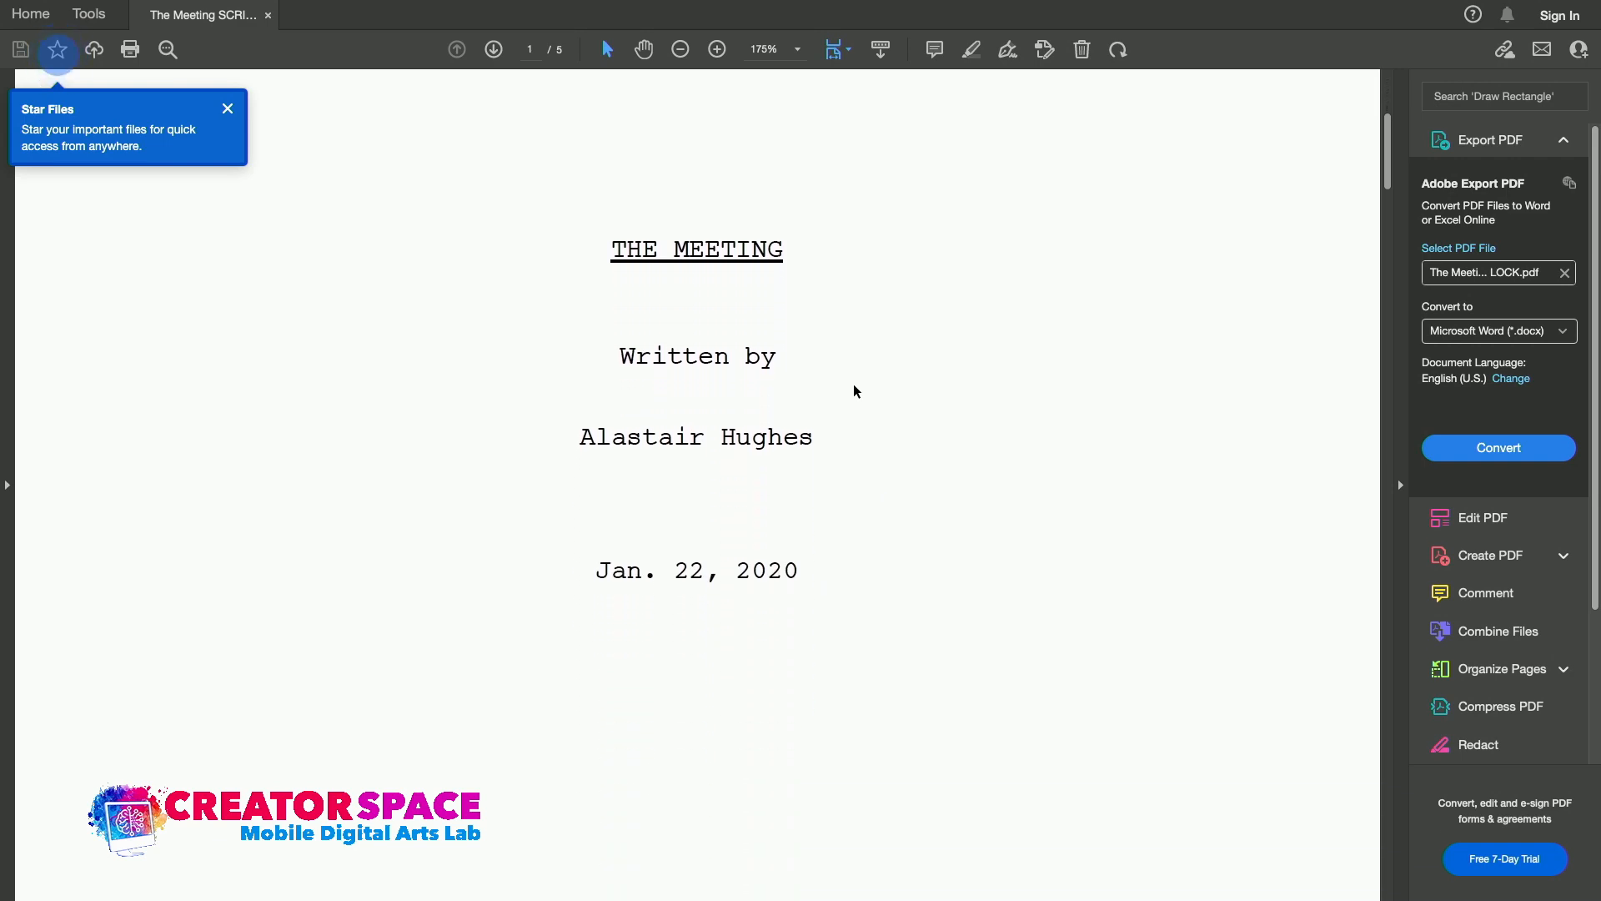
pyautogui.scroll(-8, 854, 389)
pyautogui.scroll(-10, 854, 383)
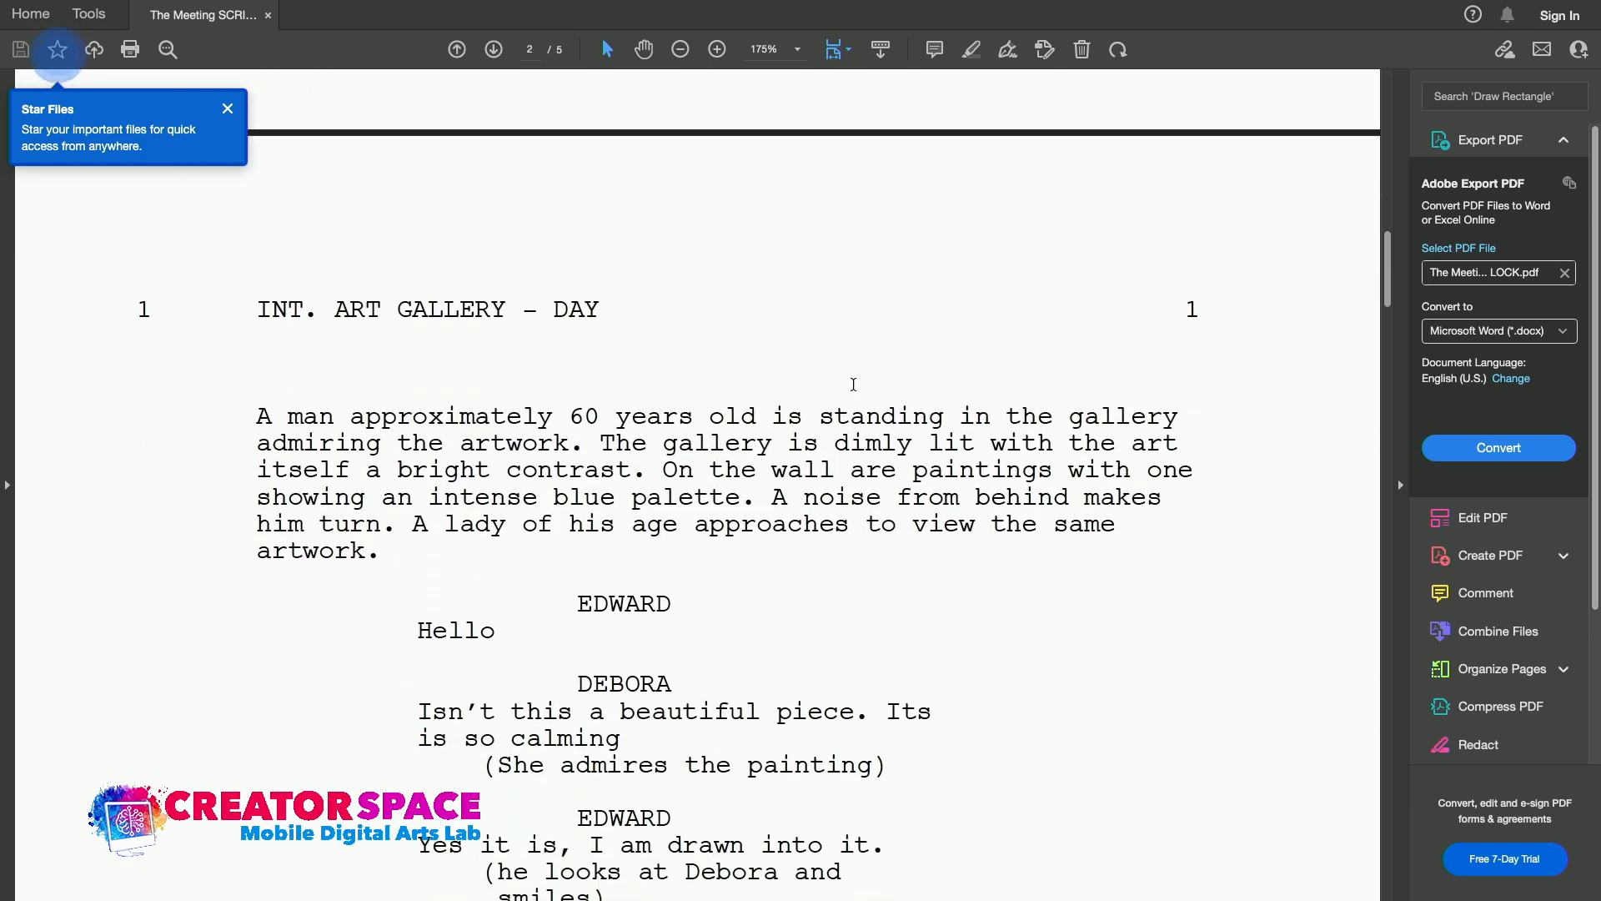
pyautogui.scroll(-2, 854, 384)
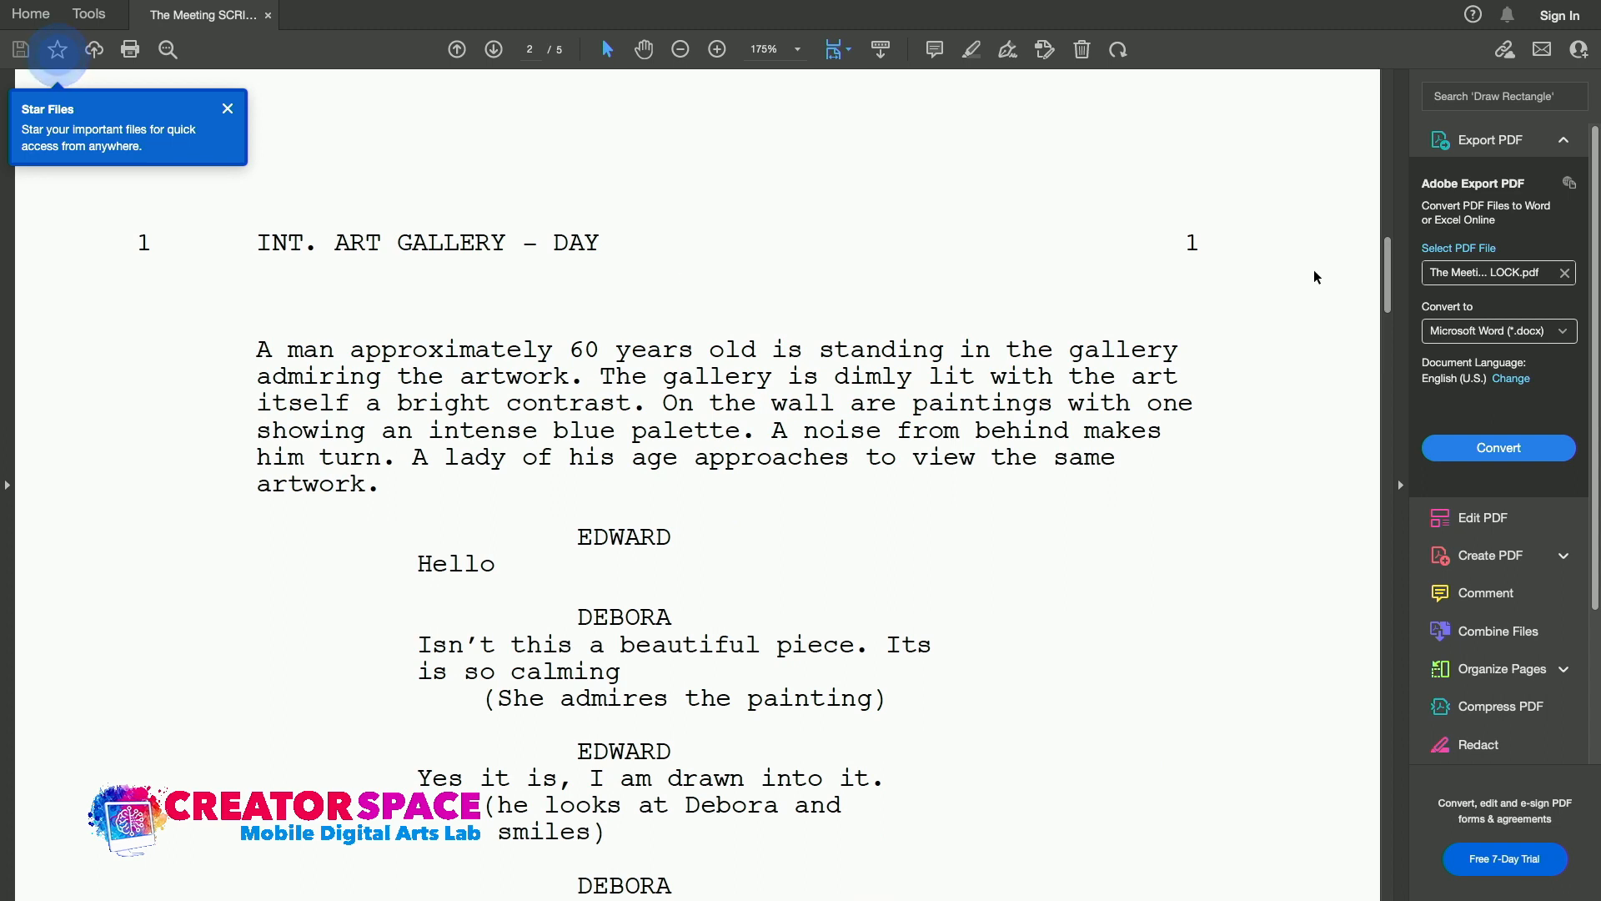
pyautogui.scroll(-5, 761, 598)
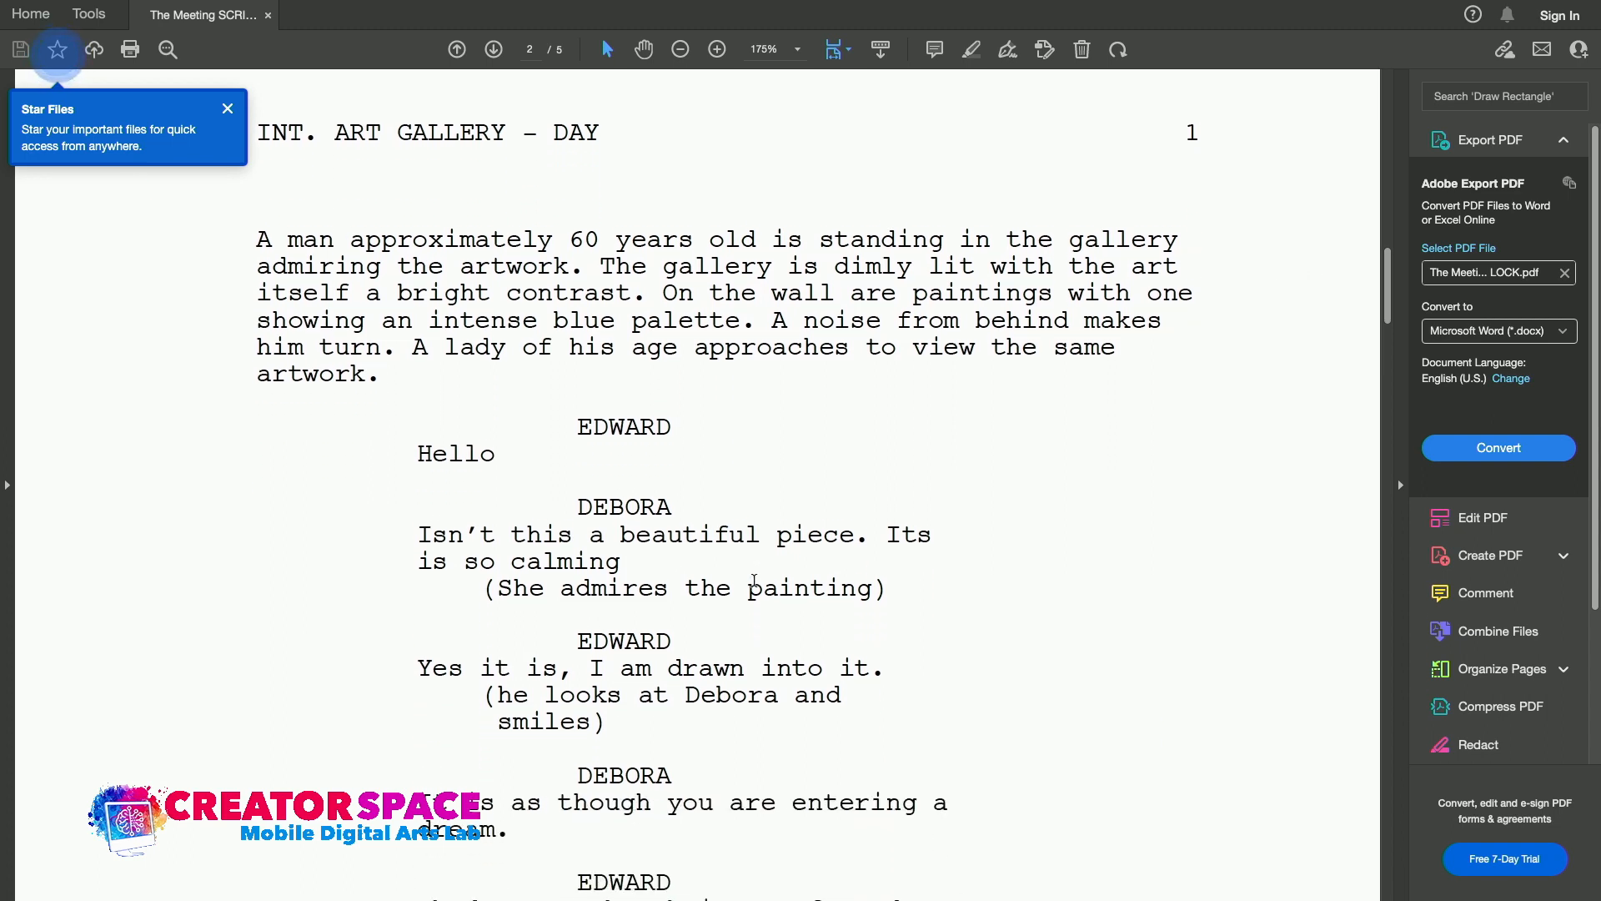
pyautogui.scroll(-20, 754, 817)
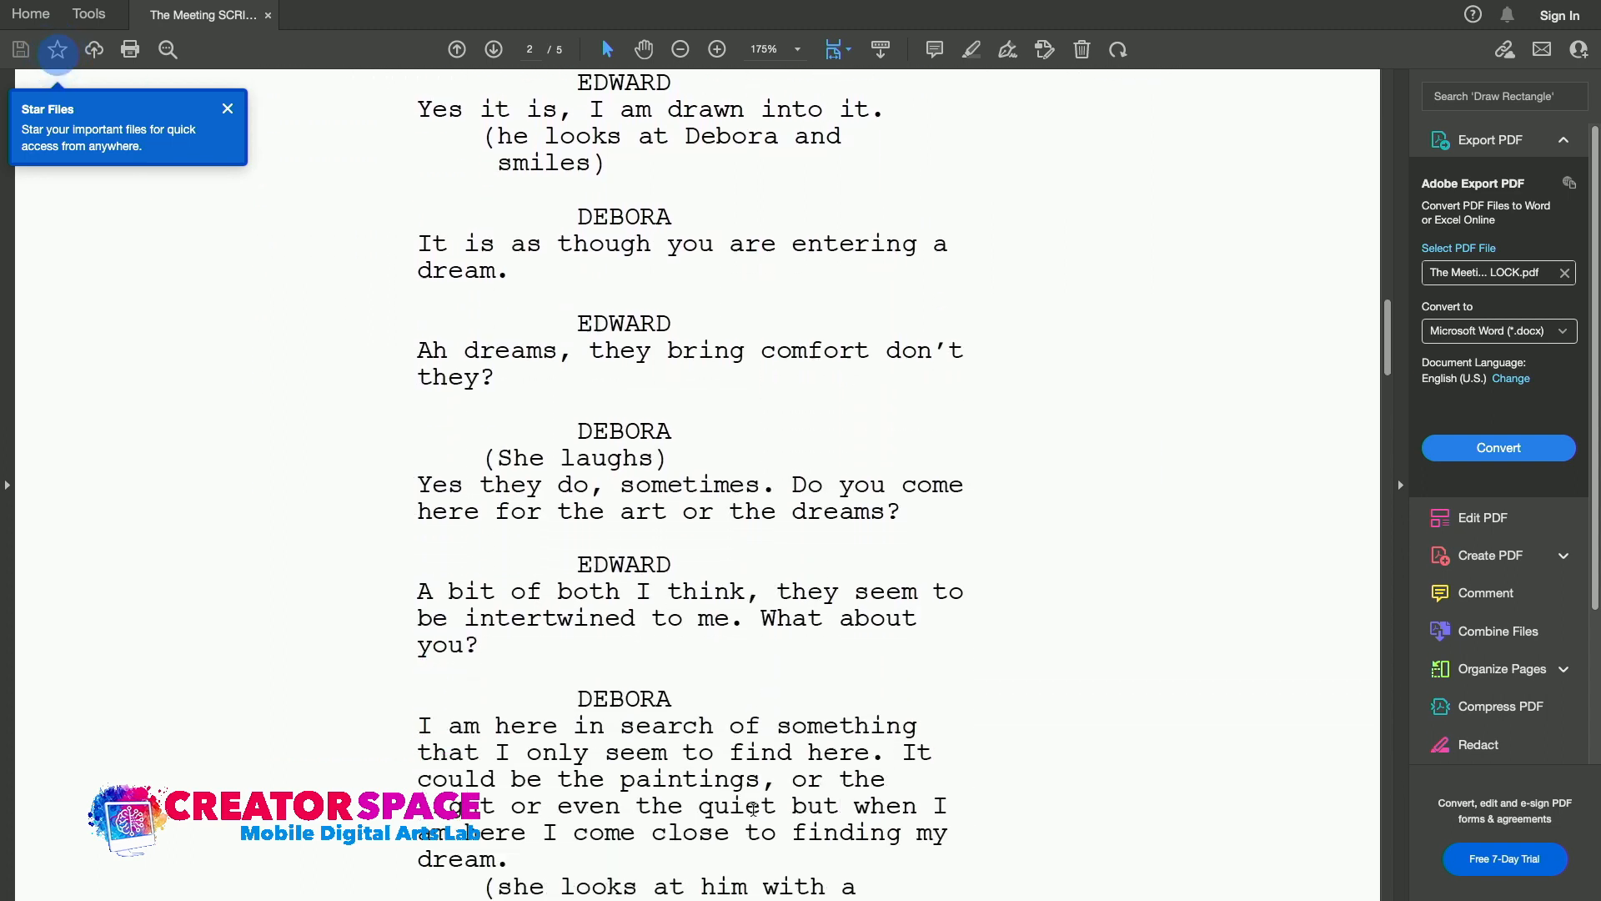
pyautogui.scroll(-18, 754, 817)
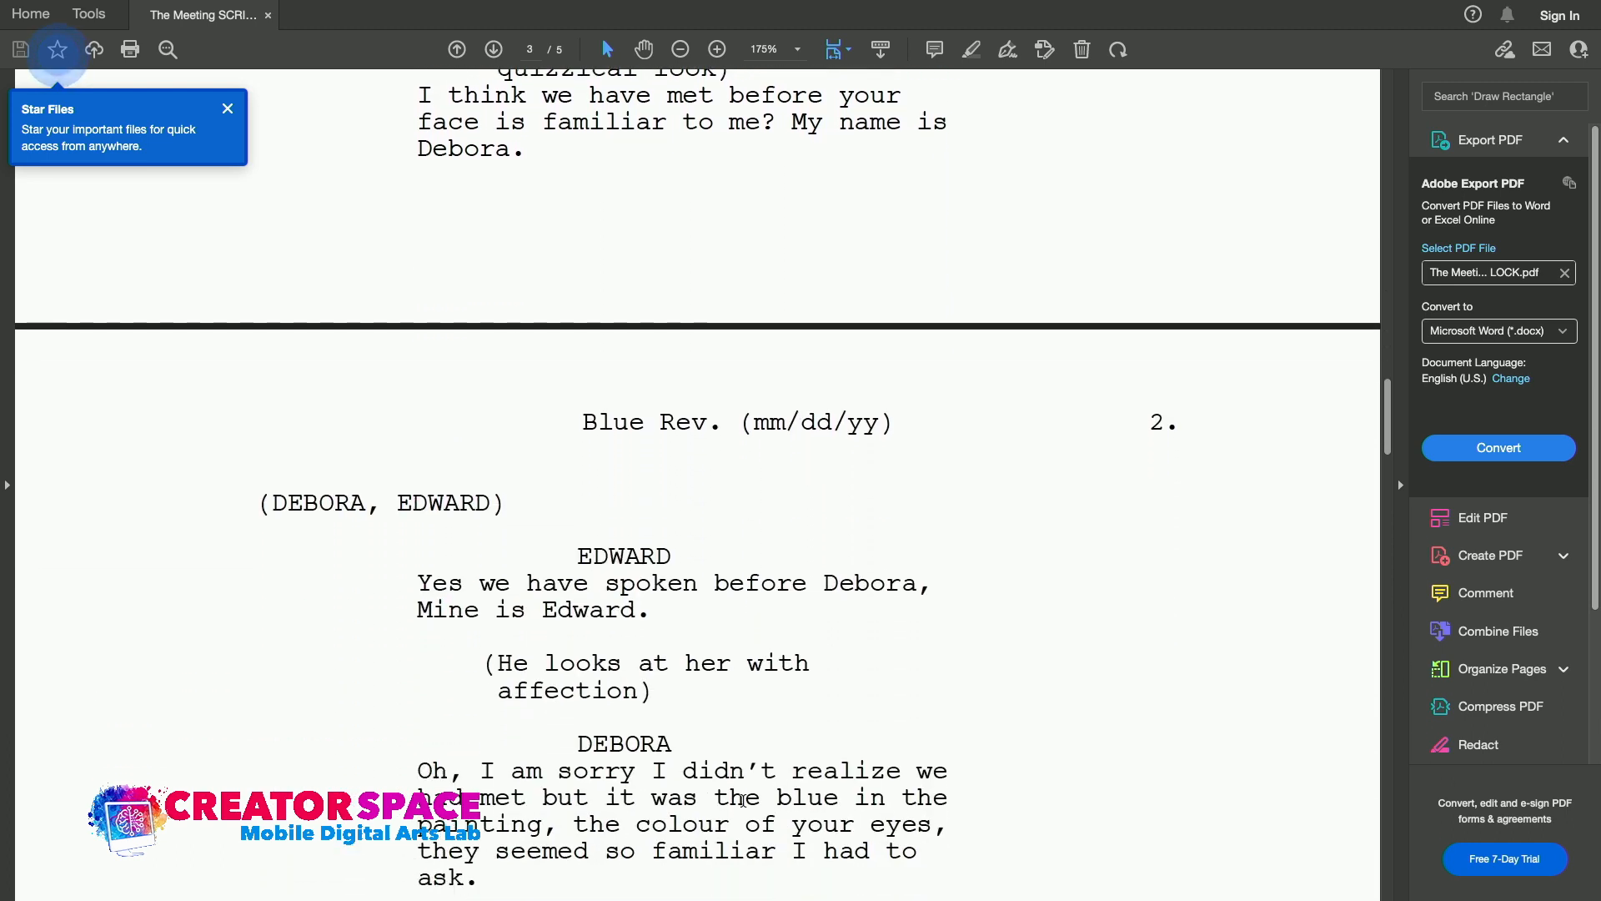
pyautogui.scroll(-19, 741, 801)
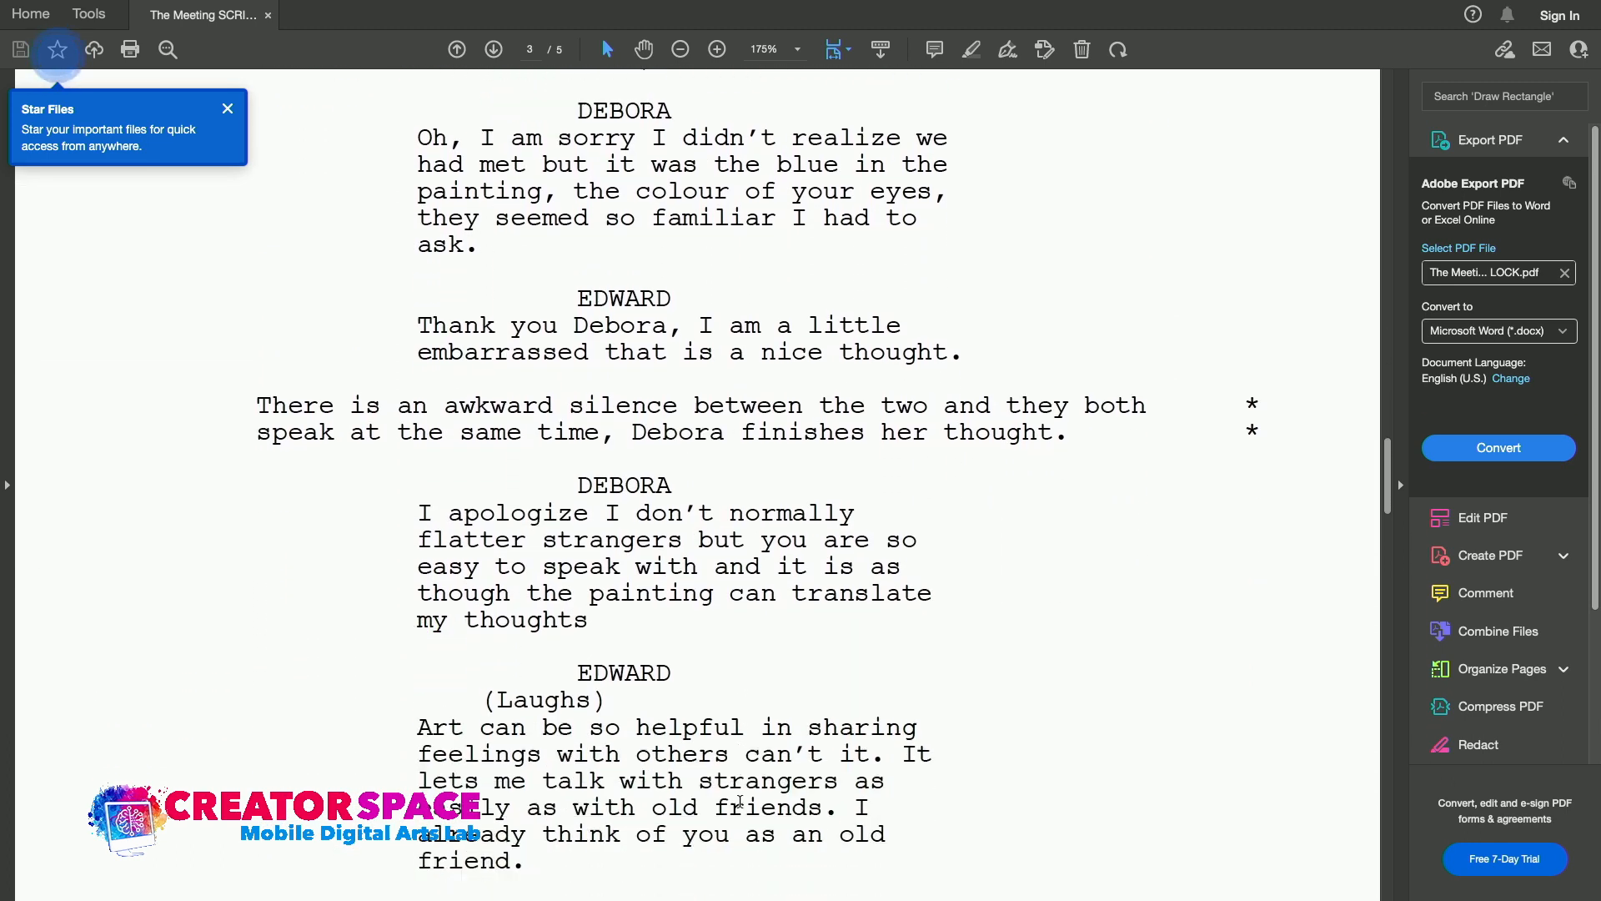
pyautogui.scroll(20, 740, 802)
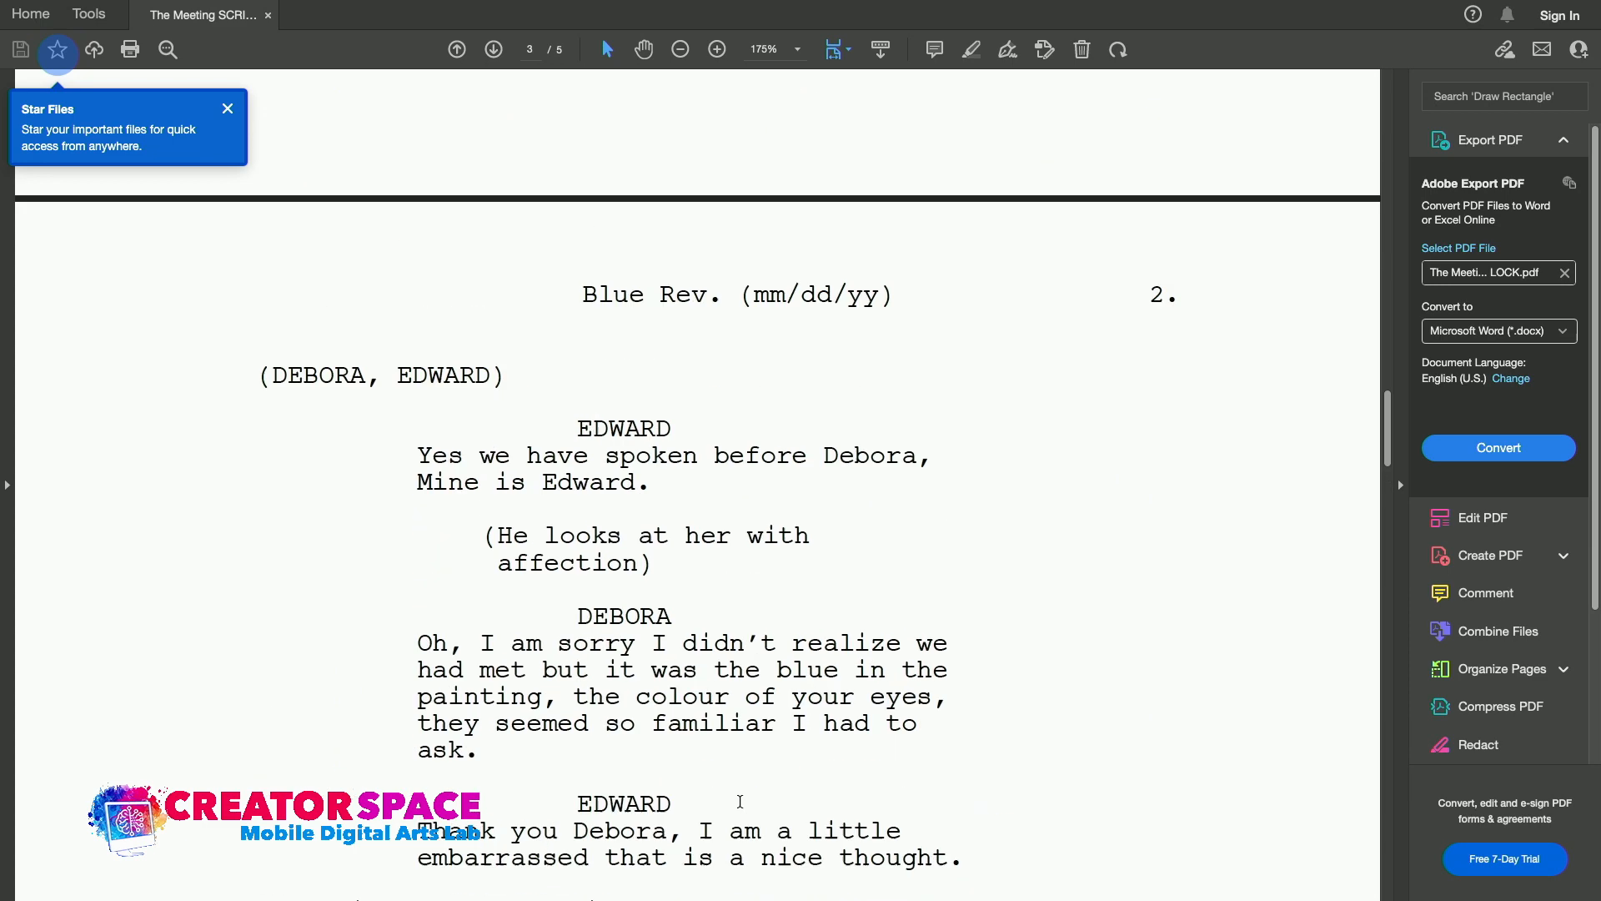
pyautogui.scroll(18, 740, 801)
pyautogui.scroll(-20, 741, 801)
pyautogui.scroll(-20, 741, 802)
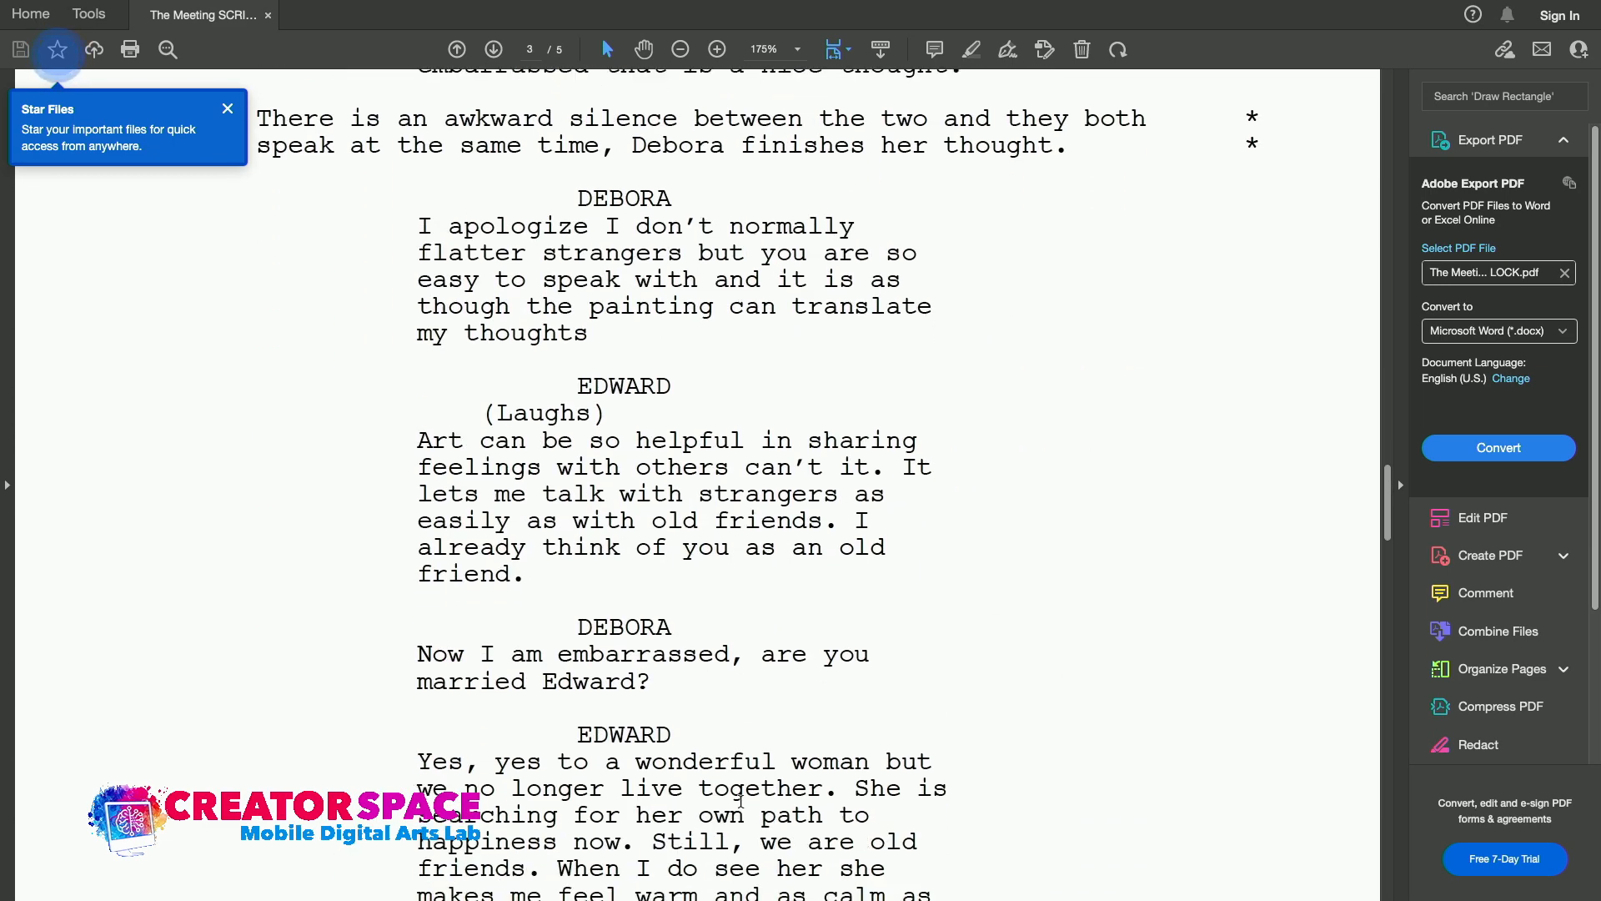
pyautogui.scroll(-20, 741, 801)
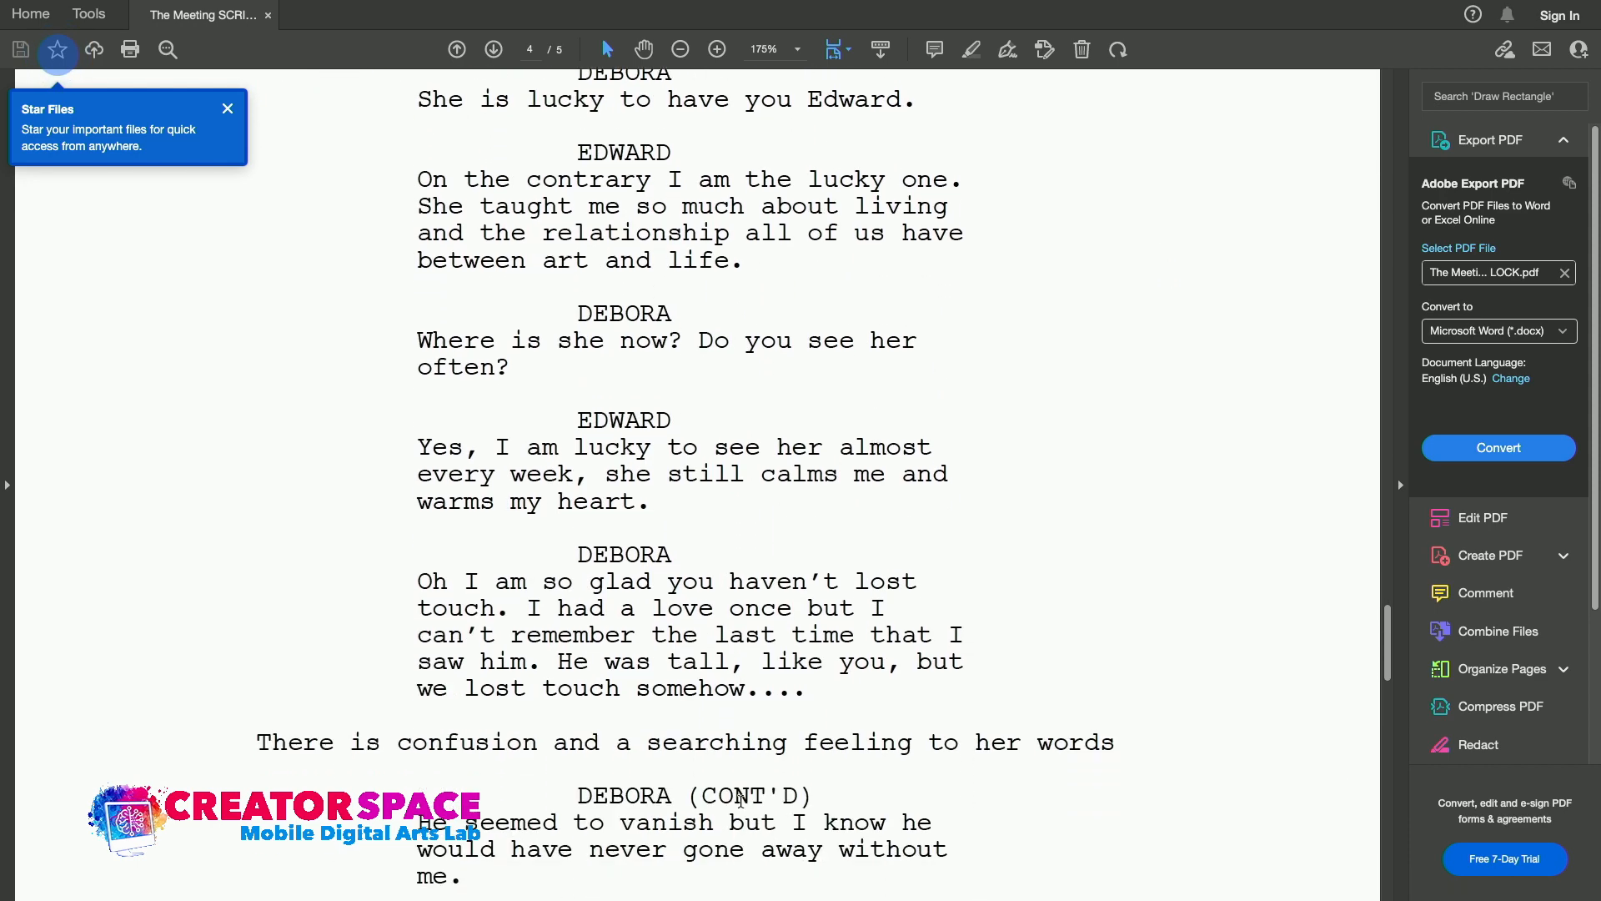
pyautogui.scroll(-20, 740, 801)
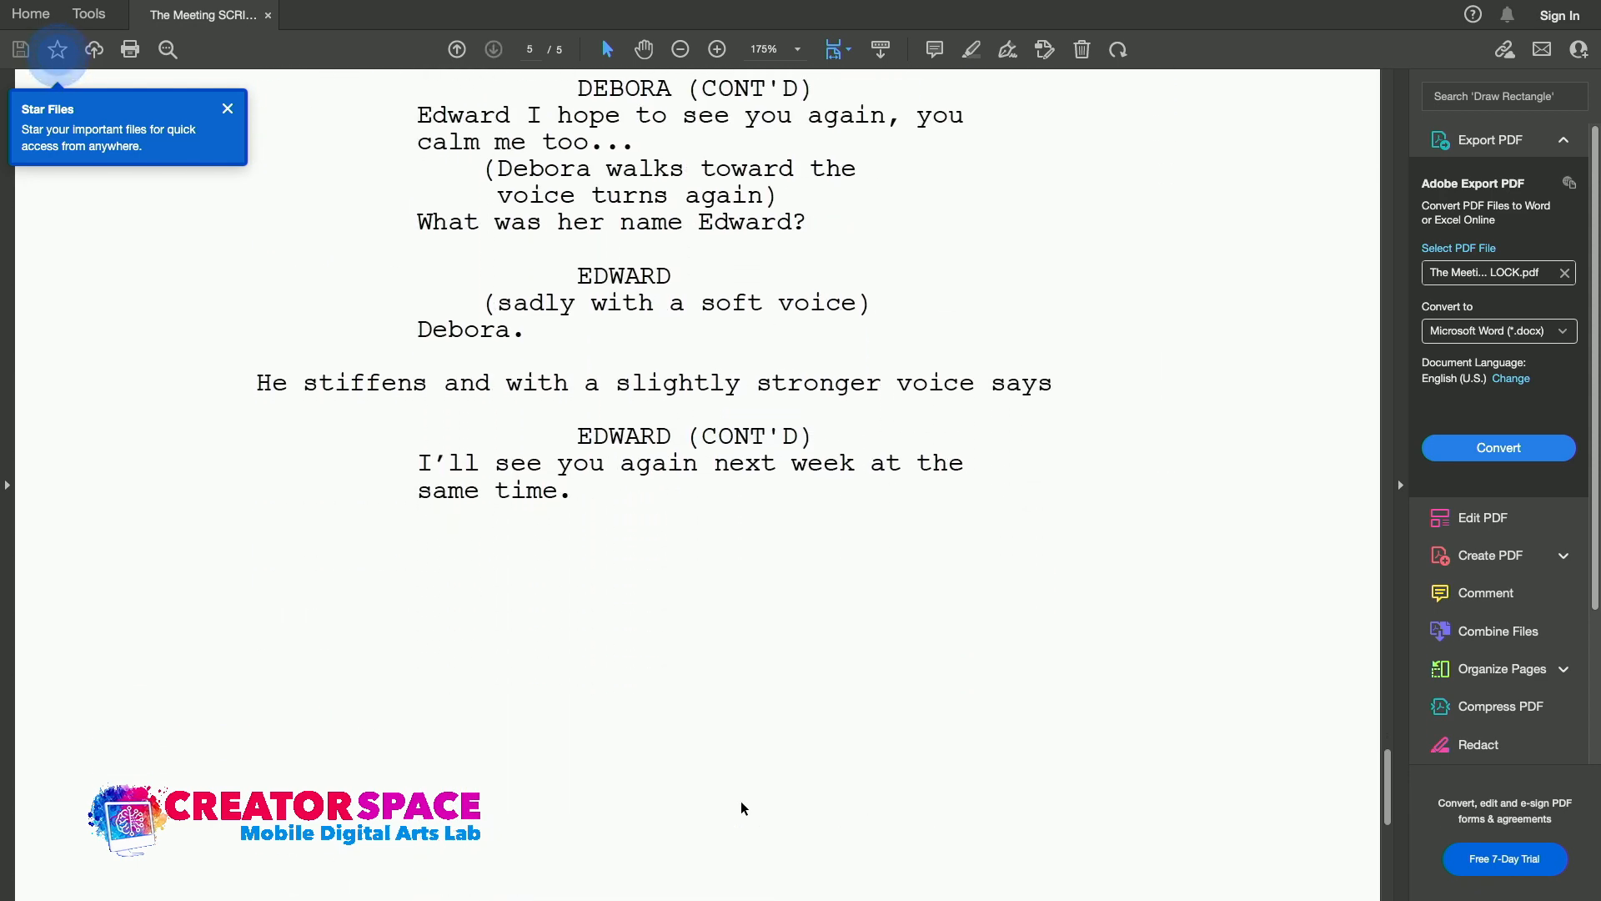
pyautogui.scroll(20, 741, 800)
pyautogui.scroll(20, 741, 802)
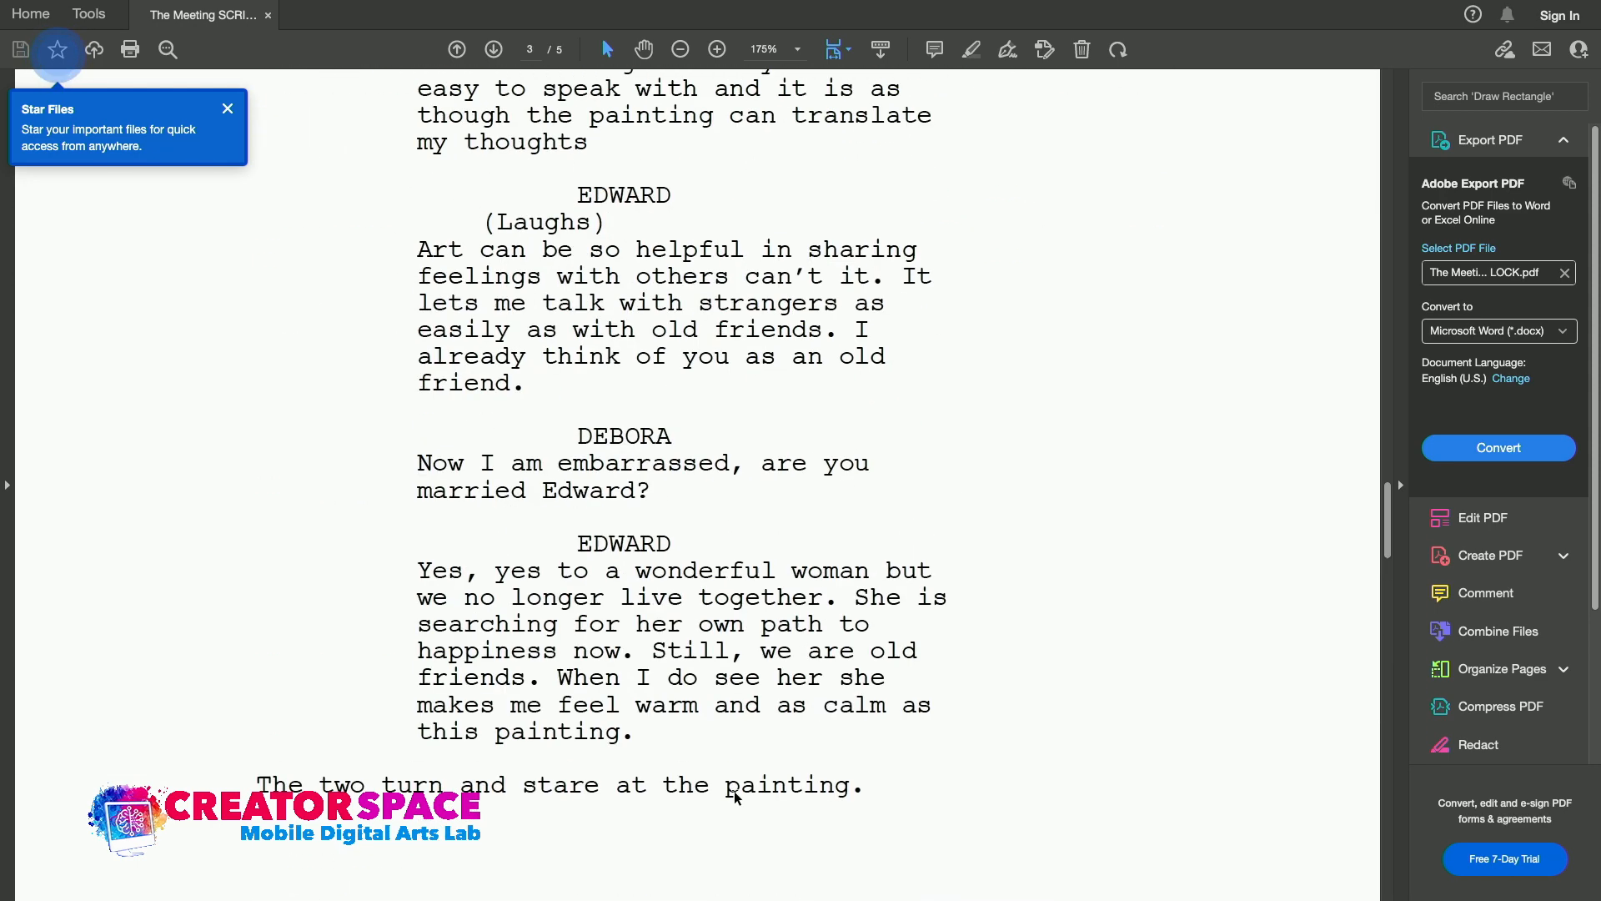
pyautogui.scroll(19, 732, 802)
pyautogui.scroll(-20, 733, 802)
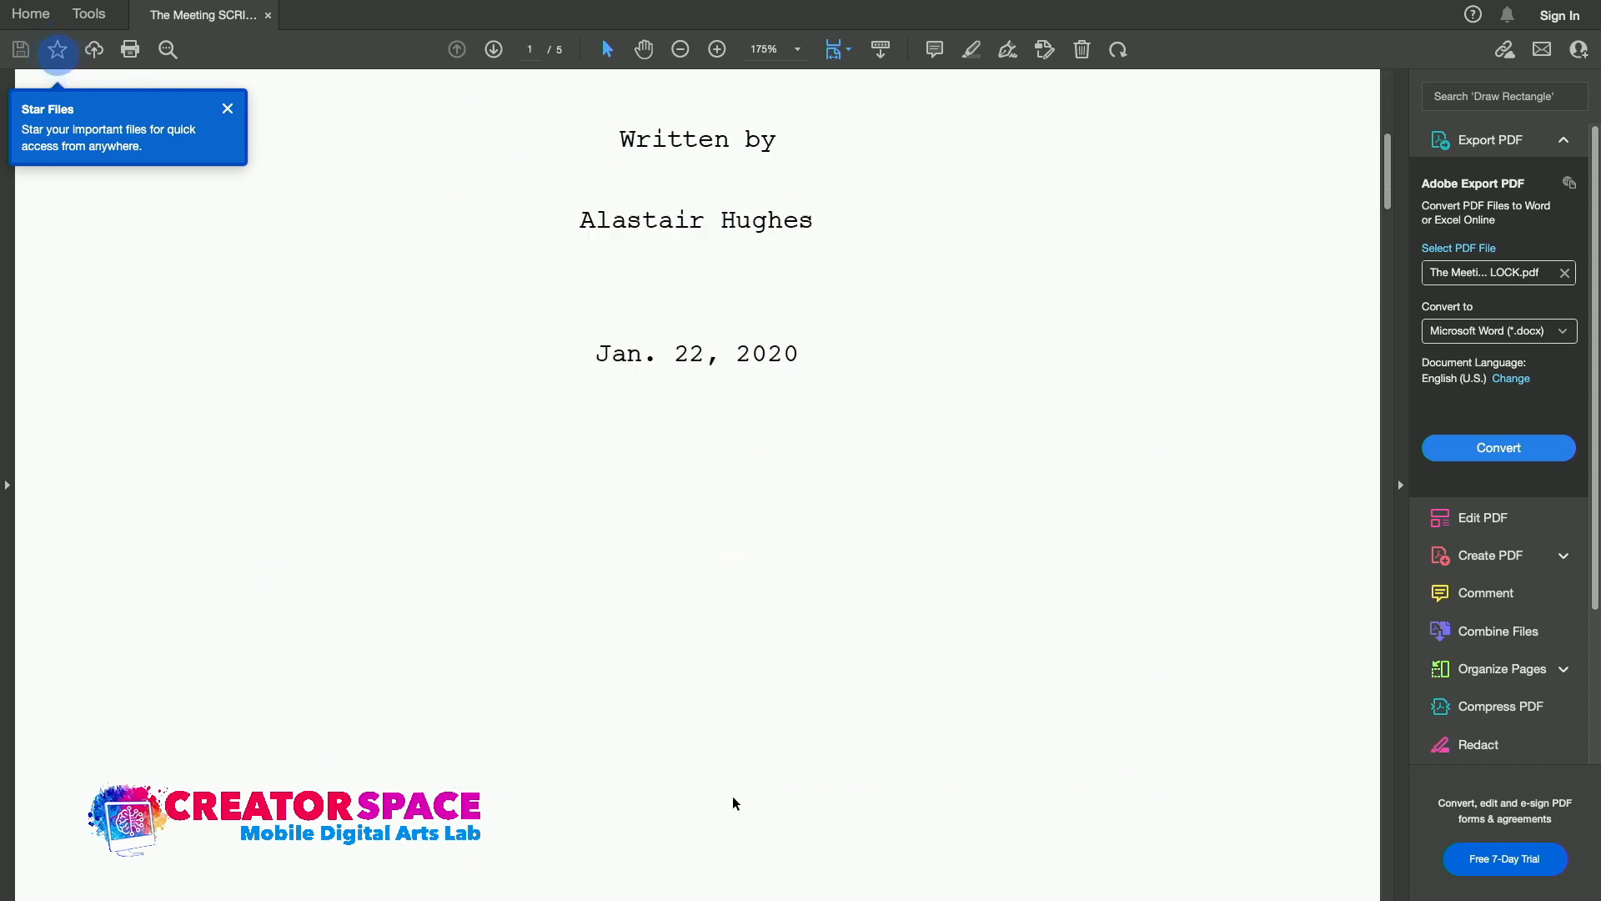
pyautogui.scroll(-10, 732, 802)
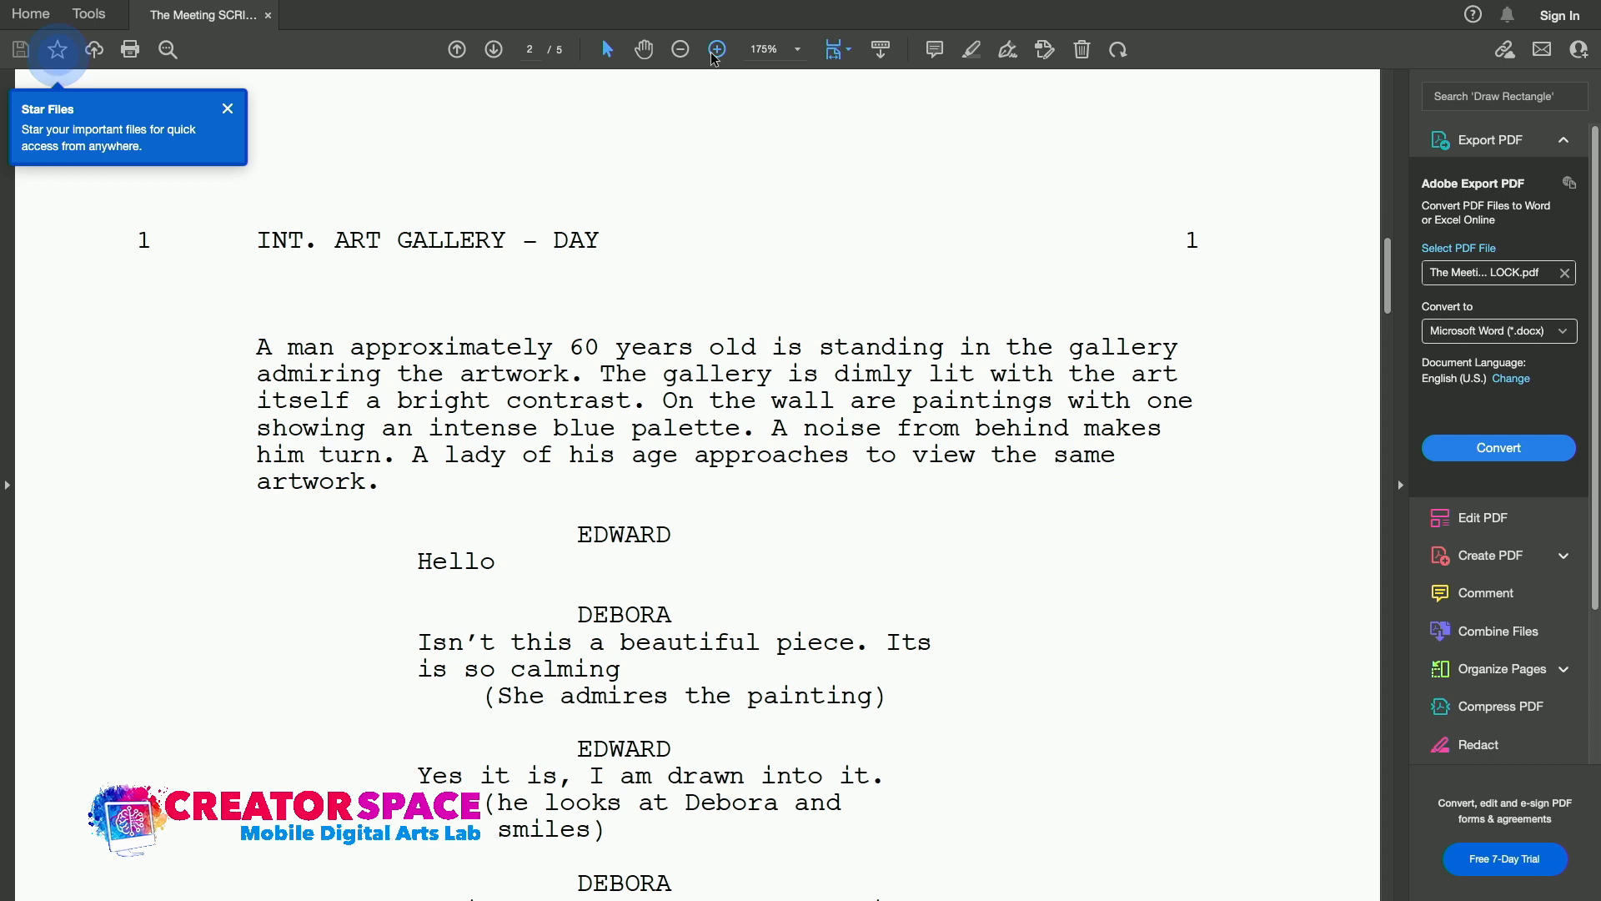
# Exit the full-screen script, switch to DaVinci Resolve, and preview the clapperboard at the beginning of A CAM CARD1 clip 1A-1
pyautogui.click(44, 35)
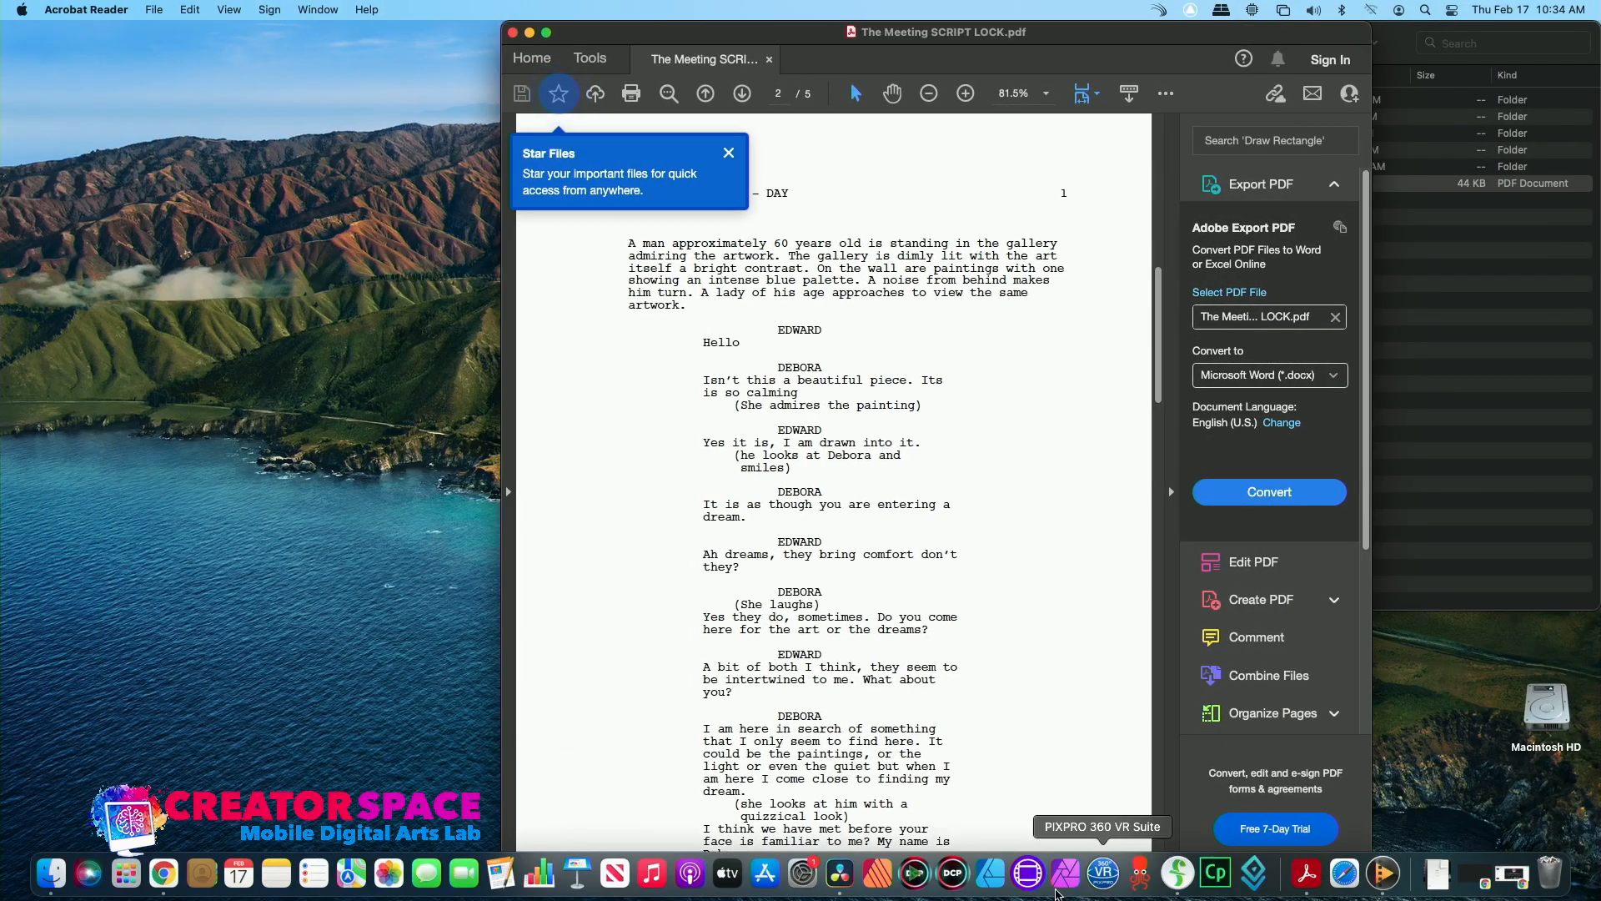
pyautogui.click(840, 873)
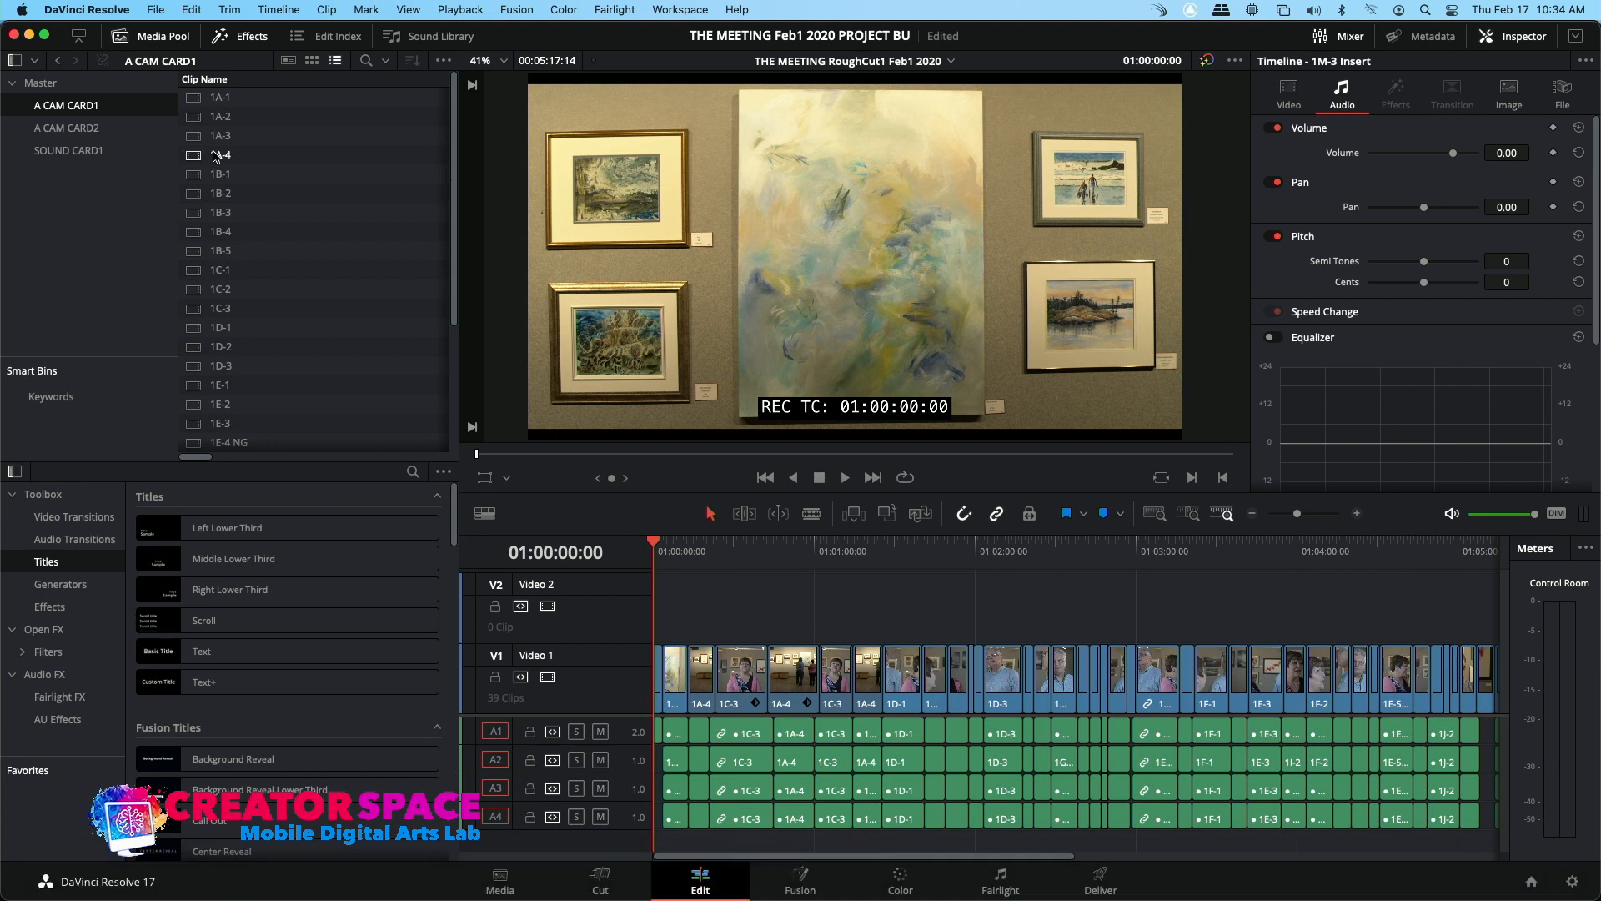
pyautogui.doubleClick(217, 97)
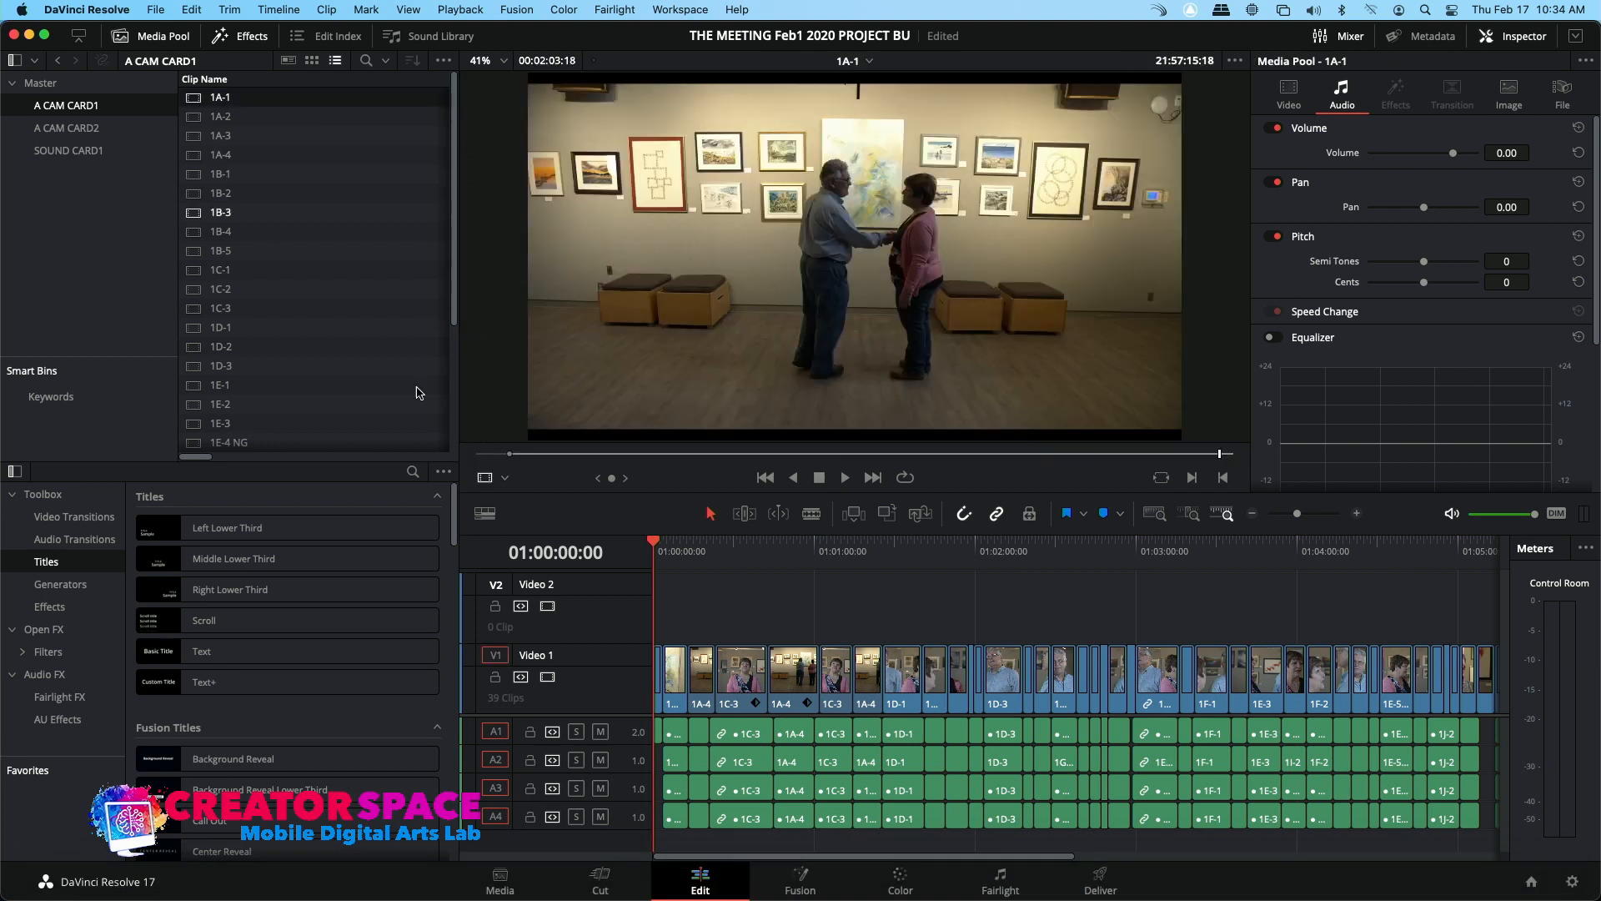
pyautogui.click(482, 456)
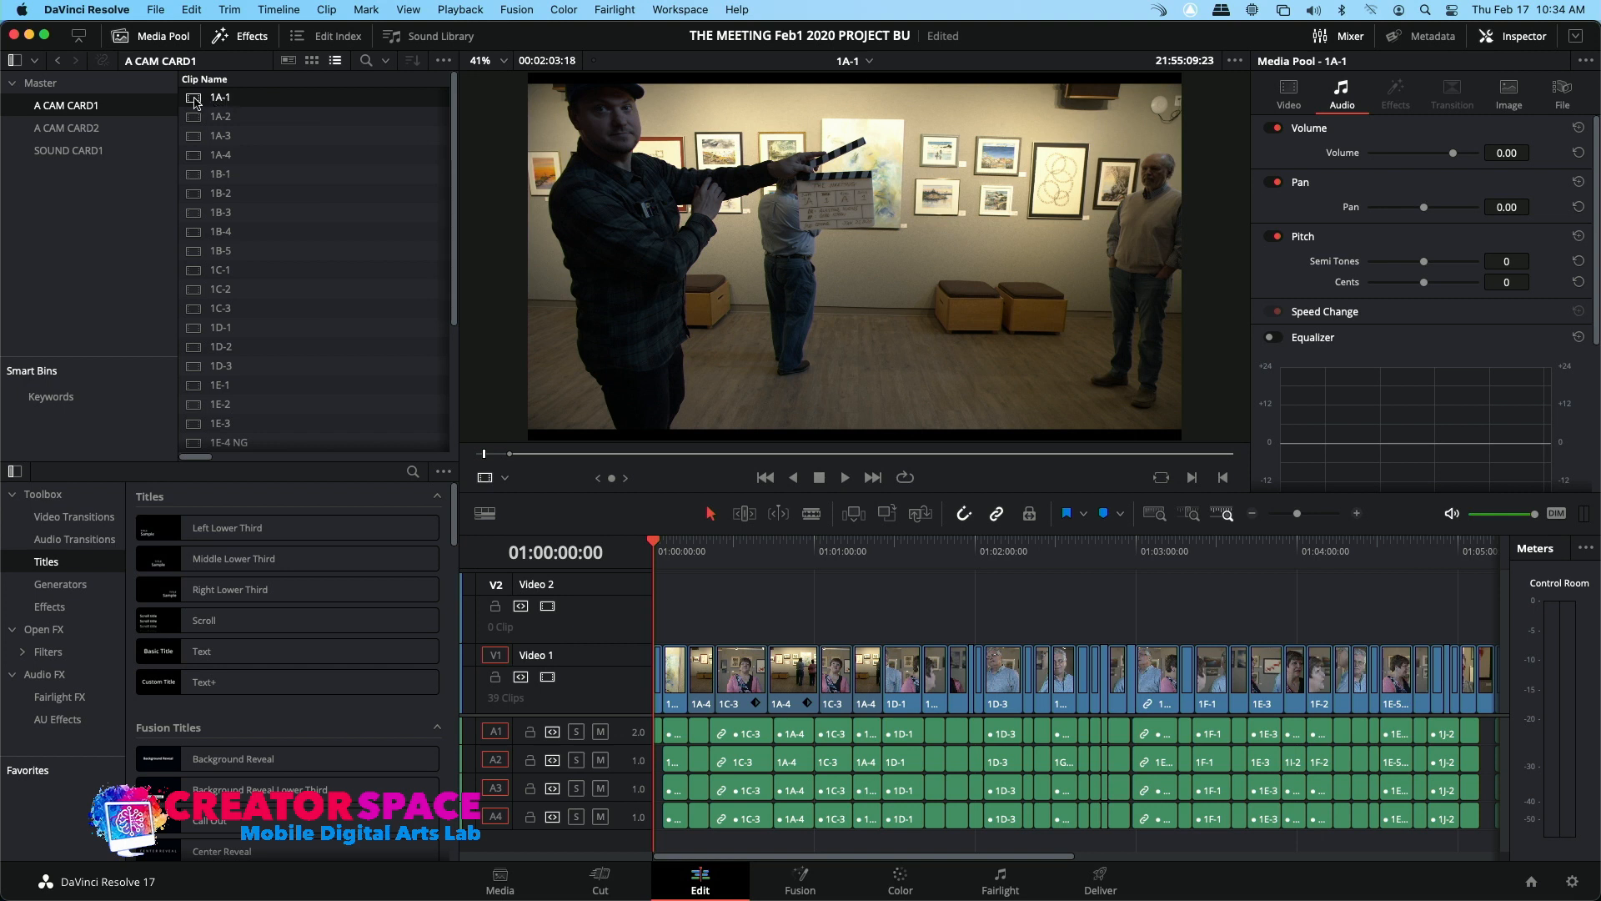
pyautogui.click(506, 456)
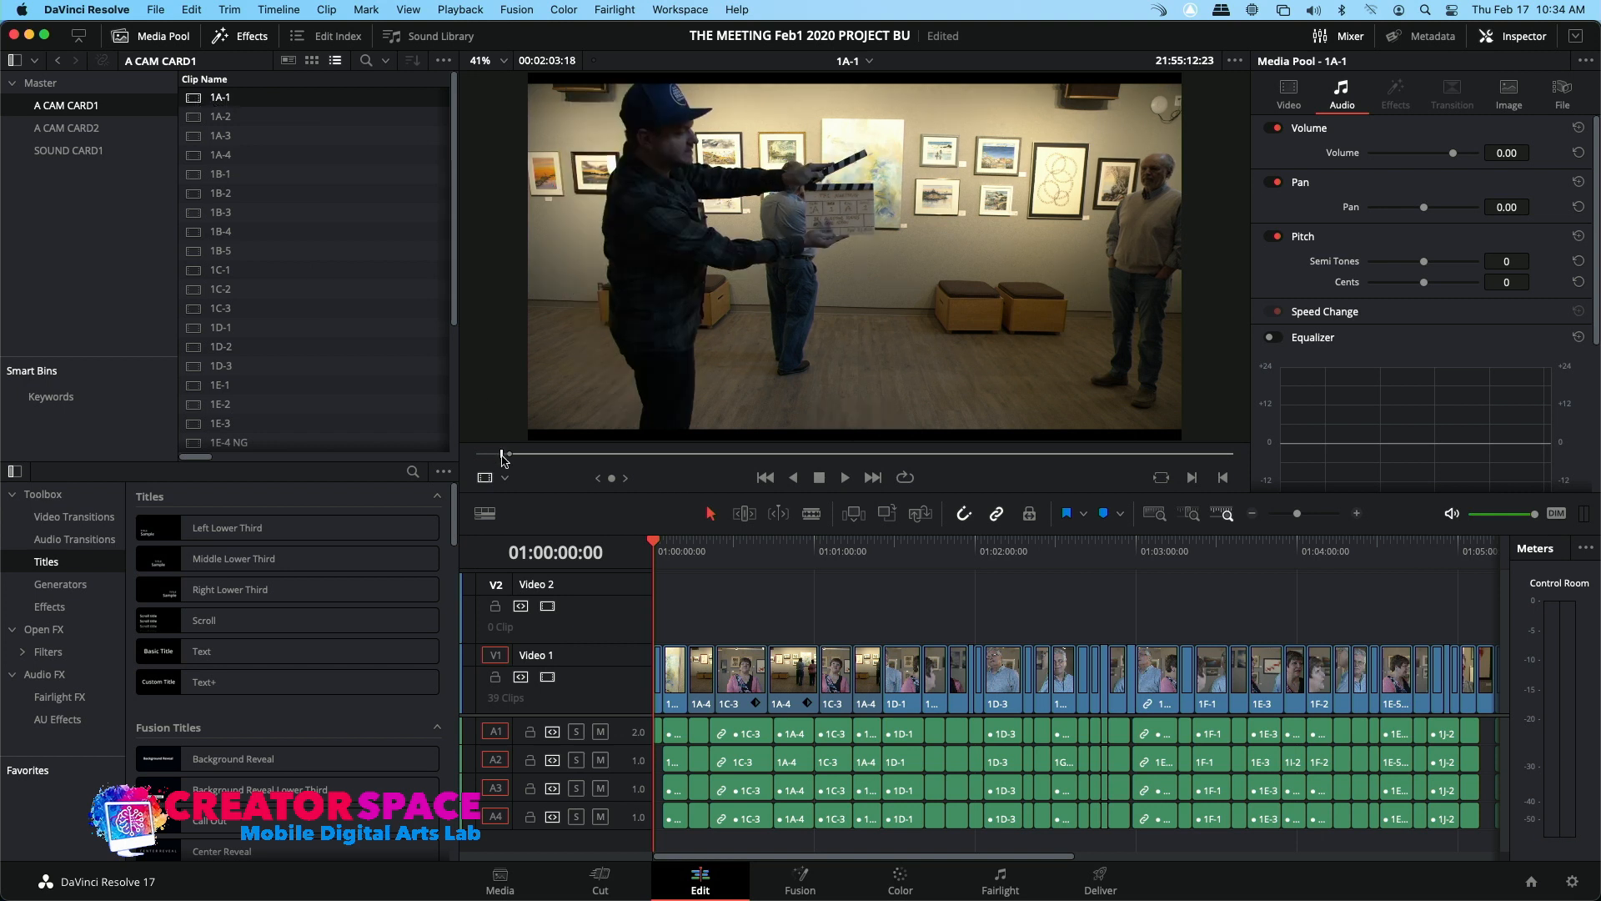
# Play clip 1A-1 from after the clapperboard and at two further points to review the gallery wide shot
pyautogui.press('space')
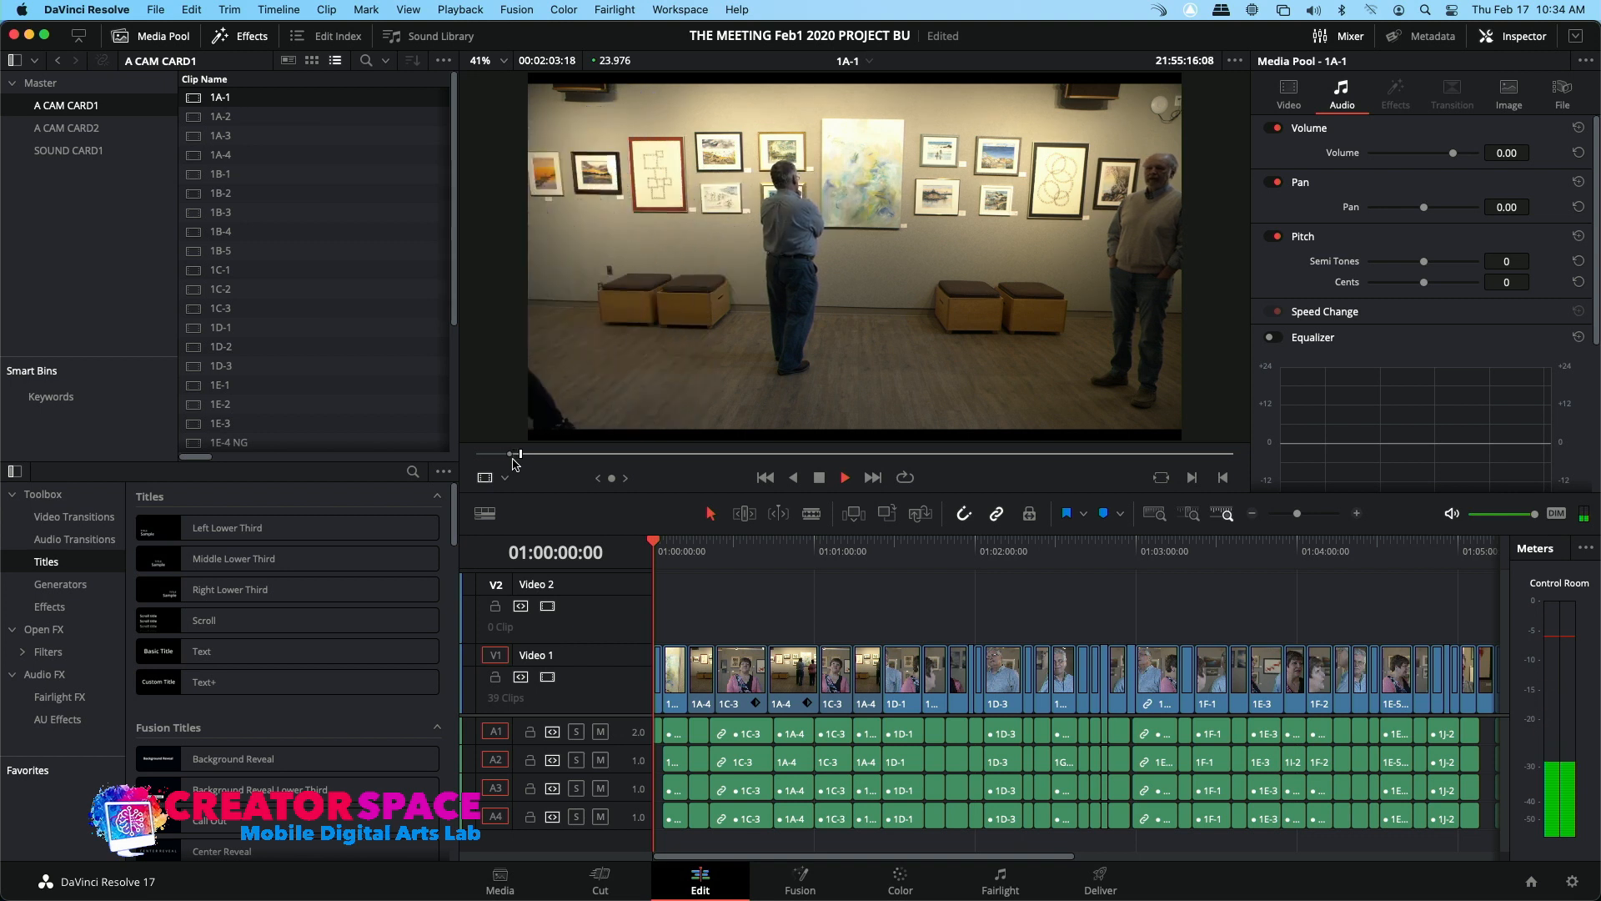
pyautogui.press('space')
pyautogui.click(627, 455)
pyautogui.press('space')
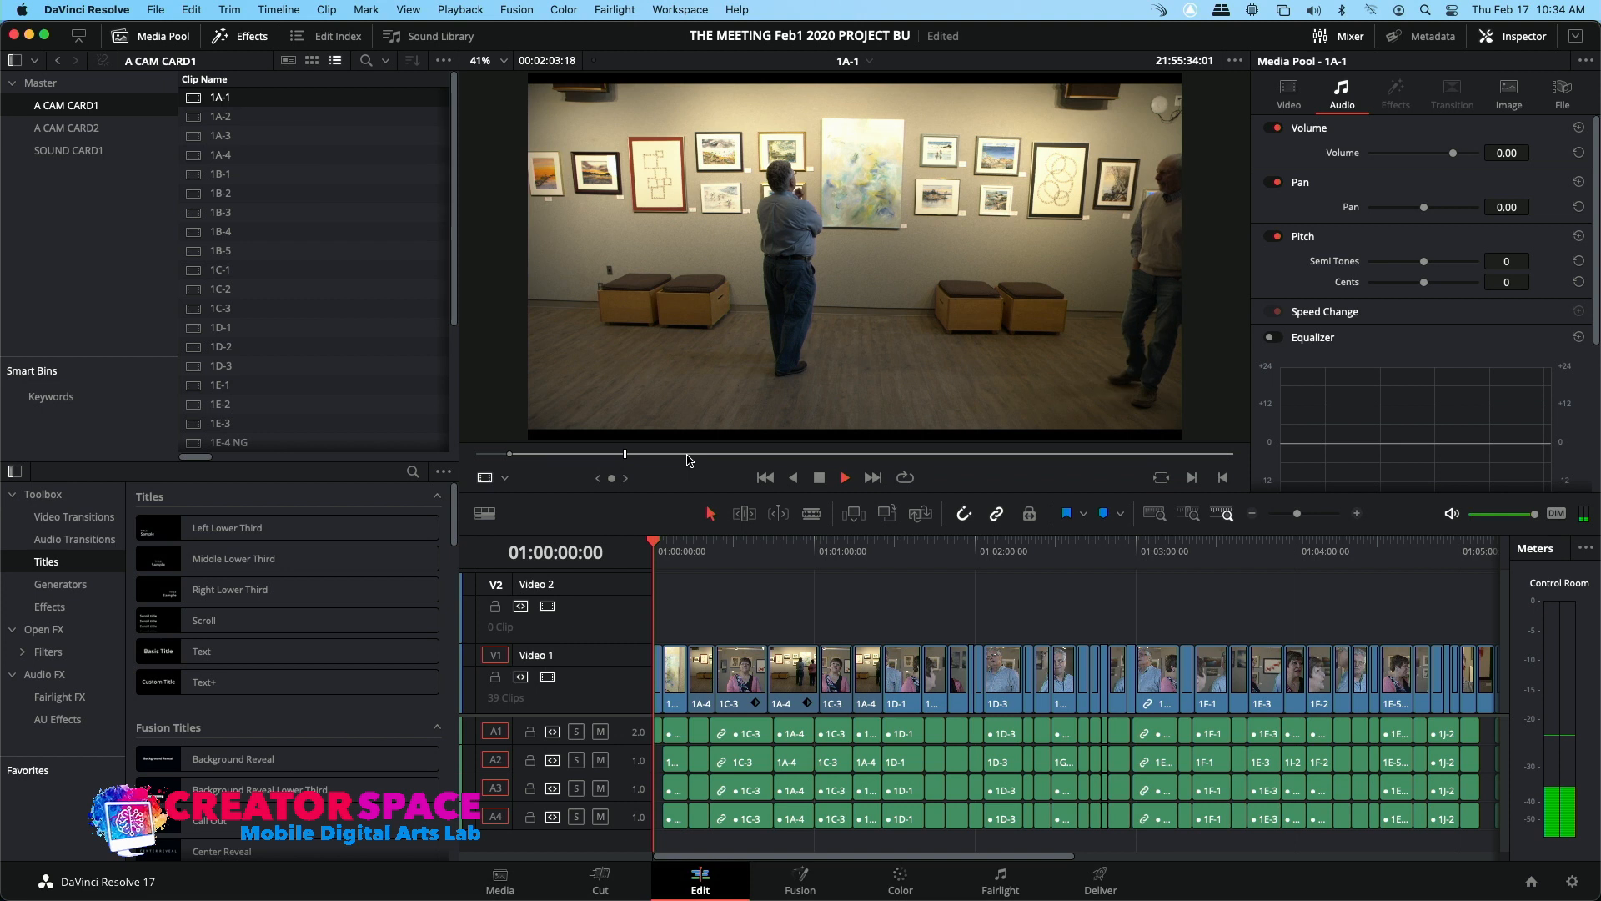
pyautogui.click(716, 454)
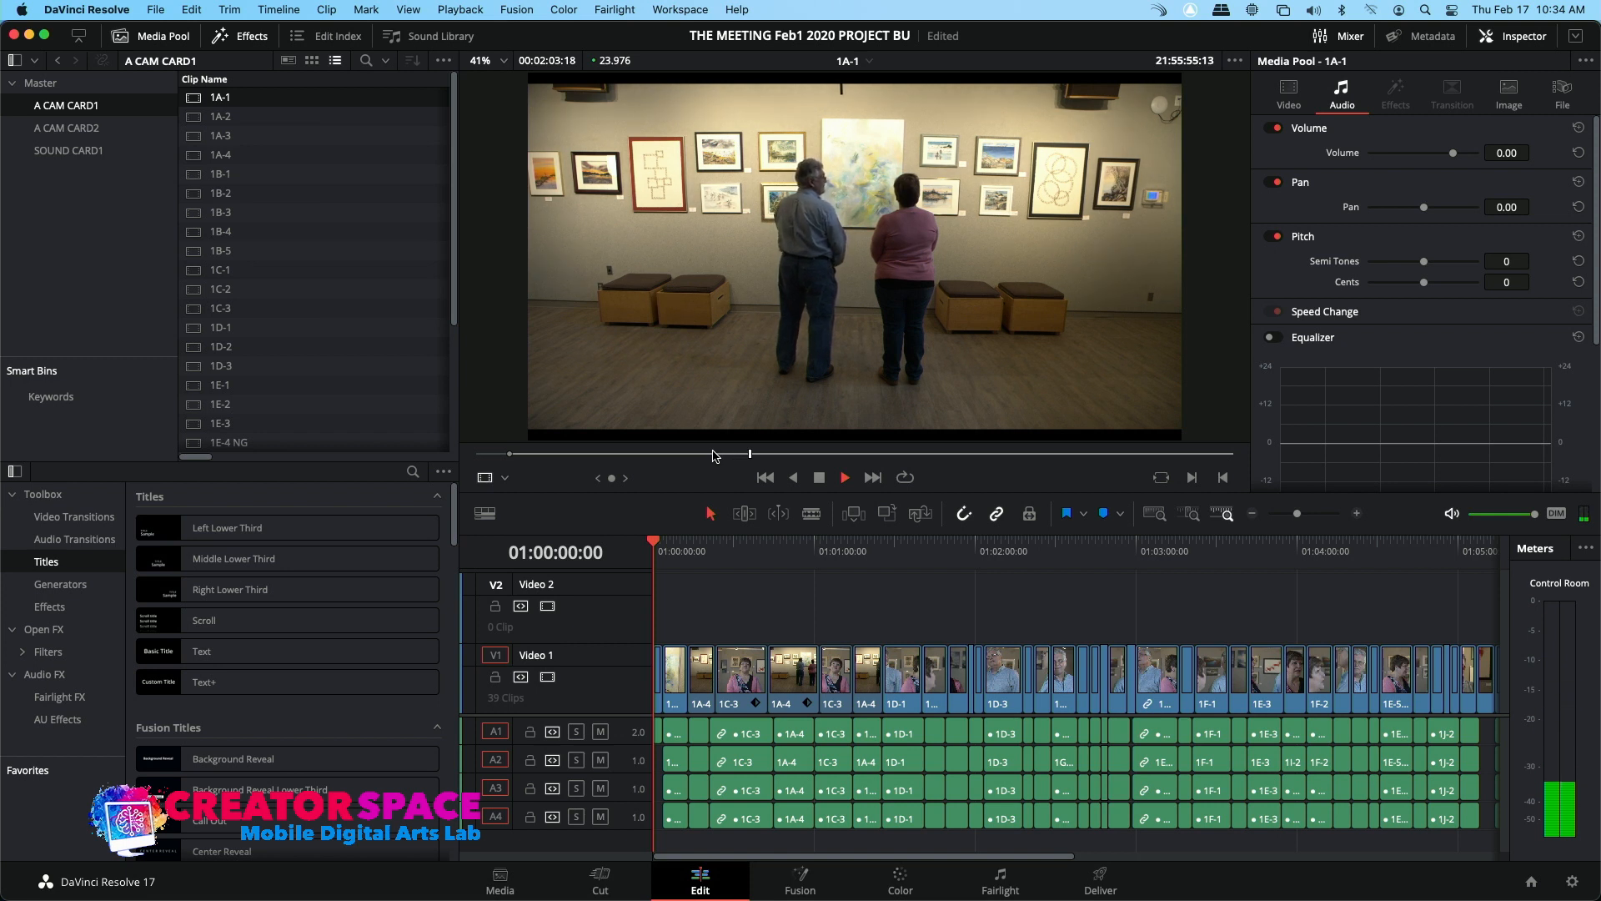
pyautogui.press('space')
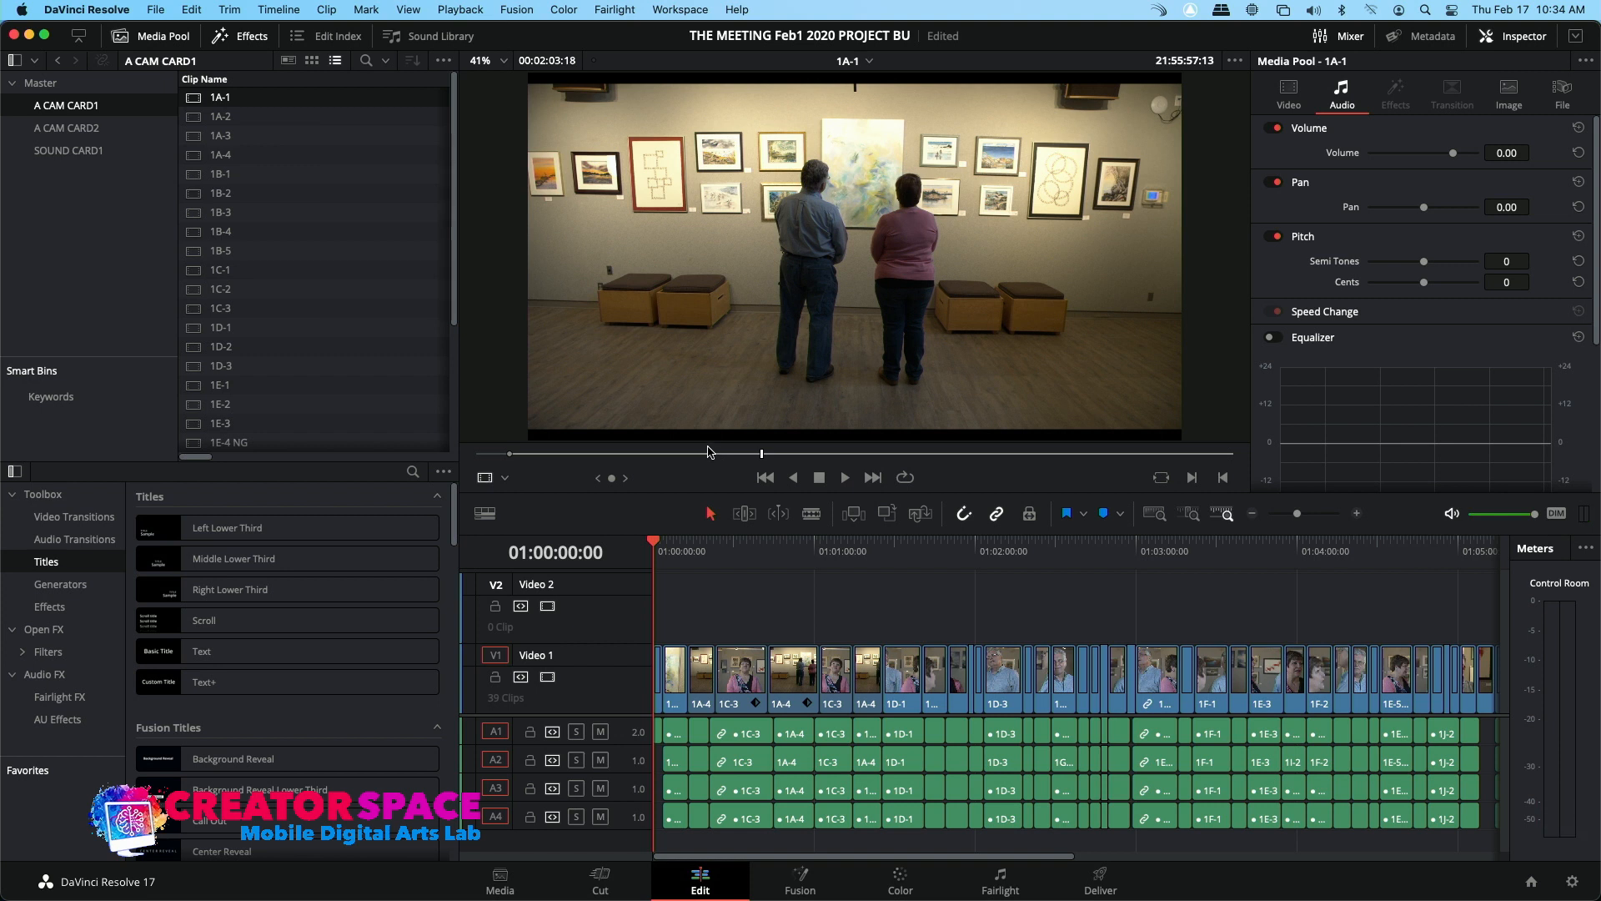
# Open clip 1A-2 in the source viewer and enlarge the clapperboard shown near its start
pyautogui.doubleClick(191, 123)
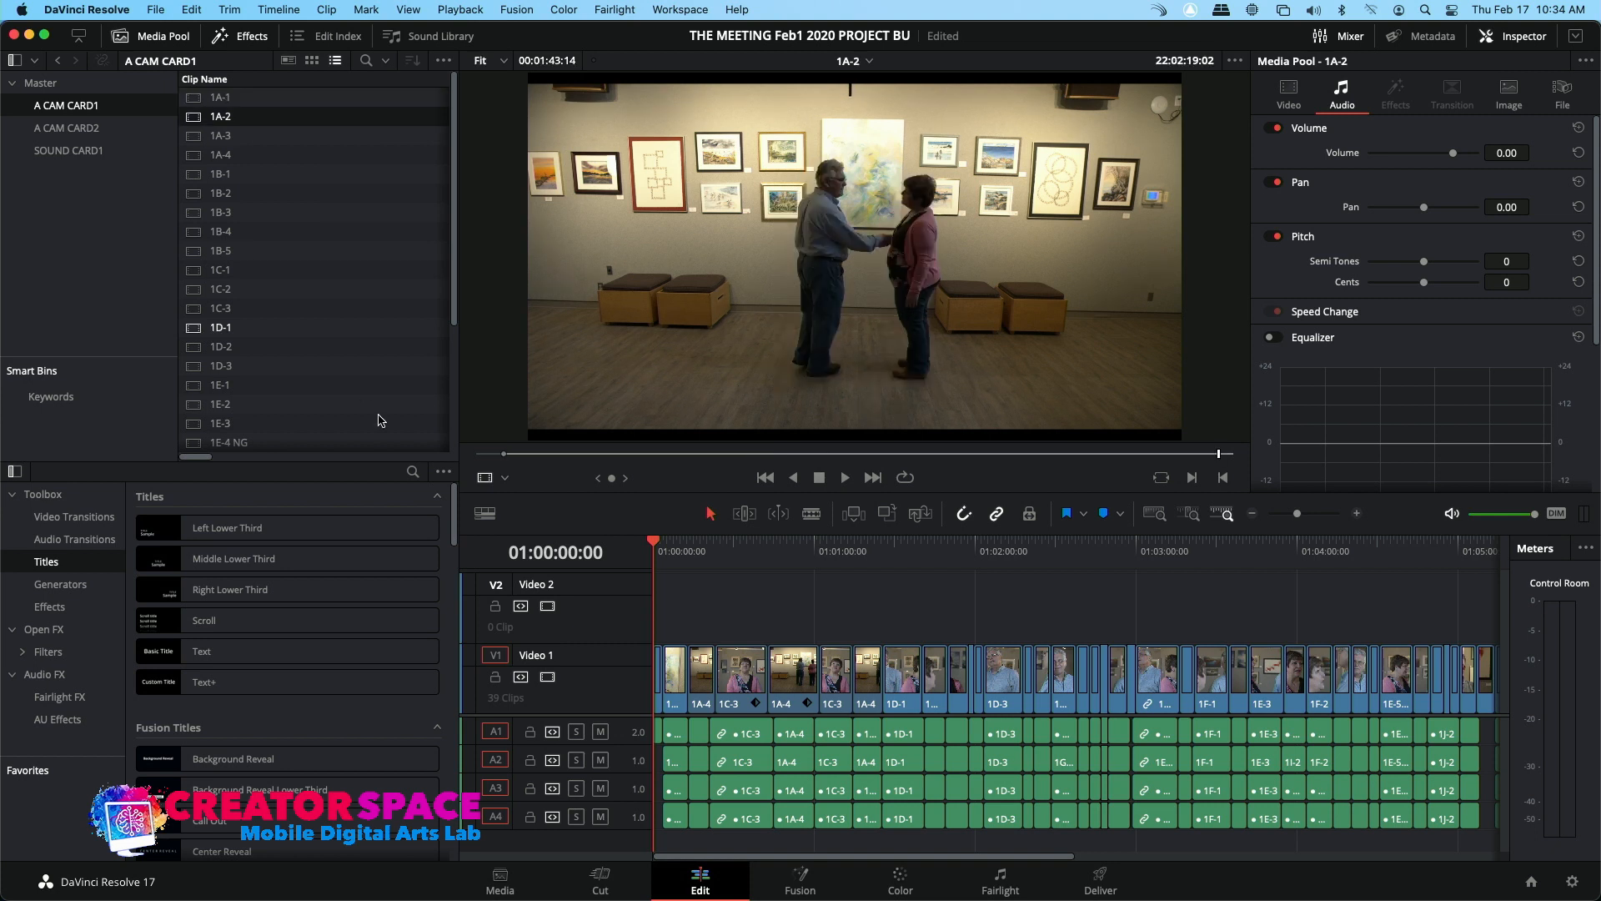
pyautogui.click(489, 457)
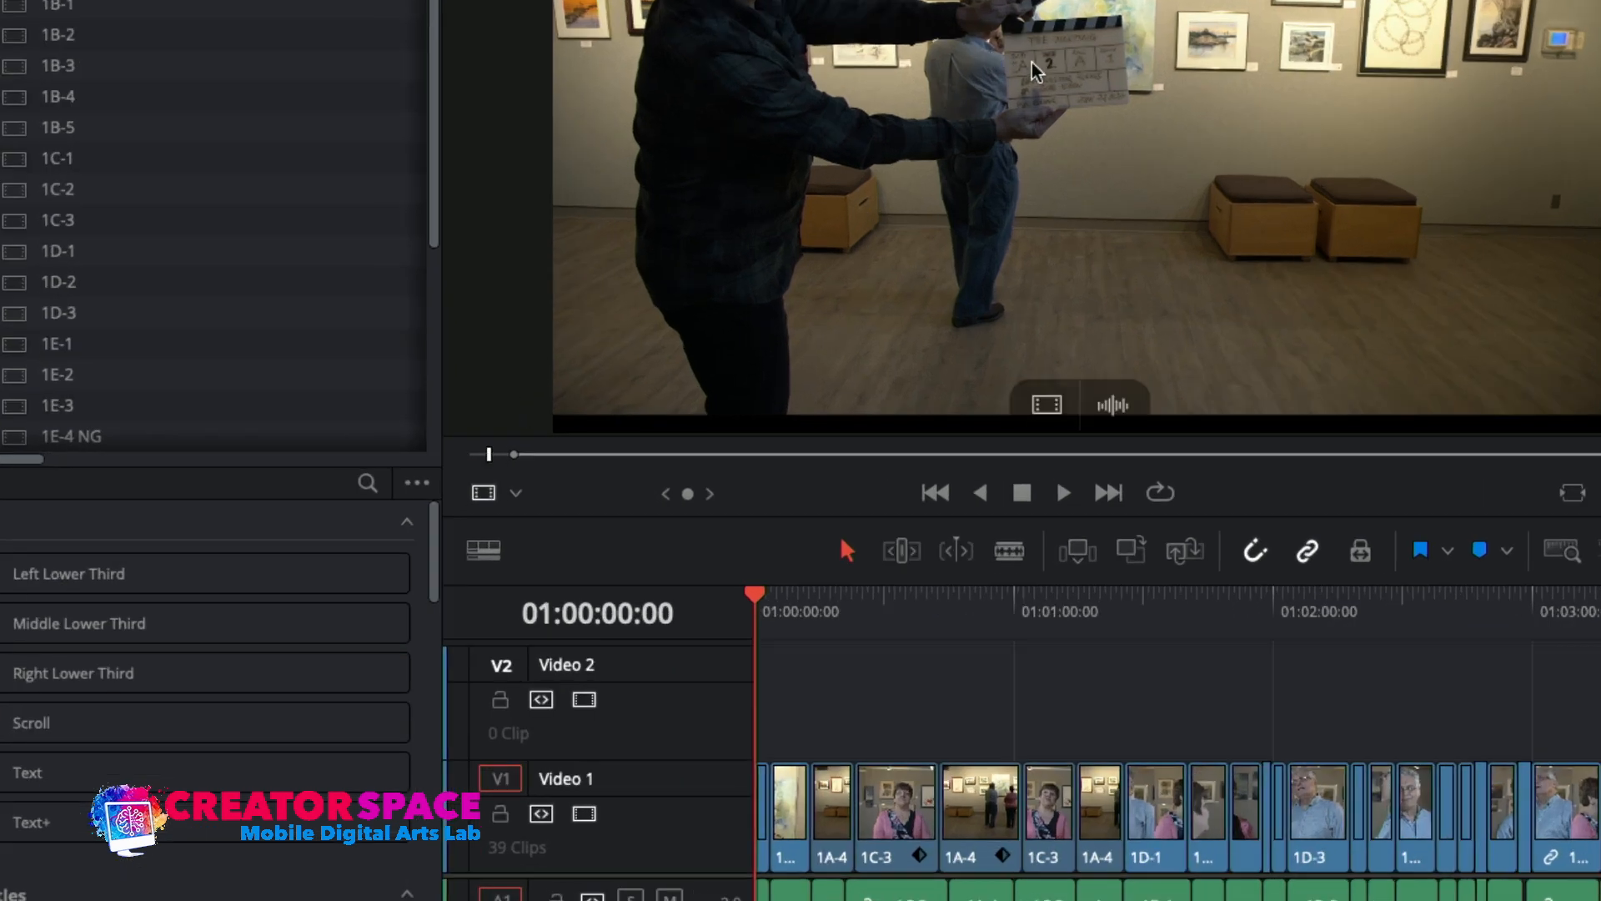
pyautogui.scroll(-3, 1053, 63)
pyautogui.scroll(3, 1053, 64)
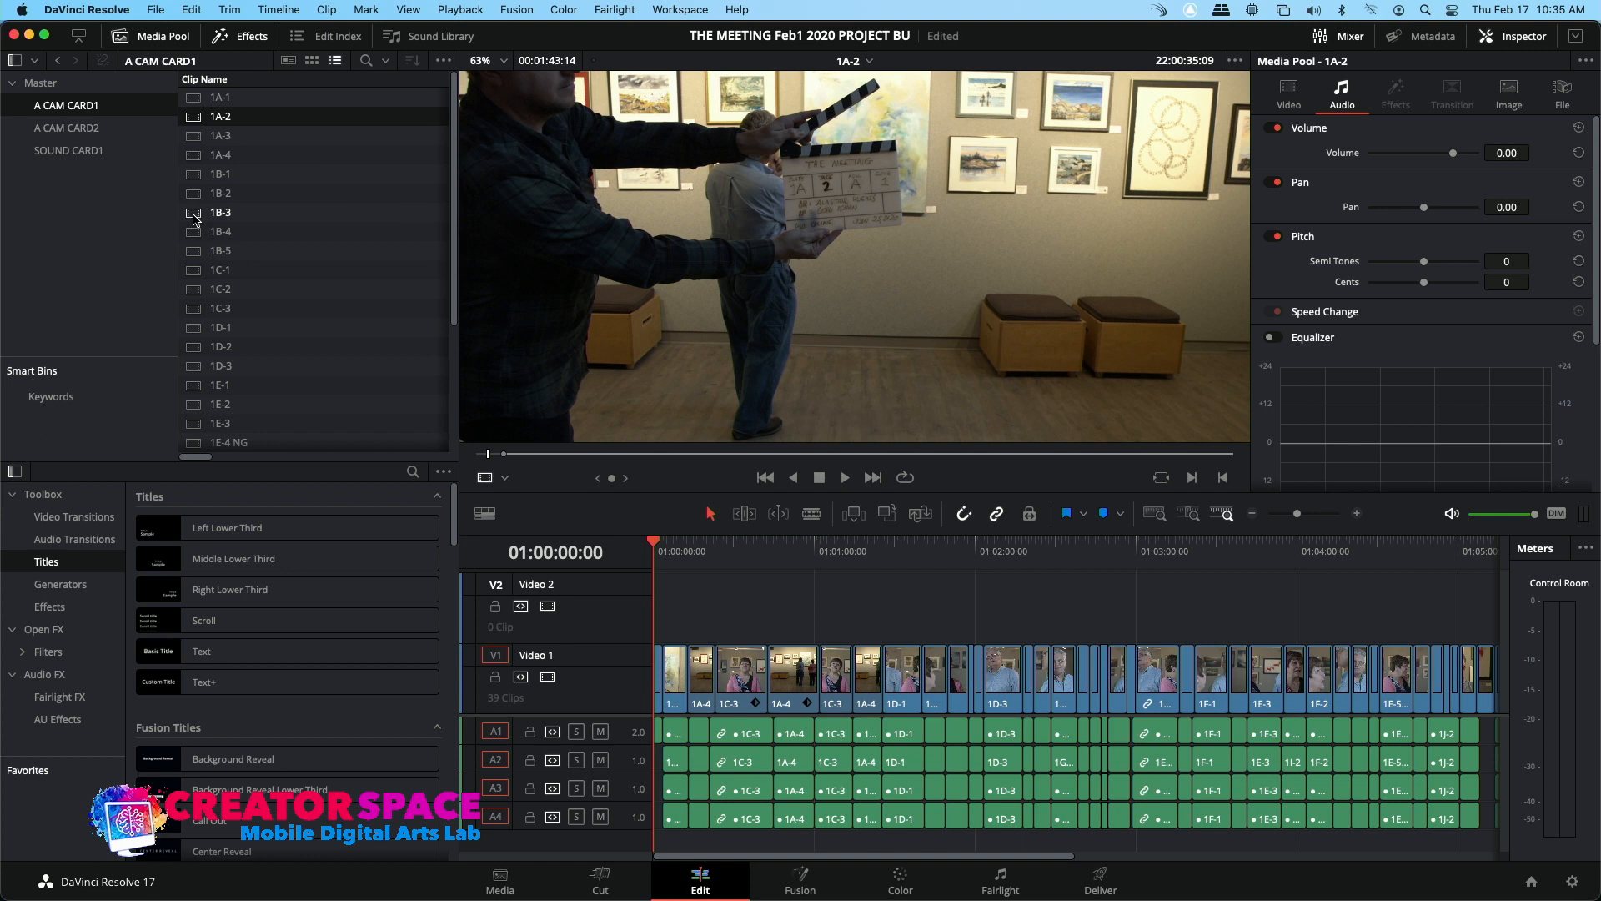
# Preview clips 1A-3, 1A-4 and 1B-1, and examine the clapperboard near the start of 1B-1
pyautogui.click(199, 143)
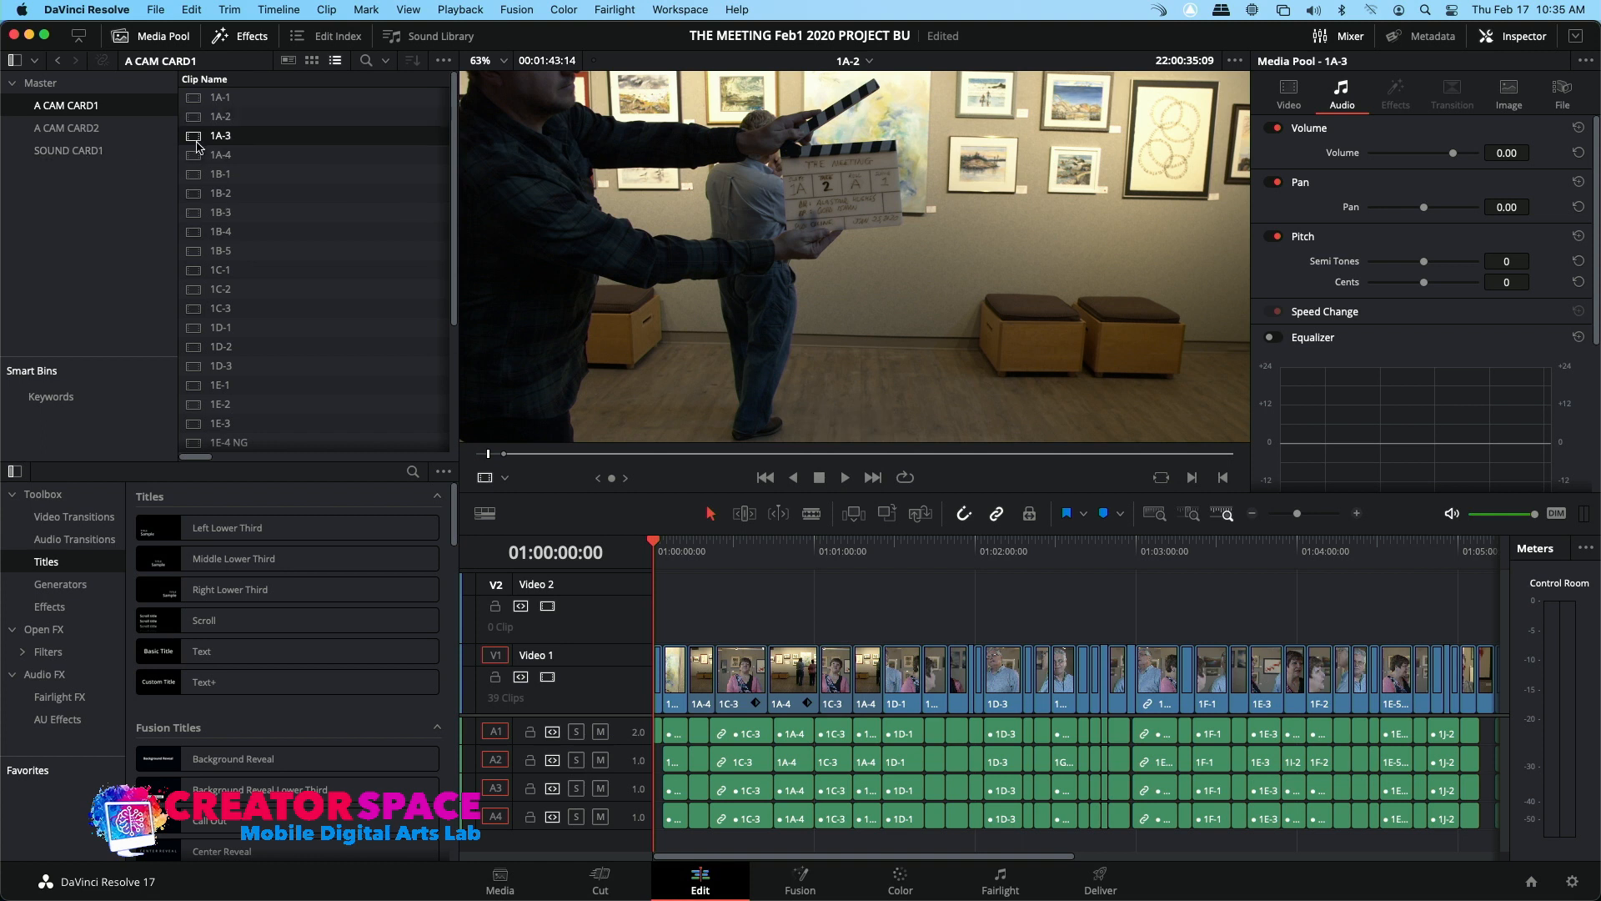
pyautogui.click(200, 158)
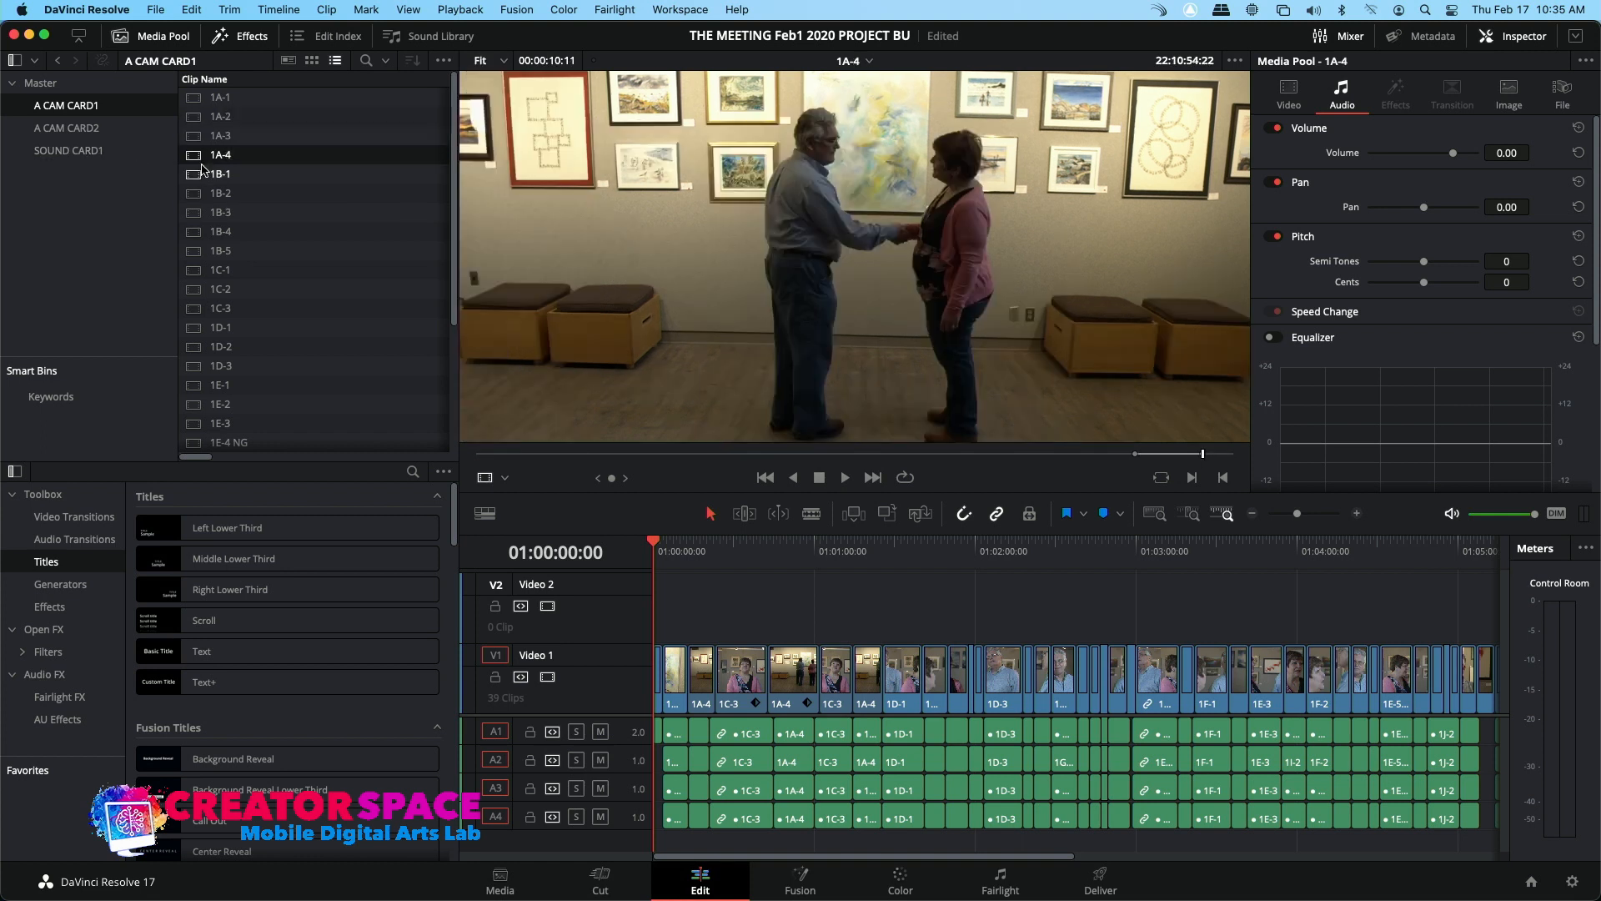
pyautogui.click(193, 175)
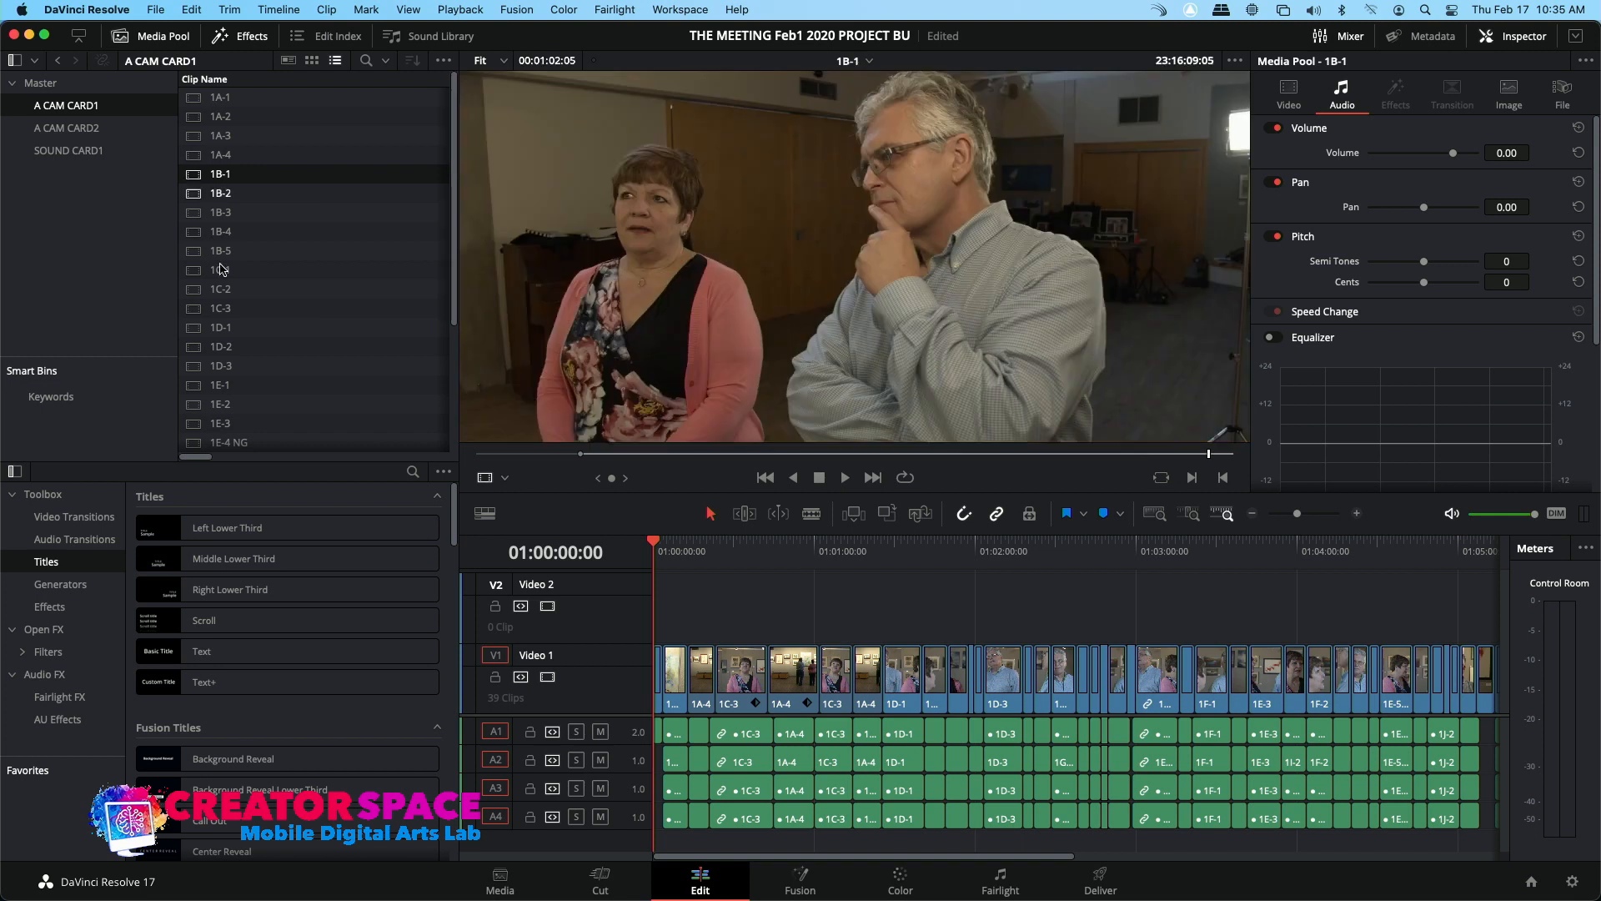
pyautogui.moveTo(568, 456); pyautogui.dragTo(575, 457)
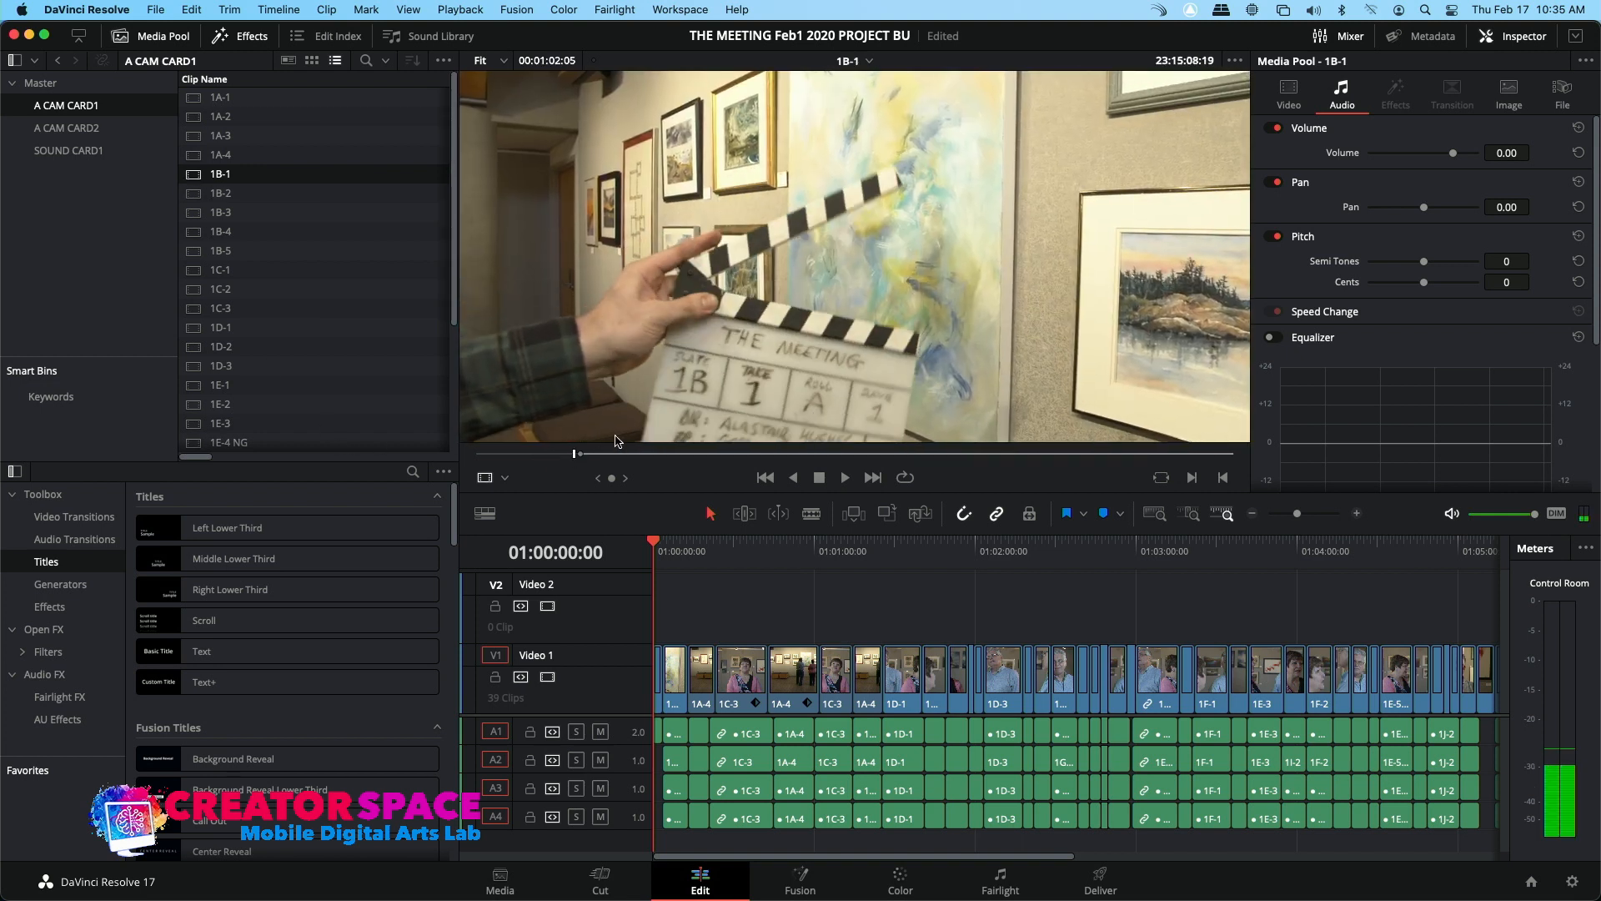
pyautogui.moveTo(666, 423)
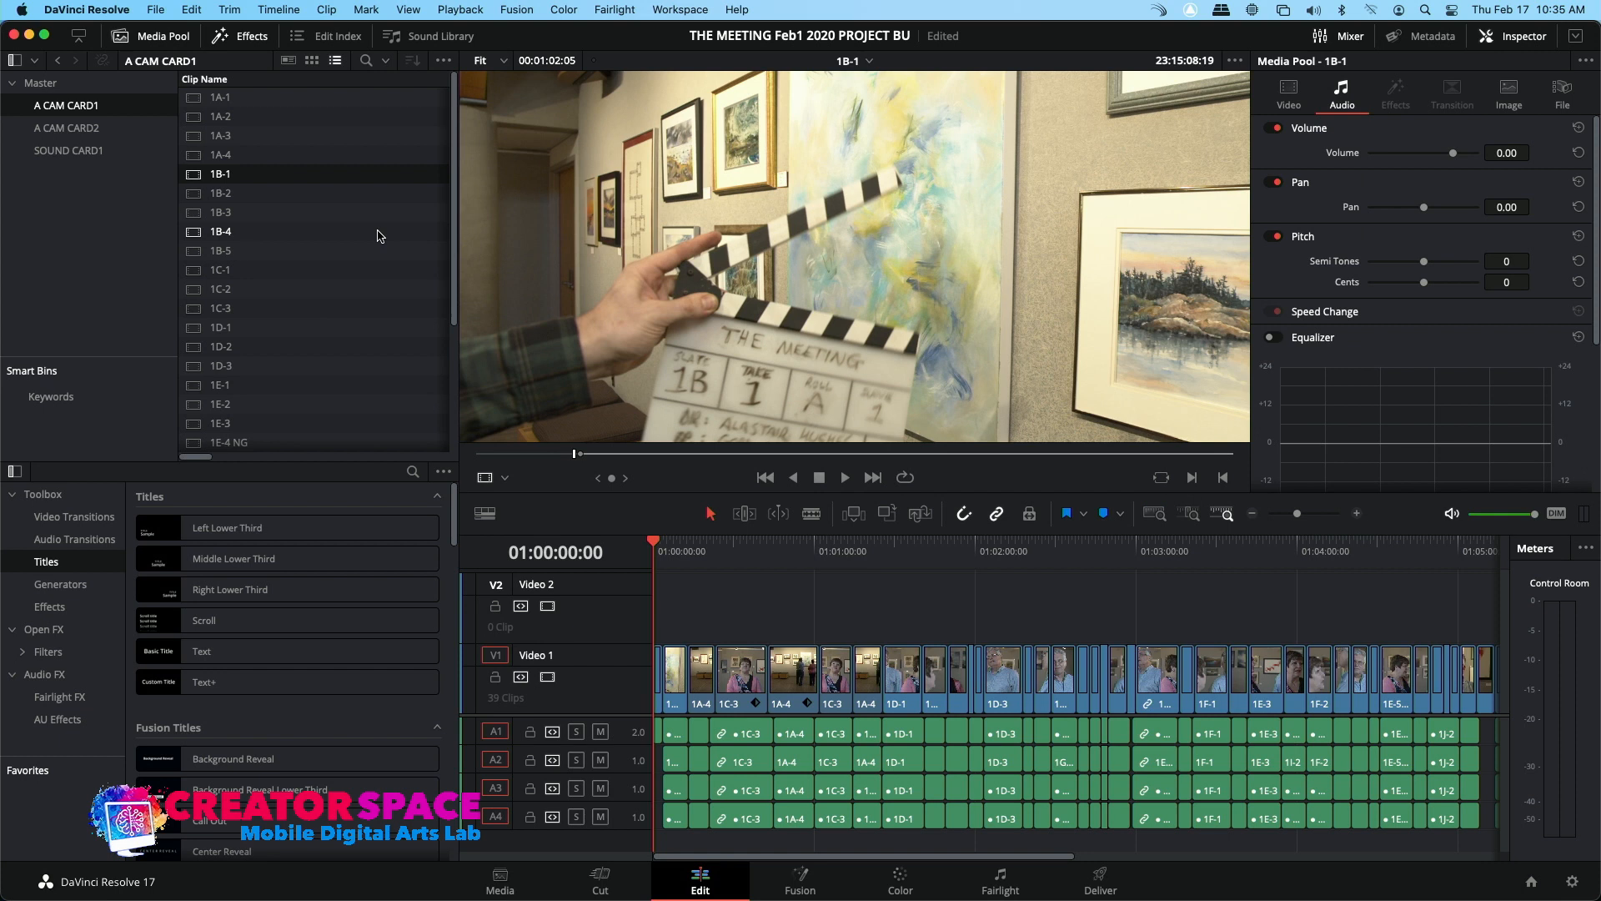
# Preview the remaining 1B takes in turn, from 1B-2 to 1B-5
pyautogui.click(193, 196)
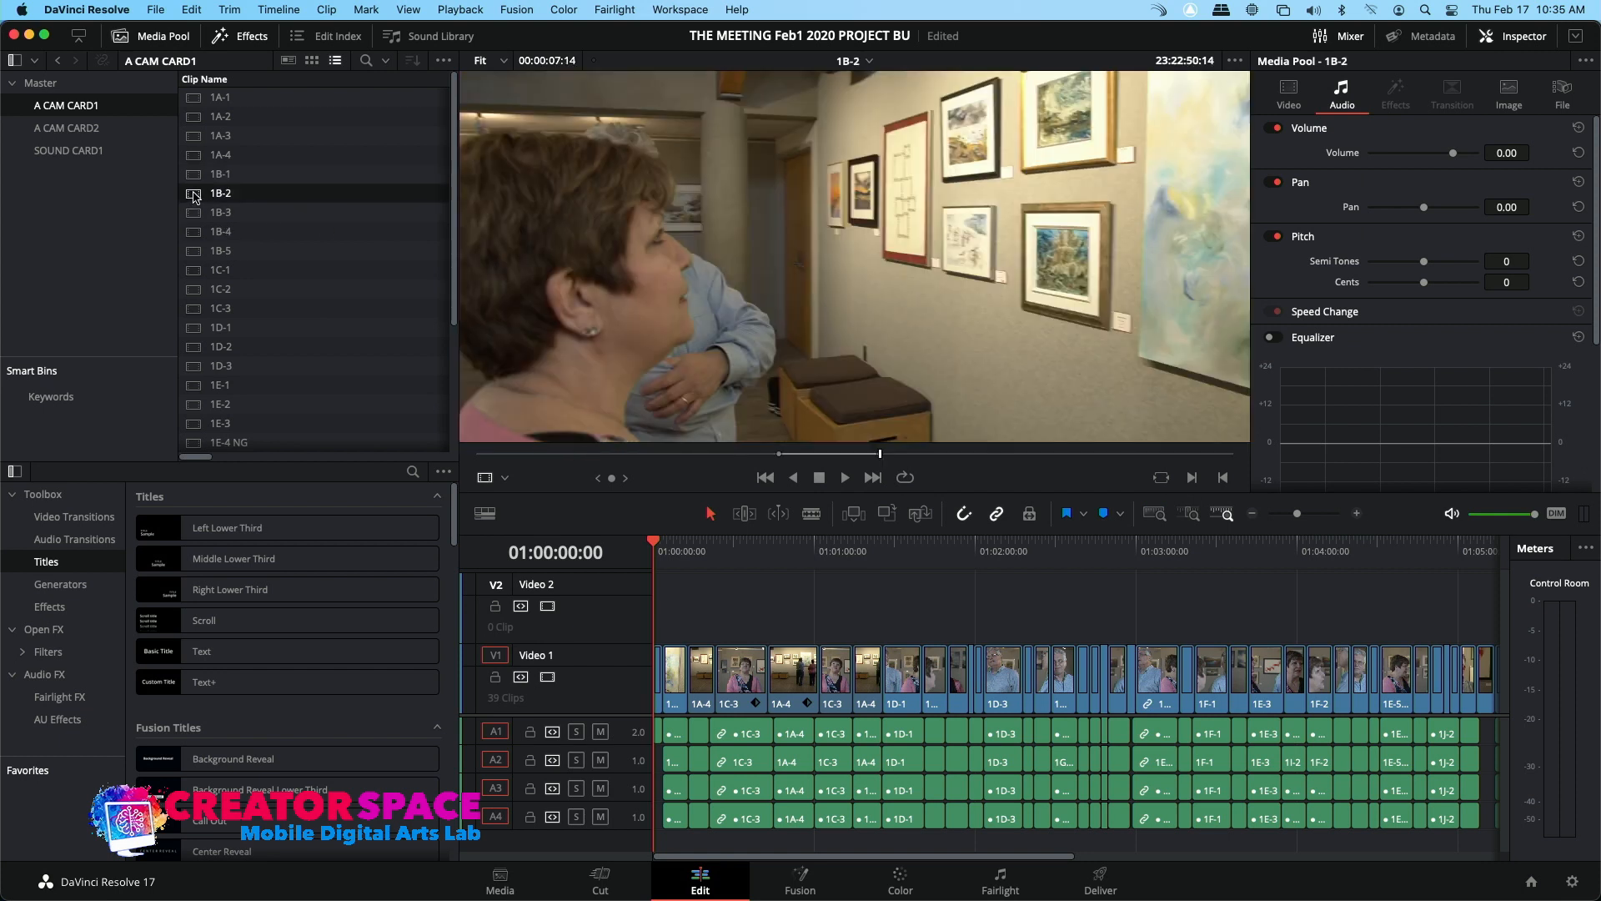
pyautogui.click(193, 213)
pyautogui.click(193, 232)
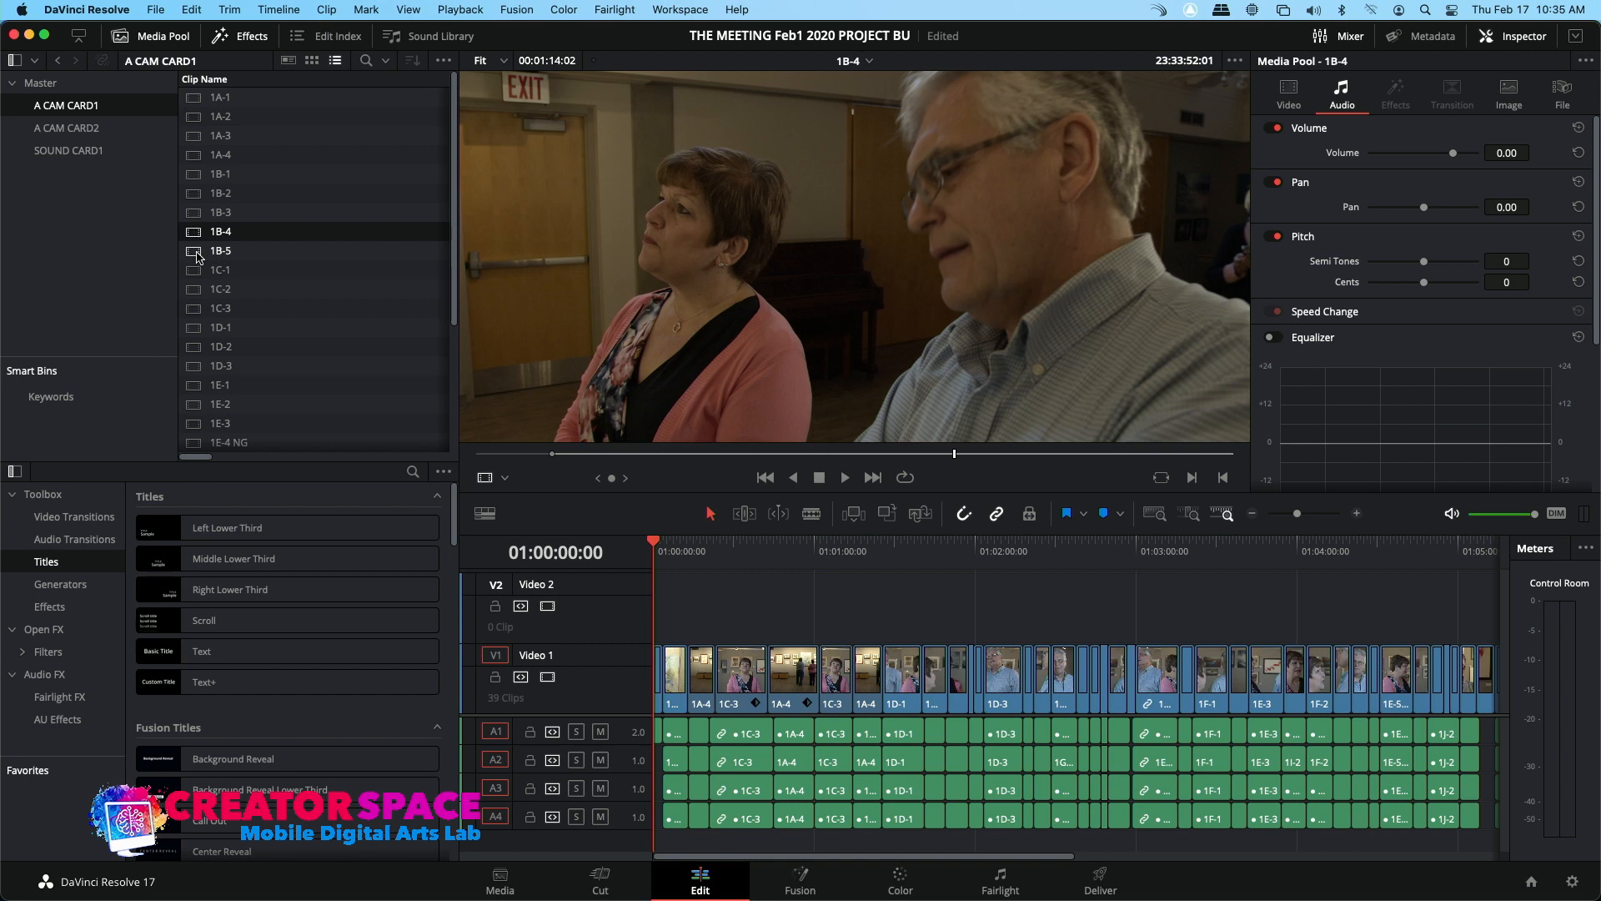
pyautogui.click(197, 253)
# Examine the clapperboard near the start of clip 1C-1, and preview takes 1C-2 and 1C-3
pyautogui.click(204, 272)
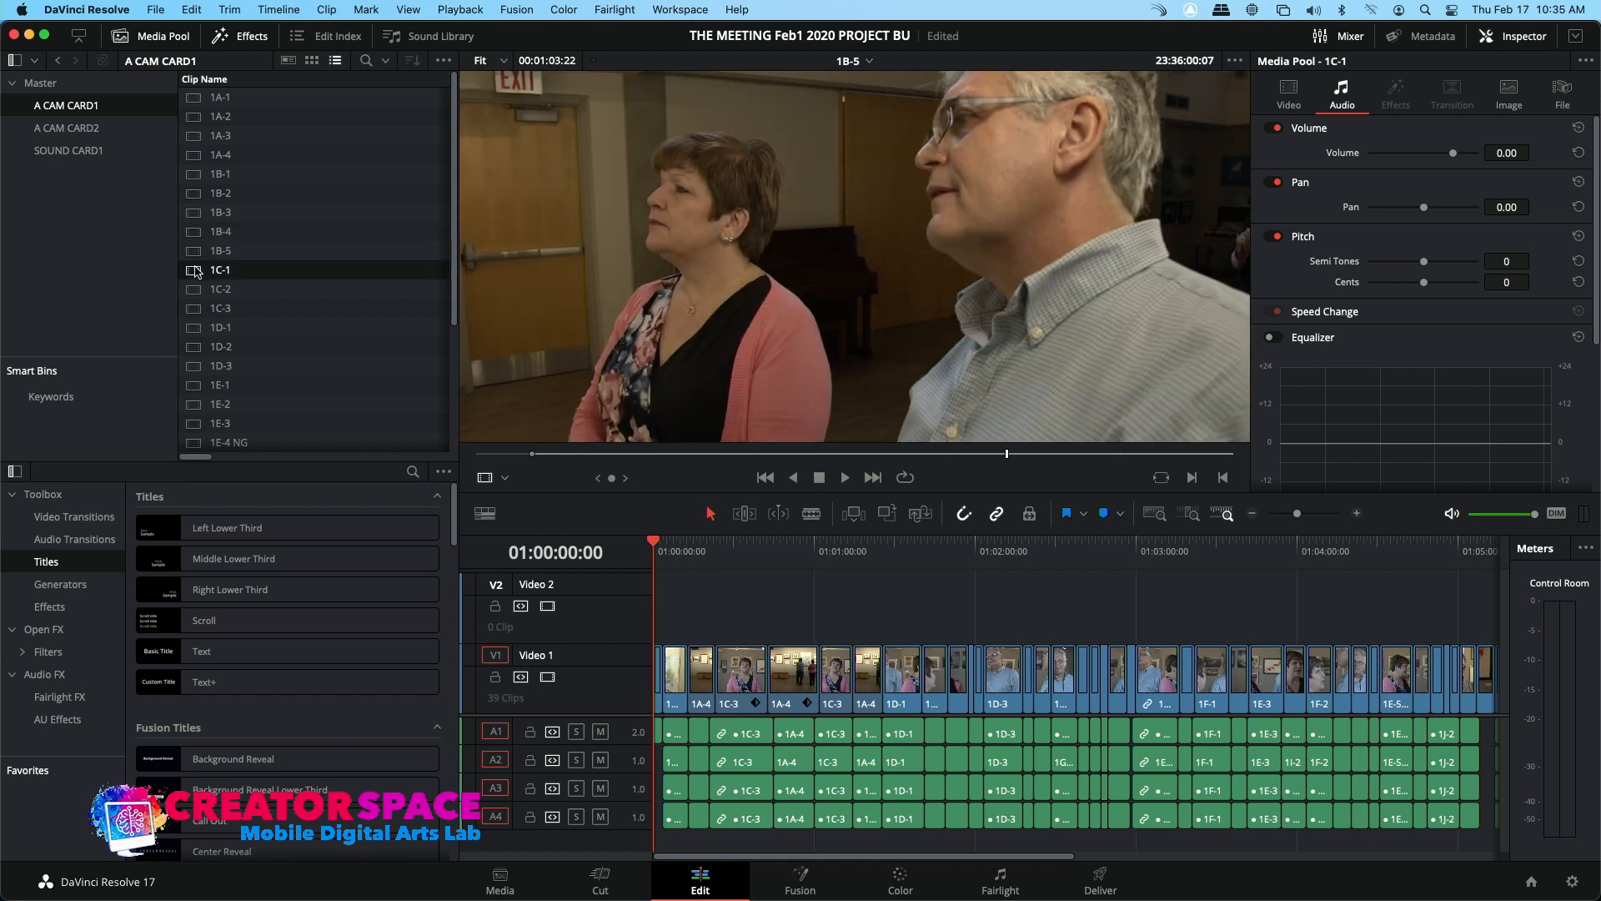
pyautogui.click(492, 455)
pyautogui.press('space')
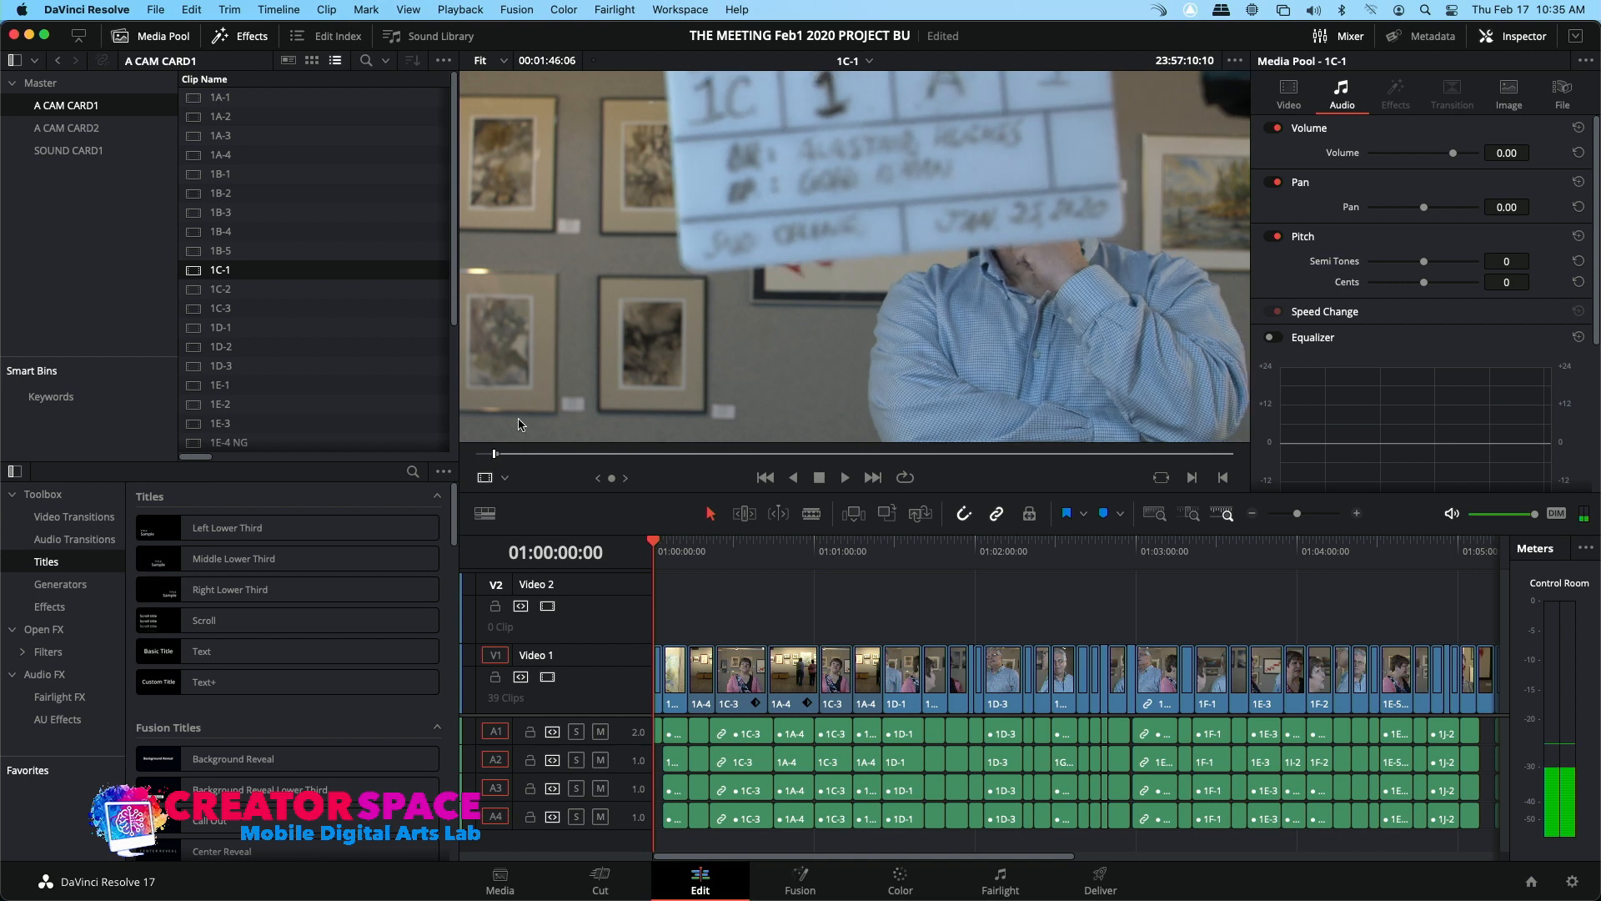
pyautogui.click(198, 291)
pyautogui.click(193, 312)
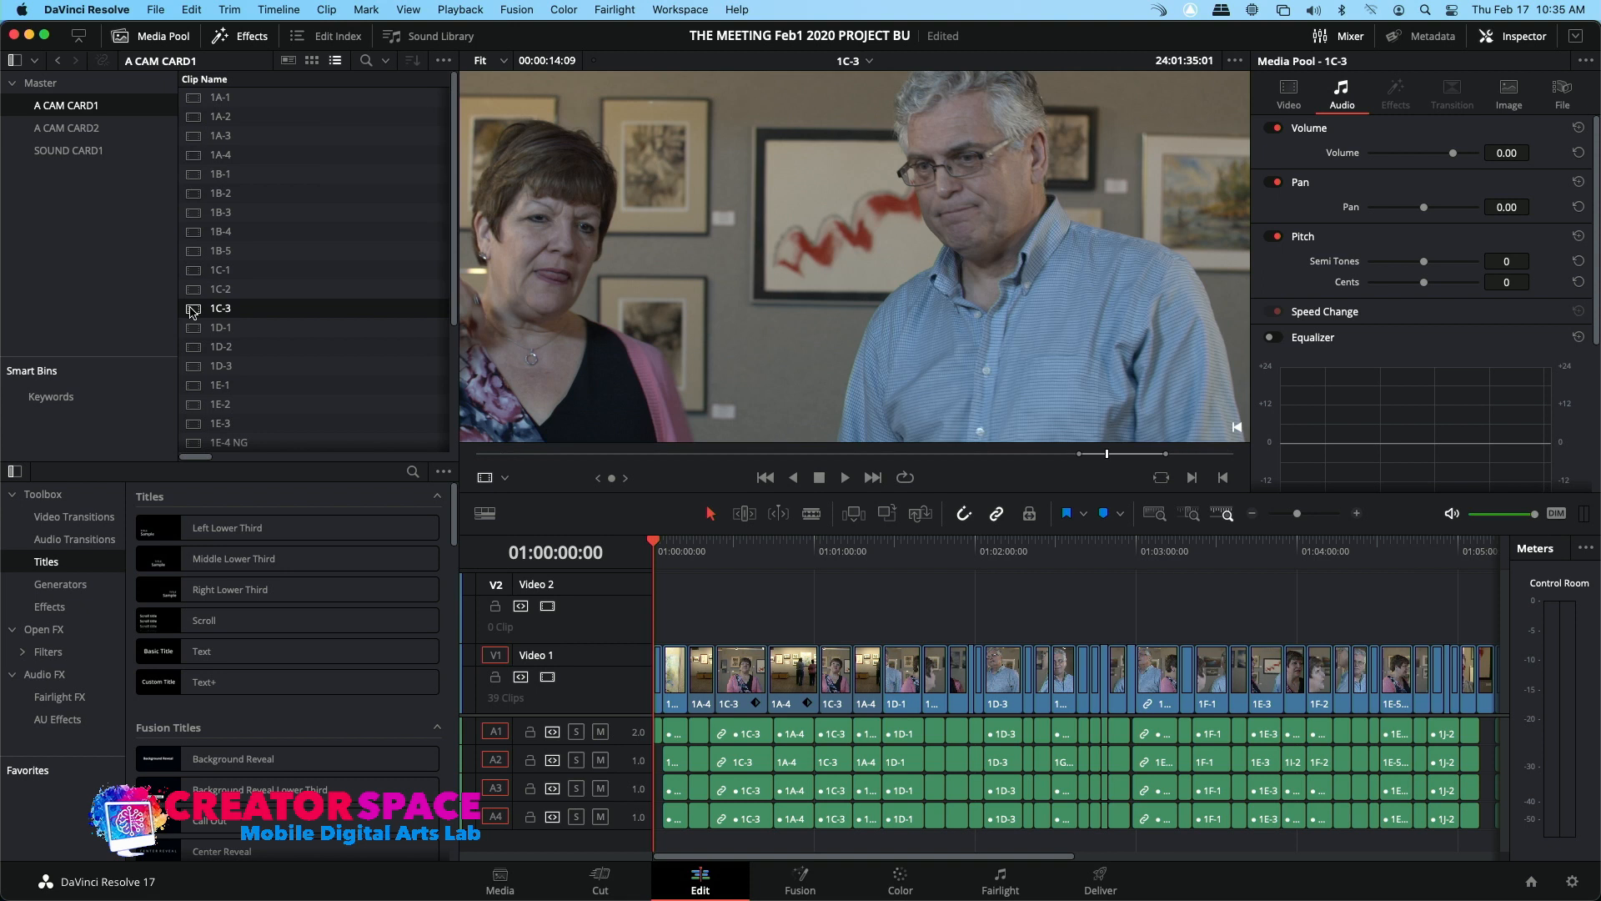
# Open clip 1D-1 and examine the whole clapperboard near its start with the source viewer zoomed out
pyautogui.click(192, 328)
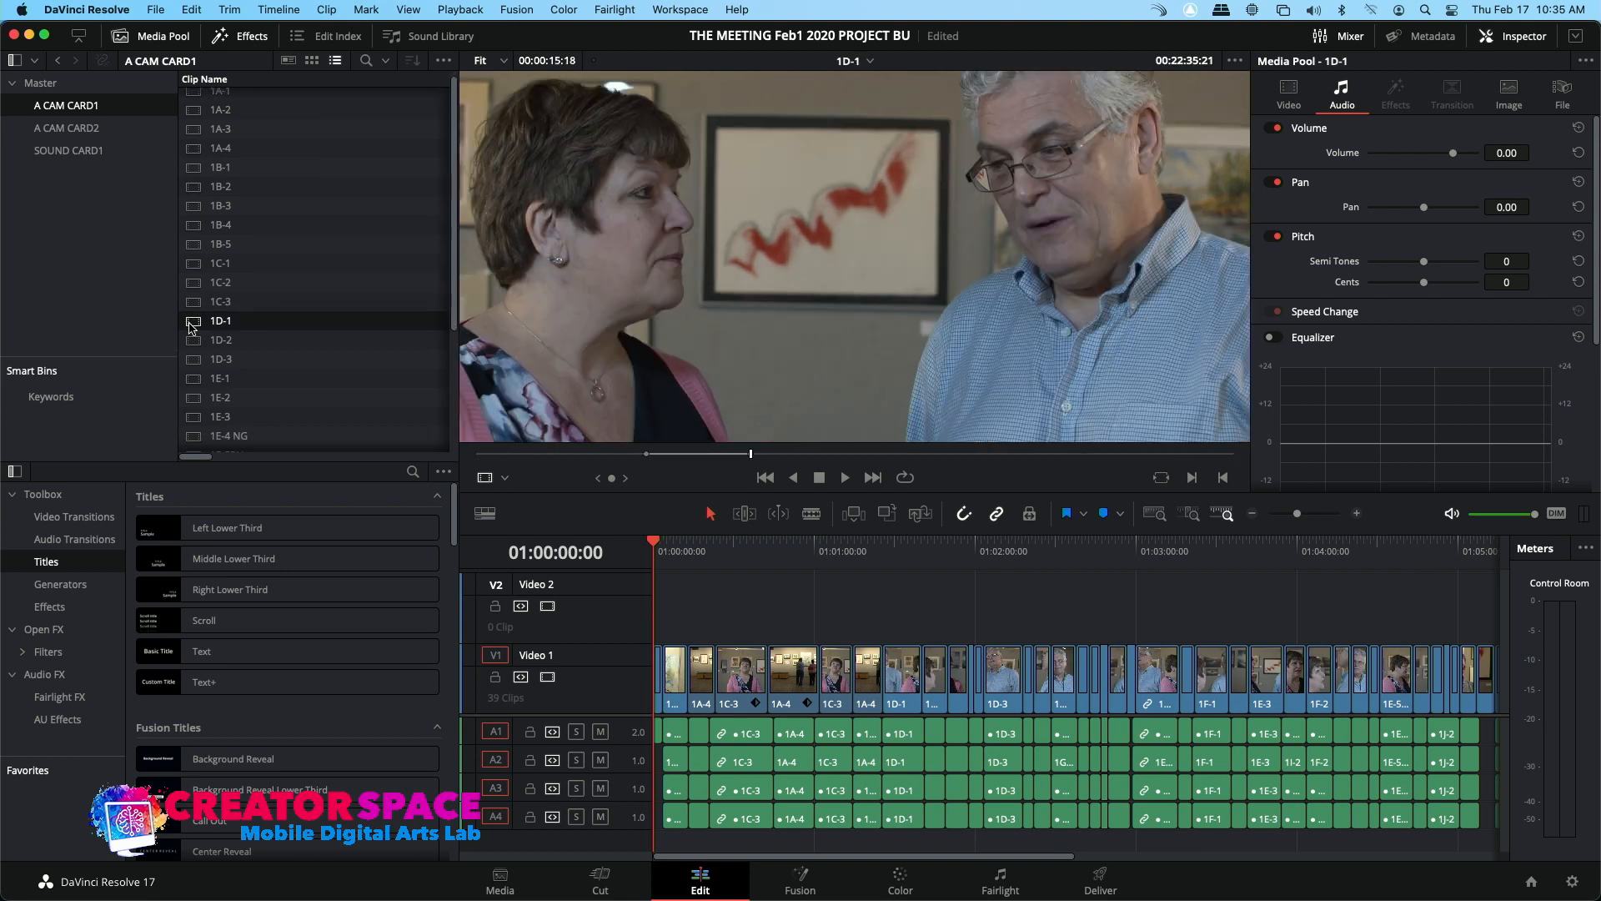
pyautogui.scroll(-5, 200, 325)
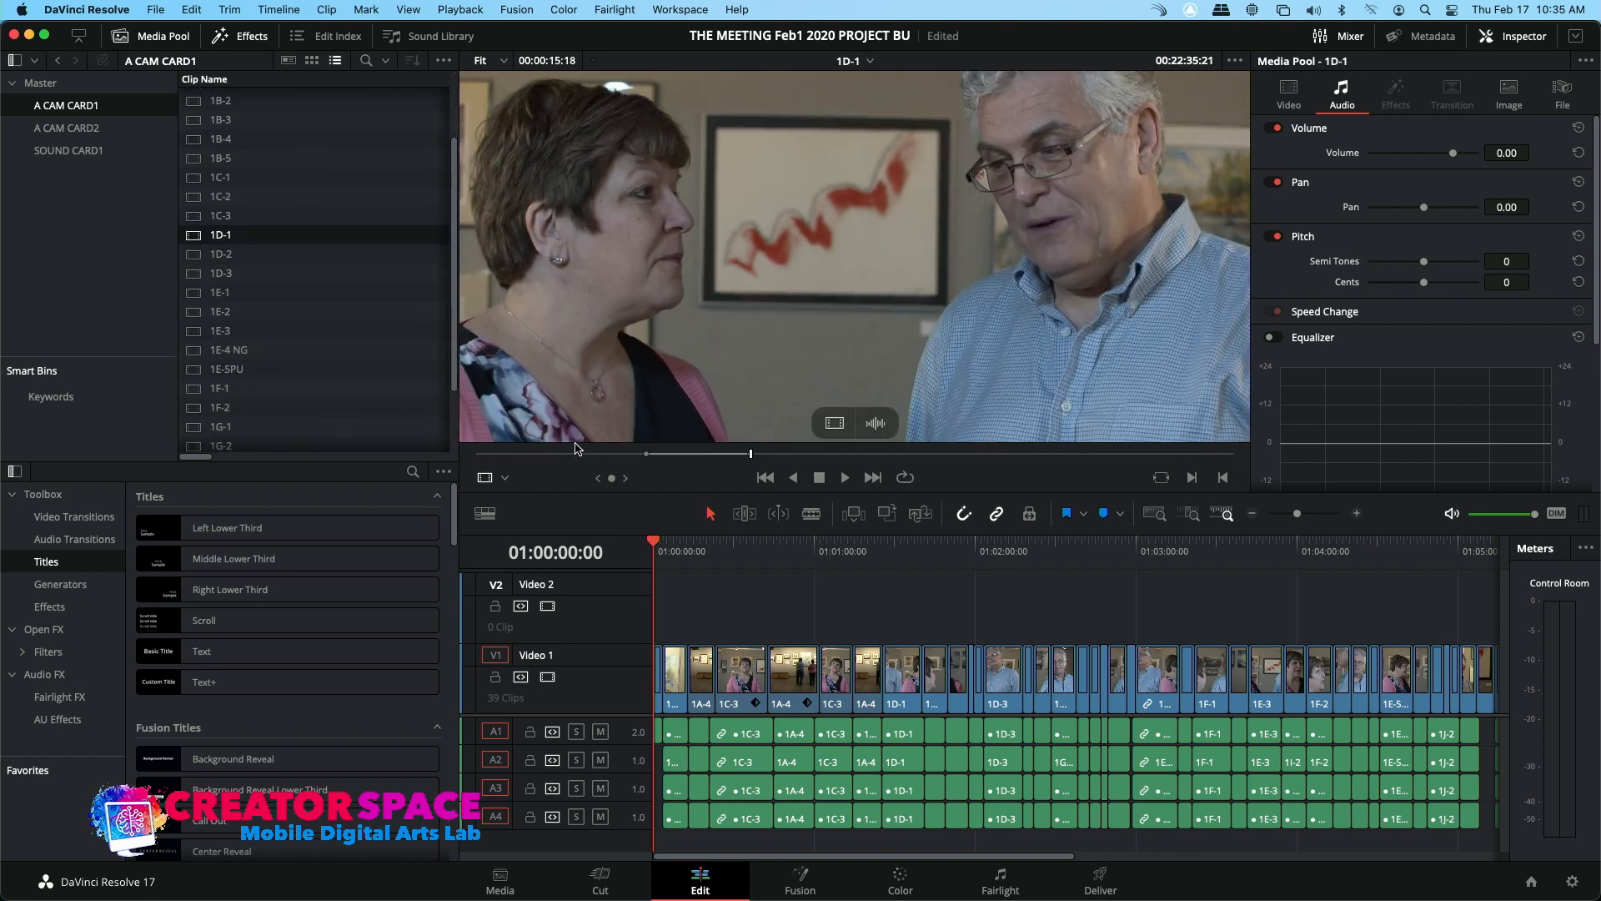
pyautogui.moveTo(576, 454); pyautogui.dragTo(475, 455)
pyautogui.scroll(-5, 658, 364)
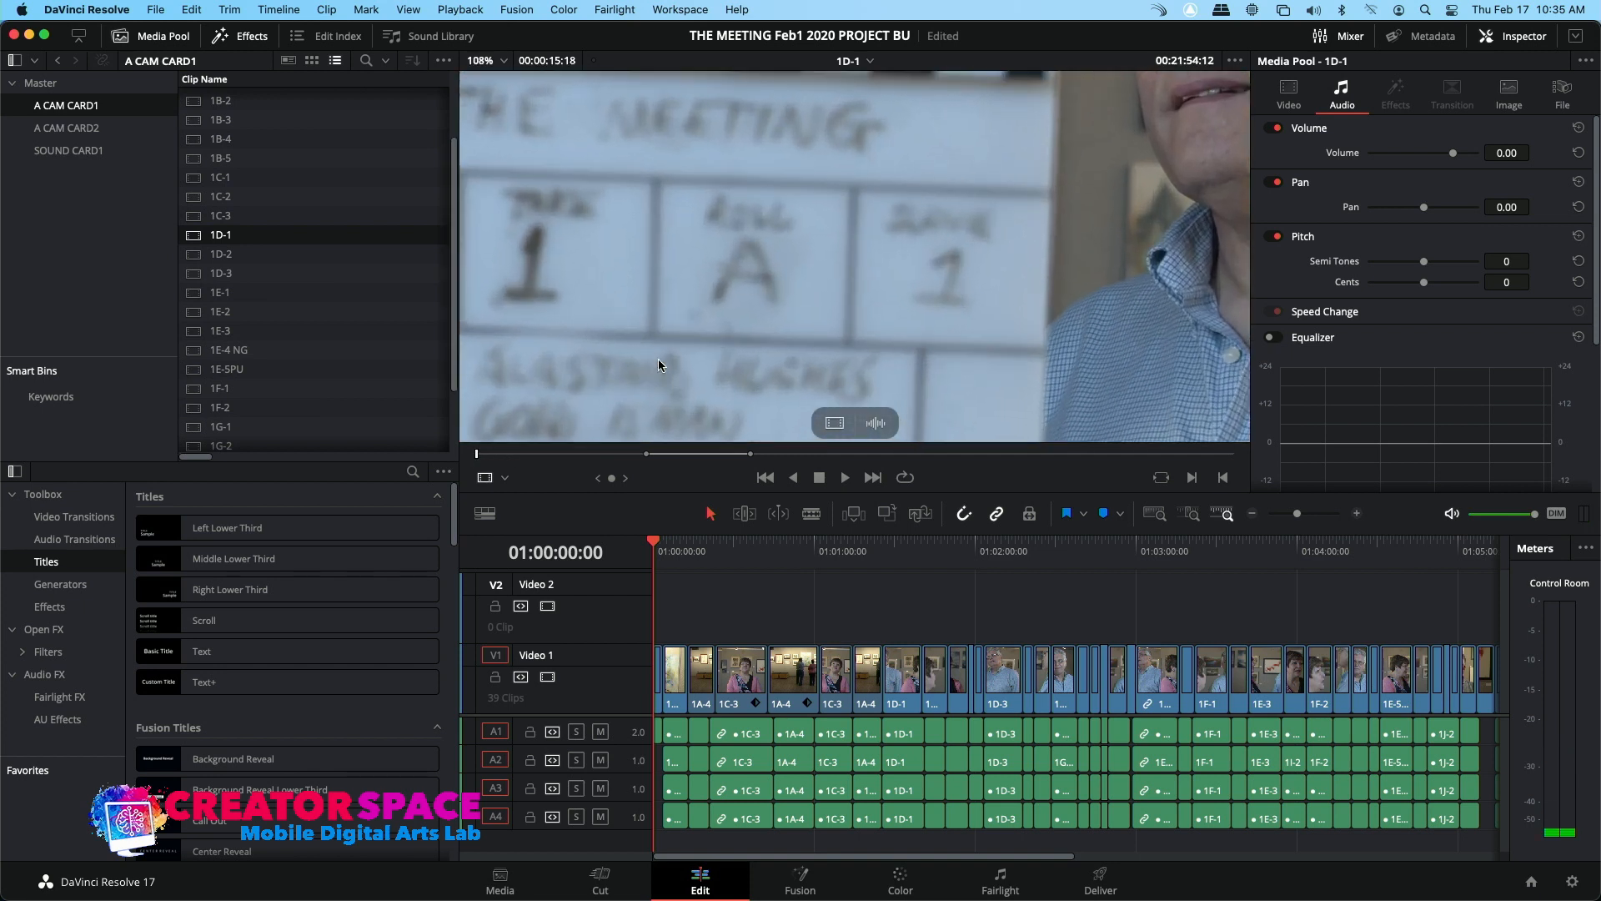
pyautogui.scroll(-1, 658, 364)
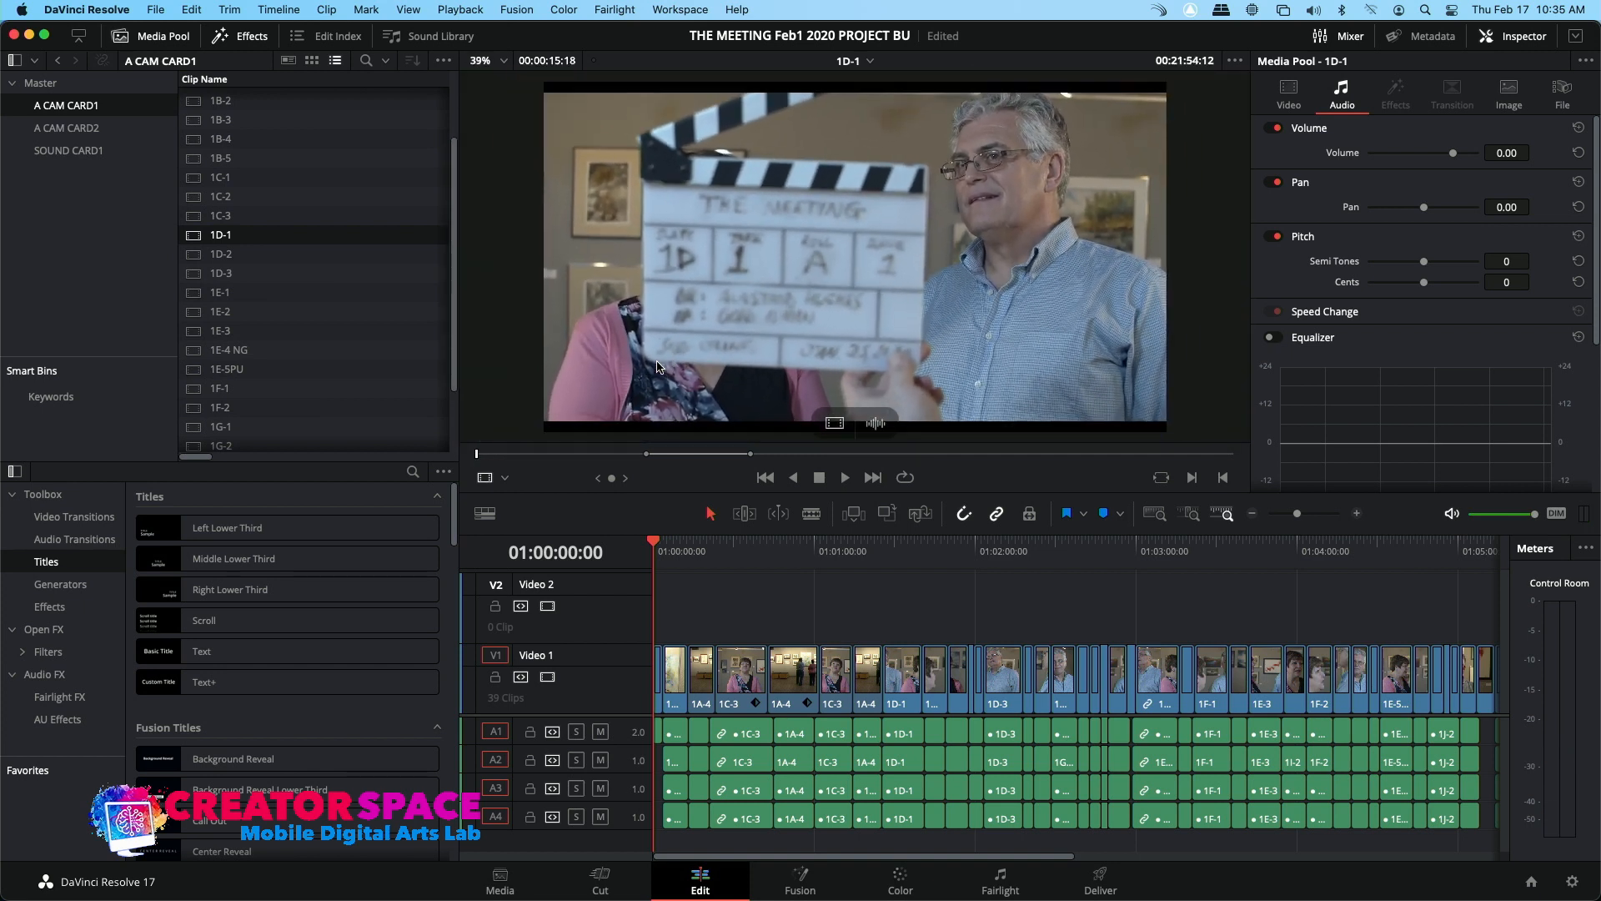
pyautogui.click(496, 455)
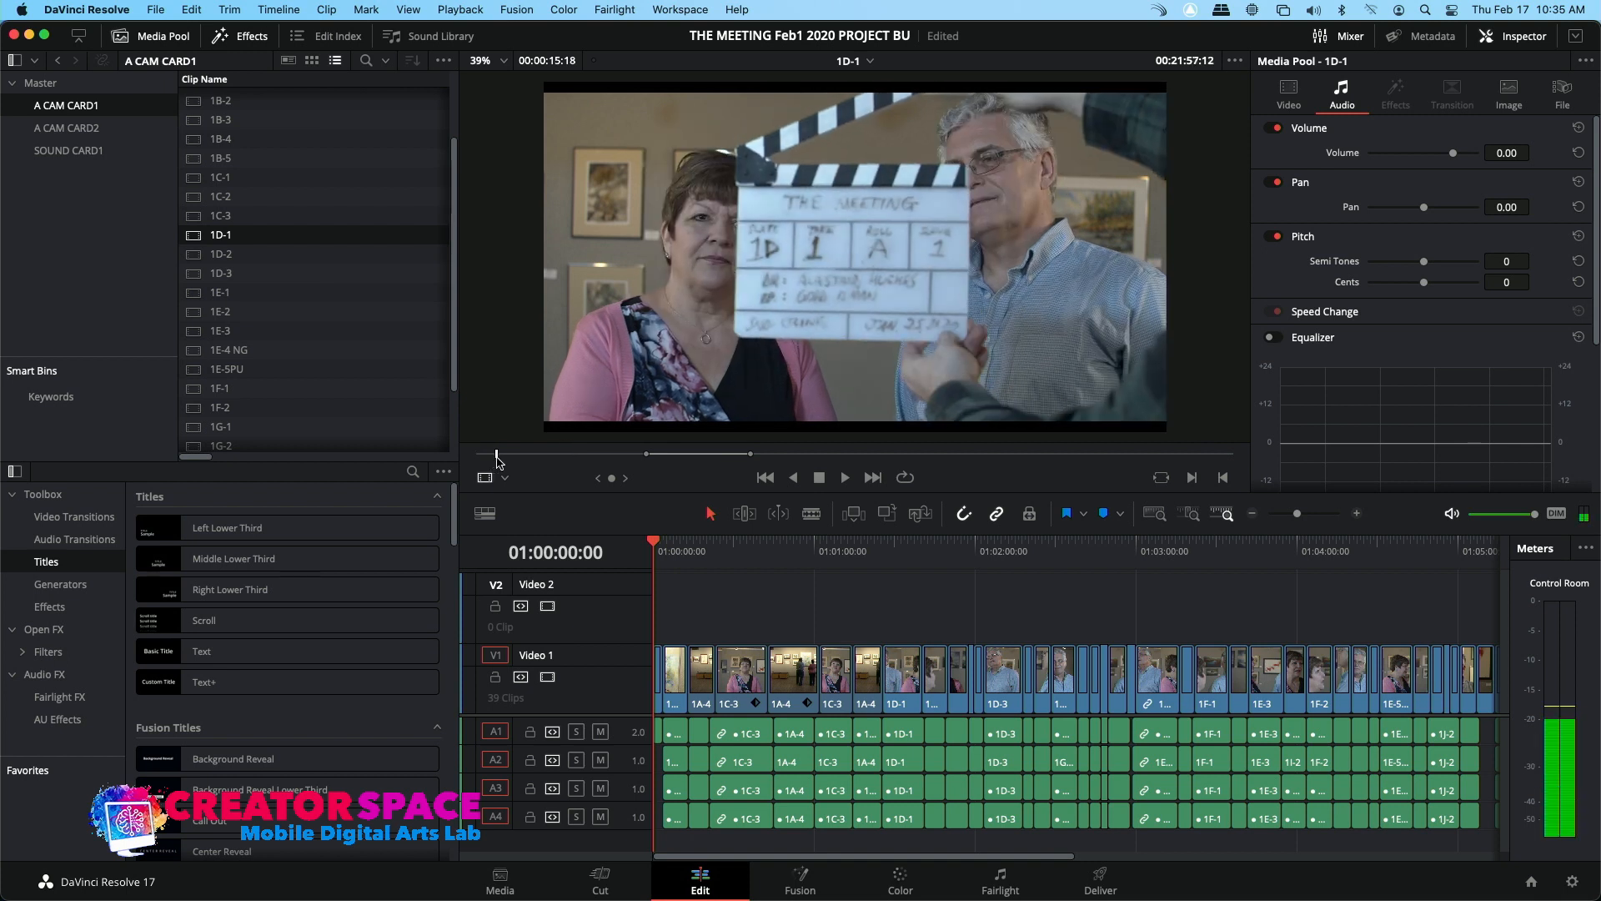
# Examine the clapperboard near the start of clip 1E-1, and preview clip 1E-4 NG
pyautogui.click(199, 297)
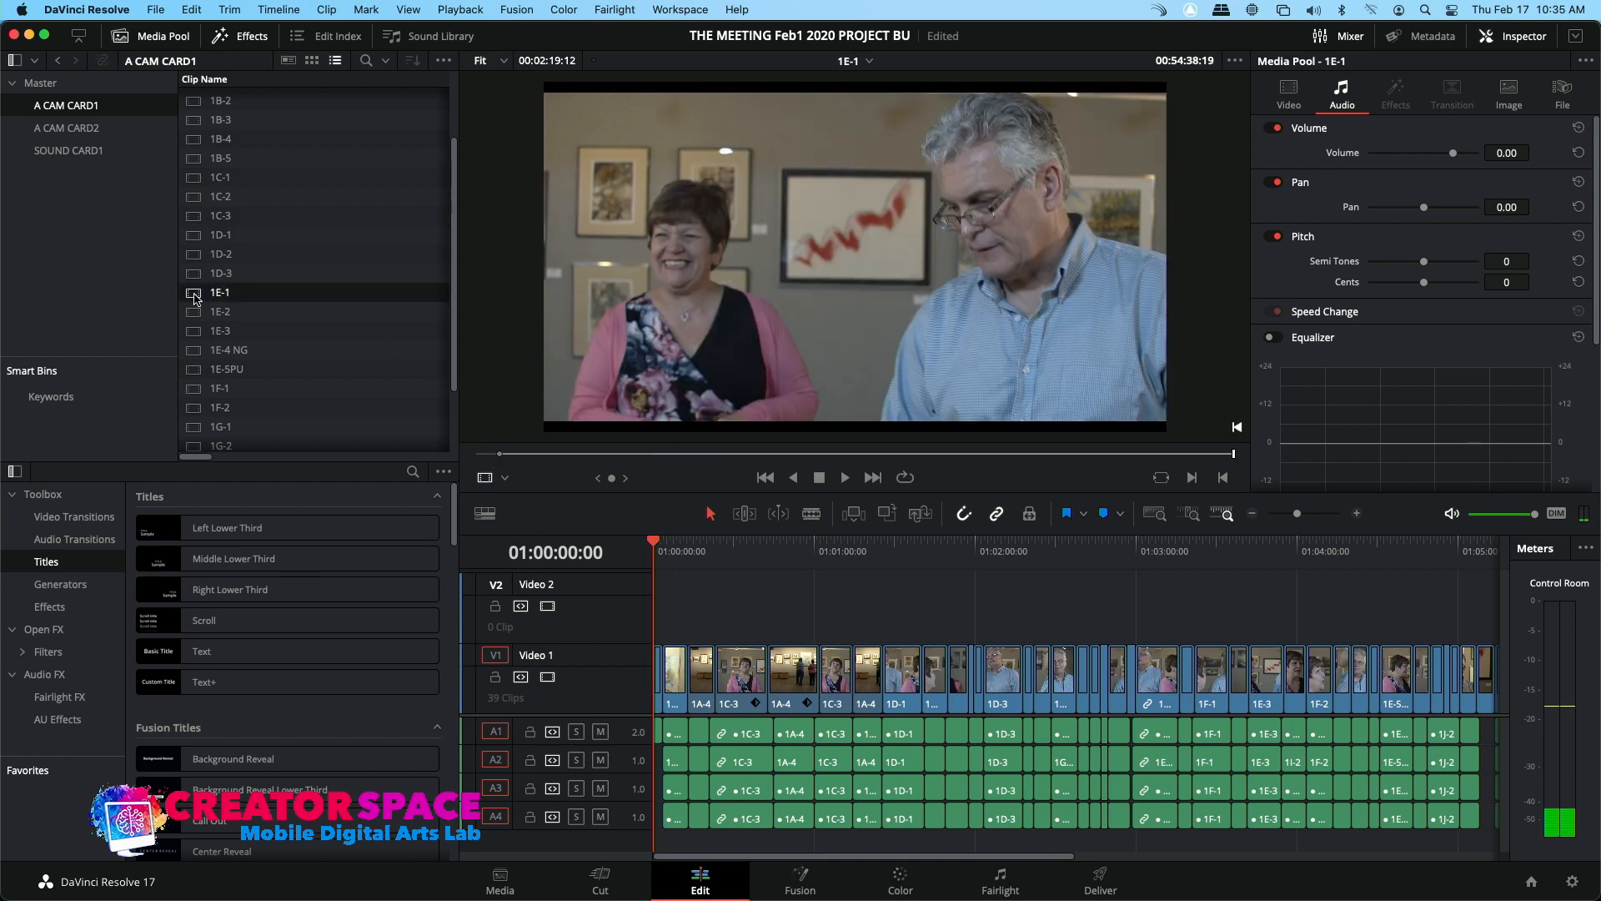
pyautogui.click(492, 454)
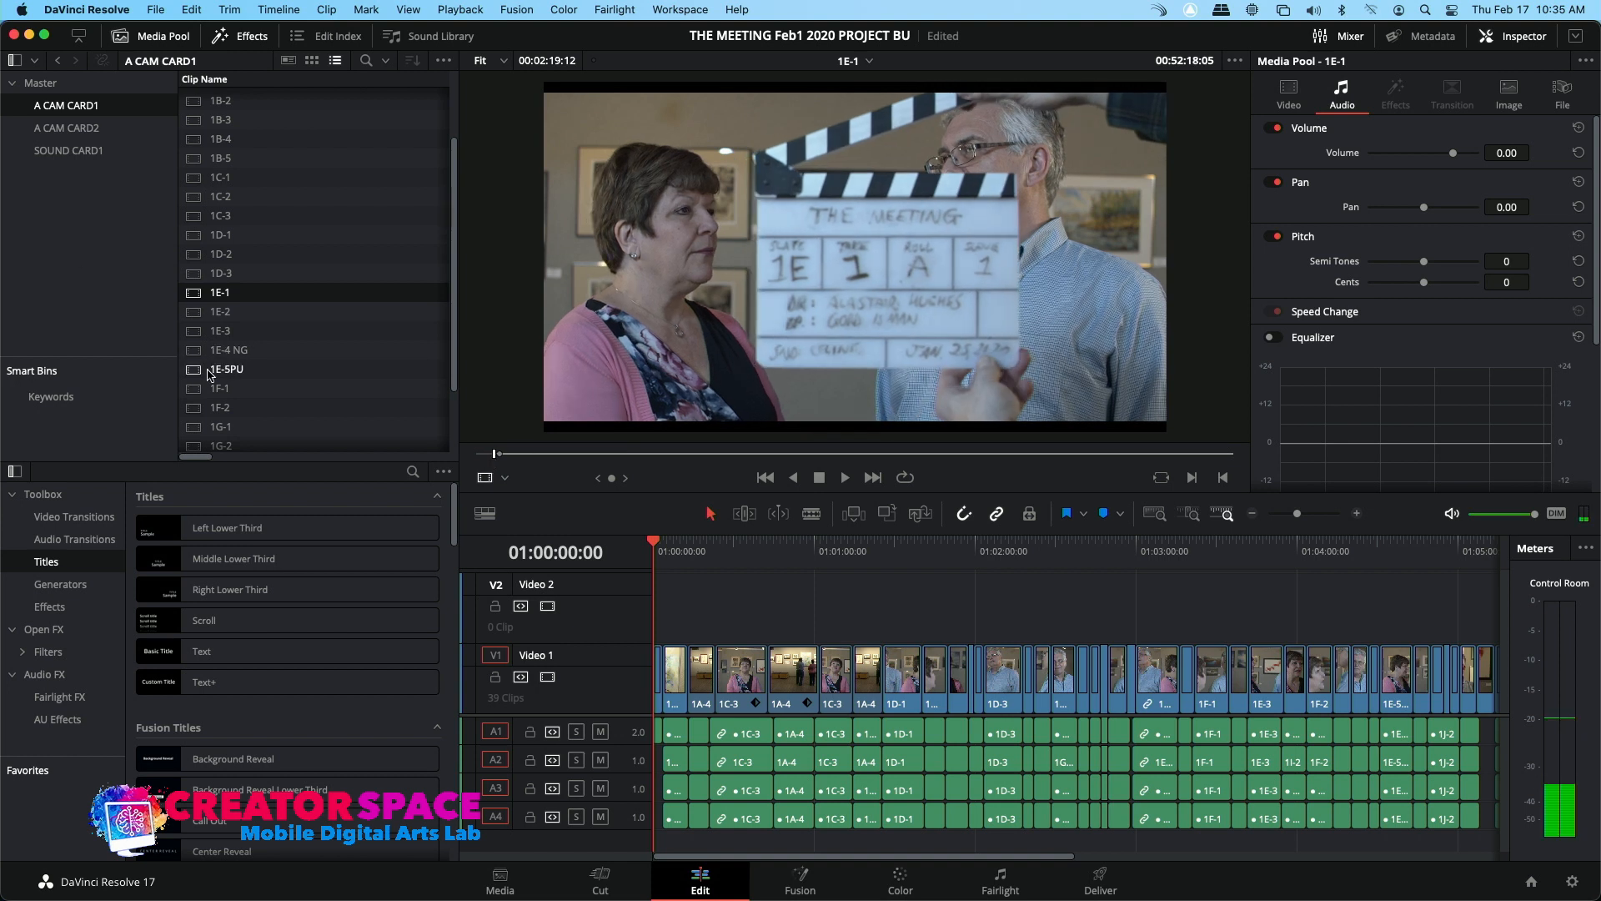
pyautogui.scroll(-3, 207, 374)
pyautogui.click(213, 287)
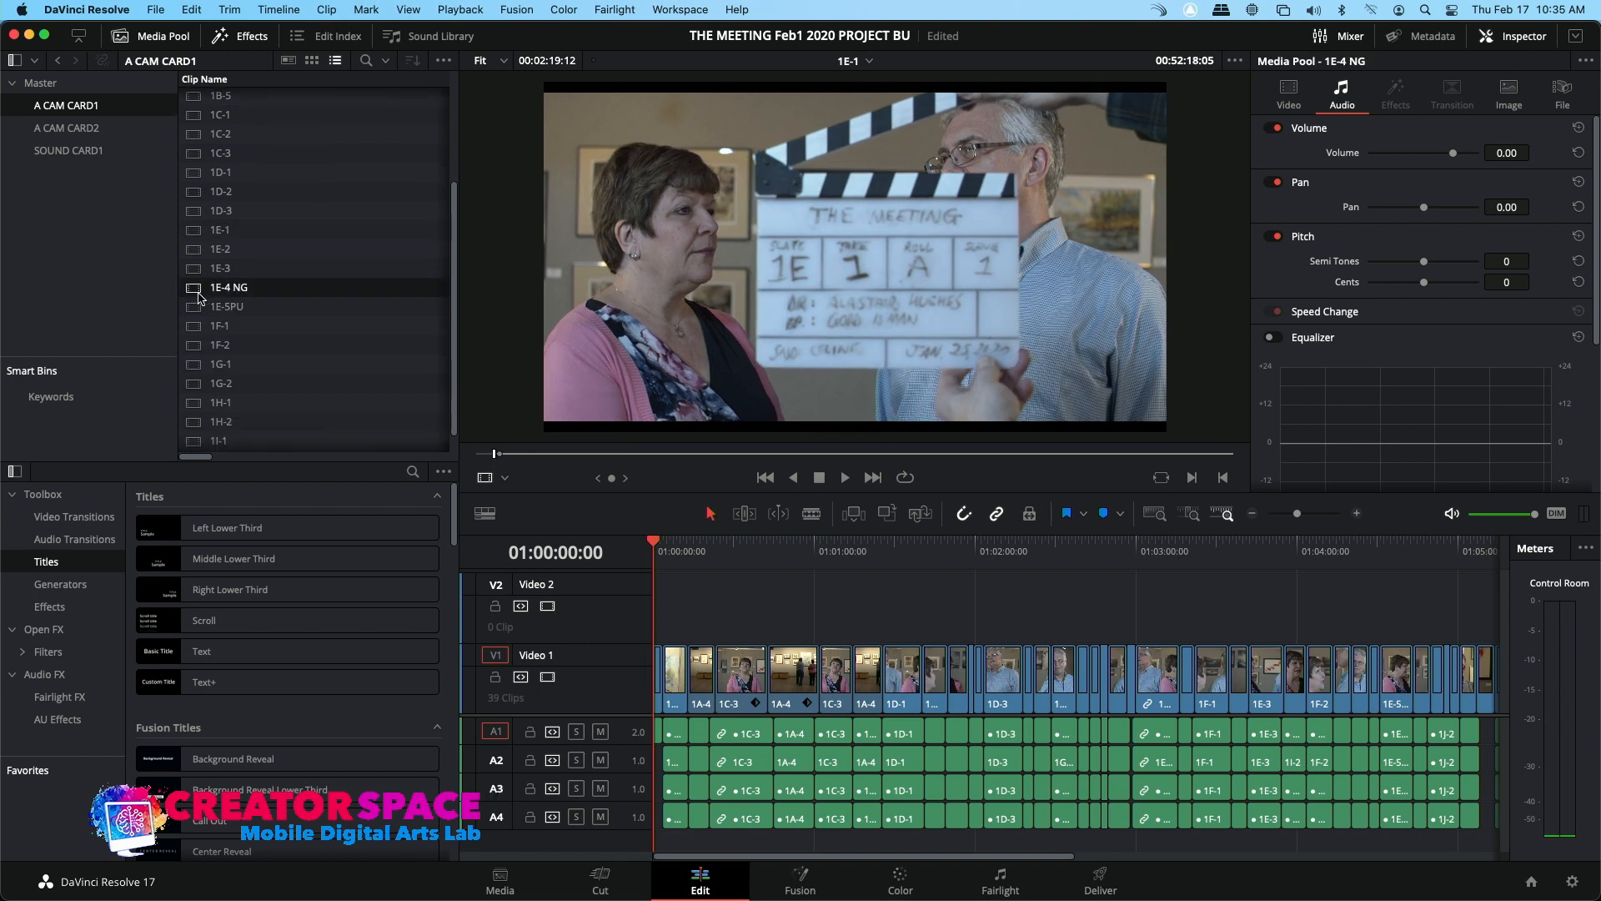
pyautogui.press('space')
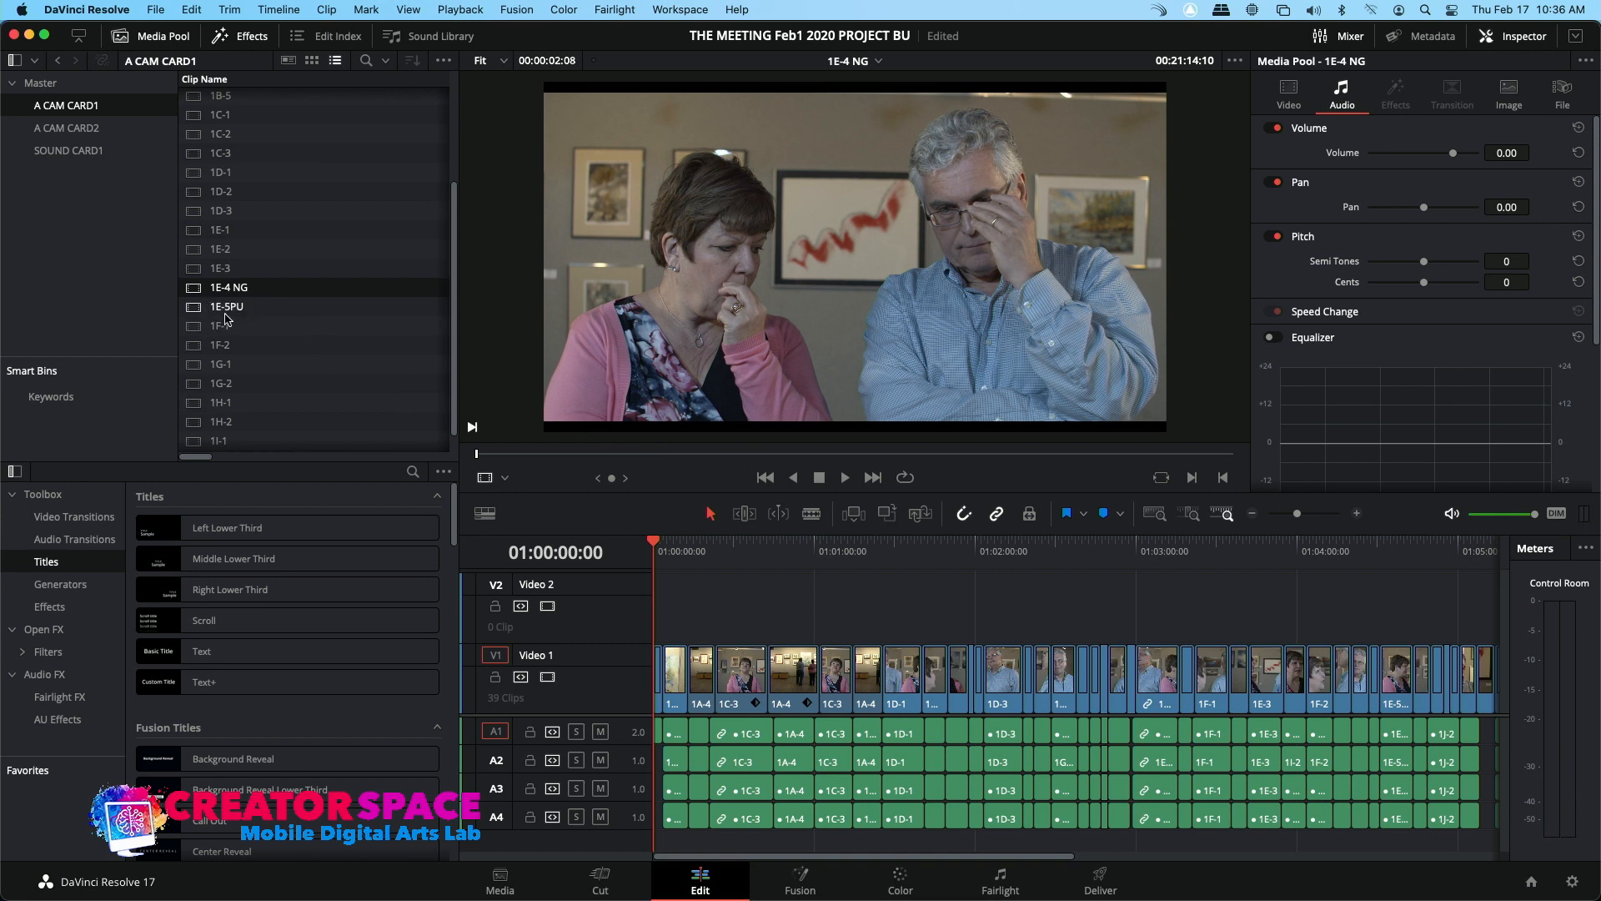
# Examine the clapperboards near the start of clips 1F-1 and 1G-1
pyautogui.click(191, 328)
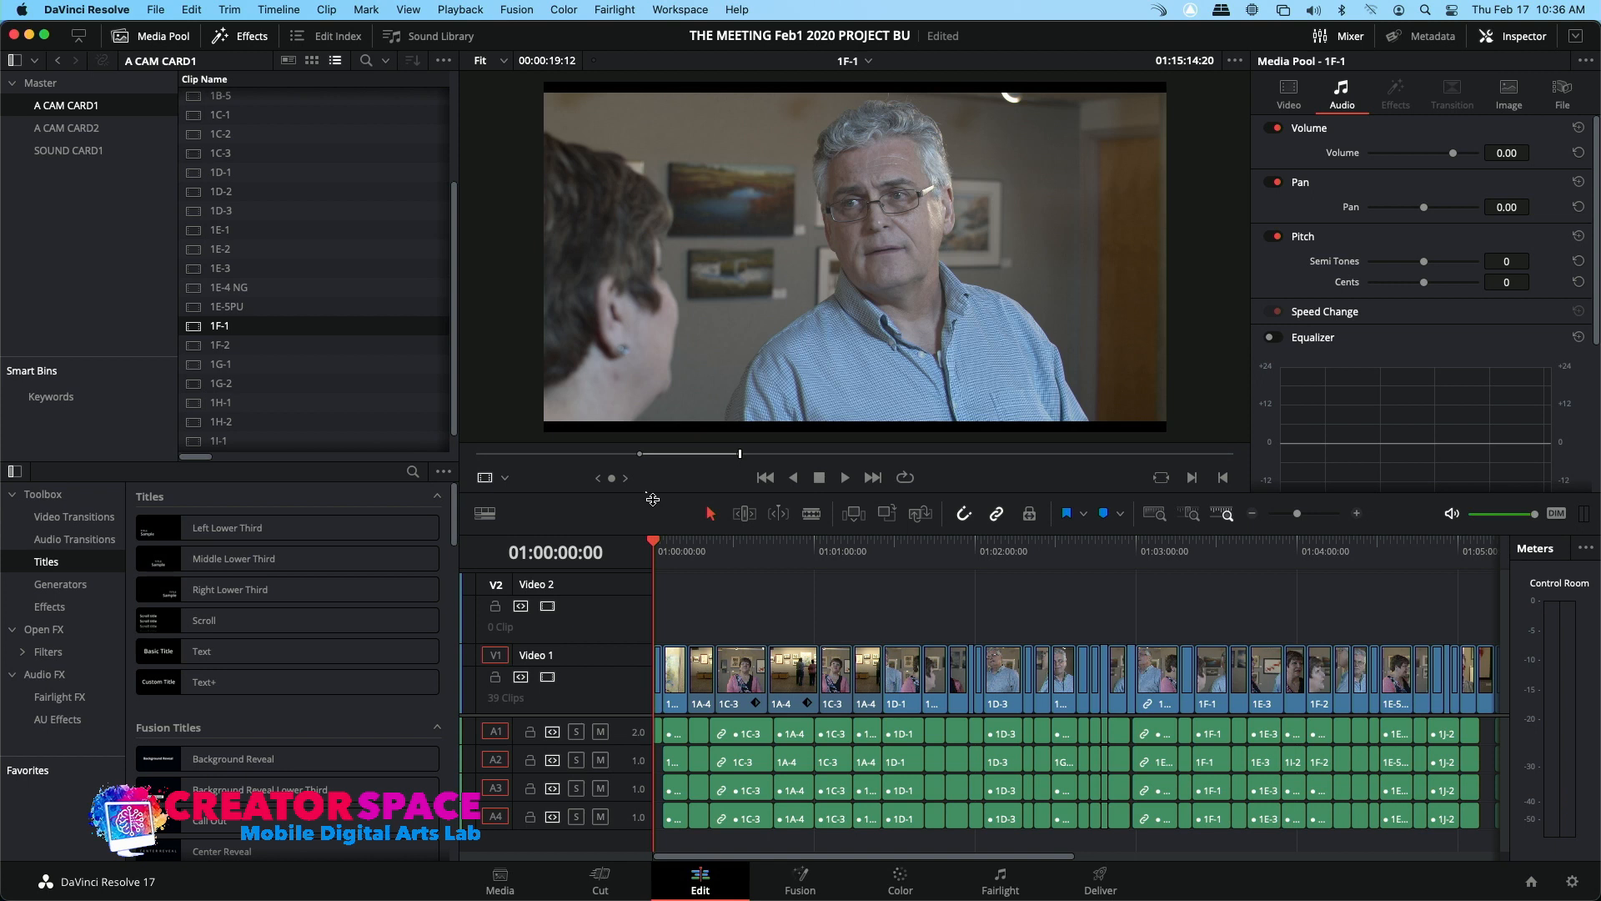
pyautogui.moveTo(567, 454); pyautogui.dragTo(467, 454)
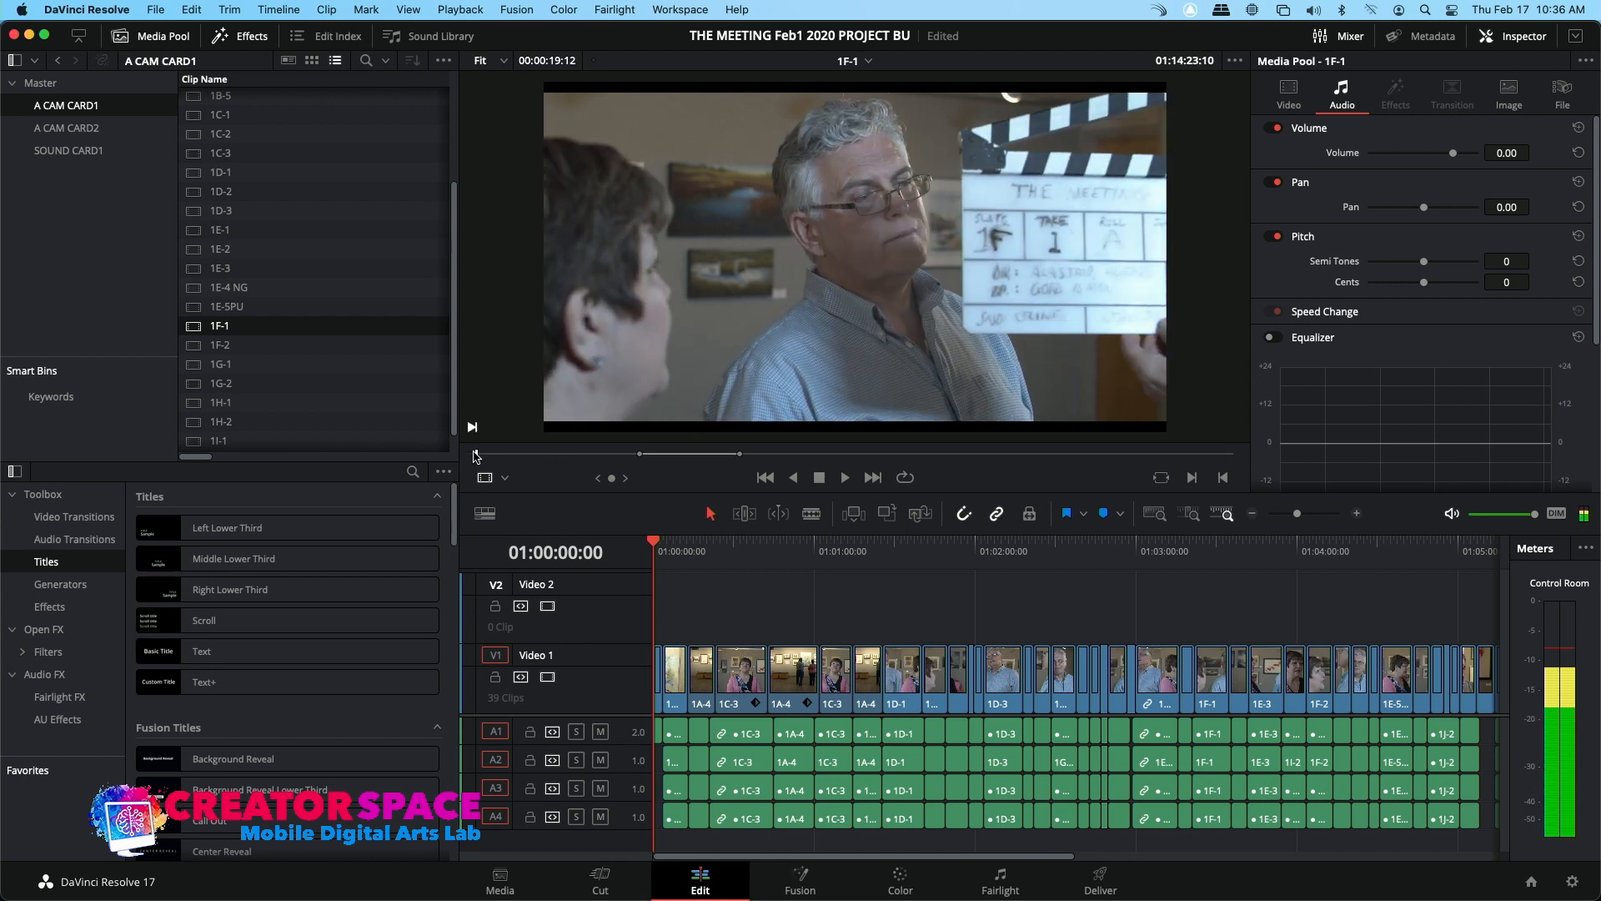
pyautogui.click(192, 365)
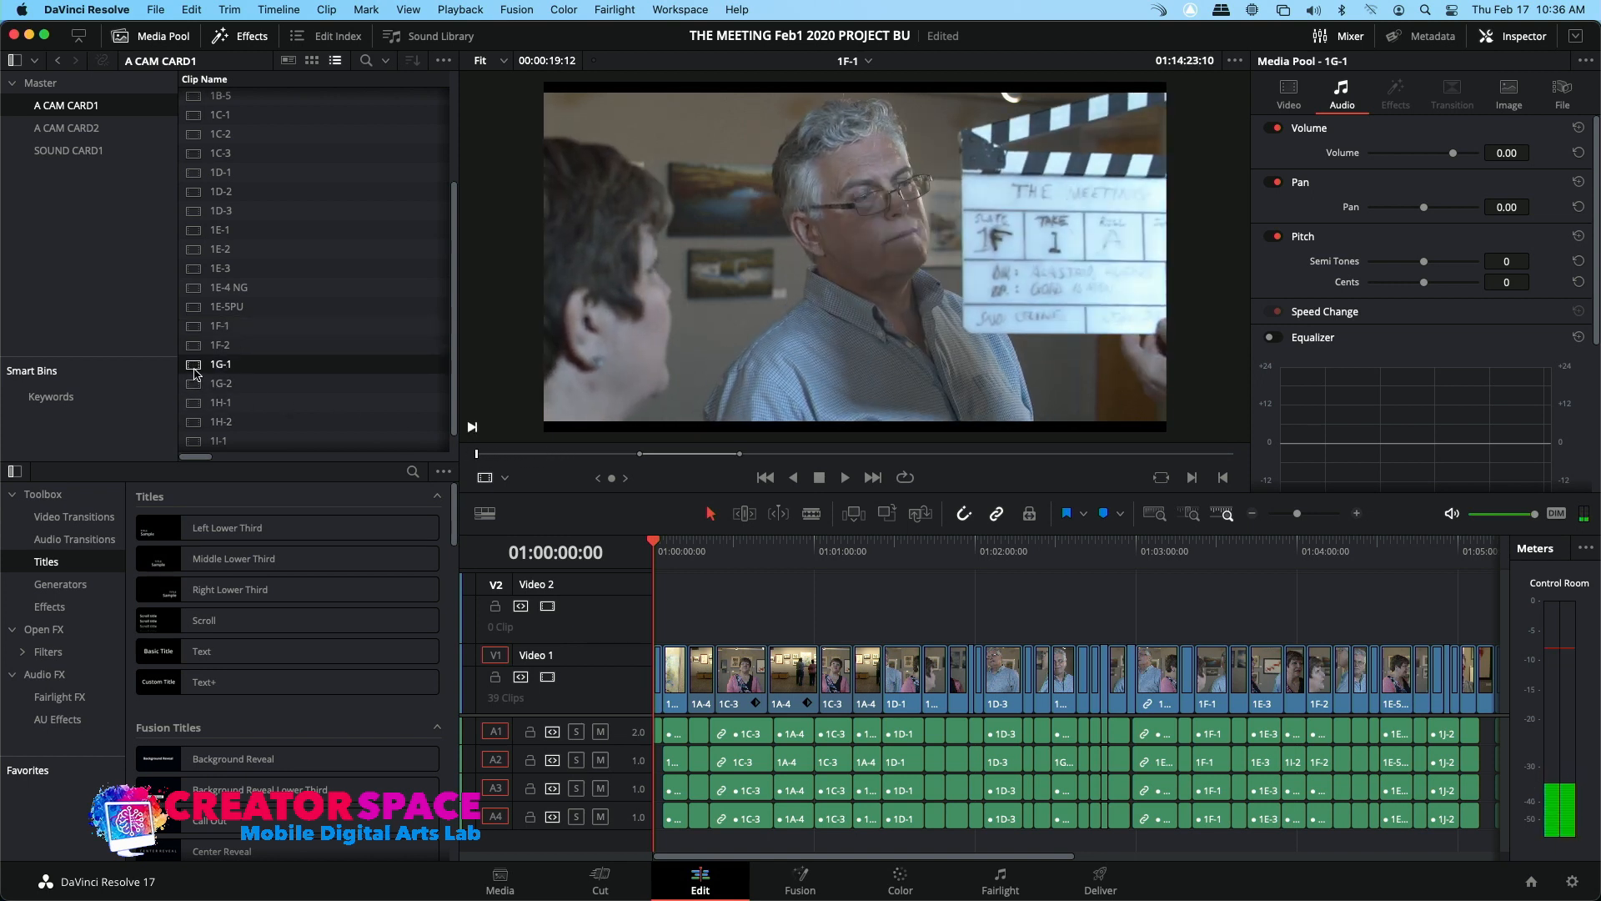
pyautogui.click(504, 455)
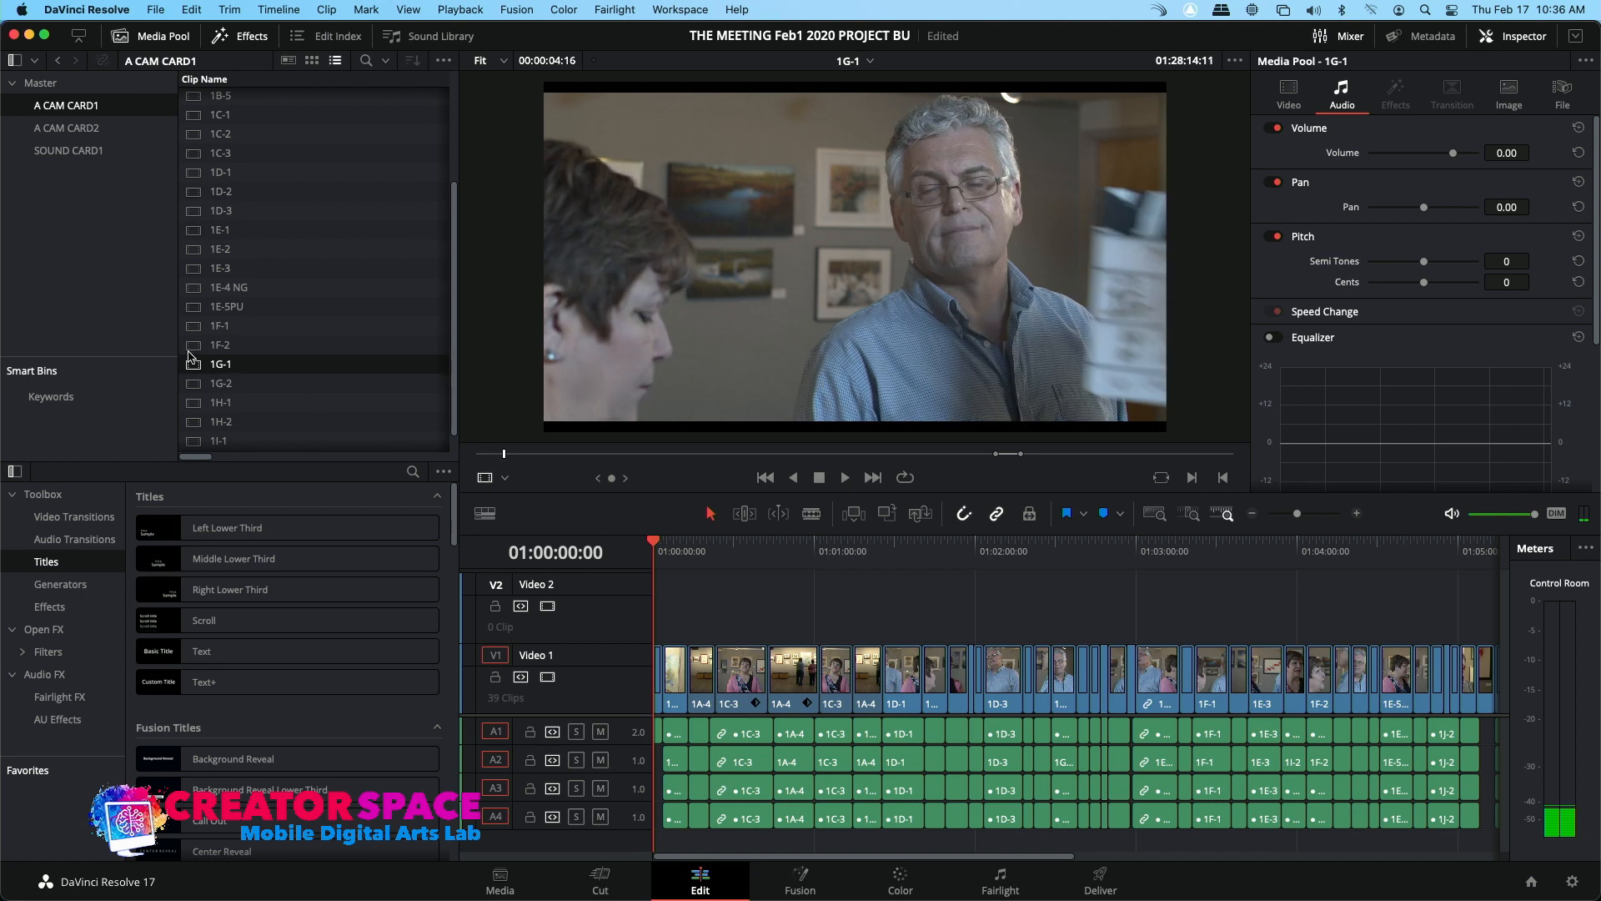
# Preview the early part of clips 1H-1, 1I-1 and 1I-2 in the source viewer
pyautogui.click(192, 403)
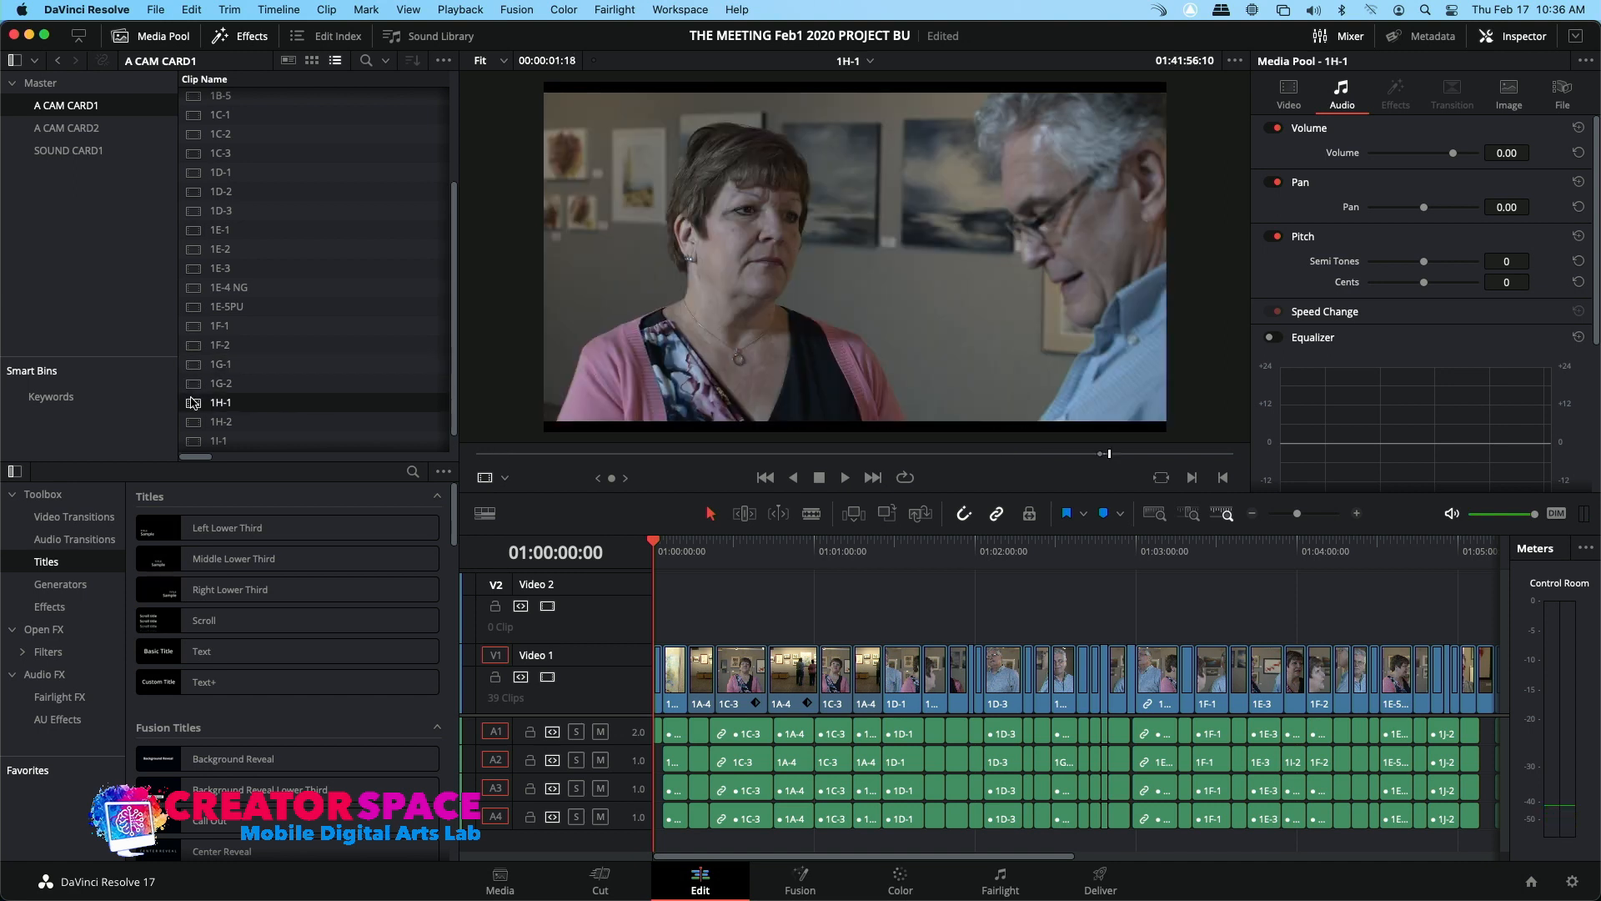
pyautogui.moveTo(503, 459); pyautogui.dragTo(571, 455)
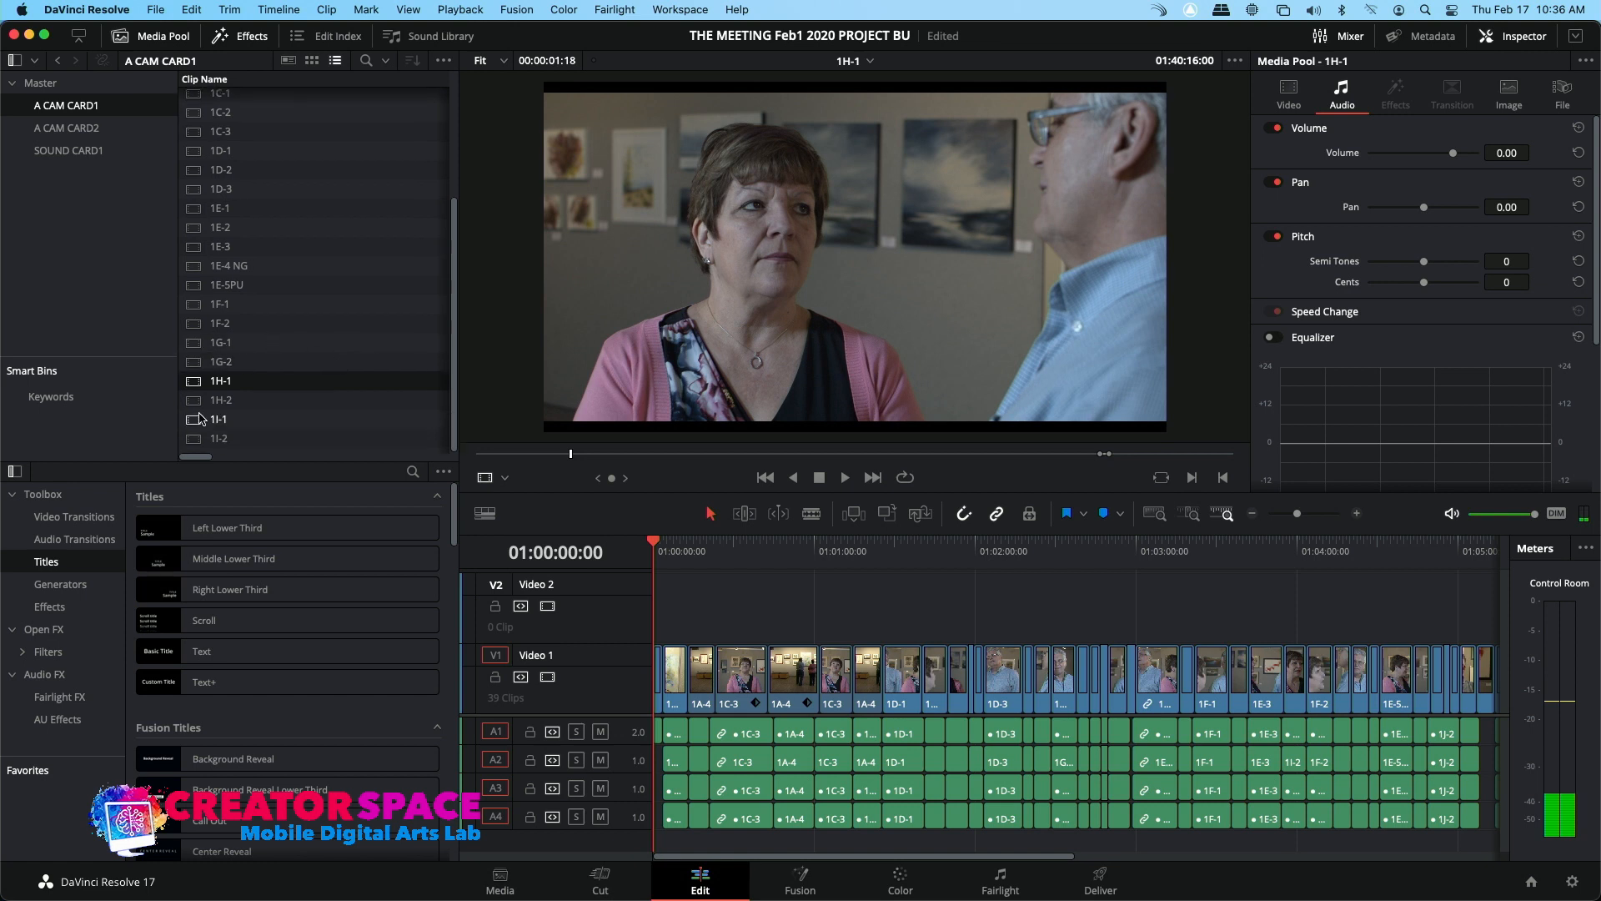
pyautogui.click(330, 432)
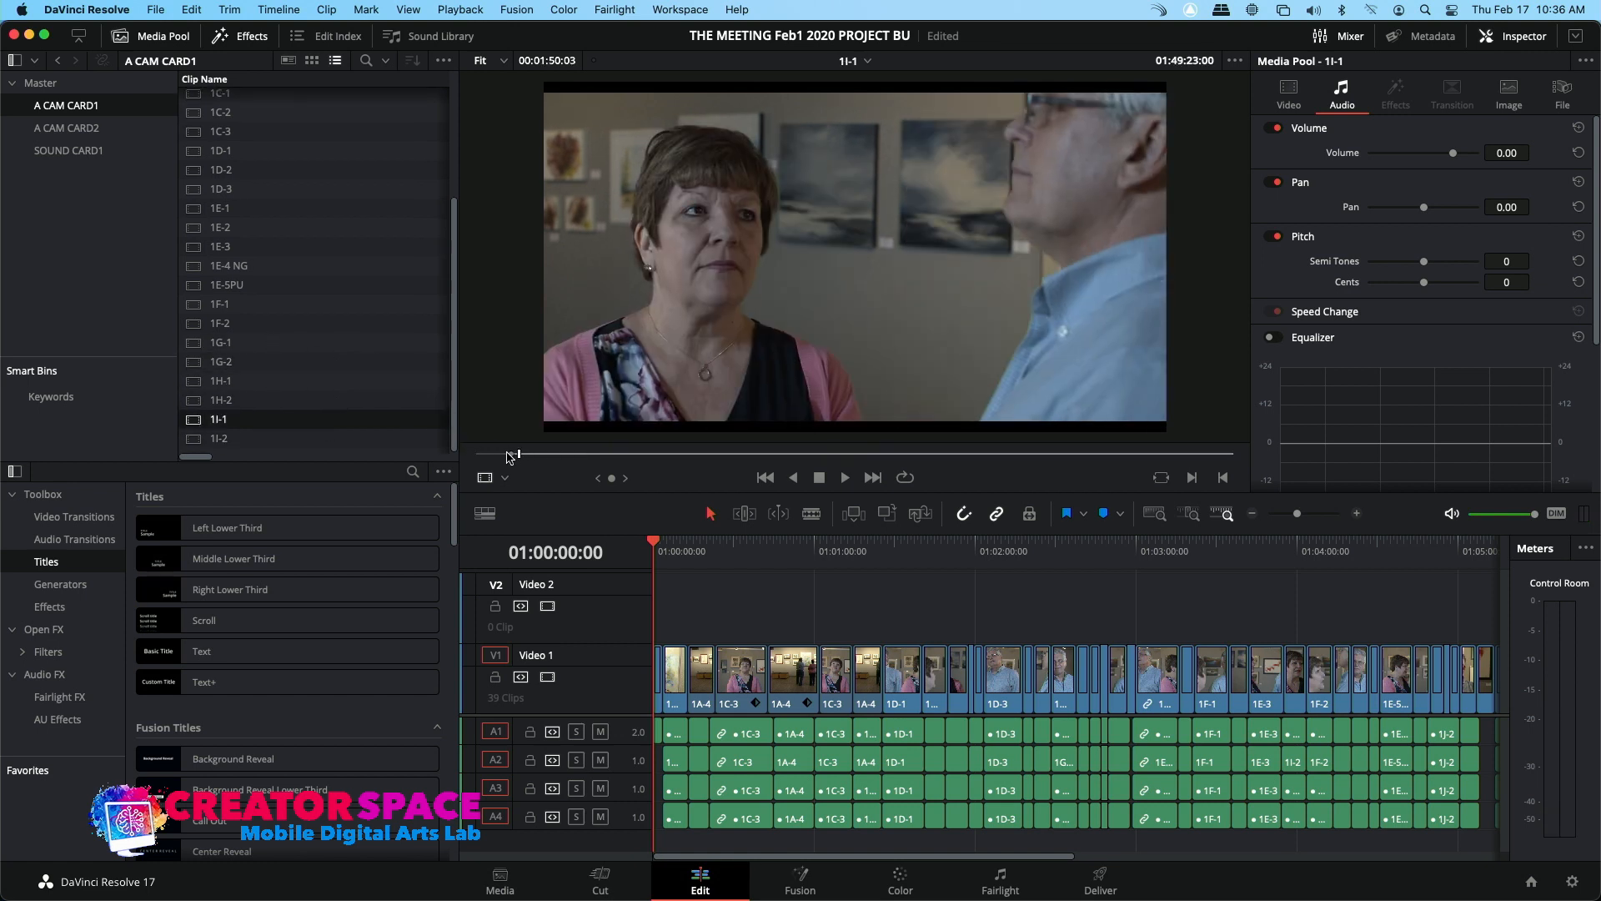
pyautogui.click(197, 442)
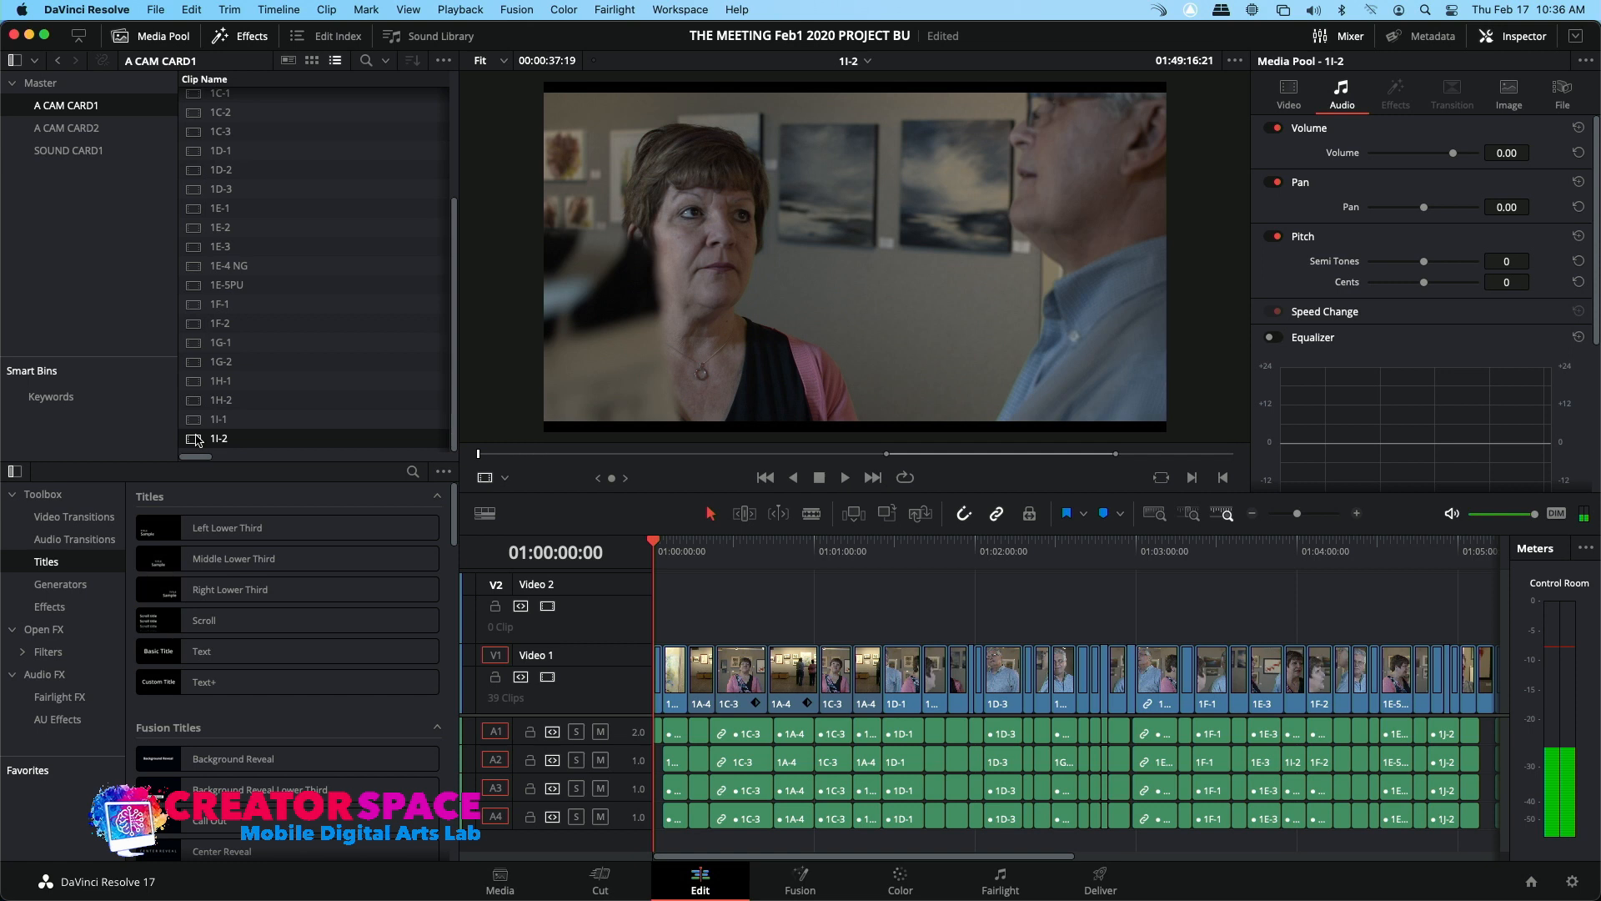
pyautogui.click(510, 454)
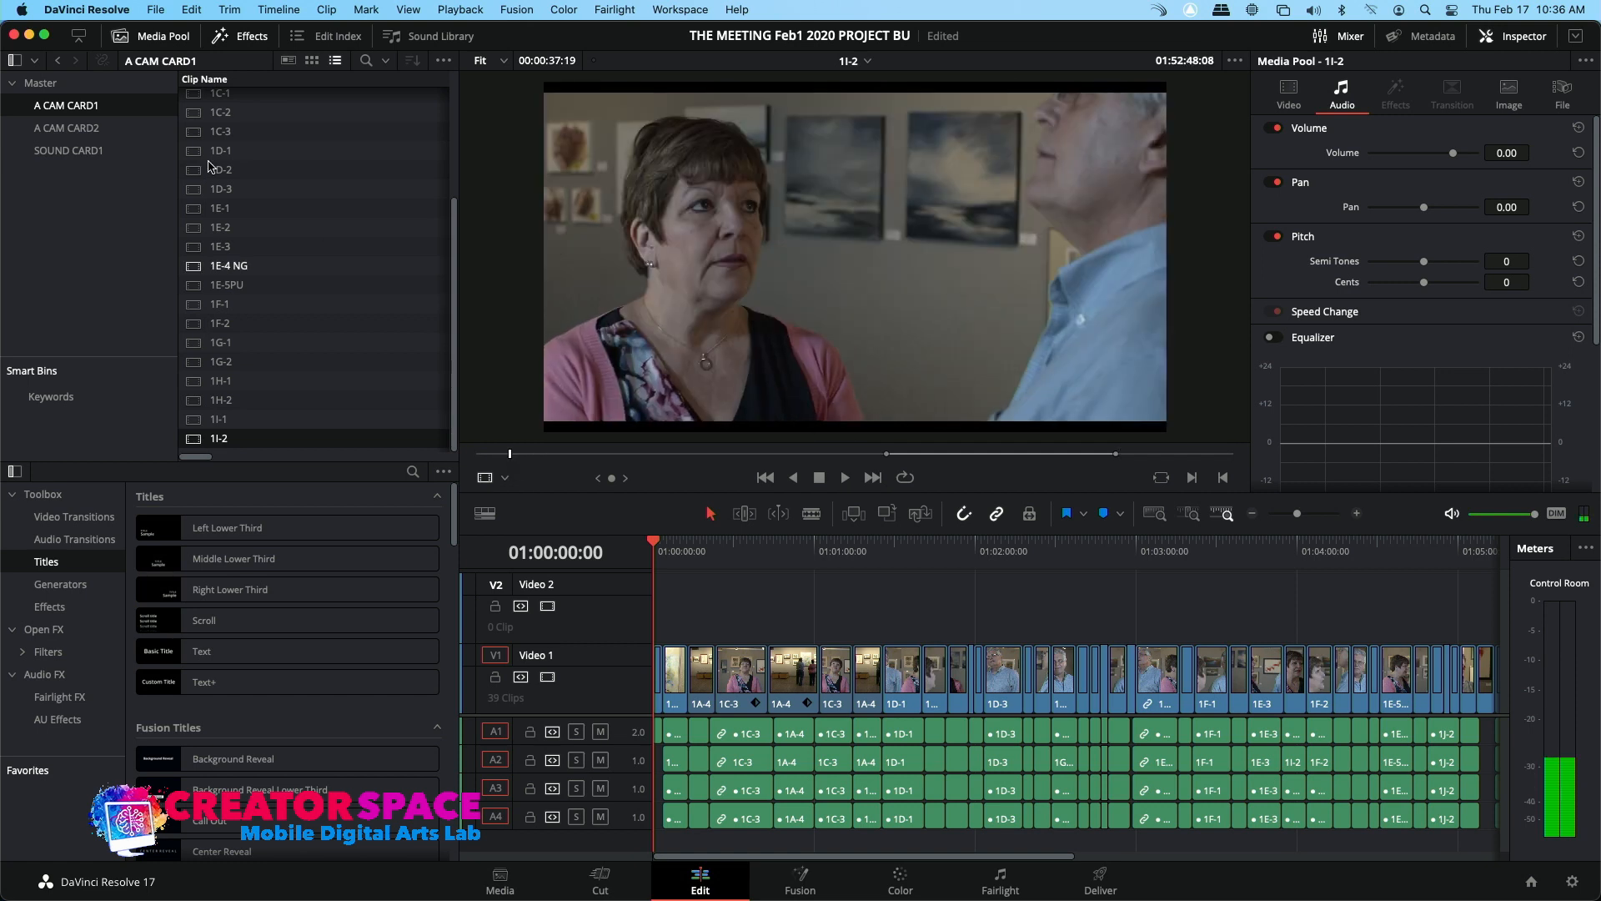
# Examine the clapperboards near the start of clips 1J-1 and 1J-2 in the A CAM CARD2 bin
pyautogui.click(87, 125)
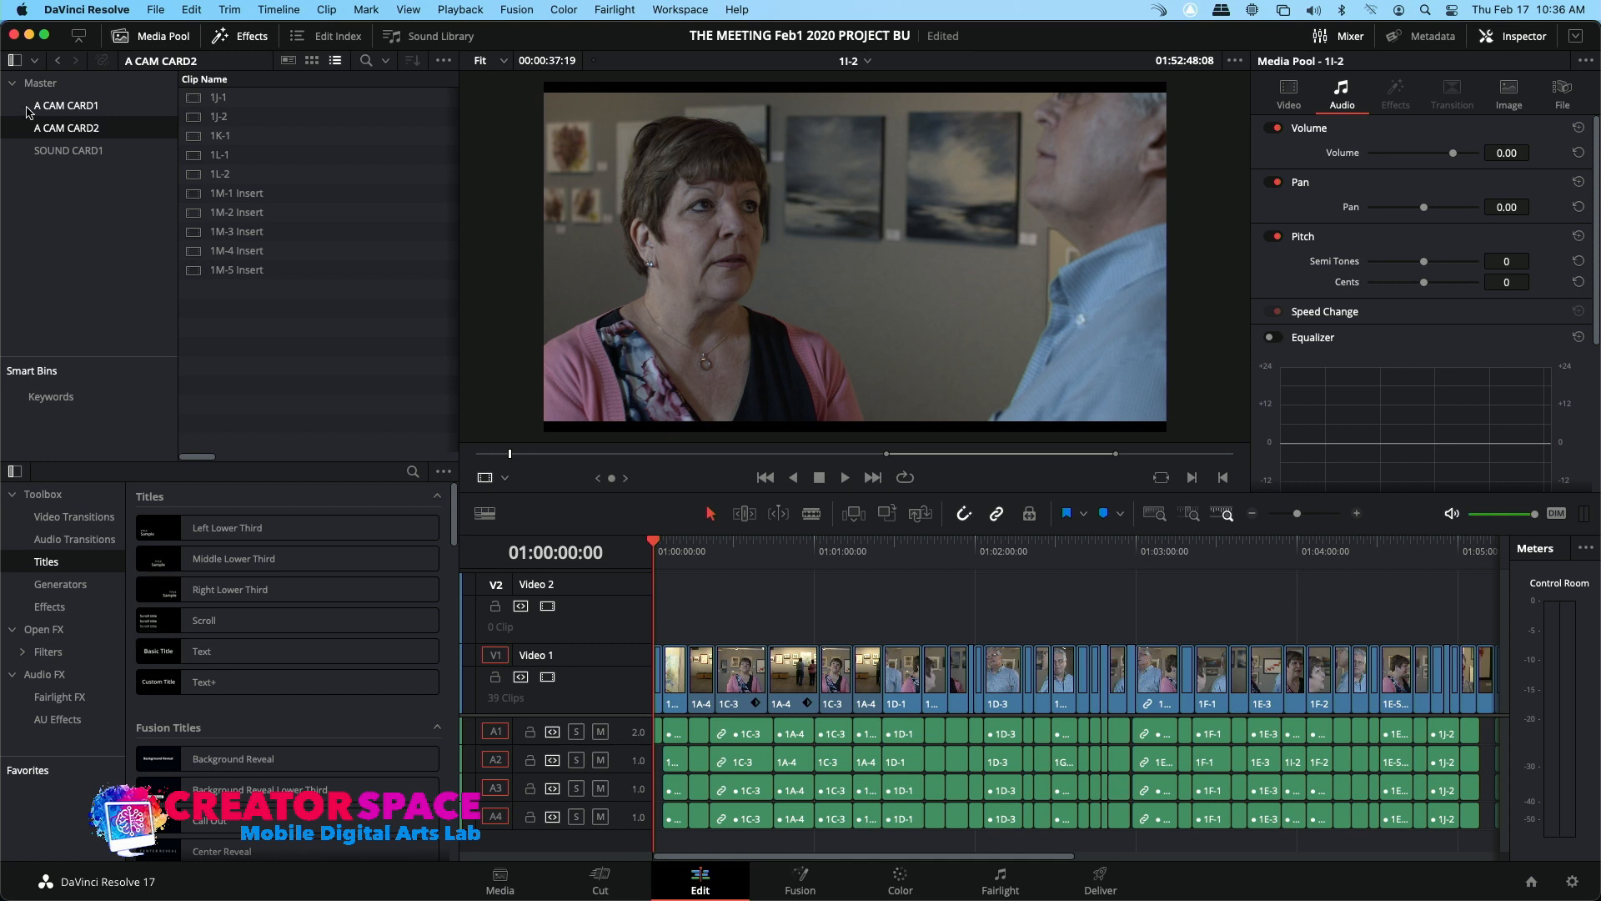
pyautogui.click(192, 104)
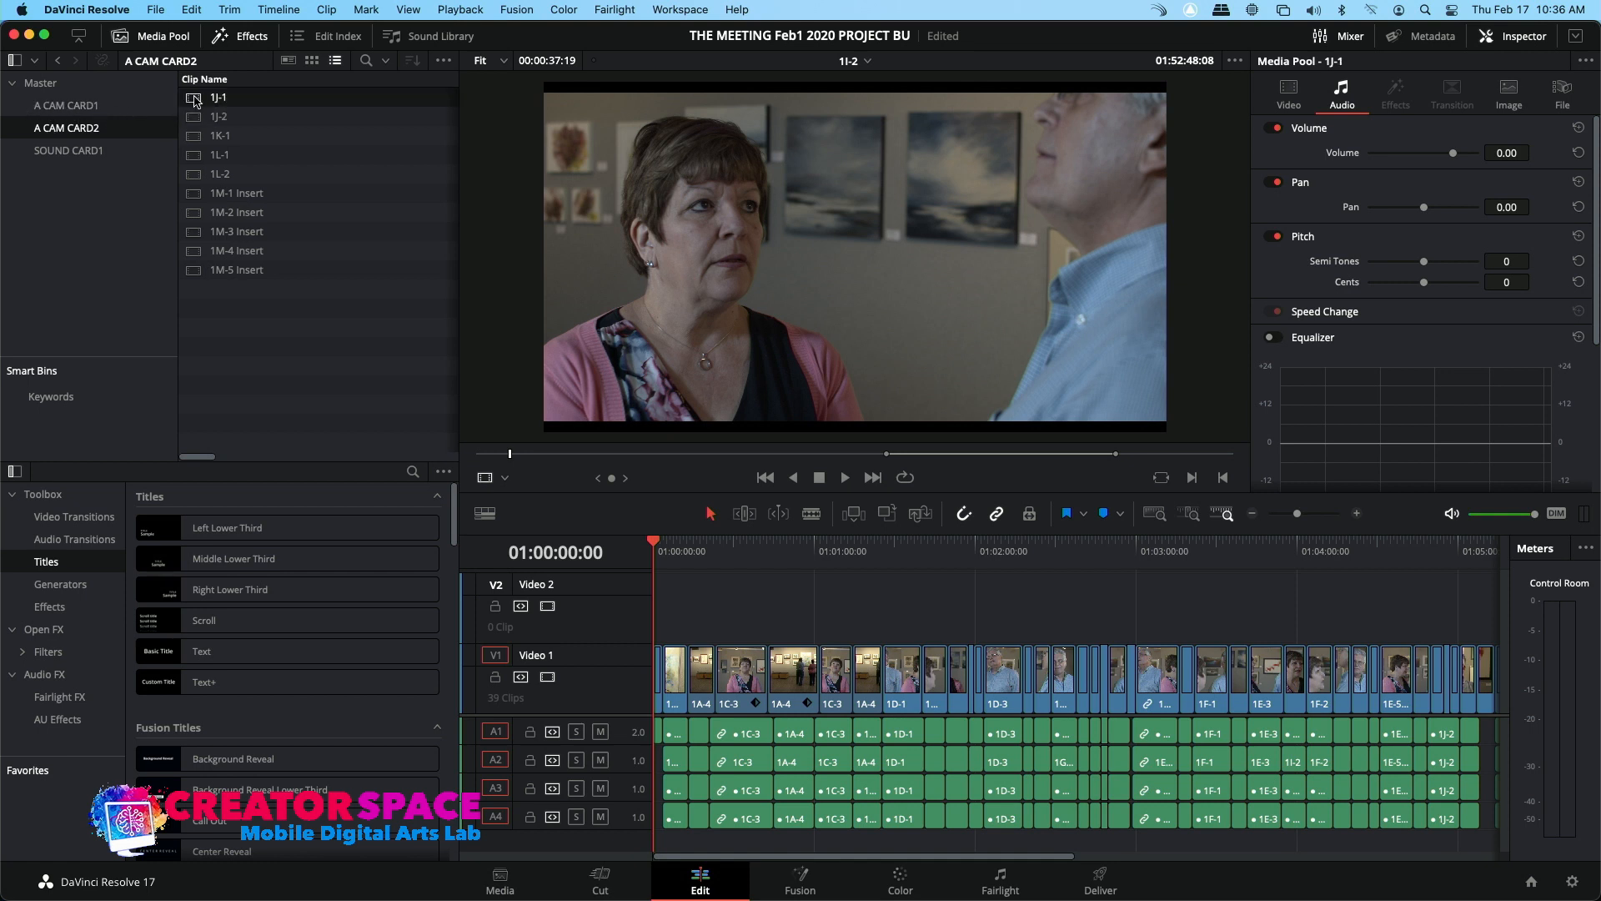
pyautogui.moveTo(527, 454); pyautogui.dragTo(497, 455)
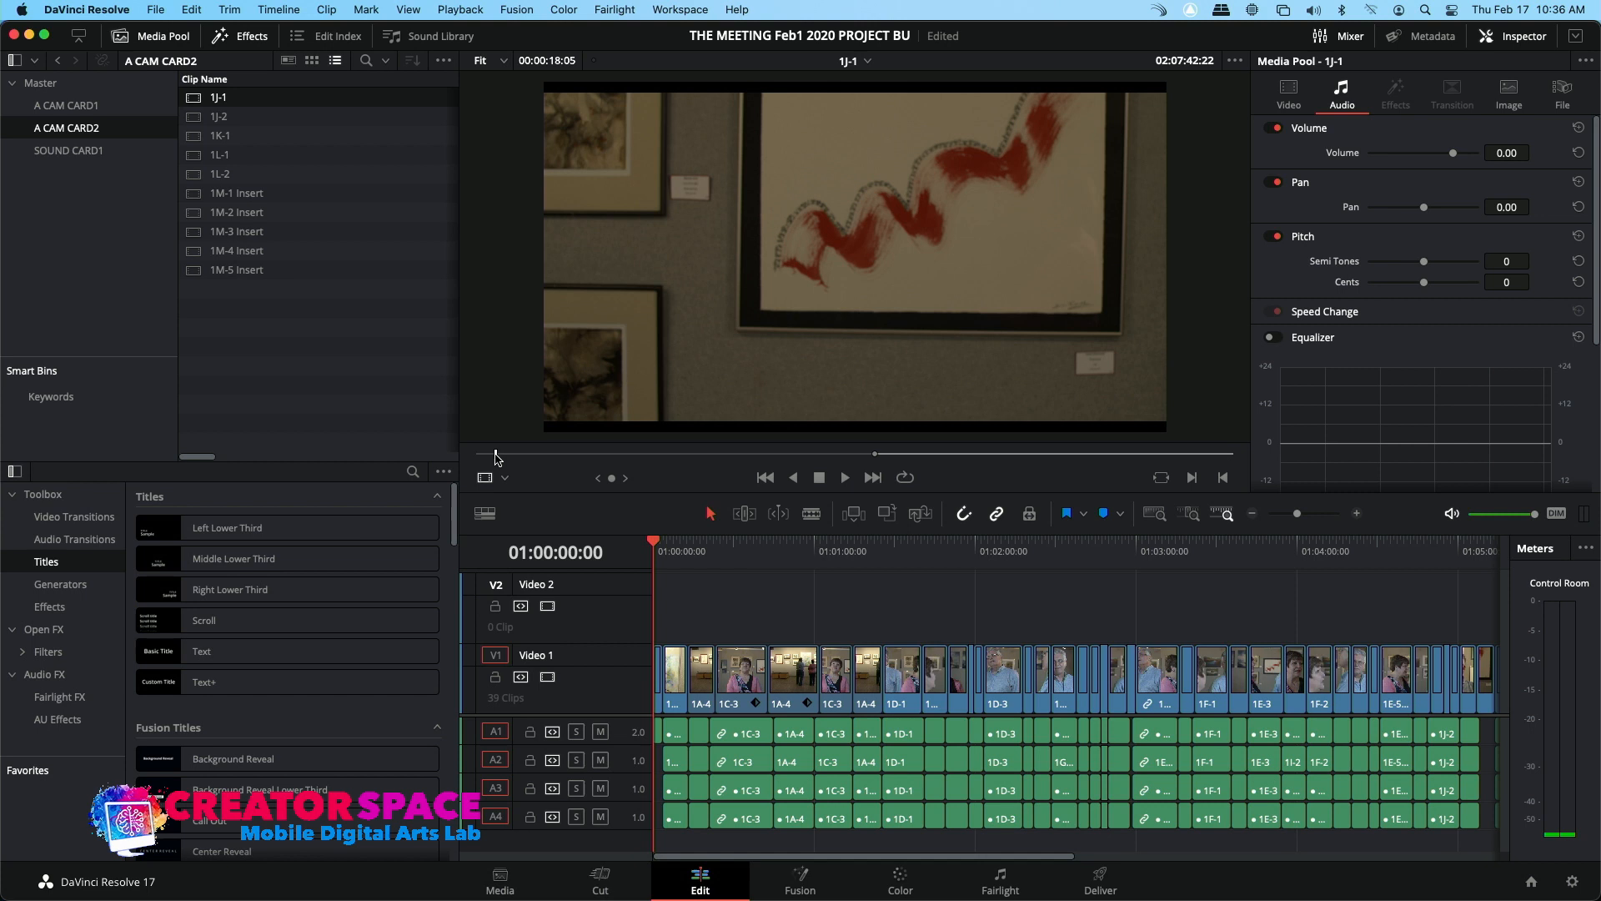
pyautogui.press('space')
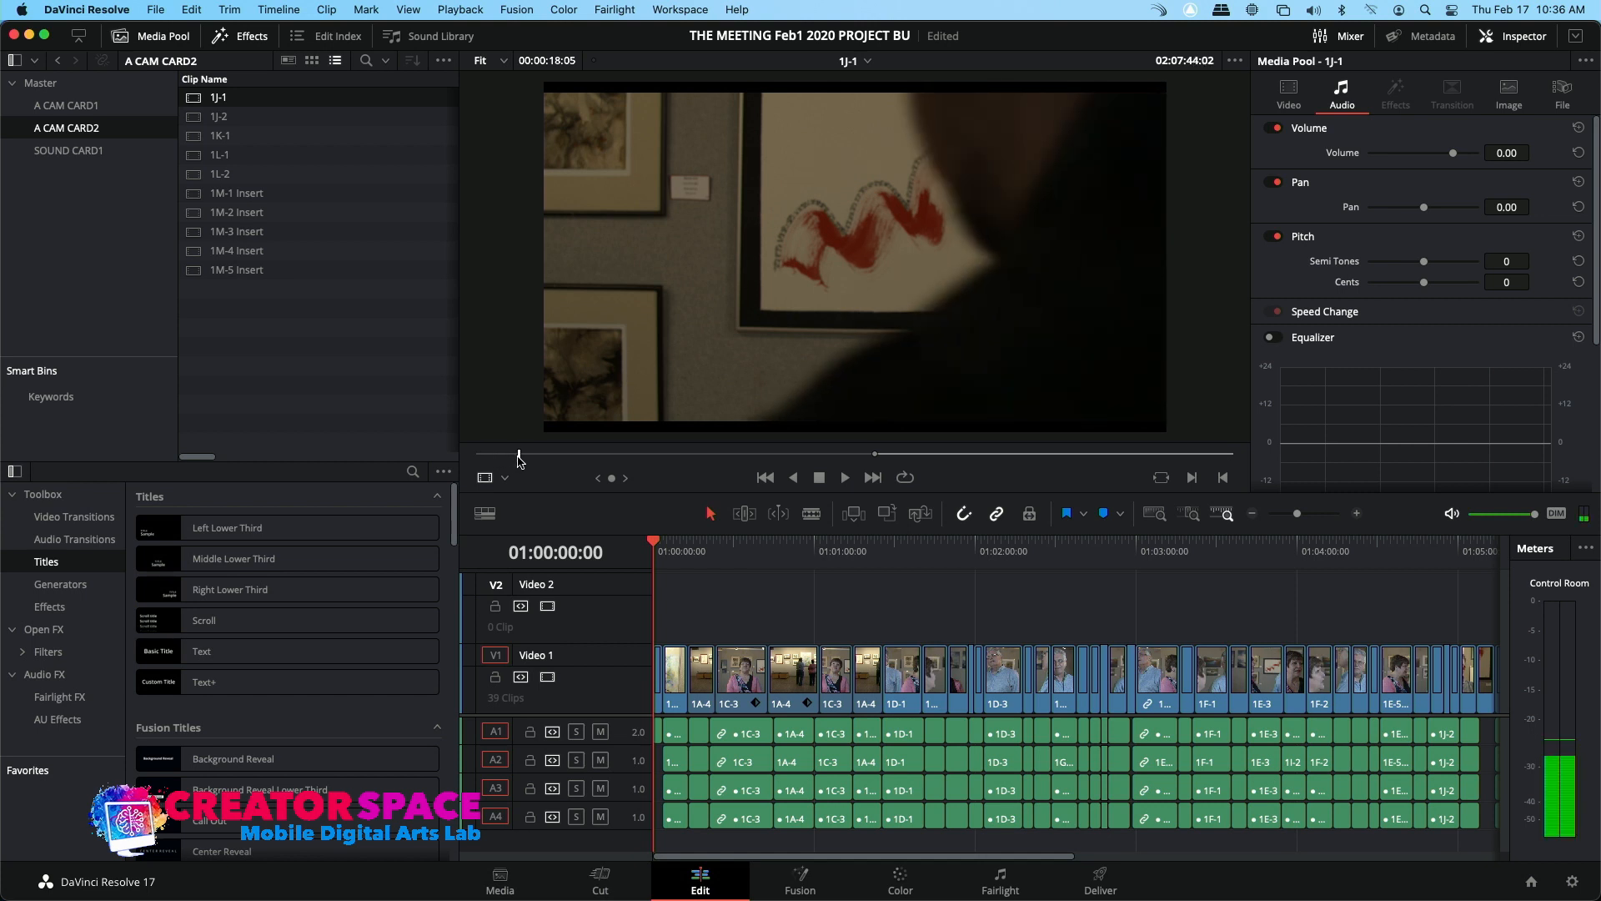
pyautogui.moveTo(527, 458); pyautogui.dragTo(640, 458)
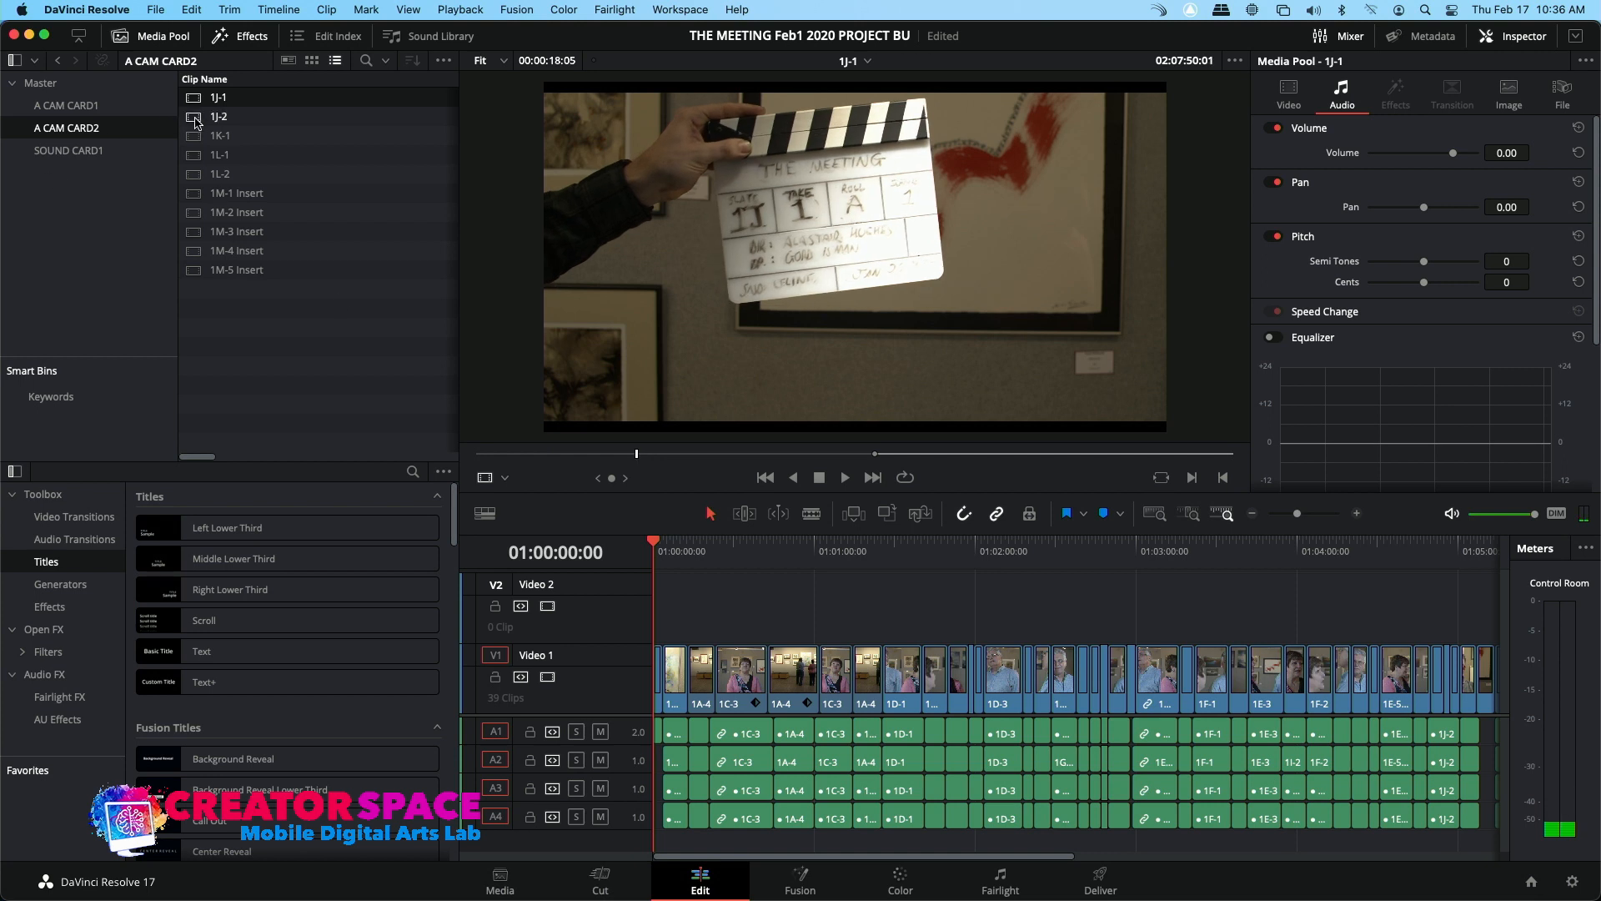
pyautogui.click(193, 117)
pyautogui.click(554, 454)
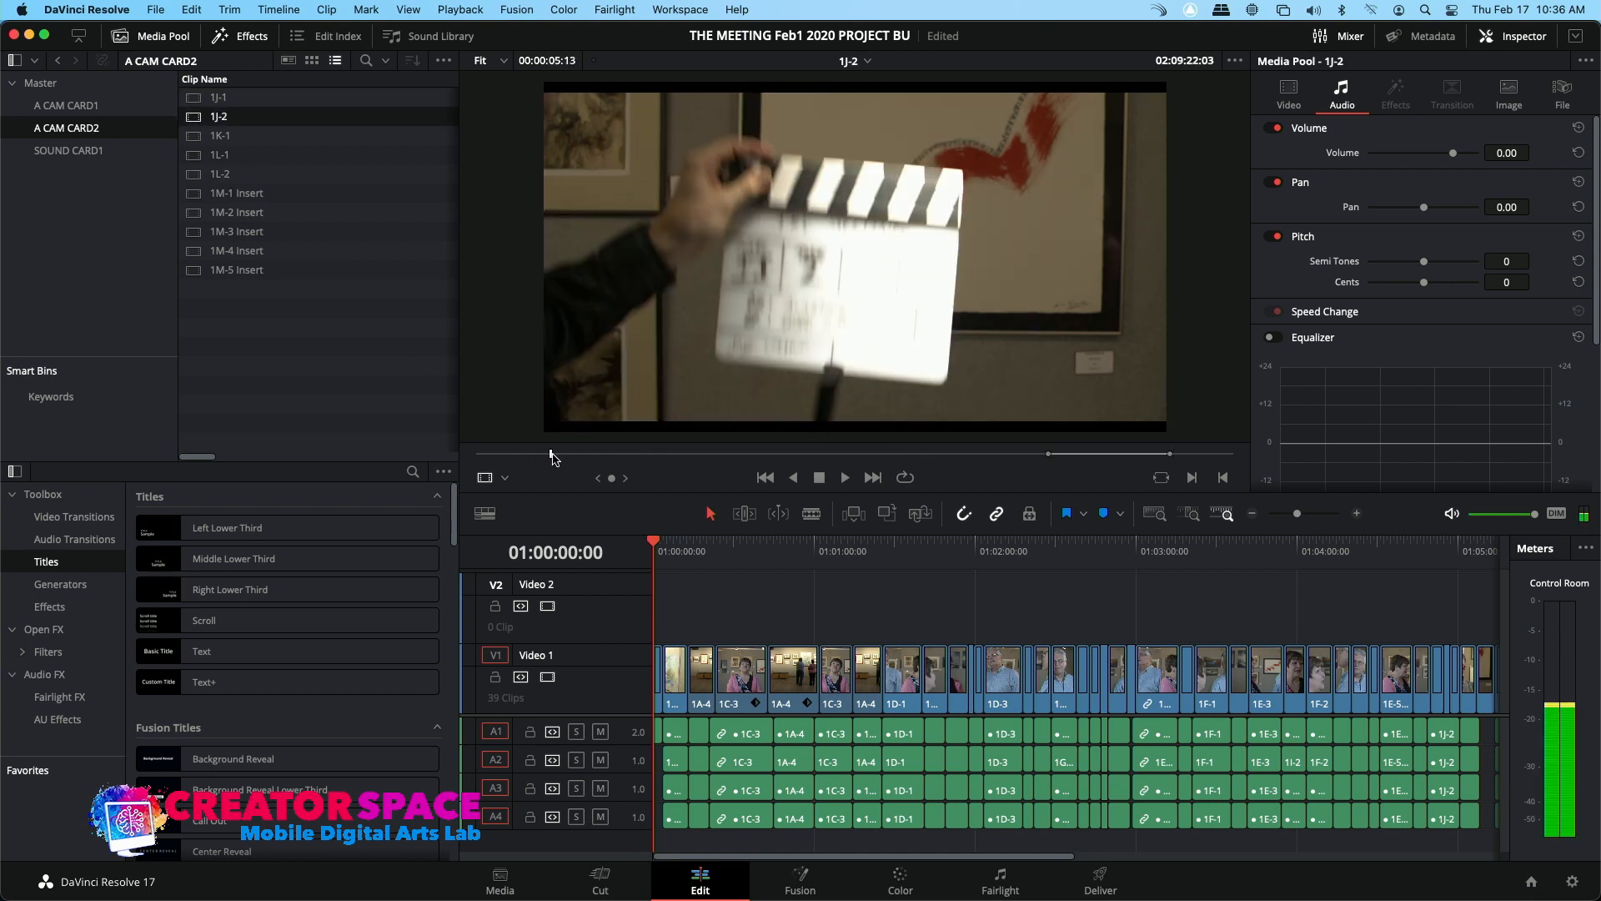
# Examine the clapperboards near the start of clips 1K-1, 1L-1 and 1L-2 in the source viewer
pyautogui.click(203, 136)
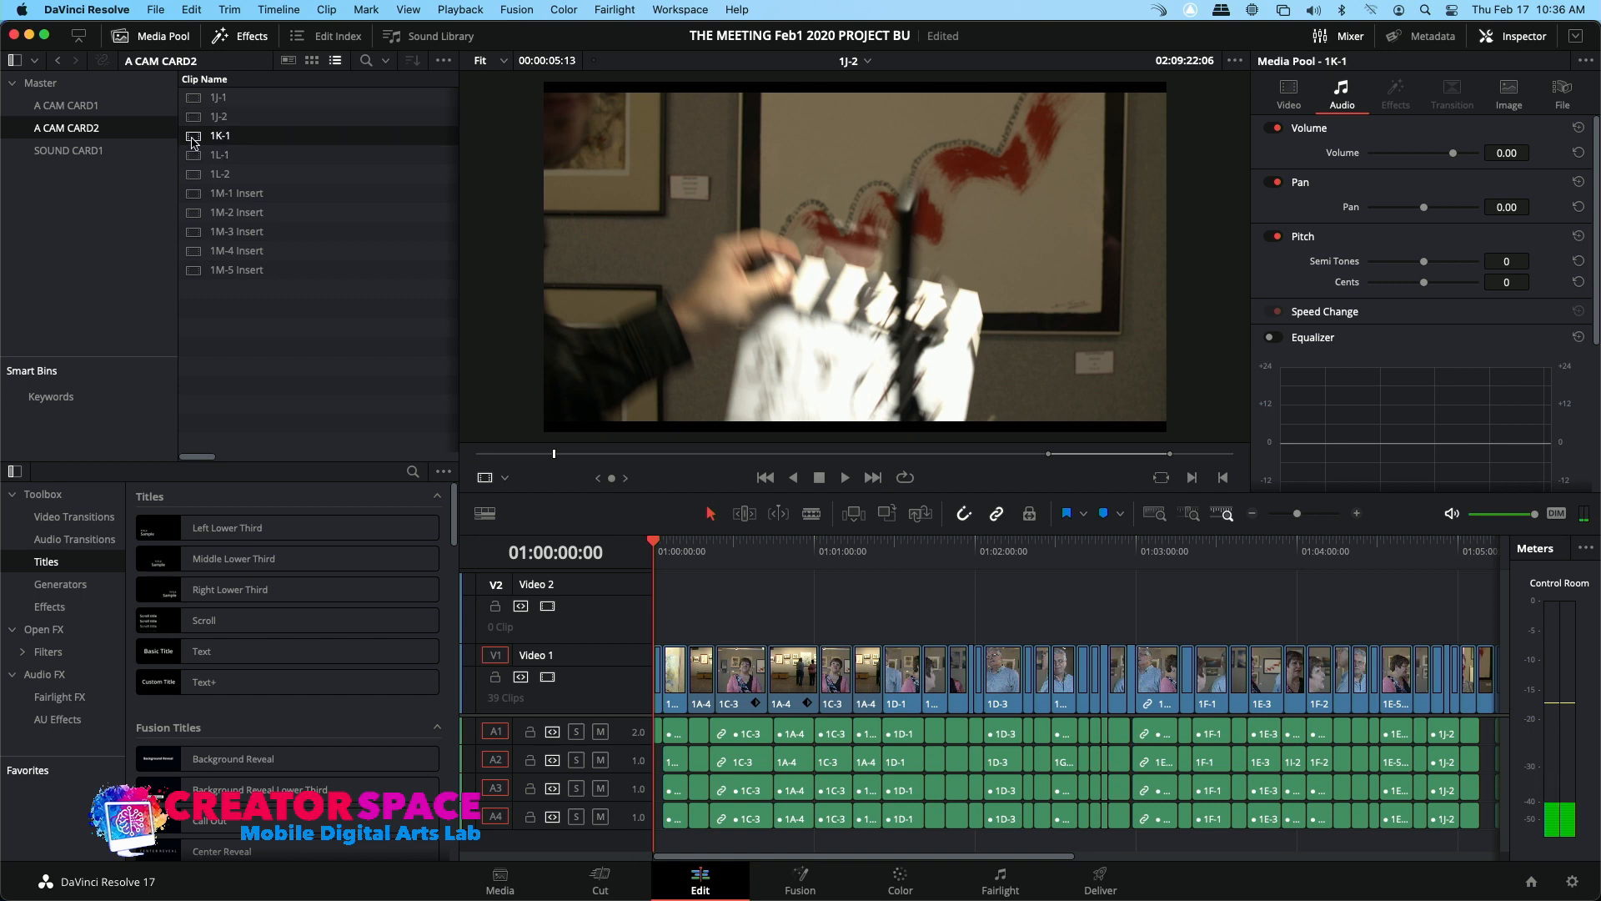
pyautogui.click(526, 455)
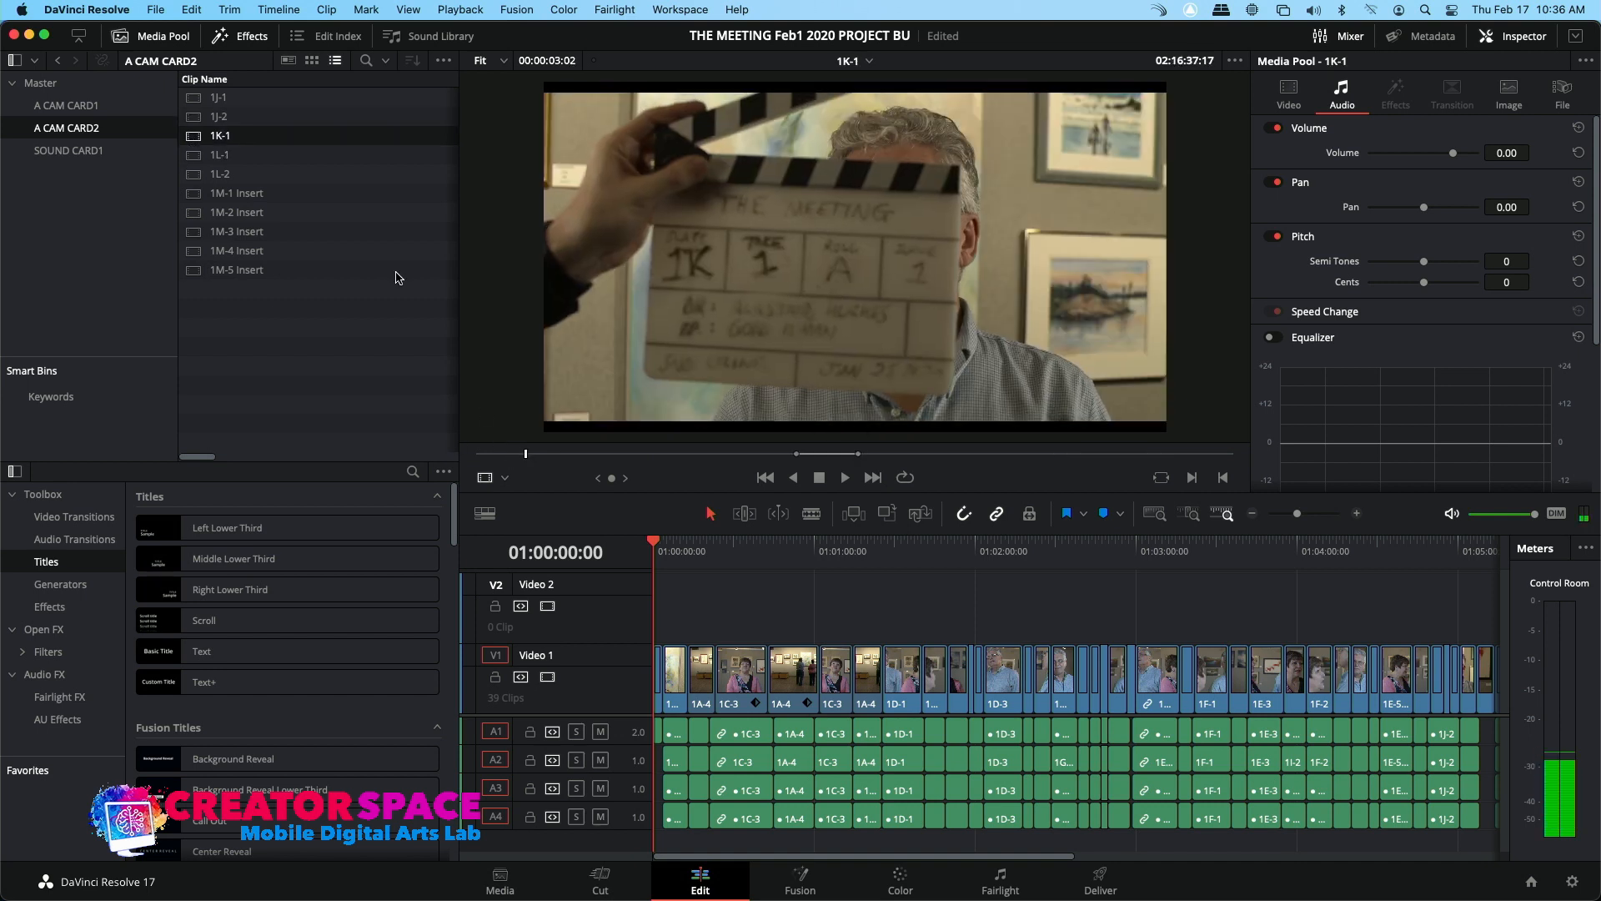
pyautogui.click(197, 159)
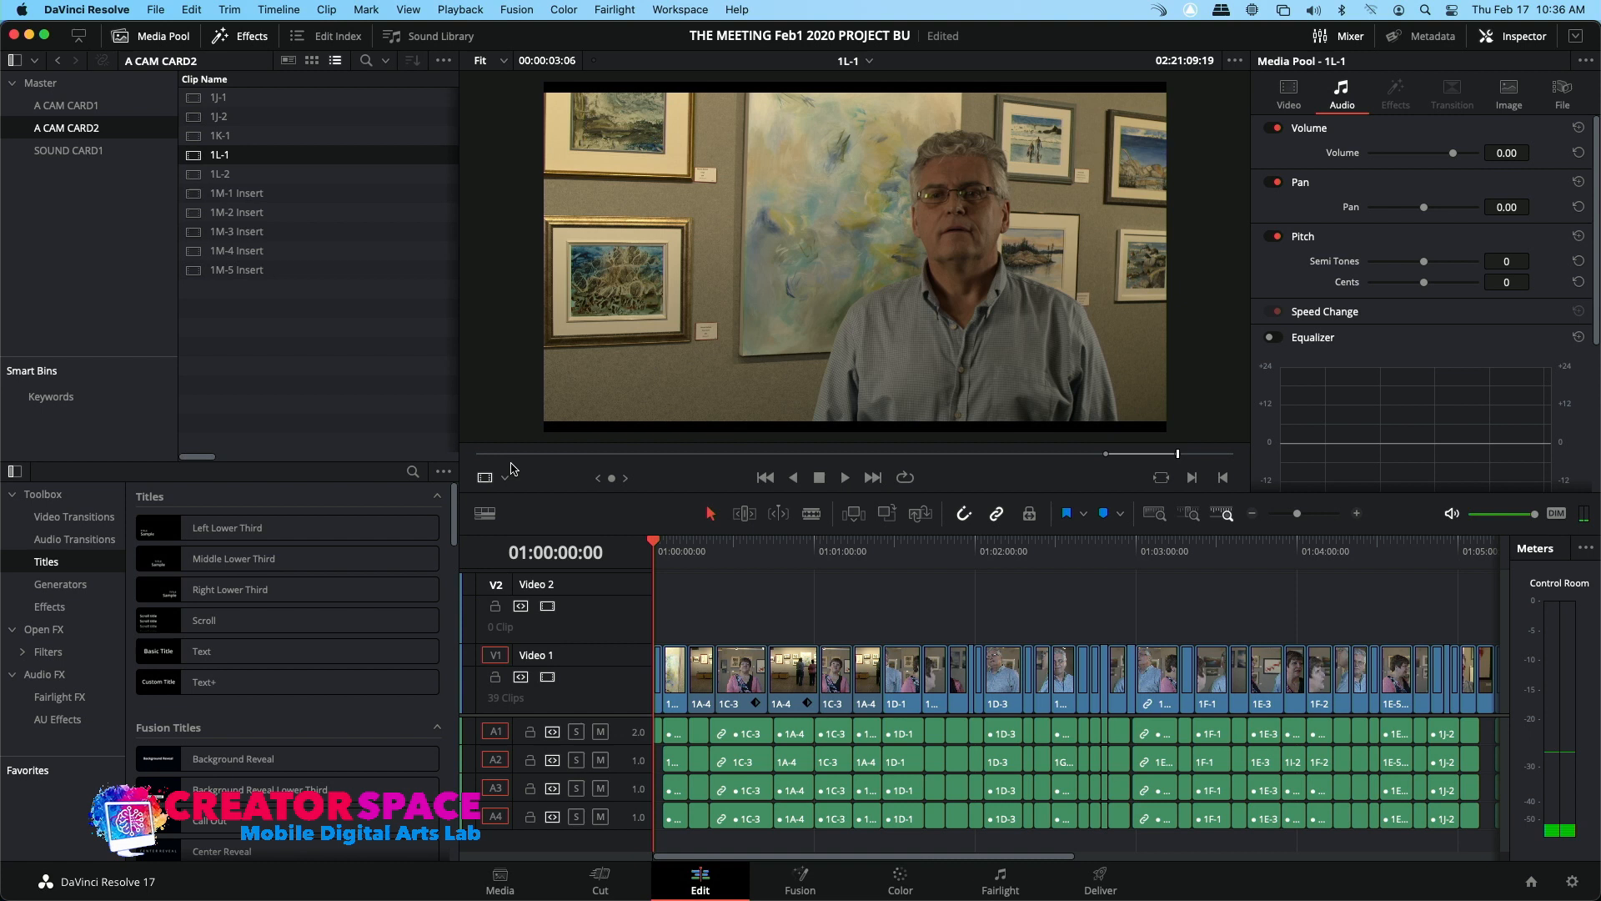
pyautogui.click(532, 454)
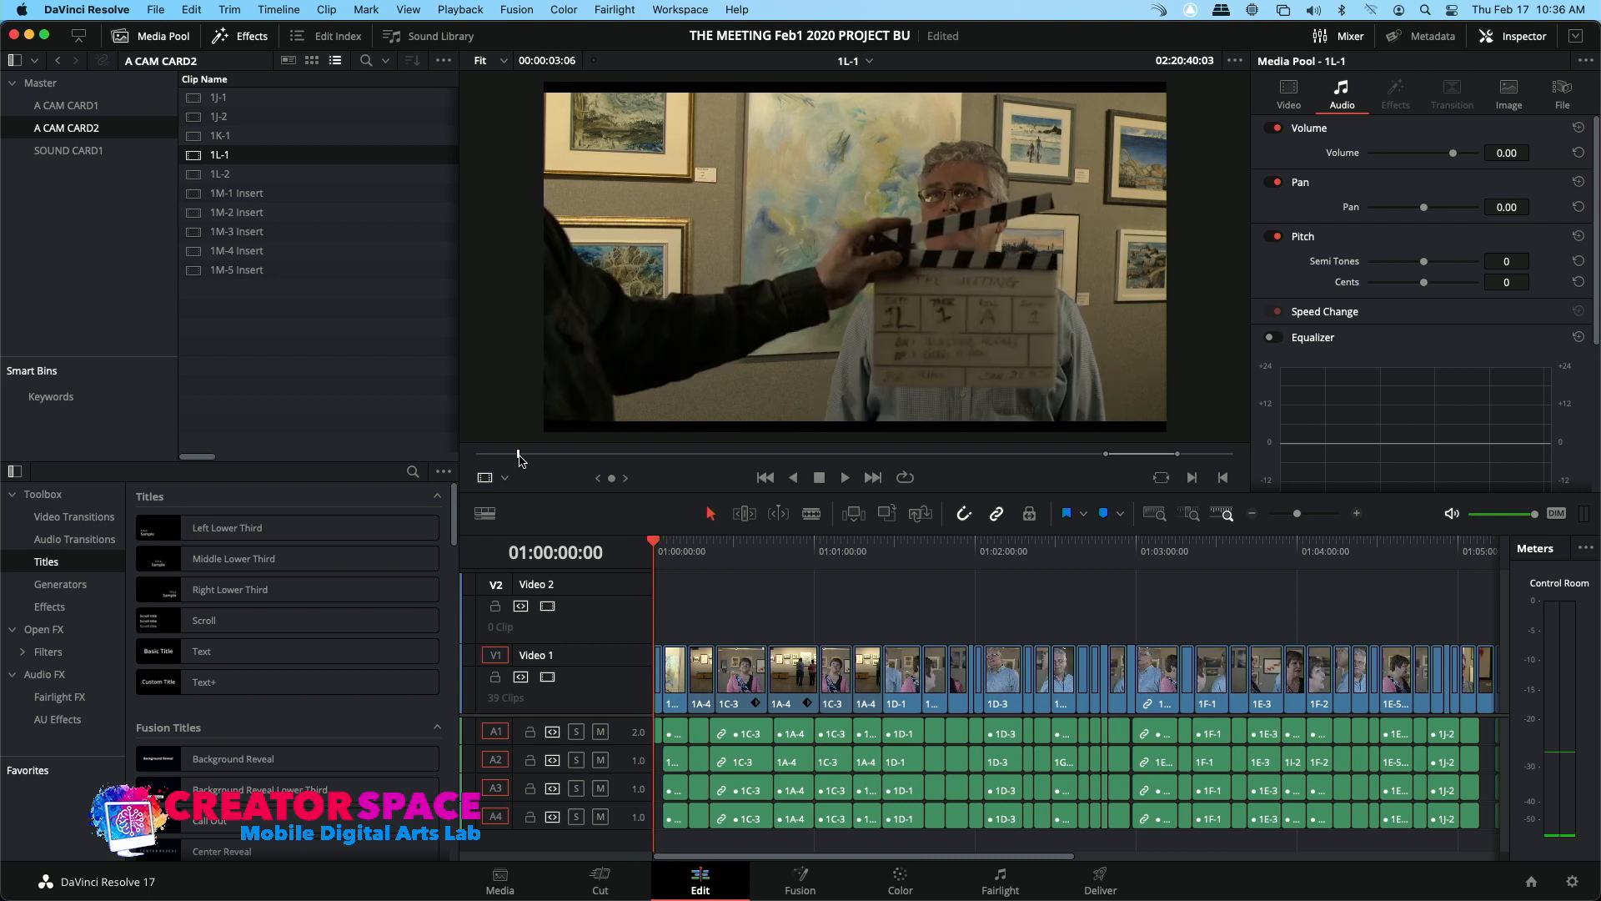
pyautogui.click(198, 177)
pyautogui.click(534, 454)
pyautogui.press('space')
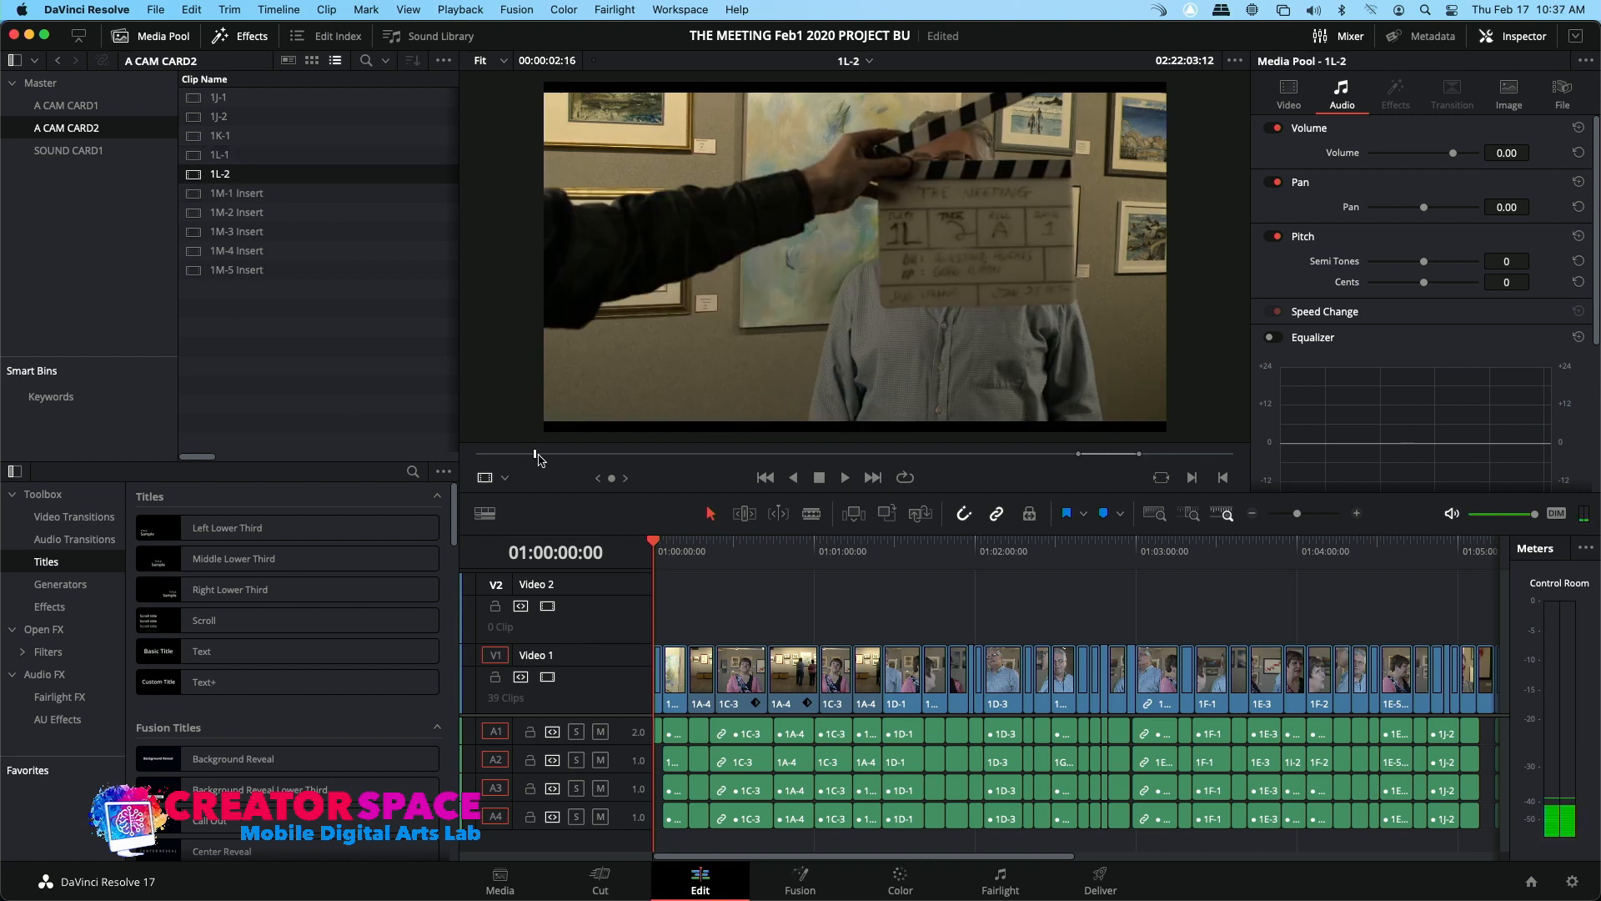
pyautogui.press('space')
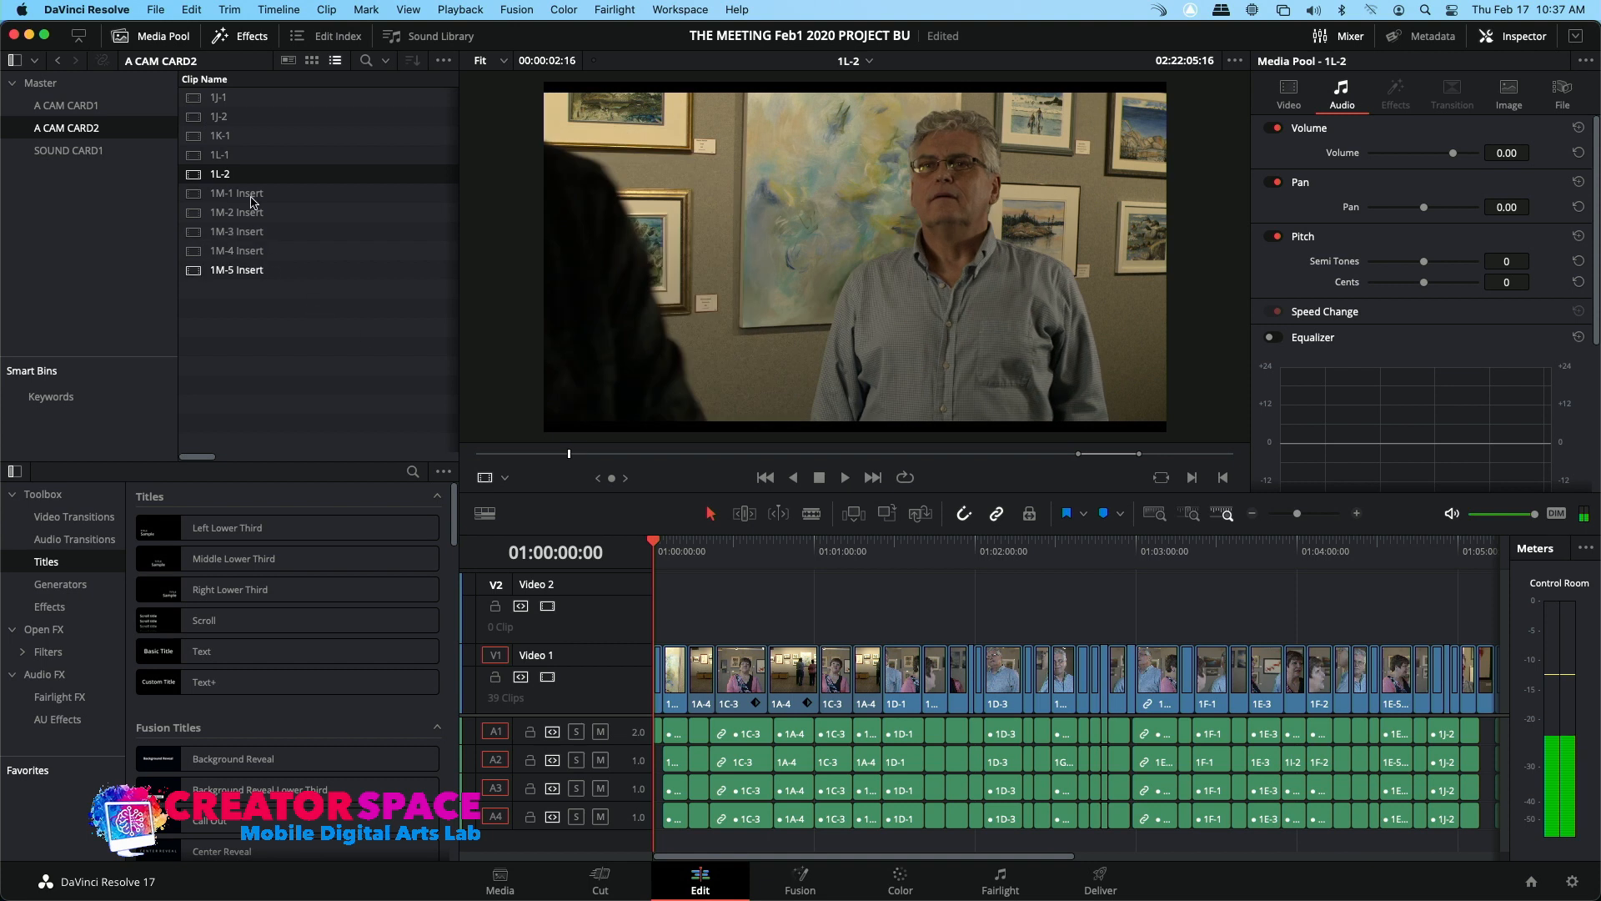
# Preview the 1M-1 Insert and 1M-4 Insert clips, and open take 1A-4 from the A CAM CARD1 bin
pyautogui.click(193, 194)
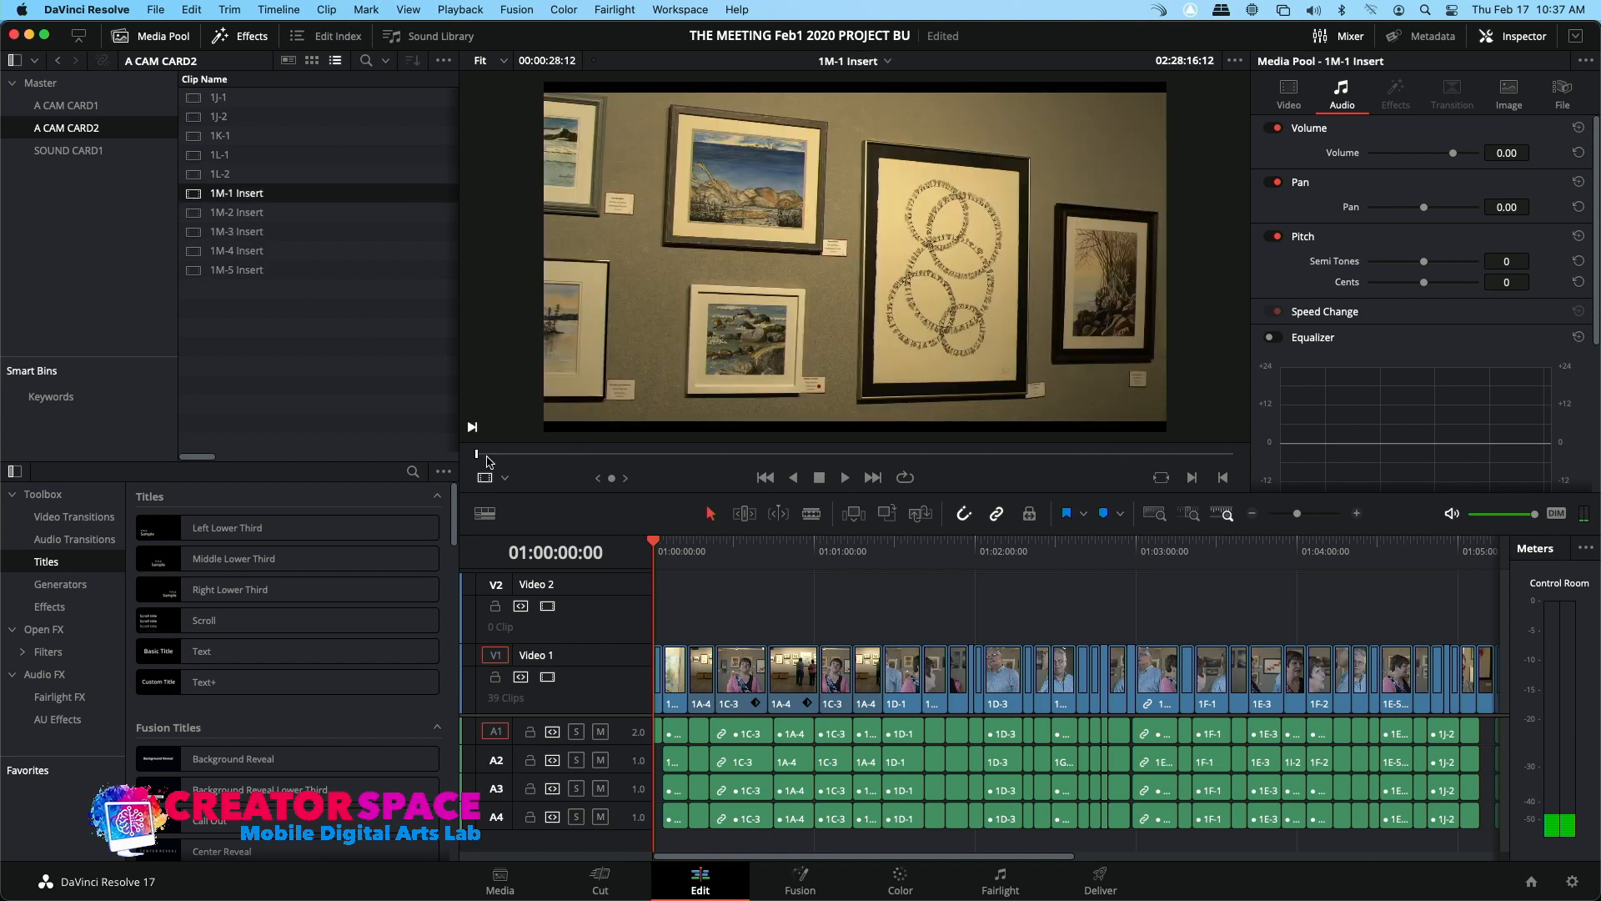
pyautogui.moveTo(508, 457); pyautogui.dragTo(800, 461)
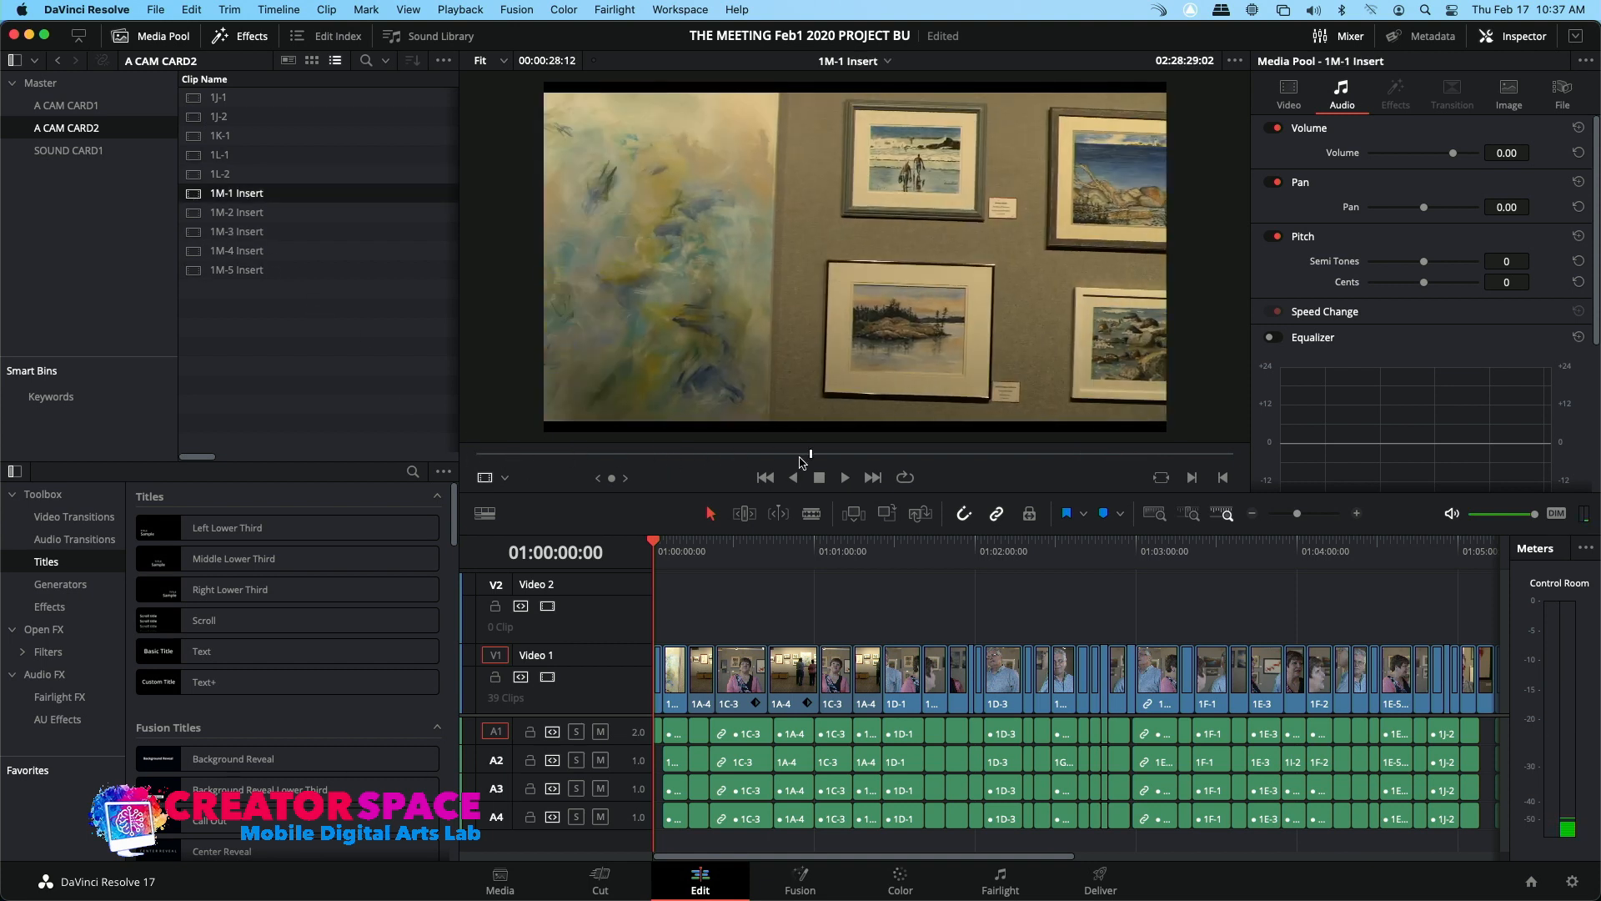
pyautogui.moveTo(1022, 467); pyautogui.dragTo(328, 393)
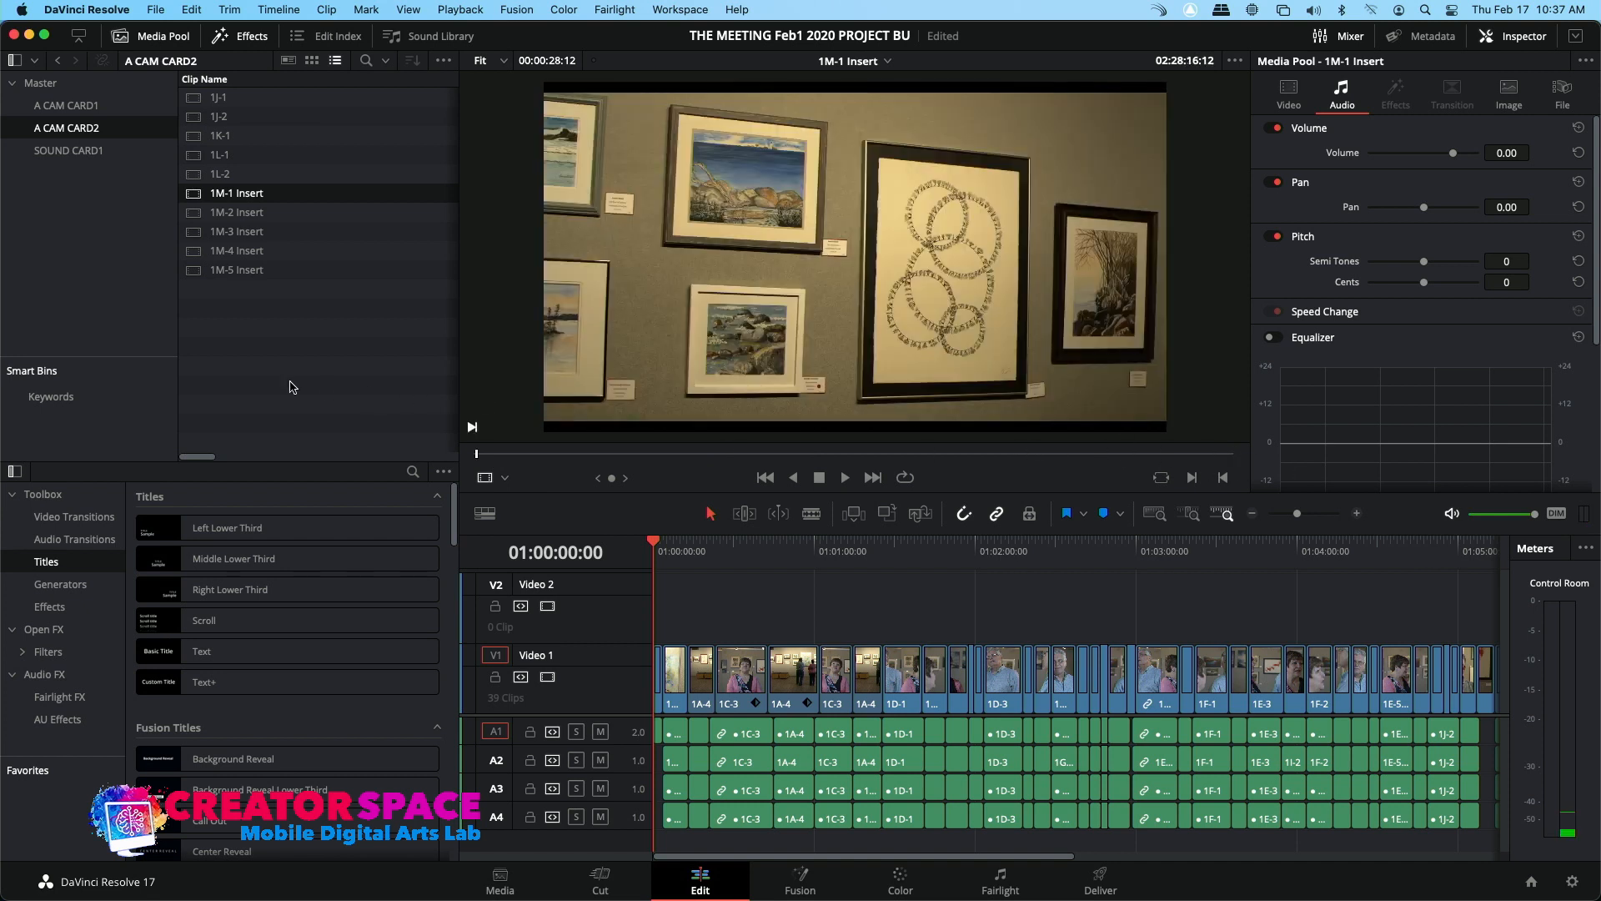
pyautogui.click(200, 253)
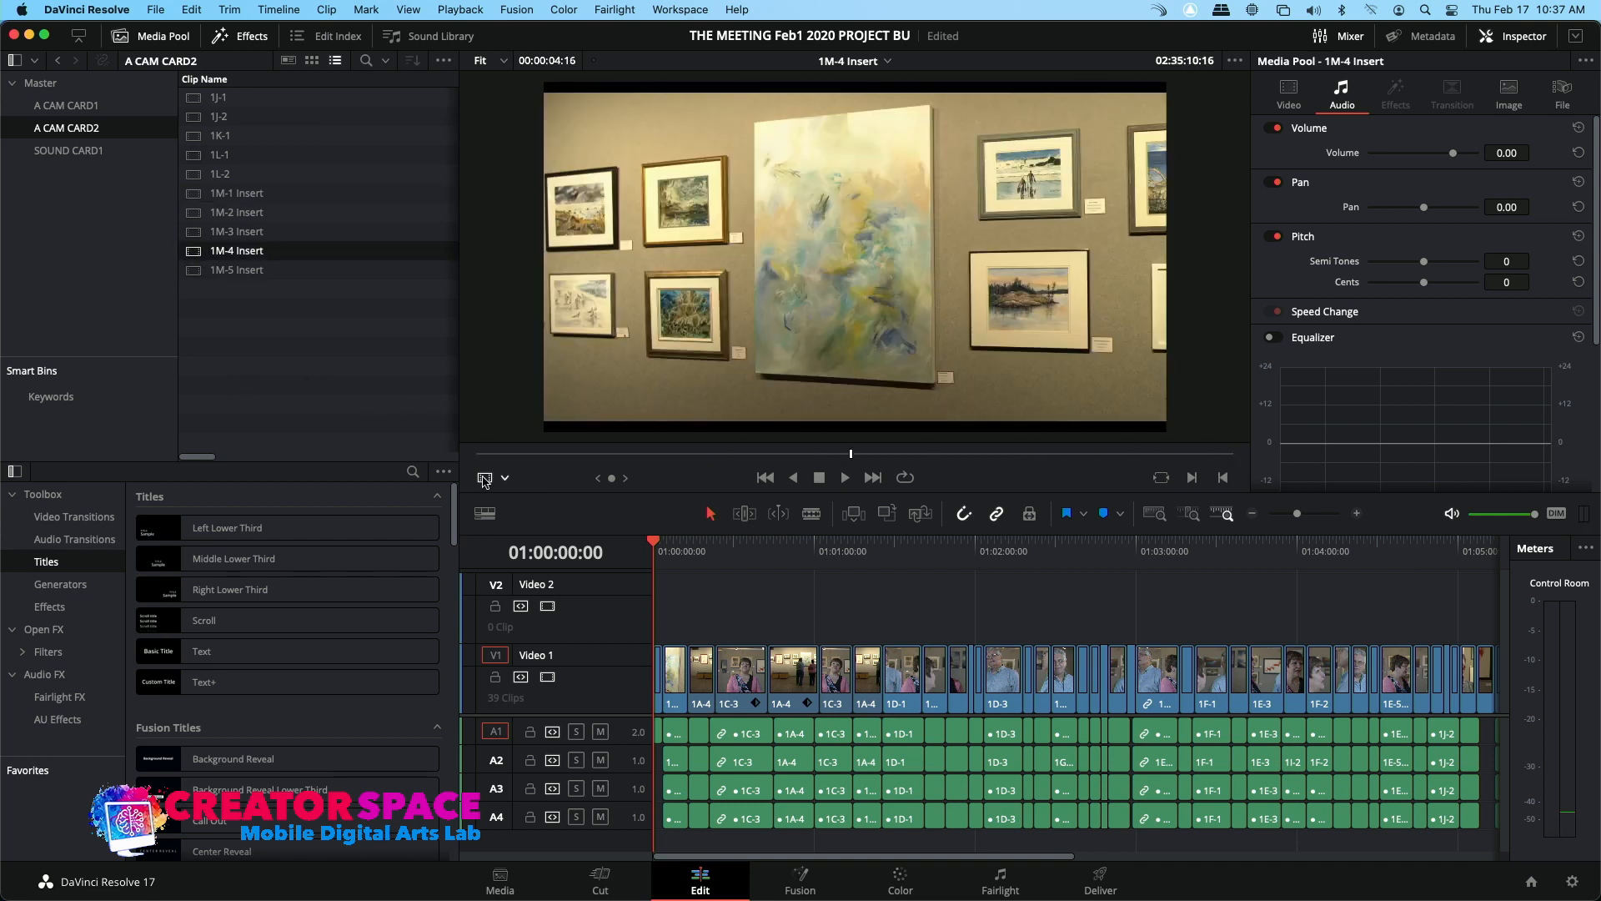
pyautogui.moveTo(728, 461); pyautogui.dragTo(744, 469)
pyautogui.press('Home')
pyautogui.click(60, 106)
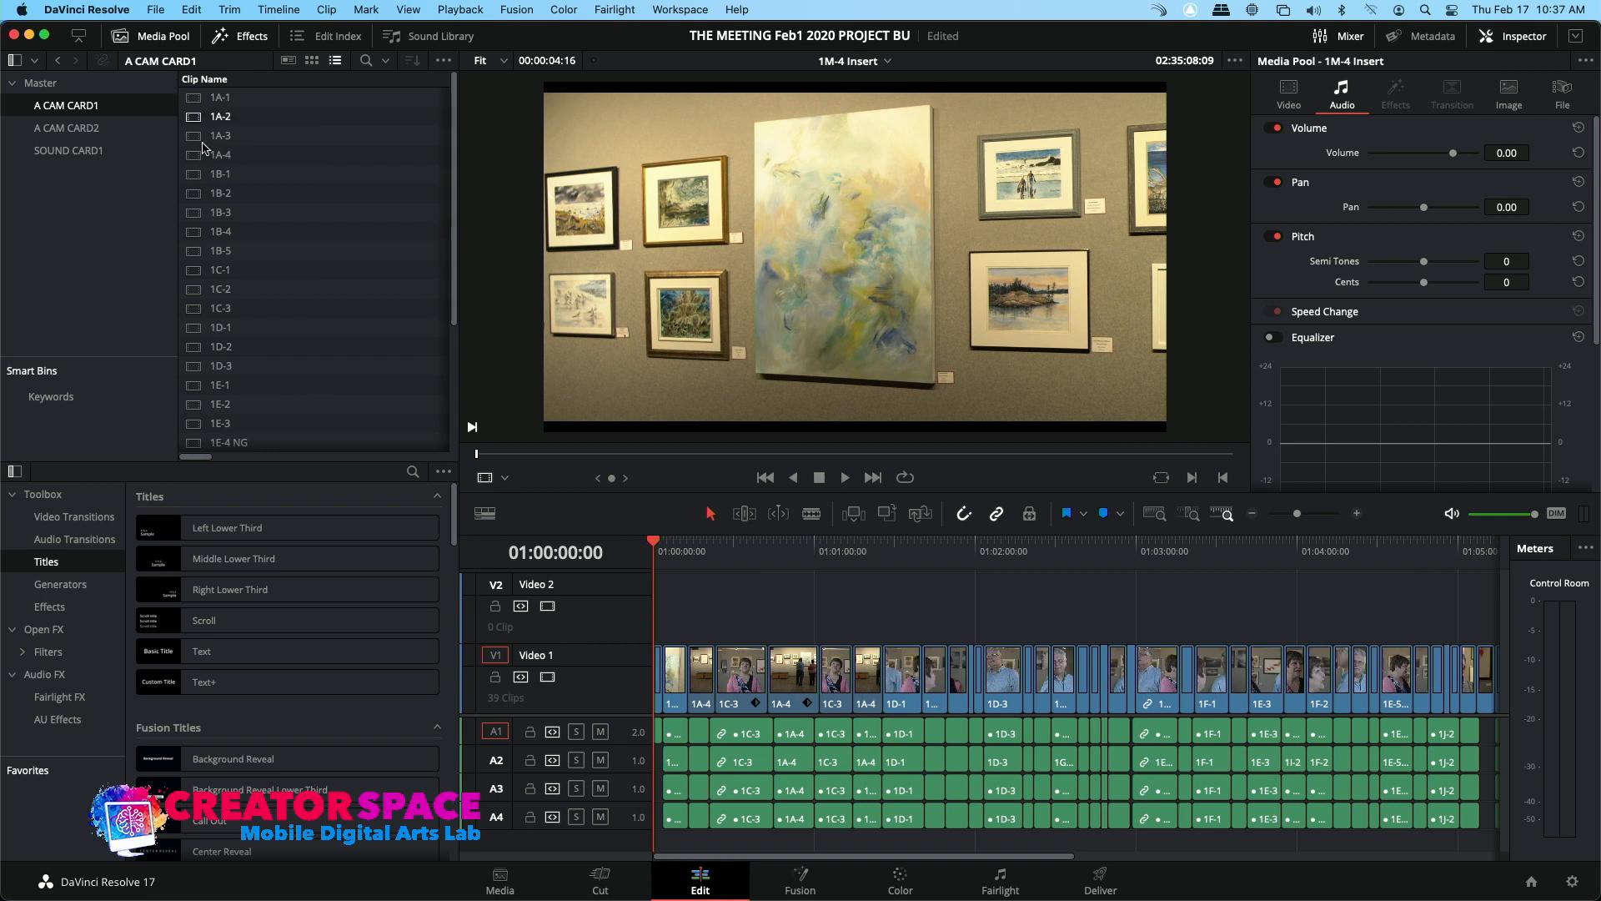
pyautogui.doubleClick(200, 154)
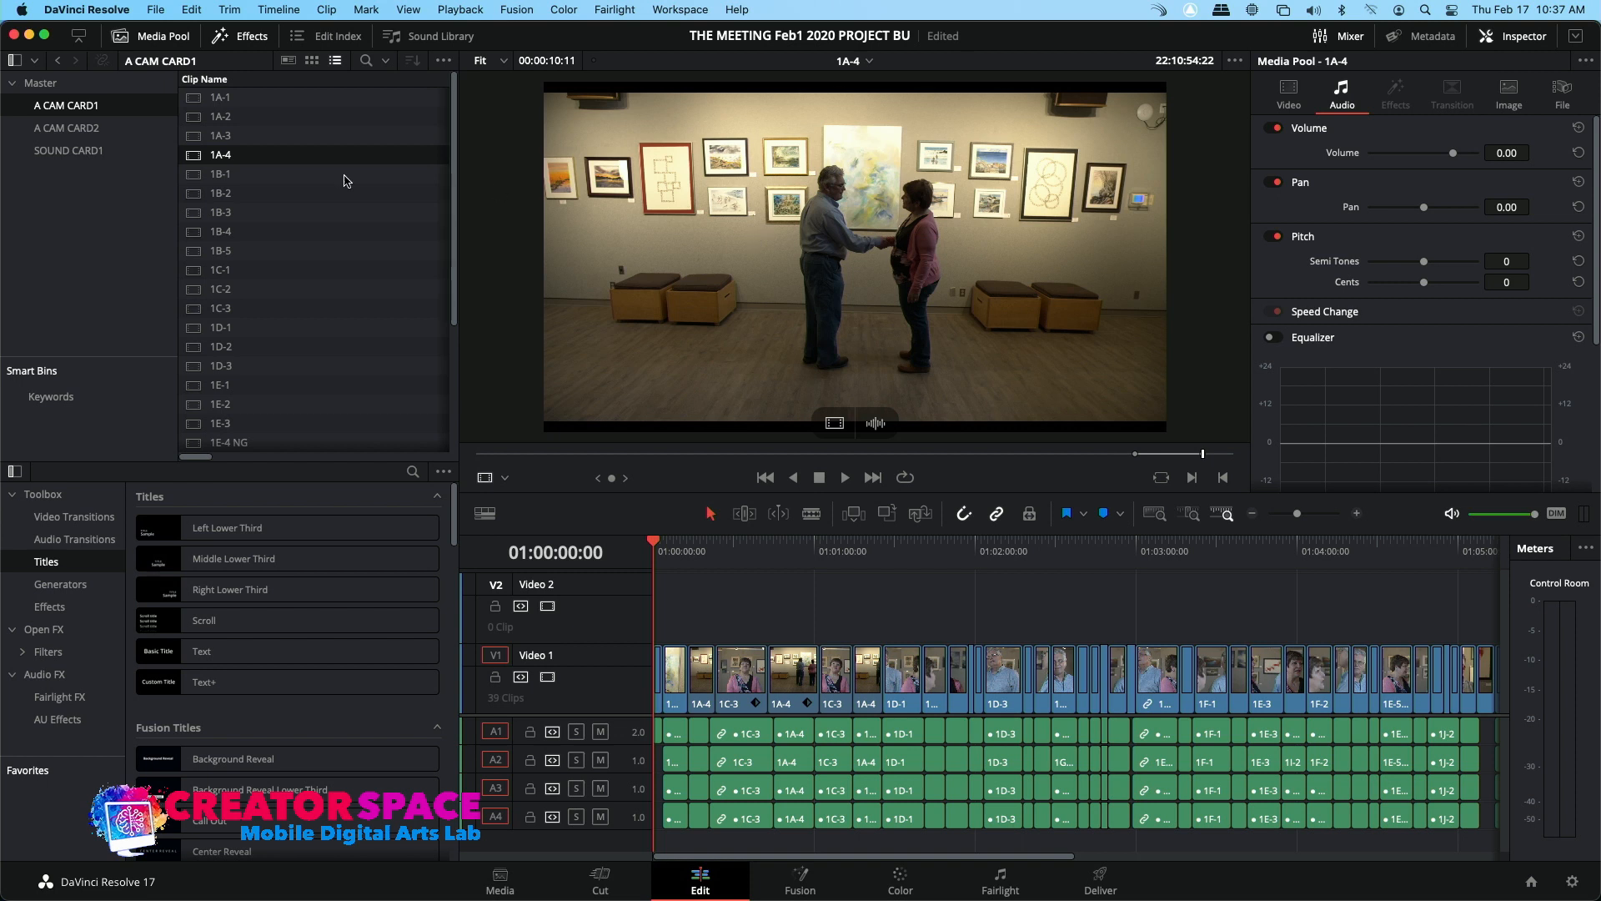
# Create an empty timeline named THE MEETING ASSEMBLY CUT 1 in the Master bin, keeping the project settings
pyautogui.click(51, 87)
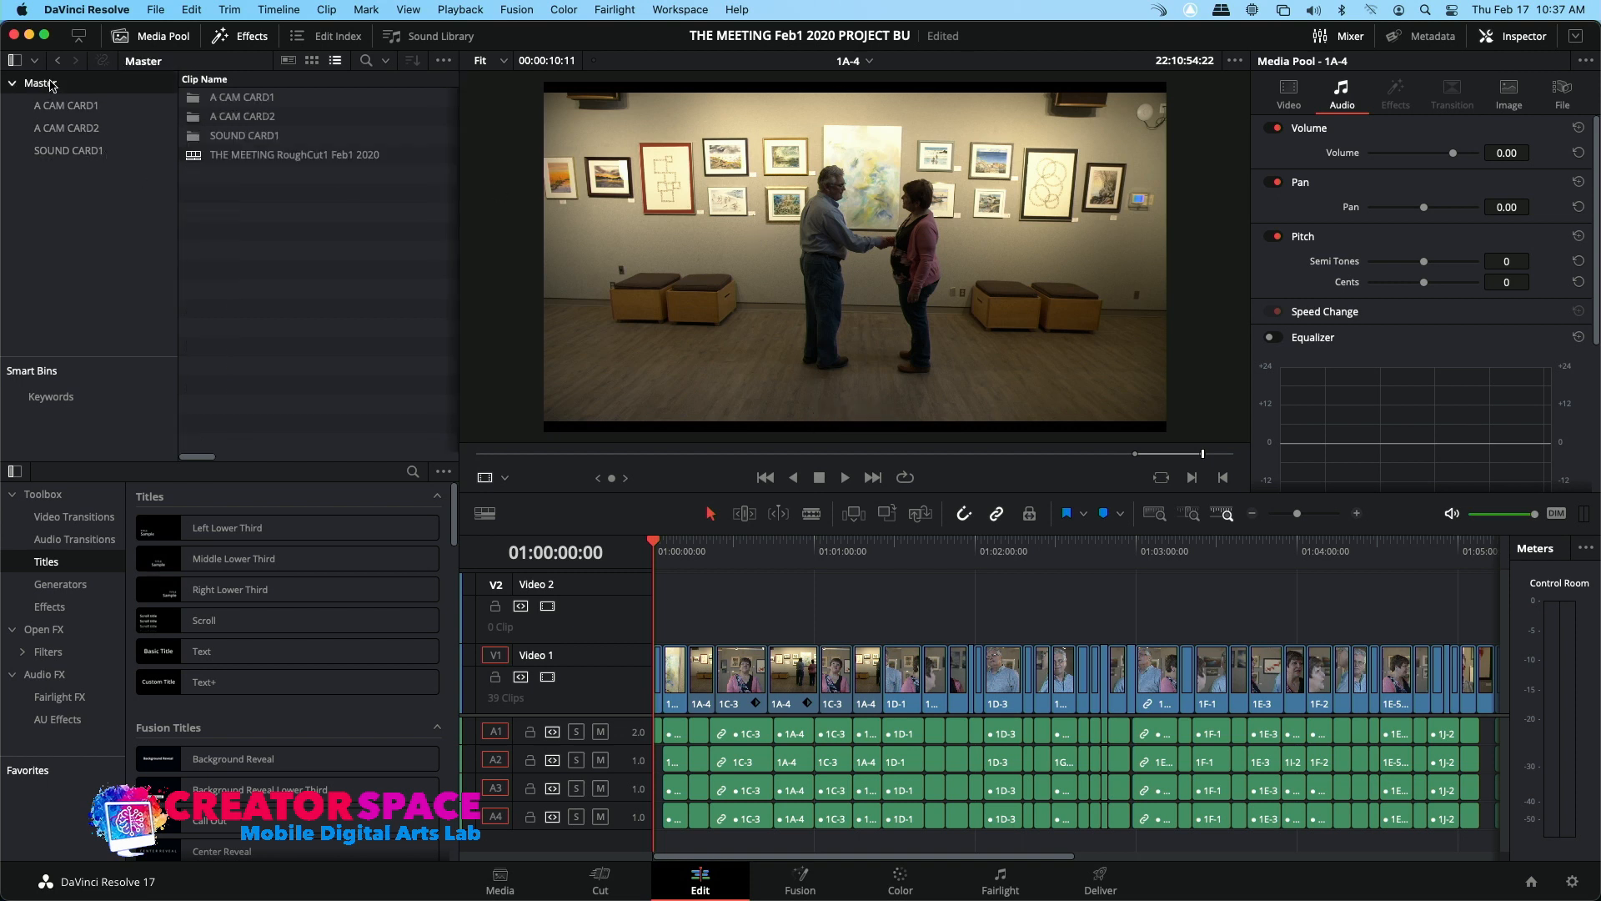
pyautogui.click(219, 214)
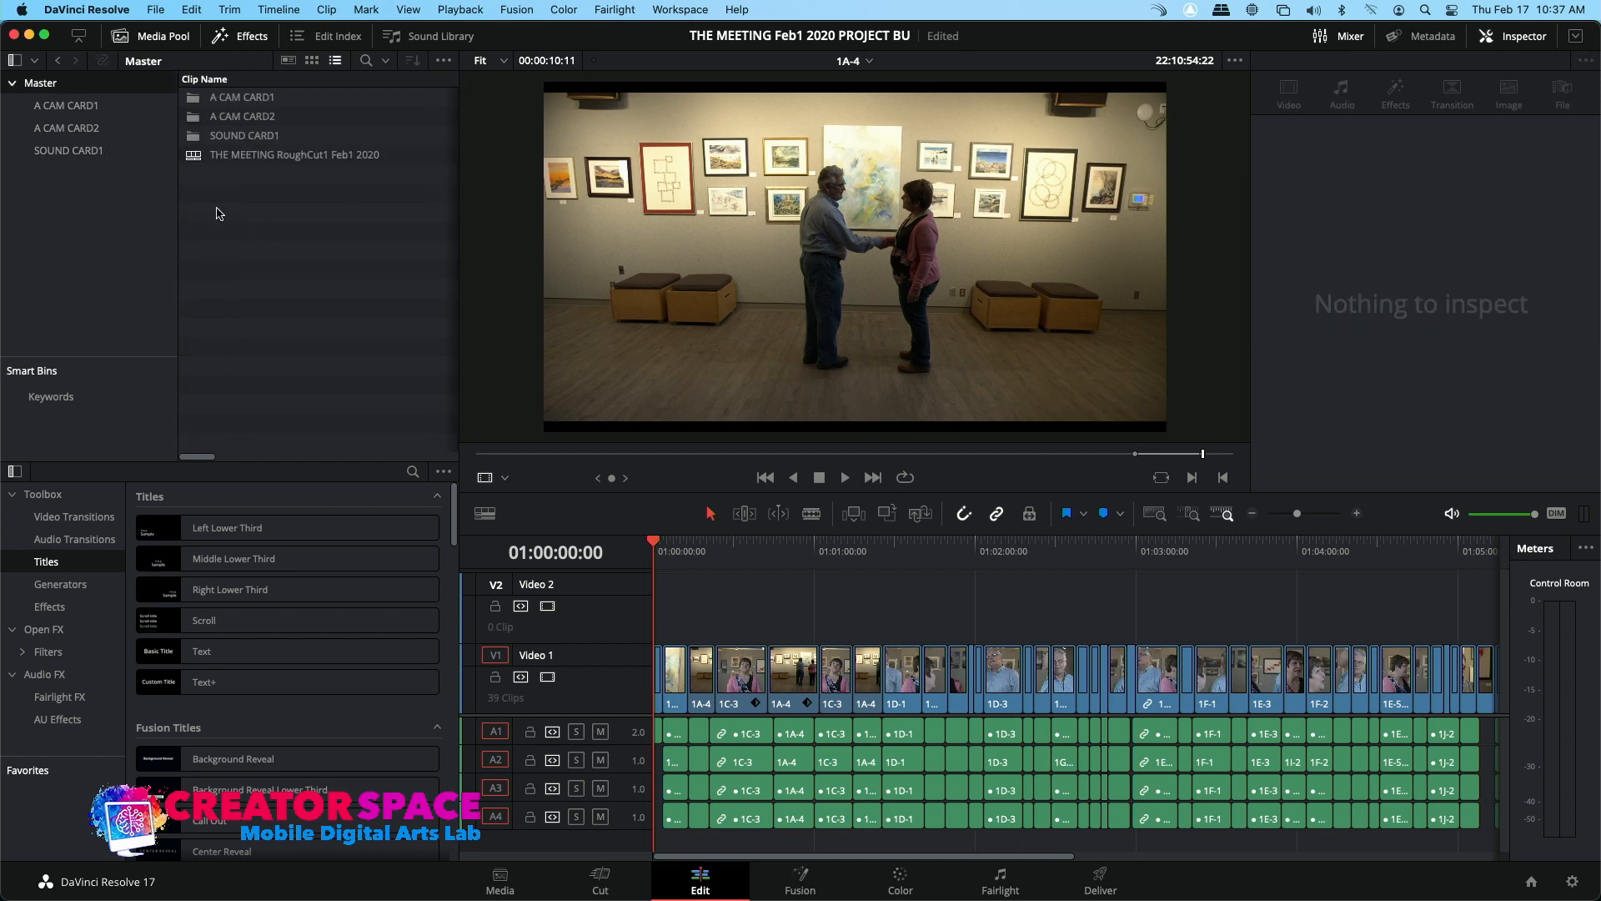
pyautogui.rightClick(234, 238)
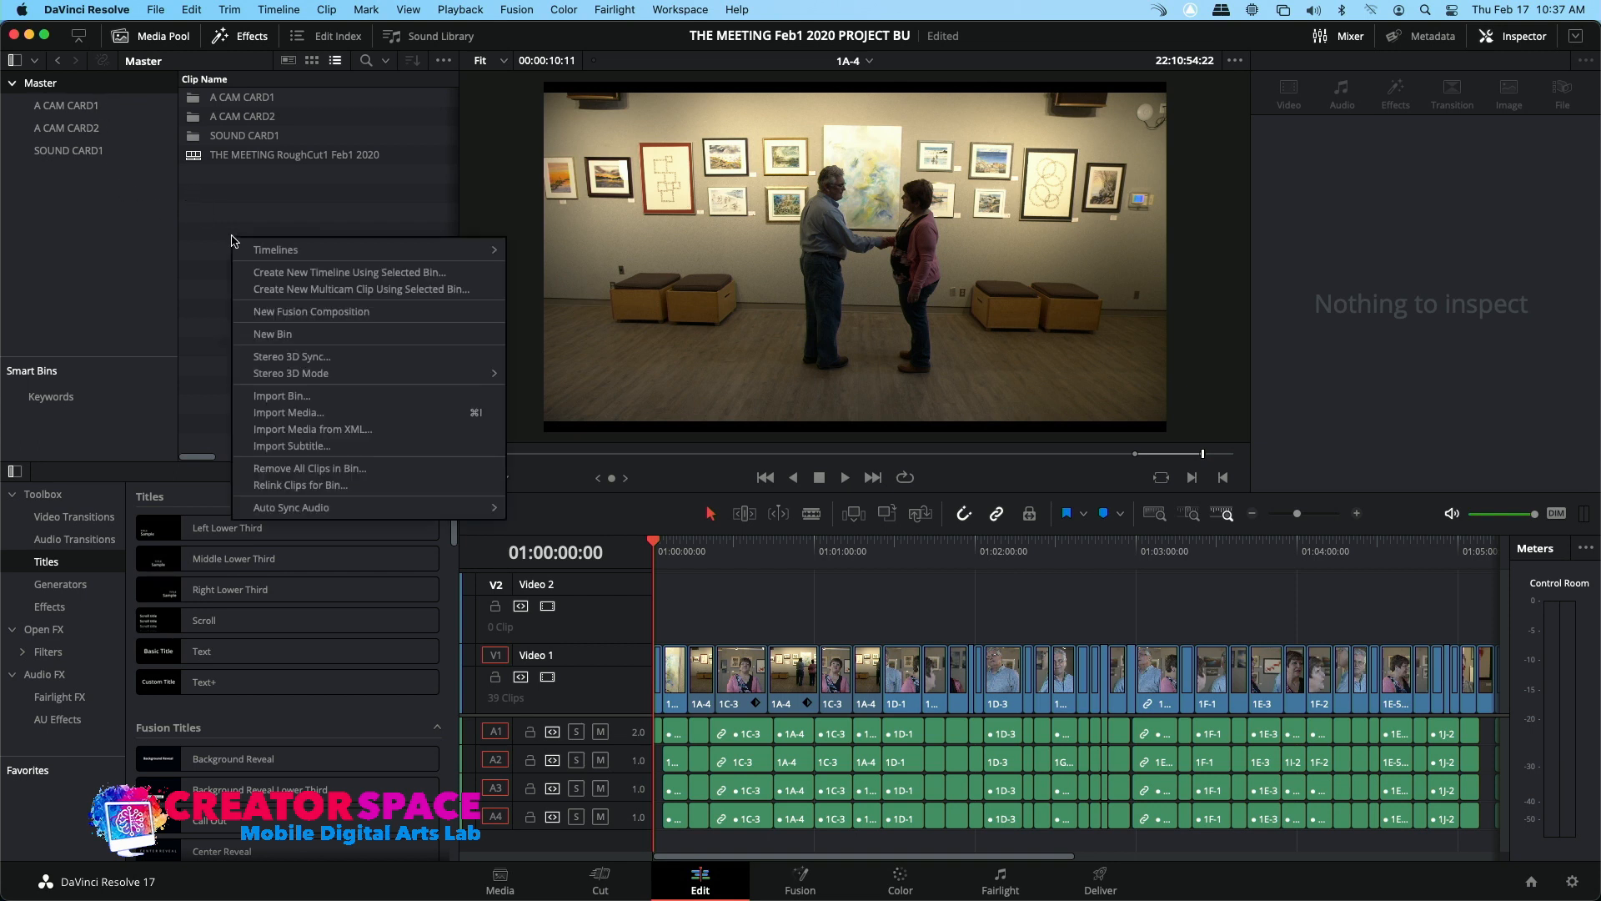
pyautogui.moveTo(308, 261)
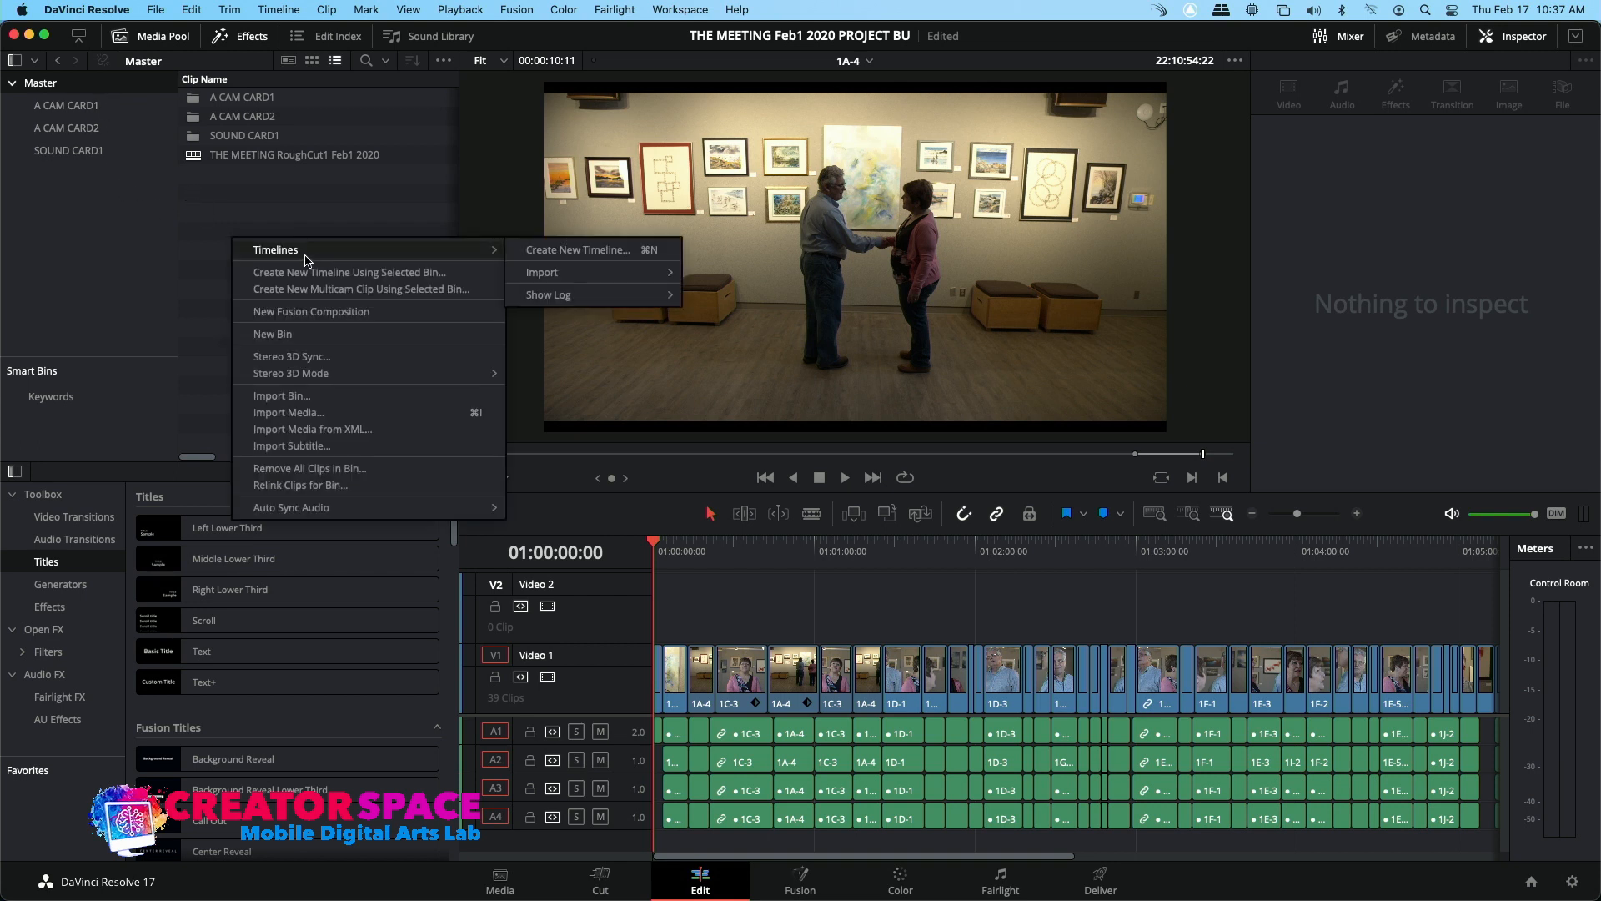
pyautogui.click(588, 250)
pyautogui.press('BackSpace')
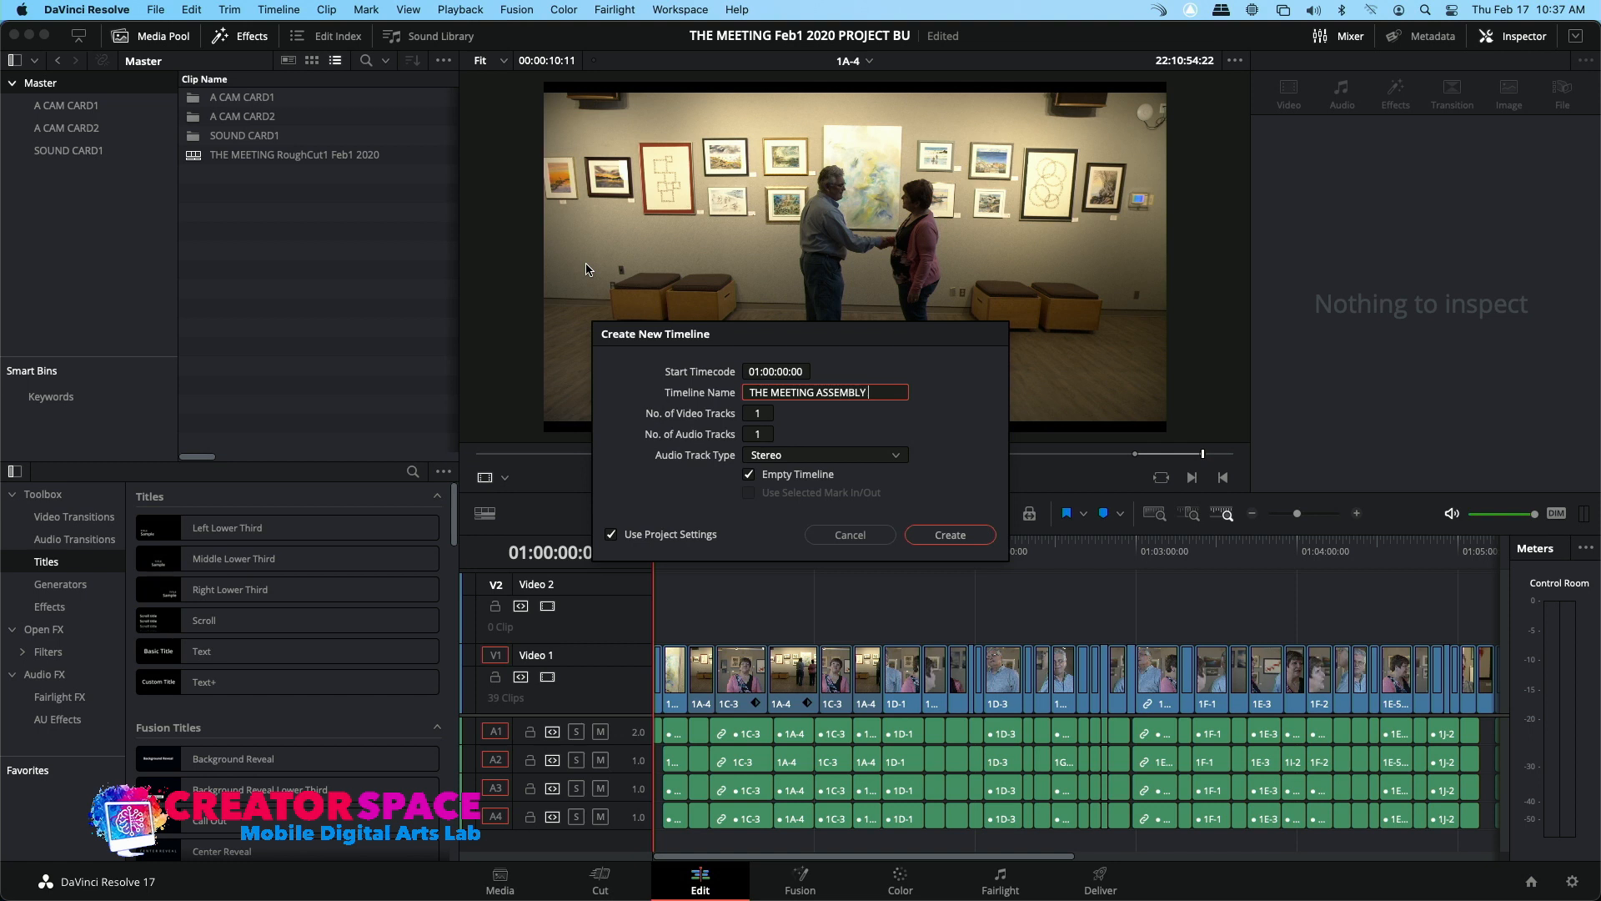
pyautogui.write('THE MEETING ASSEMBLY CUT 1')
pyautogui.press('Return')
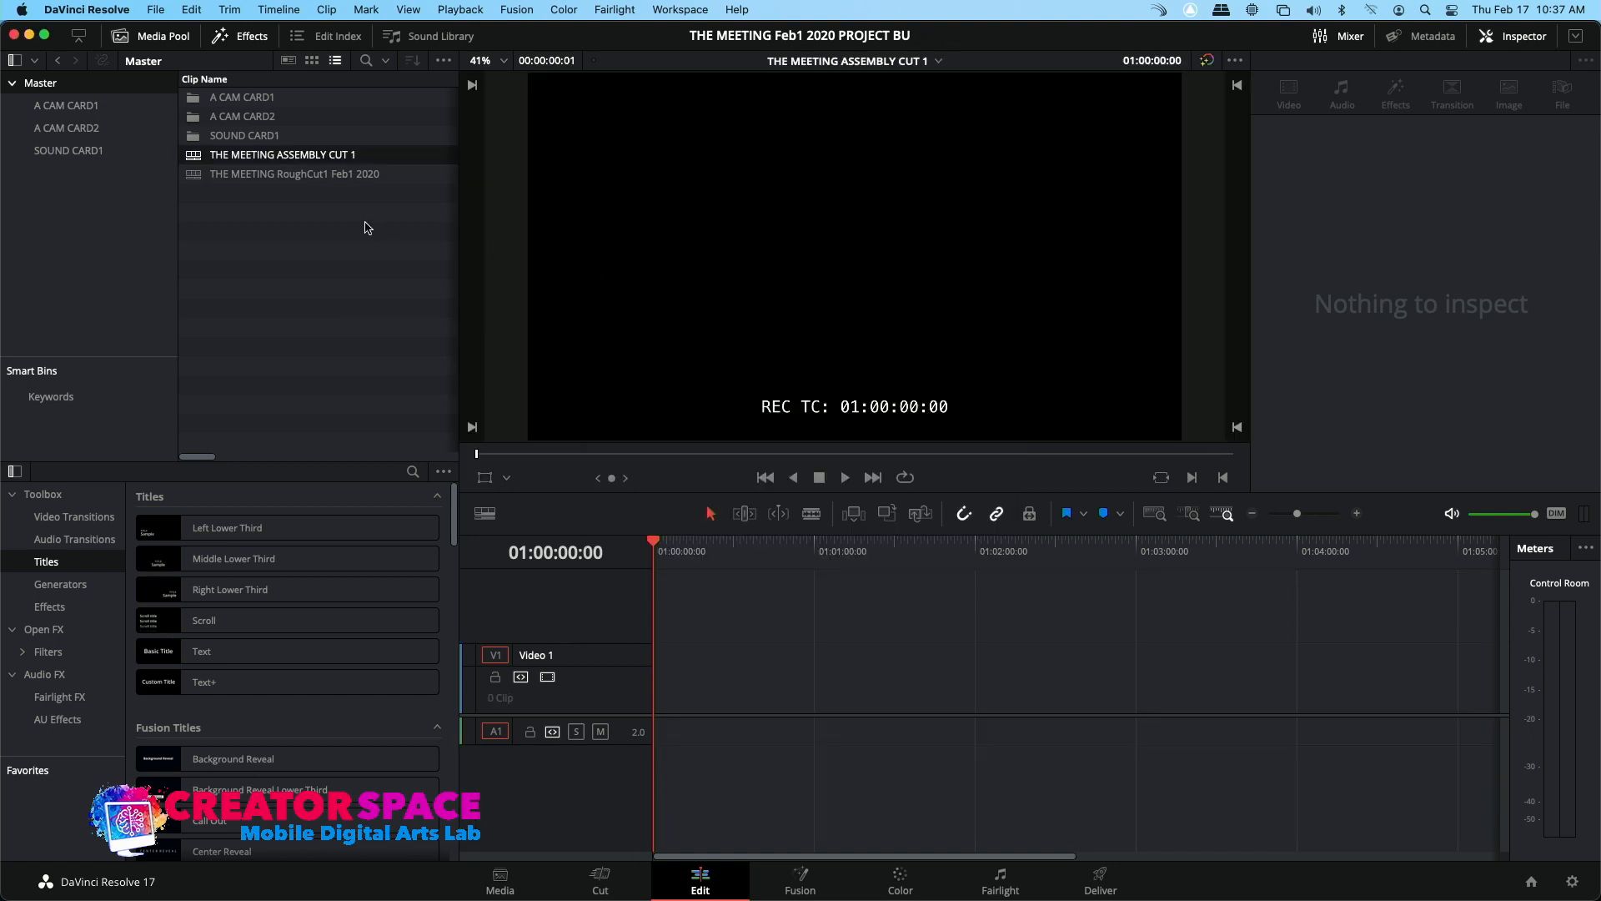
# Turn off the project's Record Timecode data burn-in
pyautogui.click(510, 9)
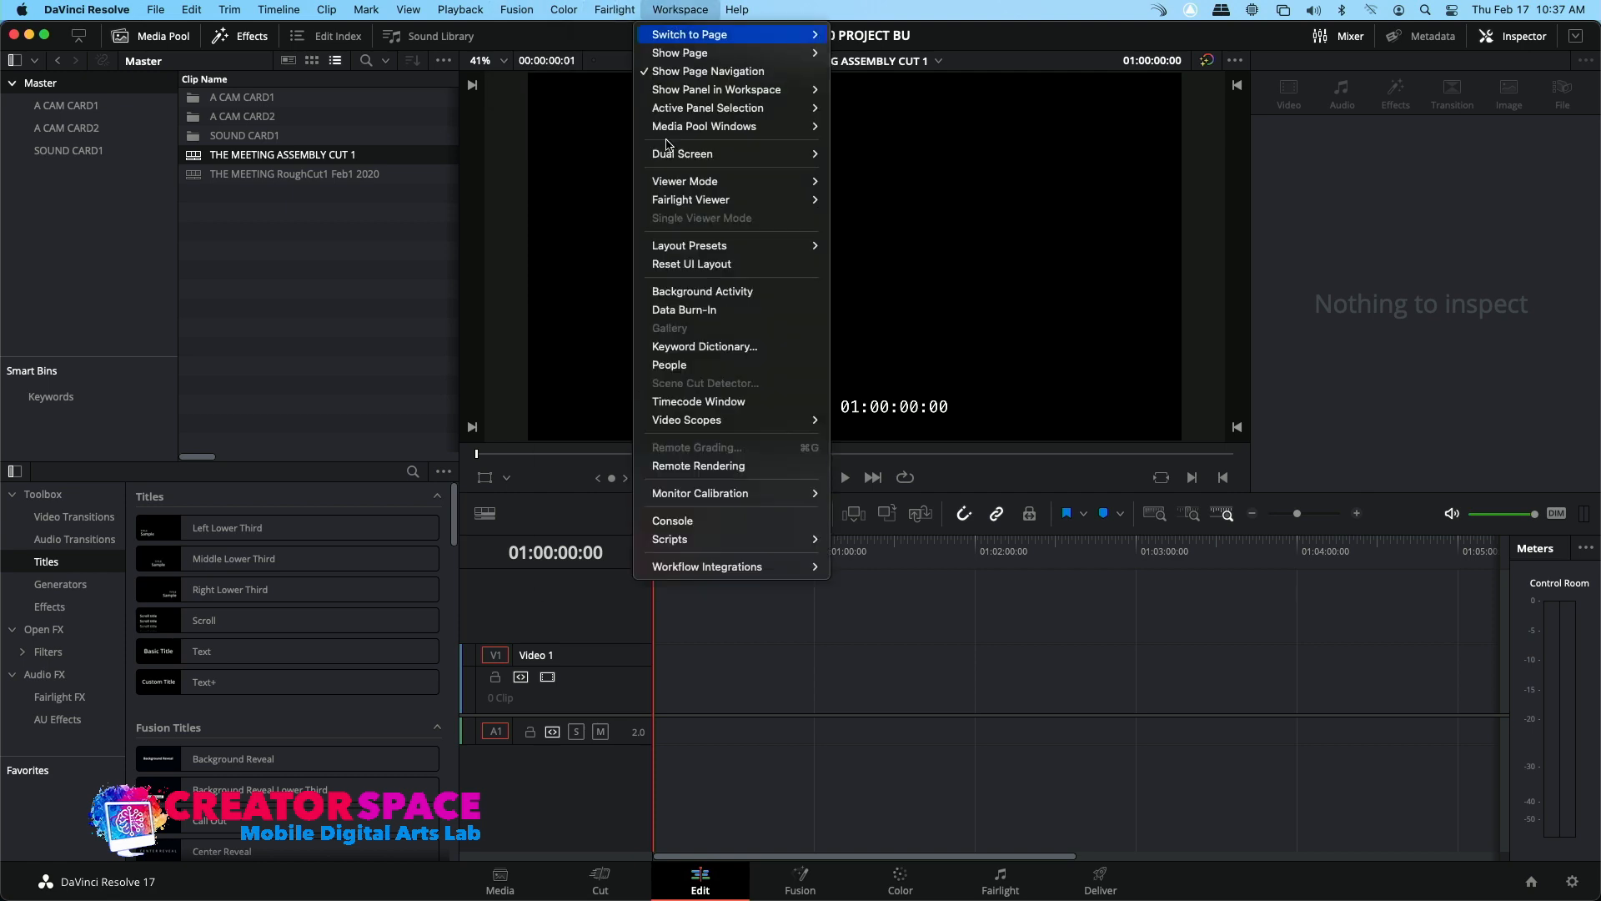
pyautogui.click(711, 310)
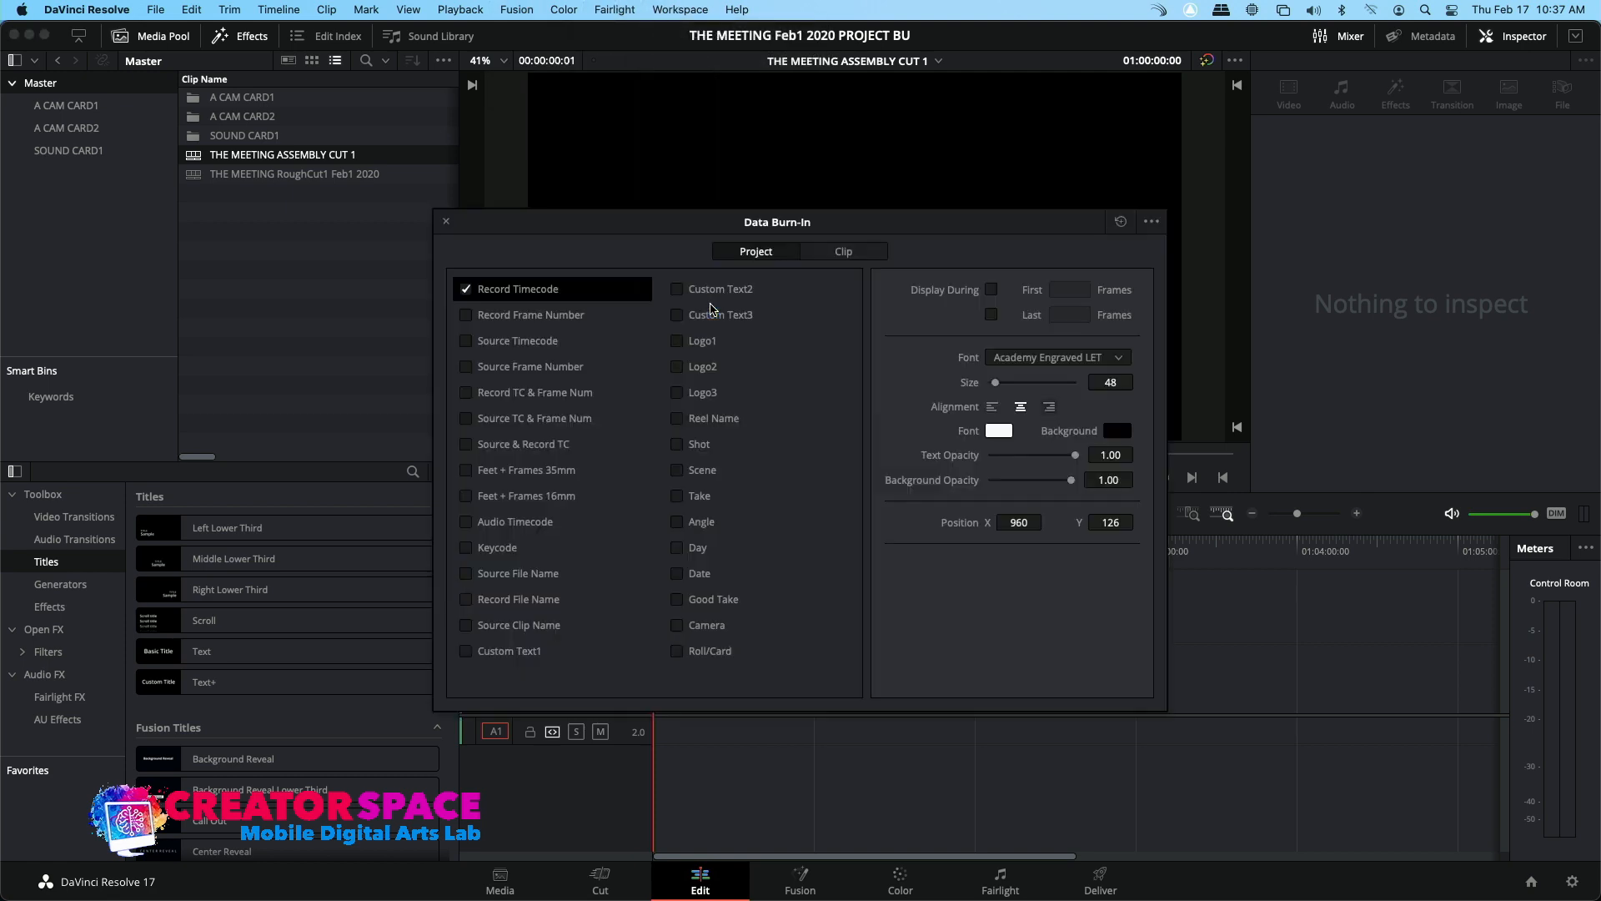
pyautogui.click(465, 290)
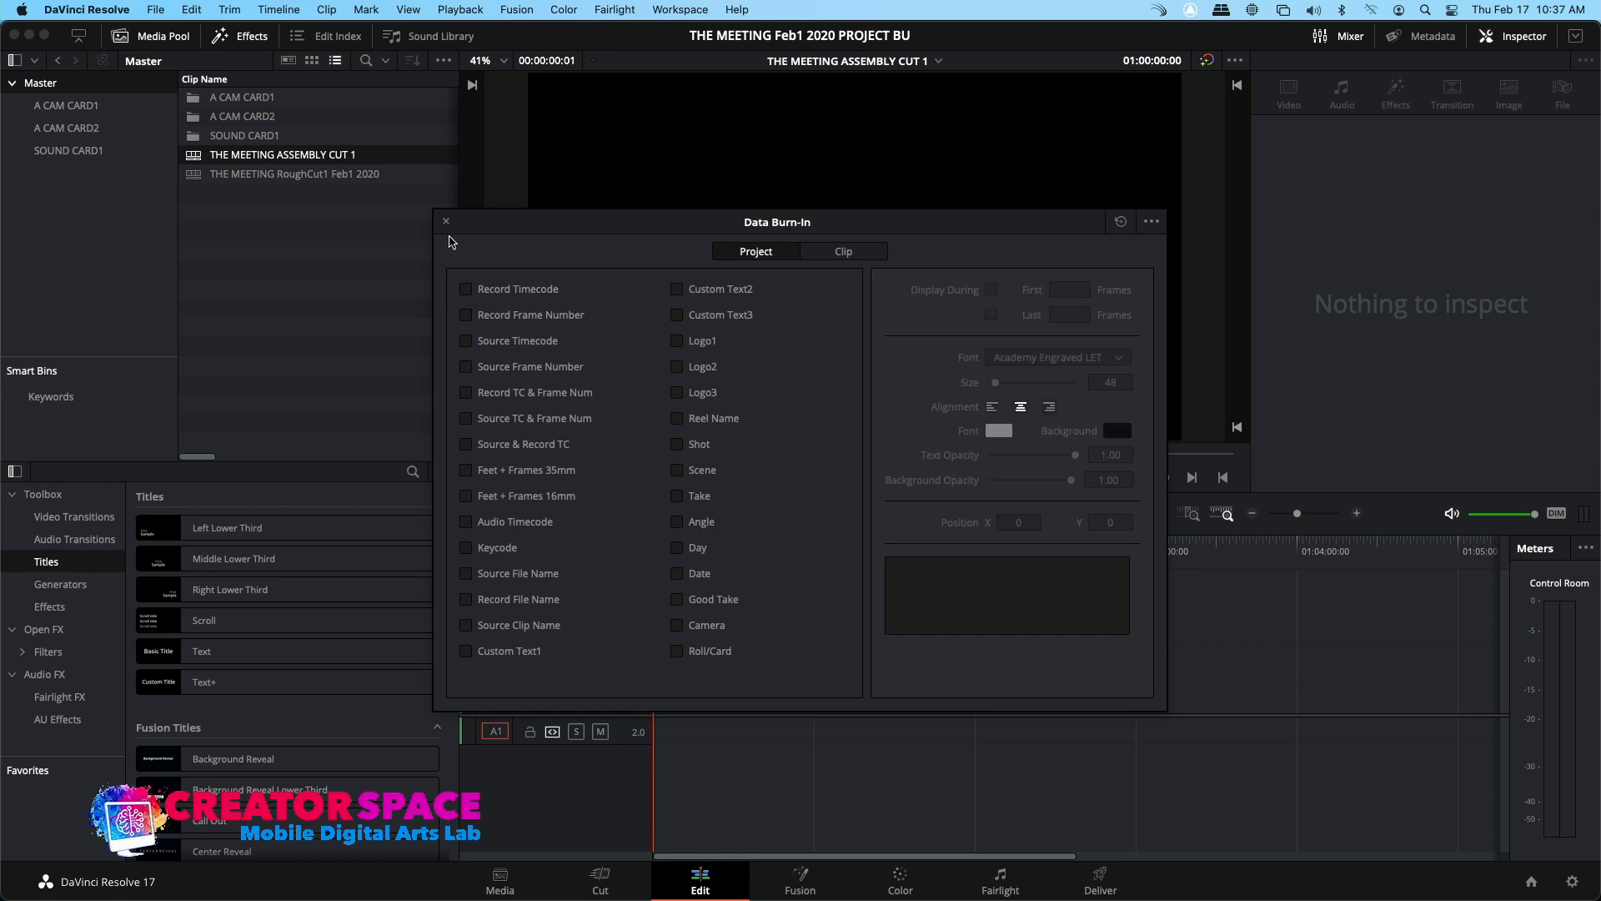
pyautogui.click(447, 223)
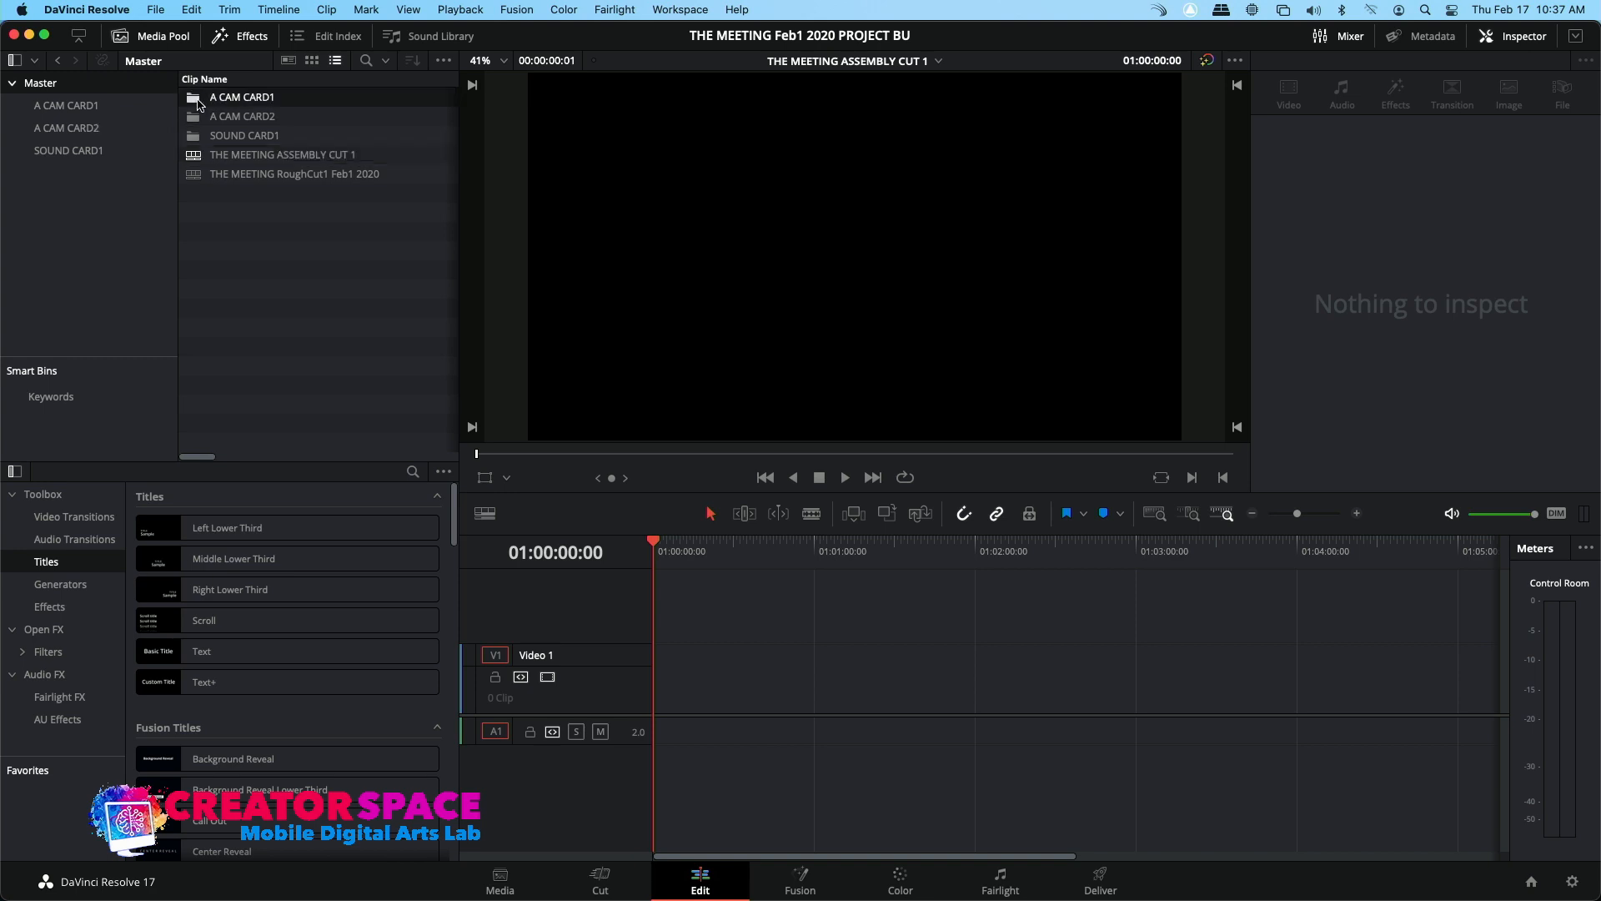
# Open clip 1A-3 from the A CAM CARD1 bin and mark its In point at about 22:06:29, with the man standing alone facing the paintings
pyautogui.doubleClick(197, 98)
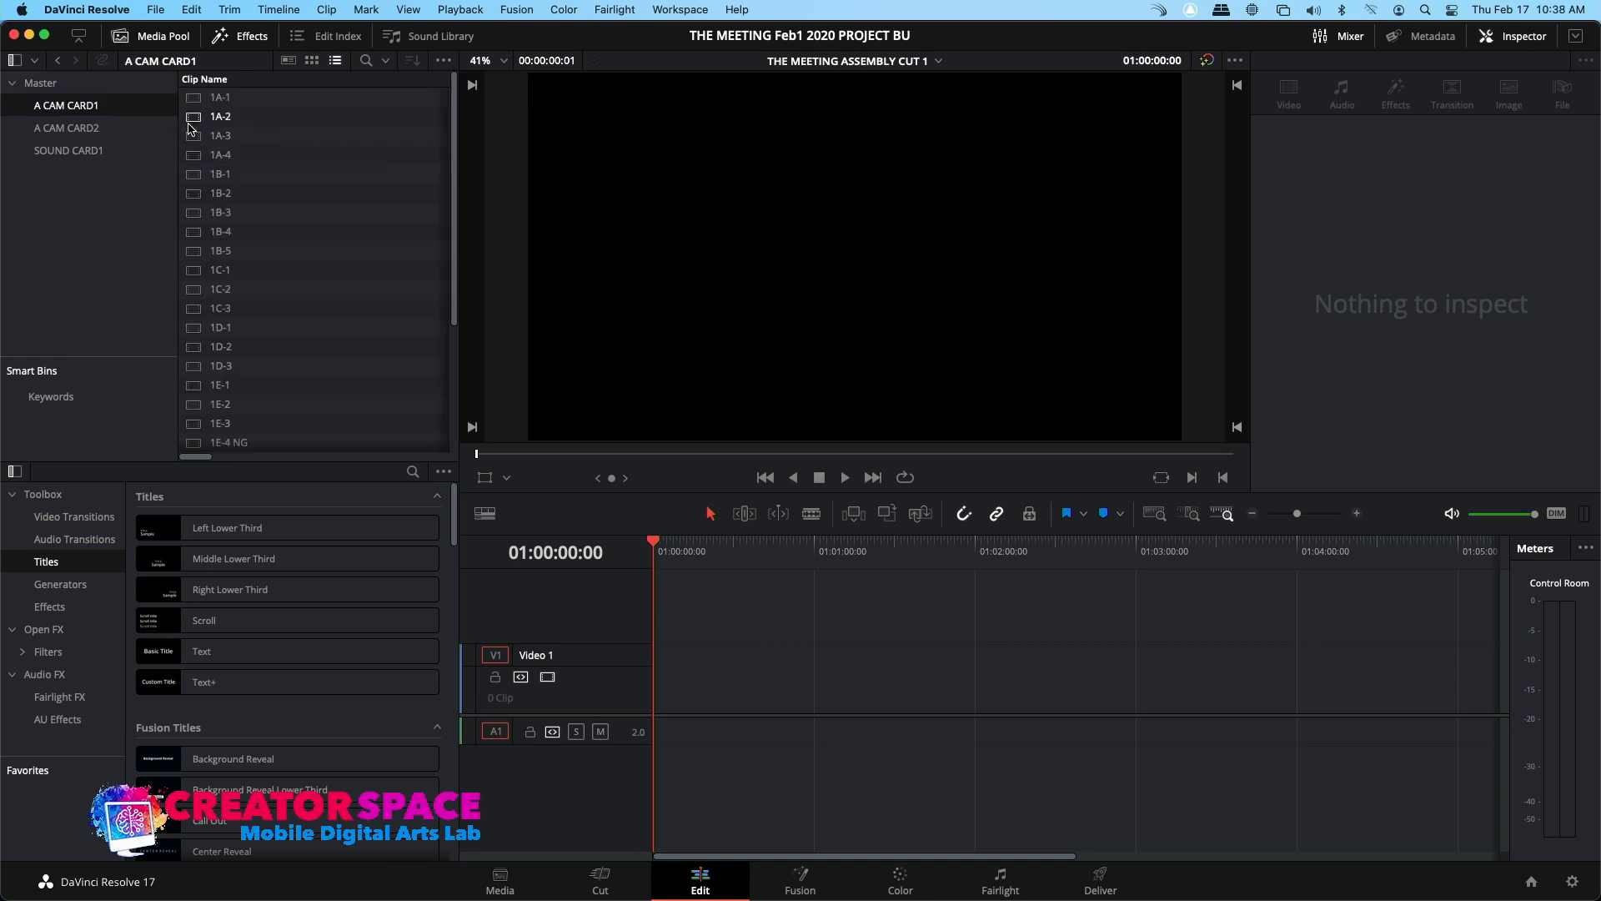
pyautogui.click(195, 145)
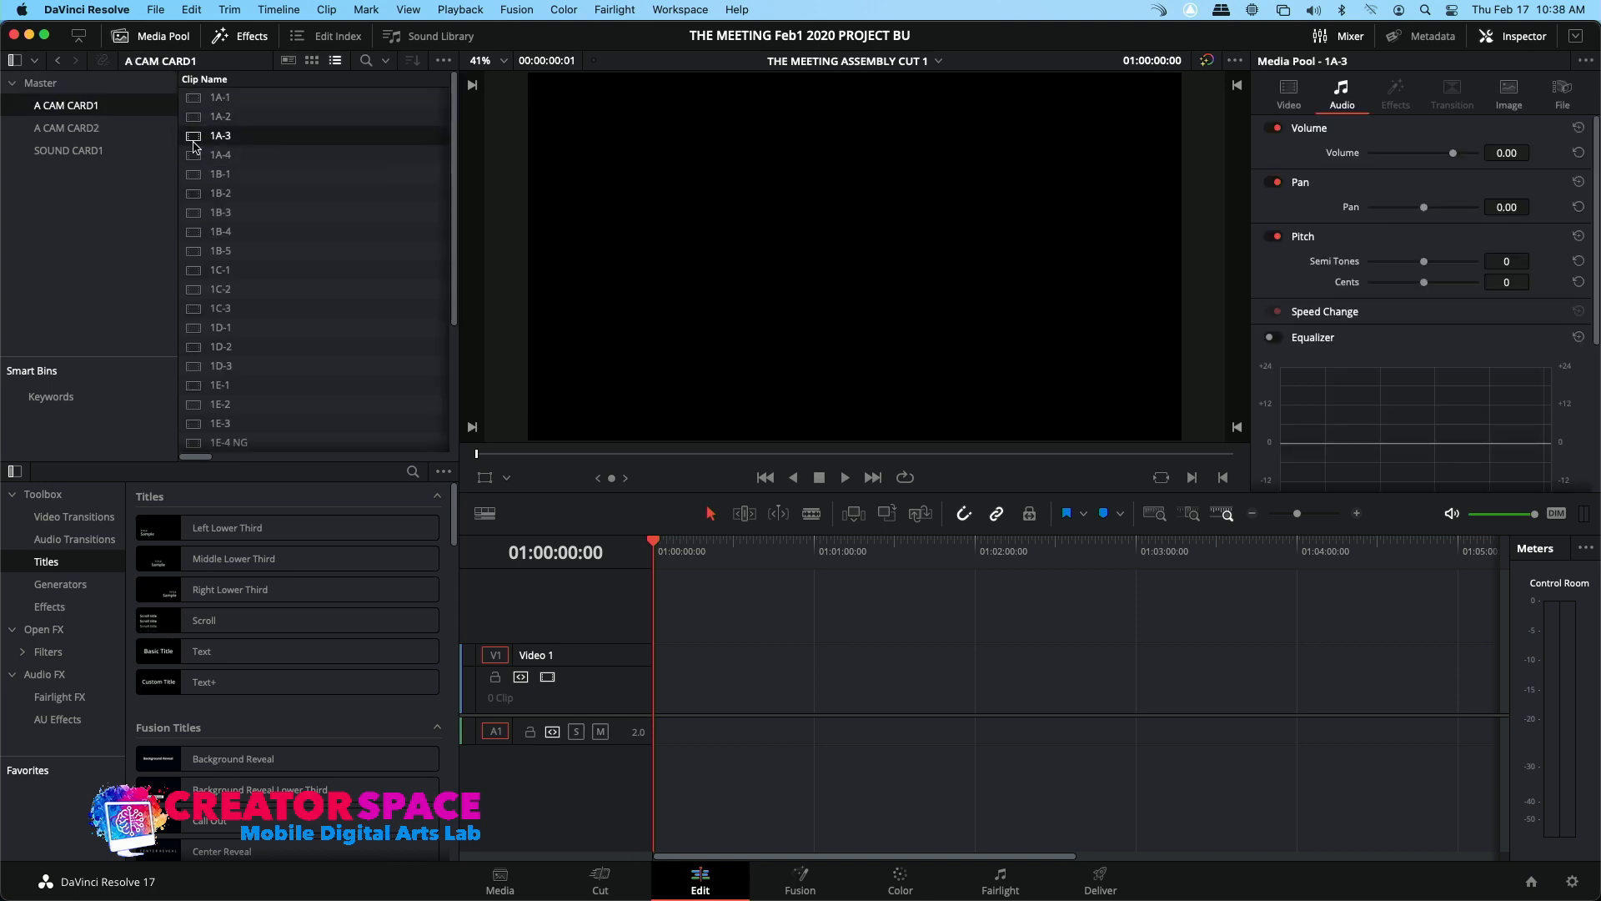
pyautogui.doubleClick(194, 146)
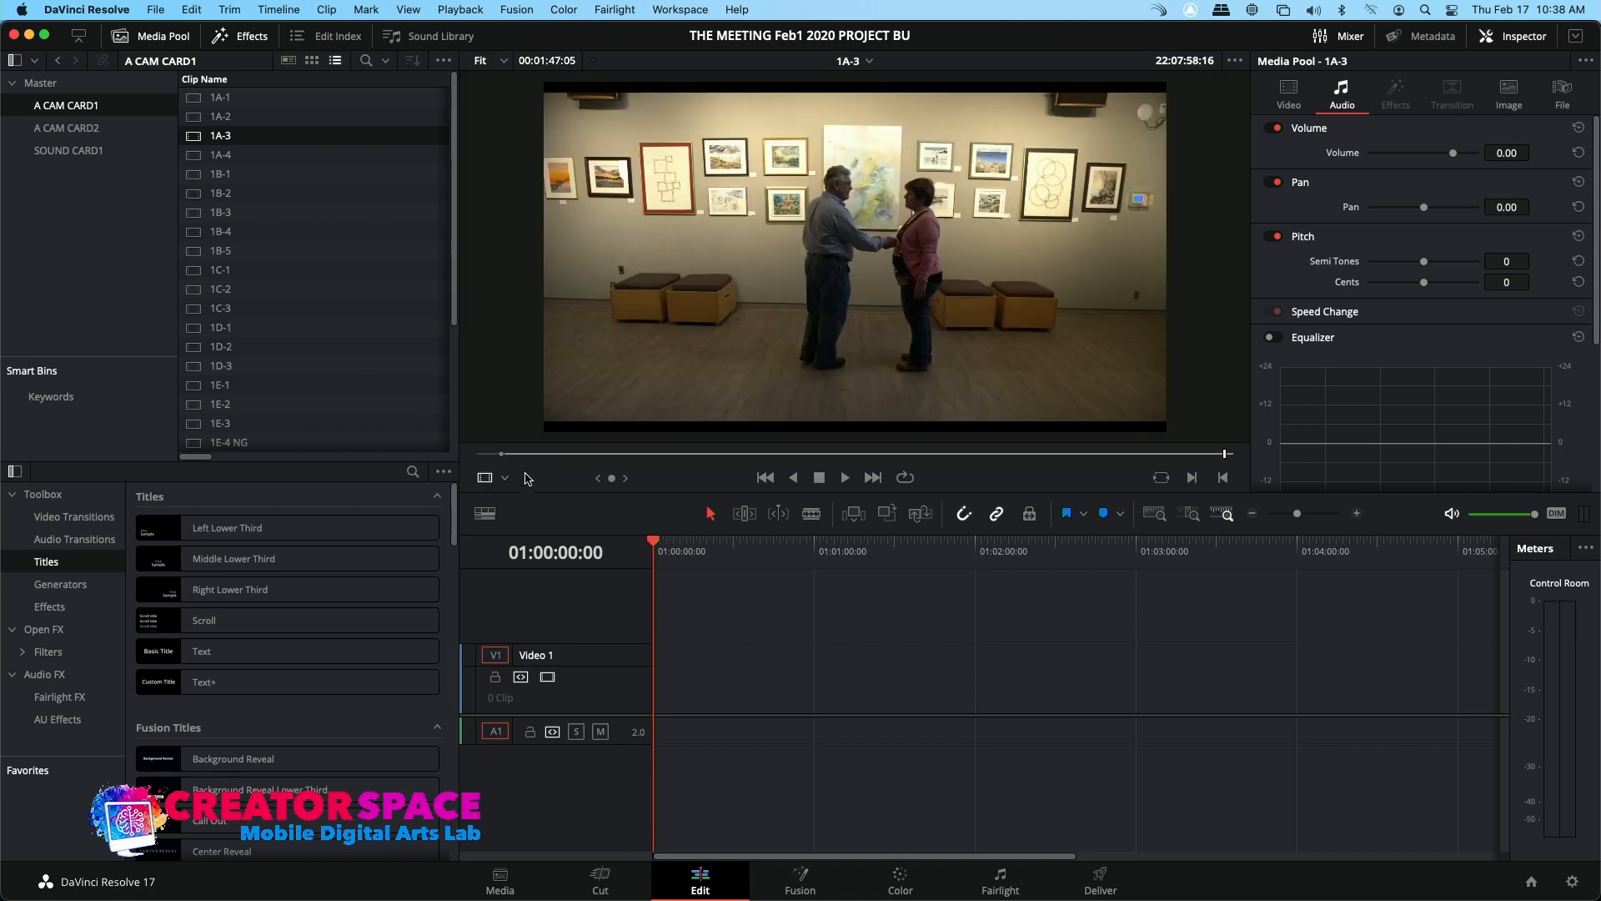
pyautogui.moveTo(511, 456); pyautogui.dragTo(565, 455)
pyautogui.press('space')
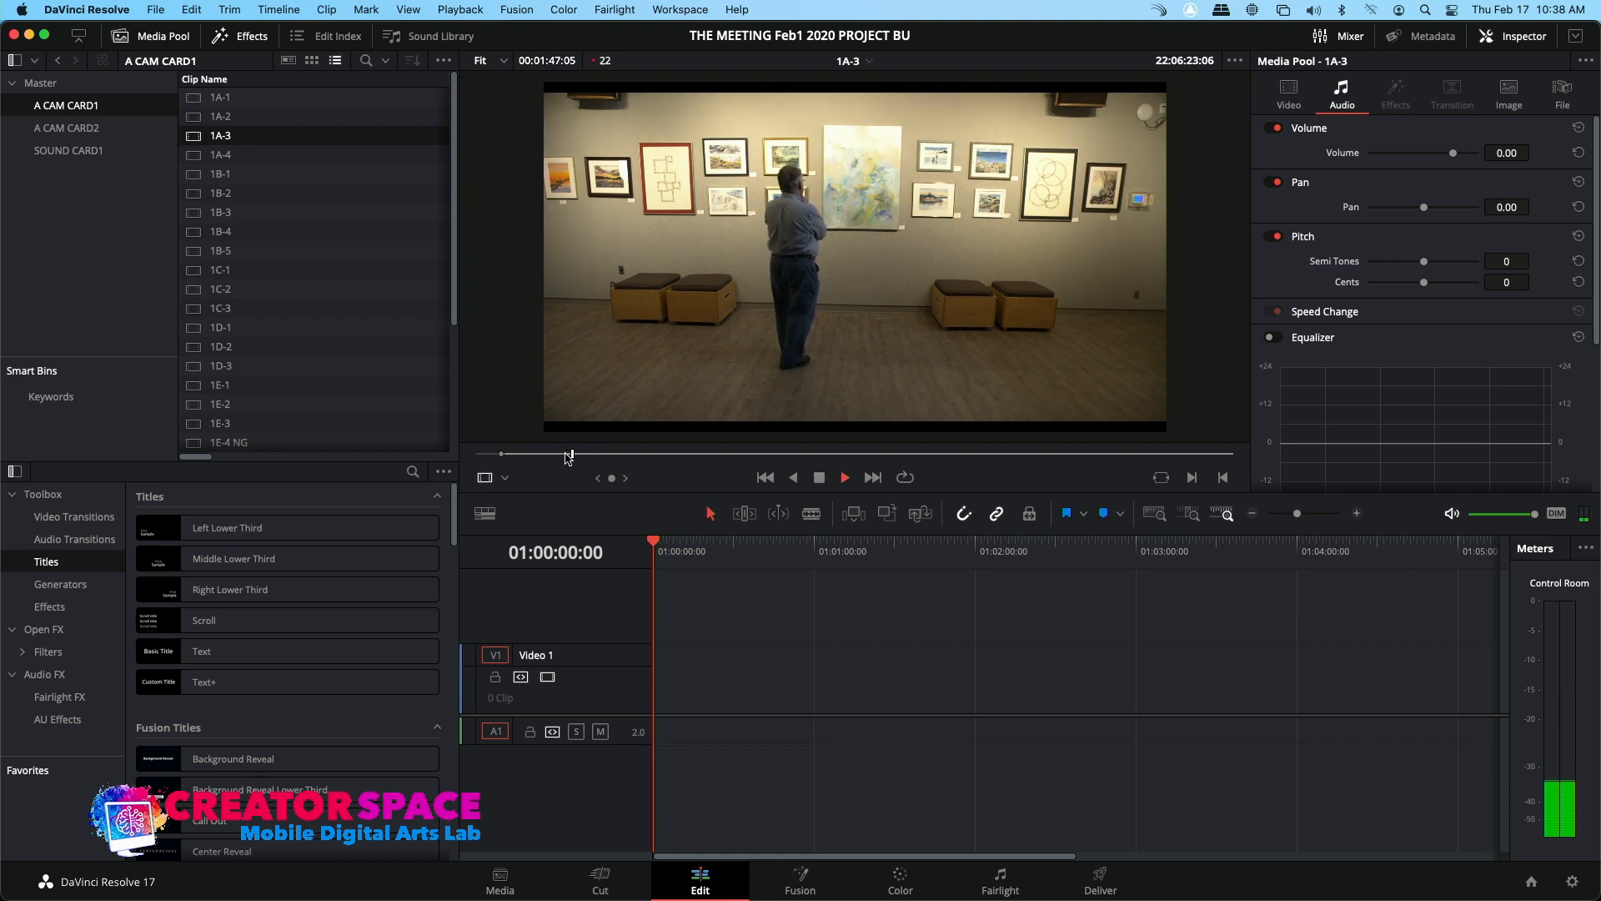
pyautogui.click(615, 455)
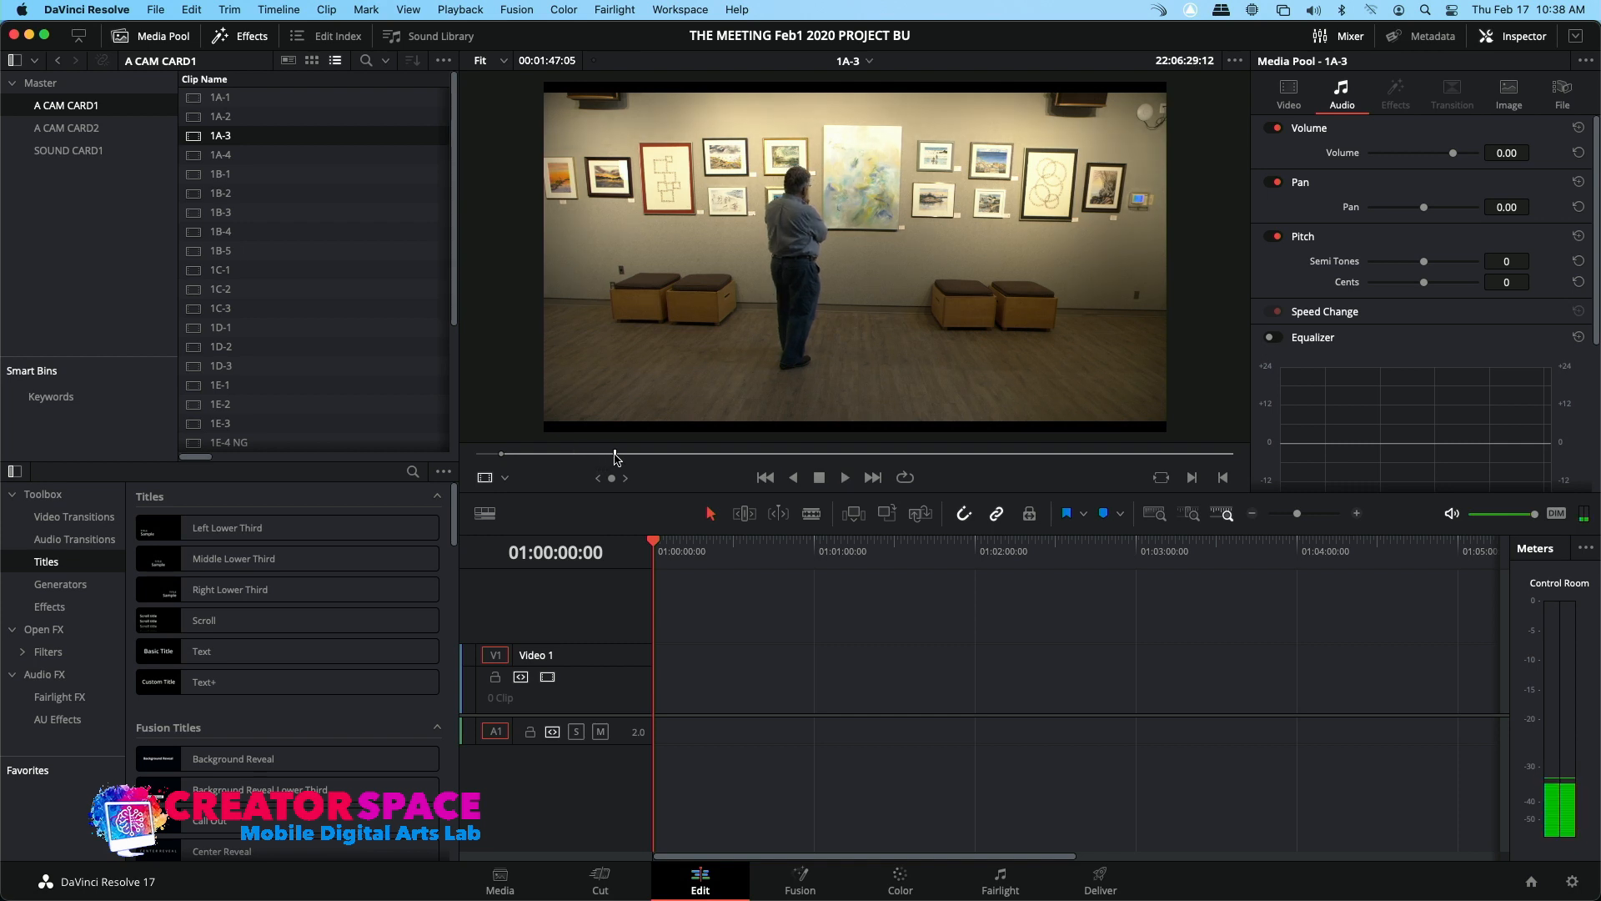
pyautogui.press('space')
pyautogui.click(586, 454)
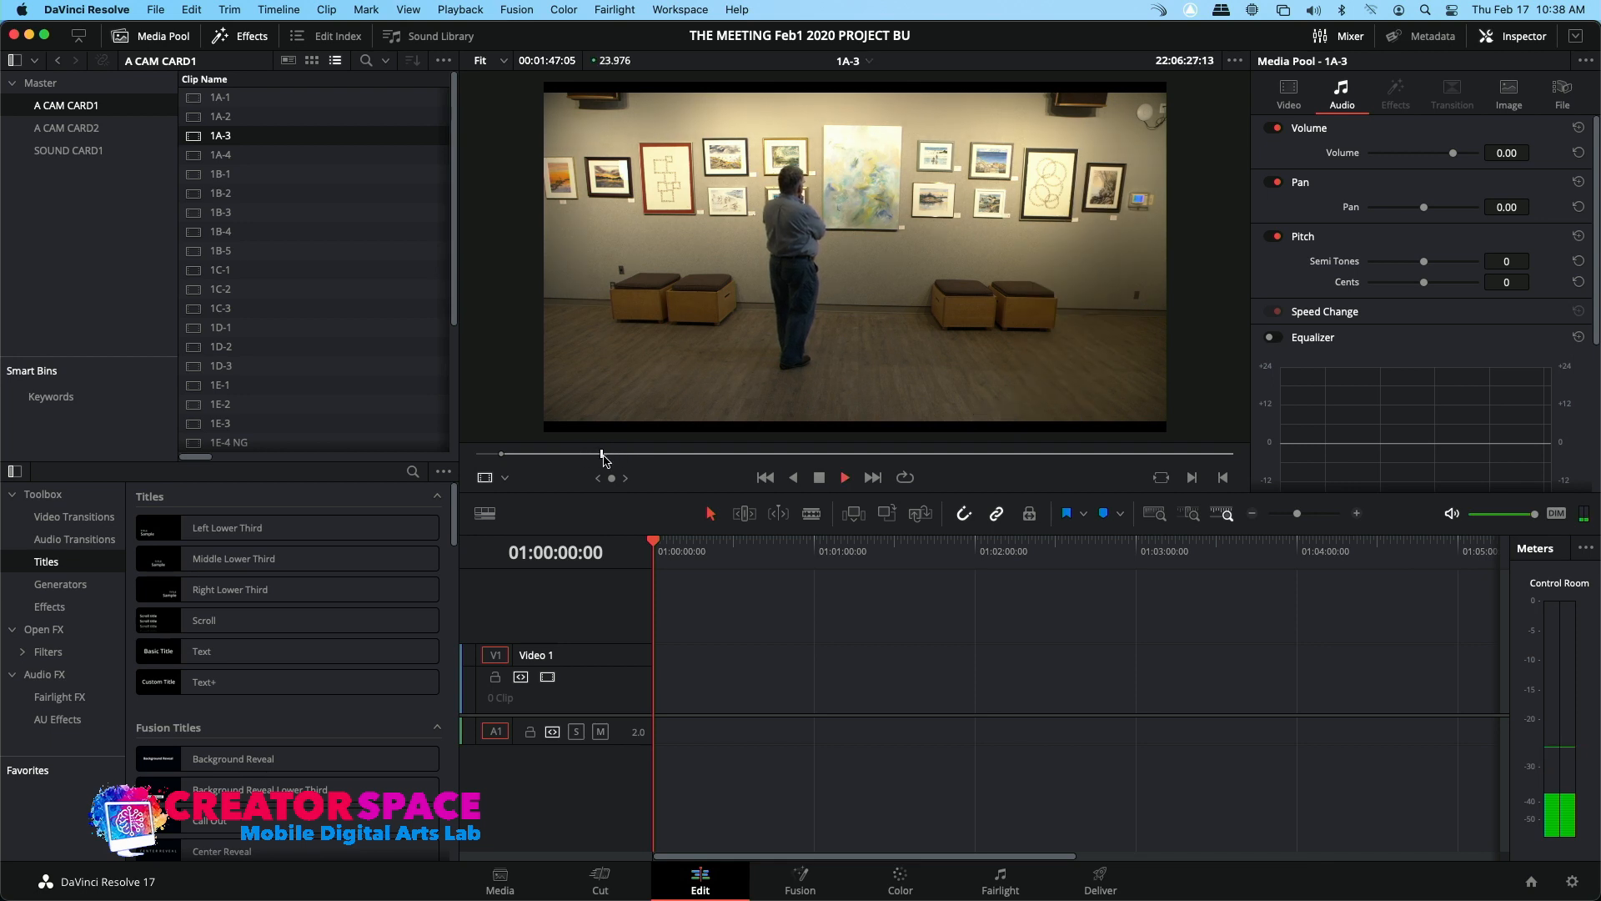
pyautogui.press('i')
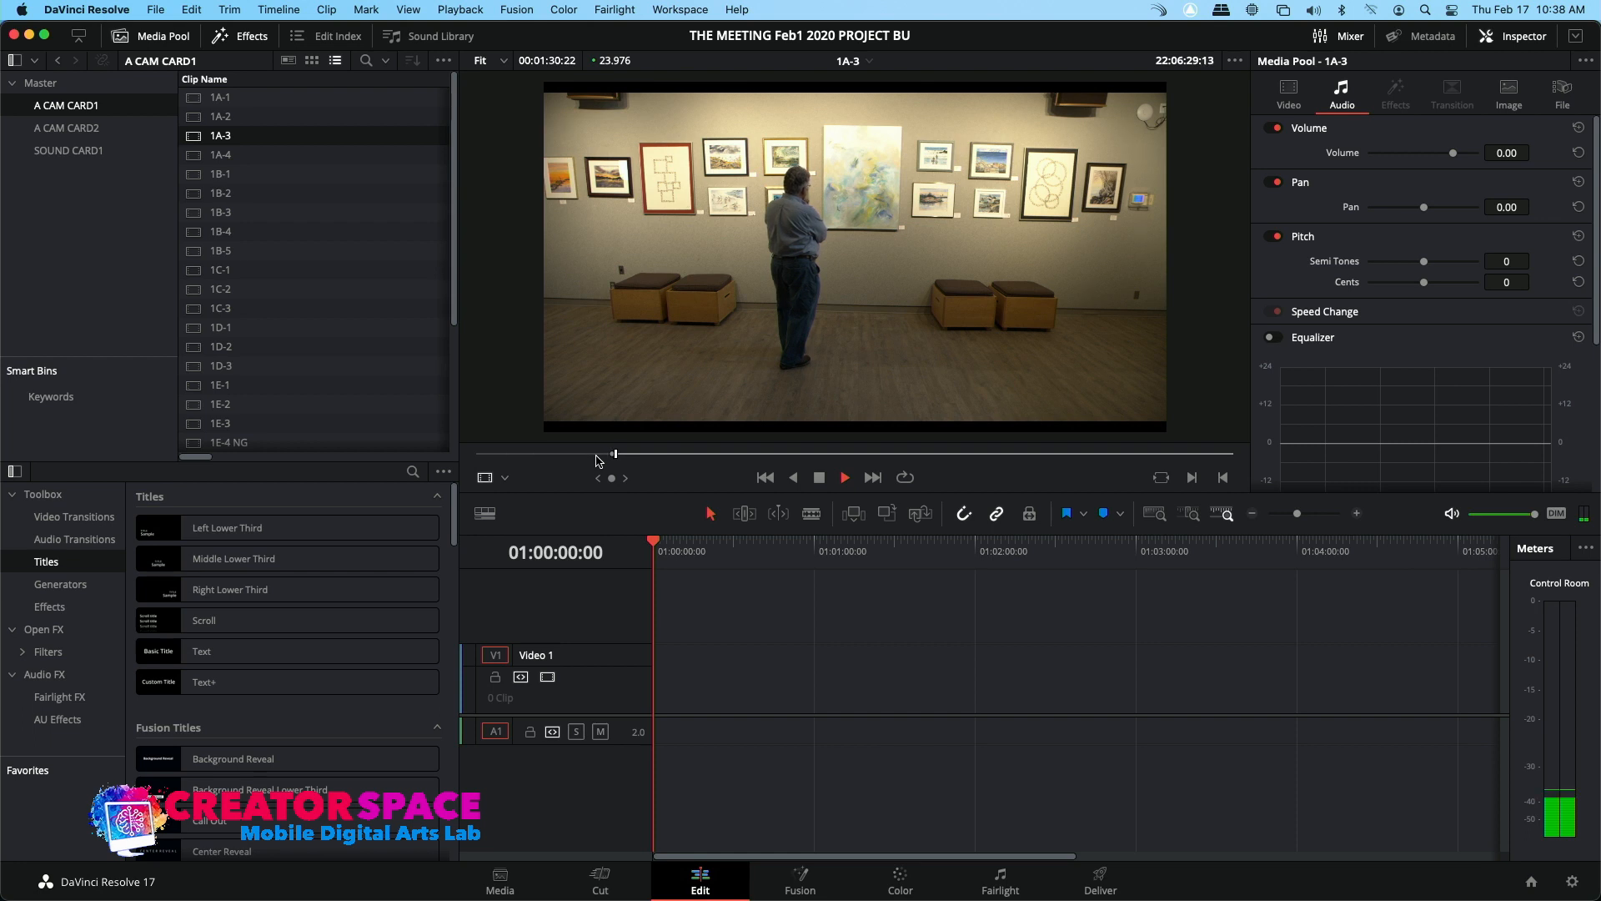
# Mark clip 1A-3's Out point at about 22:07:56:12, during the handshake, and place the marked section at the start of the timeline
pyautogui.click(819, 477)
pyautogui.moveTo(819, 456); pyautogui.dragTo(1224, 459)
pyautogui.press('space')
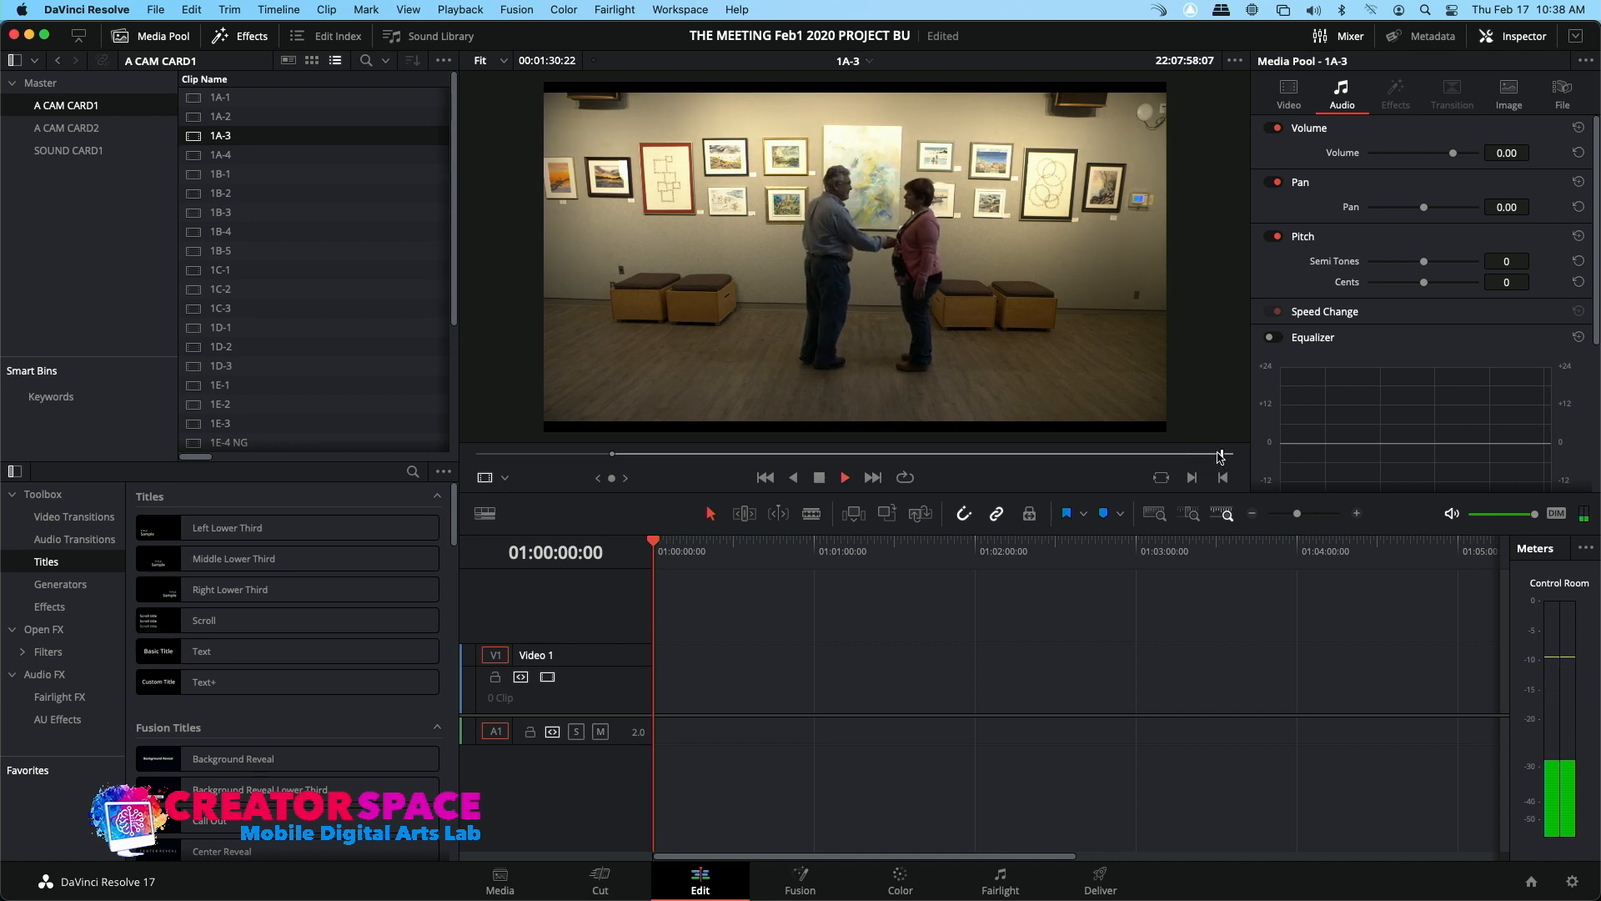
pyautogui.moveTo(1220, 456); pyautogui.dragTo(1203, 456)
pyautogui.press('o')
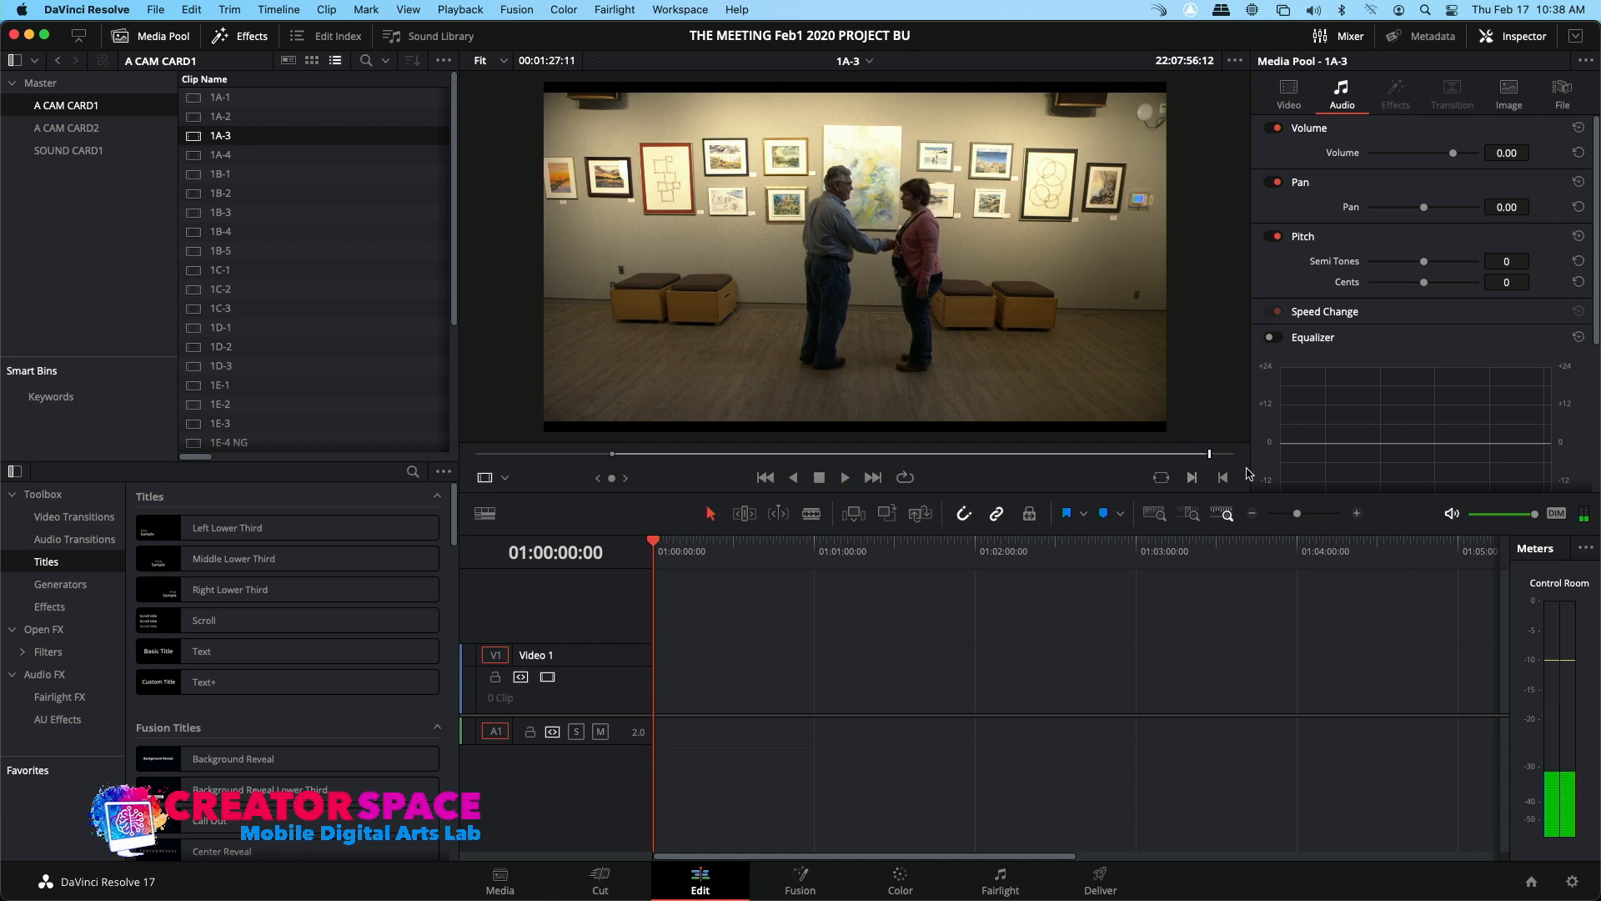
pyautogui.click(881, 517)
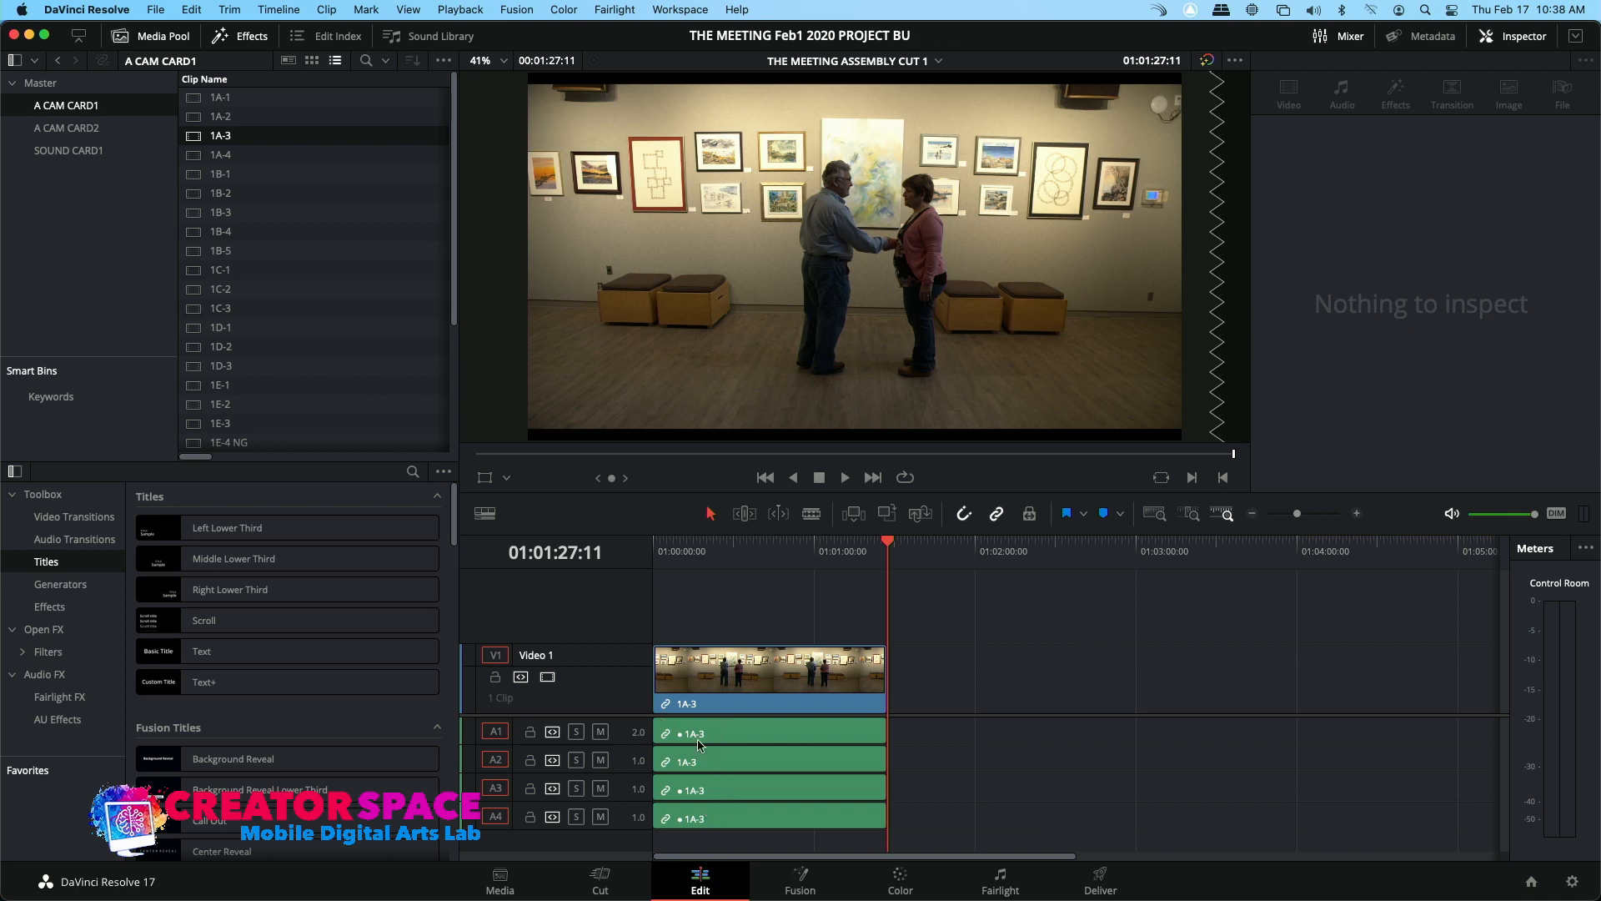
# Play a passage in the middle of 1A-3 on the timeline and return the playhead to the clip's end
pyautogui.click(759, 555)
pyautogui.press('space')
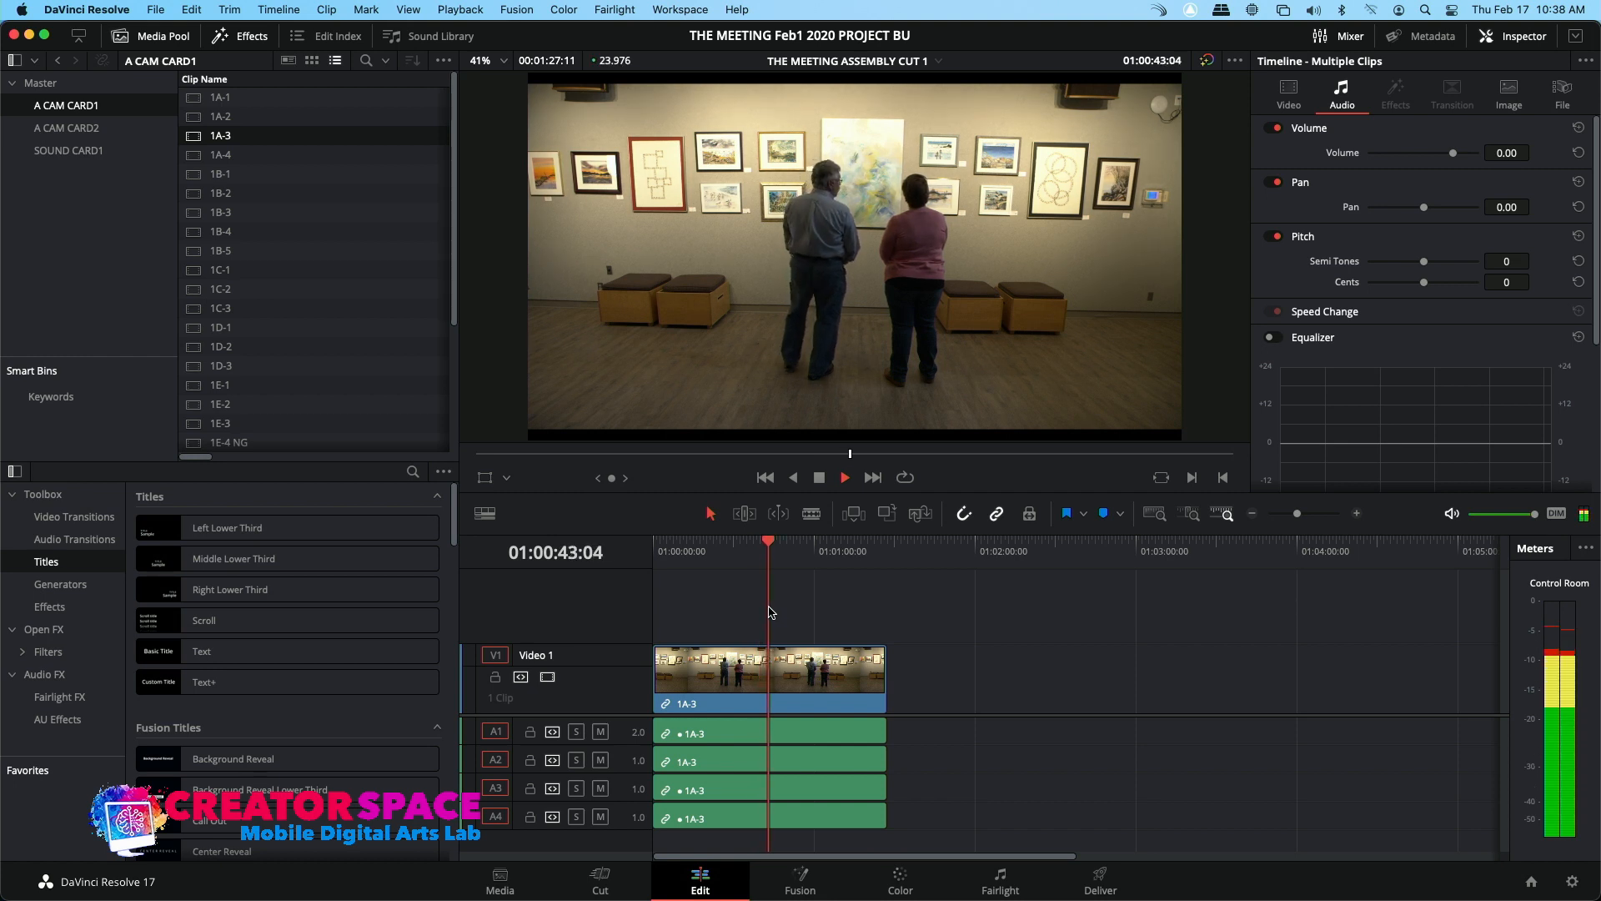
pyautogui.click(886, 544)
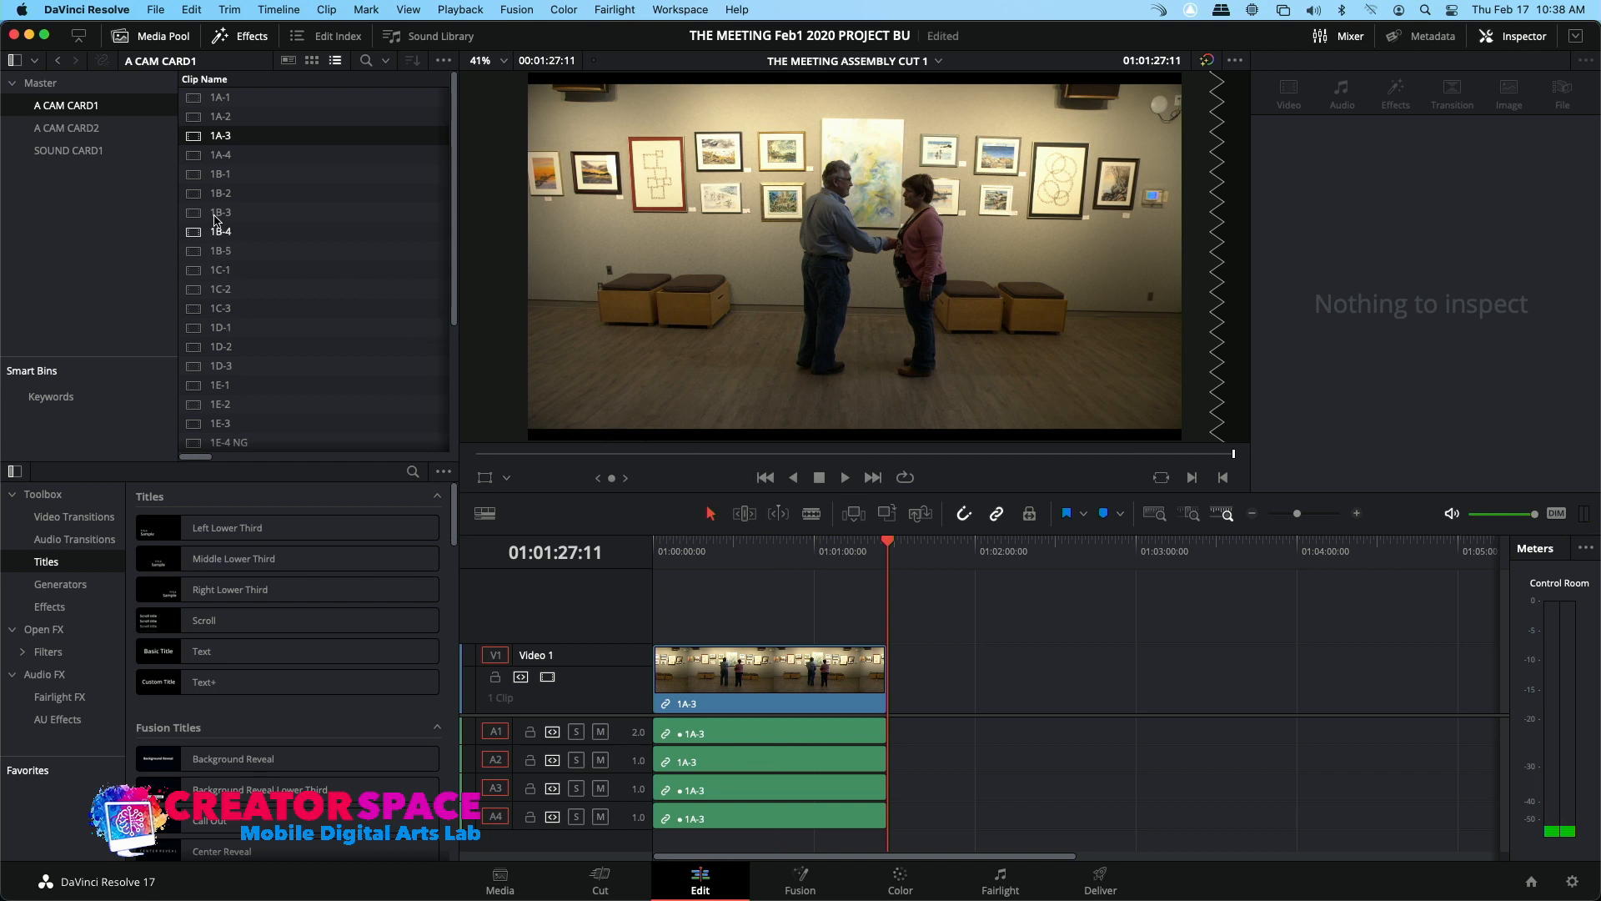
# Skim take 1B-4, and open 1B-3 to mark a section about 00:00:13:19 long, ending at 23:29:49:05
pyautogui.doubleClick(191, 232)
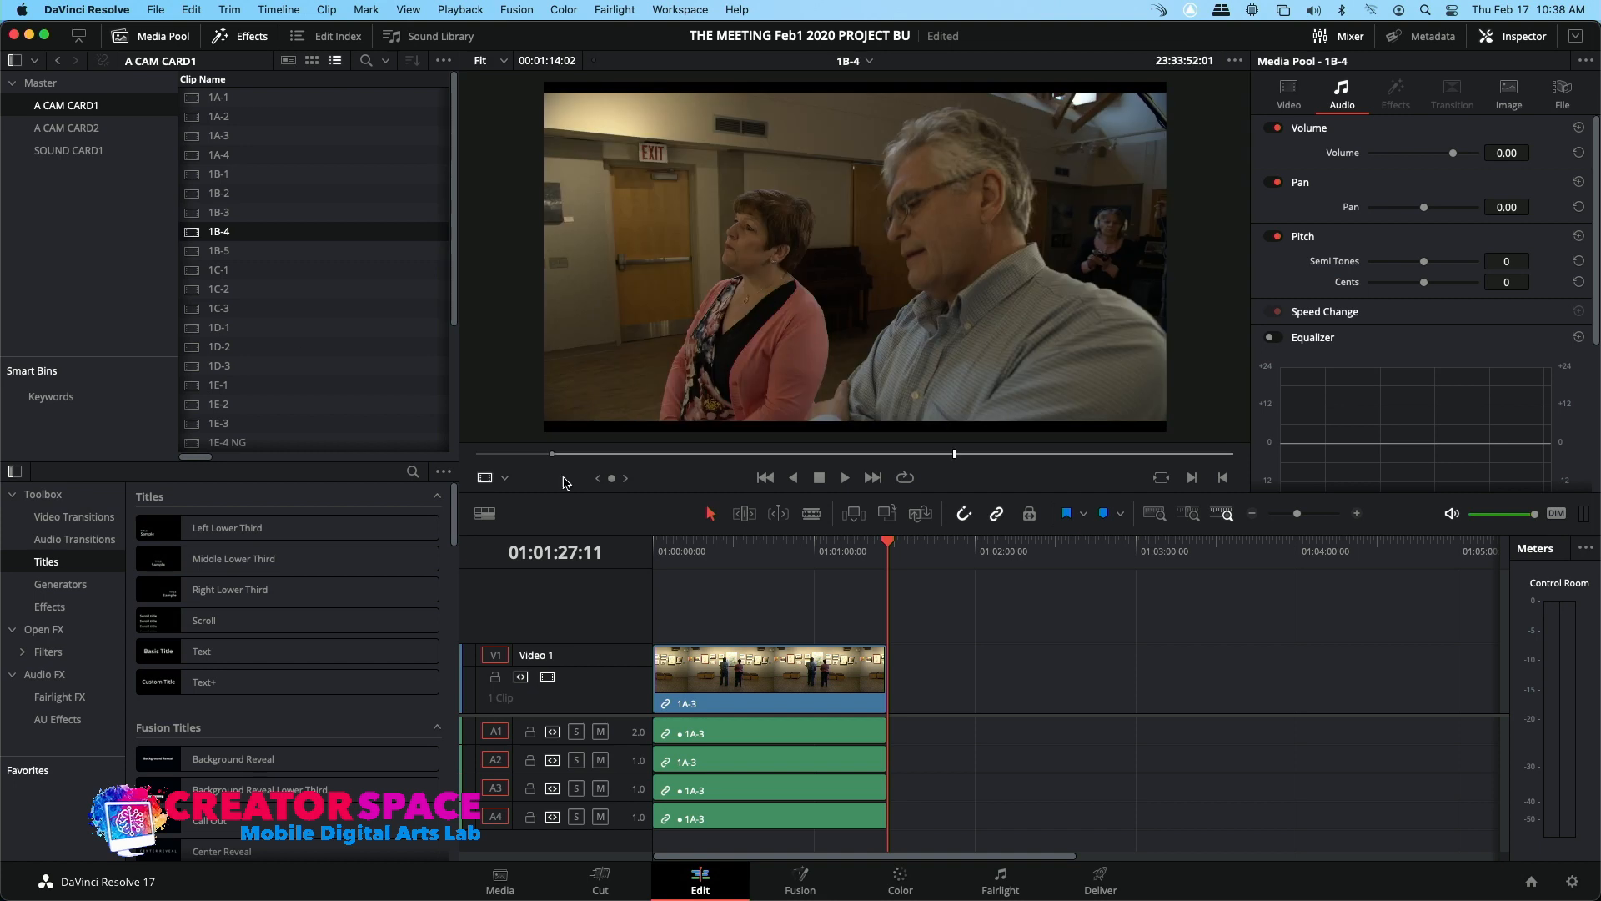
pyautogui.moveTo(568, 457); pyautogui.dragTo(884, 455)
pyautogui.click(200, 215)
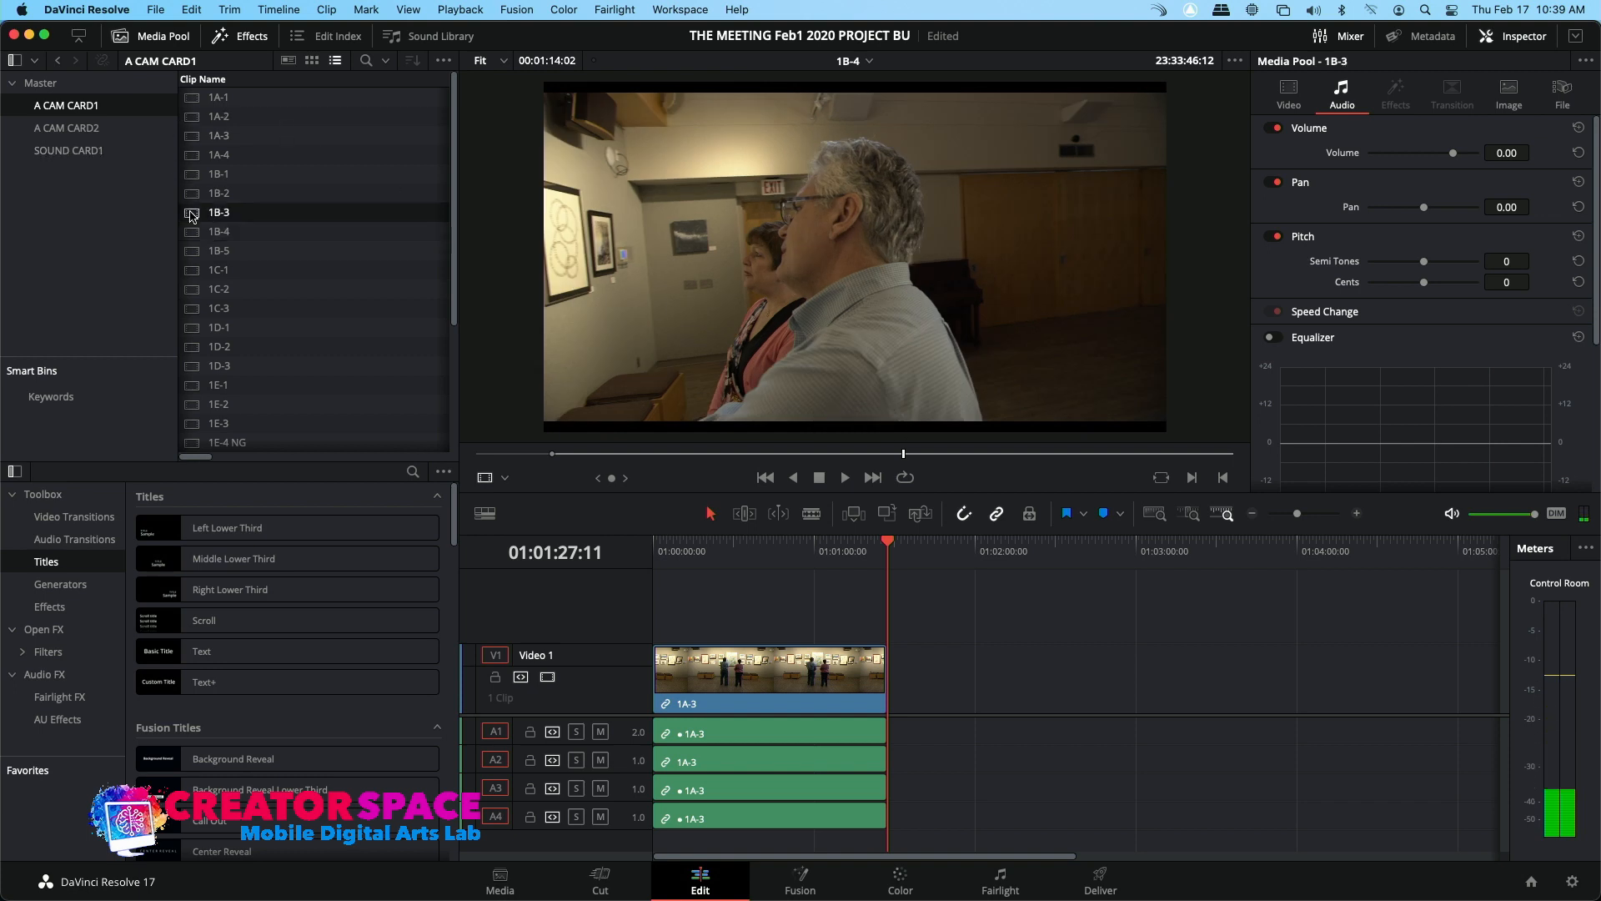
pyautogui.moveTo(576, 459); pyautogui.dragTo(866, 471)
pyautogui.moveTo(974, 469); pyautogui.dragTo(843, 473)
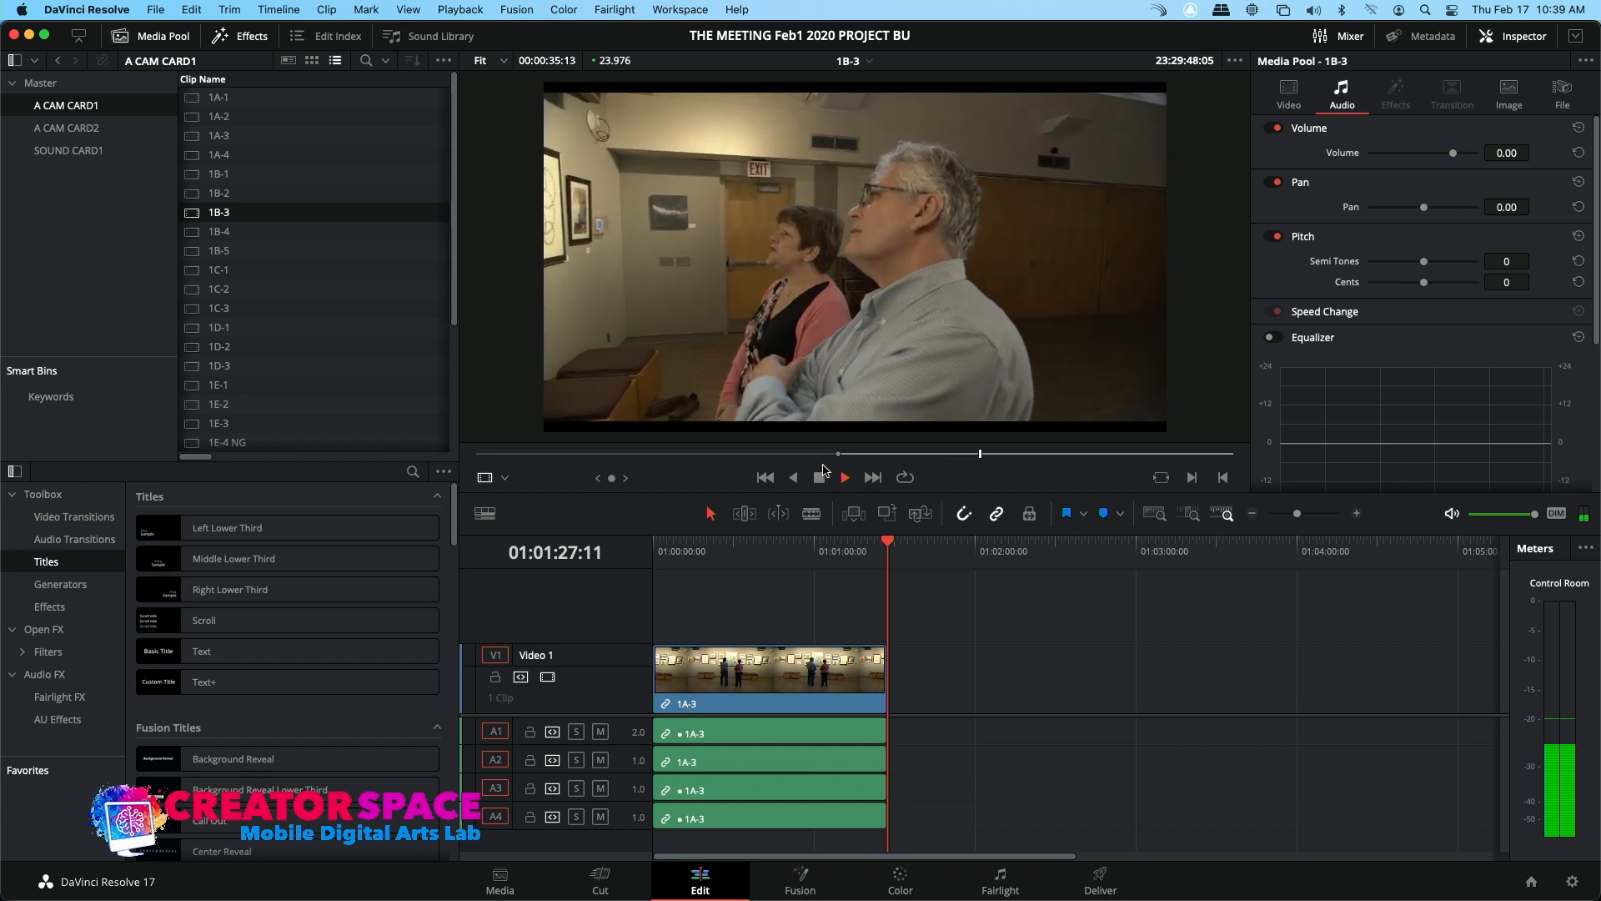
pyautogui.click(820, 474)
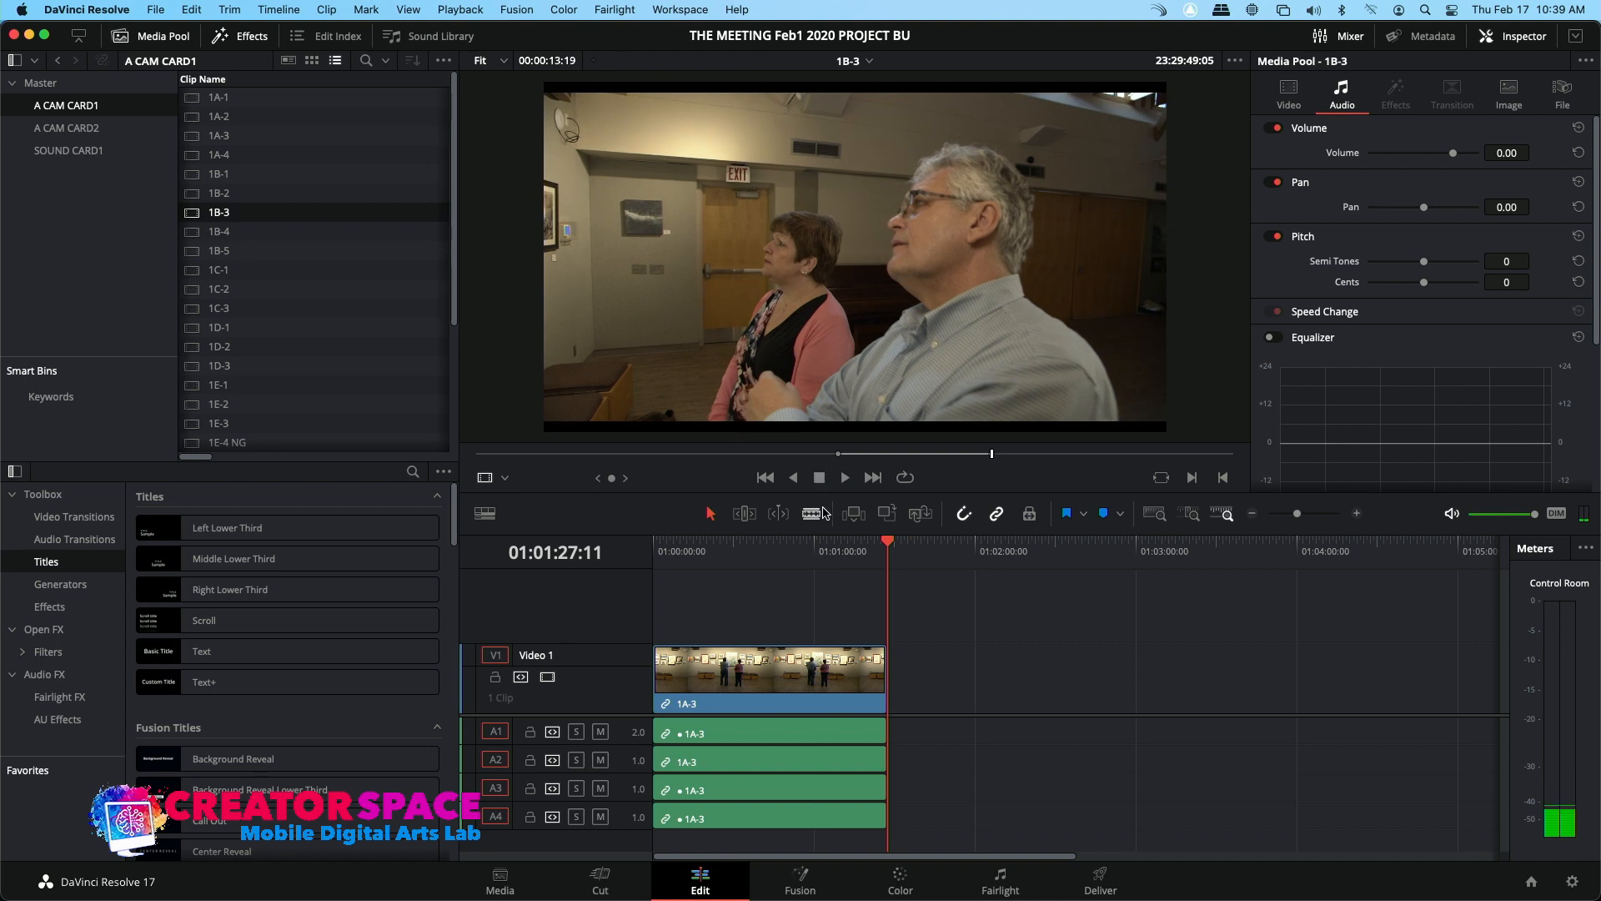
# Review the opening of the assembly timeline up to 01:00:12:10 and the marked start of 1B-3 for a suitable cut point
pyautogui.moveTo(720, 550); pyautogui.dragTo(647, 550)
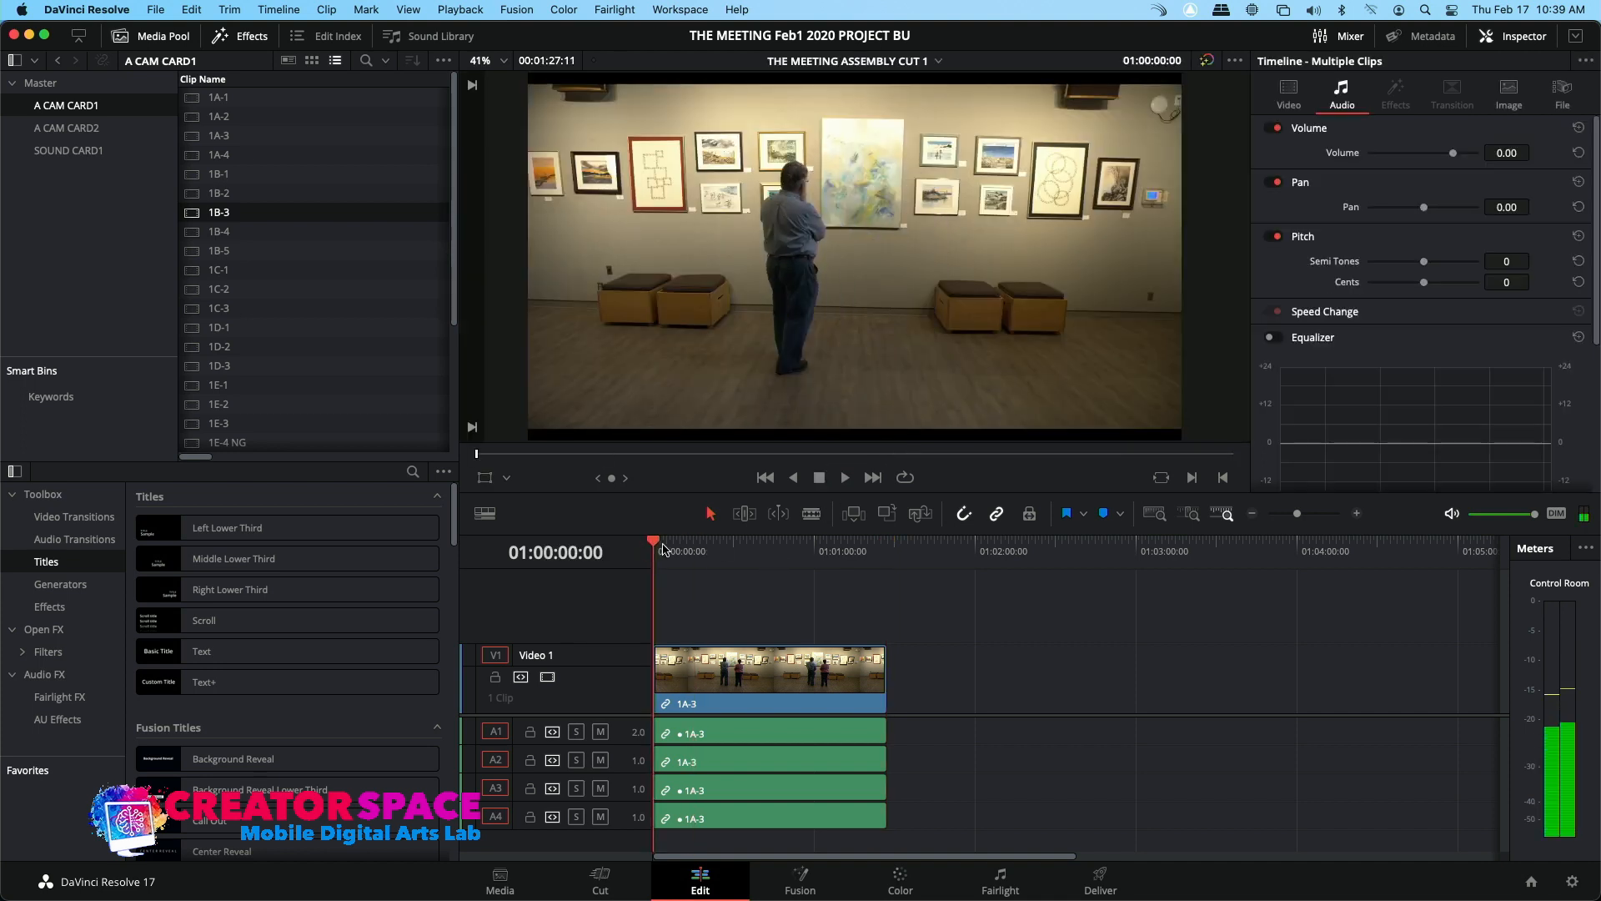
pyautogui.press('space')
pyautogui.moveTo(679, 555)
pyautogui.mouseDown()
pyautogui.moveTo(698, 555)
pyautogui.moveTo(668, 550)
pyautogui.mouseUp()
pyautogui.press('space')
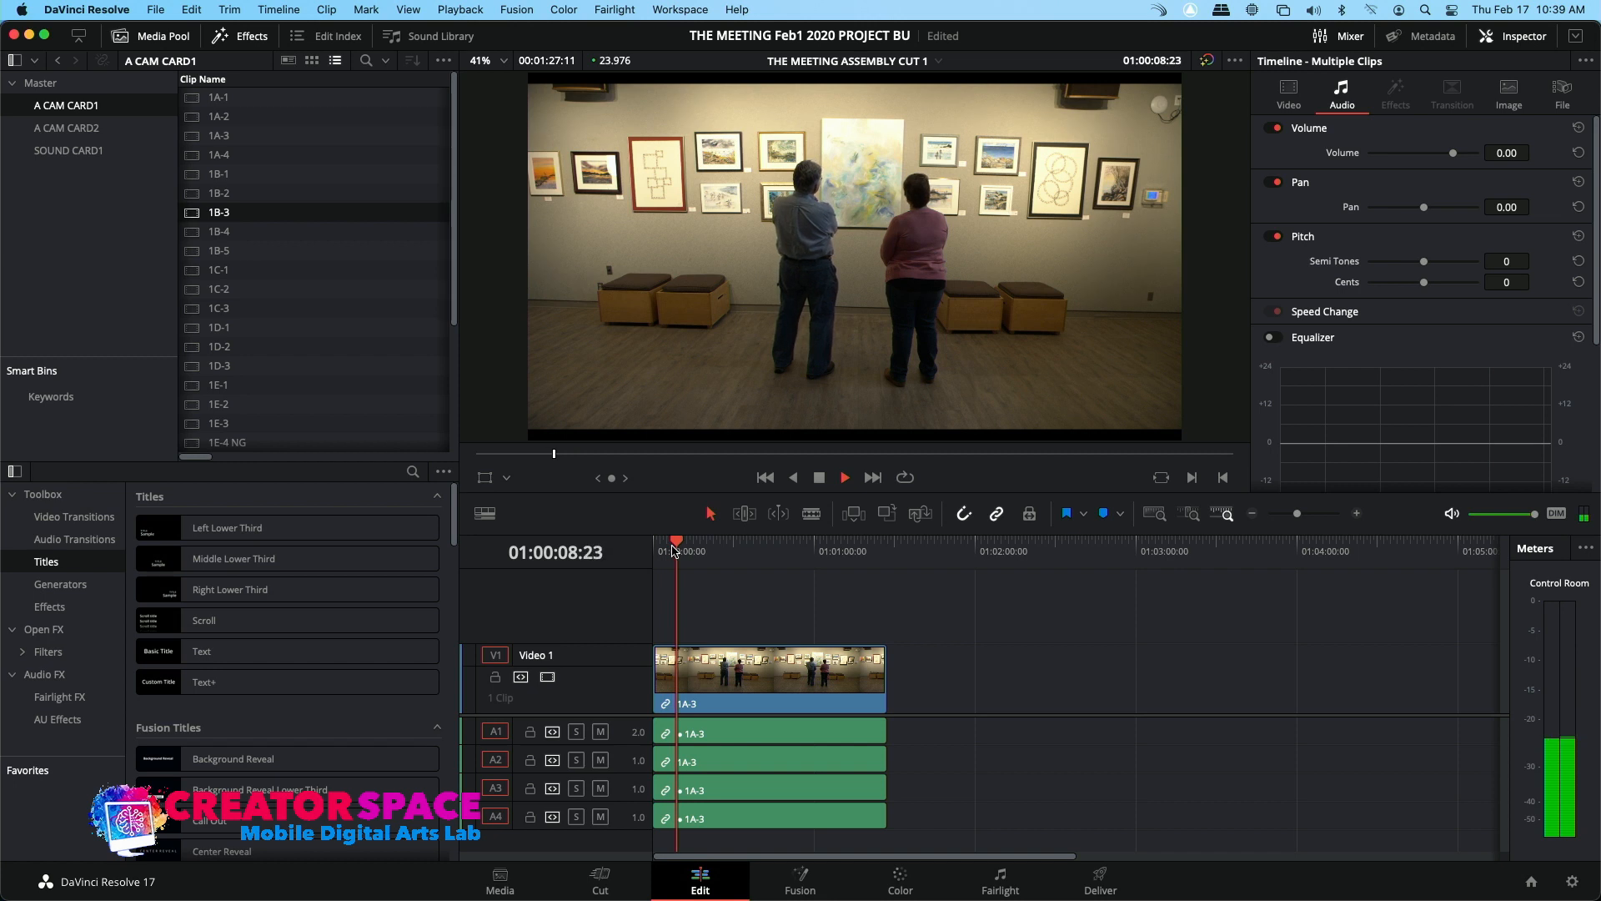
pyautogui.scroll(-2, 681, 547)
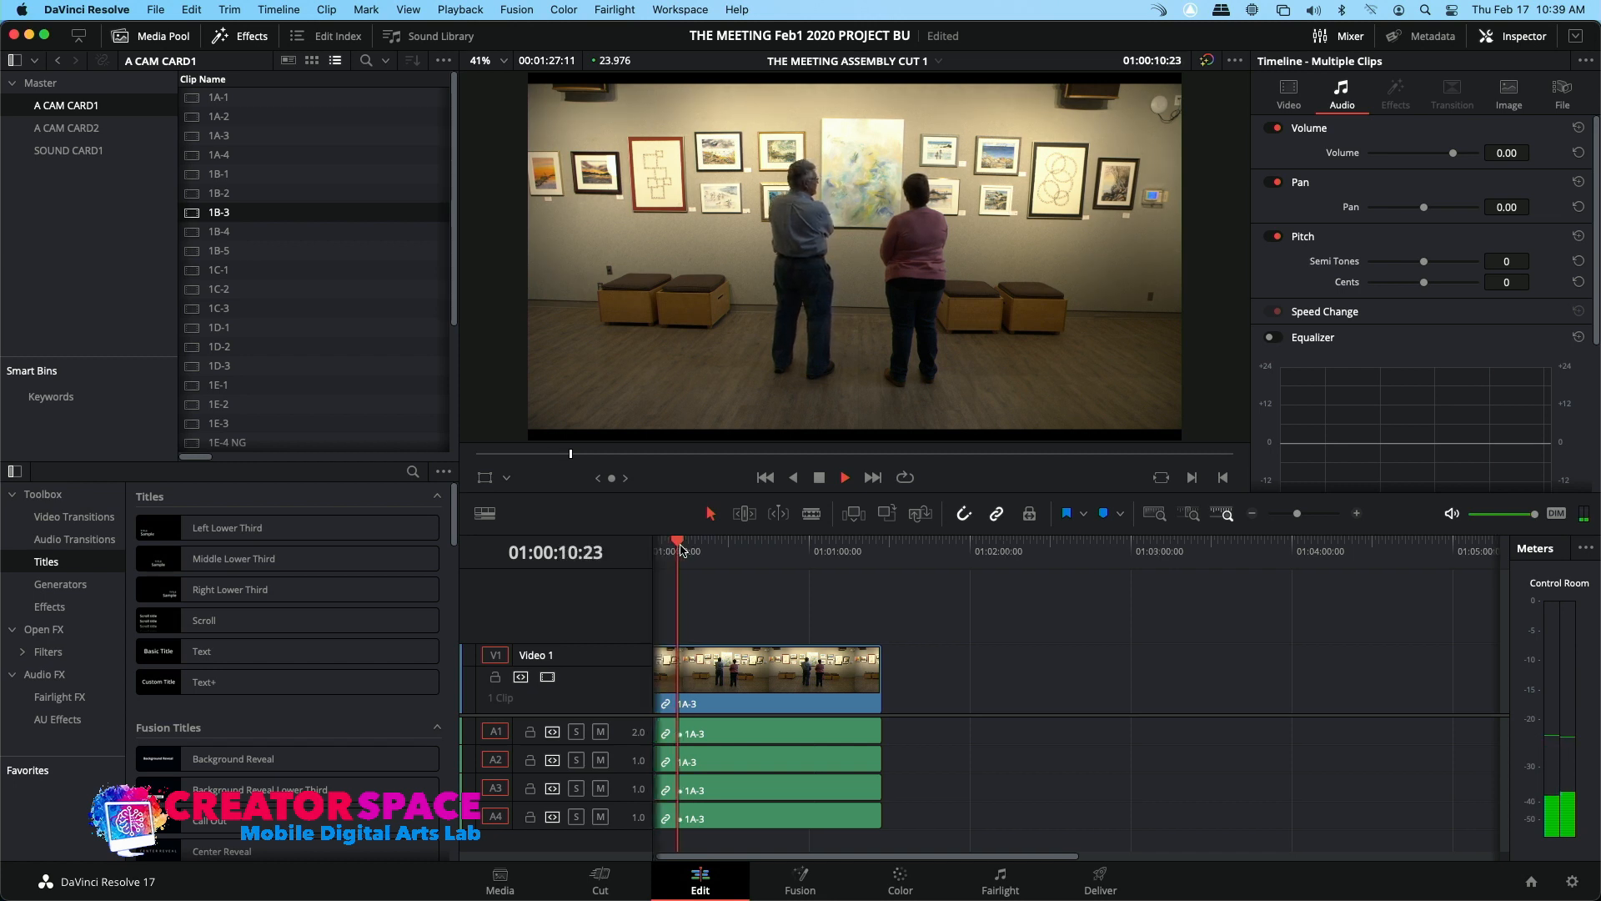
pyautogui.scroll(-1, 681, 547)
pyautogui.press('space')
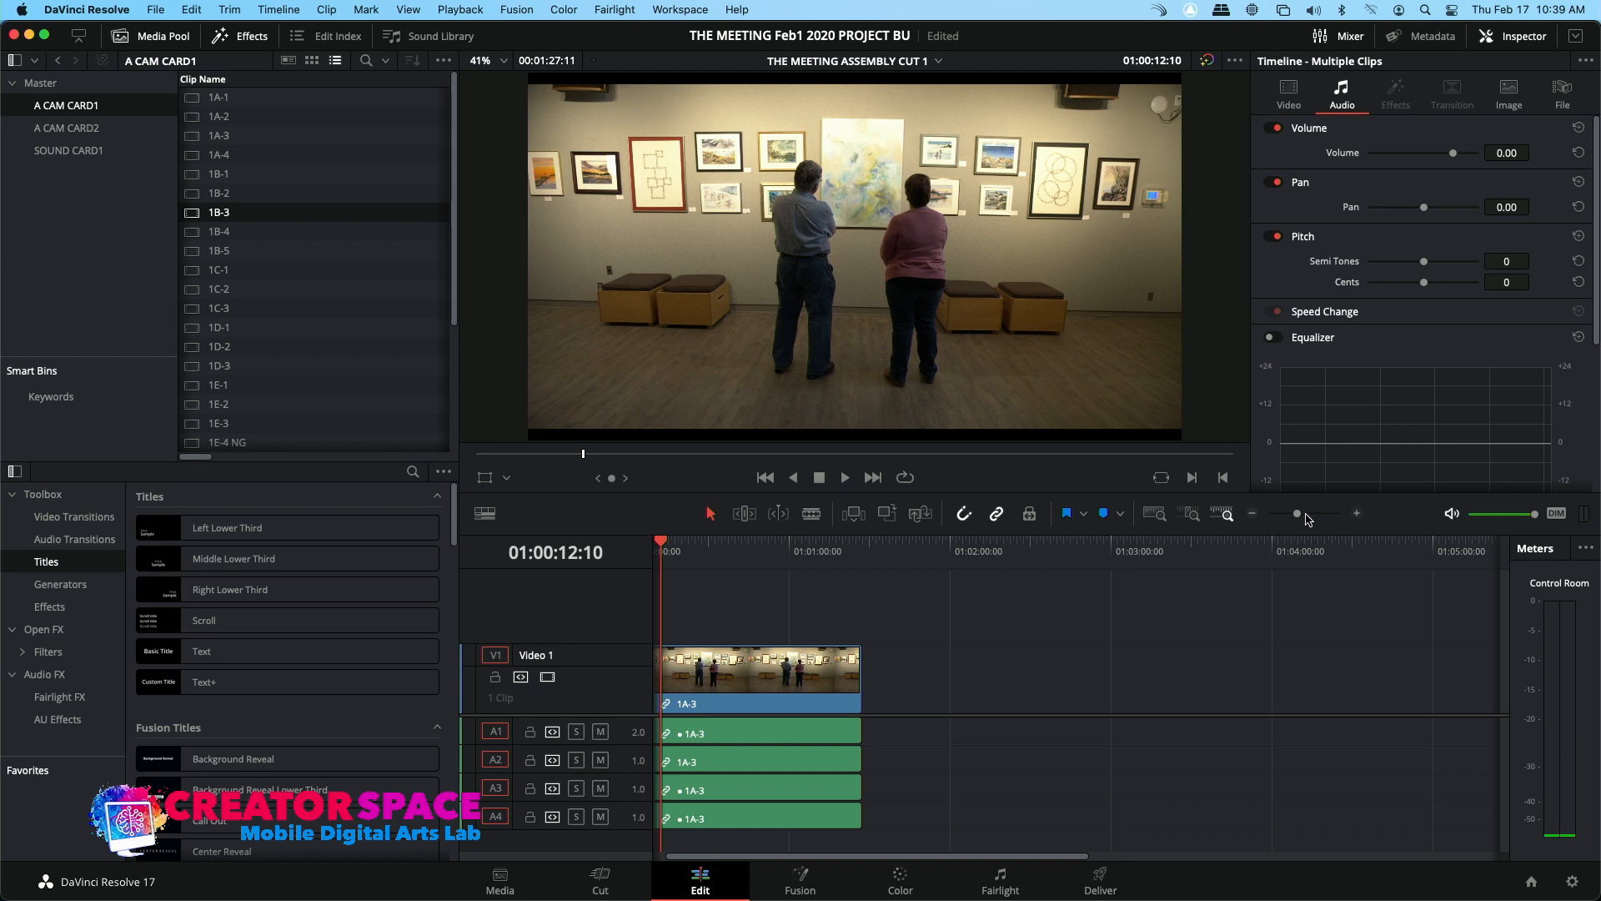
pyautogui.moveTo(1298, 515); pyautogui.dragTo(1308, 517)
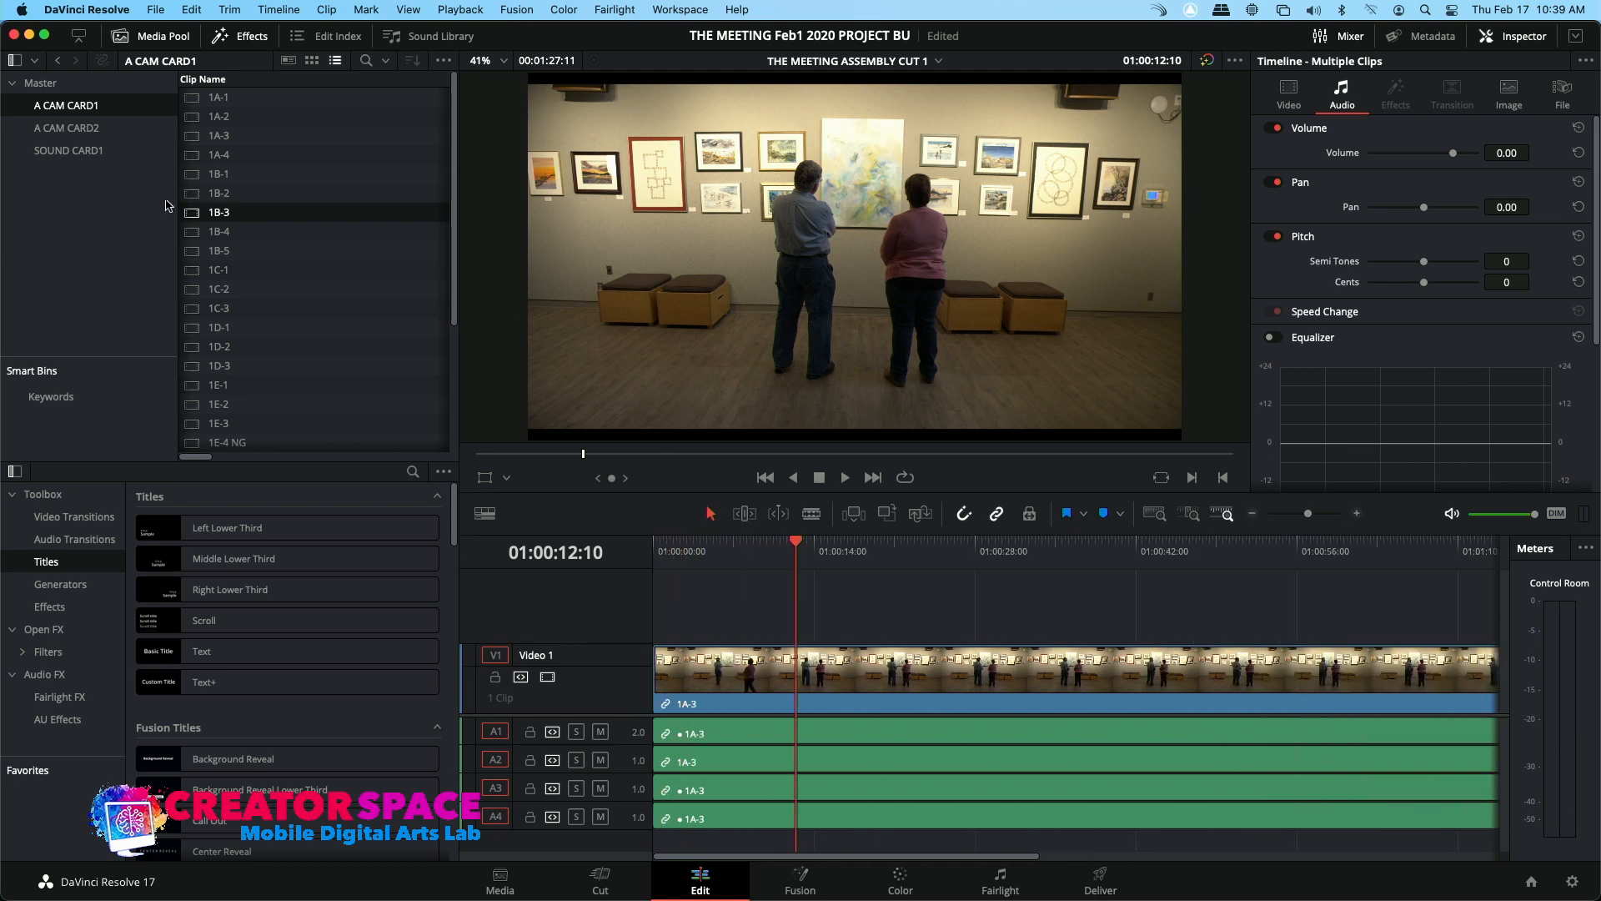
pyautogui.doubleClick(191, 216)
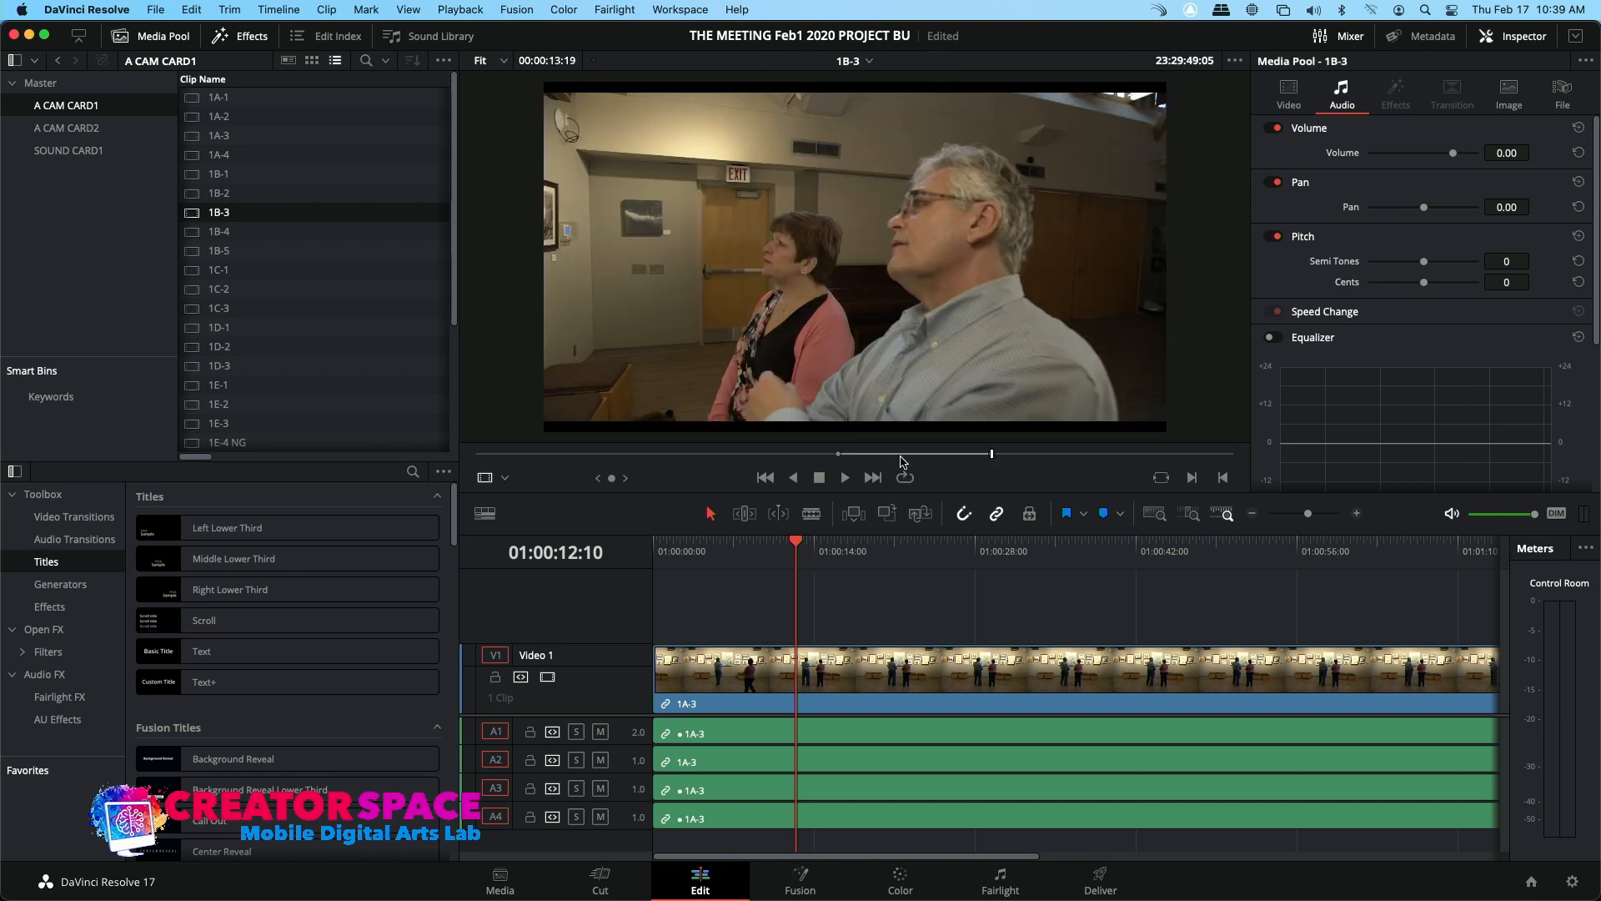
pyautogui.click(837, 454)
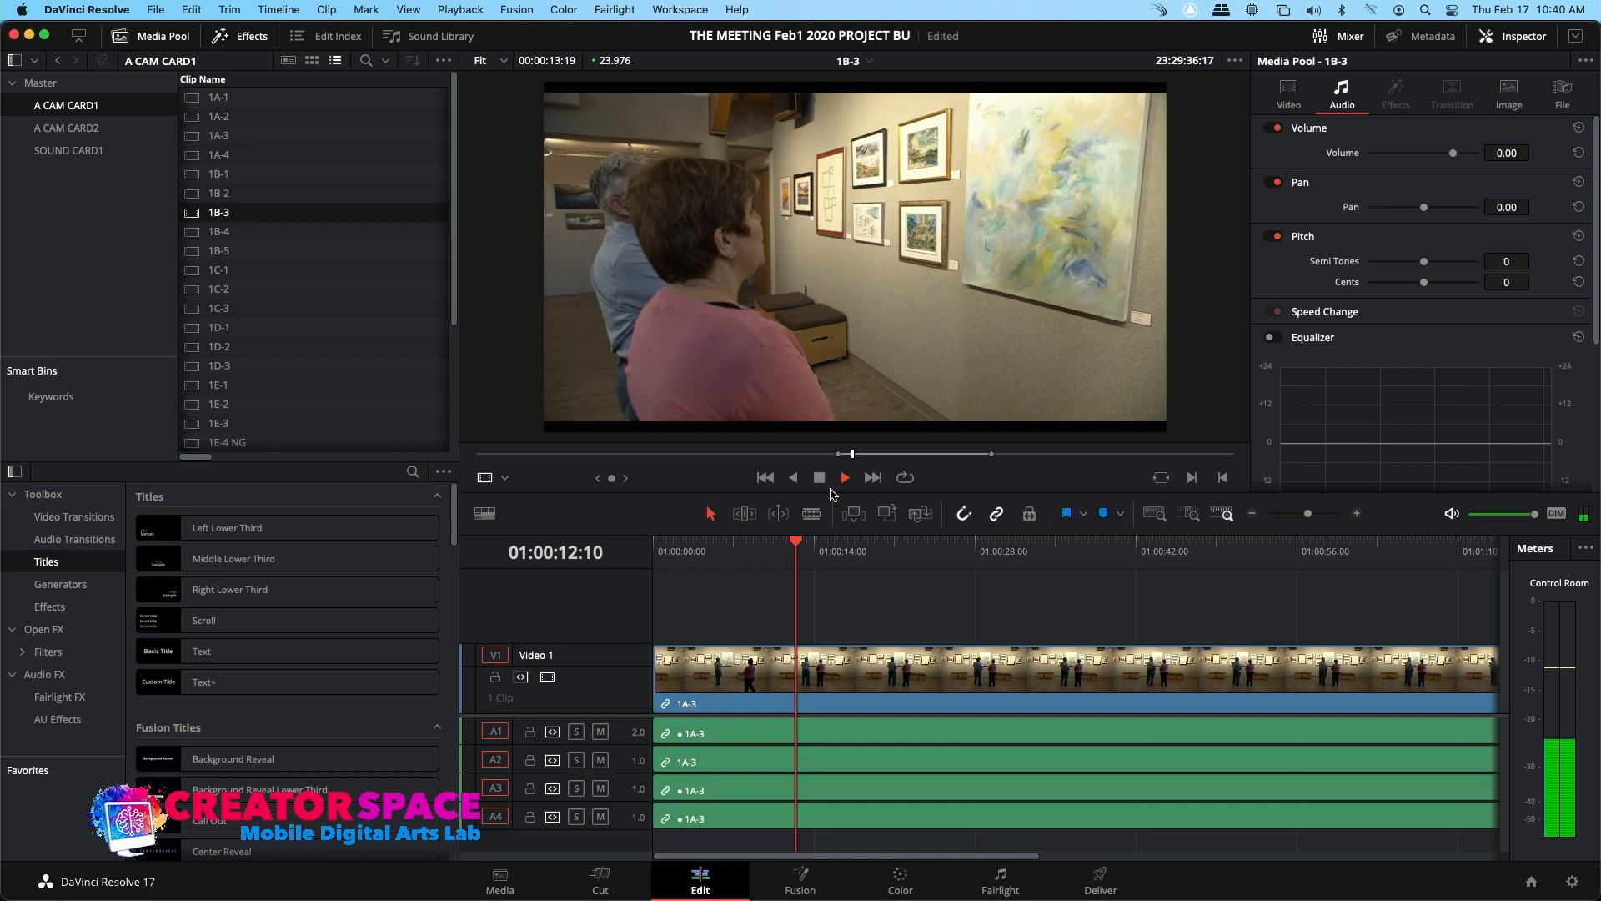
# Mark a timeline In point at 01:00:10:18 and overwrite 1A-3 from there with the marked section of 1B-3
pyautogui.click(751, 549)
pyautogui.click(754, 549)
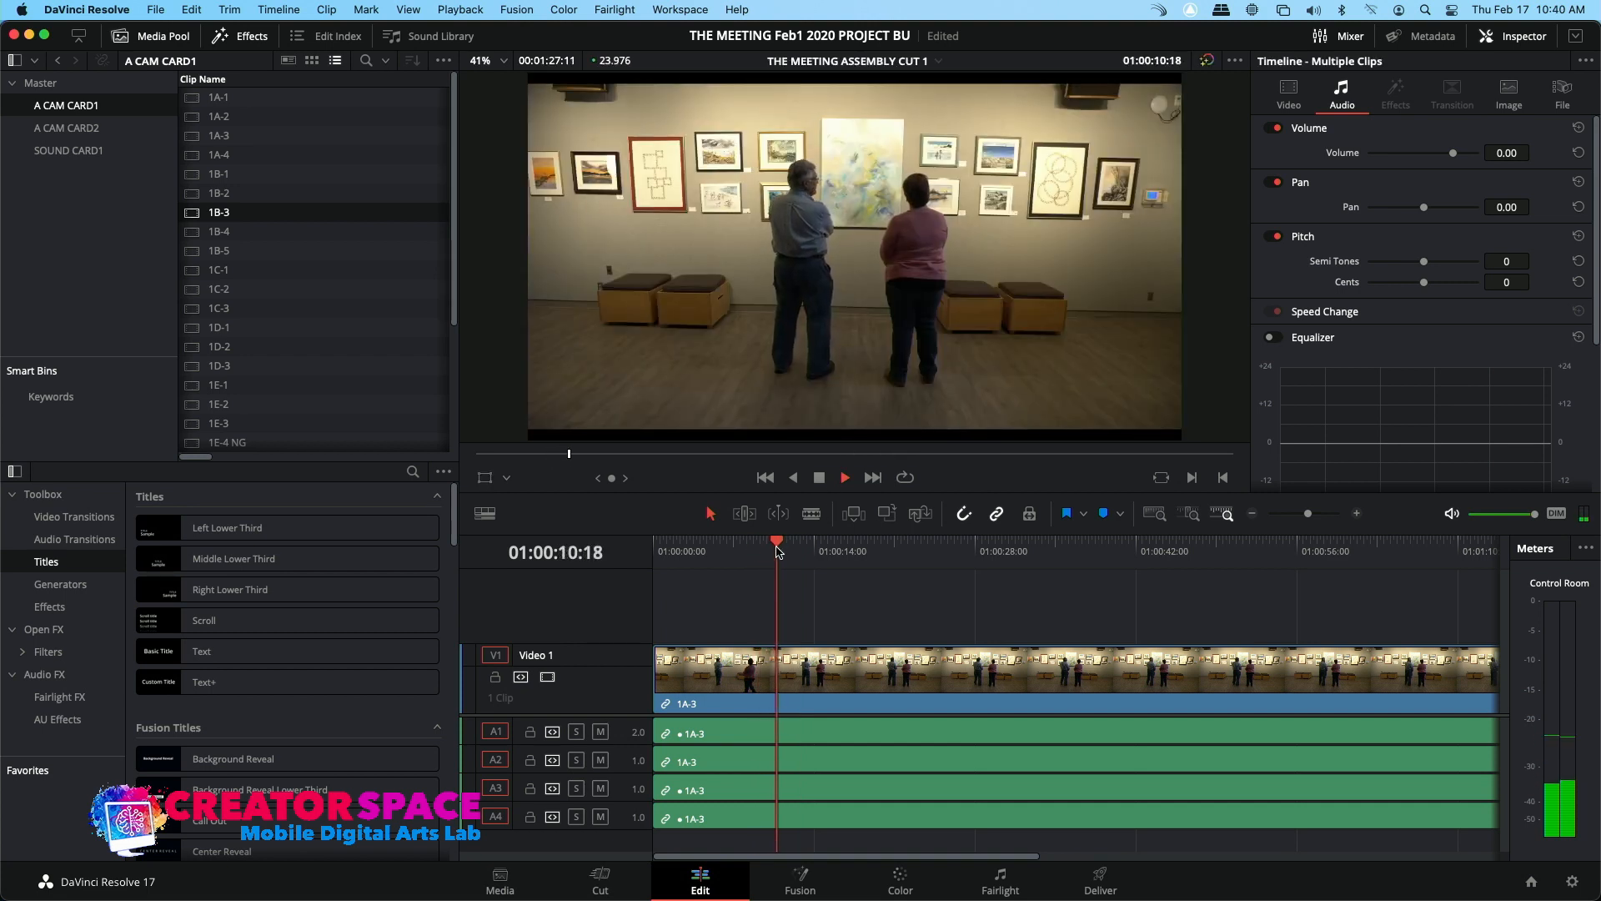
pyautogui.press('space')
pyautogui.moveTo(777, 549); pyautogui.dragTo(774, 549)
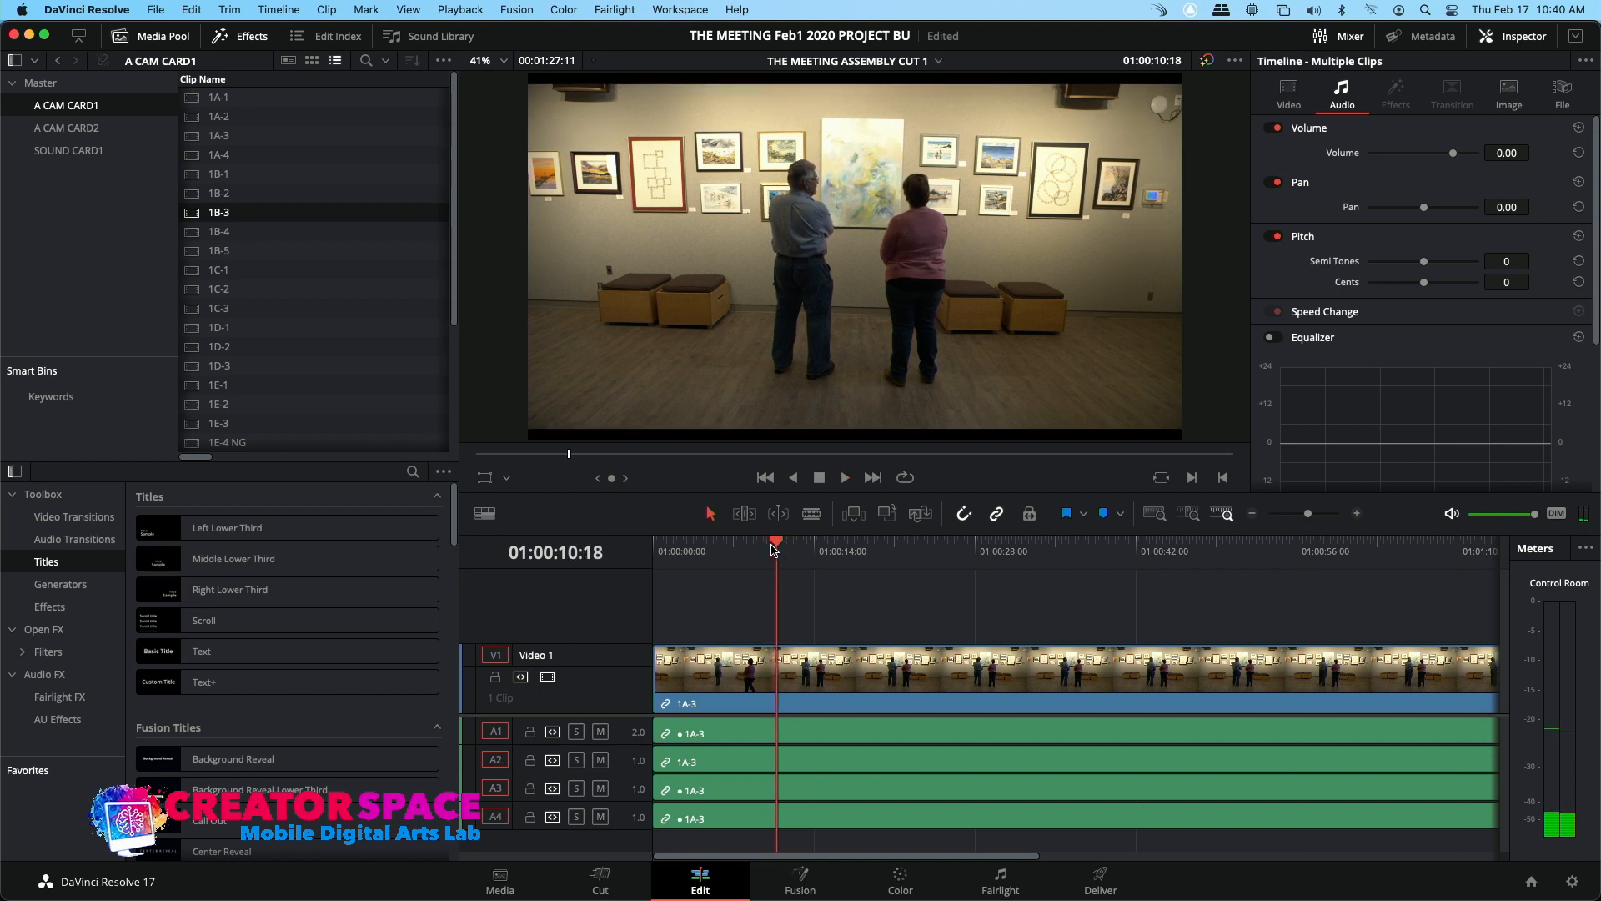
pyautogui.press('i')
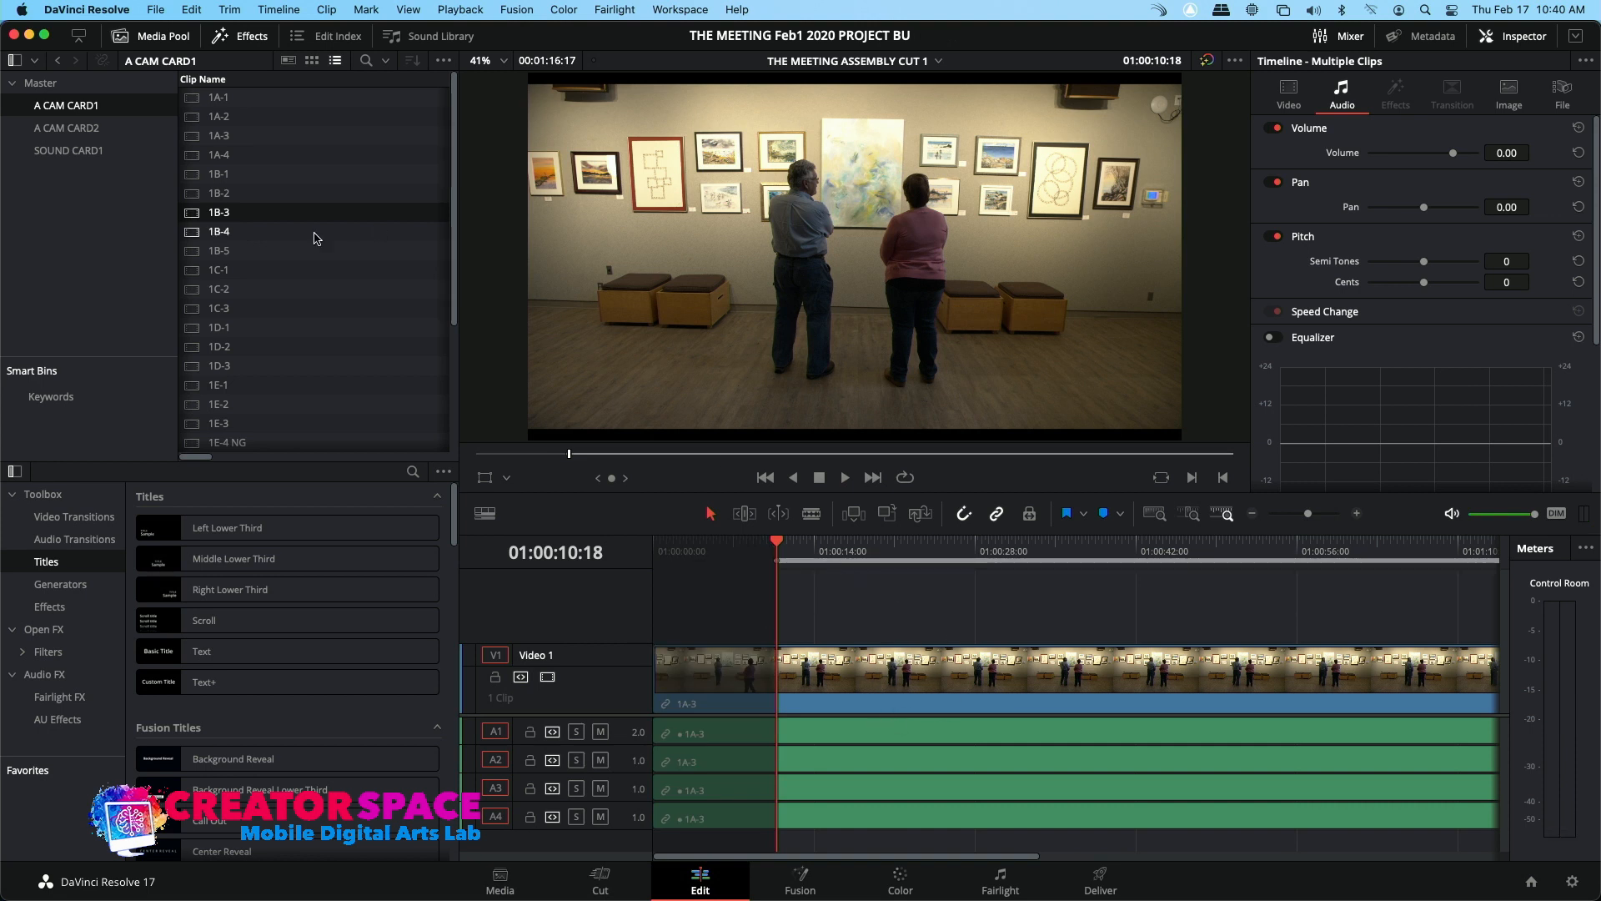
pyautogui.doubleClick(178, 212)
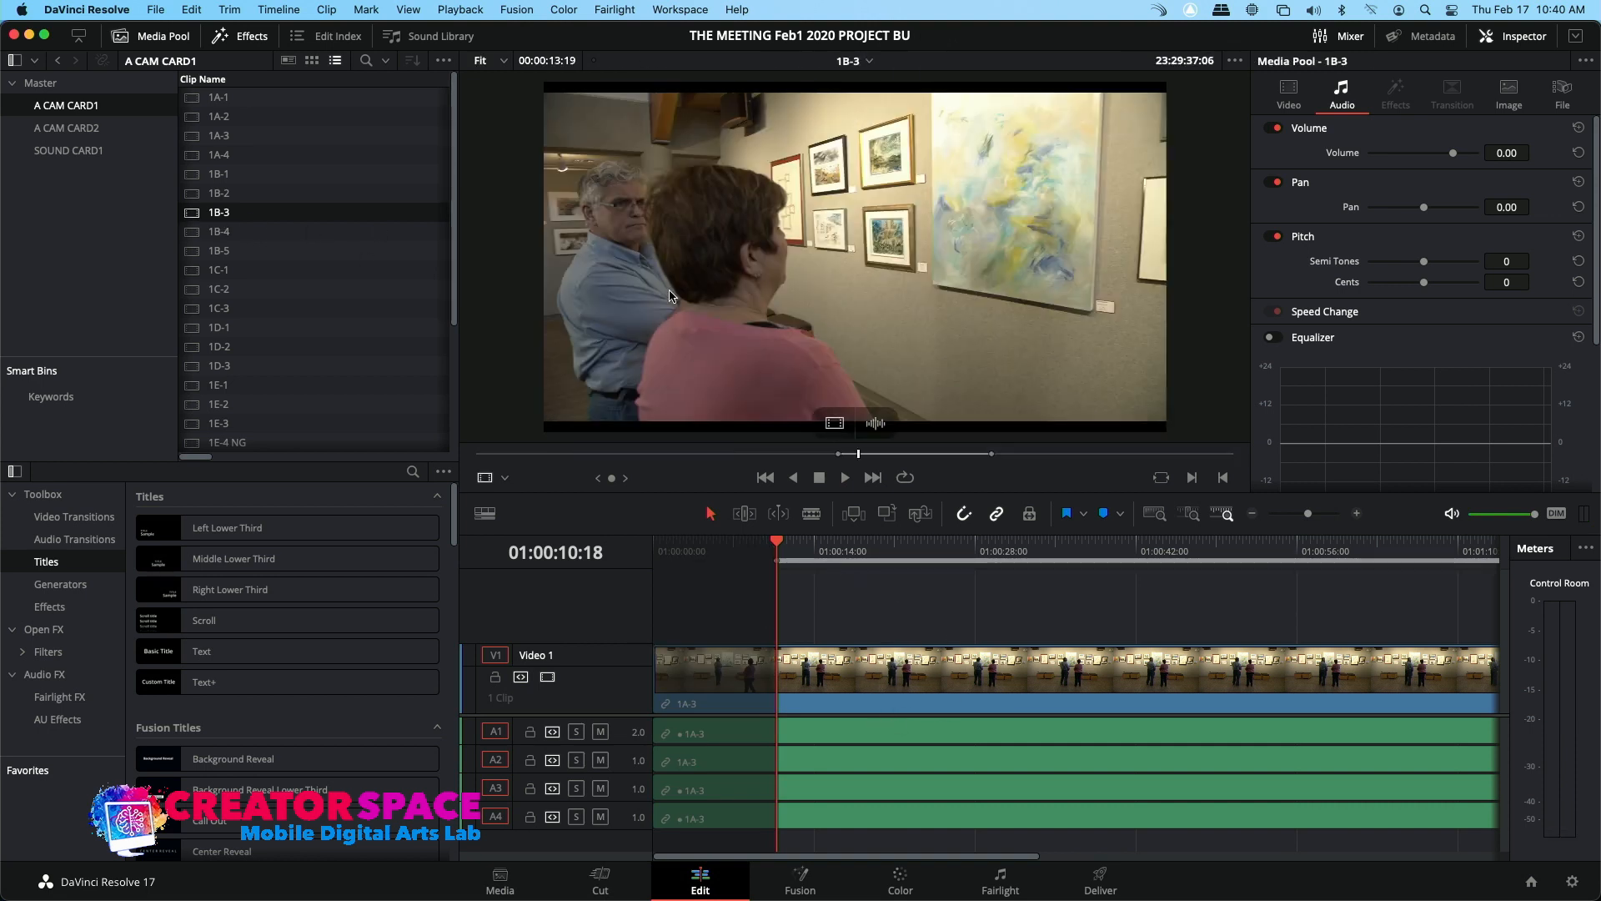
pyautogui.click(889, 514)
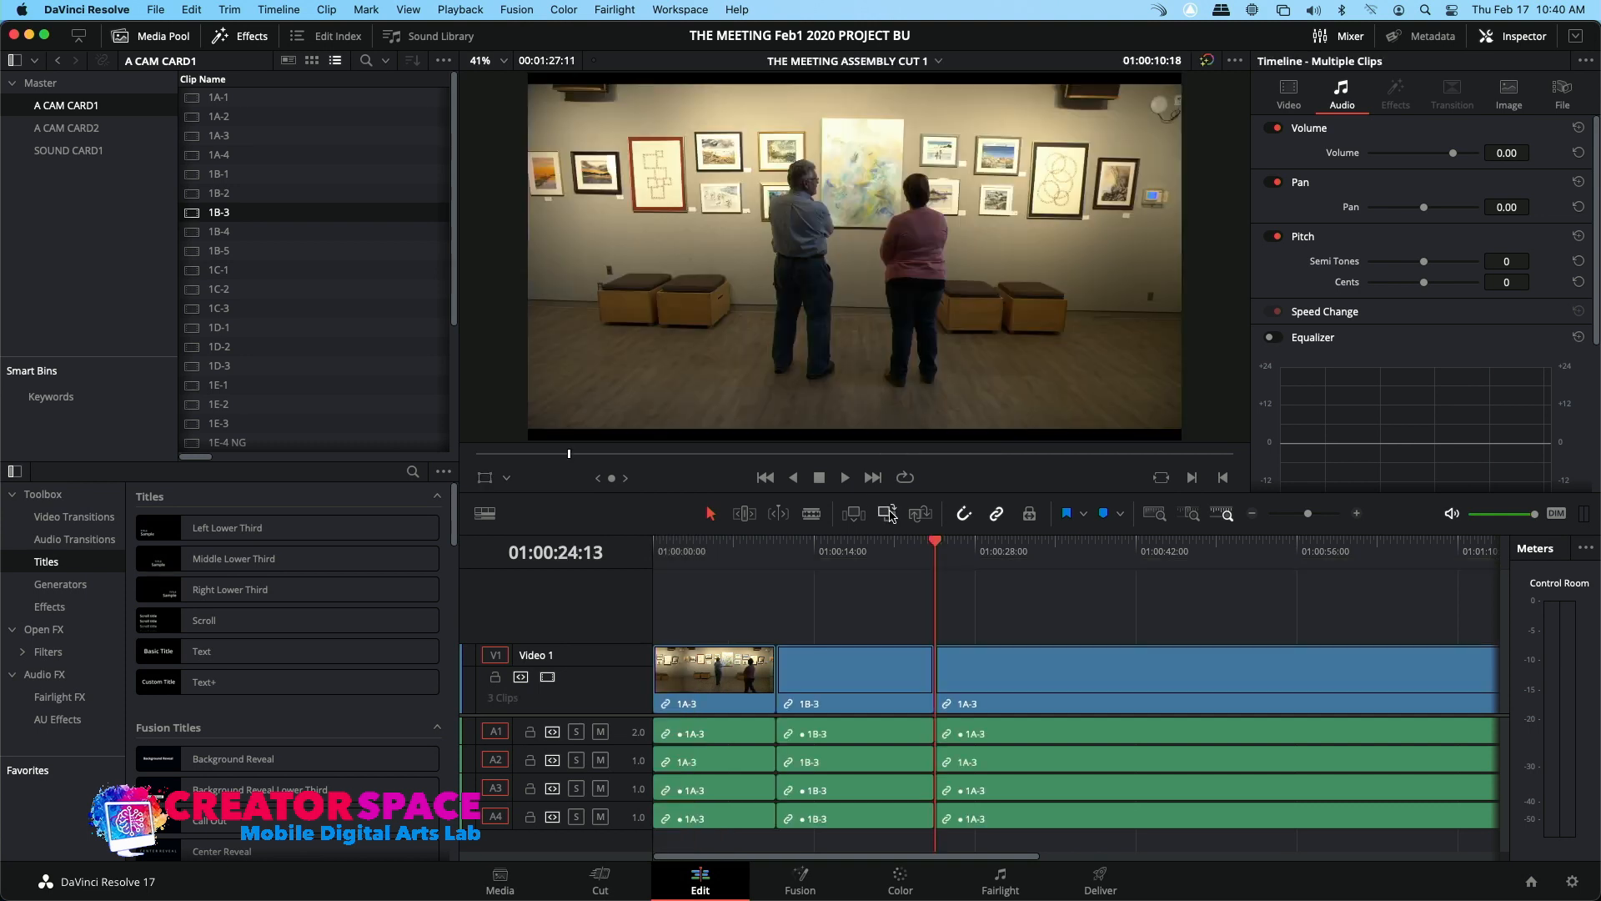
# Play the timeline from 01:00:06:21 through the 1B-3 section to check both cuts, stopping at about 01:00:27:00
pyautogui.click(732, 549)
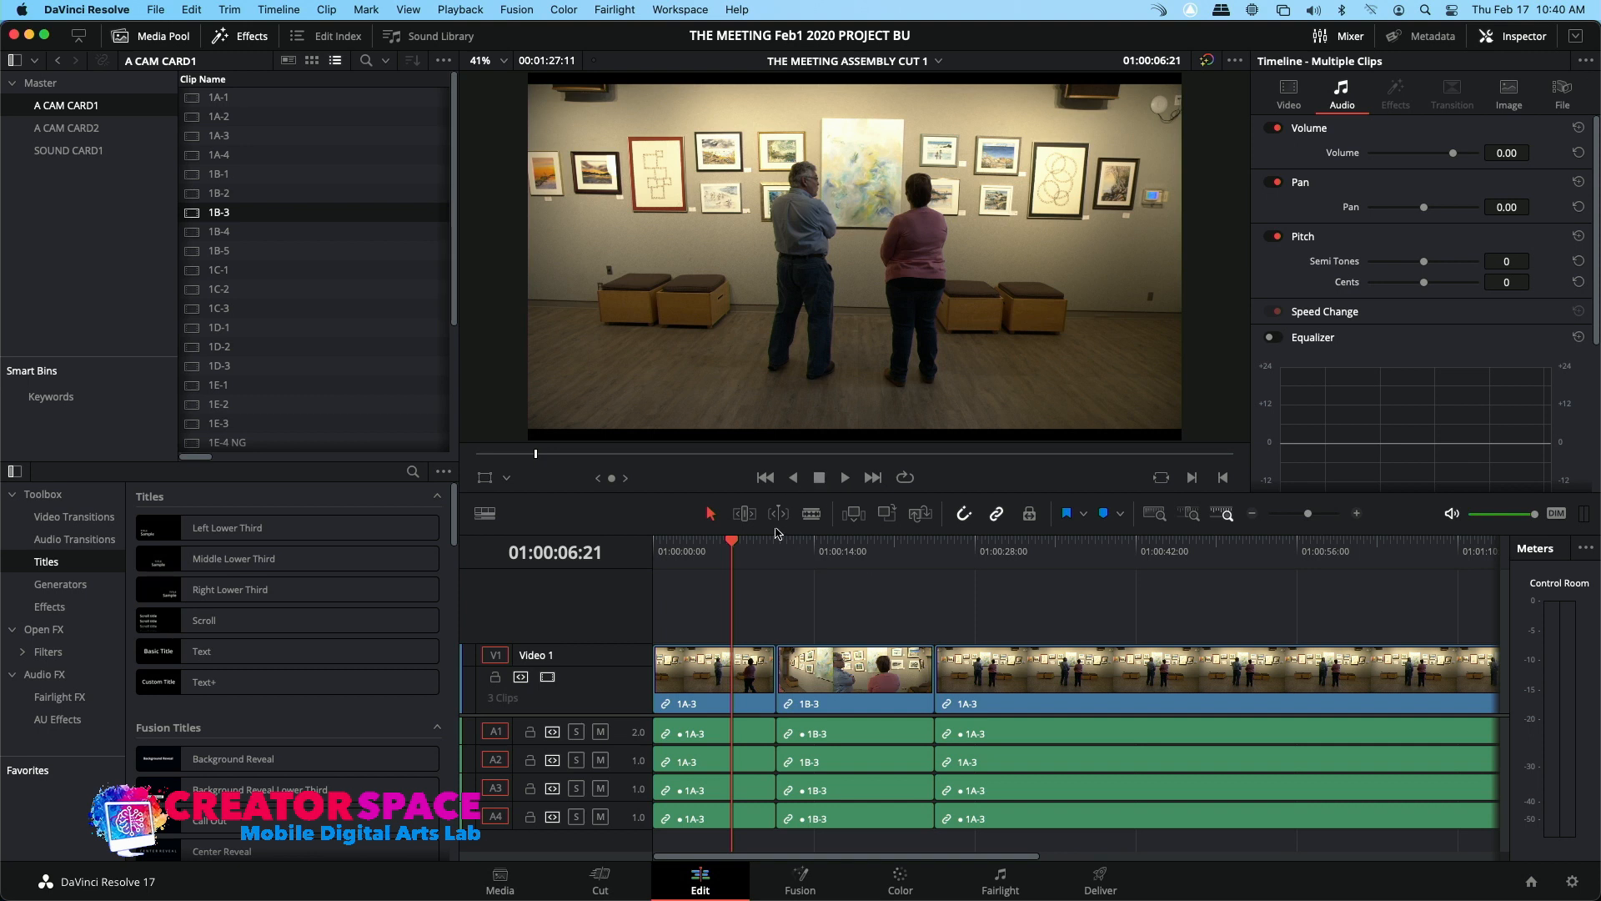
pyautogui.press('space')
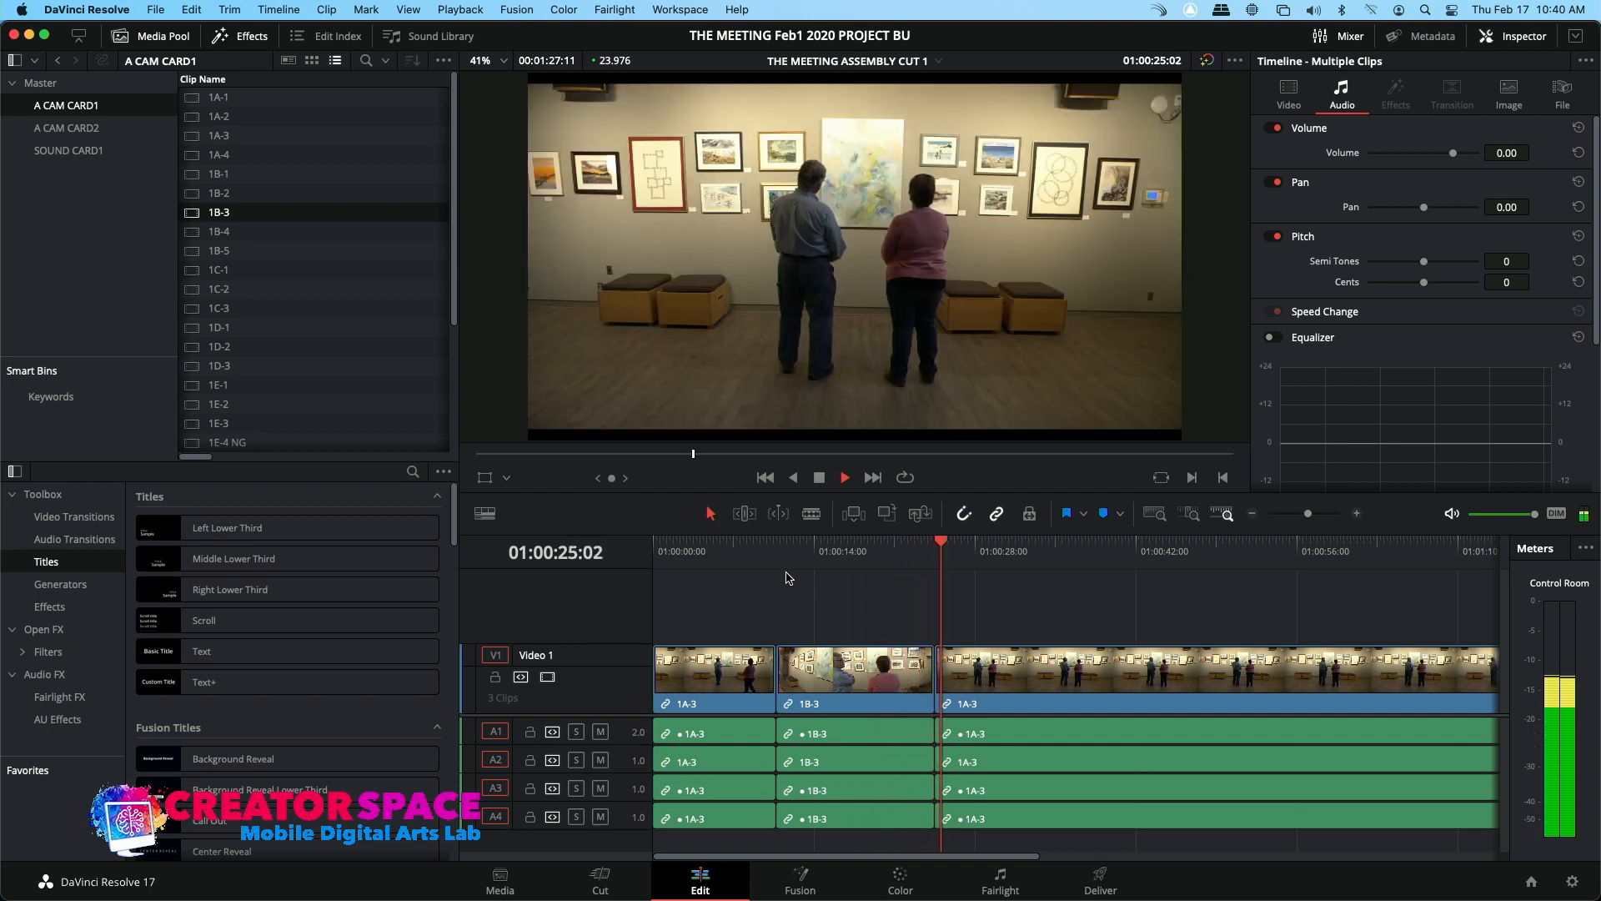
pyautogui.press('space')
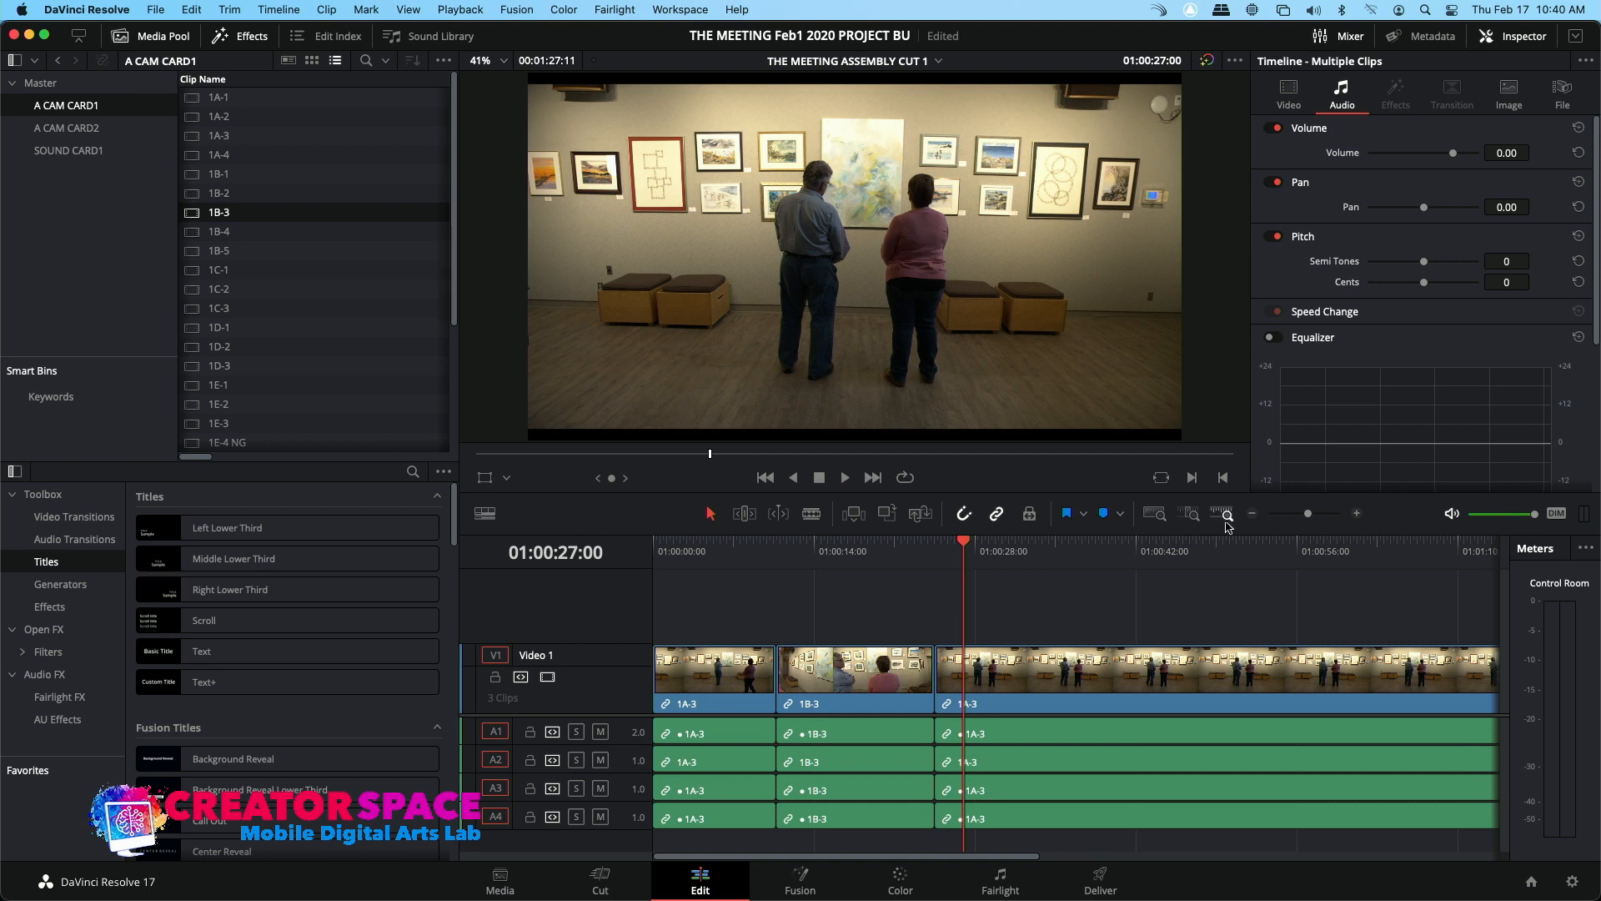
# Open take 1C-3 and re-mark it with a section about 00:00:52:21 long, ending at 00:06:33:21
pyautogui.hscroll(1, 191, 238)
pyautogui.doubleClick(187, 215)
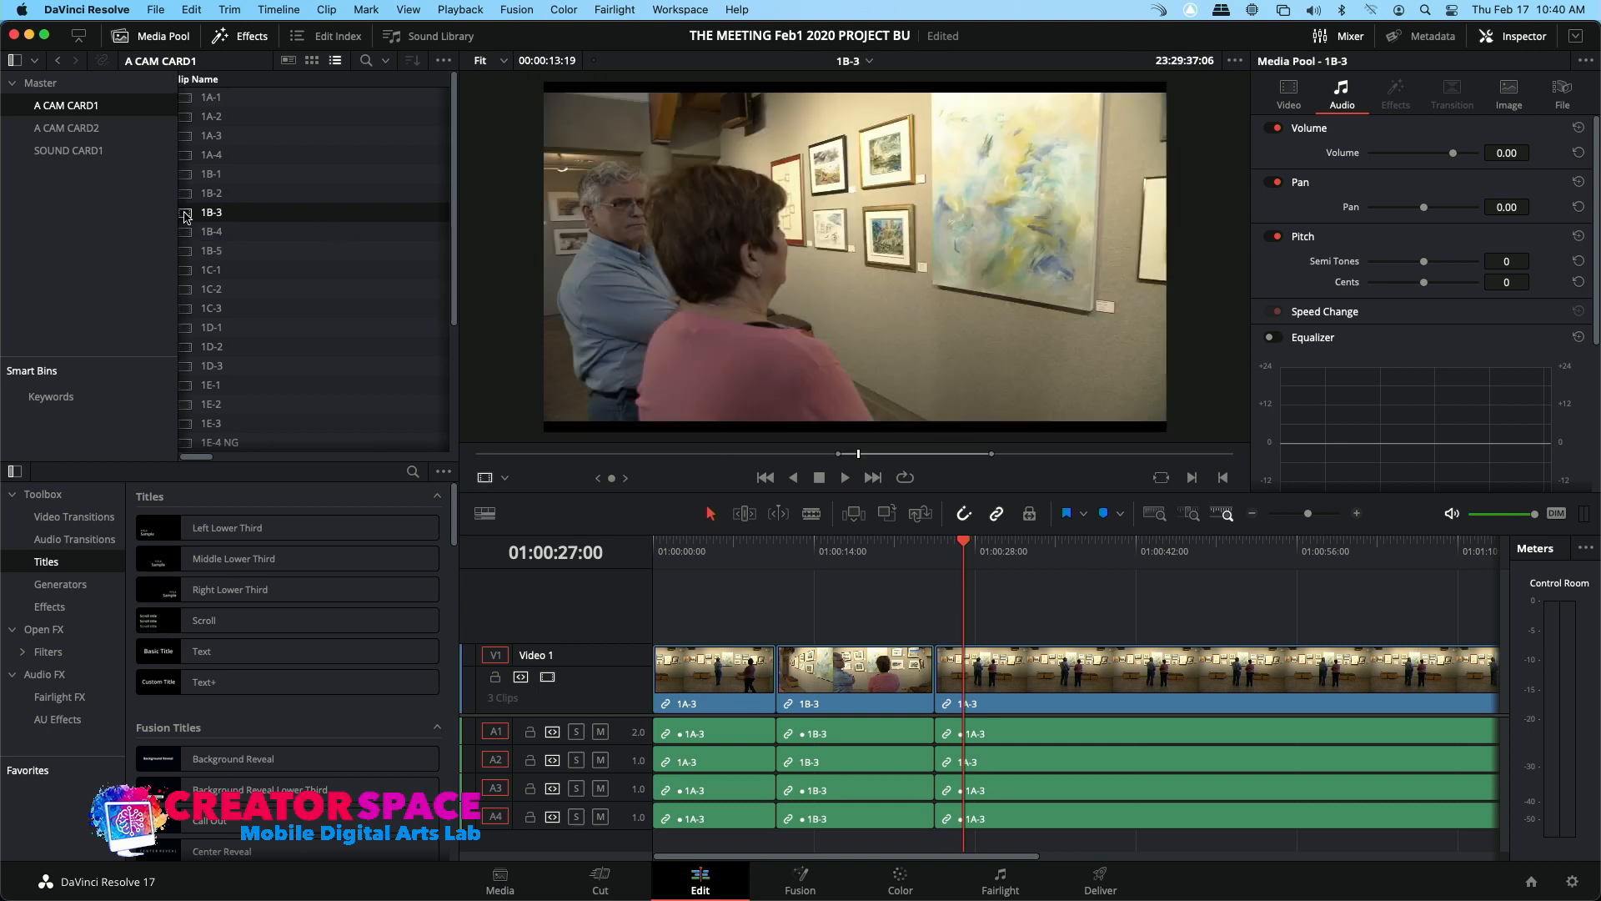
pyautogui.doubleClick(187, 307)
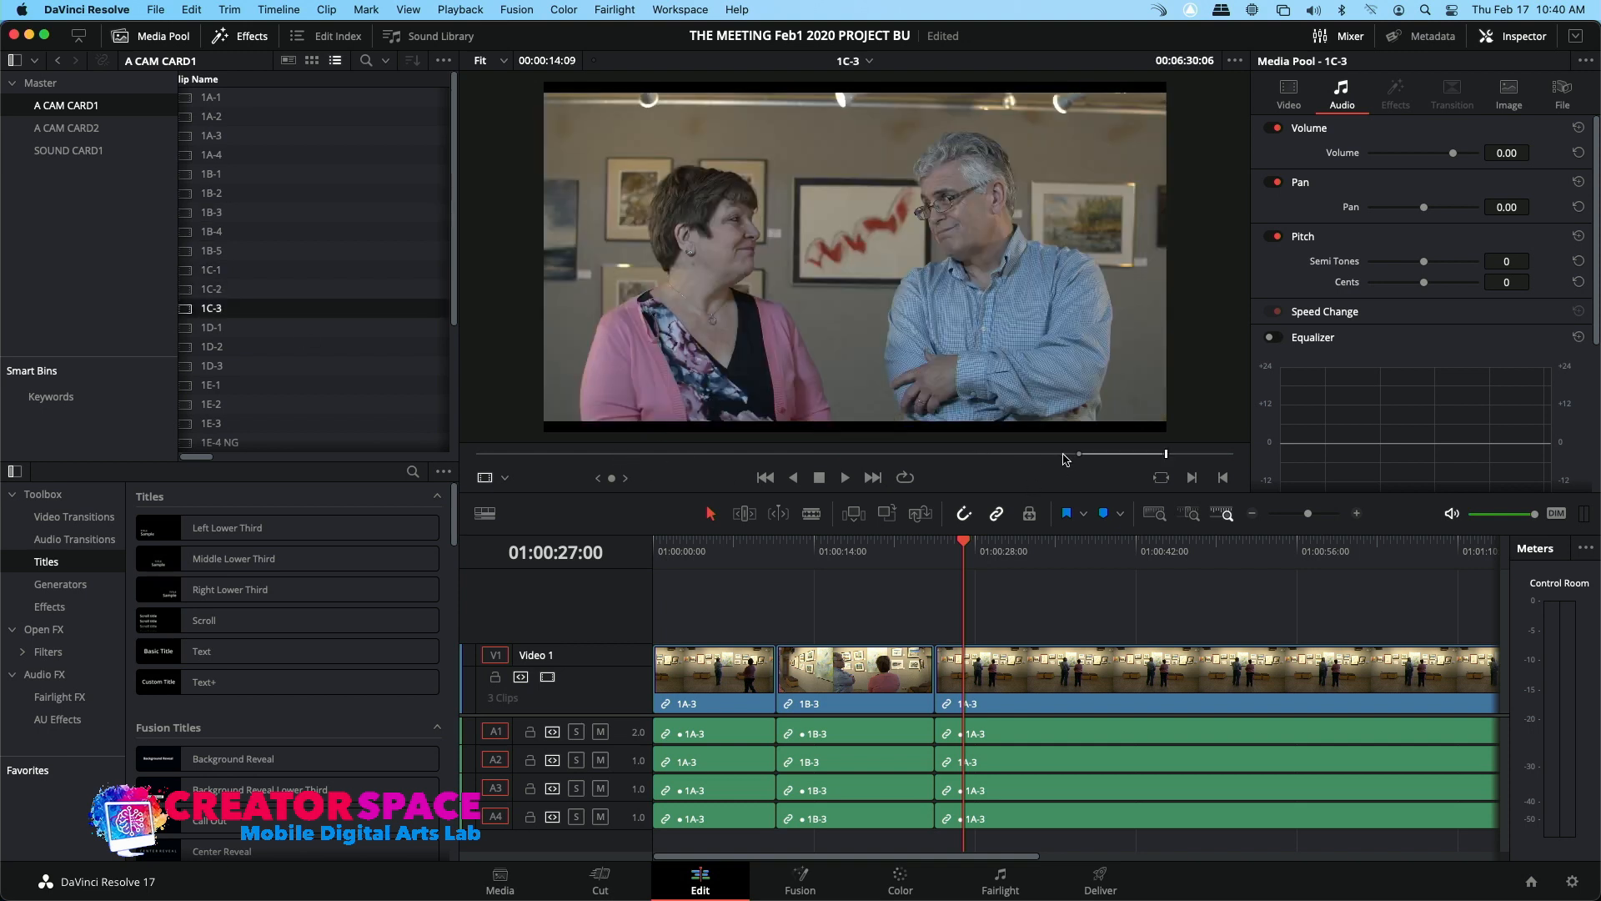
pyautogui.press('space')
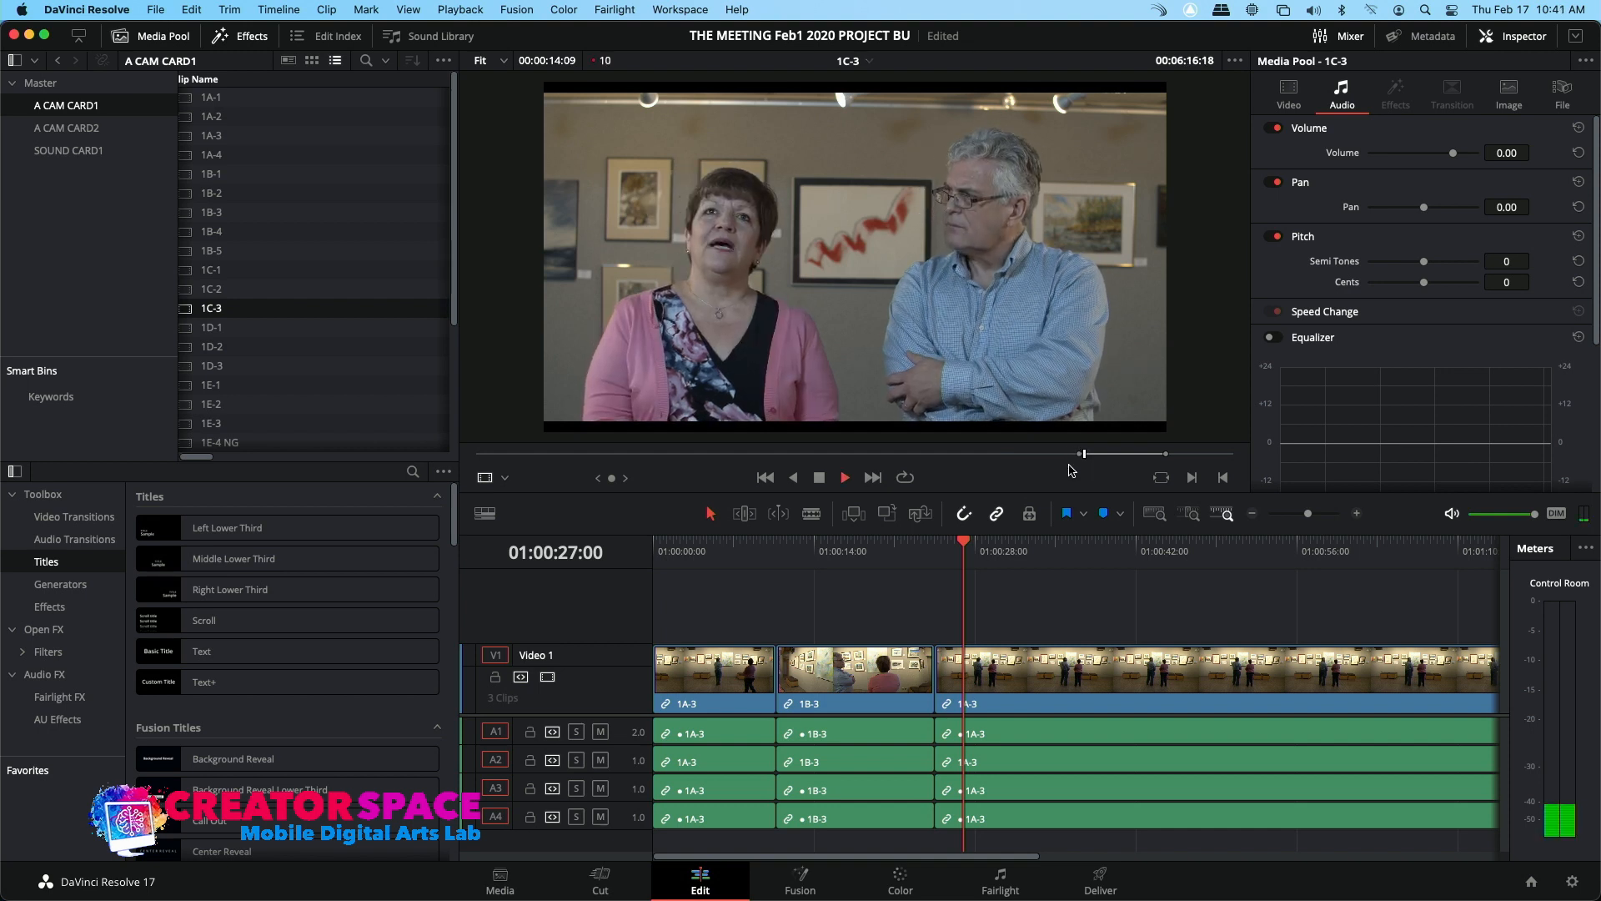
pyautogui.click(953, 455)
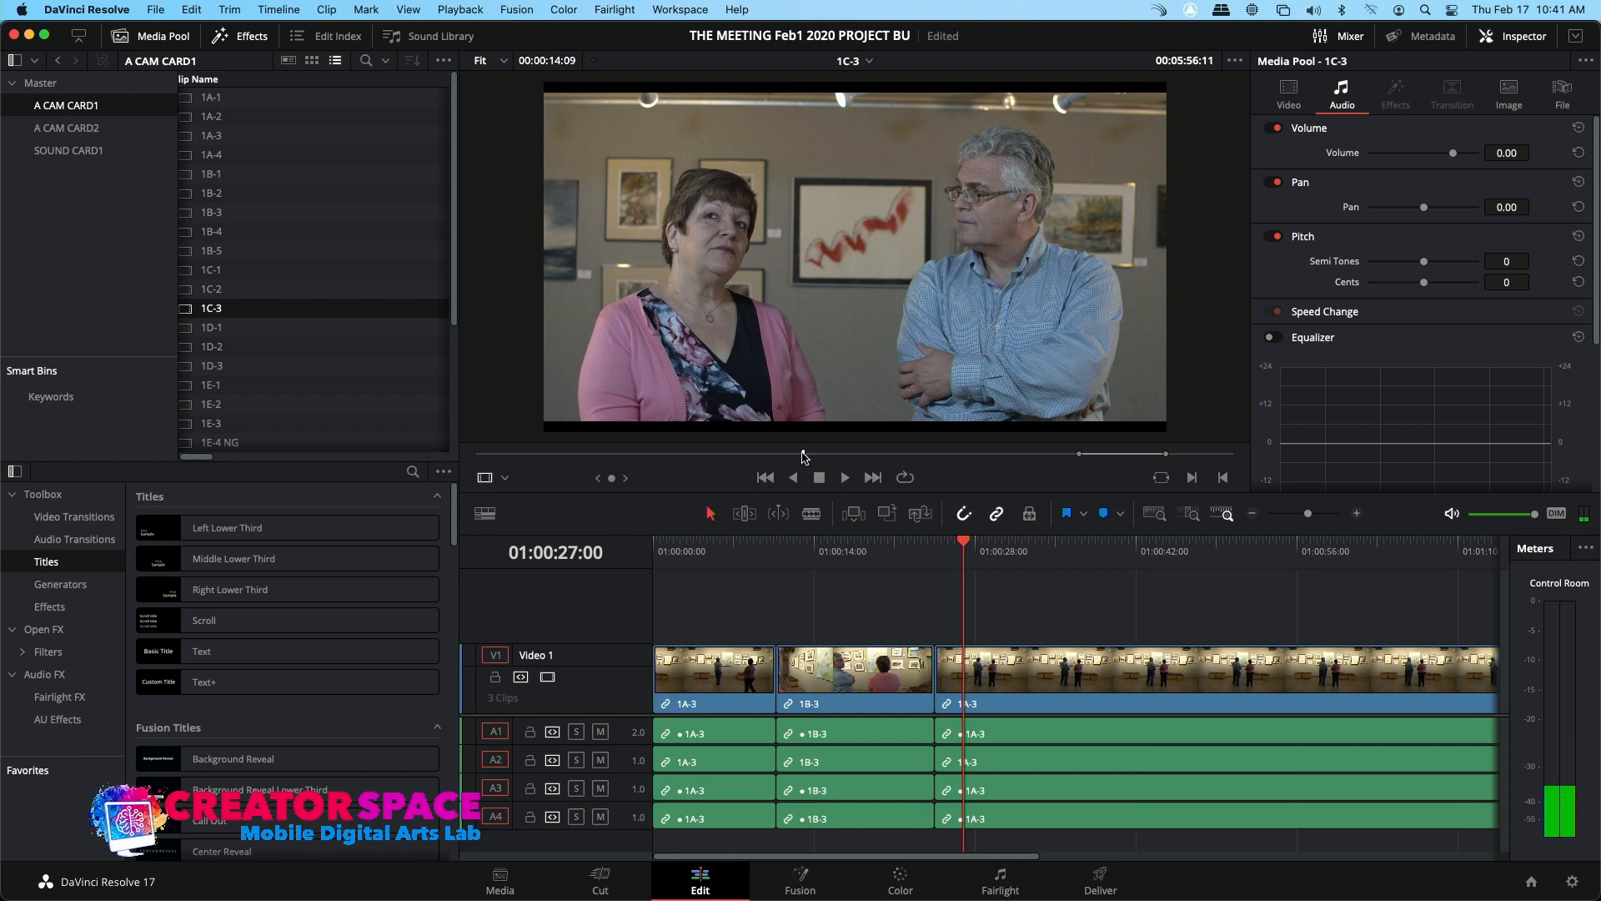
pyautogui.click(802, 455)
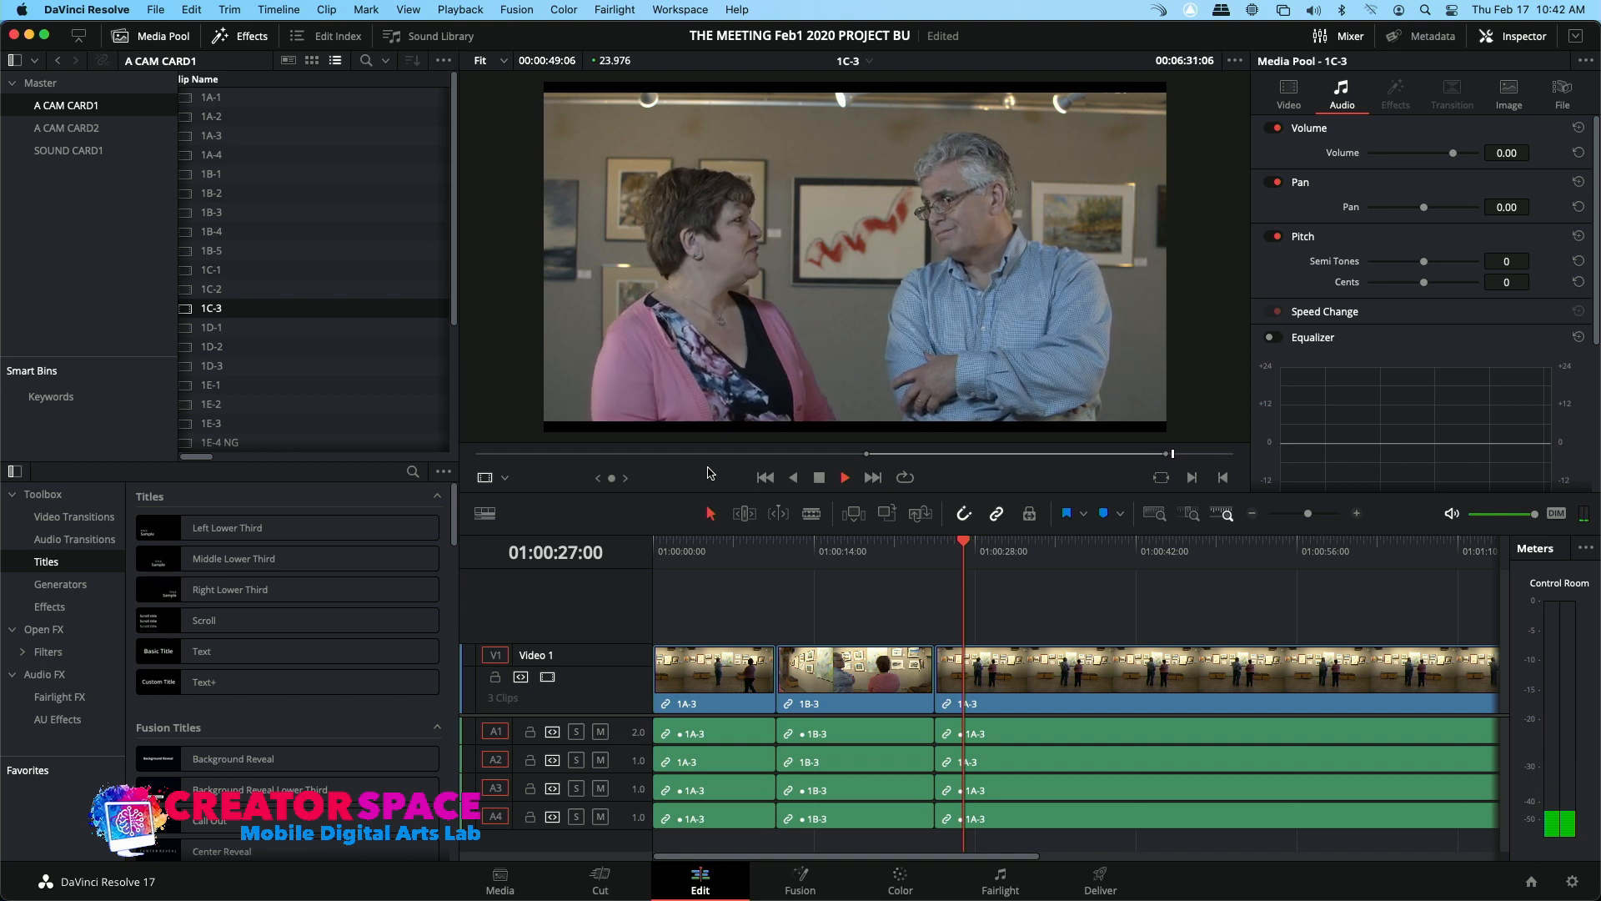
pyautogui.press('space')
pyautogui.press('space')
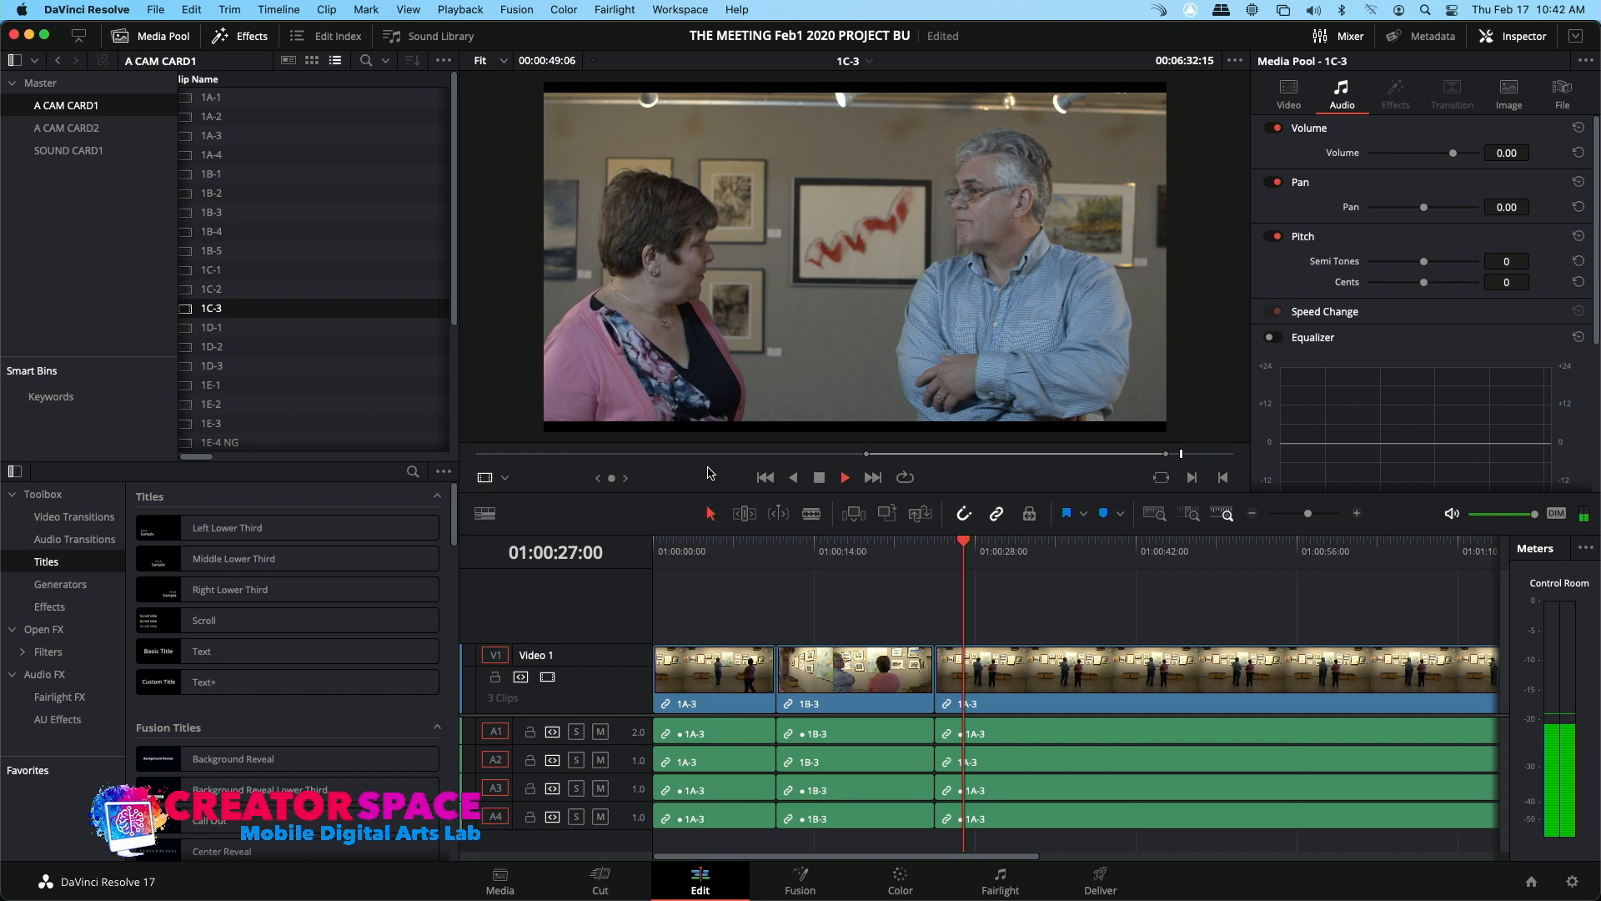
pyautogui.press('space')
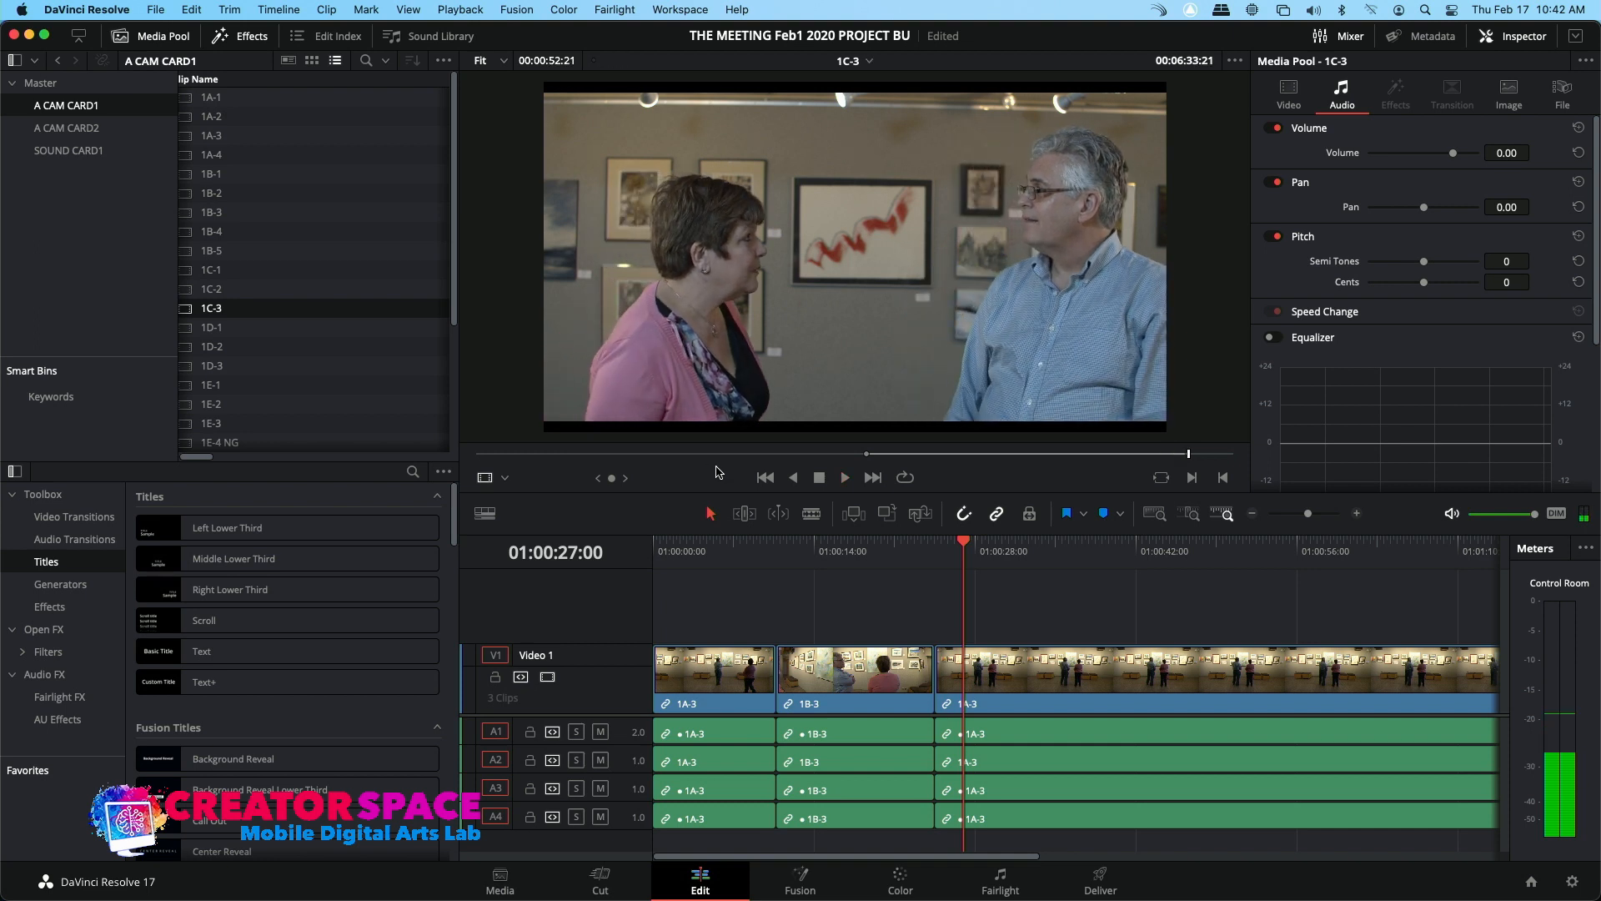
# Overwrite the timeline from 1B-3's end at 01:00:24:13 with the marked section of 1C-3, and play across the new cut
pyautogui.click(948, 552)
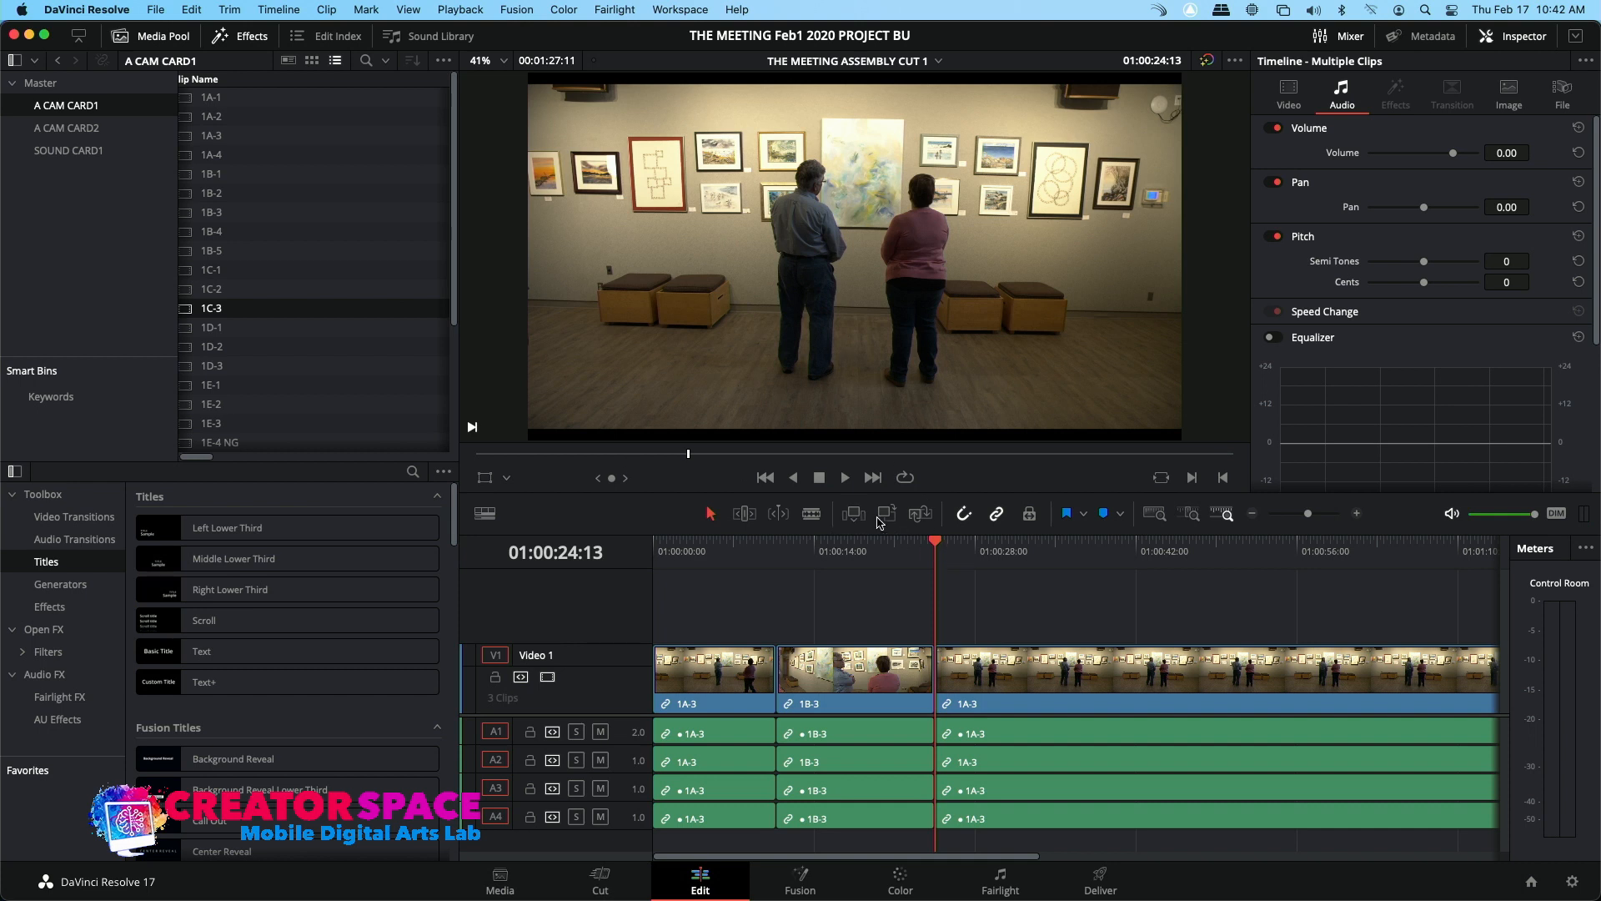
pyautogui.click(886, 516)
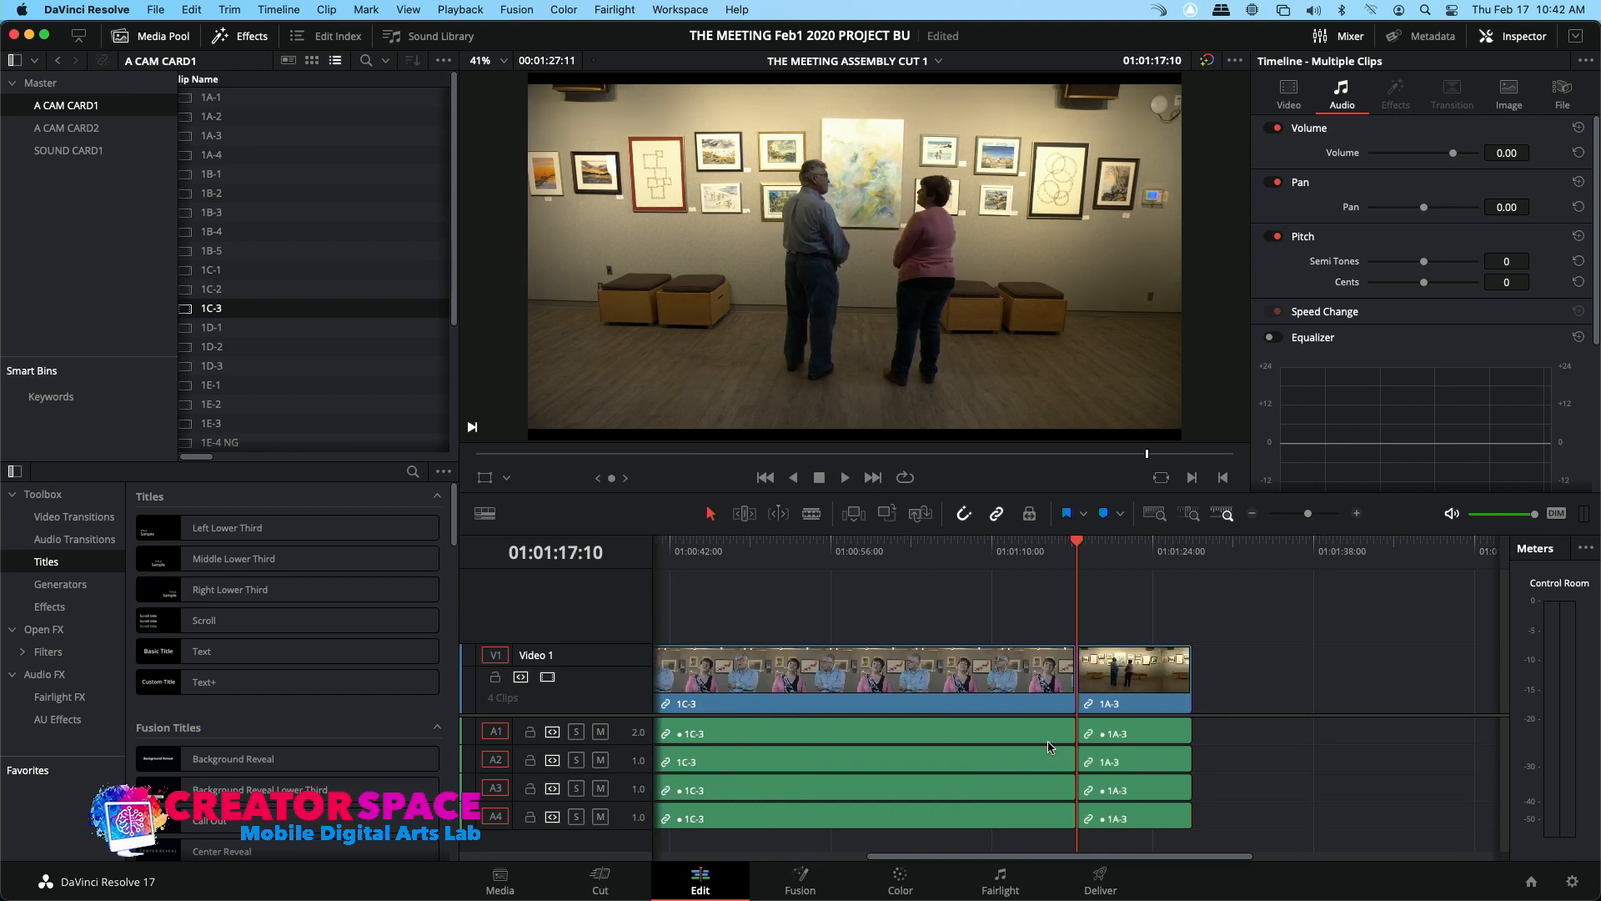
pyautogui.click(1254, 517)
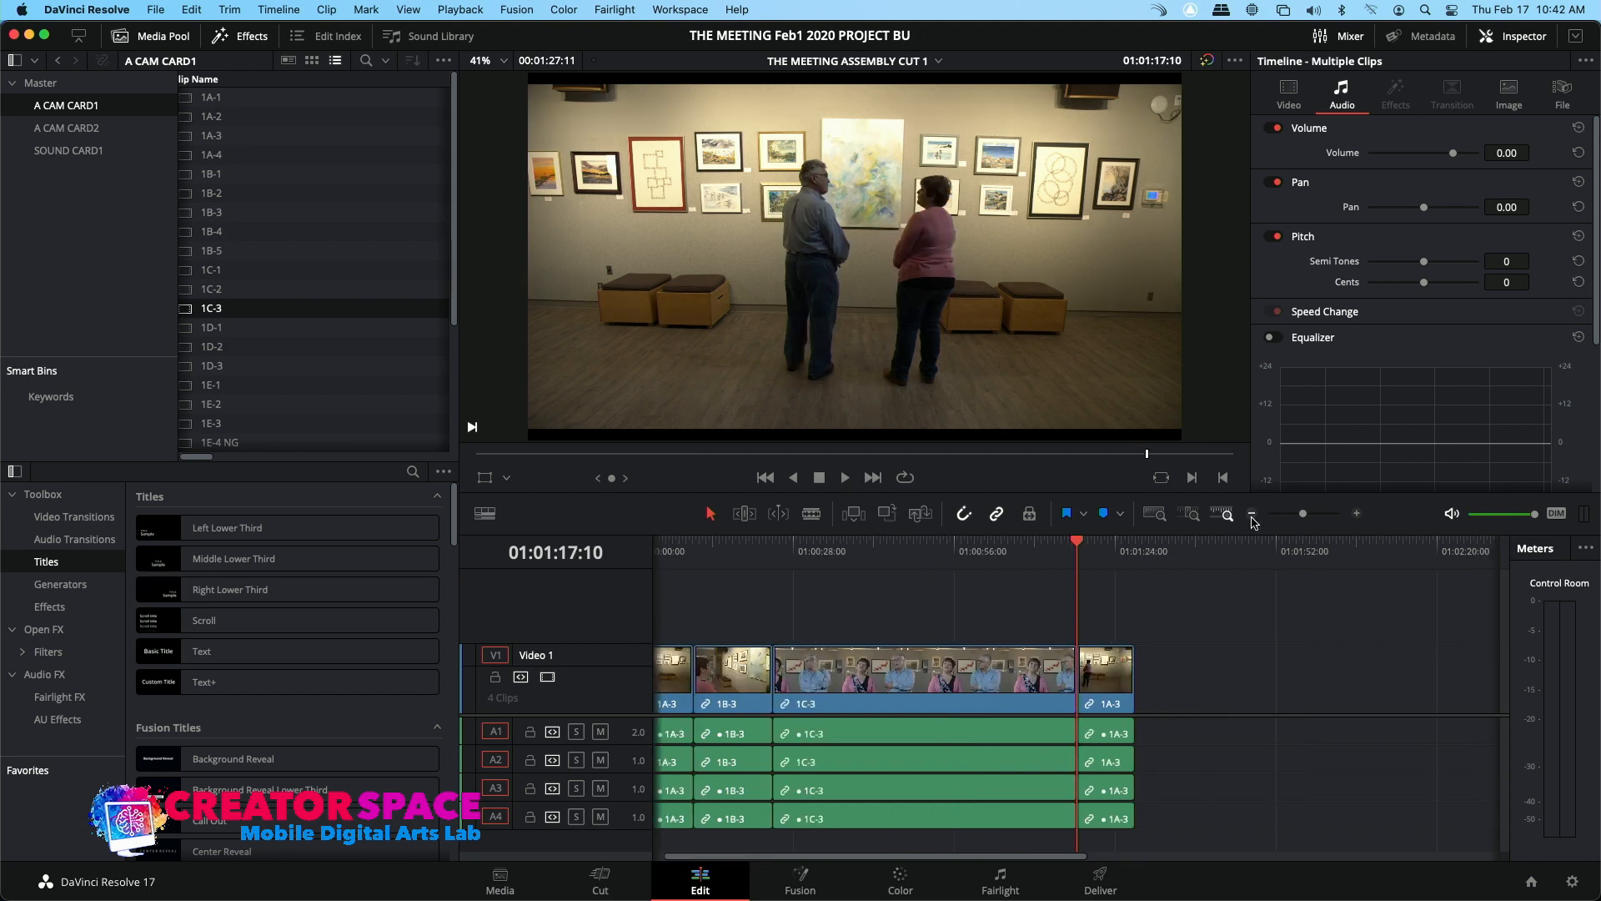
pyautogui.click(755, 551)
pyautogui.press('space')
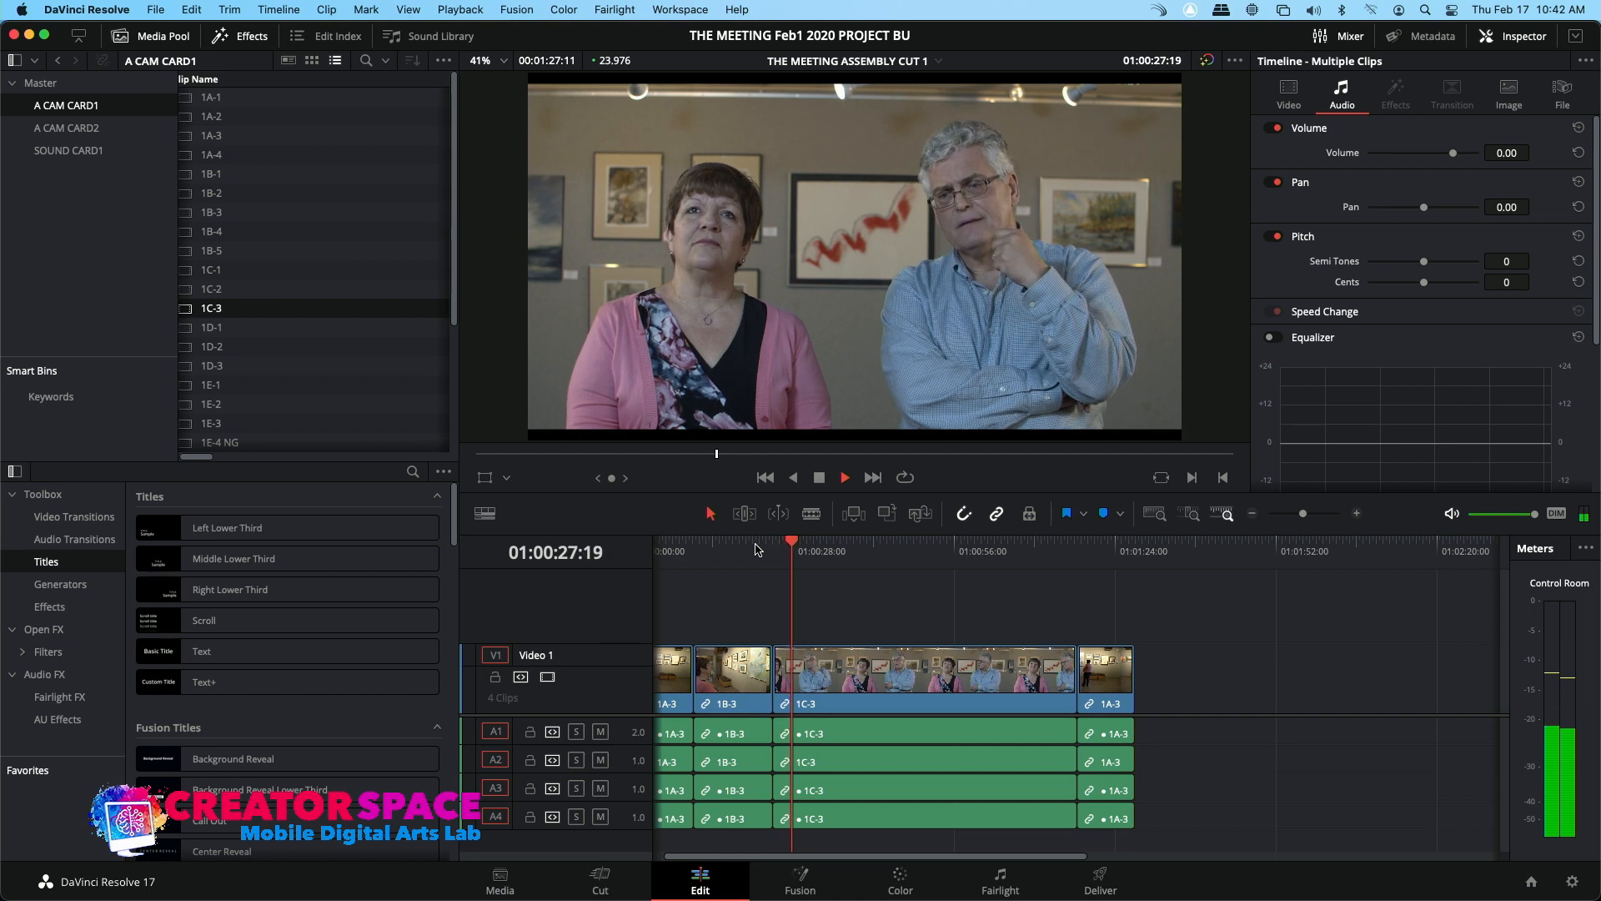
# Play the timeline through the 1C-3 section and across its cut to the last 1A-3 clip, stopping at about 01:01:21:15
pyautogui.hscroll(3, 784, 555)
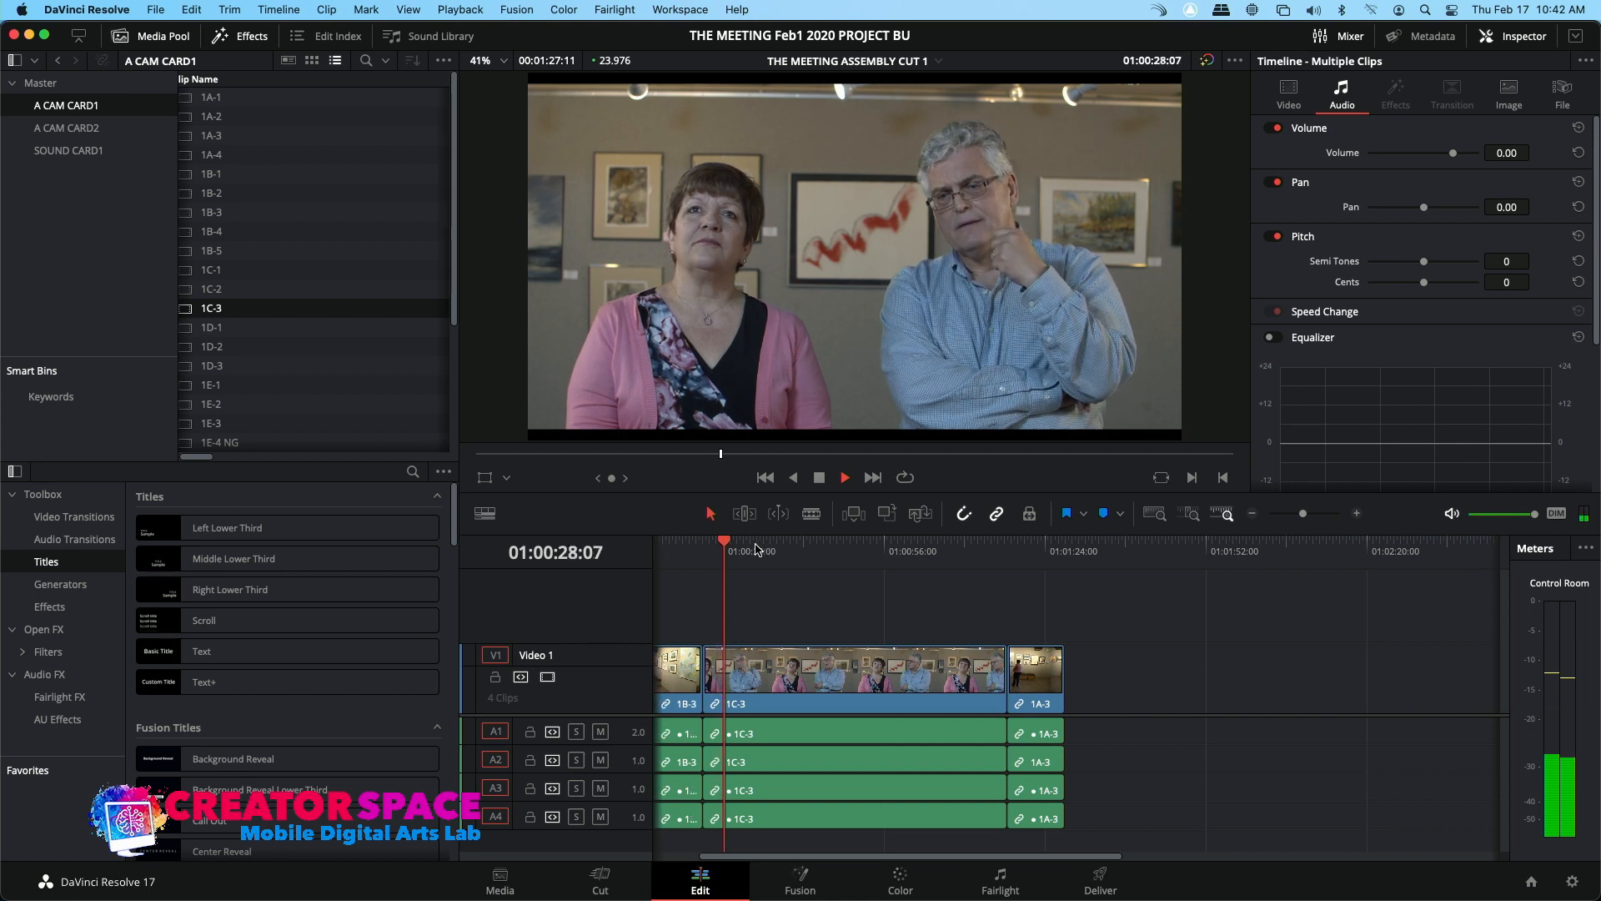
pyautogui.click(1252, 514)
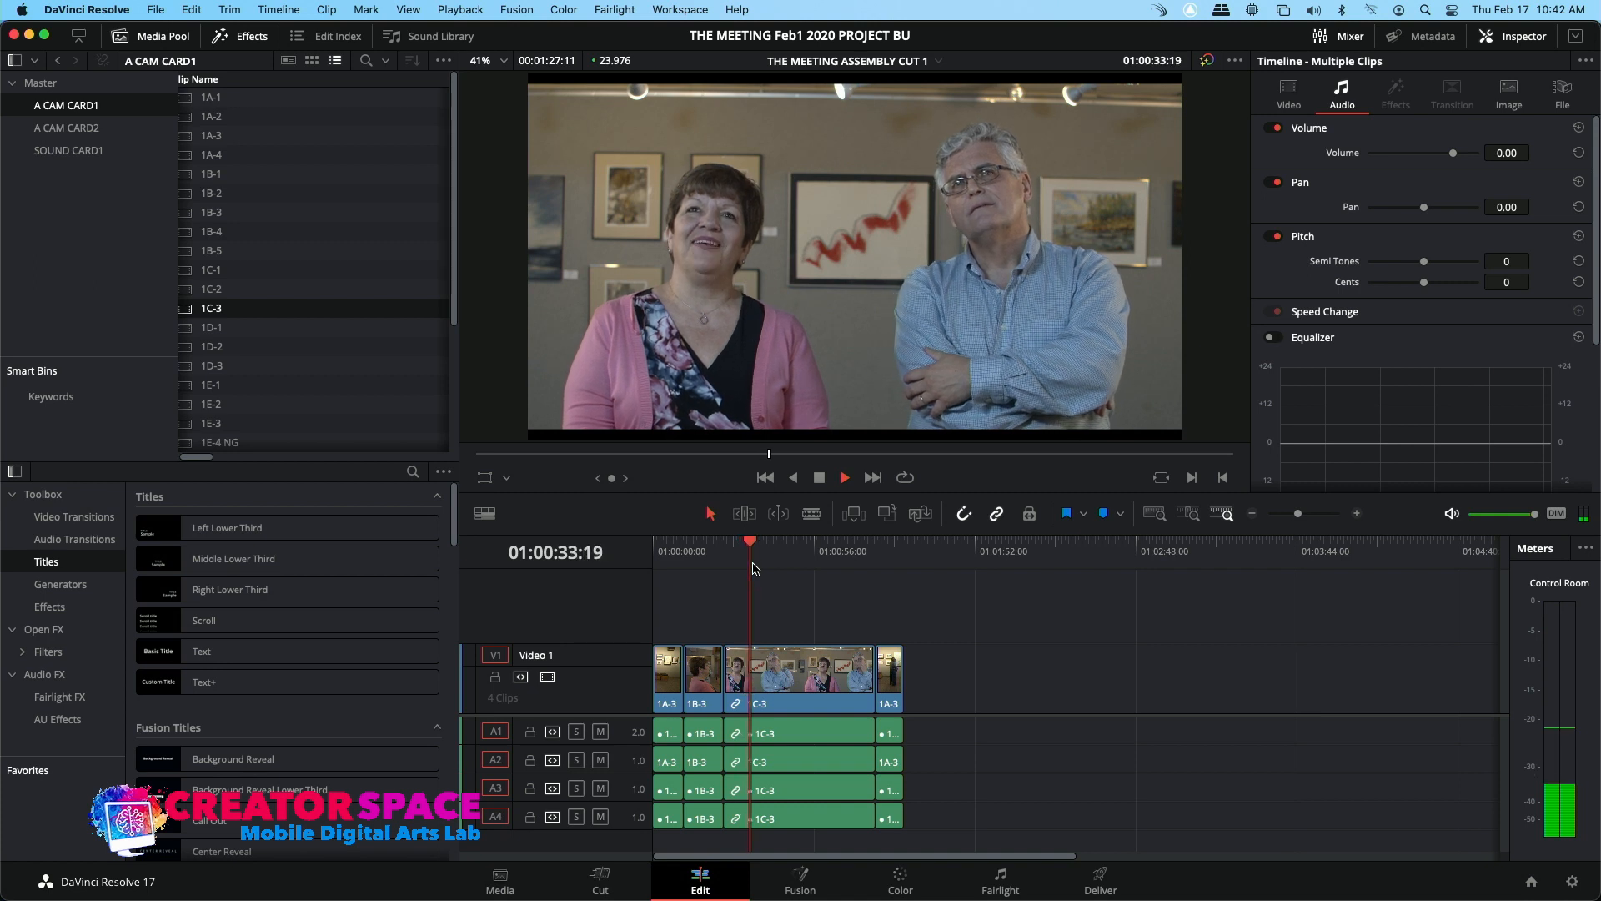
pyautogui.press('space')
pyautogui.moveTo(851, 557); pyautogui.dragTo(868, 555)
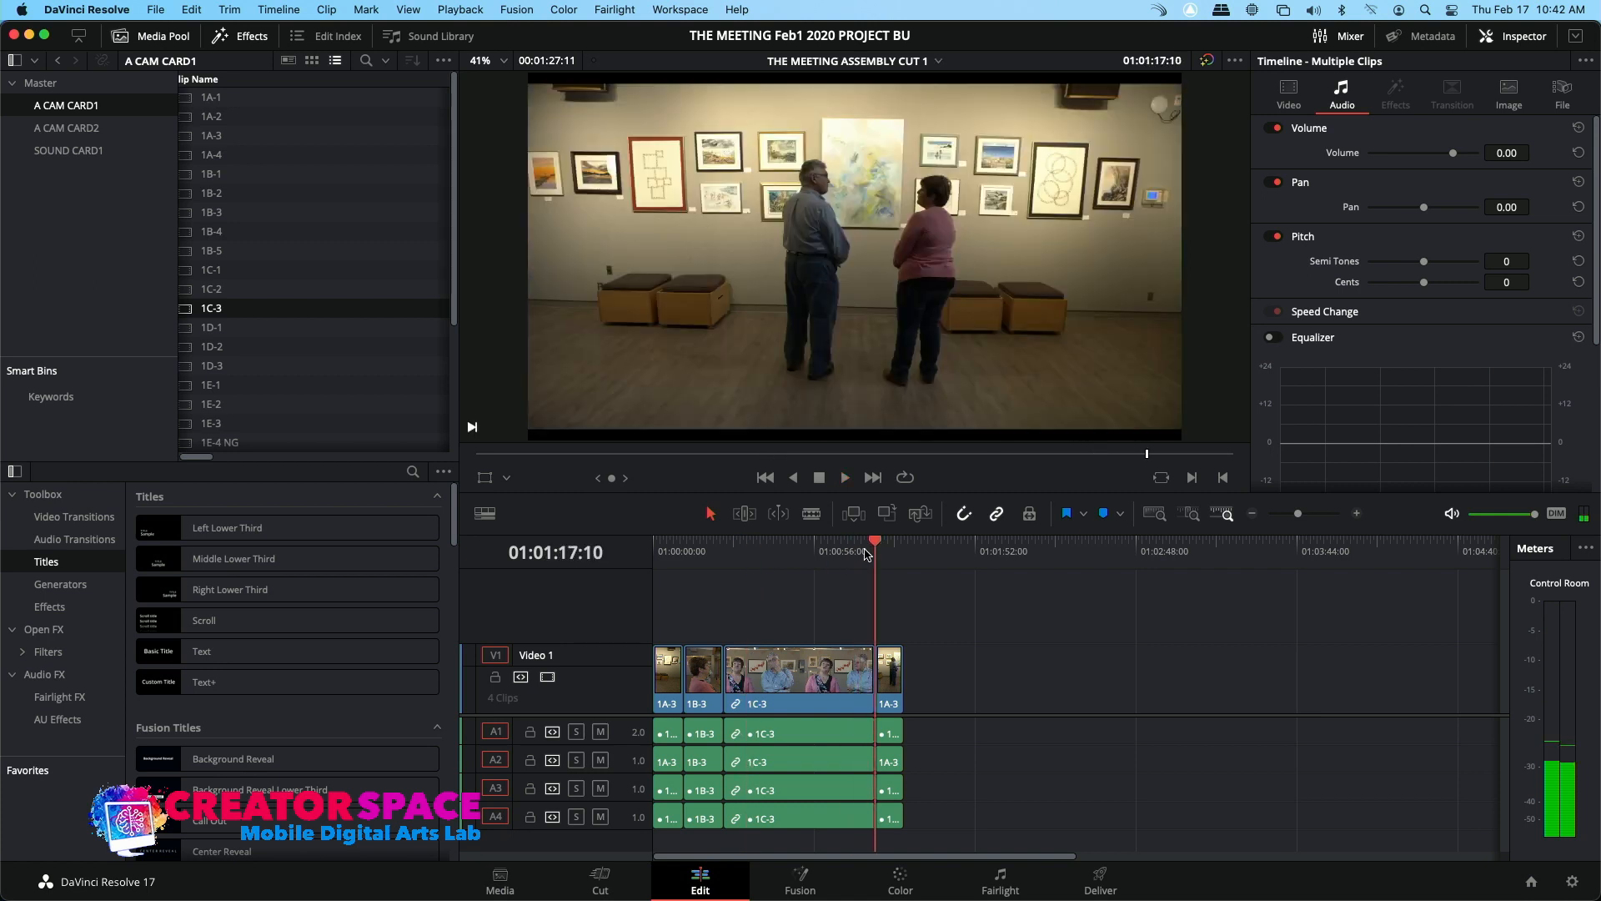
pyautogui.click(862, 557)
pyautogui.press('space')
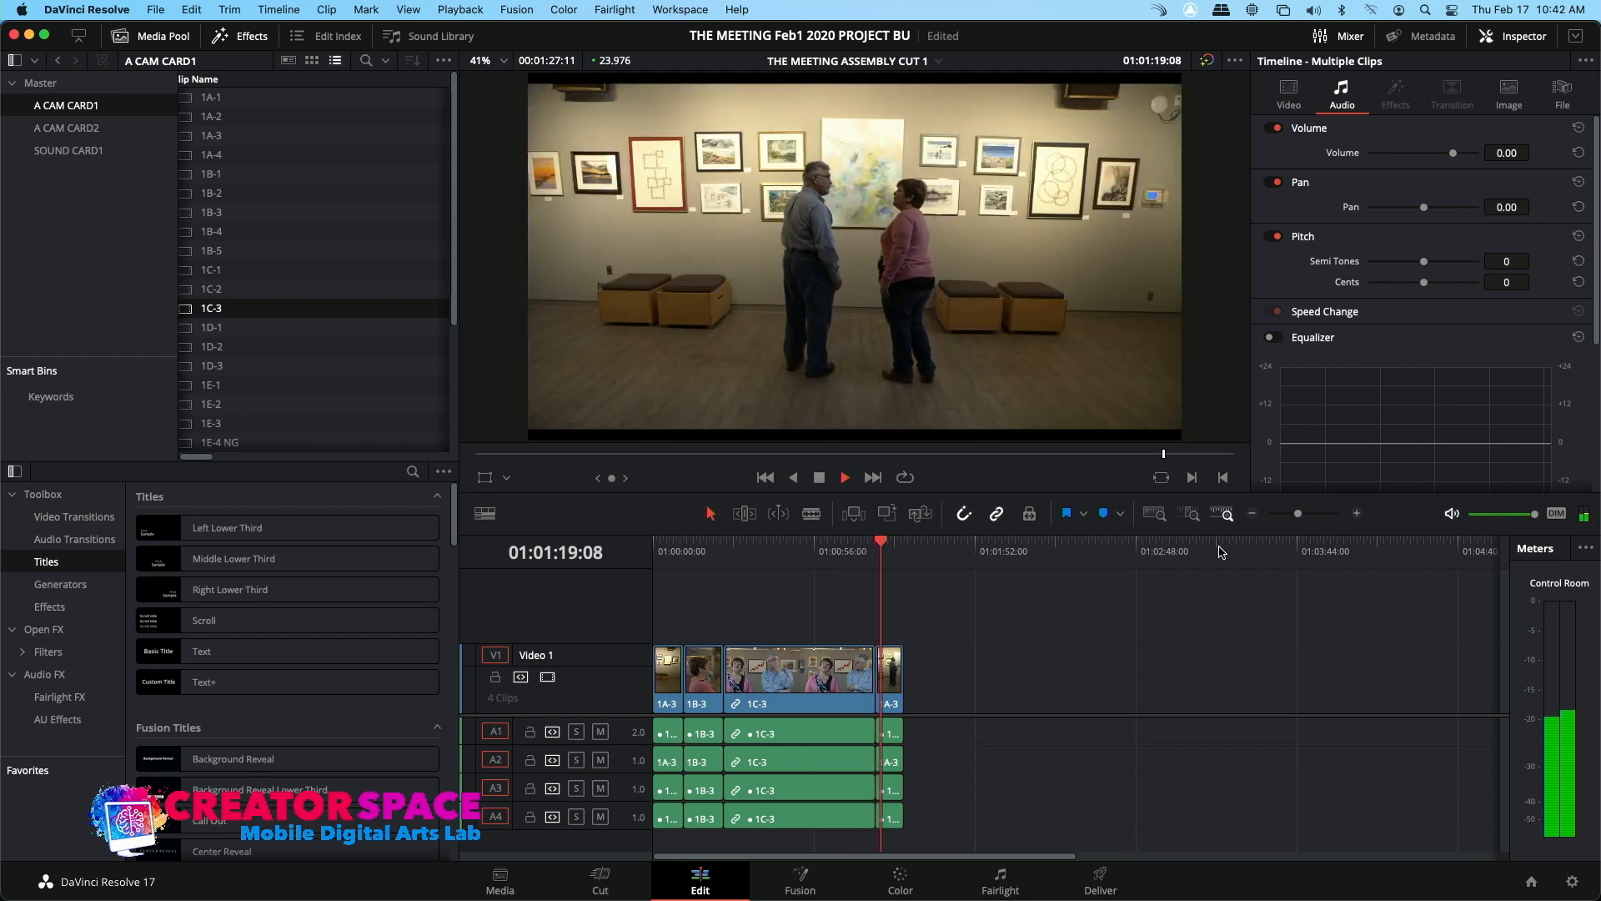
pyautogui.click(1357, 514)
pyautogui.press('space')
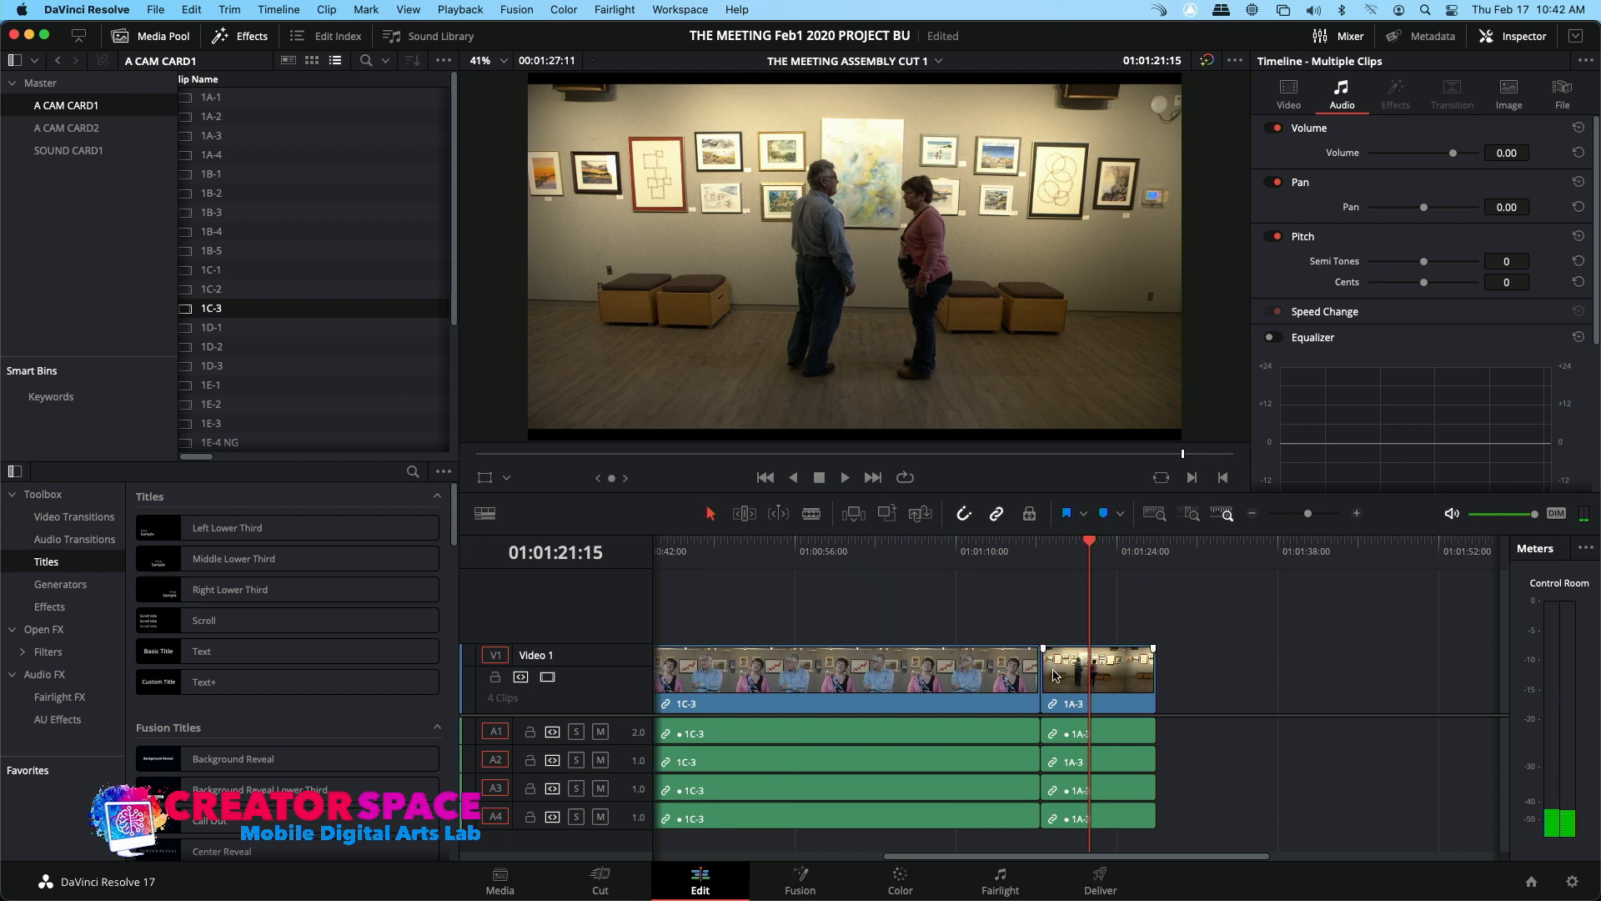
# Ripple-trim about four seconds off the start of the last 1A-3 clip, and play across the cut to its end at 01:01:23:06
pyautogui.moveTo(1051, 672)
pyautogui.mouseDown()
pyautogui.moveTo(1095, 677)
pyautogui.moveTo(1076, 677)
pyautogui.mouseUp()
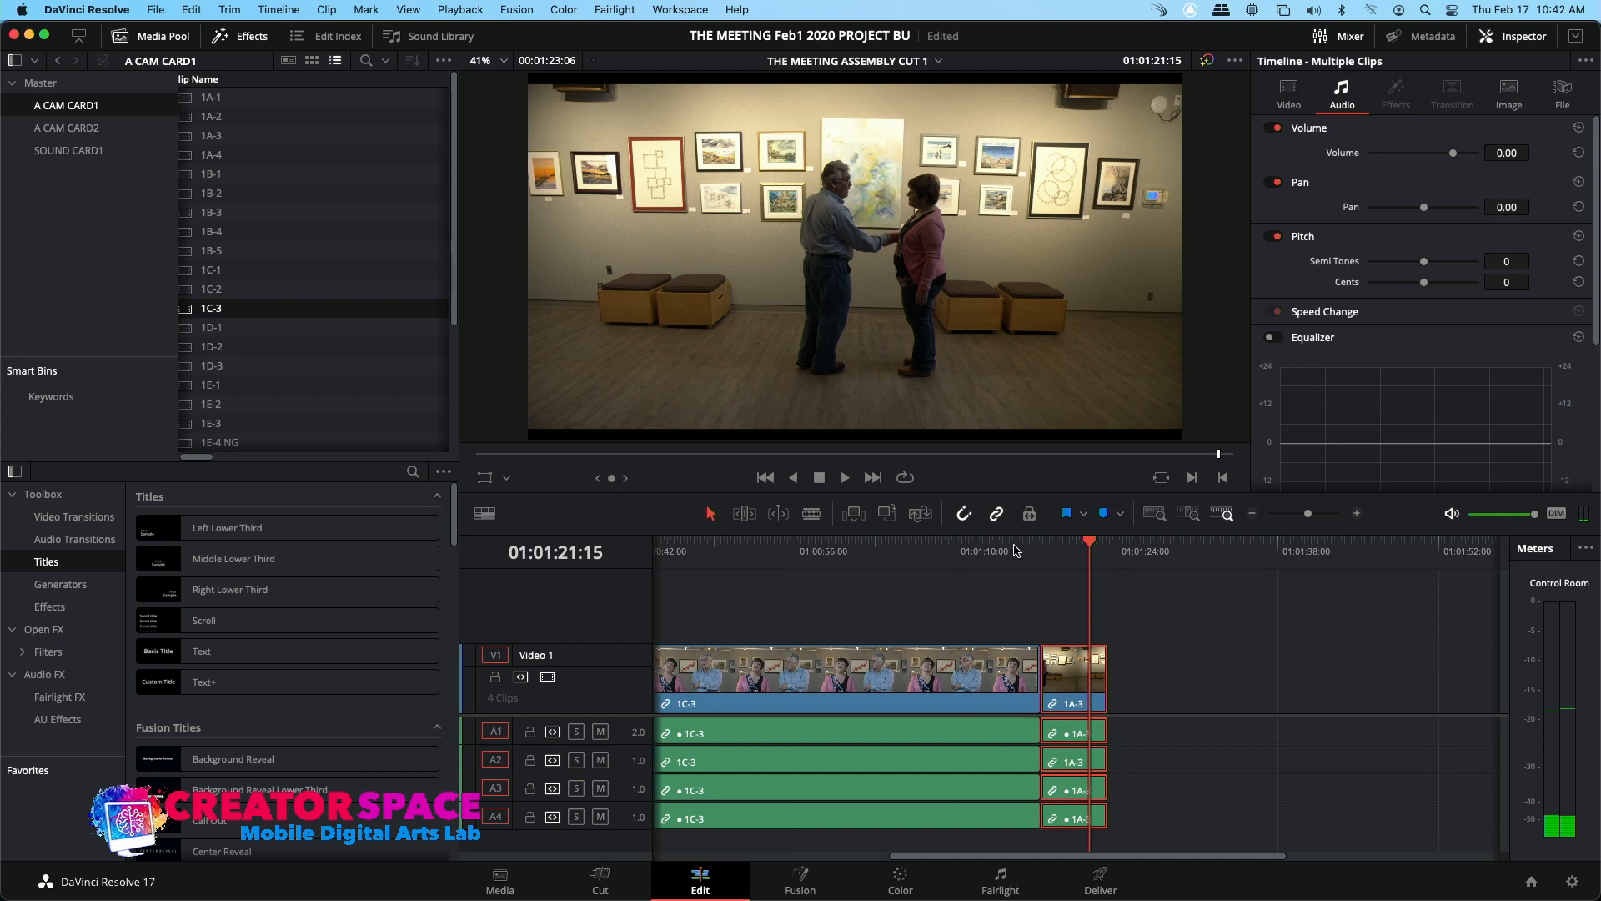
pyautogui.click(1017, 546)
pyautogui.press('space')
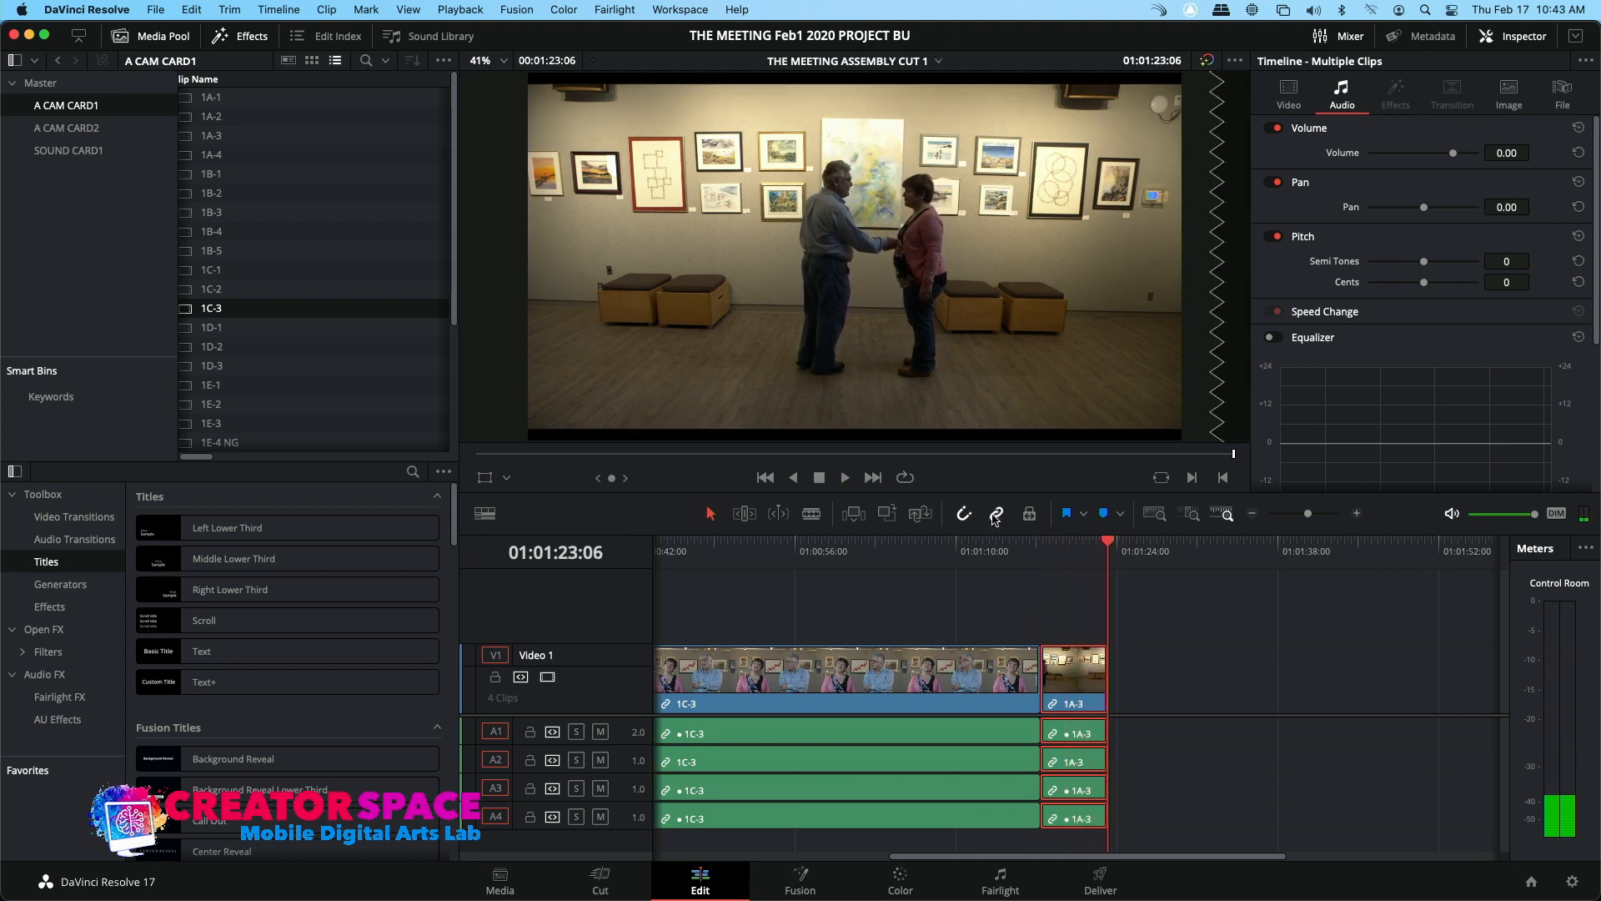
# Open take 1D-3 and mark a section about 51 seconds long, starting at about 00:27:11
pyautogui.scroll(-1, 205, 350)
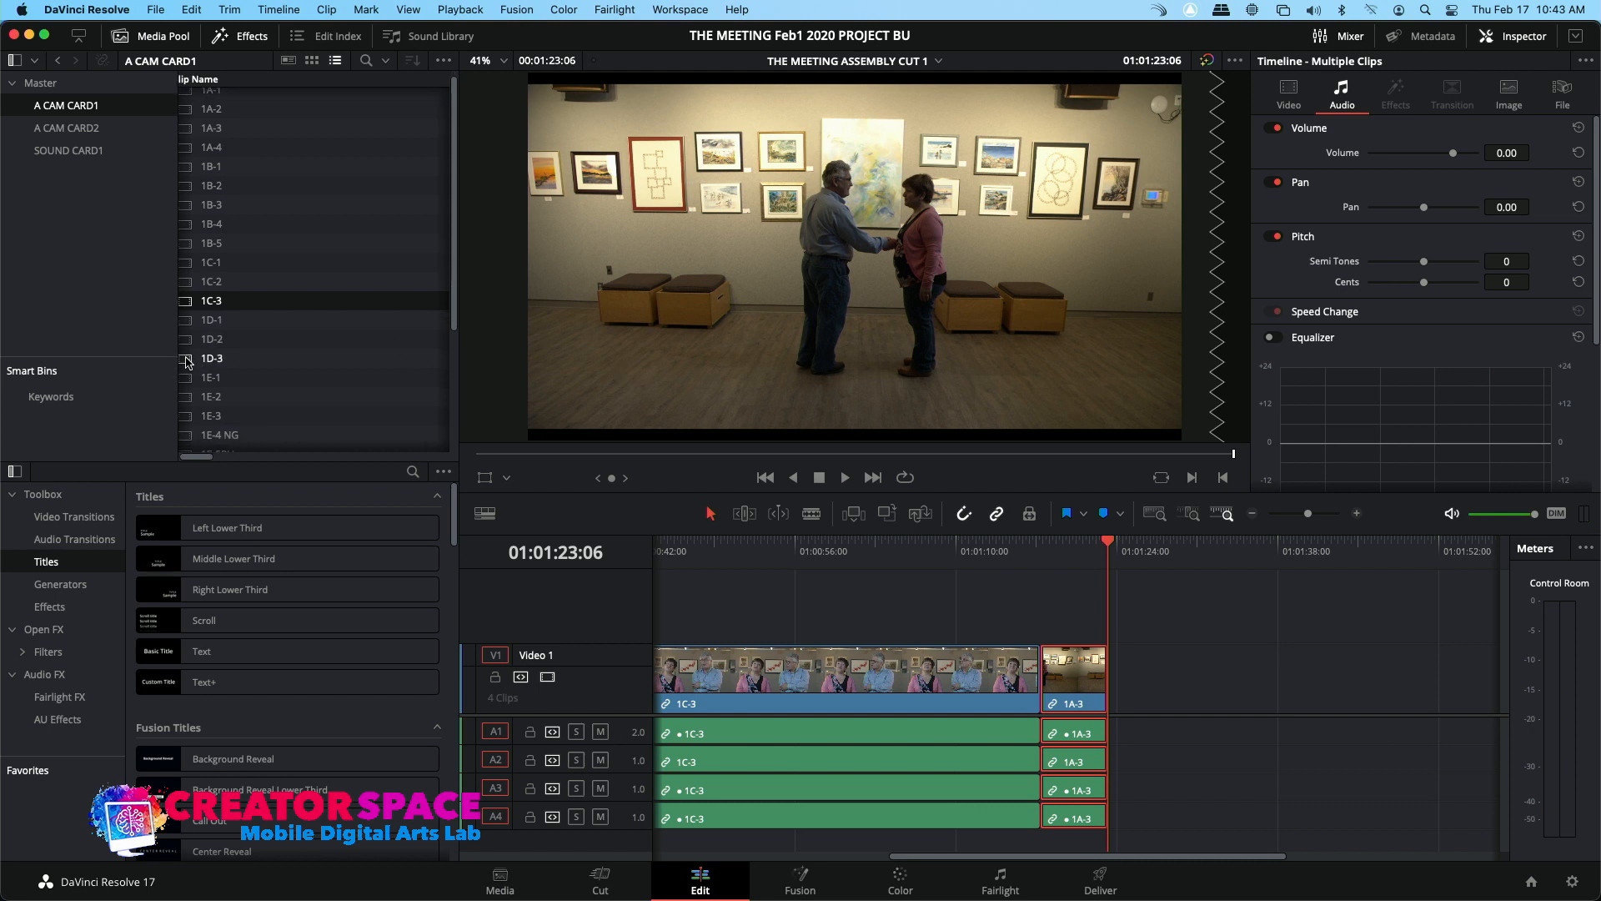
pyautogui.click(215, 360)
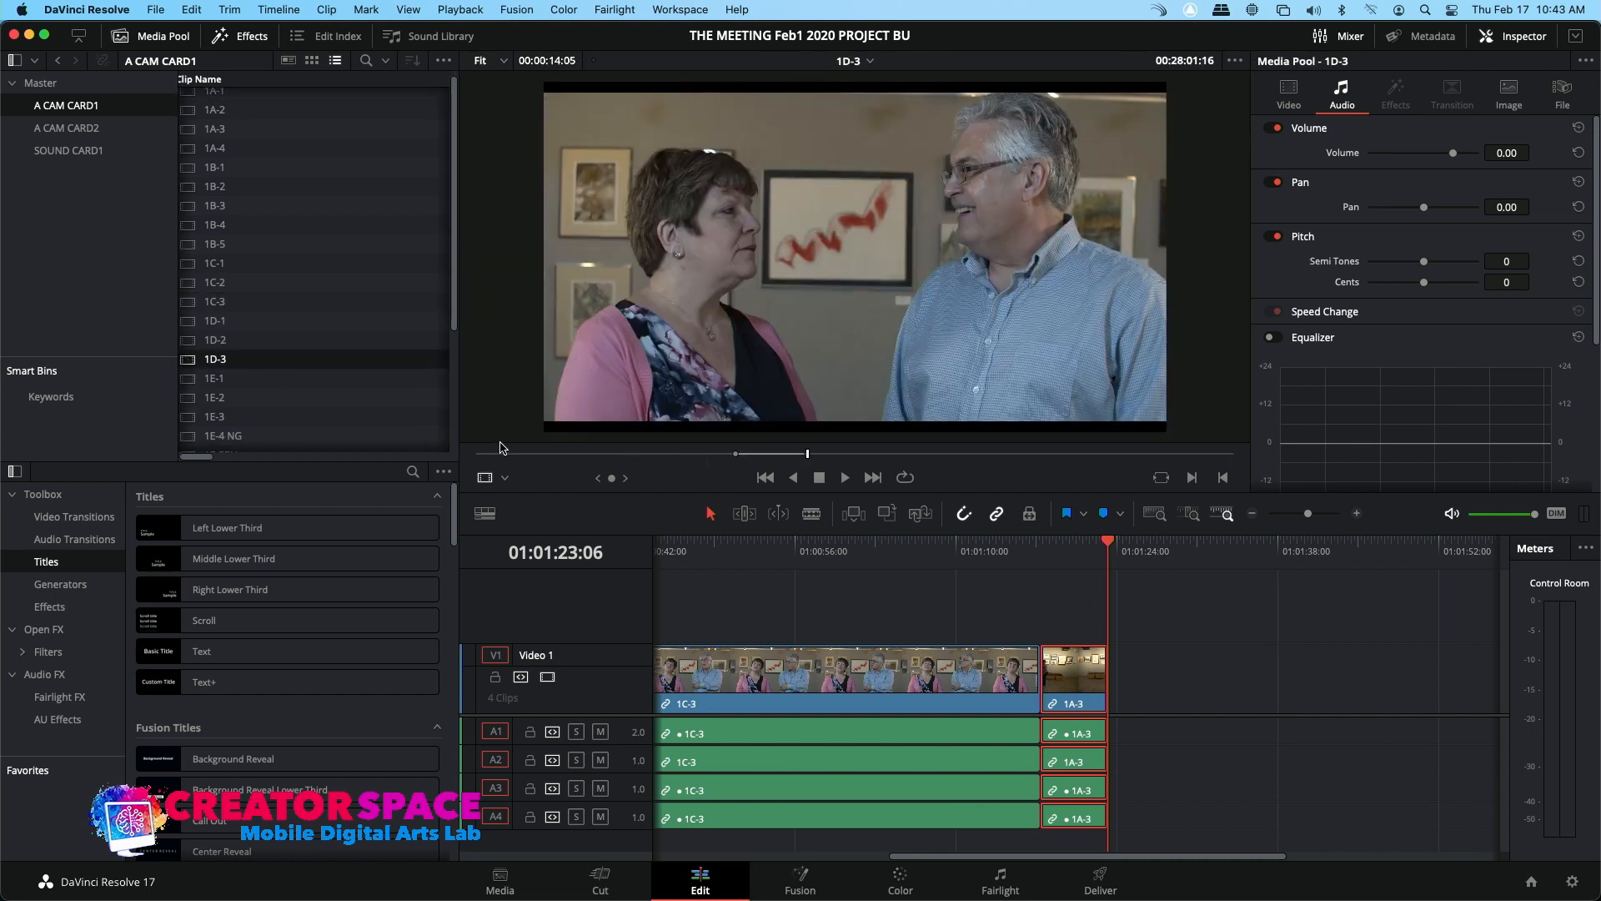
pyautogui.moveTo(518, 455); pyautogui.dragTo(560, 463)
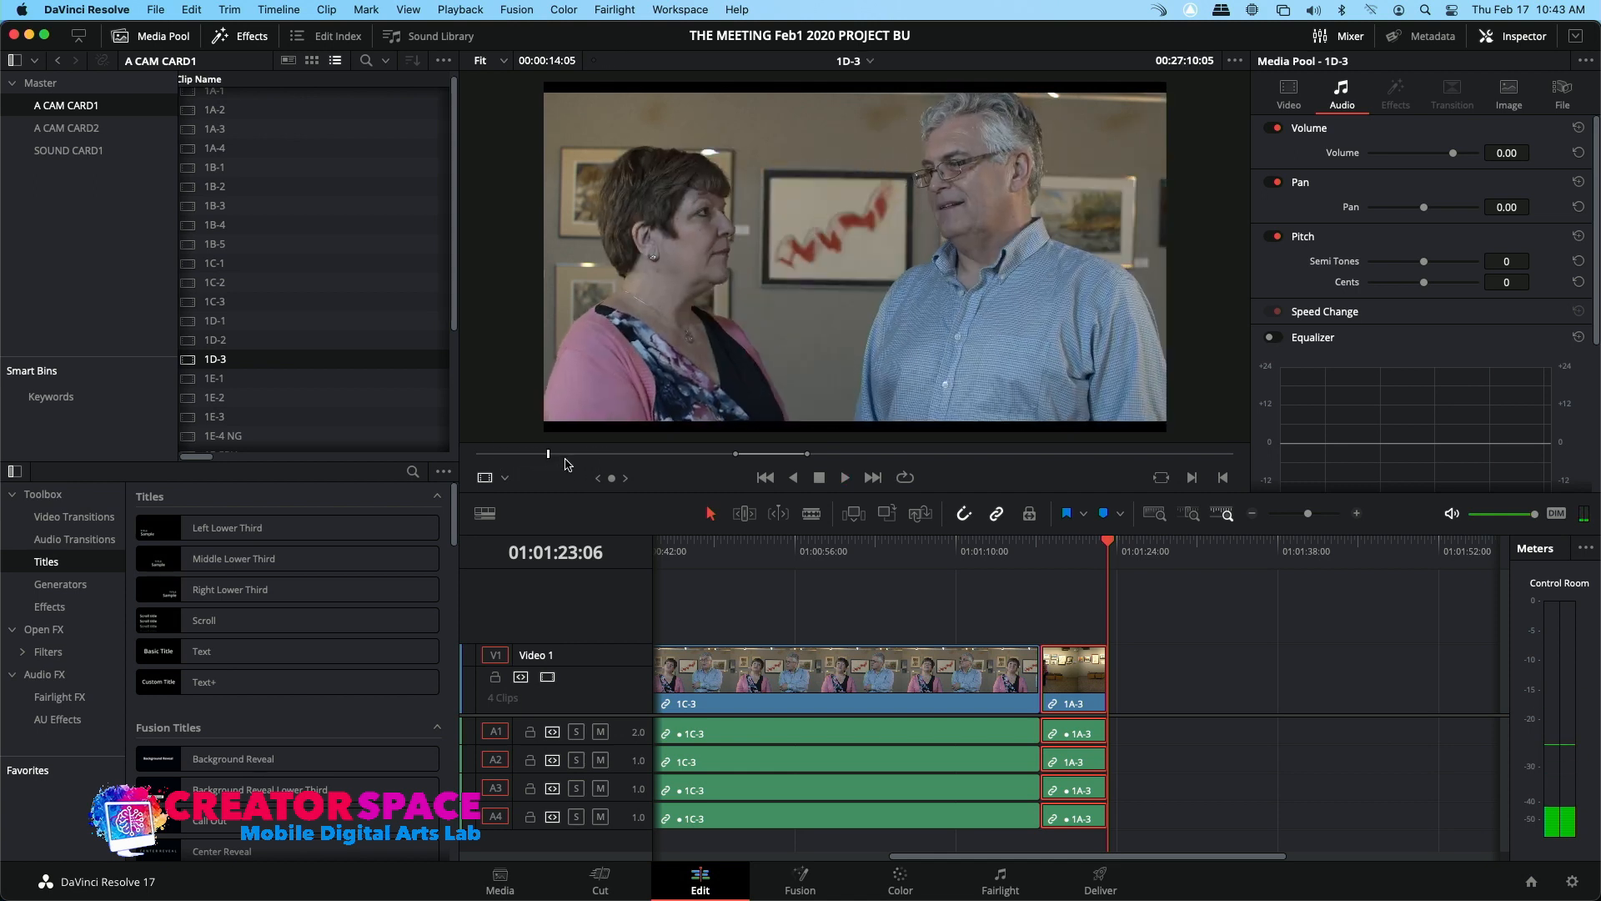
pyautogui.press('space')
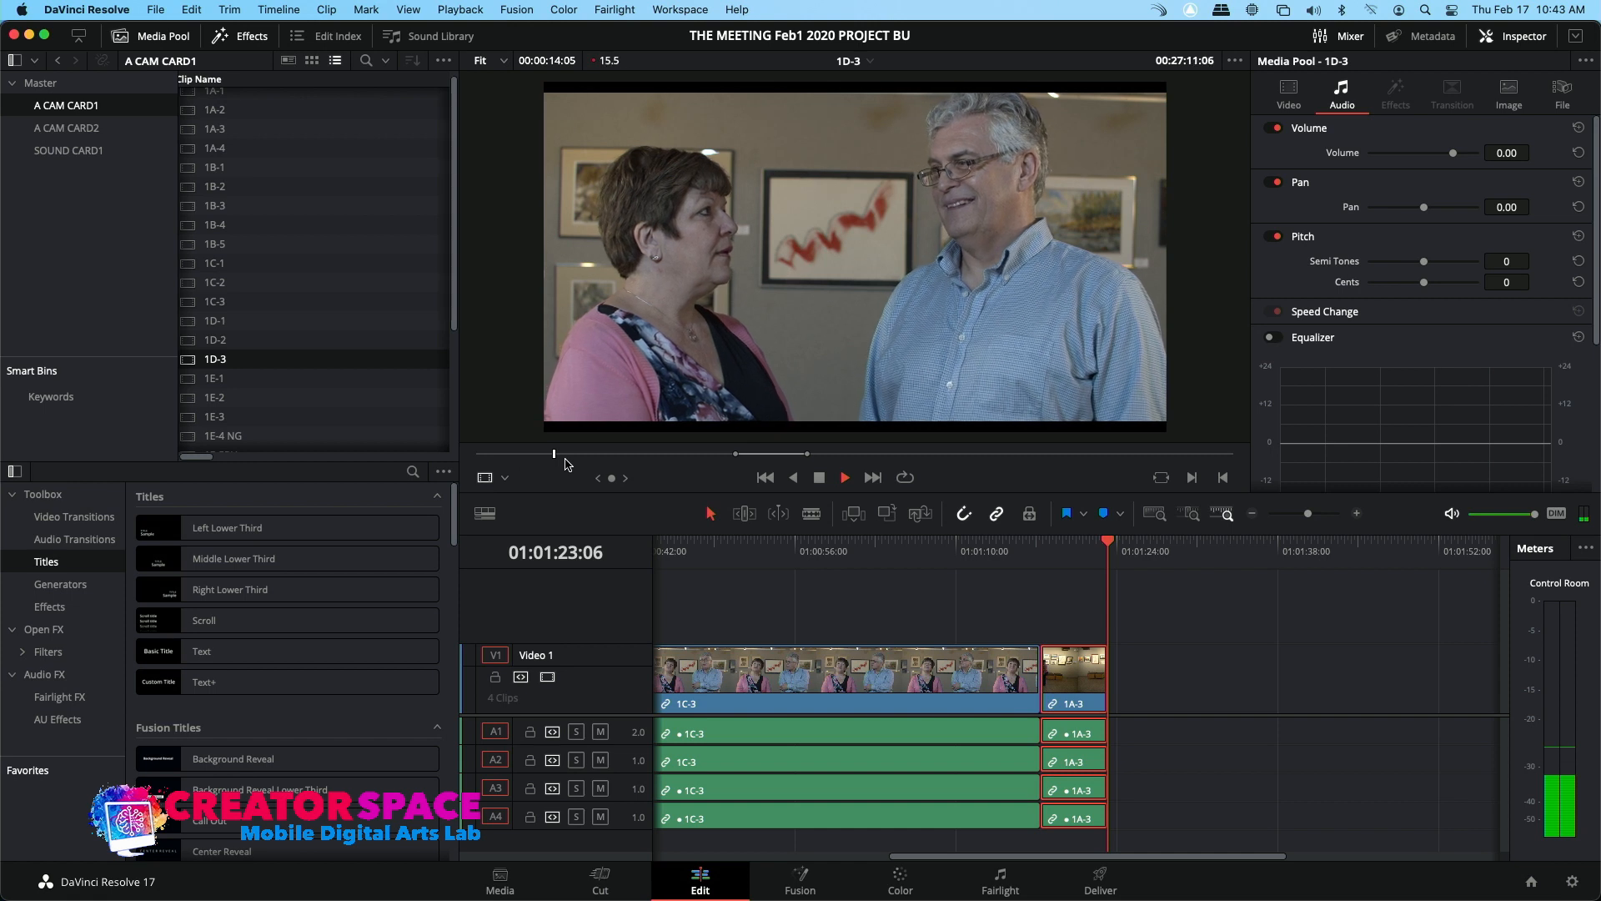
pyautogui.press('i')
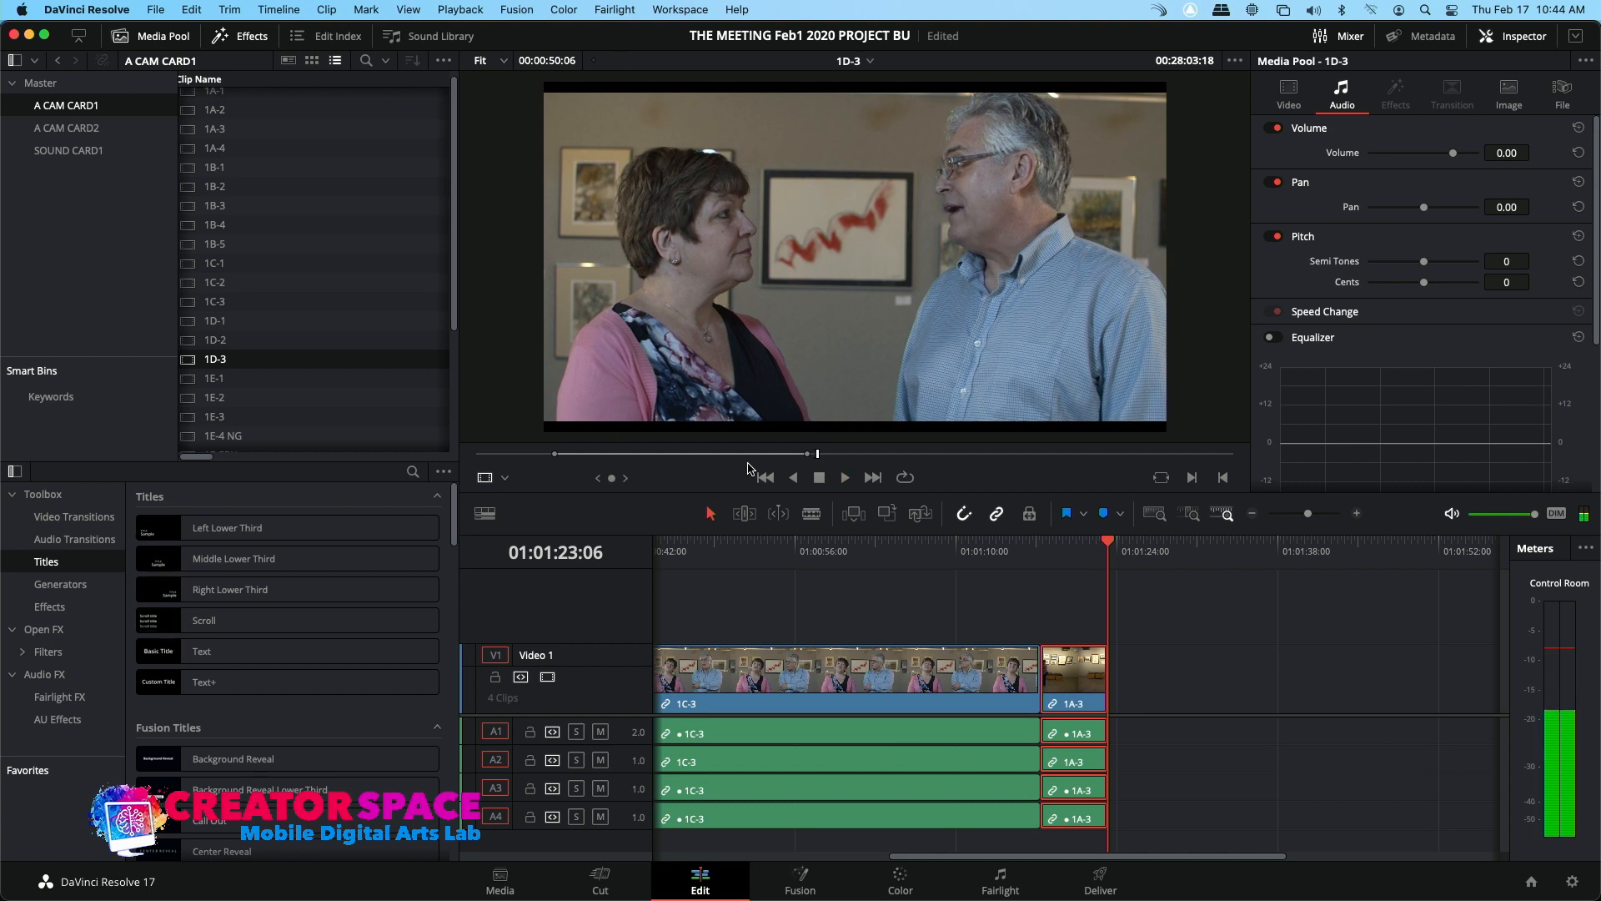
pyautogui.press('j')
pyautogui.press('k')
pyautogui.press('o')
# Overwrite the timeline from 01:01:23:06 with the marked section of 1D-3, and scrub through the assembly to its end at 01:02:14:18
pyautogui.click(888, 514)
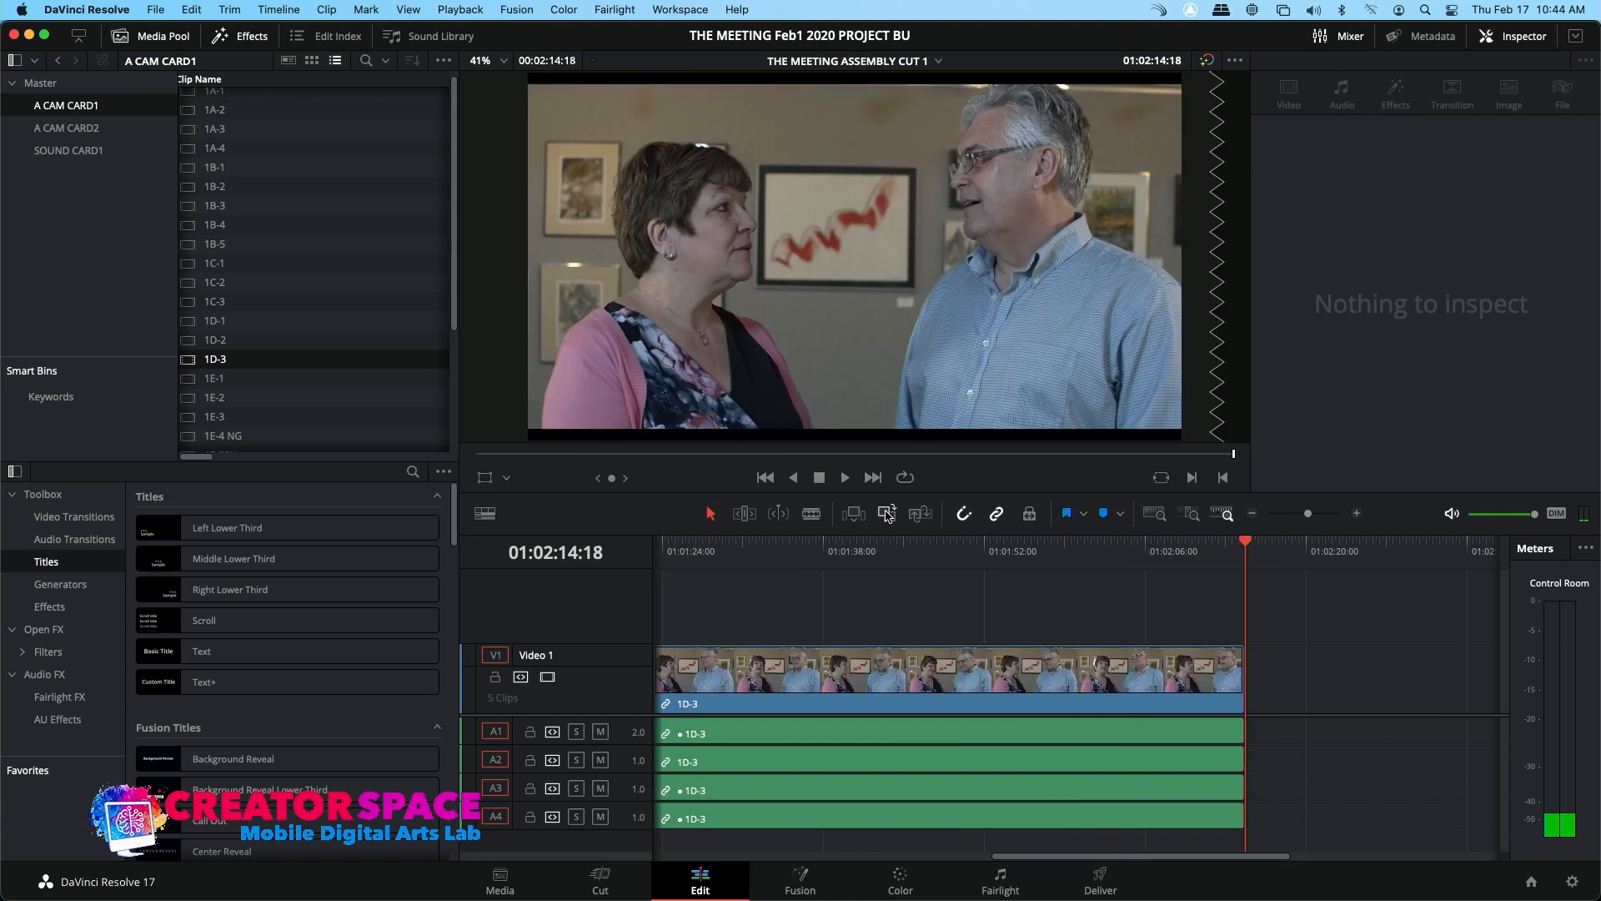
pyautogui.click(1252, 514)
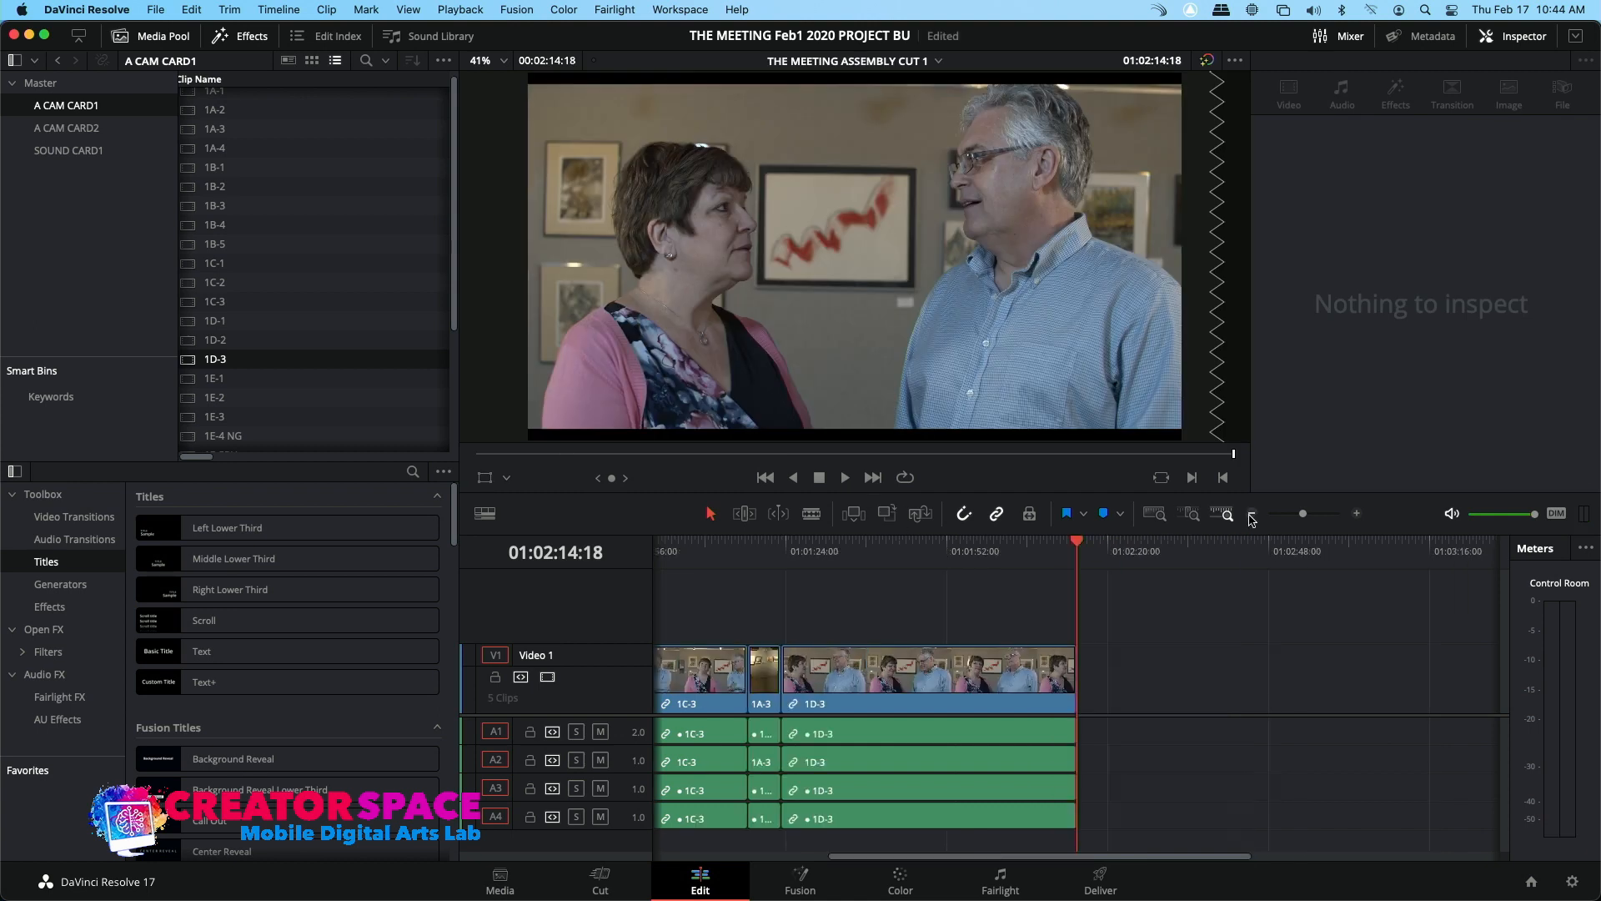
pyautogui.moveTo(765, 549); pyautogui.dragTo(1231, 552)
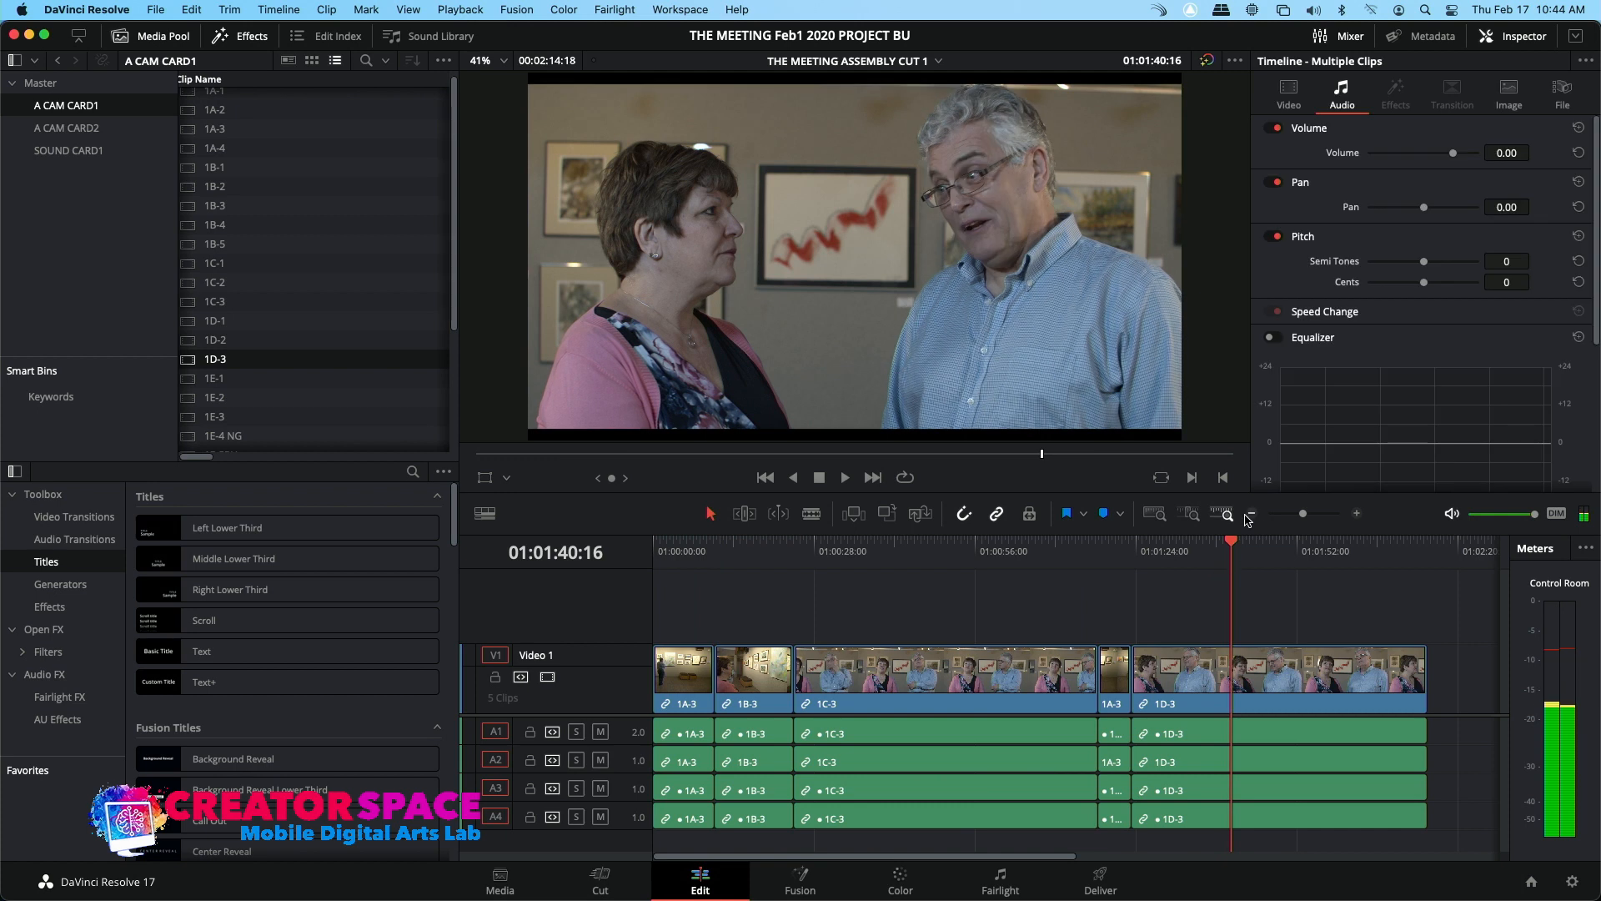
pyautogui.click(1251, 514)
pyautogui.moveTo(980, 552); pyautogui.dragTo(1047, 552)
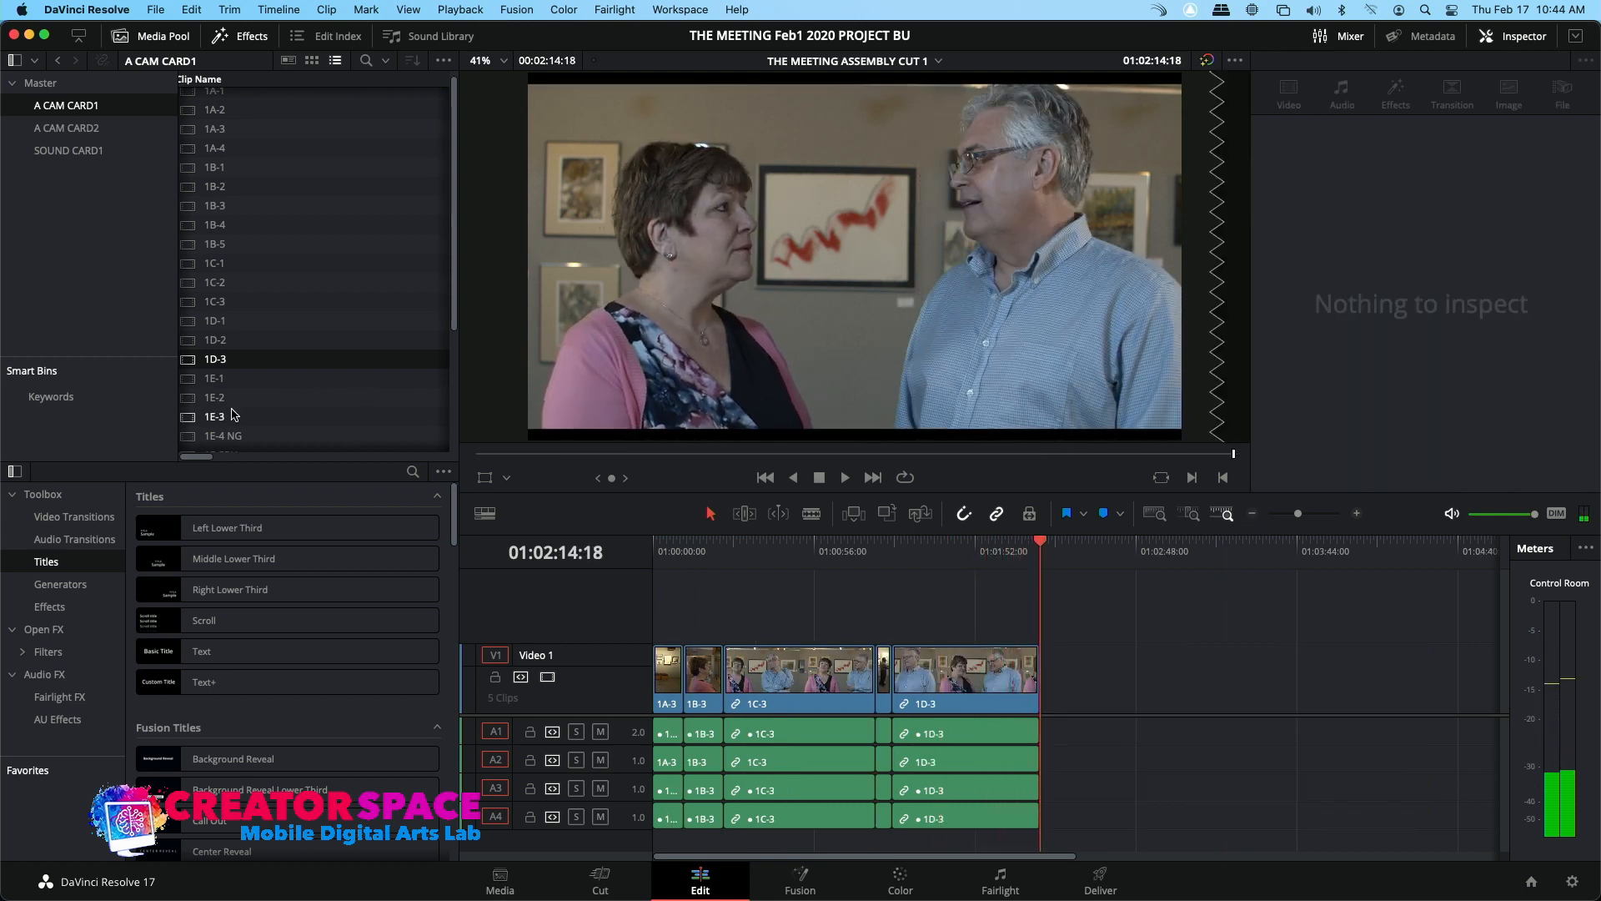
# Open take 1E-3 and preview the part after its marked section, stopping at about 01:00:56:09
pyautogui.doubleClick(192, 420)
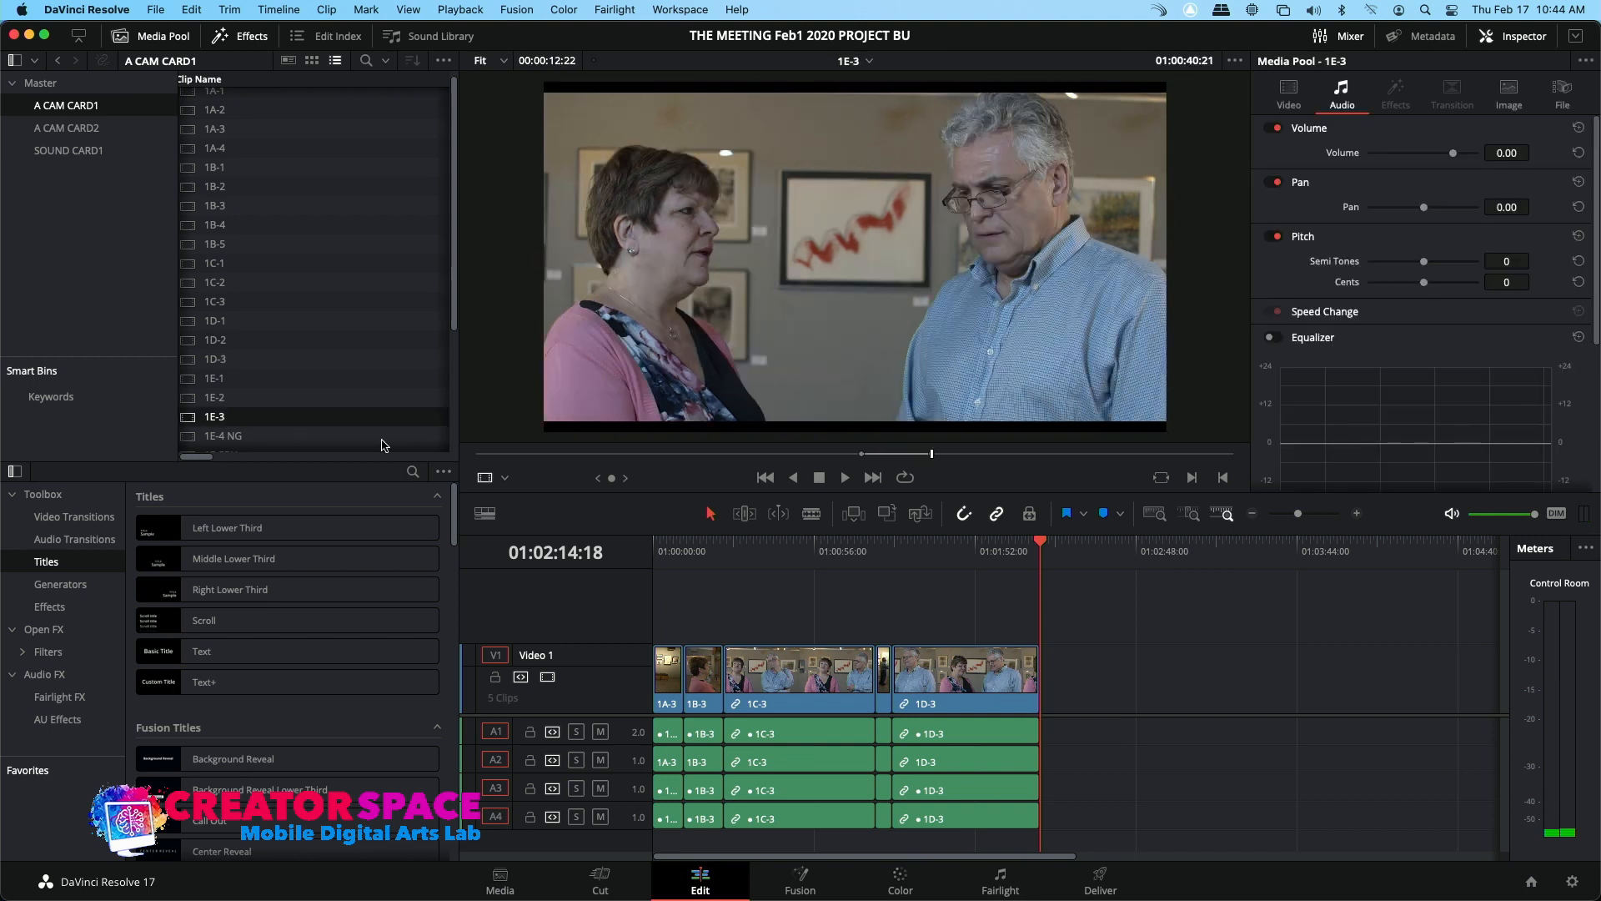
pyautogui.click(998, 455)
pyautogui.press('space')
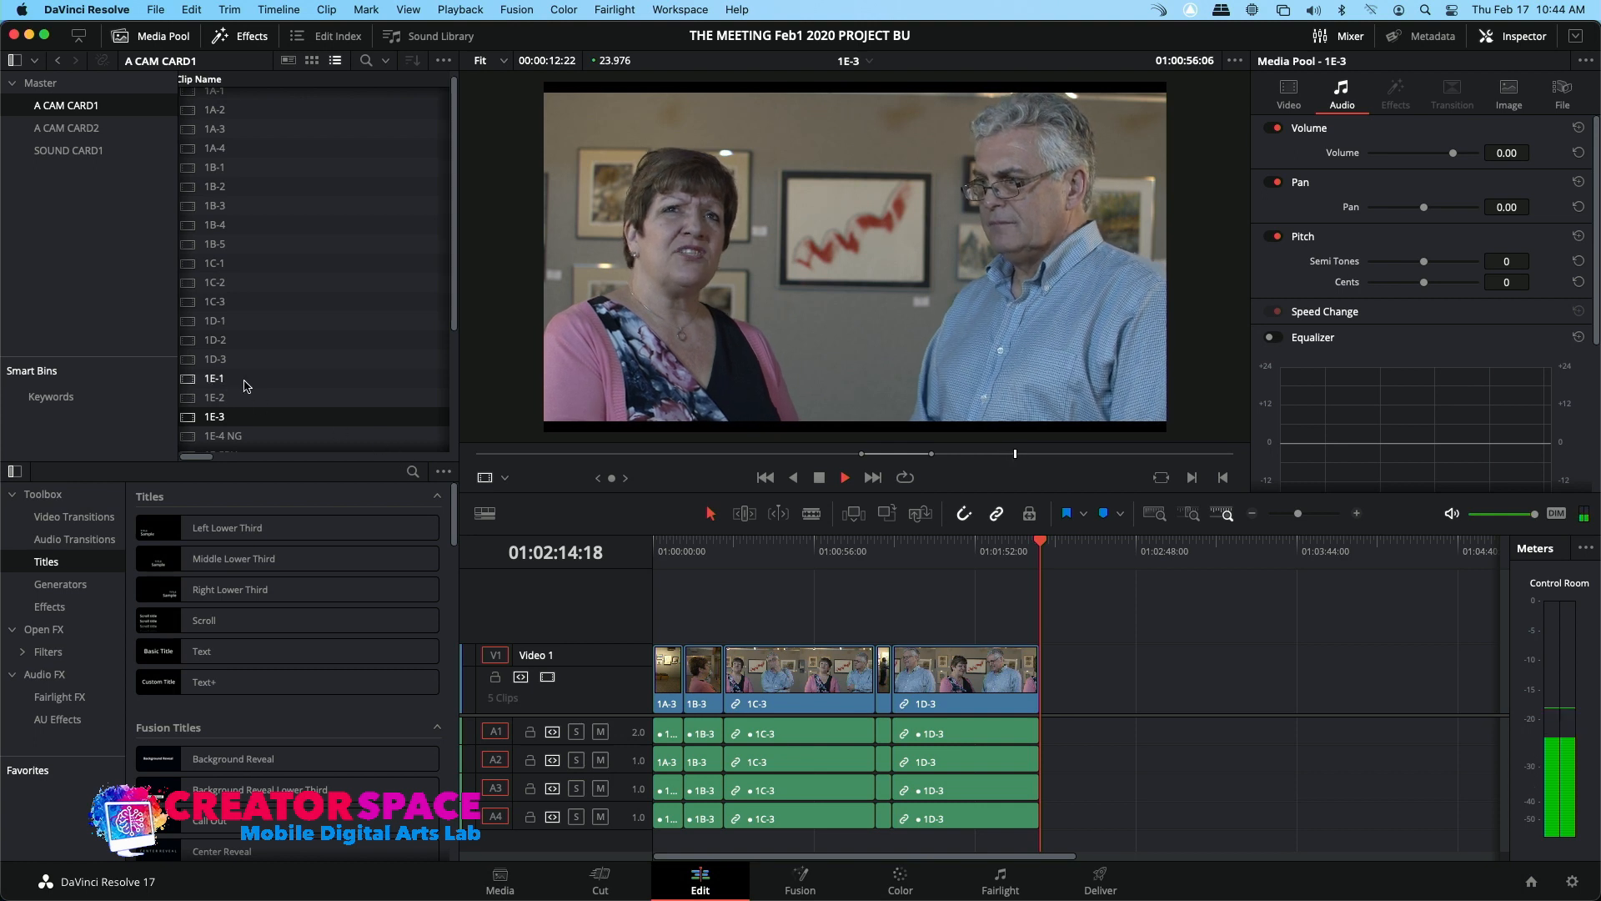
pyautogui.press('space')
# Open take 1F-2, preview its opening, and move its In point to about 01:21:11 for a marked section 00:01:40:15 long
pyautogui.scroll(-1, 247, 385)
pyautogui.scroll(-5, 245, 383)
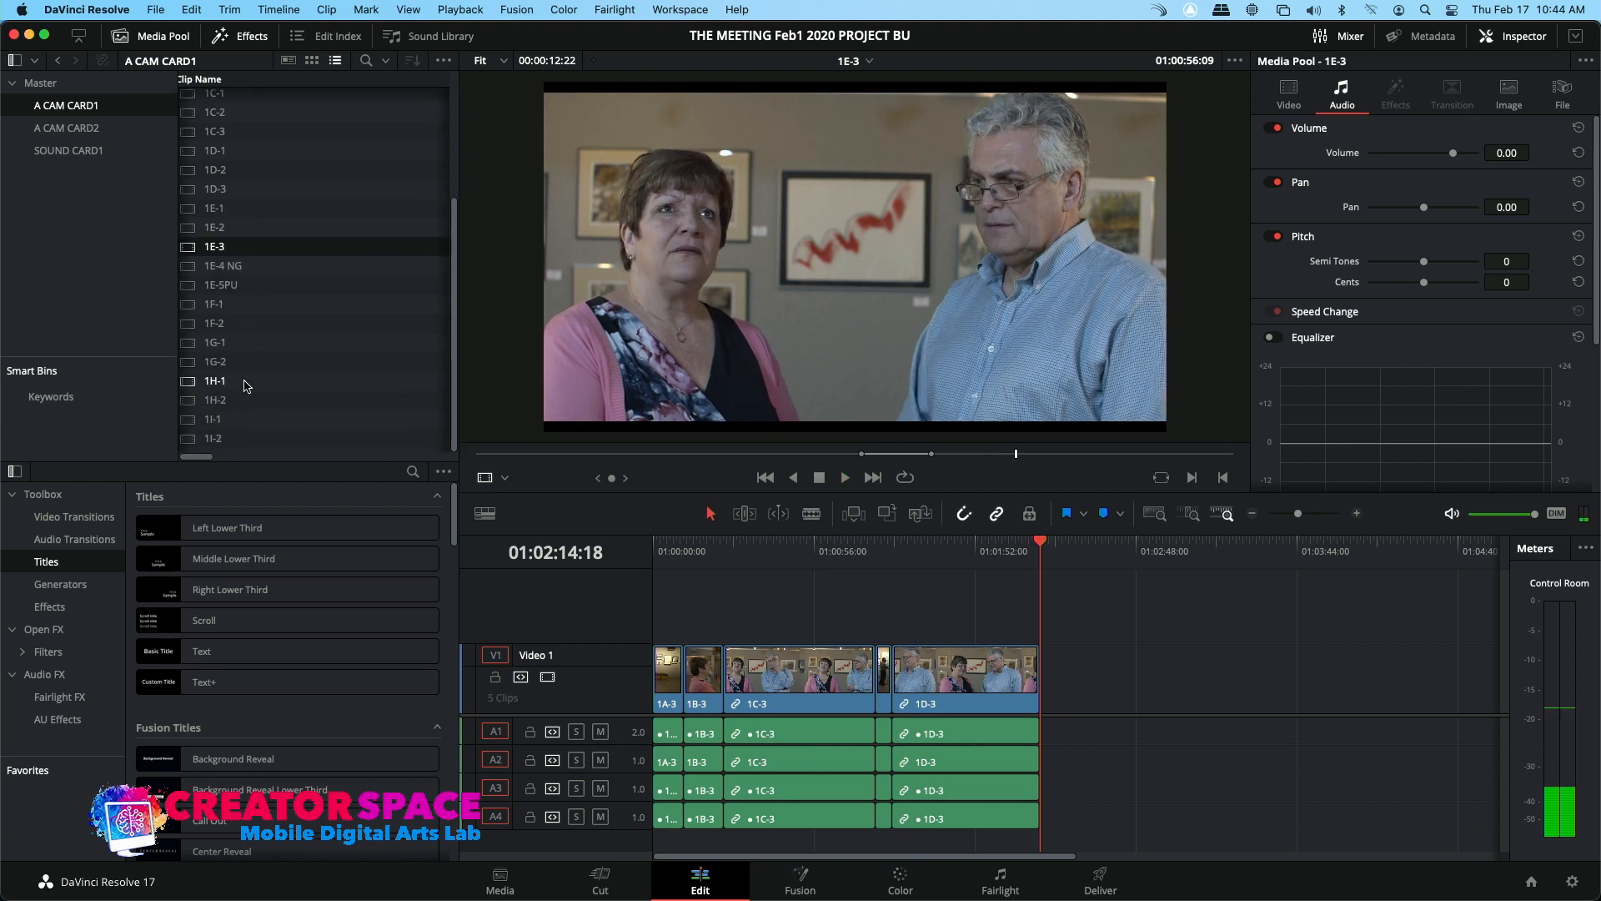
pyautogui.click(185, 326)
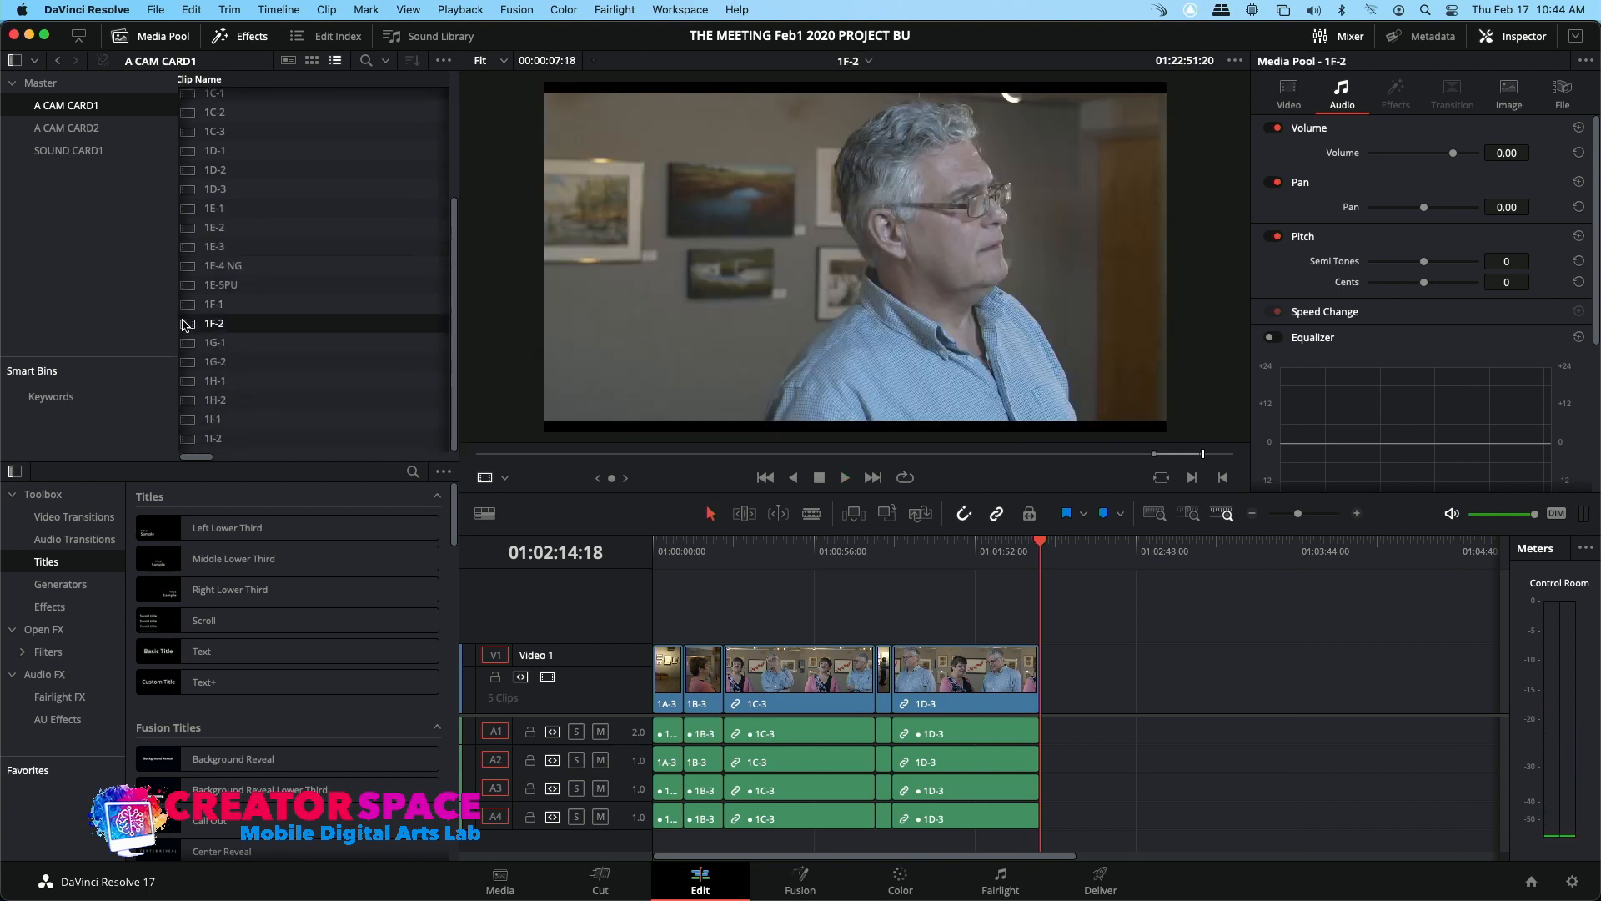
pyautogui.click(587, 454)
pyautogui.press('space')
pyautogui.moveTo(644, 460); pyautogui.dragTo(519, 459)
pyautogui.press('space')
pyautogui.moveTo(517, 459); pyautogui.dragTo(567, 459)
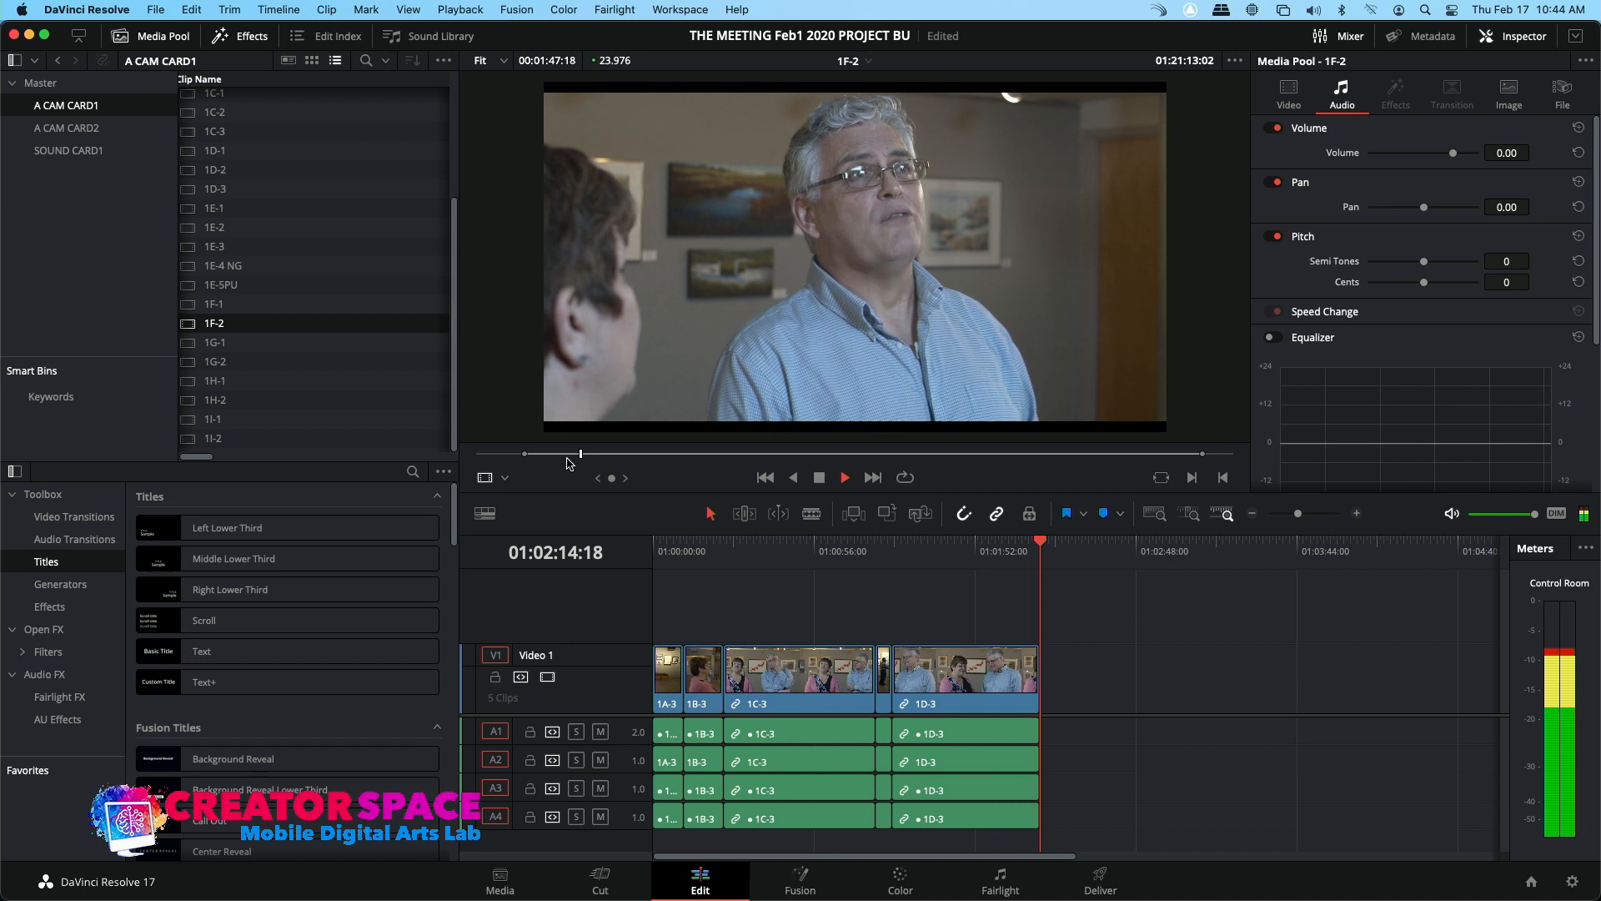
pyautogui.click(570, 457)
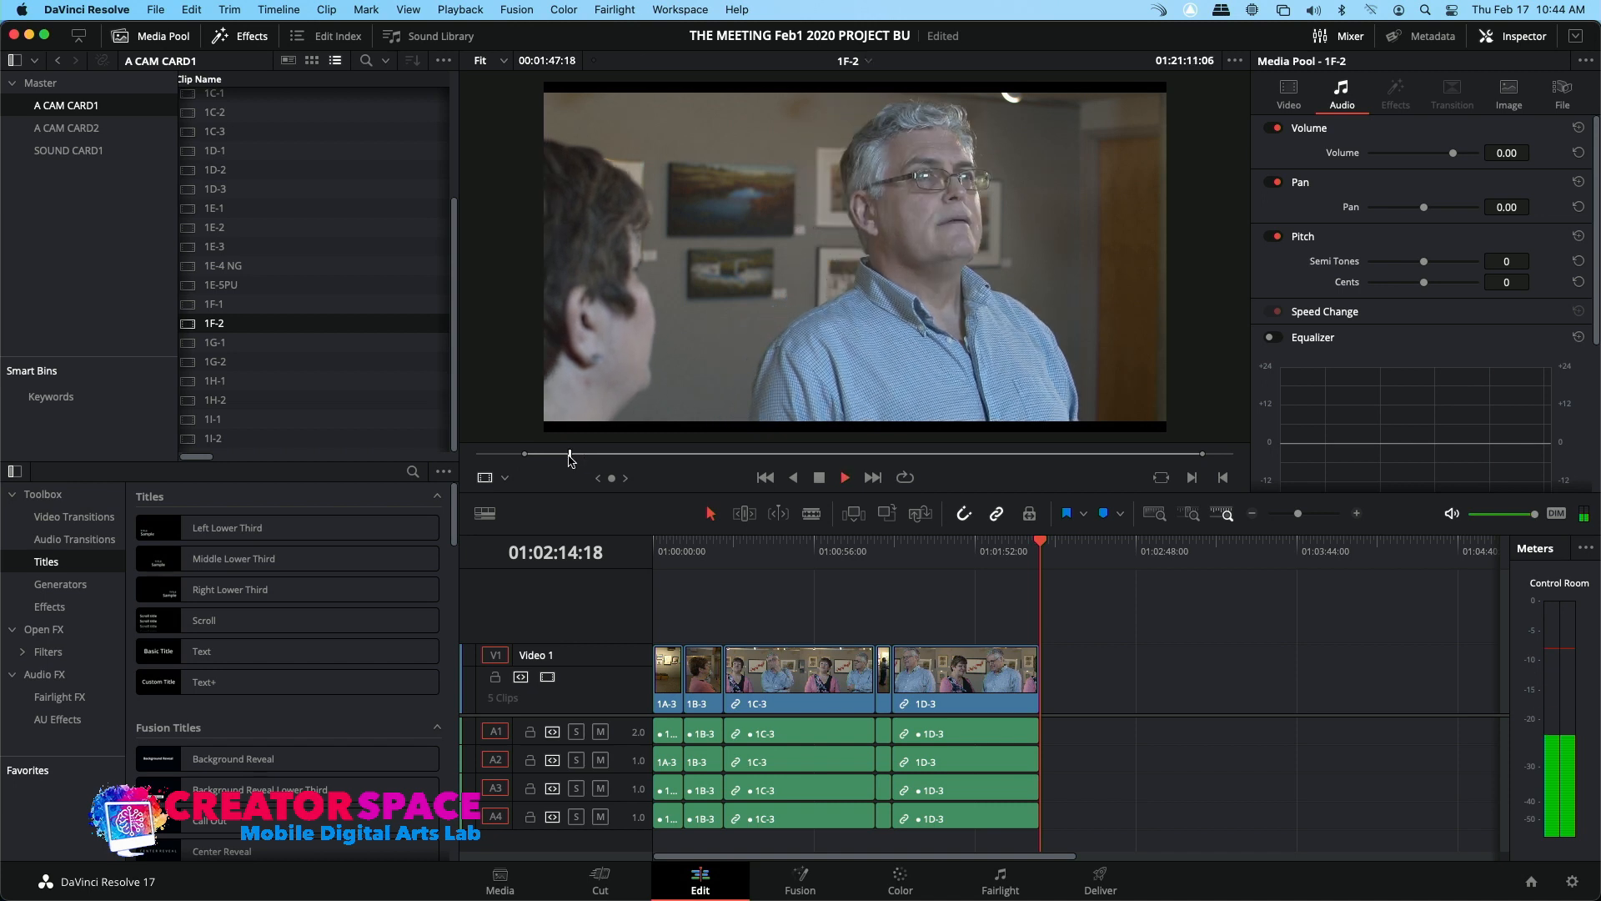
pyautogui.click(569, 457)
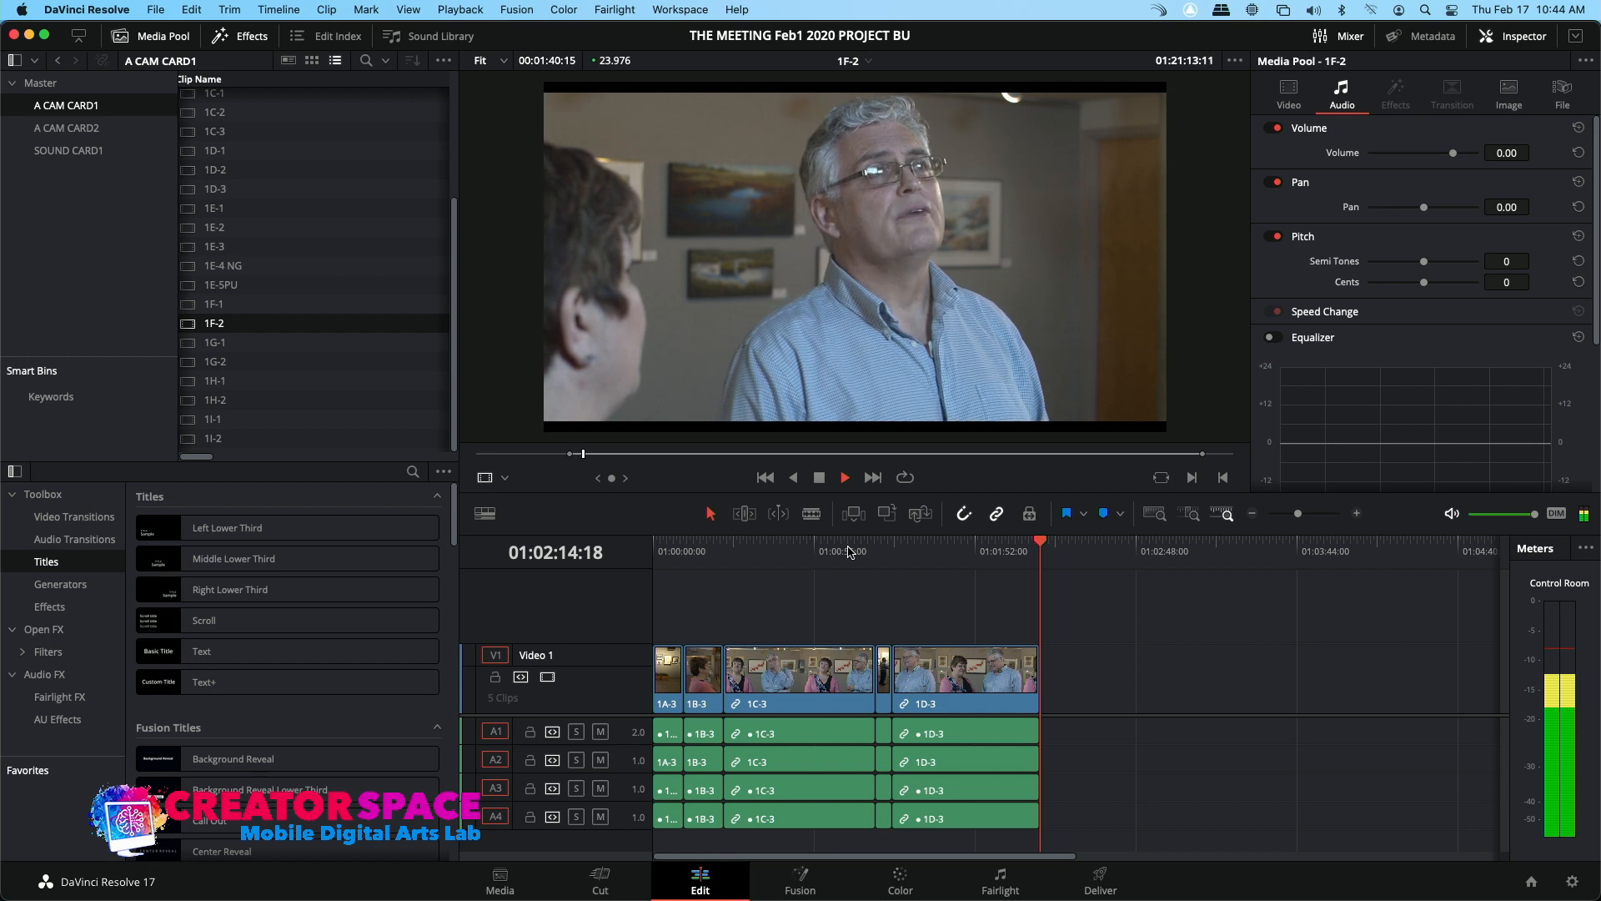
pyautogui.press('space')
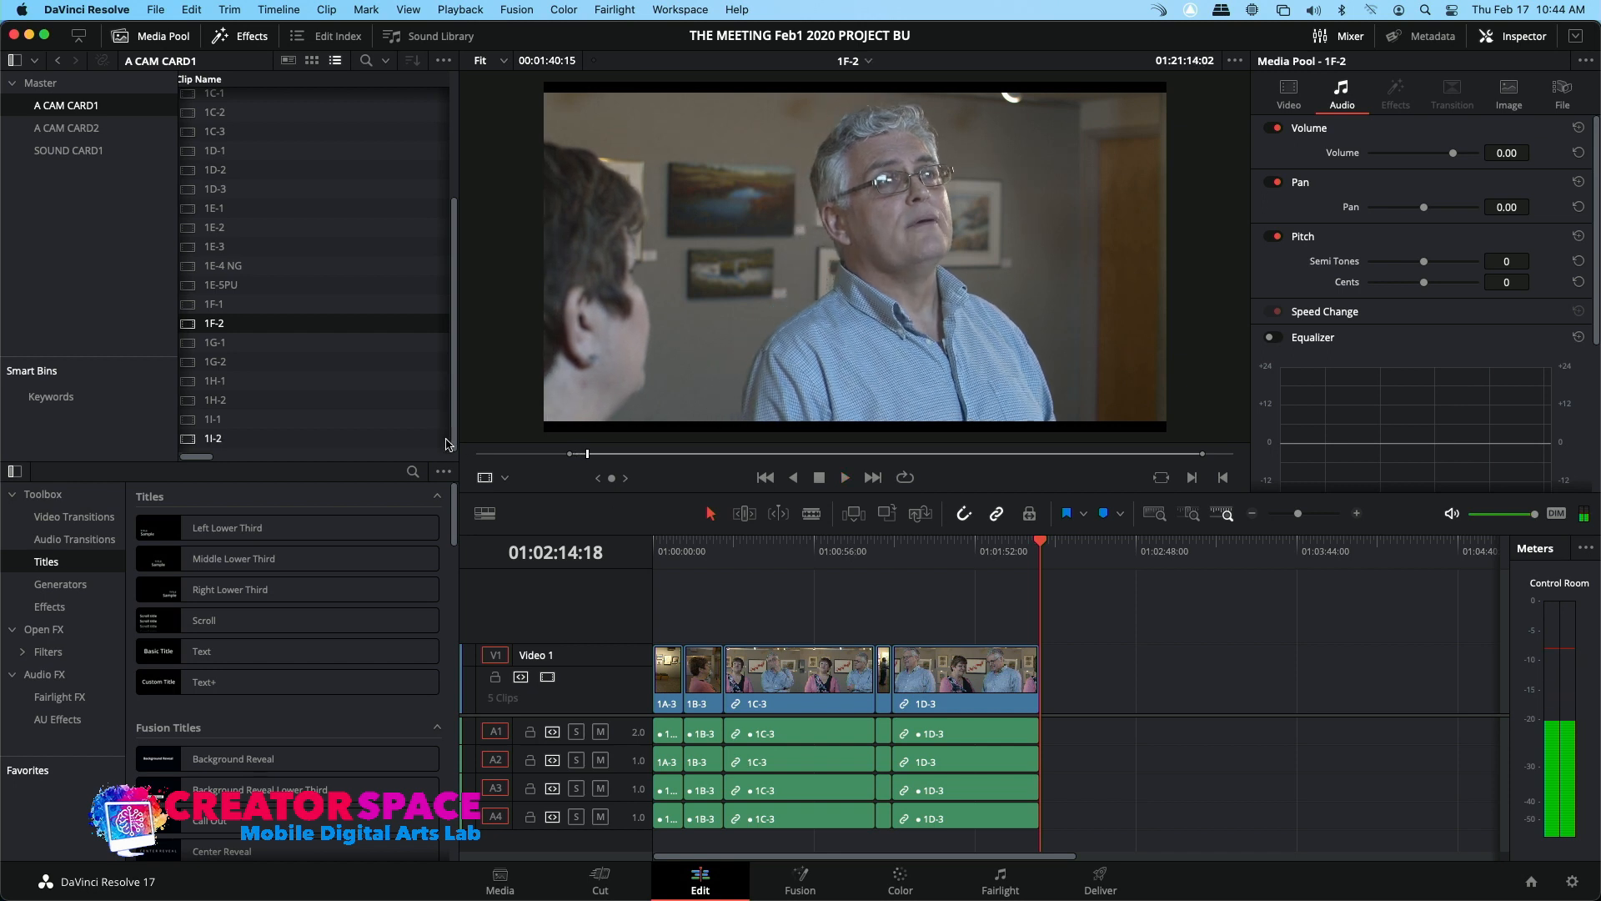
# Open take 1F-1 to check the frames around the start of its marked section, and return to take 1F-2
pyautogui.click(192, 306)
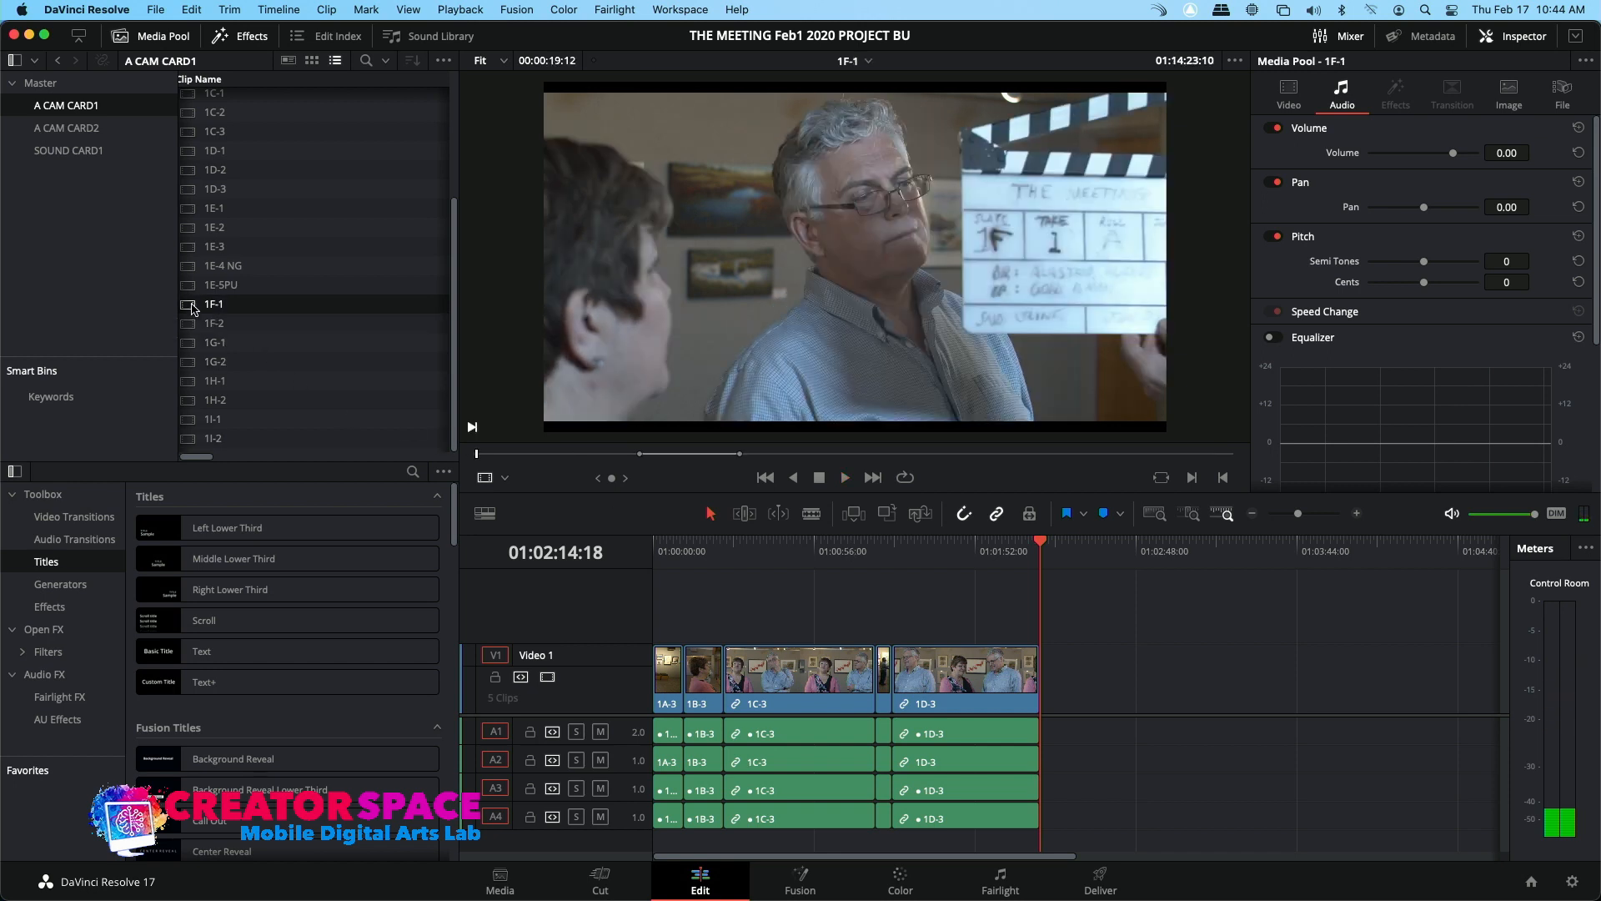
pyautogui.click(664, 454)
pyautogui.moveTo(642, 457); pyautogui.dragTo(640, 459)
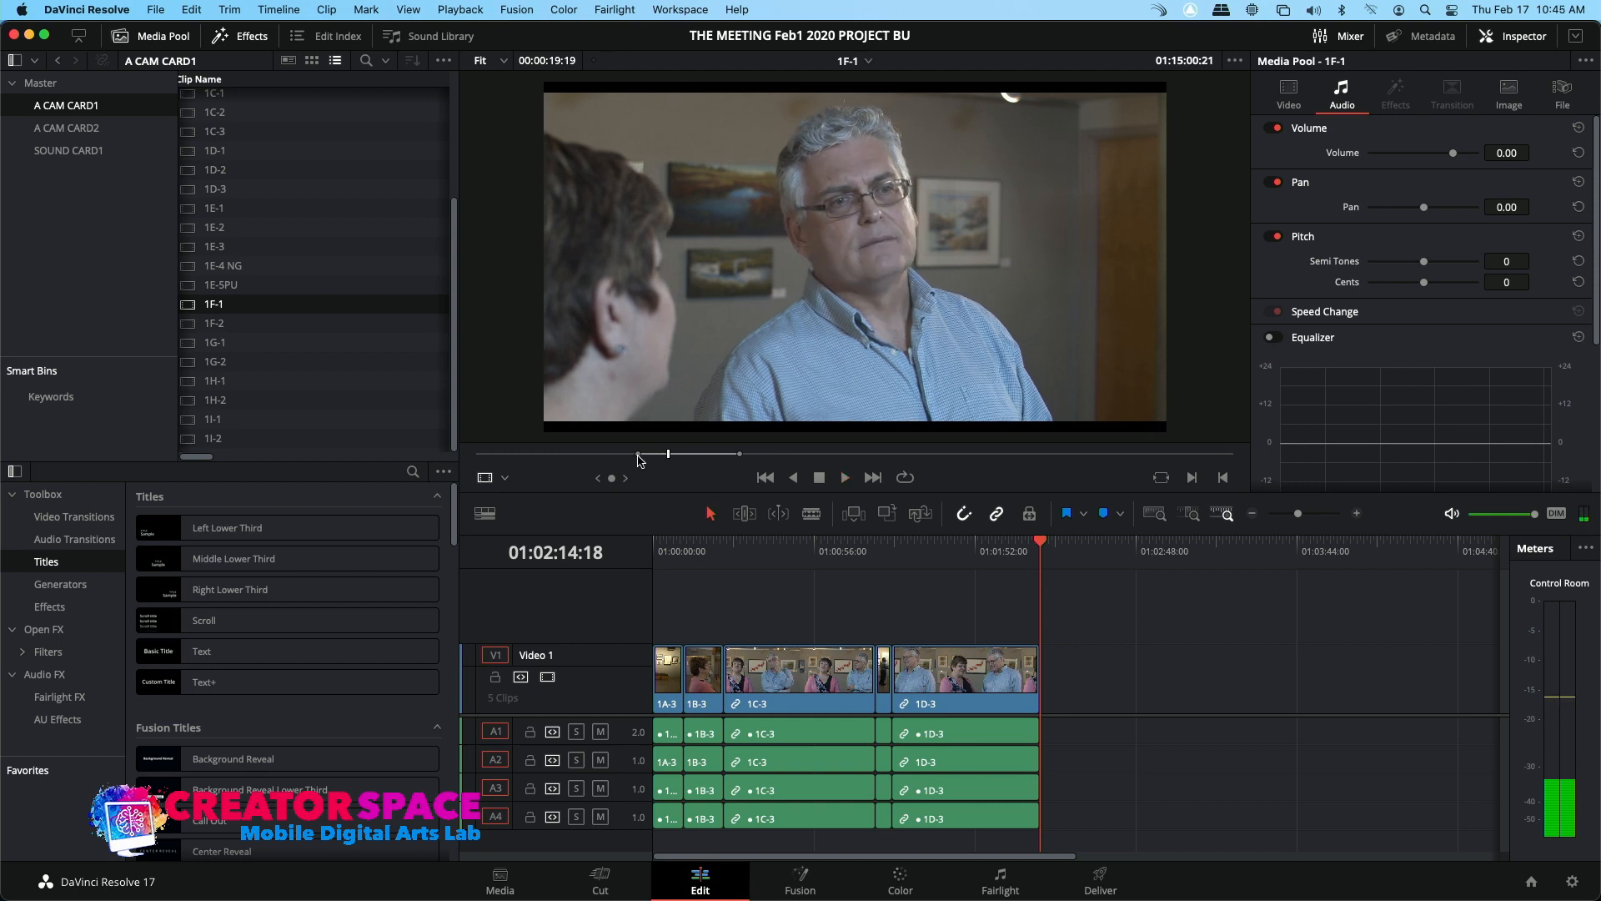
pyautogui.click(192, 325)
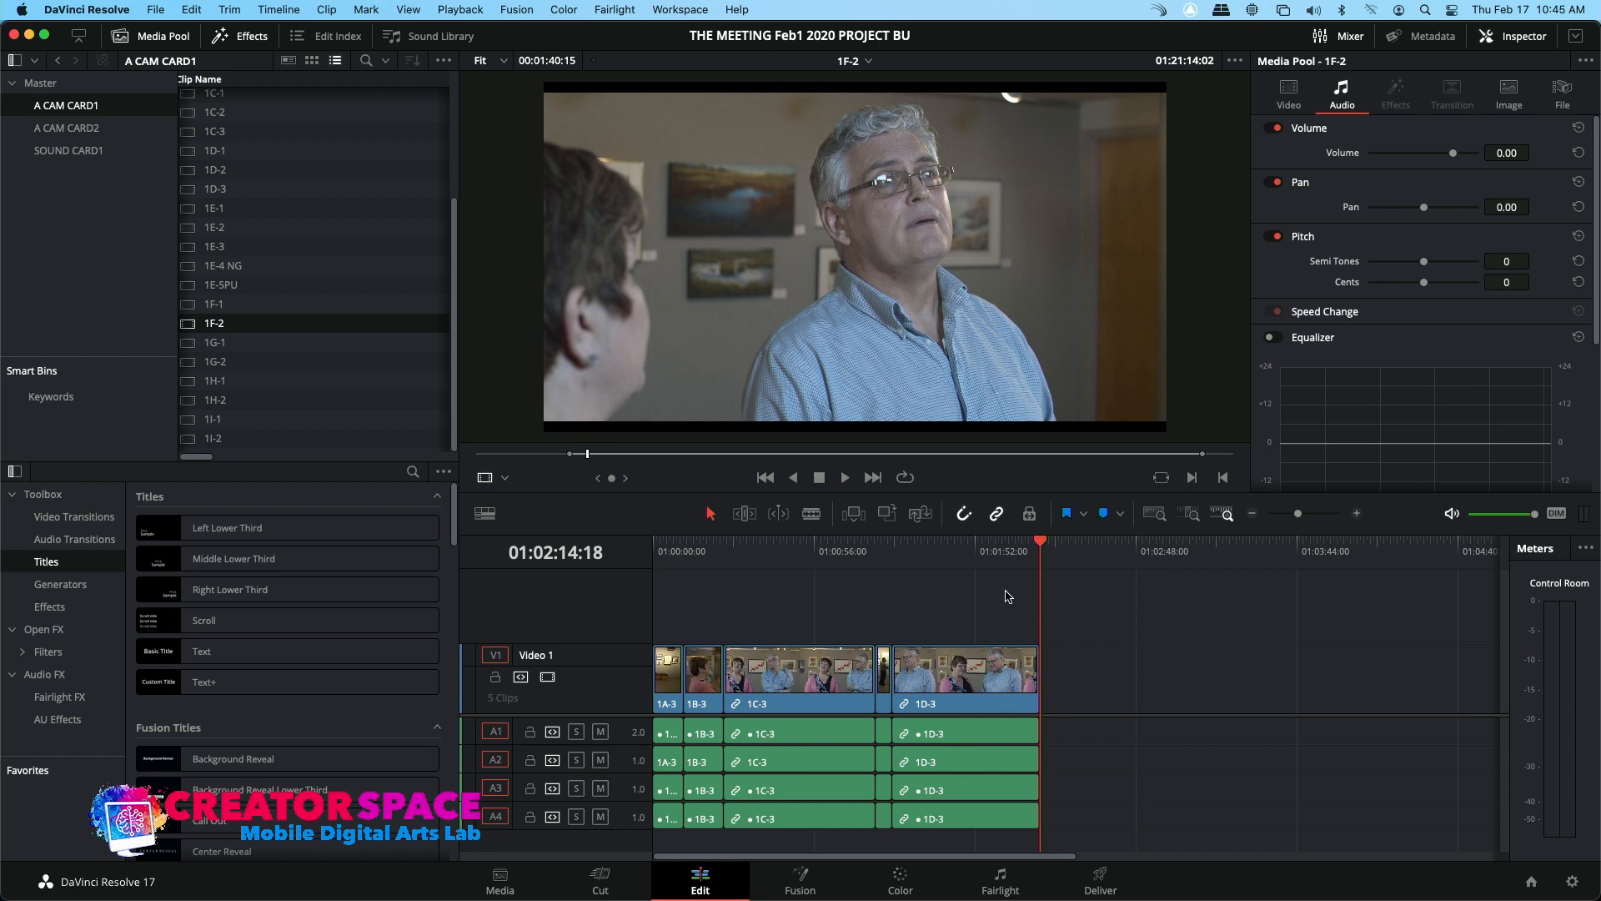
# Extend the end of the 1D-3 clip on the timeline to 01:03:07:13 and play its added part, stopping at 01:03:02:16
pyautogui.click(1019, 560)
pyautogui.press('space')
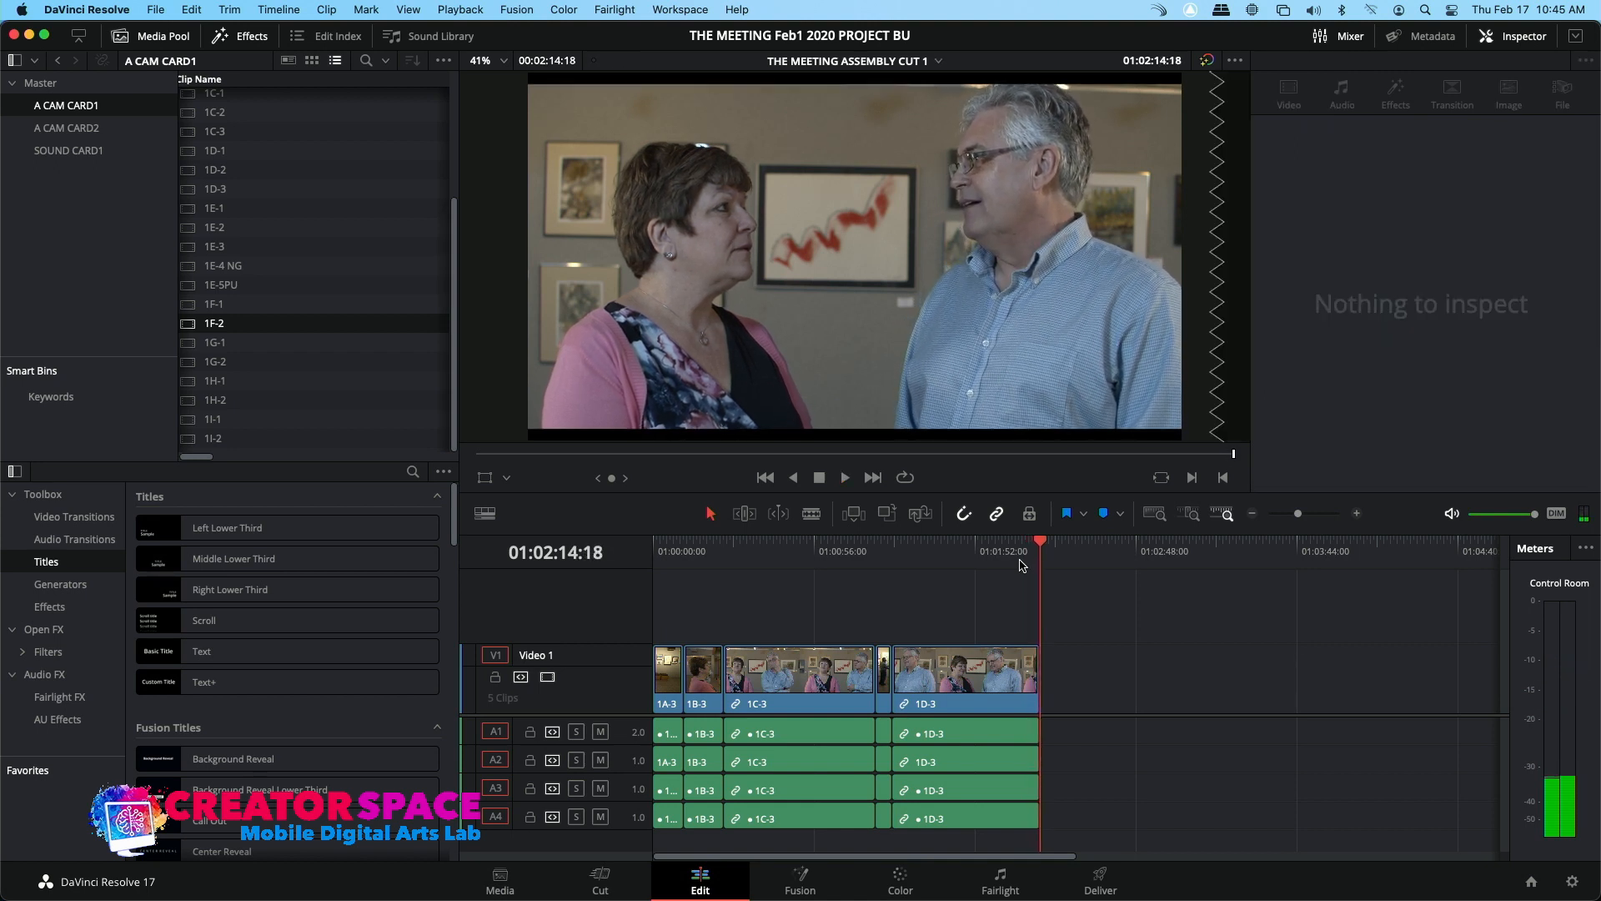
pyautogui.moveTo(1033, 668); pyautogui.dragTo(1174, 680)
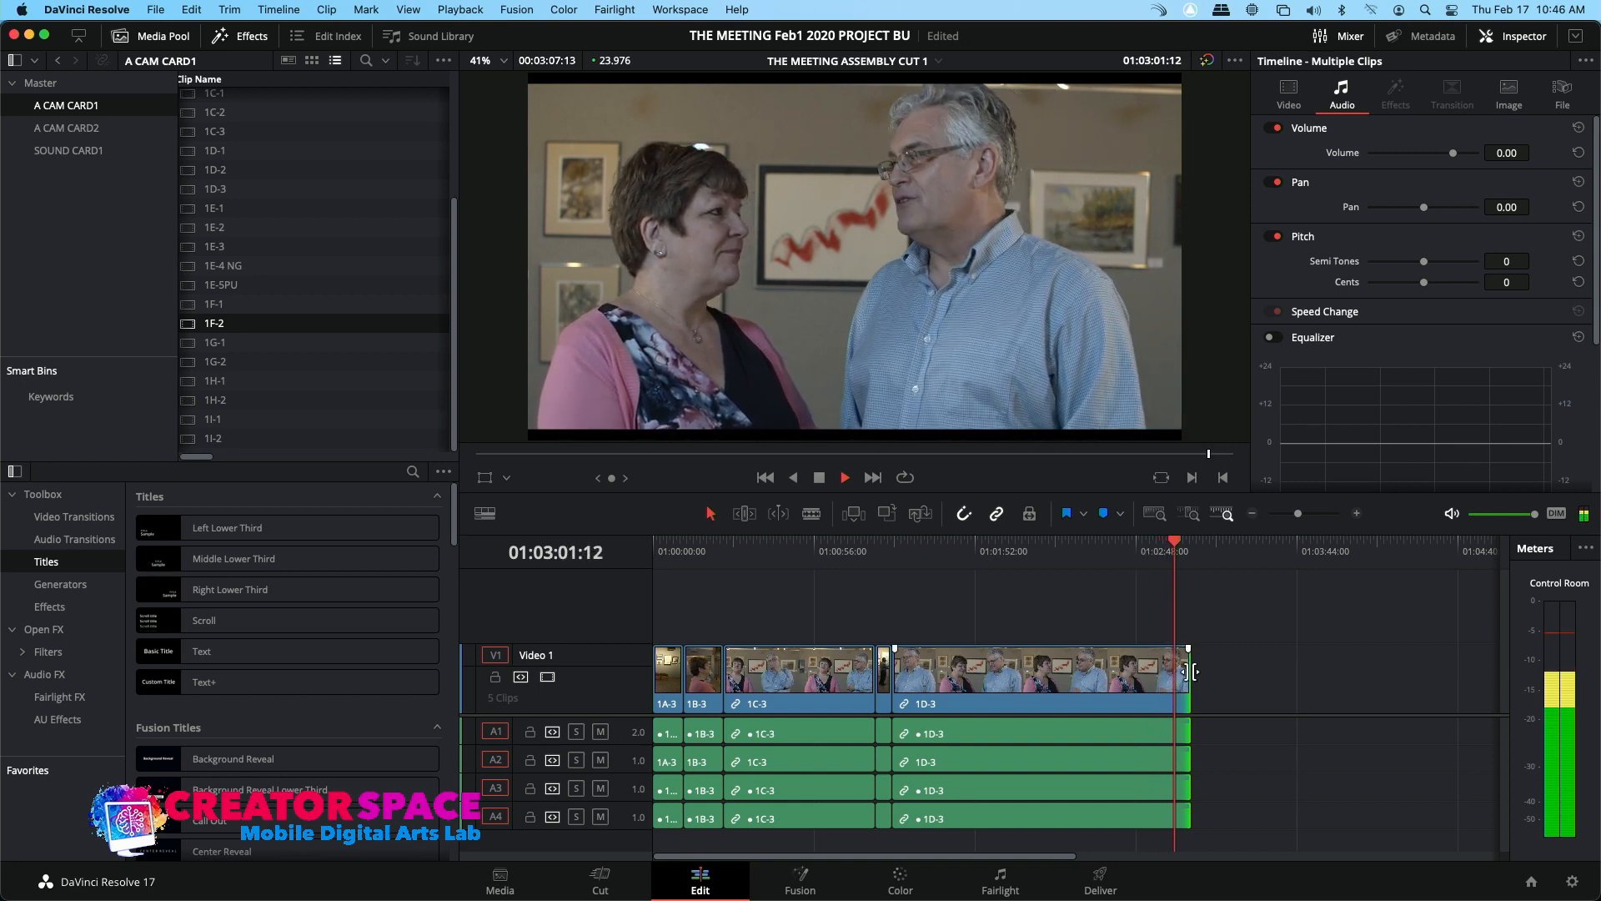
pyautogui.press('space')
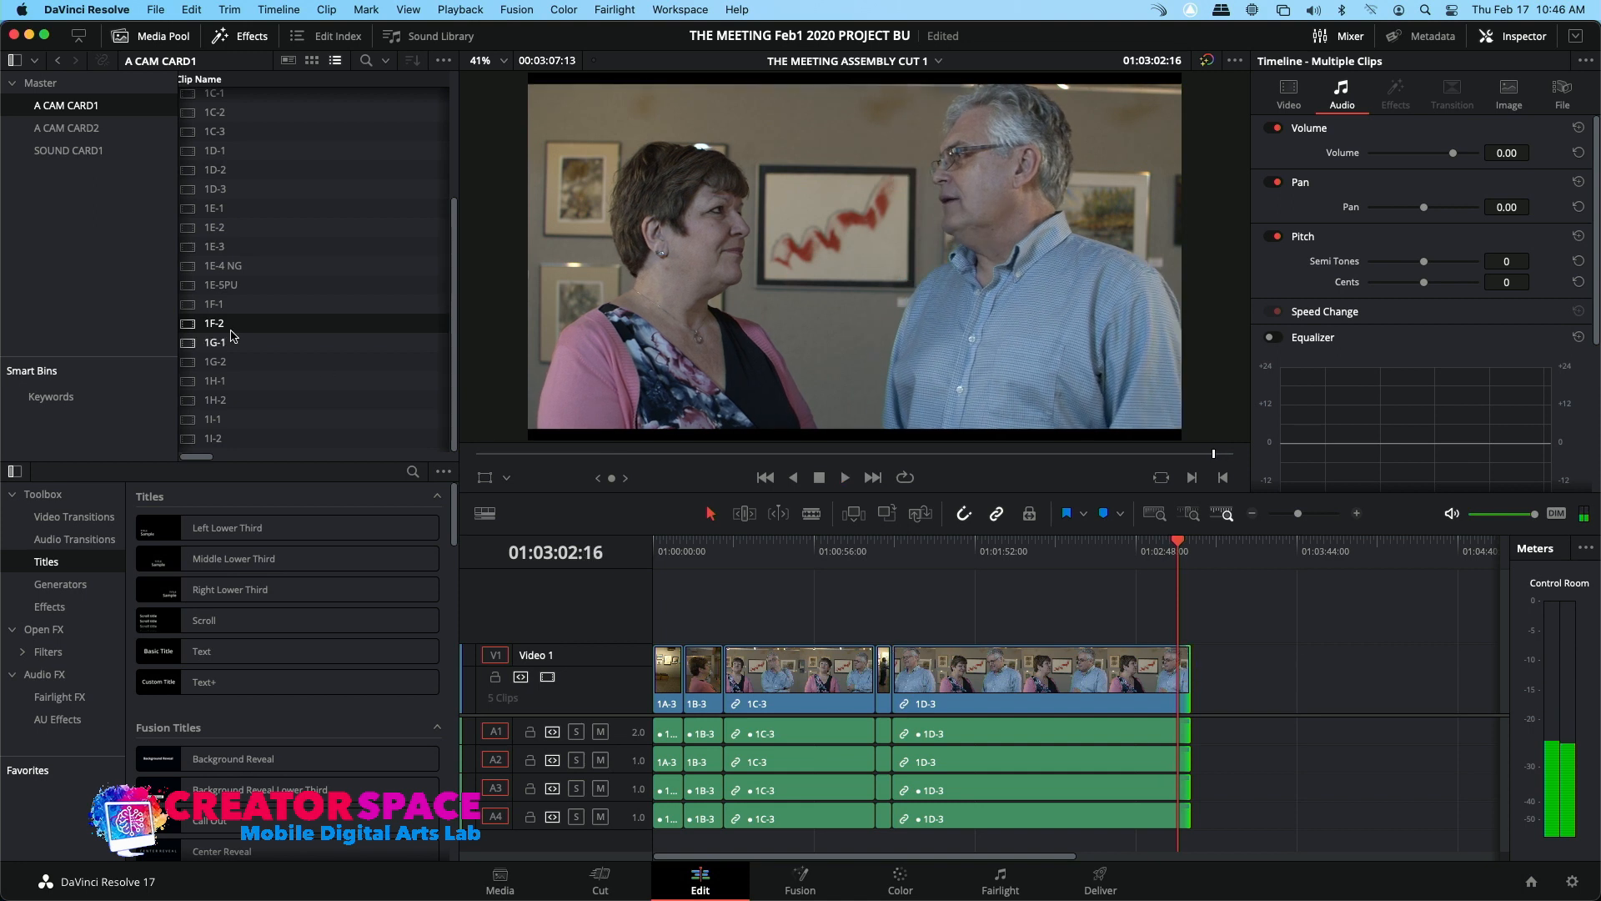
# Open take 1E-5PU and play it around 01:04:59 to review the action before its marked section
pyautogui.click(190, 286)
pyautogui.doubleClick(190, 286)
pyautogui.moveTo(634, 467); pyautogui.dragTo(690, 455)
pyautogui.press('space')
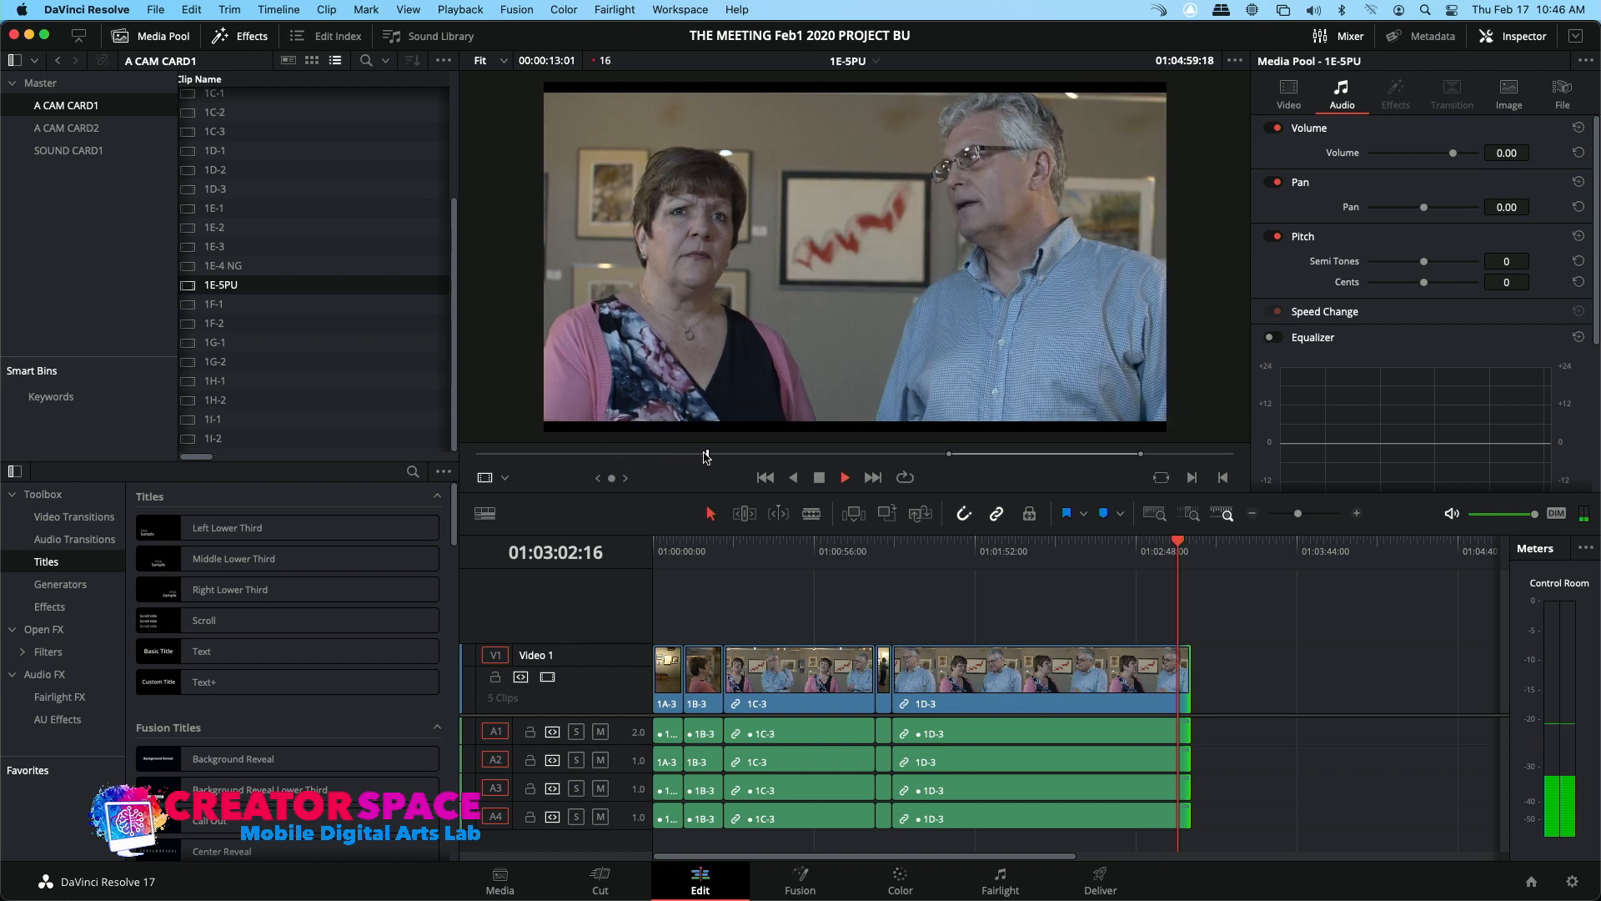
# Reopen take 1E-3, find the start of the wanted action, and move its In point to about 01:00:24, making the section 00:00:16:03 long
pyautogui.doubleClick(193, 250)
pyautogui.press('space')
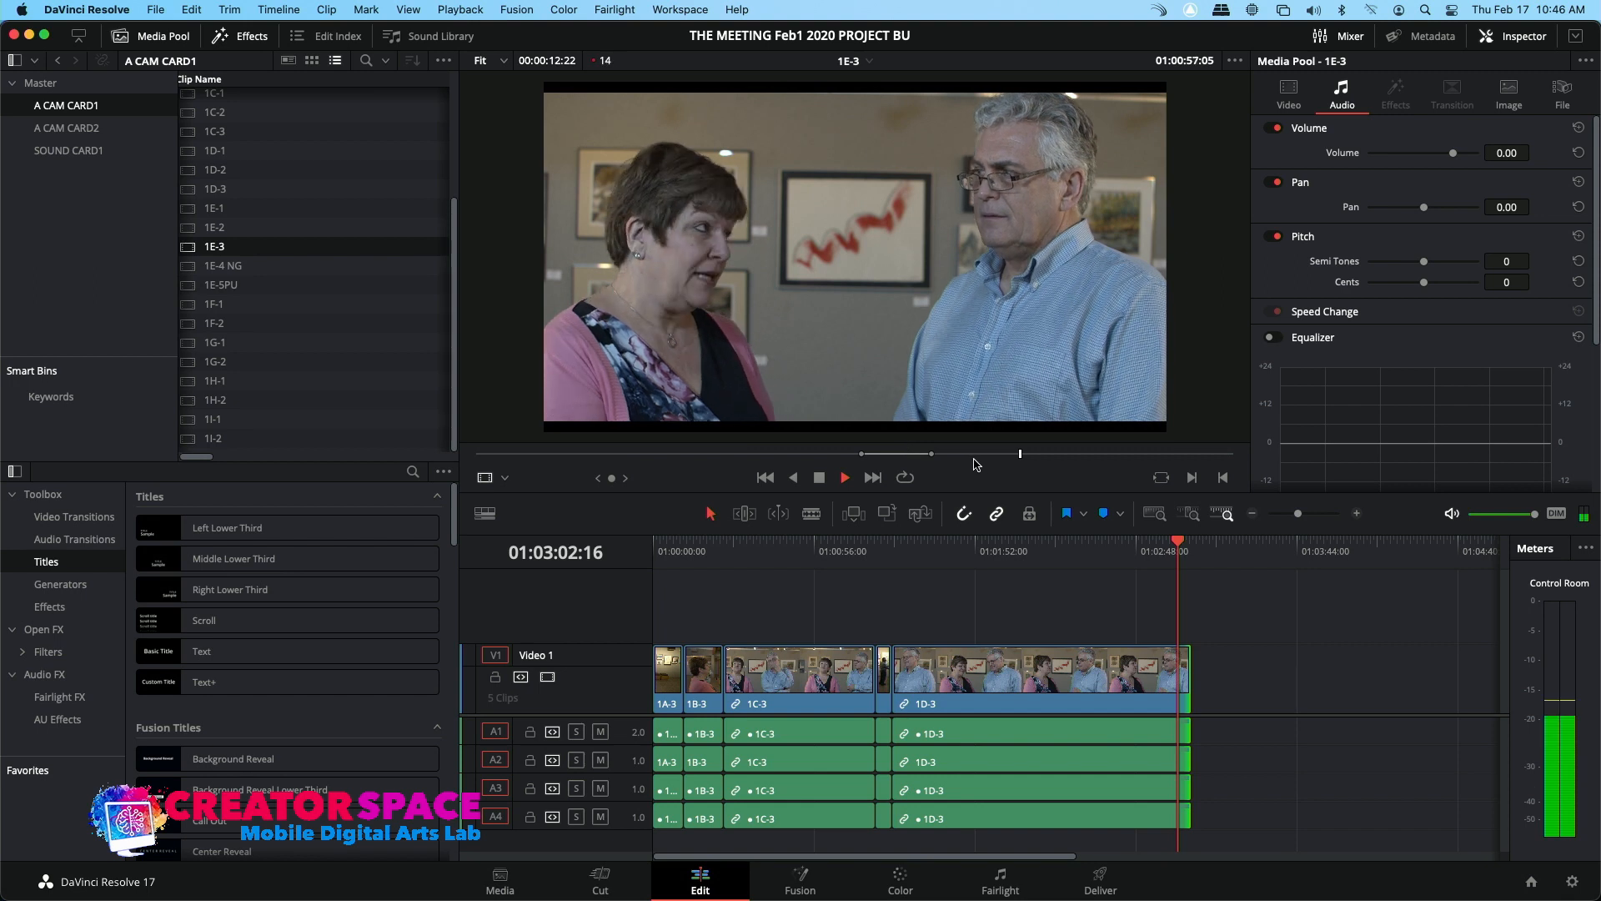
pyautogui.press('space')
pyautogui.click(946, 455)
pyautogui.press('space')
pyautogui.click(884, 455)
pyautogui.moveTo(885, 459); pyautogui.dragTo(830, 457)
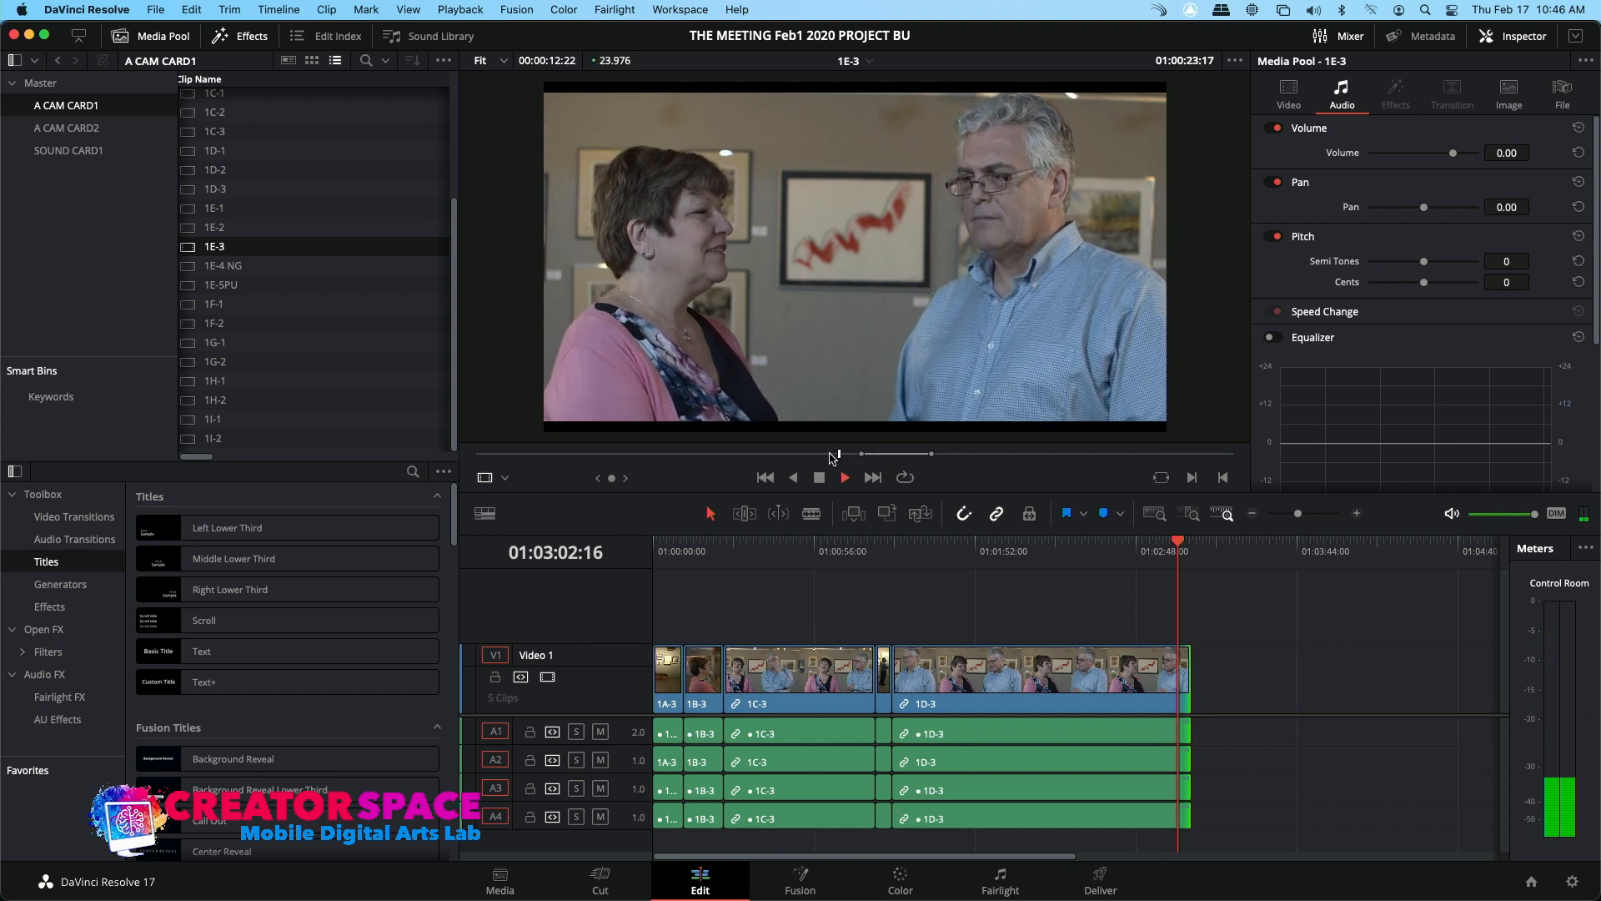
pyautogui.press('space')
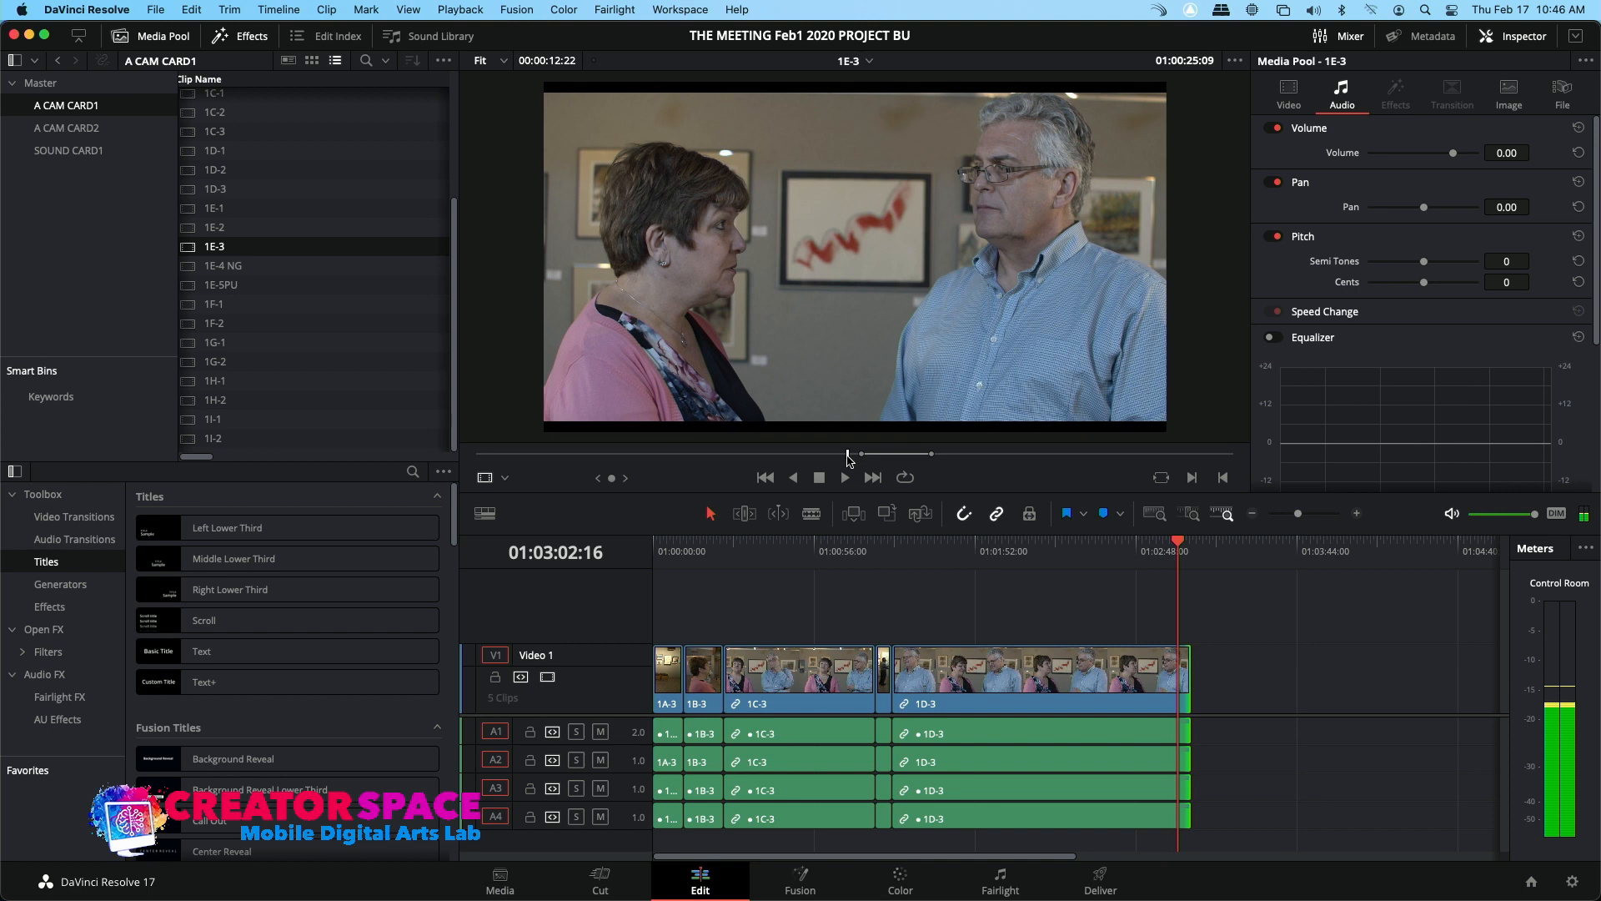
pyautogui.press('Left')
pyautogui.press('Left')
pyautogui.press('Left')
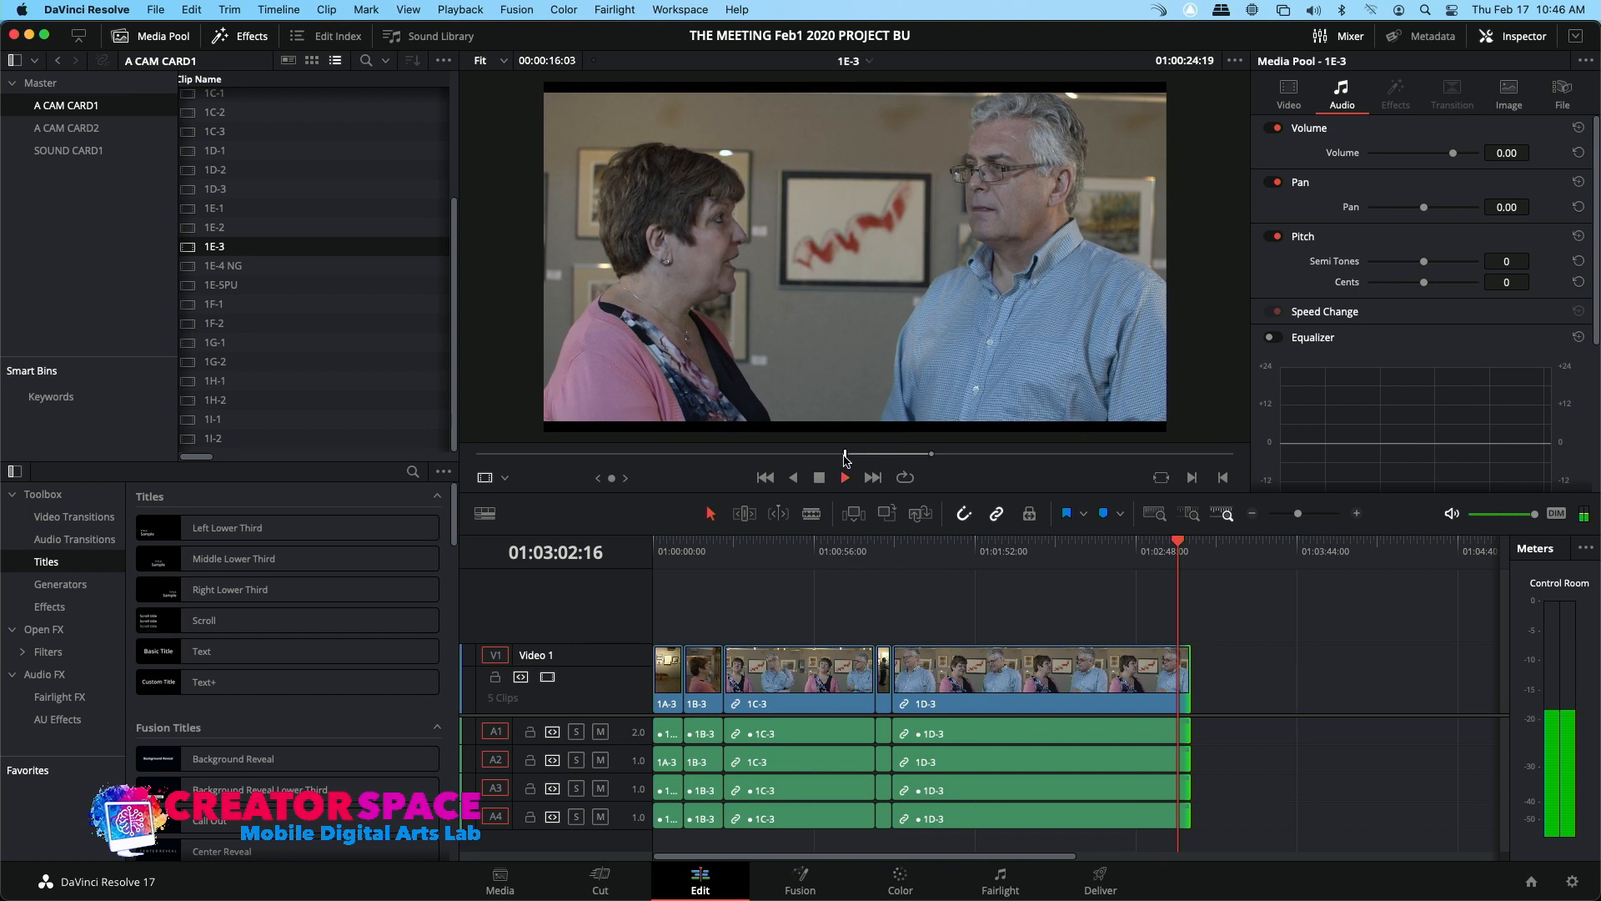
# Play take 1E-3 through the action and move its Out point to 01:01:34:18, making the section 00:01:10:14 long
pyautogui.moveTo(847, 453); pyautogui.dragTo(841, 456)
pyautogui.press('space')
pyautogui.press('space')
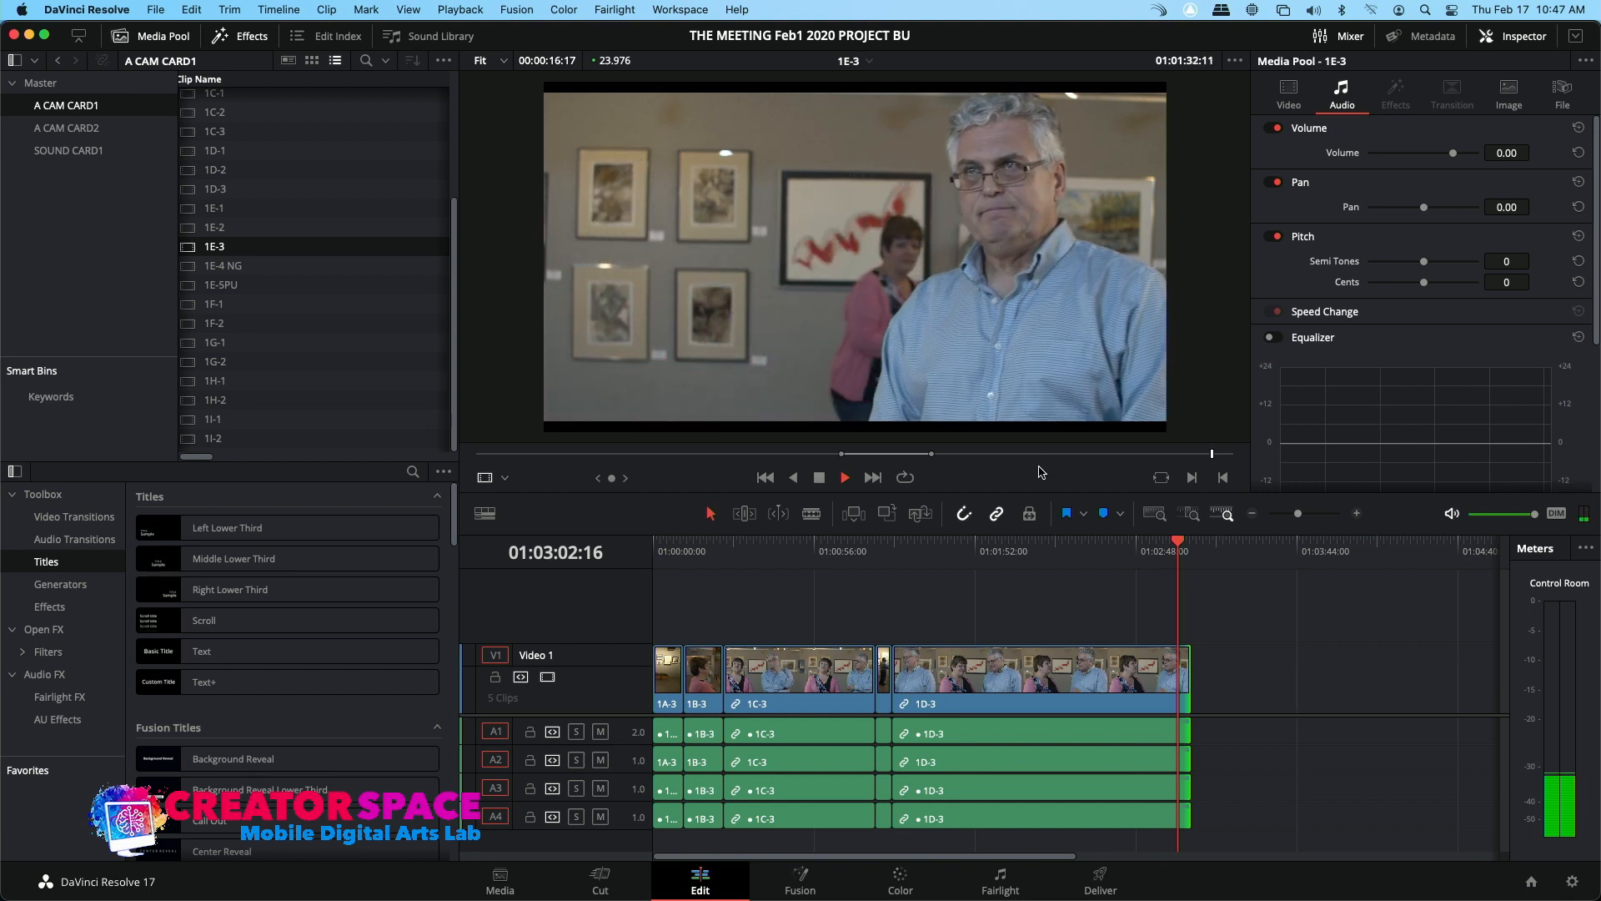
pyautogui.press('space')
pyautogui.press('space')
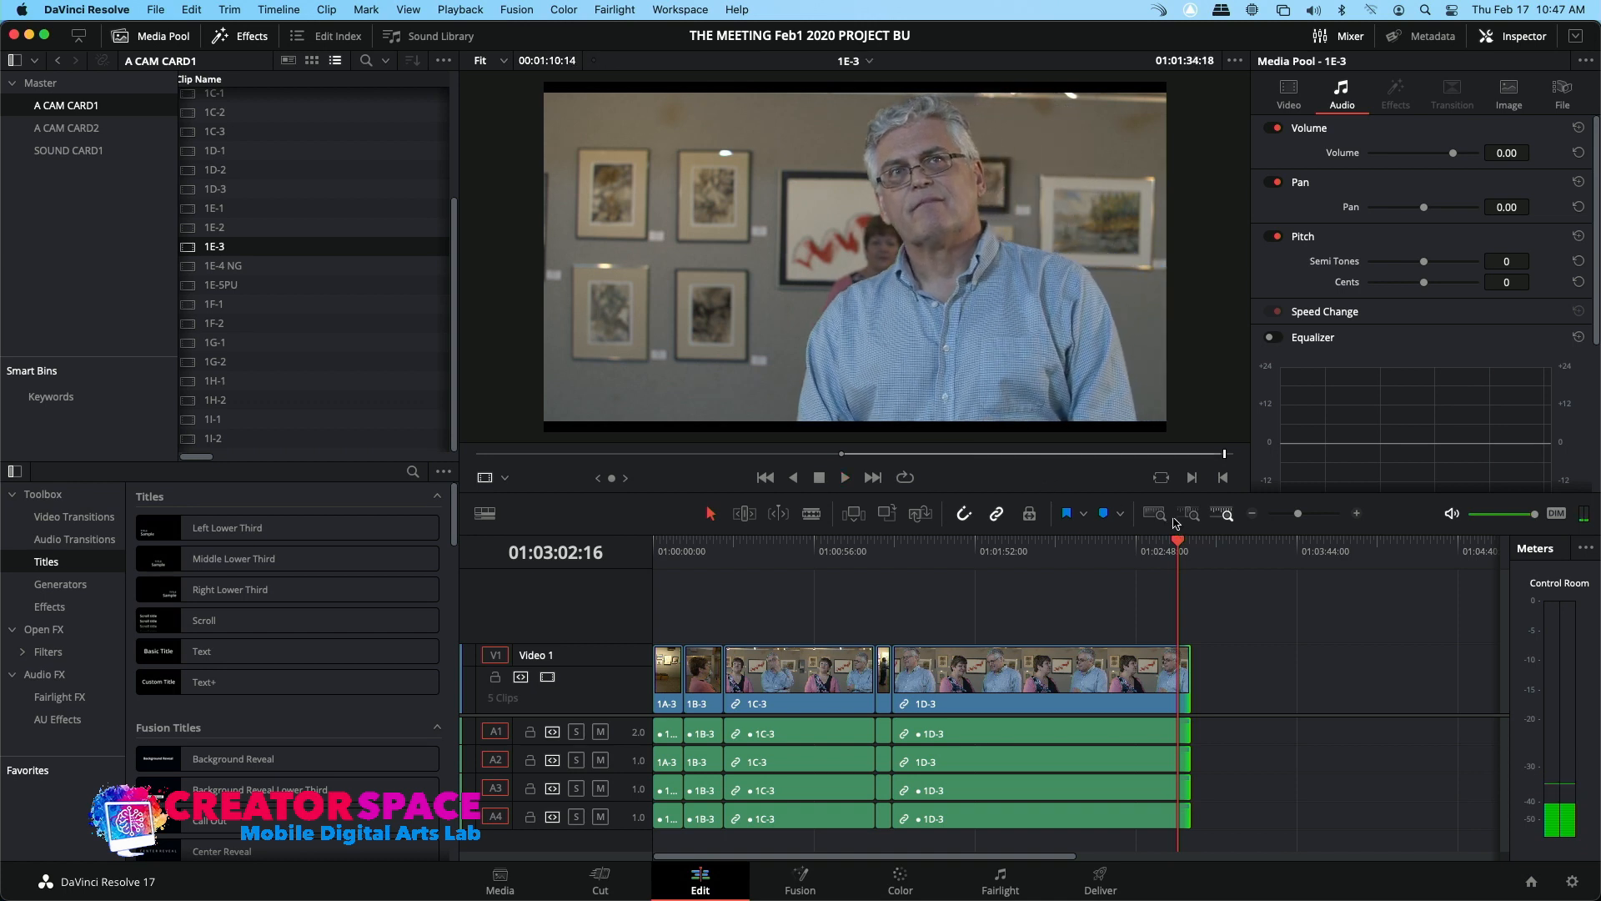
# Replay the end of 1D-3 on the timeline to find the cut at 01:02:51:12 and overwrite the marked 1E-3 section there
pyautogui.click(1155, 546)
pyautogui.press('space')
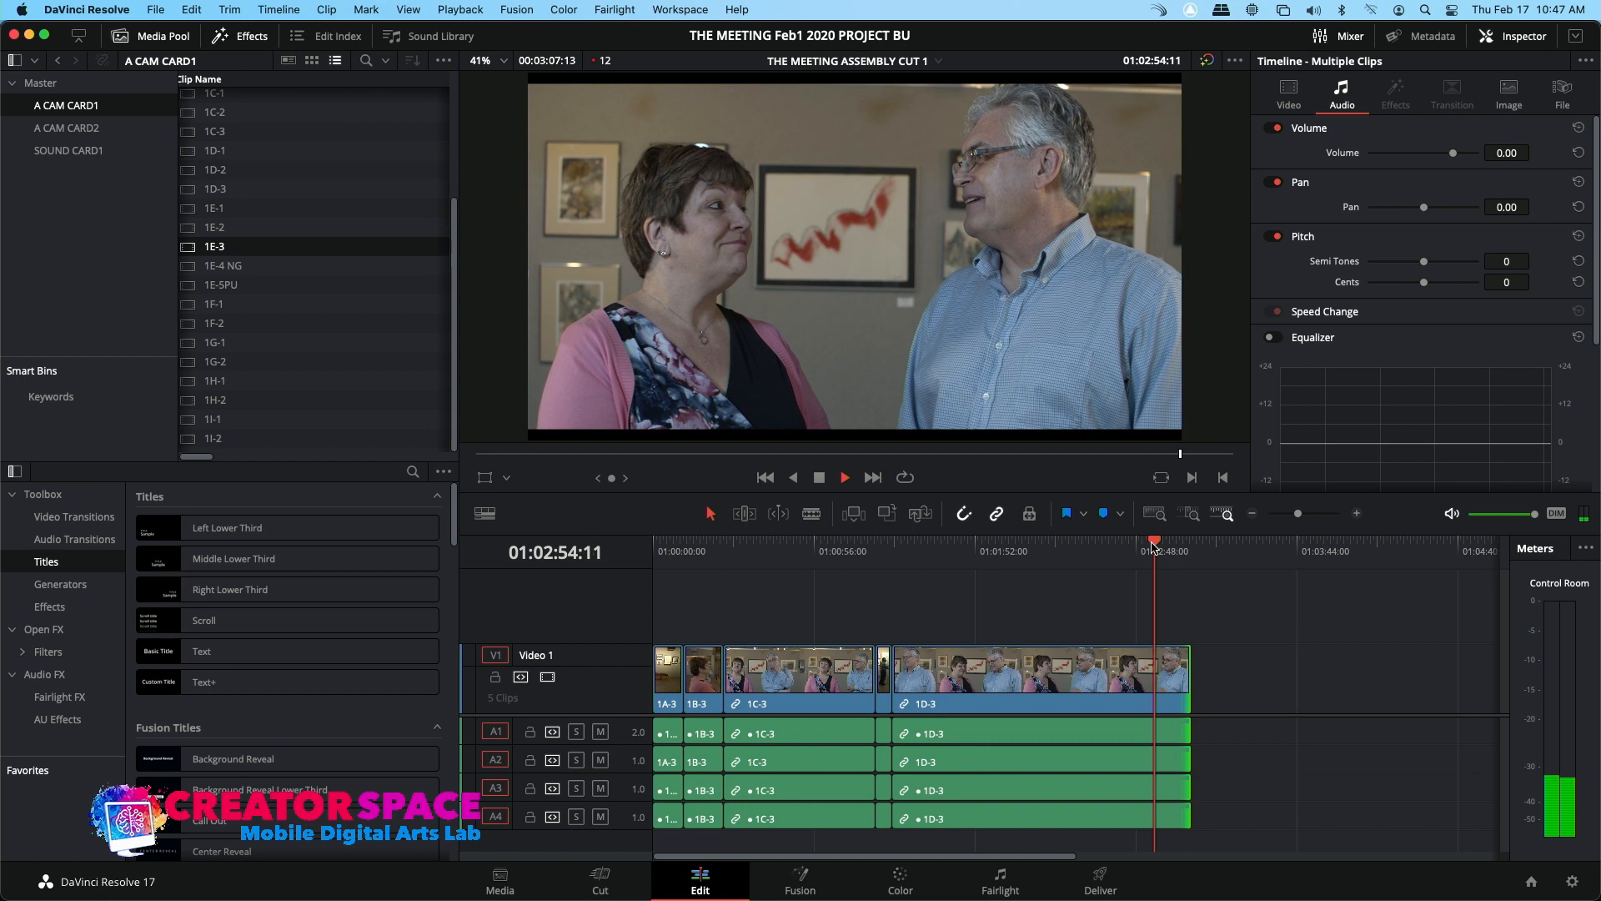
pyautogui.moveTo(1154, 547); pyautogui.dragTo(1134, 551)
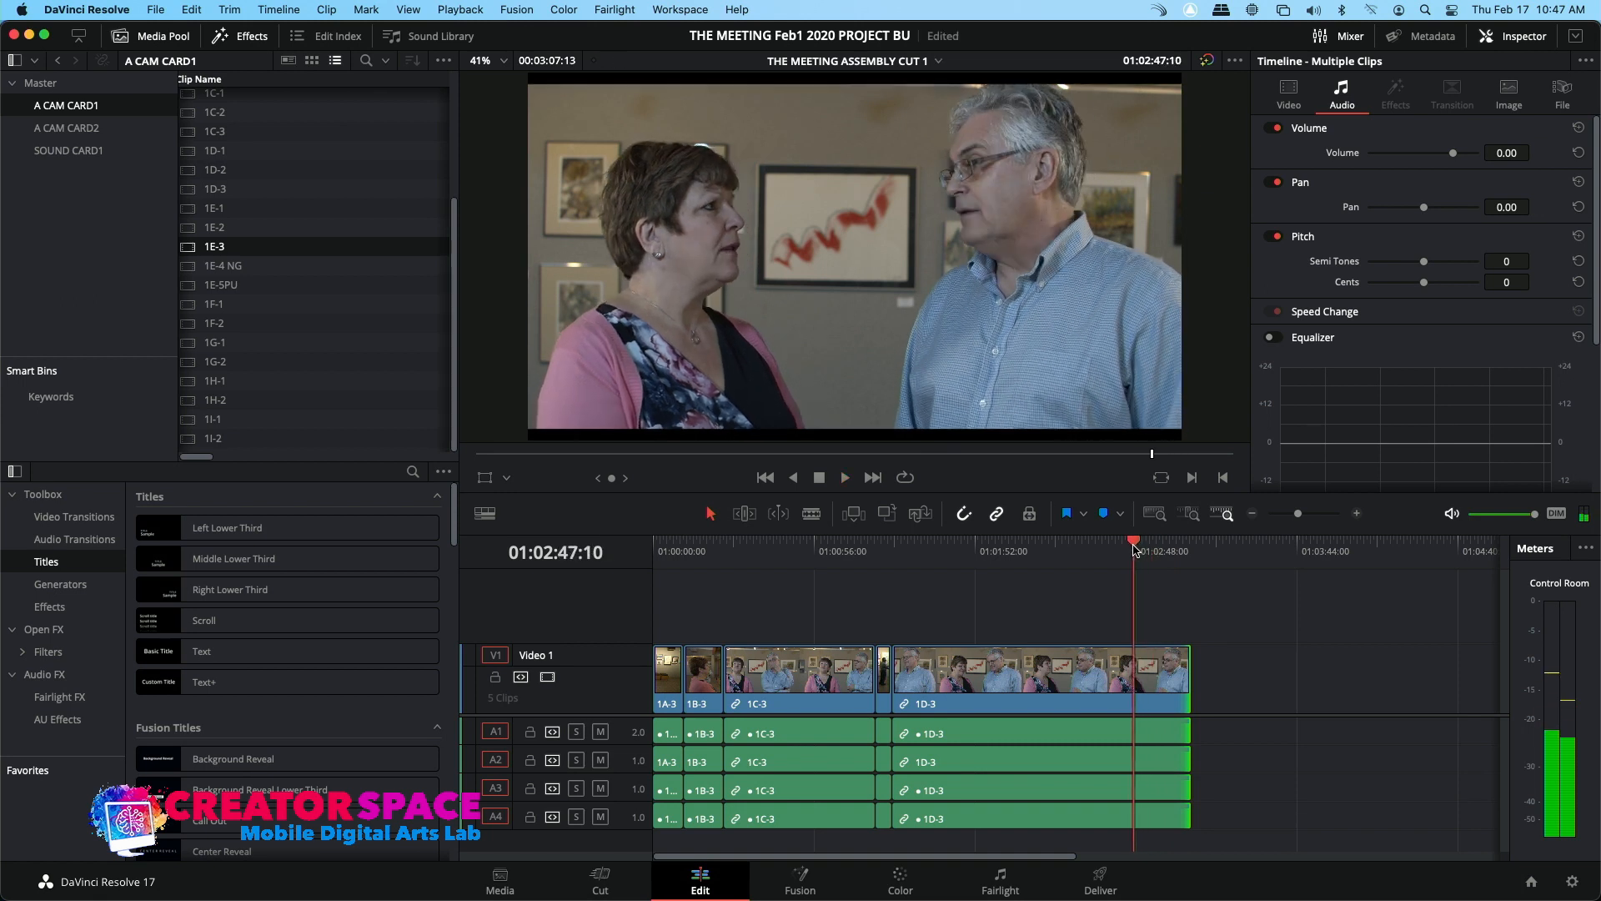
pyautogui.press('space')
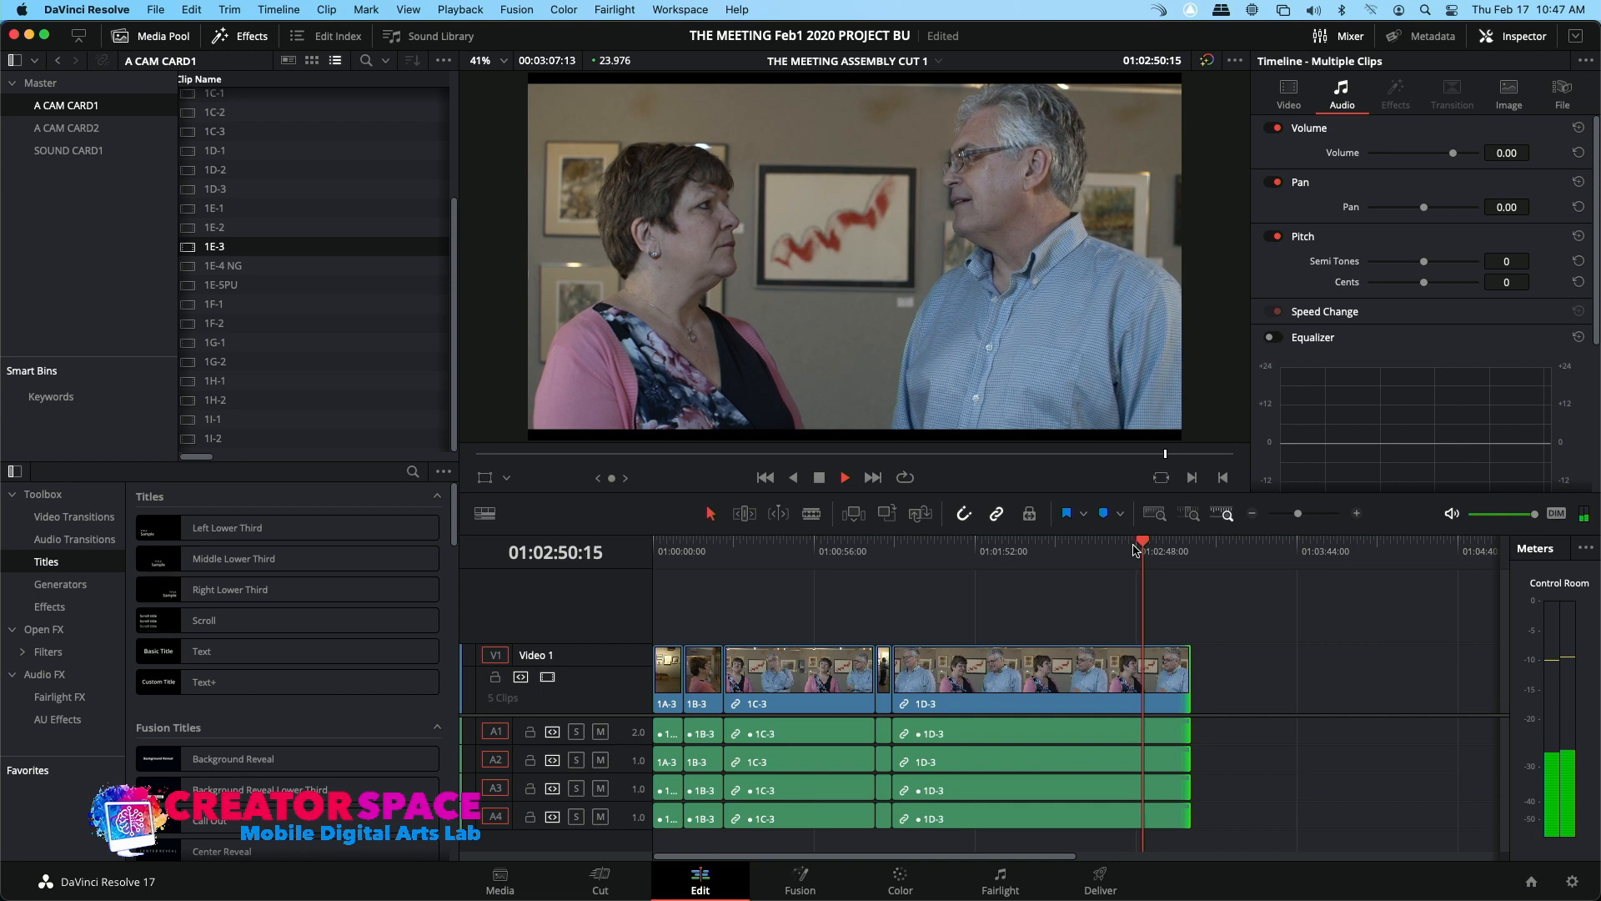
pyautogui.press('space')
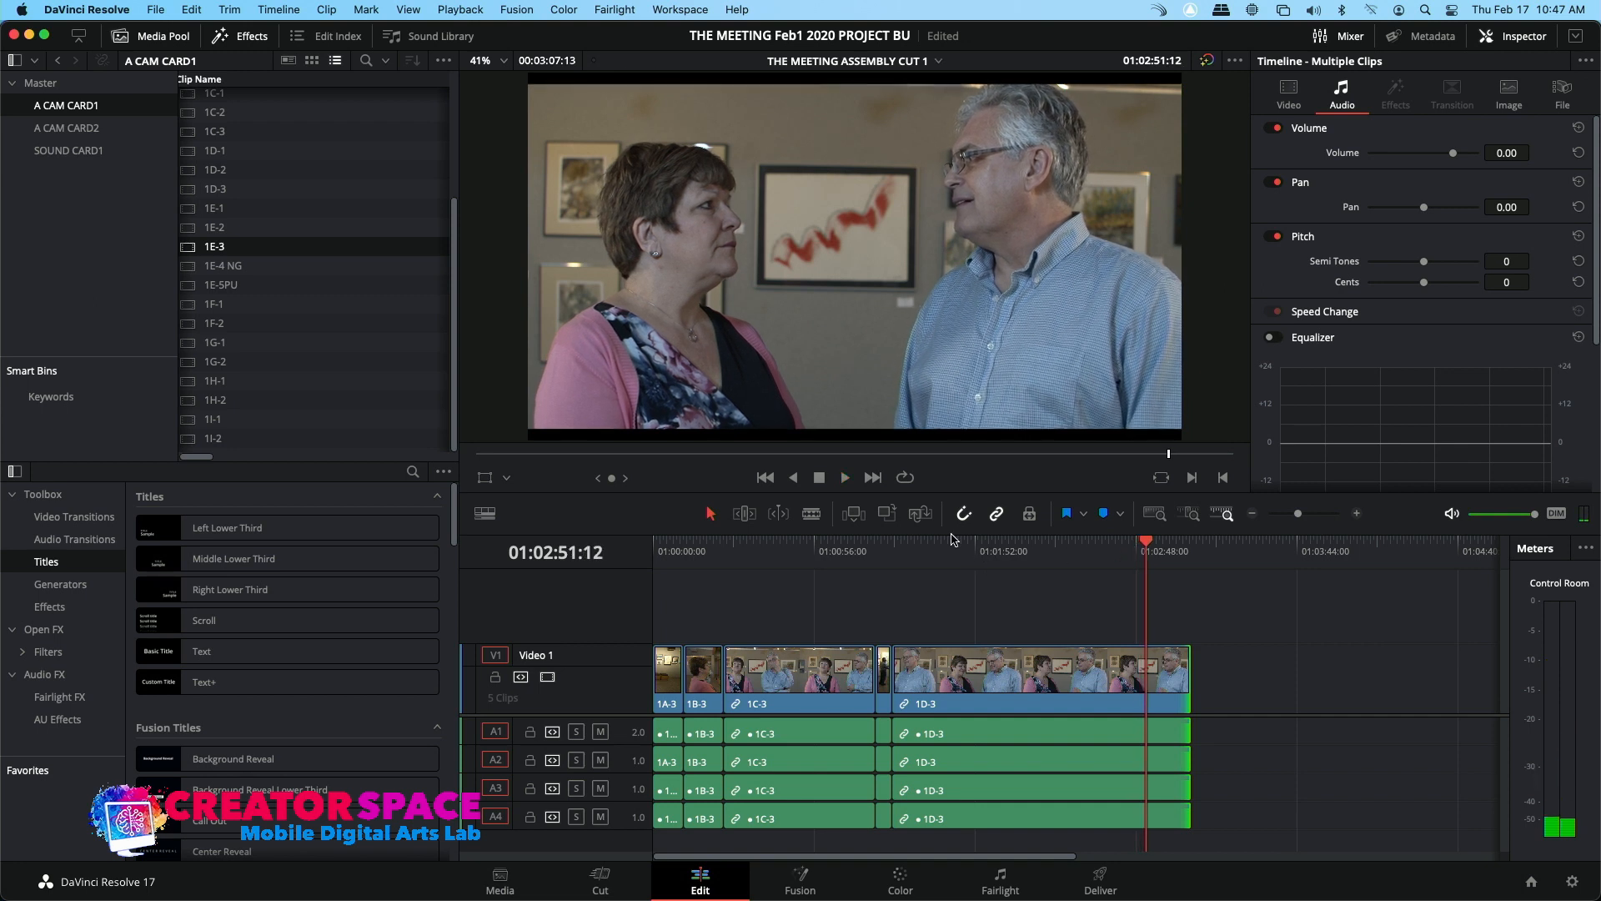
pyautogui.click(886, 514)
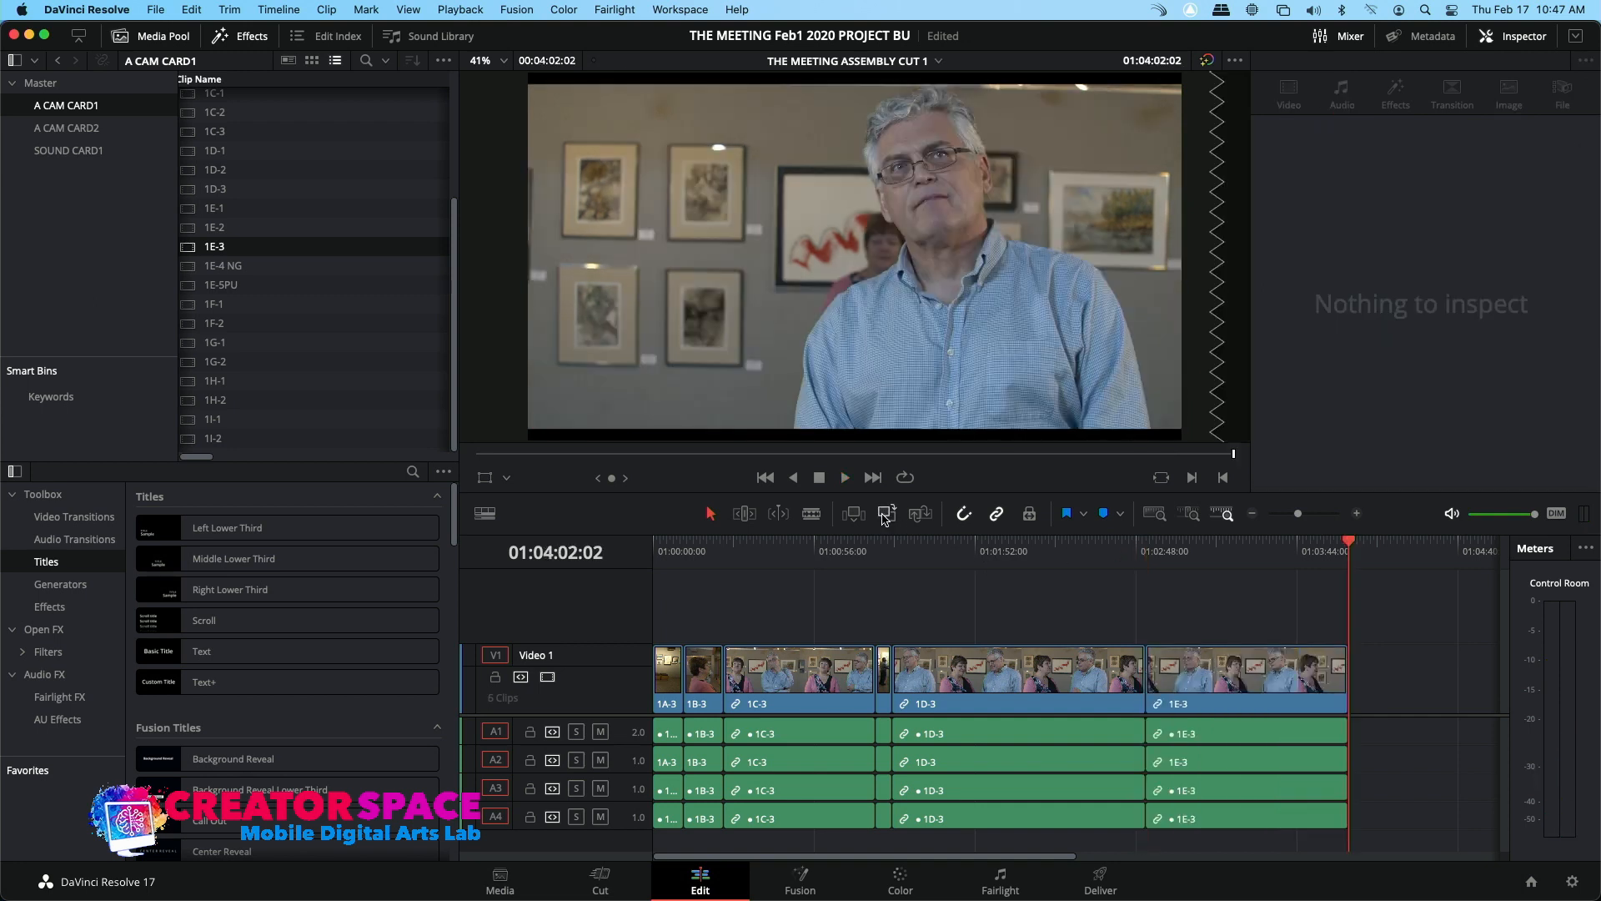
# Play across the cut from 1D-3 to 1E-3, check the last frame of the timeline and return to its start
pyautogui.click(1131, 558)
pyautogui.press('space')
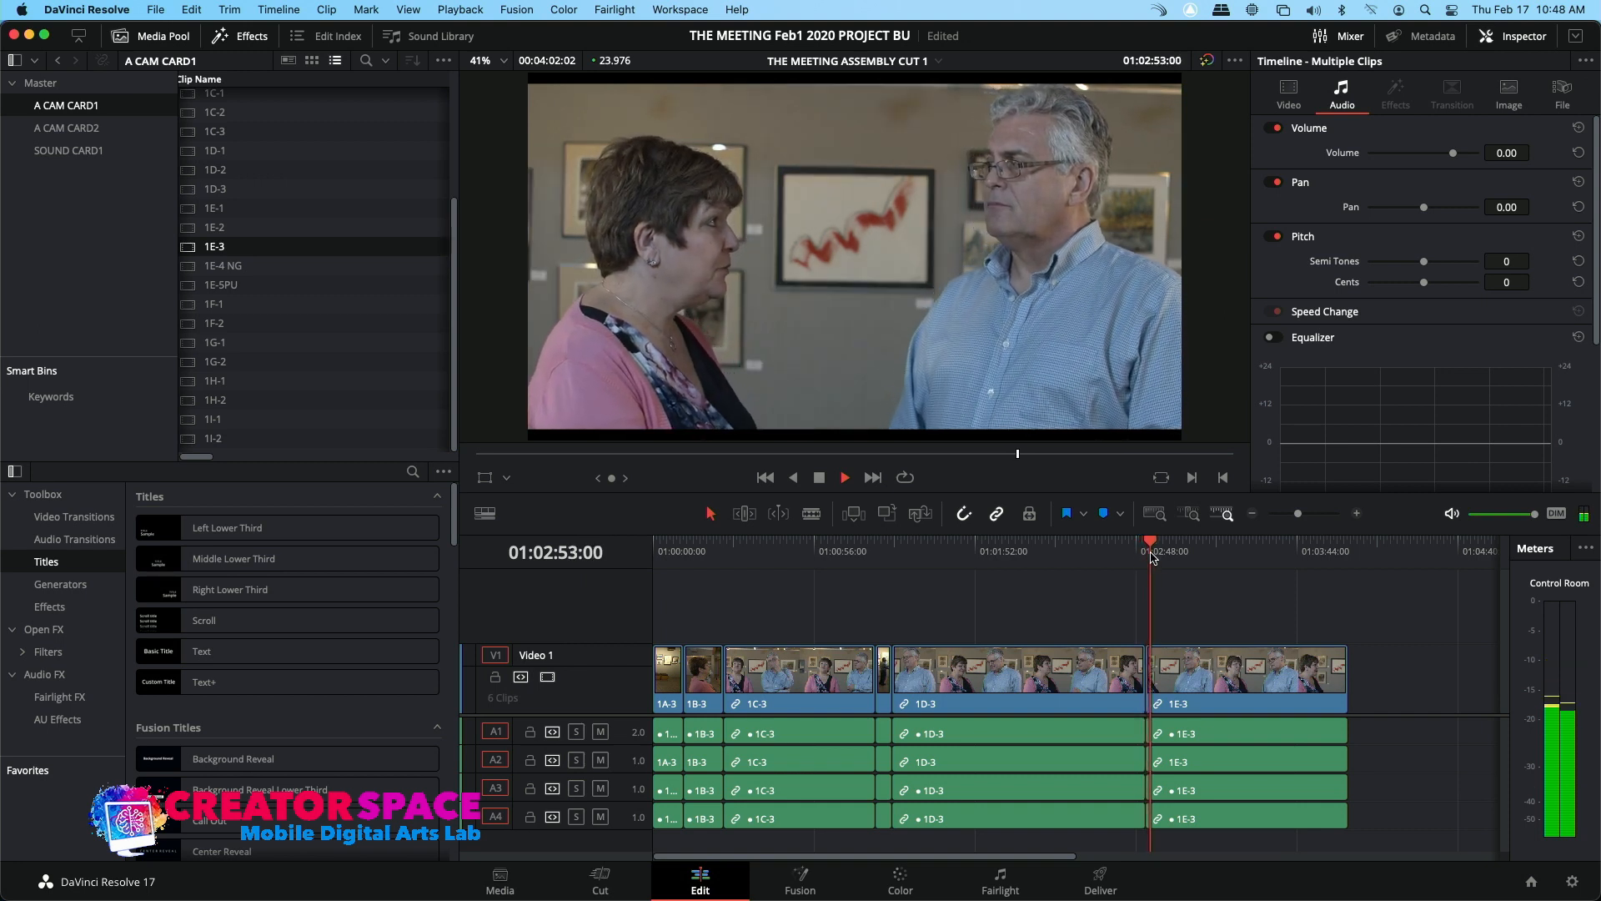
pyautogui.press('End')
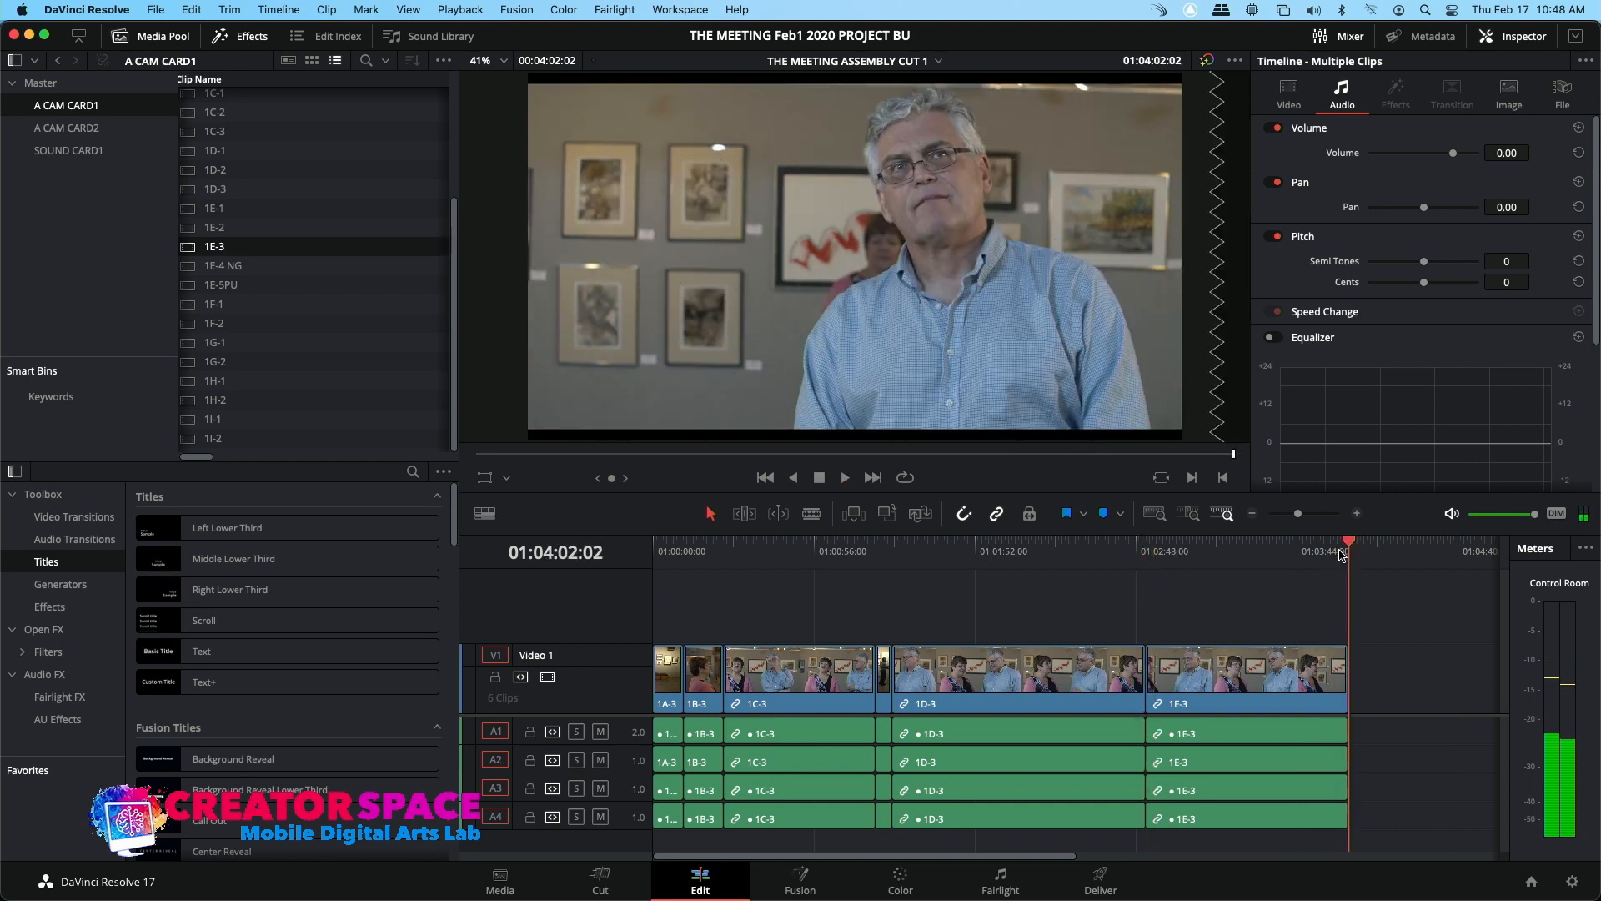
pyautogui.moveTo(697, 549); pyautogui.dragTo(624, 577)
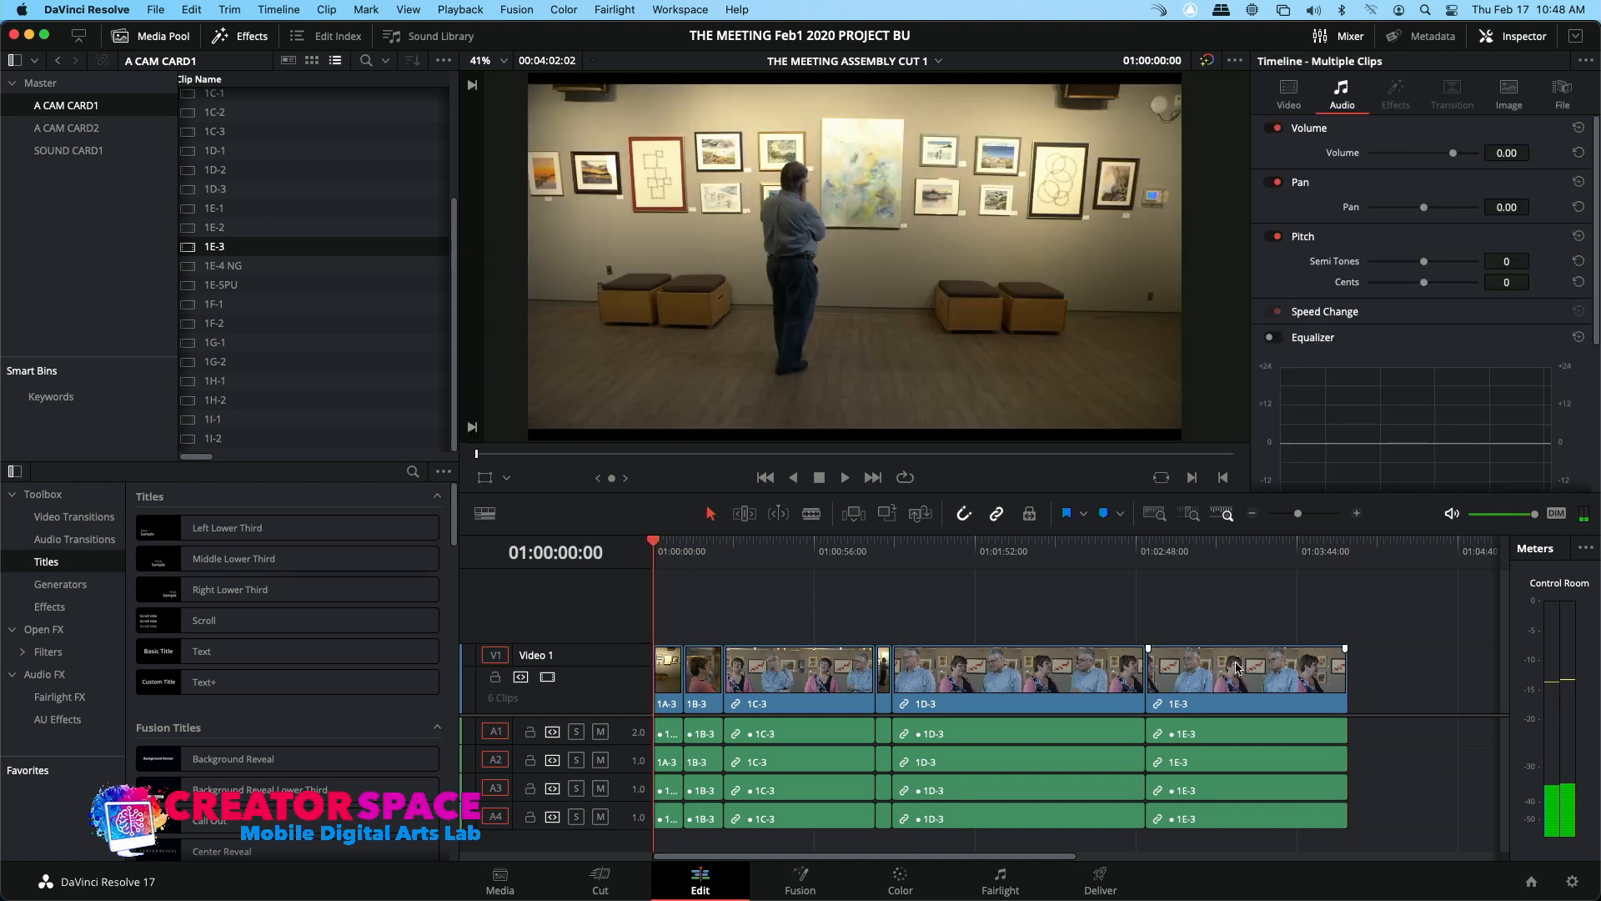
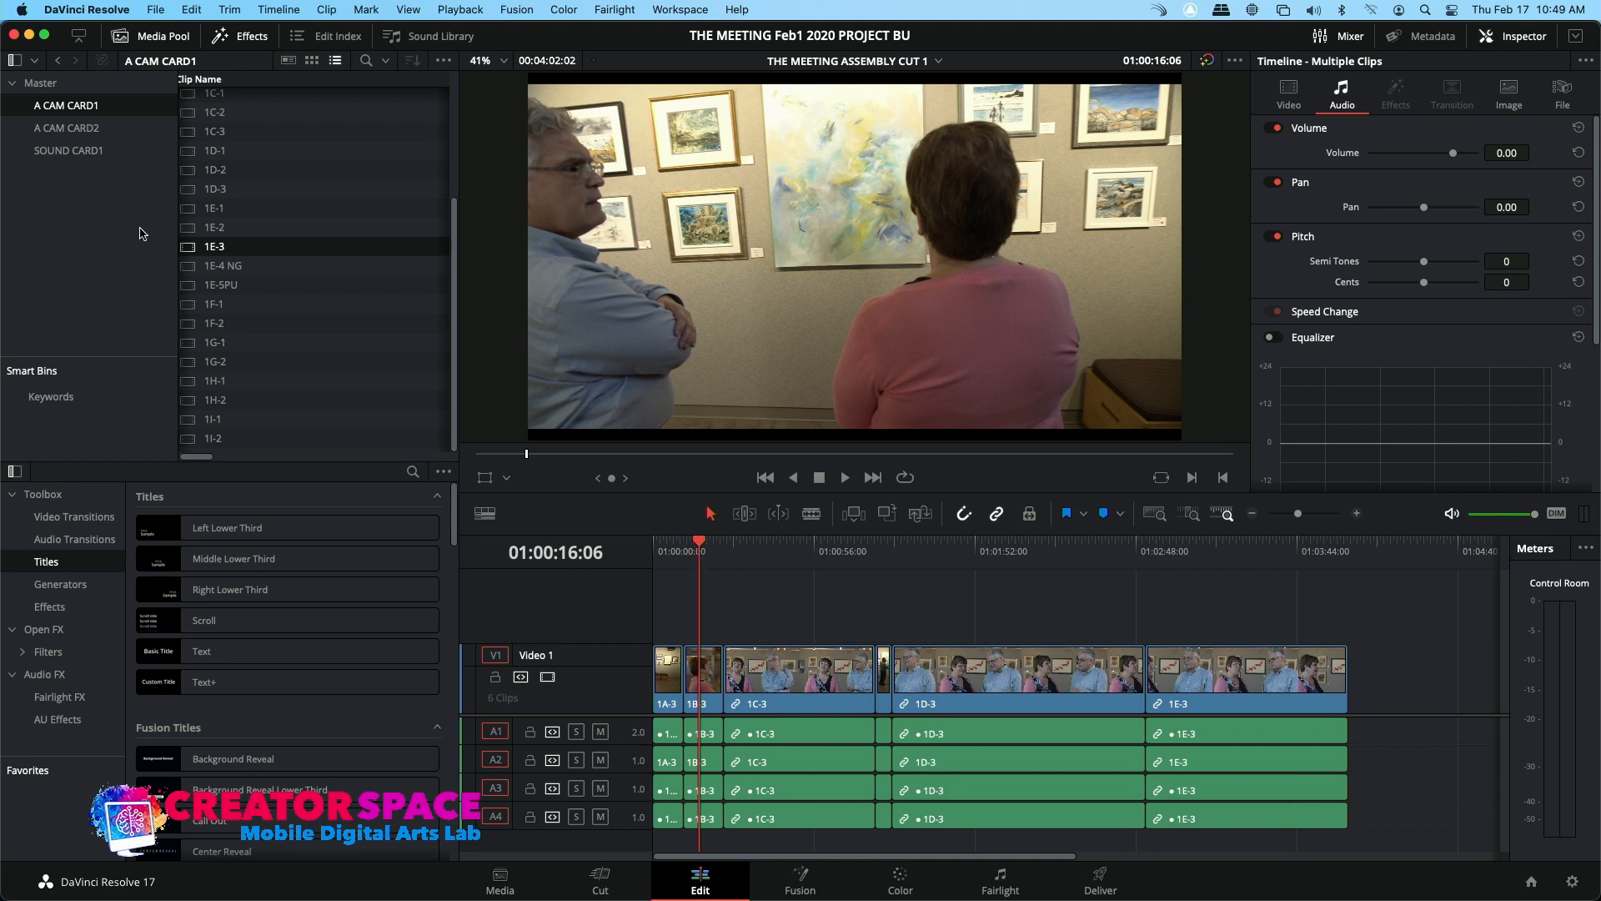
# Duplicate the THE MEETING ASSEMBLY CUT 1 timeline in the Master bin
pyautogui.click(52, 85)
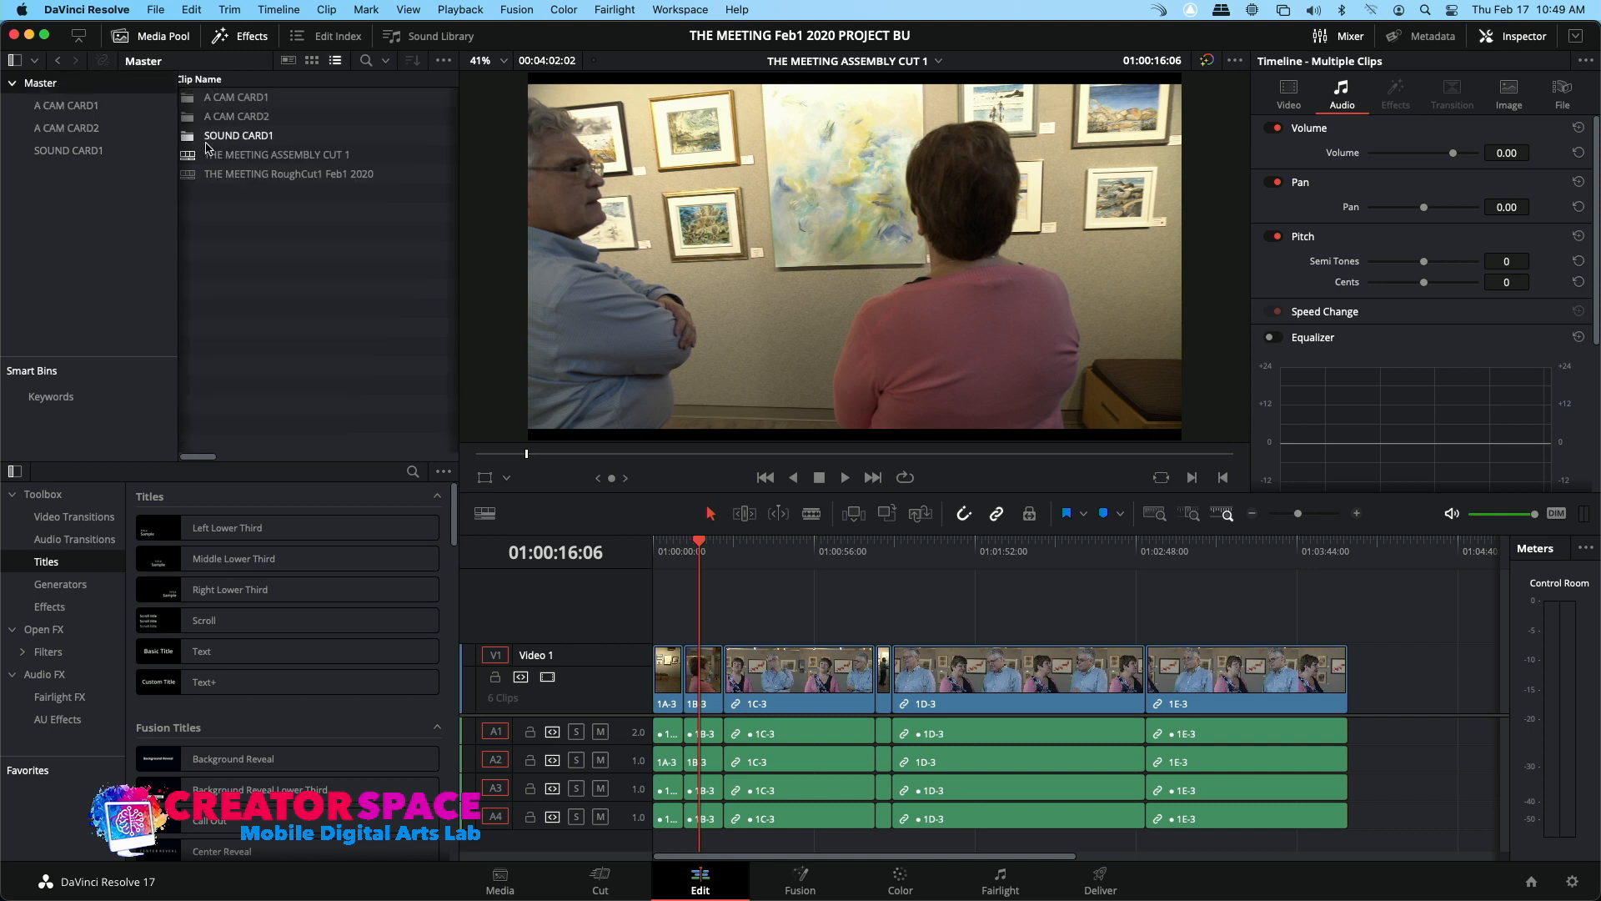
pyautogui.click(186, 156)
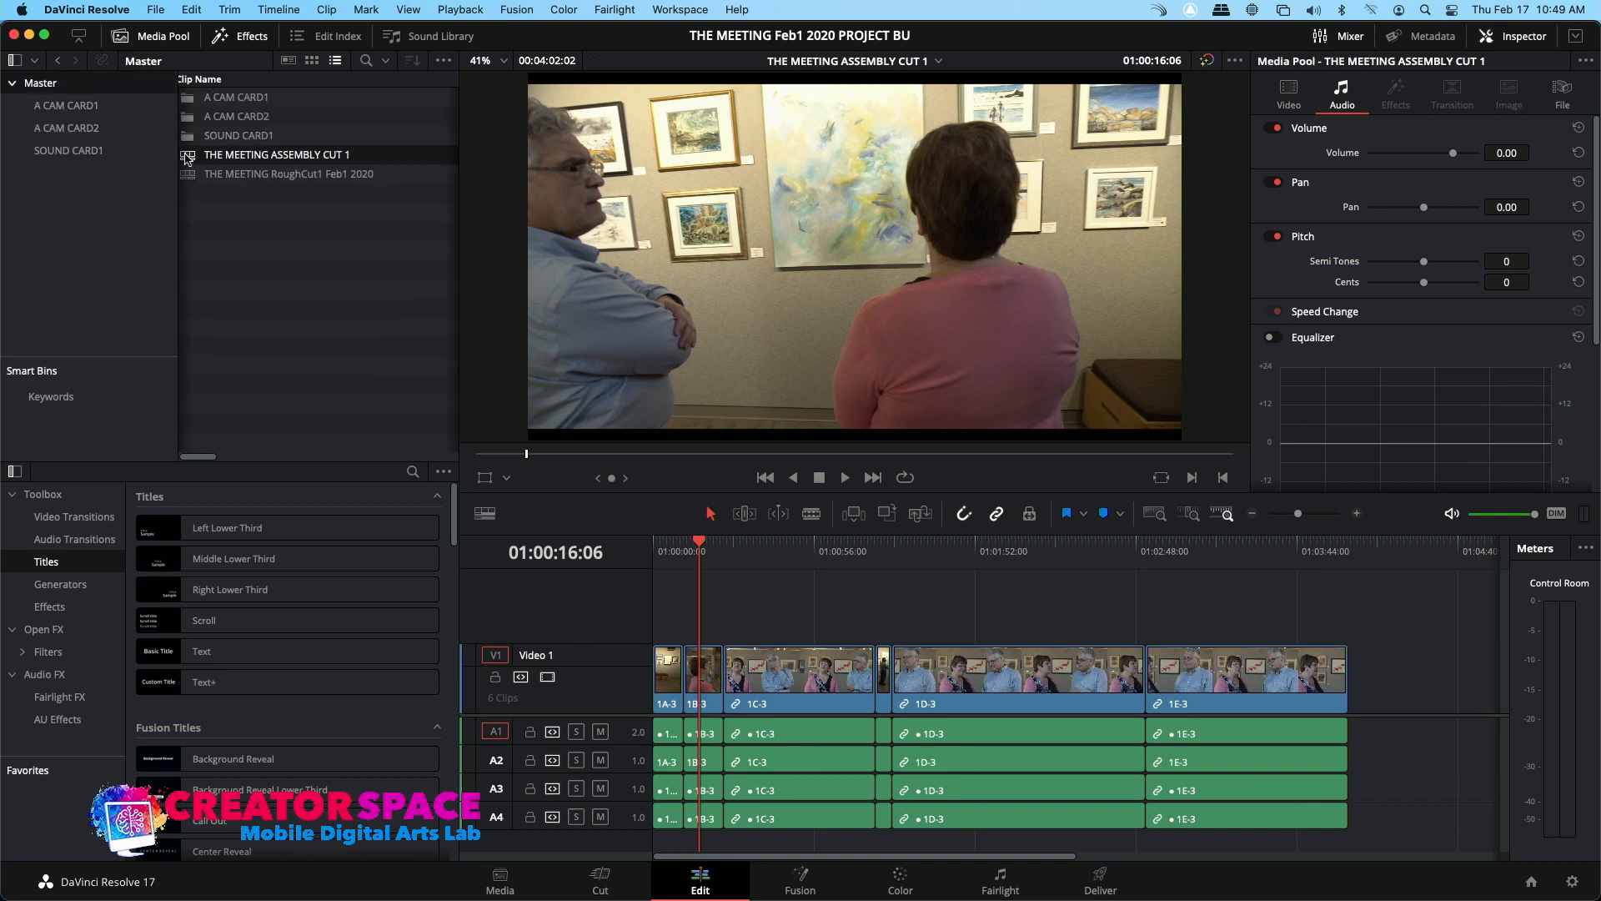
pyautogui.rightClick(187, 158)
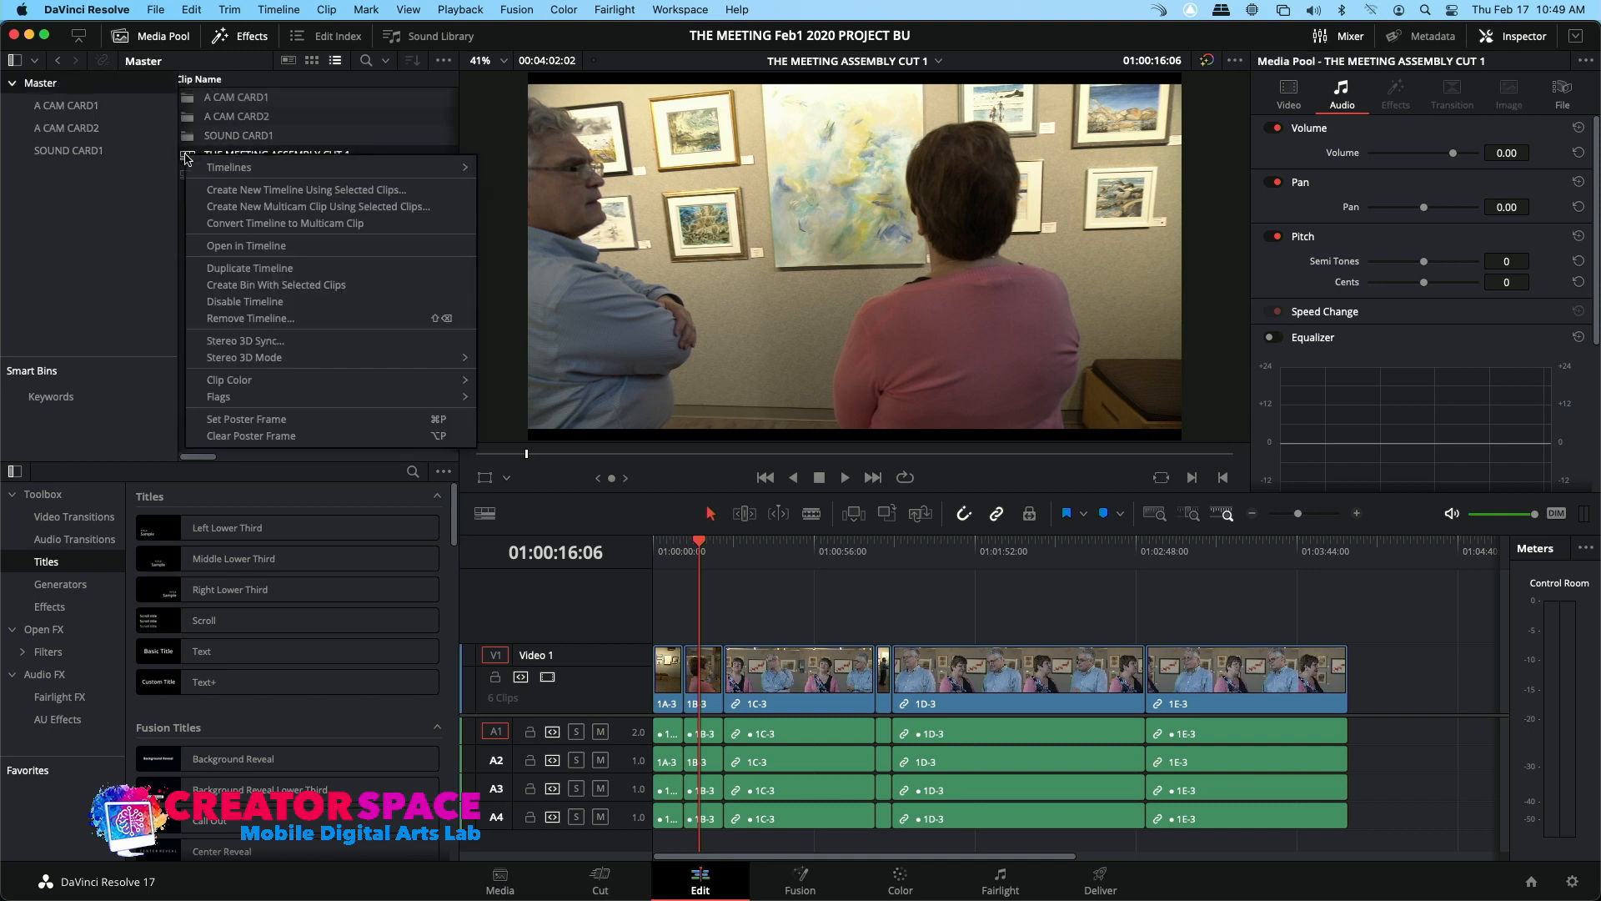
pyautogui.click(233, 268)
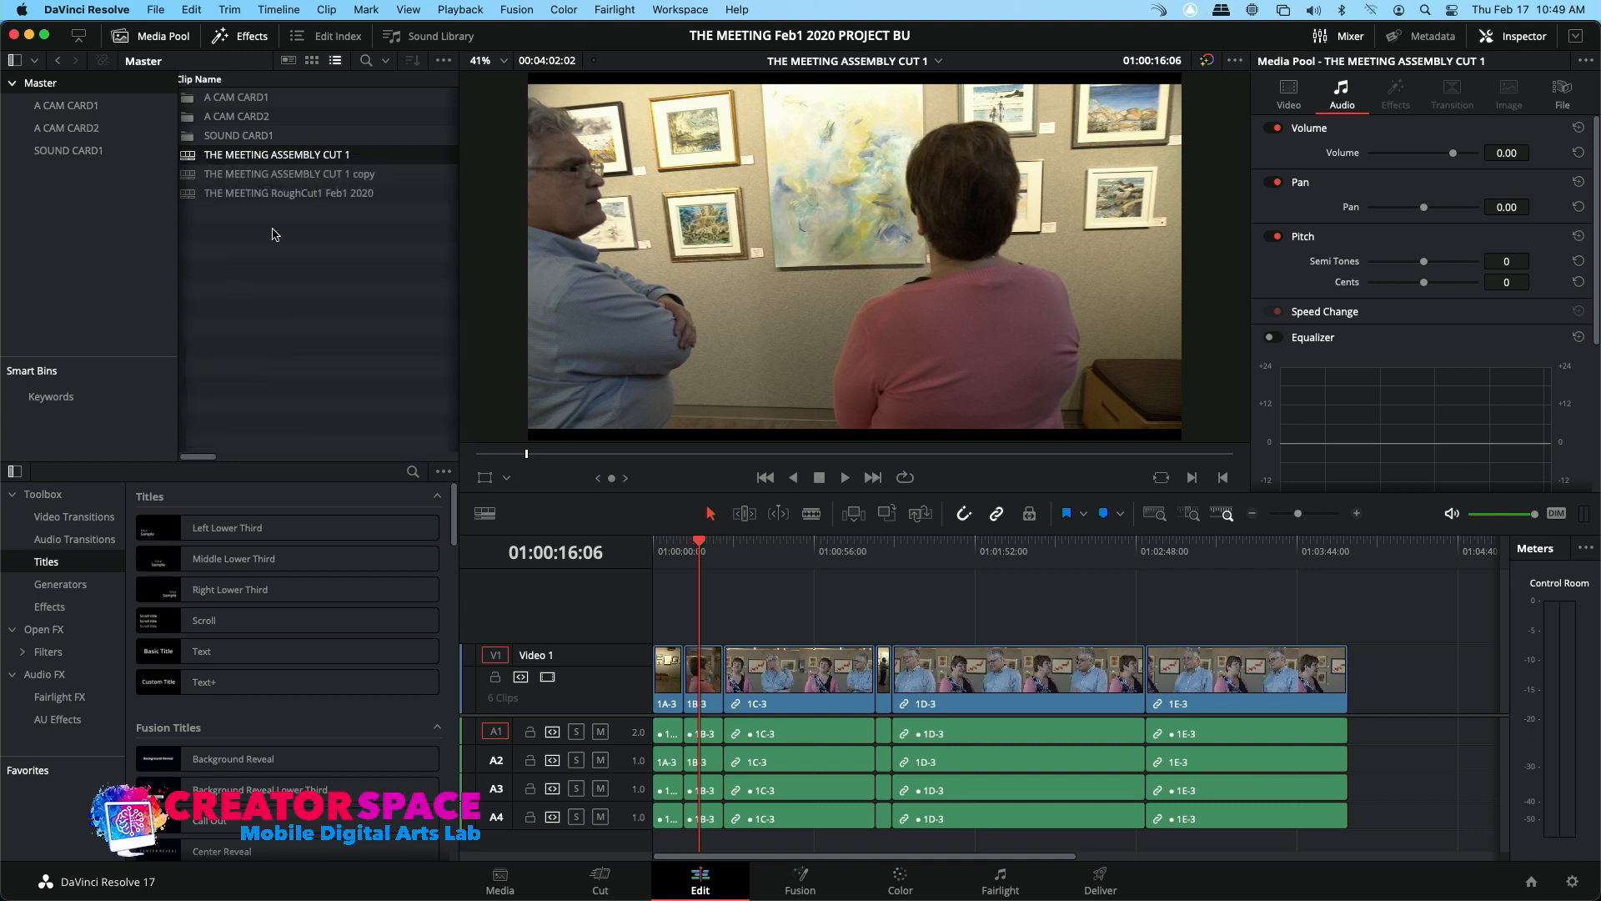
# Rename the duplicated timeline as THE MEETING ROUGH CUT1
pyautogui.click(309, 175)
pyautogui.click(304, 178)
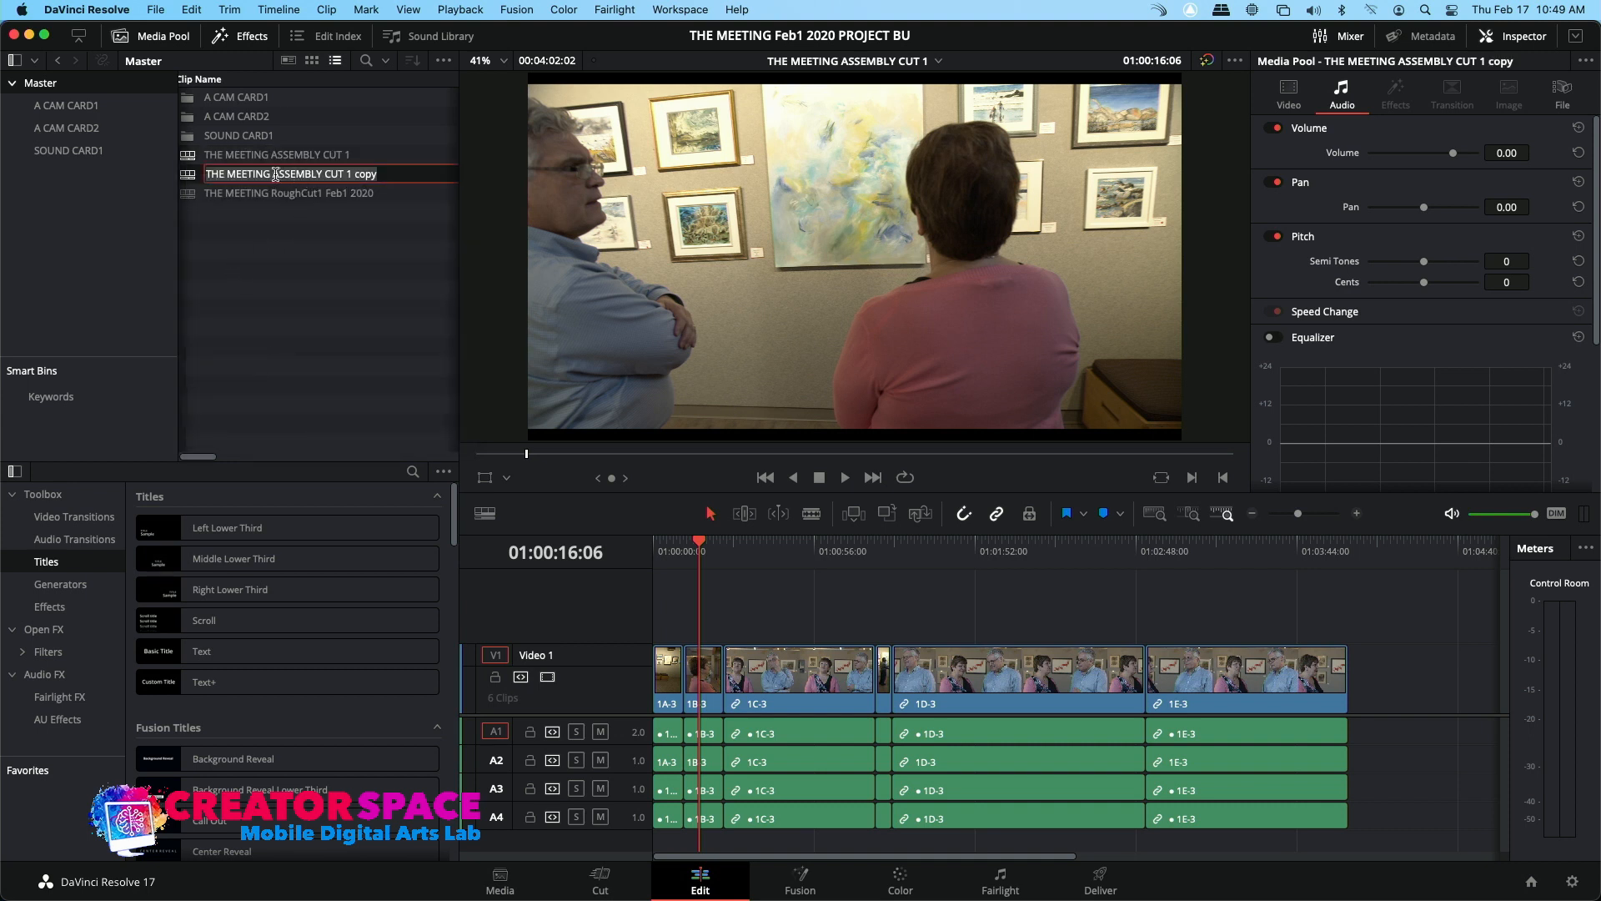
pyautogui.moveTo(274, 175); pyautogui.dragTo(430, 177)
pyautogui.press('BackSpace')
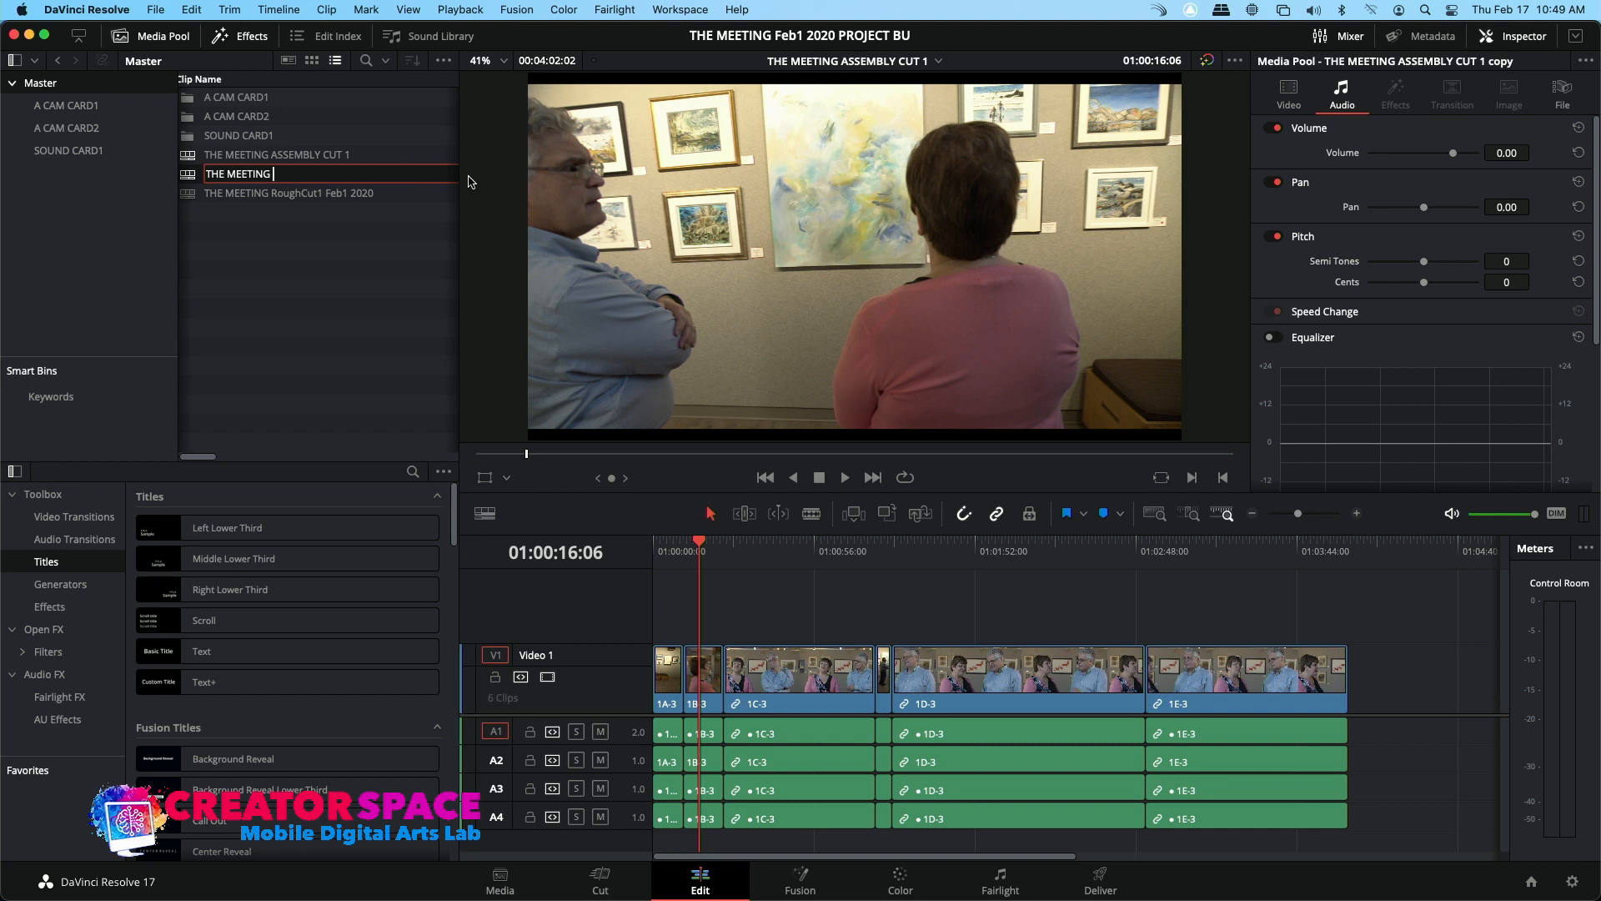
pyautogui.write('ROUGH CUT1')
pyautogui.press('Return')
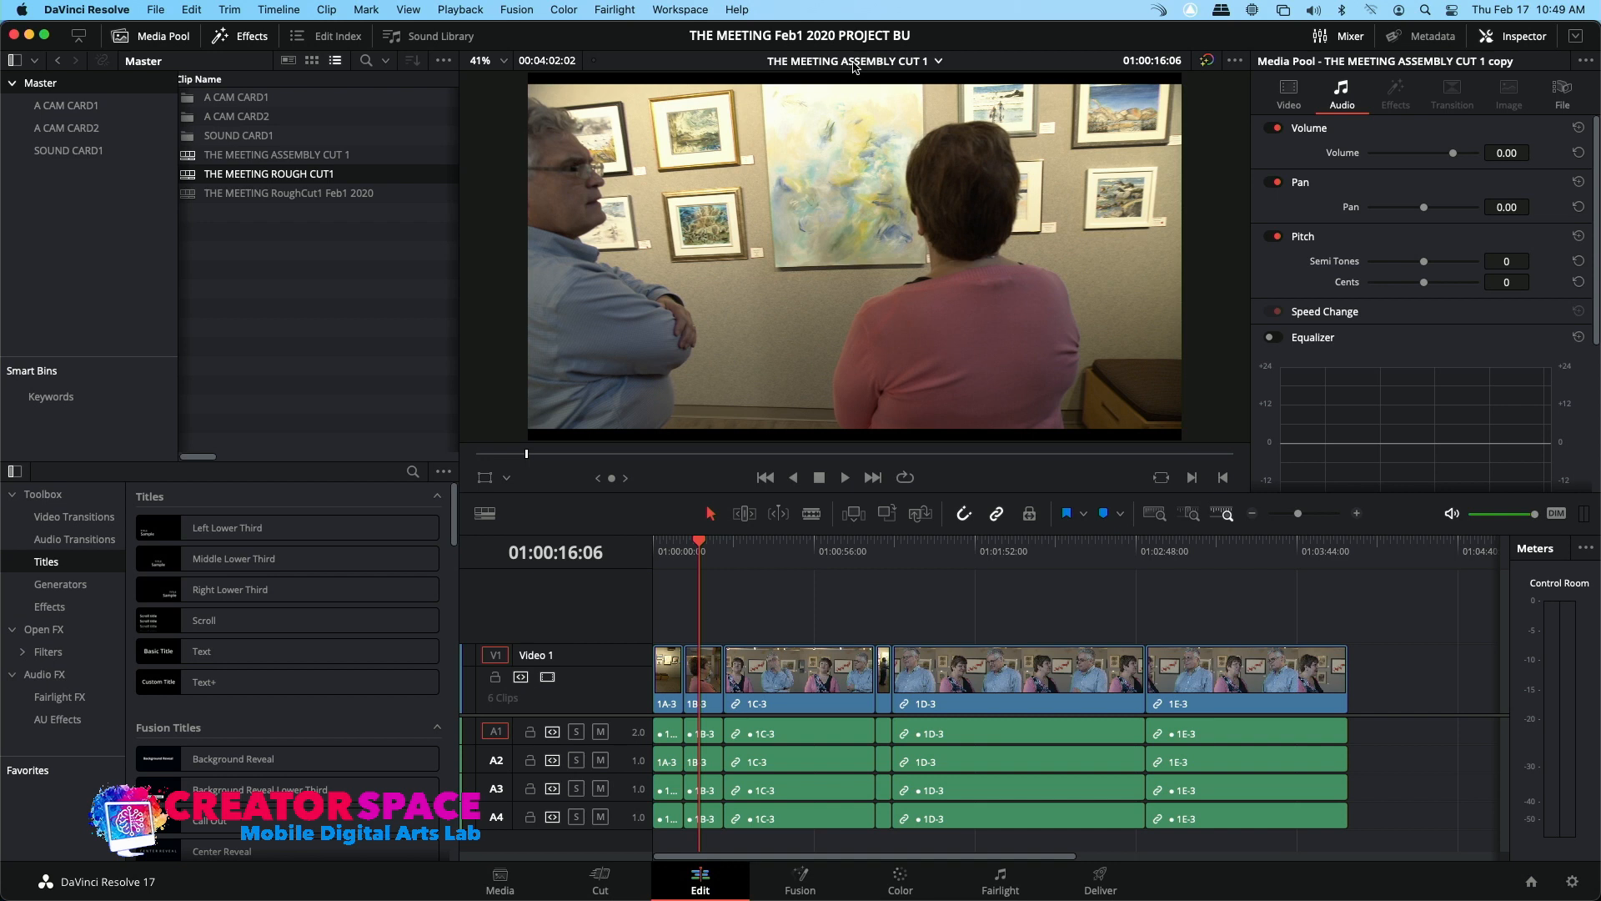
# Open the THE MEETING ROUGH CUT1 timeline and play it from the start across the first edit, stopping at 01:00:14:23
pyautogui.doubleClick(184, 175)
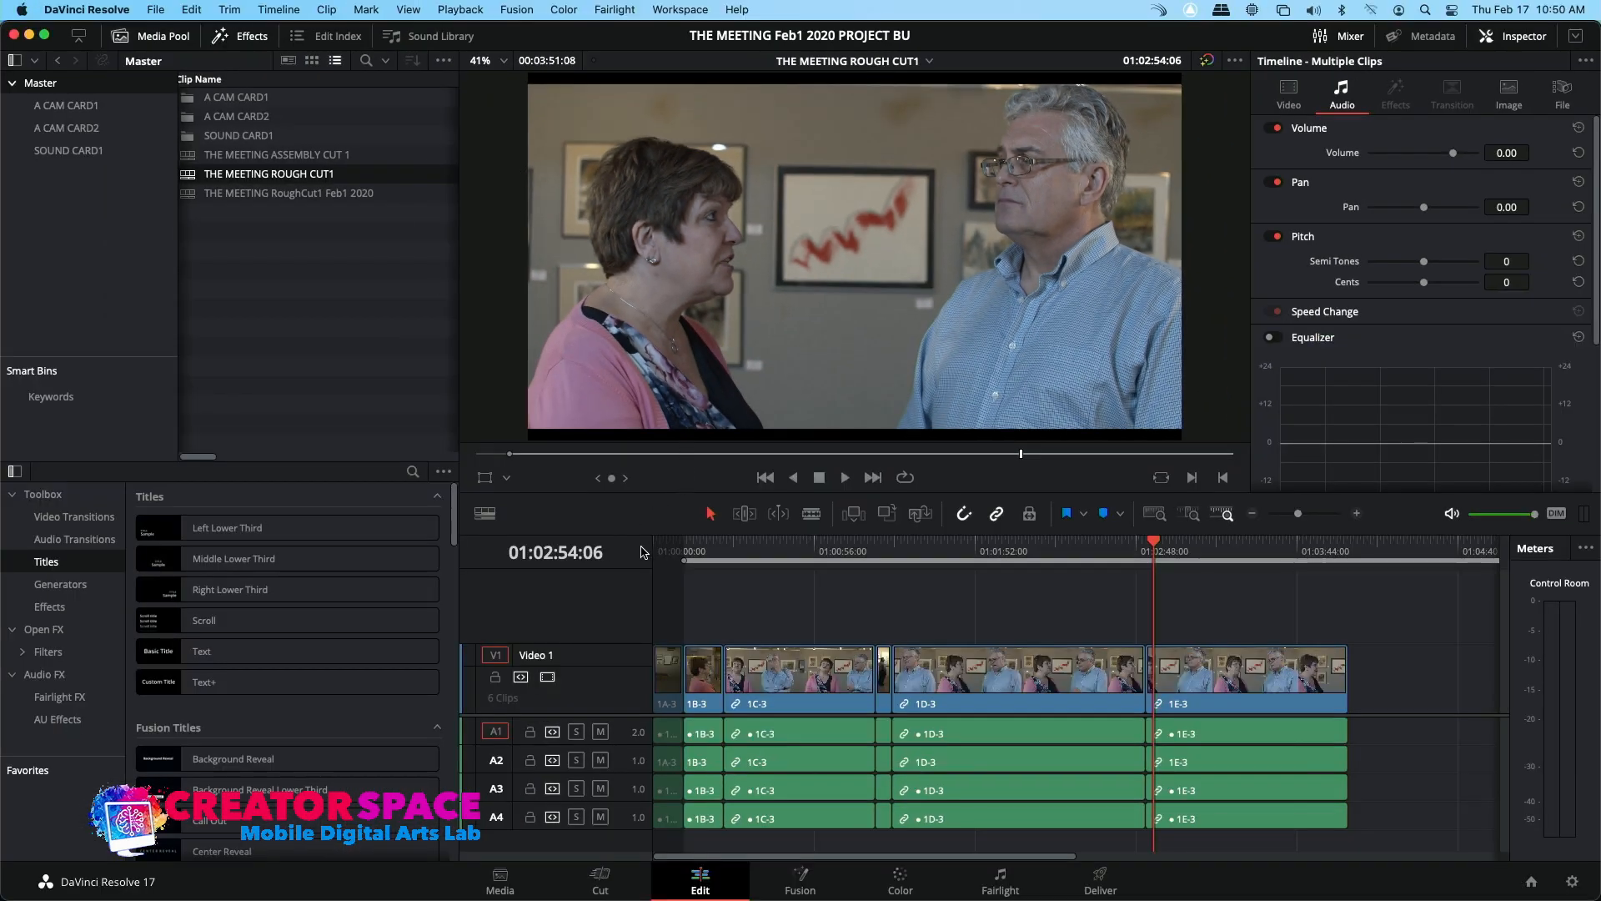
pyautogui.click(647, 557)
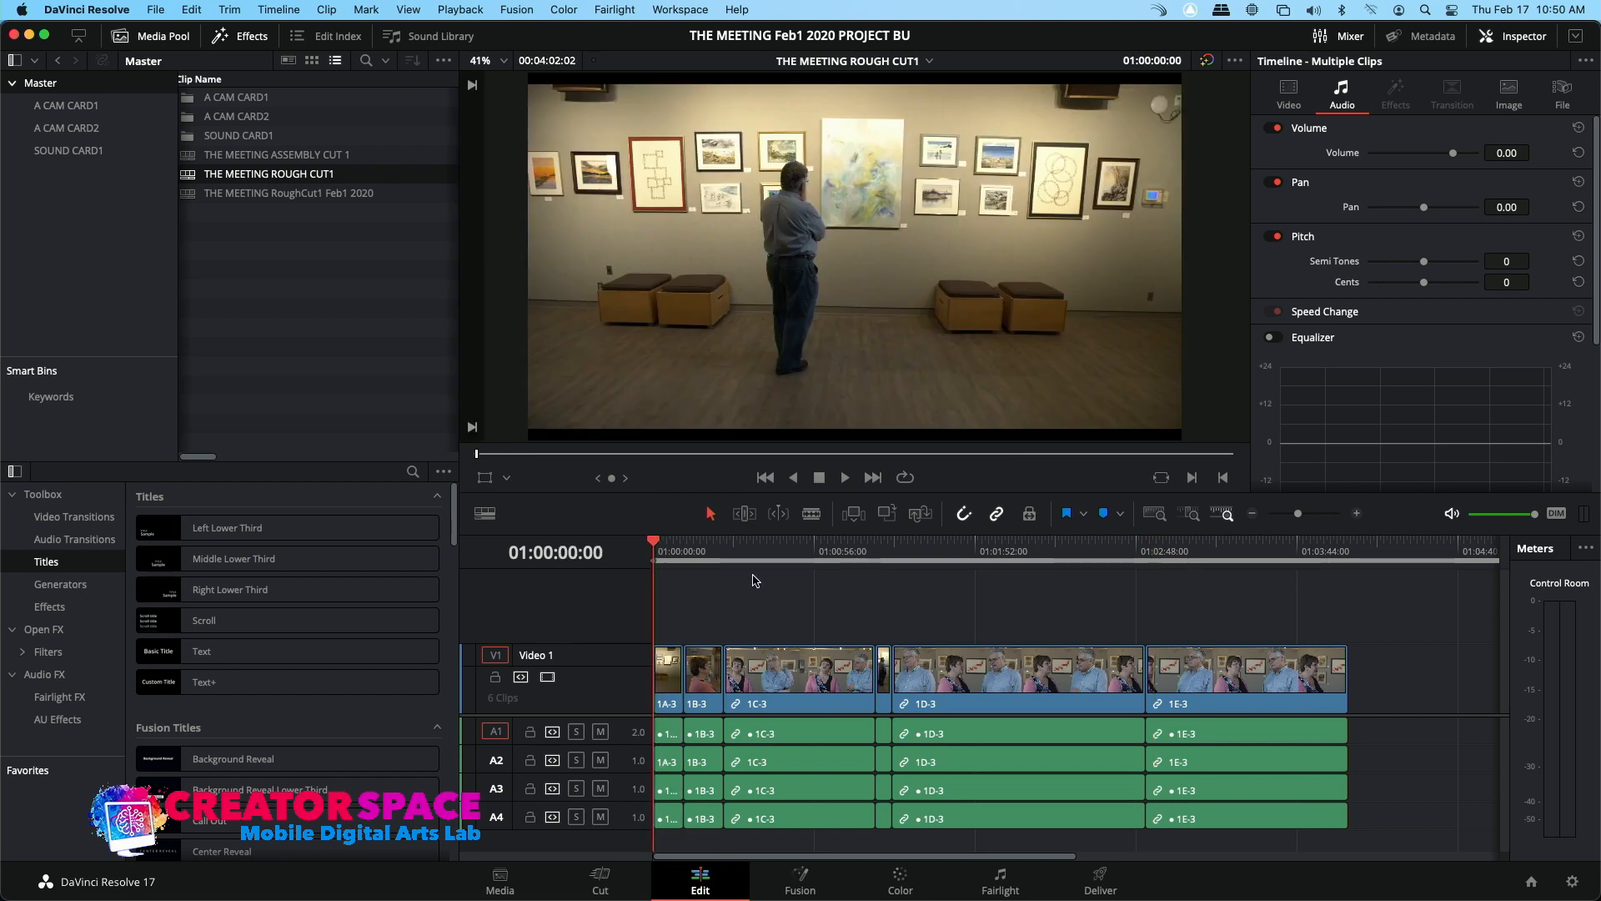
pyautogui.press('space')
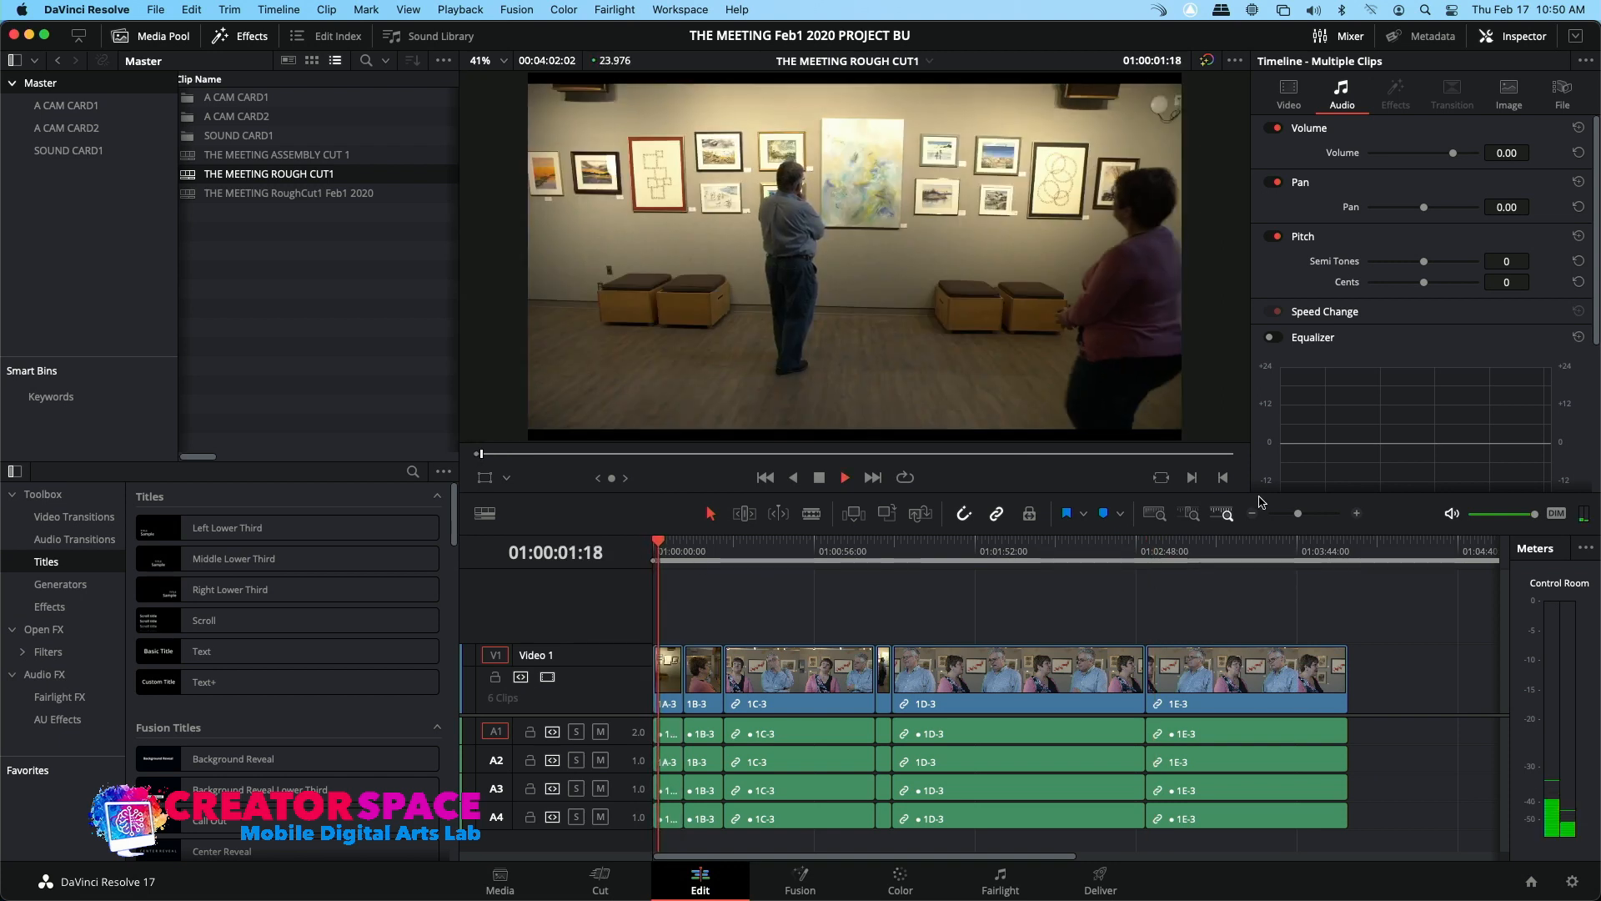
pyautogui.moveTo(1303, 518)
pyautogui.mouseDown()
pyautogui.moveTo(1330, 519)
pyautogui.moveTo(1315, 518)
pyautogui.mouseUp()
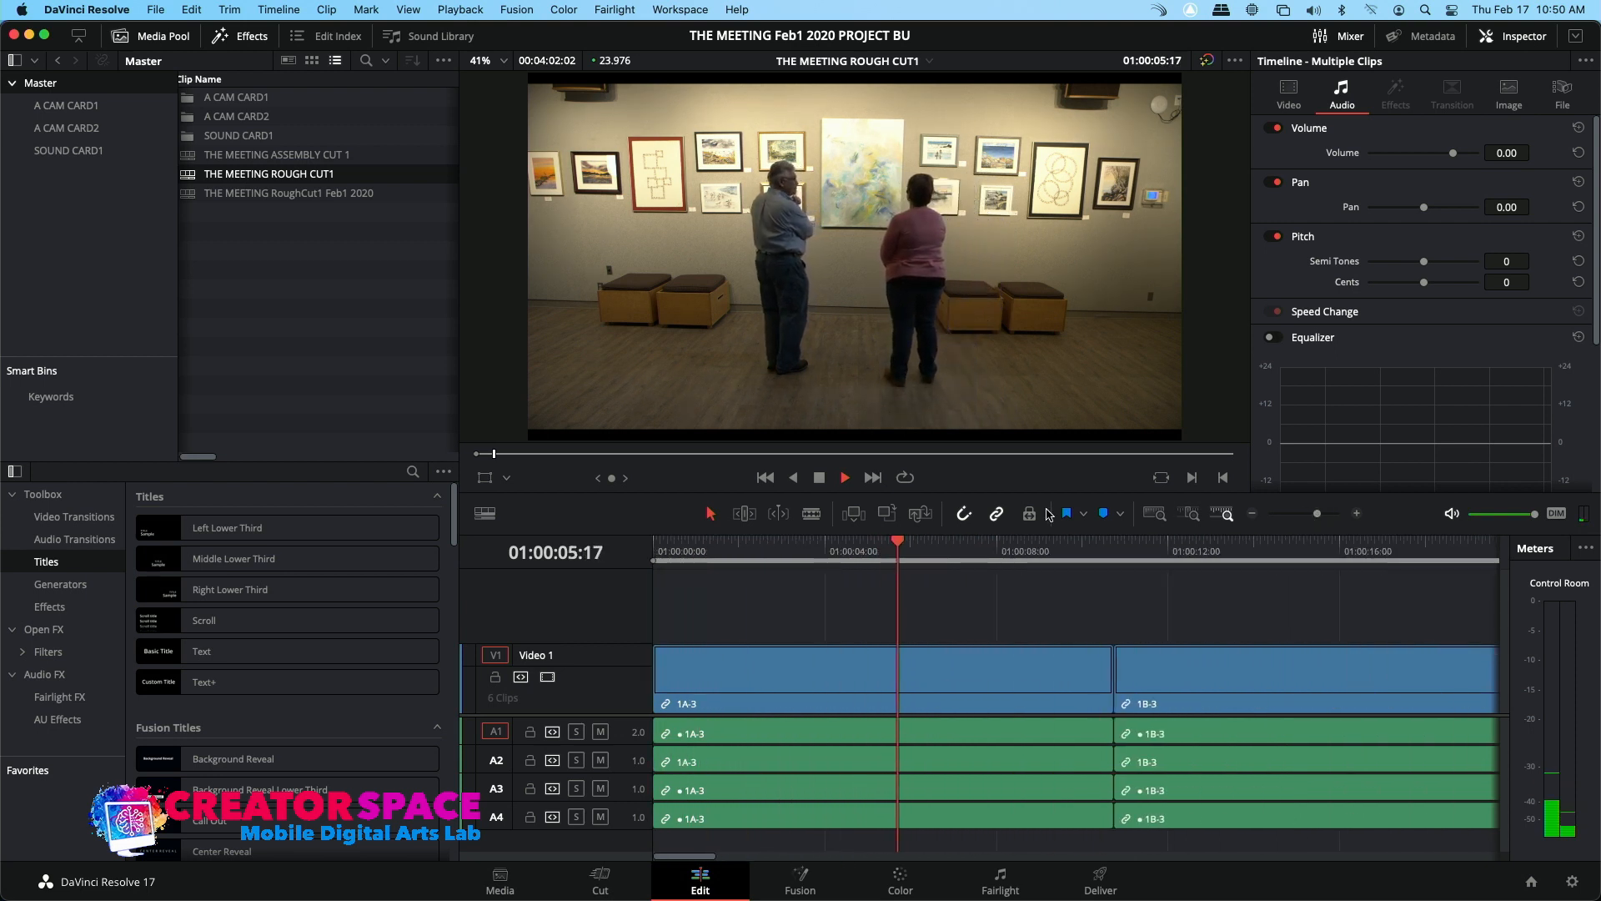
pyautogui.click(1251, 514)
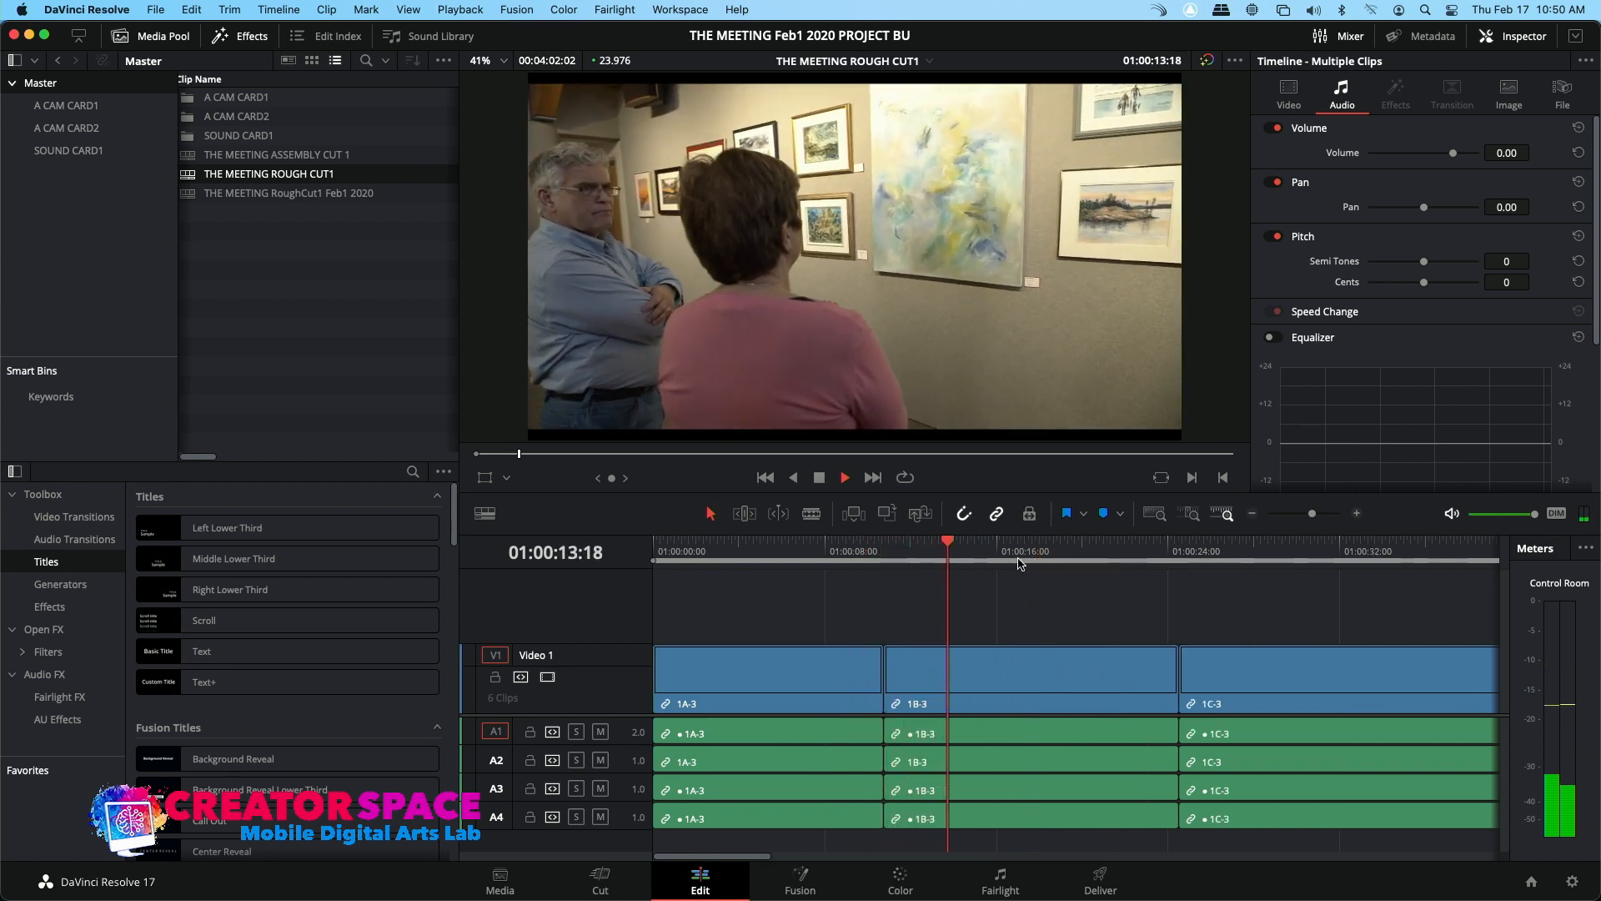
pyautogui.press('space')
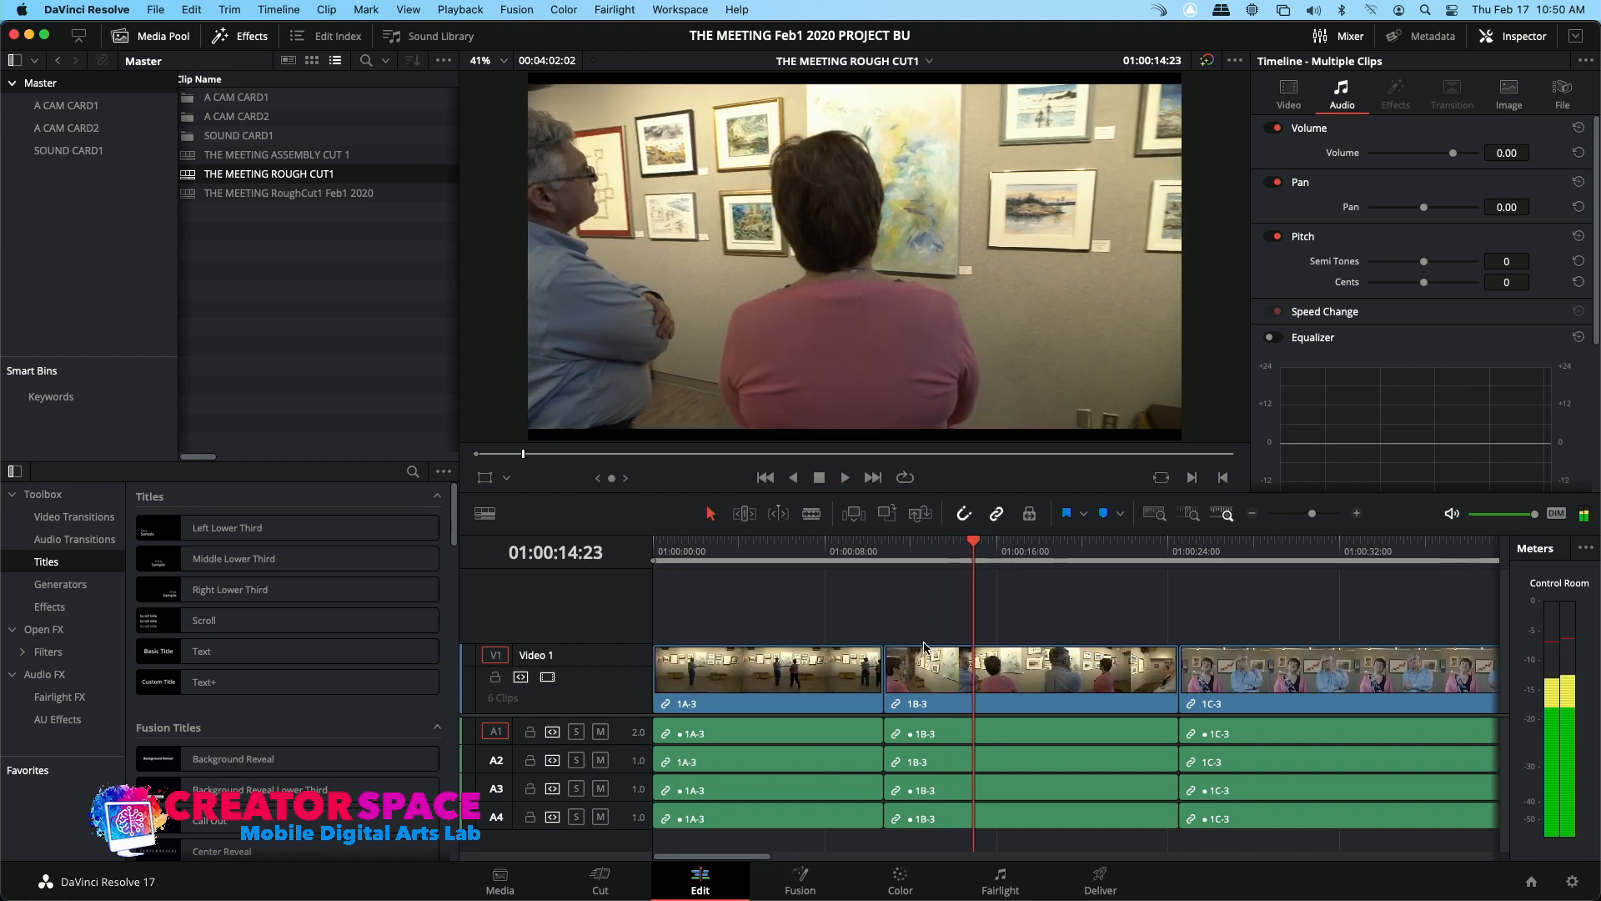
pyautogui.click(878, 674)
pyautogui.moveTo(876, 674); pyautogui.dragTo(885, 677)
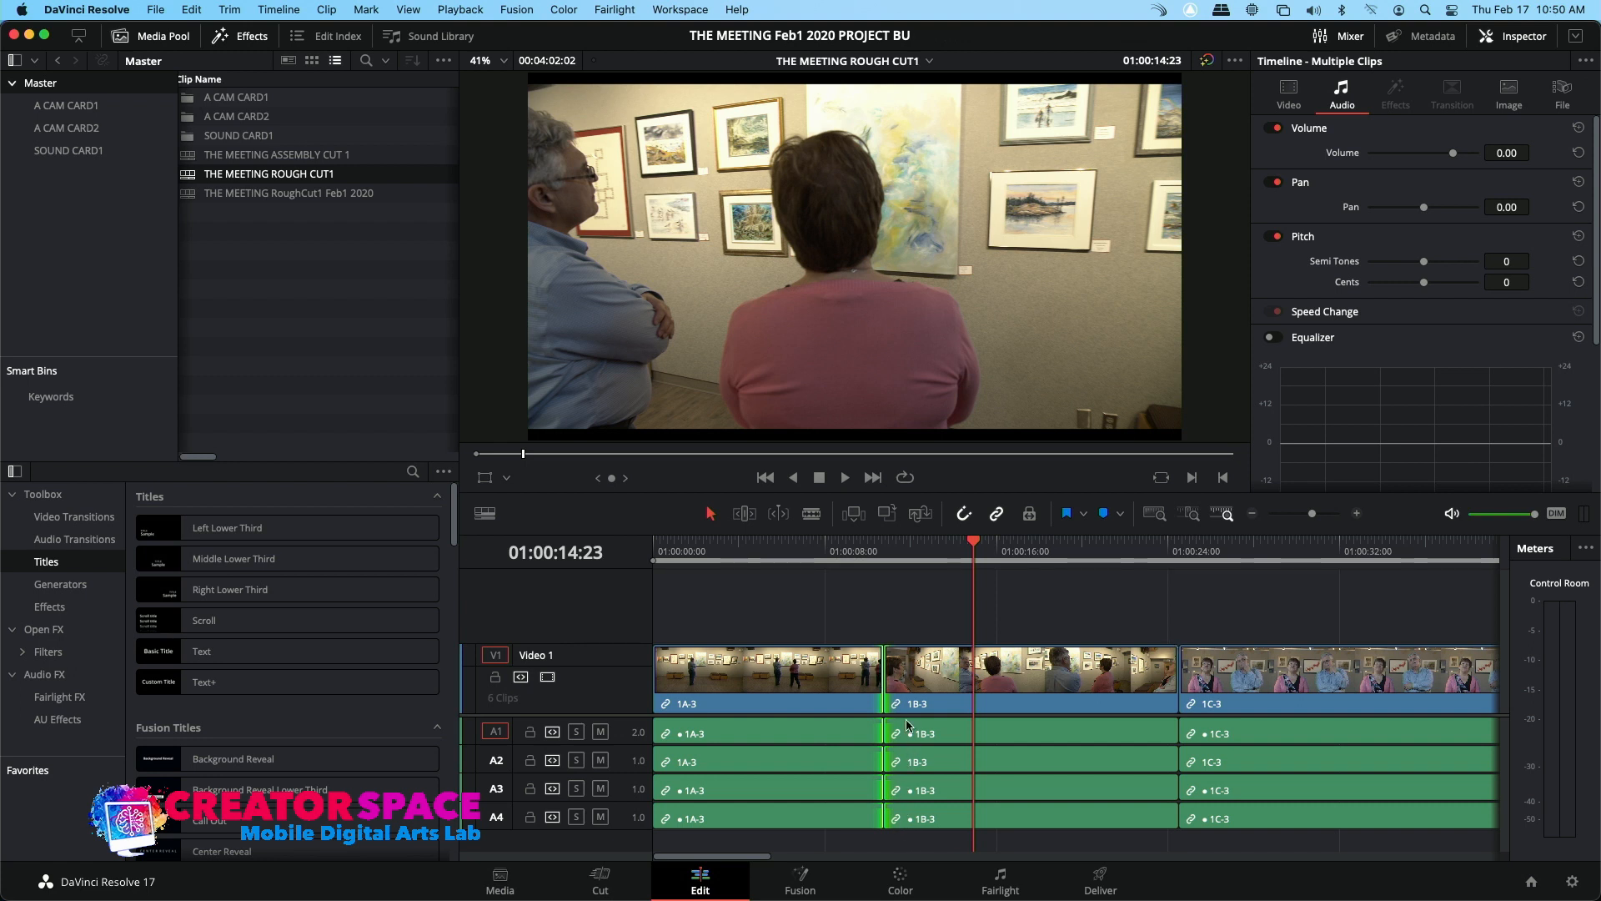
pyautogui.rightClick(885, 673)
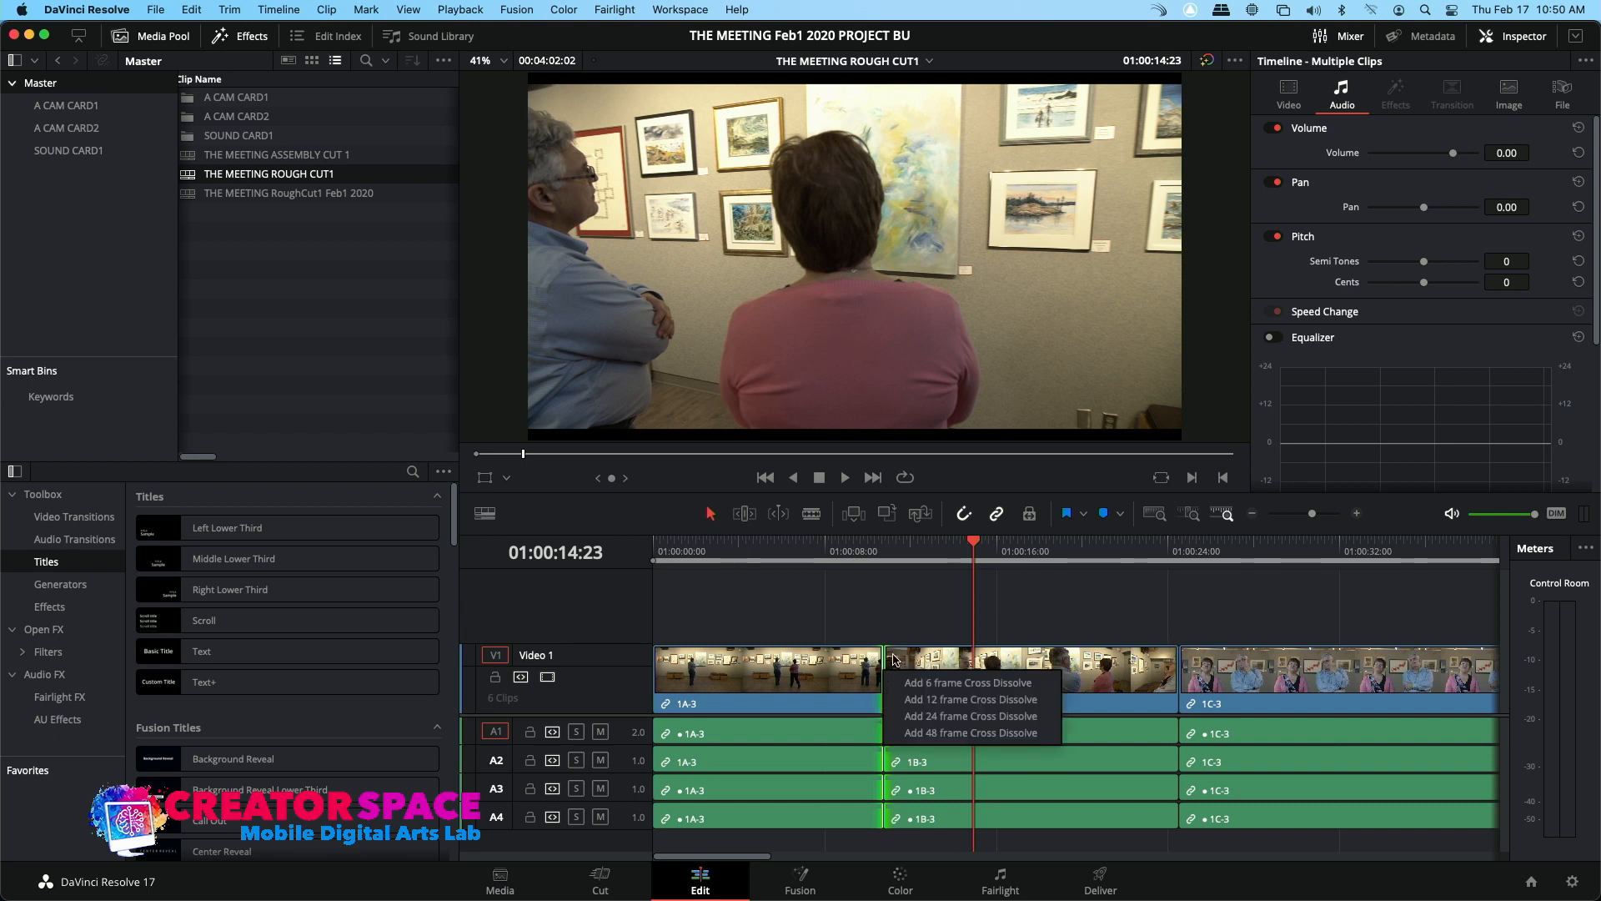
pyautogui.click(939, 613)
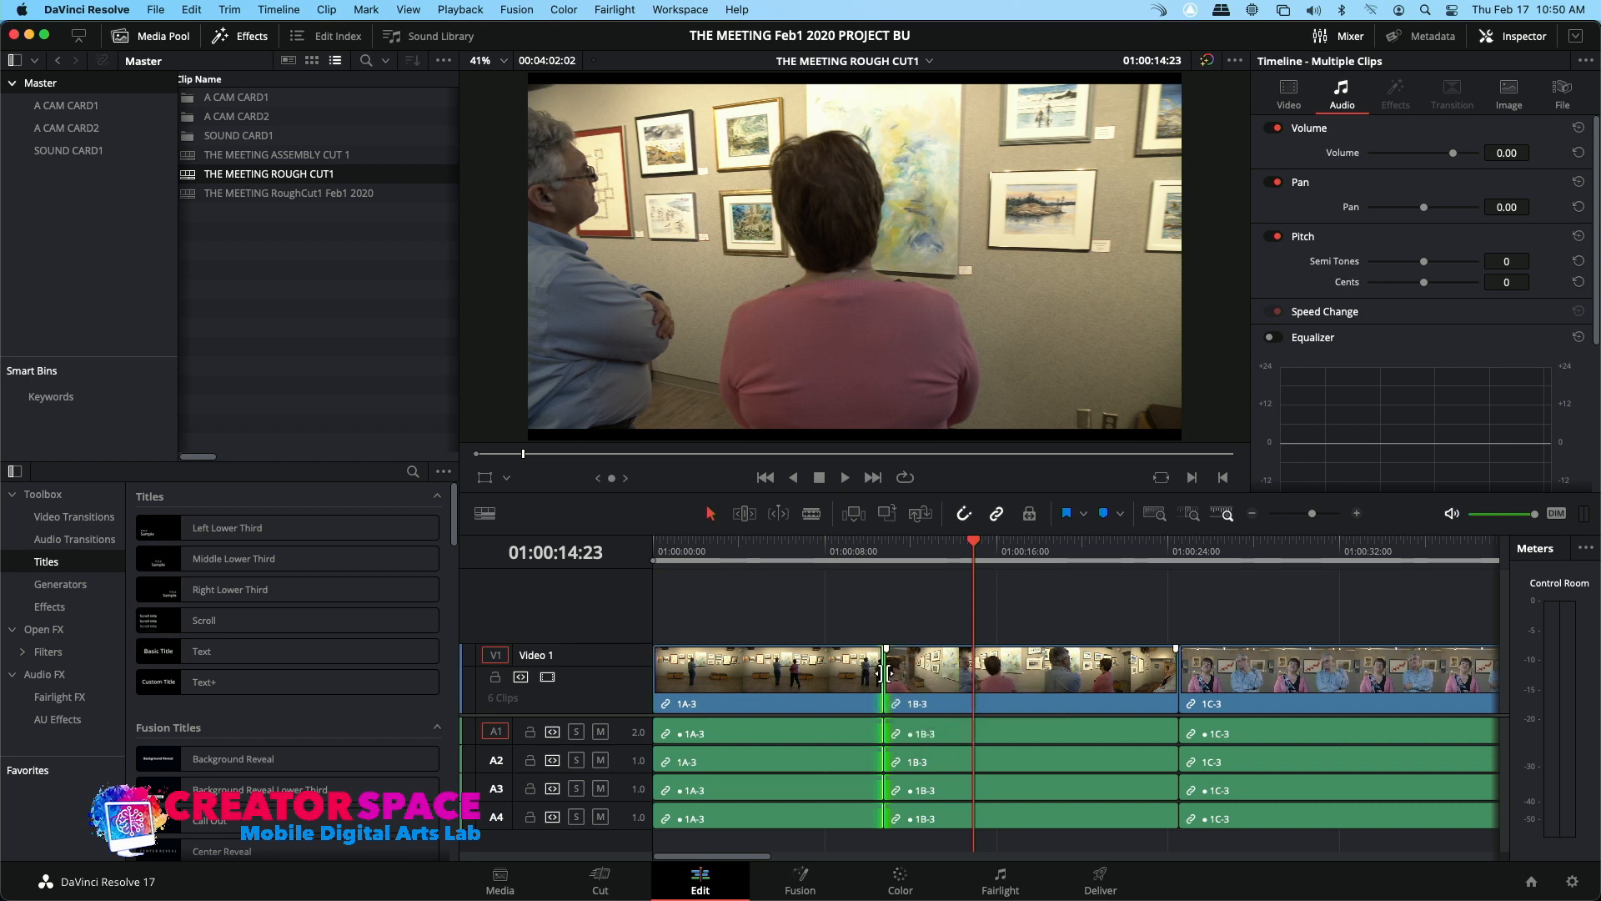
# Roll only the video edit between 1A-3 and 1B-3 about two seconds later, without moving the audio edit
pyautogui.keyDown('alt'); pyautogui.click(885, 673); pyautogui.keyUp('alt')
pyautogui.press('space')
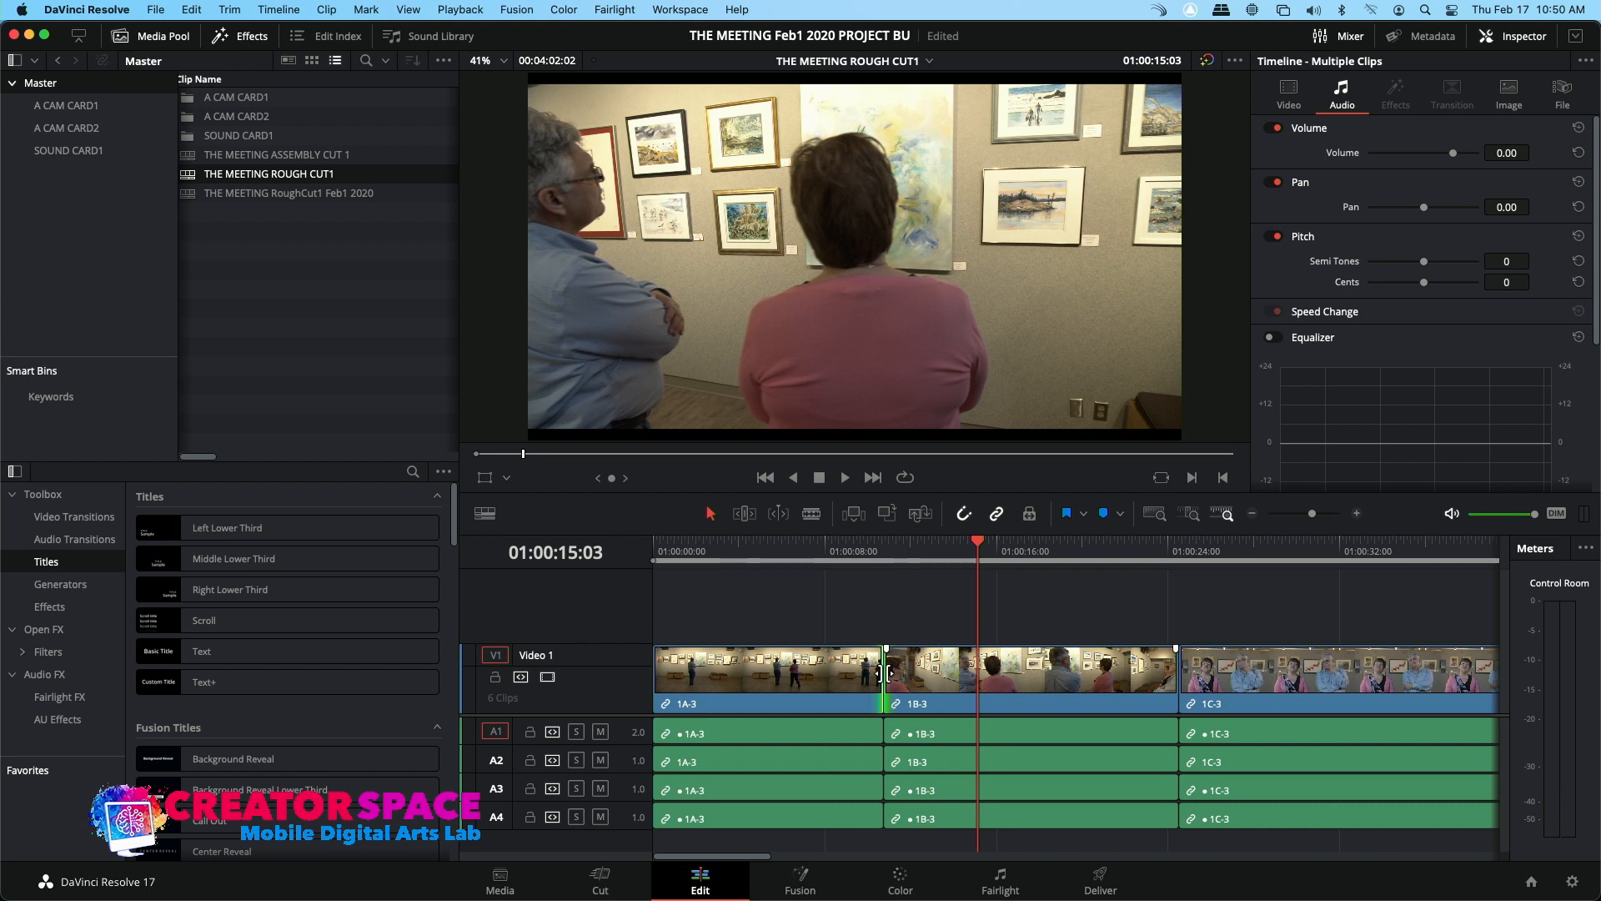
pyautogui.hotkey('shift', '.')
pyautogui.hotkey('shift', '.')
pyautogui.hotkey('shift', '.')
pyautogui.hotkey('shift', '.')
pyautogui.hotkey('shift', '.')
pyautogui.hotkey('shift', '.')
pyautogui.hotkey('shift', '.')
pyautogui.hotkey('shift', '.')
pyautogui.hotkey('shift', '.')
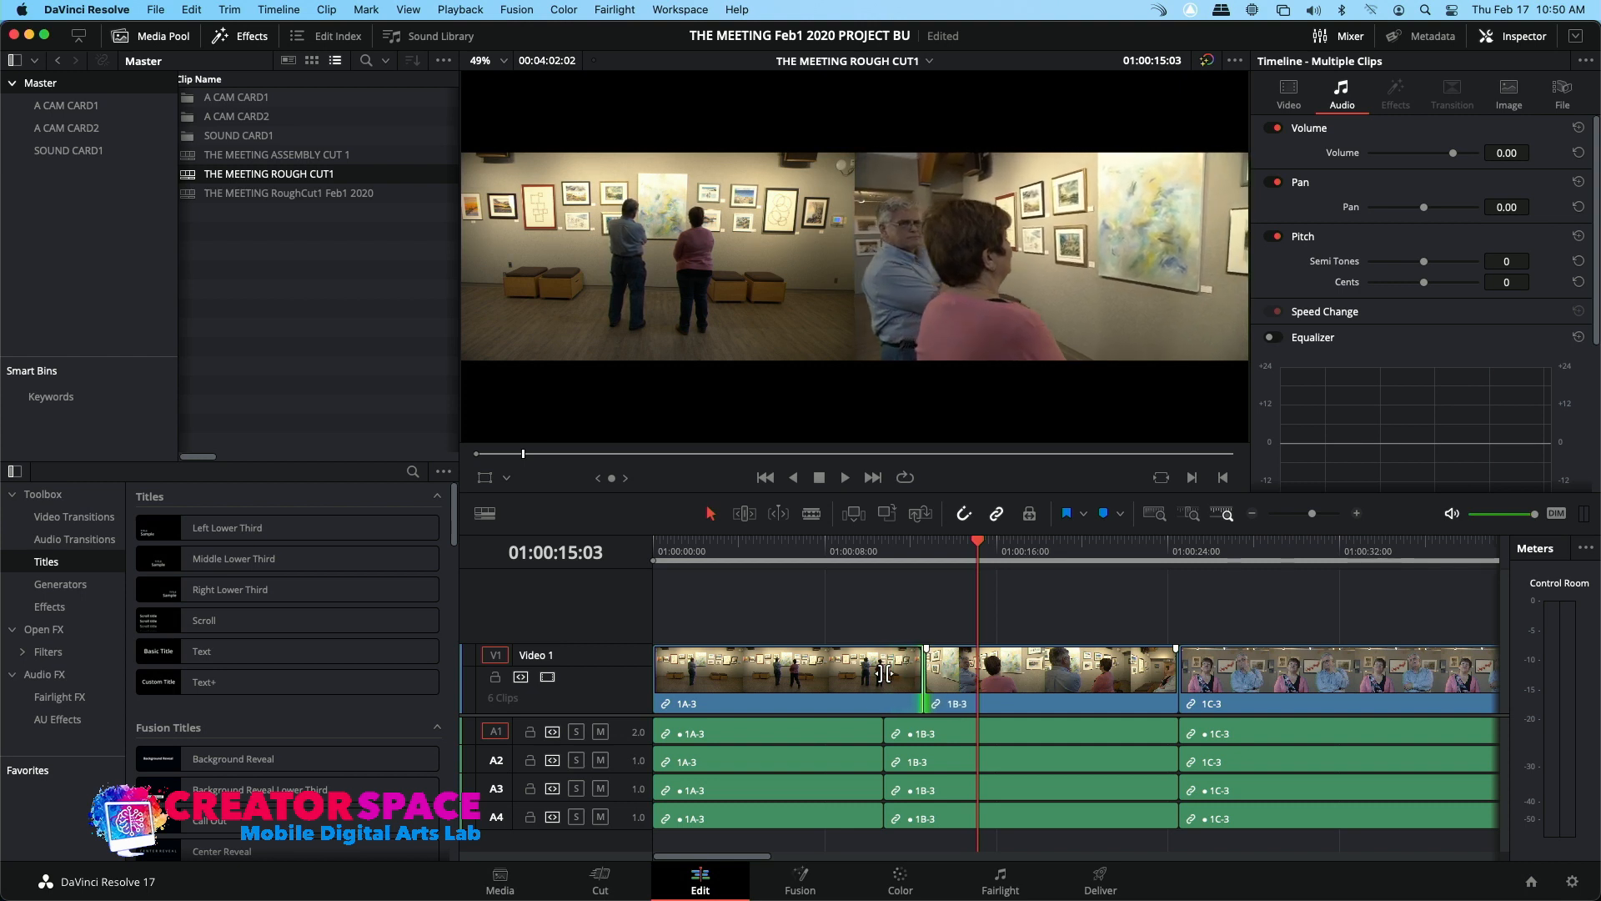
# Play twice across the rolled edit from 1A-3 to 1B-3, starting near 01:00:10:18, to judge its timing
pyautogui.click(878, 551)
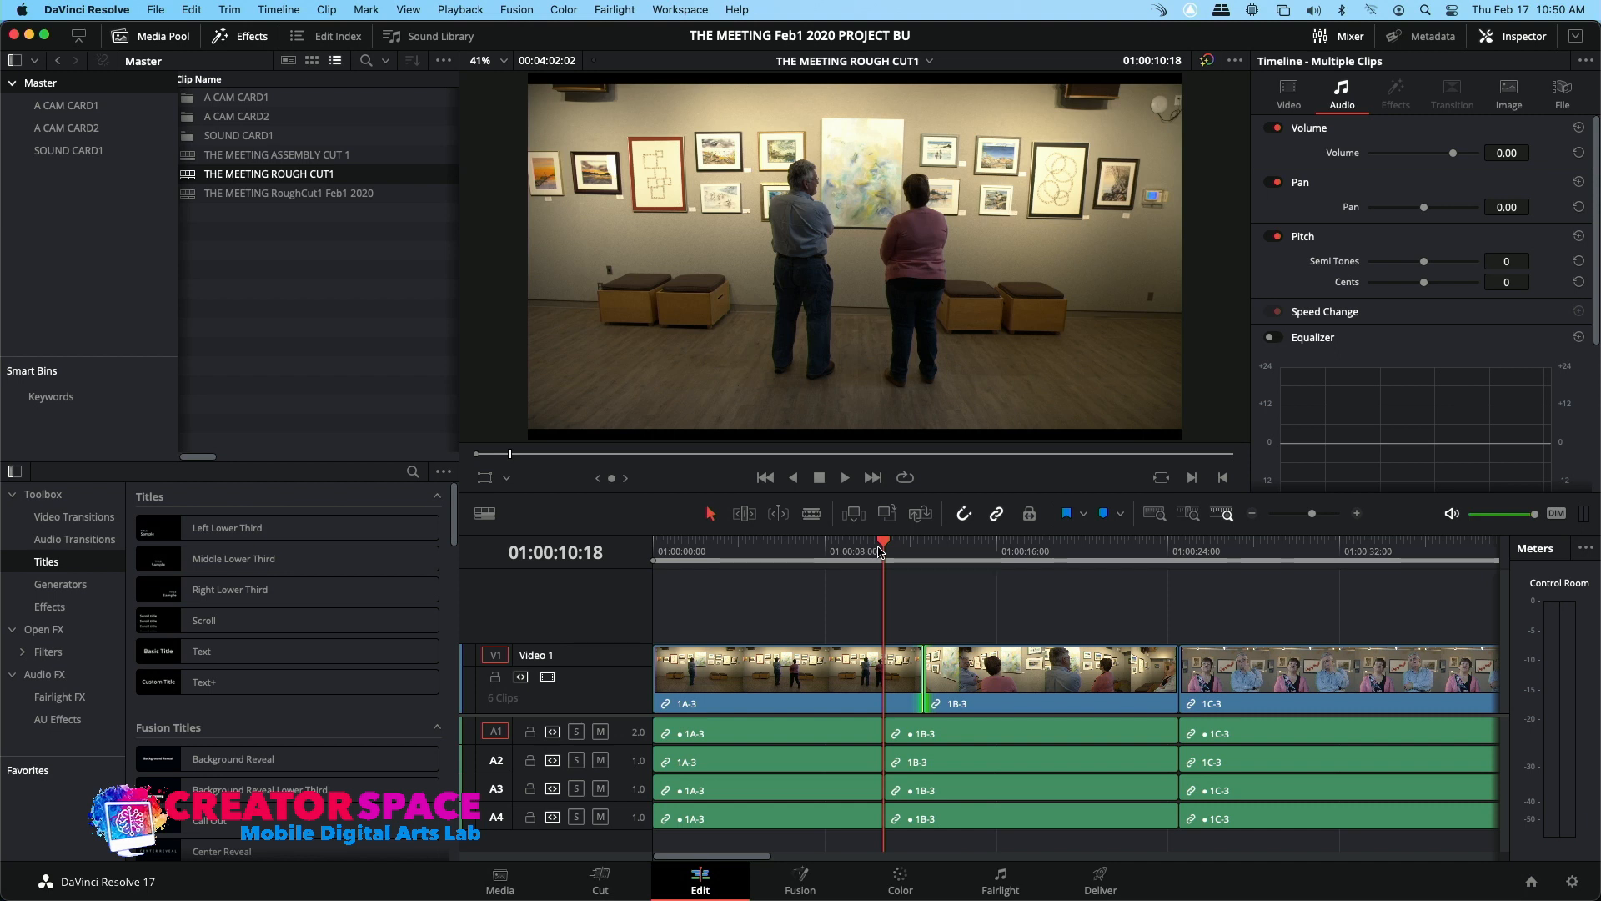
pyautogui.press('space')
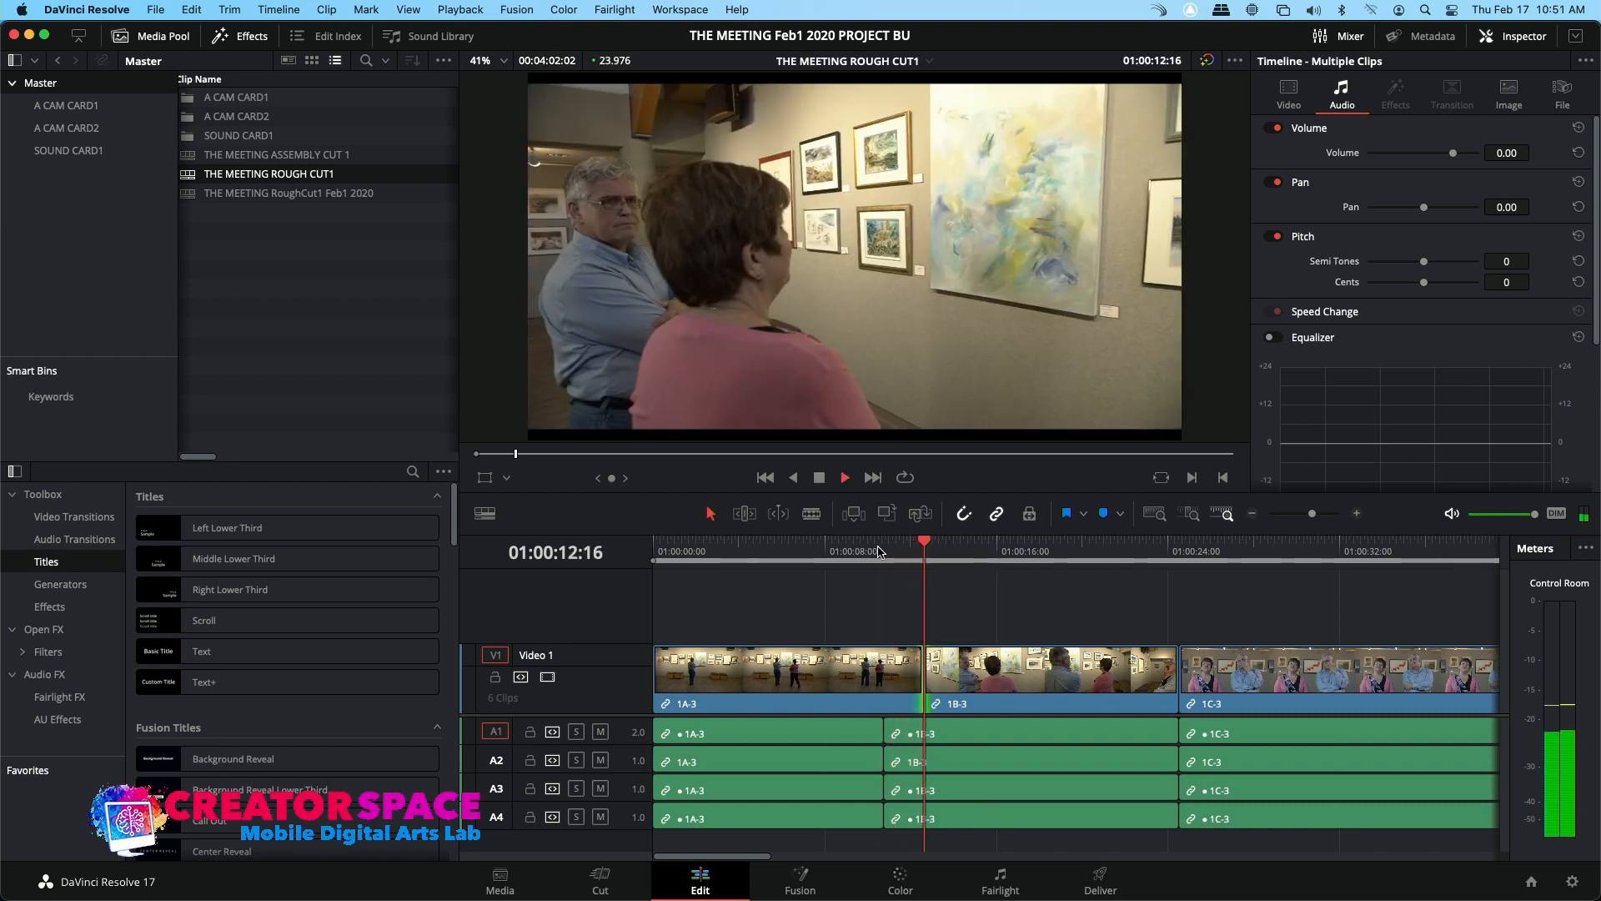
pyautogui.press('space')
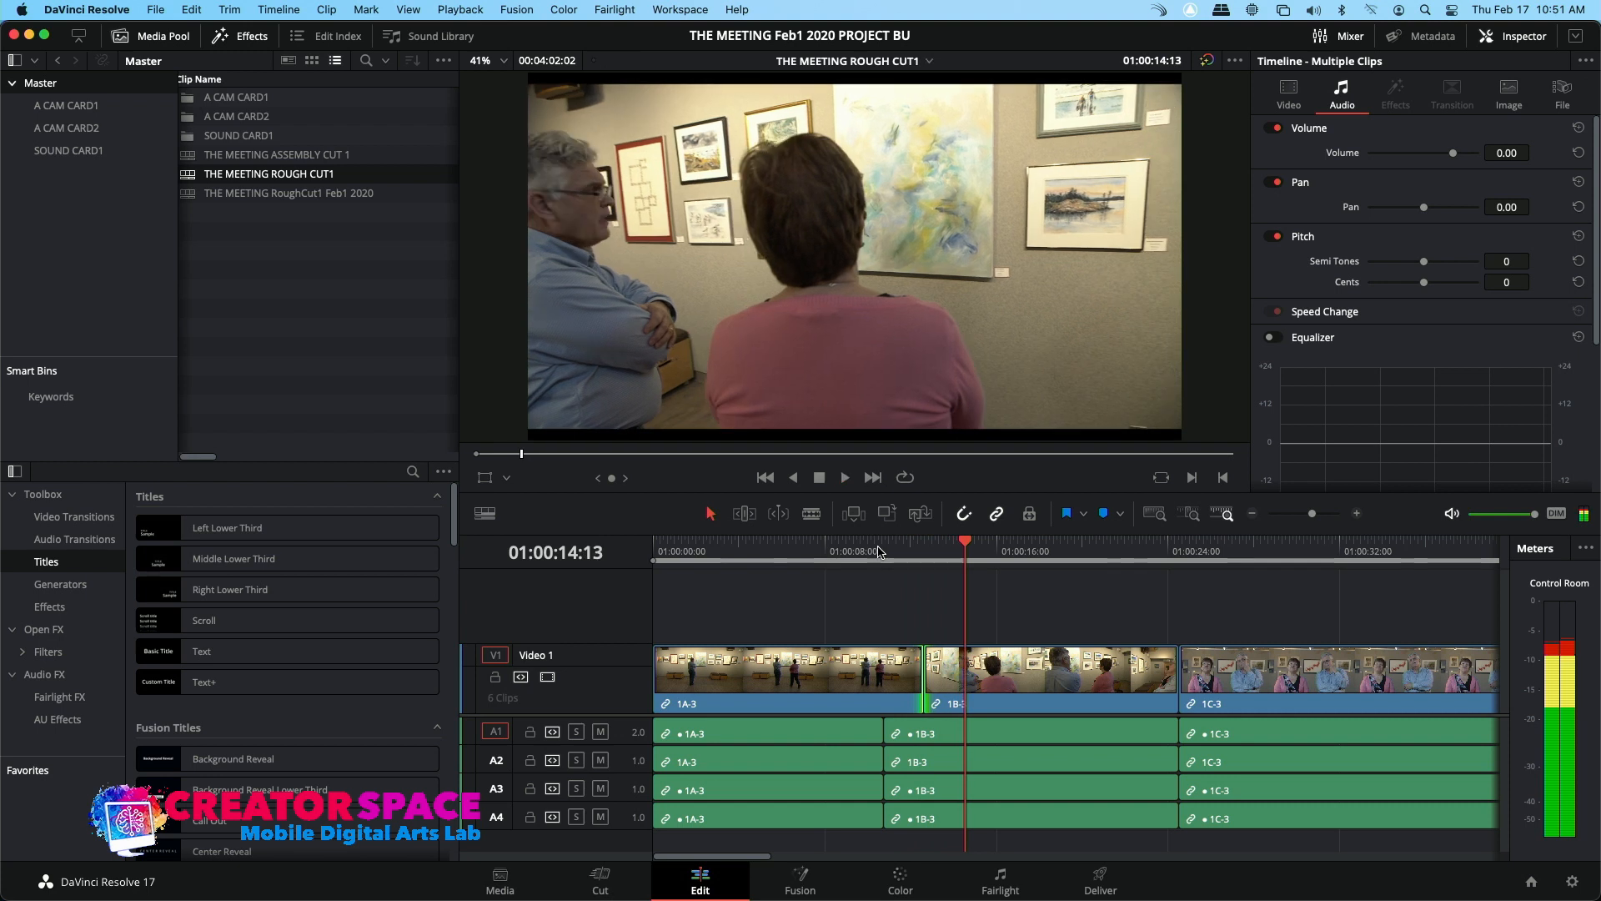
pyautogui.click(878, 551)
pyautogui.press('space')
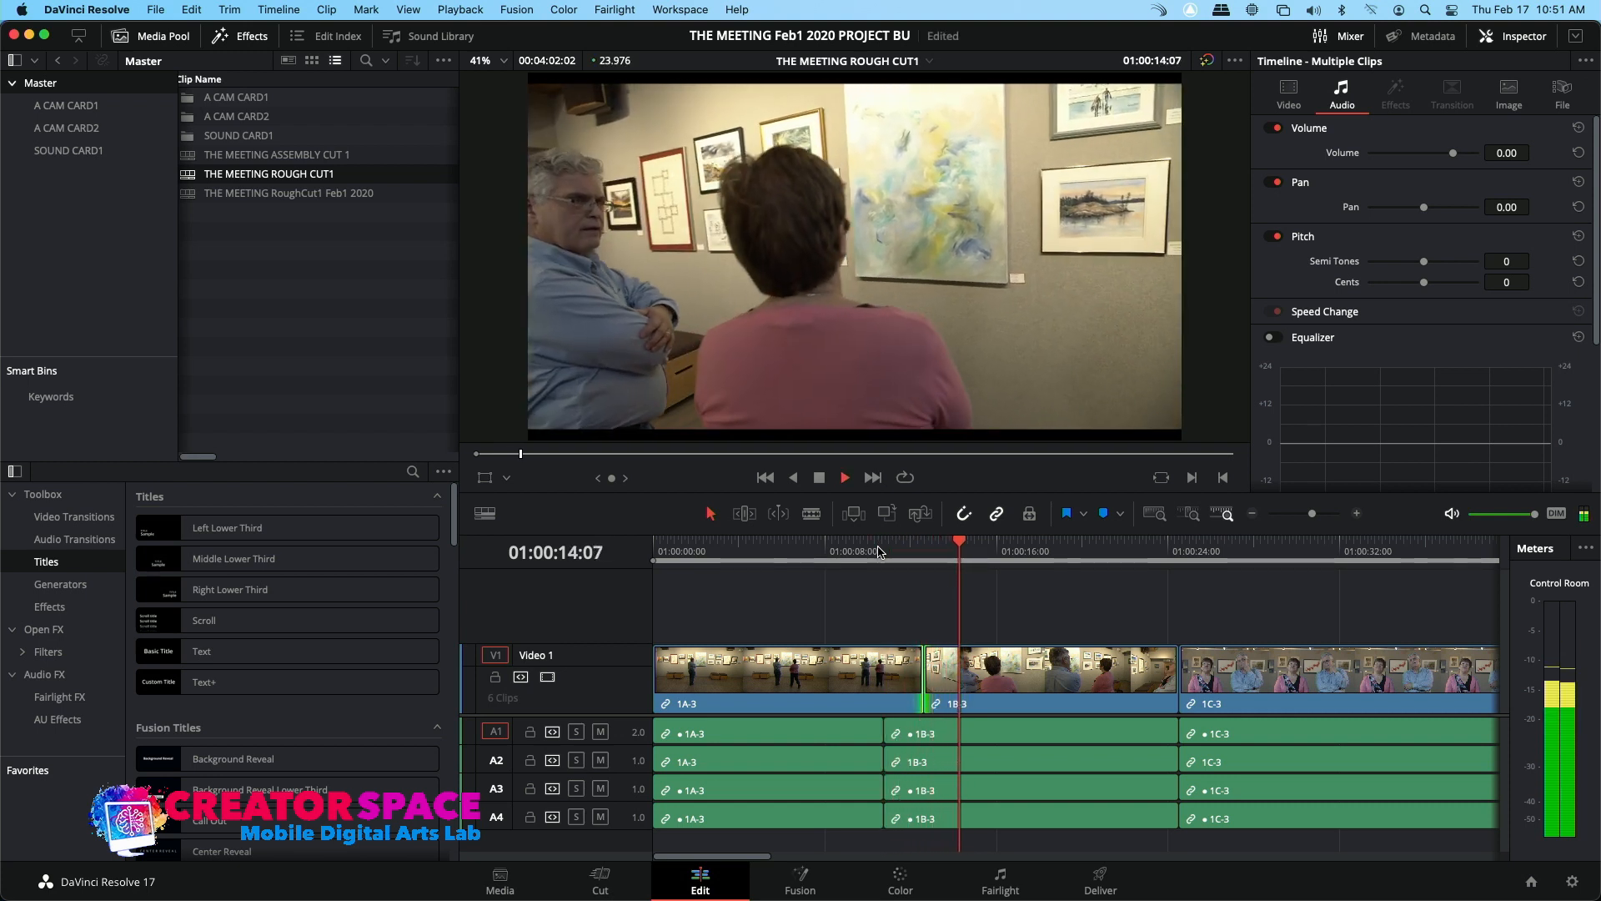
pyautogui.press('space')
# Roll the video edit between 1A-3 and 1B-3 back to about one second before the audio edit and play across it
pyautogui.click(926, 686)
pyautogui.moveTo(924, 686); pyautogui.dragTo(863, 682)
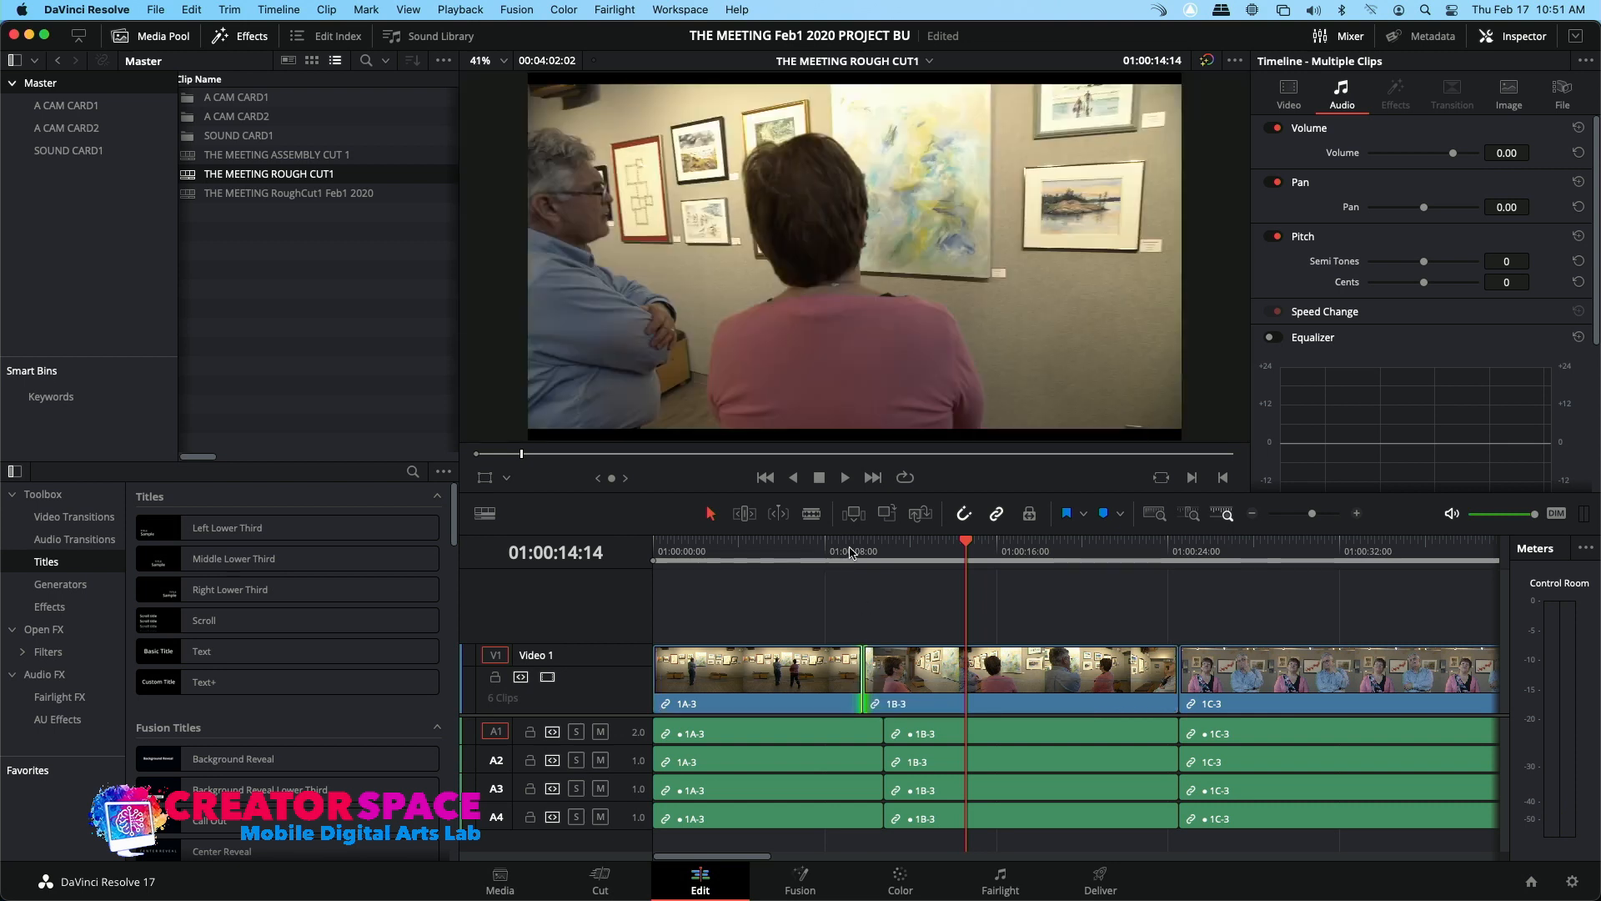
pyautogui.click(862, 552)
pyautogui.press('space')
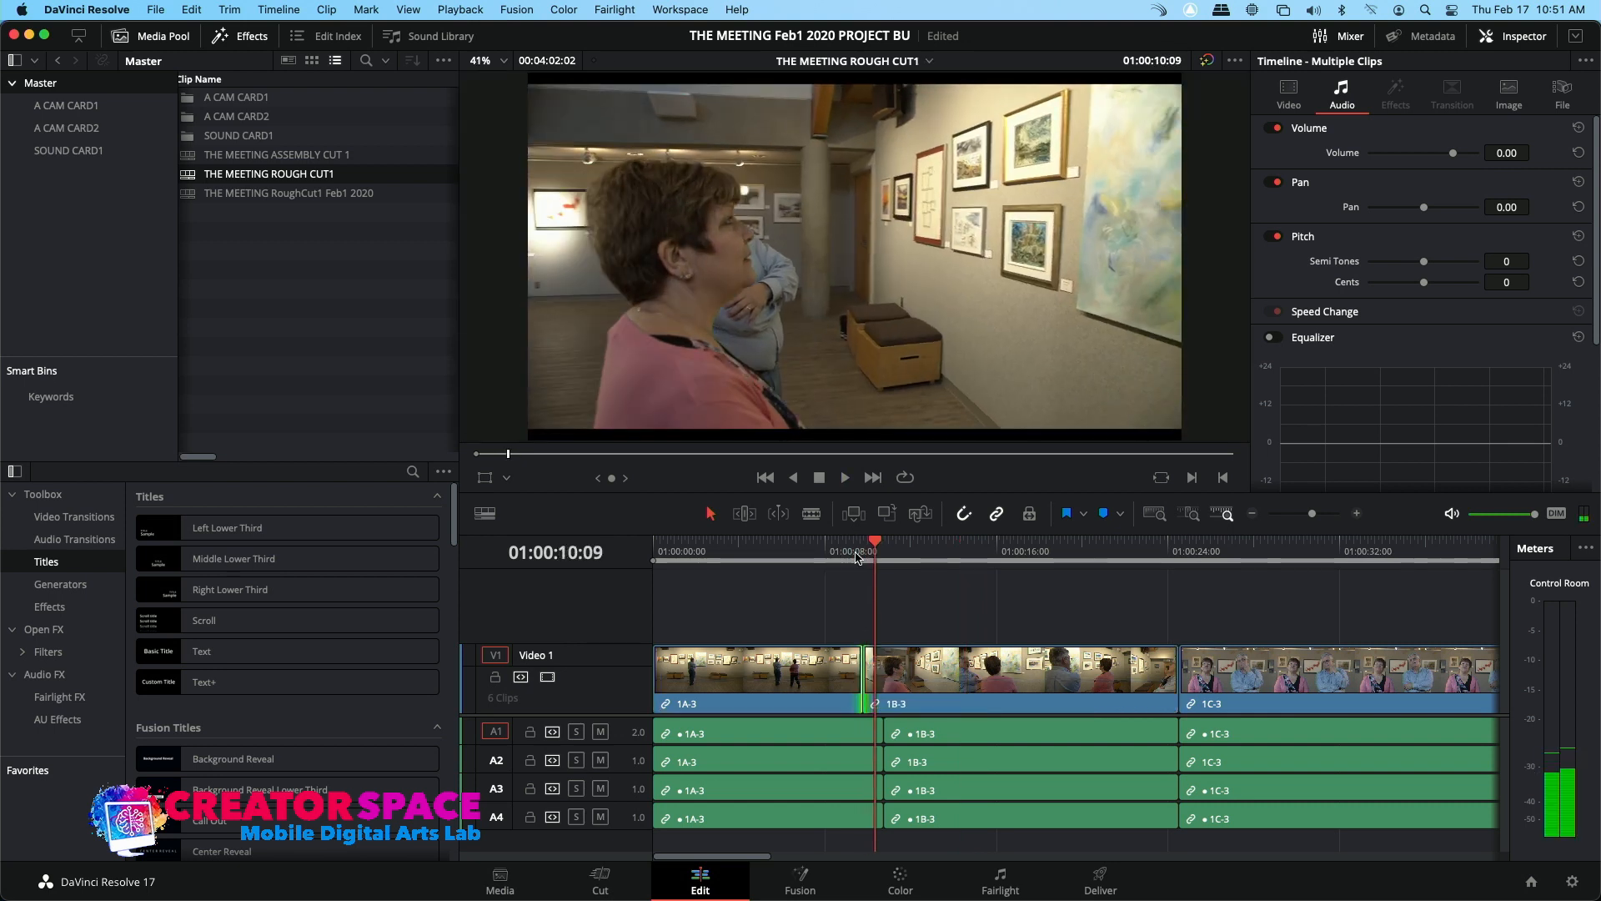
# Play across the edit from 1A-3 to 1B-3 and on past the edit from 1B-3 to 1C-3, stopping at 01:00:27:19
pyautogui.press('space')
pyautogui.click(845, 552)
pyautogui.press('space')
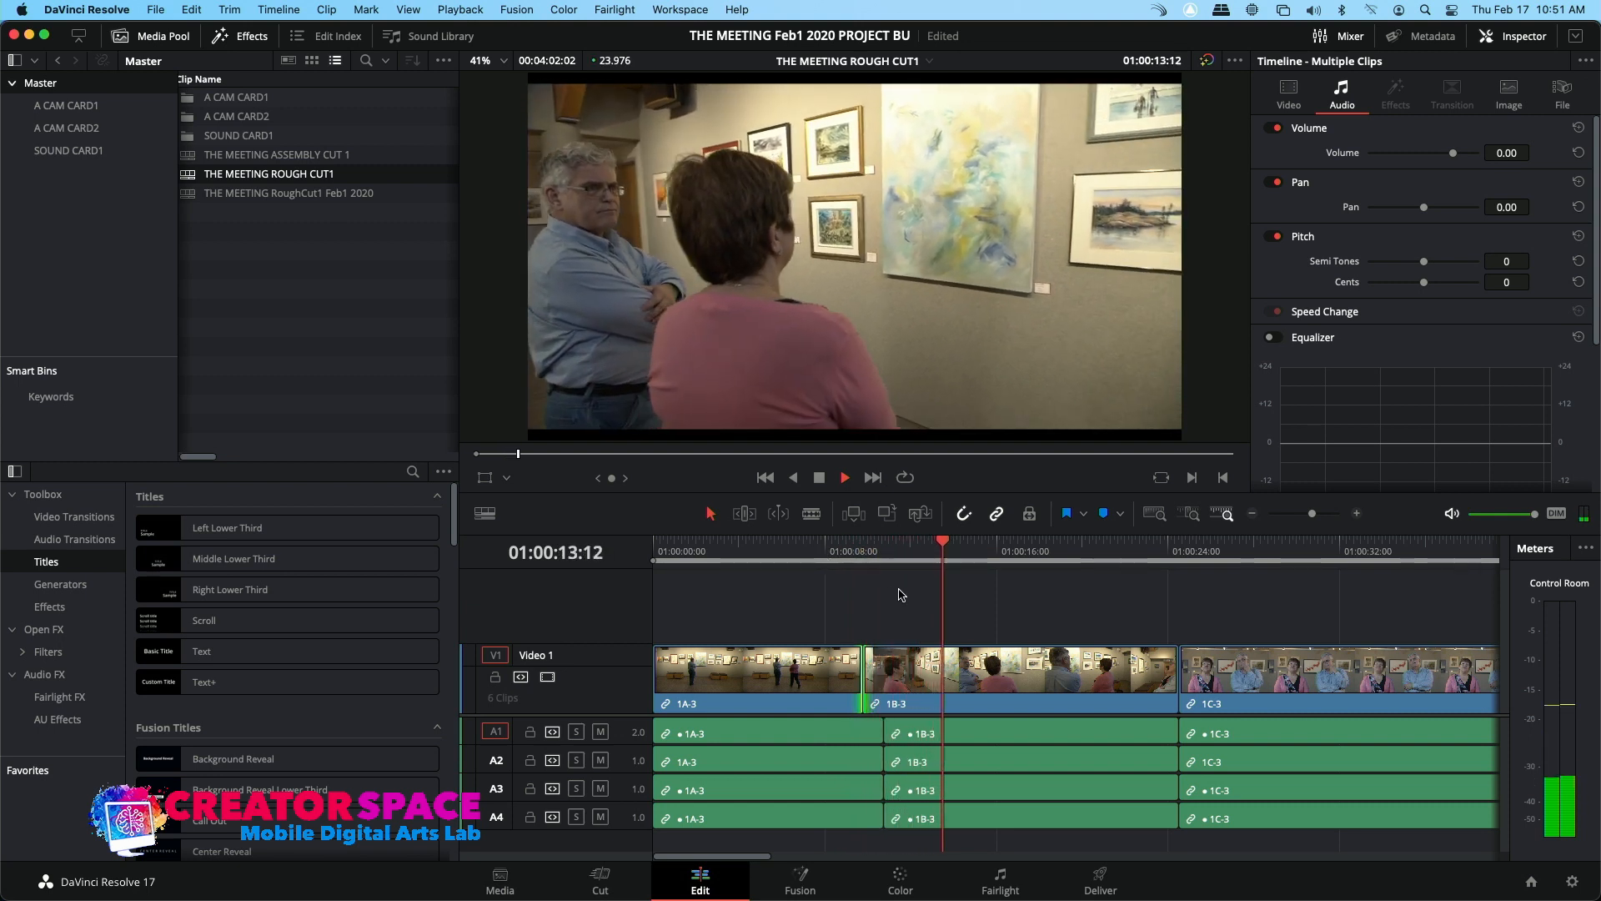
pyautogui.press('space')
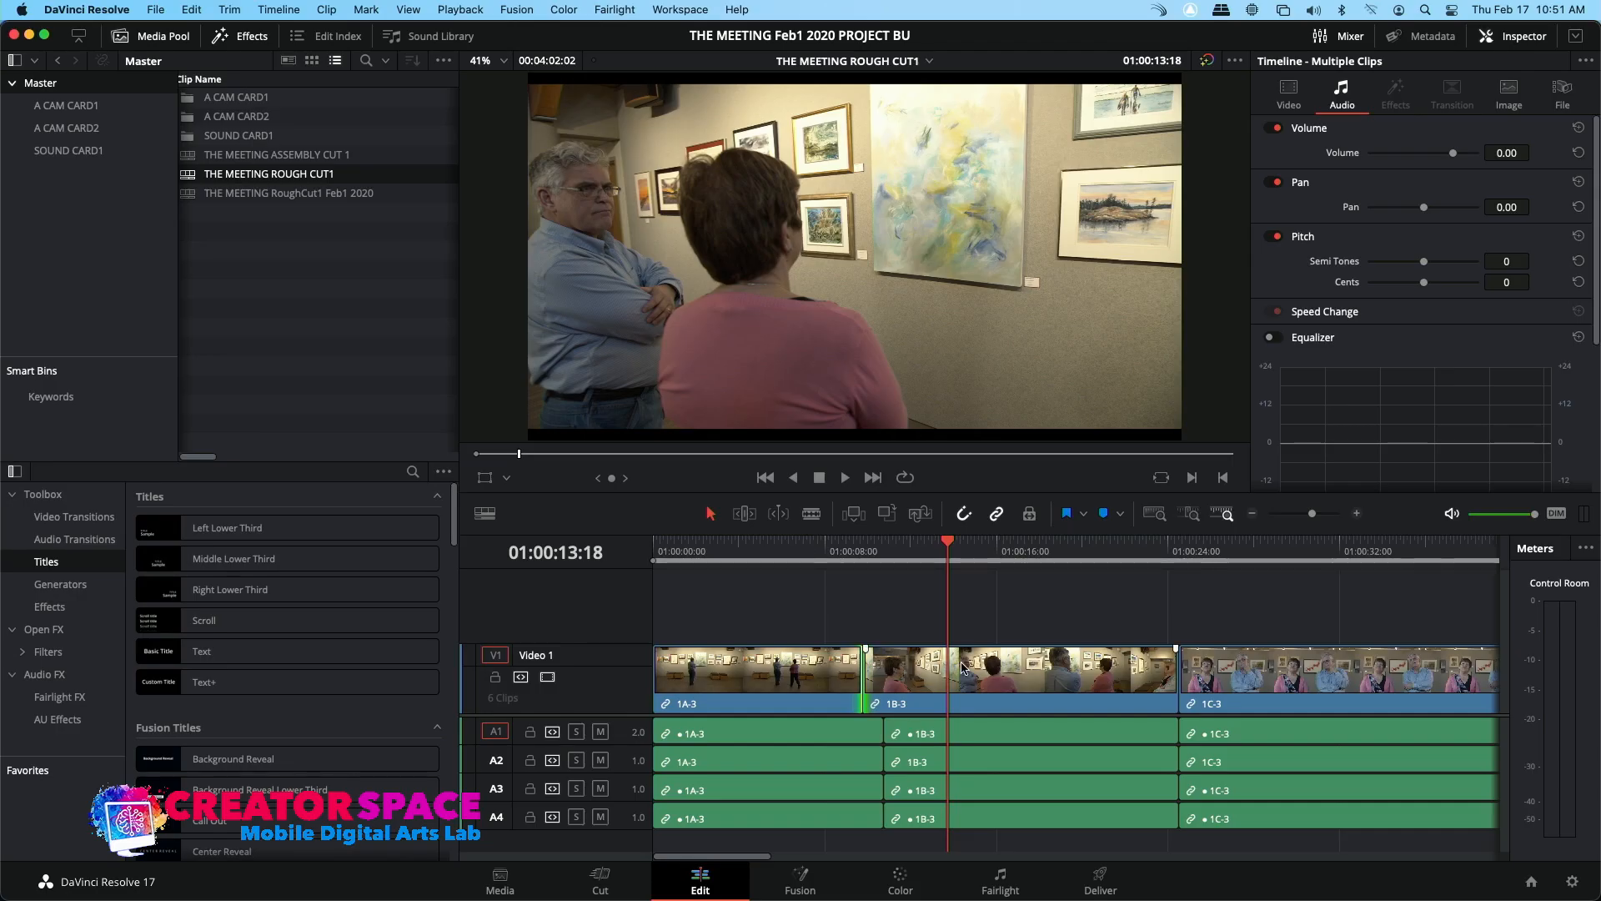
pyautogui.press('space')
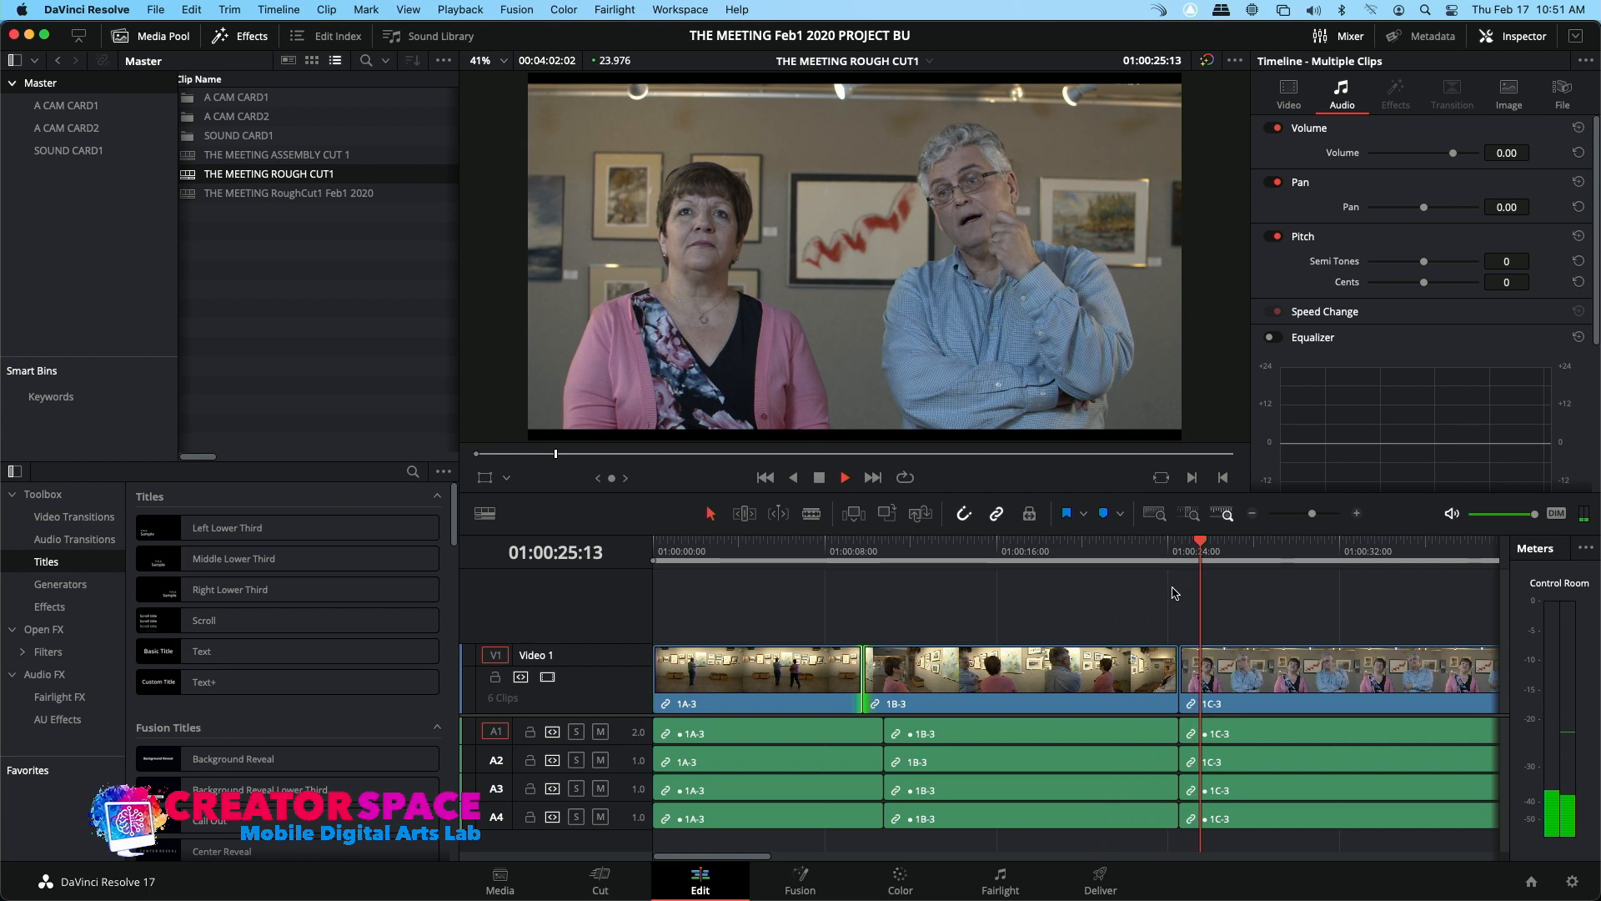
pyautogui.press('space')
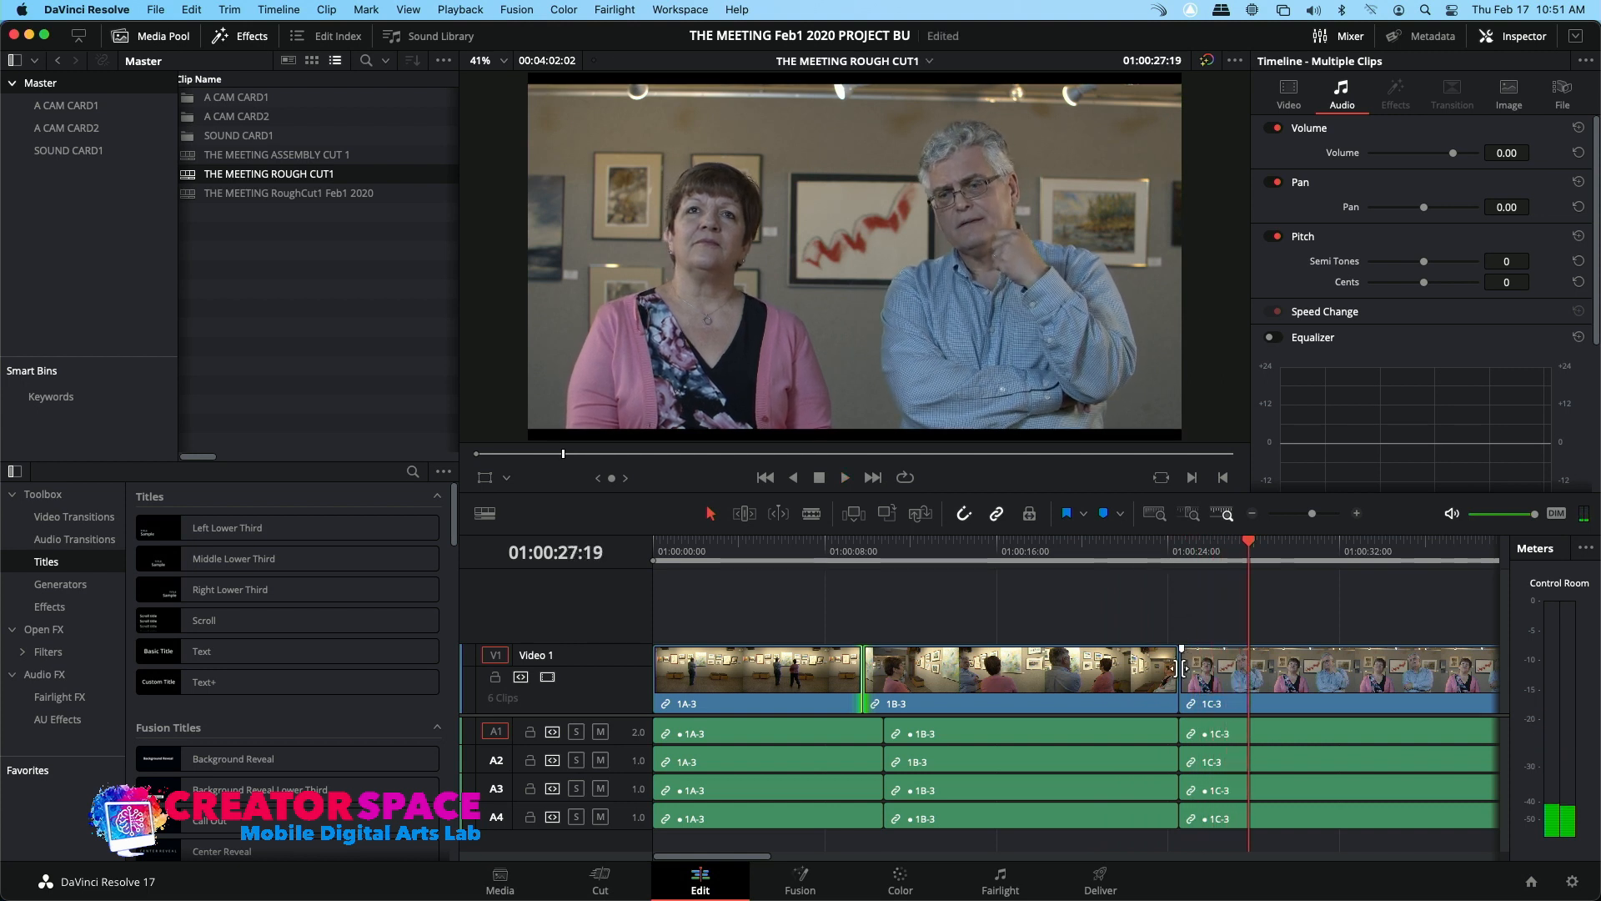
# Roll only the video edit between 1B-3 and 1C-3 about two seconds later, without moving the audio edit
pyautogui.click(1184, 668)
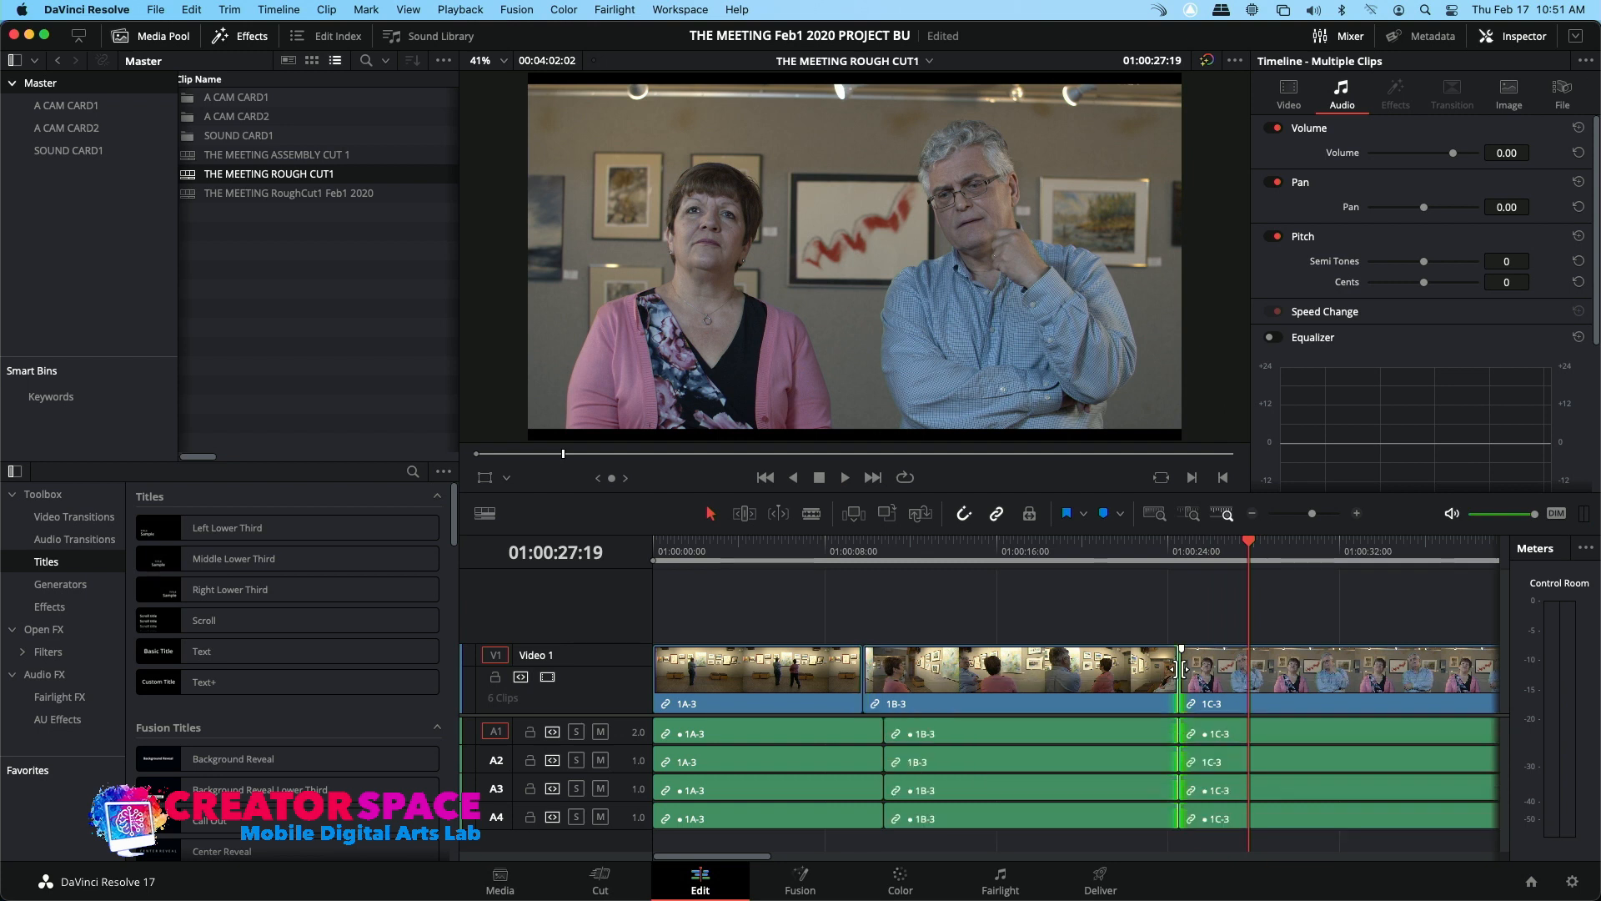
pyautogui.keyDown('alt'); pyautogui.click(1184, 668); pyautogui.keyUp('alt')
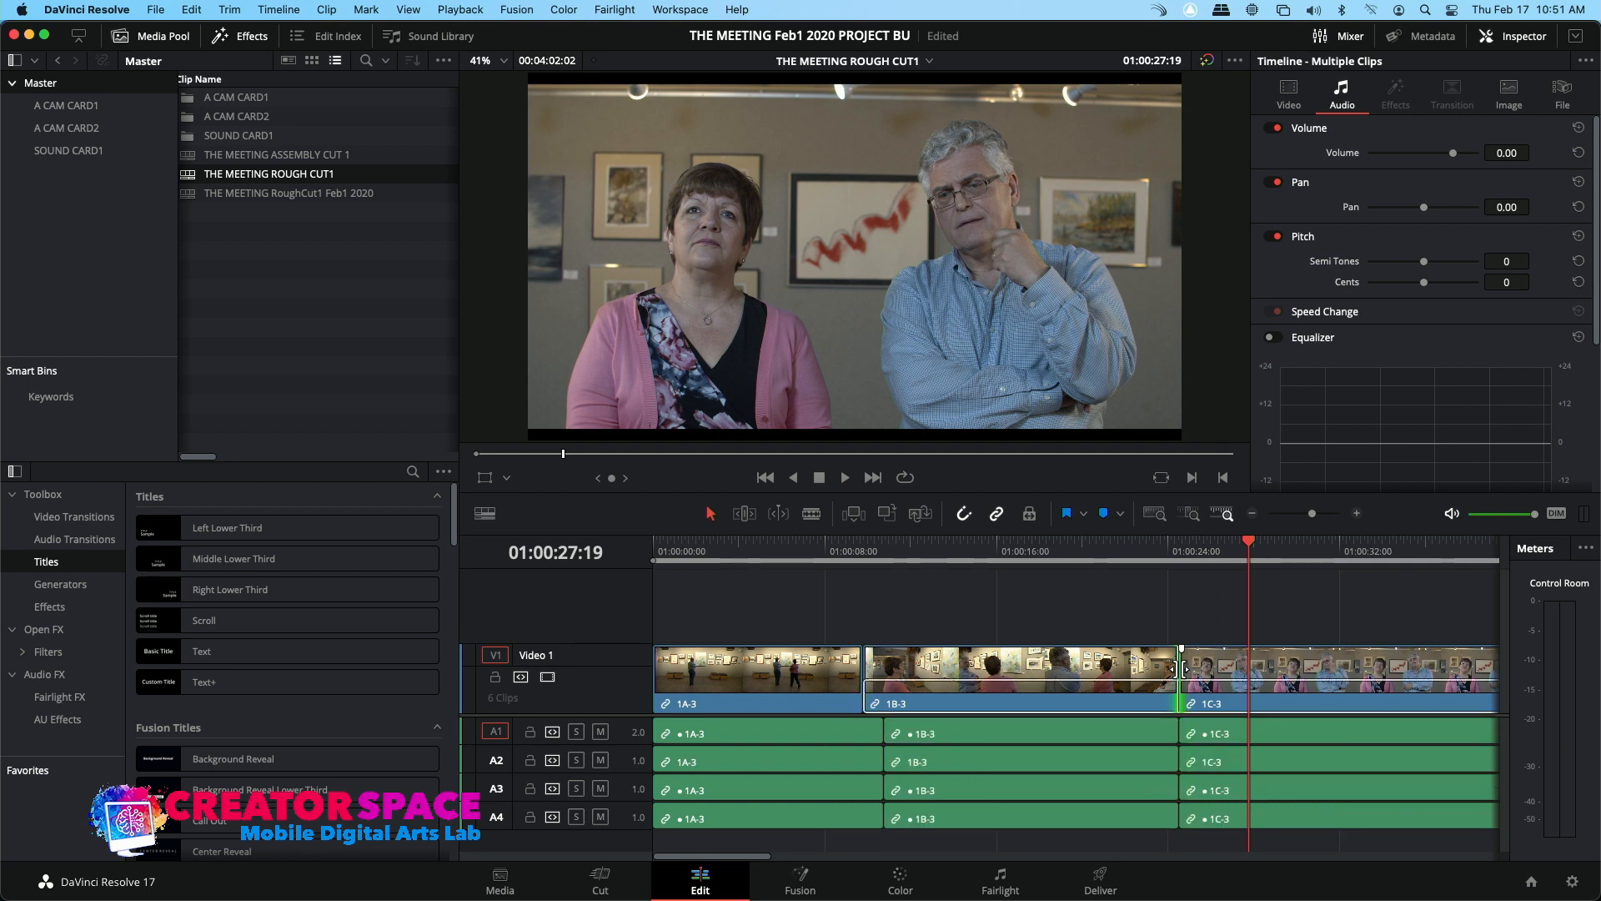
pyautogui.moveTo(1181, 668); pyautogui.dragTo(1222, 668)
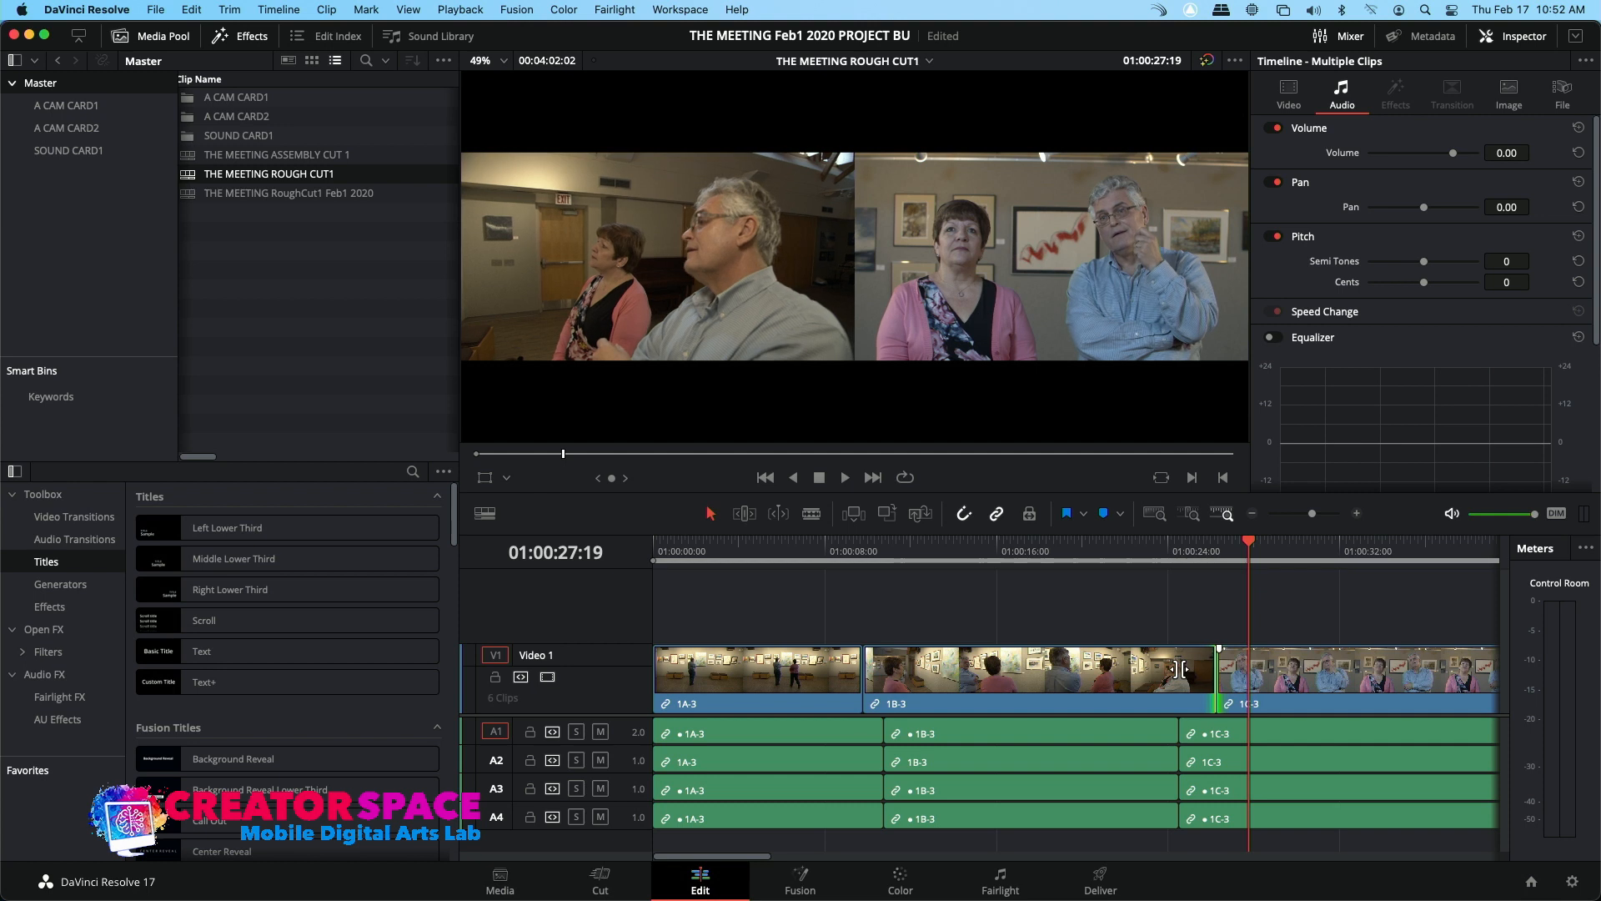
# Play twice across the rolled video edit from 1B-3 to 1C-3, starting near 01:00:23:10, to judge its timing
pyautogui.click(1154, 552)
pyautogui.press('space')
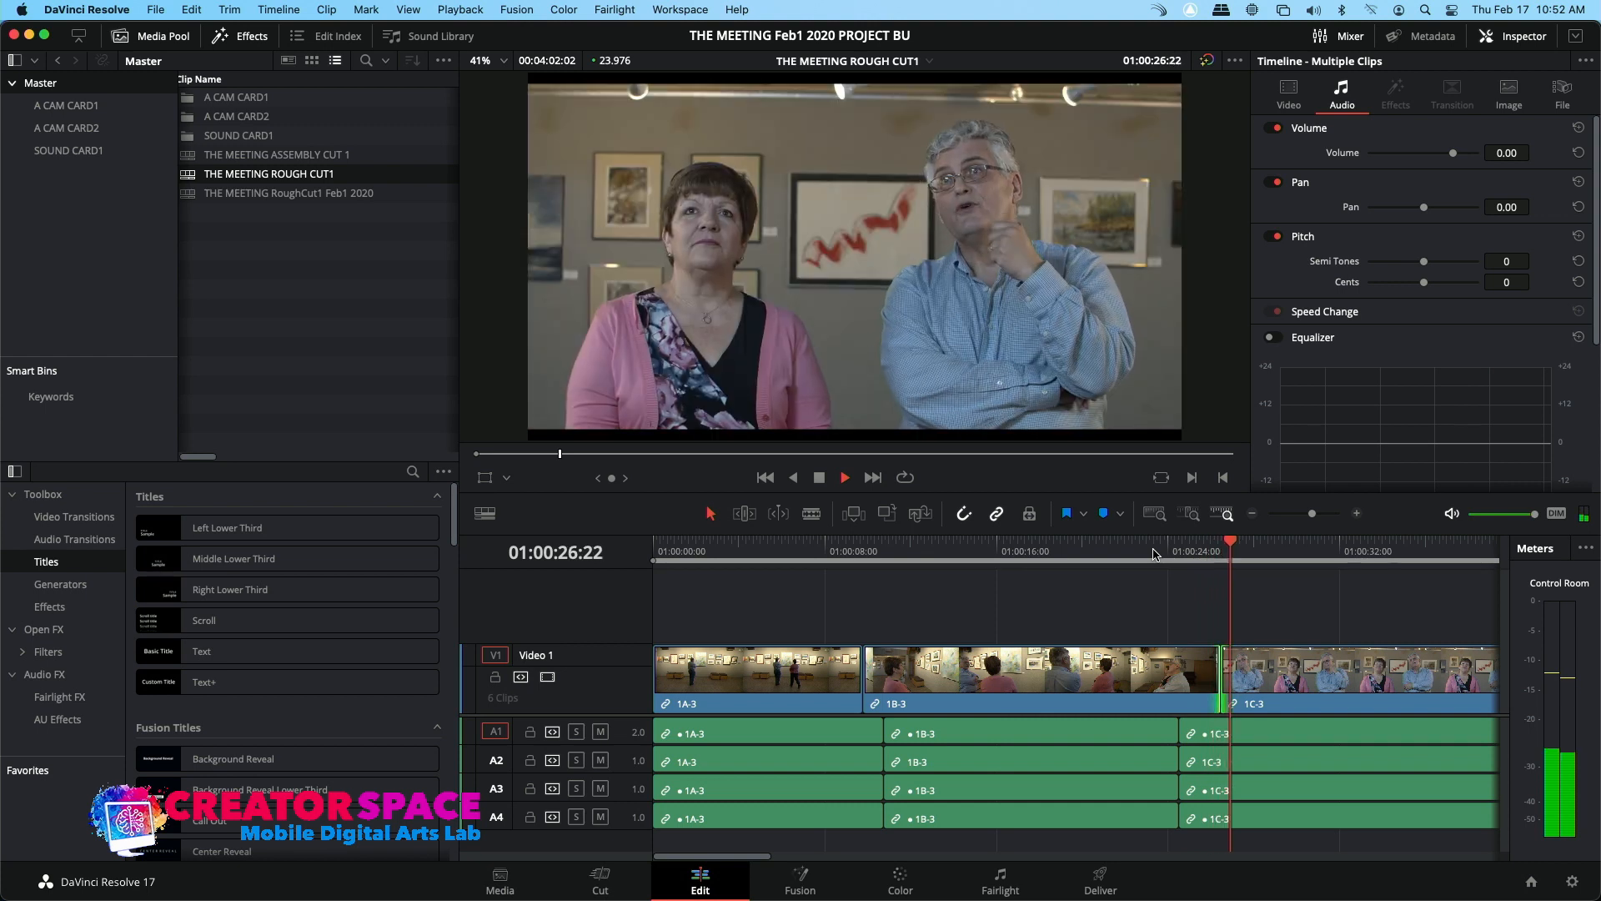
pyautogui.click(1164, 552)
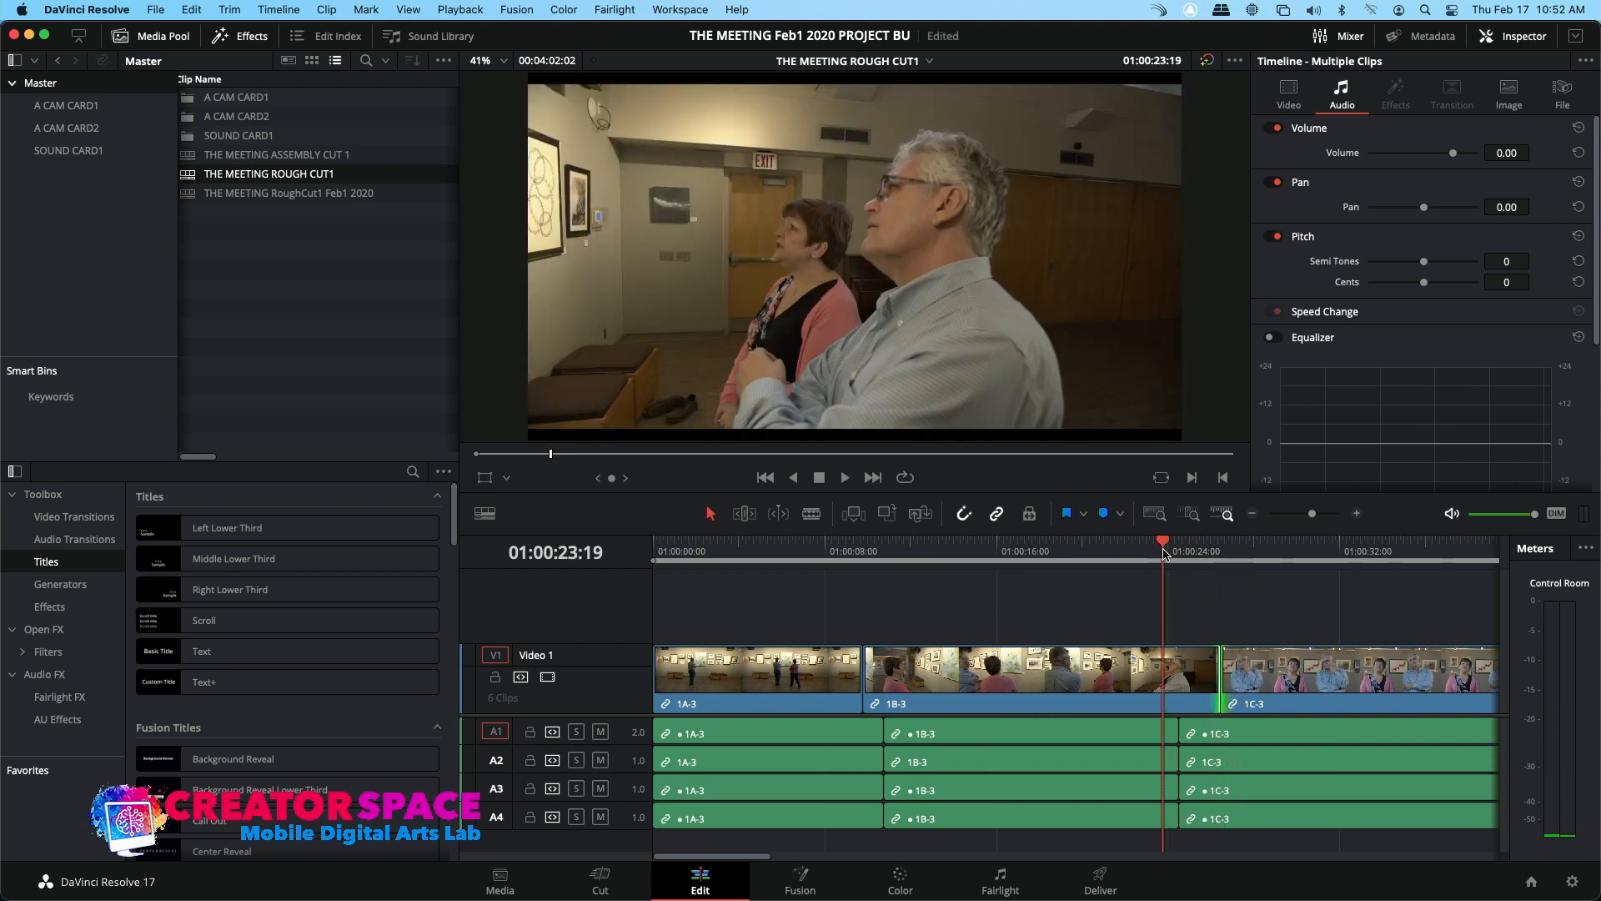
pyautogui.click(1156, 552)
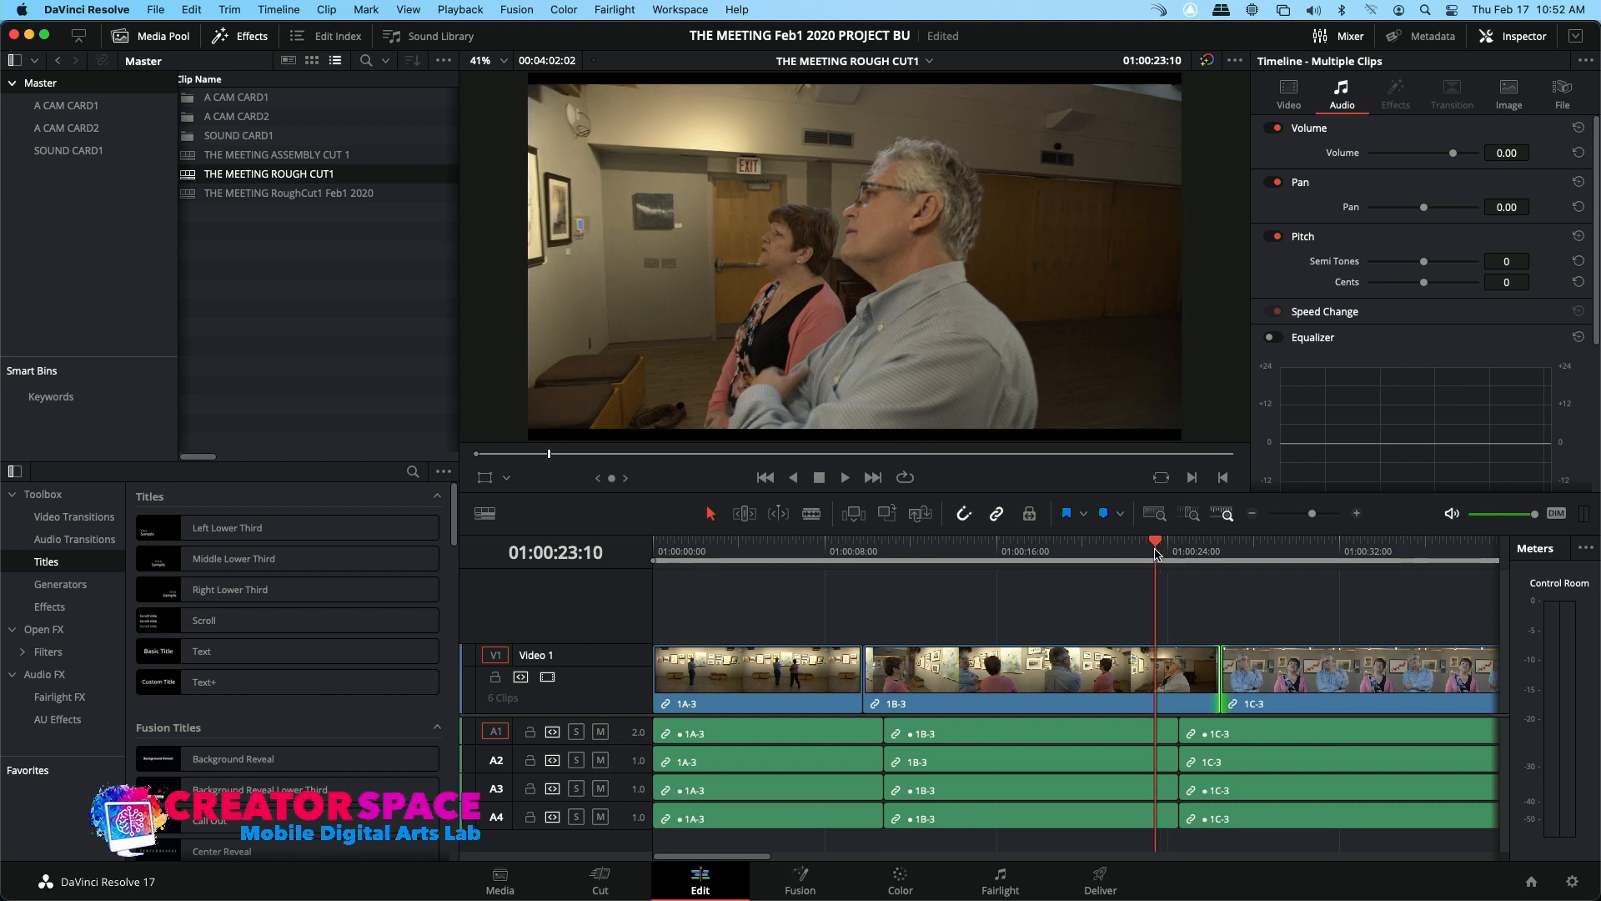
pyautogui.press('space')
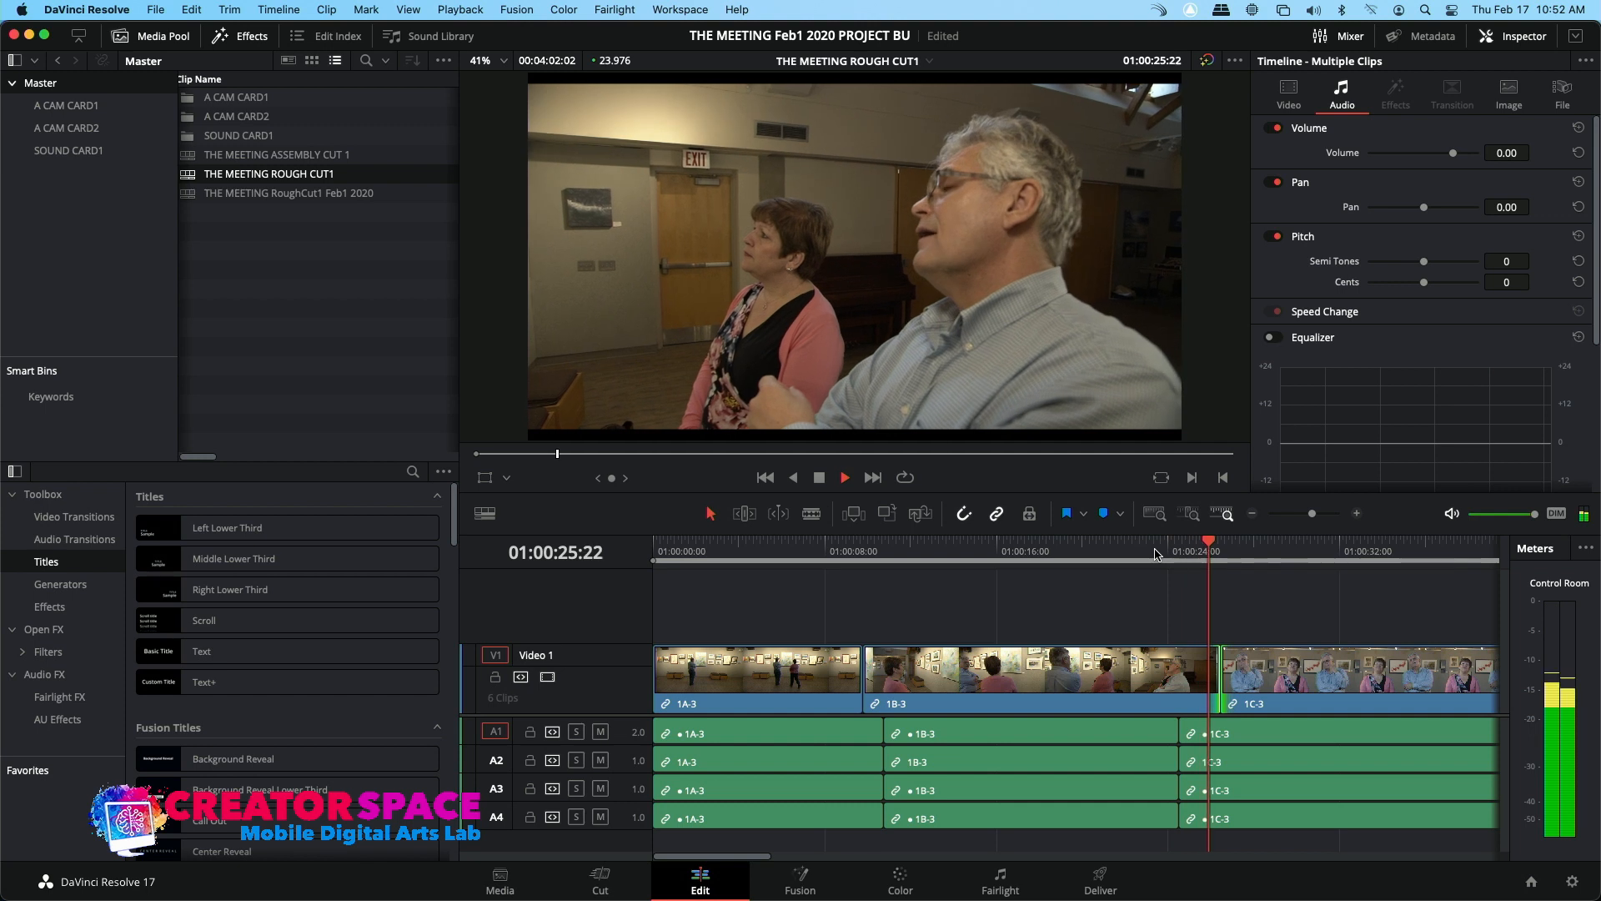
pyautogui.press('space')
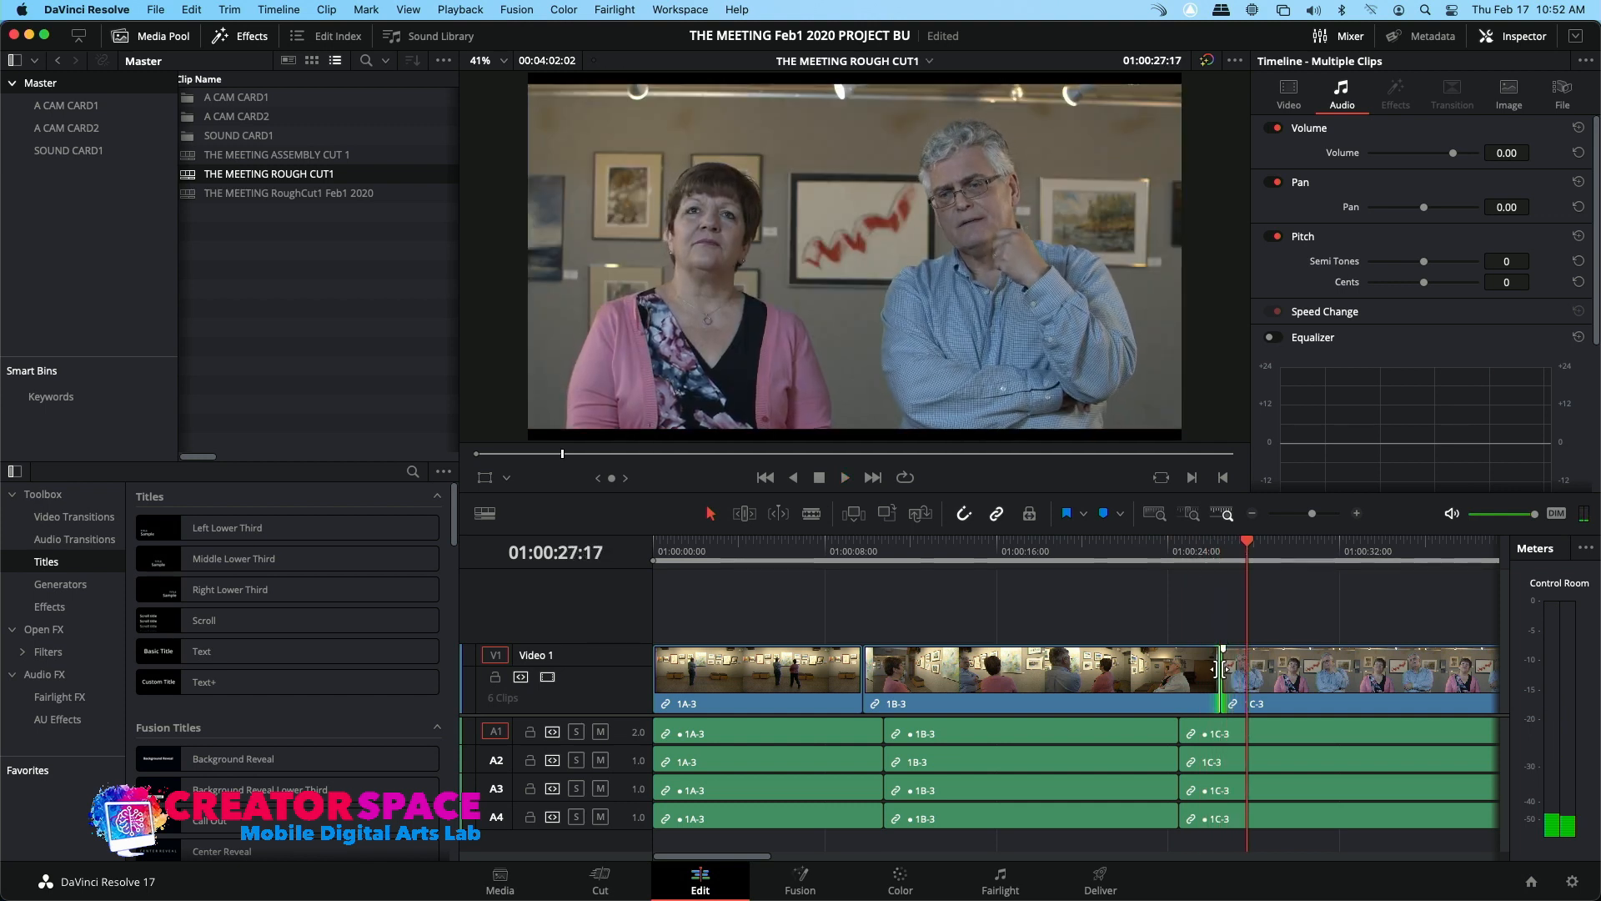
# Select the offset video and audio edits between 1B-3 and 1C-3 in turn to compare the split cut
pyautogui.hscroll(3, 1201, 671)
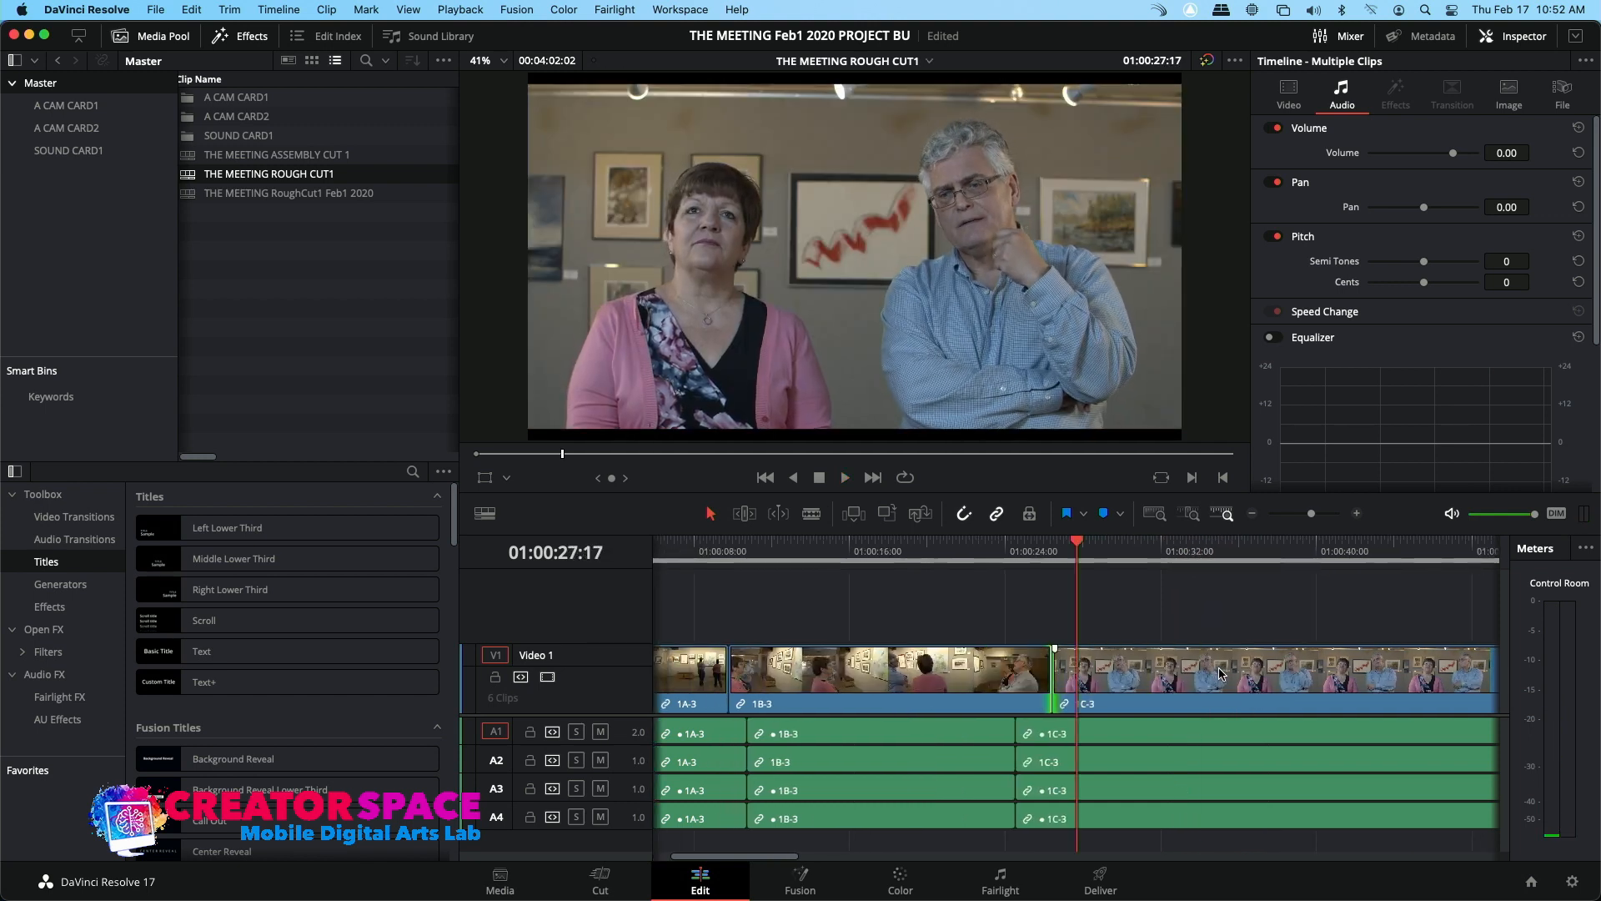
pyautogui.click(1052, 665)
pyautogui.keyDown('alt'); pyautogui.click(1053, 665); pyautogui.keyUp('alt')
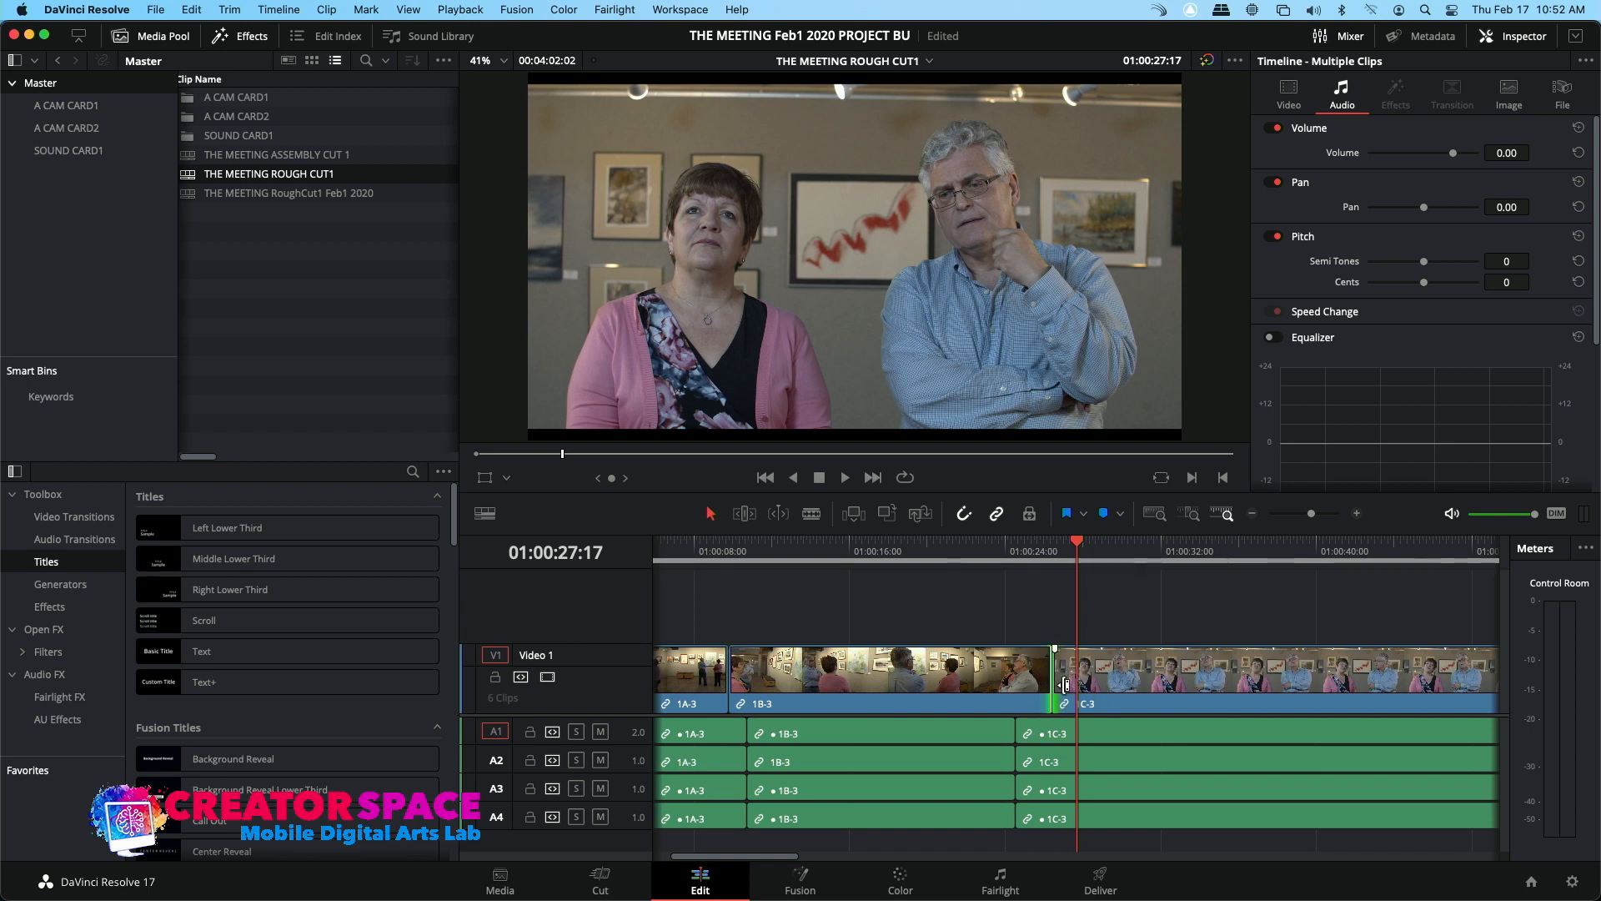
pyautogui.click(1016, 728)
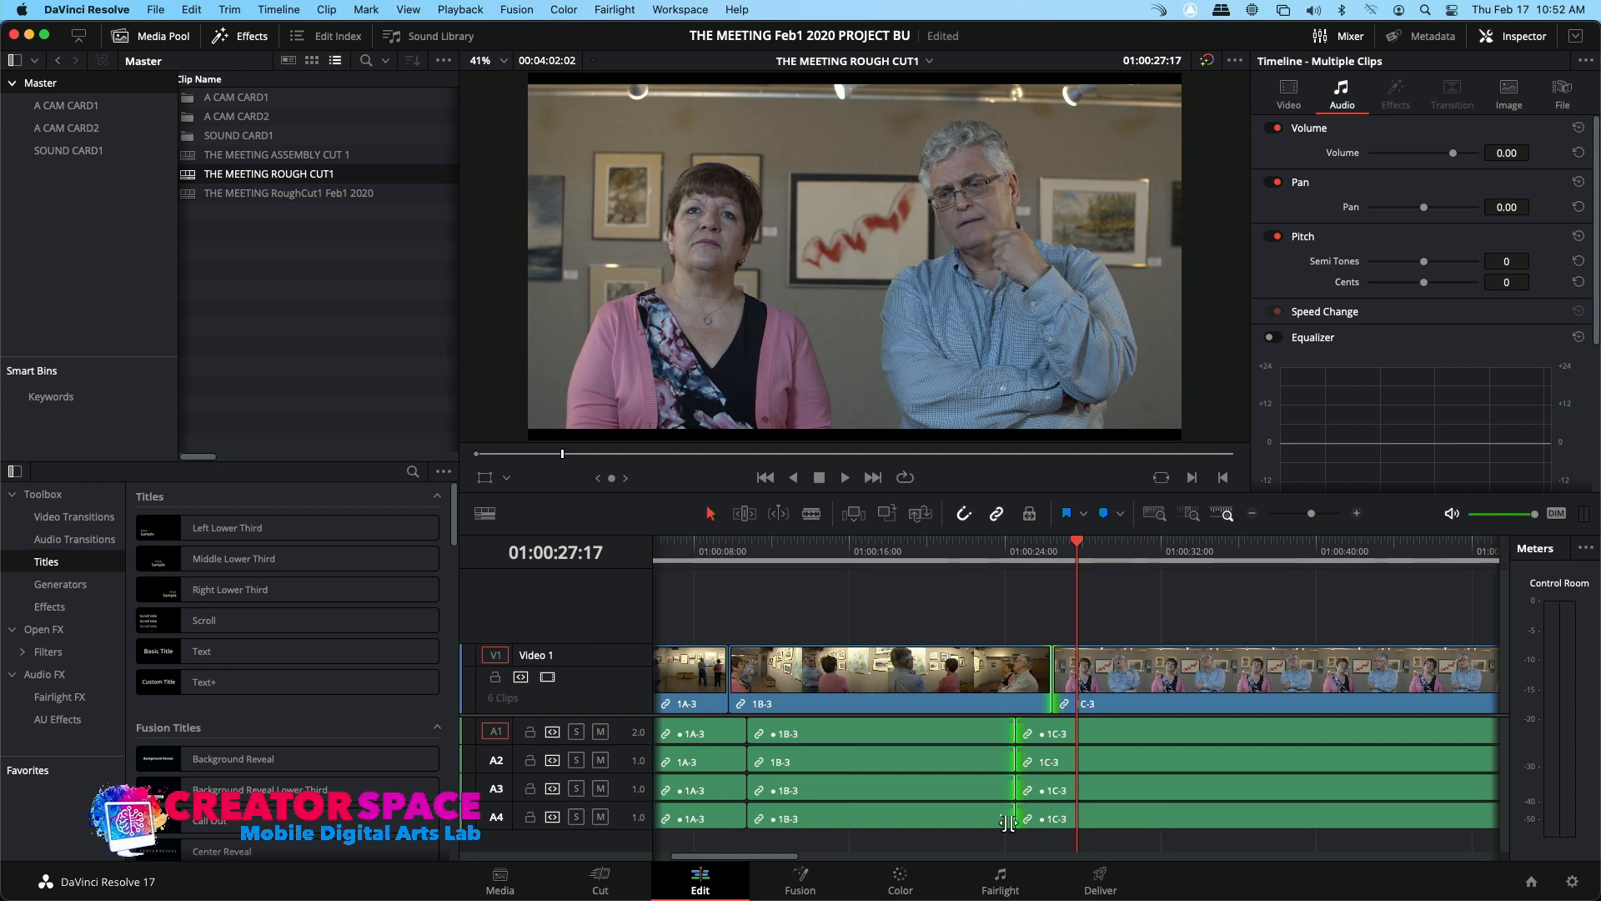
pyautogui.click(1054, 679)
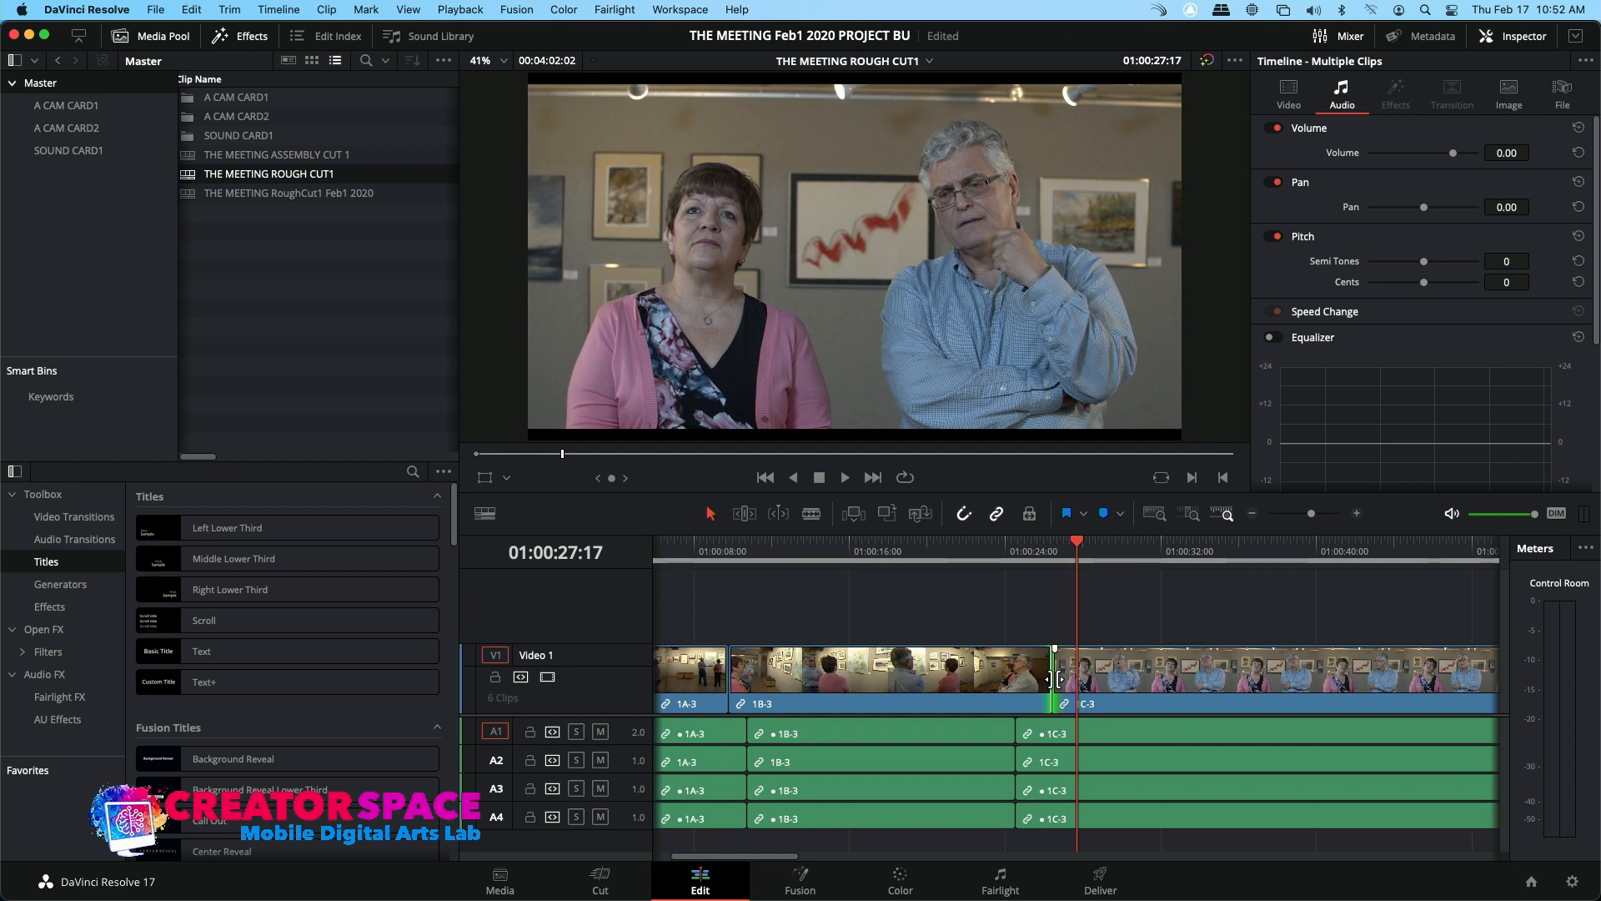
pyautogui.click(1014, 736)
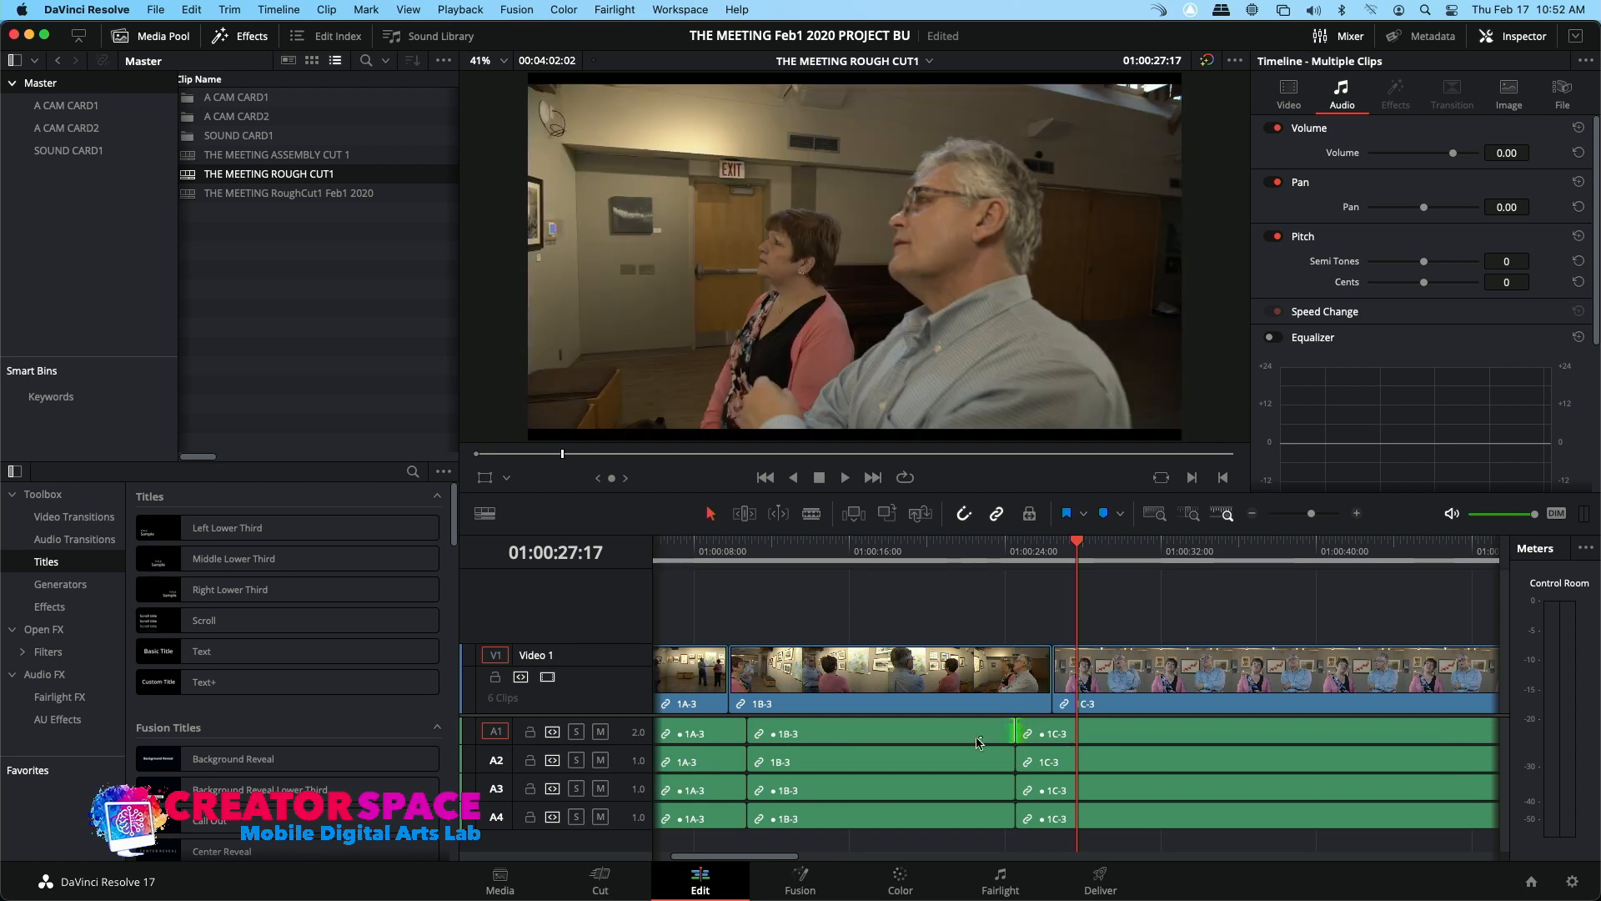
pyautogui.click(1054, 689)
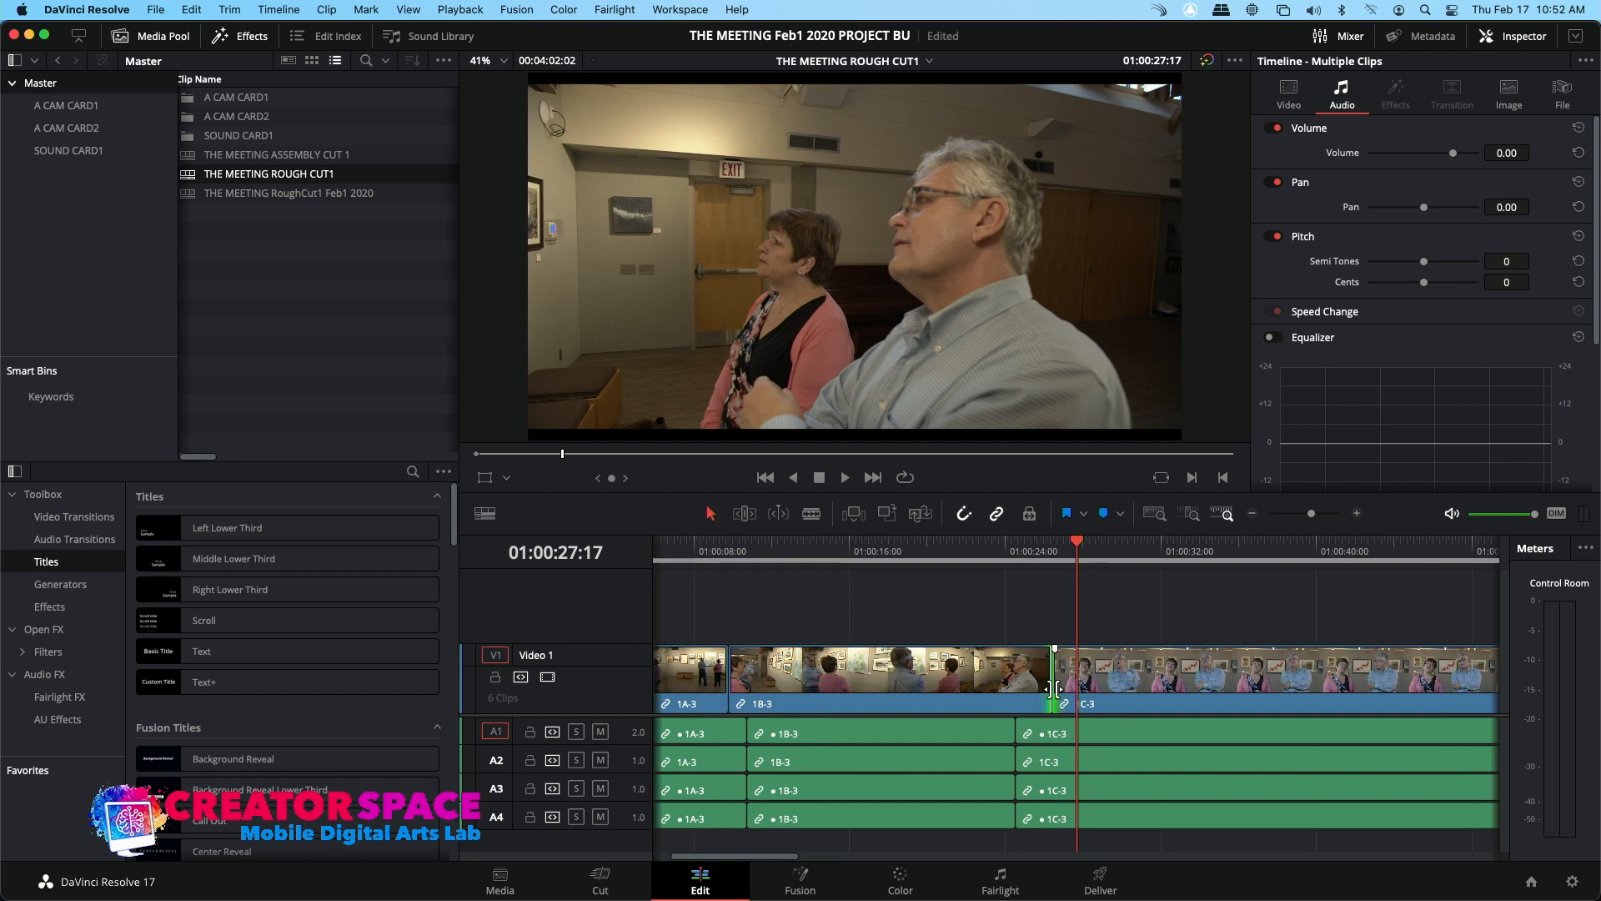
# Play through clip 1C-3 from about 01:00:31, repeating short passages, and park the playhead at 01:00:45:19
pyautogui.click(1252, 514)
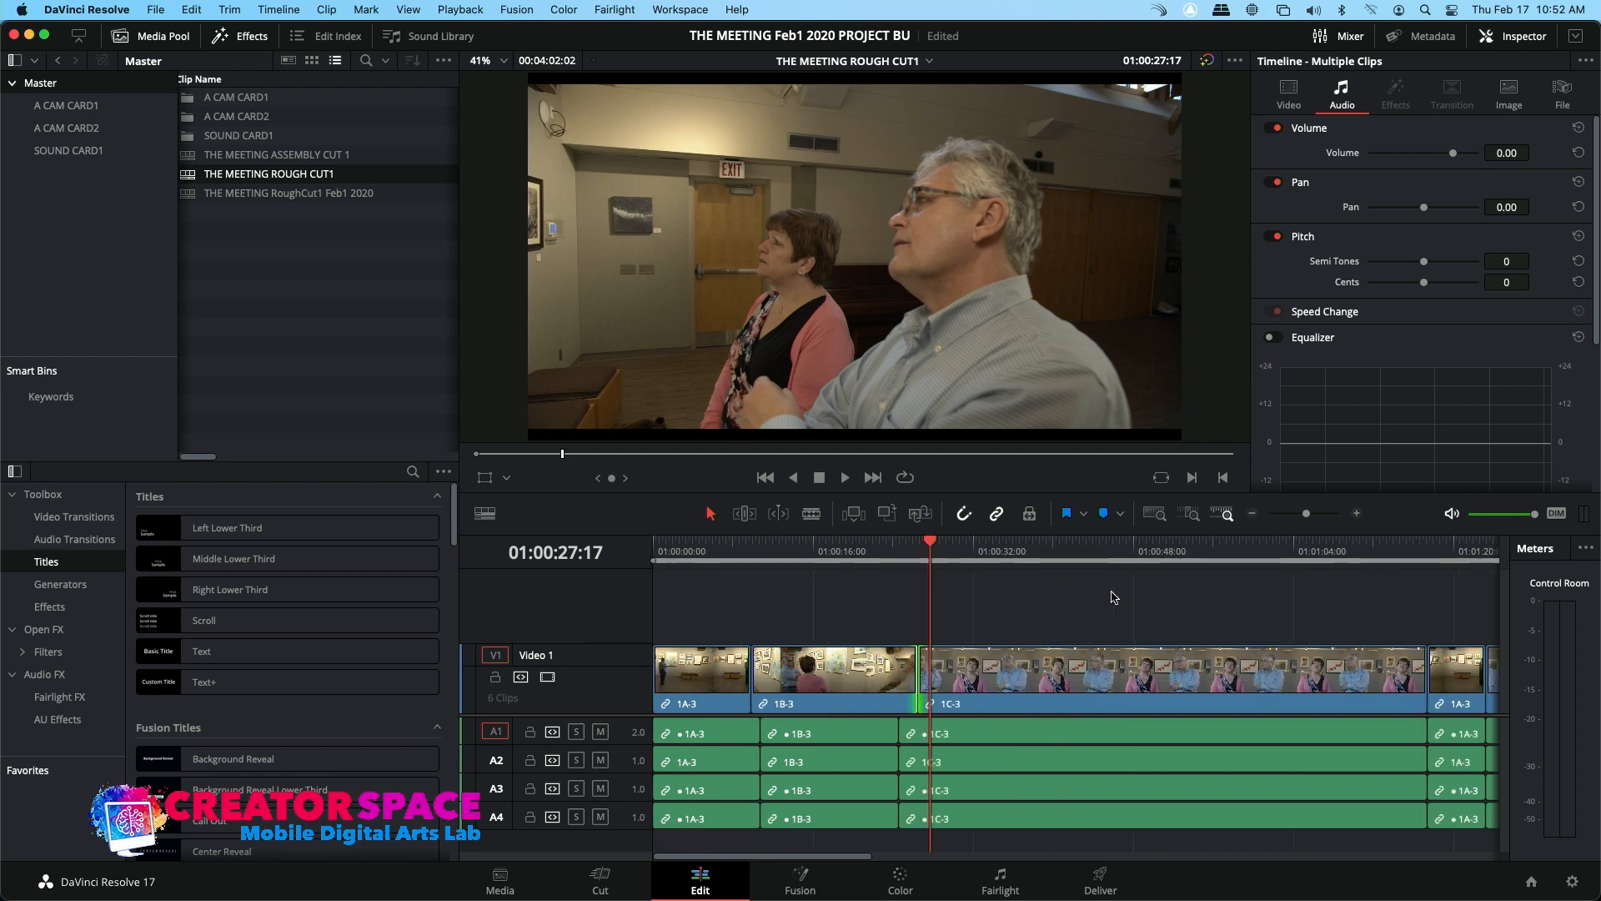
pyautogui.click(964, 558)
pyautogui.press('space')
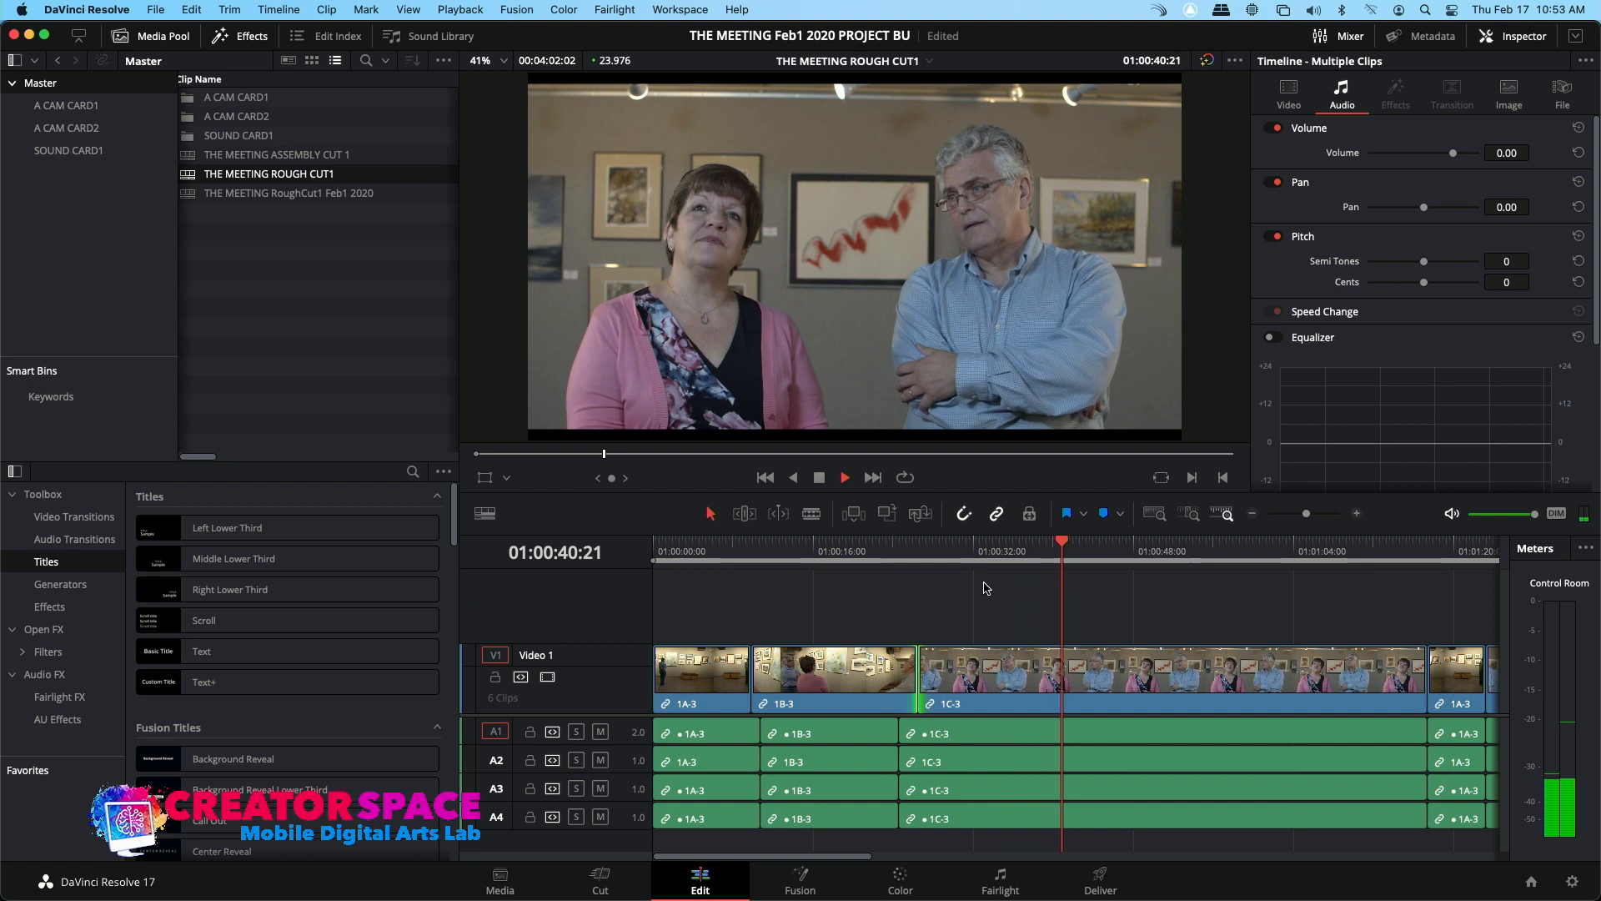
pyautogui.press('space')
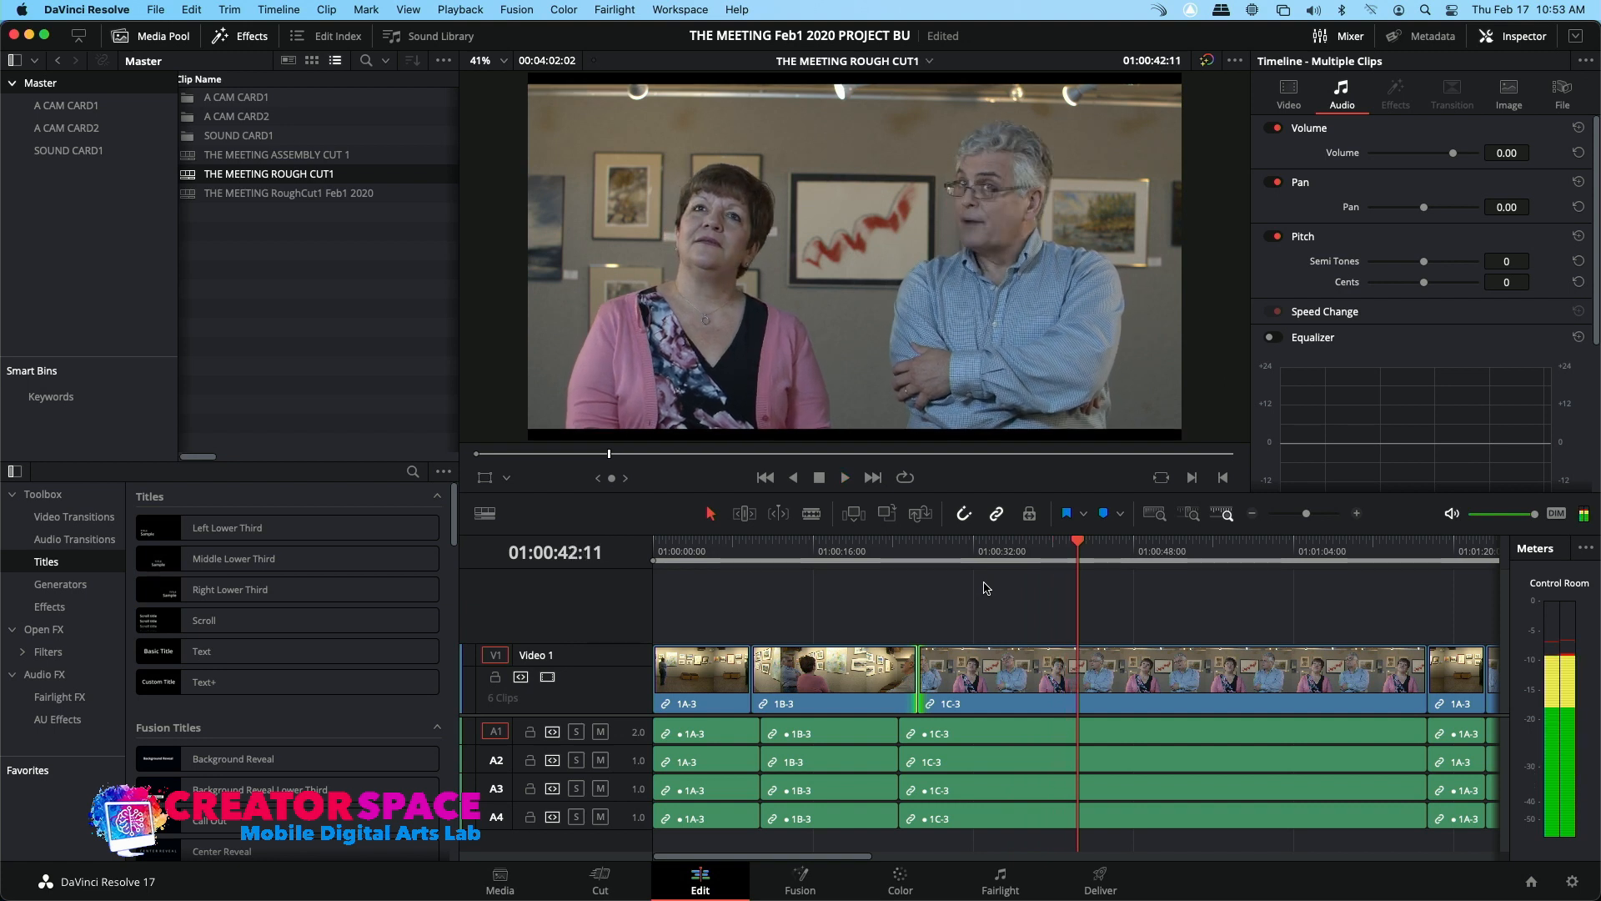
pyautogui.moveTo(1075, 545); pyautogui.dragTo(1071, 546)
pyautogui.press('space')
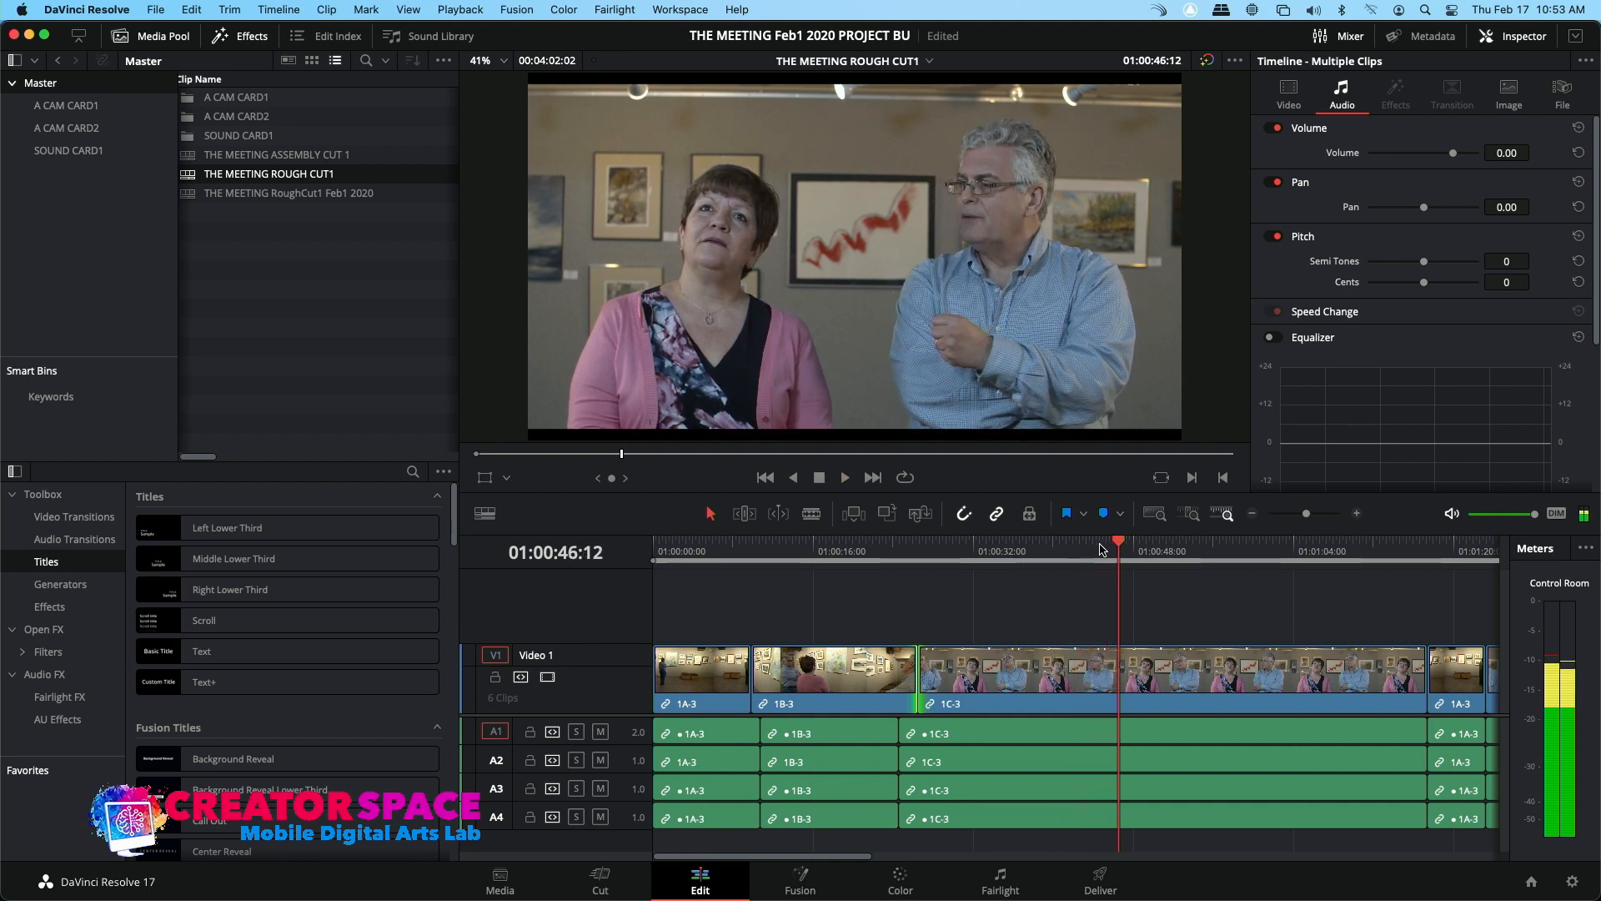
pyautogui.click(1103, 548)
pyautogui.press('space')
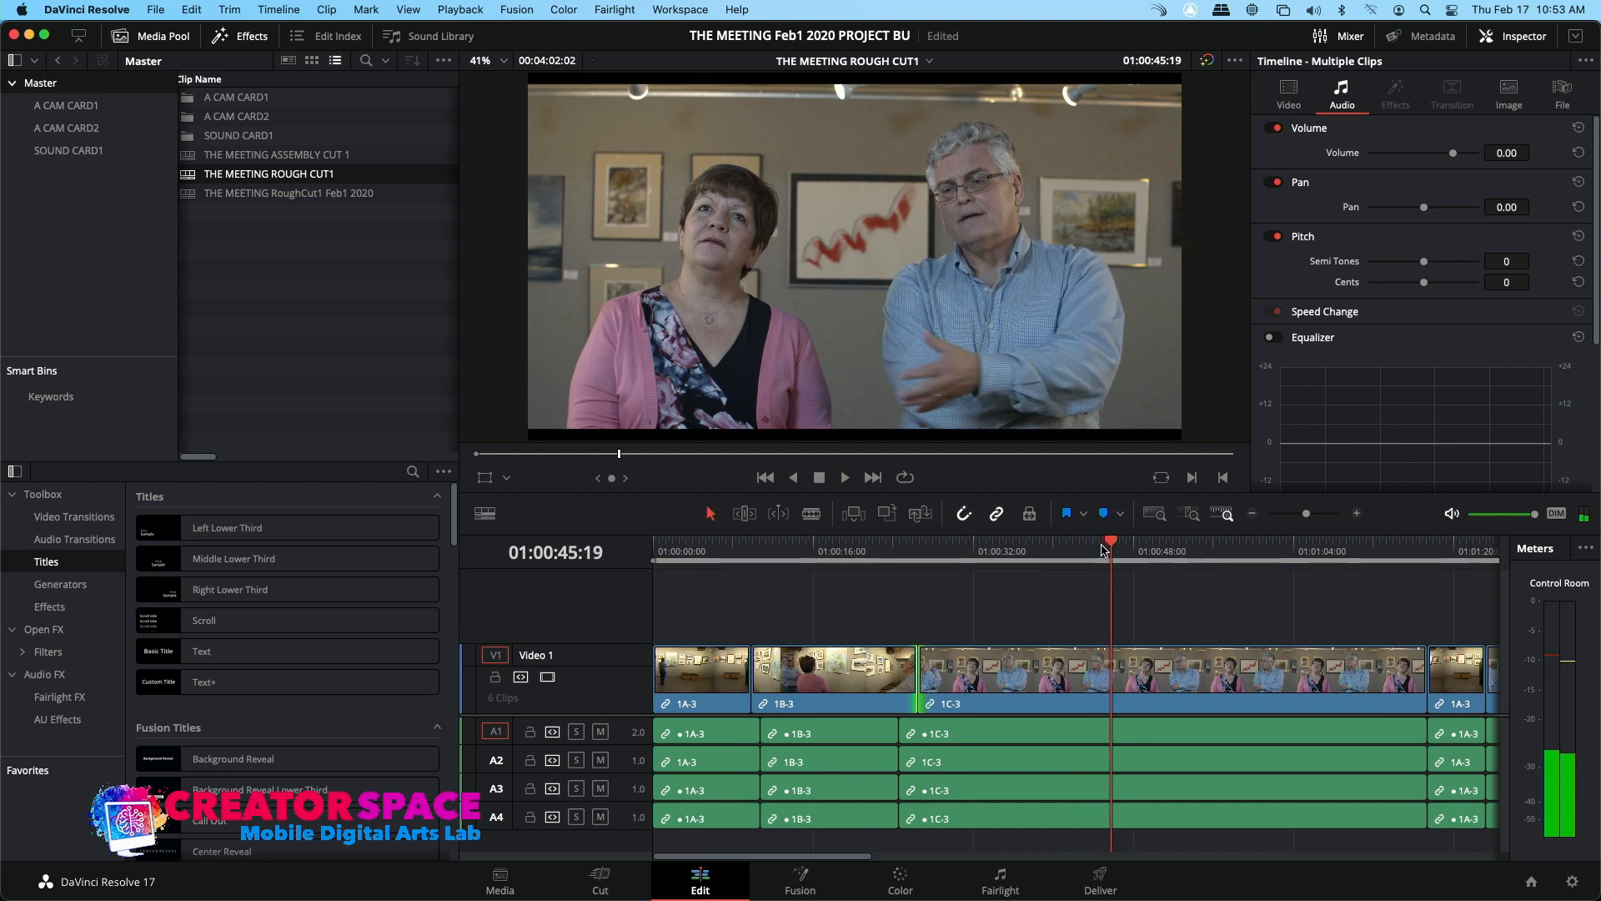
# Open clip 1G-1 from the A CAM CARD1 bin in the viewer, skim past its slate and play it
pyautogui.doubleClick(191, 98)
pyautogui.scroll(-3, 200, 314)
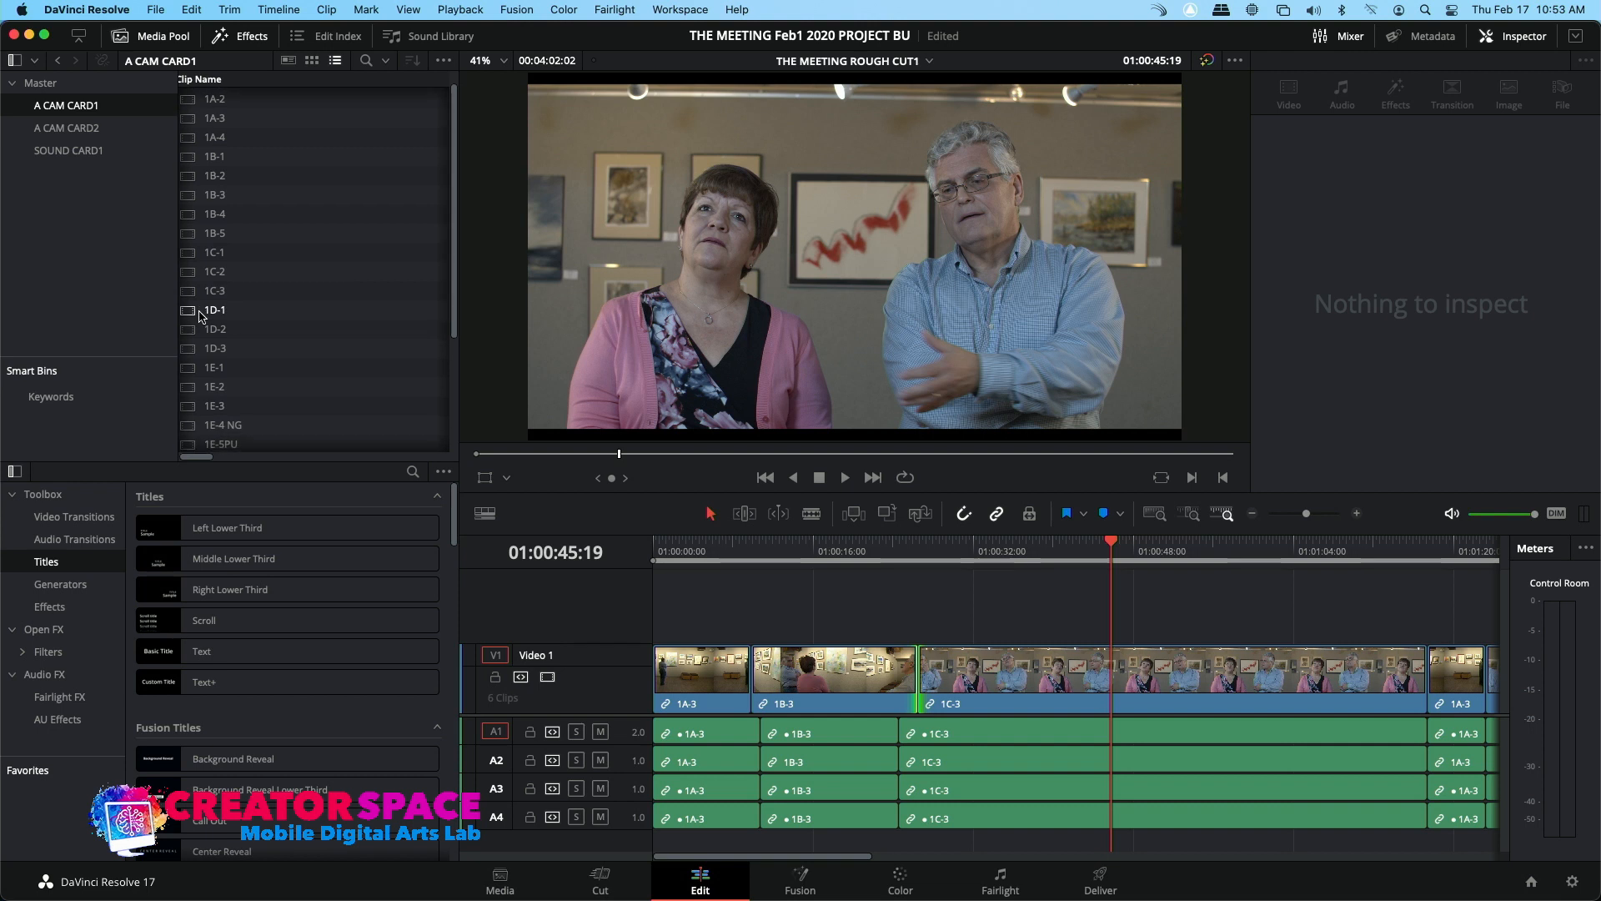
pyautogui.scroll(-2, 193, 361)
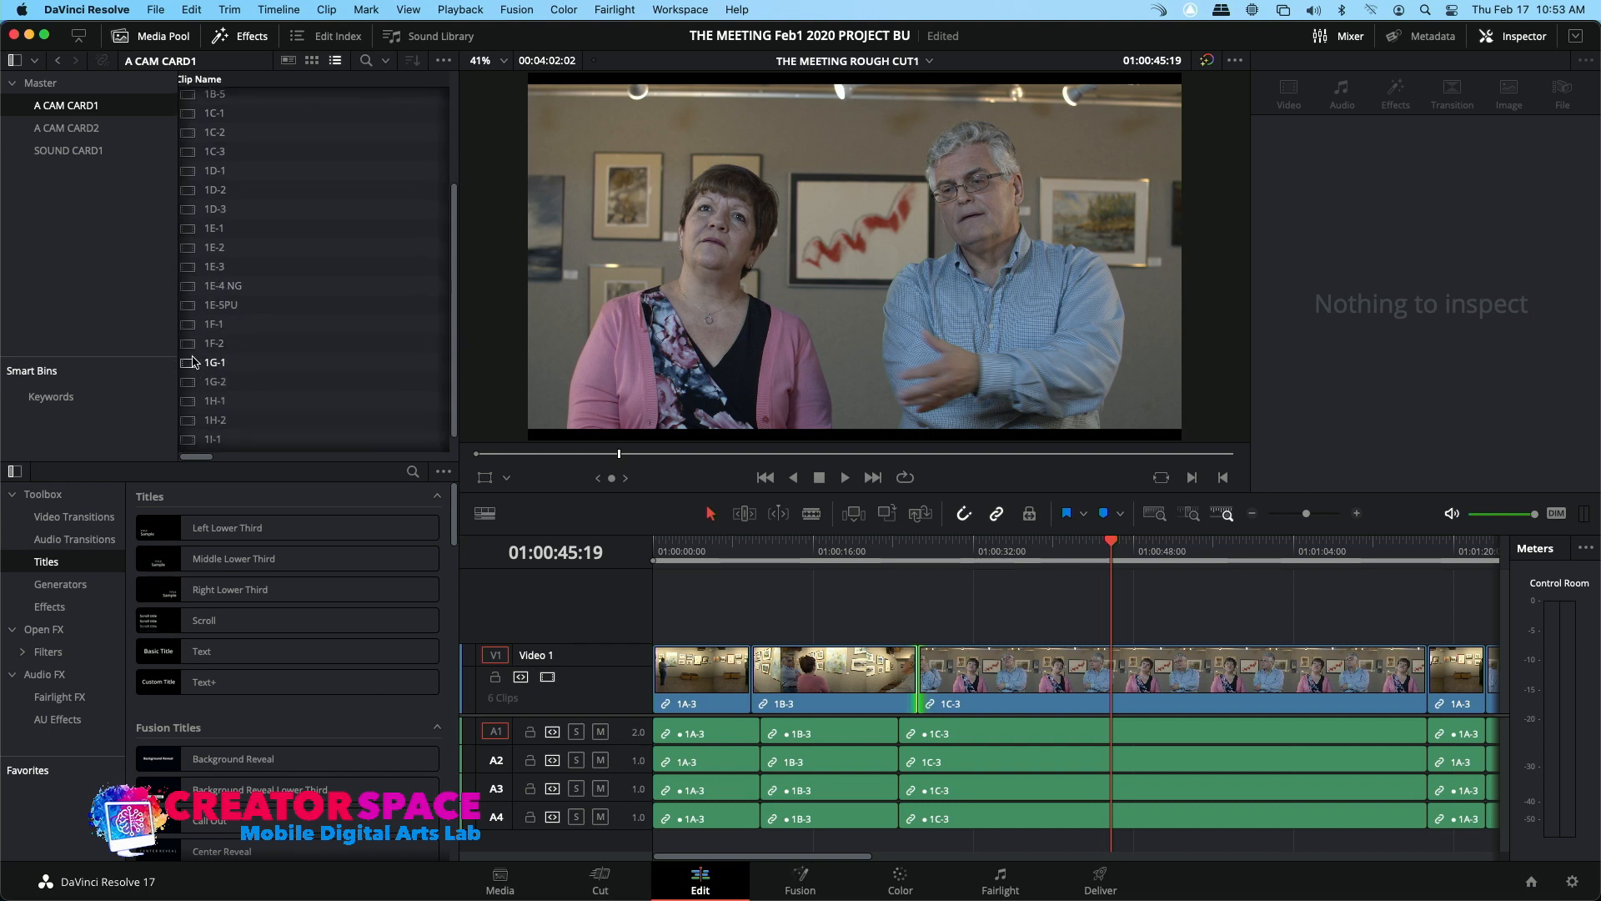
pyautogui.doubleClick(206, 365)
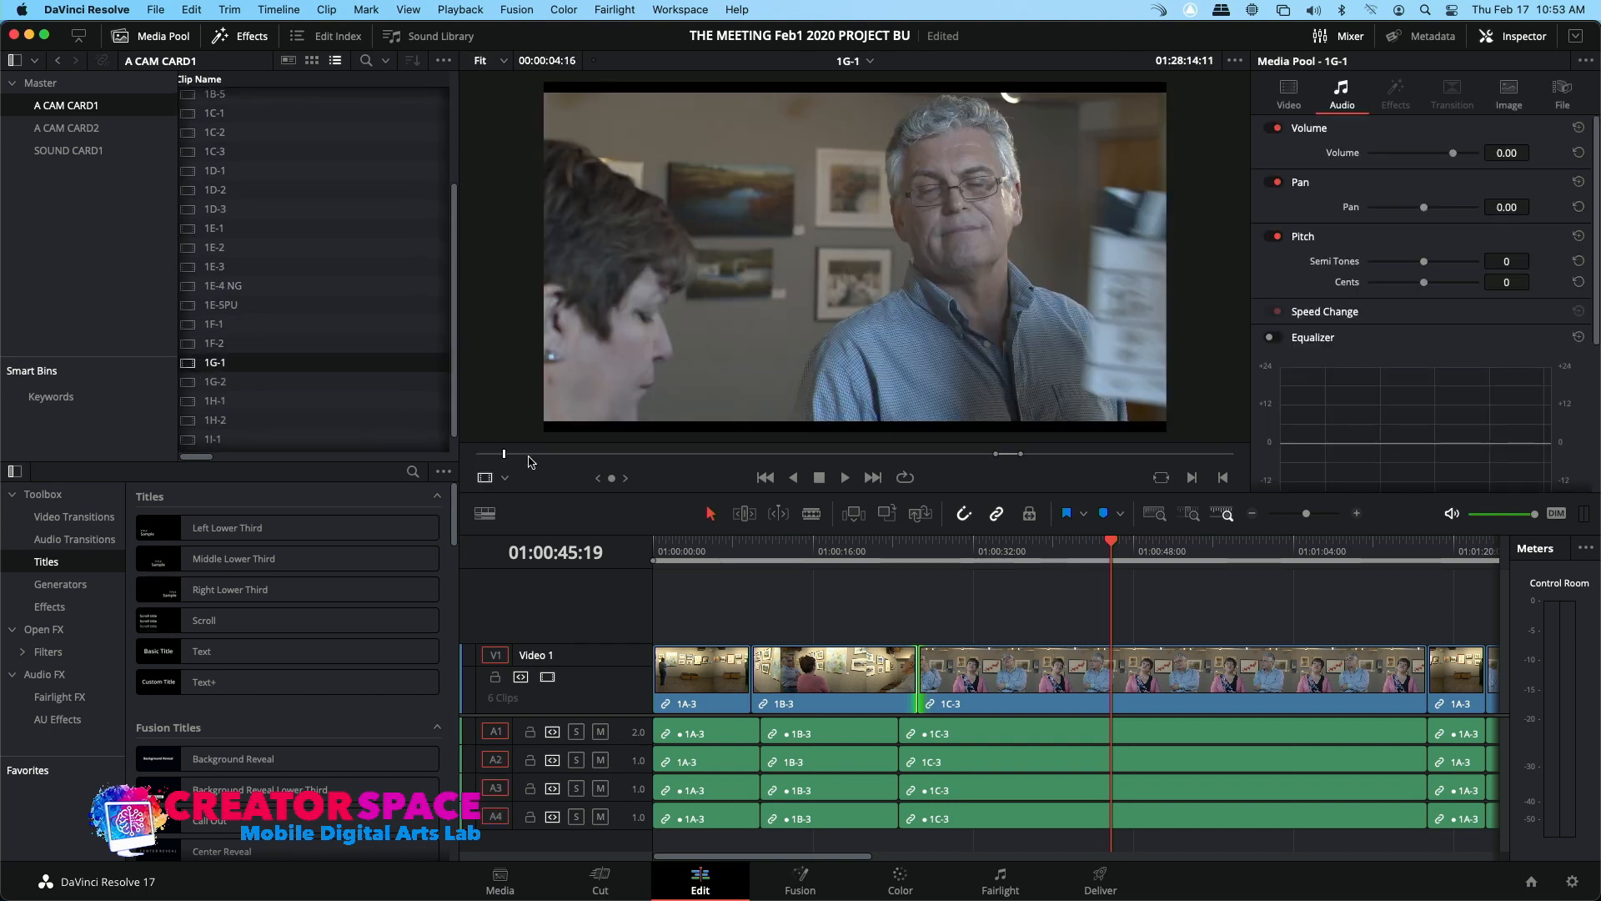
pyautogui.moveTo(538, 460); pyautogui.dragTo(662, 459)
pyautogui.press('space')
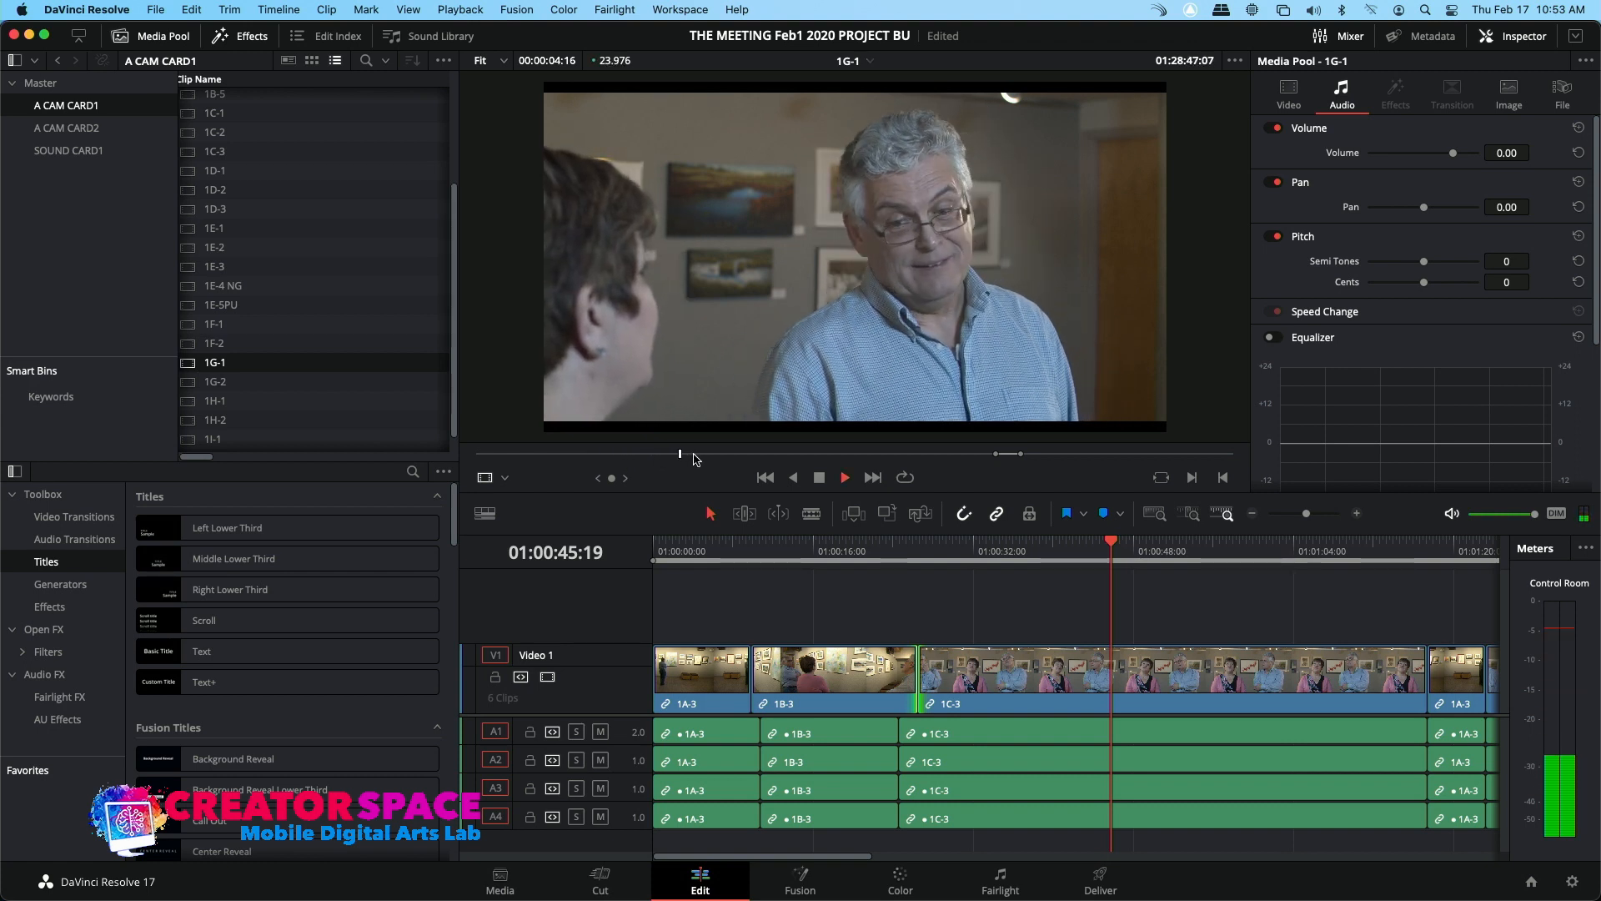
# Replay clip 1G-1 from an earlier point and stop at 01:28:43:18
pyautogui.click(552, 457)
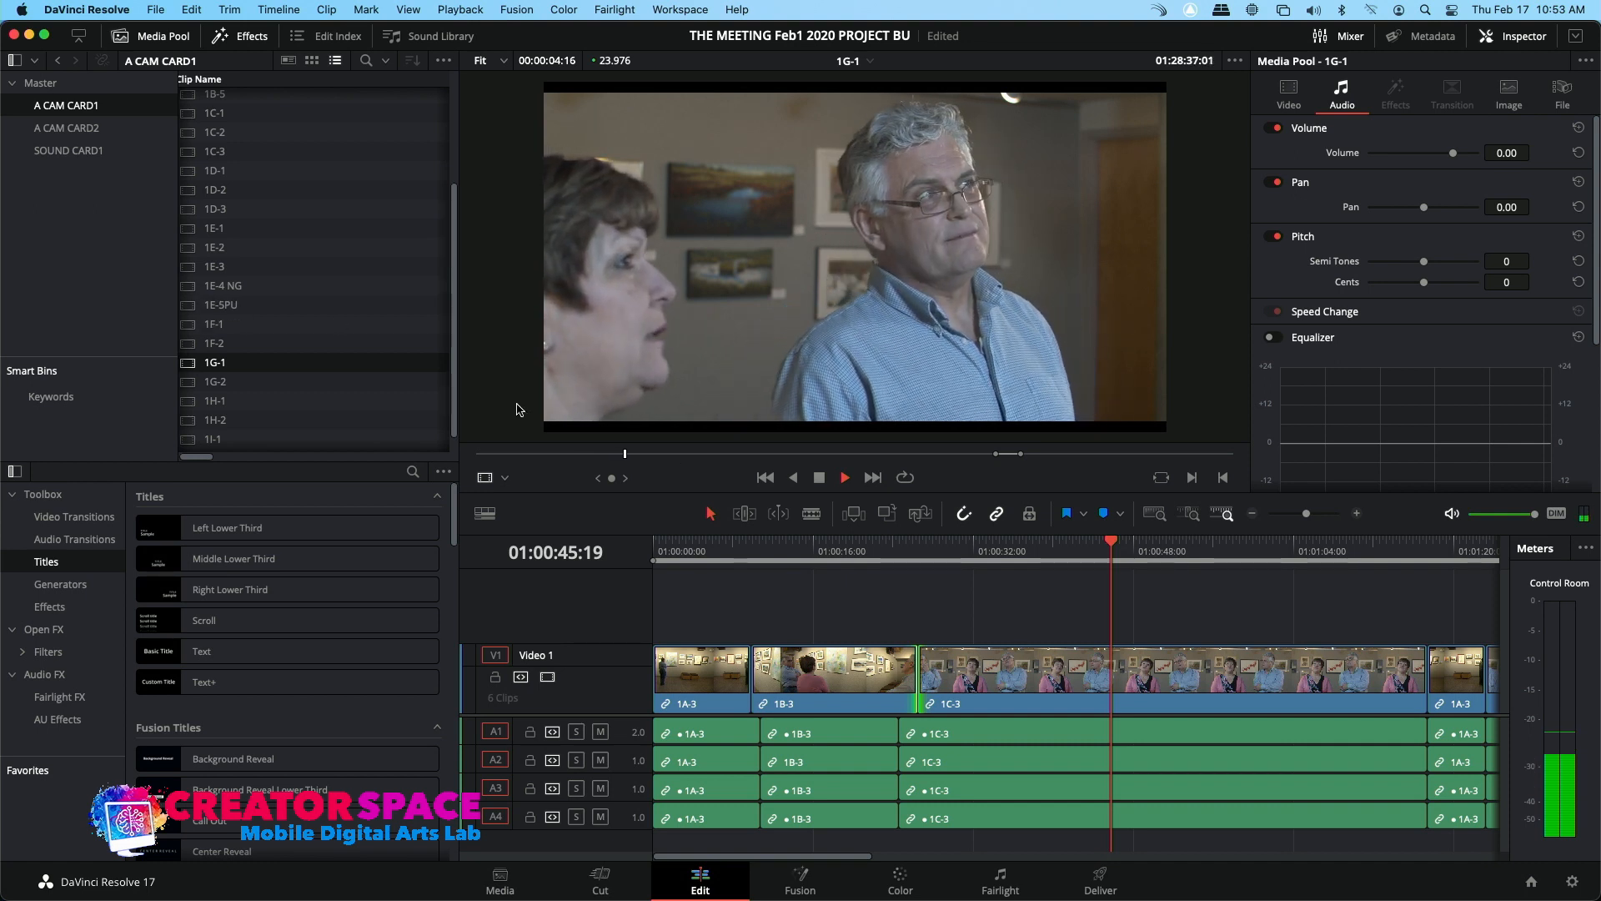
pyautogui.scroll(2, 515, 403)
pyautogui.scroll(2, 516, 404)
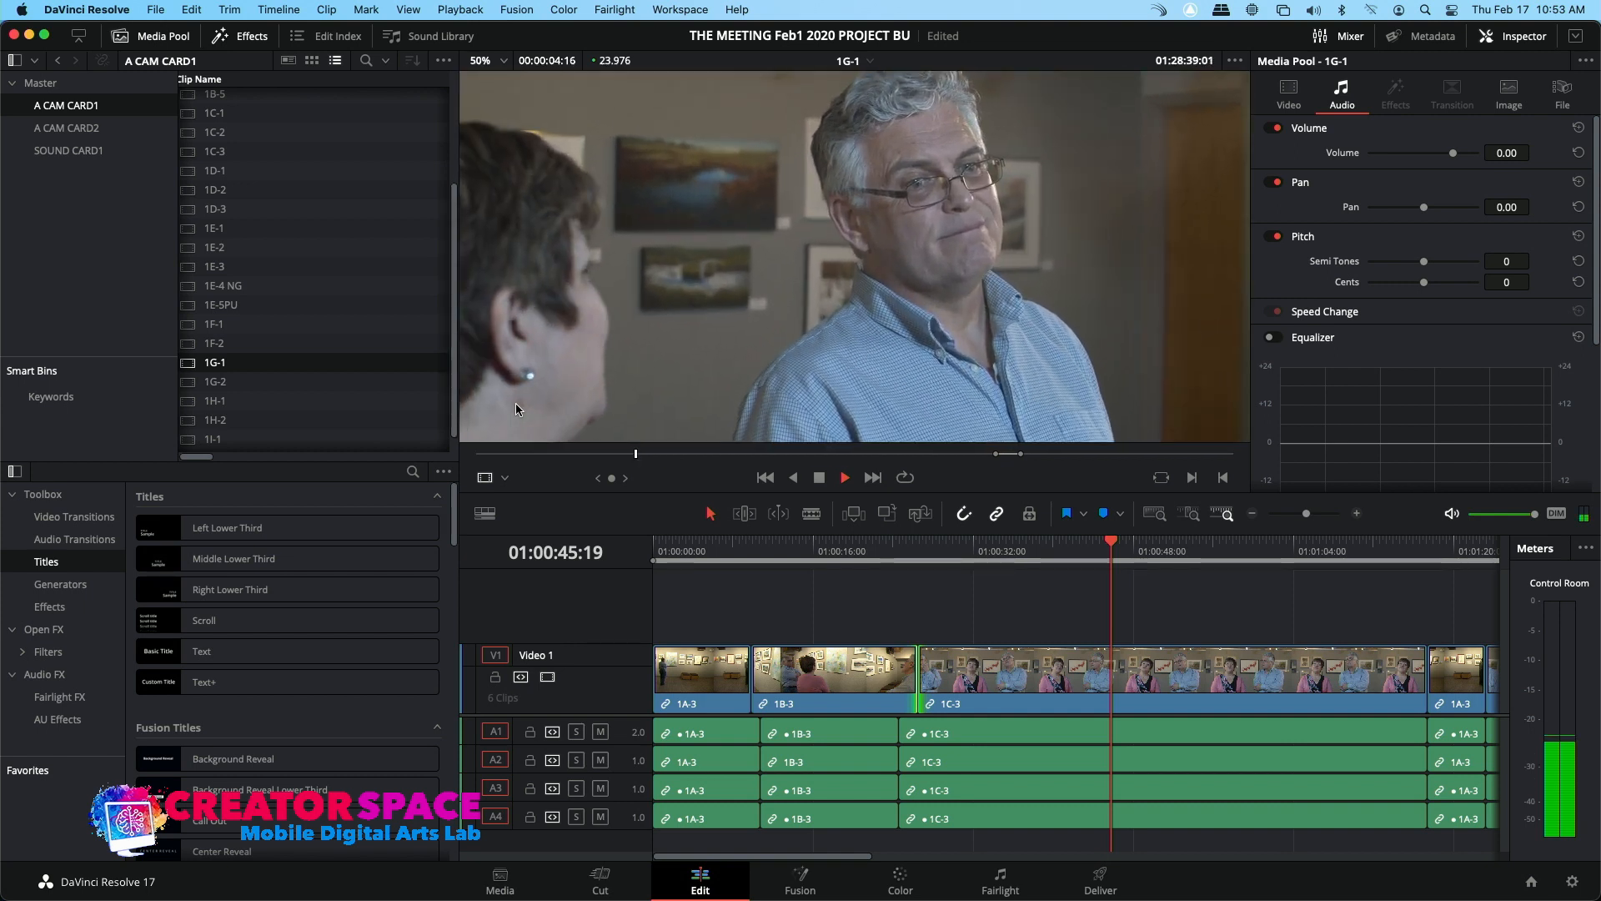
pyautogui.scroll(-3, 517, 404)
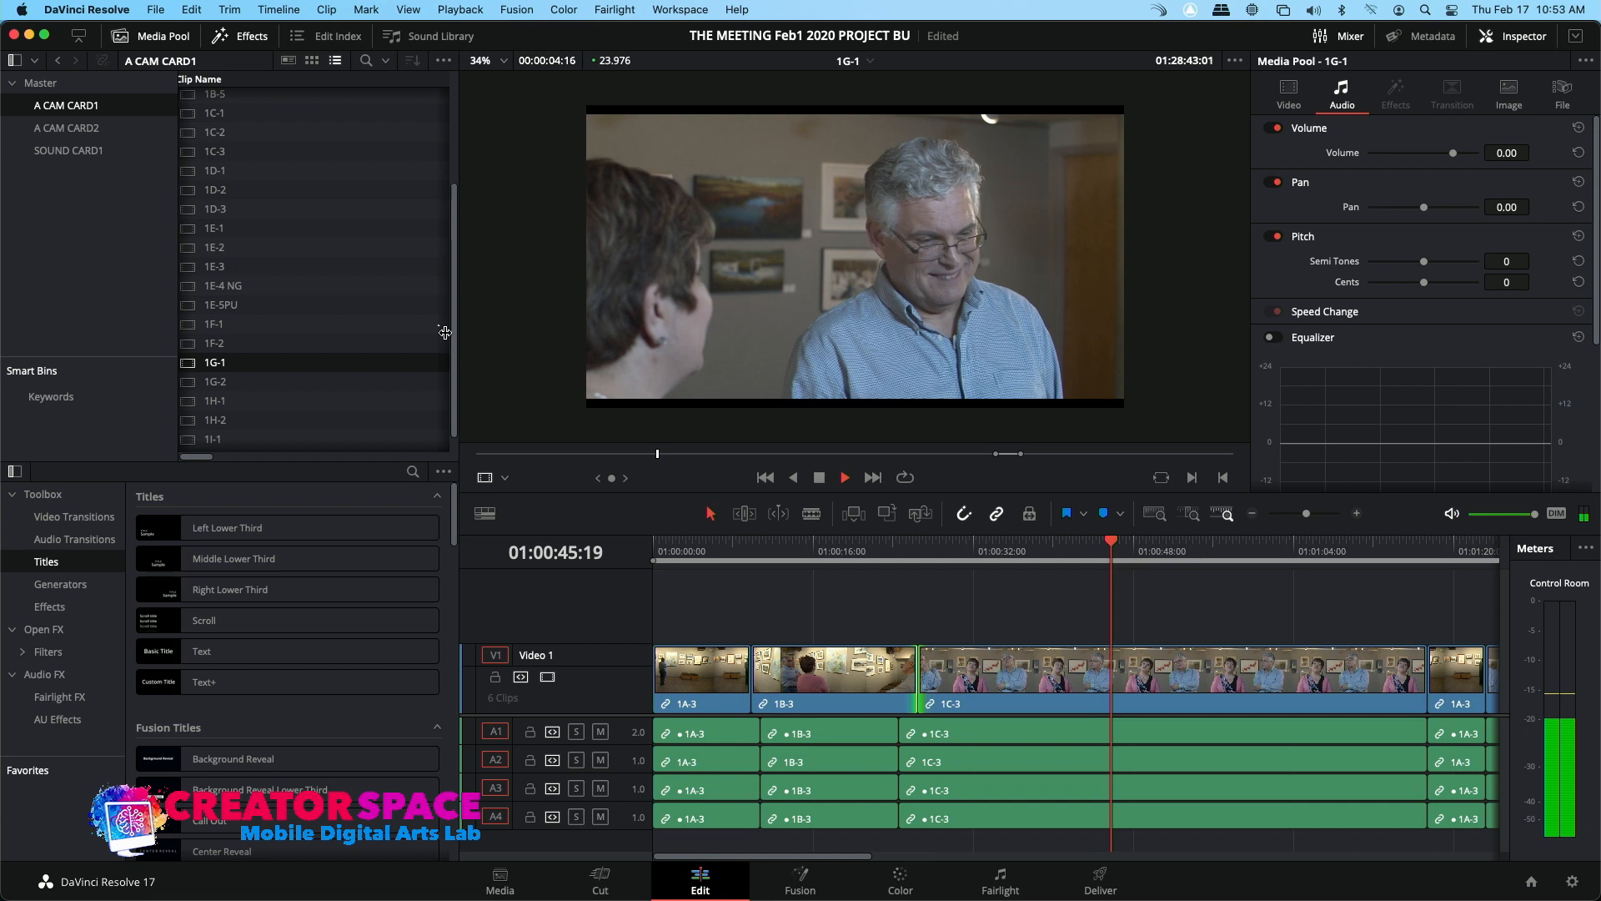
pyautogui.press('space')
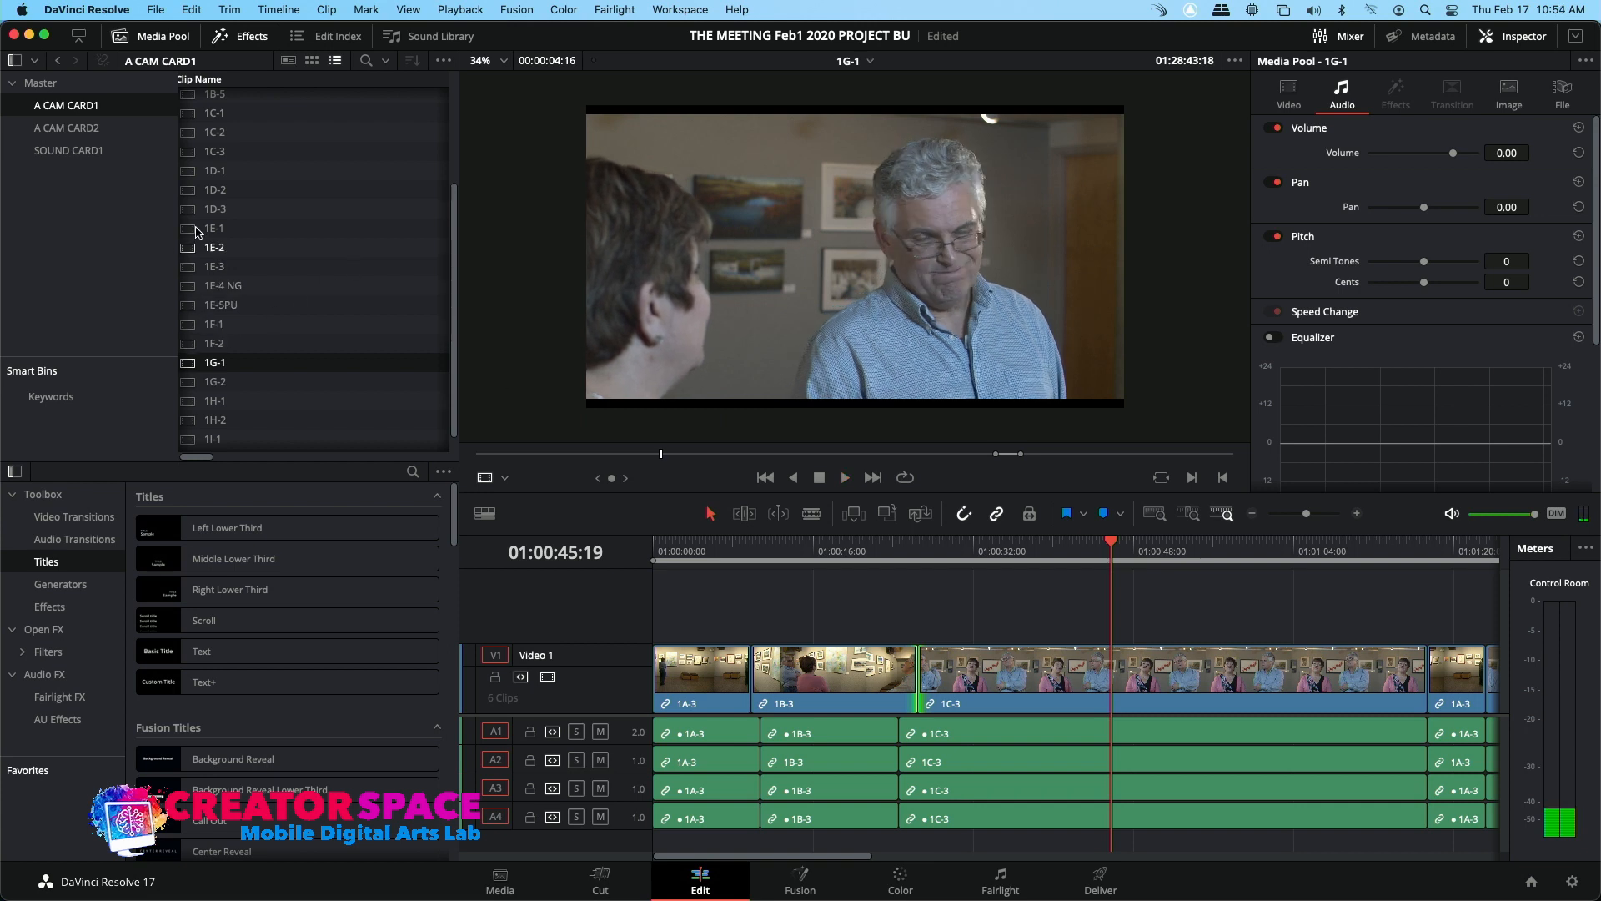
# Look through the takes in the A CAM CARD1 bin from 1C-3 to 1I-1 for a usable alternate shot, ending on 1H-2
pyautogui.click(186, 156)
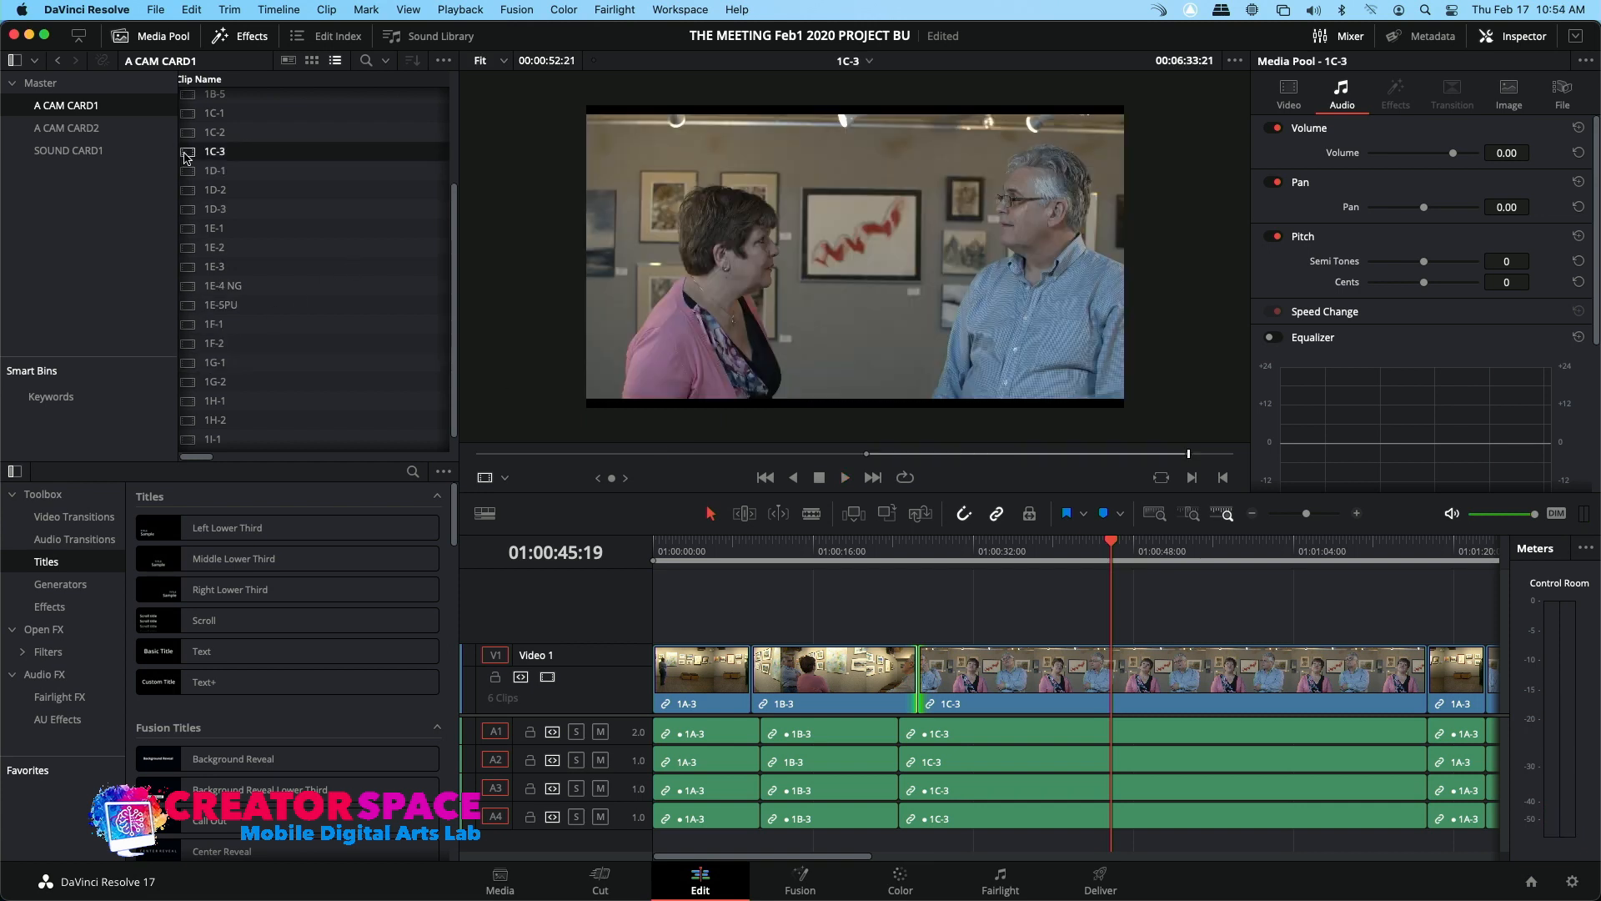
pyautogui.click(191, 175)
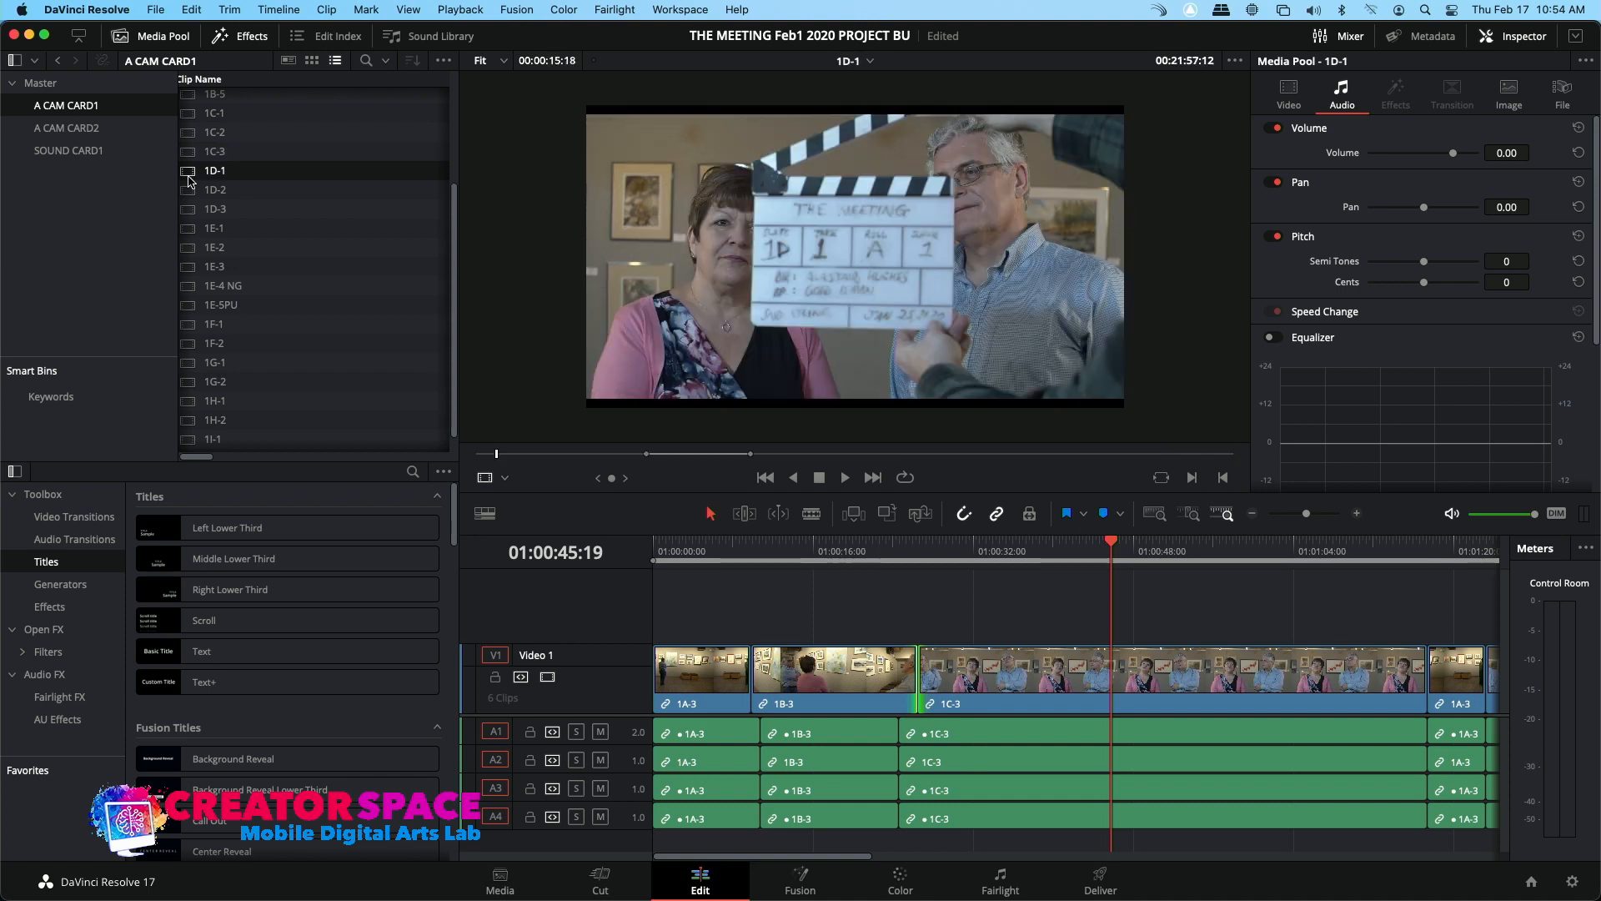
pyautogui.click(185, 192)
pyautogui.click(187, 210)
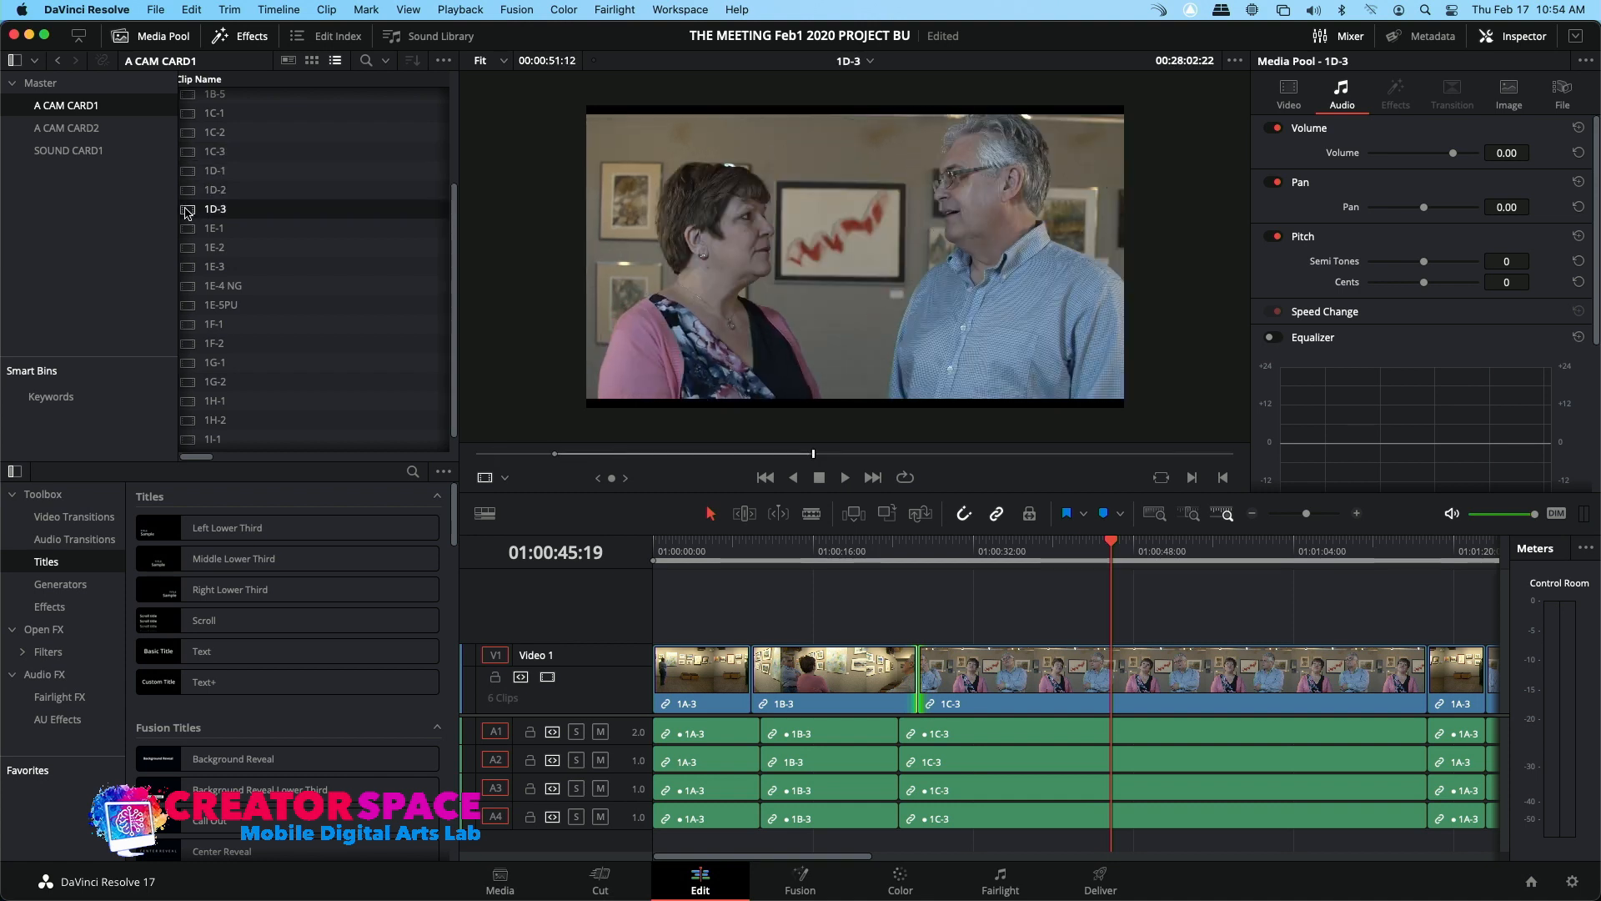
pyautogui.click(186, 229)
pyautogui.click(186, 248)
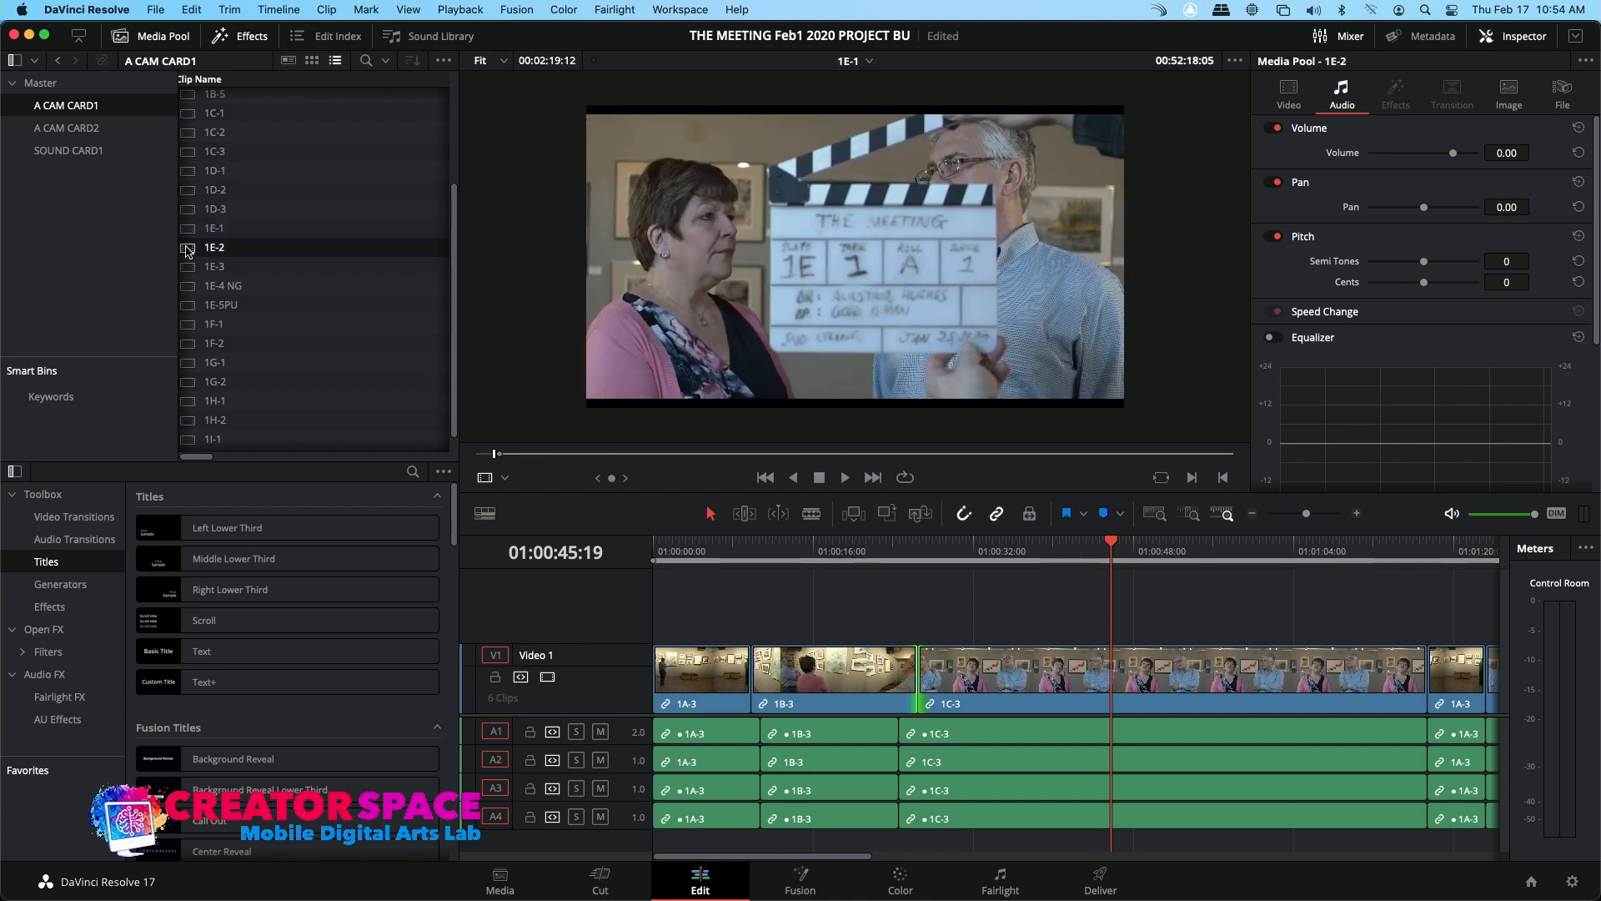
pyautogui.click(190, 267)
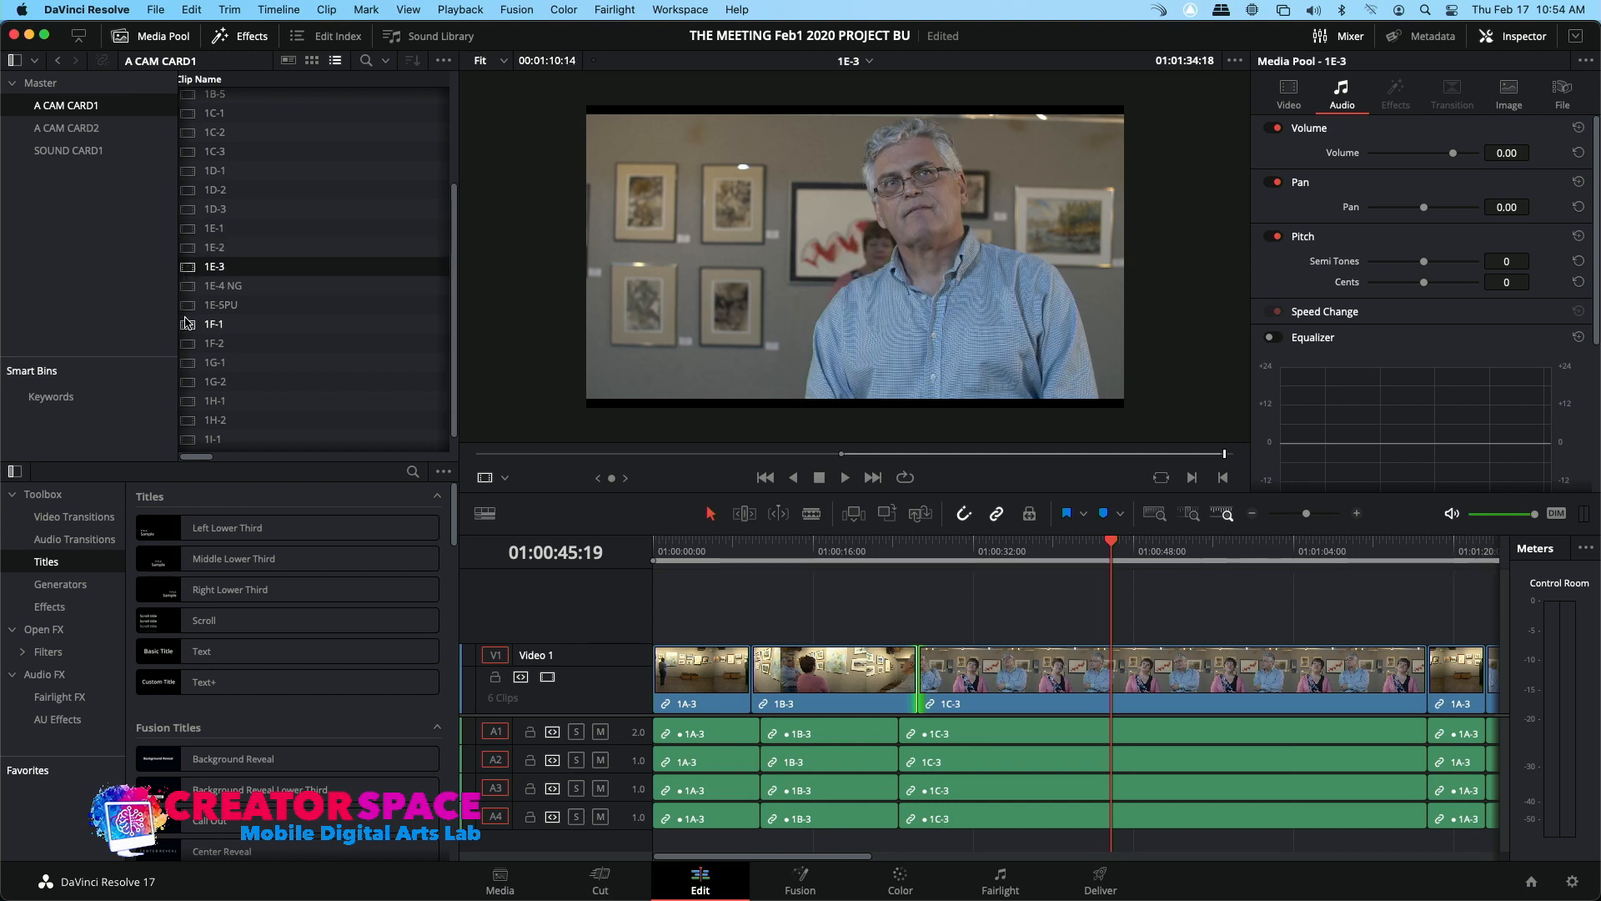
pyautogui.click(186, 343)
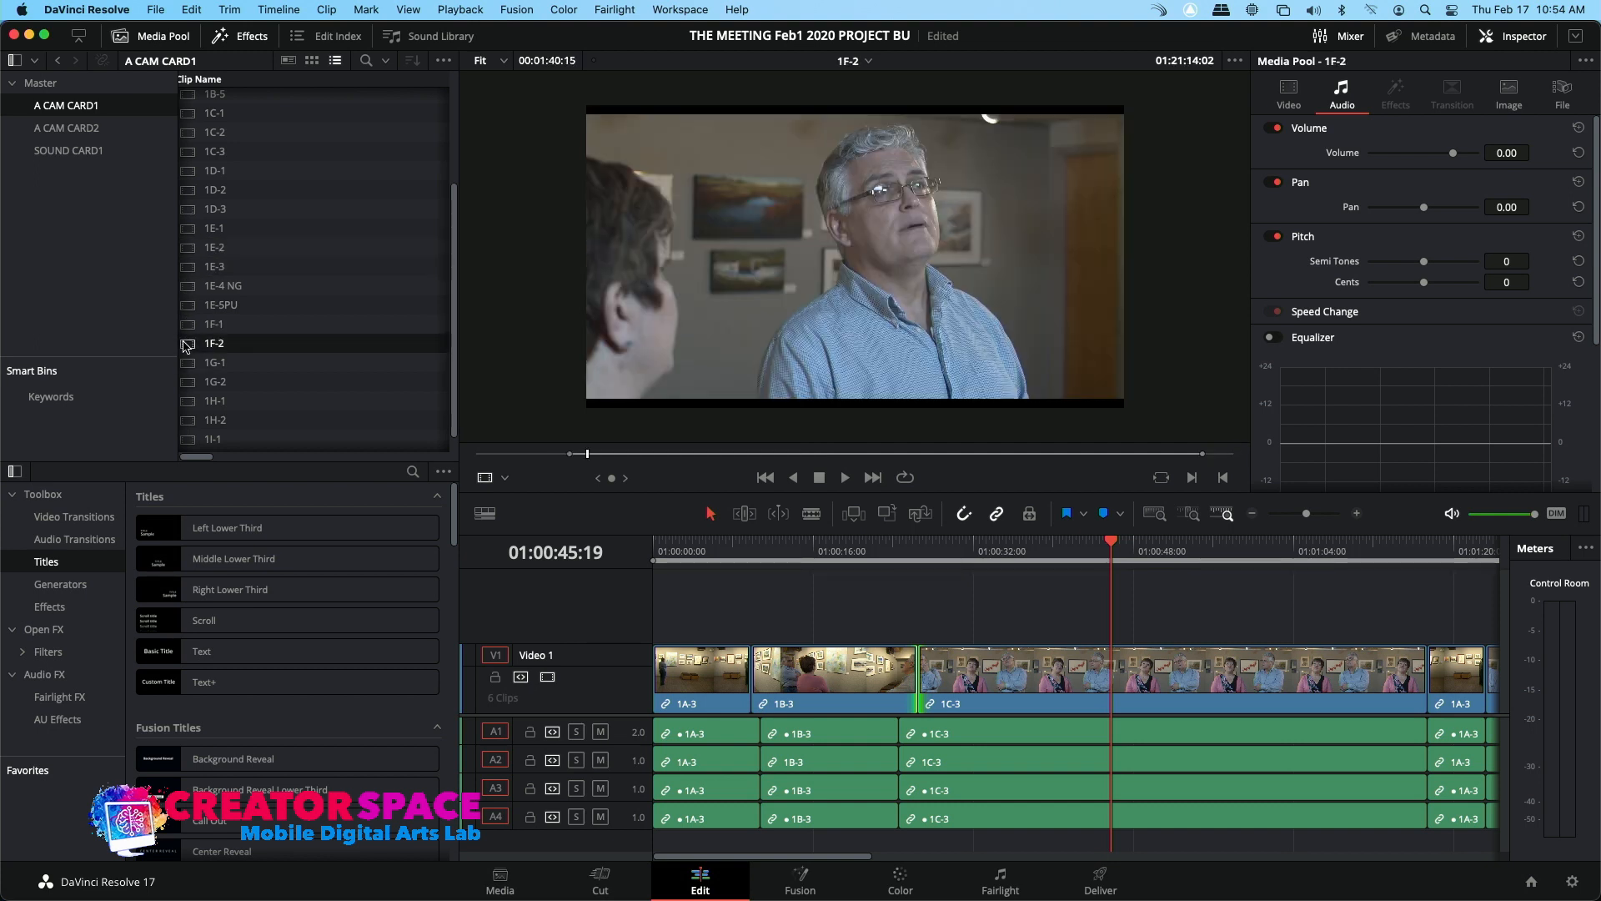
pyautogui.click(192, 405)
pyautogui.click(189, 442)
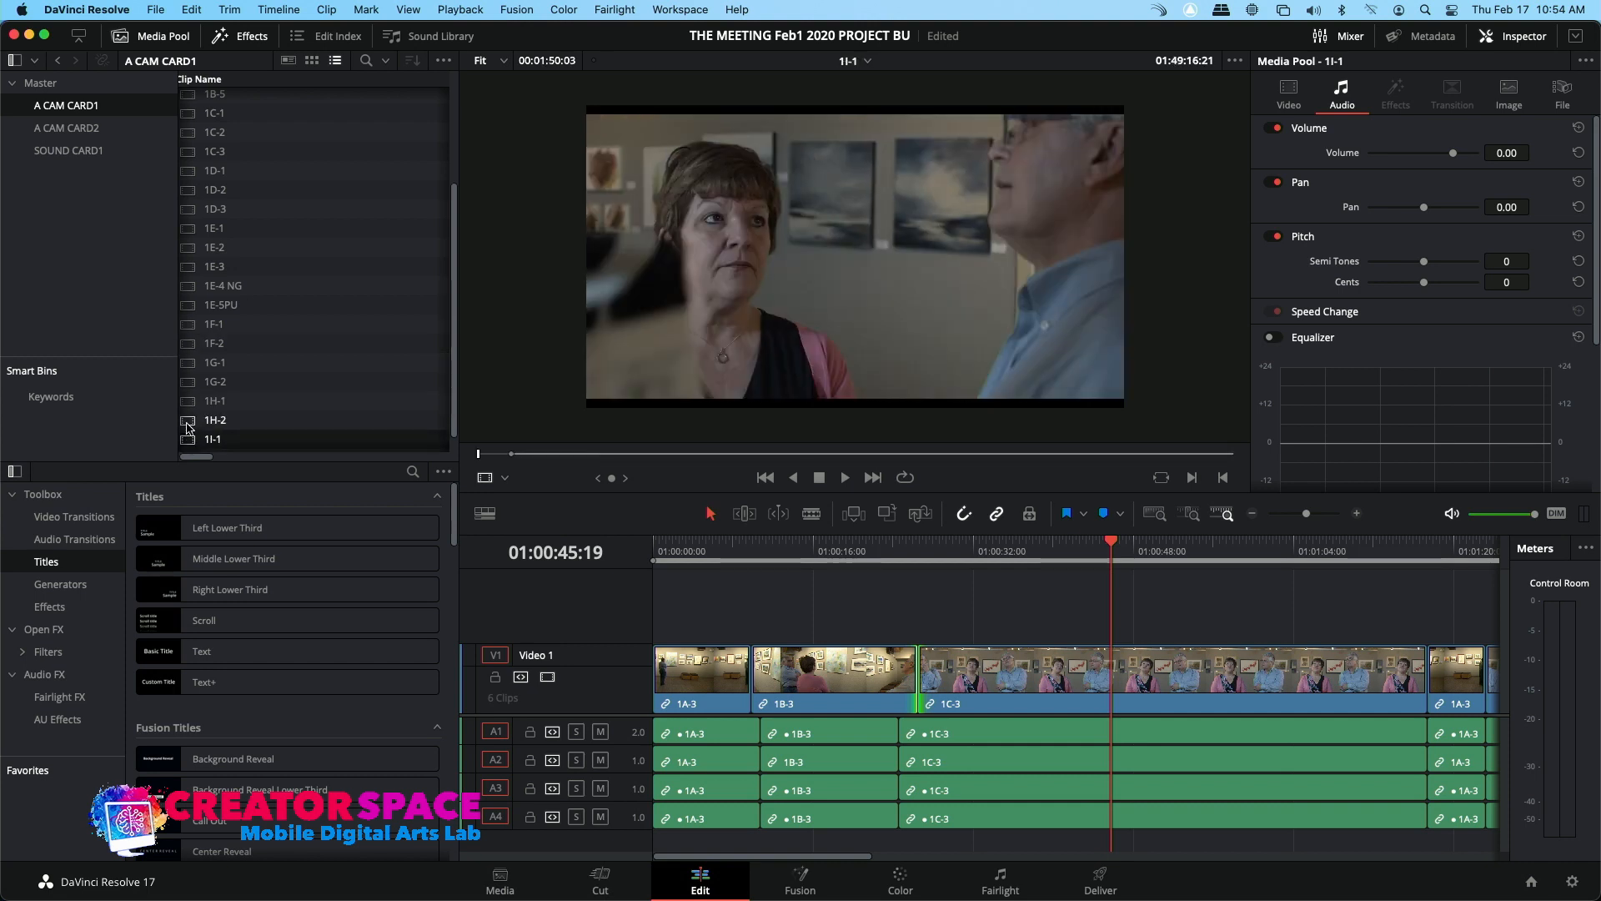
pyautogui.click(188, 427)
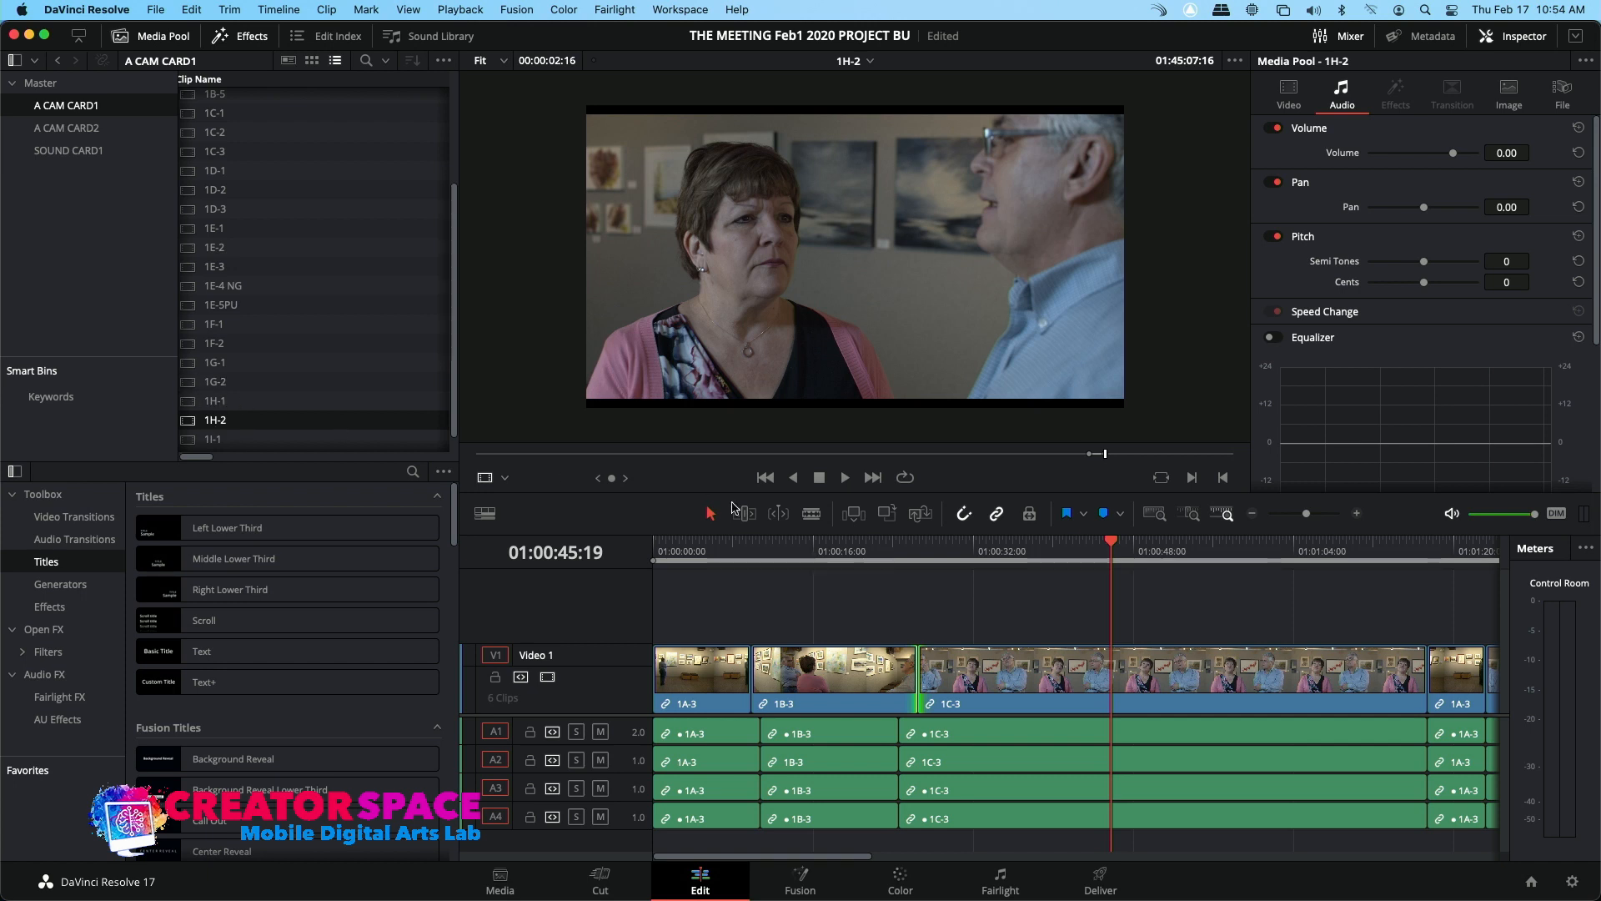
# Play THE MEETING ROUGH CUT1 from about 01:00:46 through the rest of 1C-3 and on into clip 1D-3
pyautogui.click(1118, 548)
pyautogui.press('space')
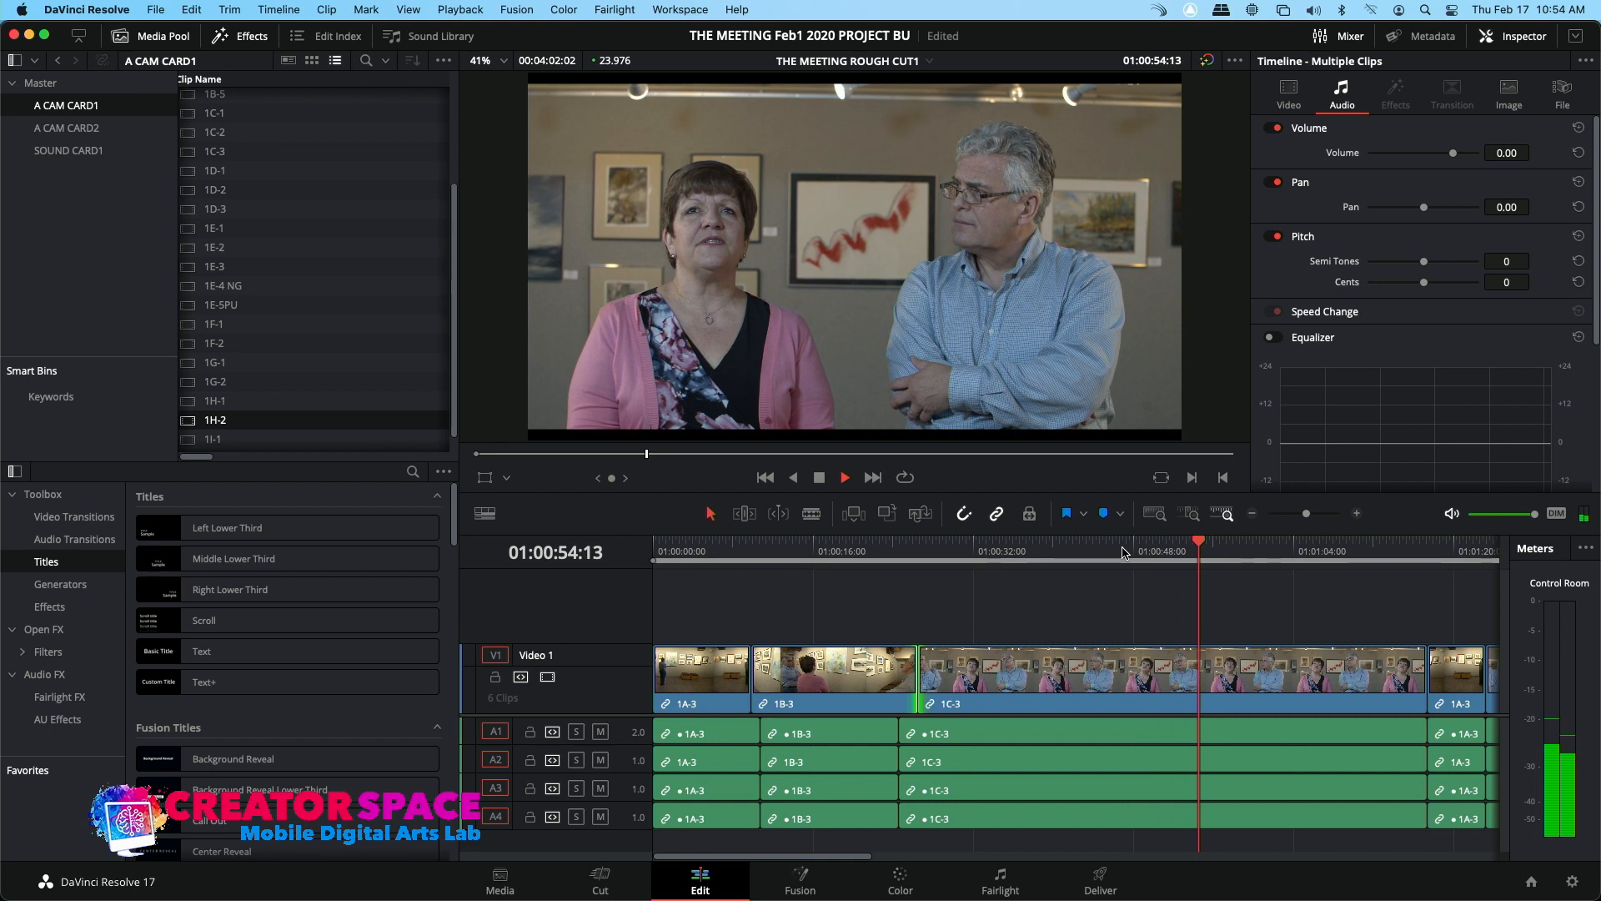
pyautogui.click(1253, 514)
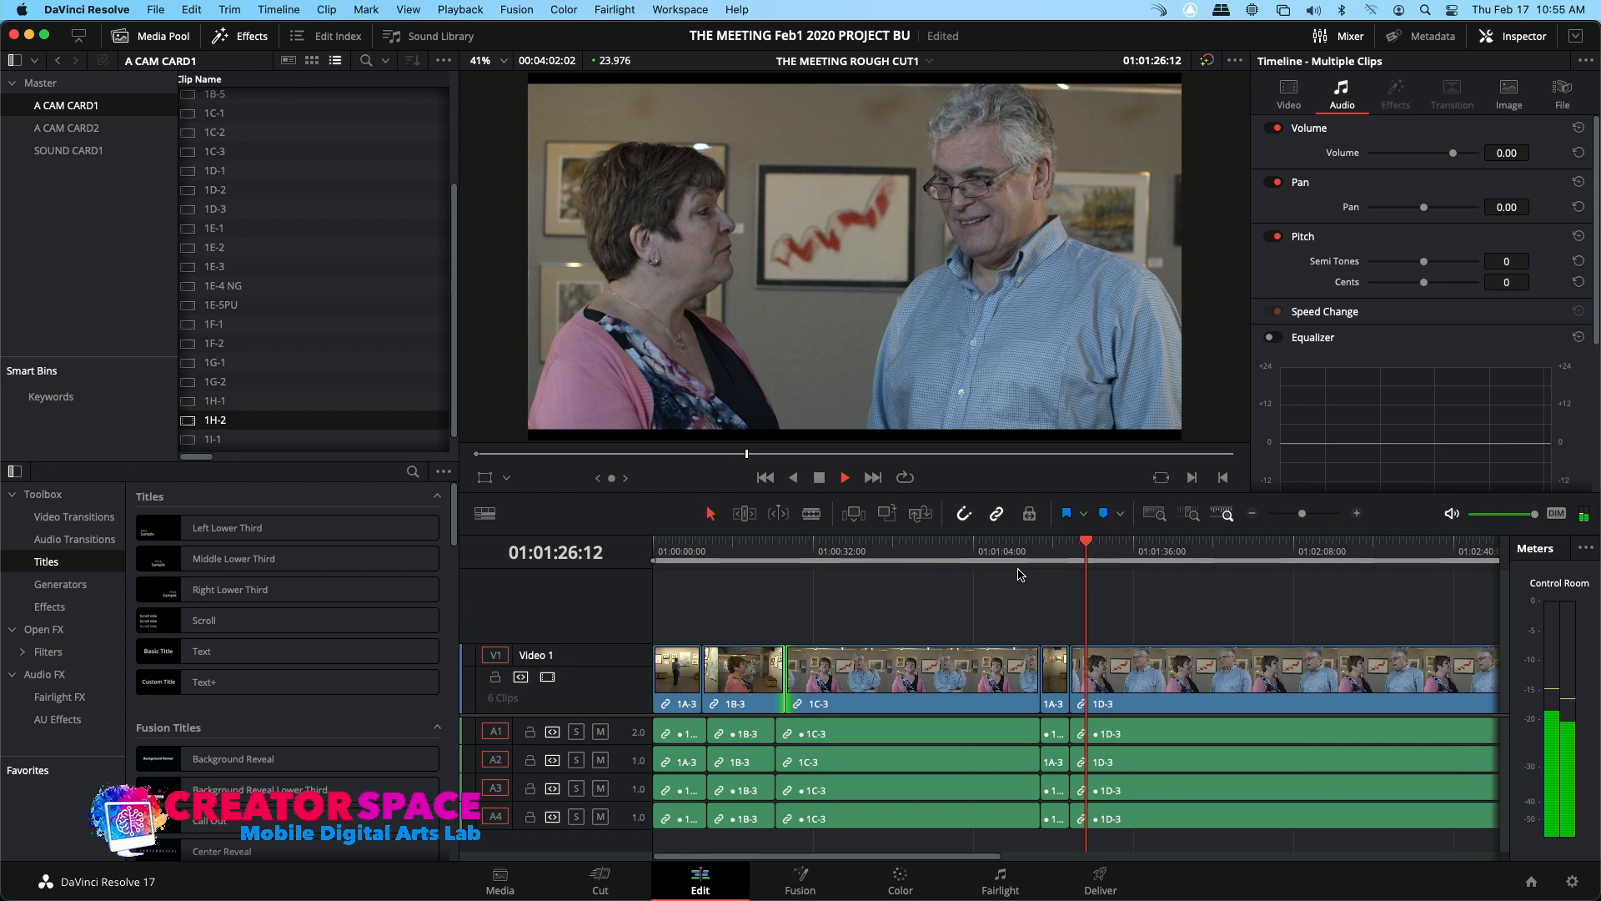
pyautogui.press('space')
# Replay 1C-3 from 01:00:46:08 and stop at 01:00:49:02, after the man's line
pyautogui.moveTo(909, 567)
pyautogui.mouseDown()
pyautogui.moveTo(930, 561)
pyautogui.moveTo(886, 556)
pyautogui.mouseUp()
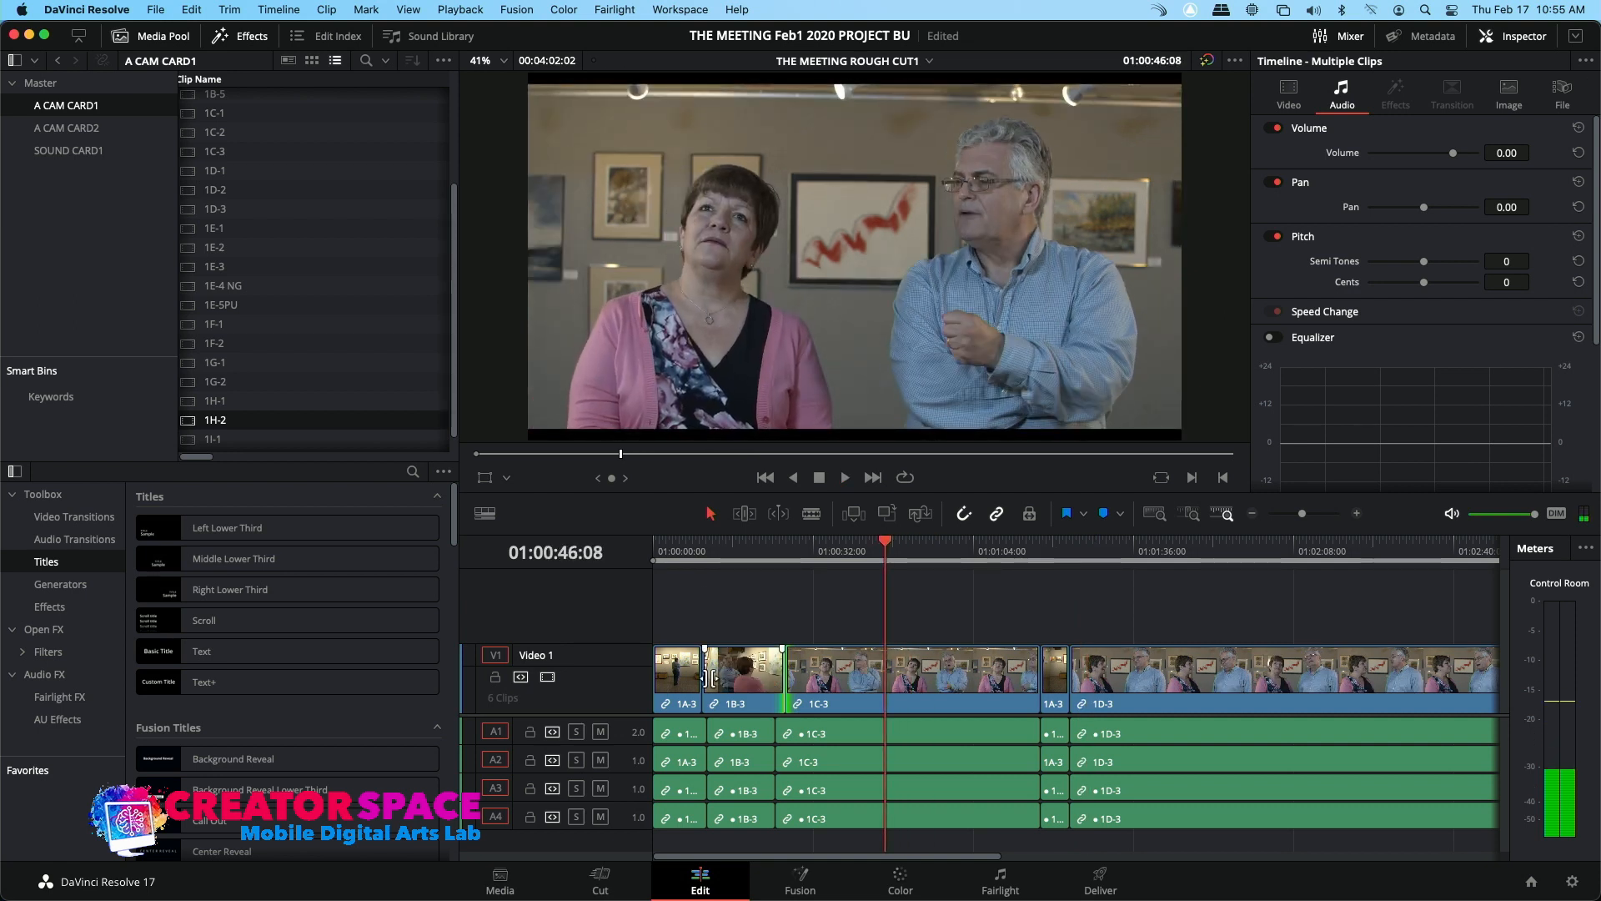
pyautogui.press('space')
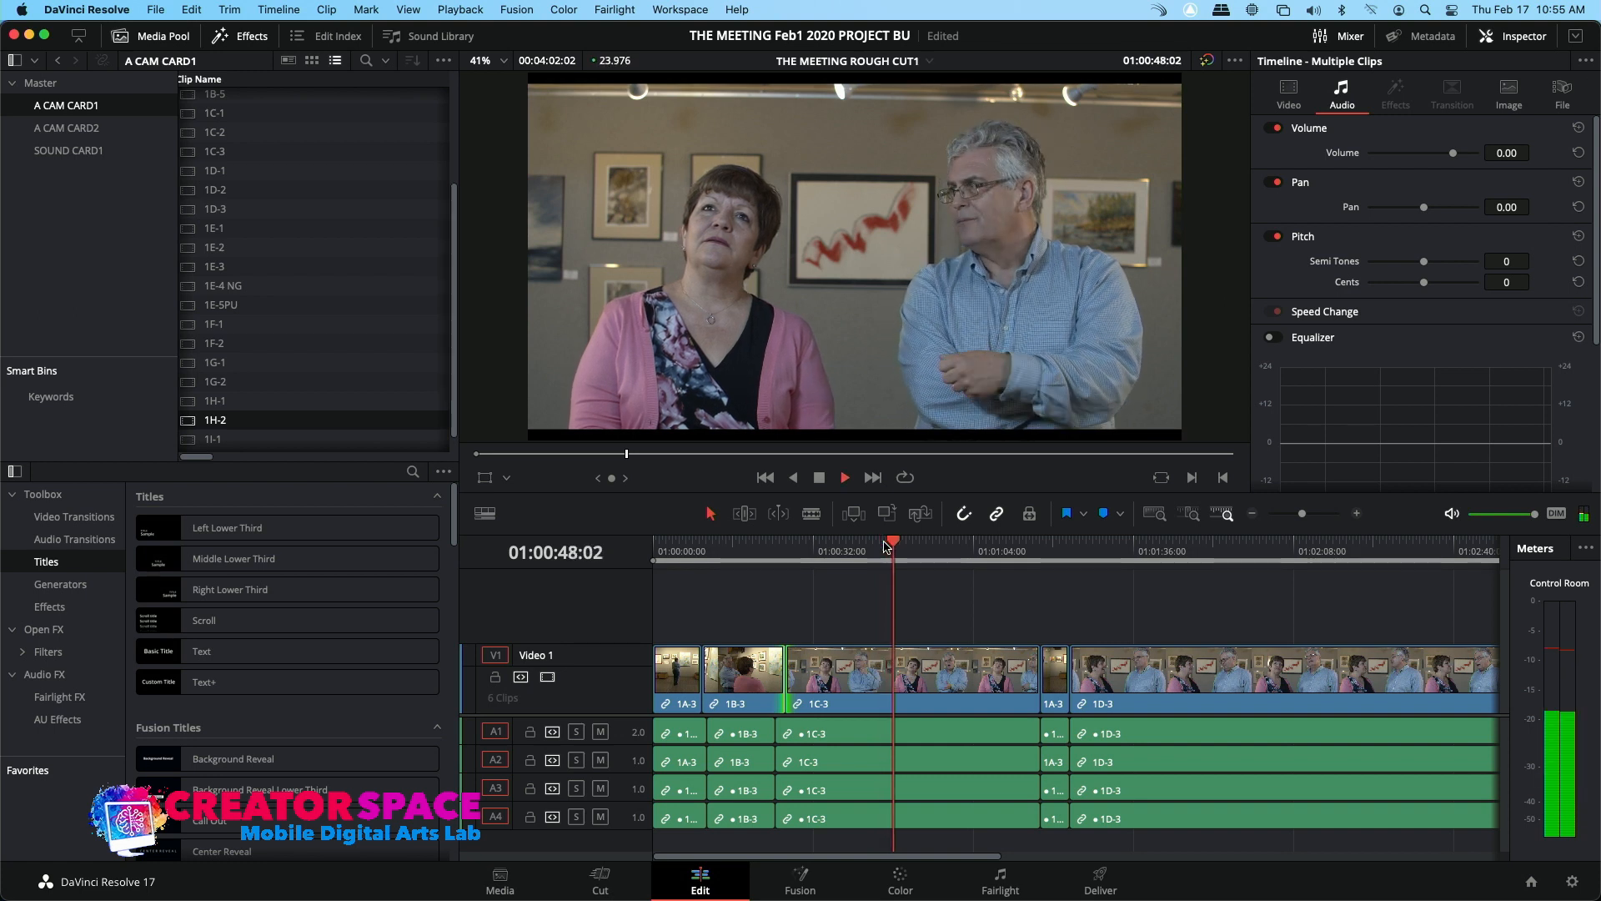
pyautogui.press('space')
# Open wide shot 1A-4 in the source viewer, audition it from several points and set its In point at about 22:10:17
pyautogui.scroll(4, 359, 304)
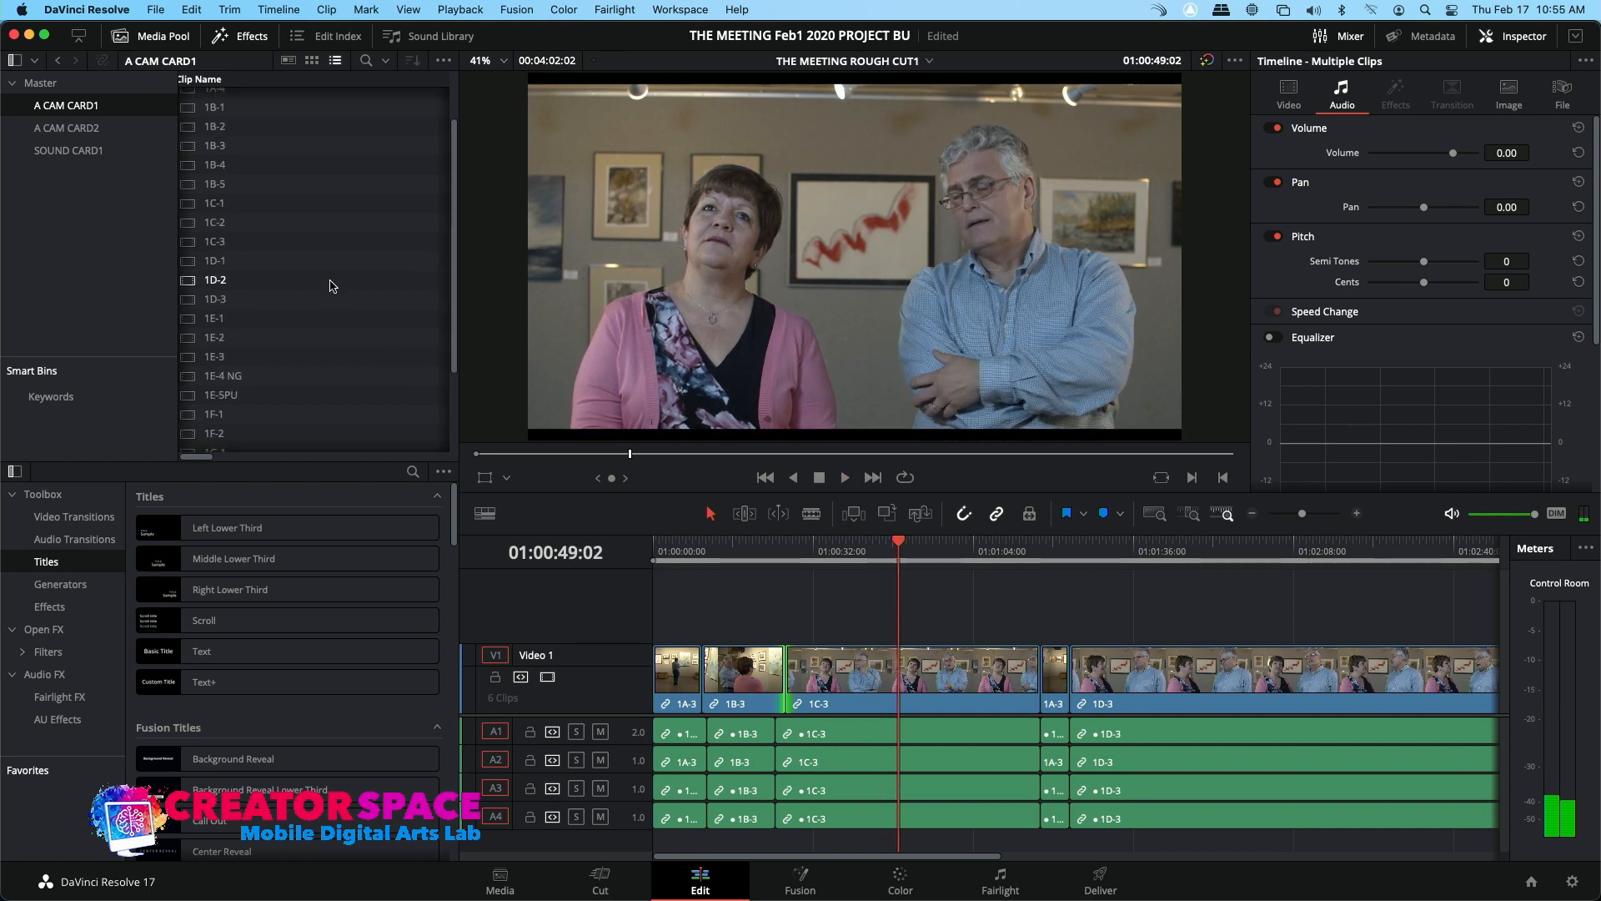
pyautogui.click(188, 160)
pyautogui.doubleClick(188, 161)
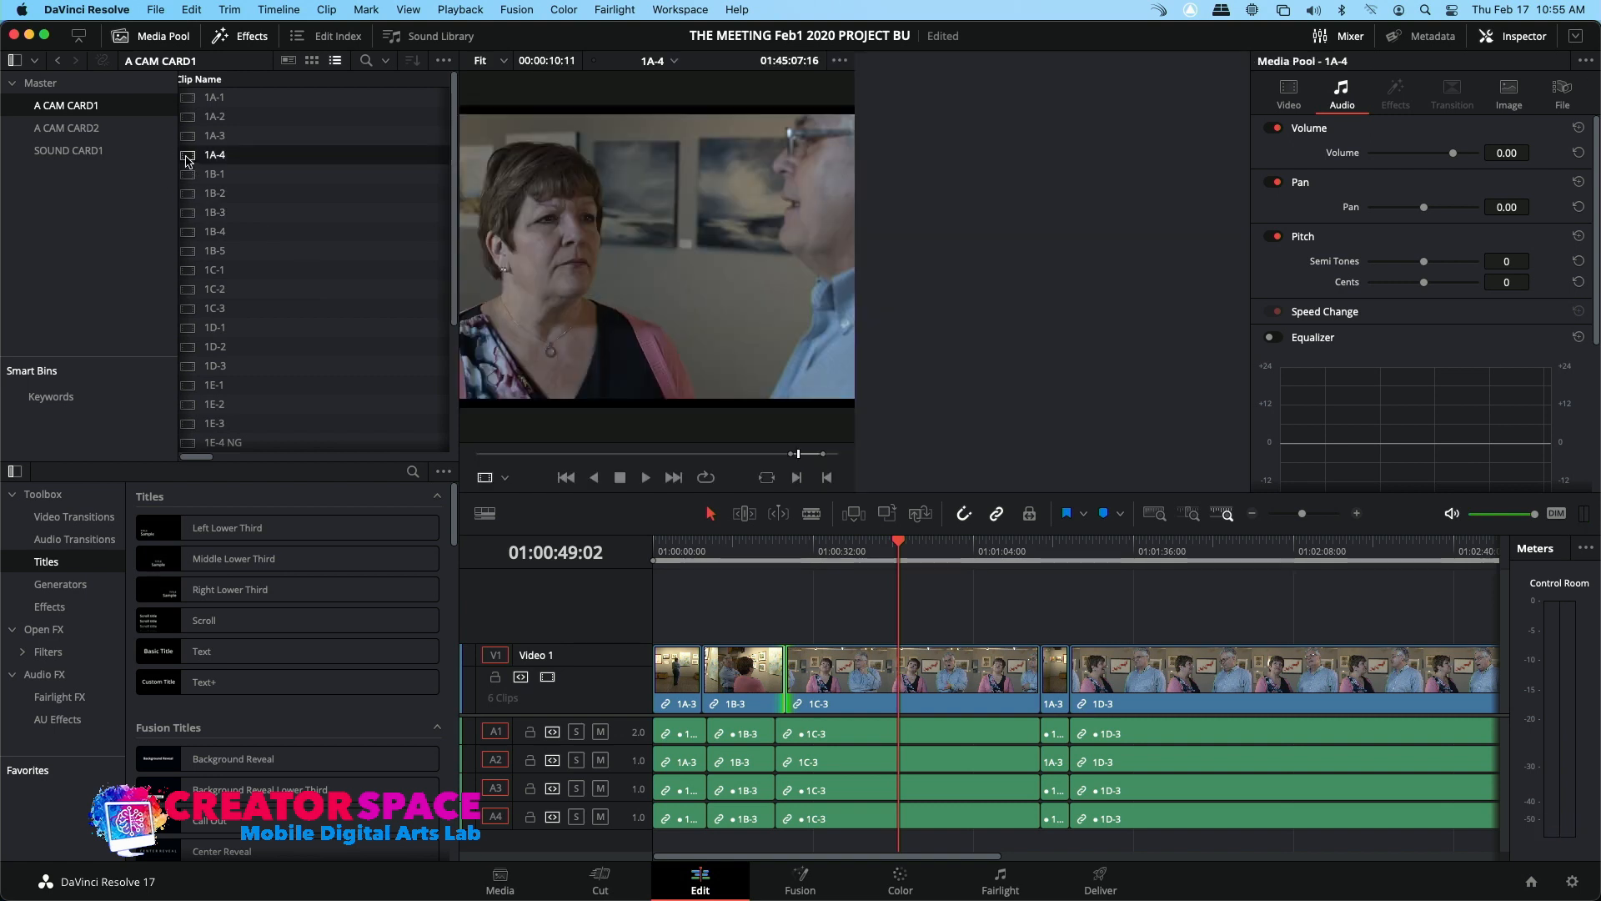
pyautogui.click(819, 453)
pyautogui.press('space')
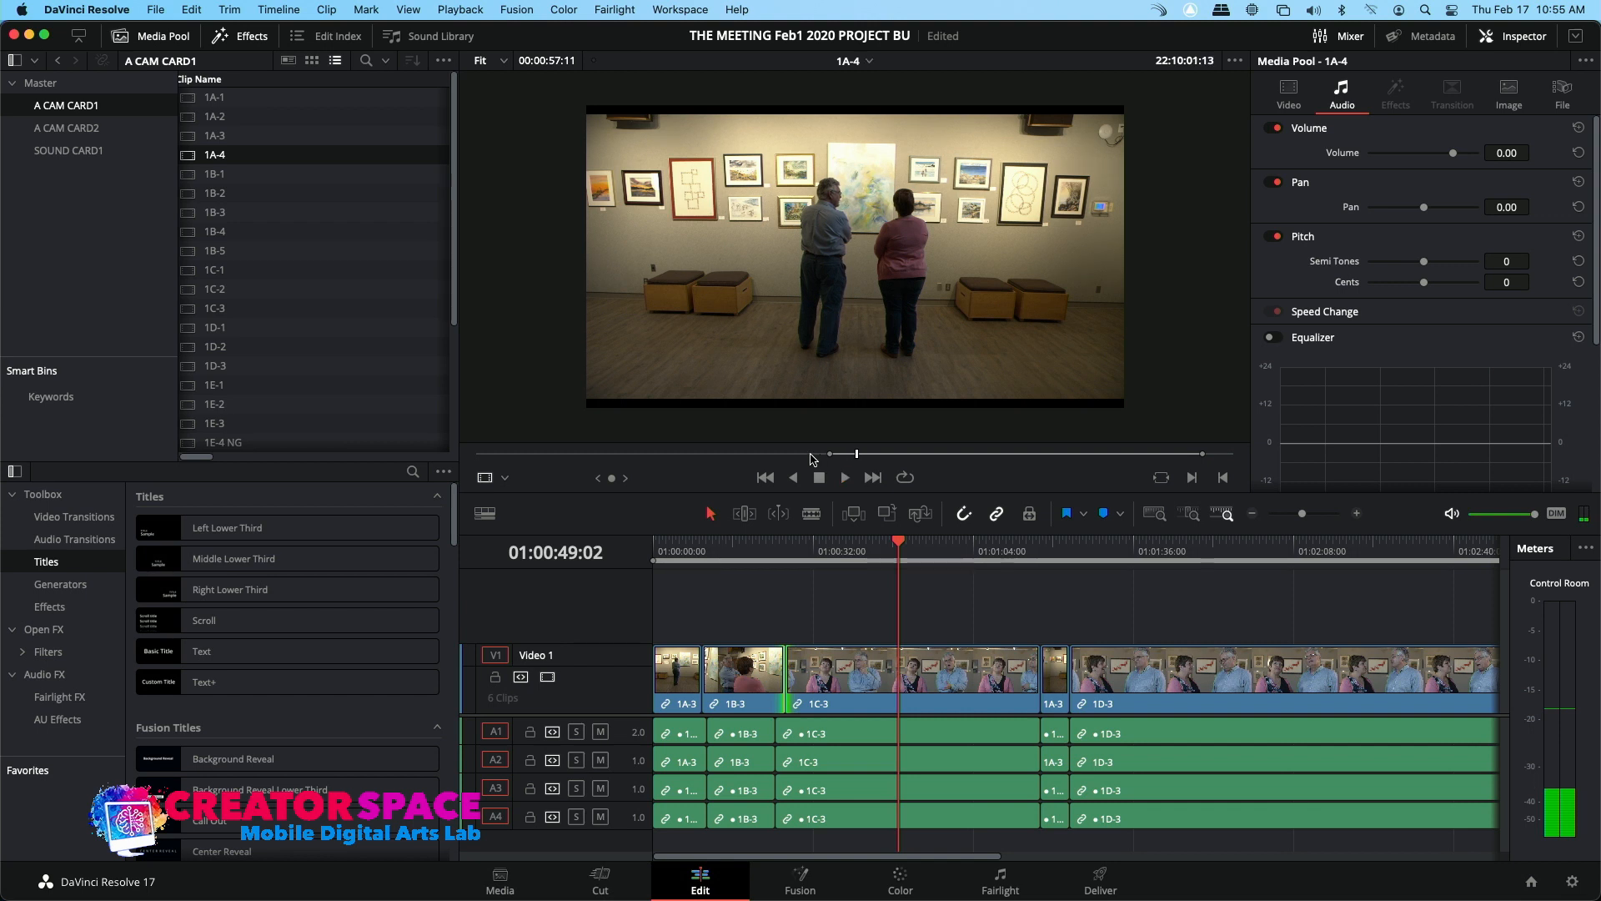
pyautogui.click(800, 455)
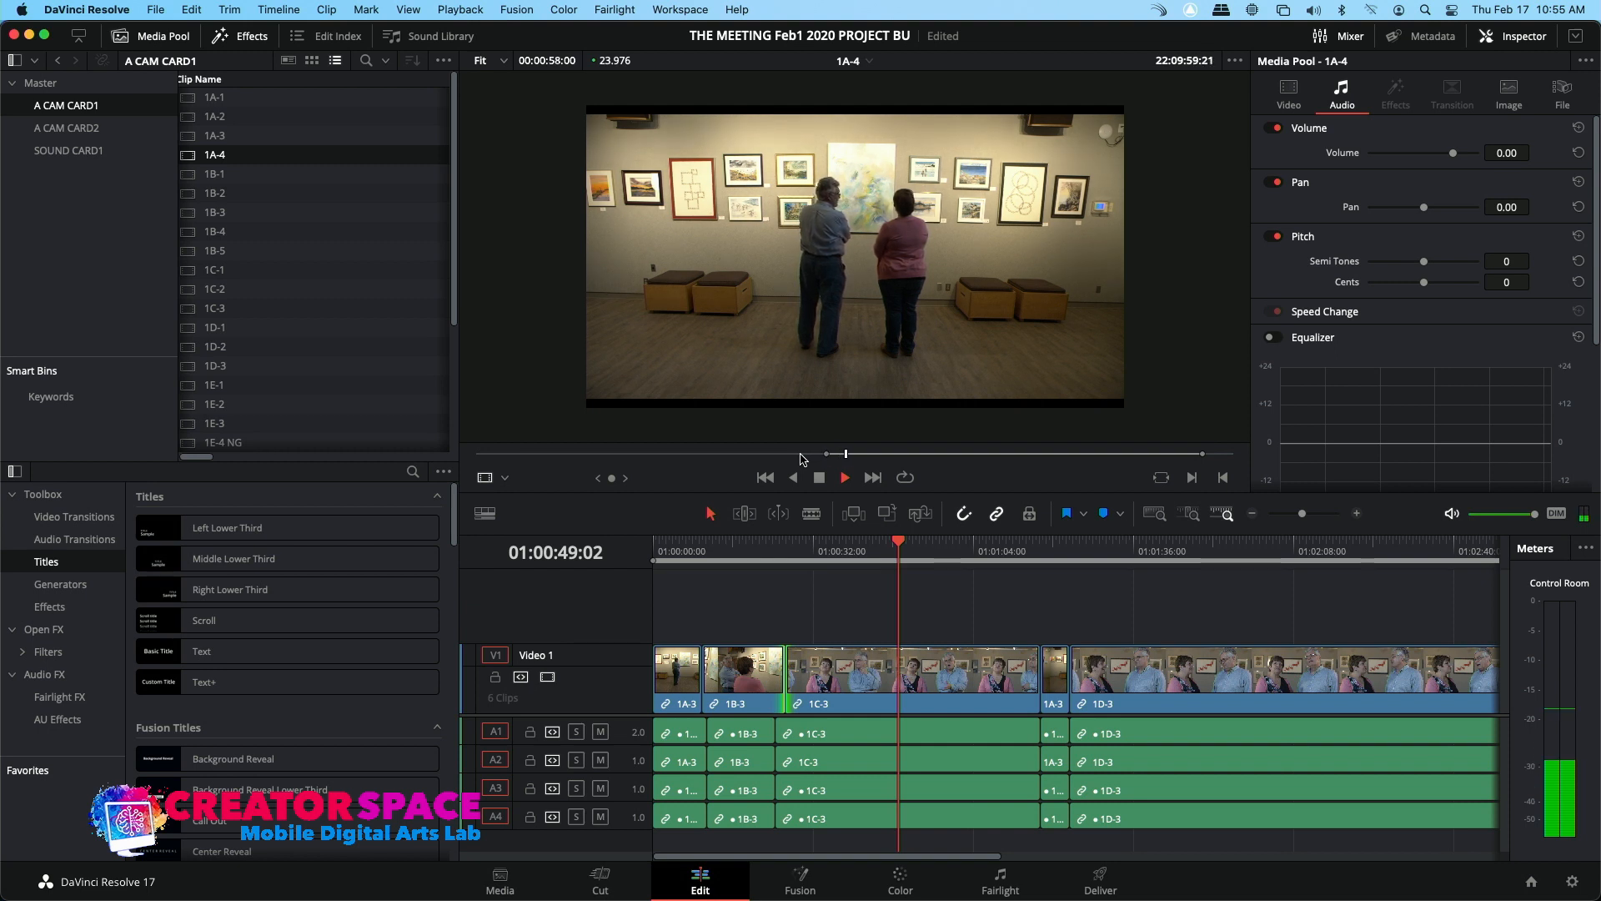
pyautogui.click(767, 455)
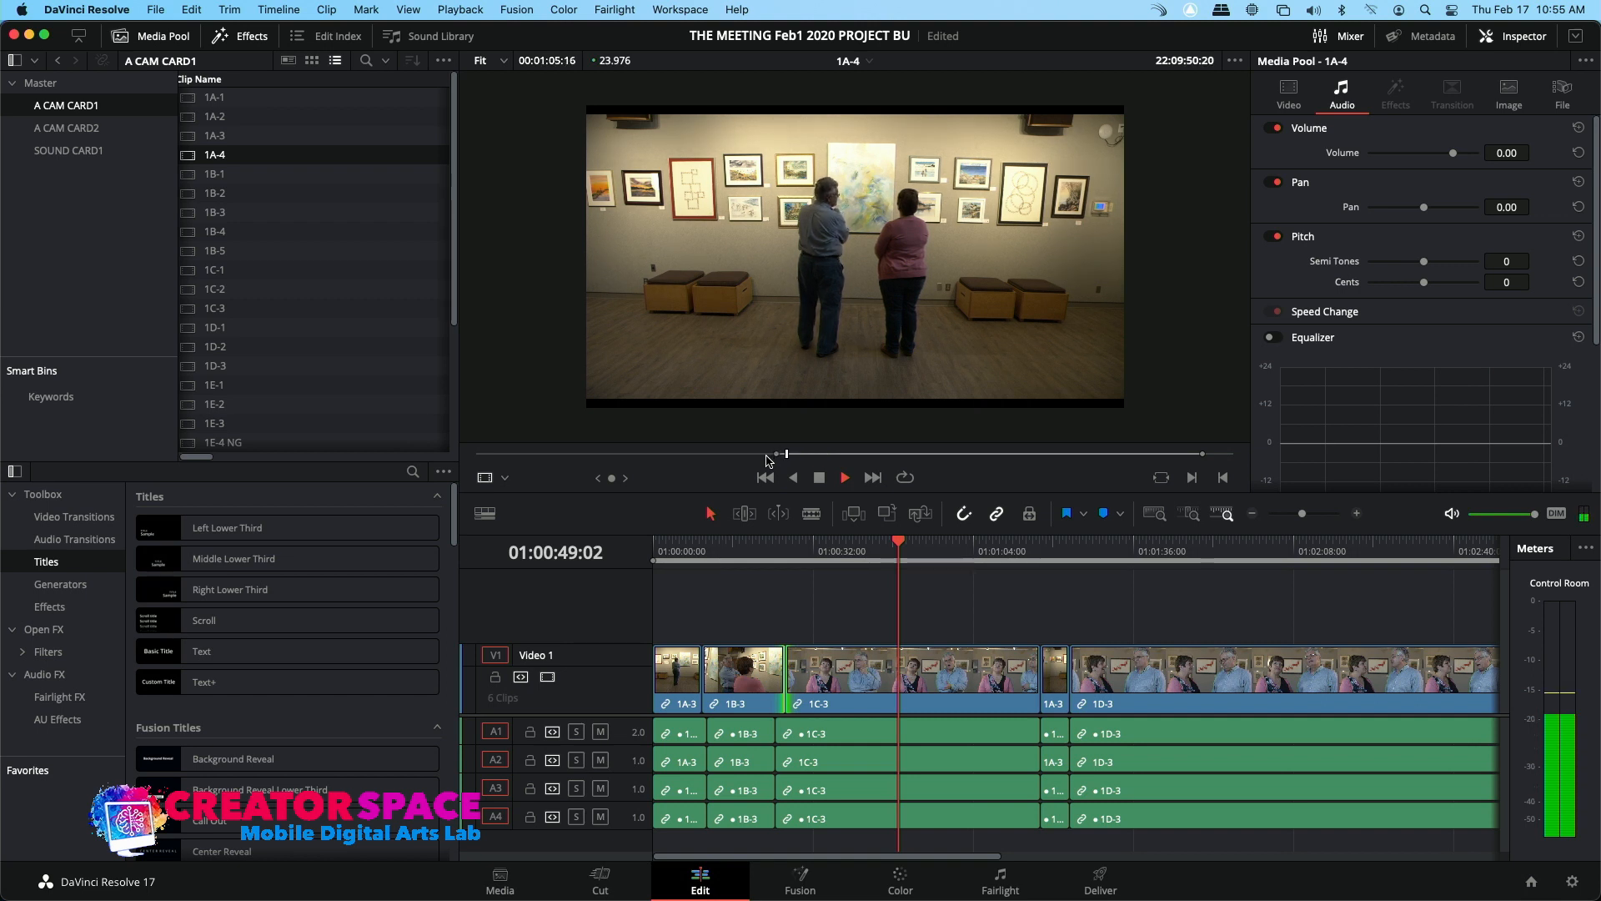
pyautogui.click(856, 455)
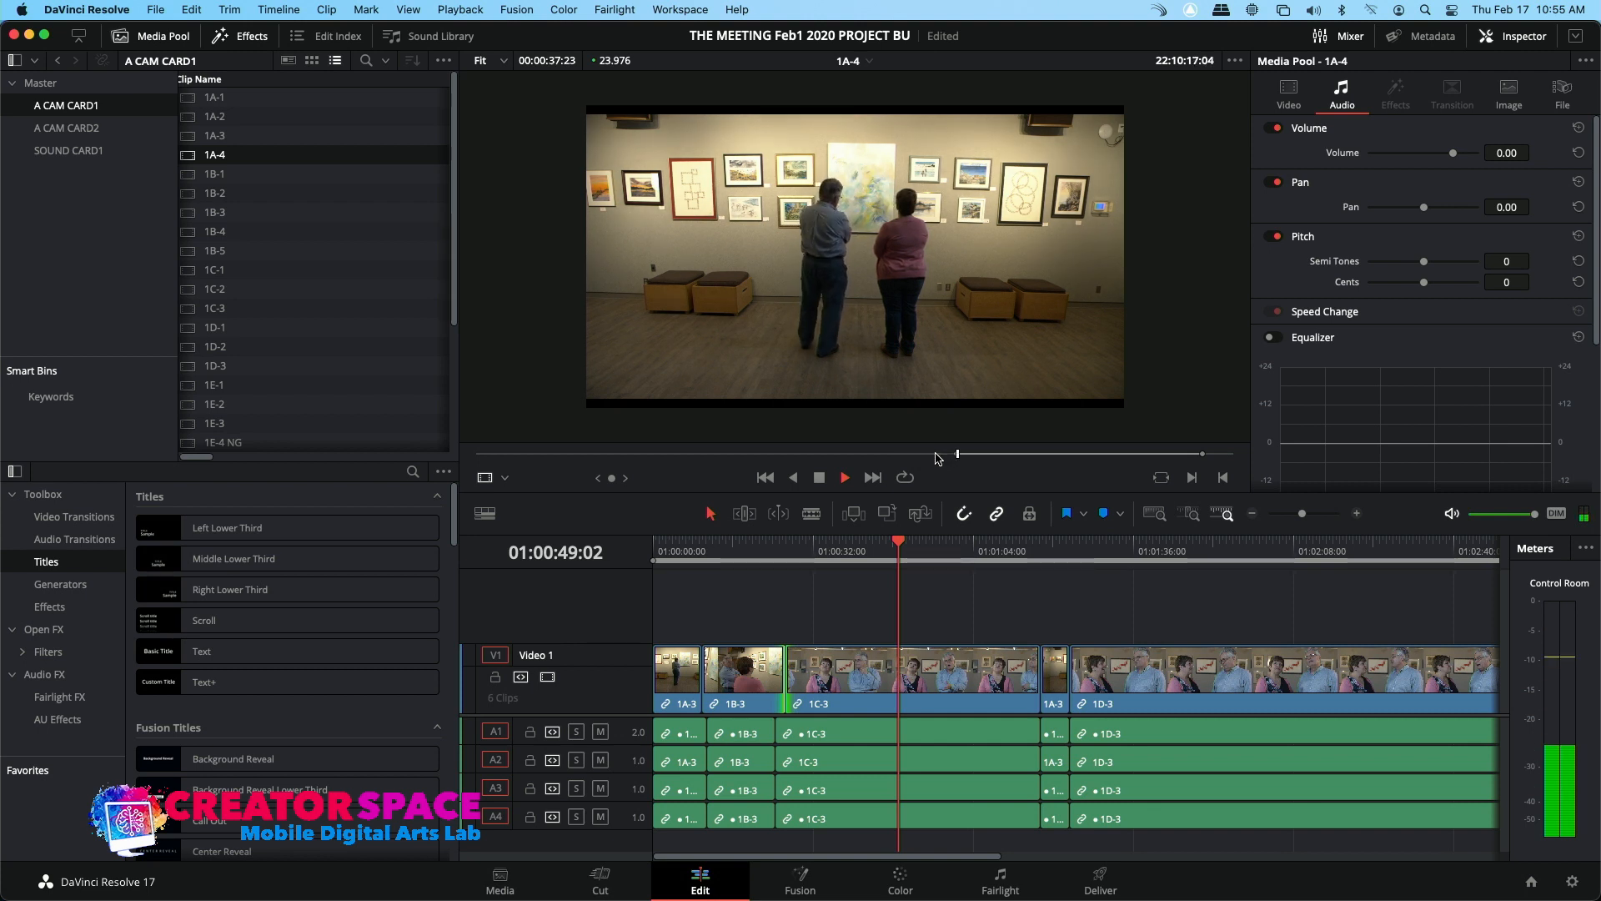
pyautogui.press('space')
# Play the timeline from 01:00:48:00 and mark an In point in clip 1C-3 at 01:00:49:01
pyautogui.click(894, 547)
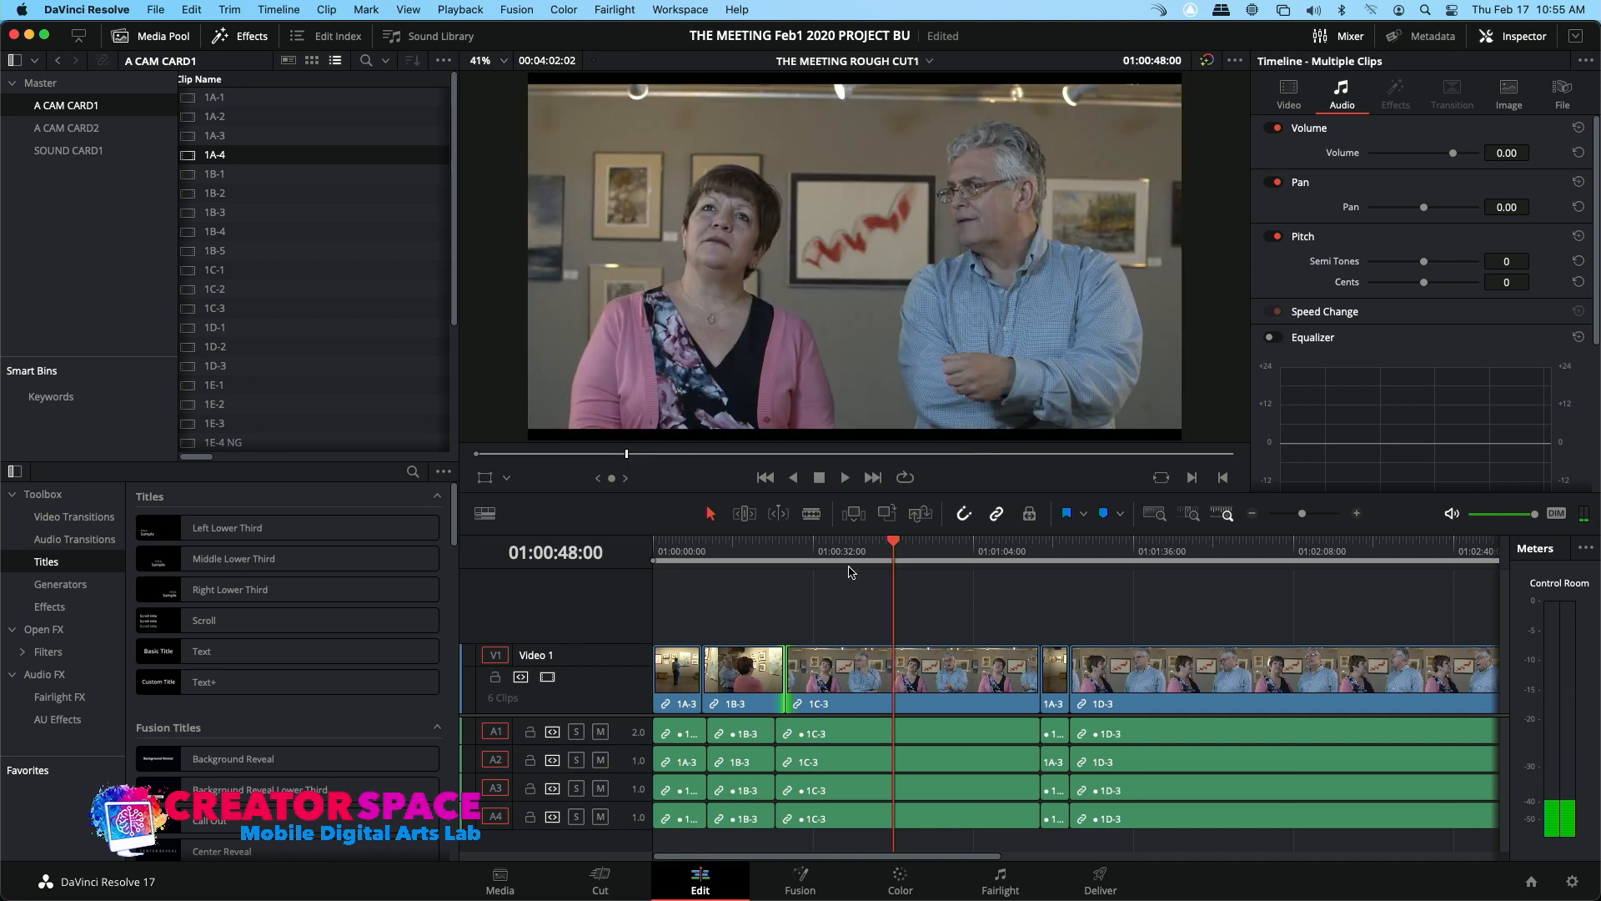
pyautogui.press('space')
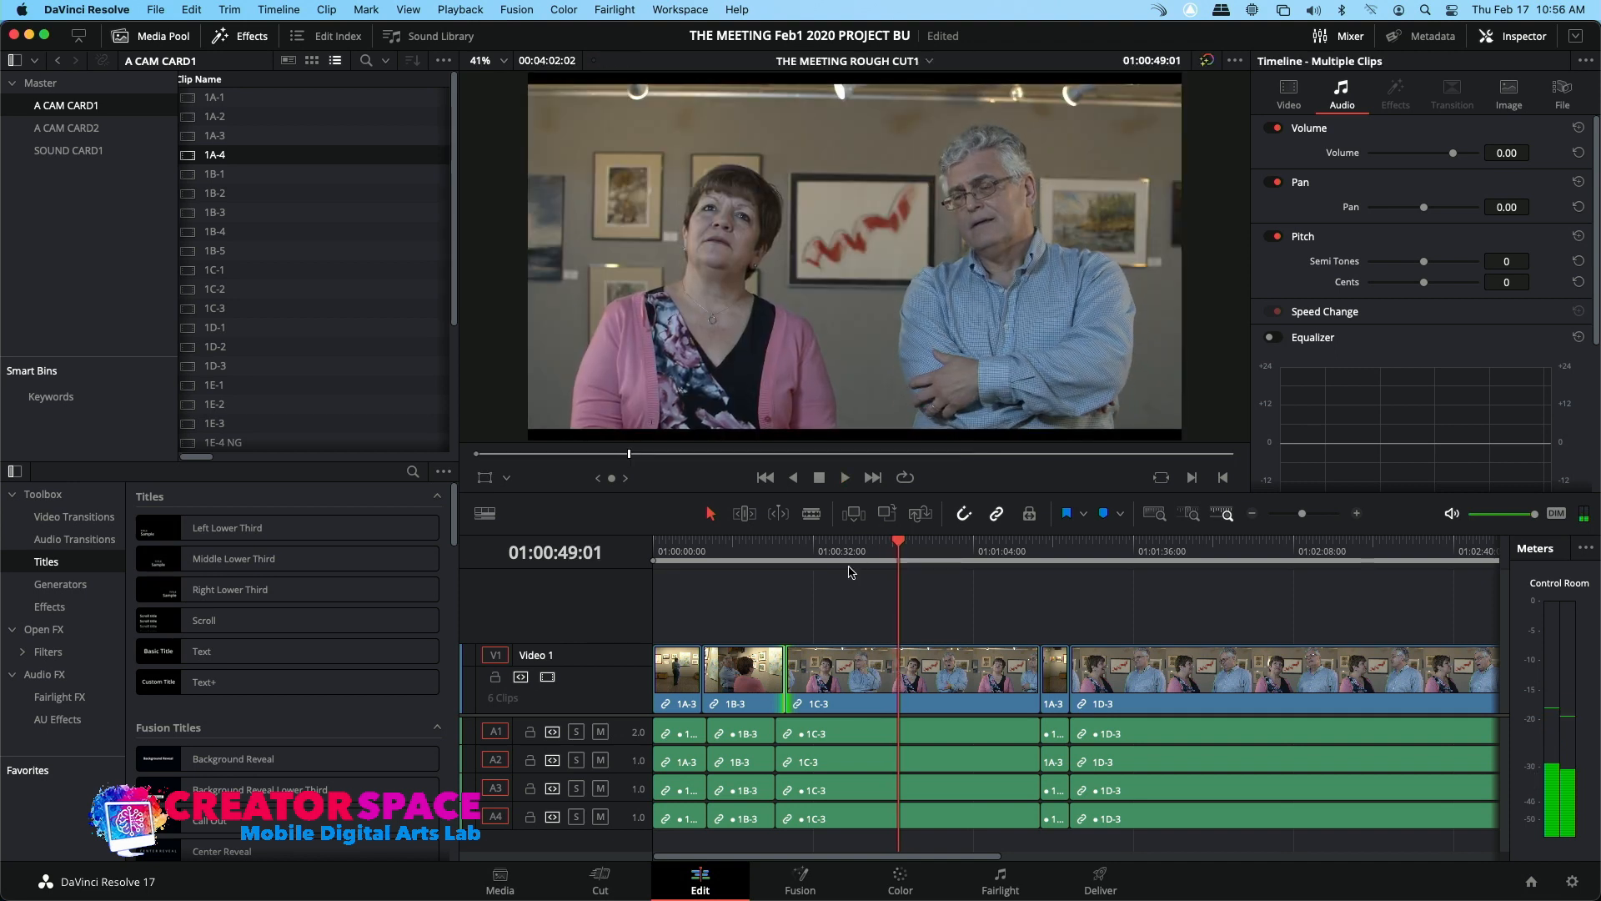
pyautogui.press('i')
# Reload 1A-4, end its selection at about 22:10:24 and overwrite it into the timeline at the marked In point
pyautogui.click(190, 155)
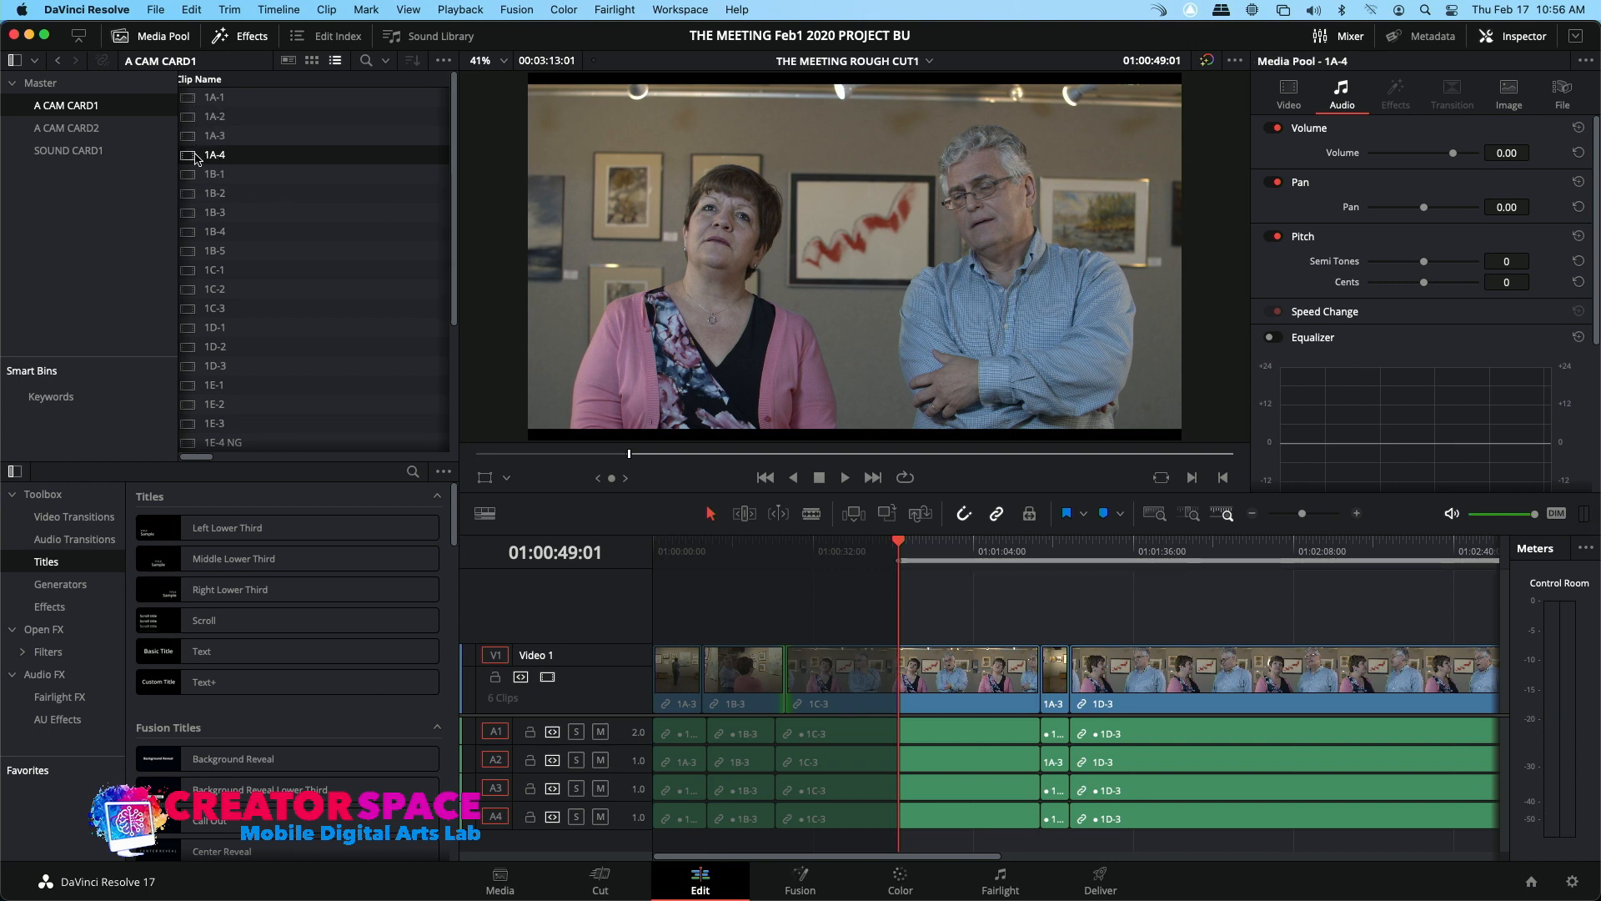
pyautogui.doubleClick(195, 157)
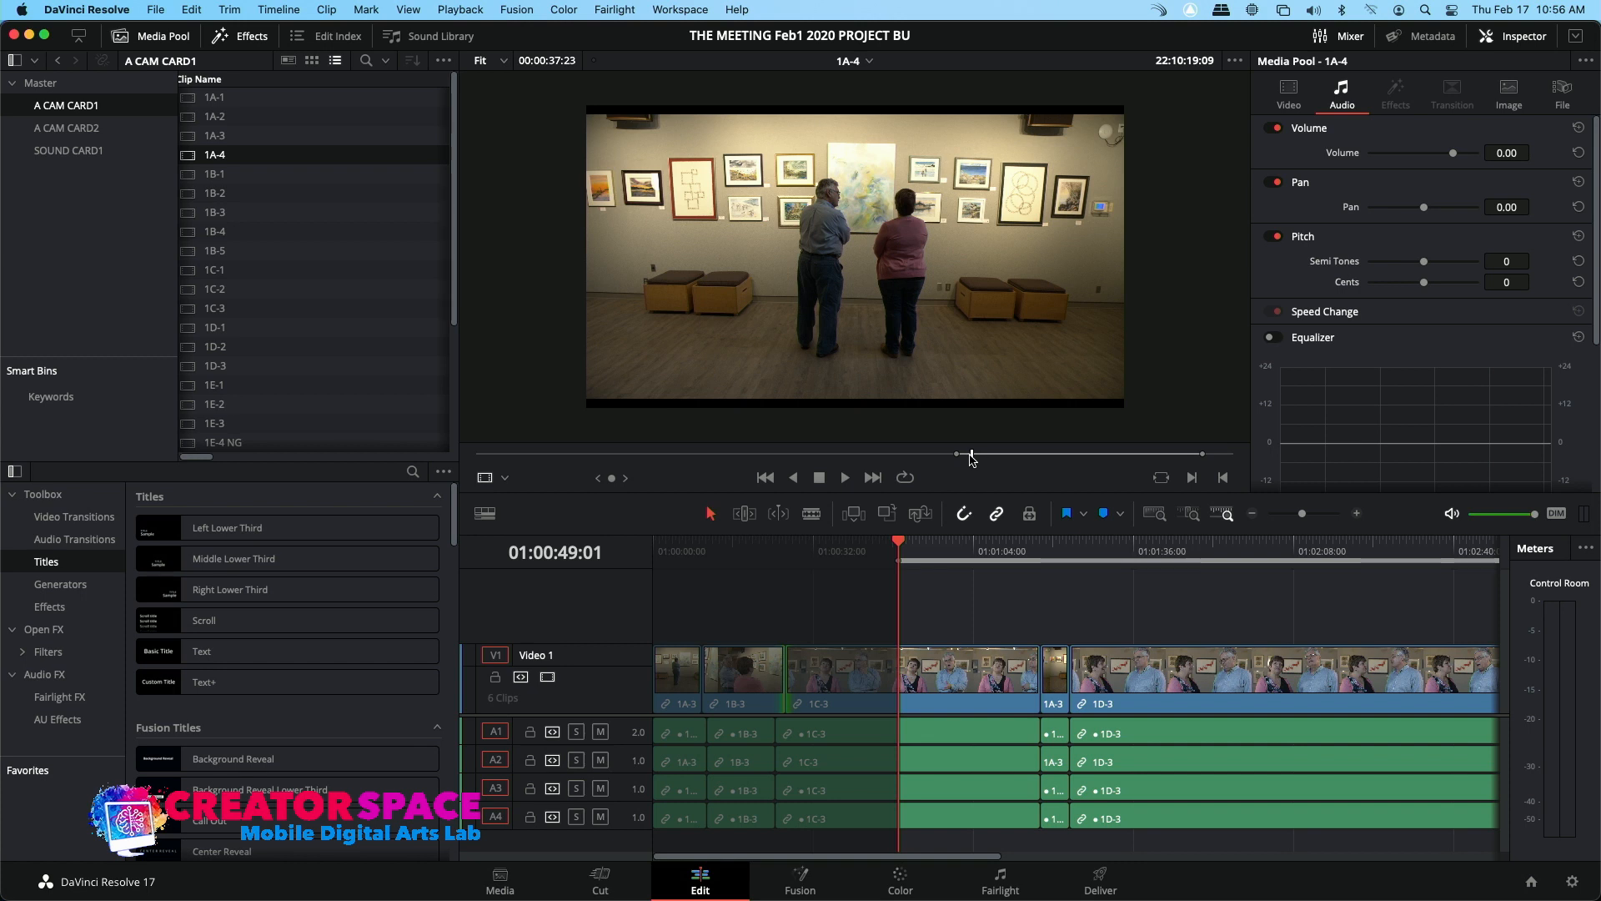
pyautogui.moveTo(974, 457); pyautogui.dragTo(979, 459)
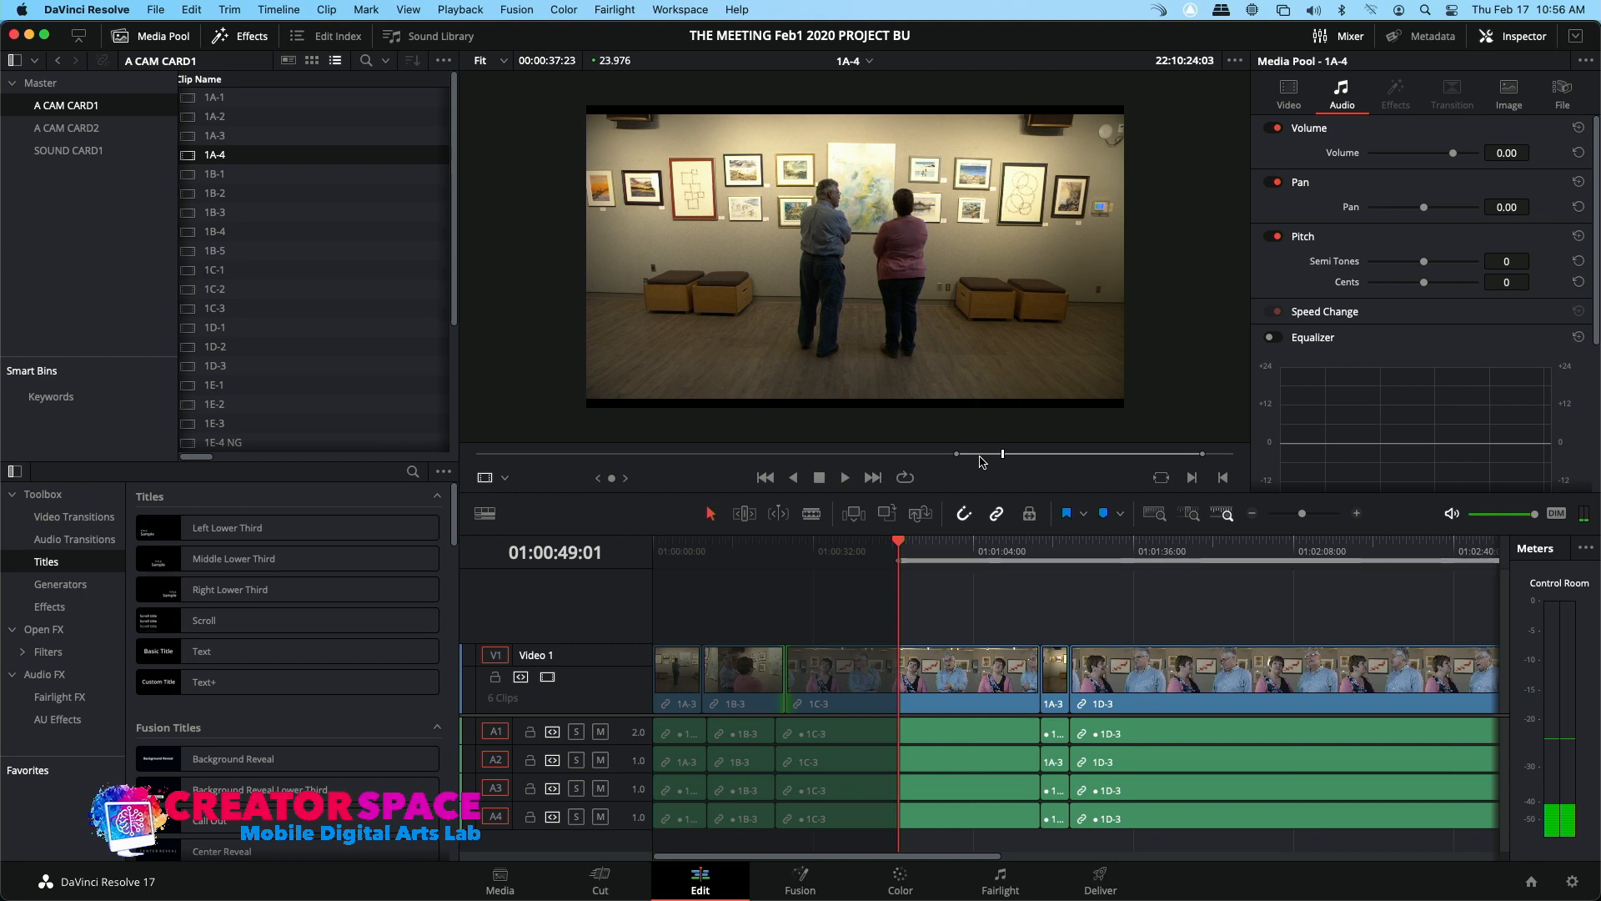
pyautogui.click(886, 514)
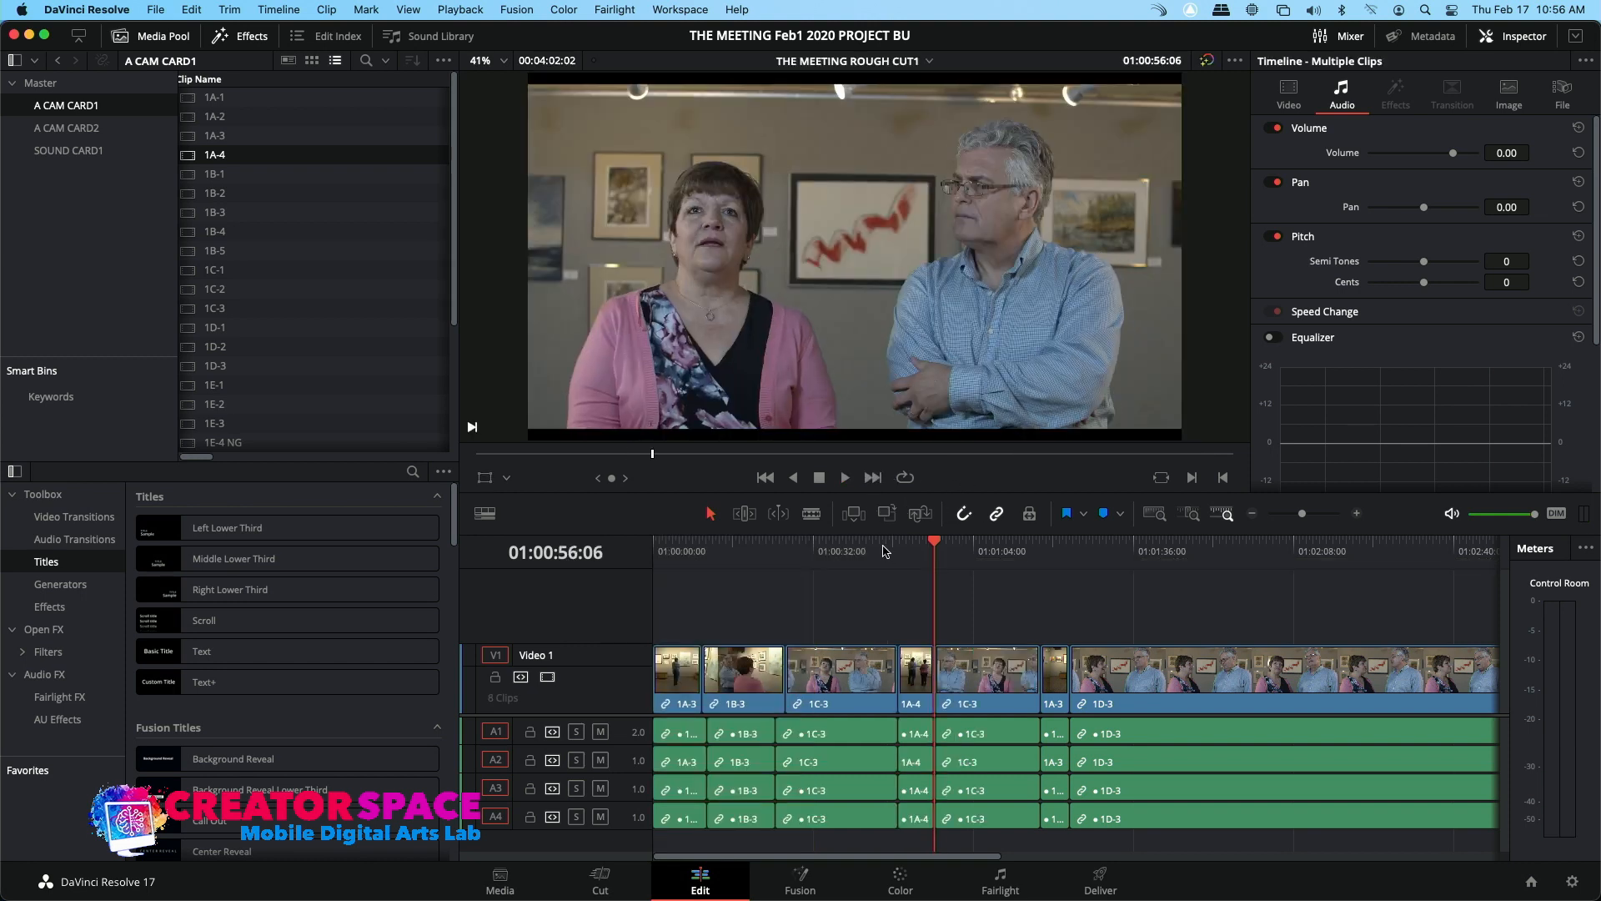
# Play from just before the new 1A-4 cutaway through its return to 1C-3
pyautogui.click(885, 550)
pyautogui.press('space')
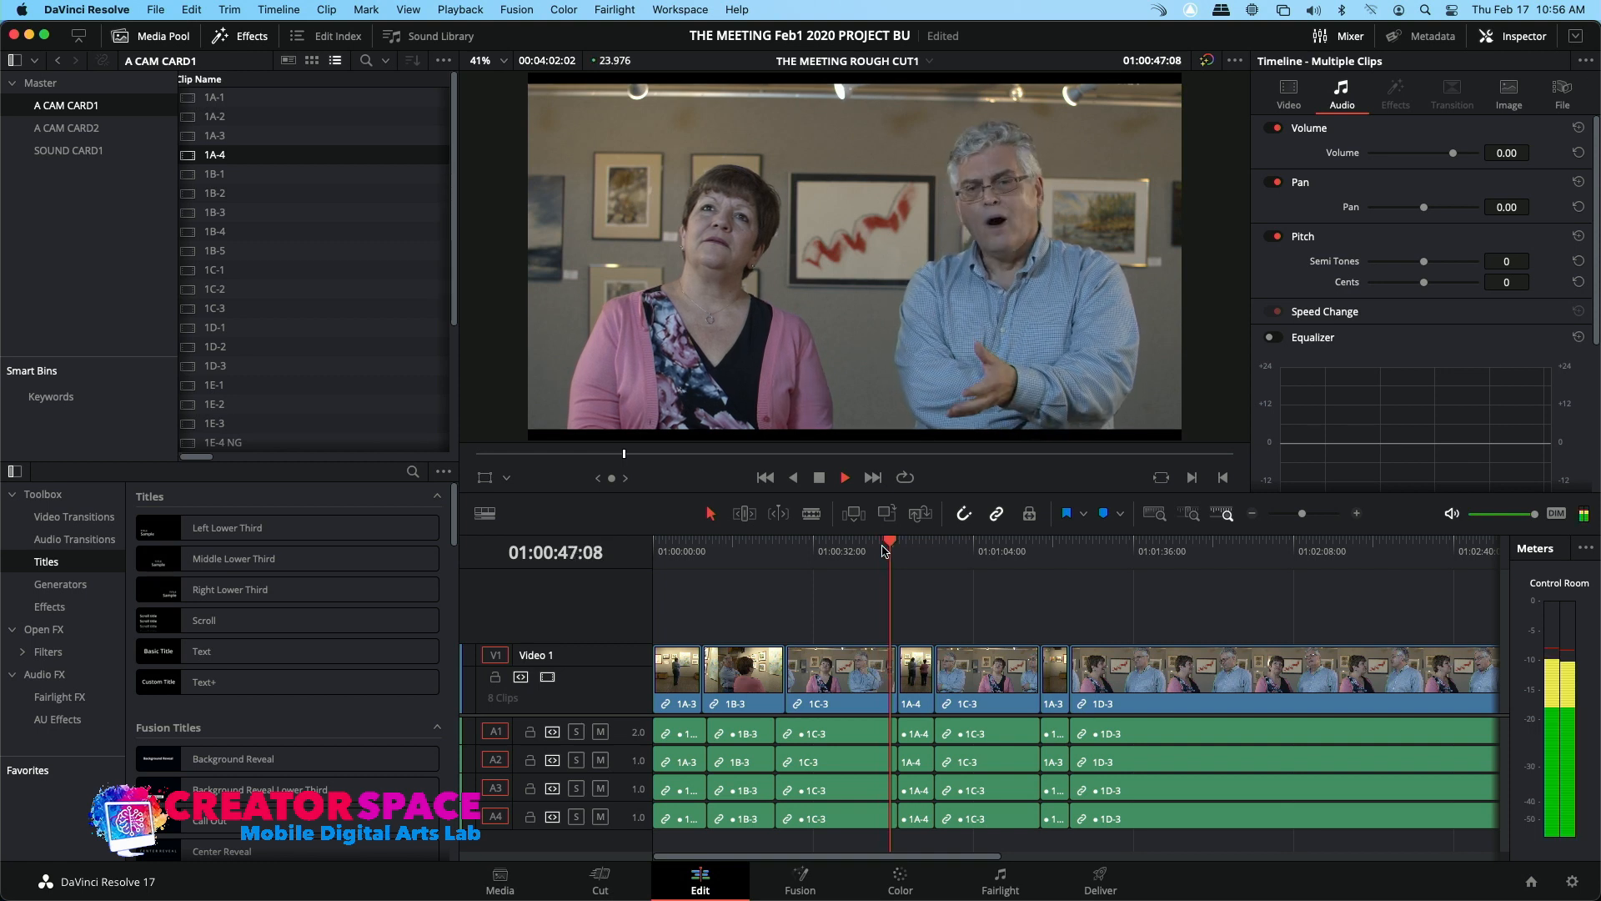
pyautogui.click(1357, 515)
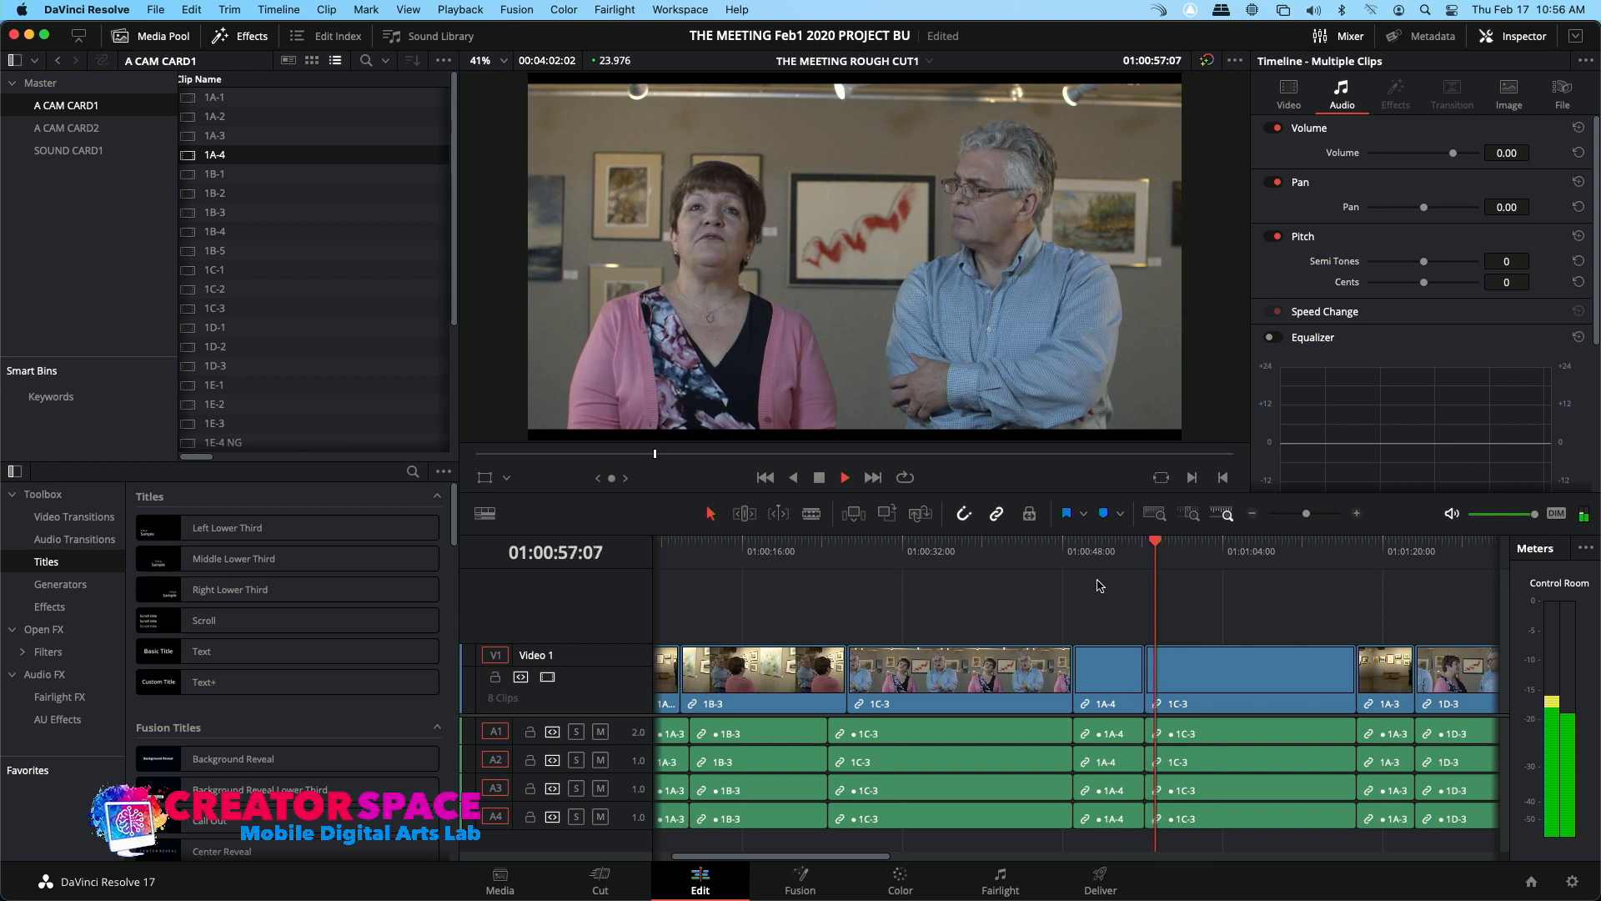
pyautogui.press('space')
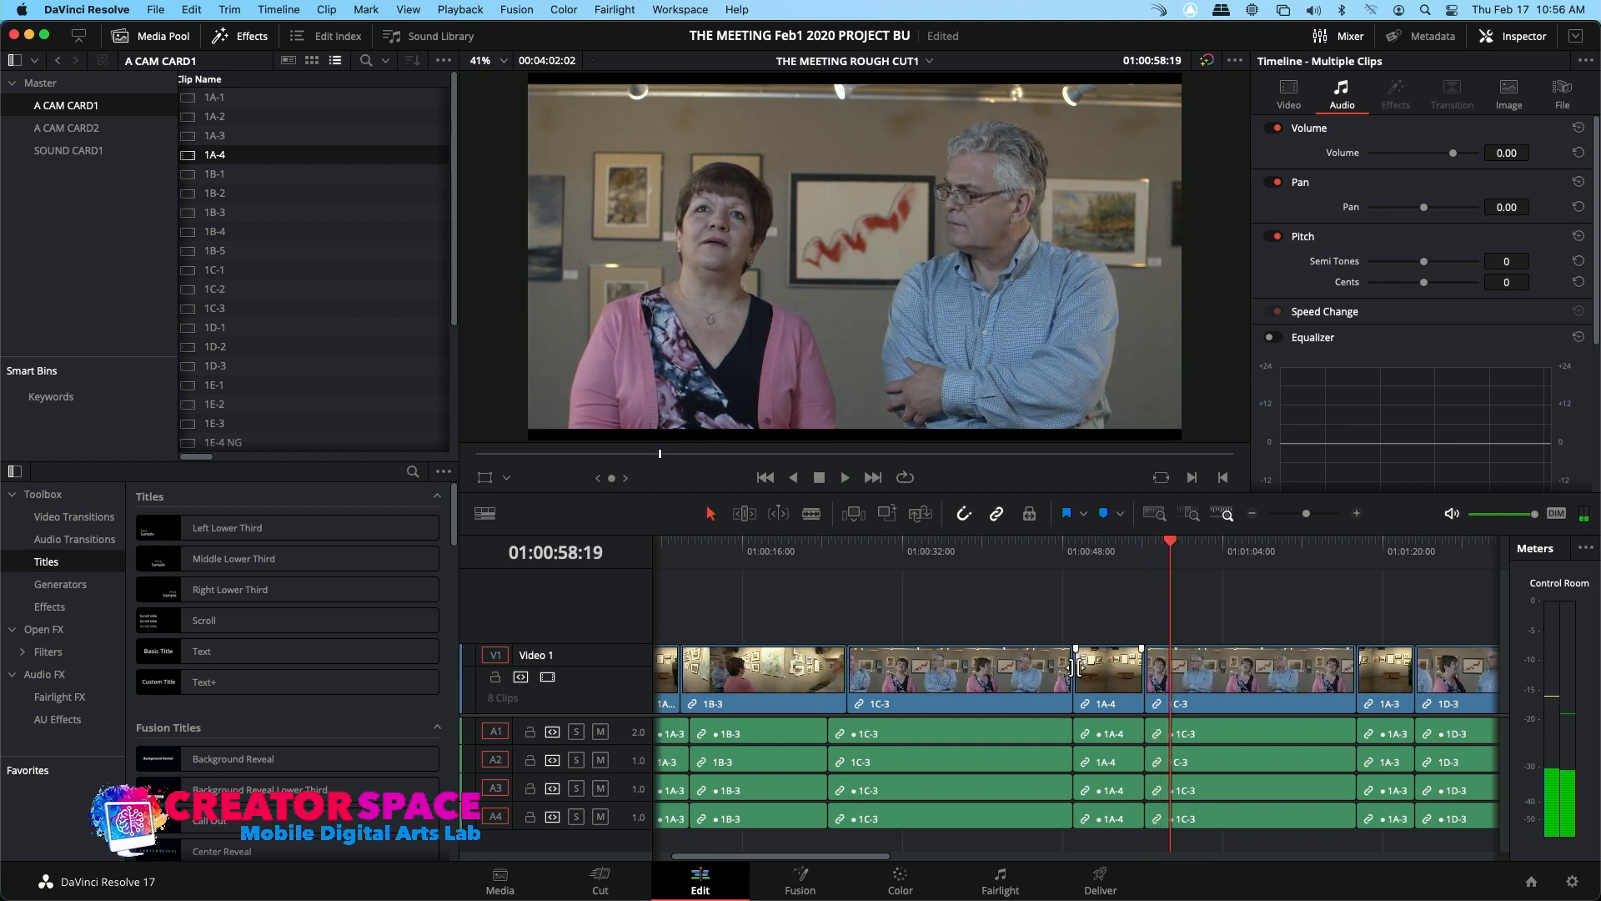
# Roll only the video edit from 1C-3 to 1A-4 earlier, to about 01:00:47:15, leaving the audio edit in place
pyautogui.click(1069, 671)
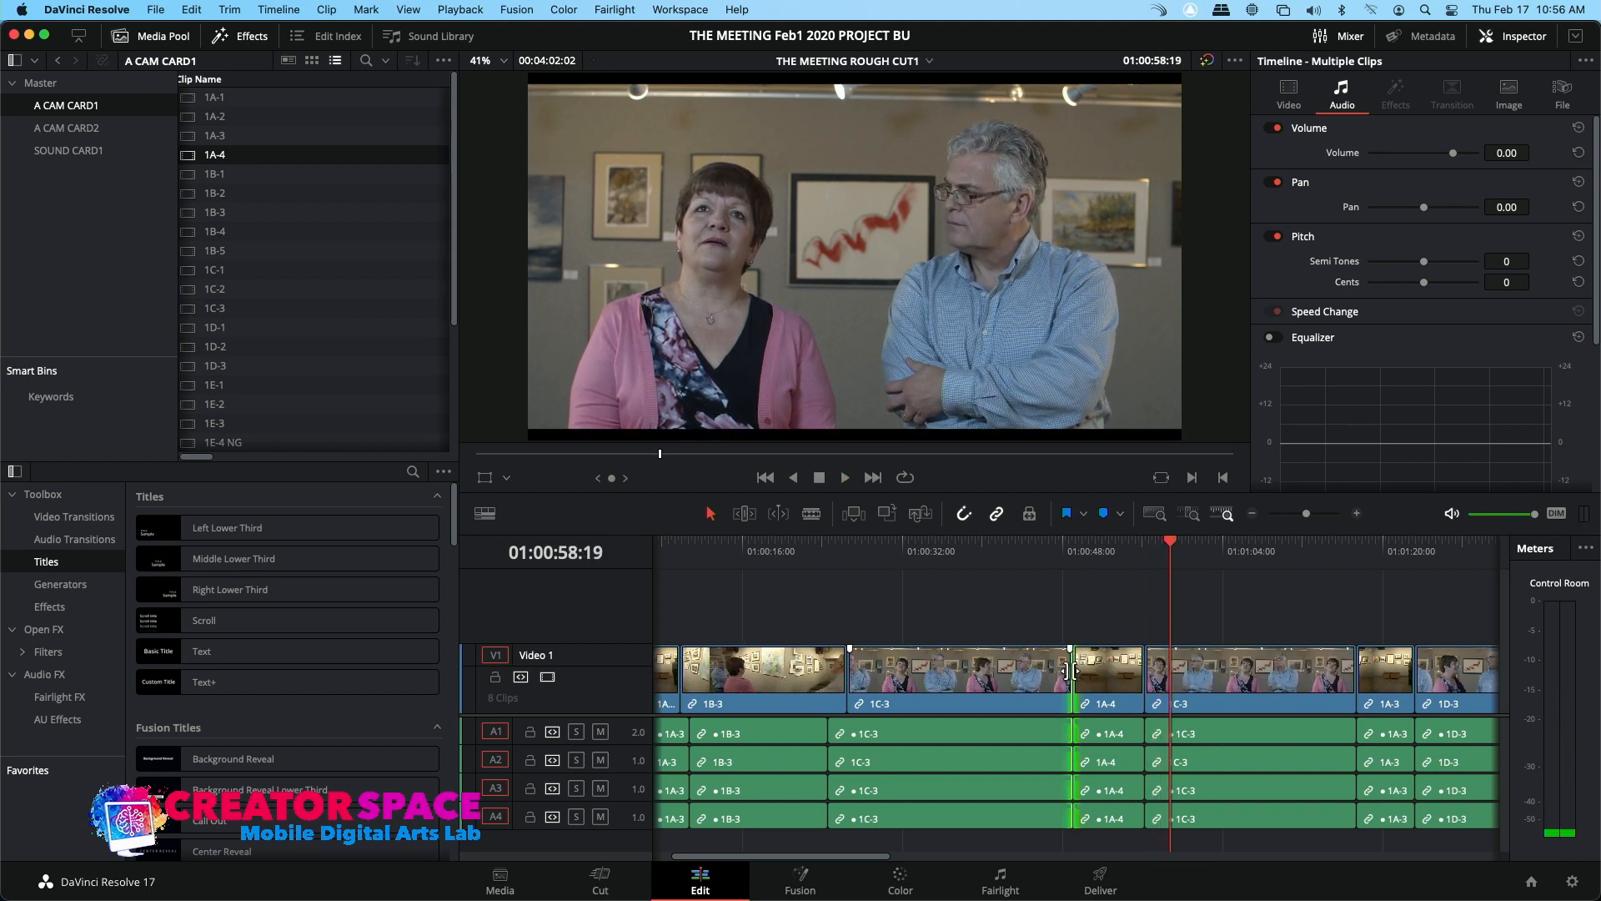
pyautogui.keyDown('alt'); pyautogui.click(1071, 671); pyautogui.keyUp('alt')
pyautogui.hotkey('shift', ',')
pyautogui.hotkey('shift', ',')
pyautogui.hotkey('shift', ',')
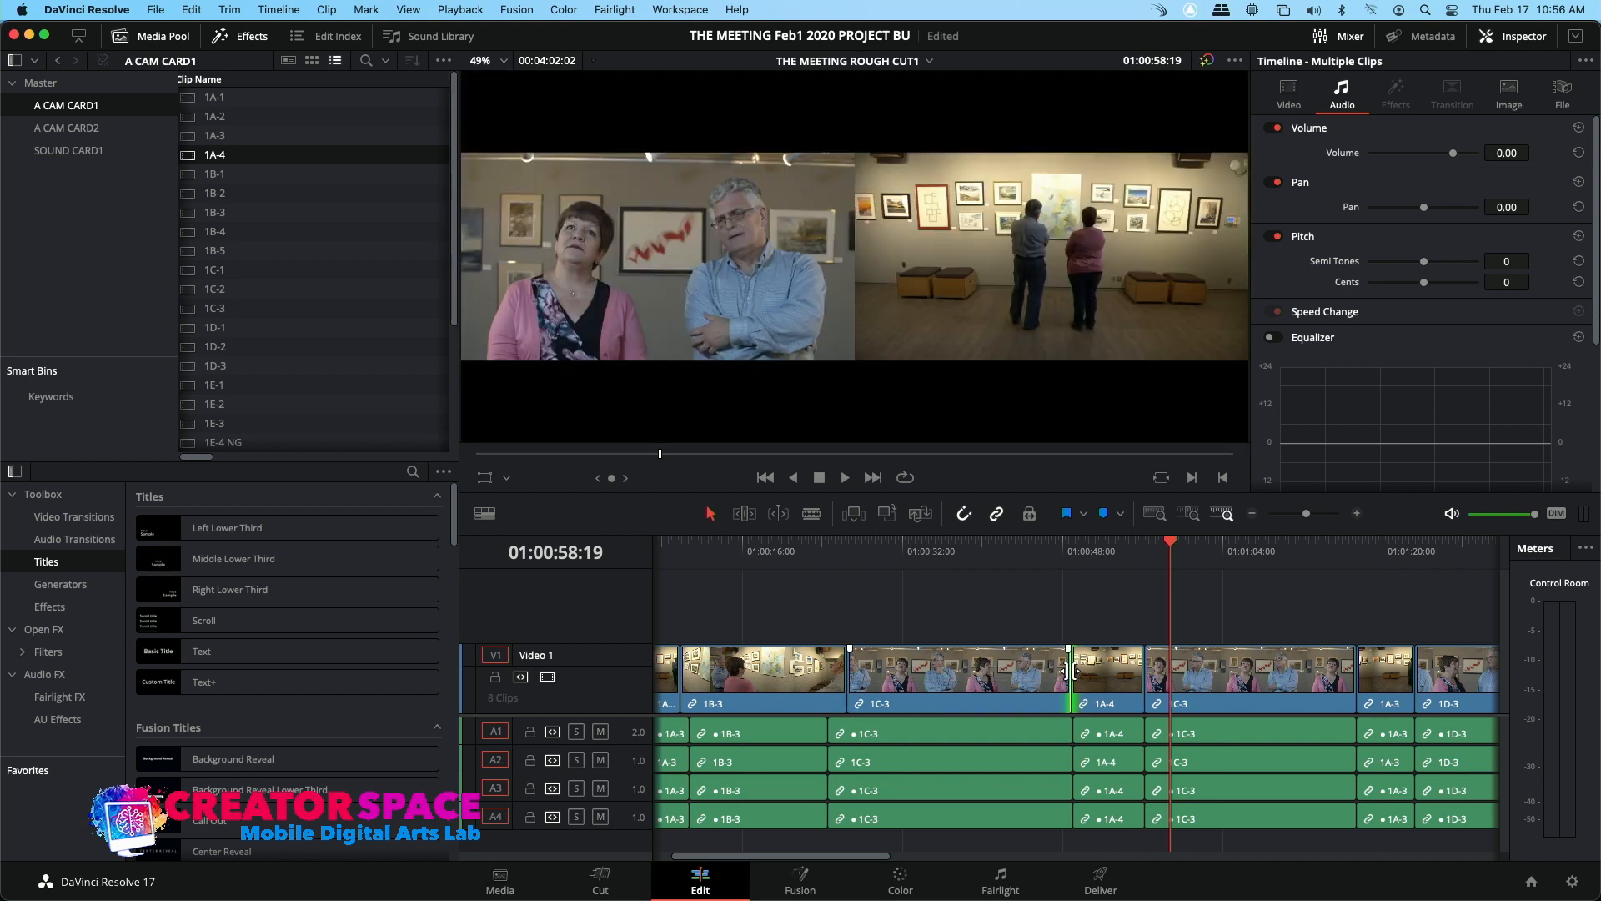
pyautogui.hotkey('shift', ',')
pyautogui.hotkey('shift', ',')
pyautogui.hotkey('shift', ',')
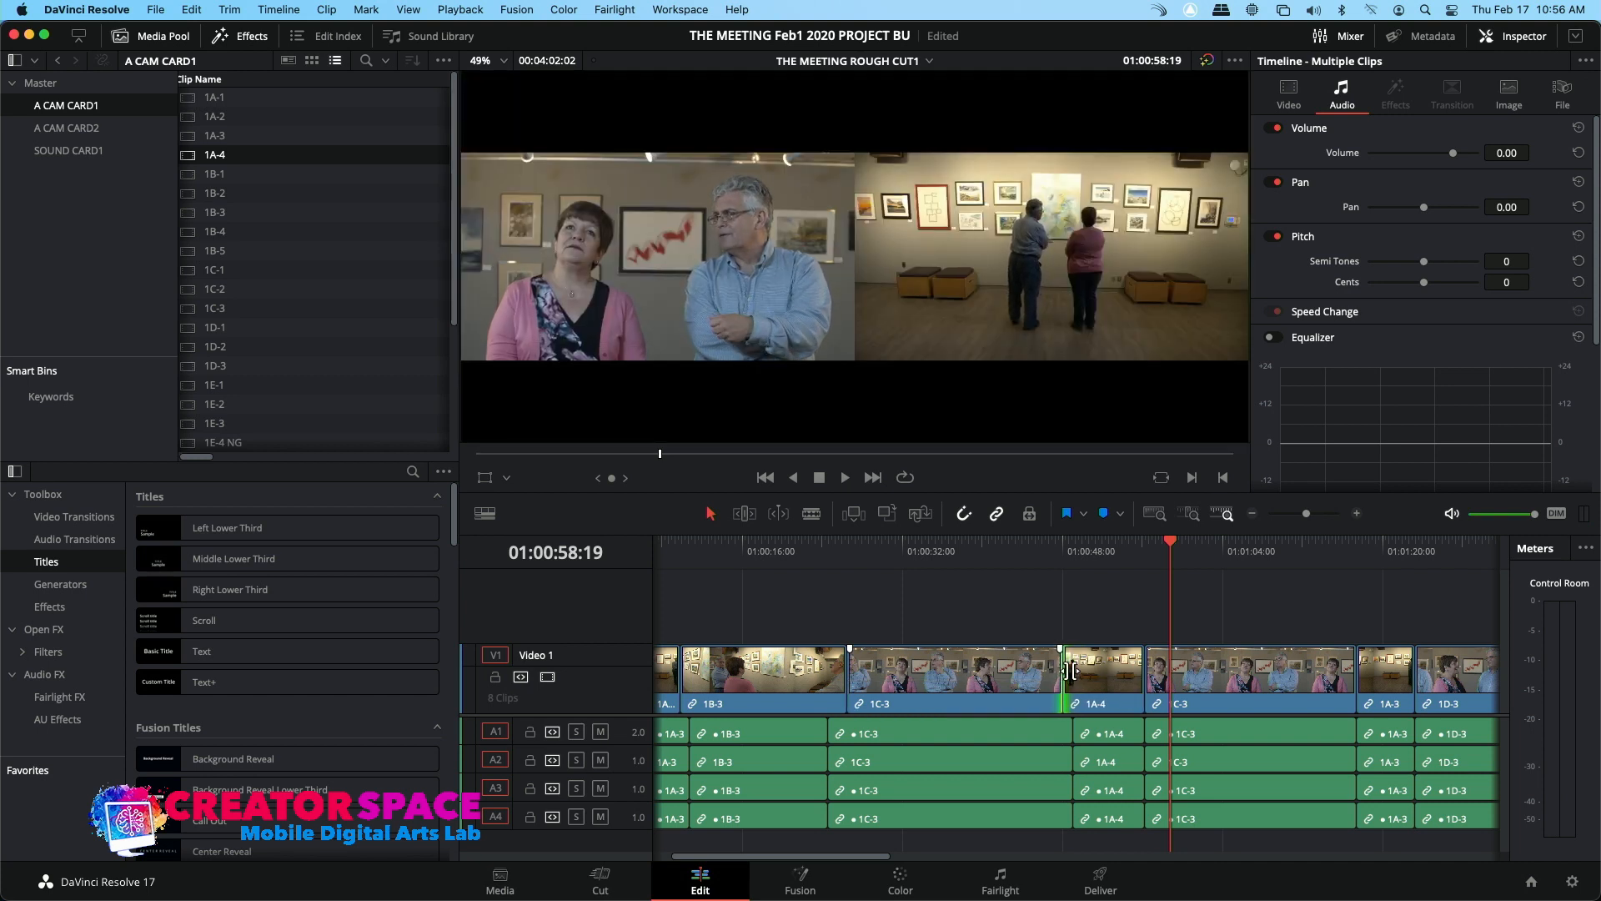
# Play across the split edit into 1A-4 from 01:00:45:18, and park the playhead on the video cut at 01:00:47:15
pyautogui.click(1040, 559)
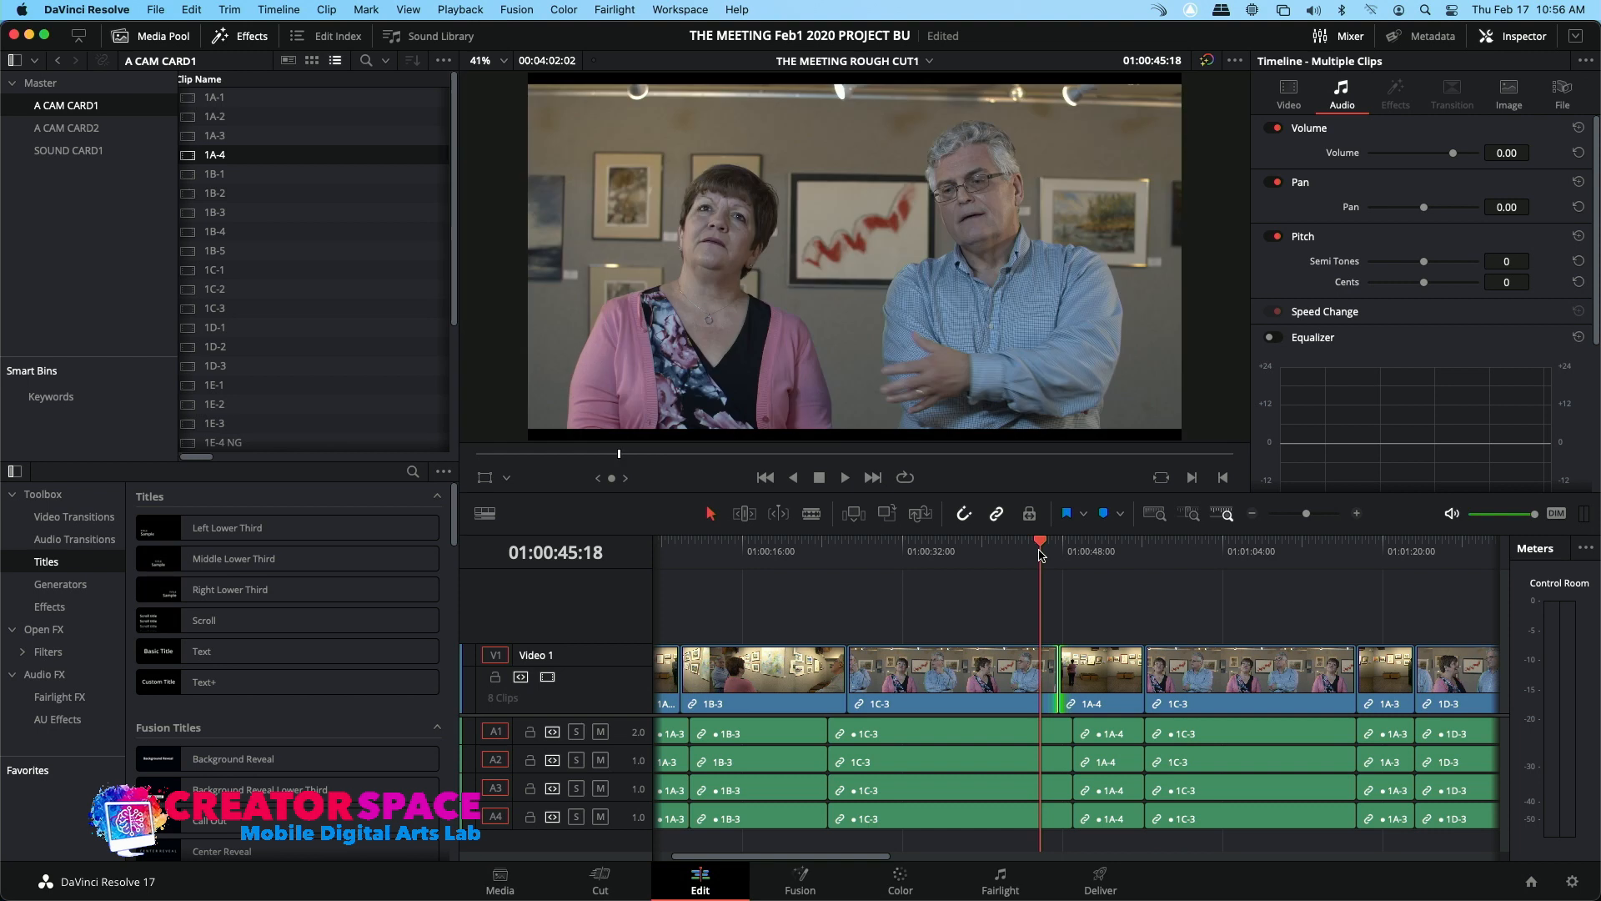
pyautogui.press('space')
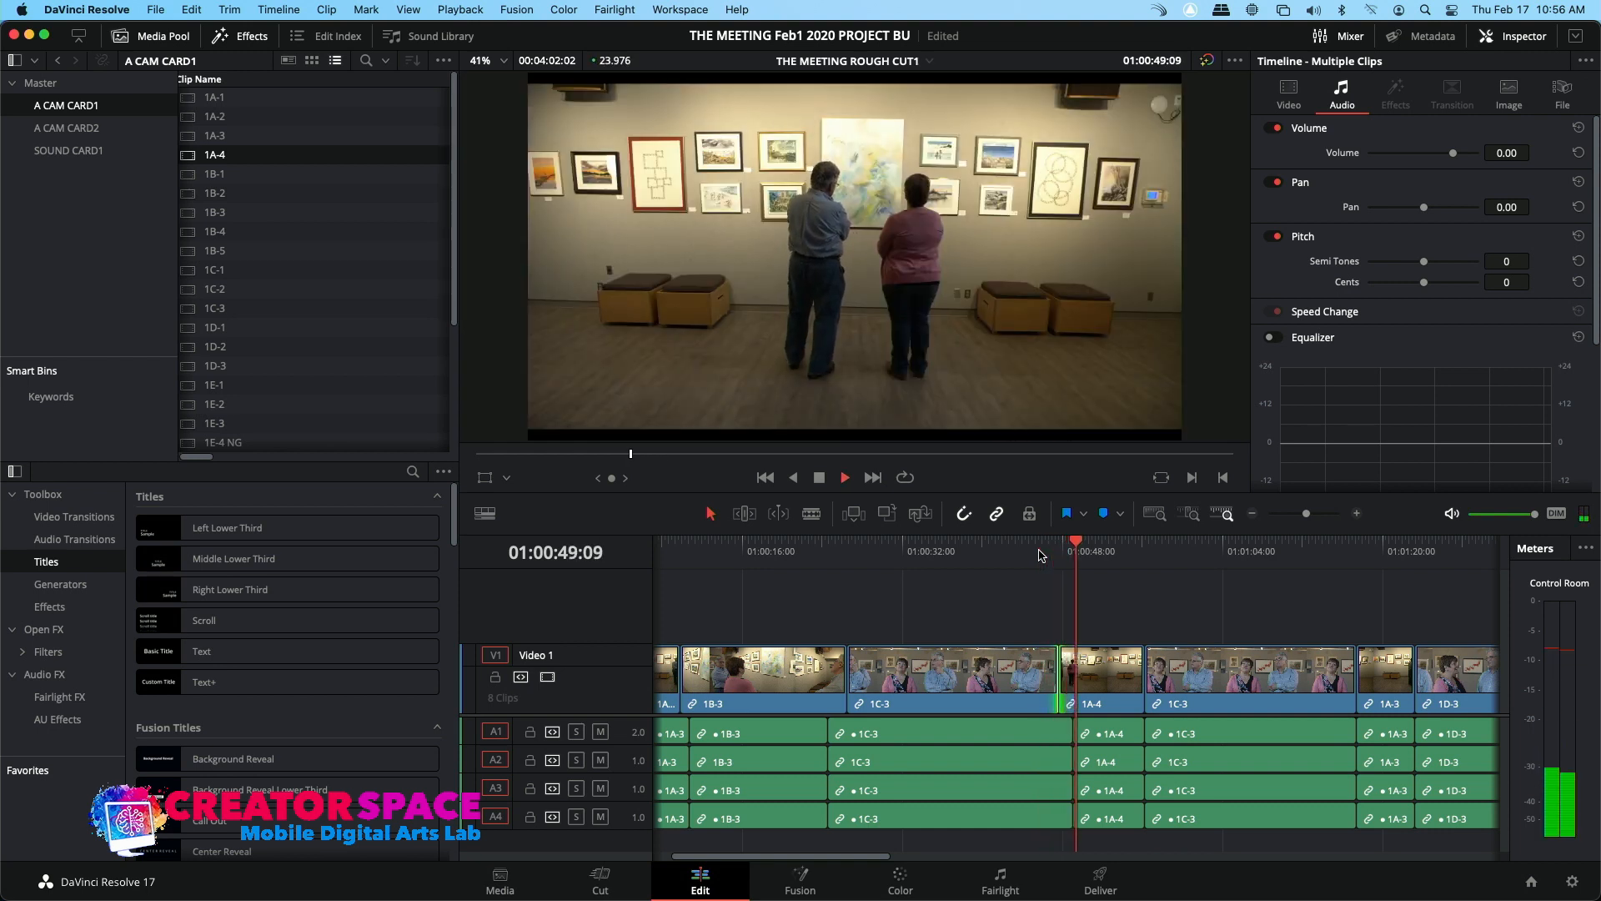
pyautogui.hscroll(-1, 1042, 558)
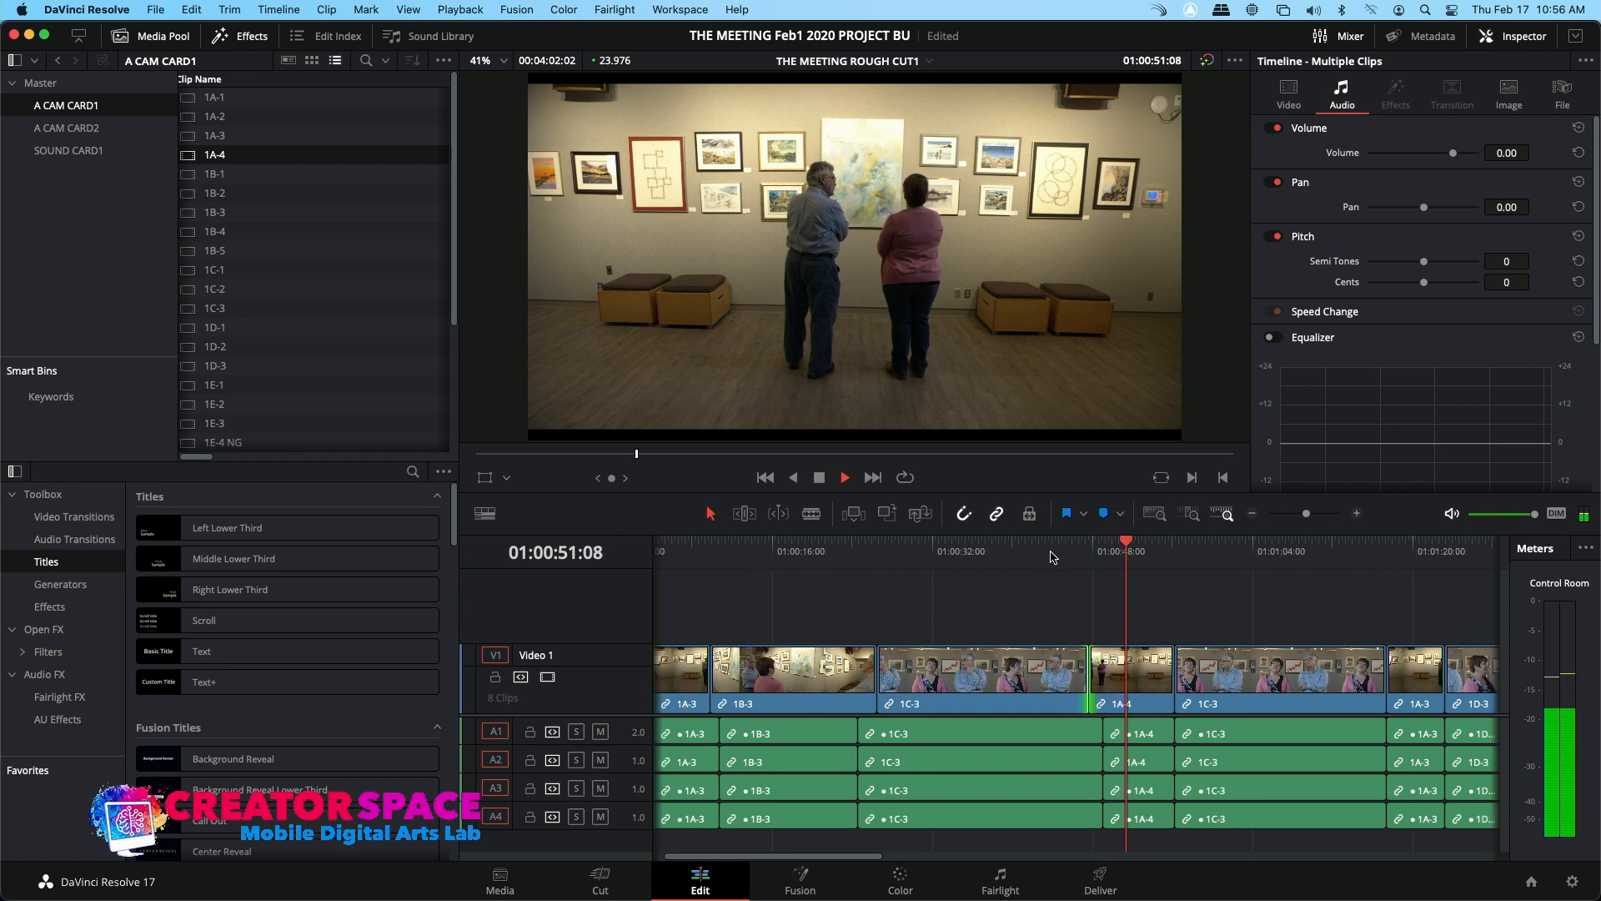
pyautogui.press('space')
pyautogui.click(1087, 547)
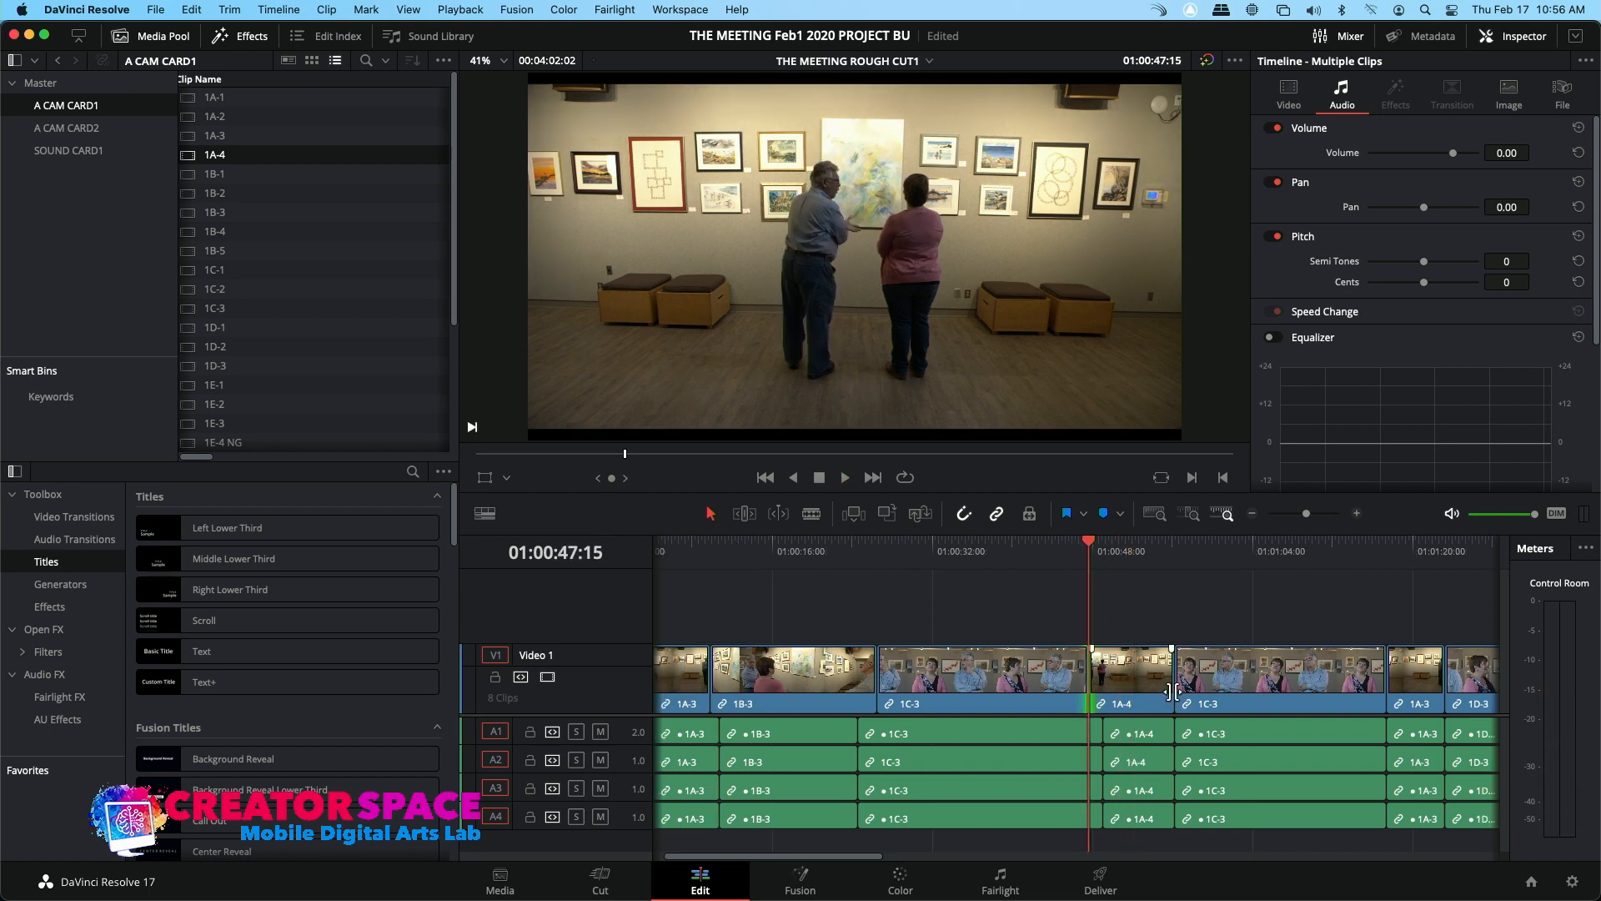
# Roll only the video edit from 1A-4 back to 1C-3 about one second later and play across it
pyautogui.click(1172, 691)
pyautogui.moveTo(1172, 691); pyautogui.dragTo(1178, 644)
pyautogui.click(1170, 554)
pyautogui.press('space')
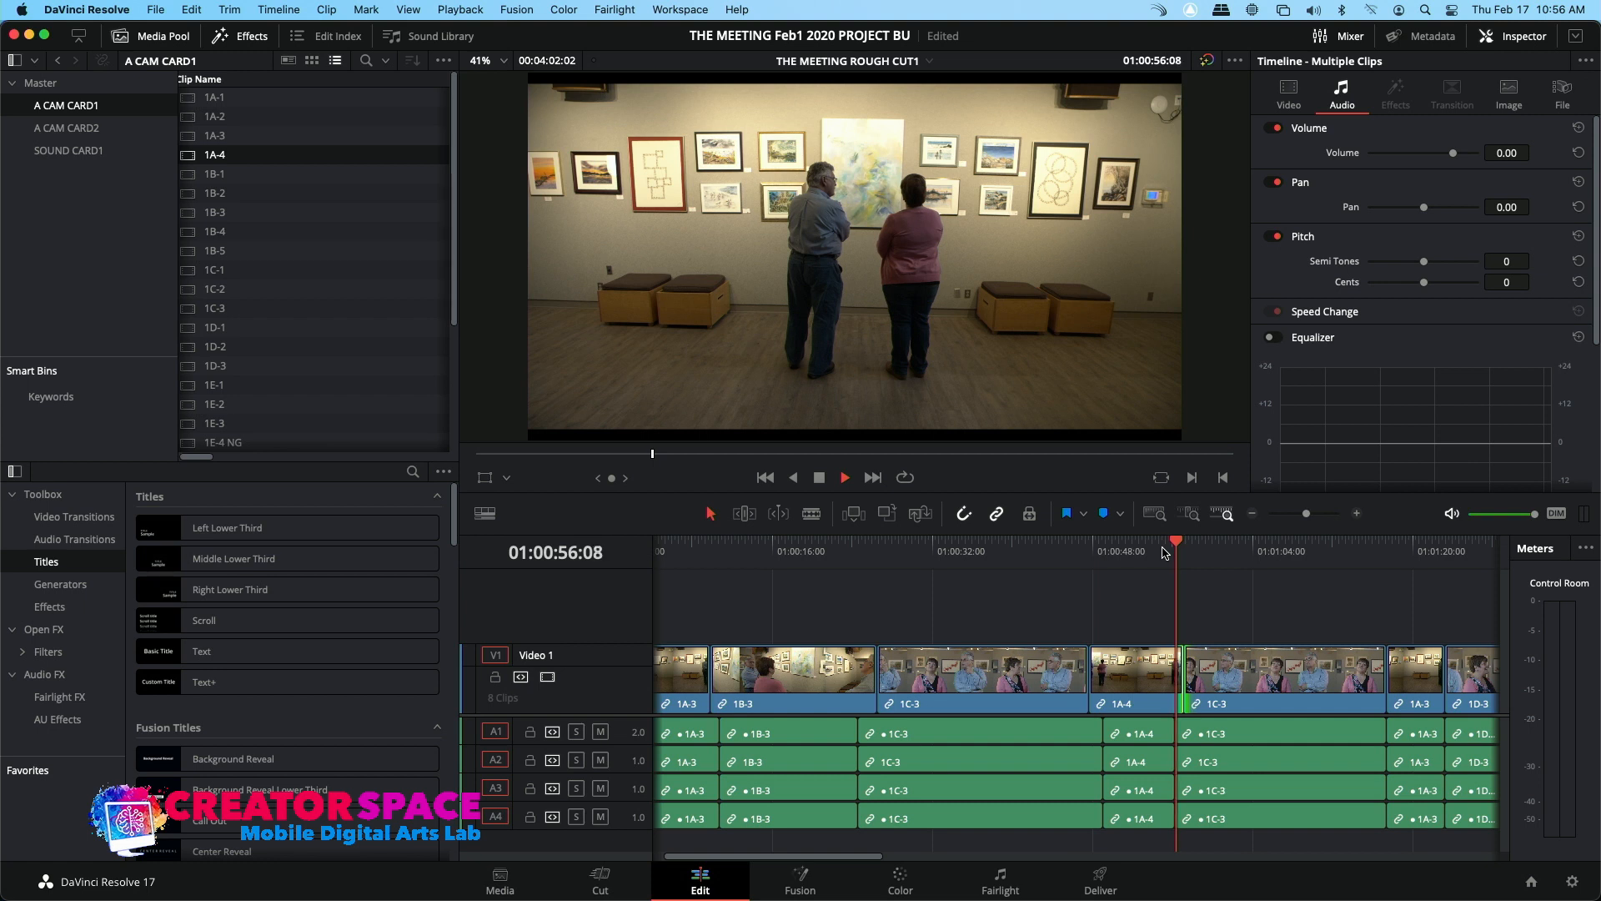
# Play across the return from 1A-4 to 1C-3 again, starting just before the cut and stopping inside 1C-3
pyautogui.press('space')
pyautogui.click(1160, 557)
pyautogui.press('space')
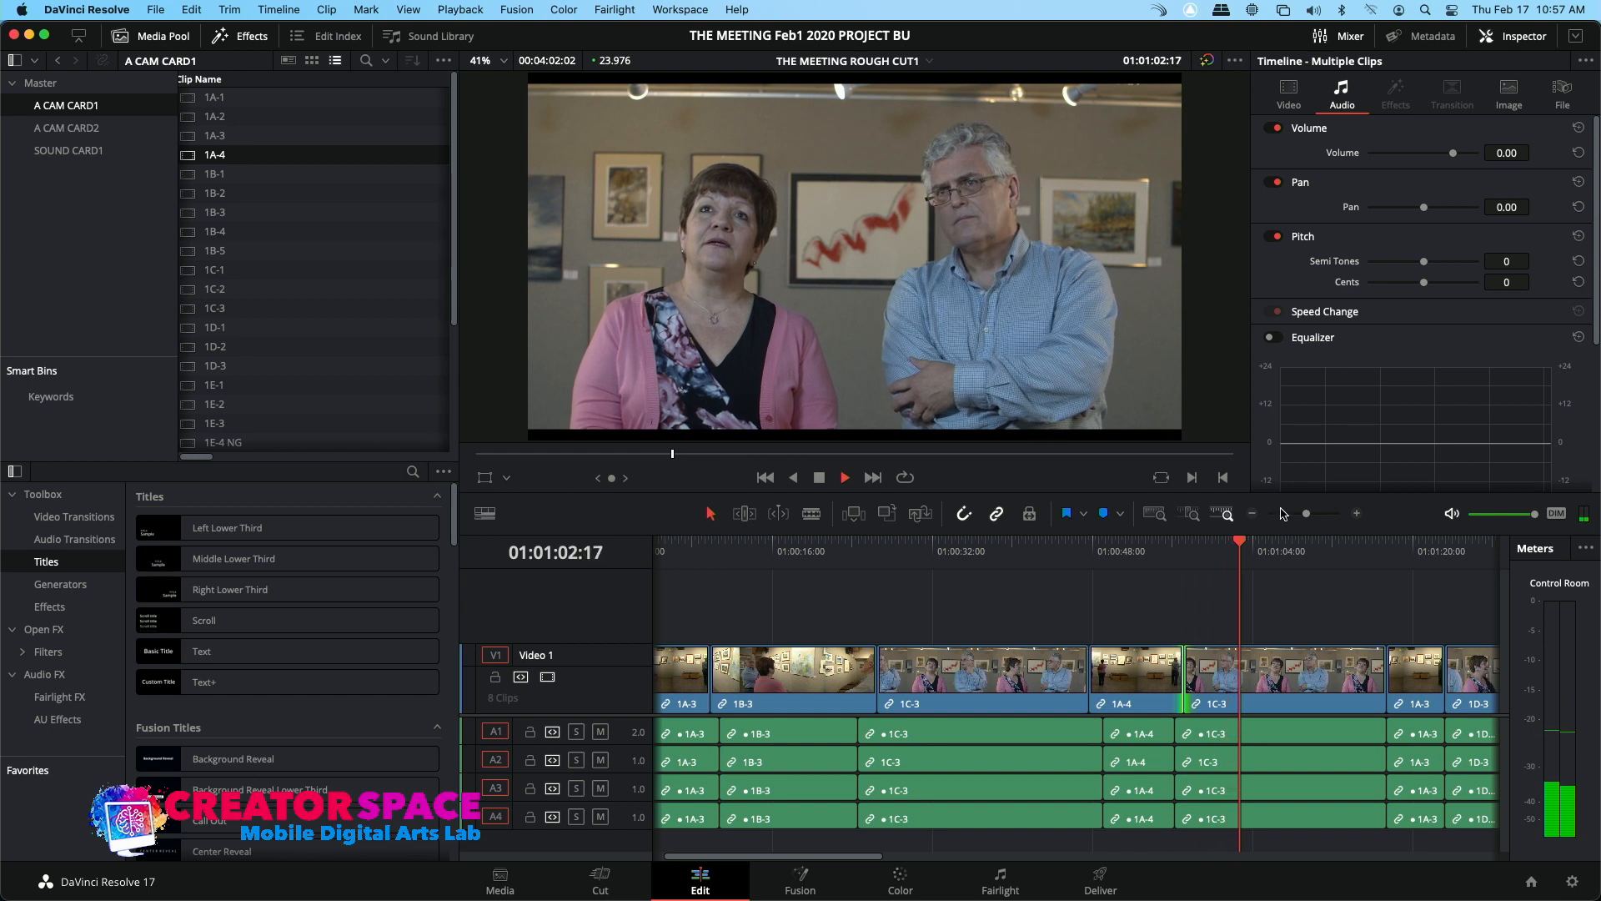
pyautogui.click(1252, 514)
pyautogui.click(1252, 514)
pyautogui.click(1251, 514)
pyautogui.press('space')
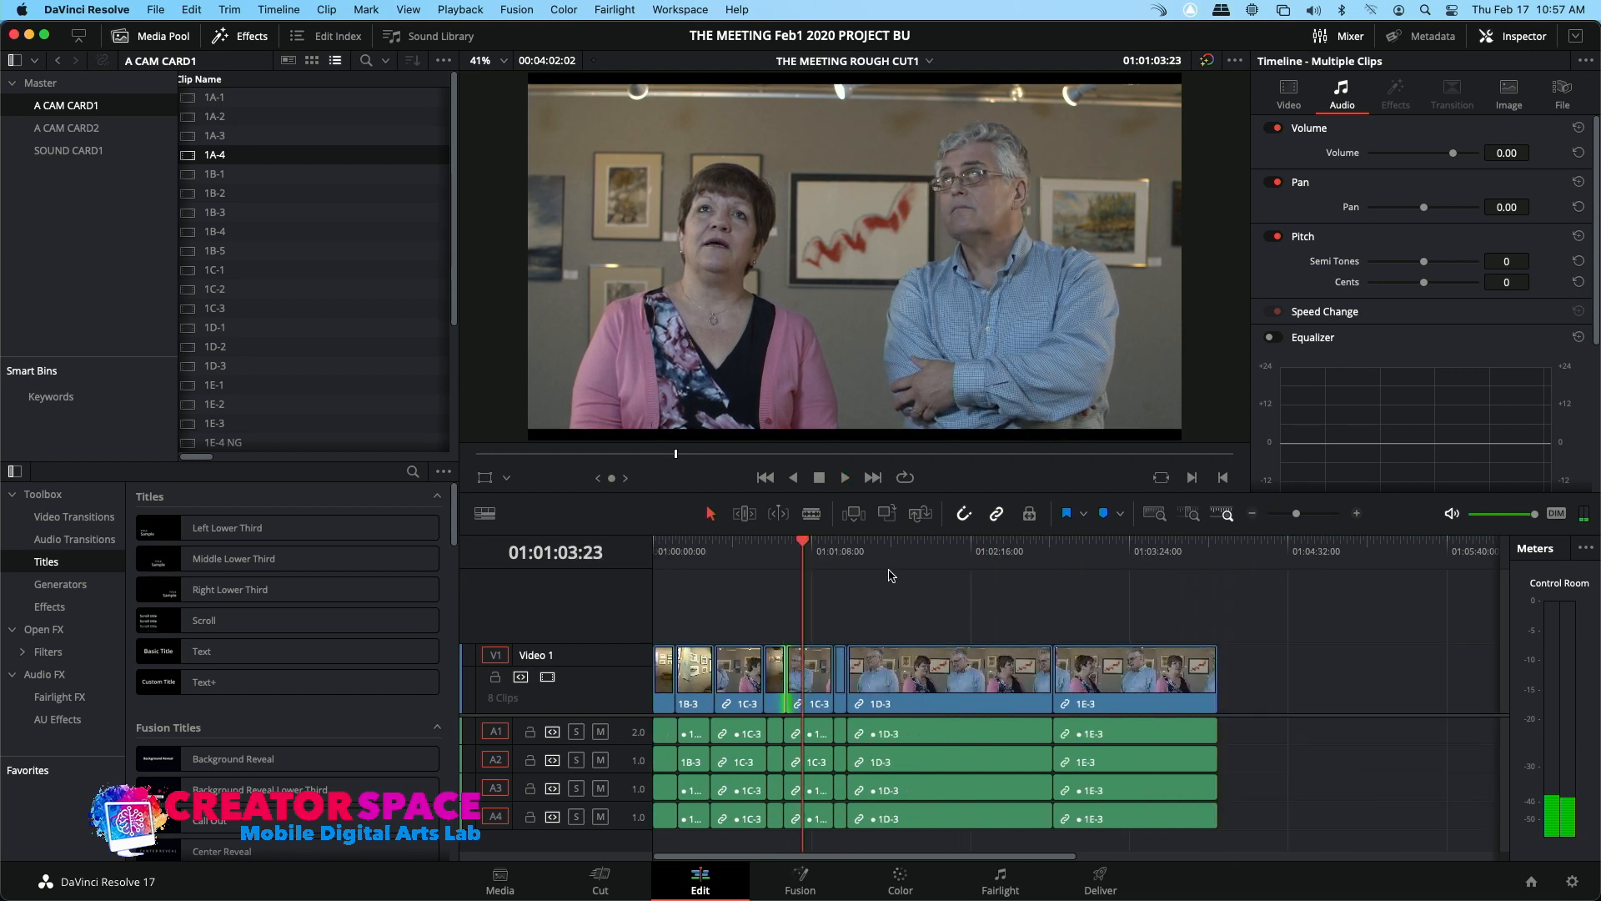
# Play from the 1A-3 shot into 1D-3, mark an In point at 01:01:34:14, and resume playback from there
pyautogui.click(835, 555)
pyautogui.press('space')
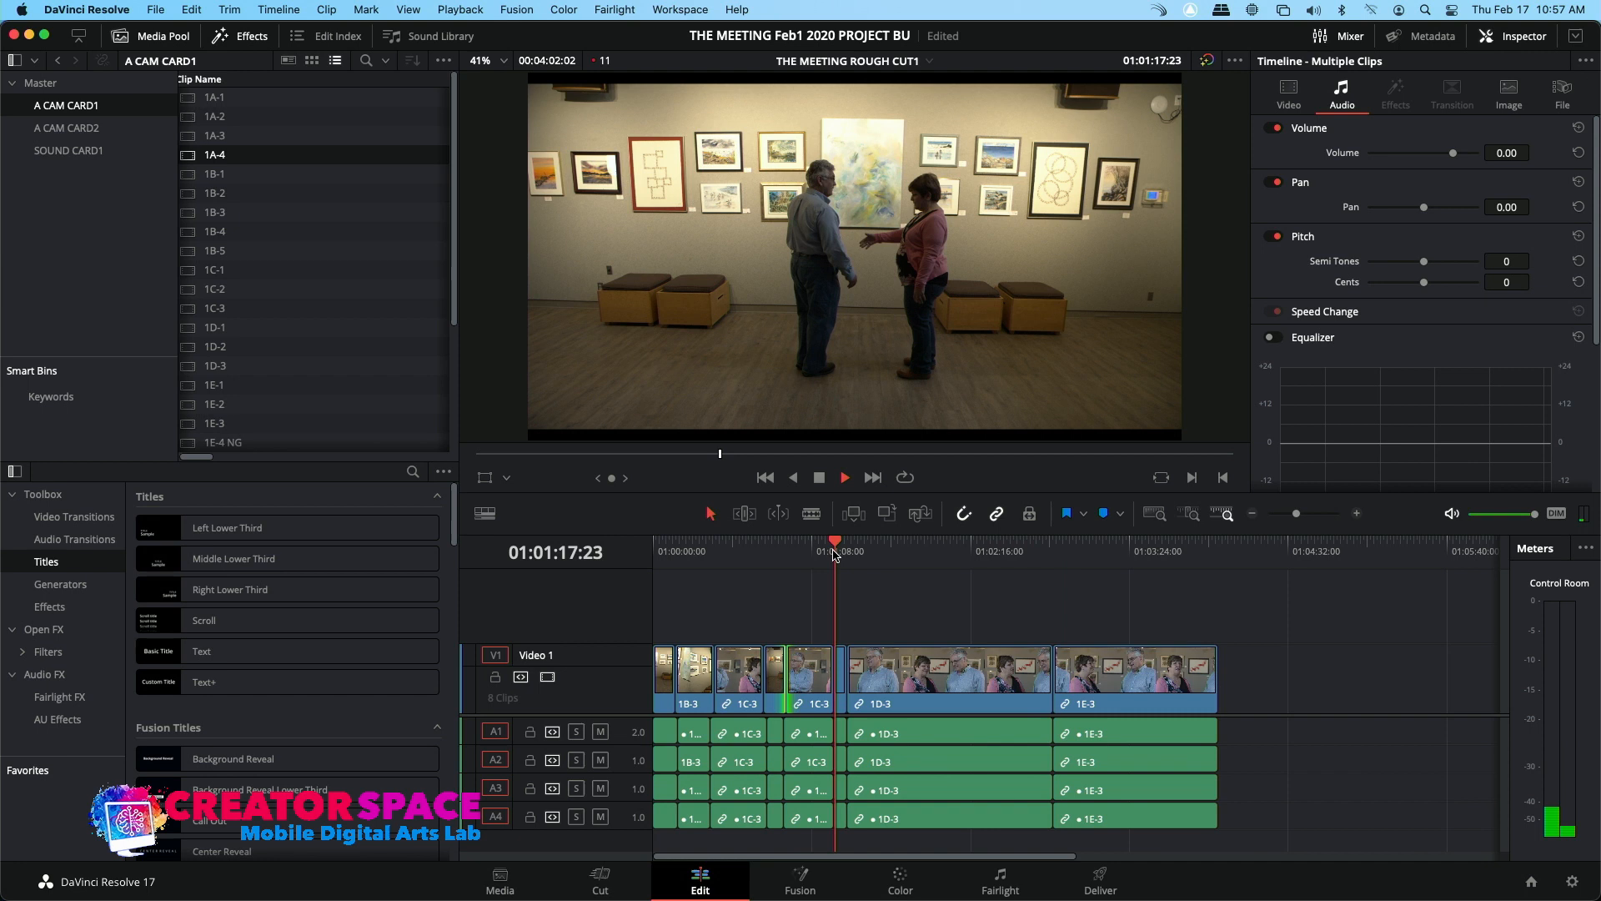
pyautogui.click(1306, 514)
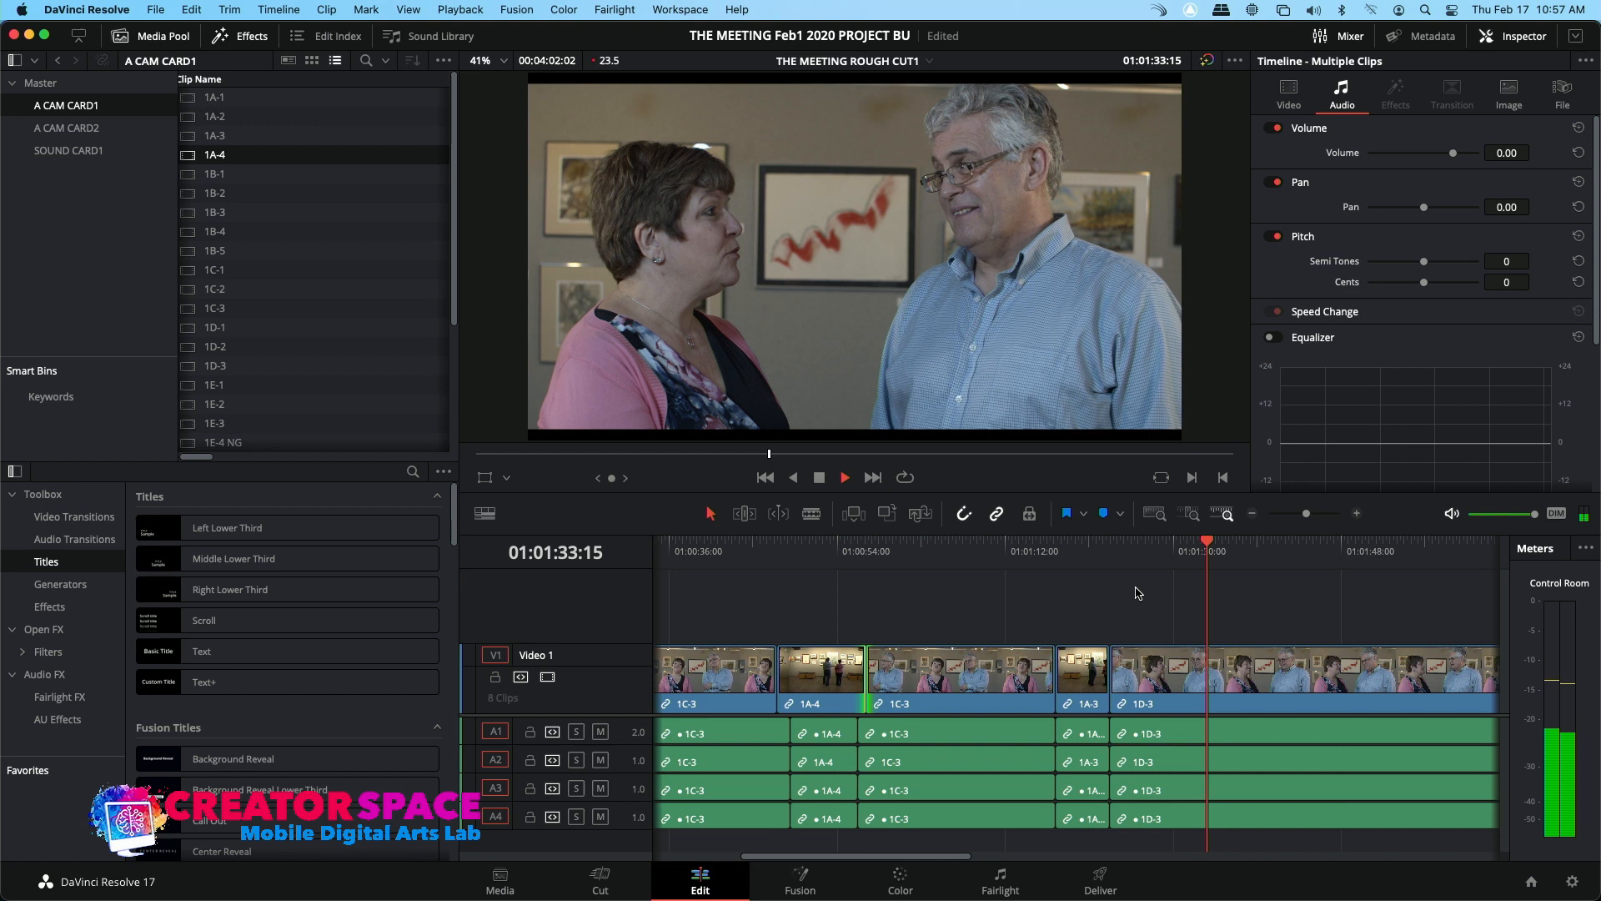
pyautogui.press('space')
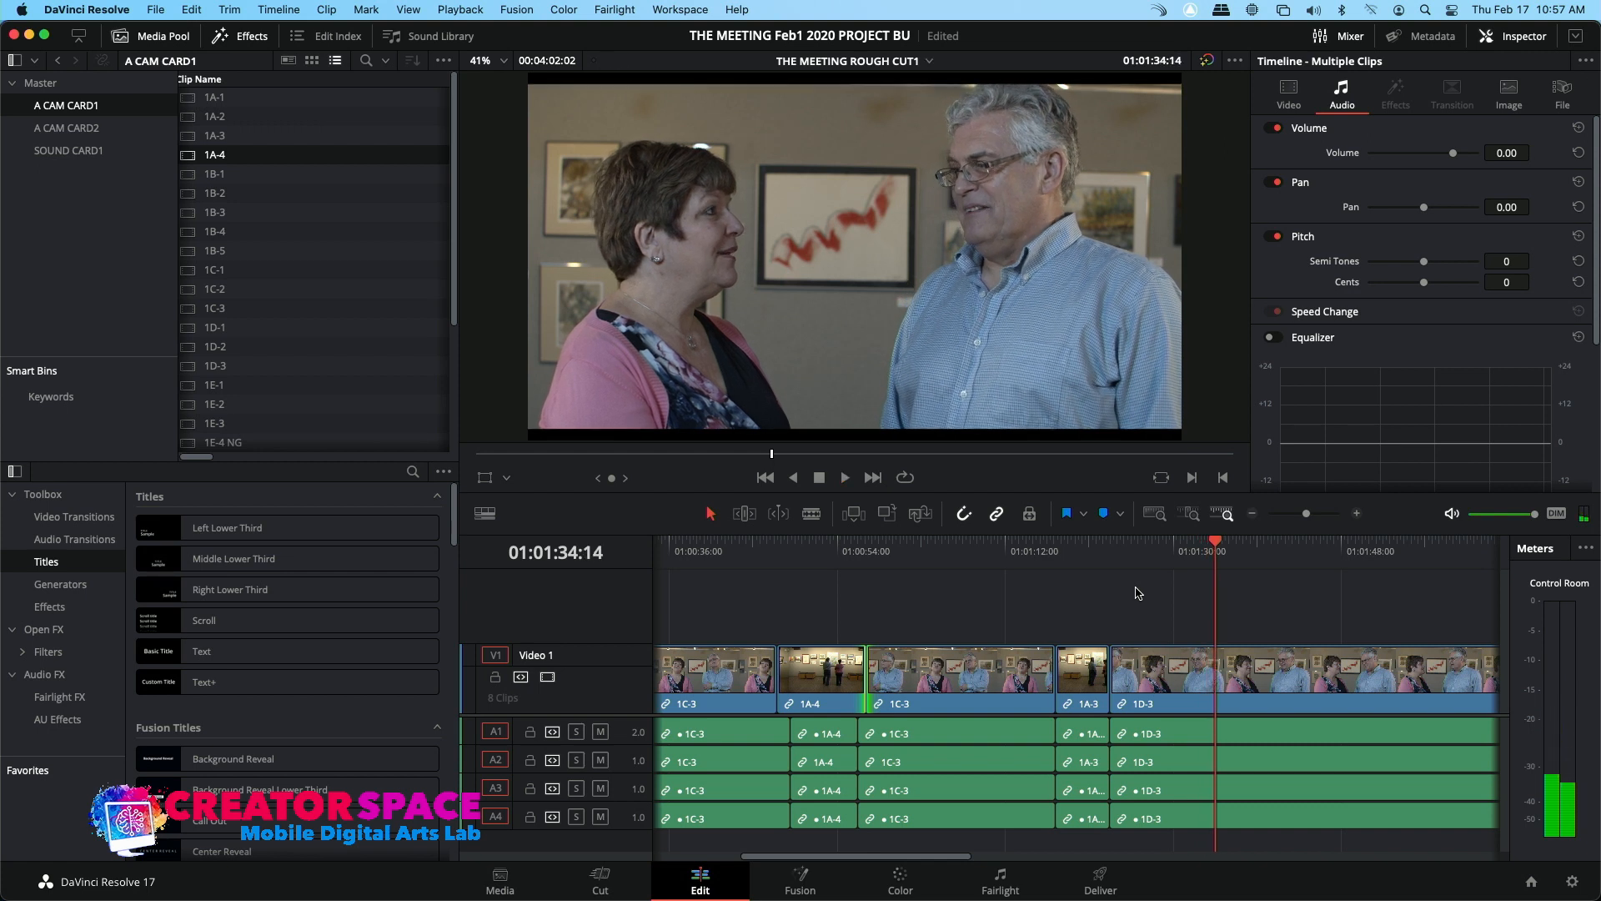
pyautogui.press('i')
pyautogui.press('space')
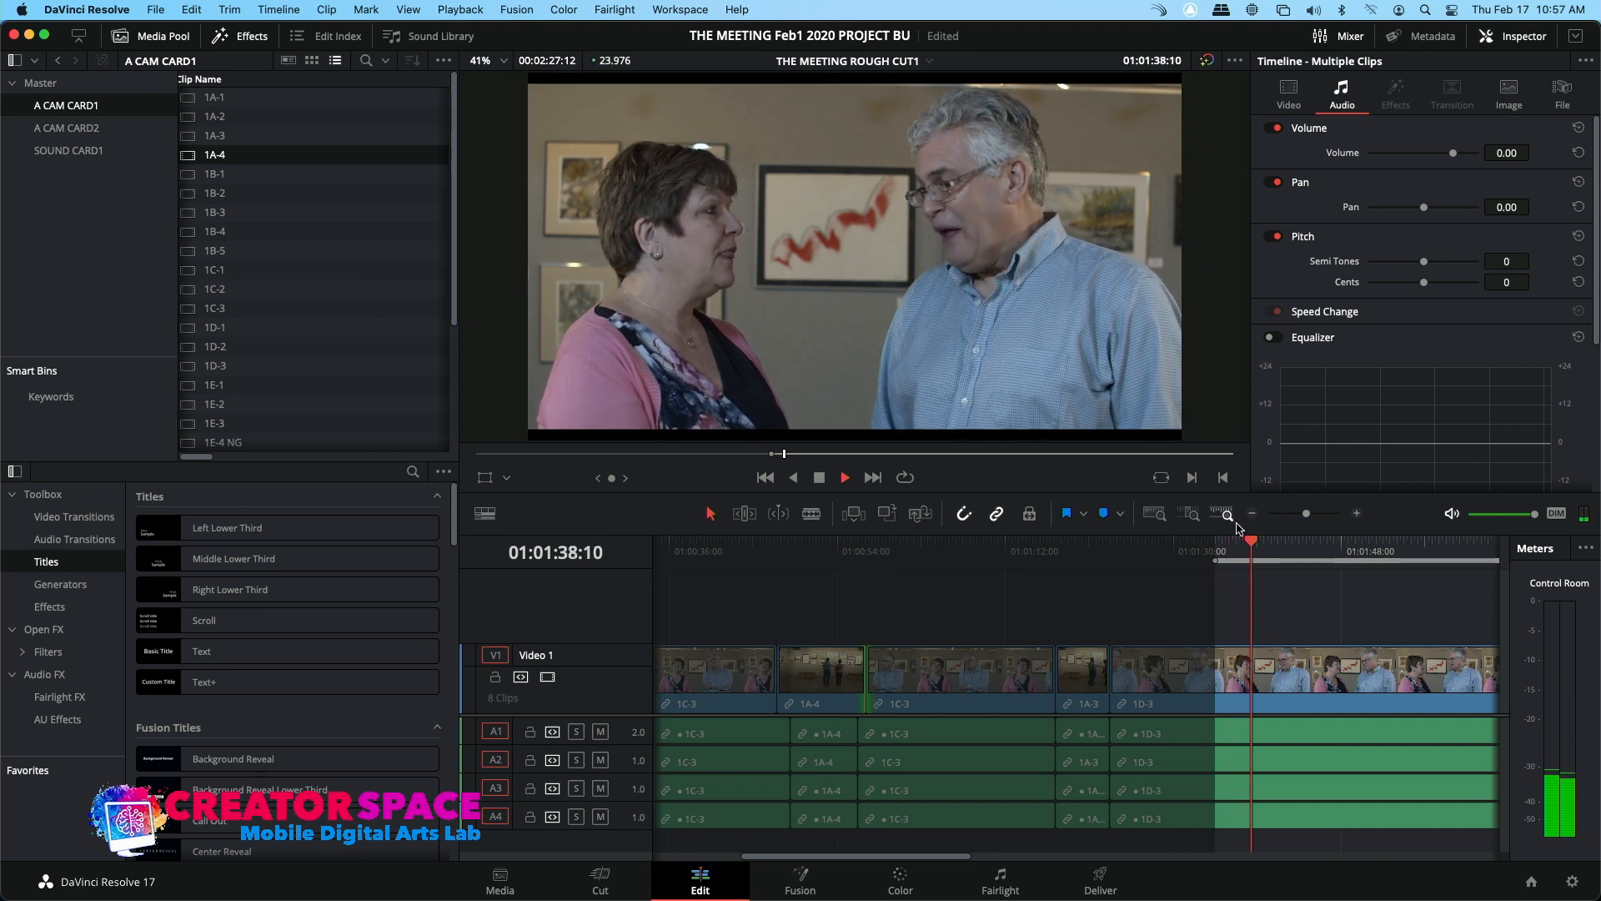
# Mark a timeline in point at 01:01:38:07 within clip 1D-3
pyautogui.click(1248, 544)
pyautogui.press('space')
pyautogui.press('i')
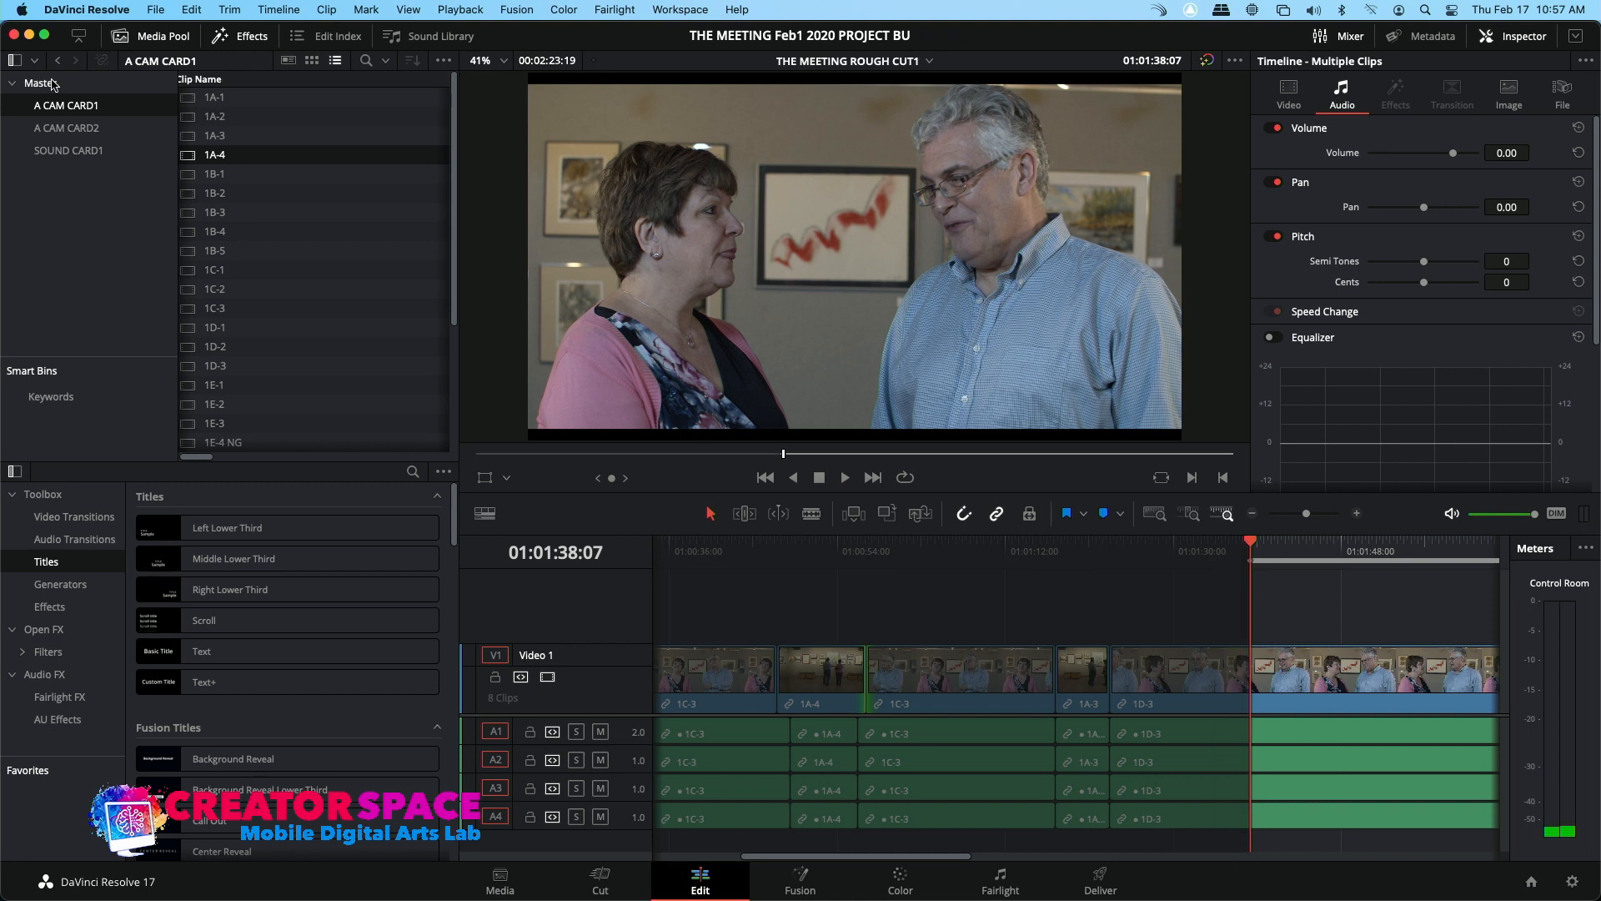
# Load clip 1G-1 as the source and mark its in point at about 01:28:45
pyautogui.scroll(-5, 202, 367)
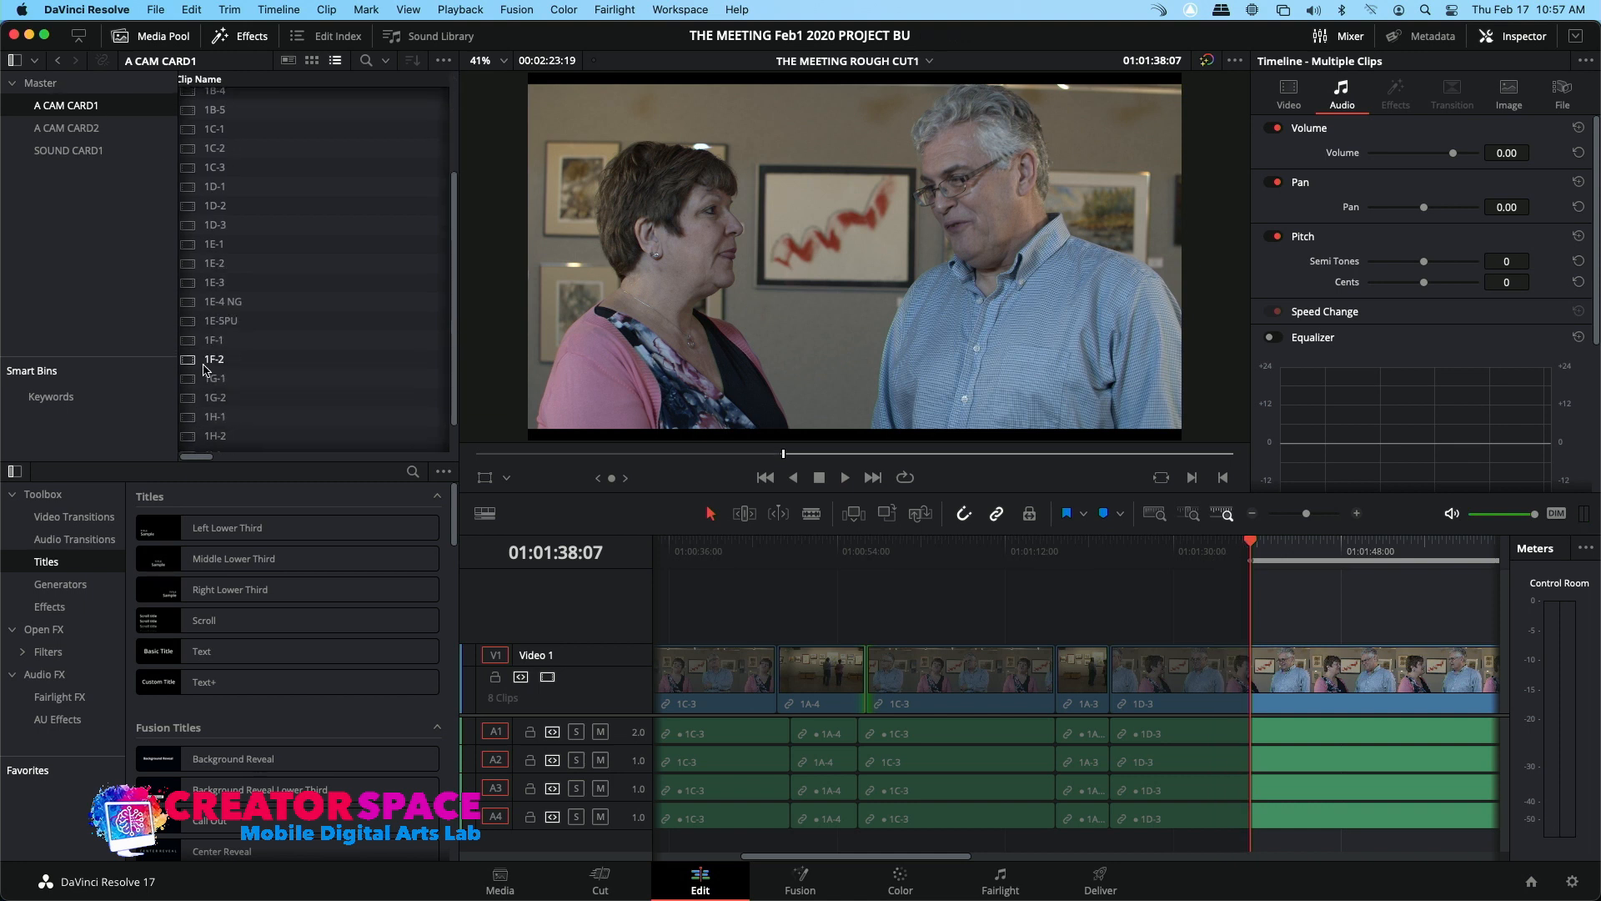
pyautogui.doubleClick(191, 378)
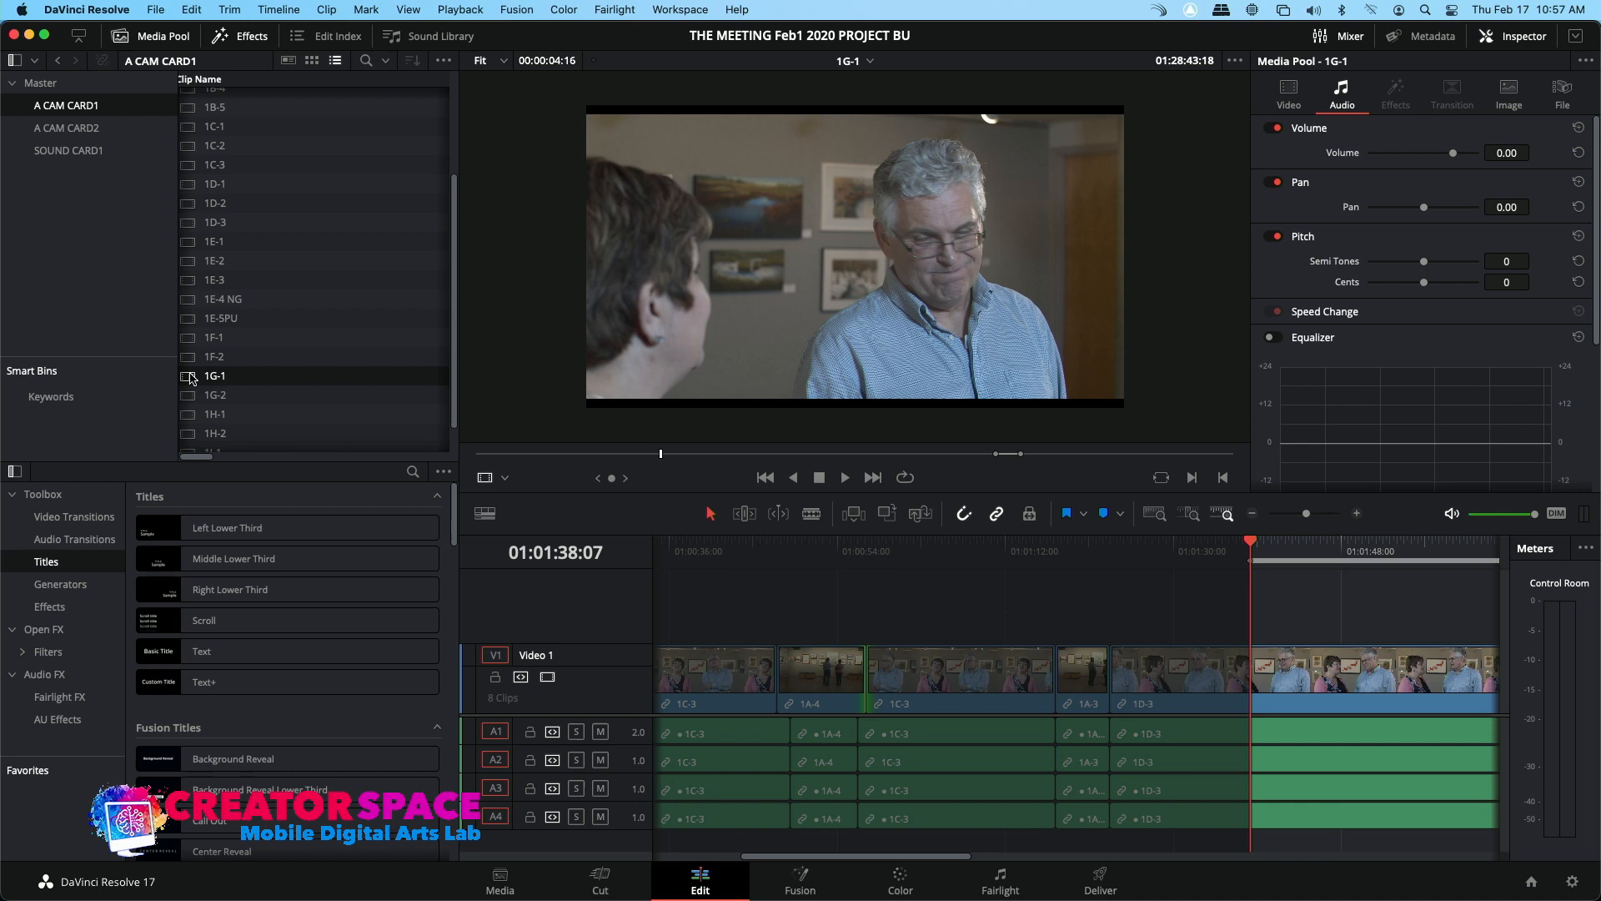
pyautogui.press('space')
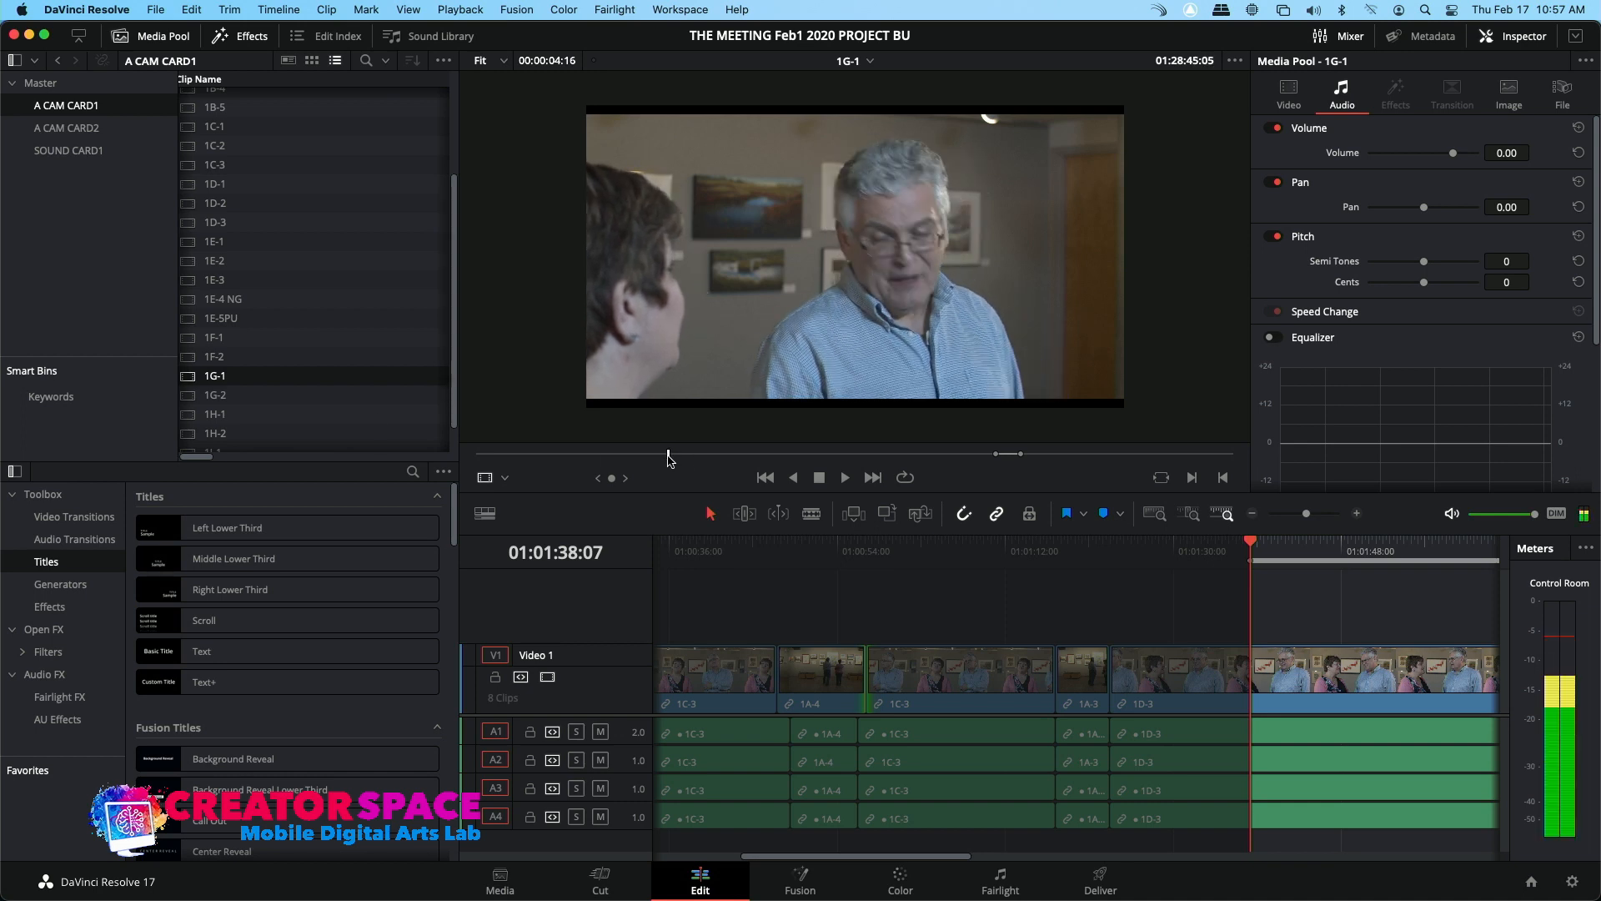
pyautogui.hotkey('alt', 'i')
pyautogui.press('space')
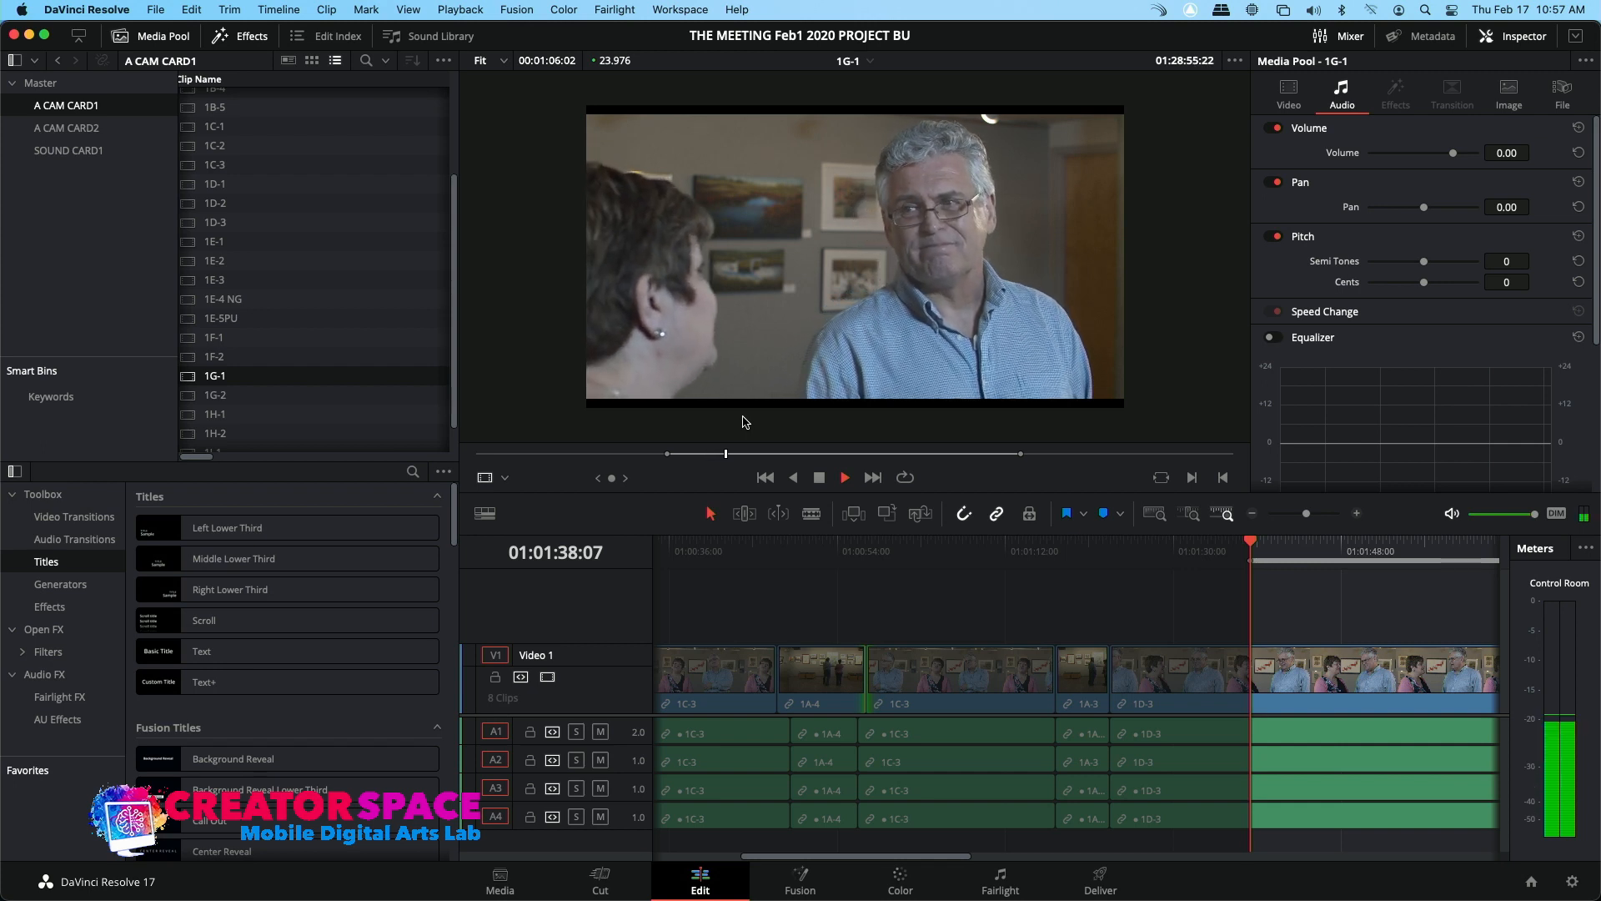
# Mark the out point of 1G-1 at 01:28:51:23 and overwrite the marked section onto the timeline at the in point
pyautogui.click(734, 454)
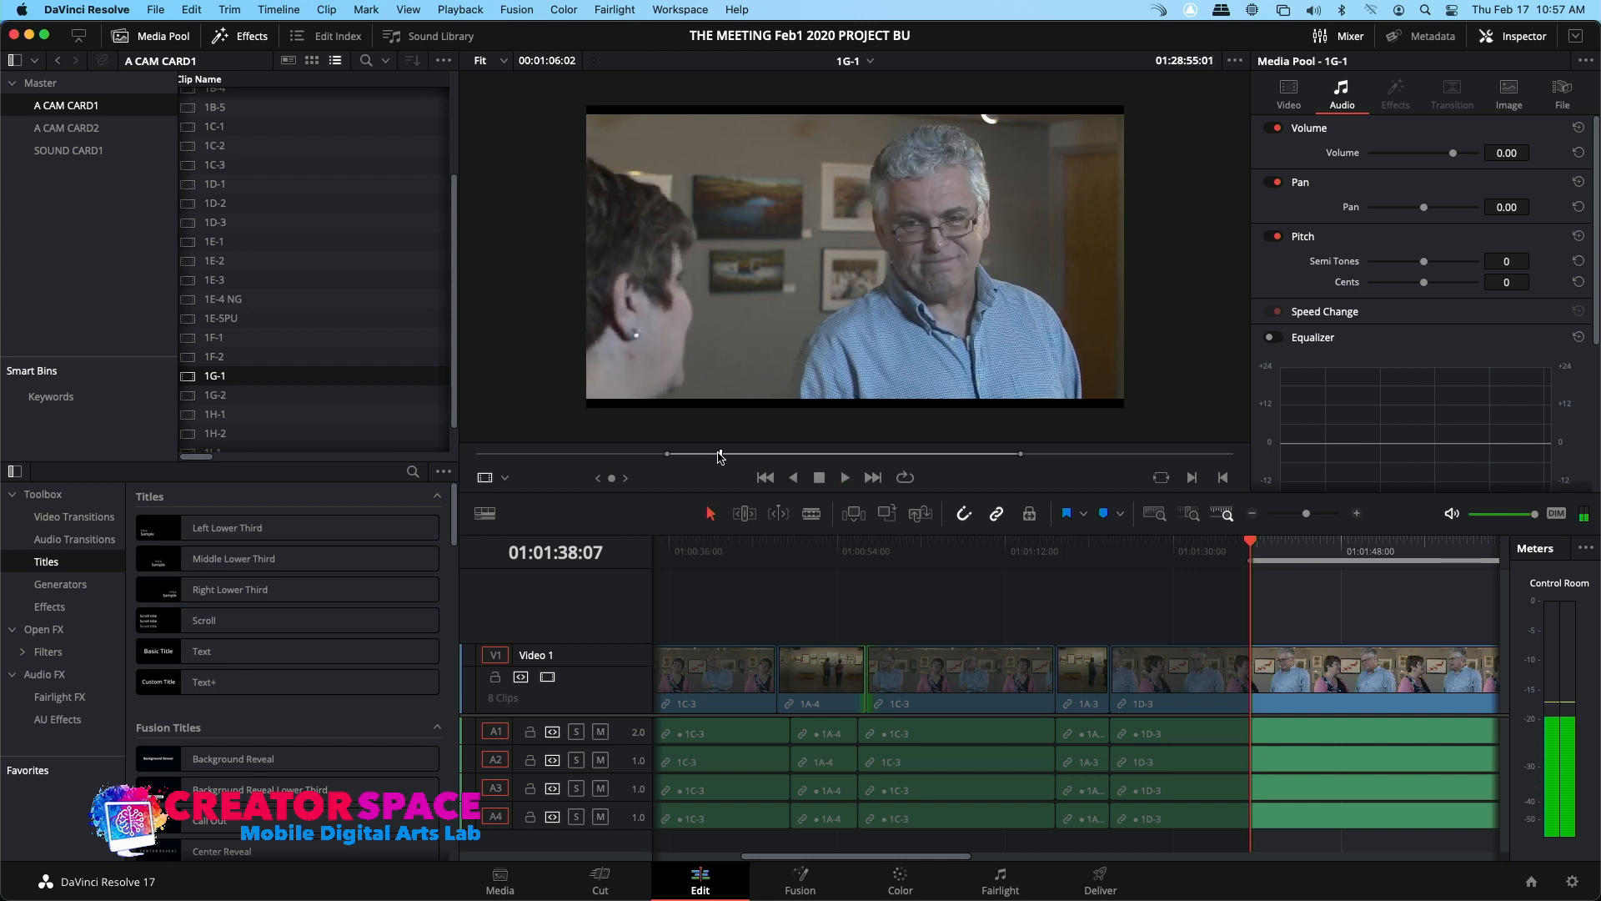
pyautogui.moveTo(696, 456); pyautogui.dragTo(691, 456)
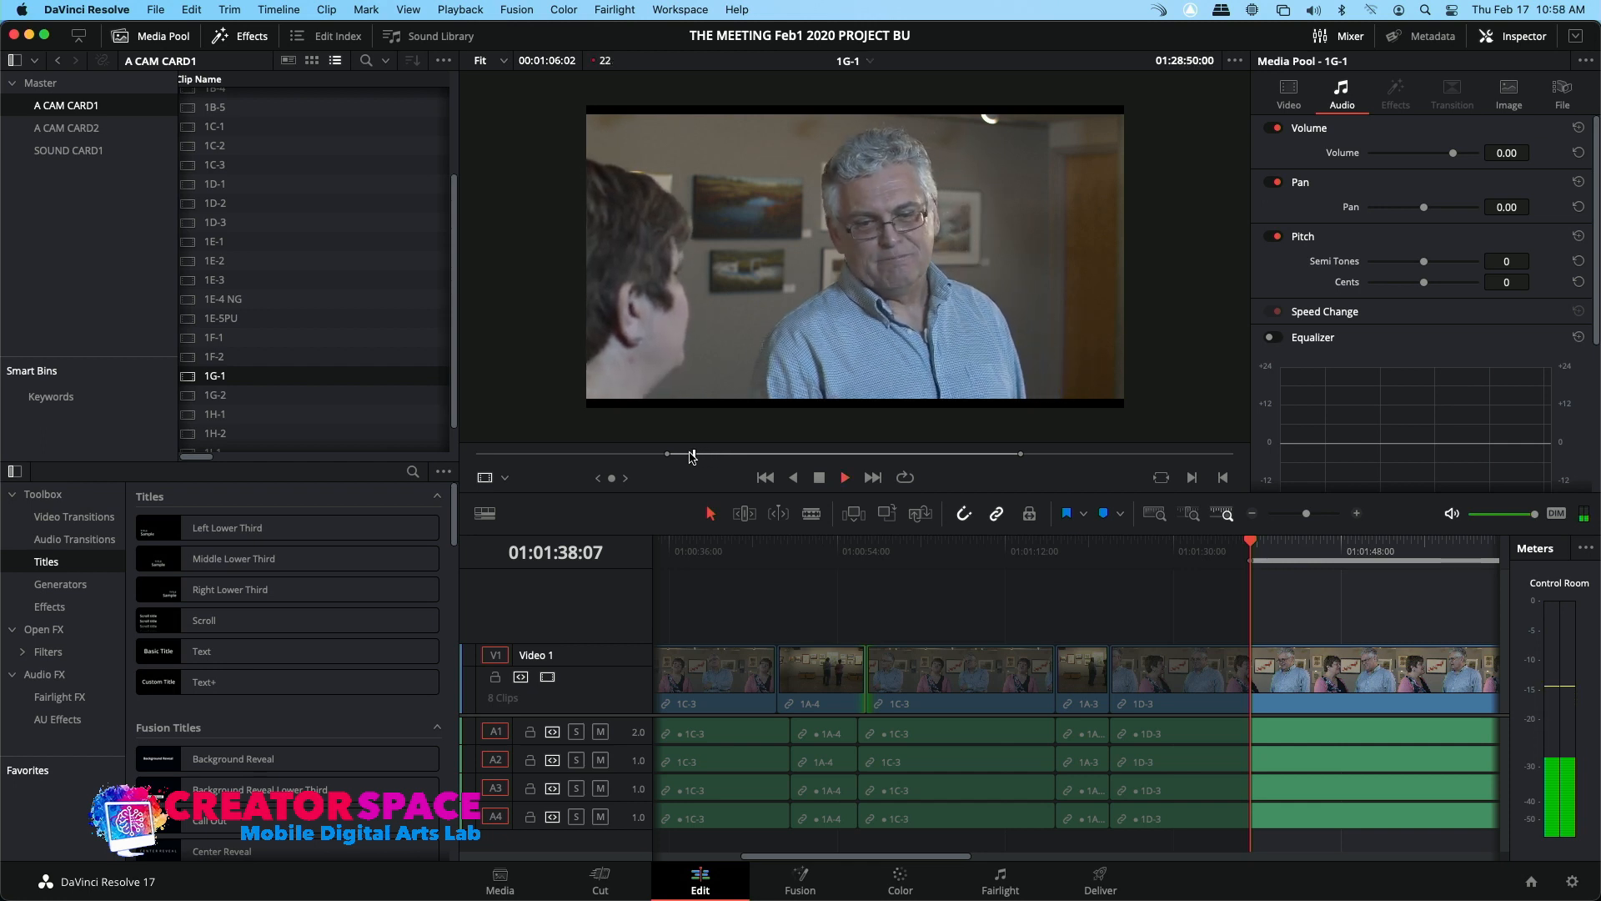
pyautogui.press('space')
pyautogui.press('o')
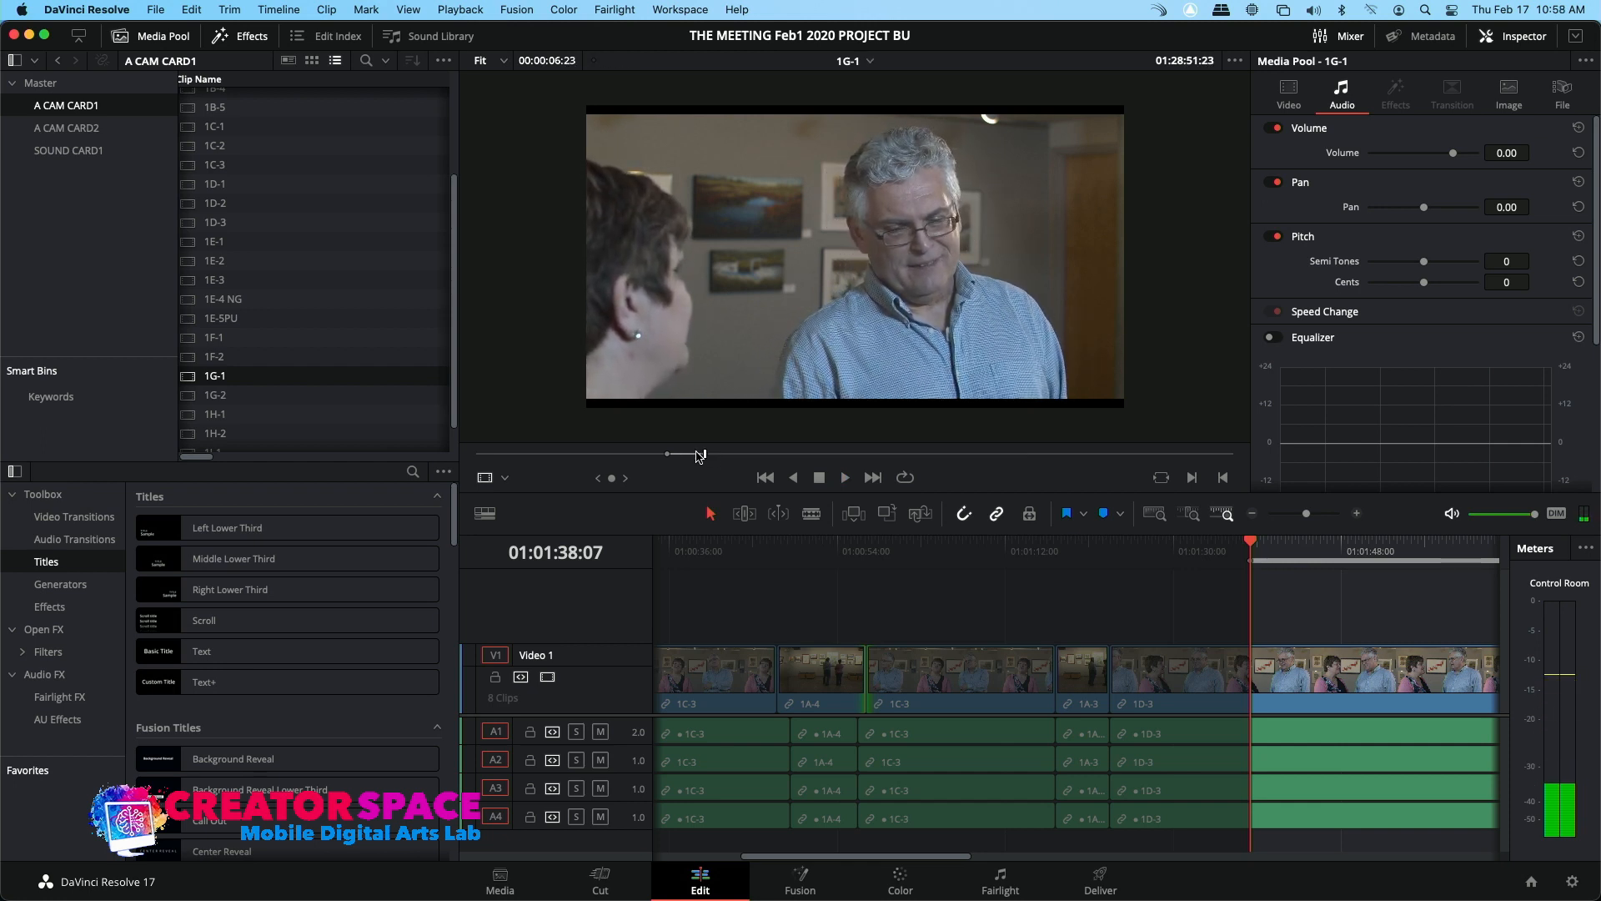
pyautogui.click(889, 515)
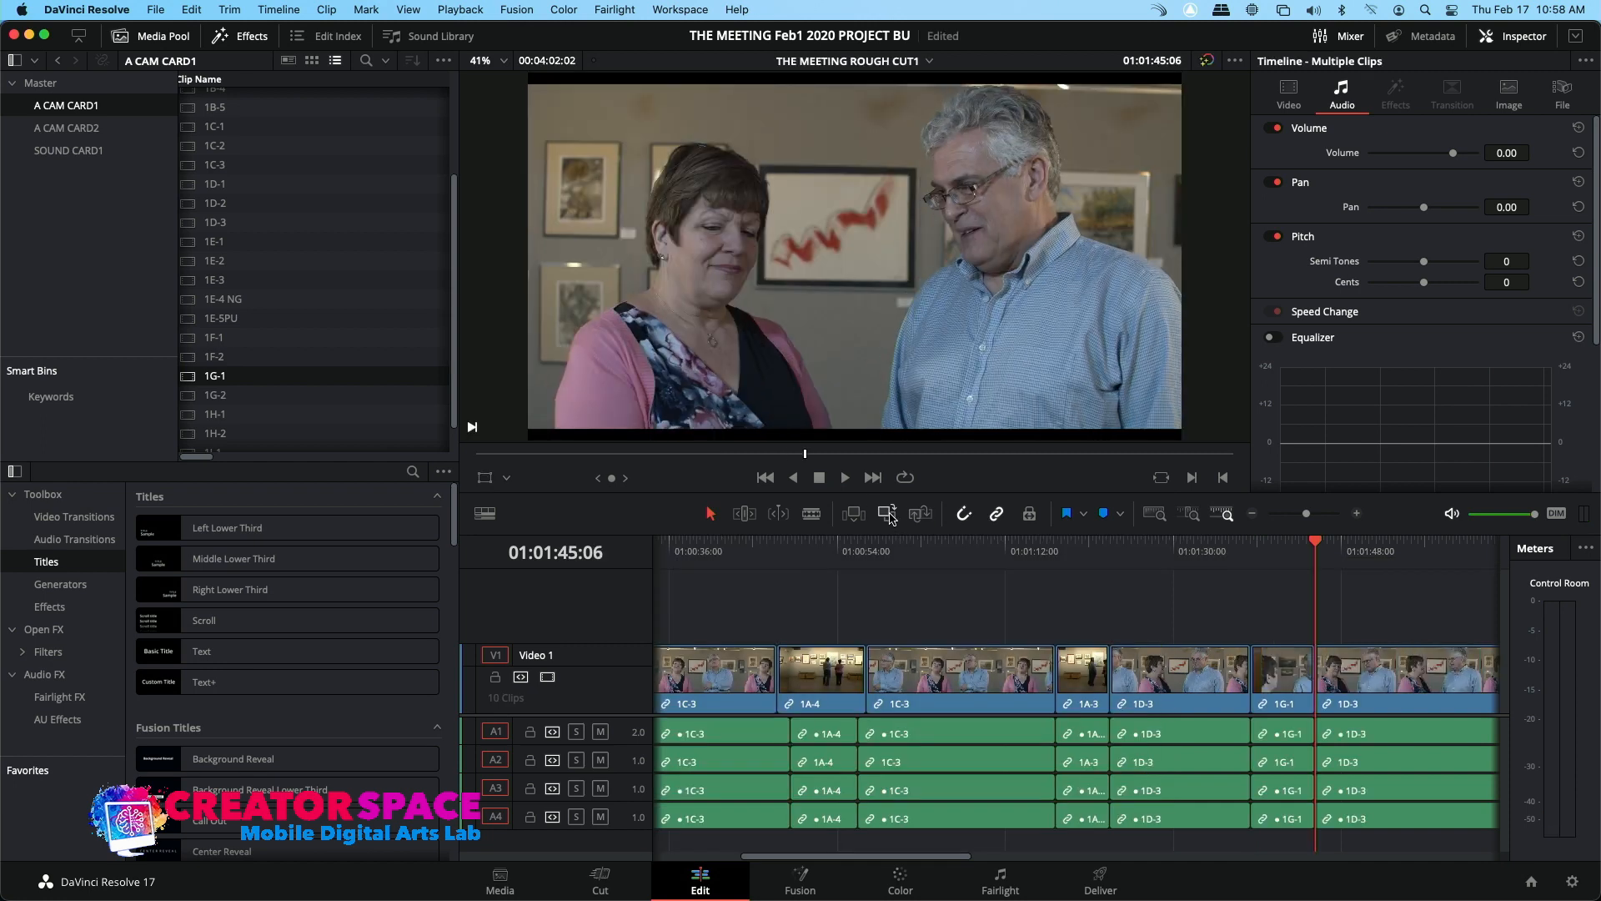
# Play back the cuts from 1D-3 into 1G-1 and back to 1D-3, examining the end of 1G-1 closely
pyautogui.click(1235, 550)
pyautogui.press('space')
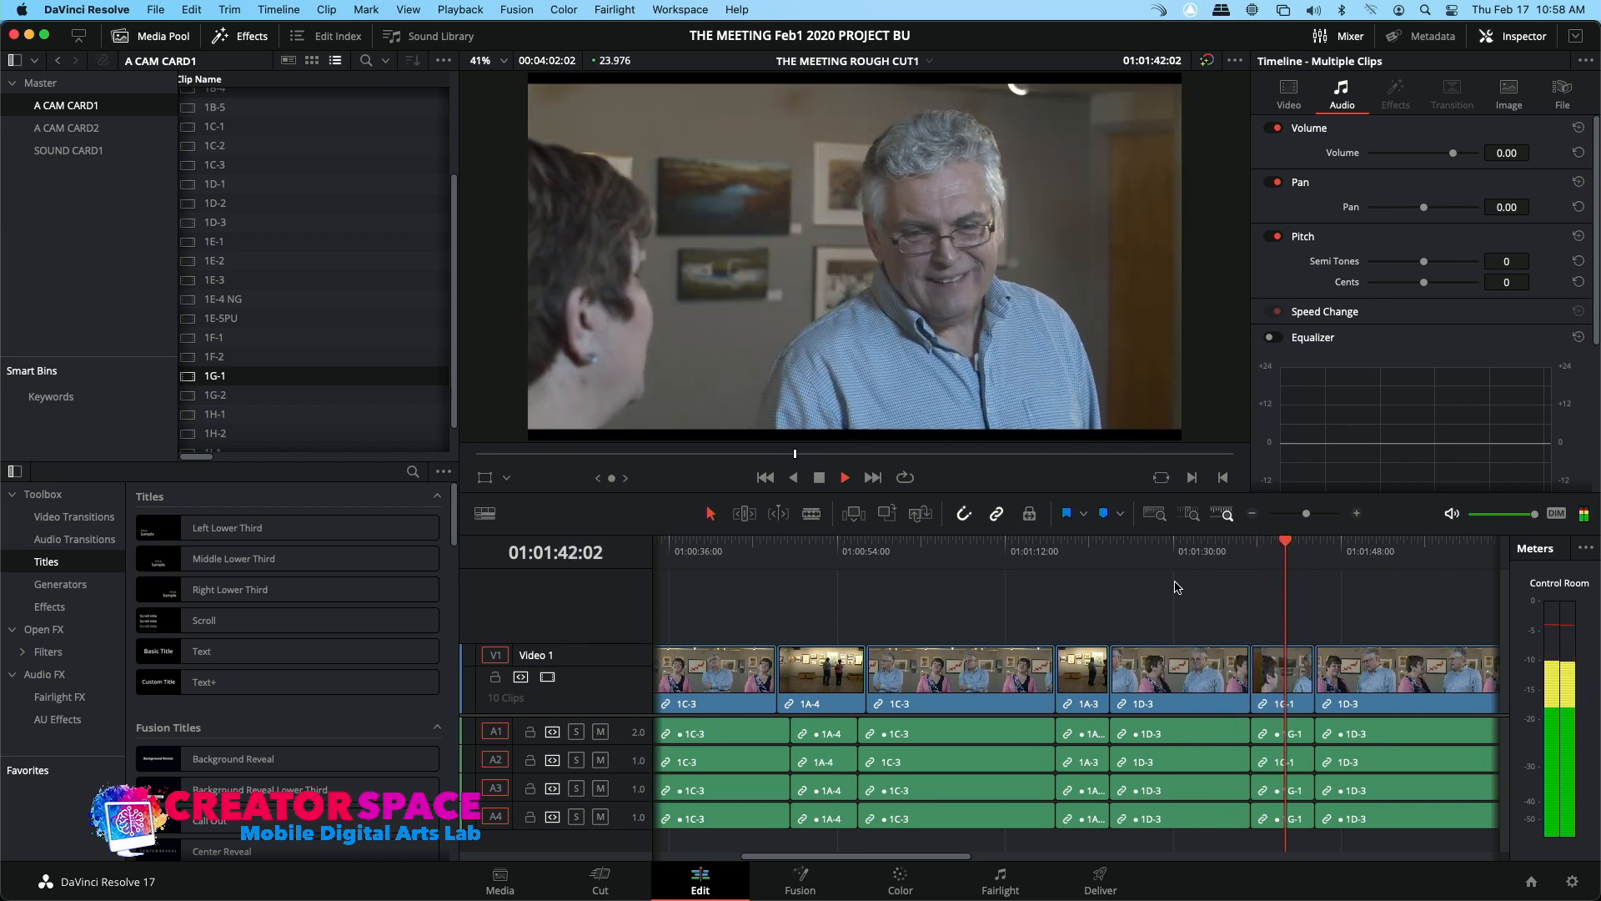
pyautogui.hscroll(-3, 1176, 588)
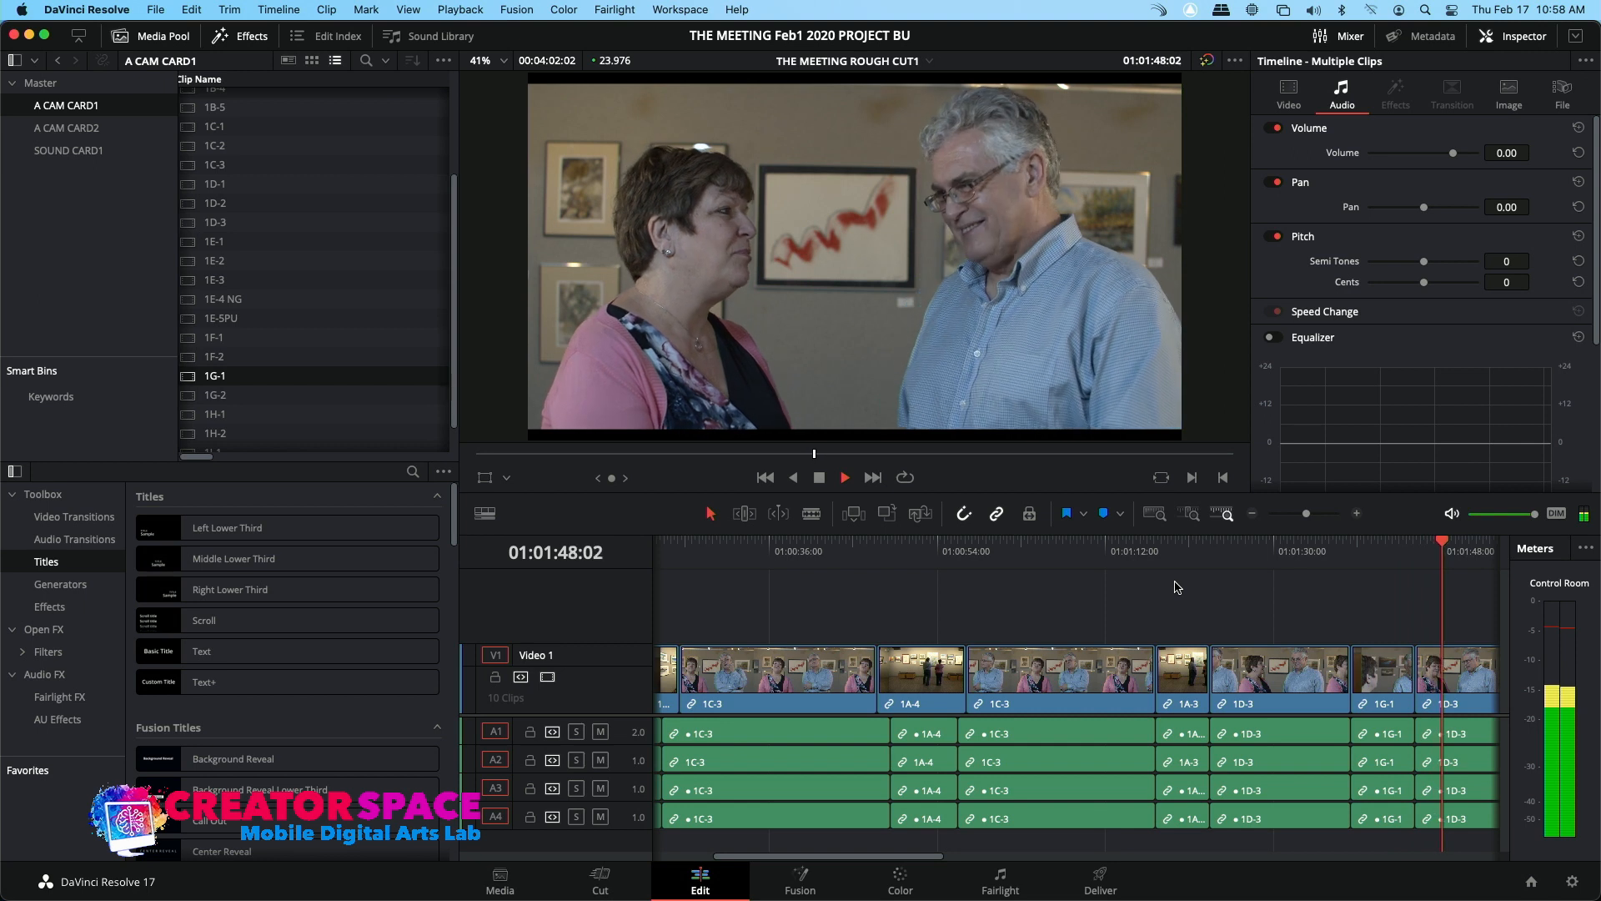
pyautogui.press('space')
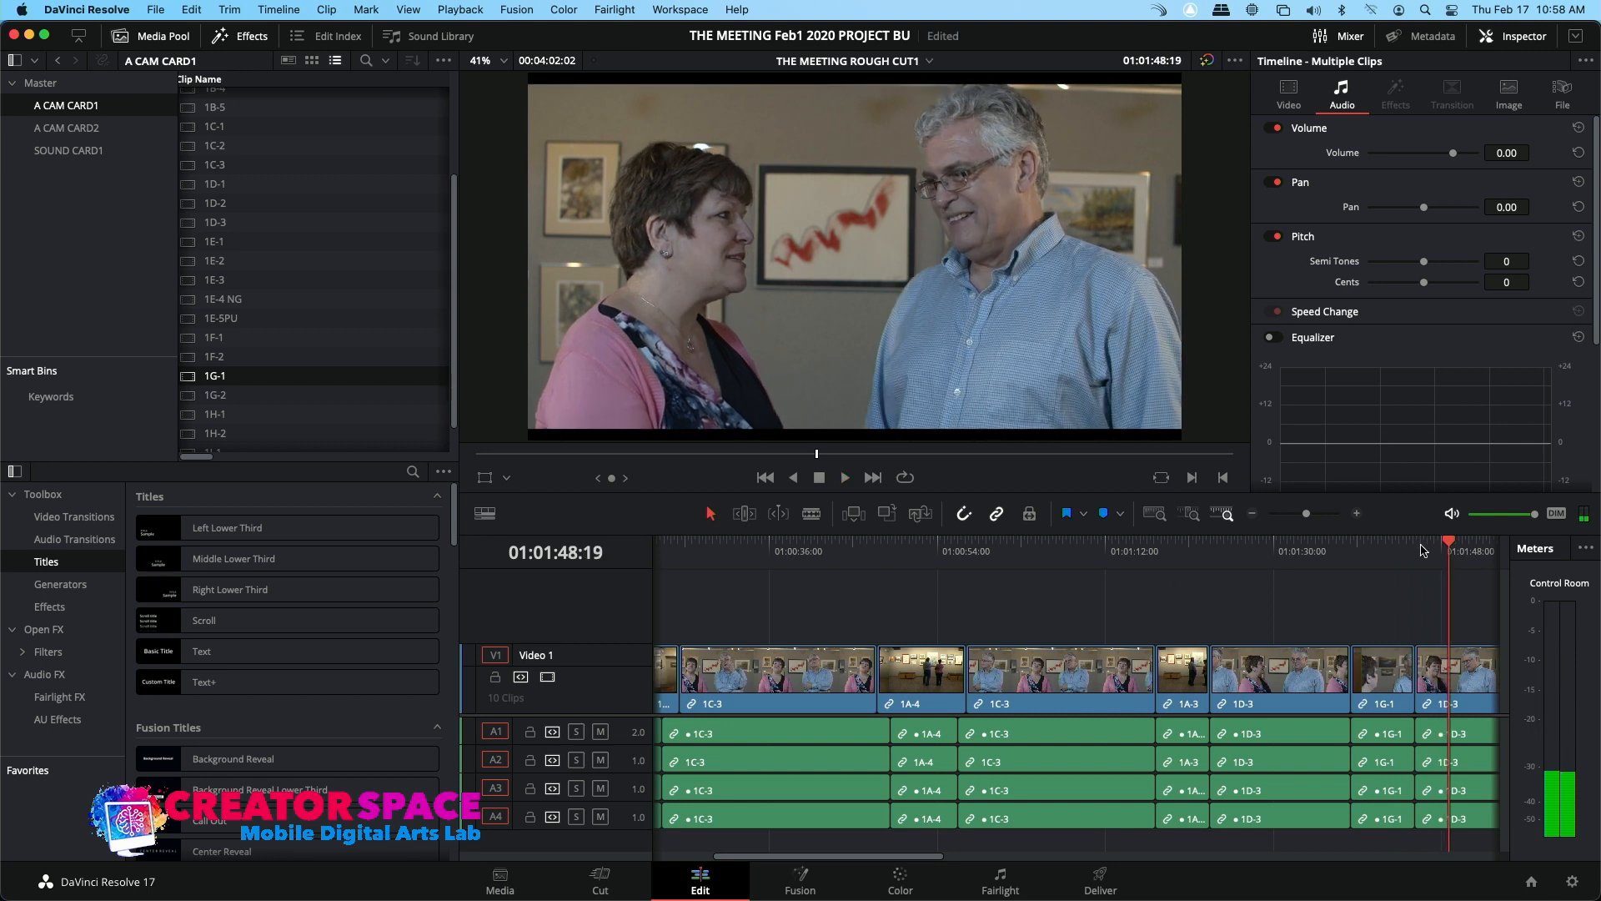
pyautogui.click(1422, 549)
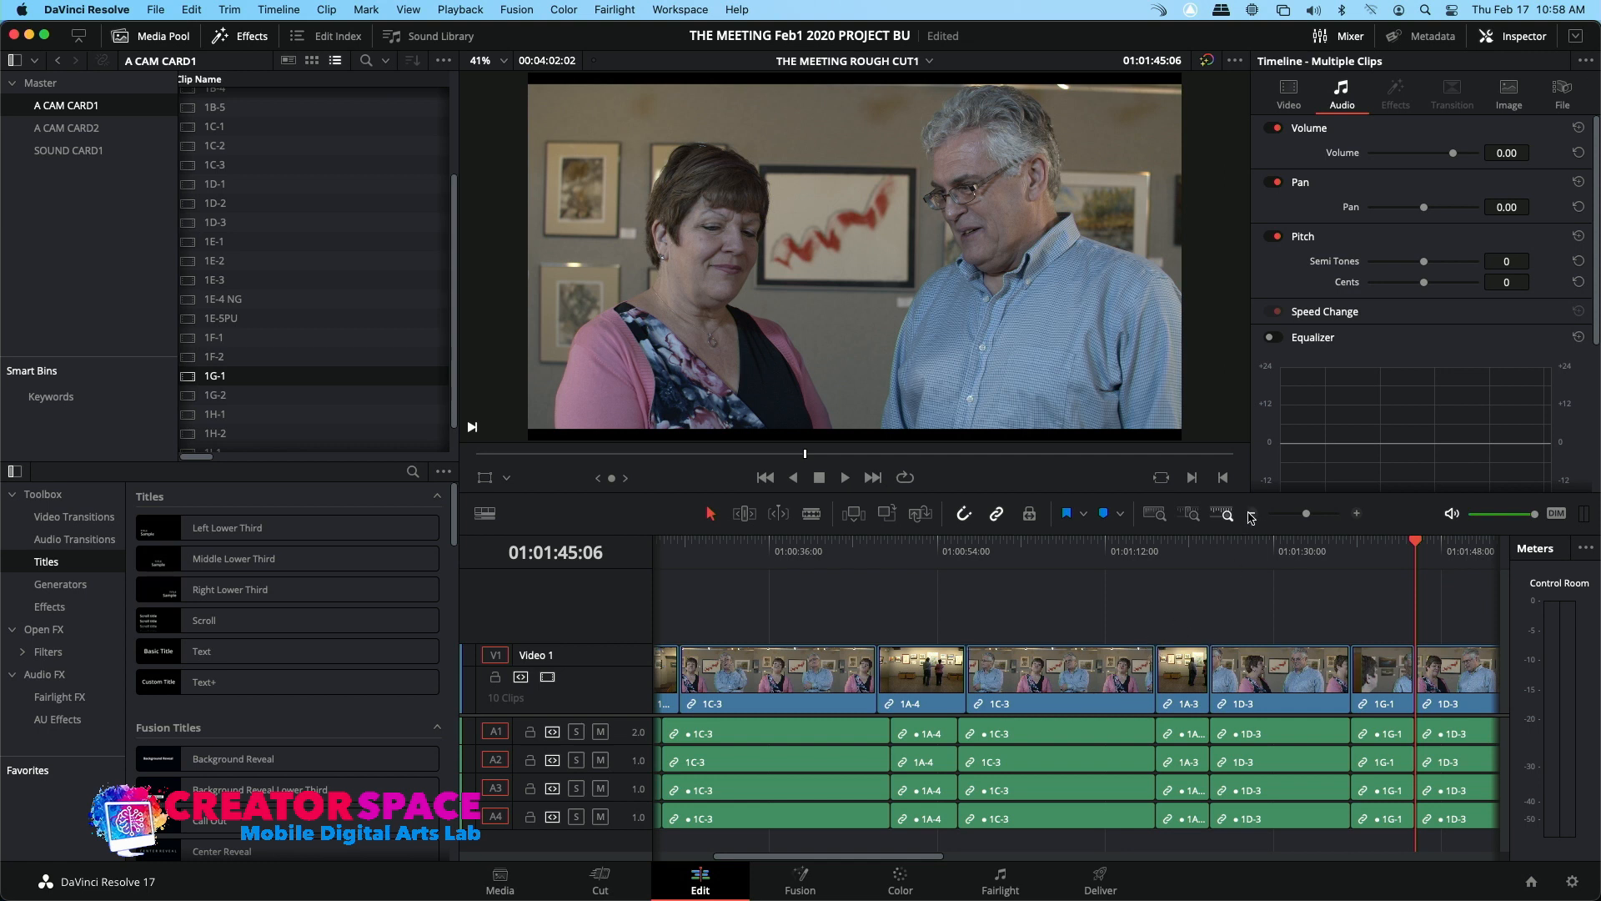
pyautogui.click(1358, 515)
pyautogui.click(1060, 556)
pyautogui.press('space')
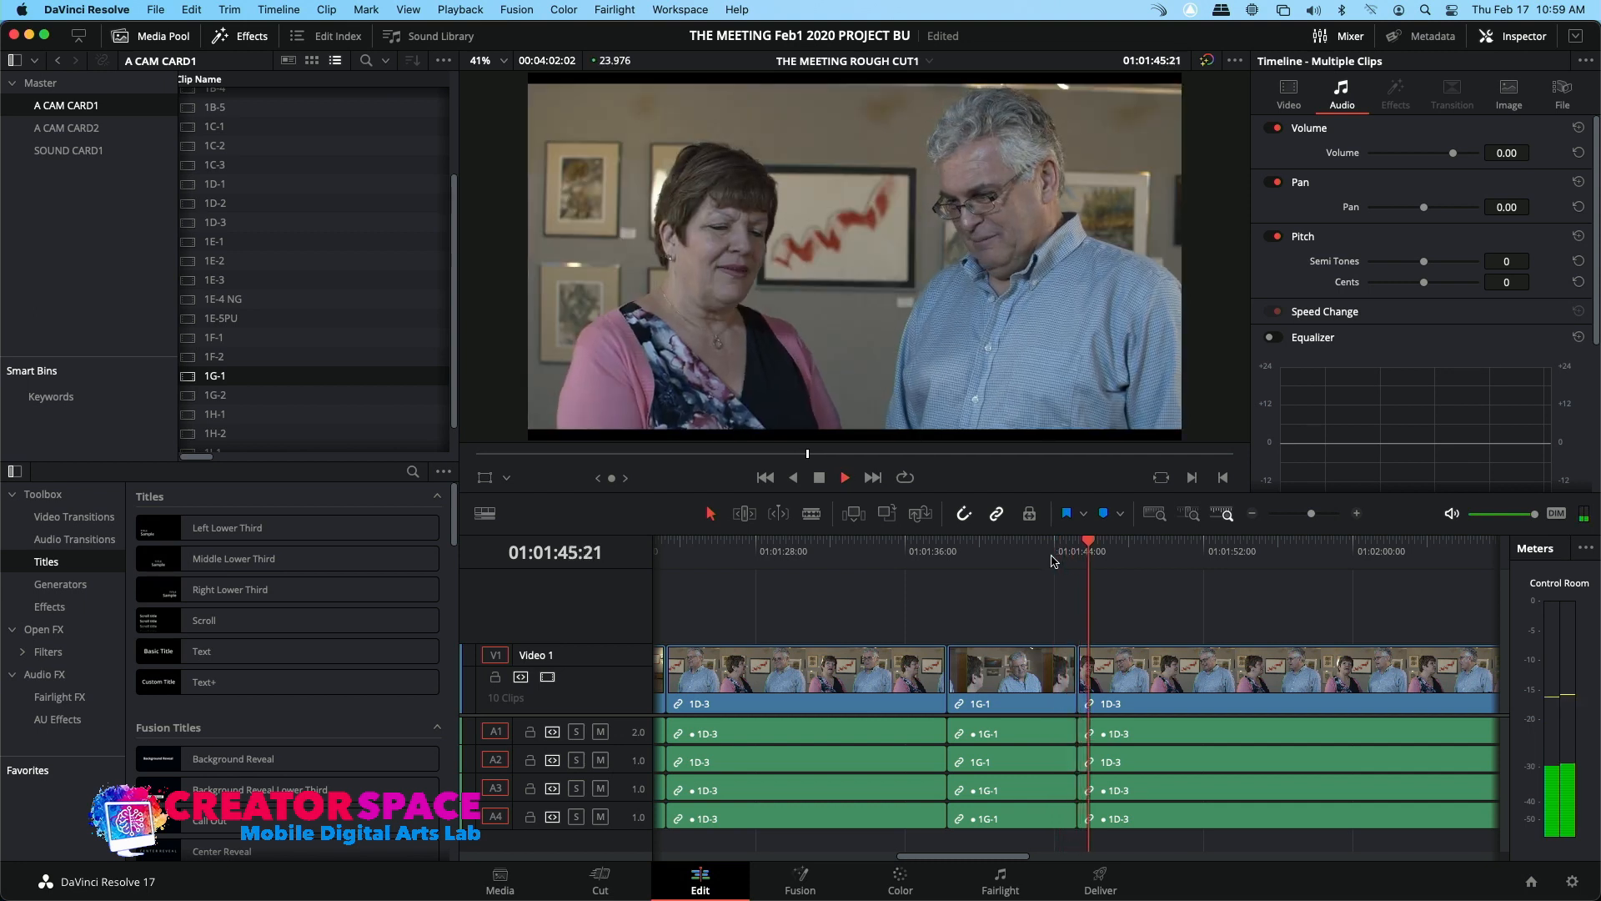
pyautogui.click(1056, 557)
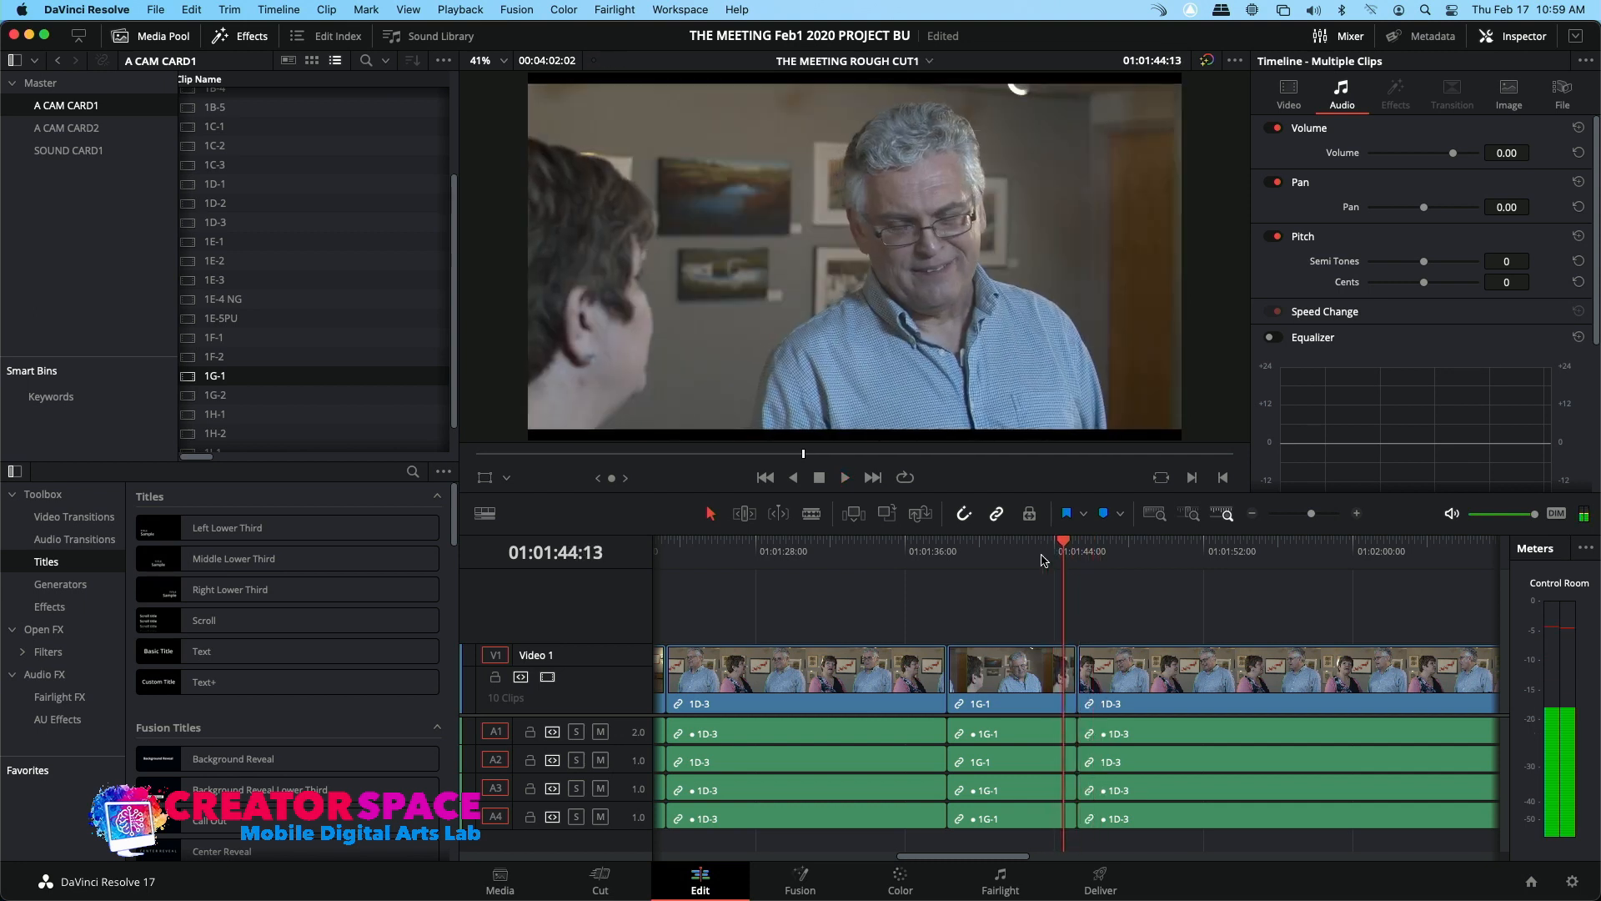
pyautogui.click(927, 556)
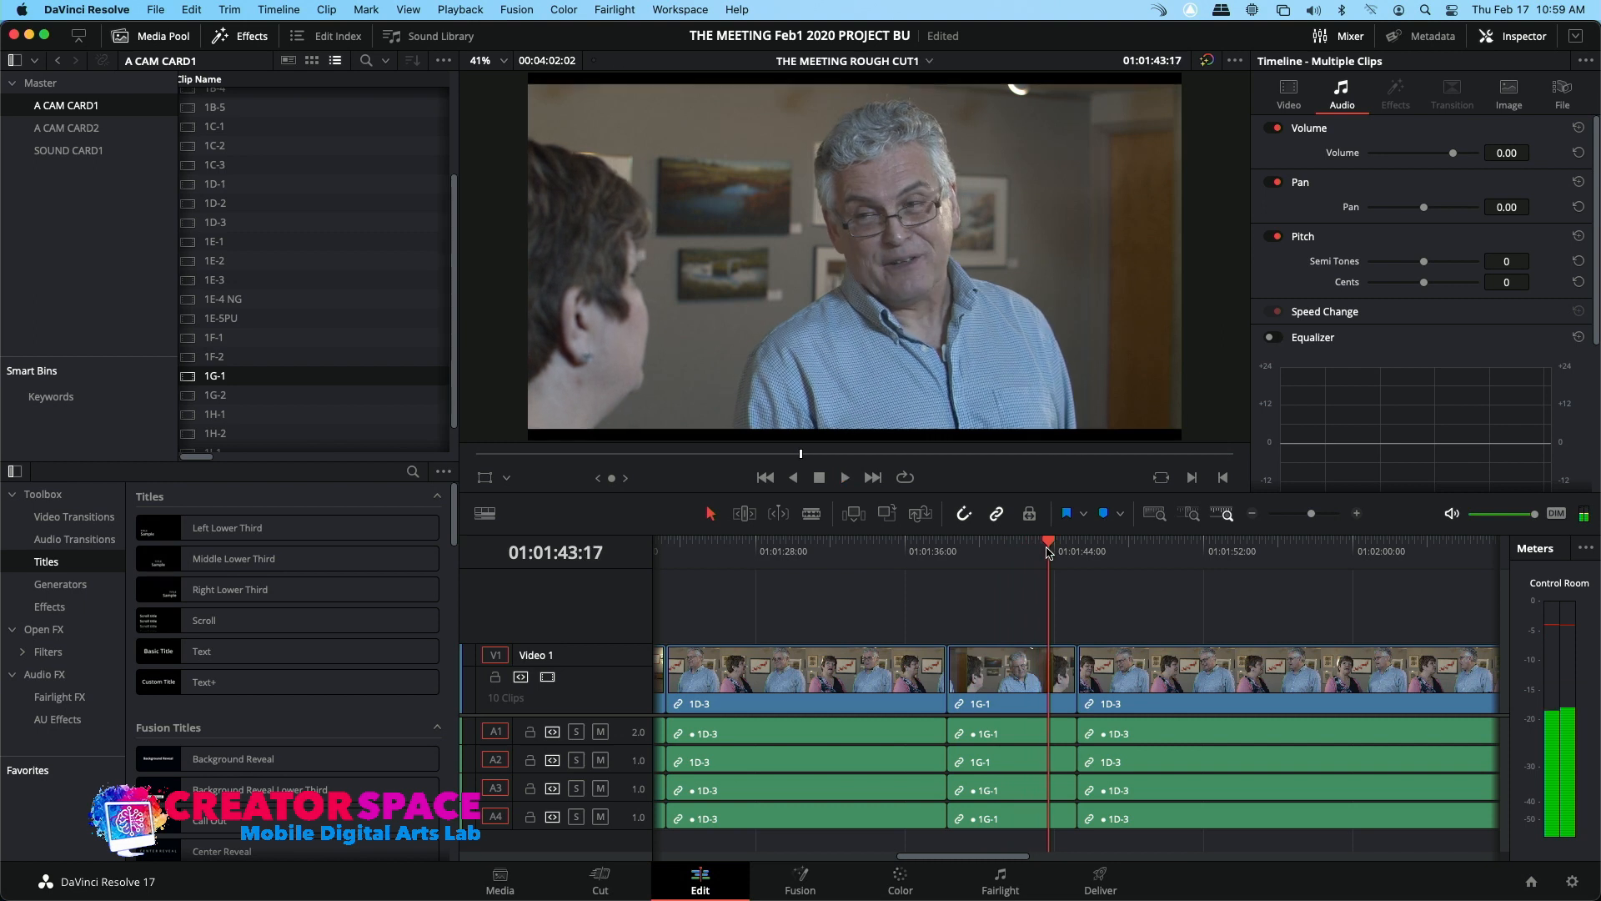
pyautogui.press('space')
pyautogui.press('space')
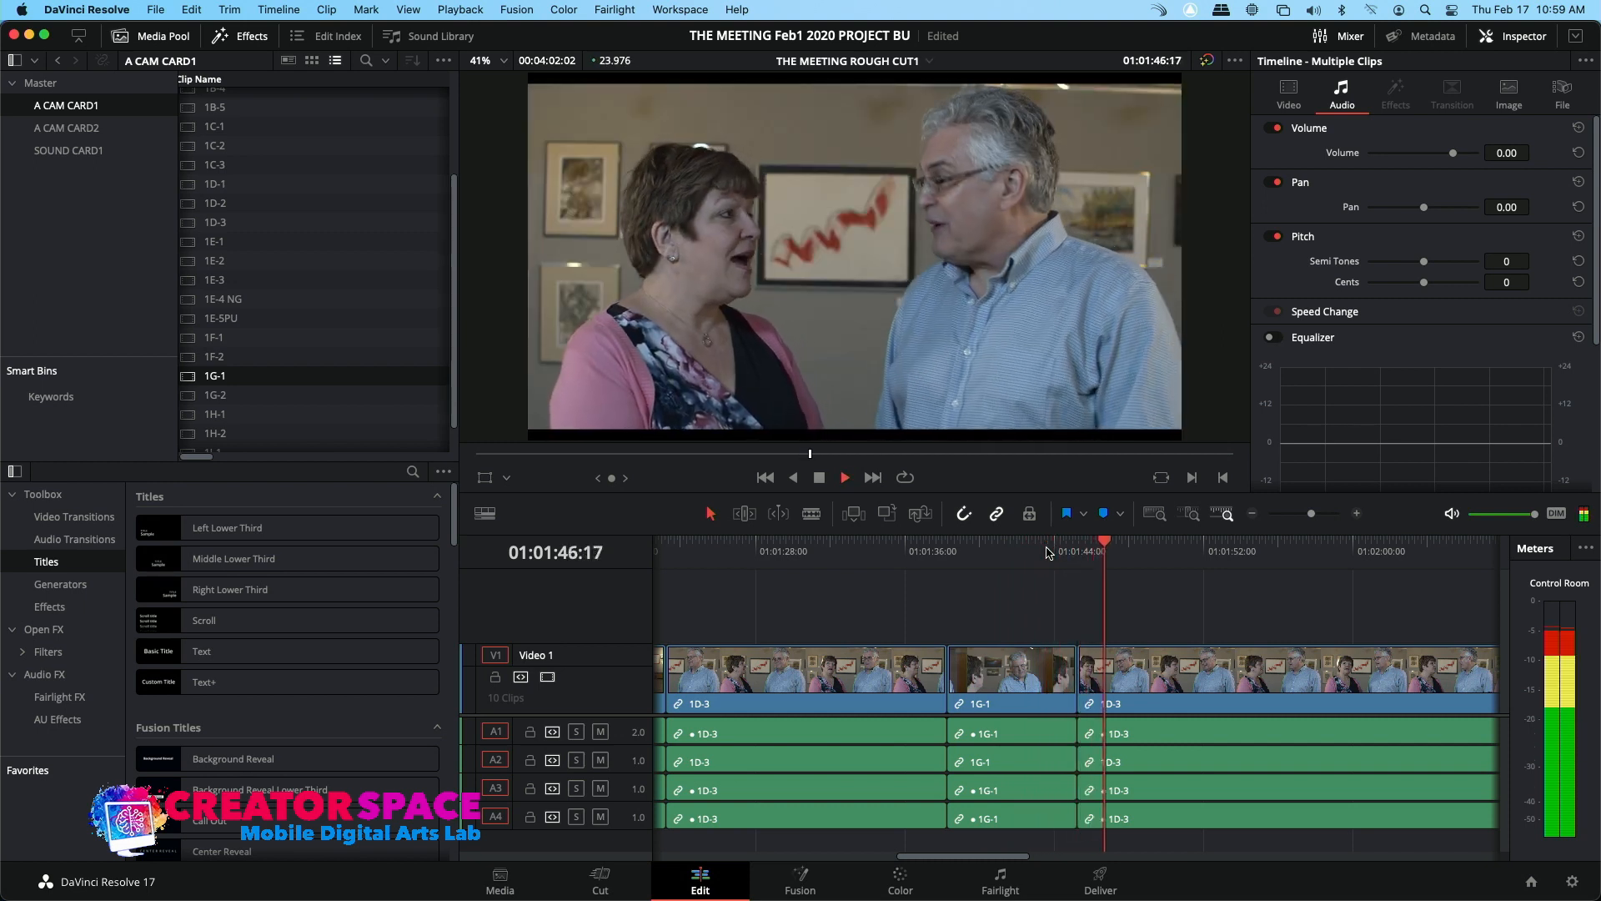
pyautogui.press('space')
# Park the timeline playhead at 01:01:42:18 within 1G-1 and preview source clips 1F-2, 1G-2, 1H-1 and 1H-2 for the next shot
pyautogui.hscroll(-2, 1071, 550)
pyautogui.moveTo(1084, 550); pyautogui.dragTo(1076, 550)
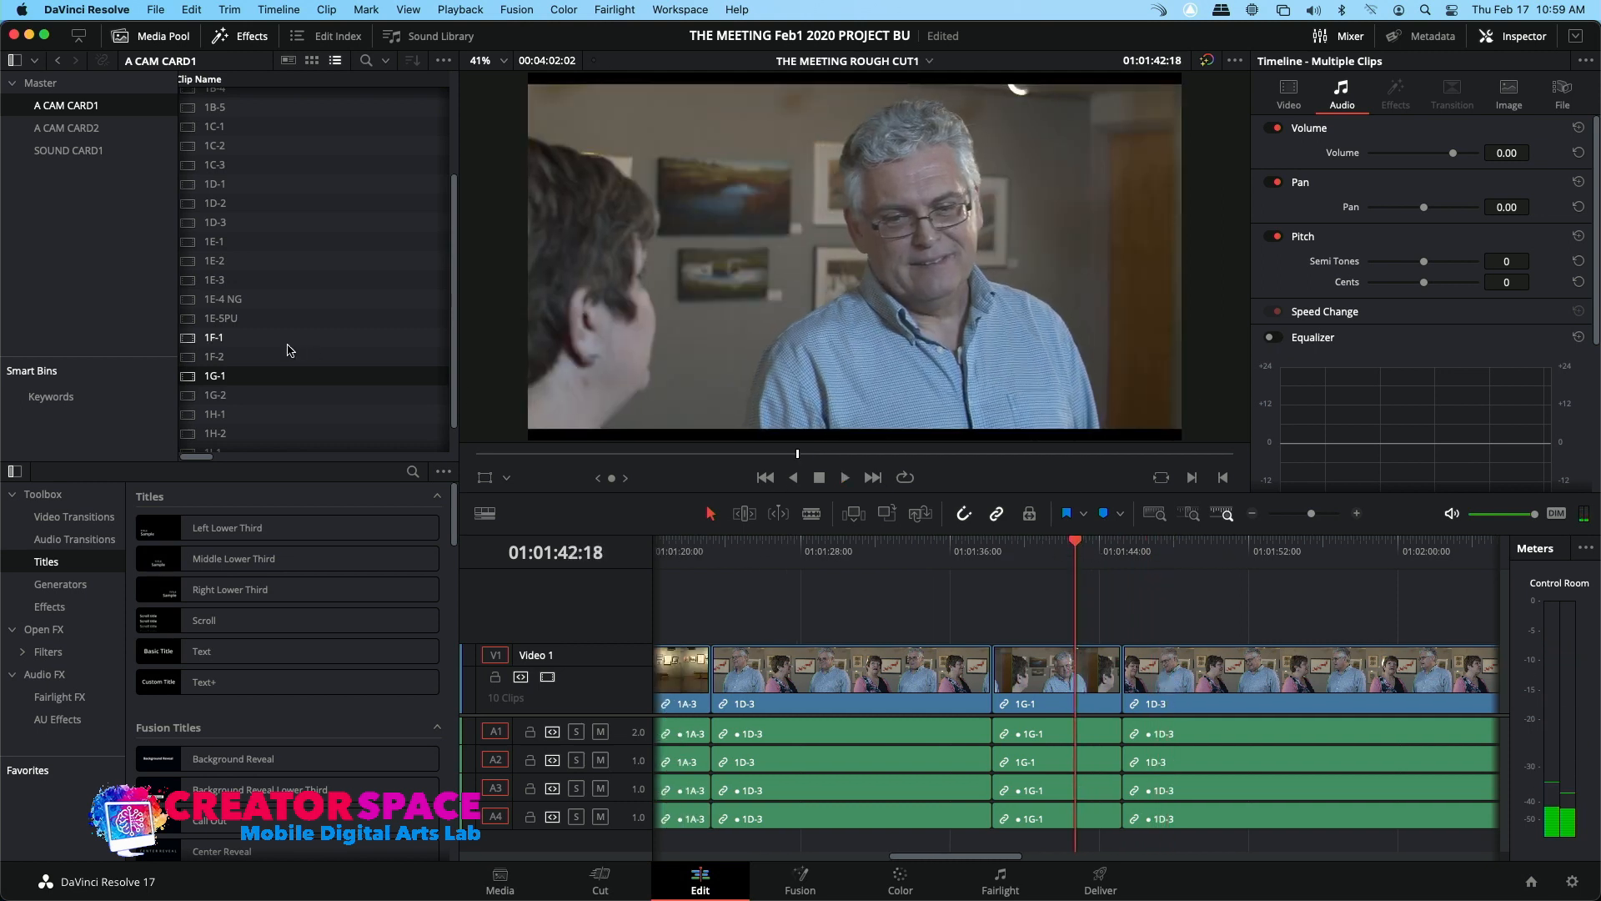
pyautogui.doubleClick(193, 358)
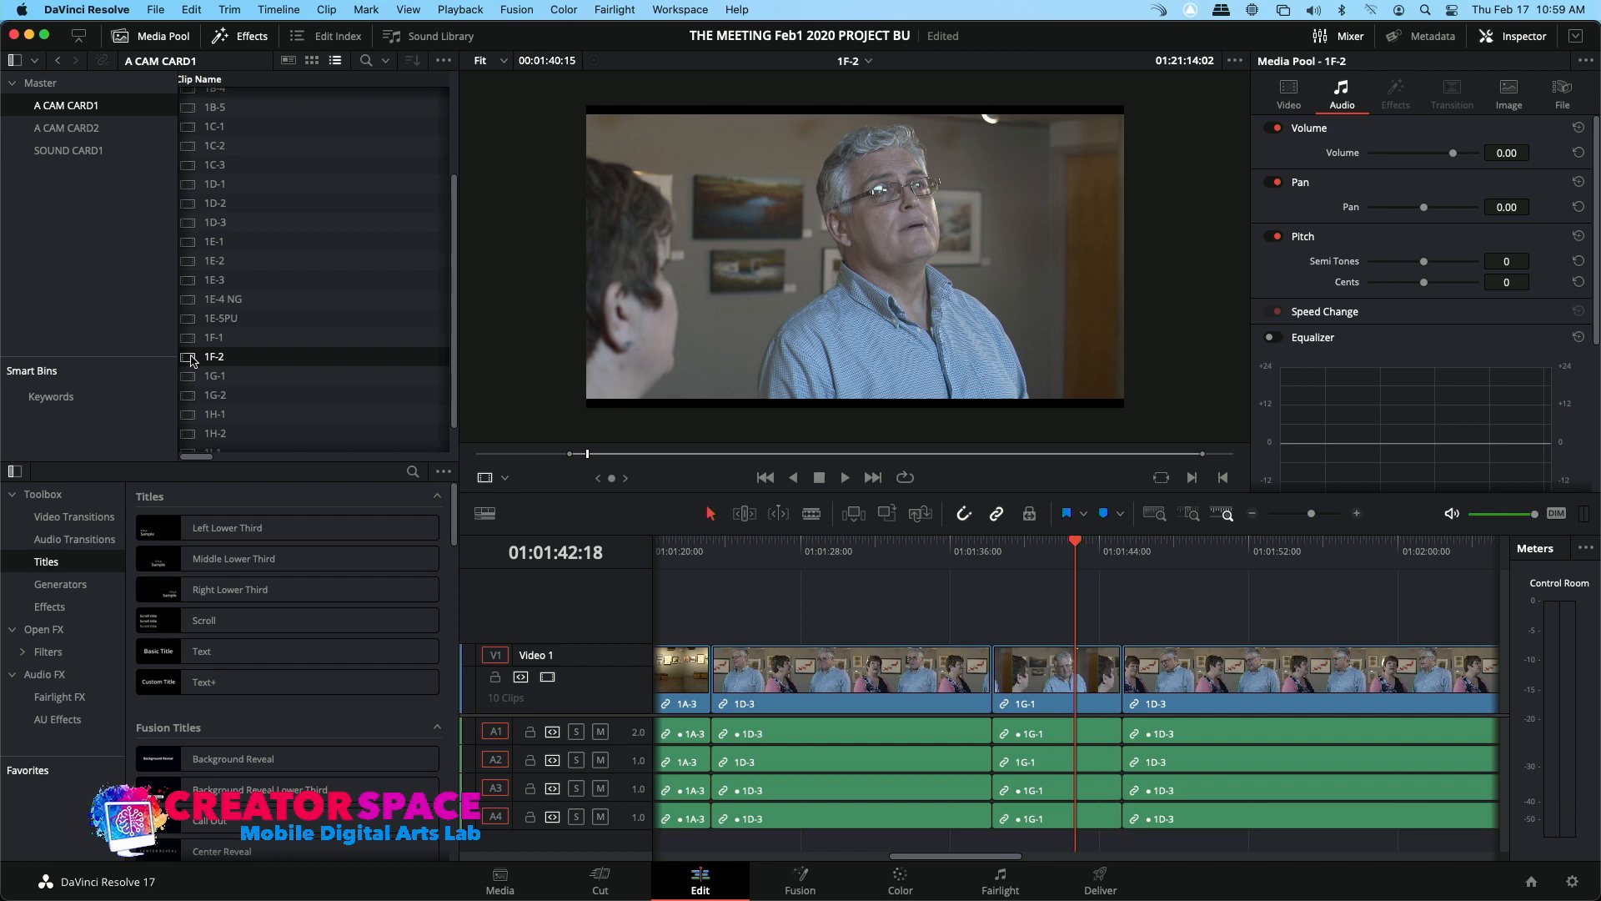
pyautogui.doubleClick(193, 395)
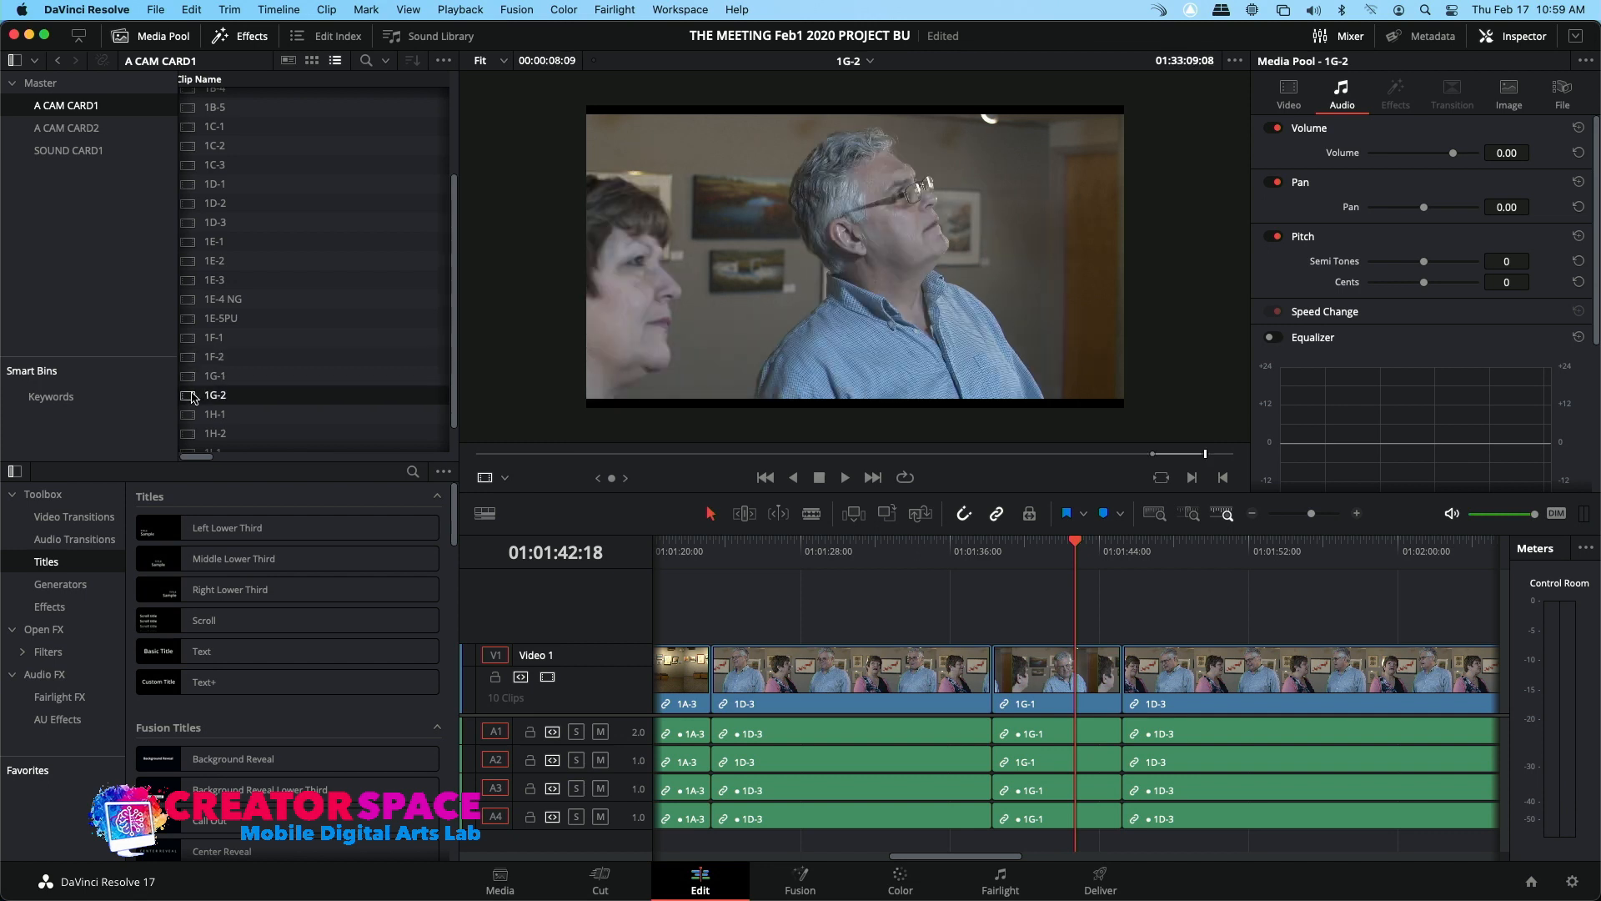
pyautogui.doubleClick(185, 415)
pyautogui.doubleClick(185, 433)
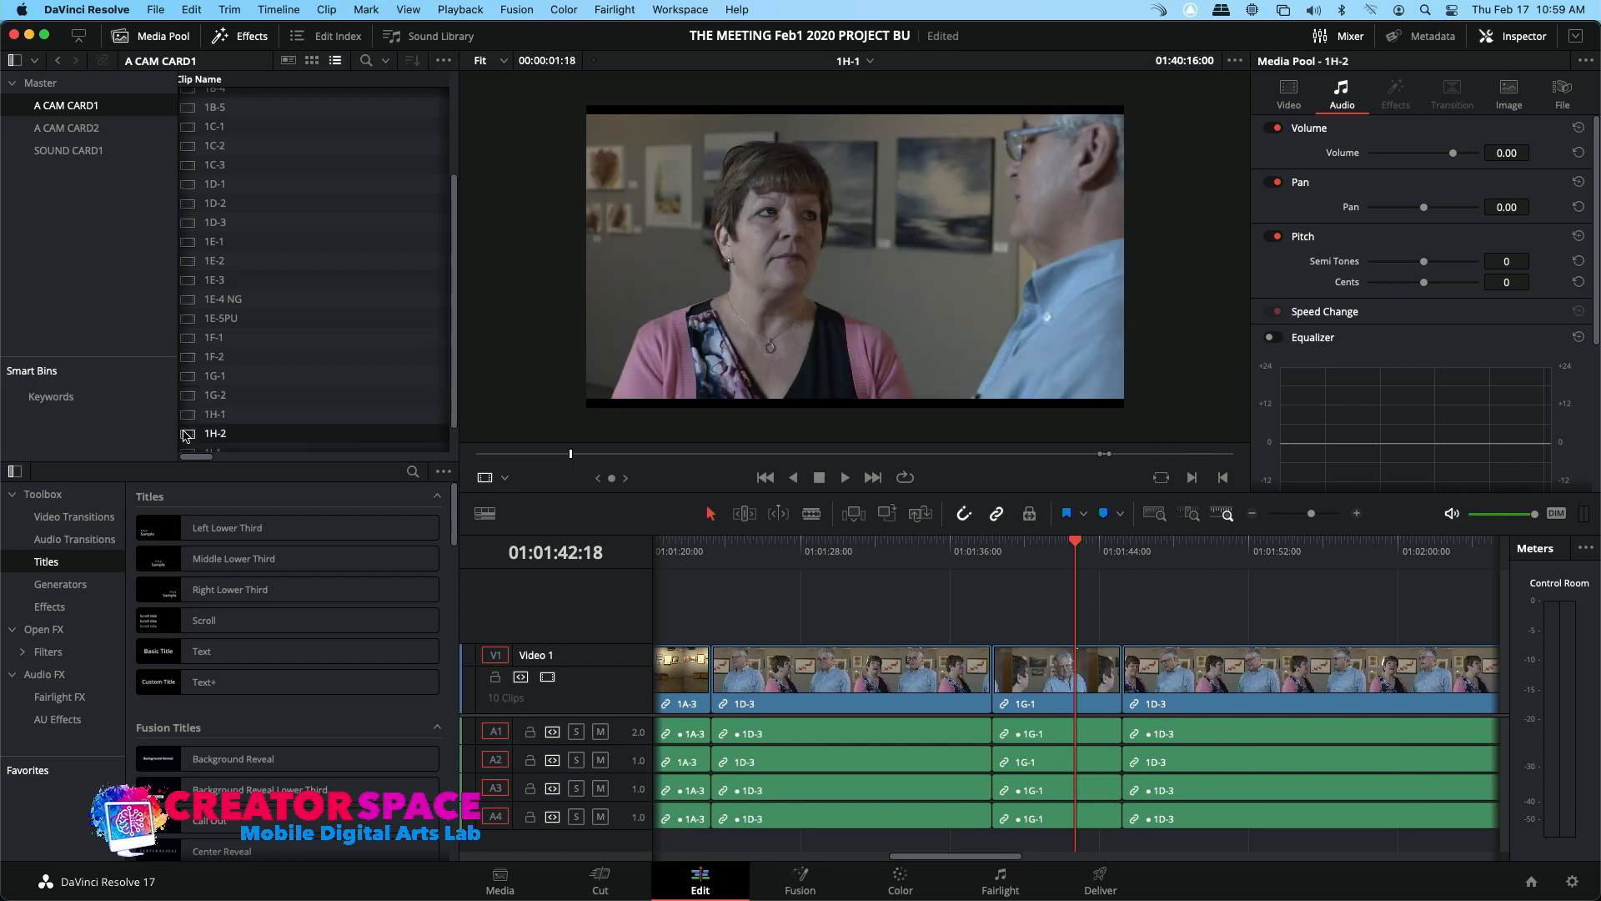
# Mark a section of about two seconds in 1H-2 showing the woman's reaction, ending at 01:44:02:07
pyautogui.click(698, 454)
pyautogui.press('space')
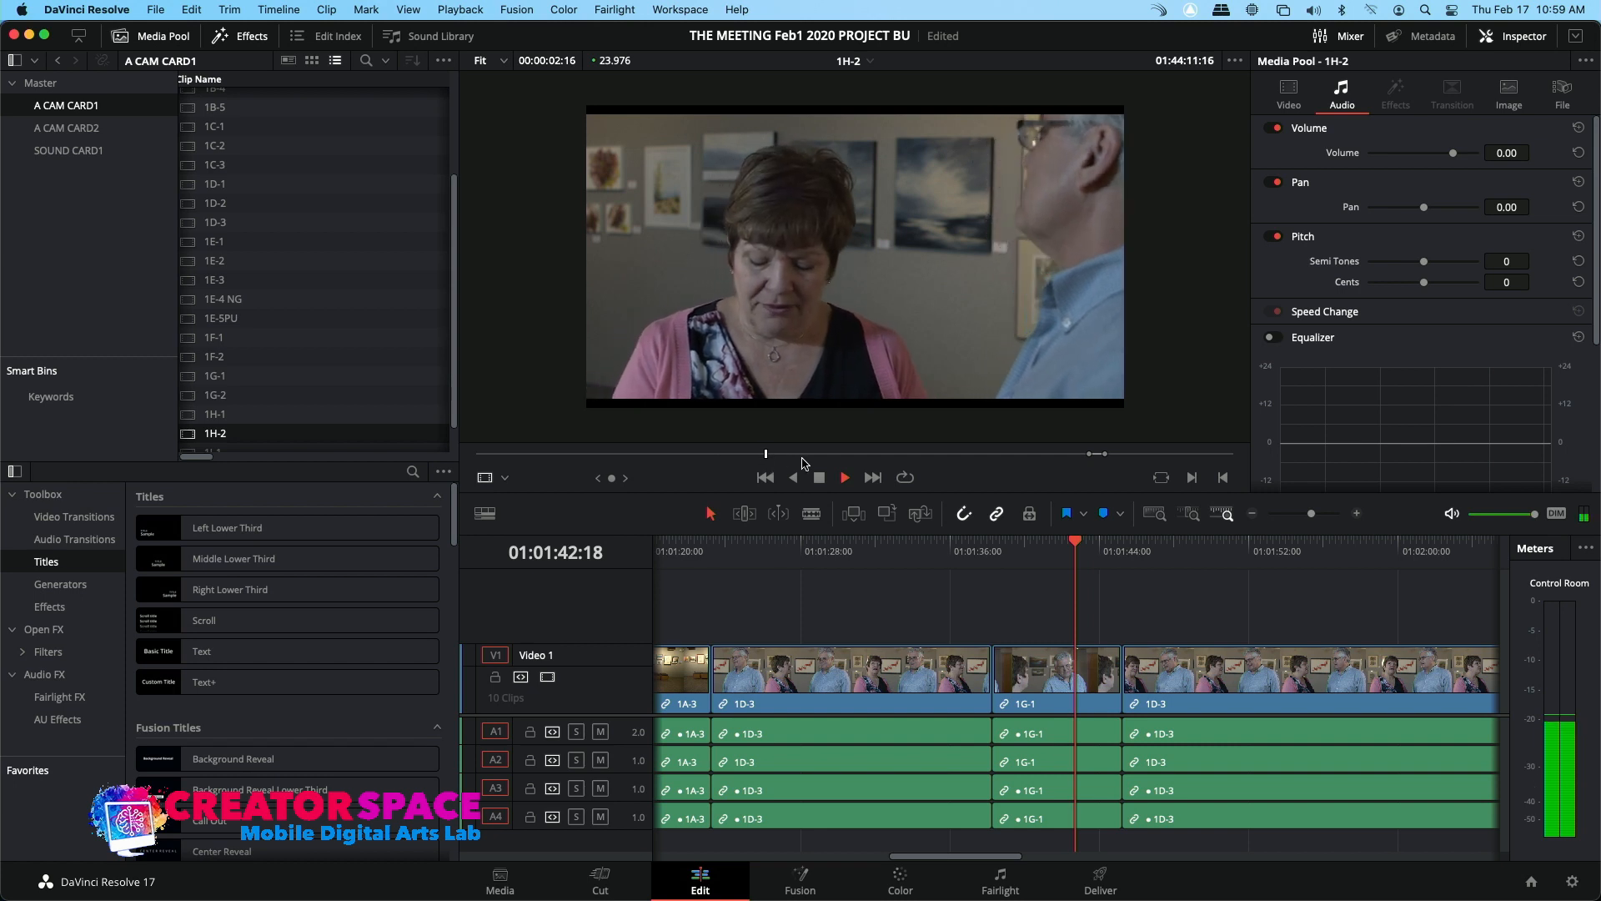
pyautogui.click(724, 454)
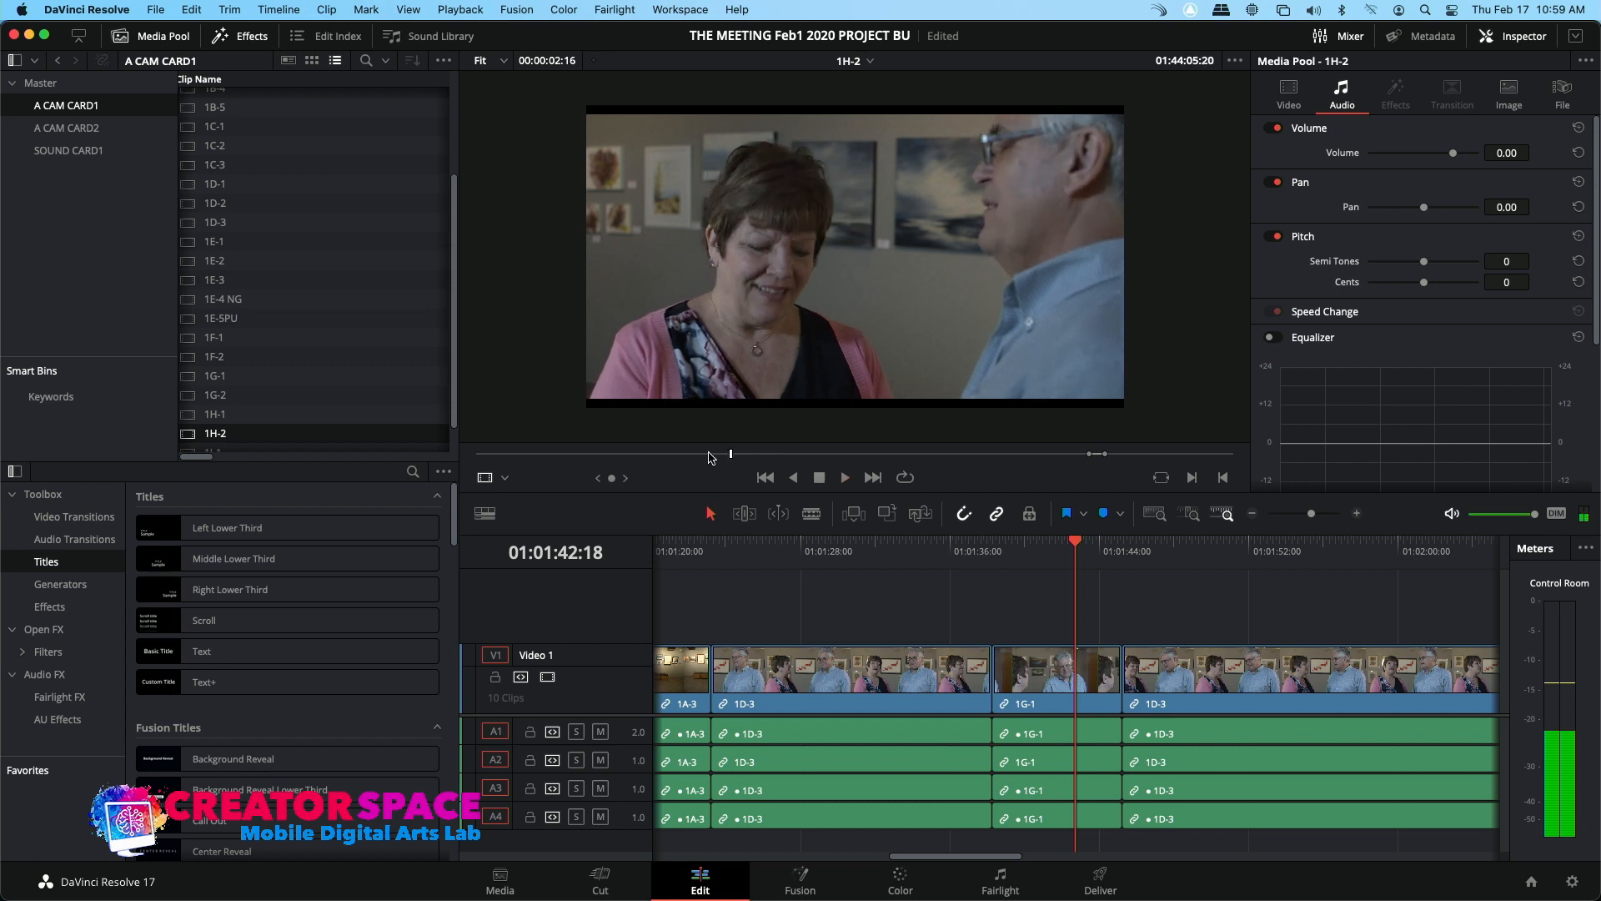
pyautogui.click(685, 454)
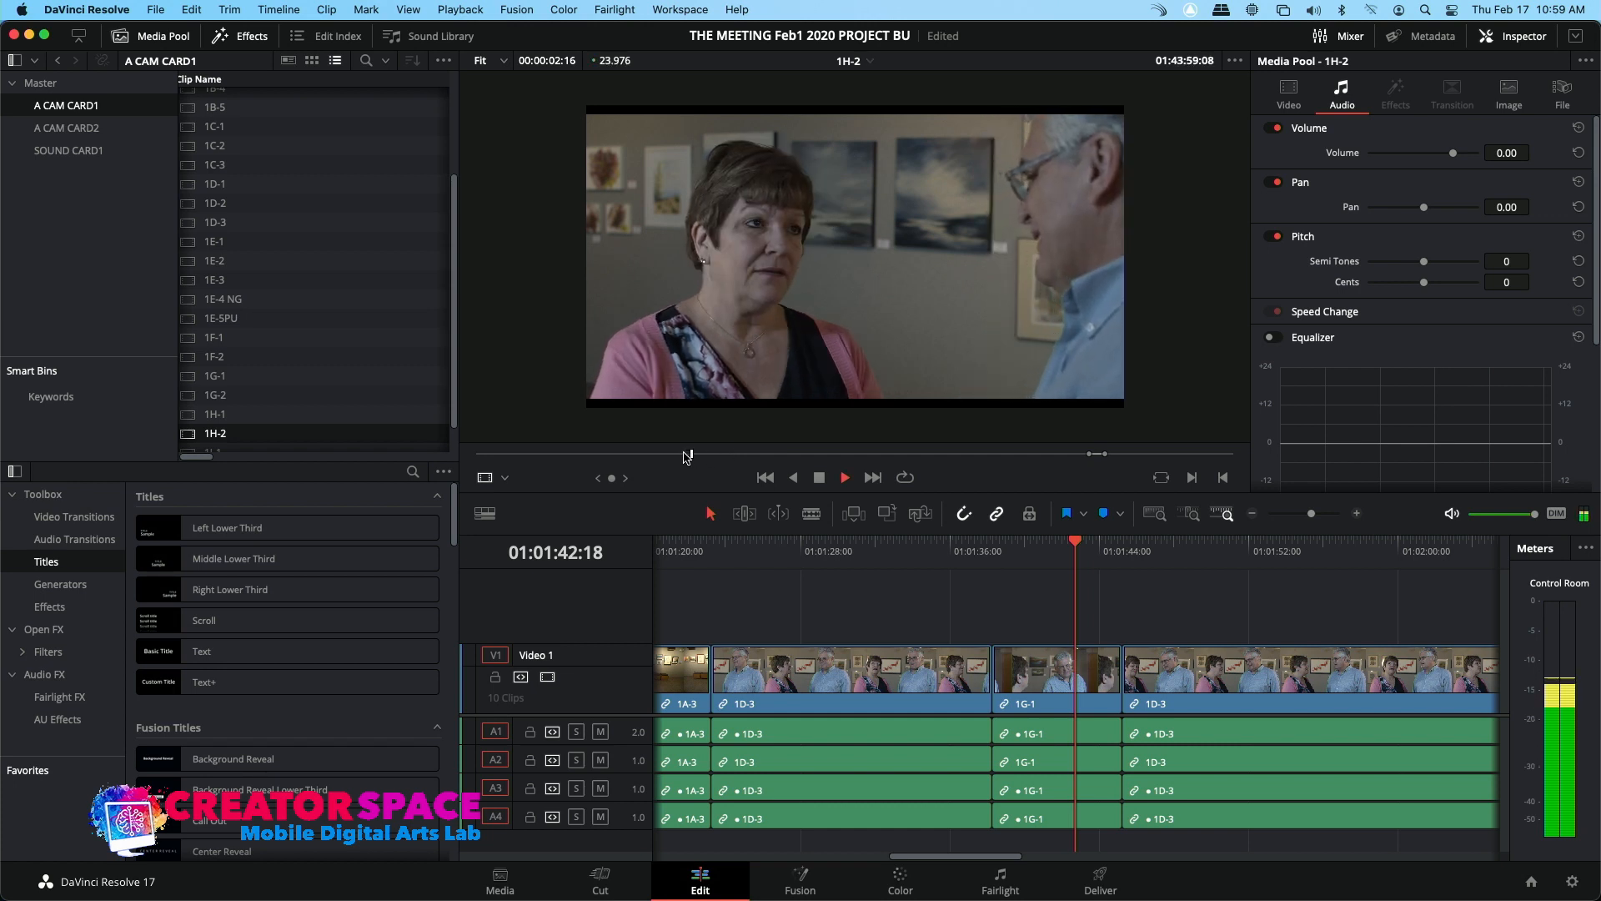
pyautogui.press('i')
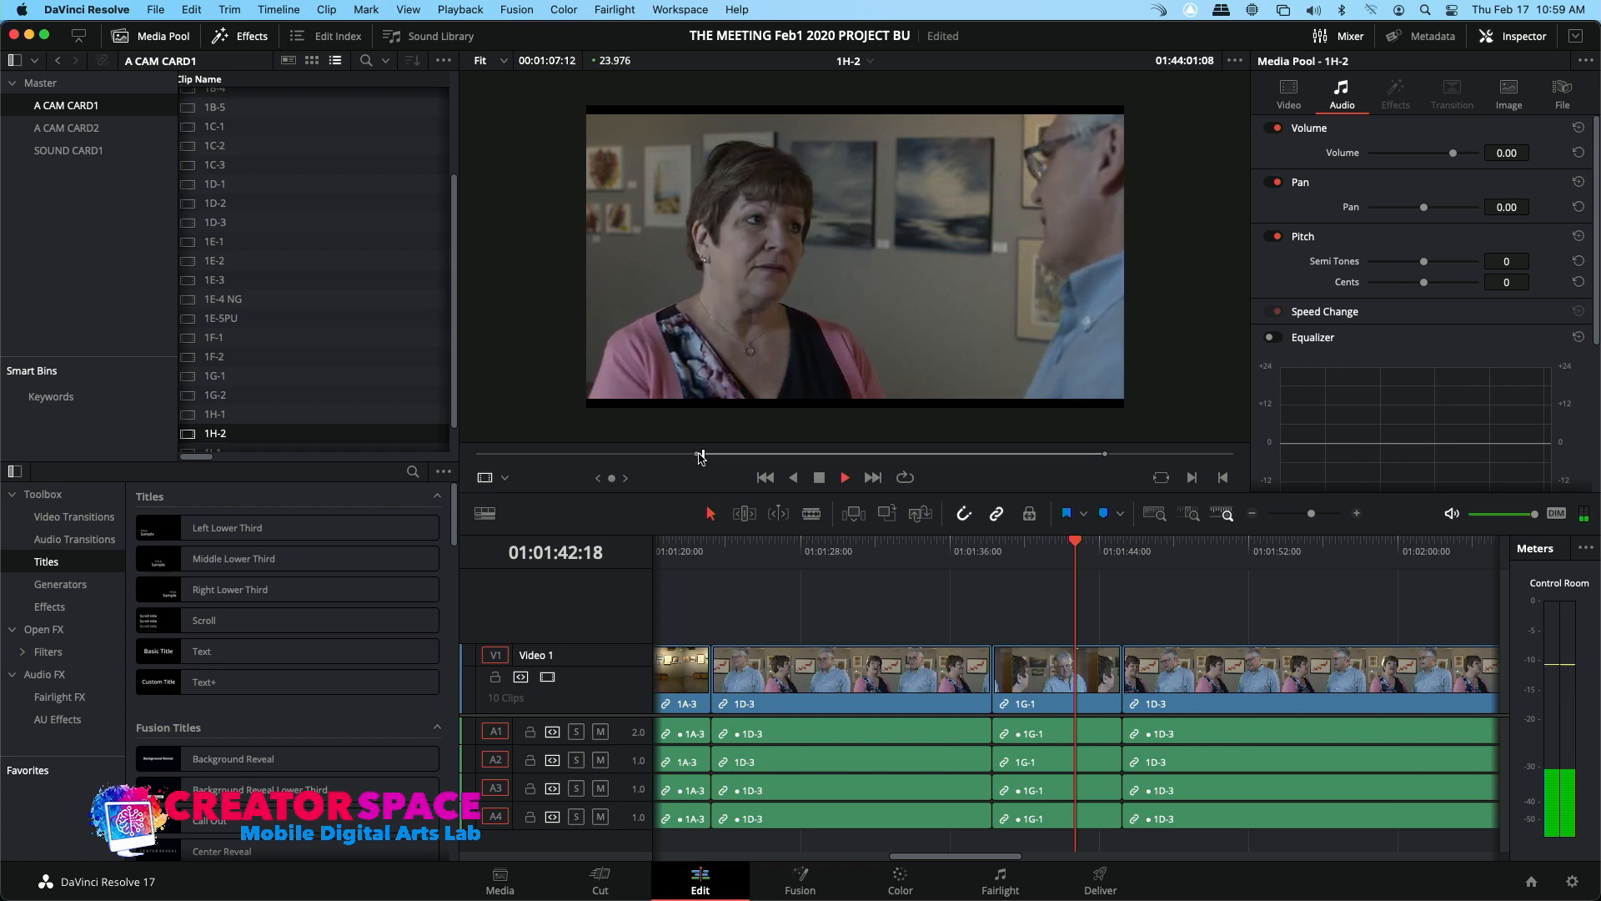
pyautogui.press('space')
pyautogui.press('o')
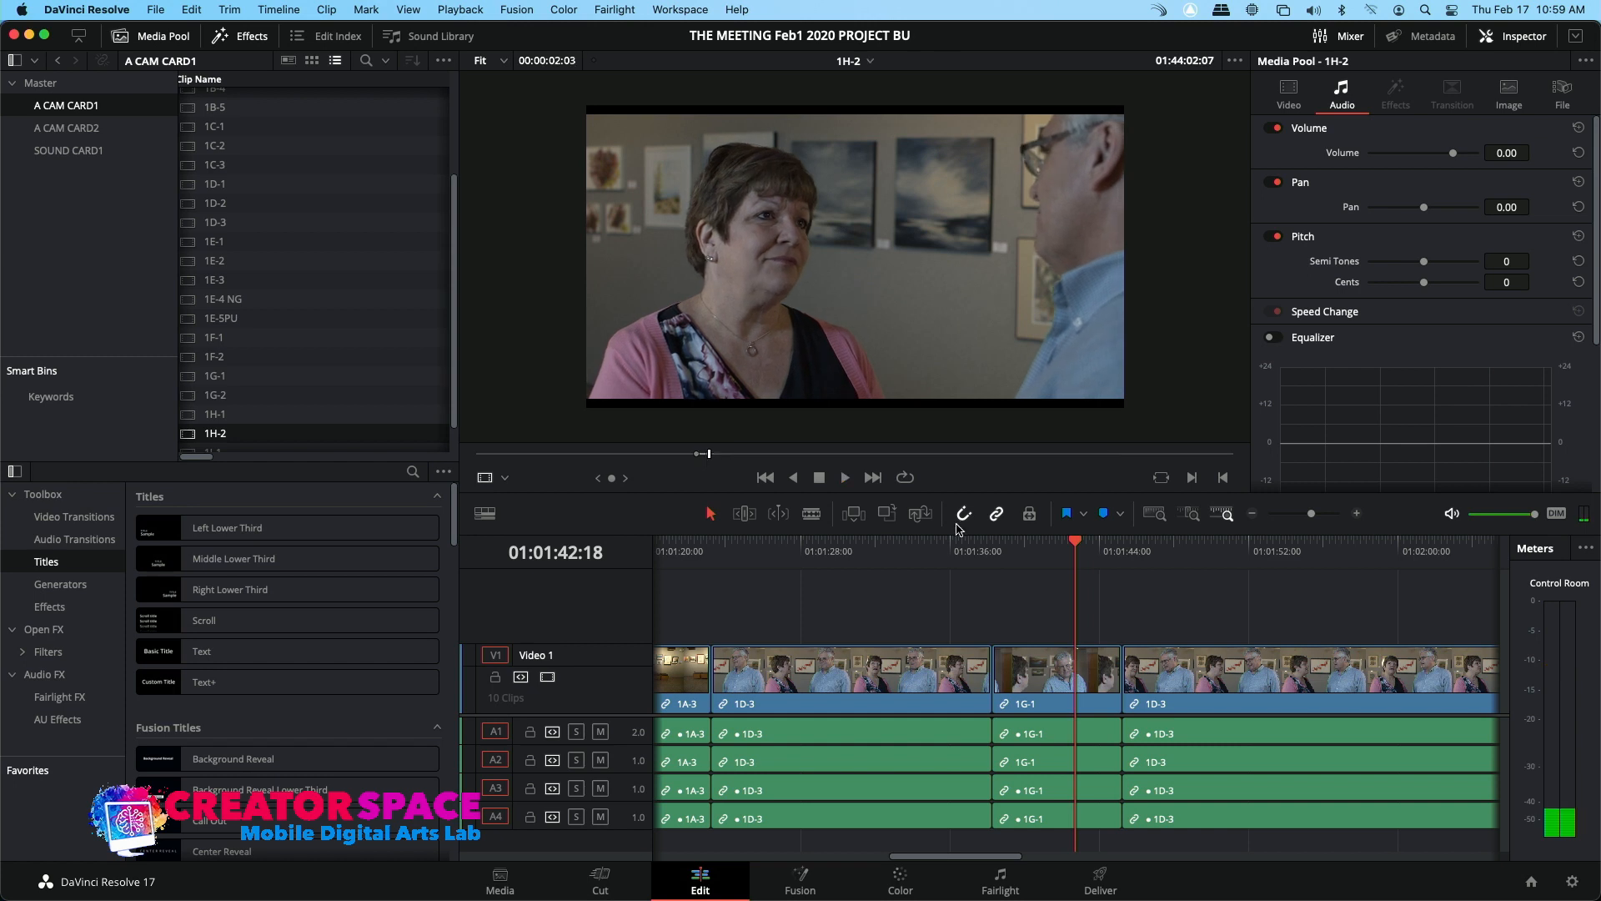
# Disable the destination controls of audio tracks A1 to A4 so that edits place only picture
pyautogui.click(498, 736)
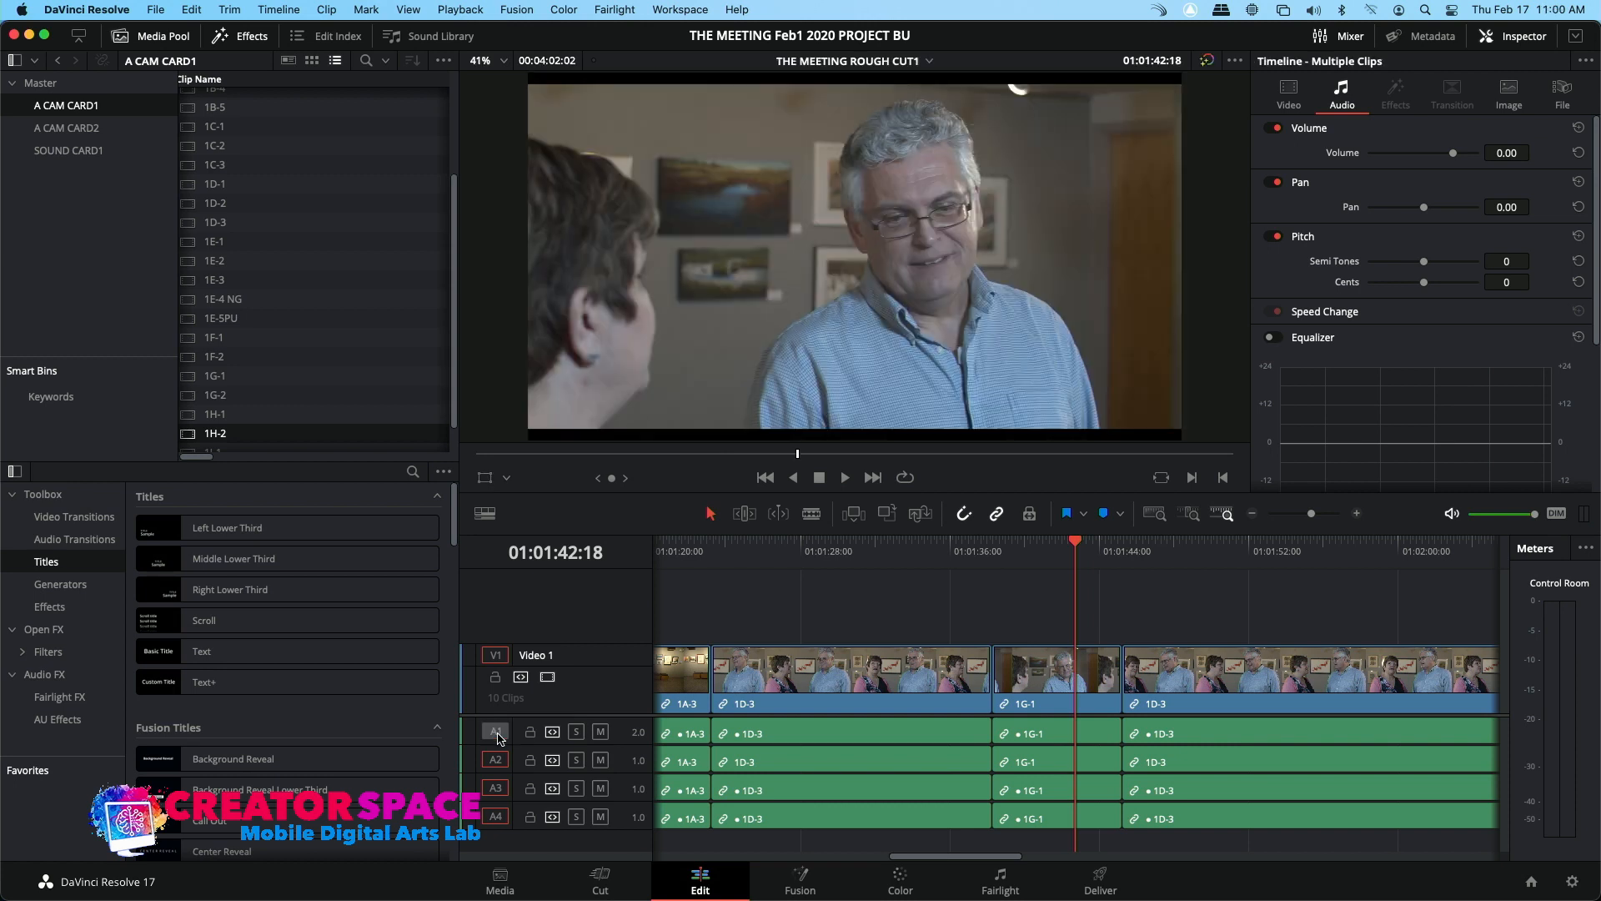
pyautogui.click(498, 761)
pyautogui.click(497, 789)
pyautogui.click(497, 818)
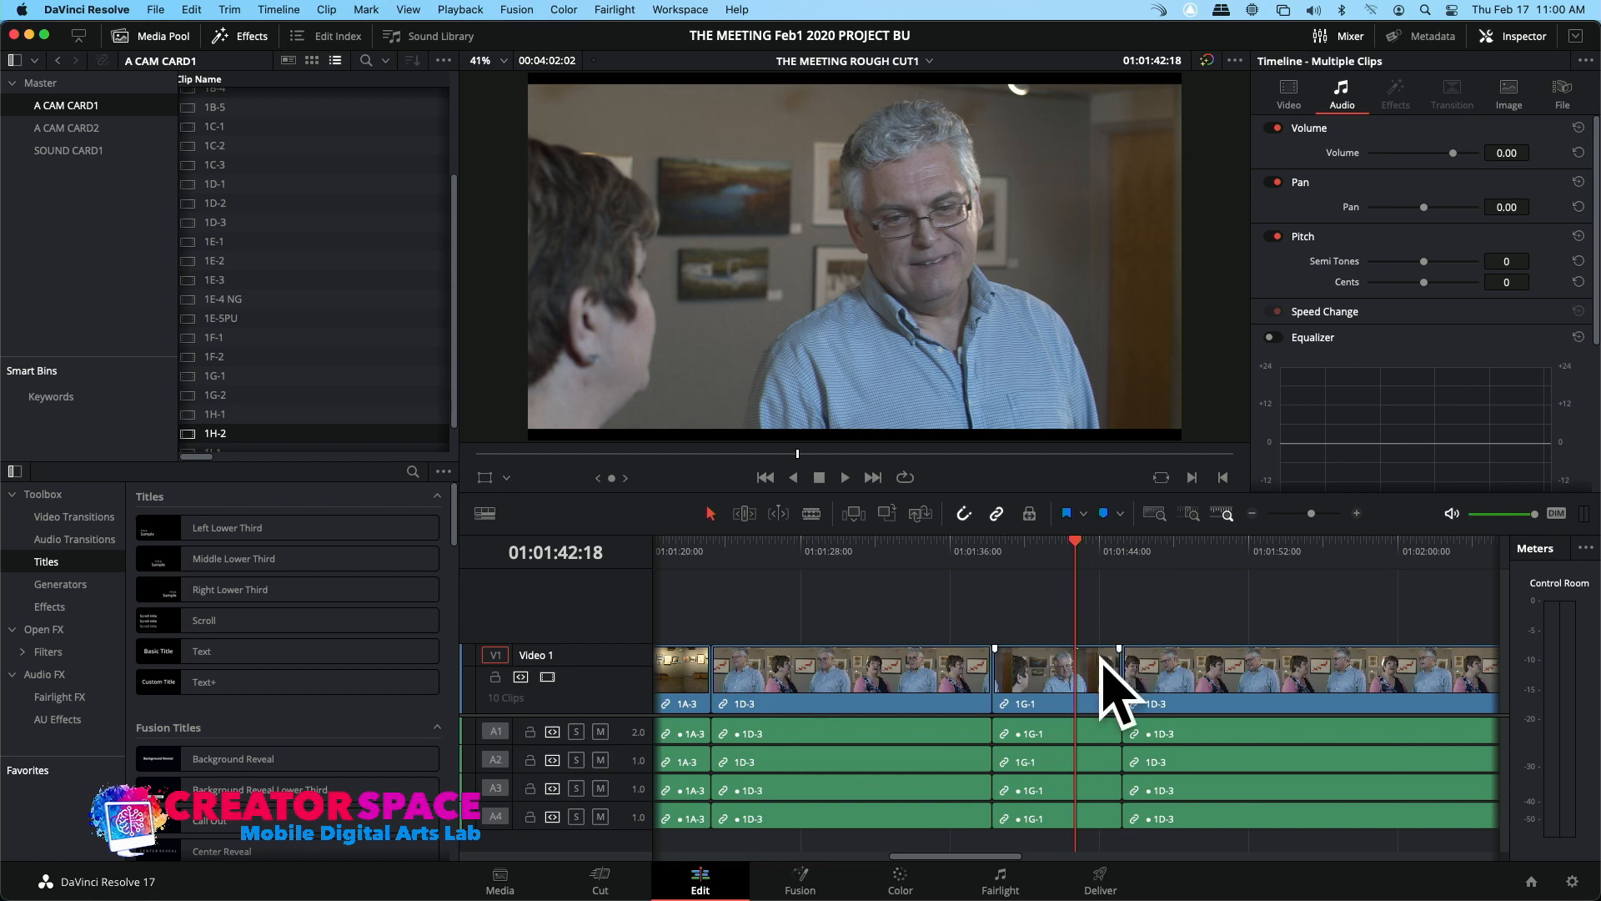
# Try overwriting 1G-1 with the 1H-2 picture at 01:01:42:18 and extending it to the following 1D-3, review it, and undo the edit
pyautogui.click(889, 512)
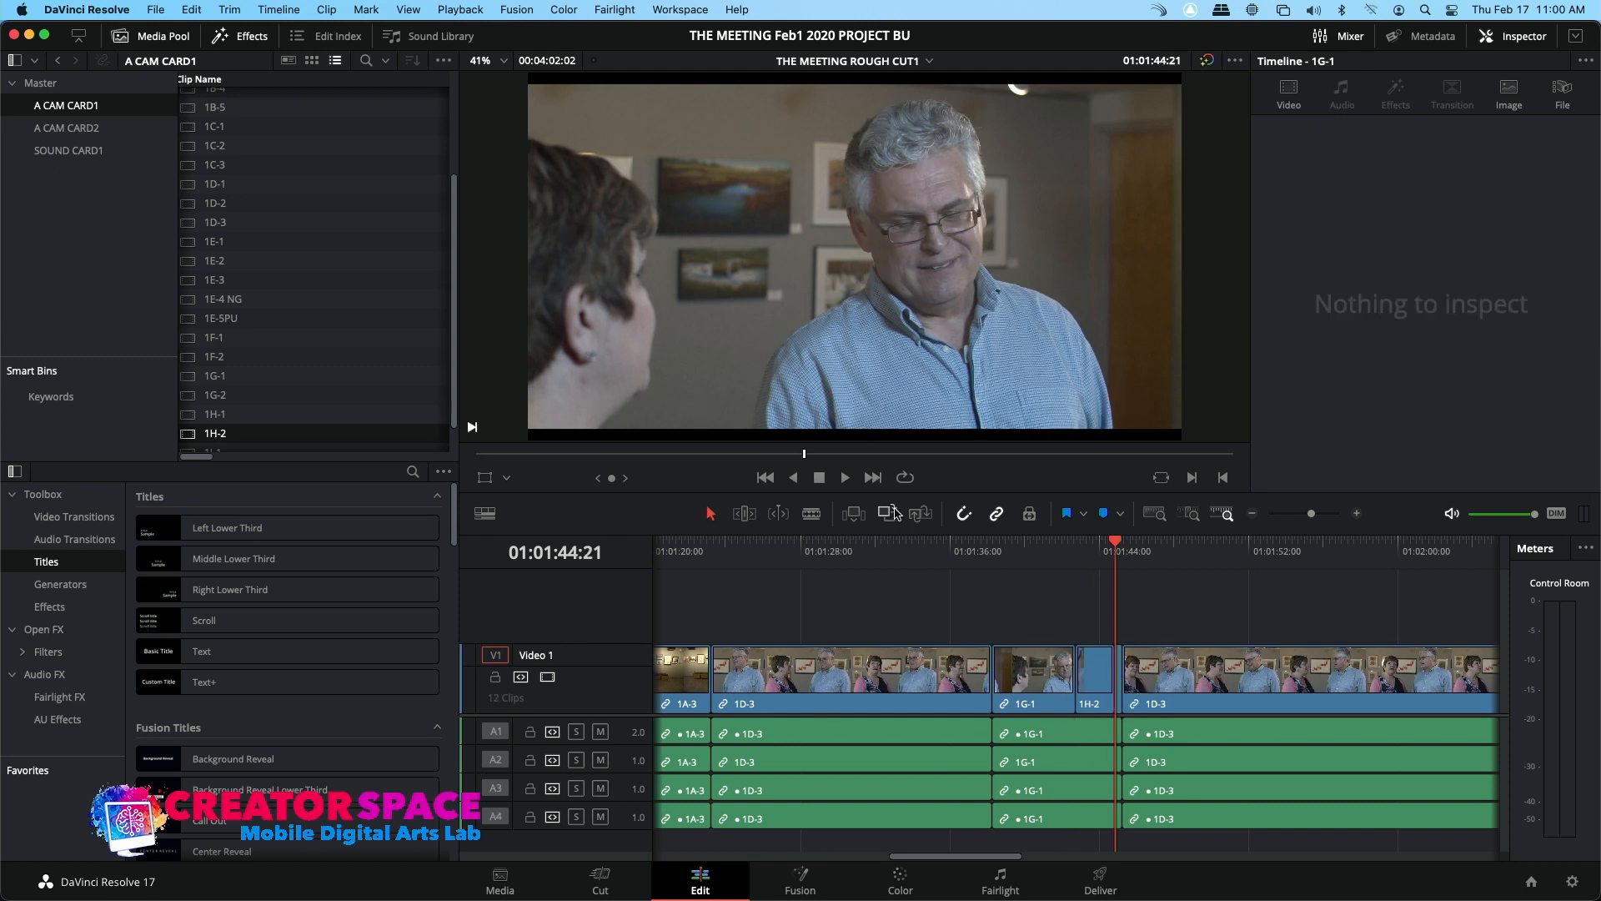
pyautogui.click(1117, 677)
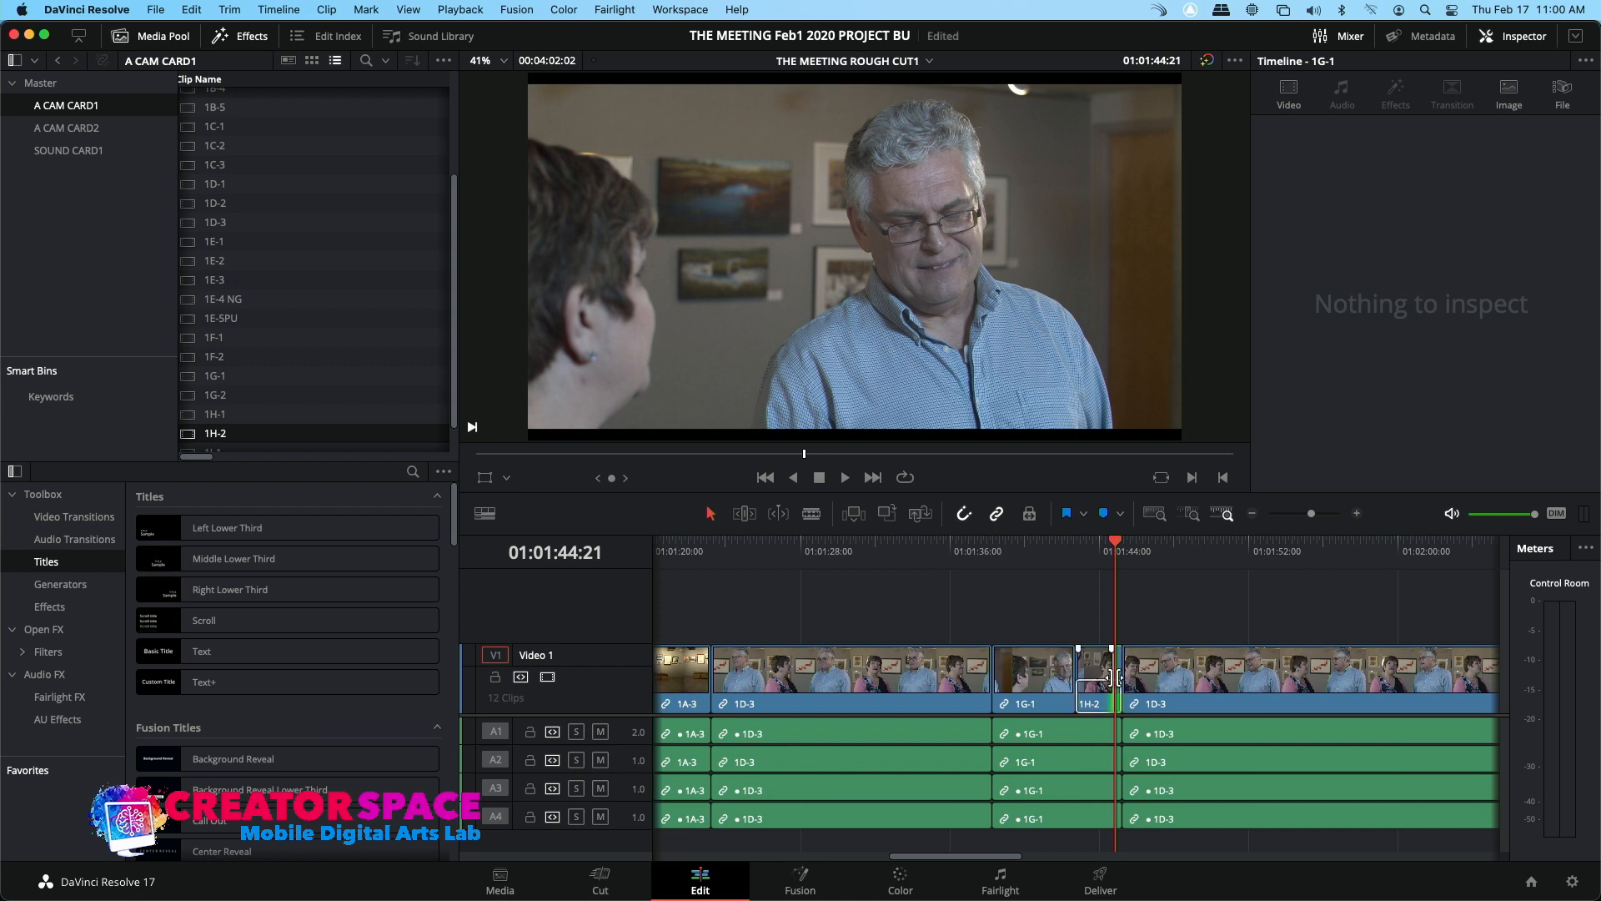
pyautogui.moveTo(1118, 677); pyautogui.dragTo(1122, 677)
pyautogui.moveTo(1074, 552); pyautogui.dragTo(1057, 550)
pyautogui.press('space')
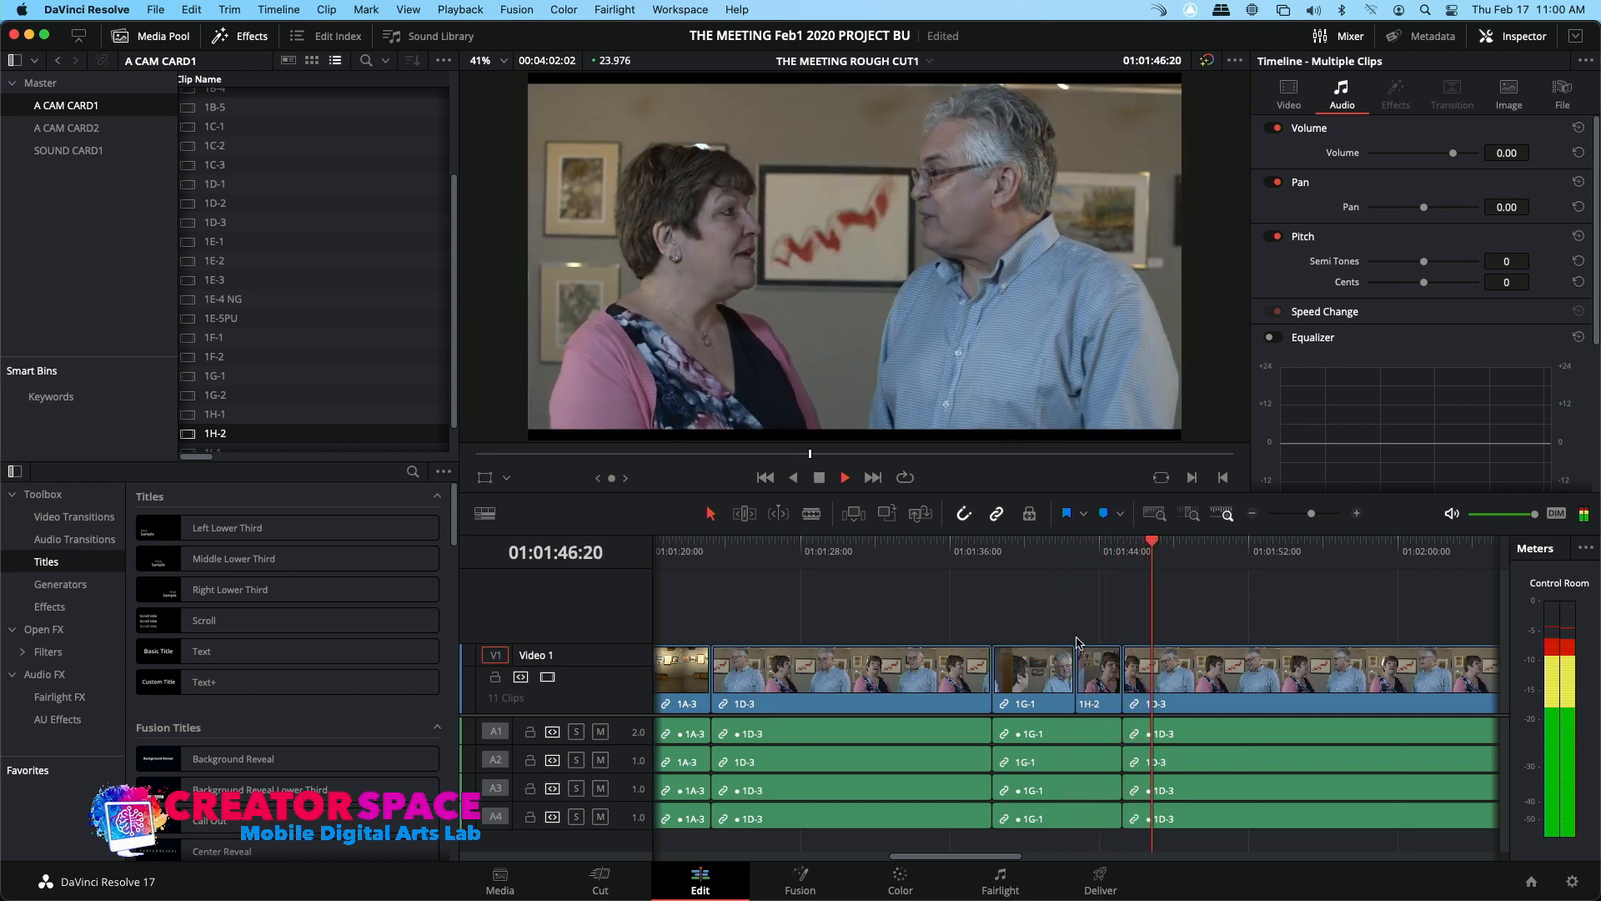
pyautogui.press('space')
pyautogui.hotkey('ctrl', 'z')
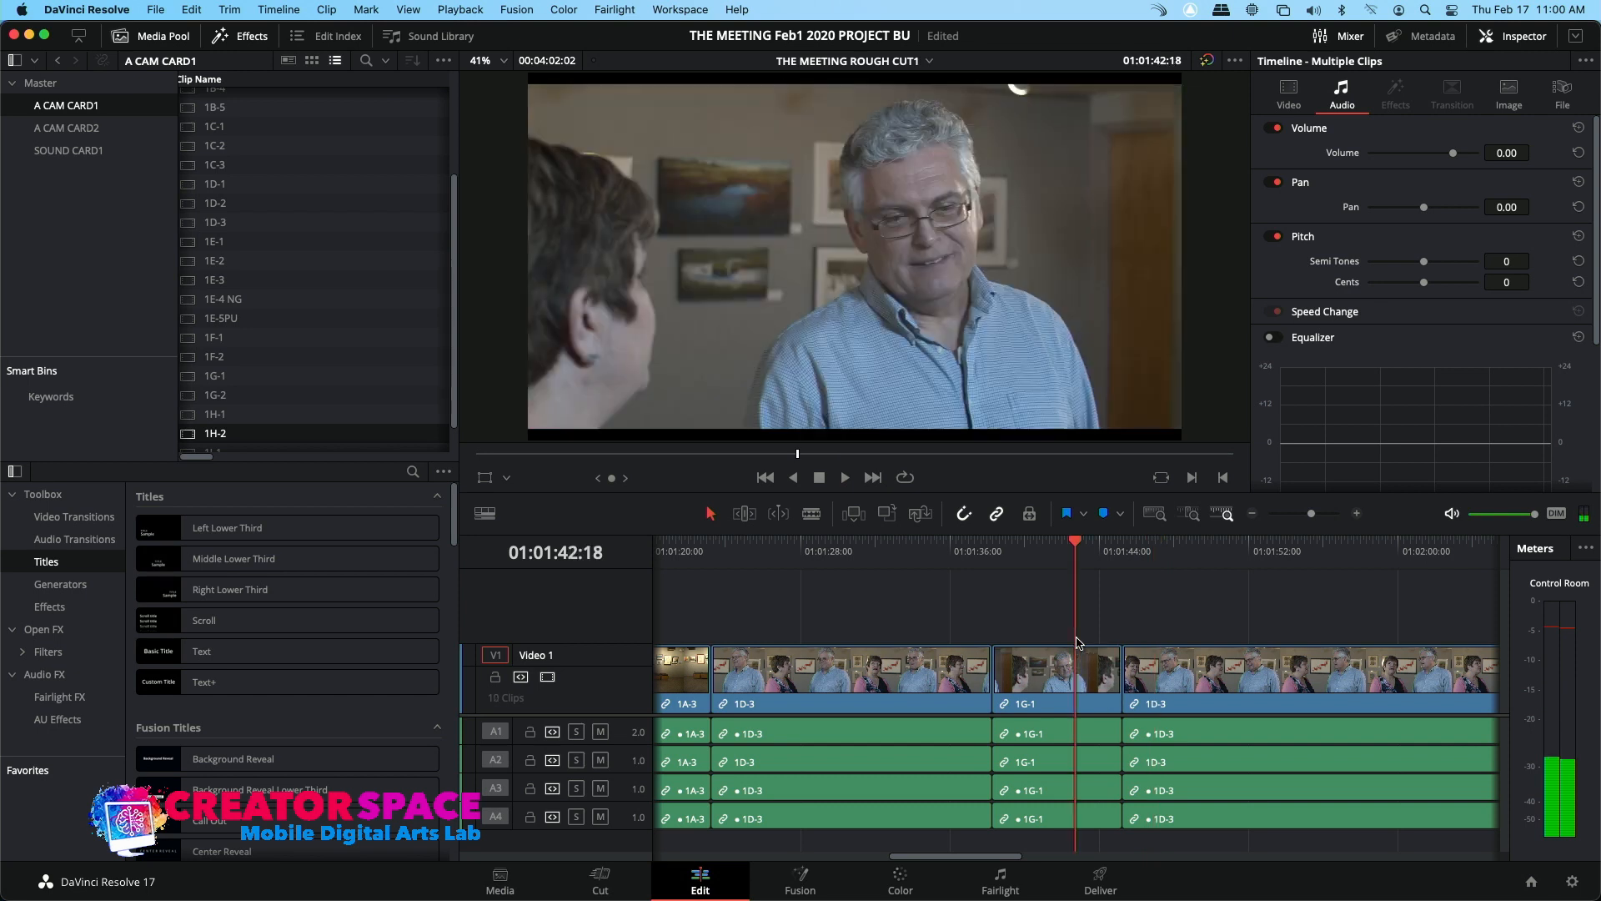
# Overwrite the marked 1H-2 picture onto Video 1 at 01:01:44:09, near the end of 1G-1, and play back the cut
pyautogui.moveTo(1075, 548); pyautogui.dragTo(1108, 547)
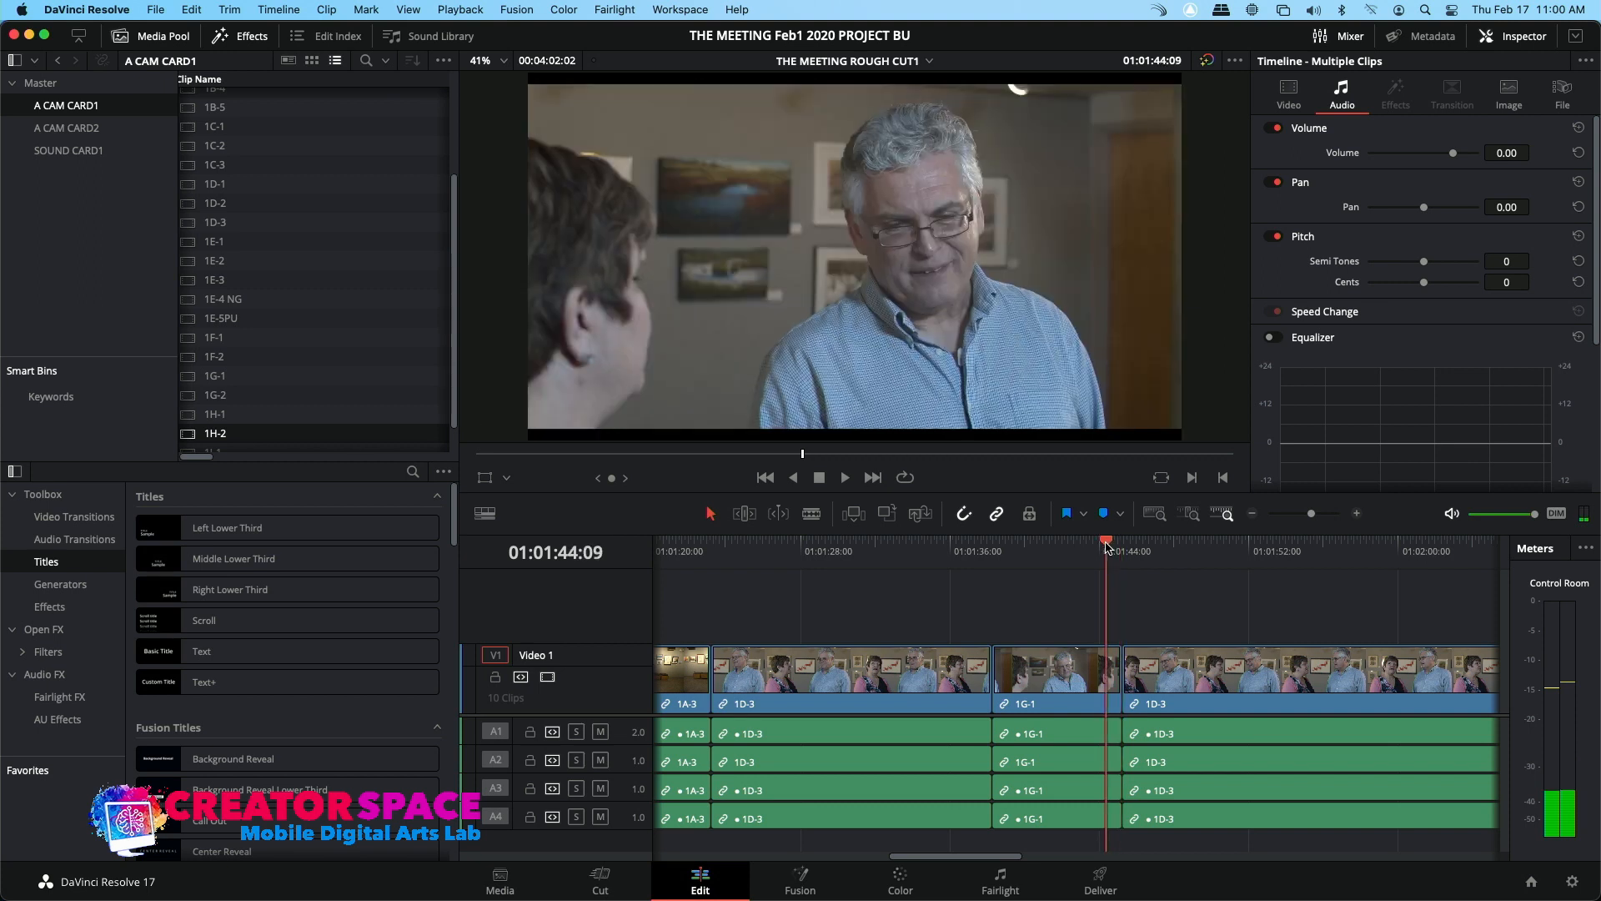
pyautogui.click(889, 515)
pyautogui.click(1089, 548)
pyautogui.press('space')
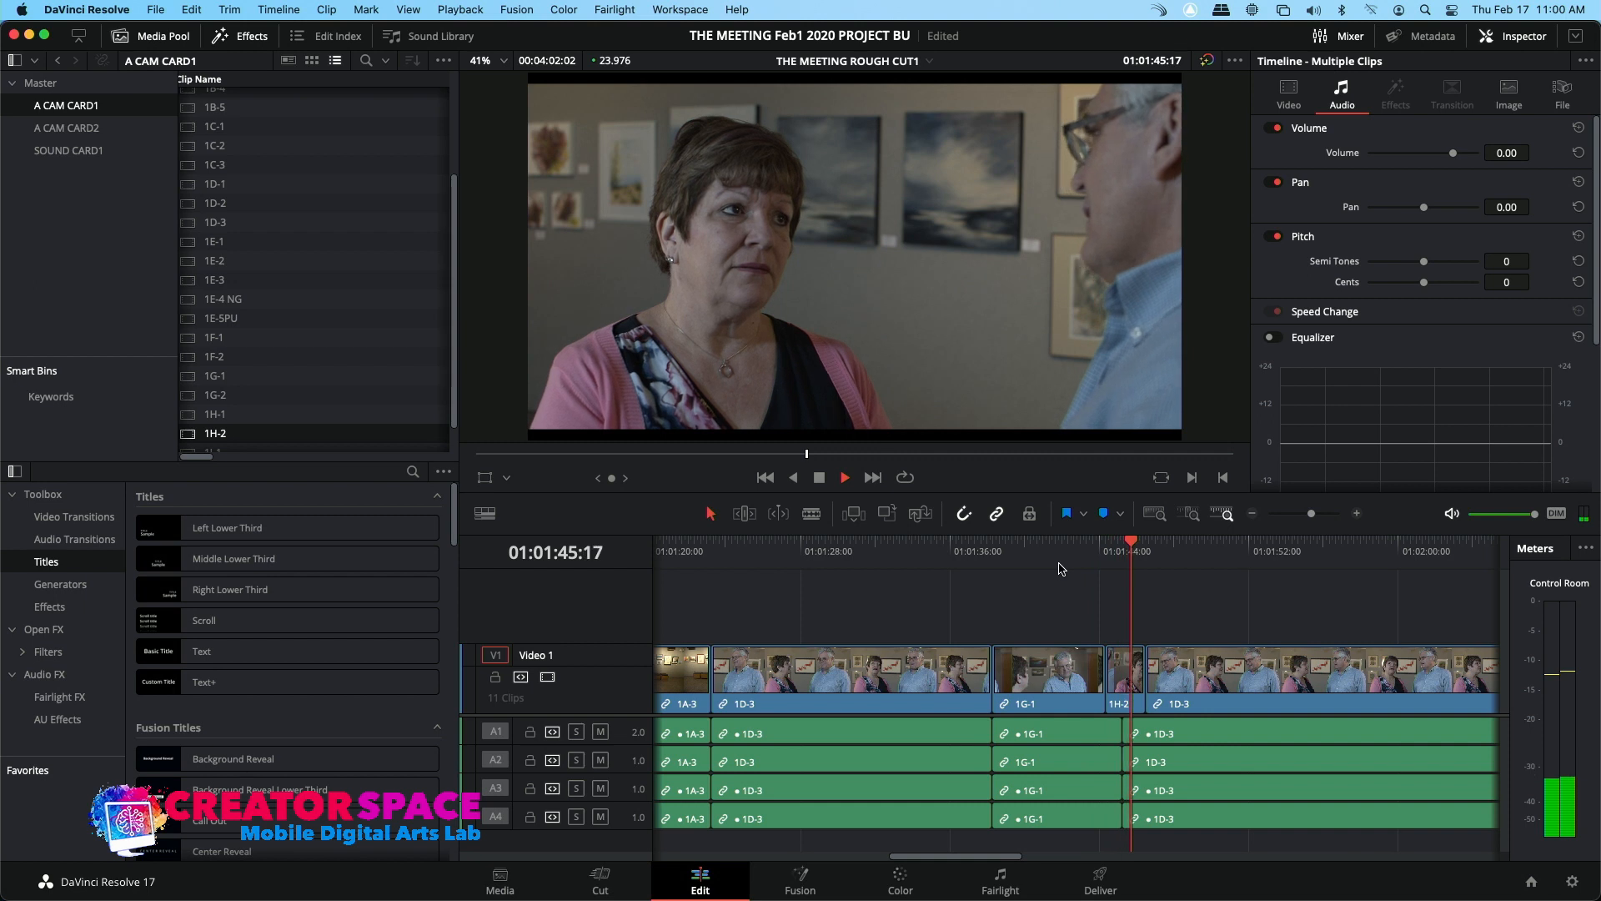
pyautogui.press('space')
# Roll the picture-only cut from 1G-1 to 1H-2 a little under one second earlier, review it and save the project
pyautogui.click(1102, 678)
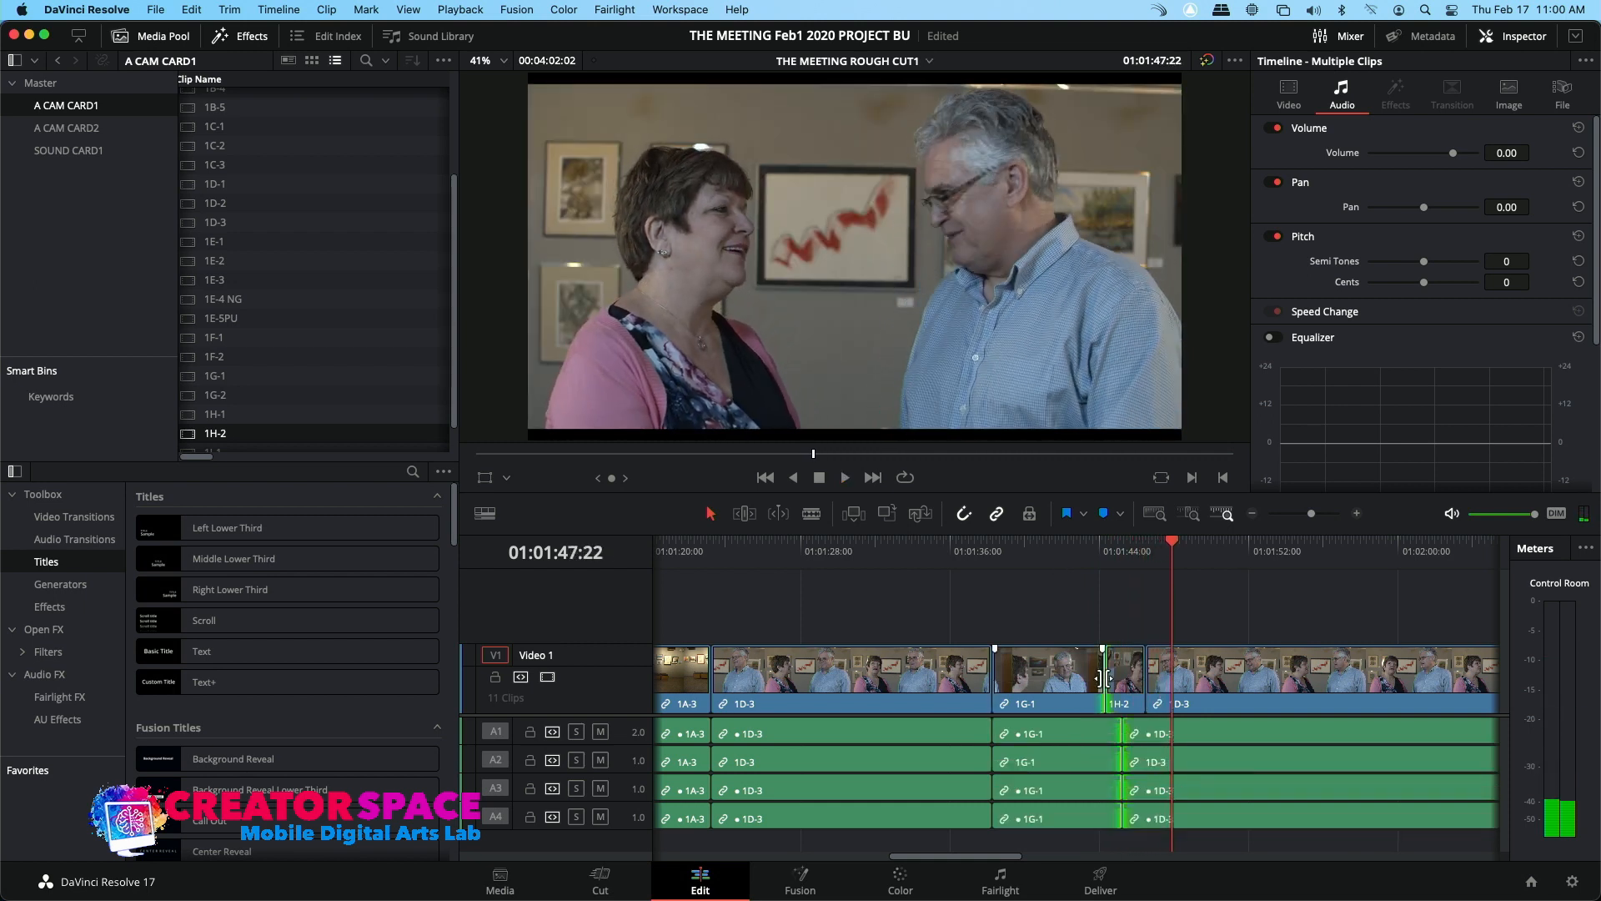
pyautogui.moveTo(1101, 678); pyautogui.dragTo(1090, 680)
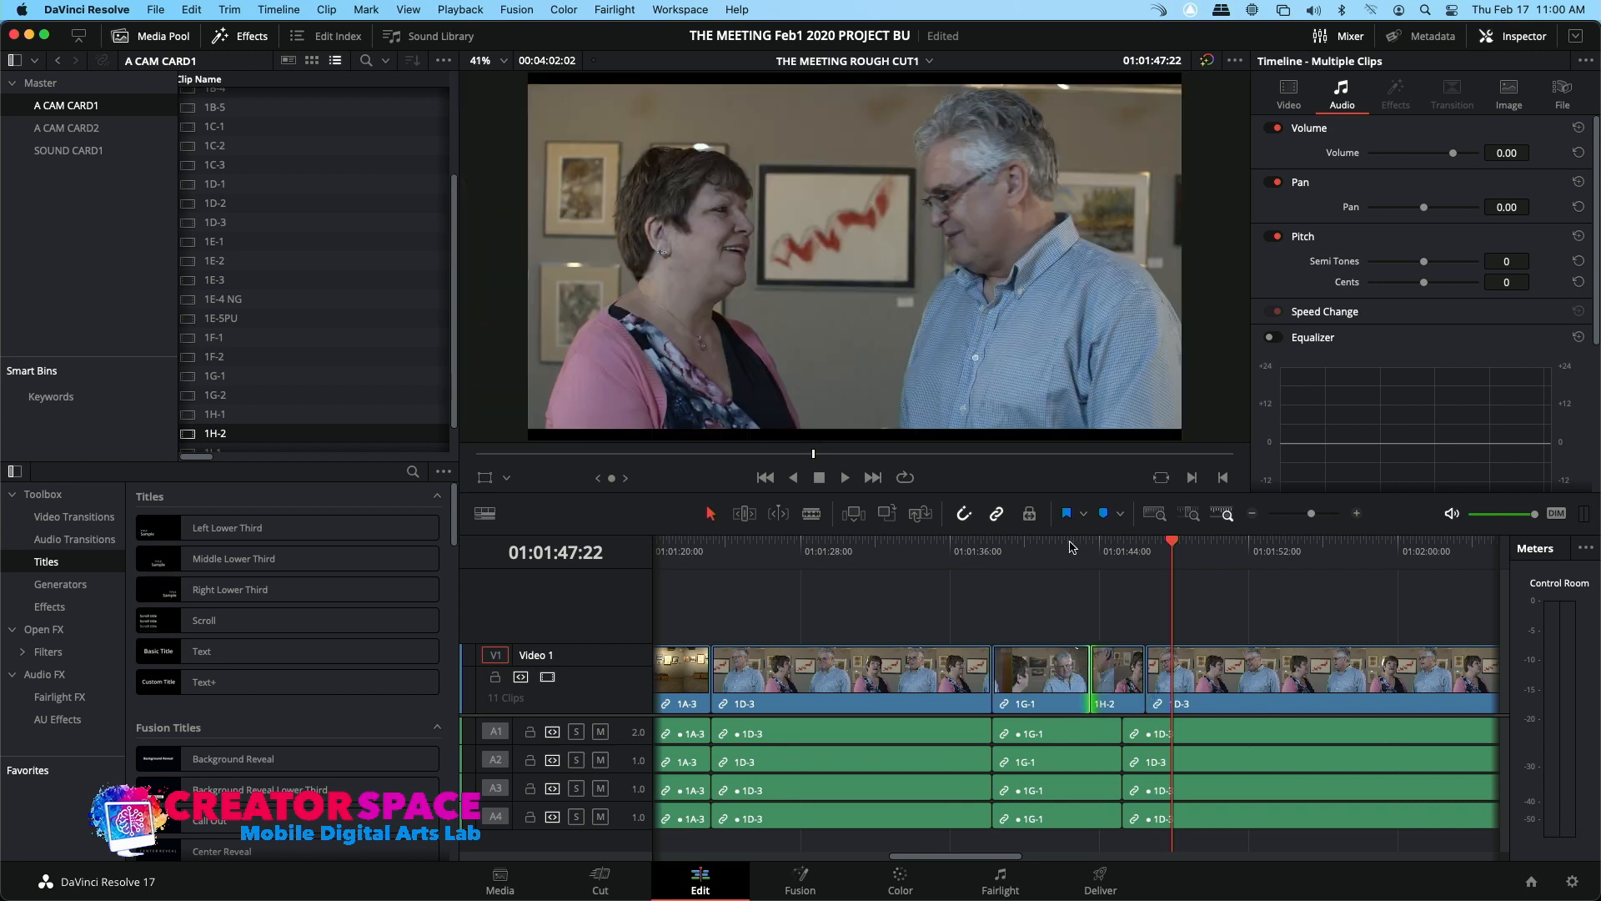
pyautogui.click(1073, 551)
pyautogui.press('space')
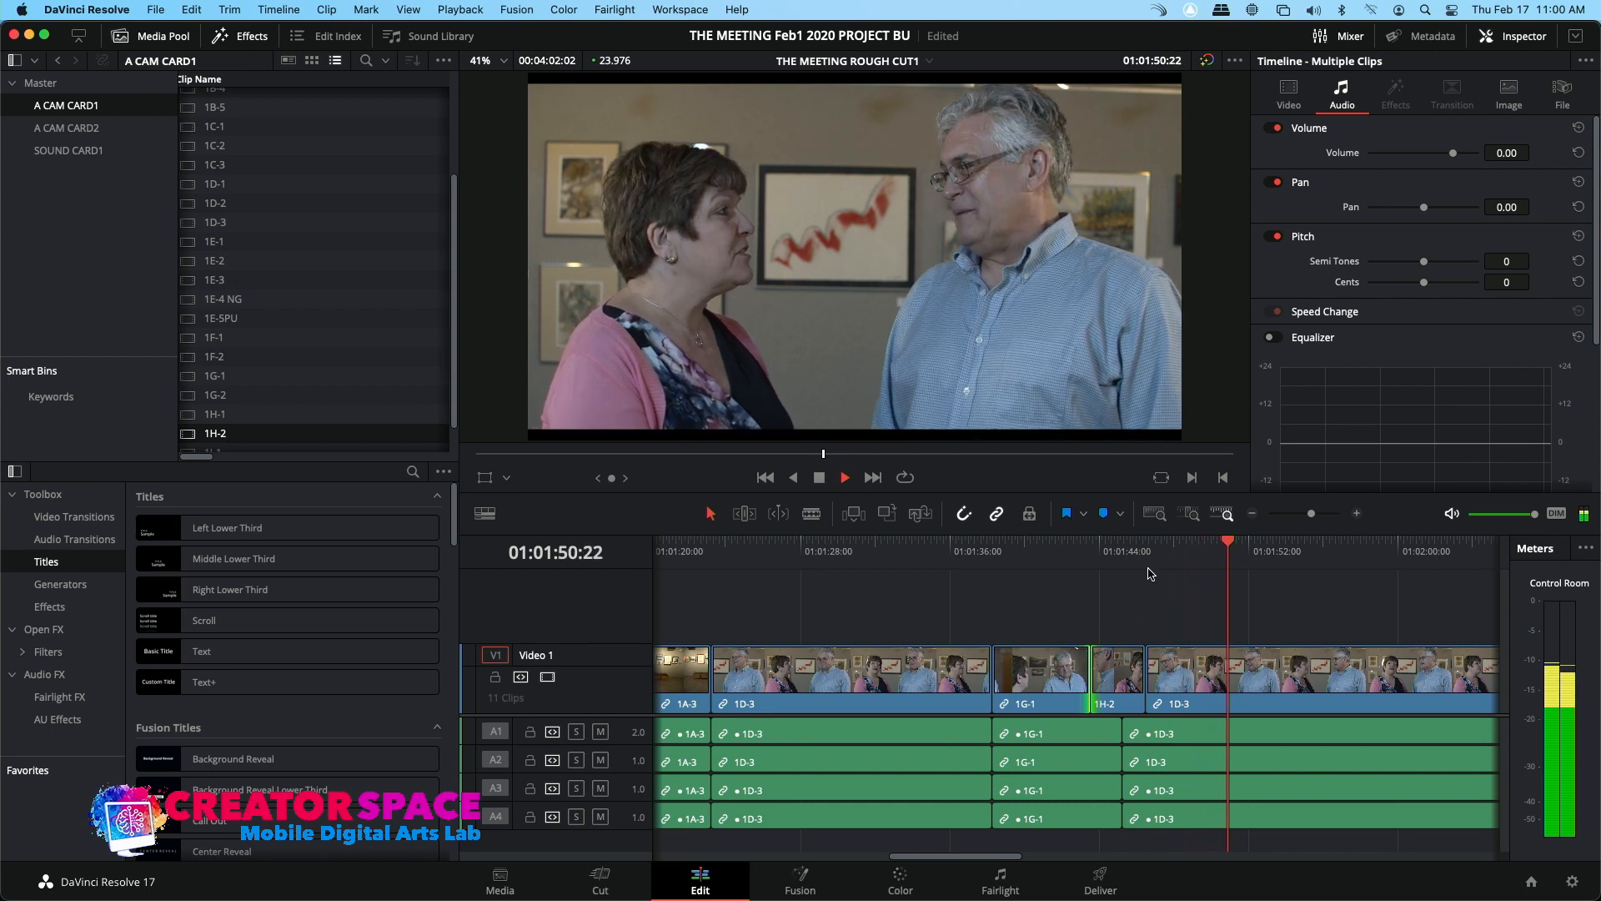
pyautogui.press('space')
pyautogui.press('super+s')
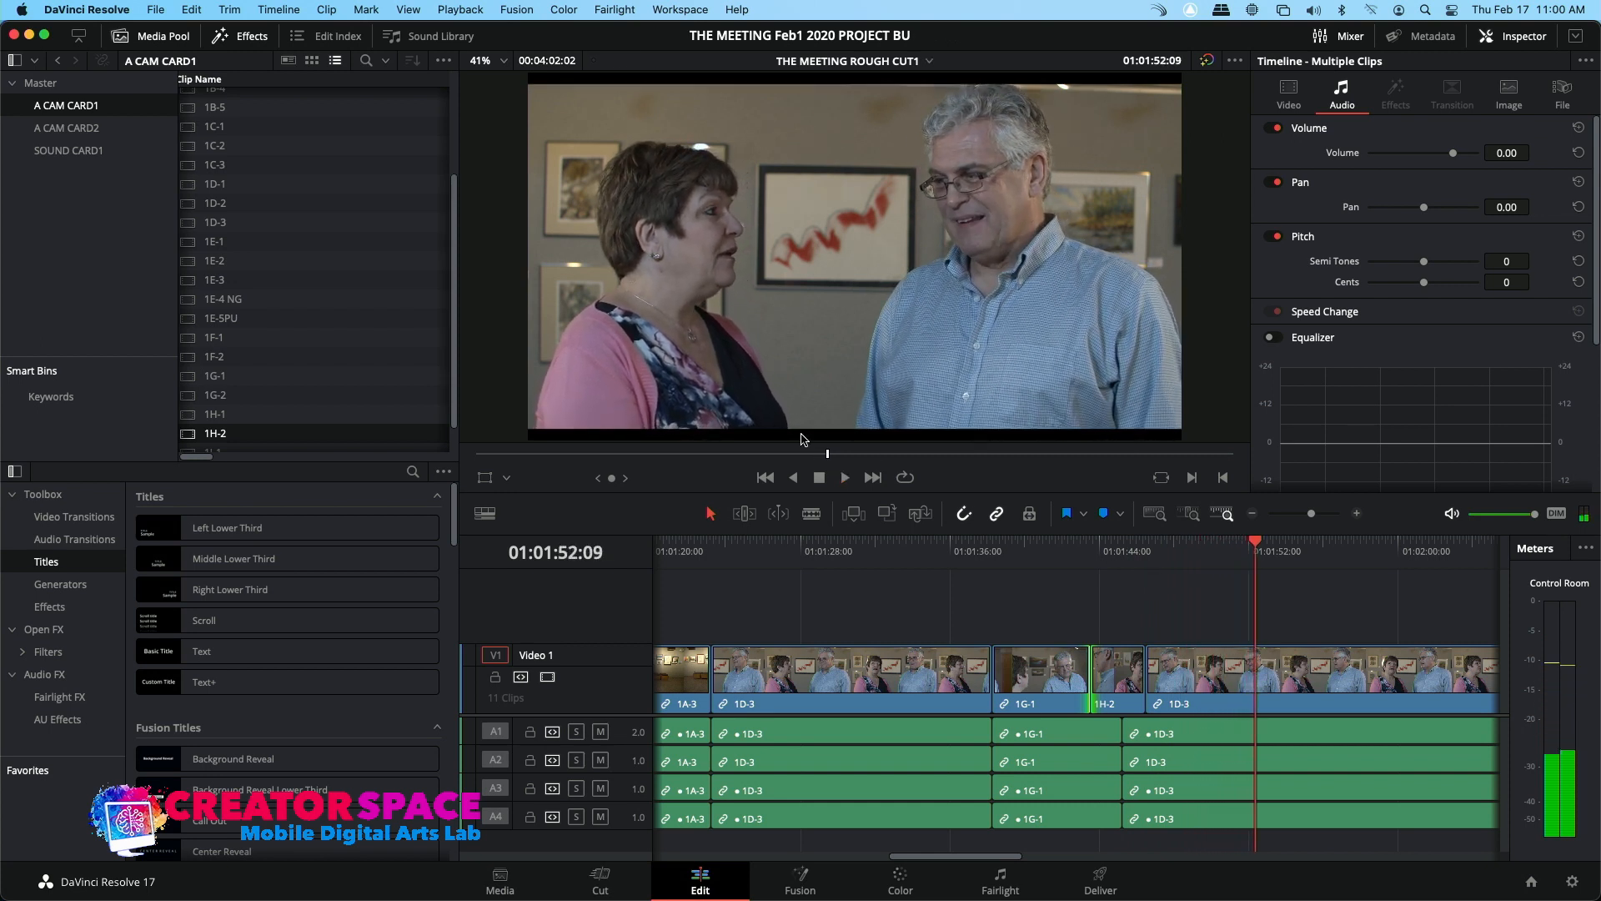
# Mark a section of 1H-2 lasting 7 seconds 16 frames, ending at 01:44:20:14
pyautogui.doubleClick(189, 435)
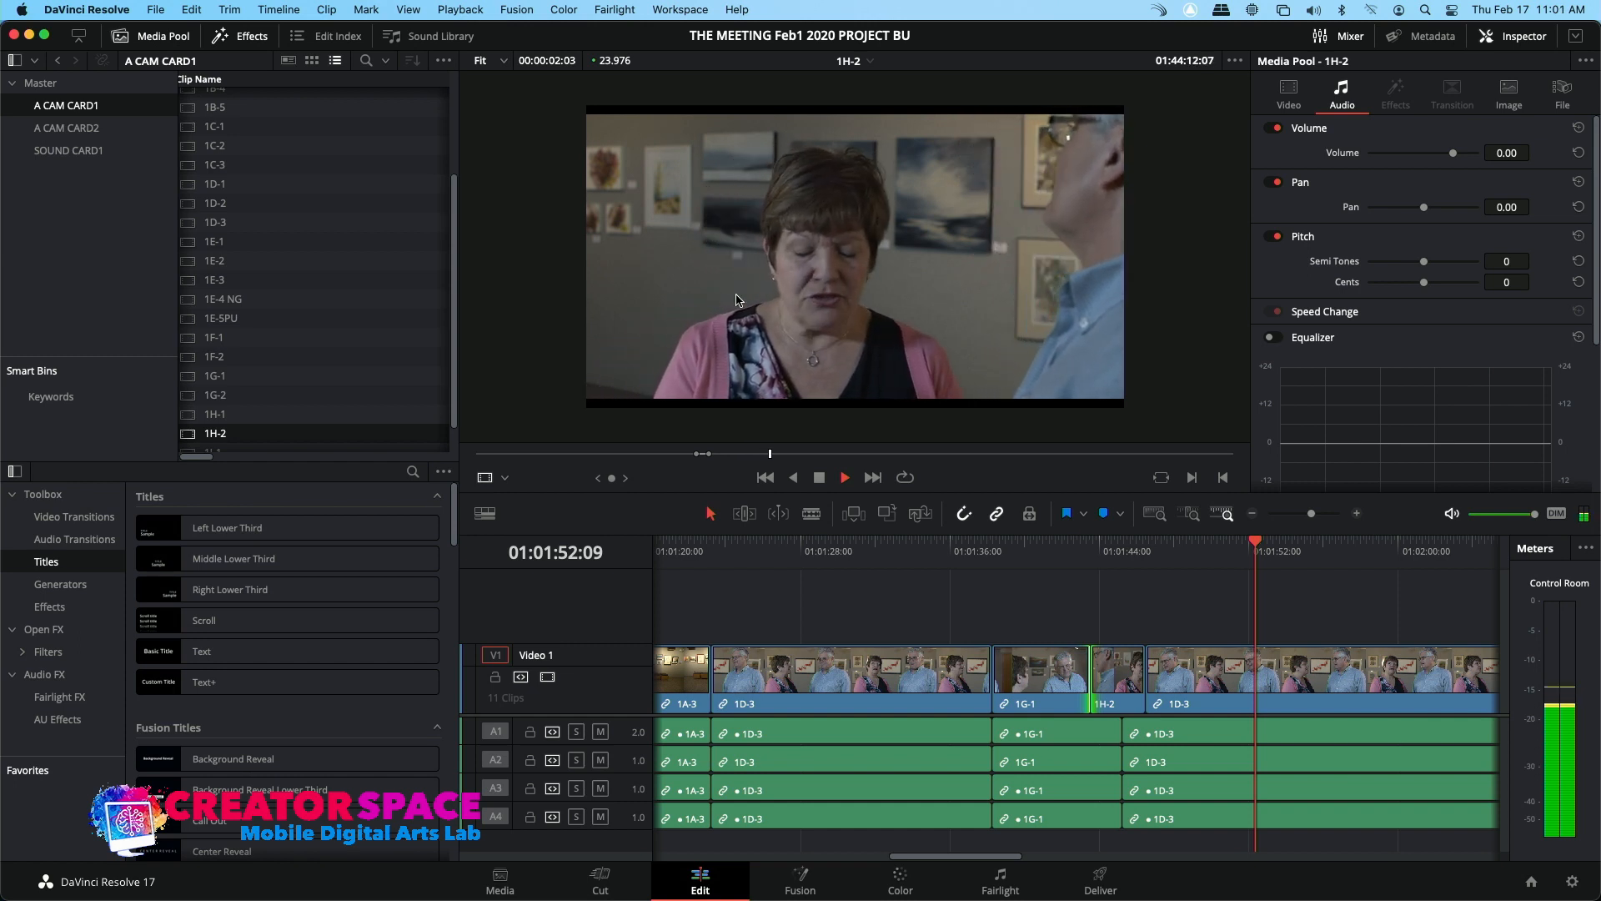
pyautogui.hotkey('alt', 'x')
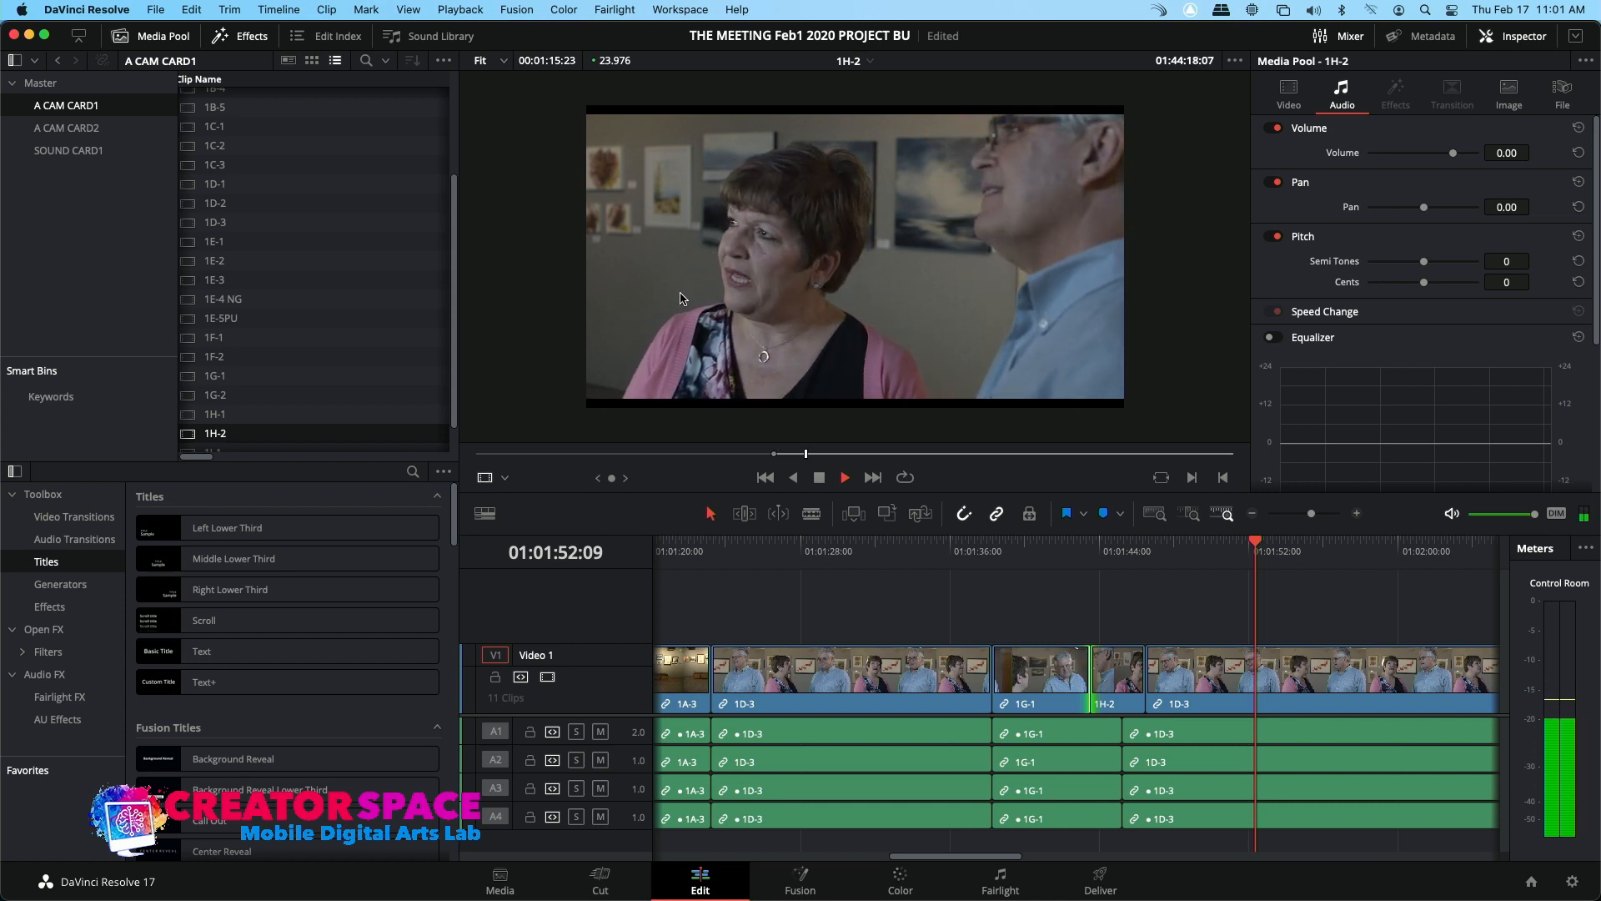
pyautogui.press('space')
pyautogui.press('o')
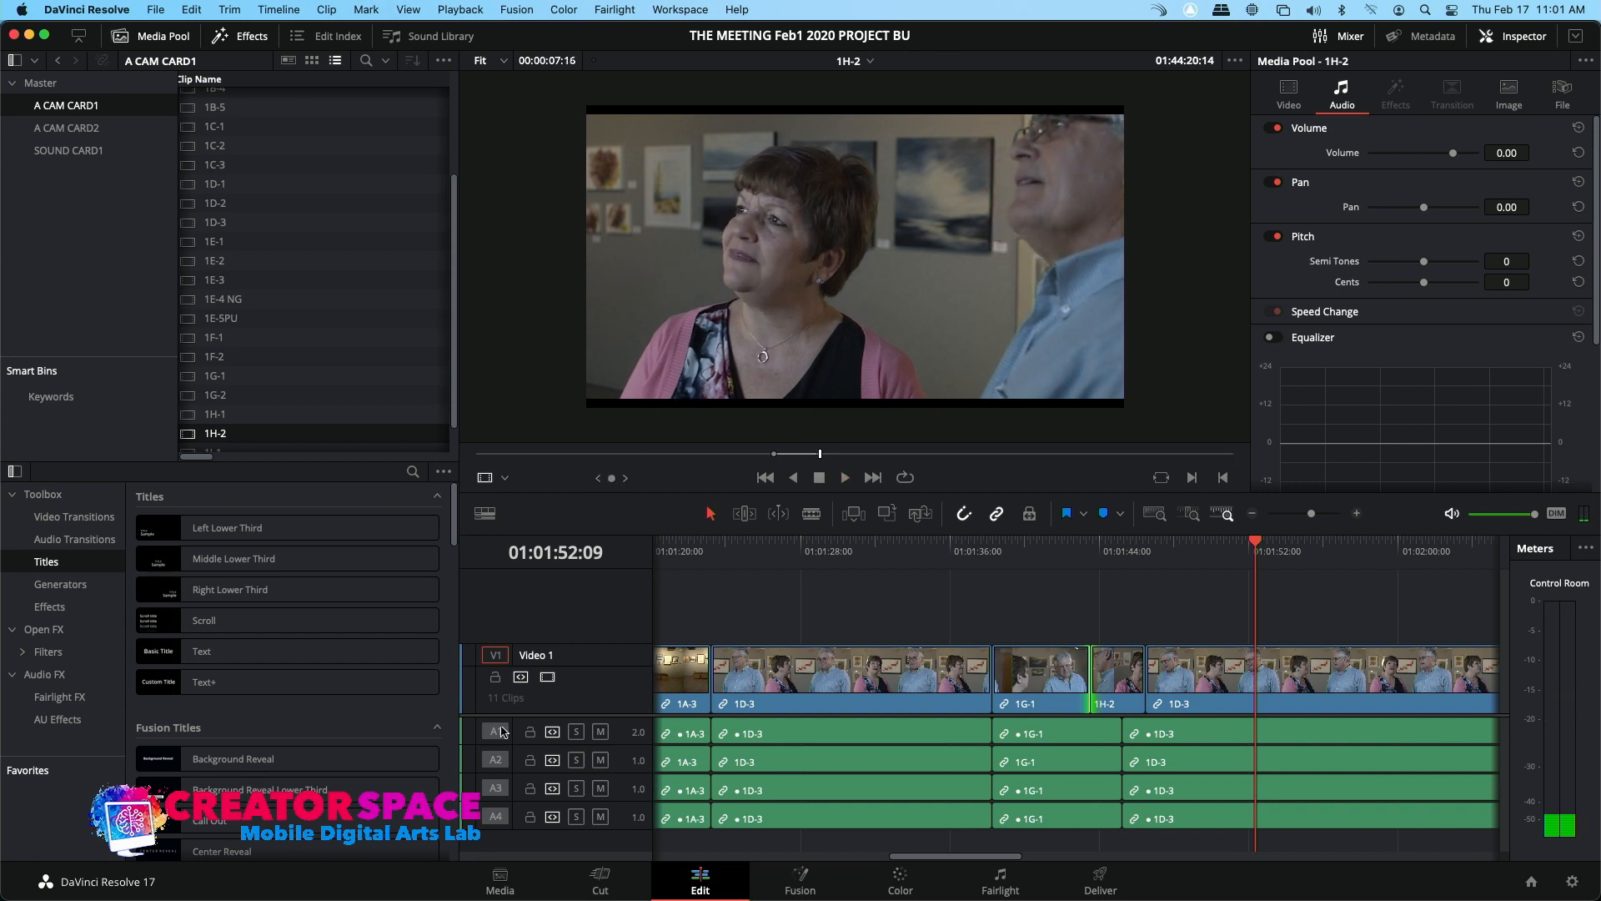
# Enable the destination controls of audio tracks A1 to A4 so that edits place sound along with picture
pyautogui.click(497, 734)
pyautogui.click(495, 762)
pyautogui.click(496, 789)
pyautogui.click(495, 816)
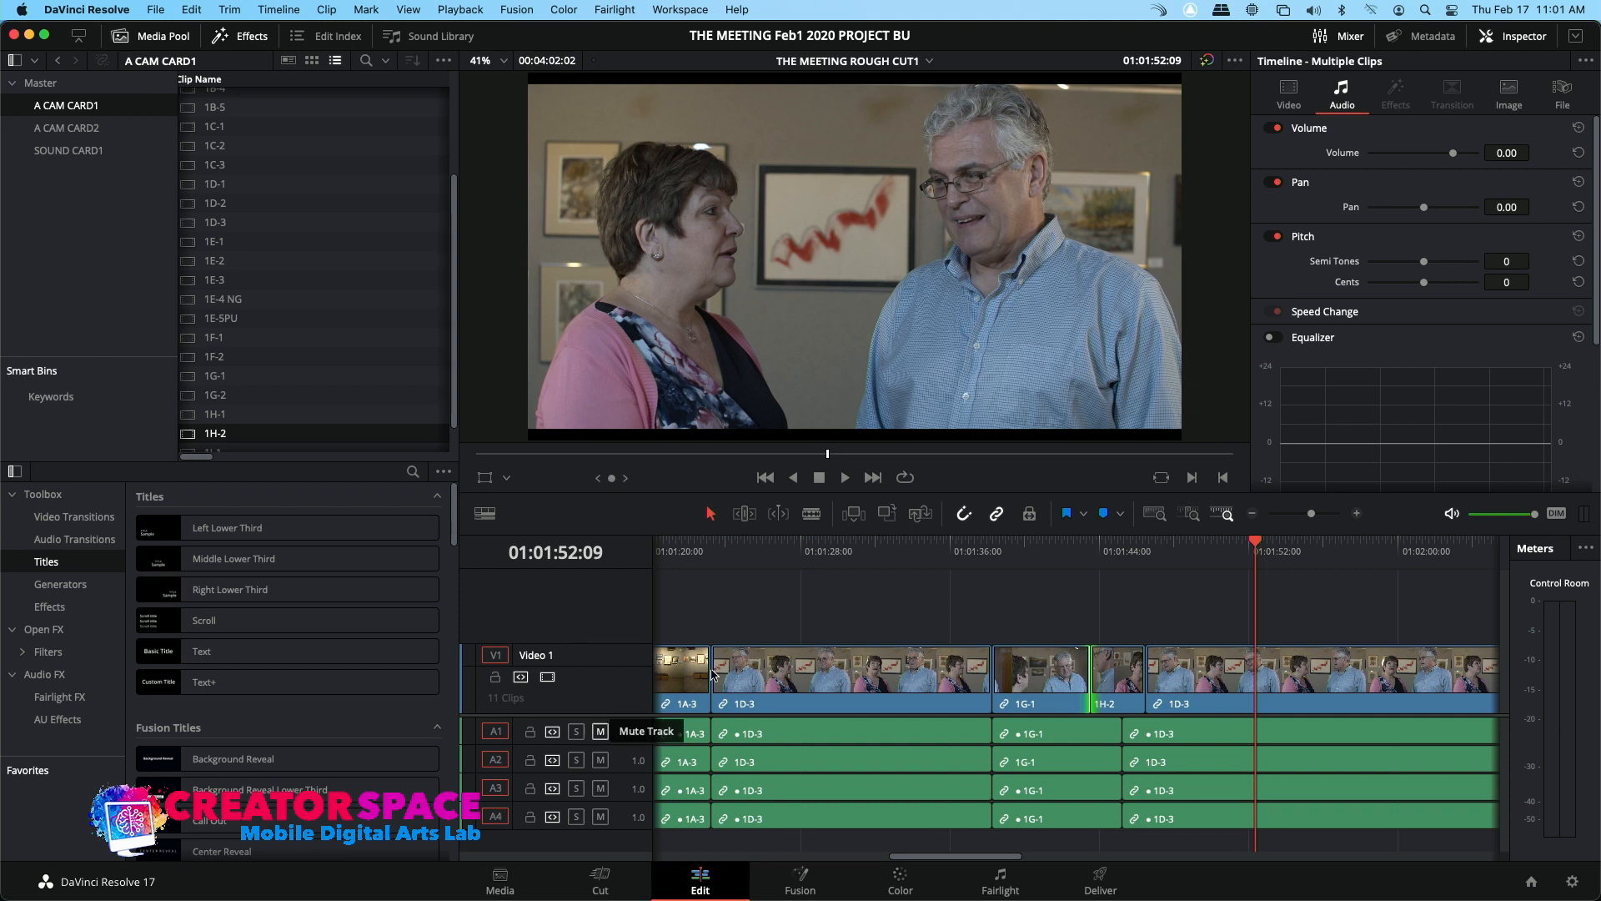
# Overwrite the marked 1H-2 section with sound onto the timeline at 01:01:52:09 over 1D-3, and play back the cut
pyautogui.click(888, 515)
pyautogui.click(1233, 542)
pyautogui.press('space')
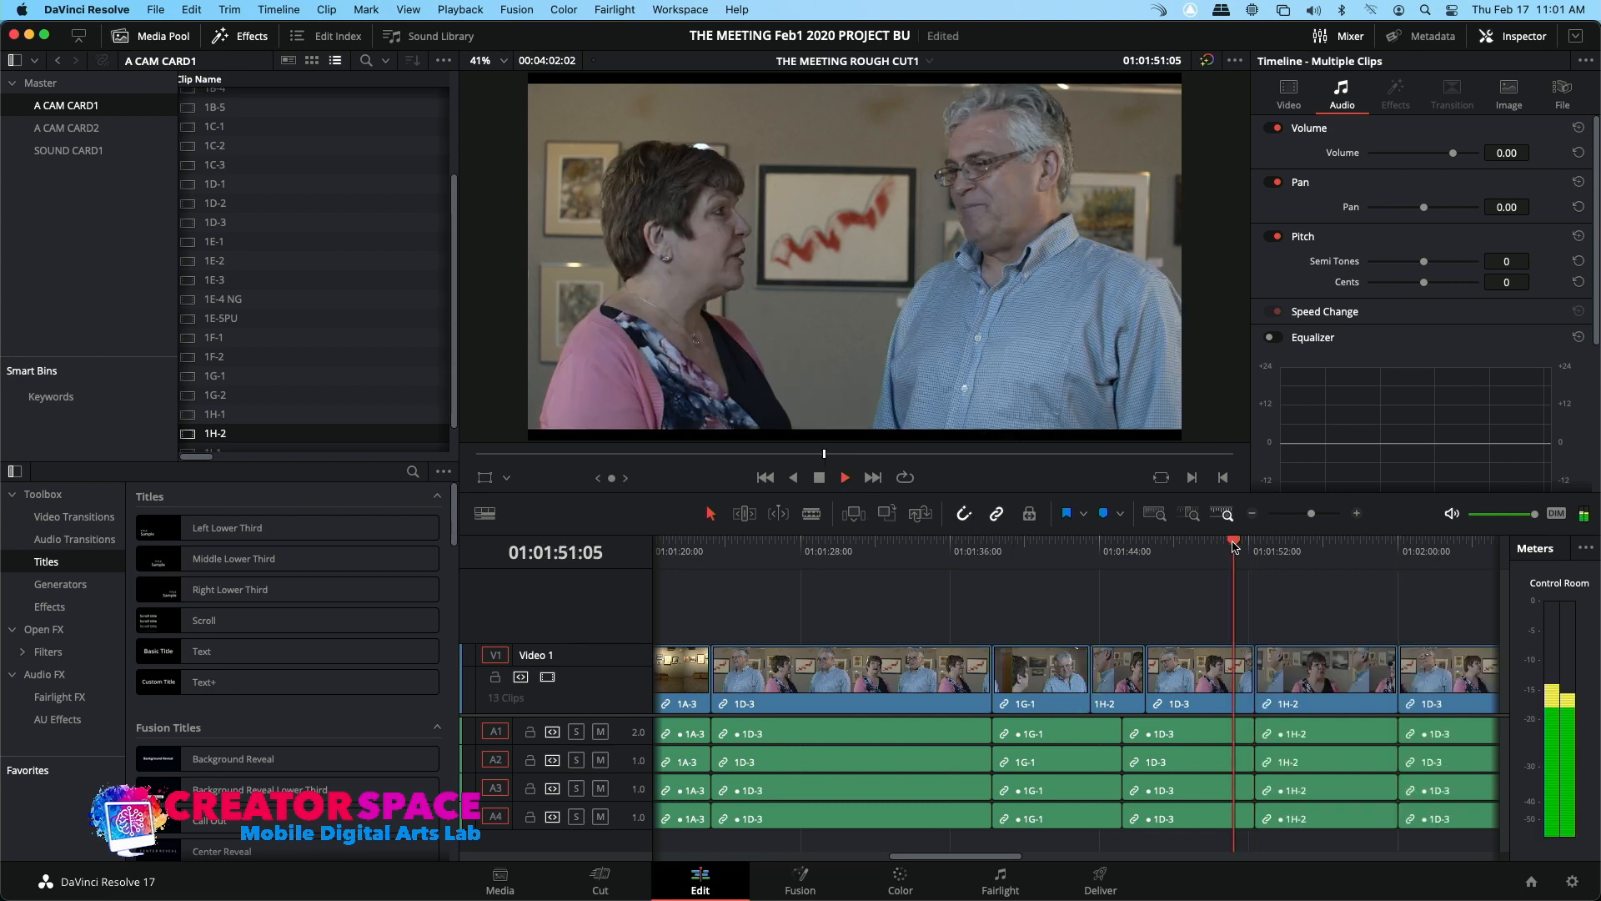
pyautogui.press('space')
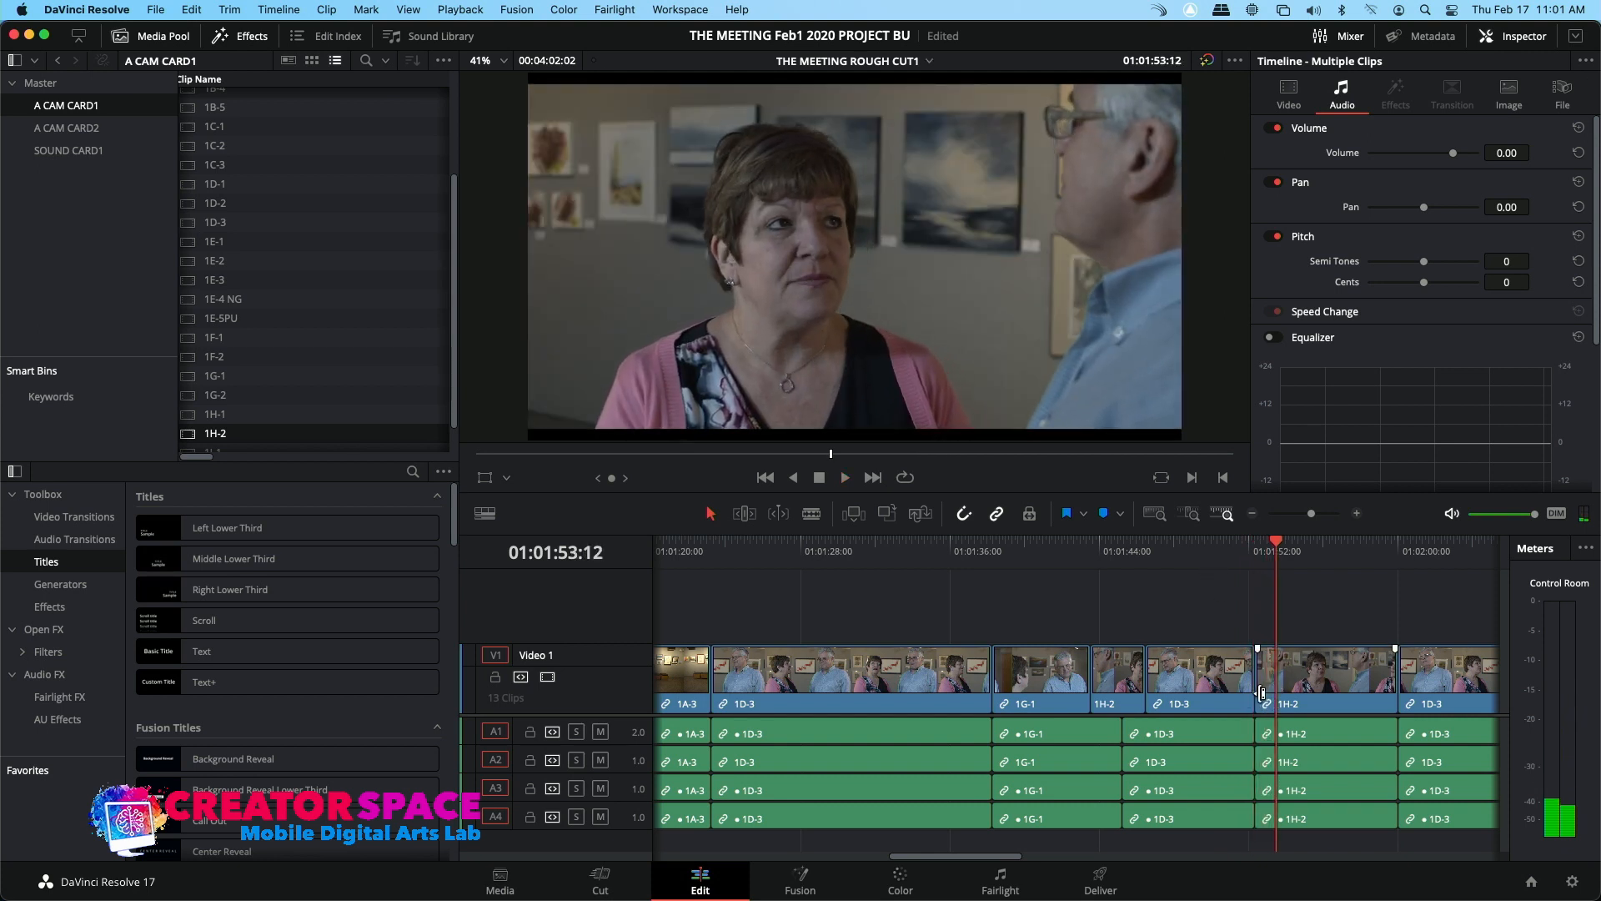
# Roll the picture and sound cut from 1D-3 to the new 1H-2 earlier, to about 01:01:51:20, reviewing each adjustment
pyautogui.click(1255, 694)
pyautogui.moveTo(1256, 694); pyautogui.dragTo(1249, 694)
pyautogui.click(1233, 555)
pyautogui.press('space')
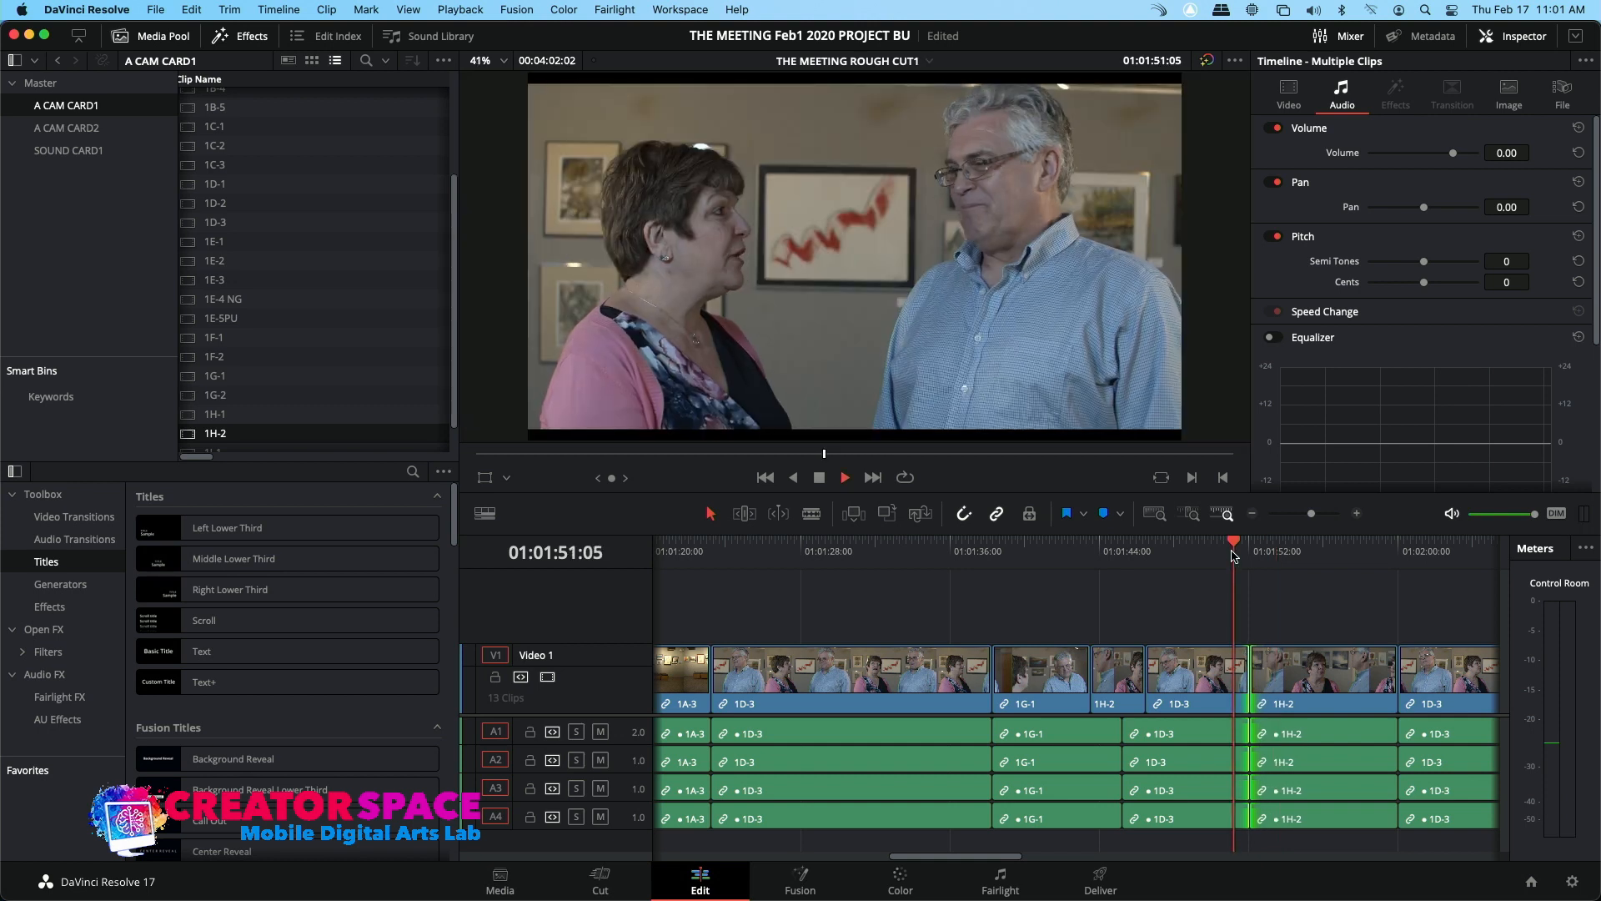
pyautogui.press('space')
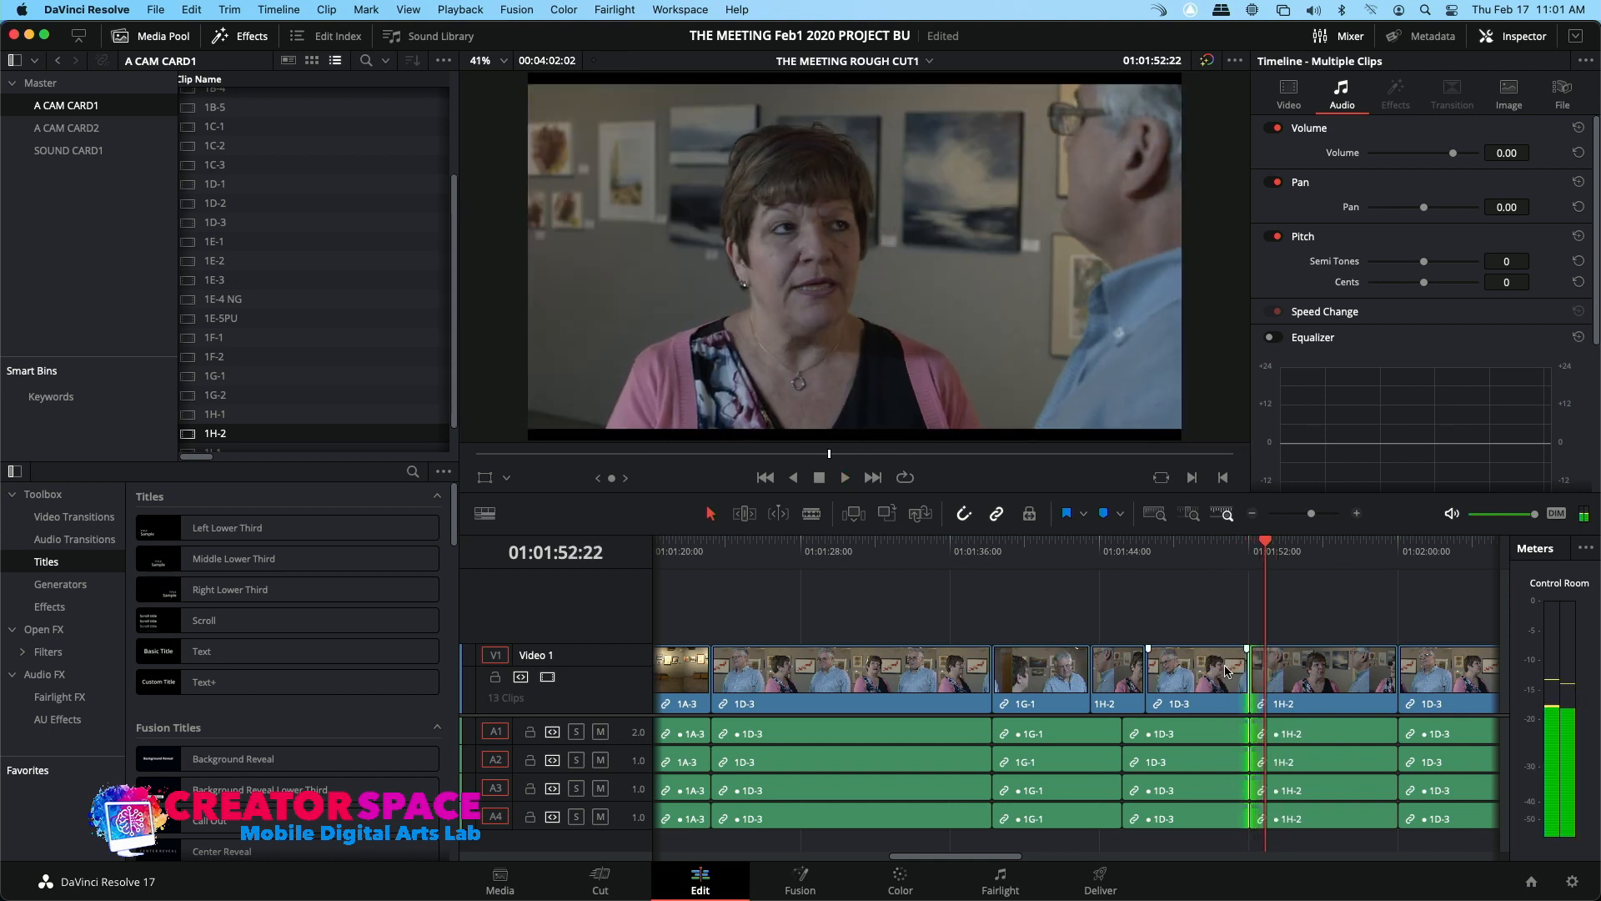
pyautogui.moveTo(1251, 688); pyautogui.dragTo(1243, 688)
pyautogui.click(1231, 551)
pyautogui.press('space')
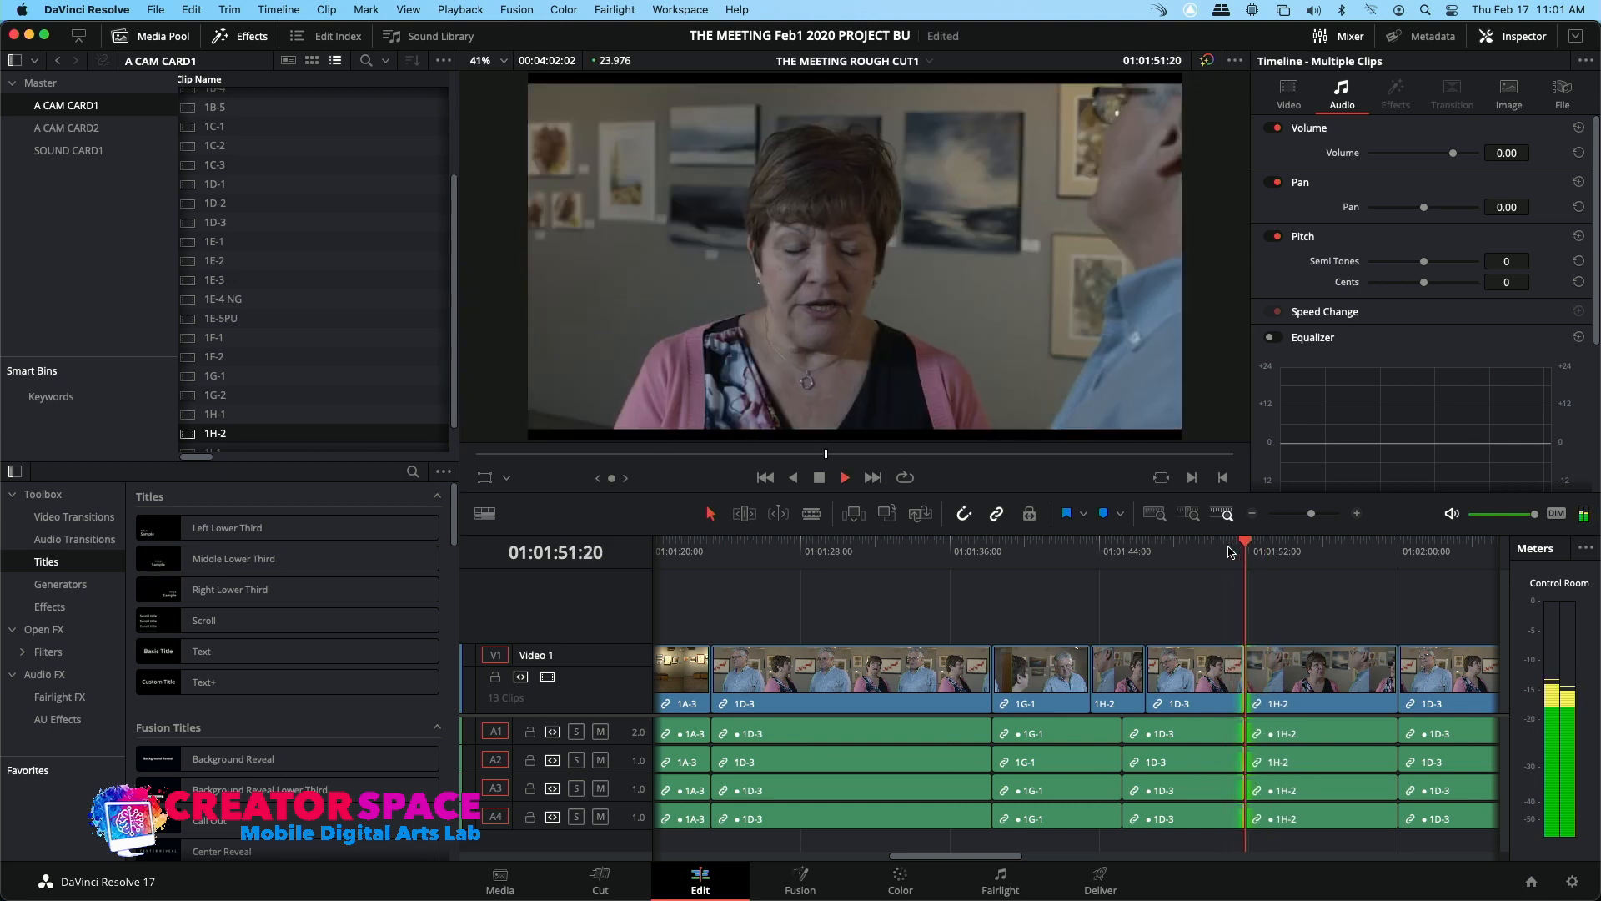
pyautogui.press('space')
pyautogui.click(1242, 551)
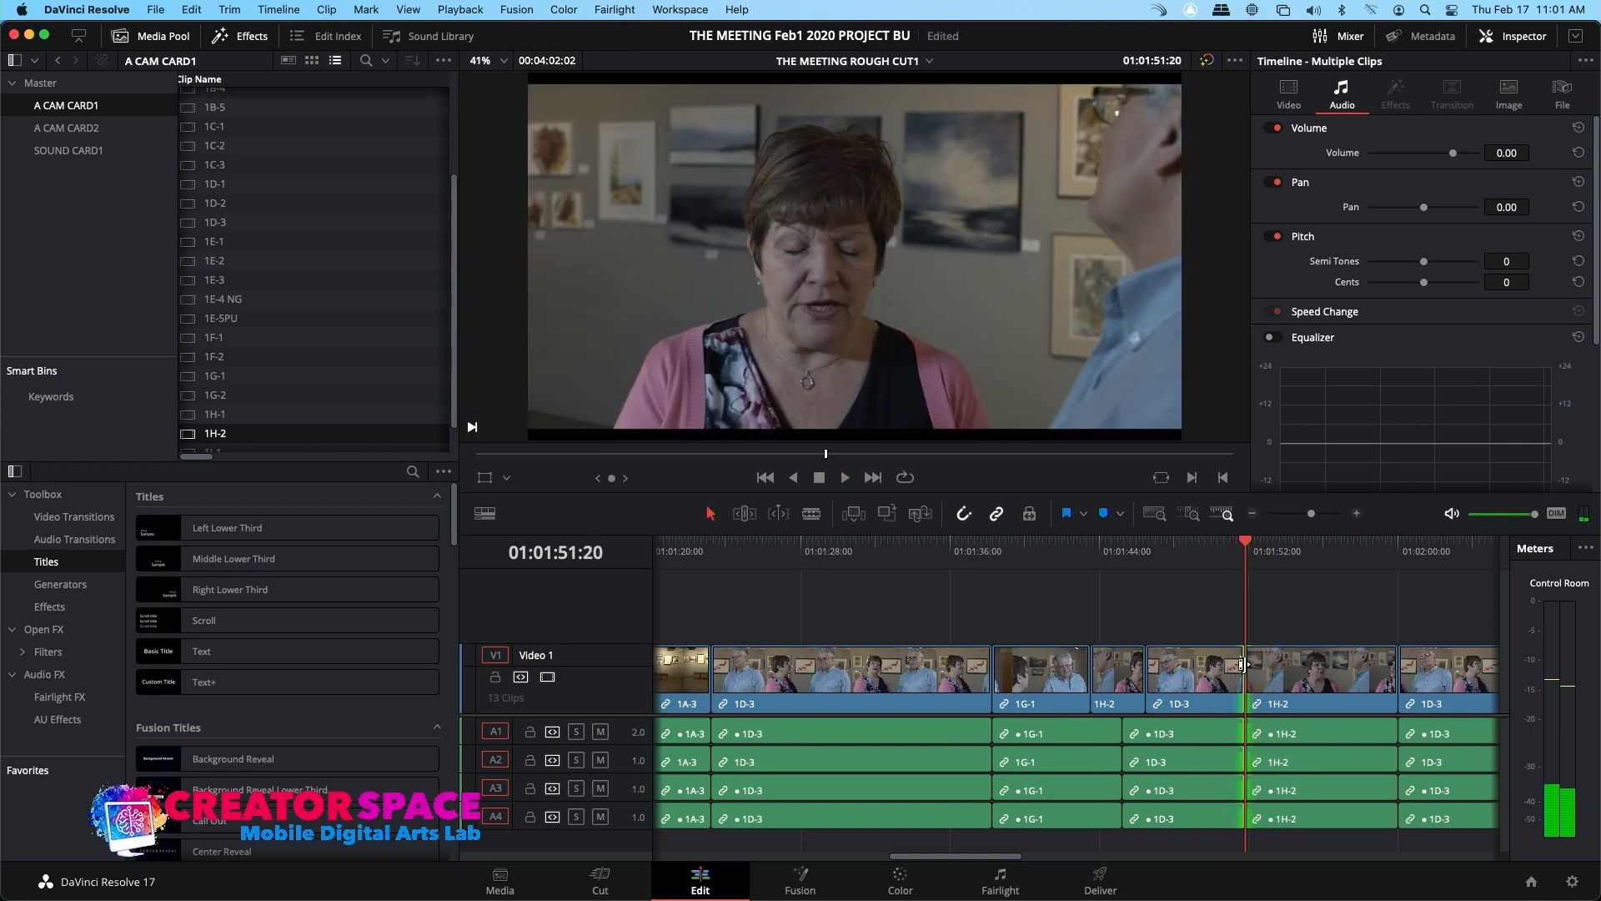
# Try trimming five frames off the start of 1H-2 at 01:01:51:20, and undo the trim
pyautogui.click(1252, 667)
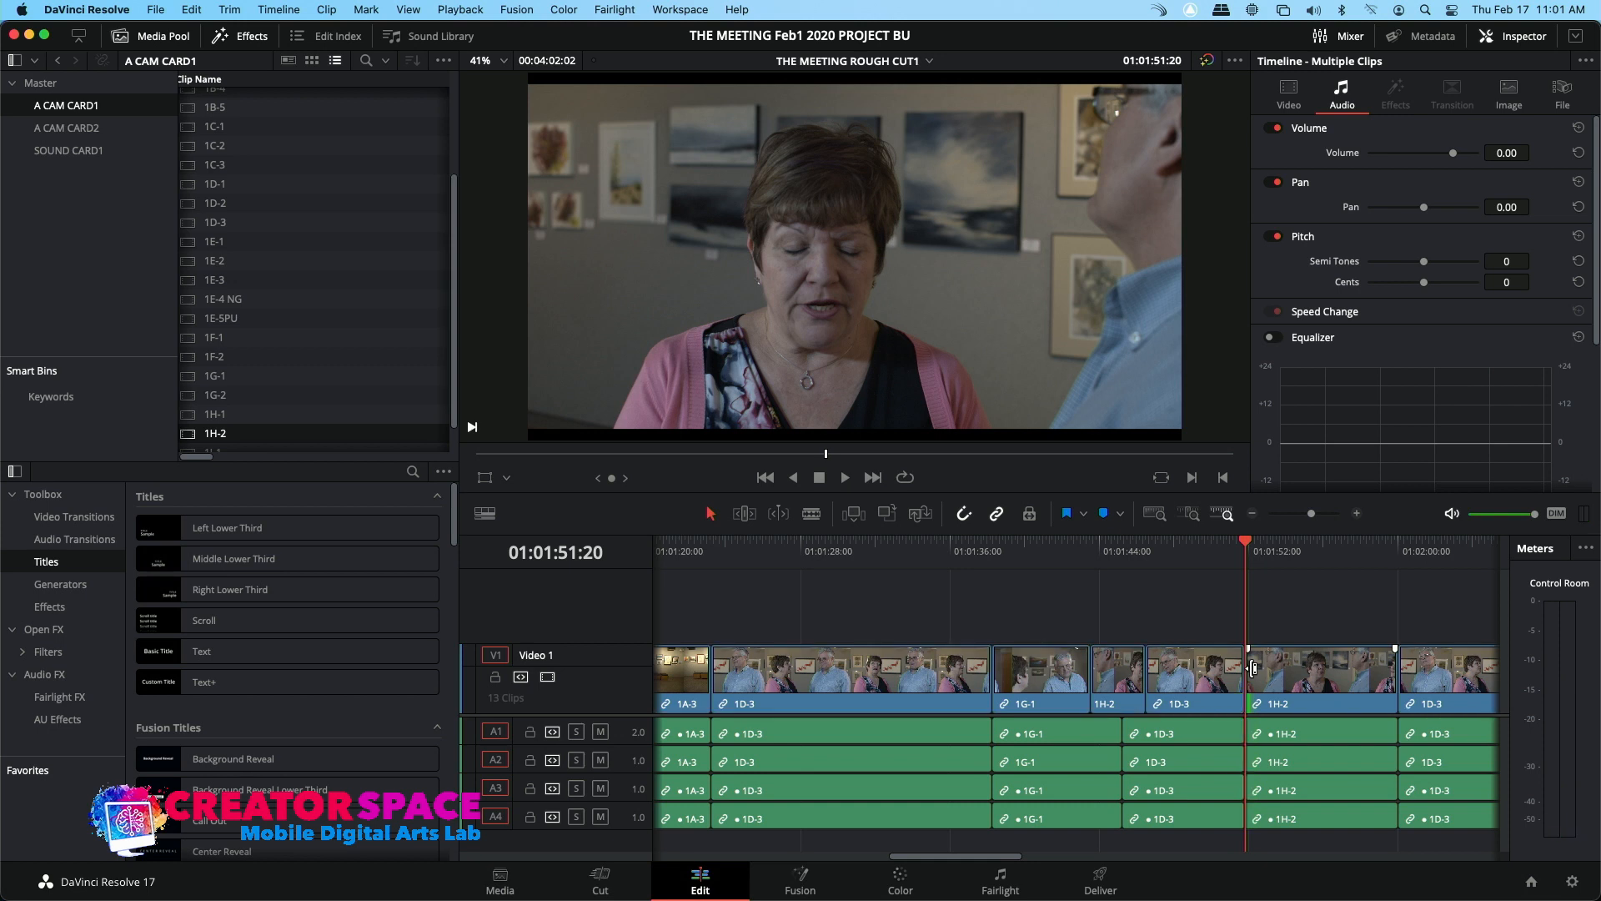
pyautogui.hotkey('shift', '.')
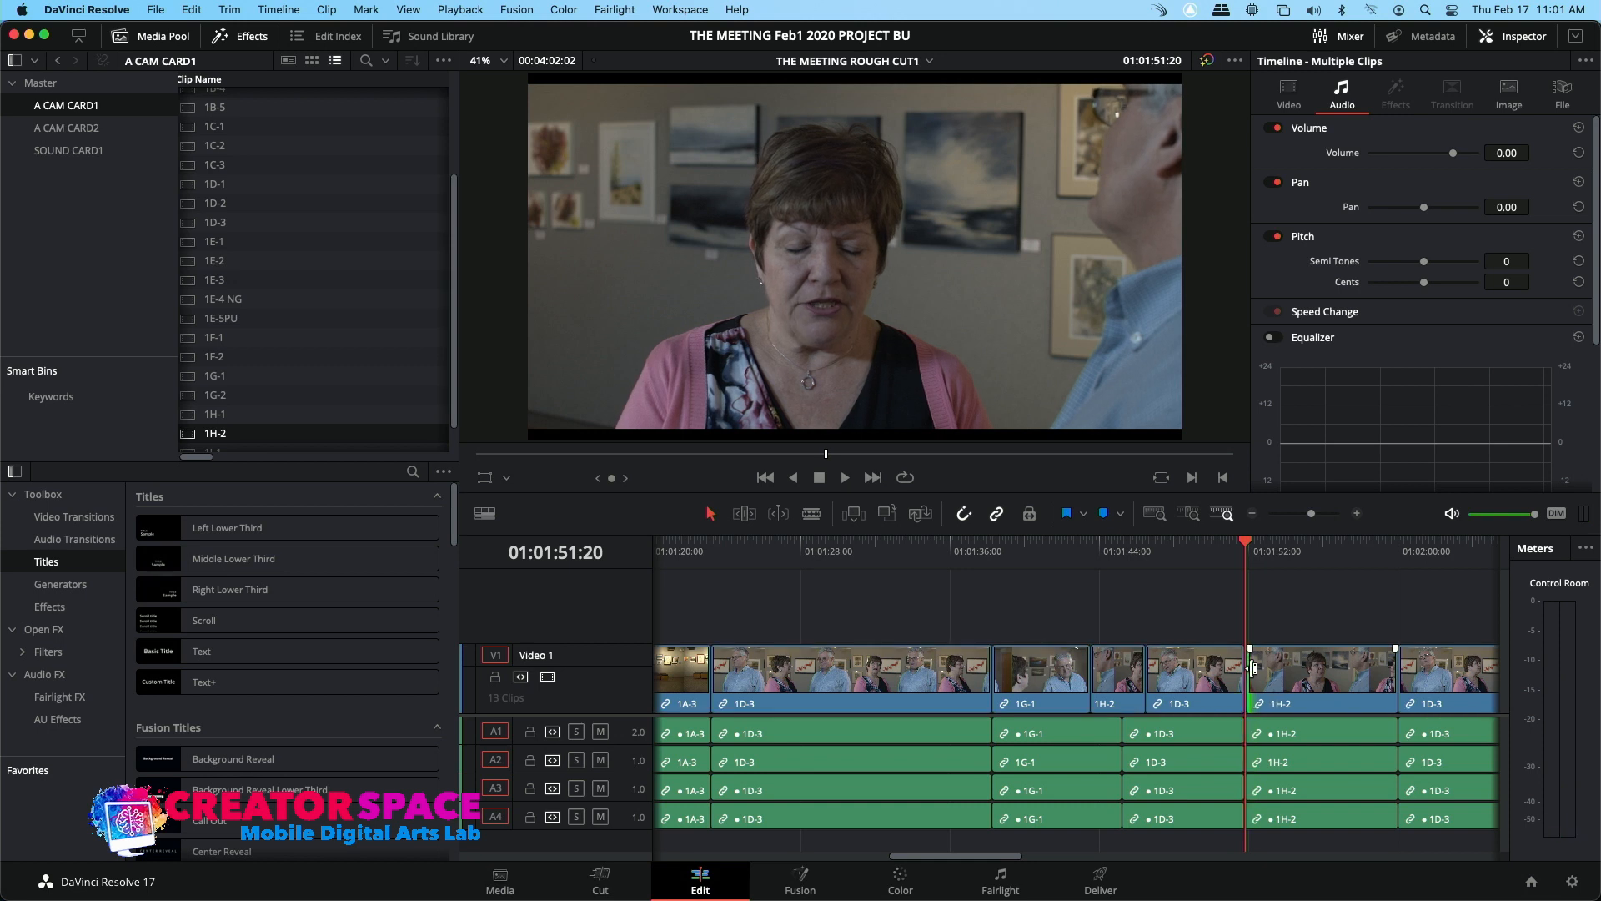
pyautogui.hscroll(-2, 1254, 667)
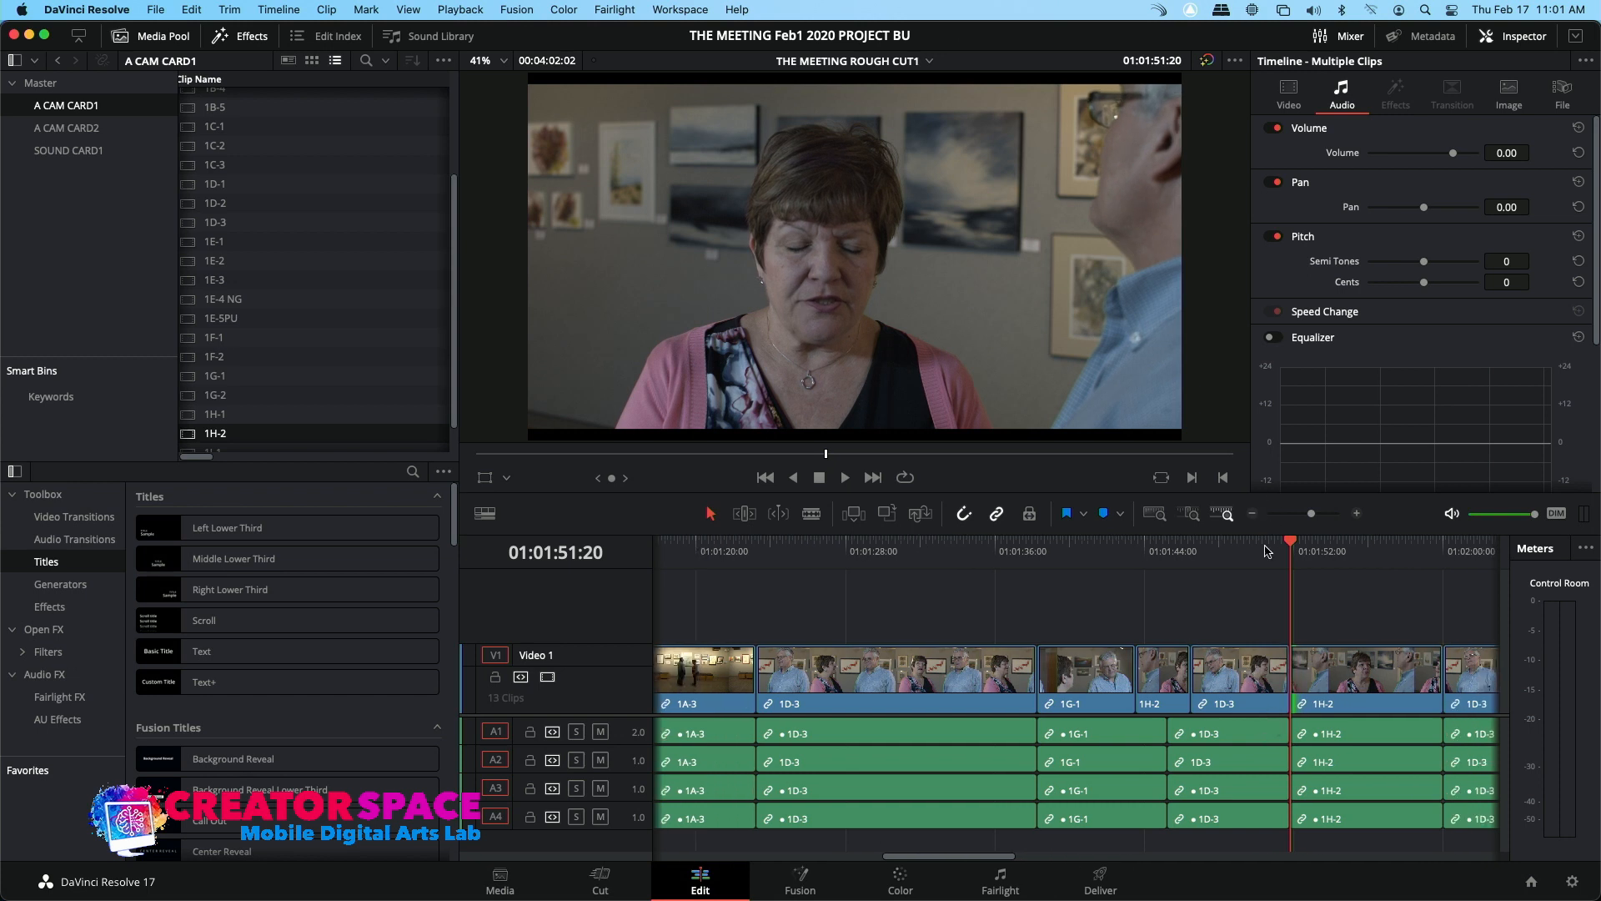
pyautogui.click(1356, 514)
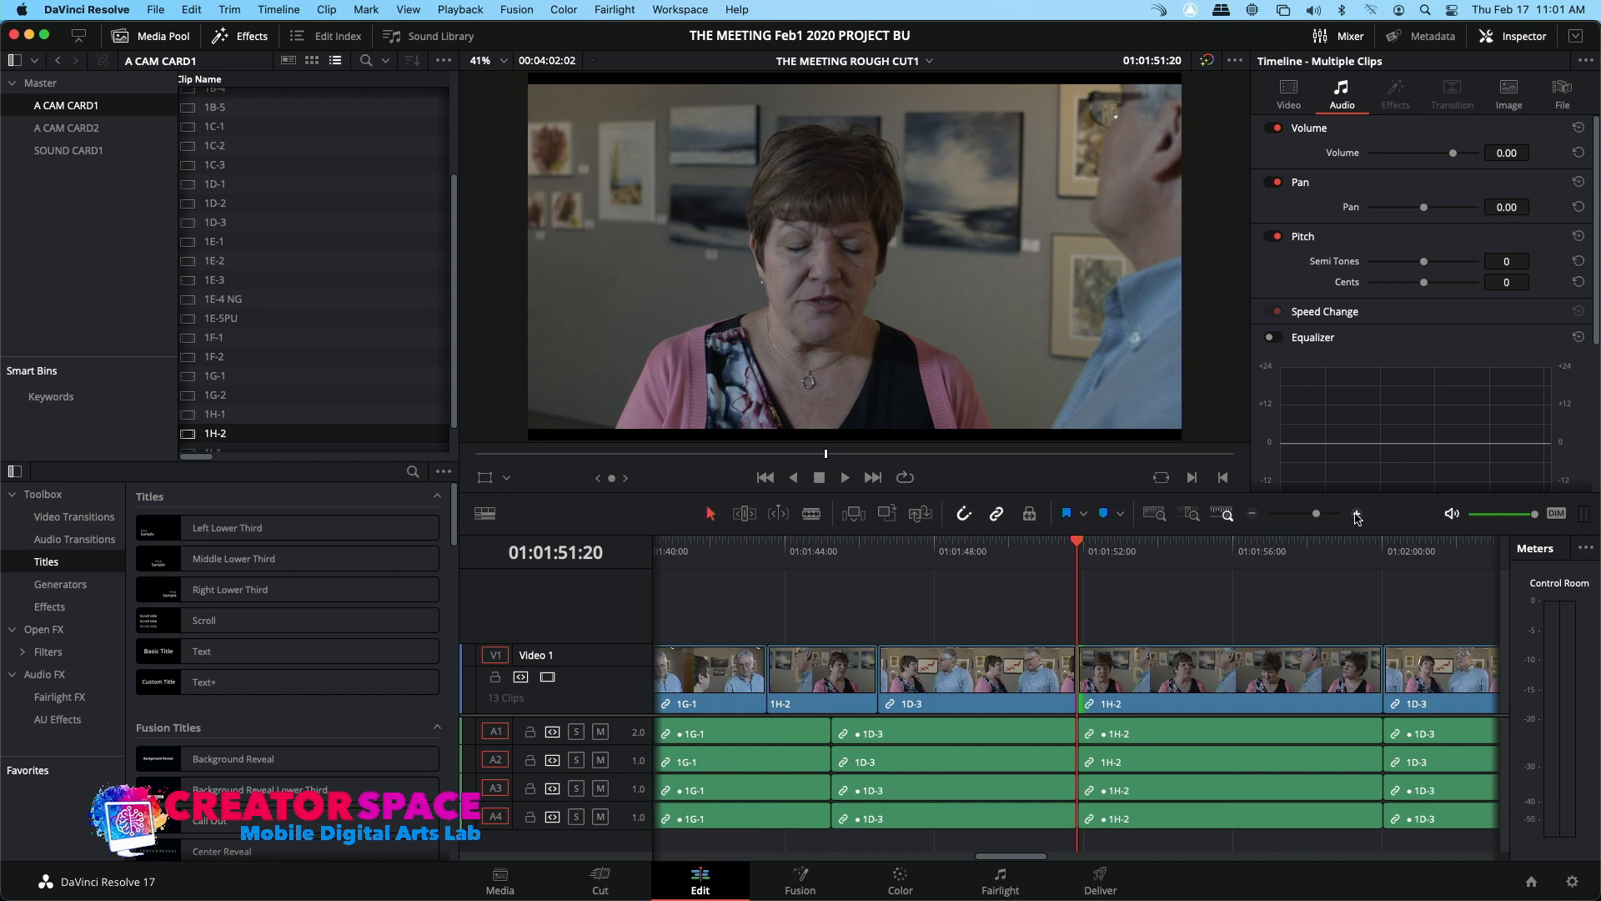
pyautogui.click(776, 514)
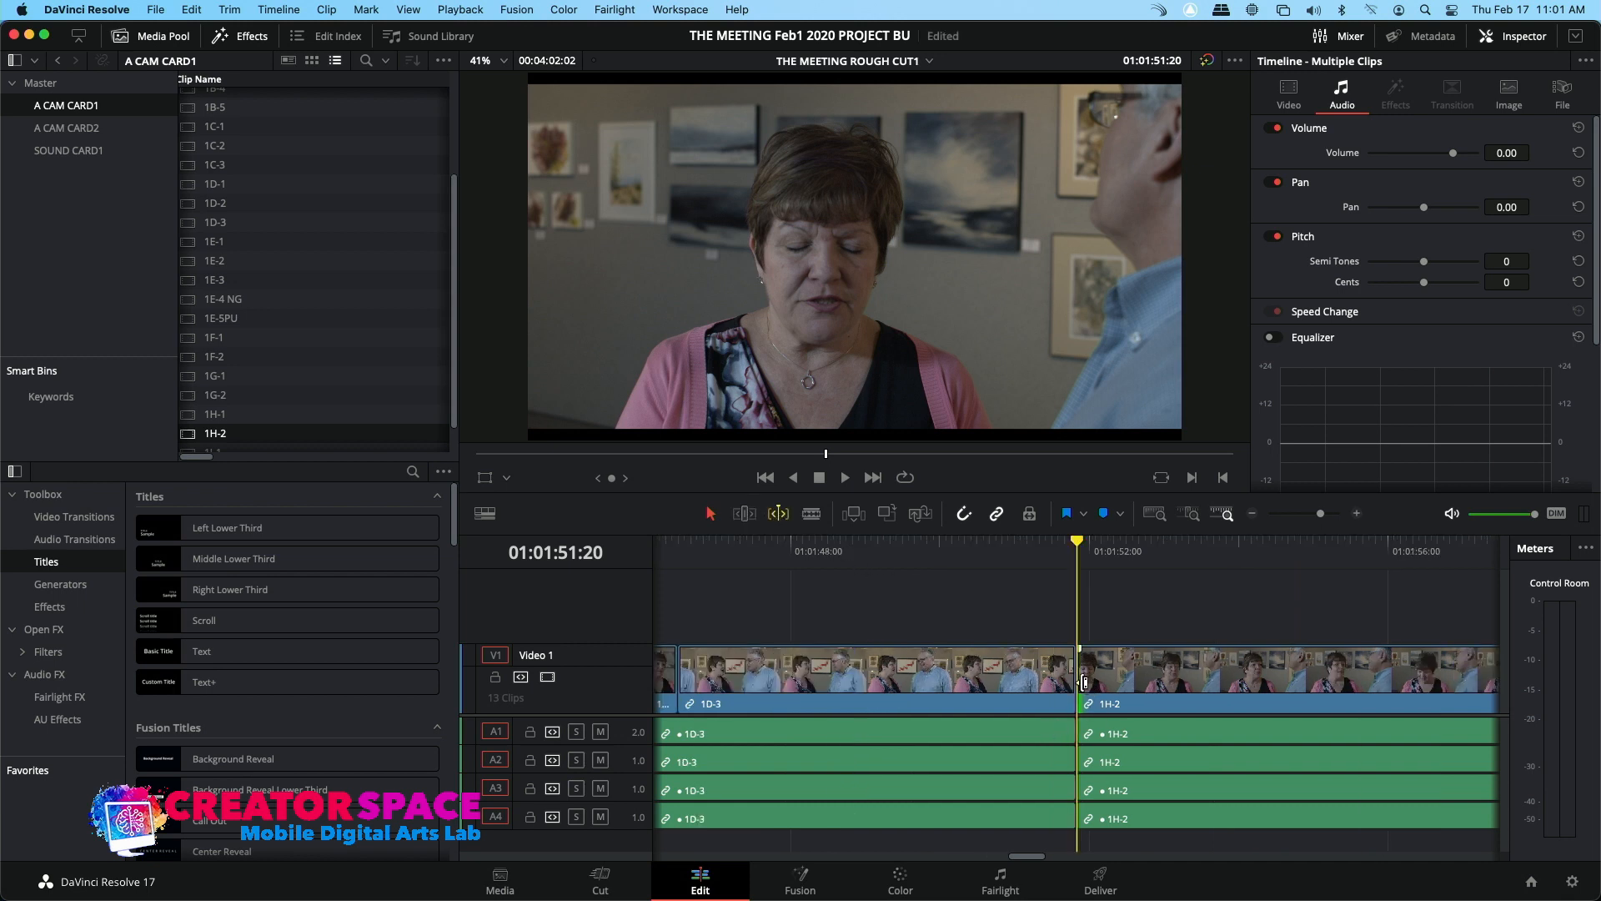
pyautogui.press('space')
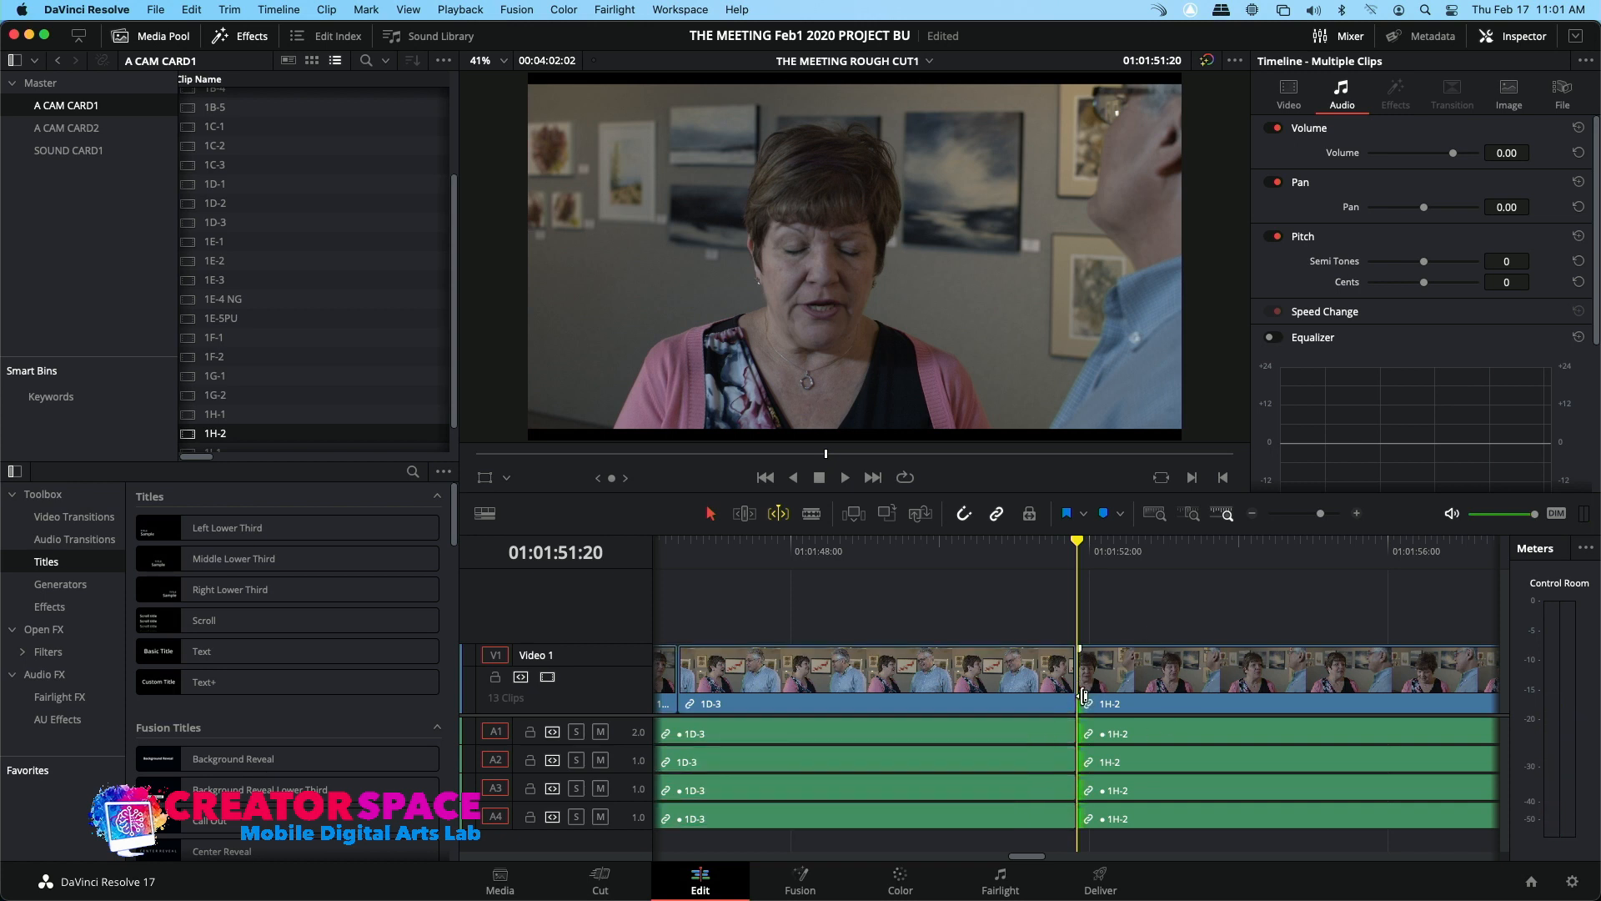
pyautogui.press('.')
pyautogui.press('.')
pyautogui.press('.')
pyautogui.press('.')
pyautogui.press('.')
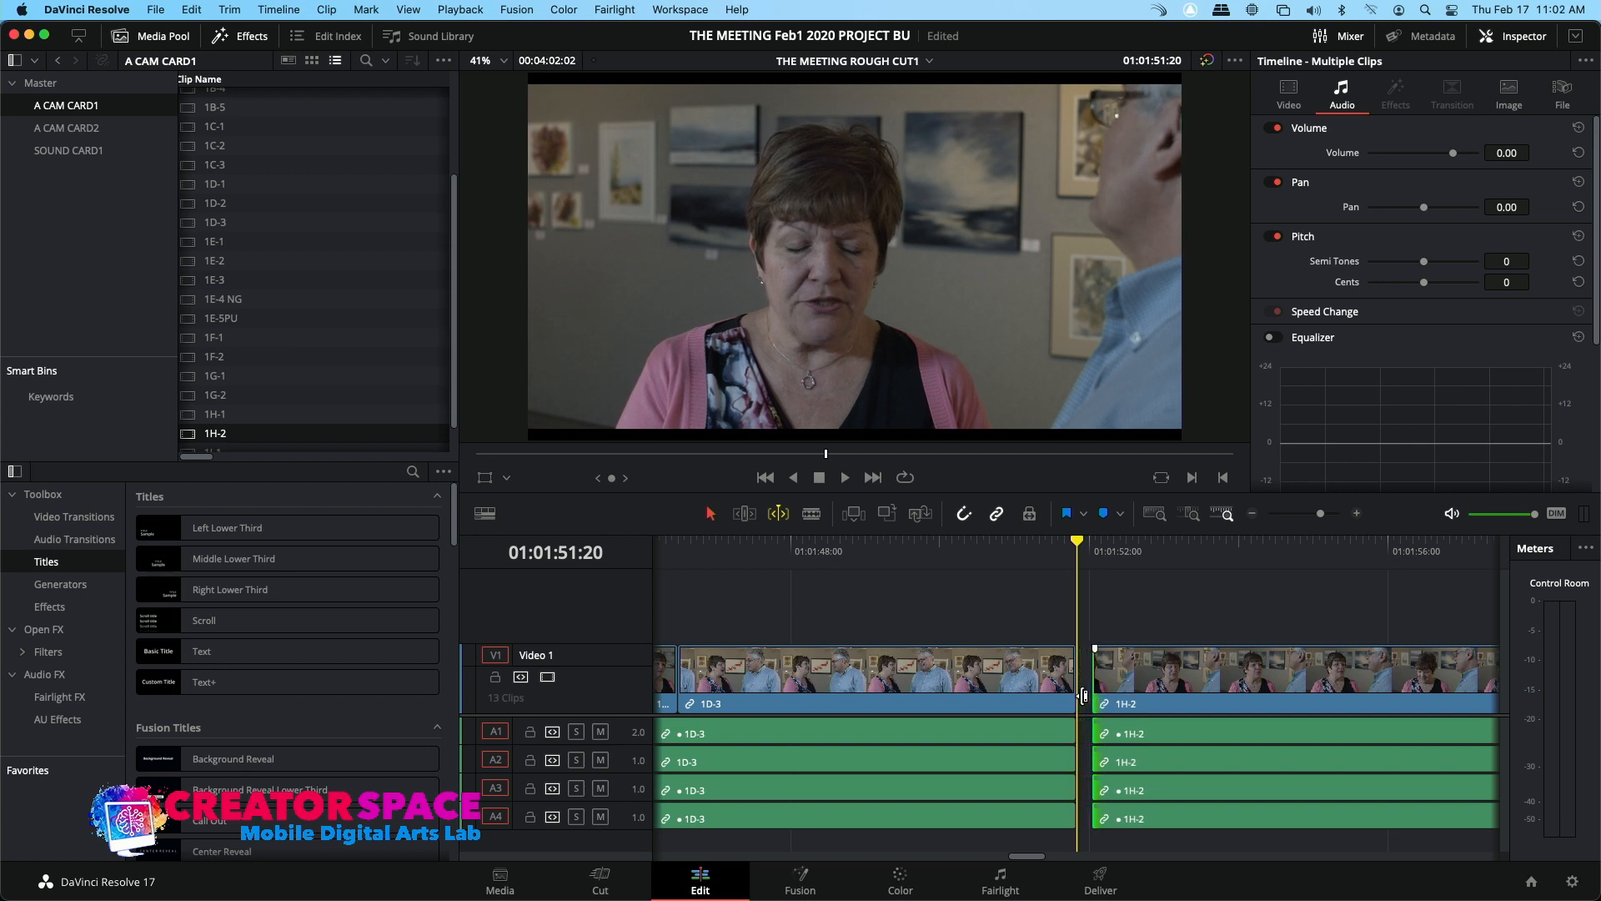
pyautogui.press('super+z')
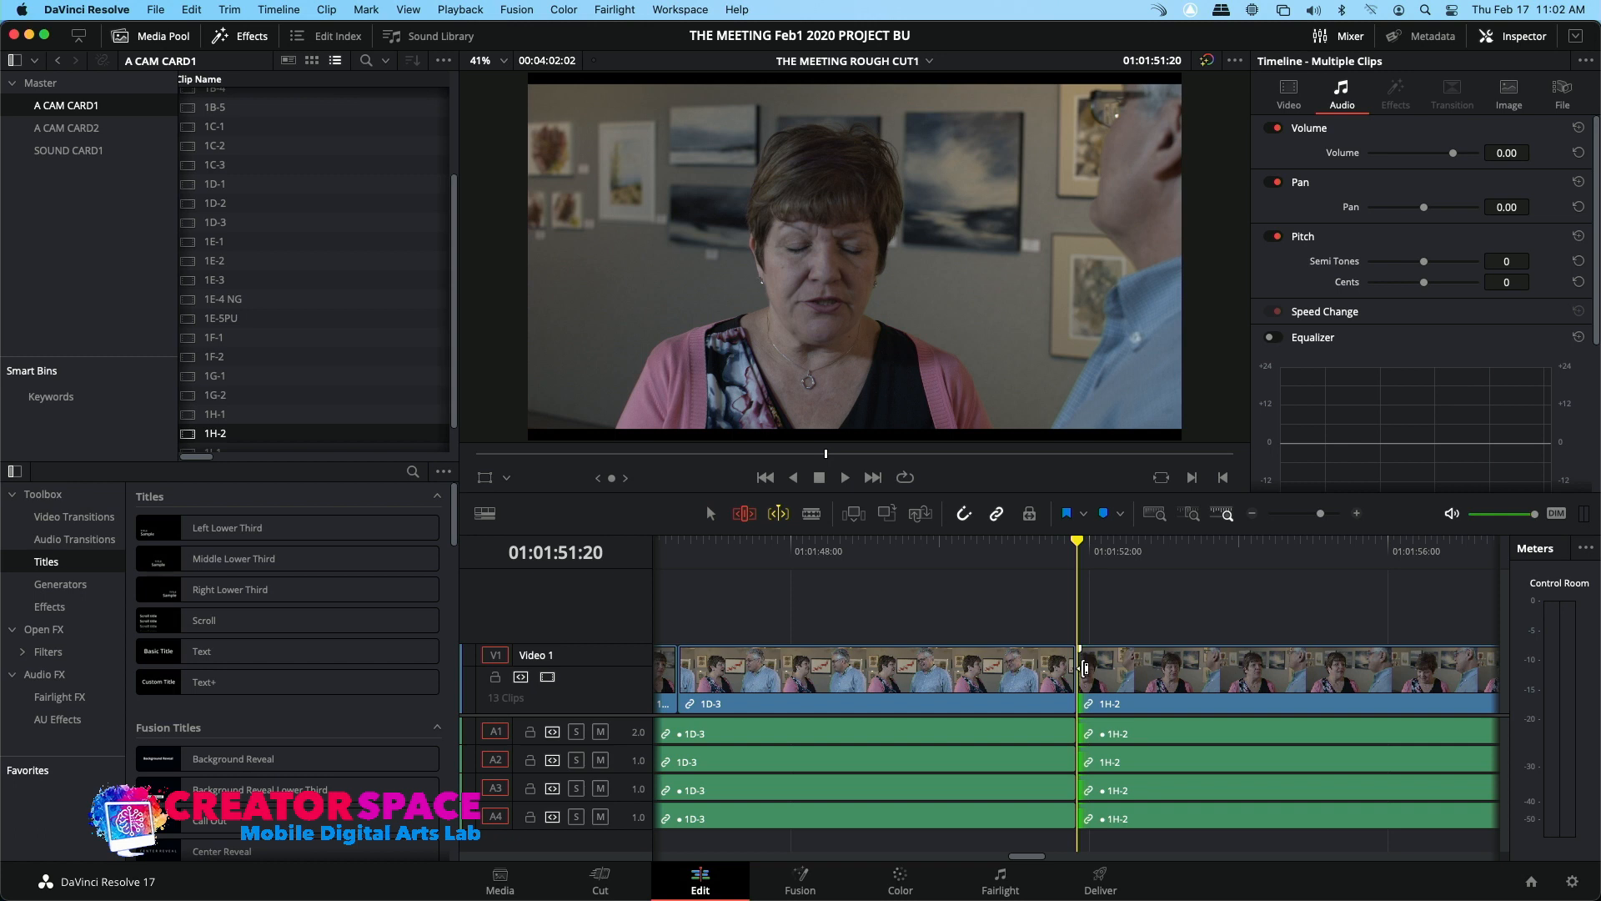
# Ripple-trim eight frames off the start of 1H-2 in trim edit mode, playing around the cut between adjustments
pyautogui.click(1078, 668)
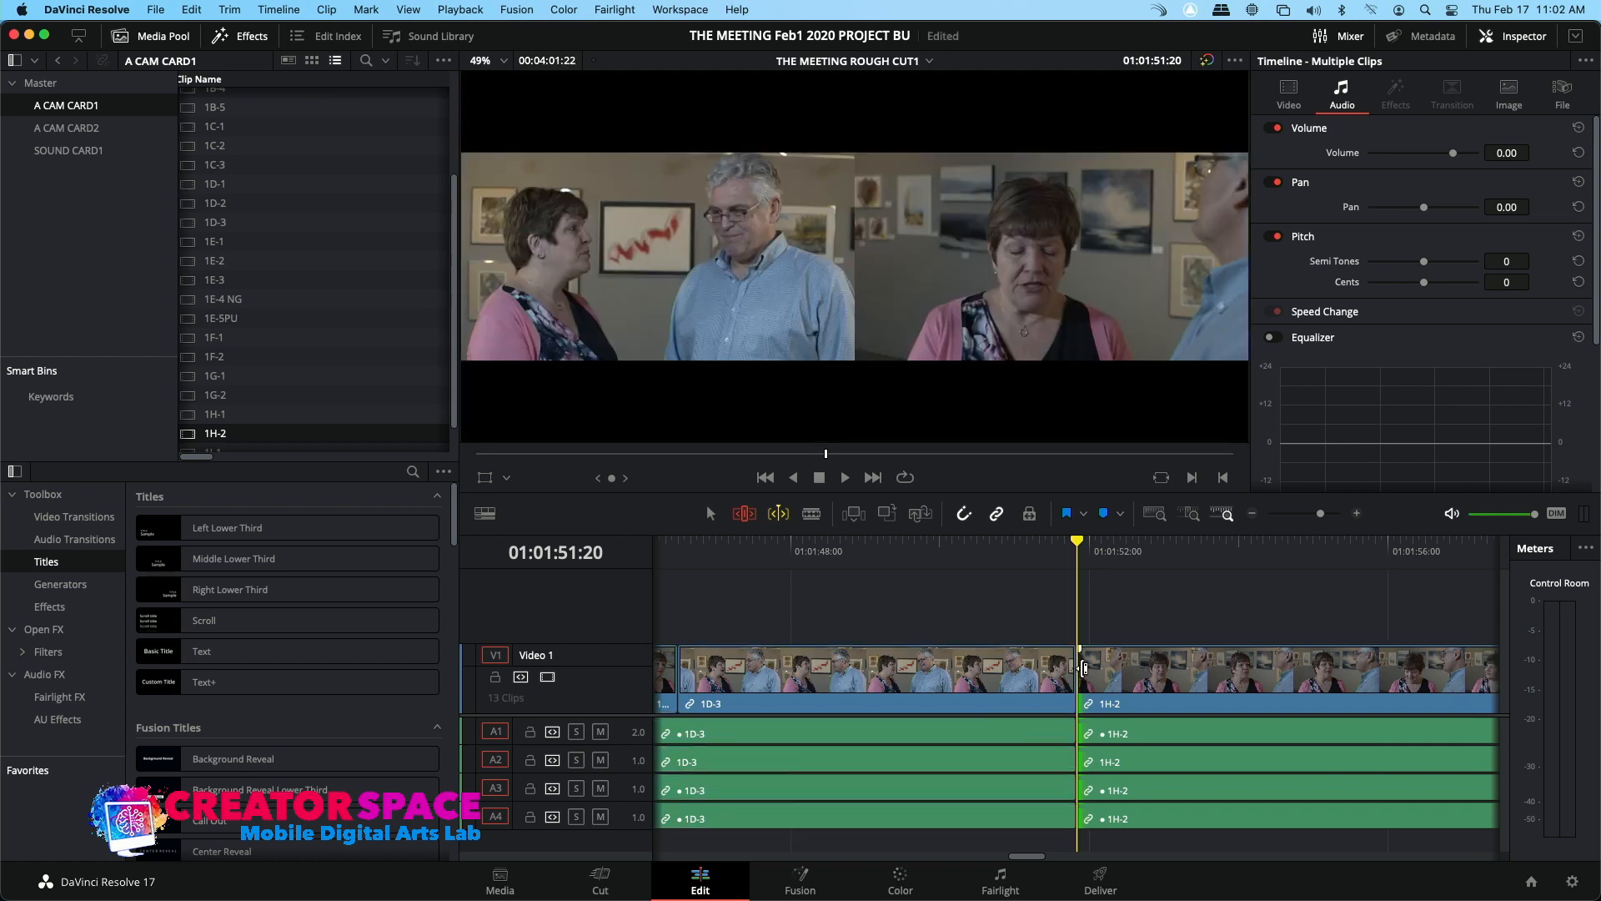
pyautogui.press('/')
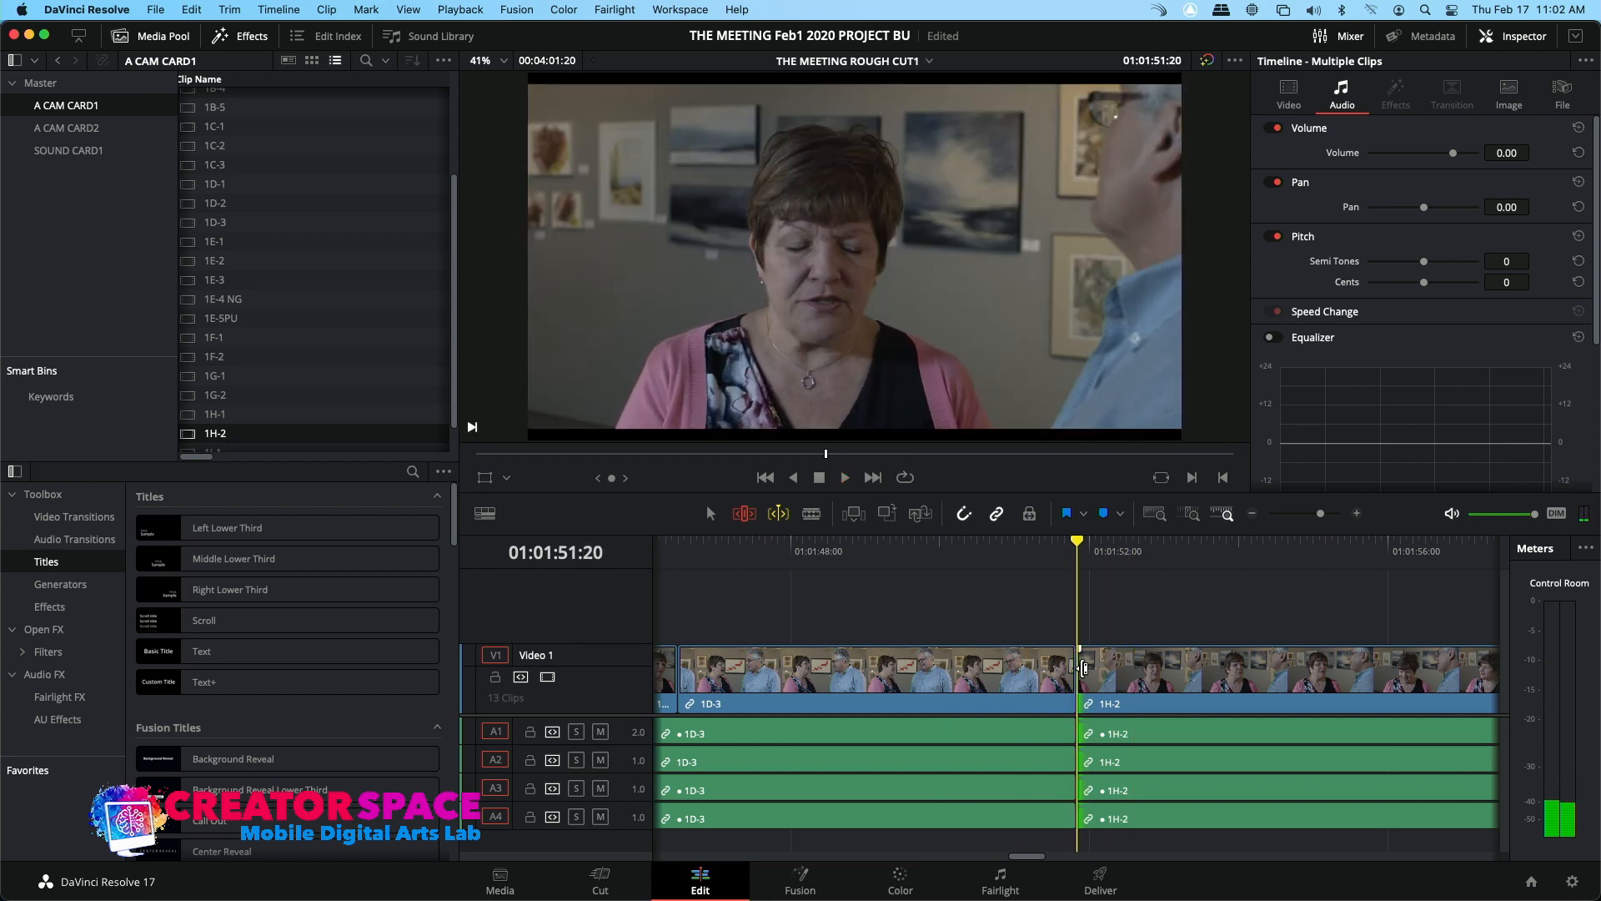
pyautogui.press('/')
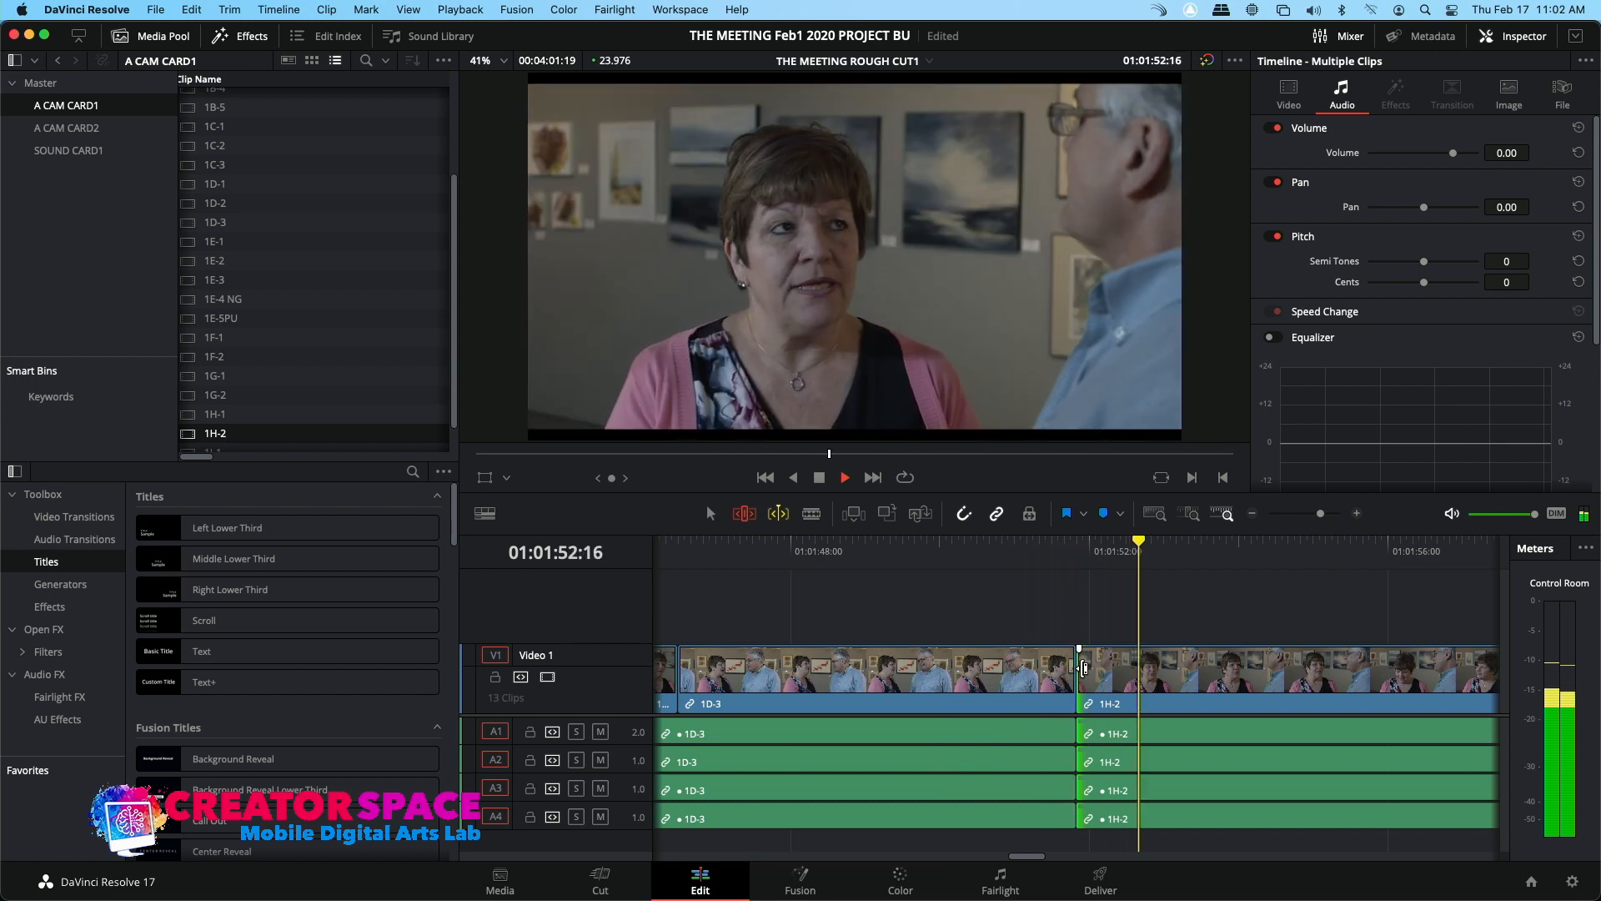
pyautogui.press('/')
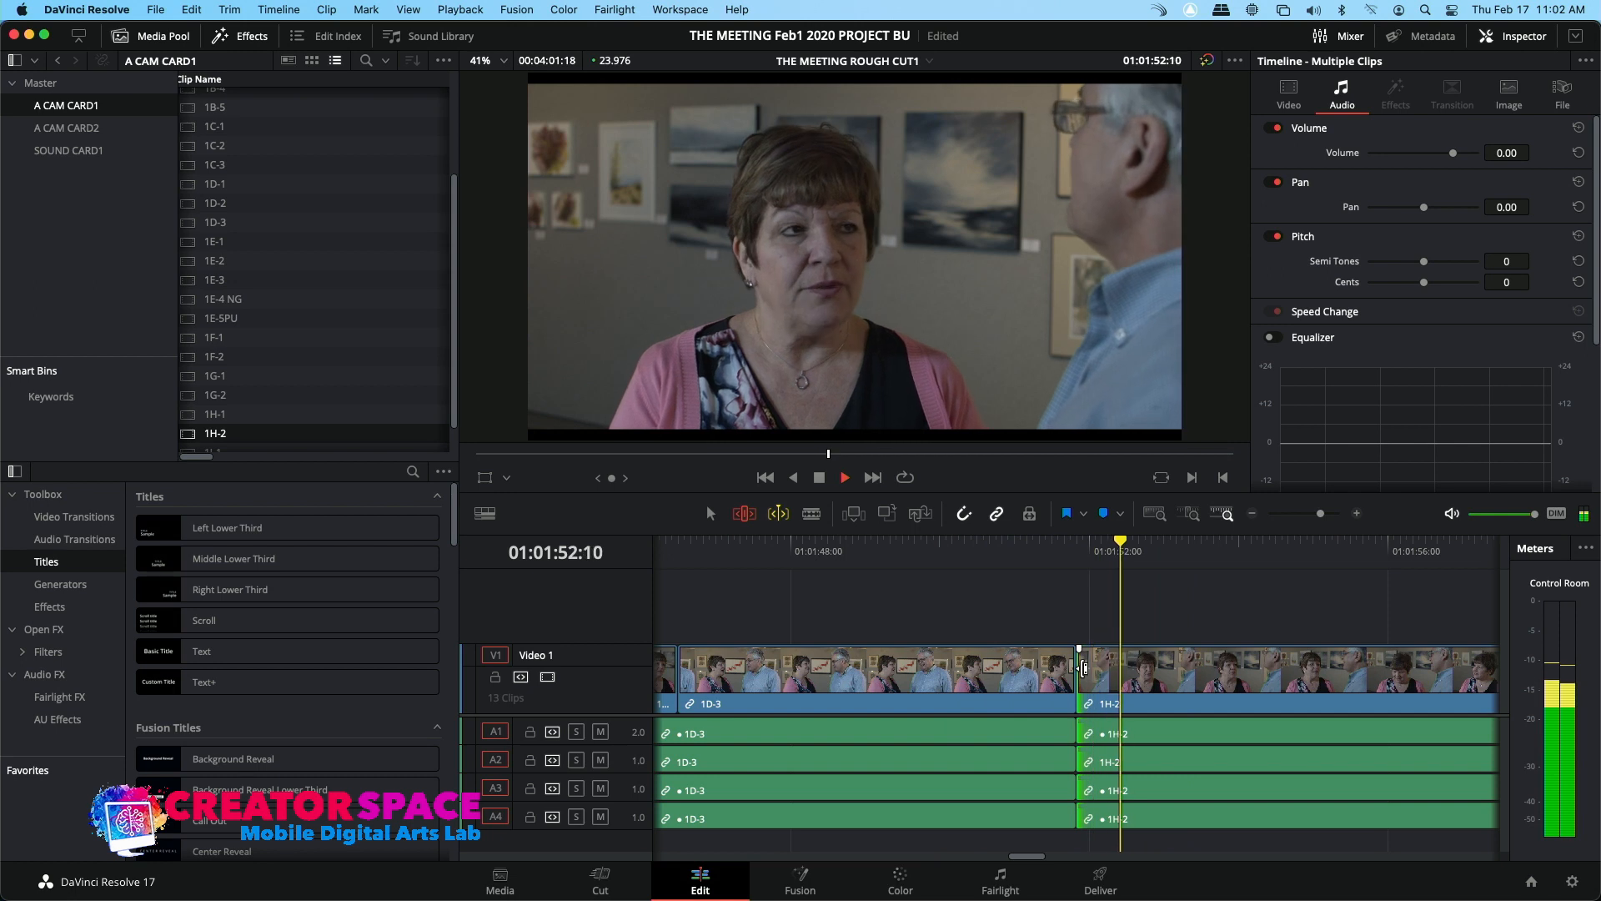
# Return to selection mode and play back the cut from 1D-3 into 1H-2
pyautogui.click(1021, 551)
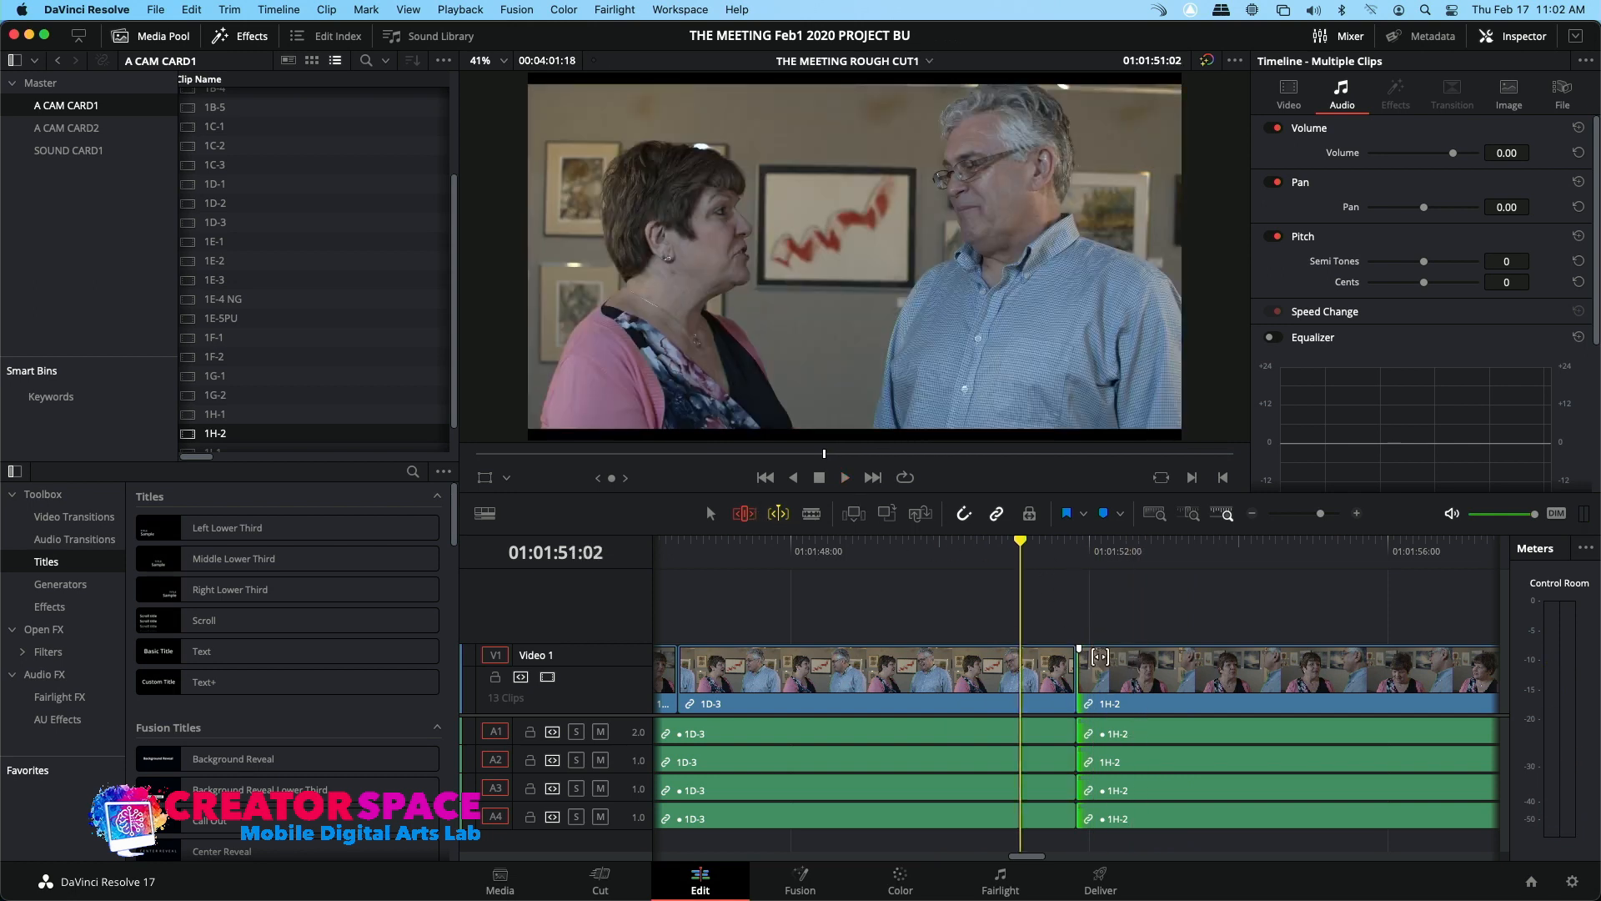
pyautogui.click(1085, 675)
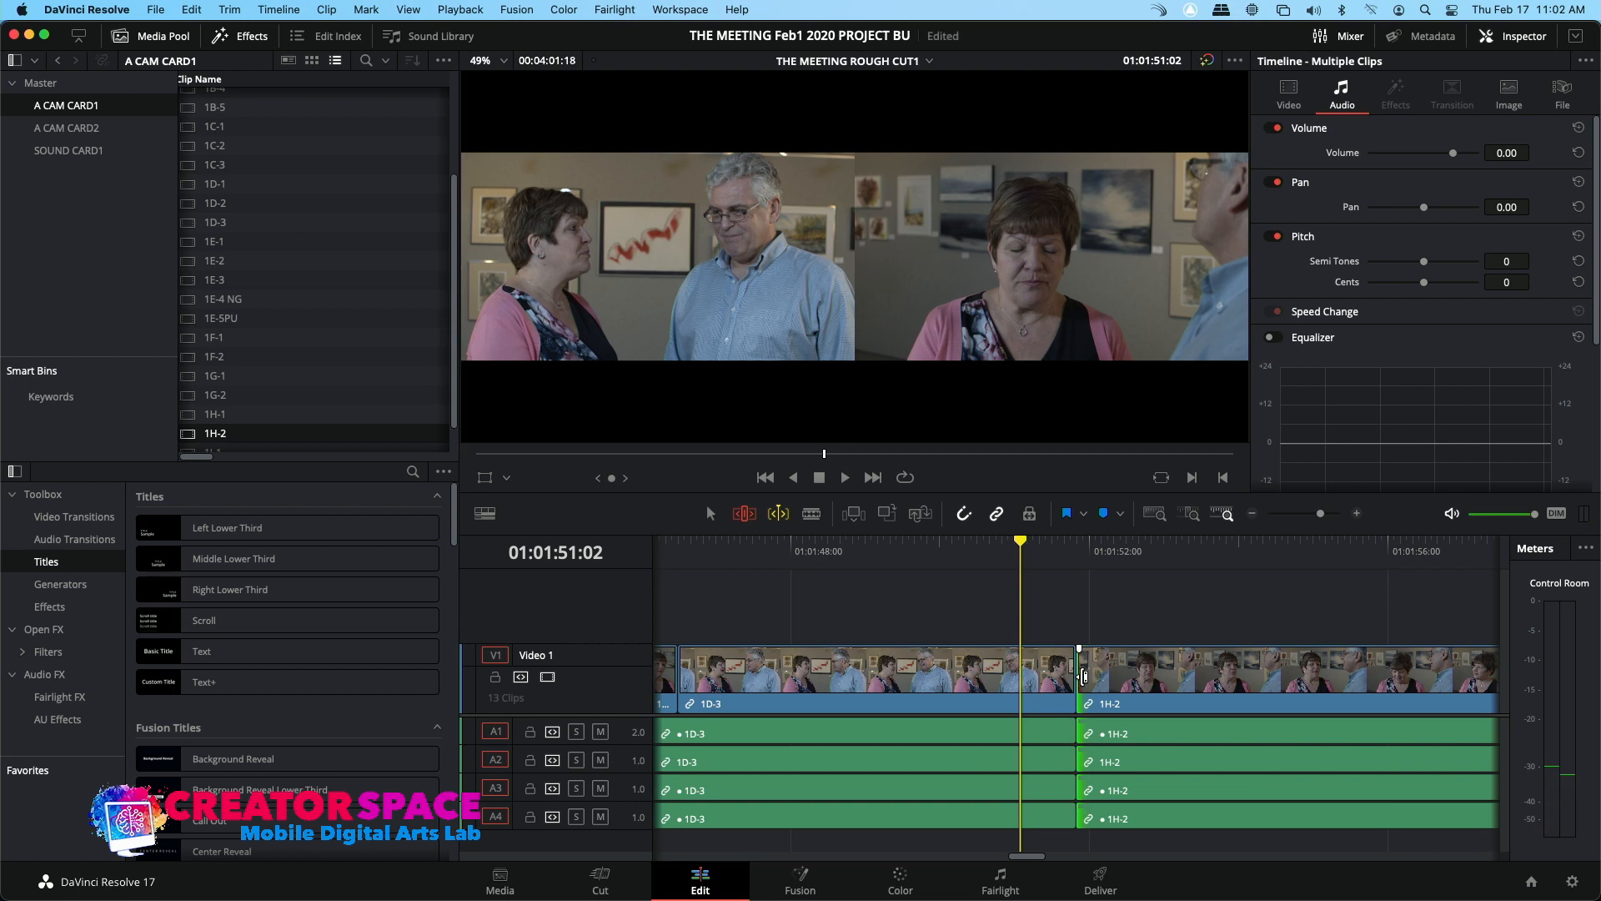
pyautogui.click(712, 515)
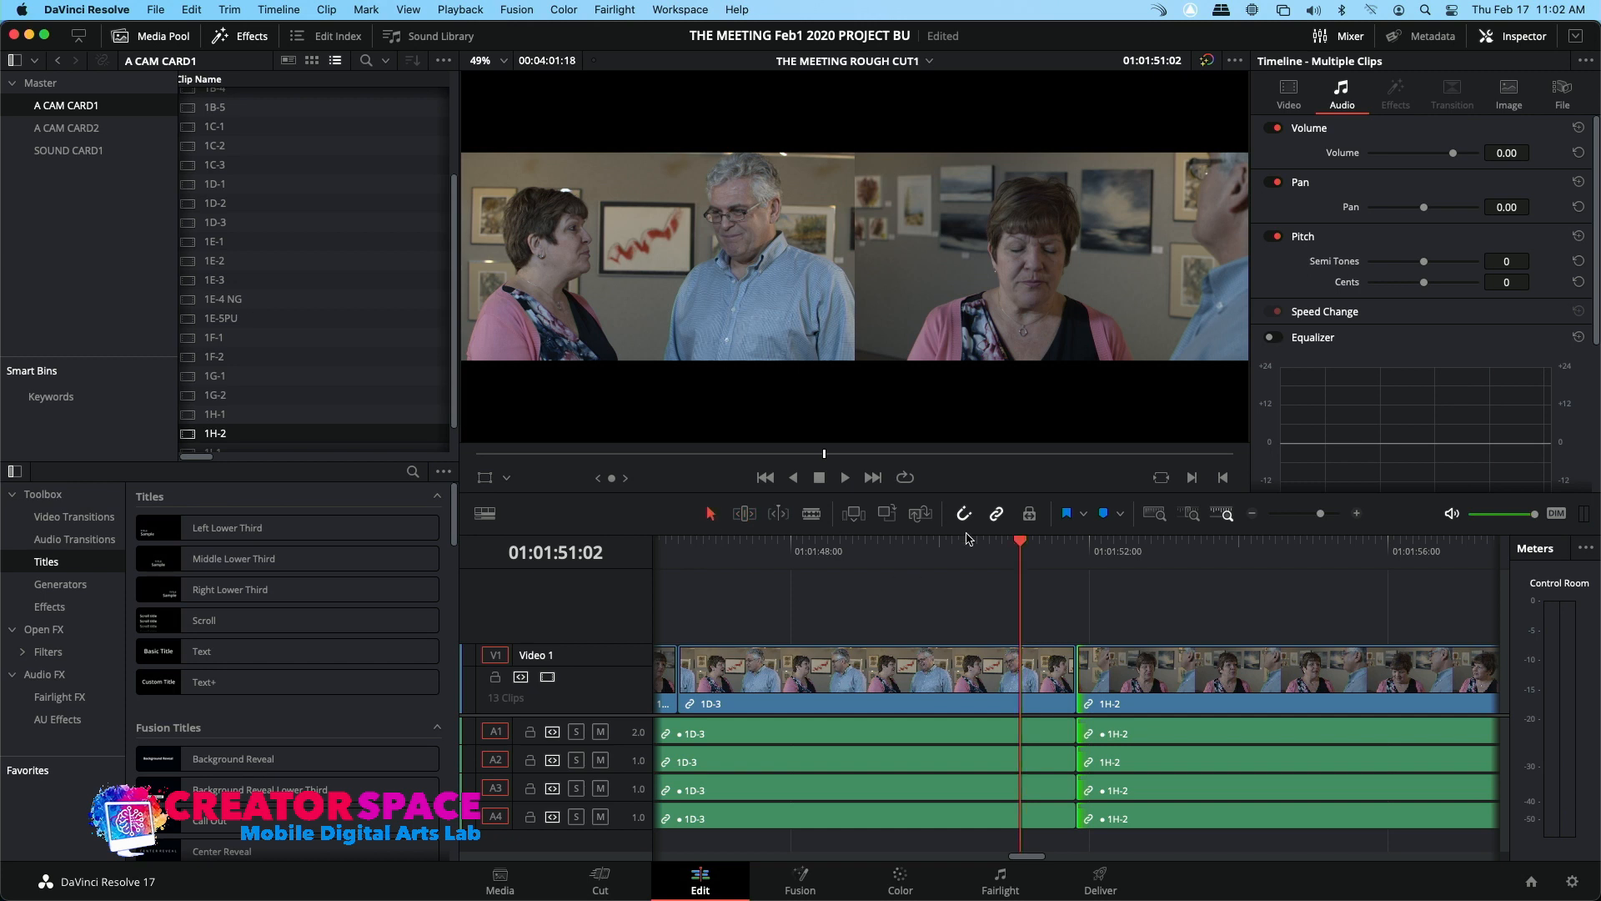
pyautogui.click(995, 548)
pyautogui.press('space')
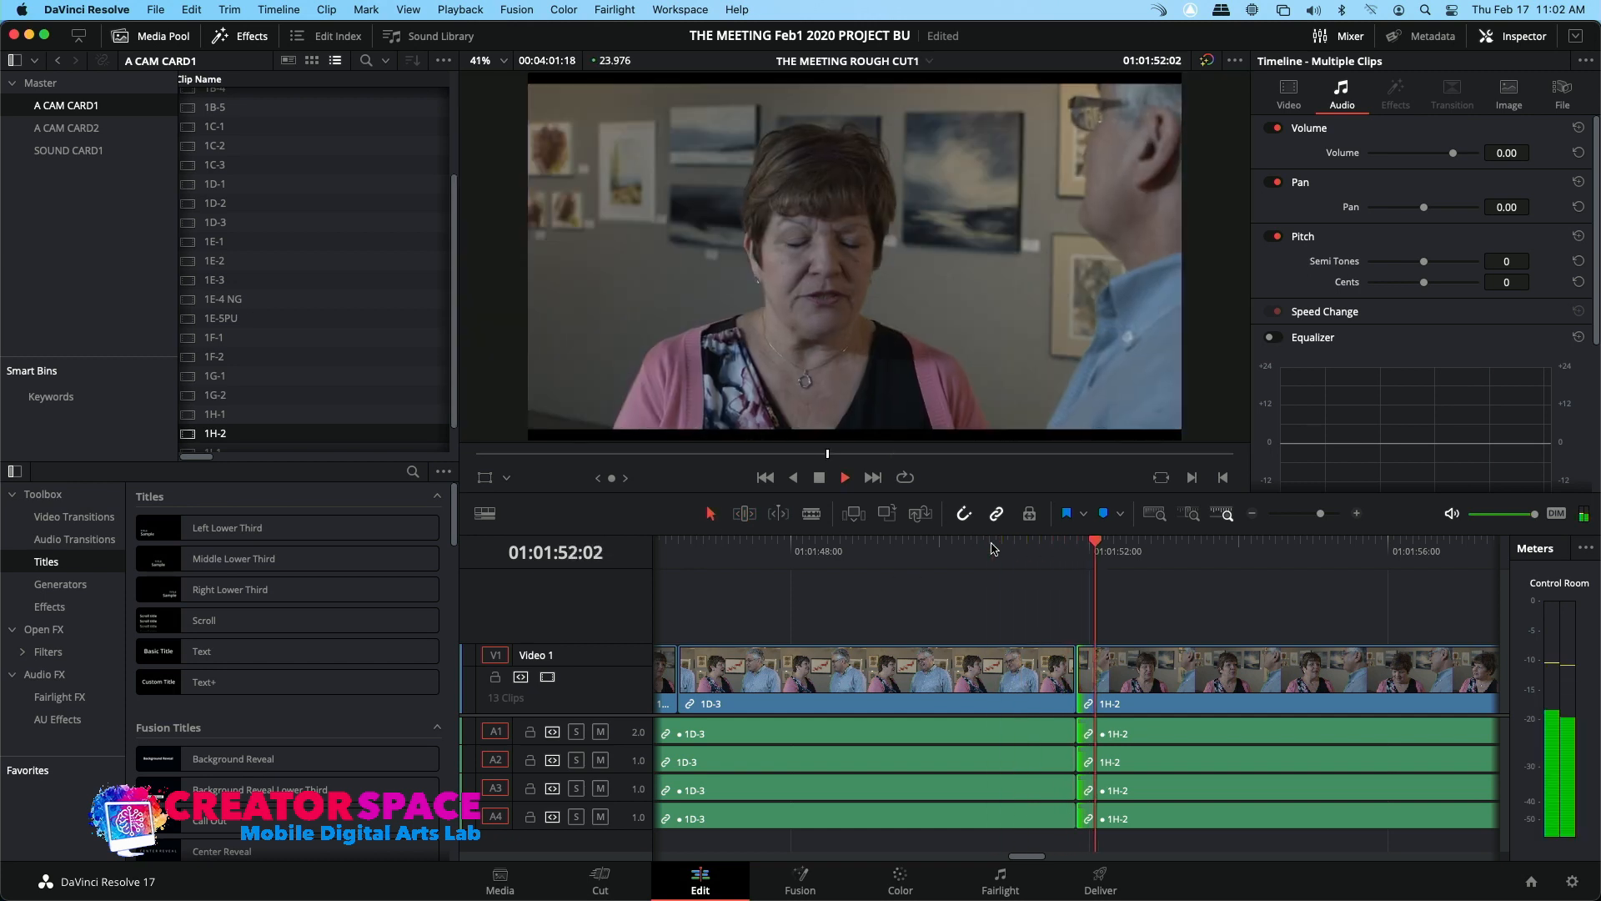
pyautogui.press('space')
# Roll only the picture edit between 1D-3 and 1H-2 14 frames later, leaving the audio cut in place, and play around it
pyautogui.click(1076, 675)
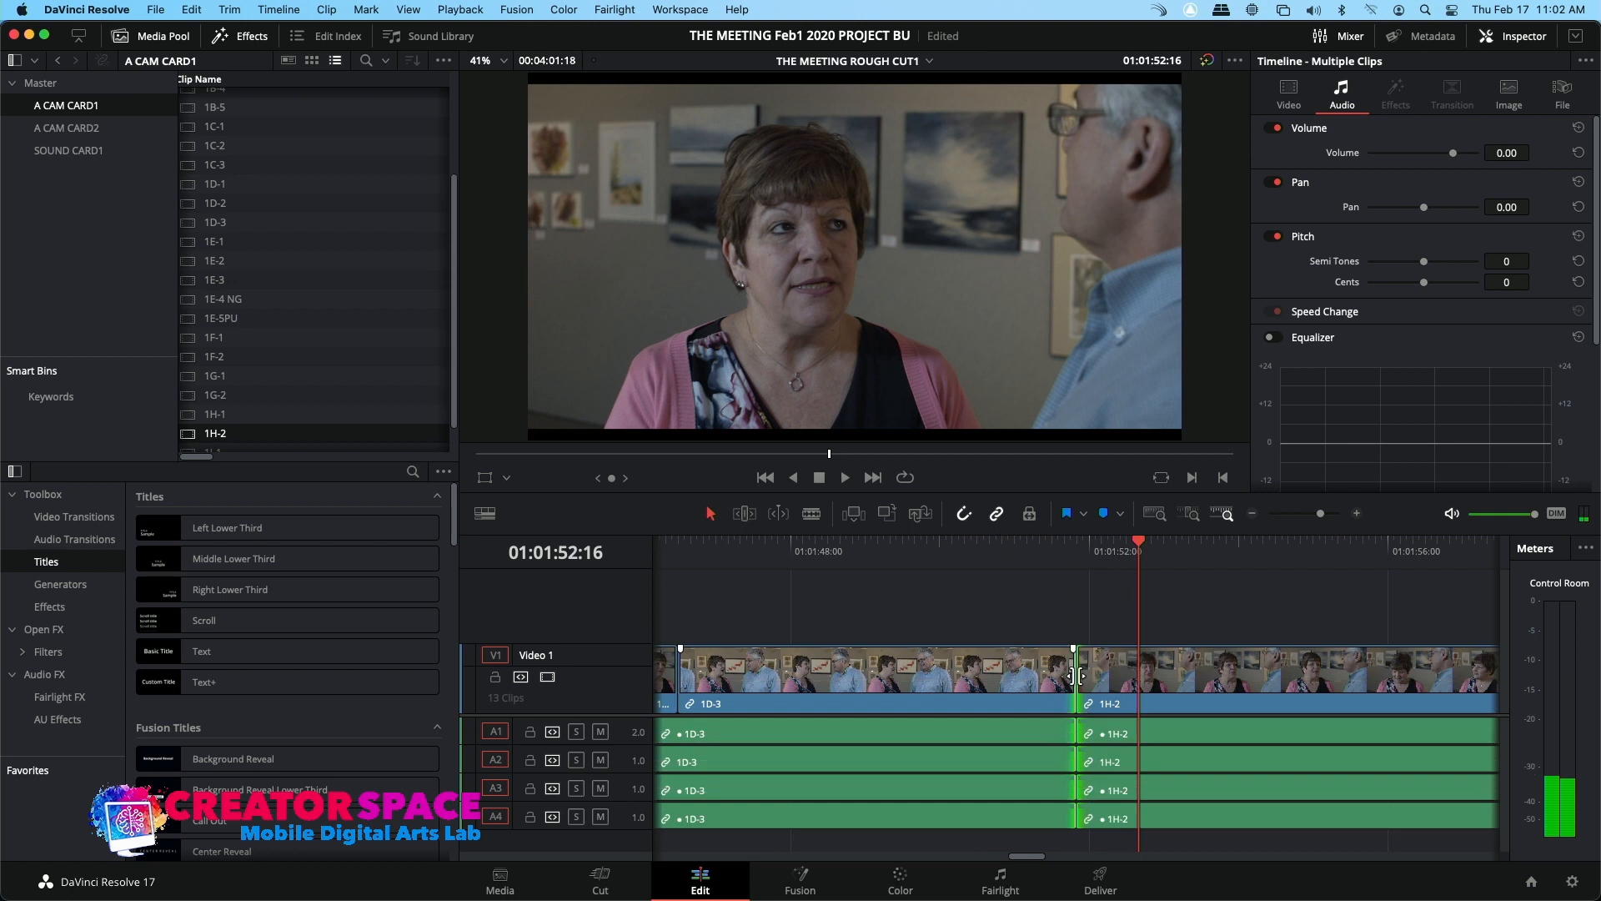
pyautogui.keyDown('alt'); pyautogui.click(1076, 676); pyautogui.keyUp('alt')
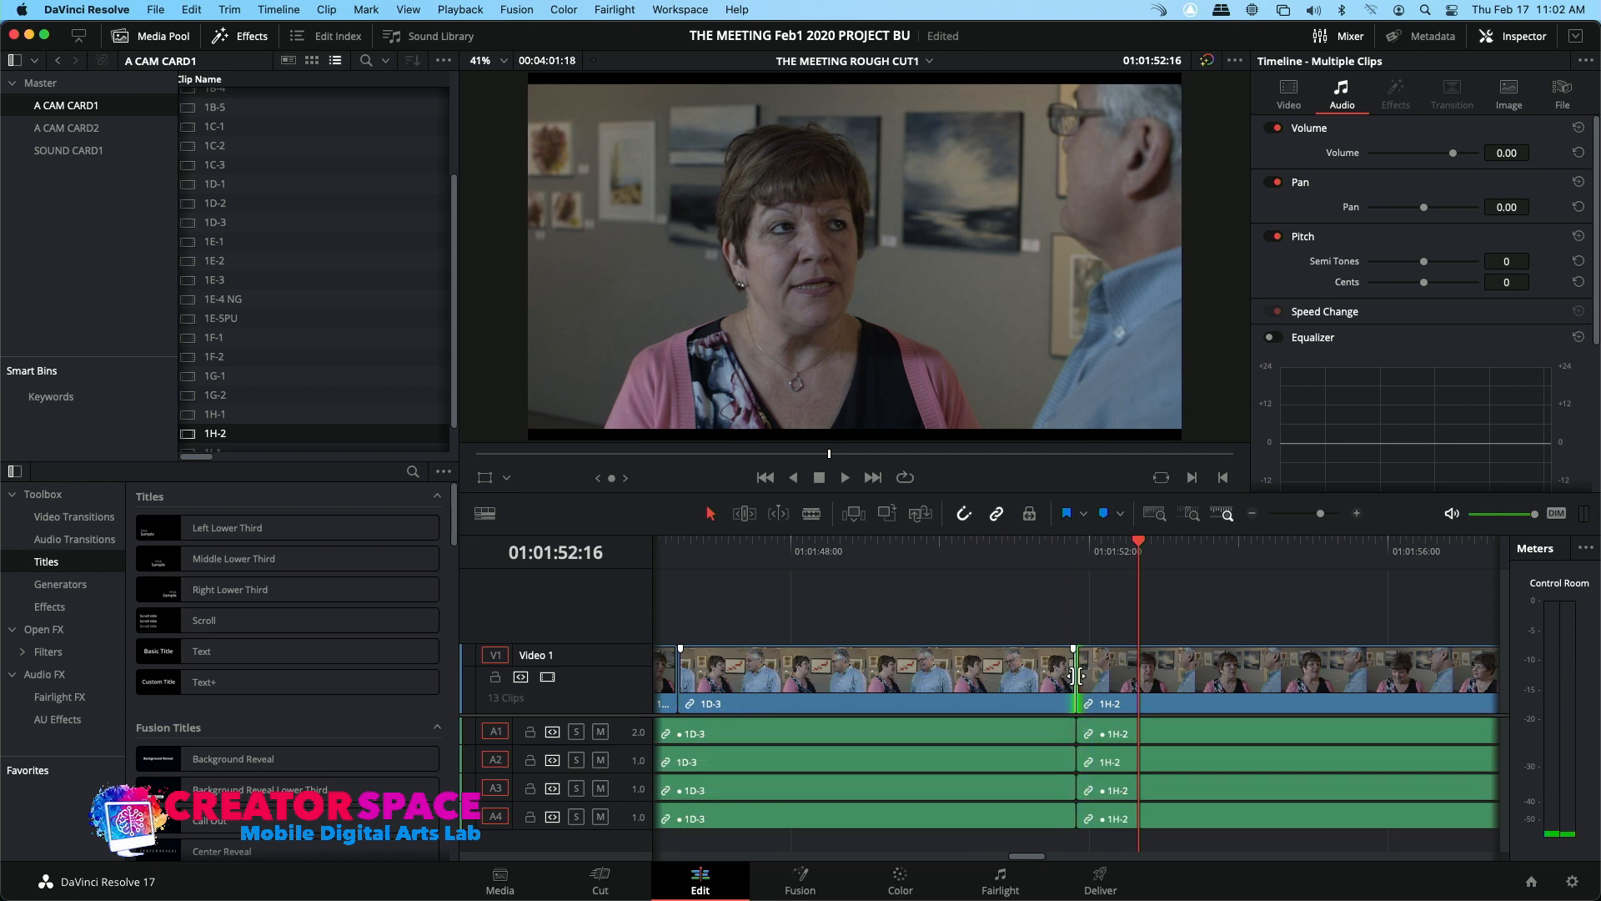
pyautogui.press('.')
pyautogui.press('.')
pyautogui.press('.')
pyautogui.press('.')
pyautogui.press('.')
pyautogui.press('.')
pyautogui.press('.')
pyautogui.press('.')
pyautogui.press('.')
pyautogui.press('.')
pyautogui.press('.')
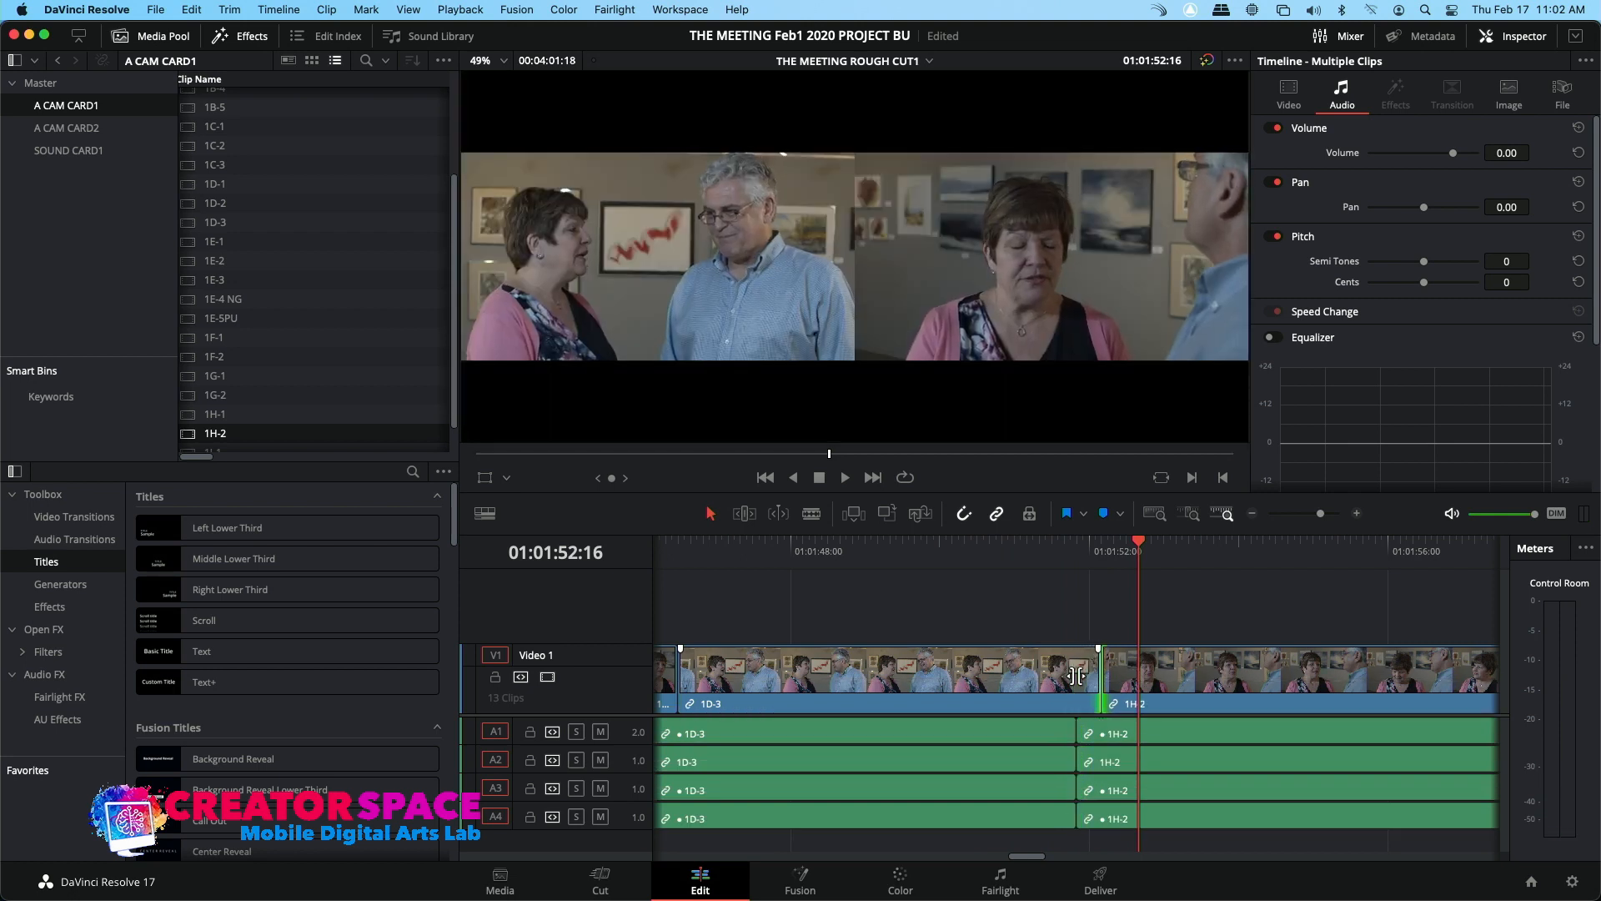
pyautogui.press('.')
pyautogui.press('.')
pyautogui.press('.')
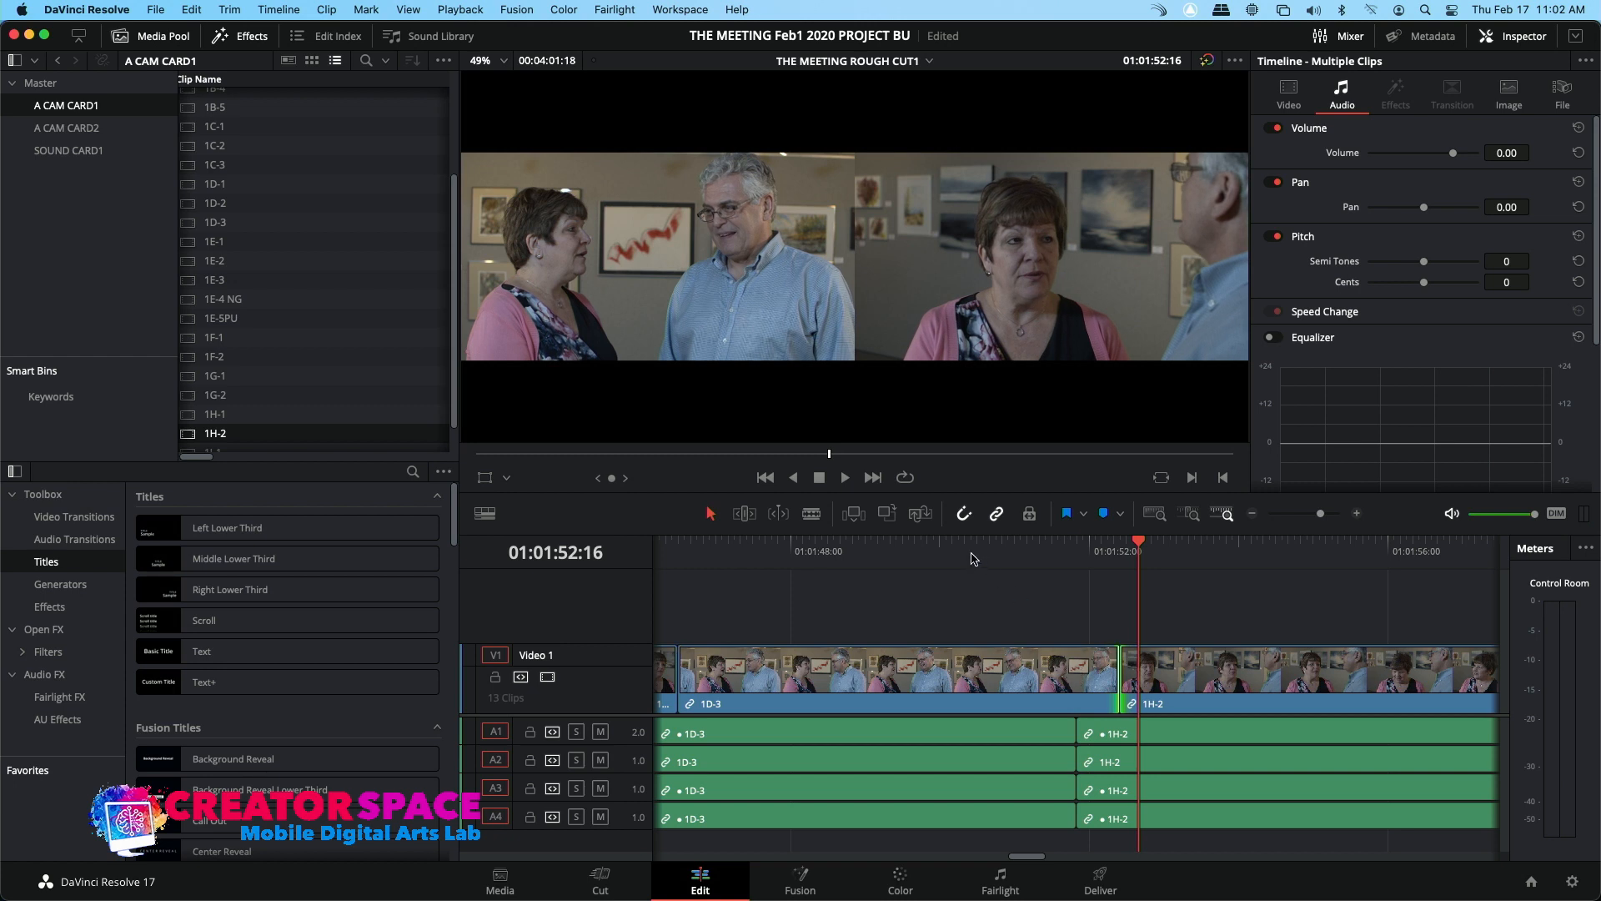
pyautogui.press('/')
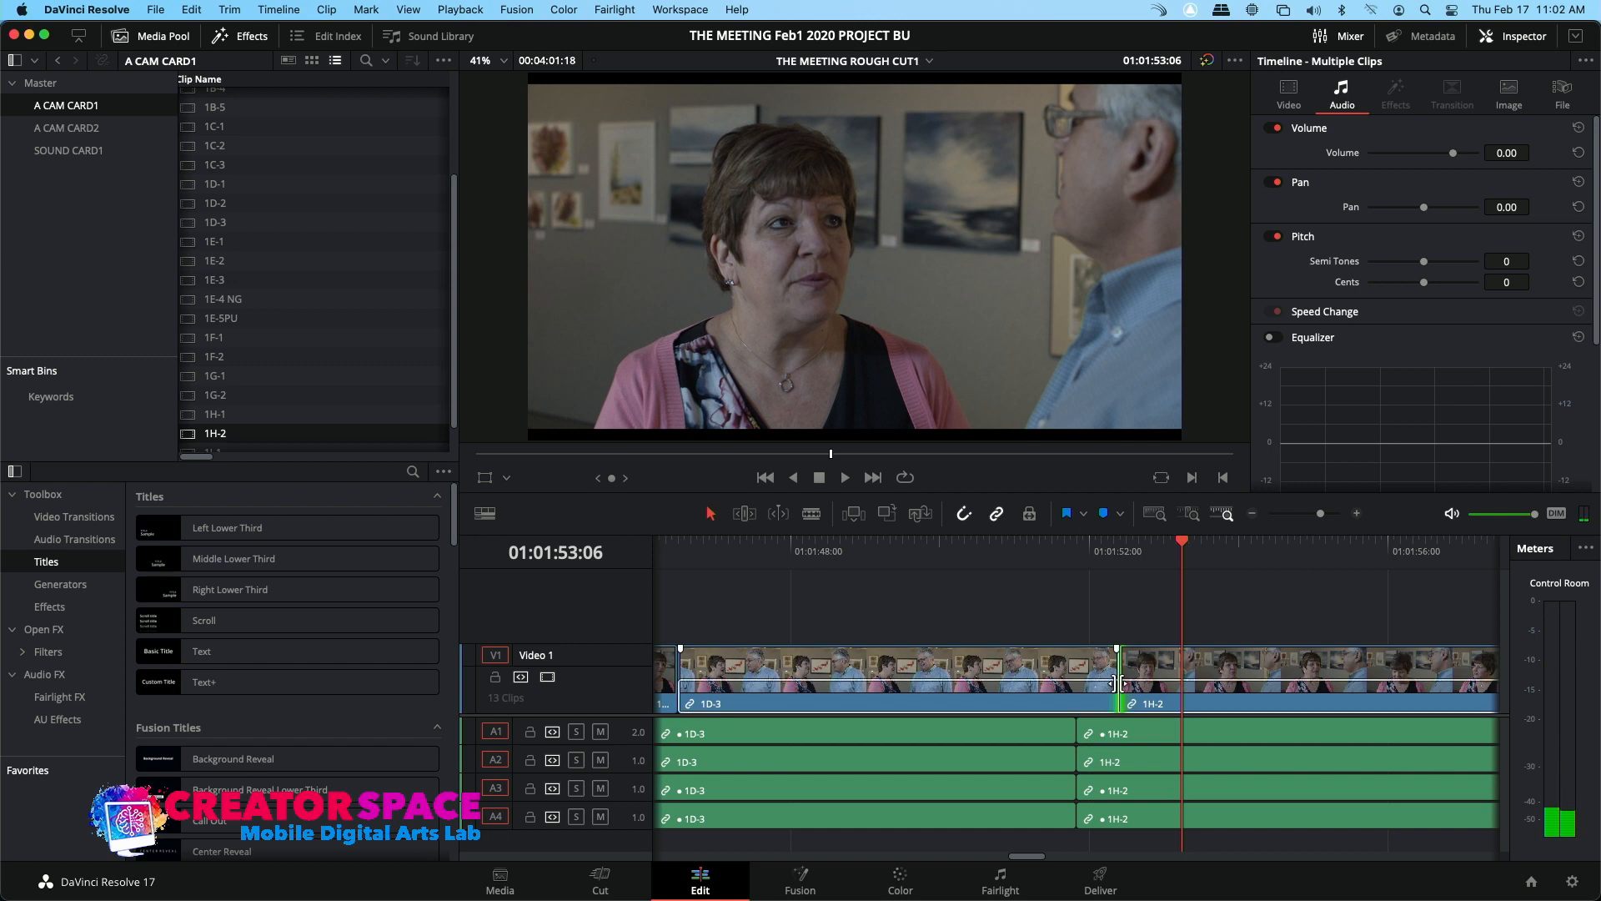
# Try rolling the picture edit between 1D-3 and 1H-2 about 13 frames later, play around it, and undo the roll
pyautogui.moveTo(1118, 684); pyautogui.dragTo(1159, 685)
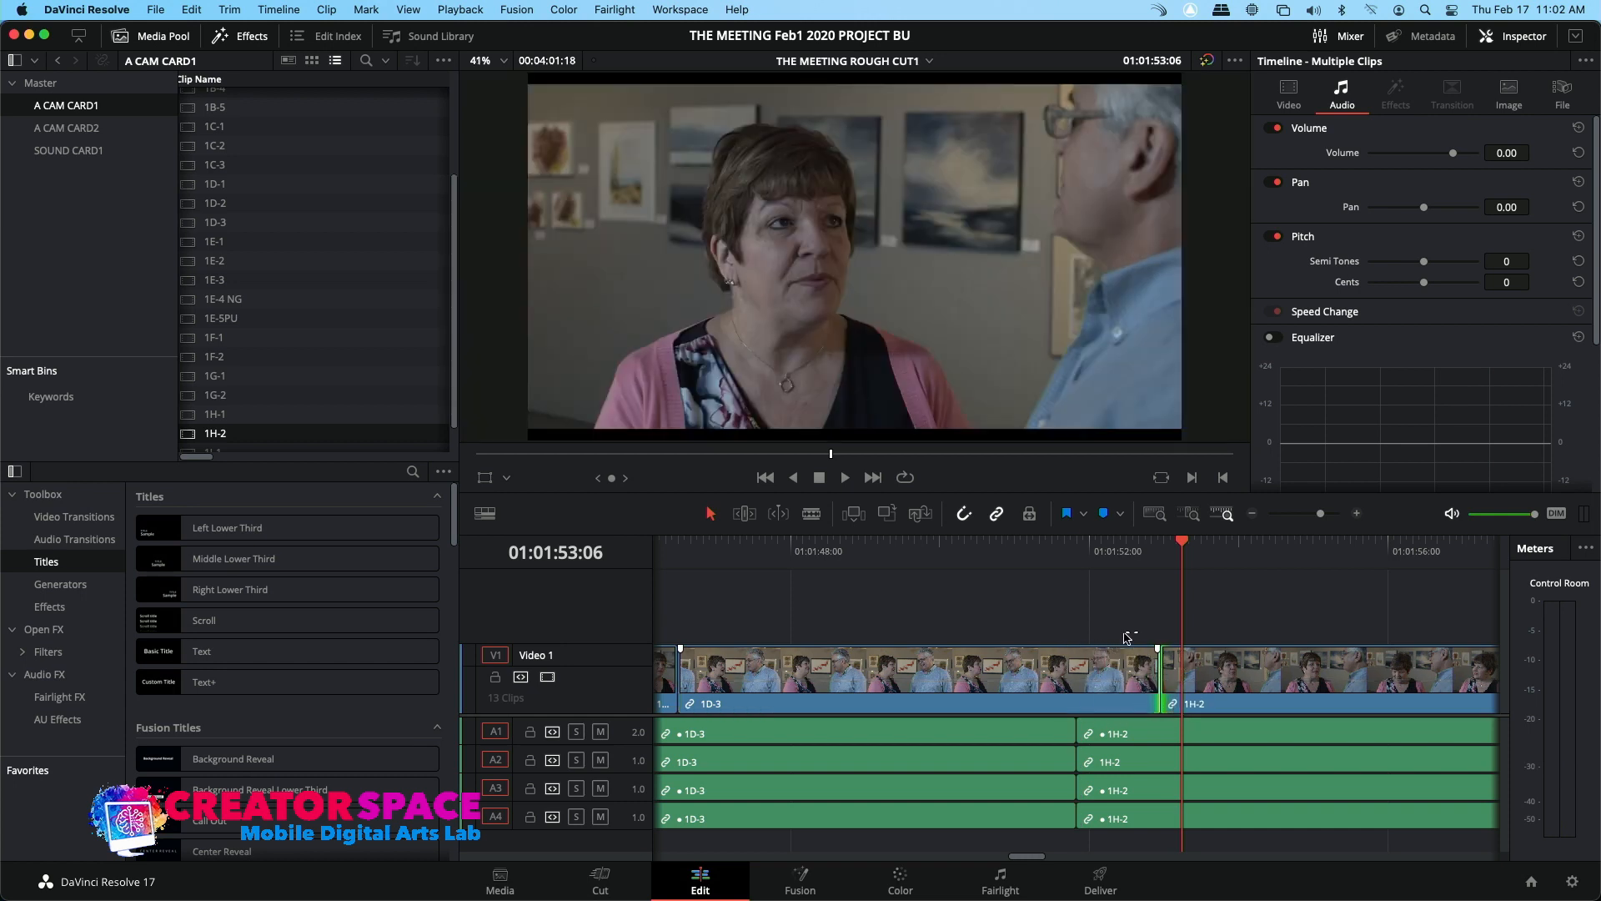
pyautogui.click(1039, 548)
pyautogui.press('space')
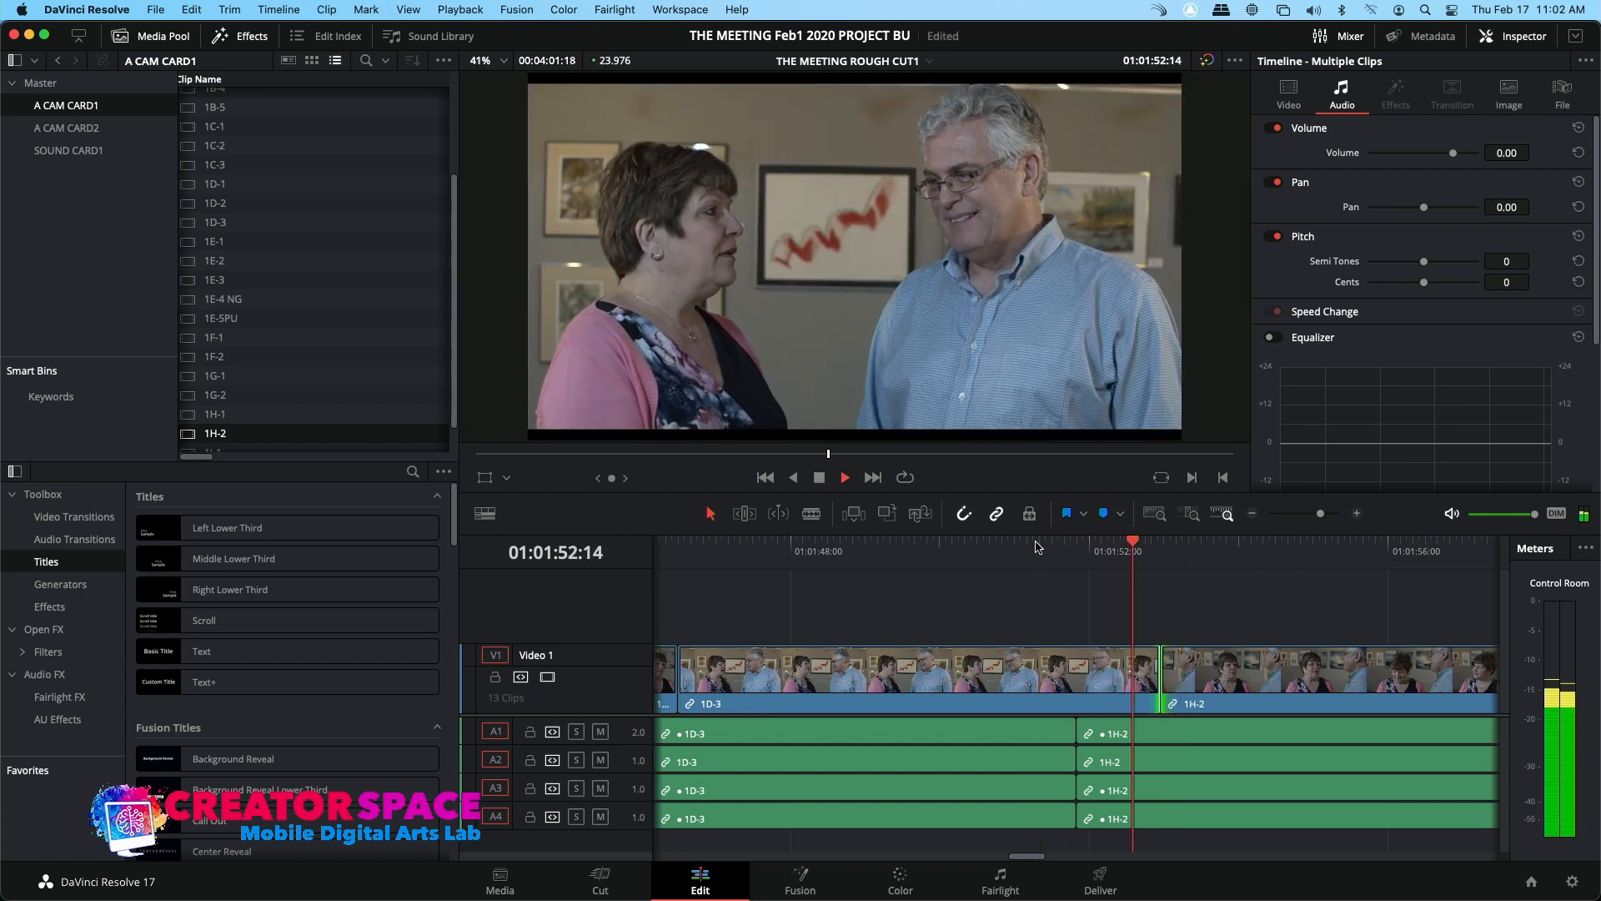
pyautogui.press('space')
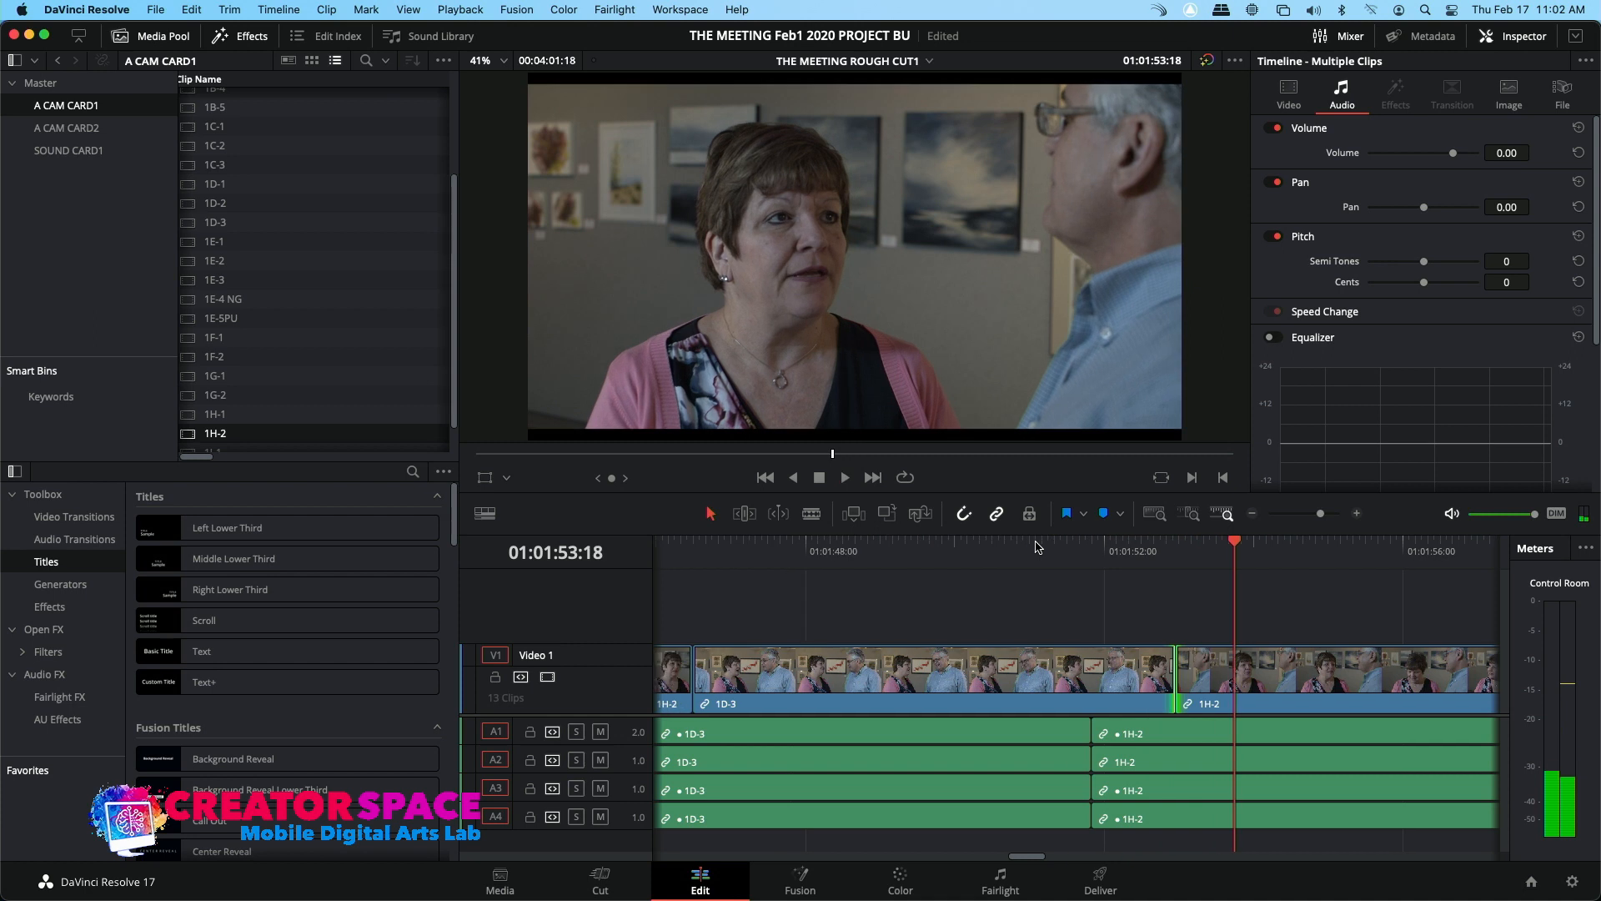
pyautogui.press('super+z')
# Roll the picture edit between 1D-3 and 1H-2 earlier to about 01:01:52:00, leaving the audio cut in place, and play around it
pyautogui.moveTo(1136, 673); pyautogui.dragTo(1103, 671)
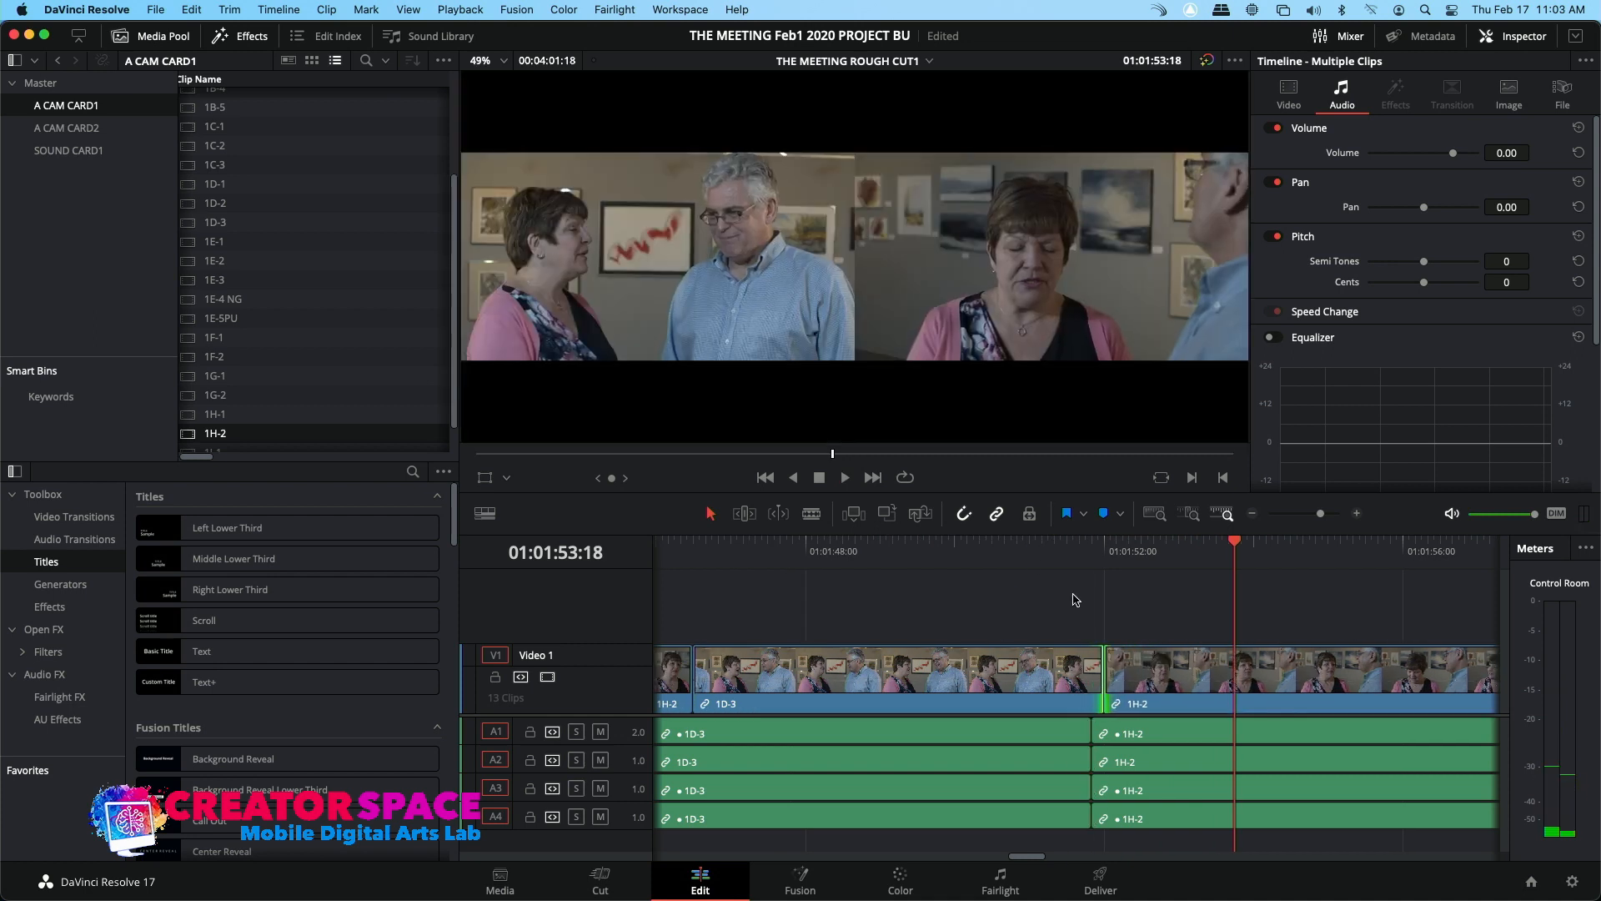
pyautogui.click(1054, 551)
pyautogui.press('space')
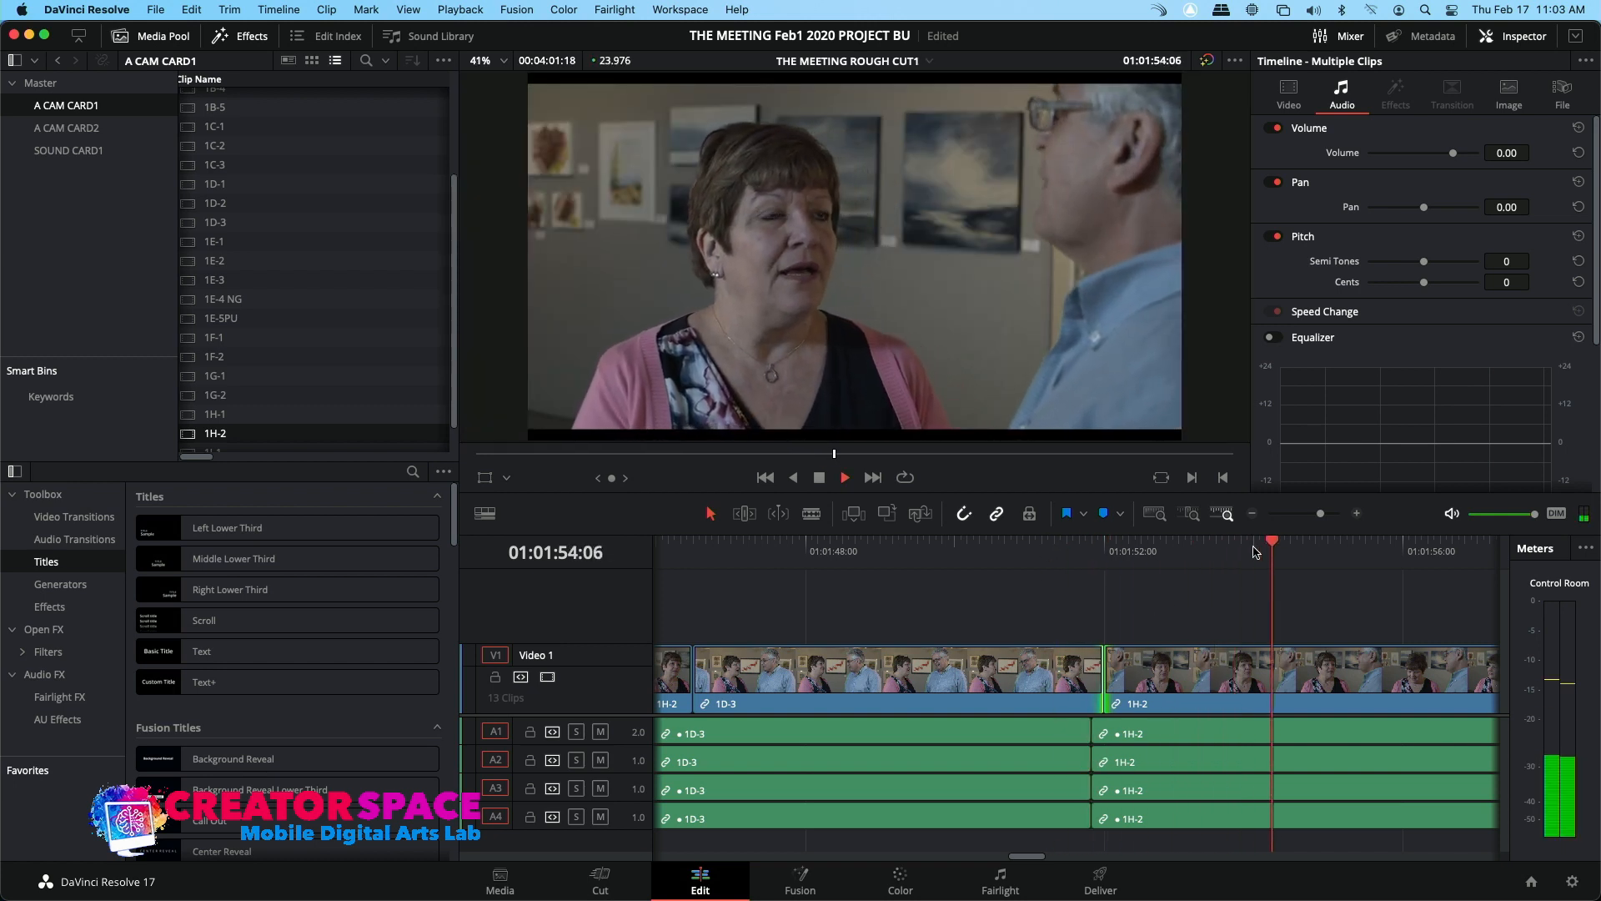
pyautogui.press('space')
# Play on past 1H-2 into the long 1D-3 clip and park the playhead at 01:02:14:15
pyautogui.click(1254, 514)
pyautogui.press('space')
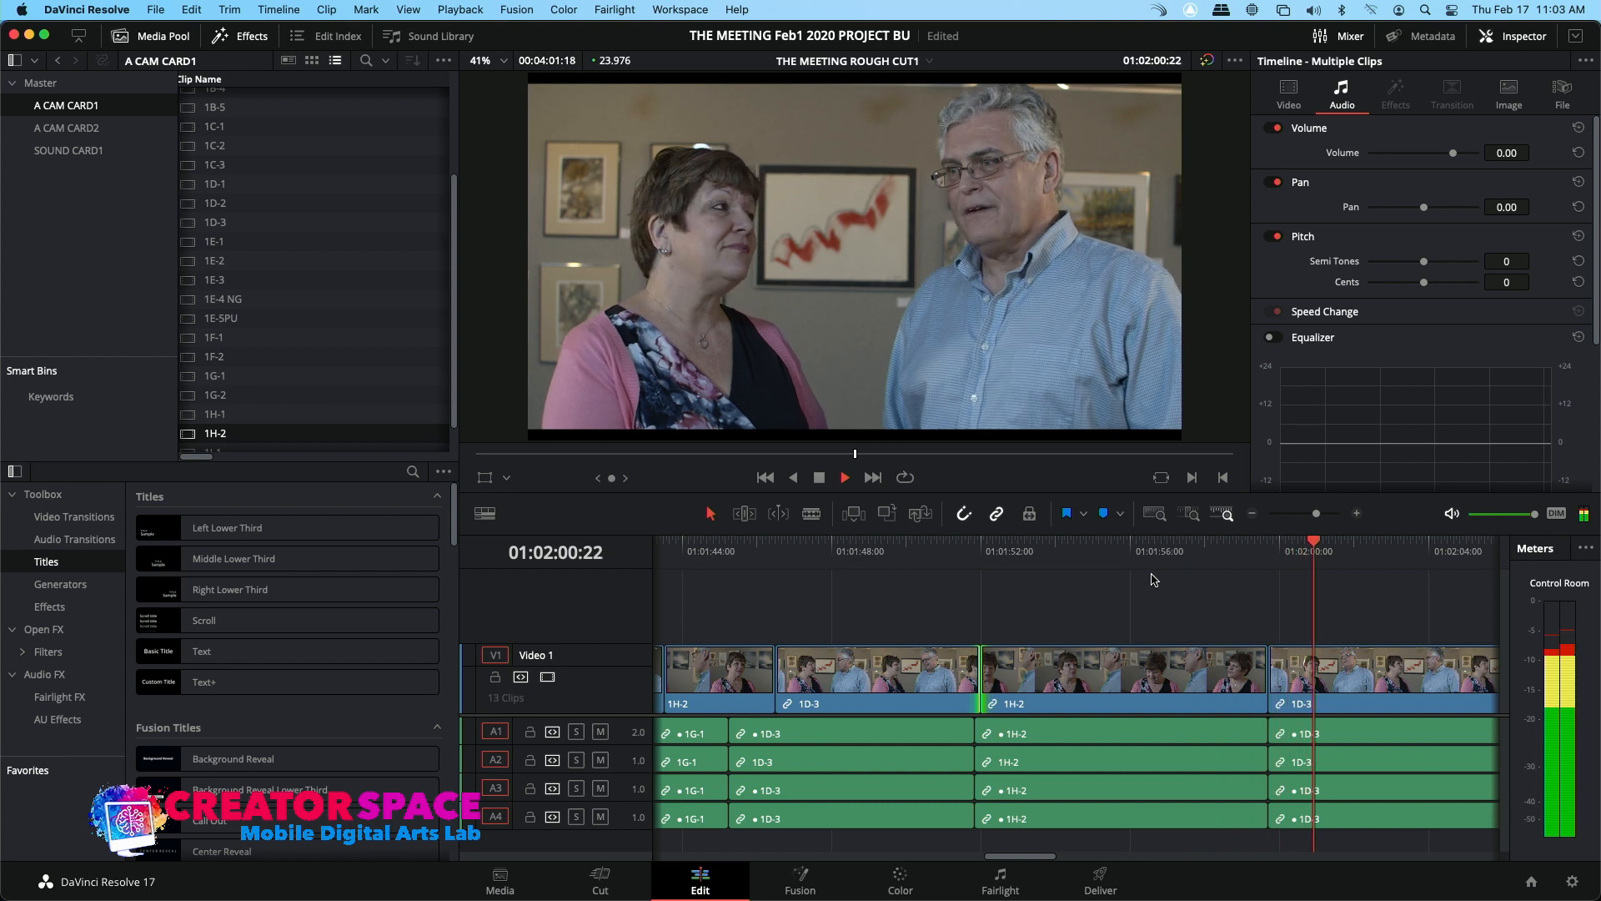
pyautogui.click(1253, 514)
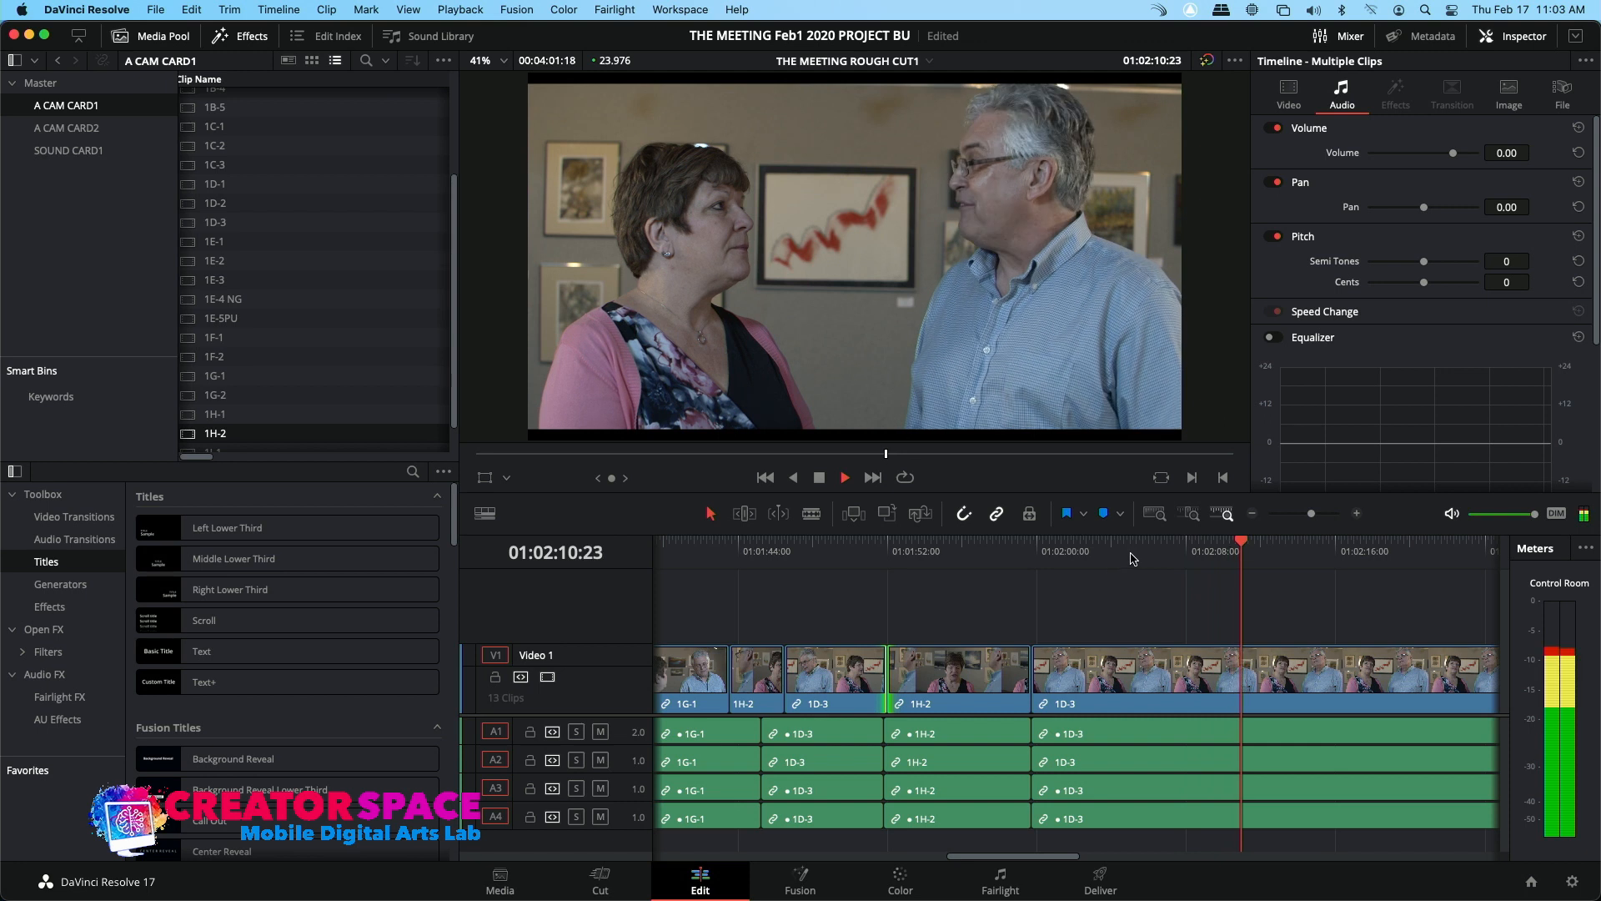
pyautogui.click(1253, 513)
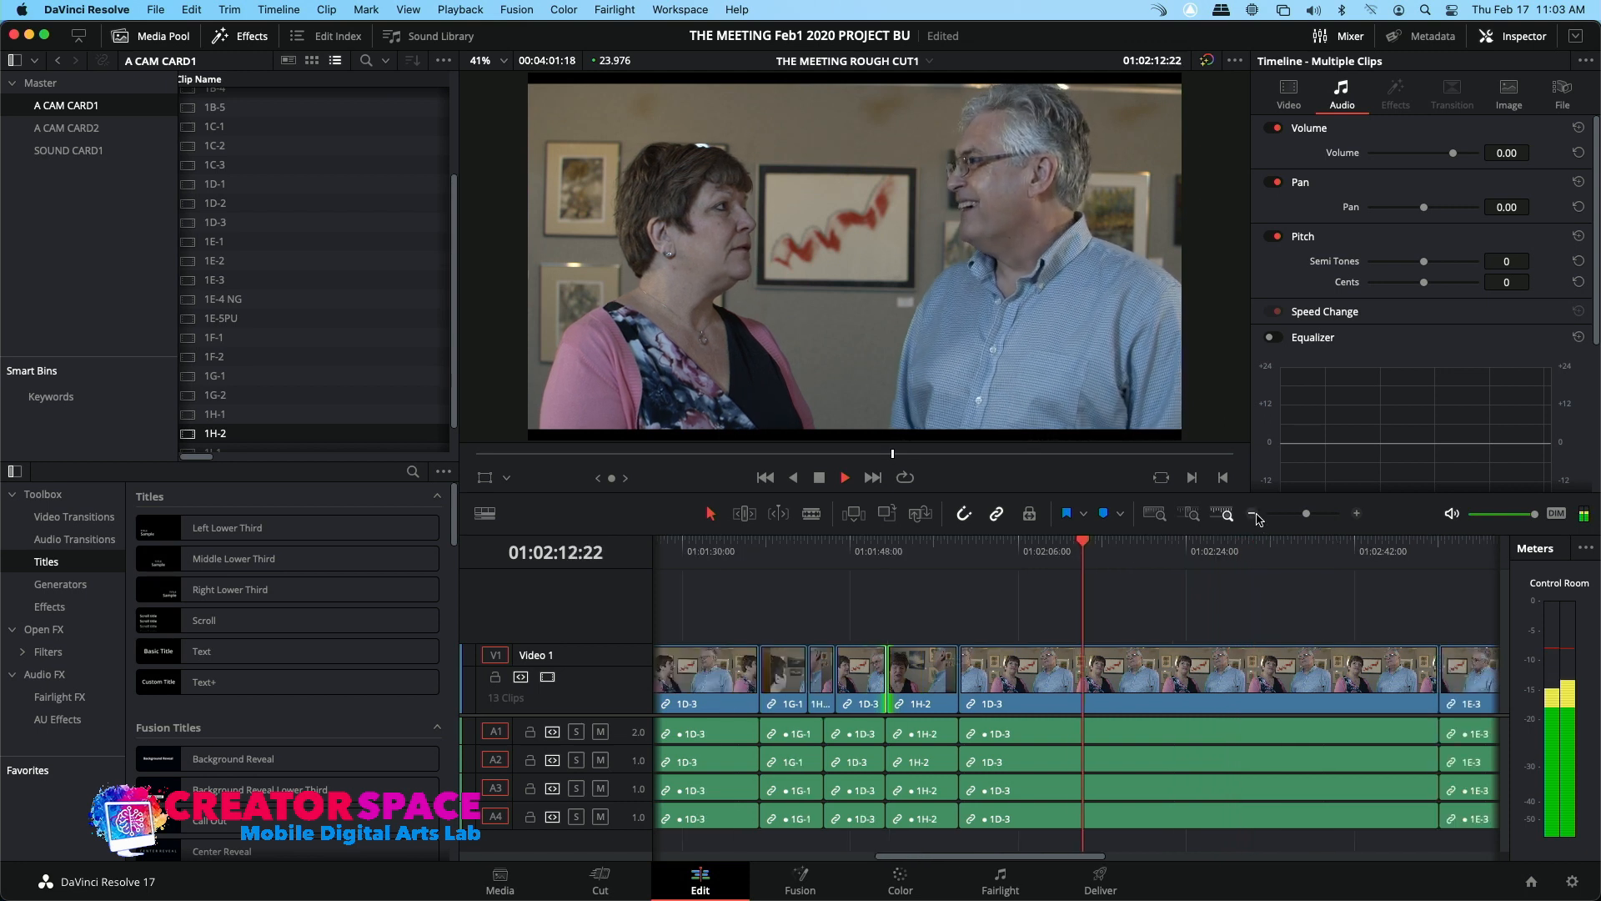
pyautogui.press('space')
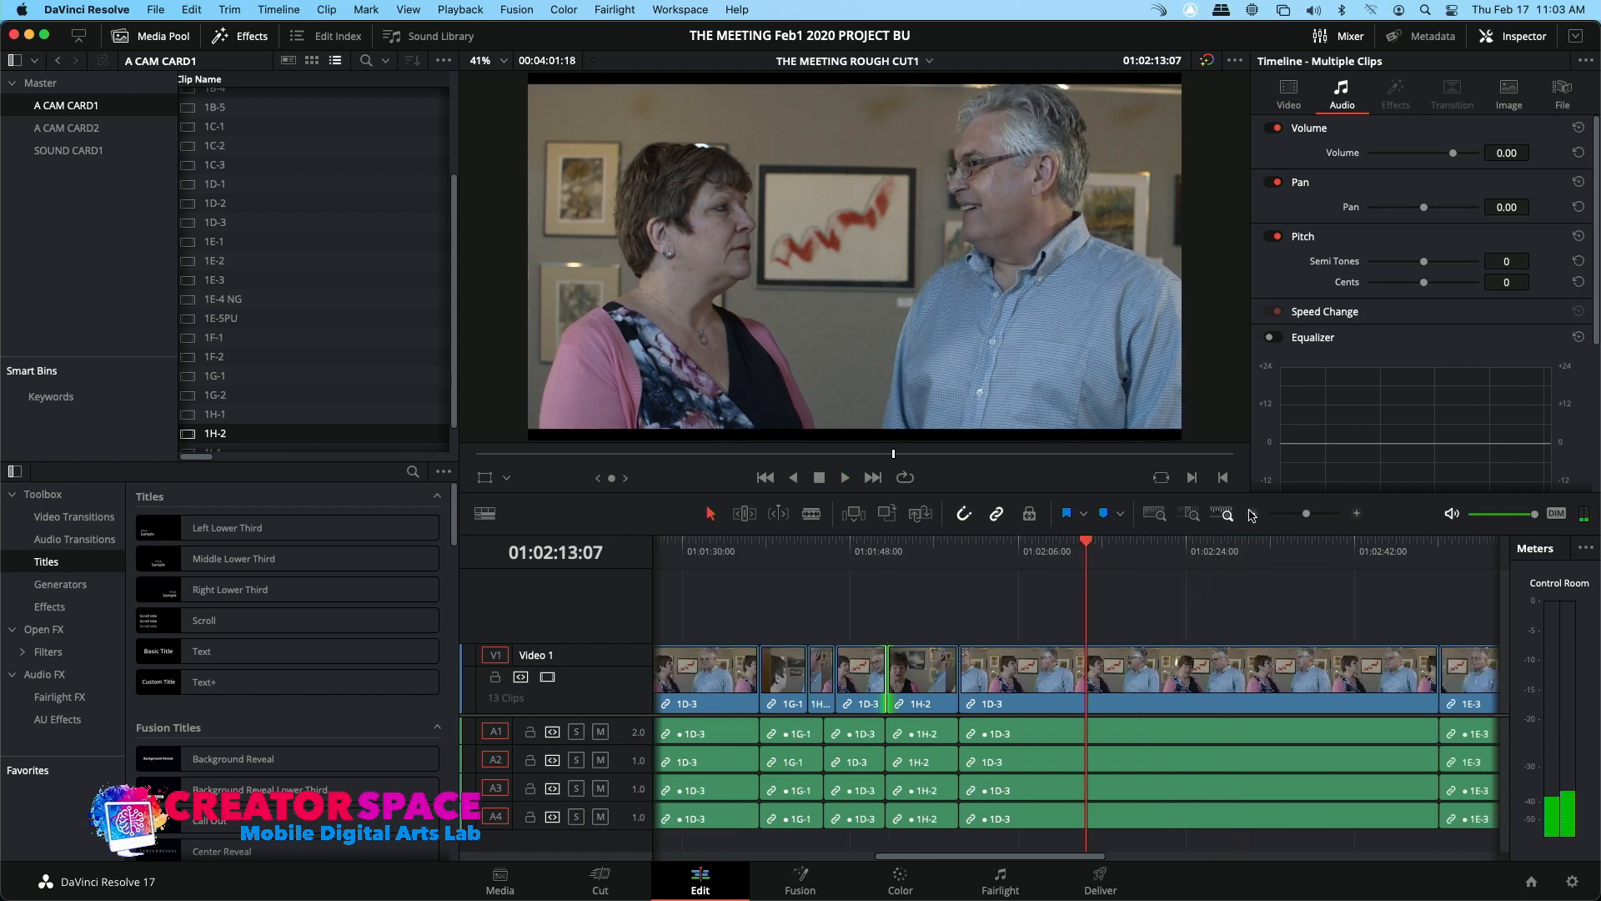
pyautogui.click(1253, 514)
pyautogui.press('space')
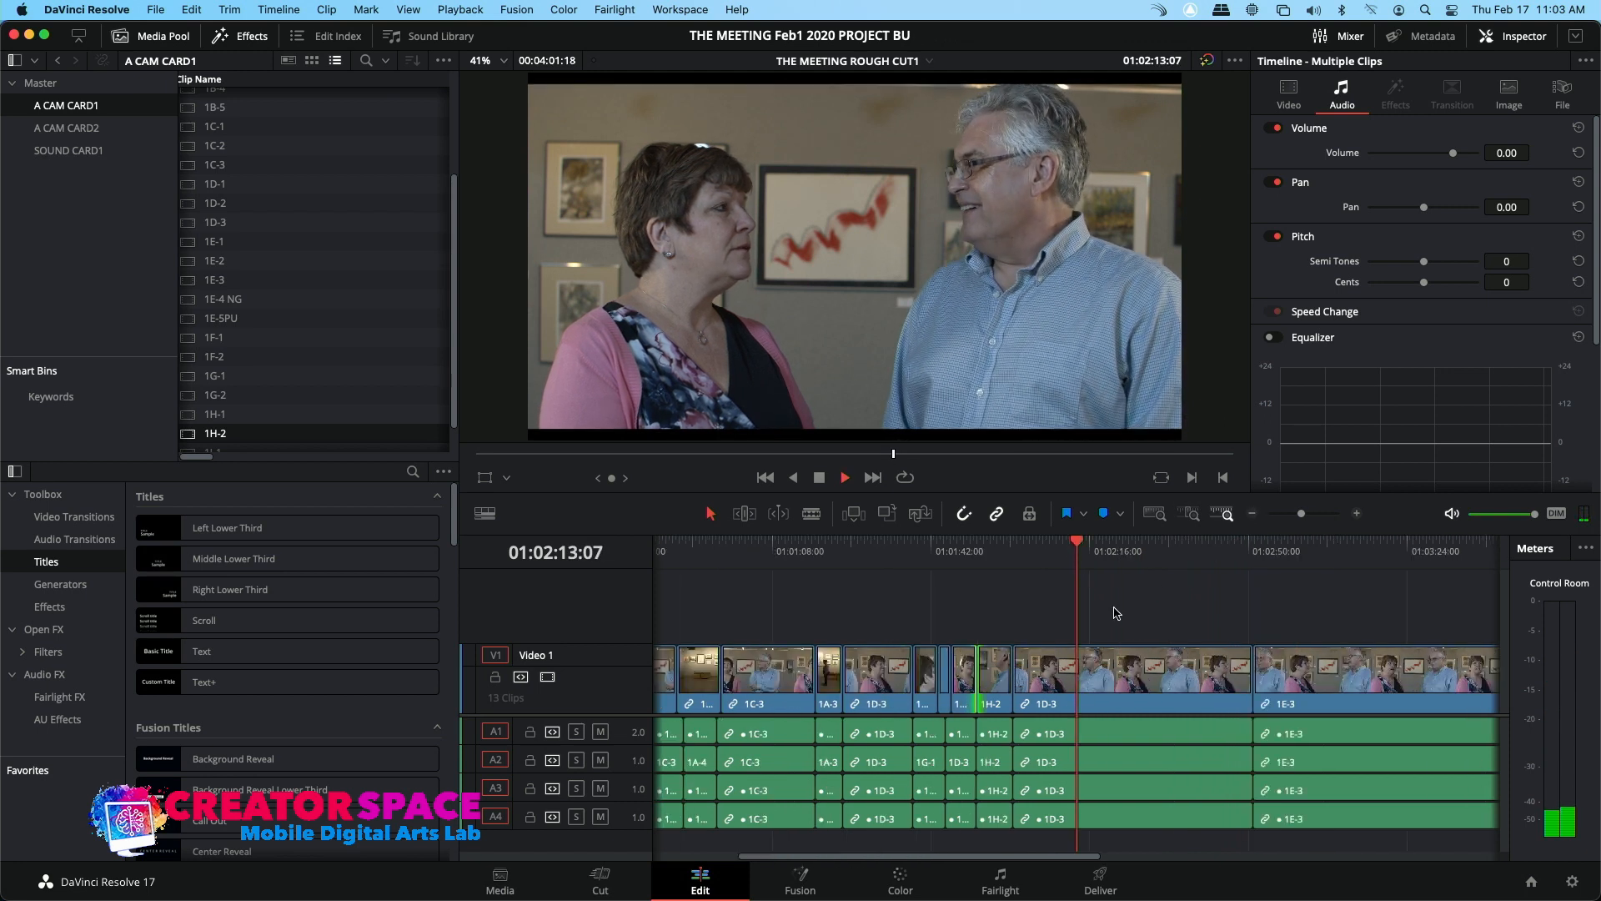
pyautogui.press('space')
pyautogui.click(1082, 552)
pyautogui.press('space')
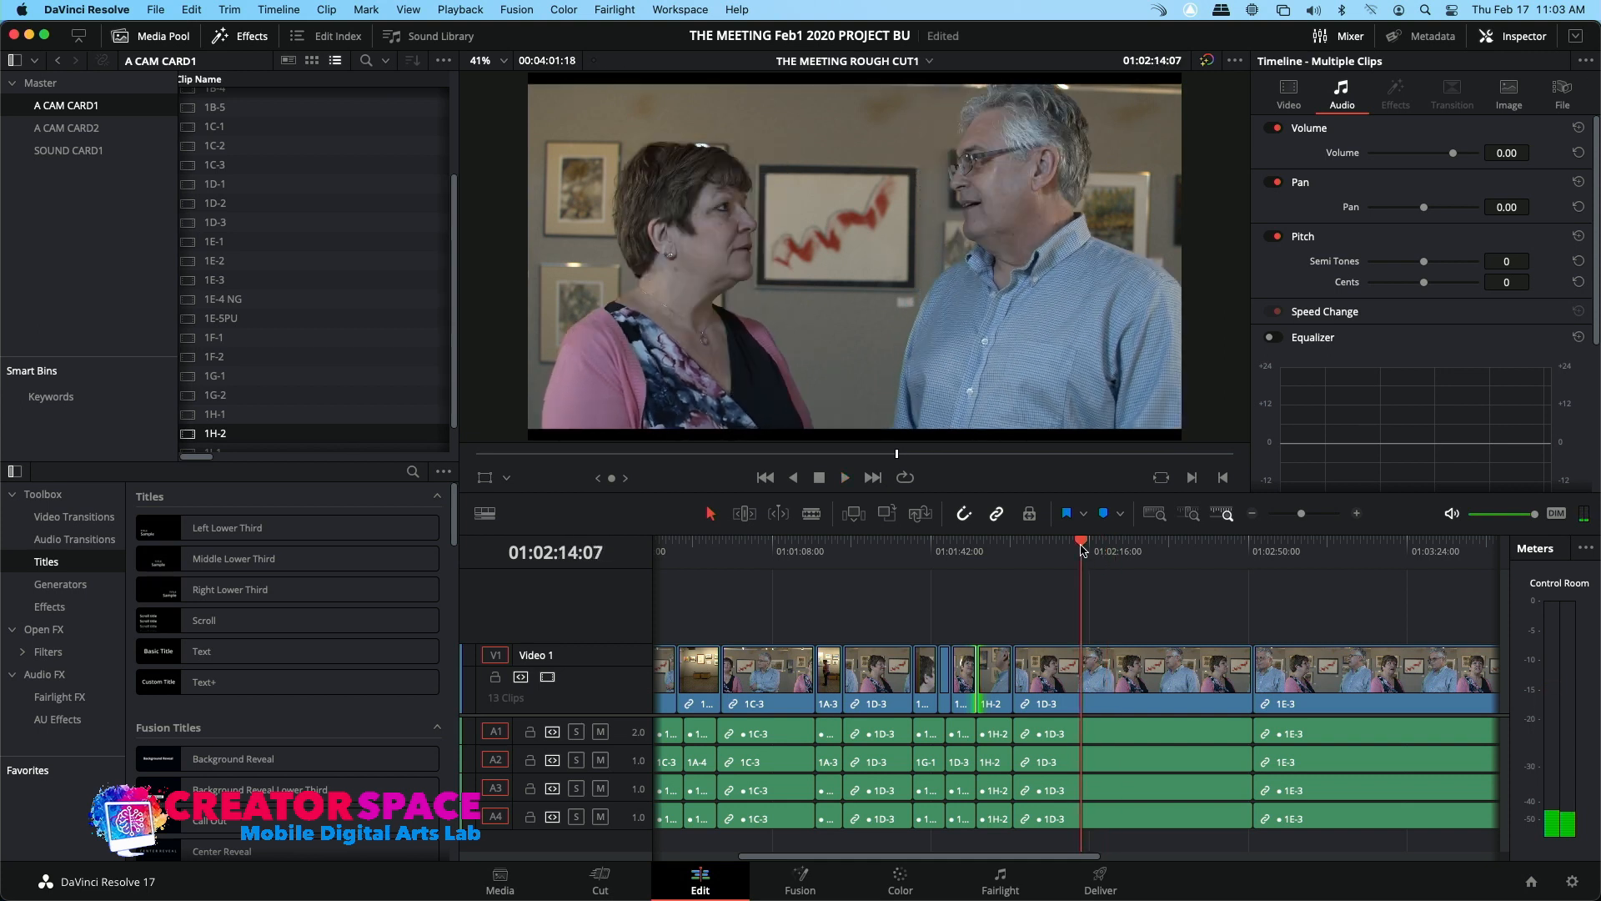
pyautogui.click(1082, 553)
pyautogui.press('space')
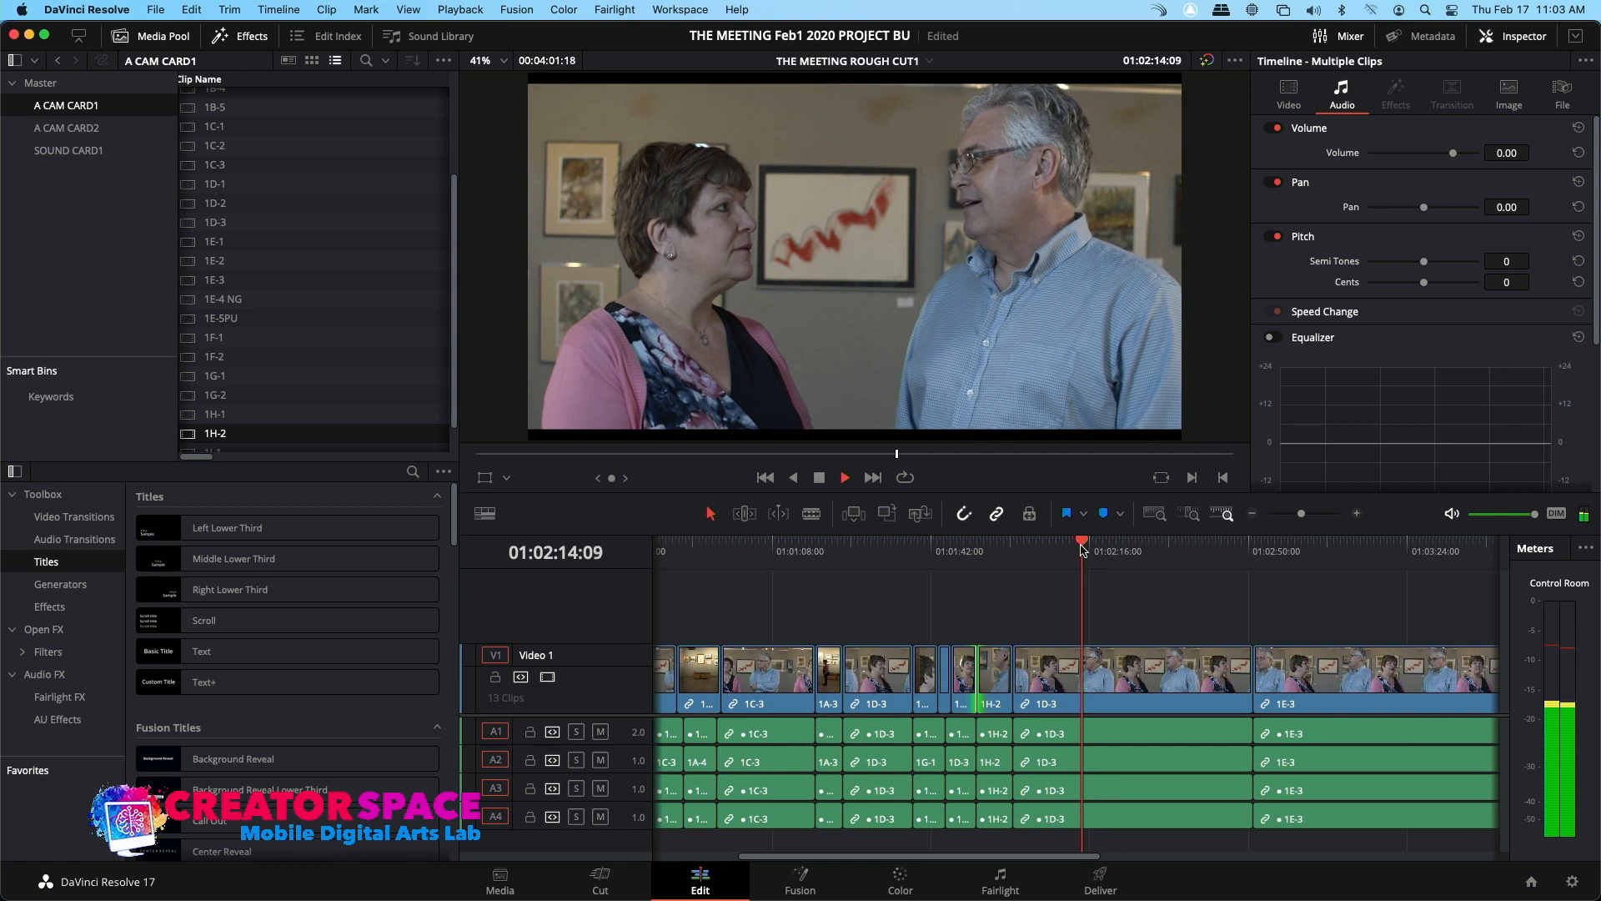
# Review source clip 1G-2 and mark the range from 01:32:28:11 to 01:32:33:14
pyautogui.click(191, 399)
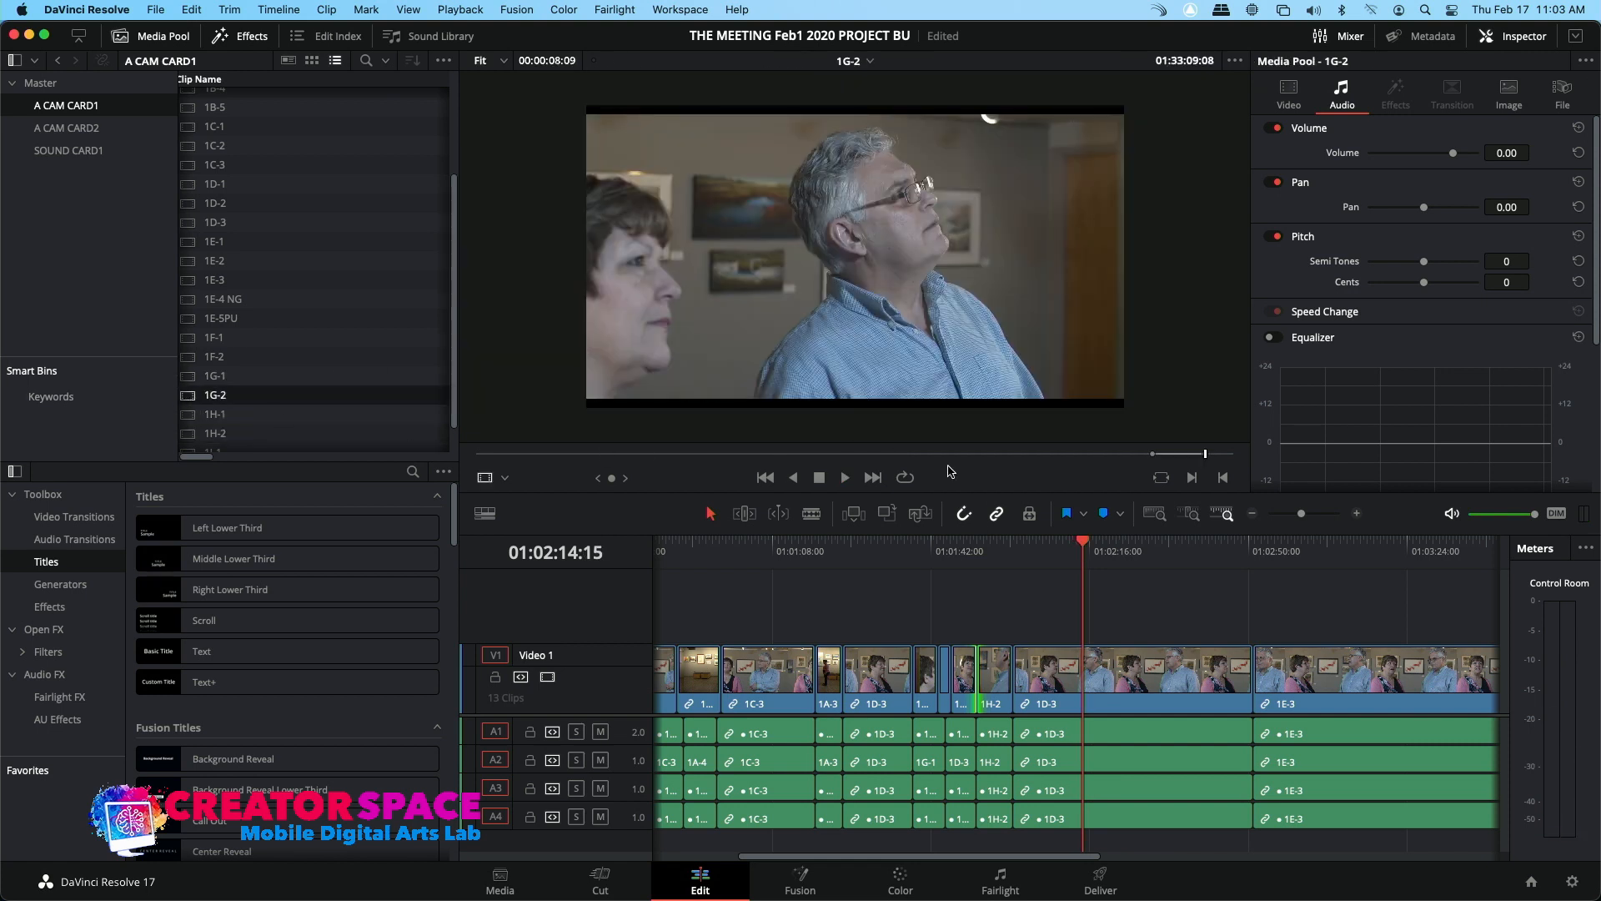
pyautogui.click(921, 456)
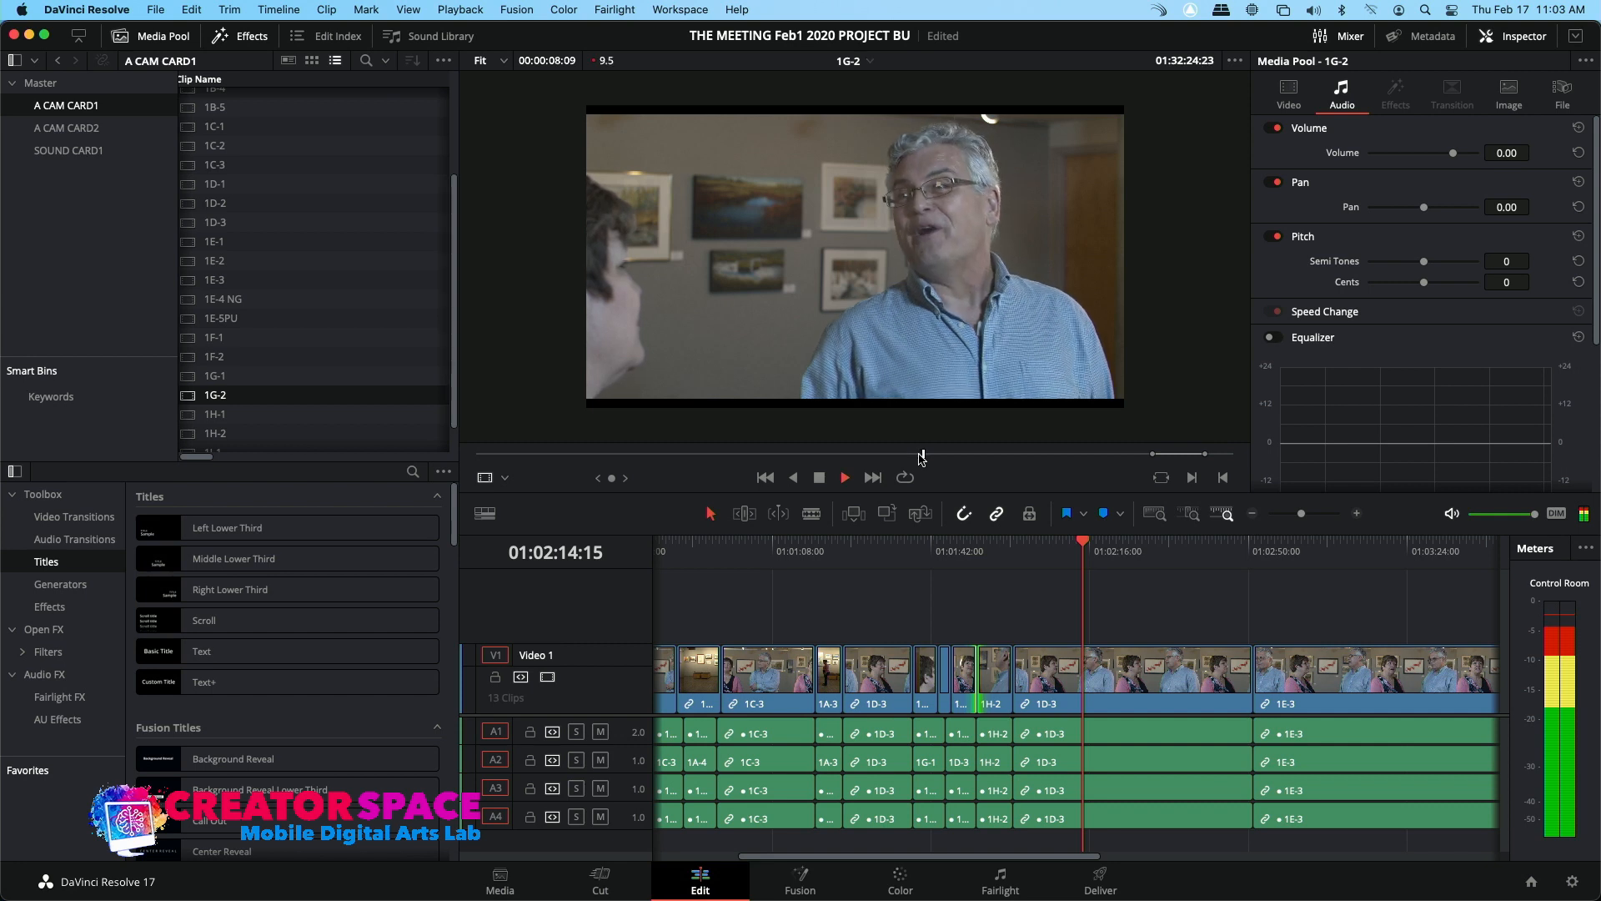
pyautogui.click(882, 455)
pyautogui.press('space')
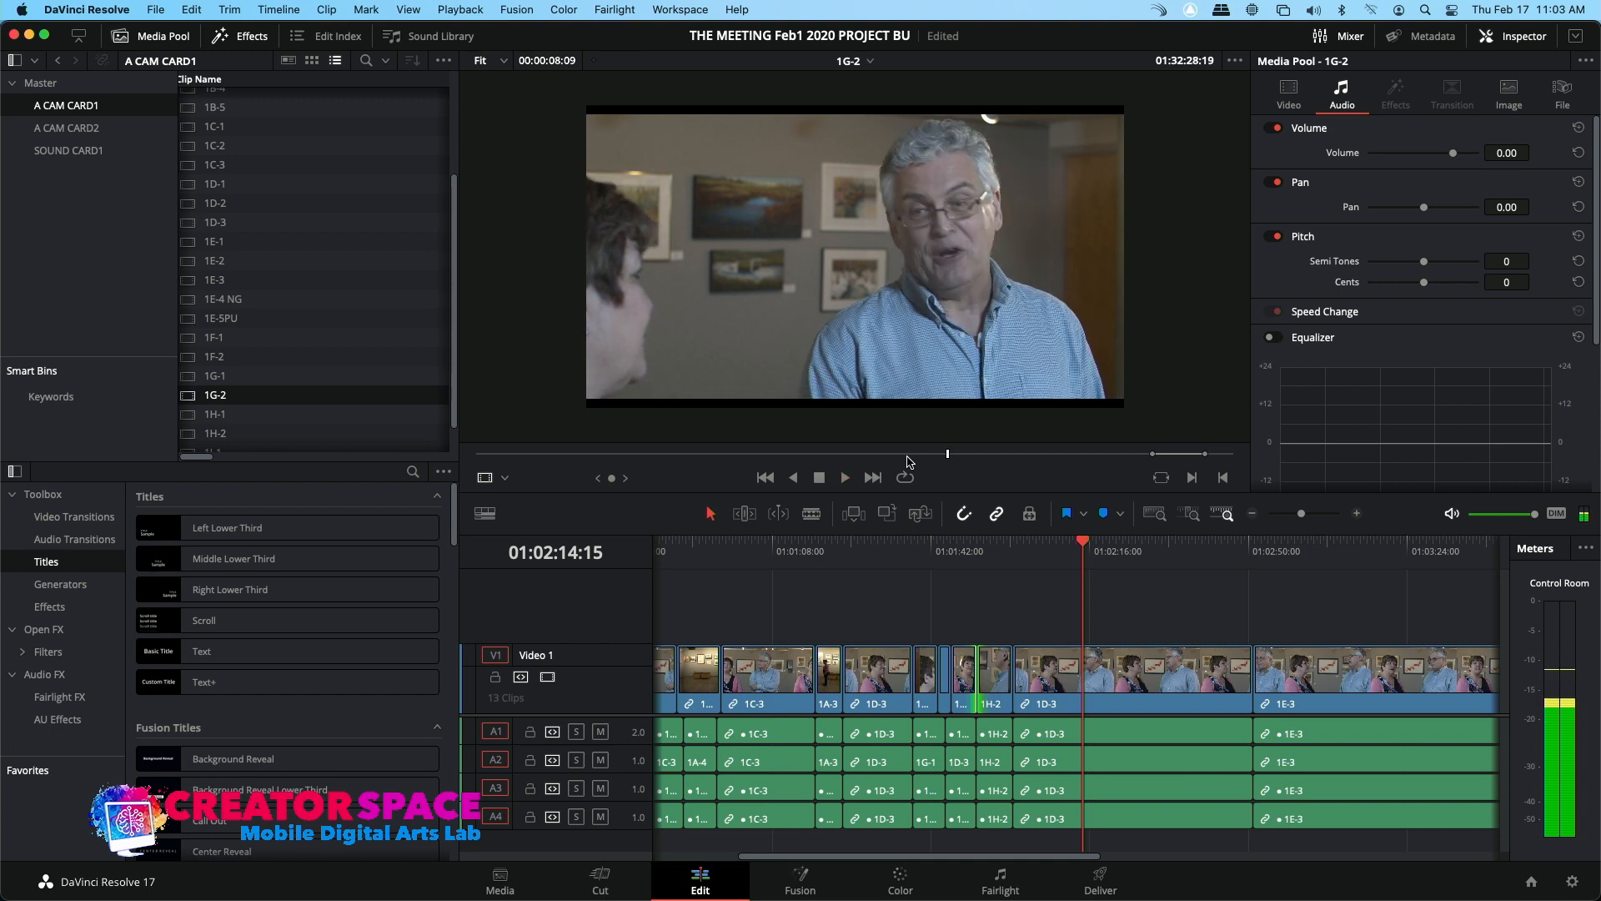
pyautogui.press('i')
pyautogui.press('k')
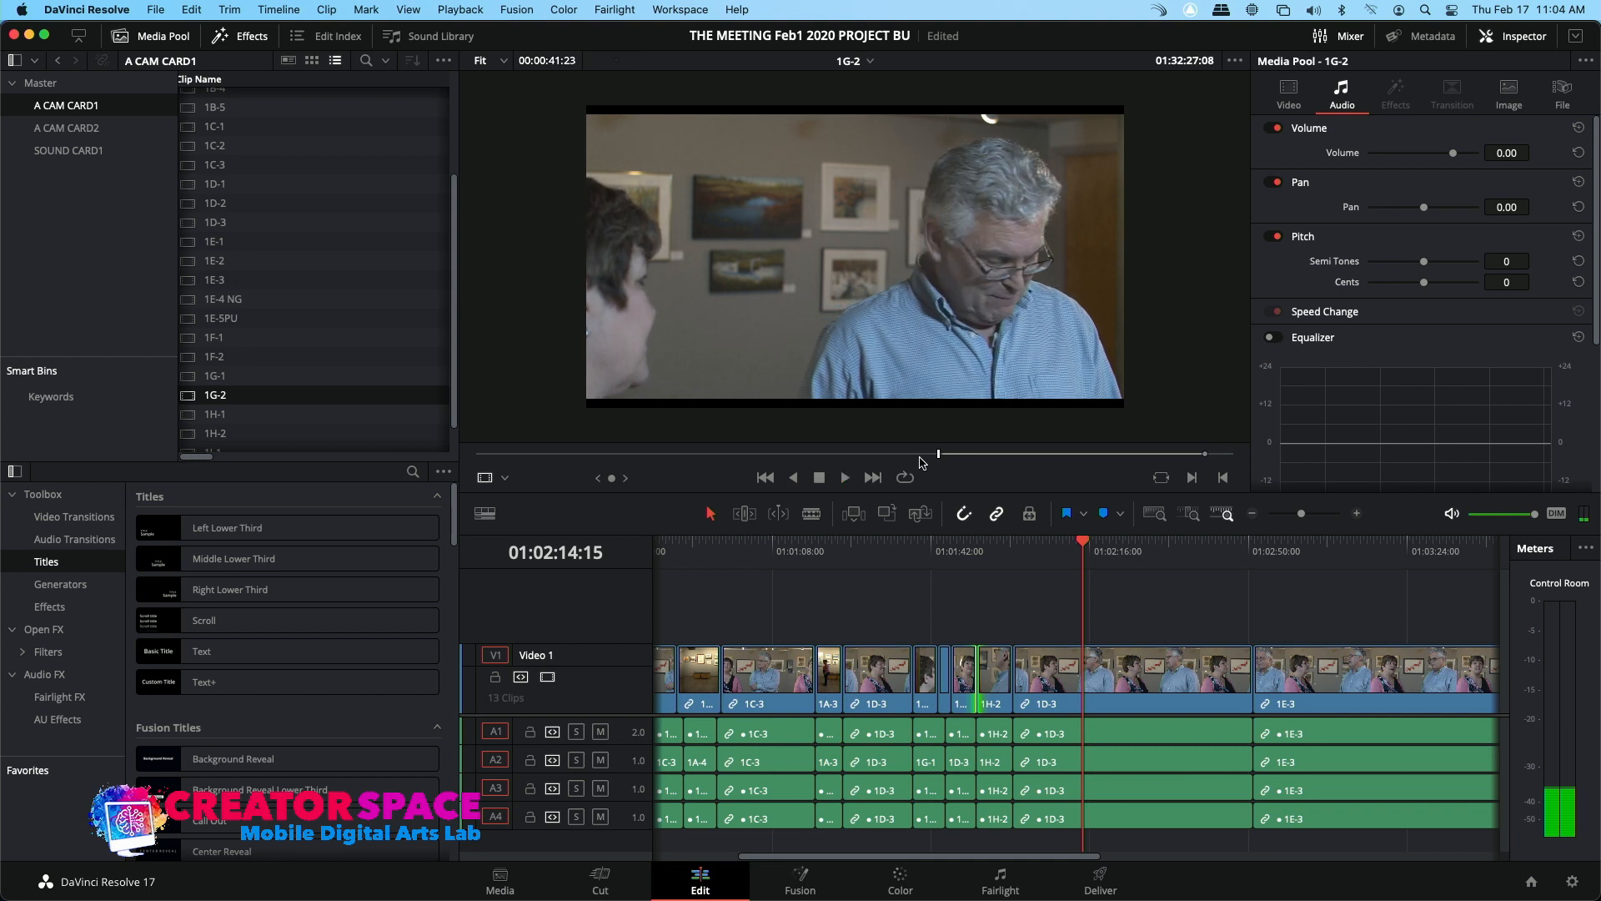
pyautogui.press('l')
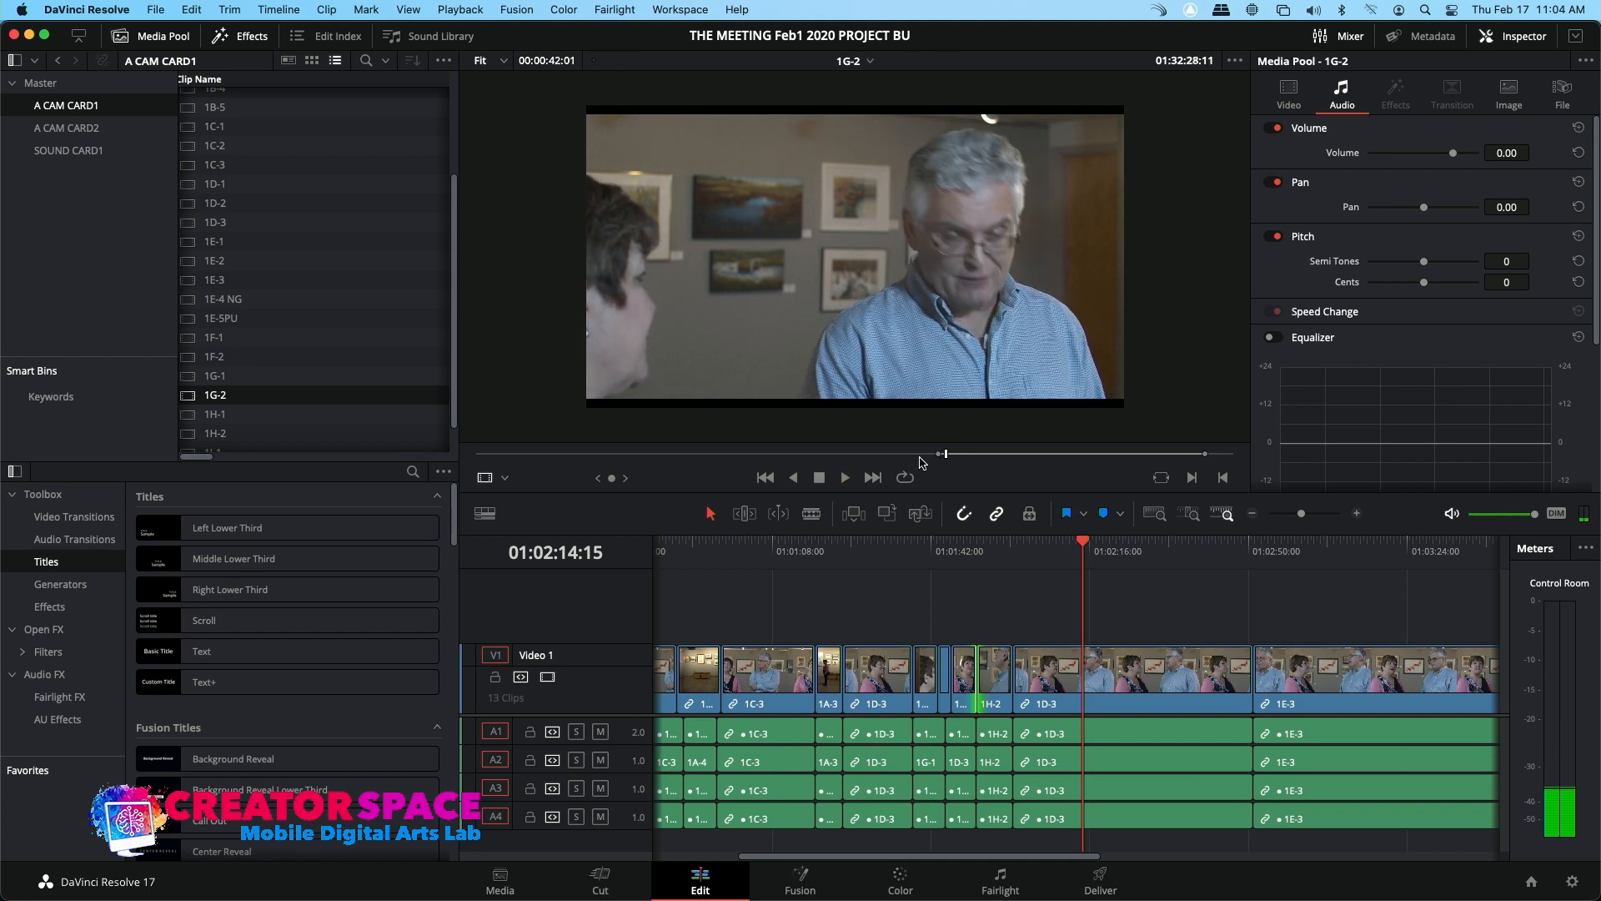
pyautogui.press('l')
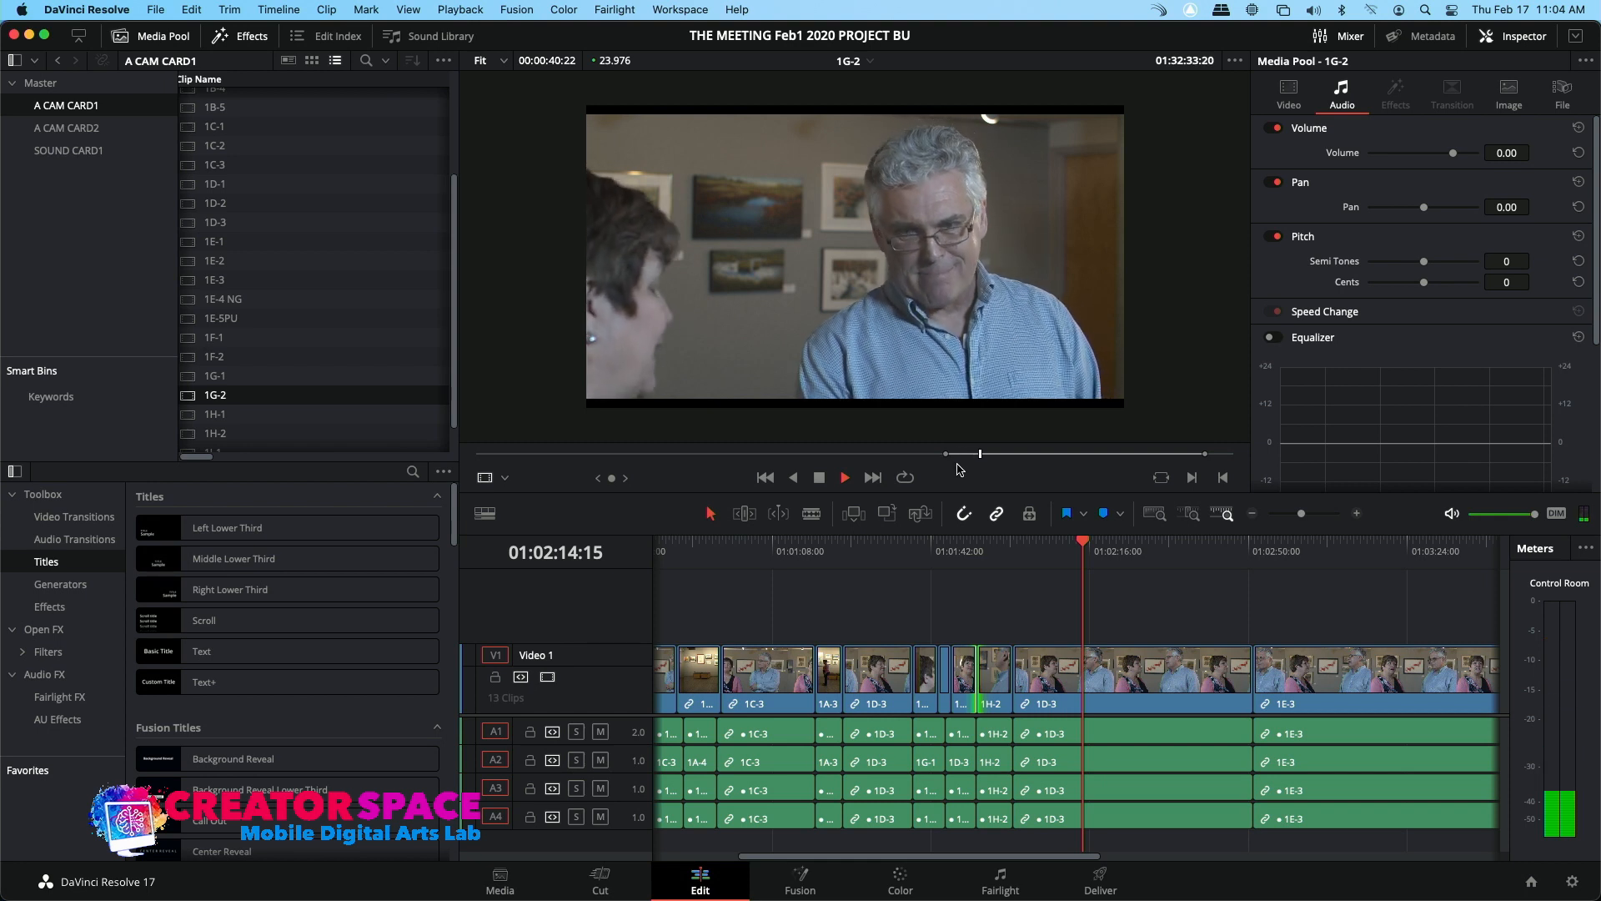
pyautogui.press('k')
pyautogui.press('j')
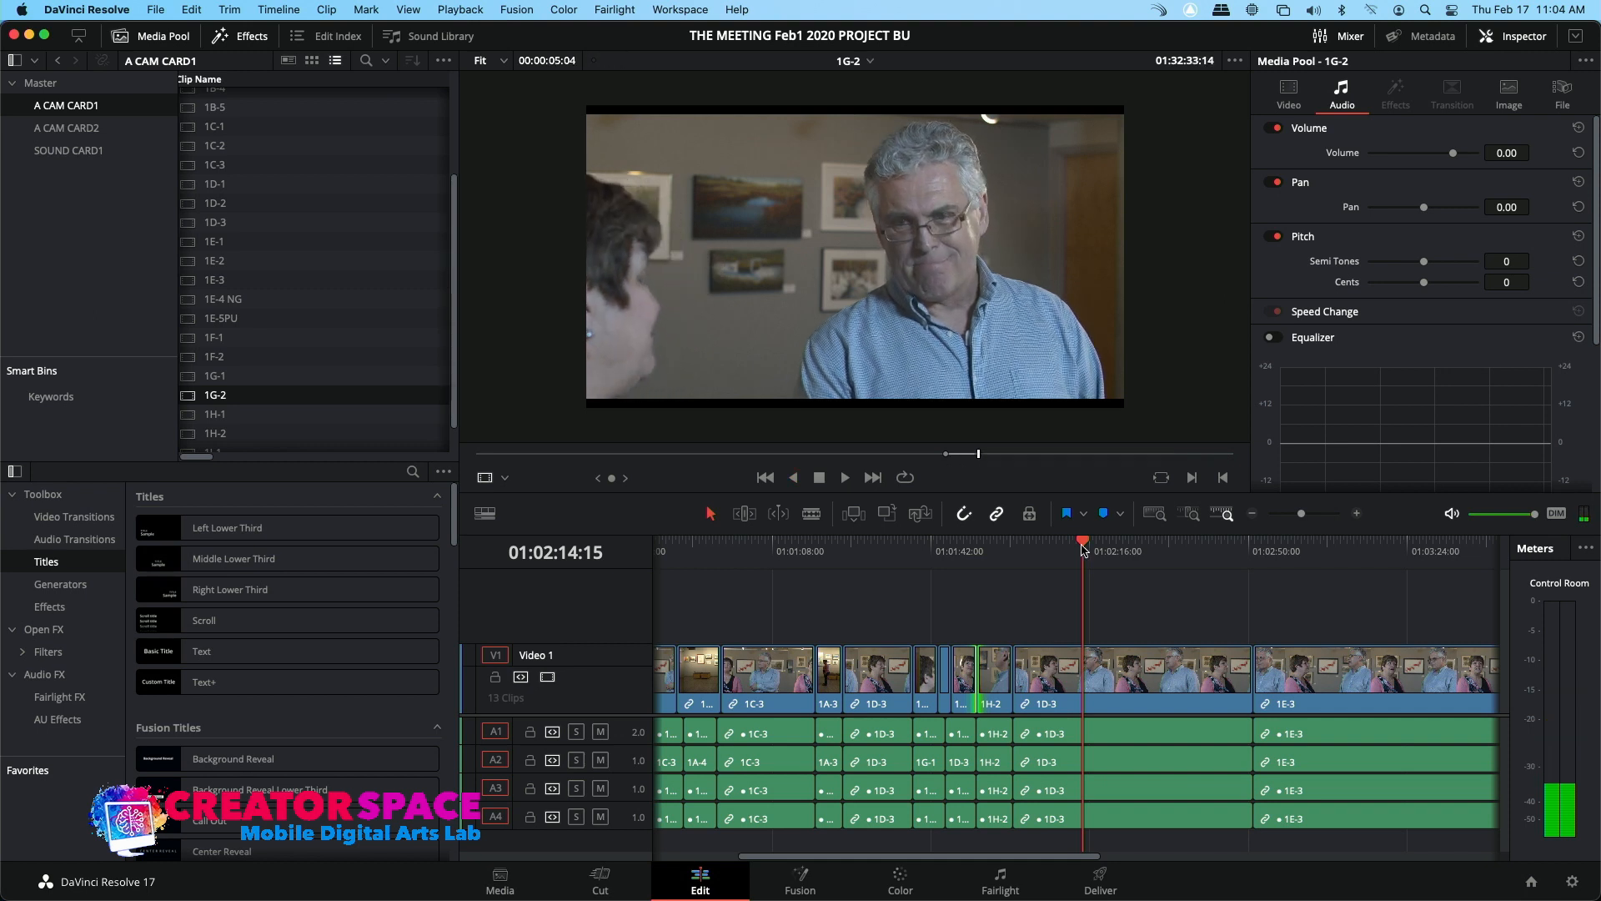
# Overwrite the marked 1G-2 range into the timeline at 01:02:14:15 and play back the new cut
pyautogui.click(890, 517)
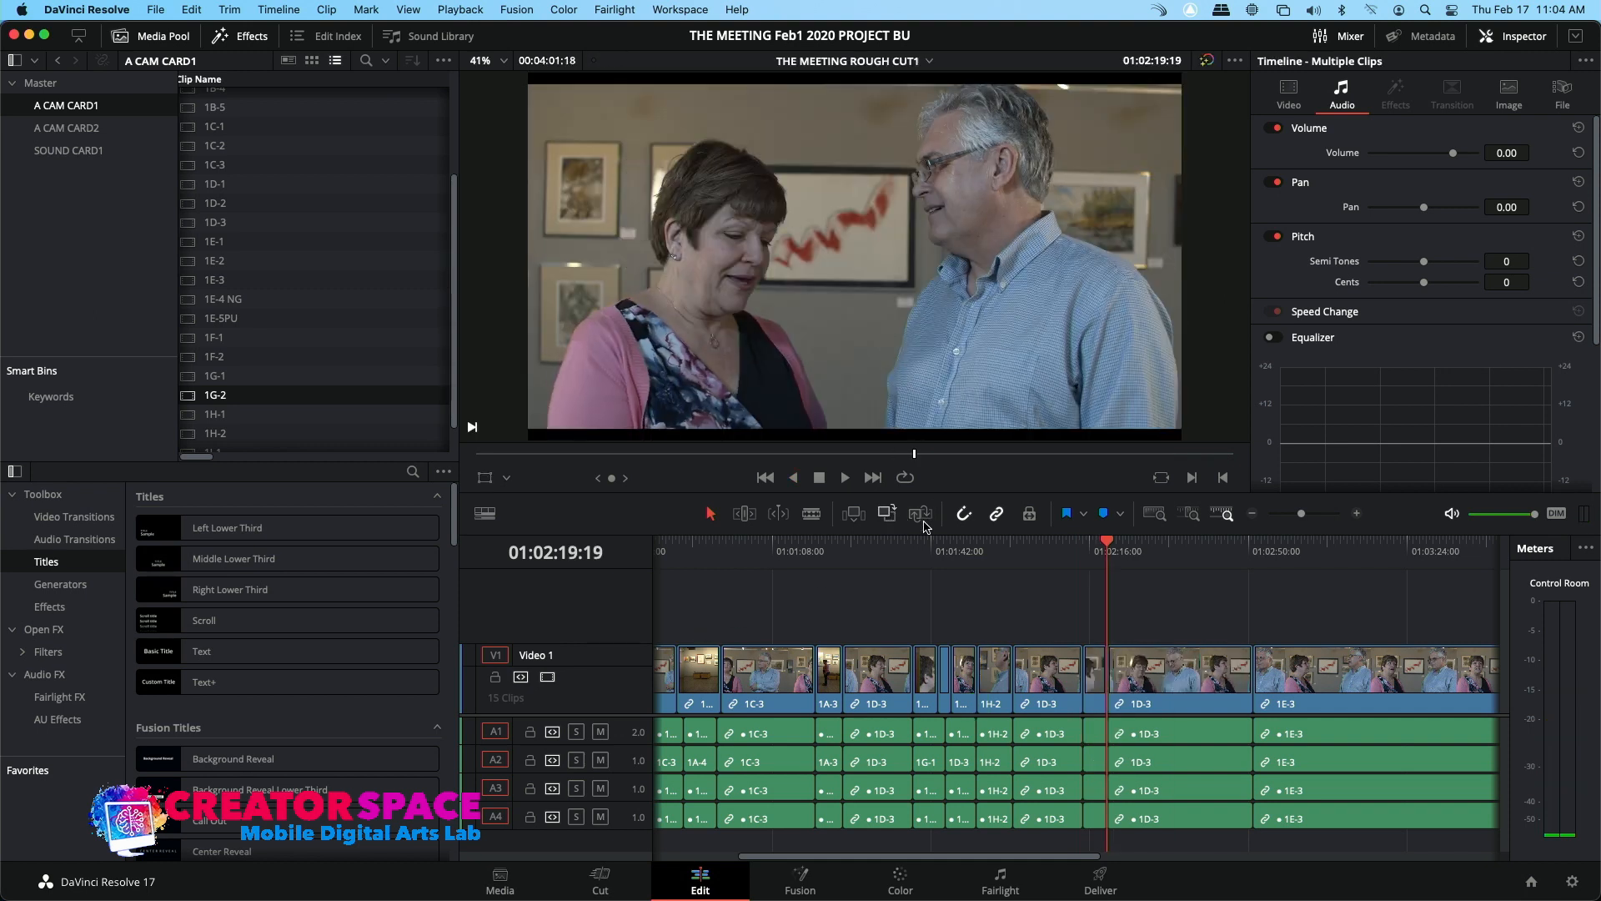
pyautogui.click(1065, 554)
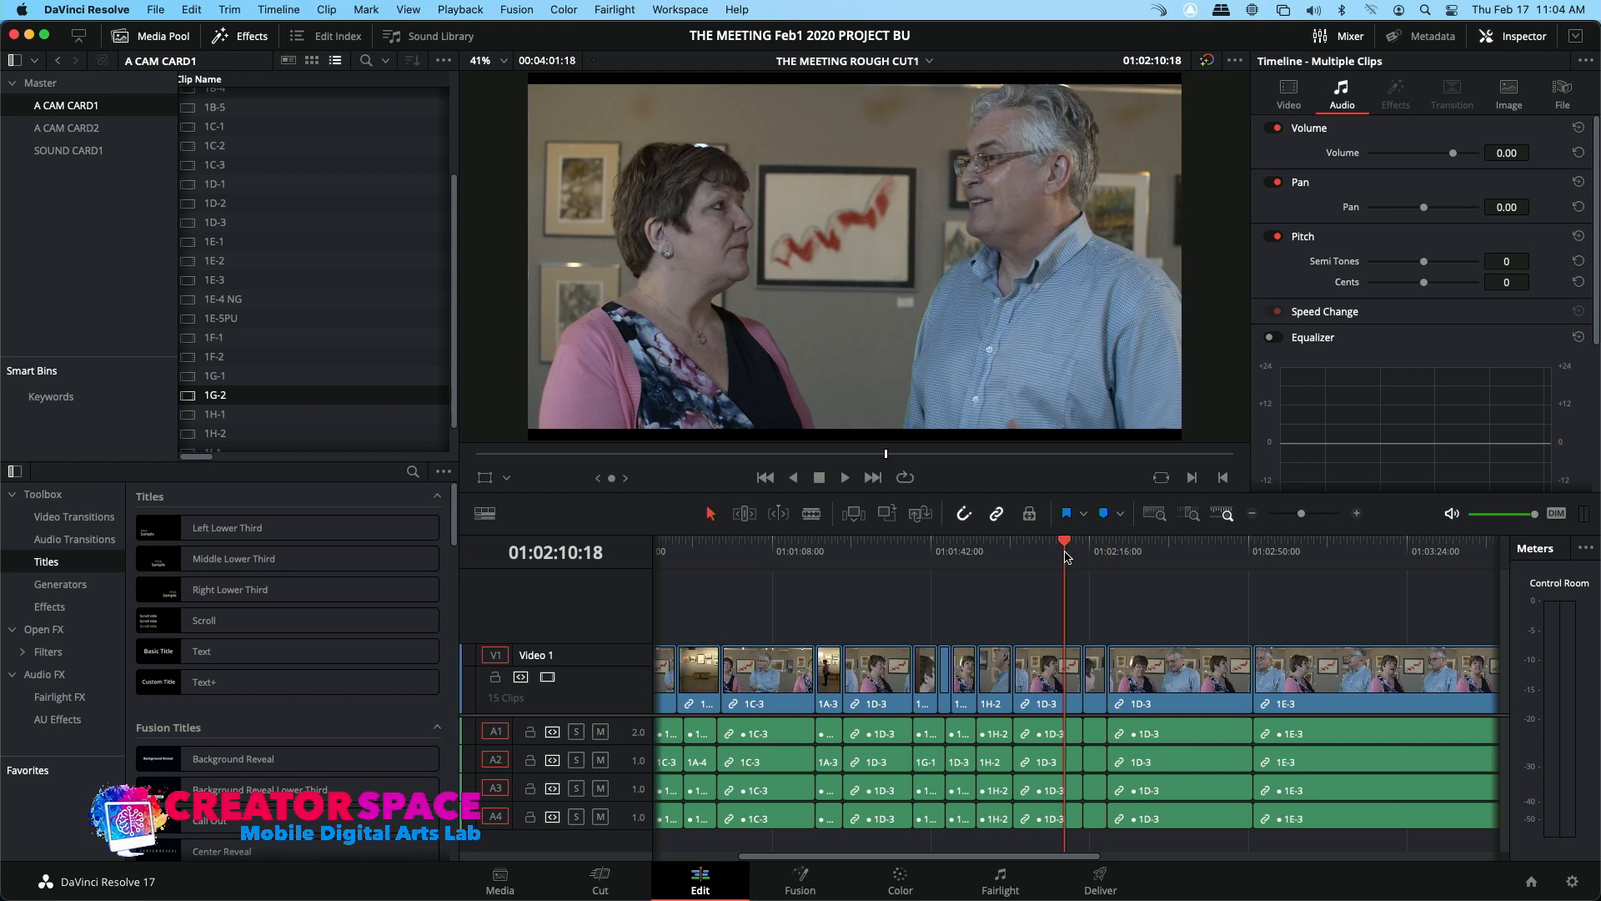
pyautogui.press('space')
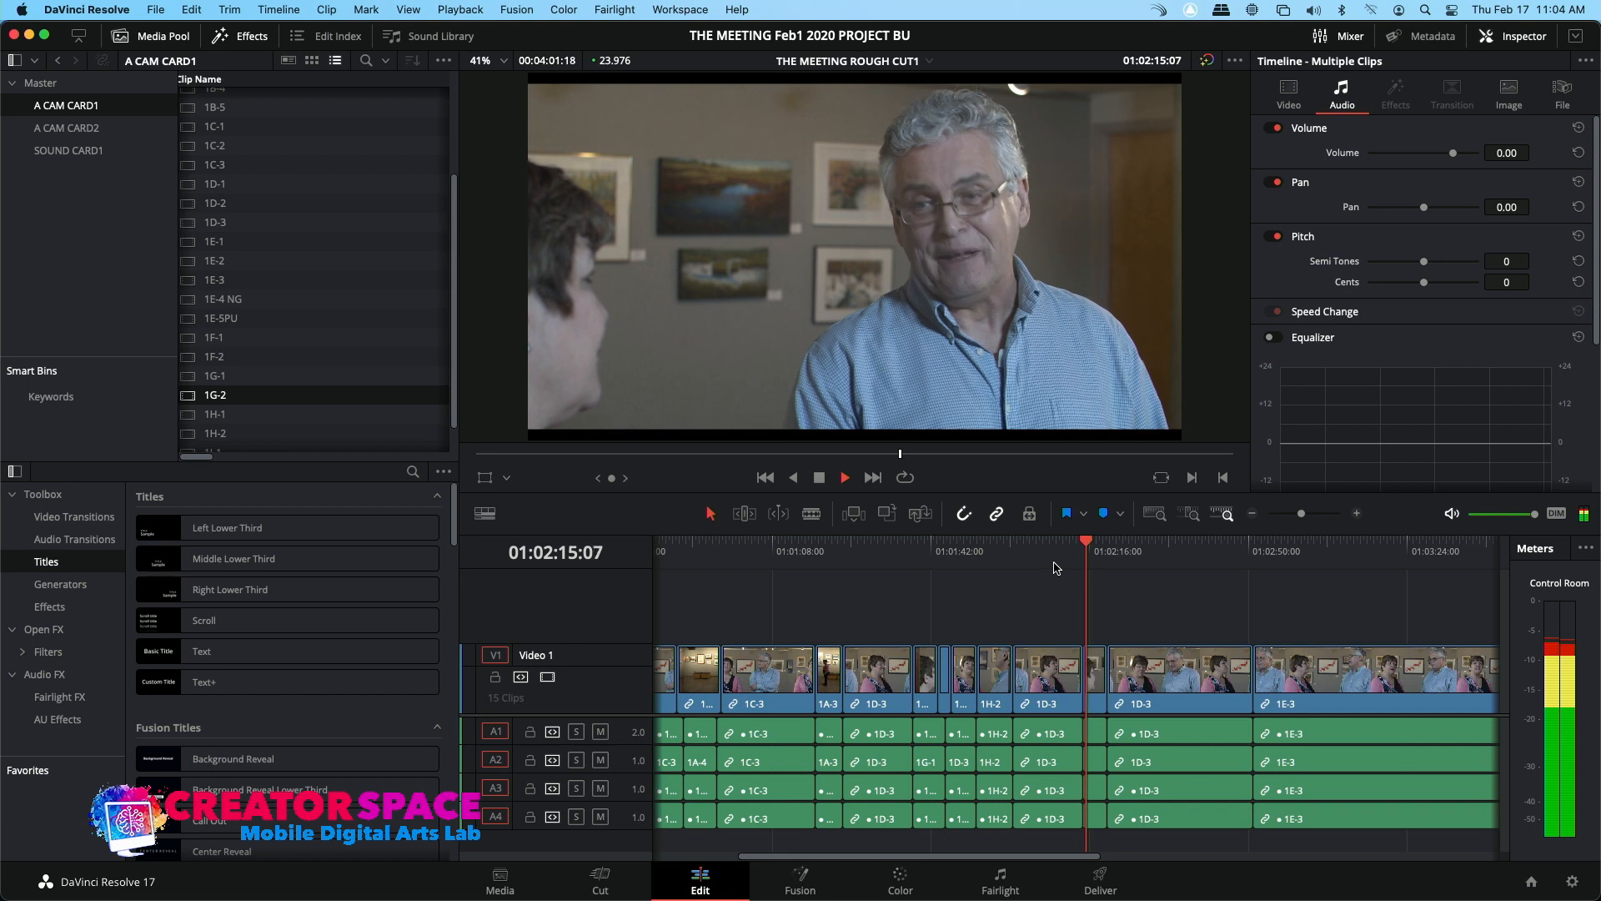
pyautogui.click(1354, 514)
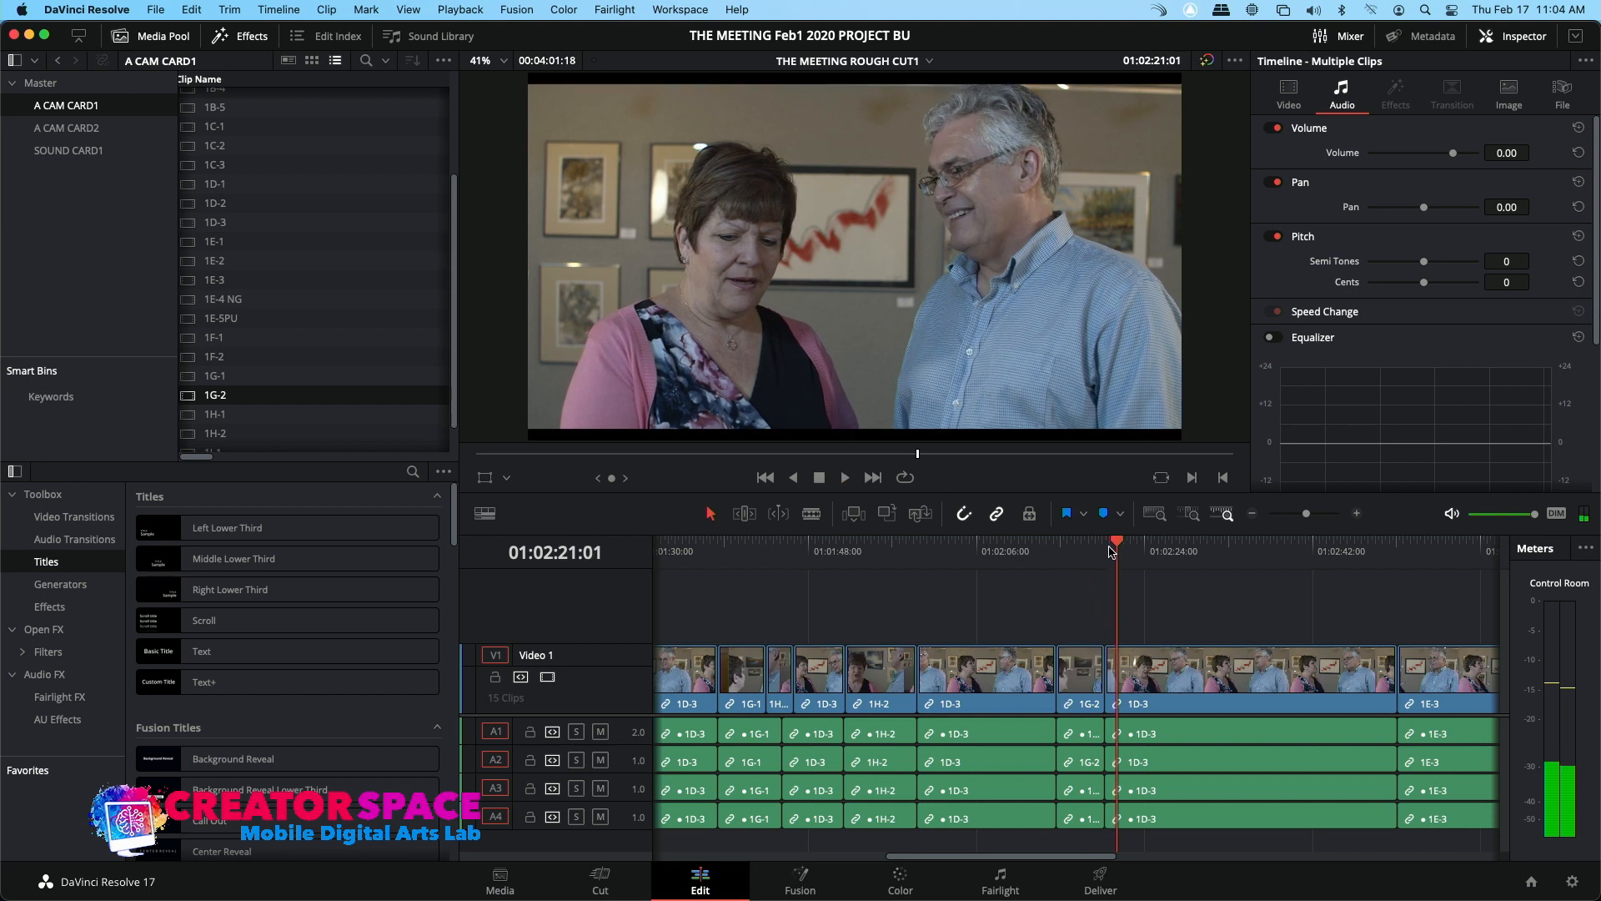
# Overwrite a 6:11 range of 1H-2 ending at source timecode 01:44:46:09 into the timeline at 01:02:19:19, and play back the cut
pyautogui.click(1107, 547)
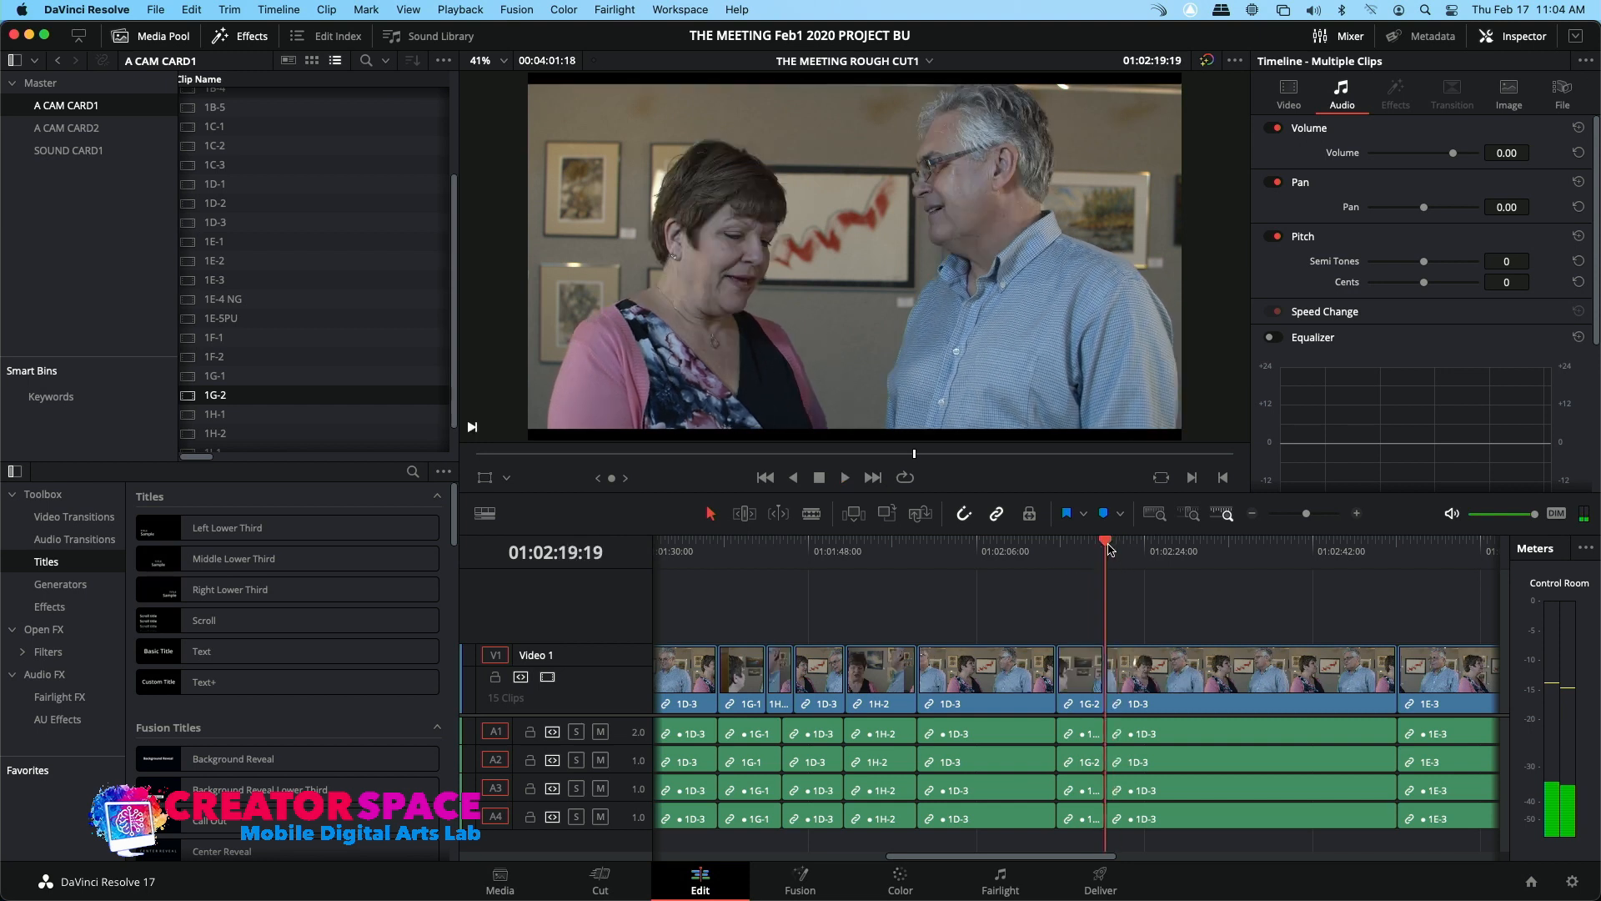
pyautogui.doubleClick(188, 434)
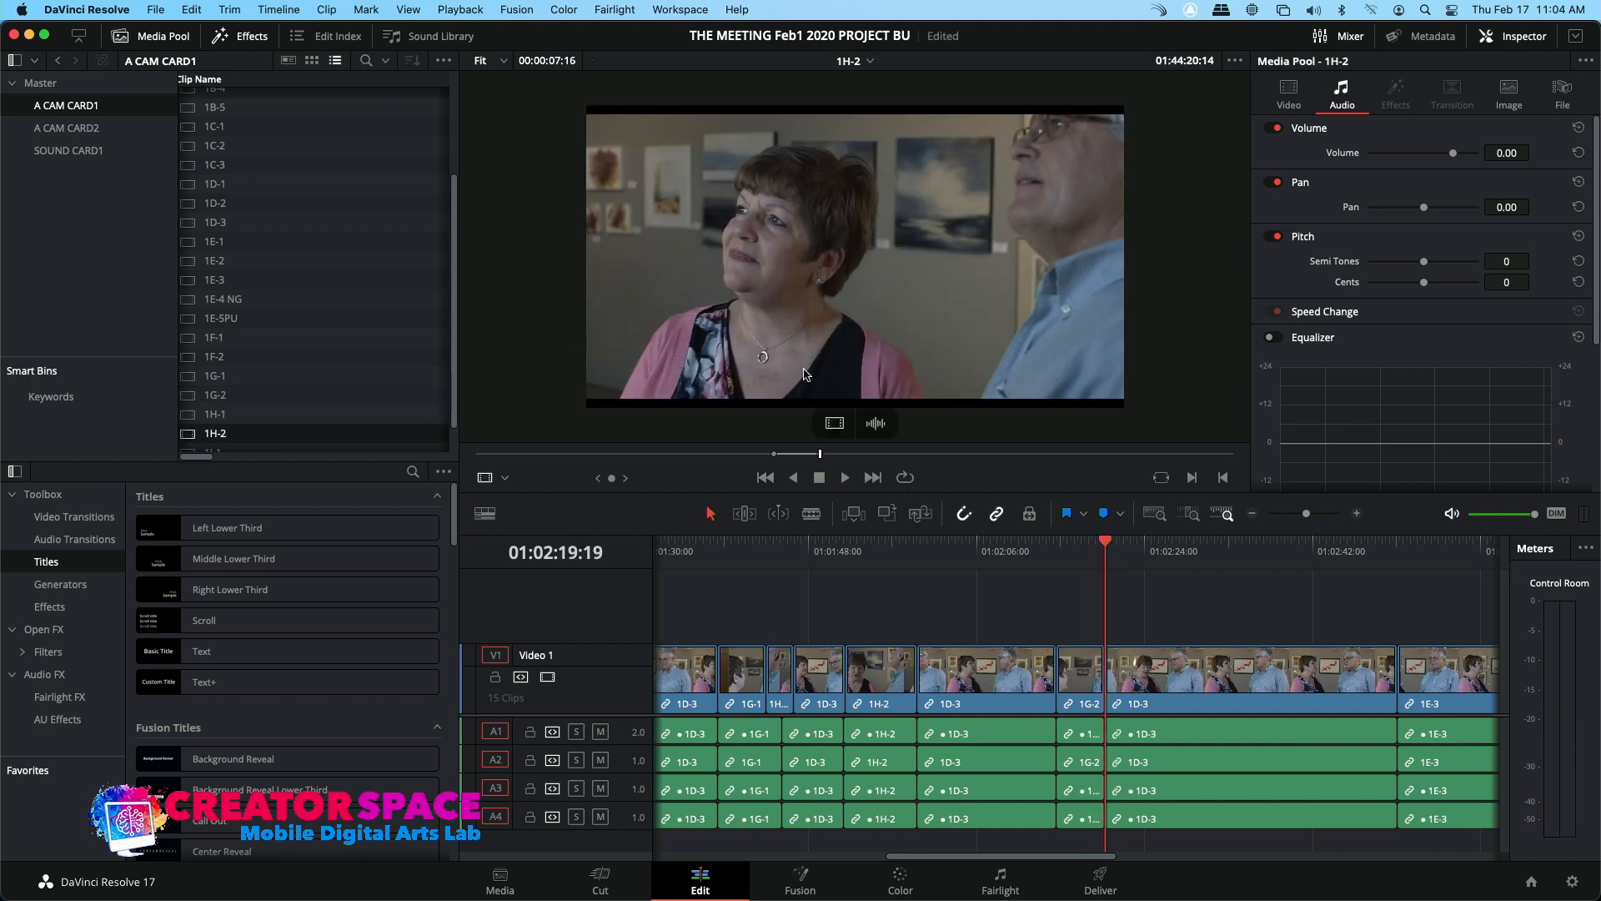
pyautogui.moveTo(821, 458); pyautogui.dragTo(931, 459)
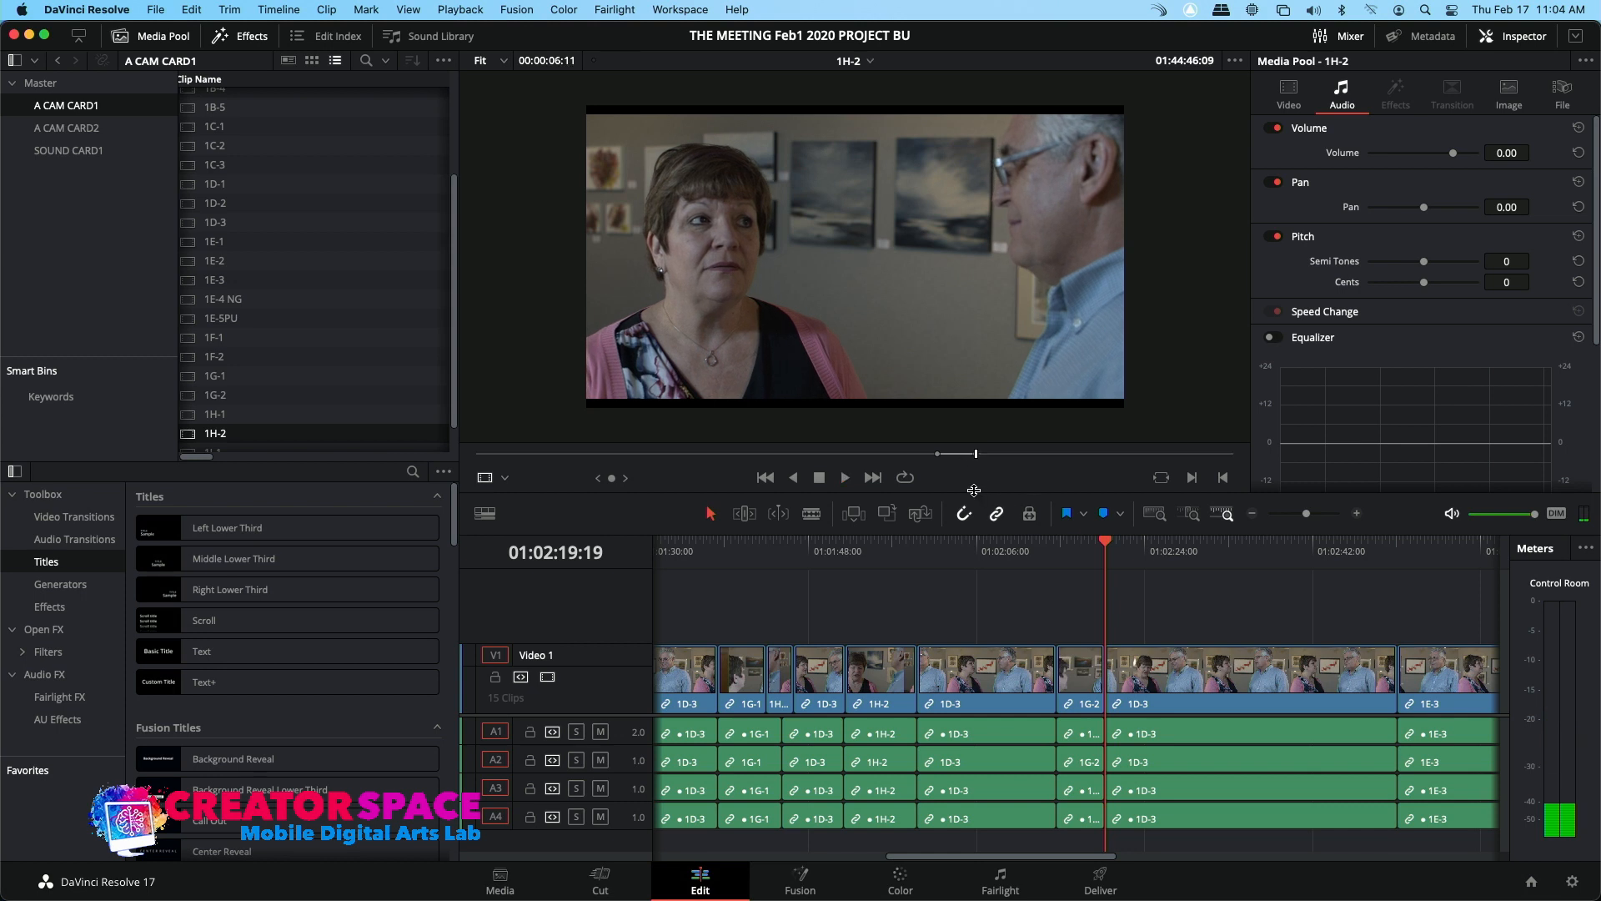
pyautogui.click(887, 514)
pyautogui.click(1092, 546)
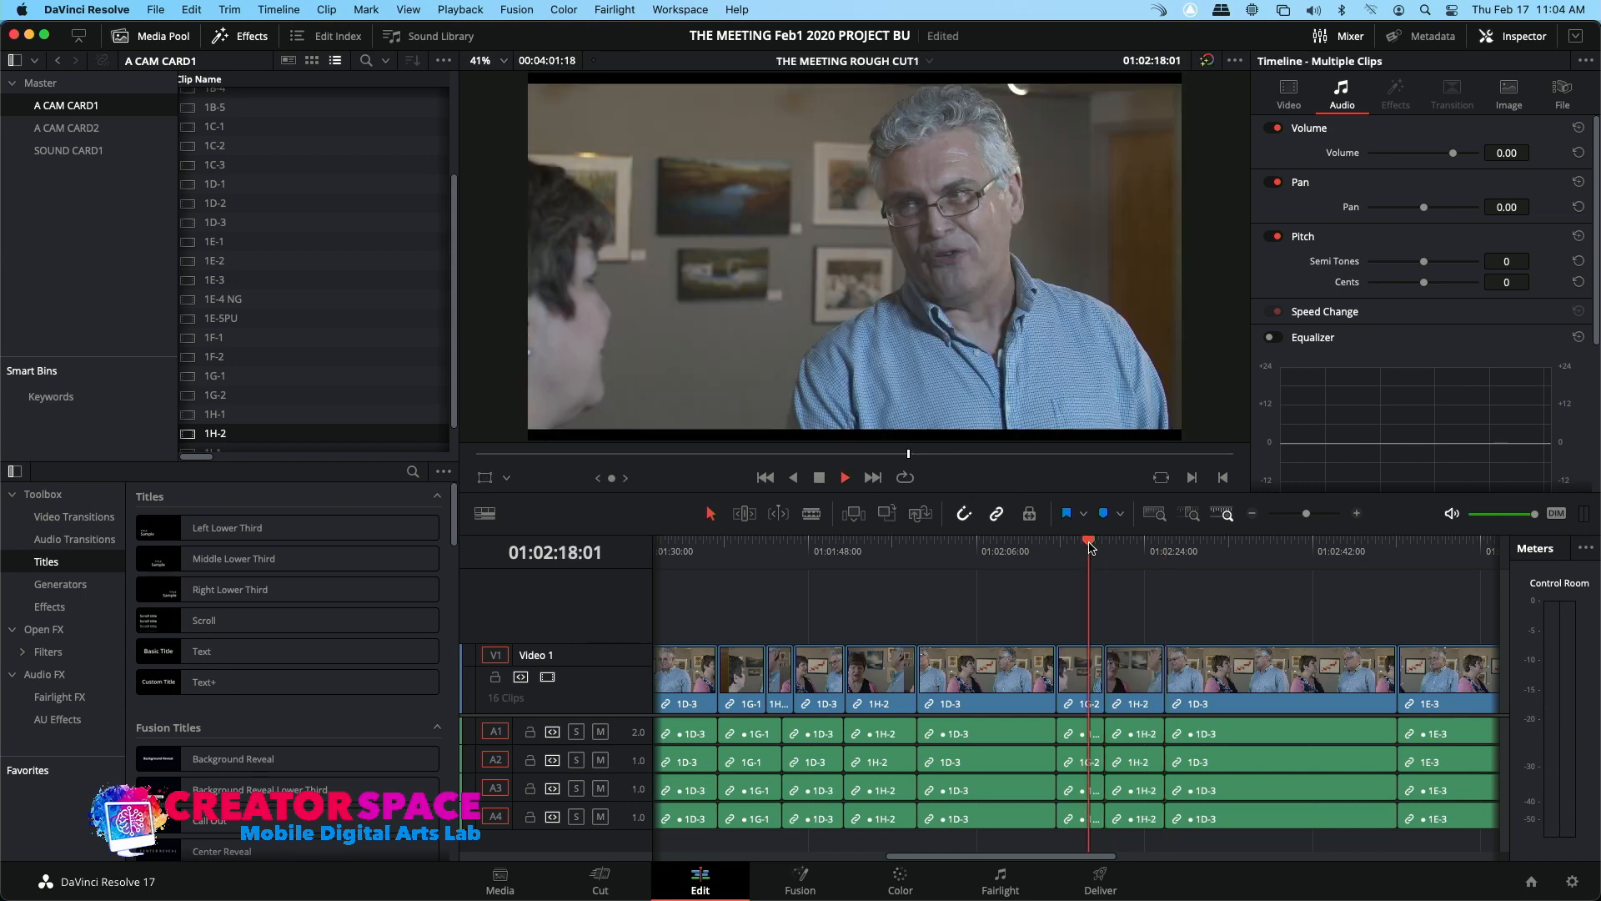
pyautogui.press('space')
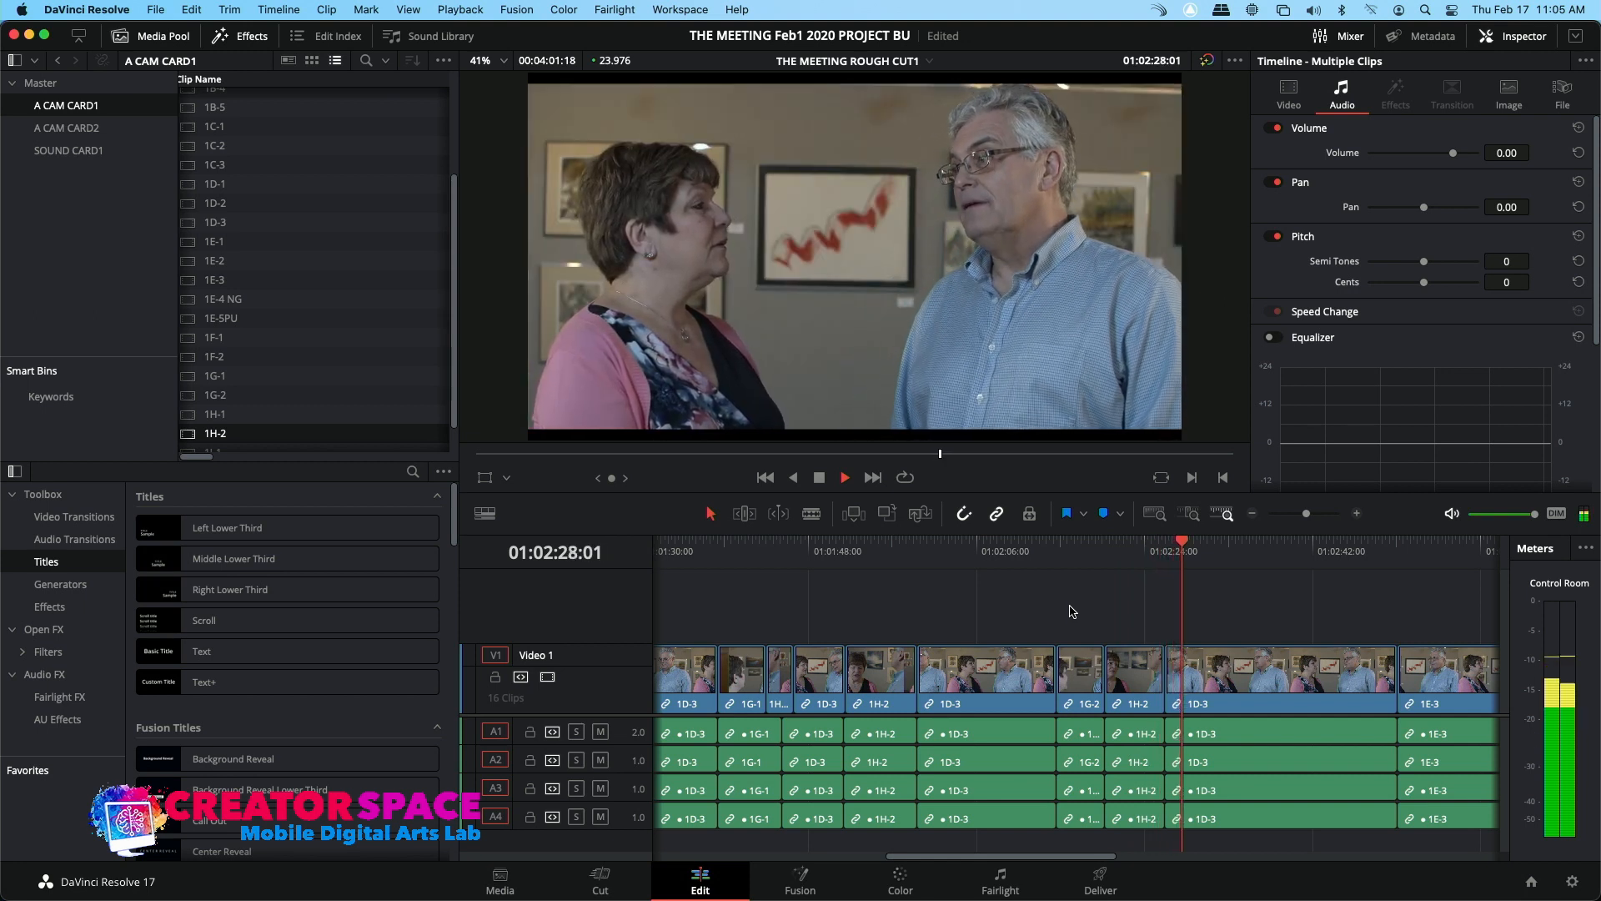
pyautogui.press('space')
# Overwrite a 6:06 range of 1G-2 ending at source timecode 01:32:44:23 into the timeline at 01:02:26:06, and play back the cut
pyautogui.click(1165, 551)
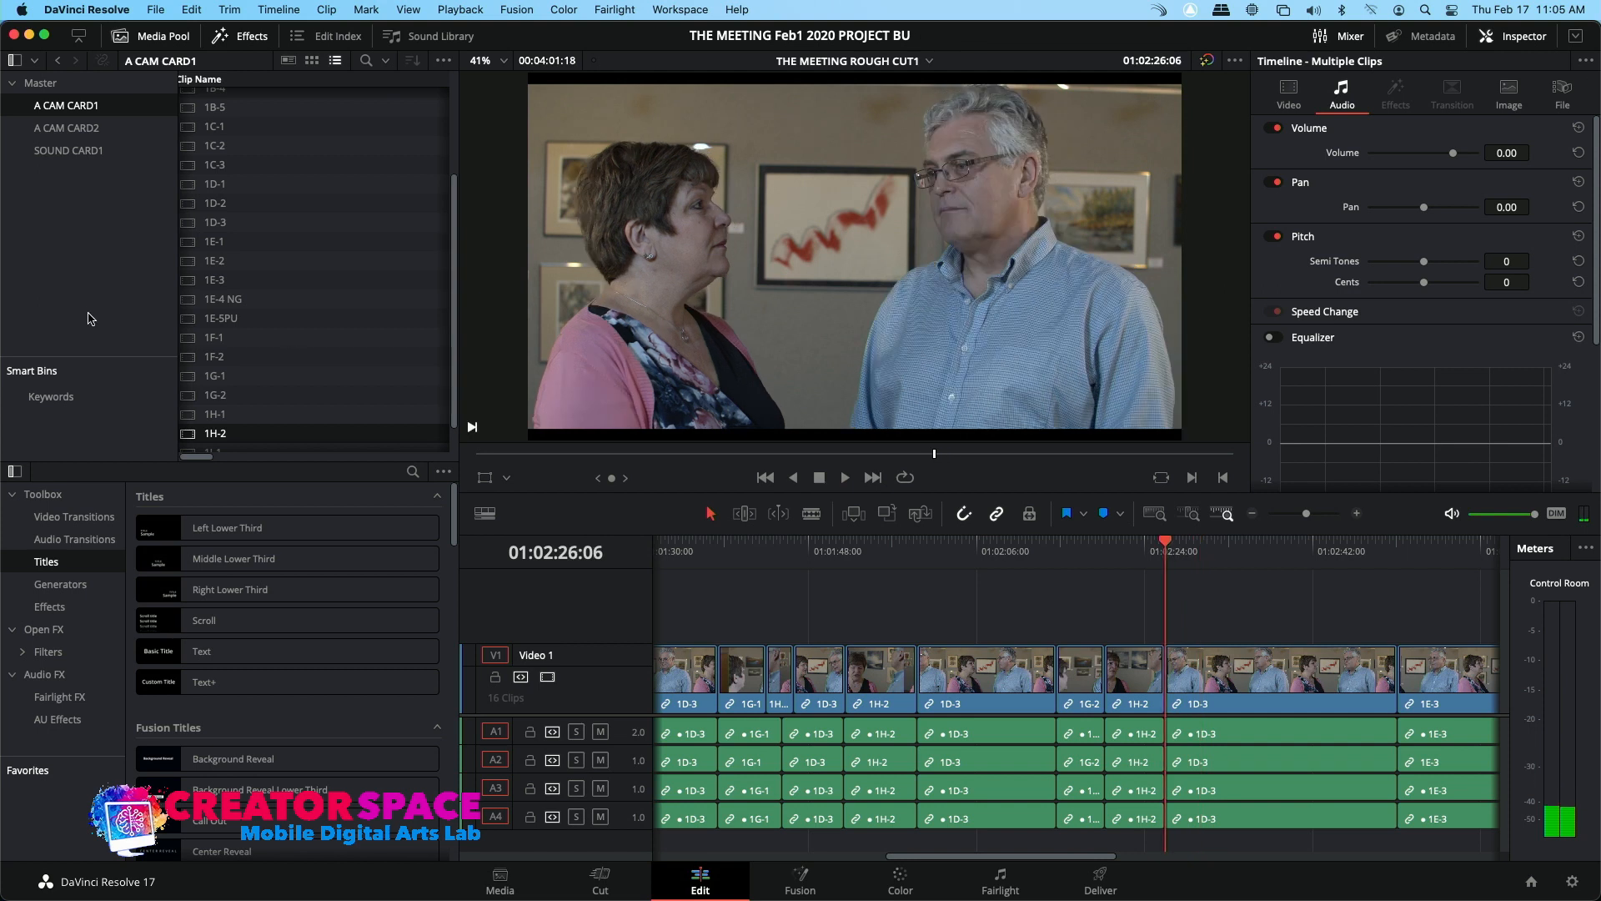
pyautogui.doubleClick(191, 395)
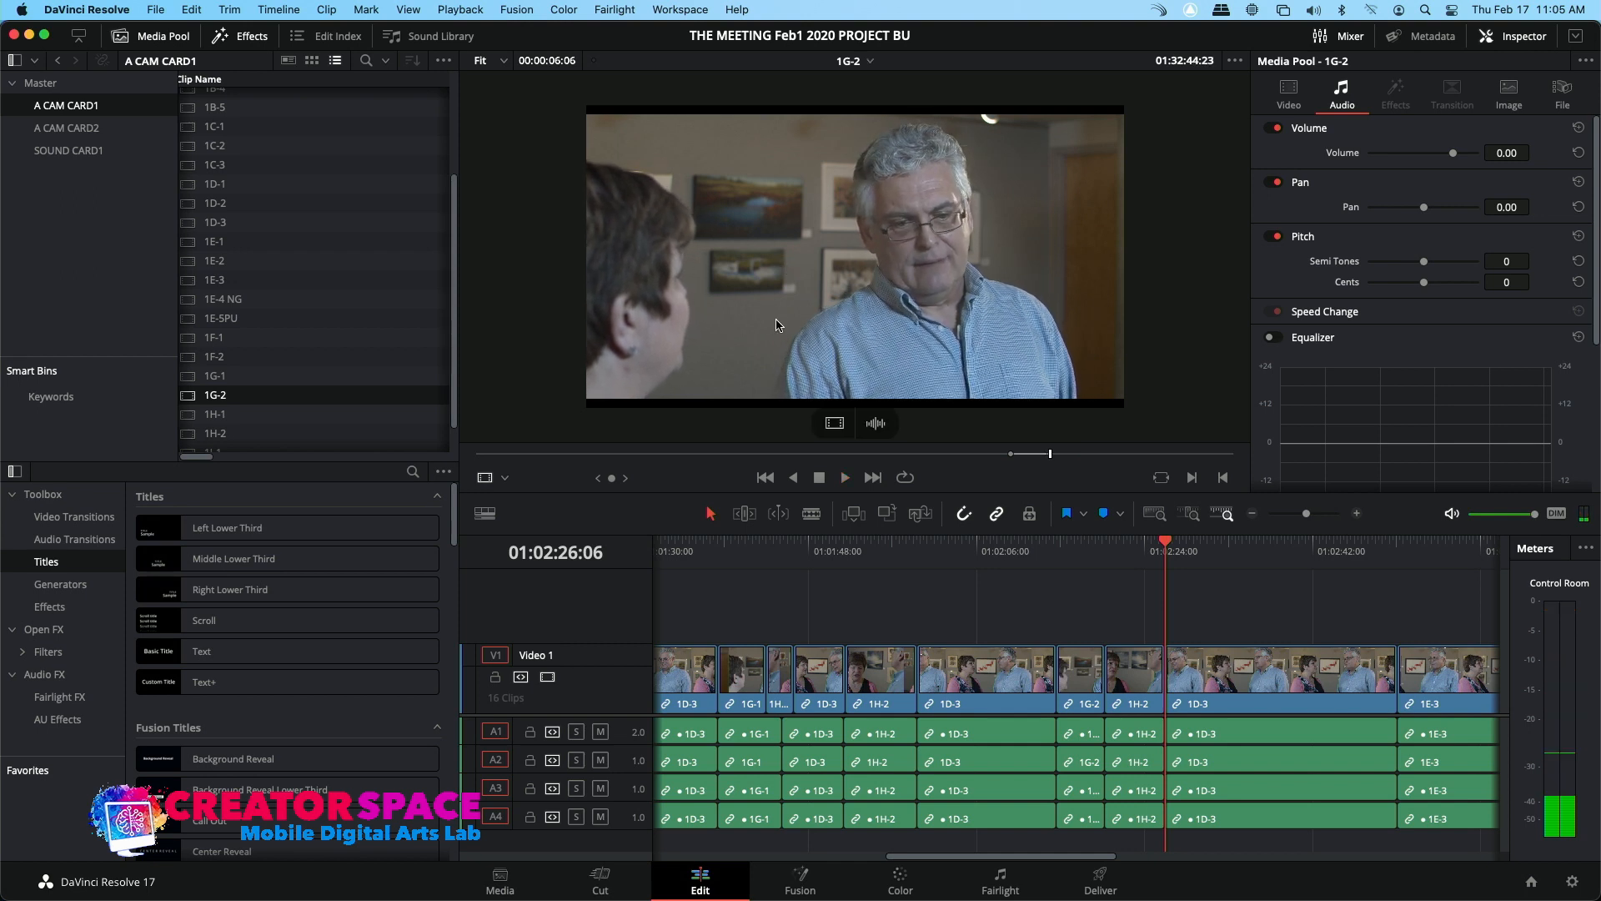
pyautogui.click(886, 513)
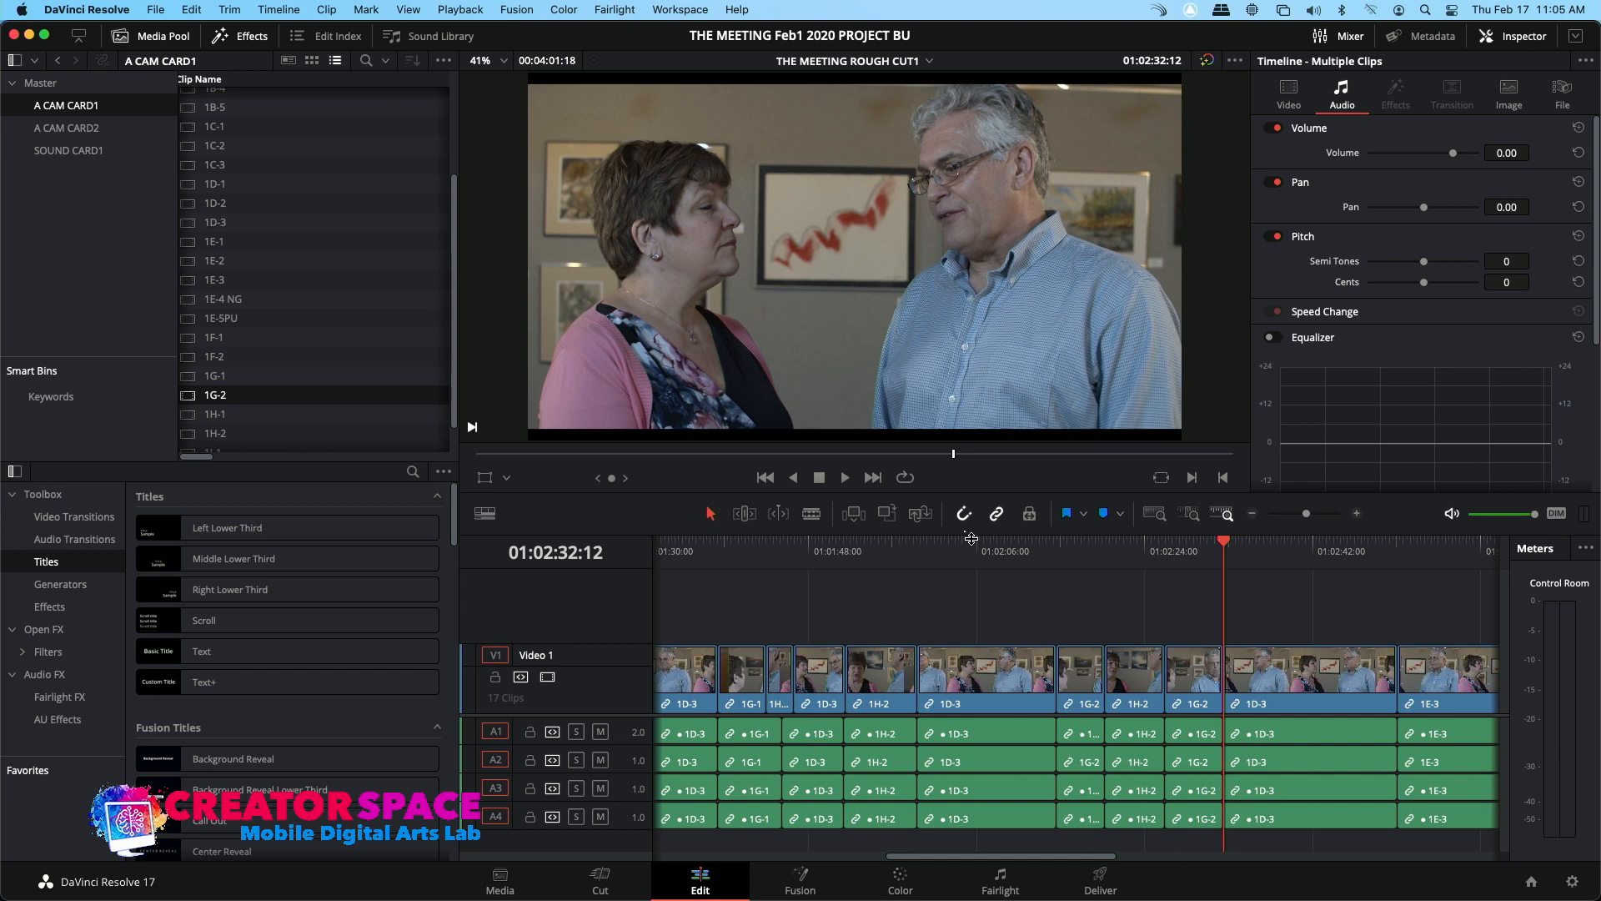
pyautogui.click(1149, 552)
pyautogui.press('space')
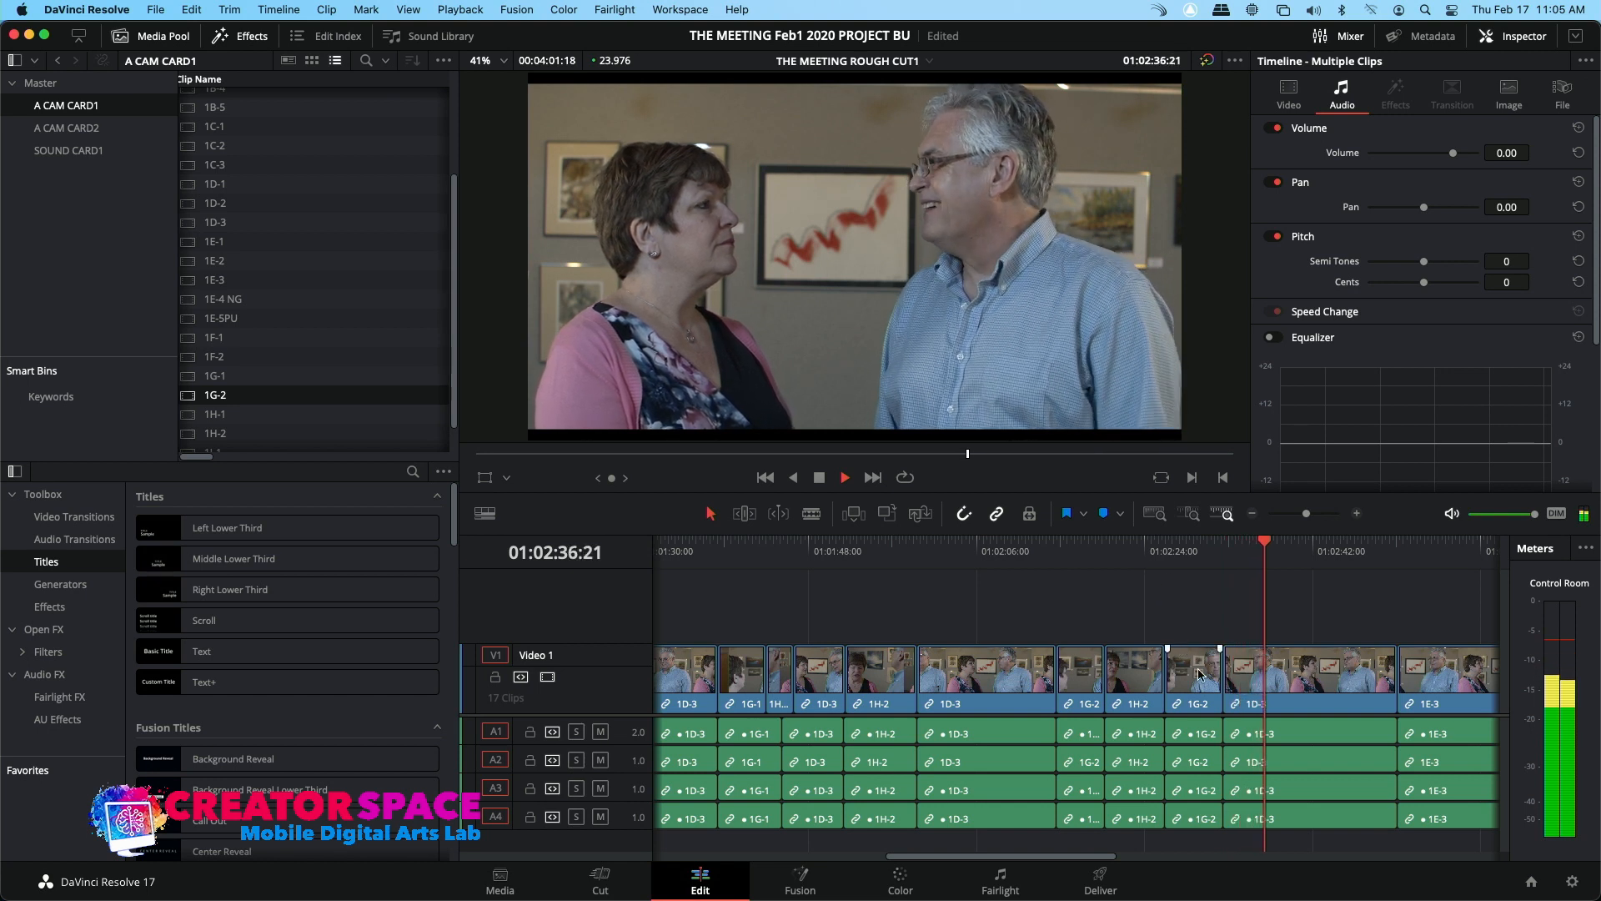
pyautogui.press('space')
# Roll the picture and sound edit between 1G-2 and 1D-3 later to 01:02:37:17, play around it, and extend the roll to about 01:02:44:00
pyautogui.moveTo(1224, 677); pyautogui.dragTo(1270, 682)
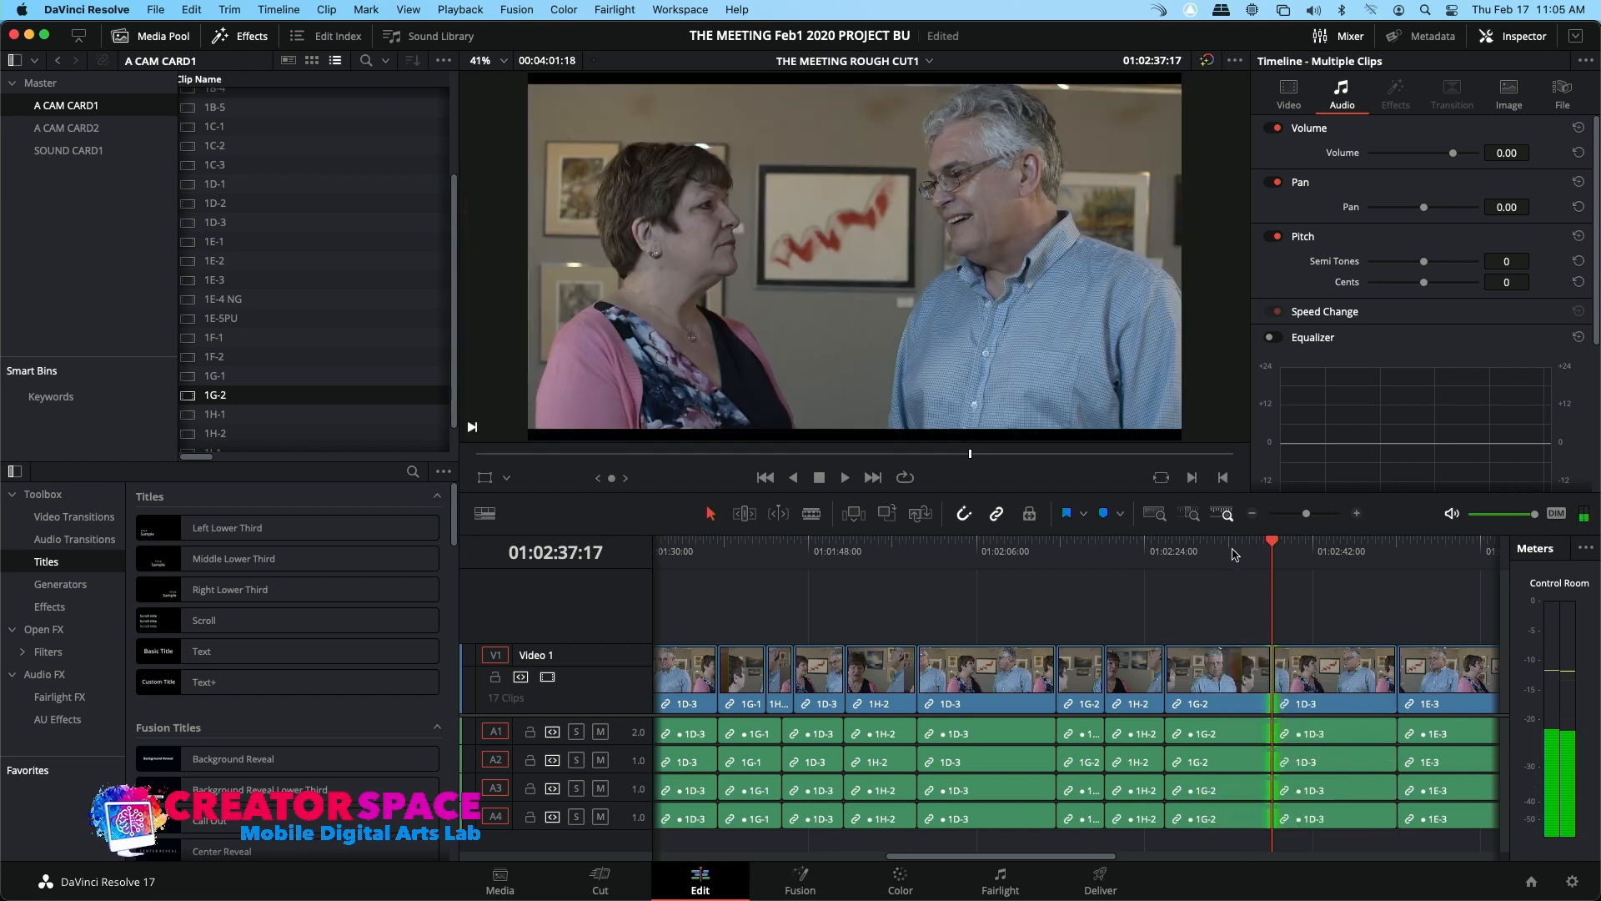
pyautogui.click(1234, 550)
pyautogui.press('space')
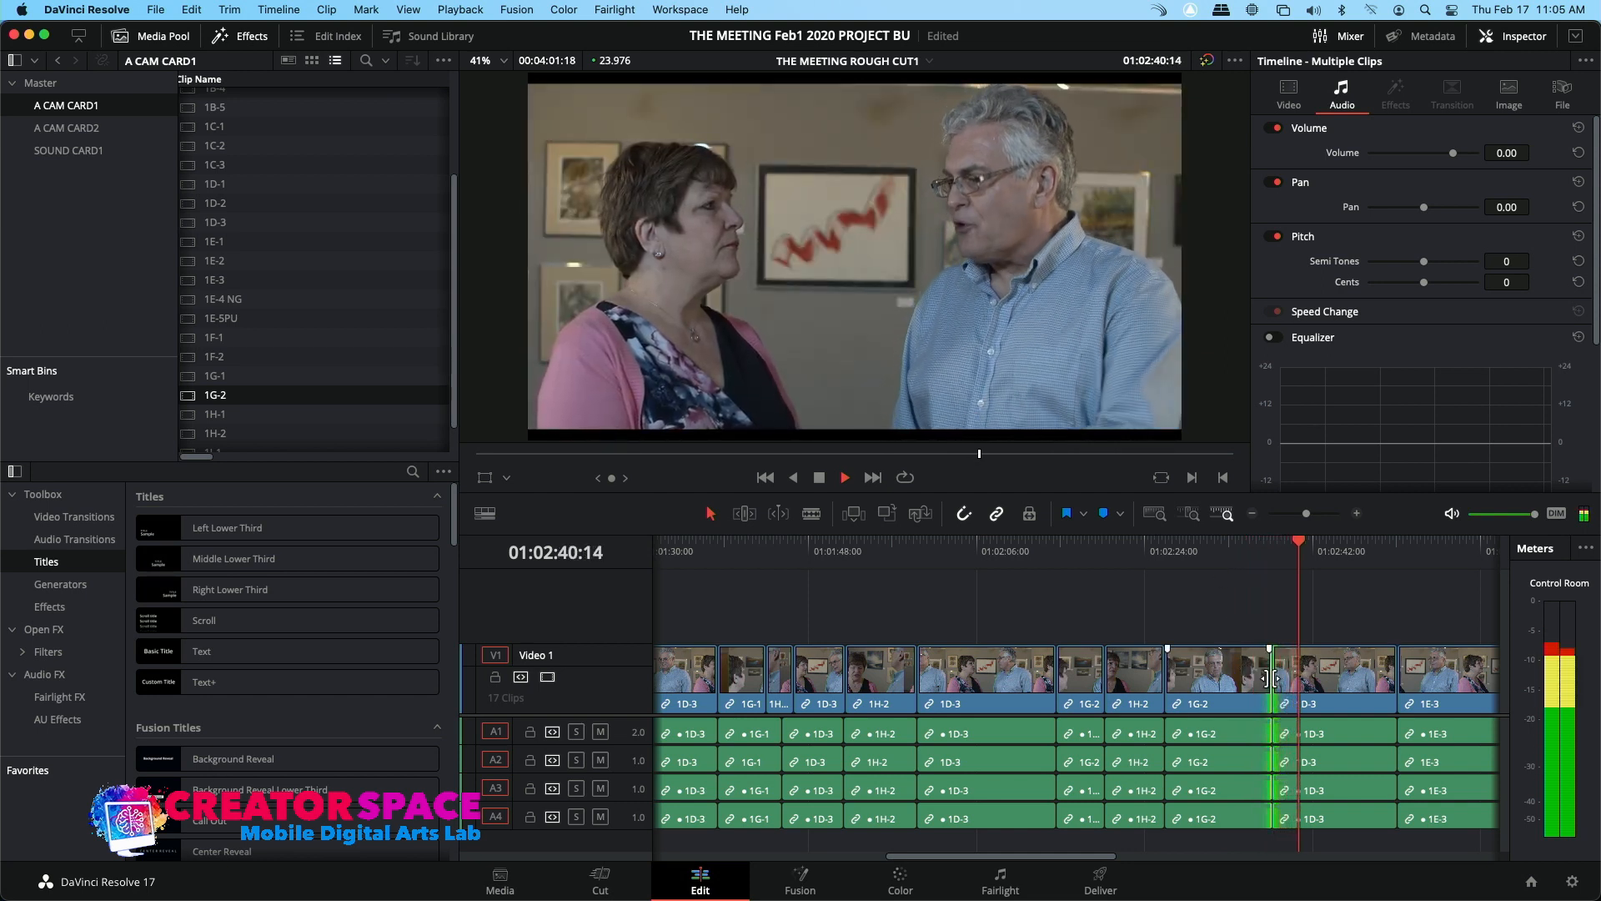
pyautogui.moveTo(1270, 678); pyautogui.dragTo(1331, 678)
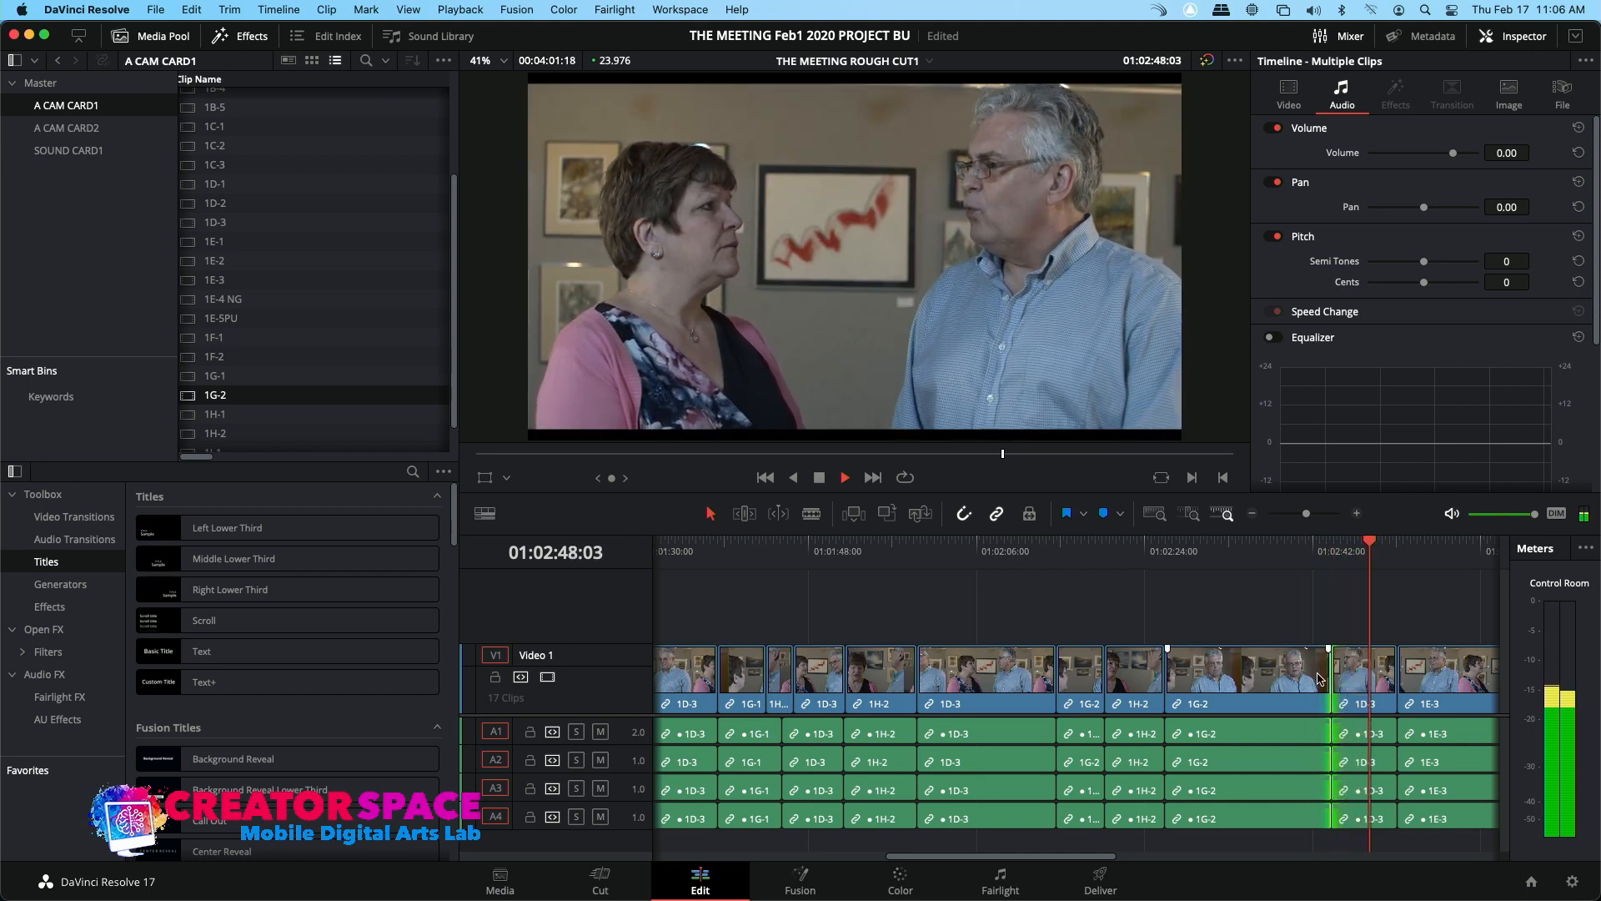
# Roll the picture and sound edit between 1G-2 and 1D-3 later to about 01:02:47:00 and play around it
pyautogui.press('space')
pyautogui.moveTo(1332, 677); pyautogui.dragTo(1358, 677)
pyautogui.click(1312, 543)
pyautogui.press('space')
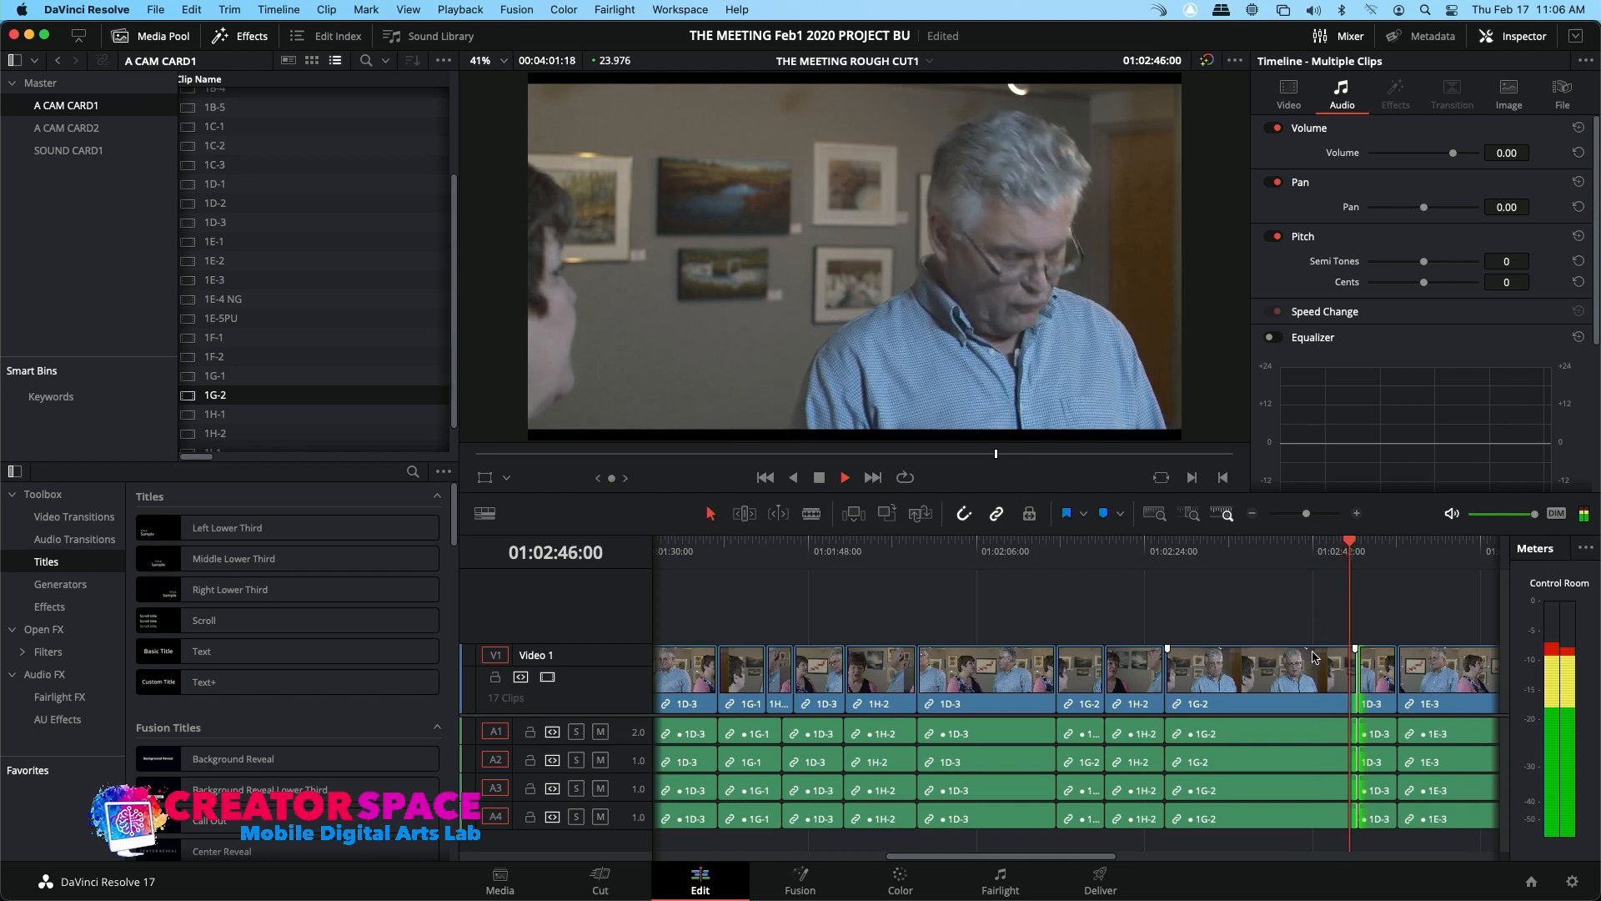
# Move 1E-3 earlier to meet the end of 1G-2, replacing the leftover 1D-3 piece, and play the new cut
pyautogui.press('space')
pyautogui.moveTo(1439, 686); pyautogui.dragTo(1397, 689)
pyautogui.click(1346, 551)
pyautogui.press('space')
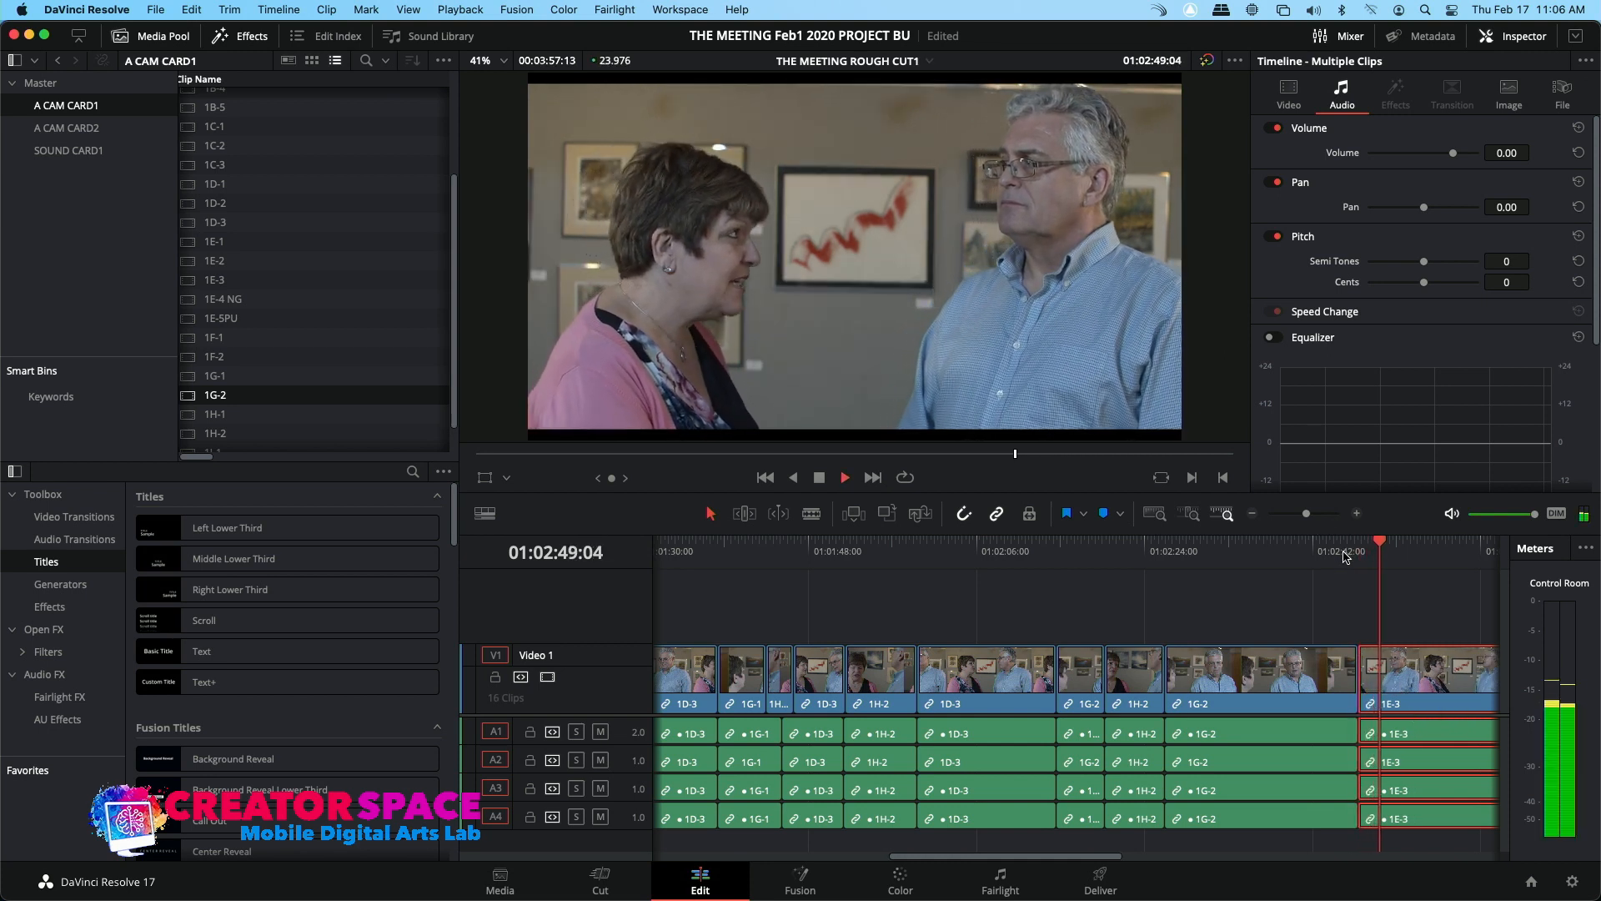
pyautogui.press('space')
# Park the timeline playhead at 01:02:34:23 and mark a 7:18 range of 1H-2 ending at source timecode 01:45:03:00
pyautogui.hscroll(1, 1287, 551)
pyautogui.moveTo(1285, 548); pyautogui.dragTo(1238, 545)
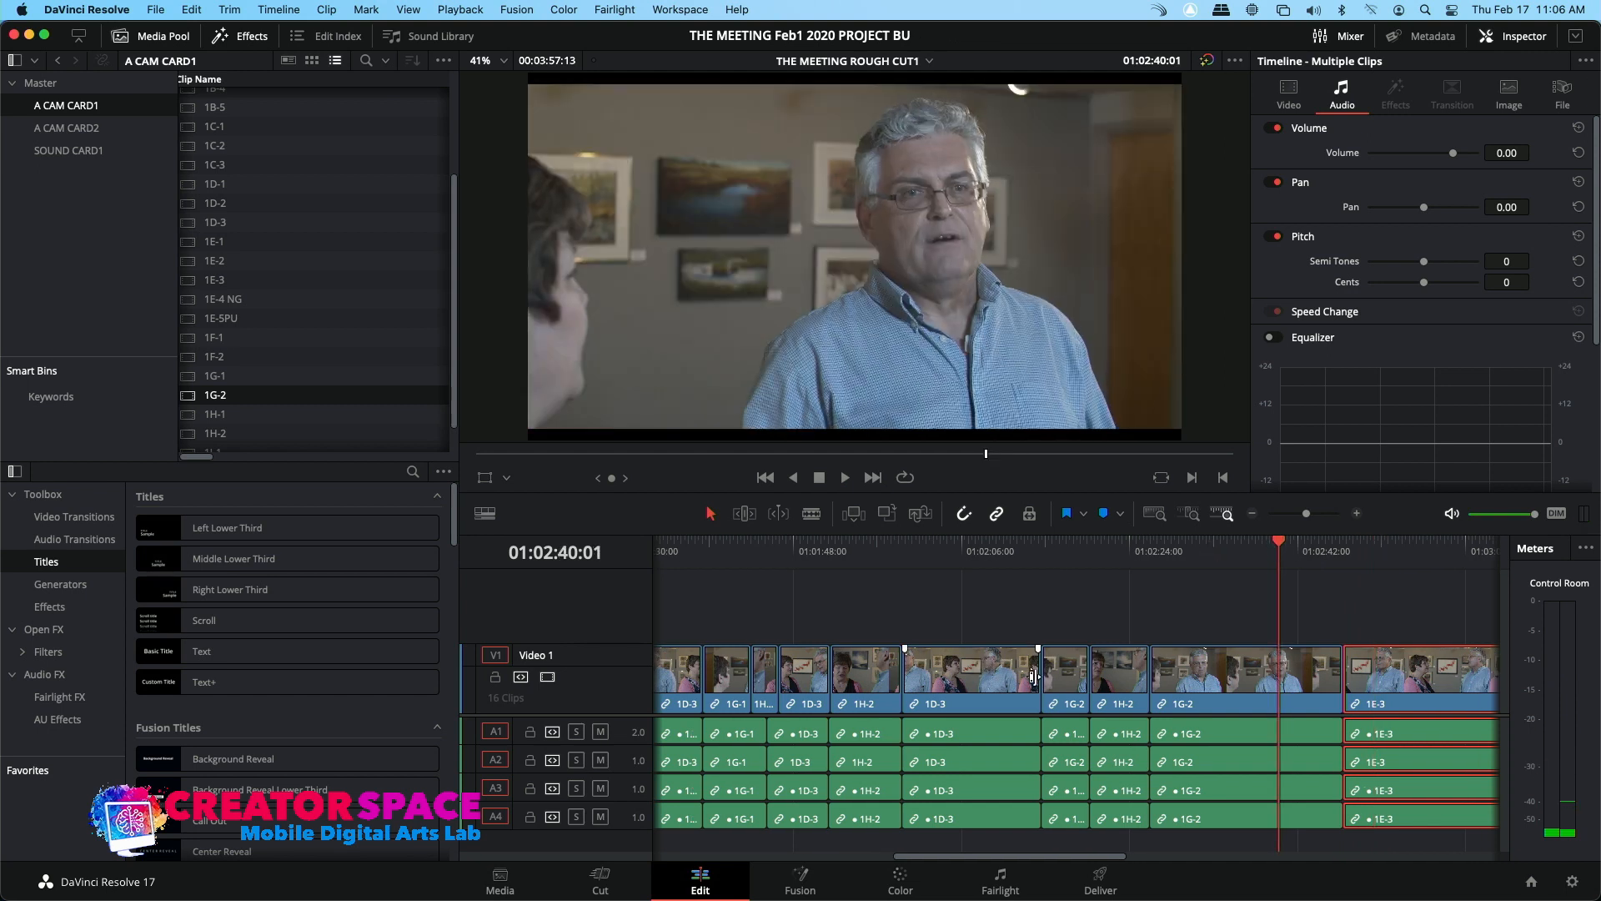
pyautogui.click(1222, 557)
pyautogui.press('space')
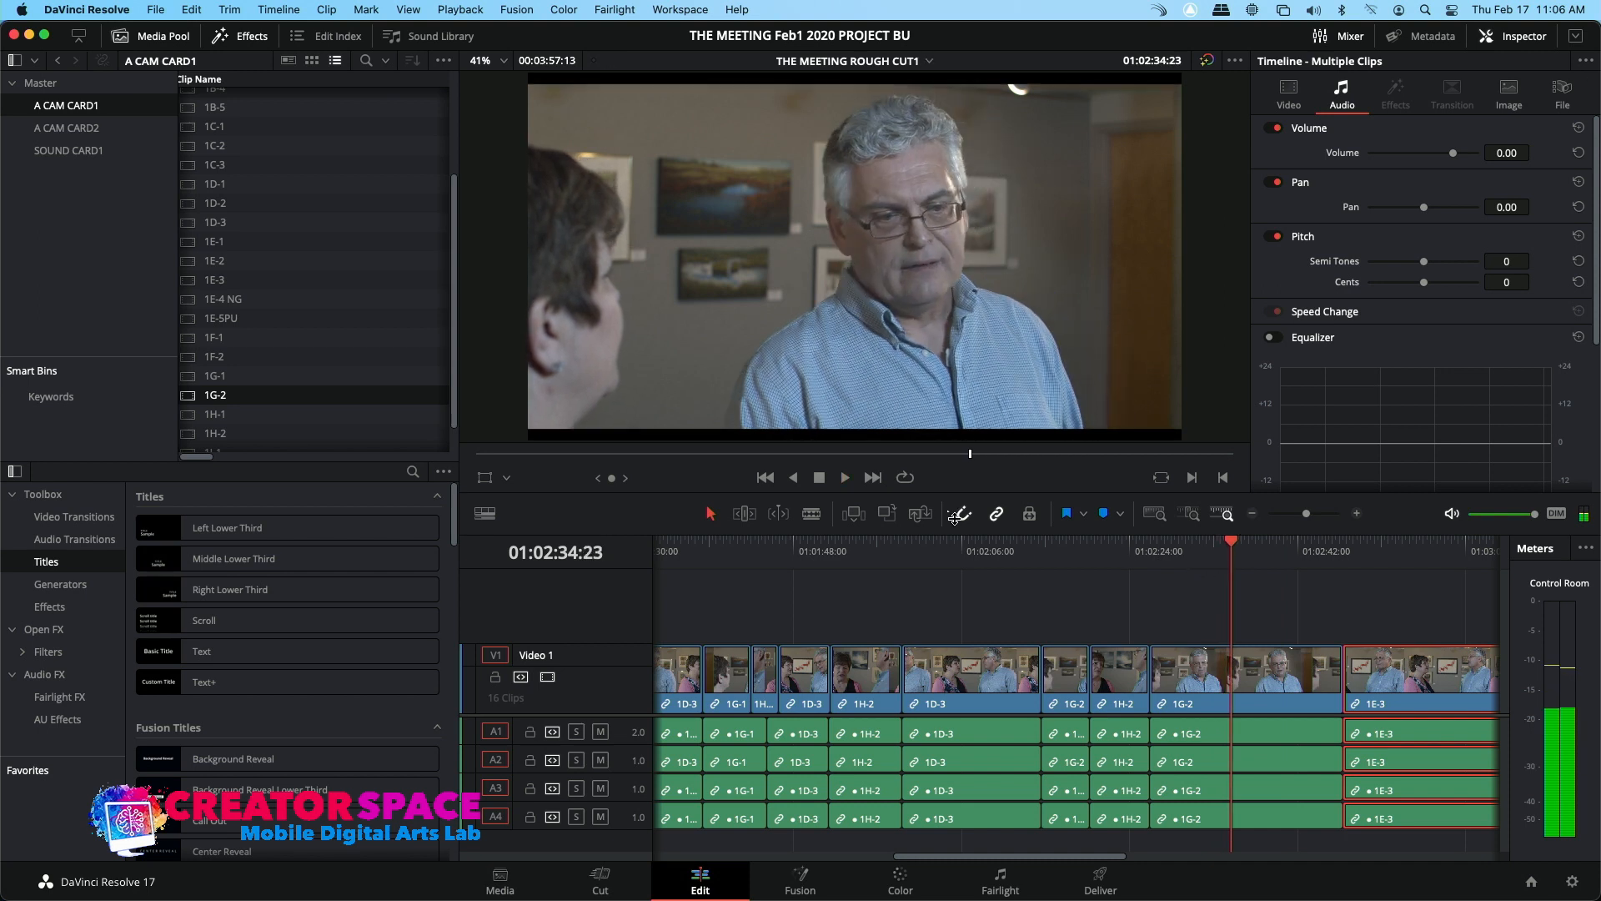
pyautogui.click(188, 438)
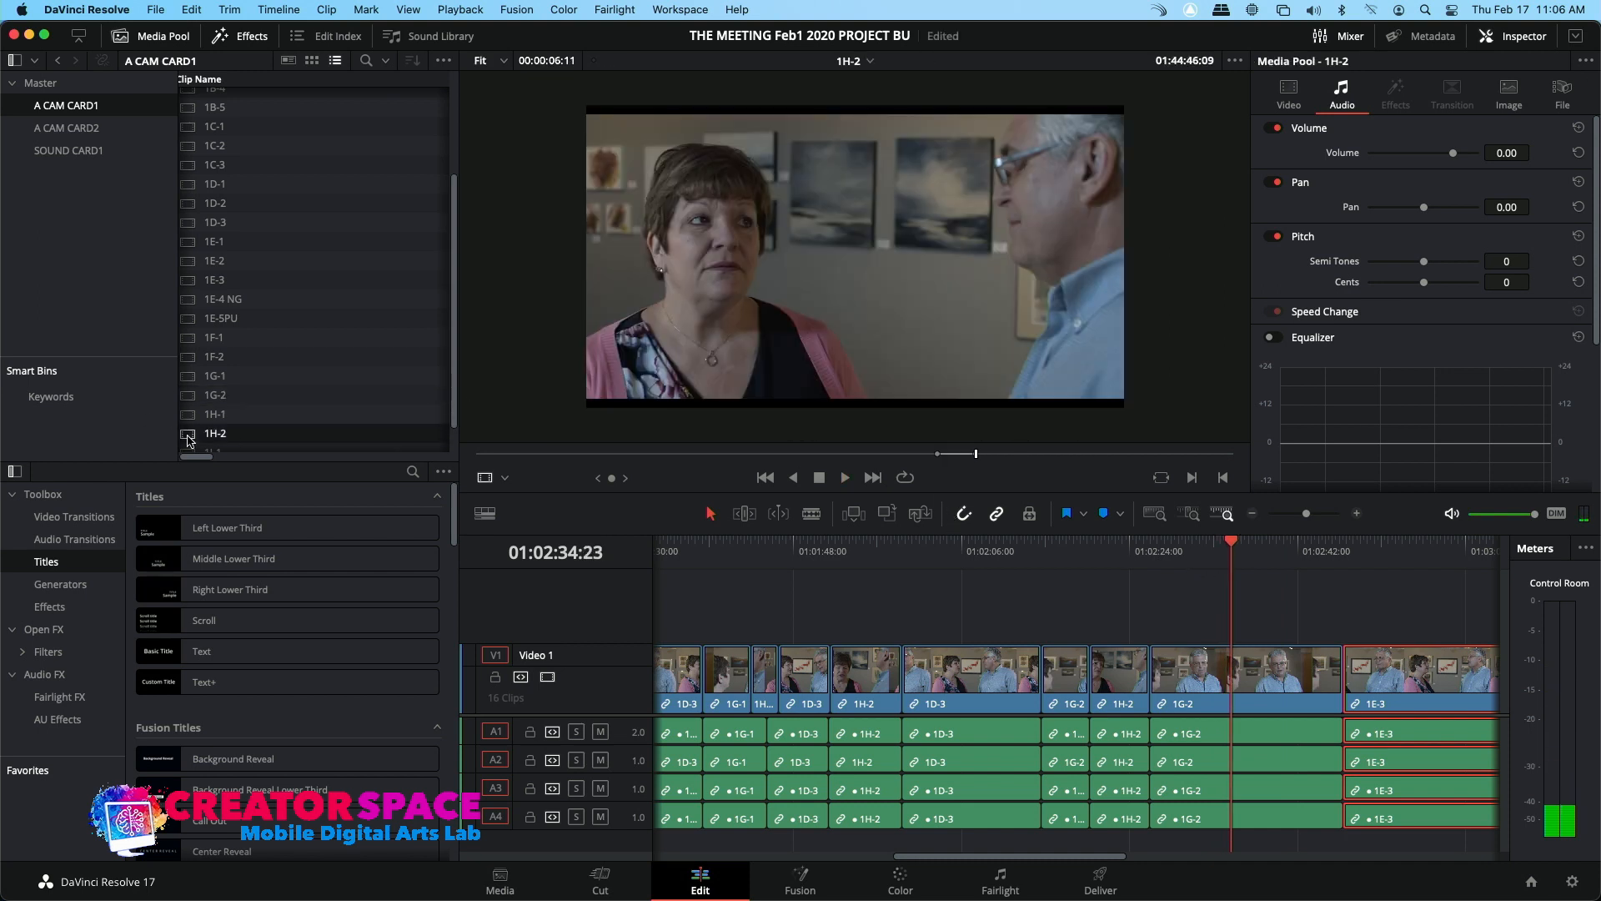
pyautogui.moveTo(1011, 458); pyautogui.dragTo(1030, 463)
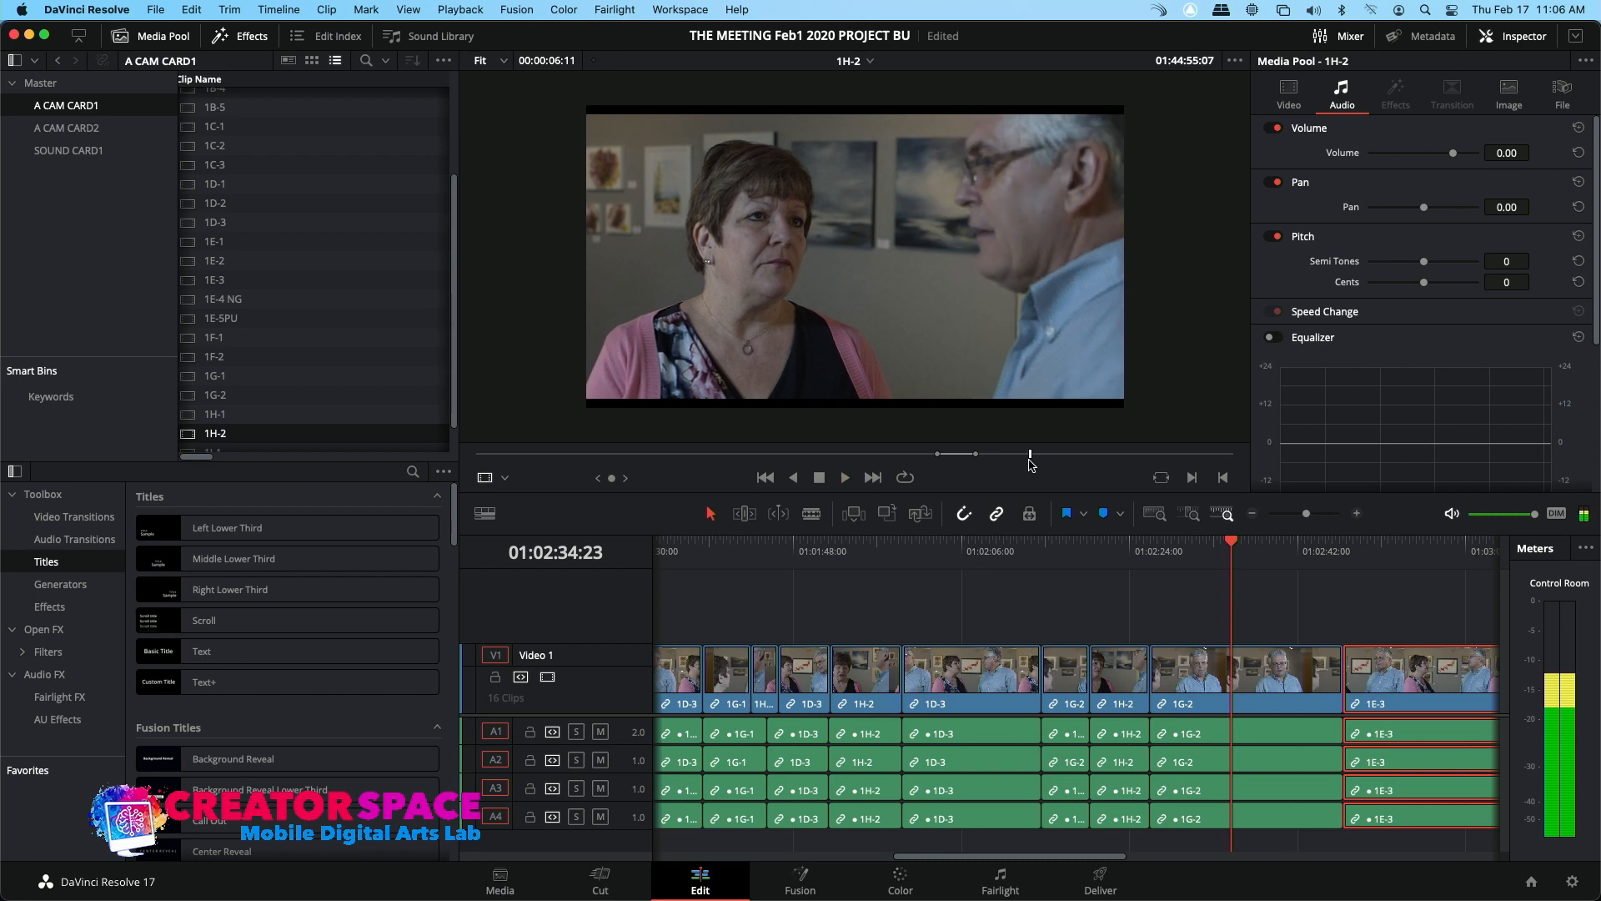
pyautogui.press('space')
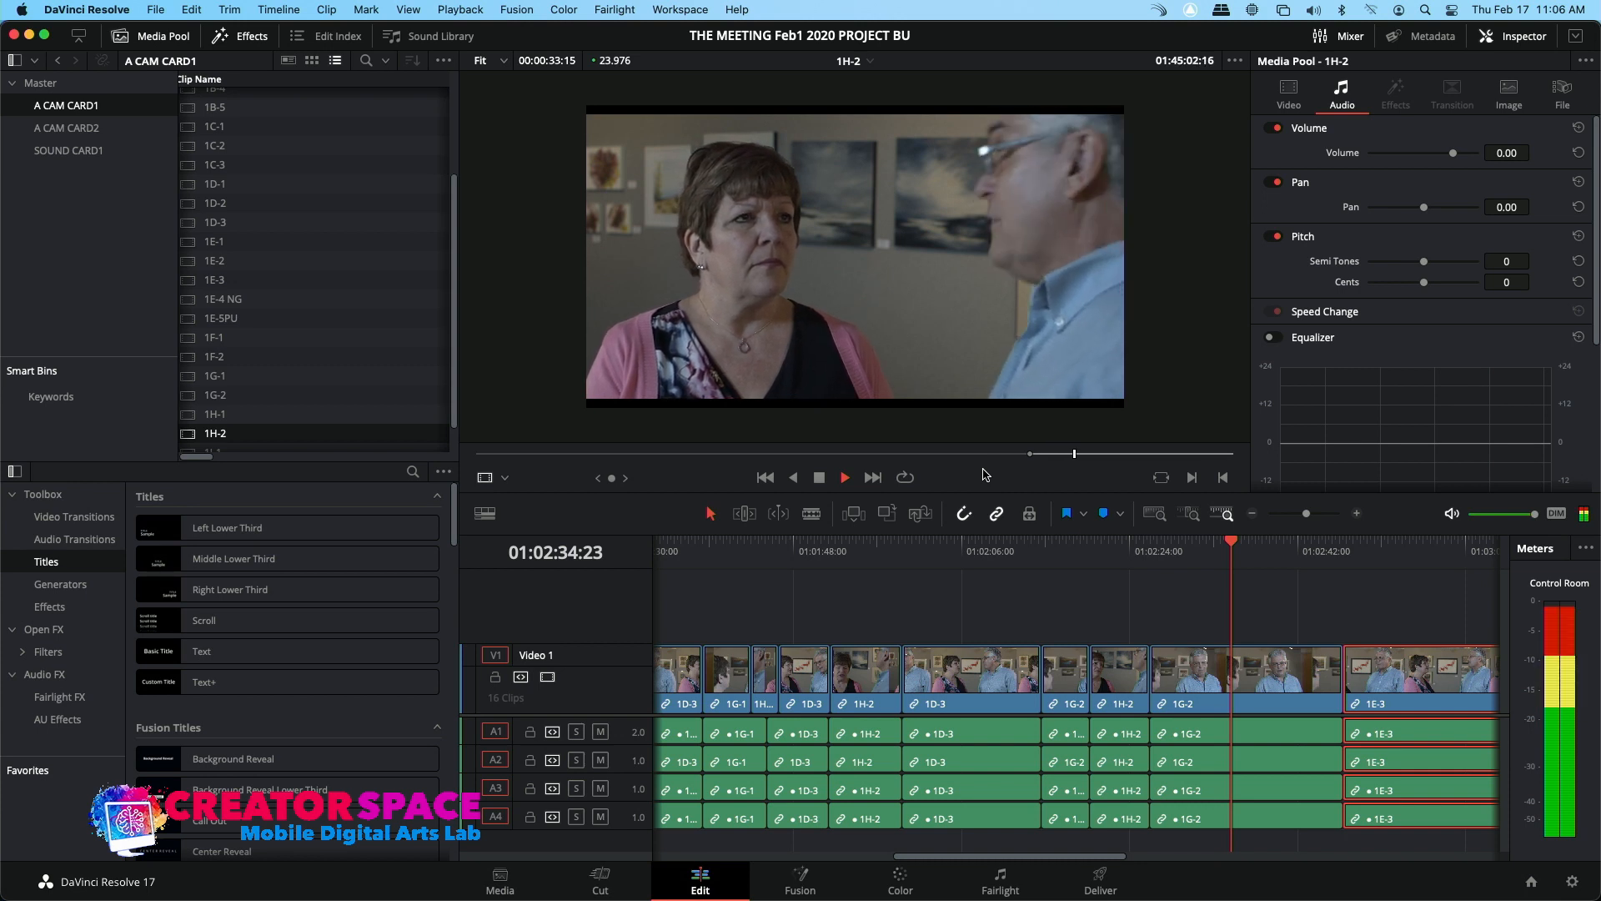
pyautogui.press('o')
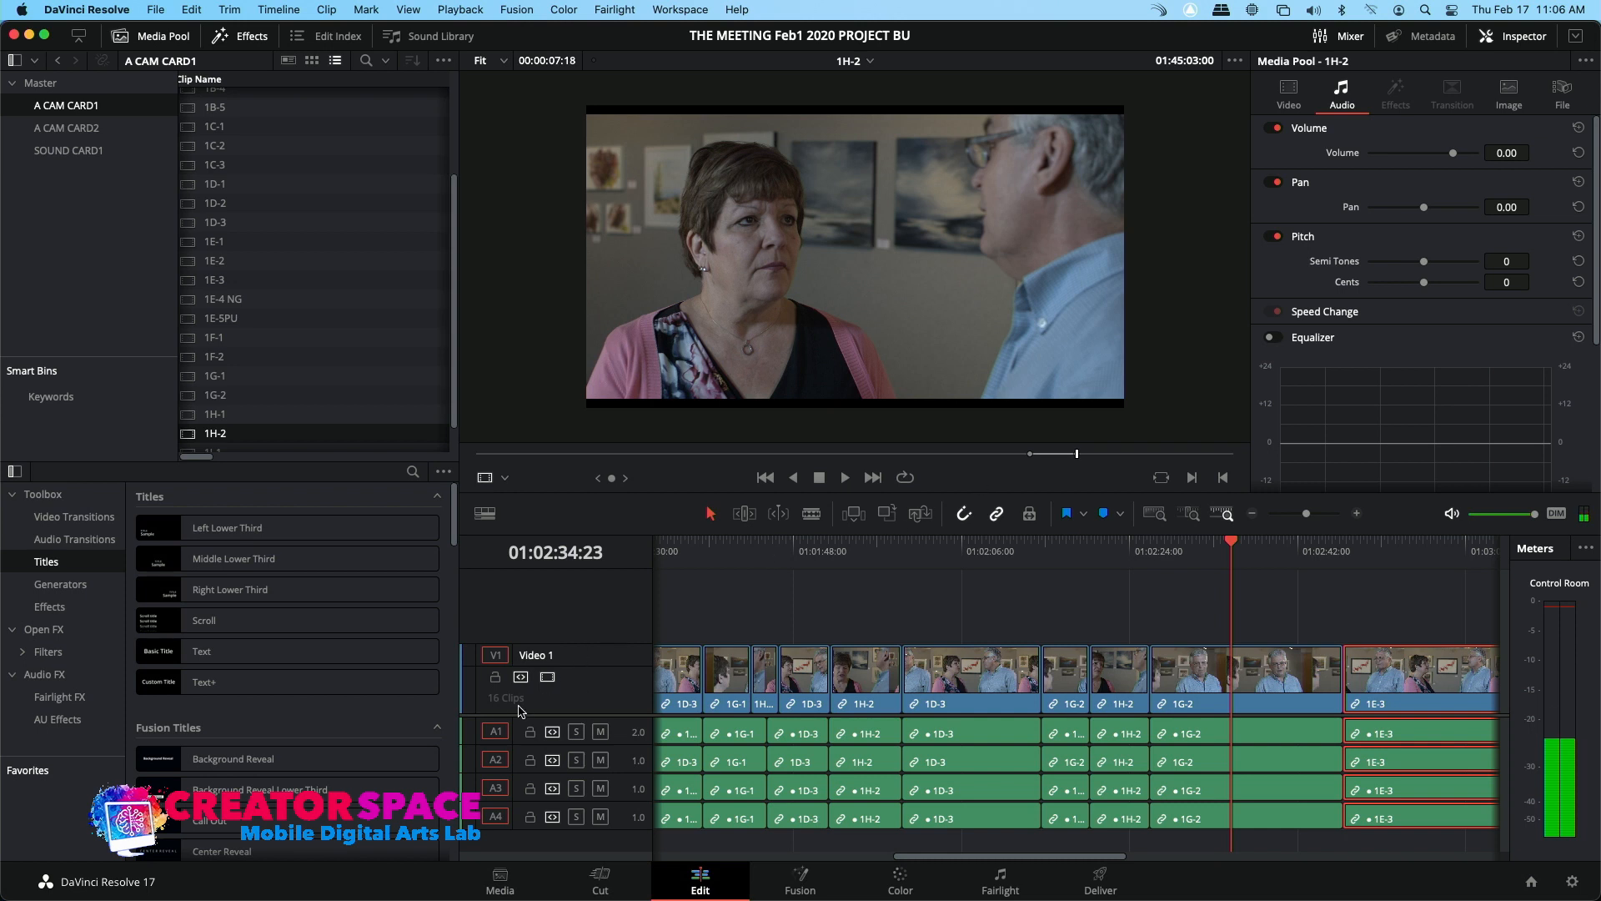
# Disable destinations A1 to A4, overwrite only the picture of the marked 1H-2 range at 01:02:34:23, and play the cutaway
pyautogui.click(496, 732)
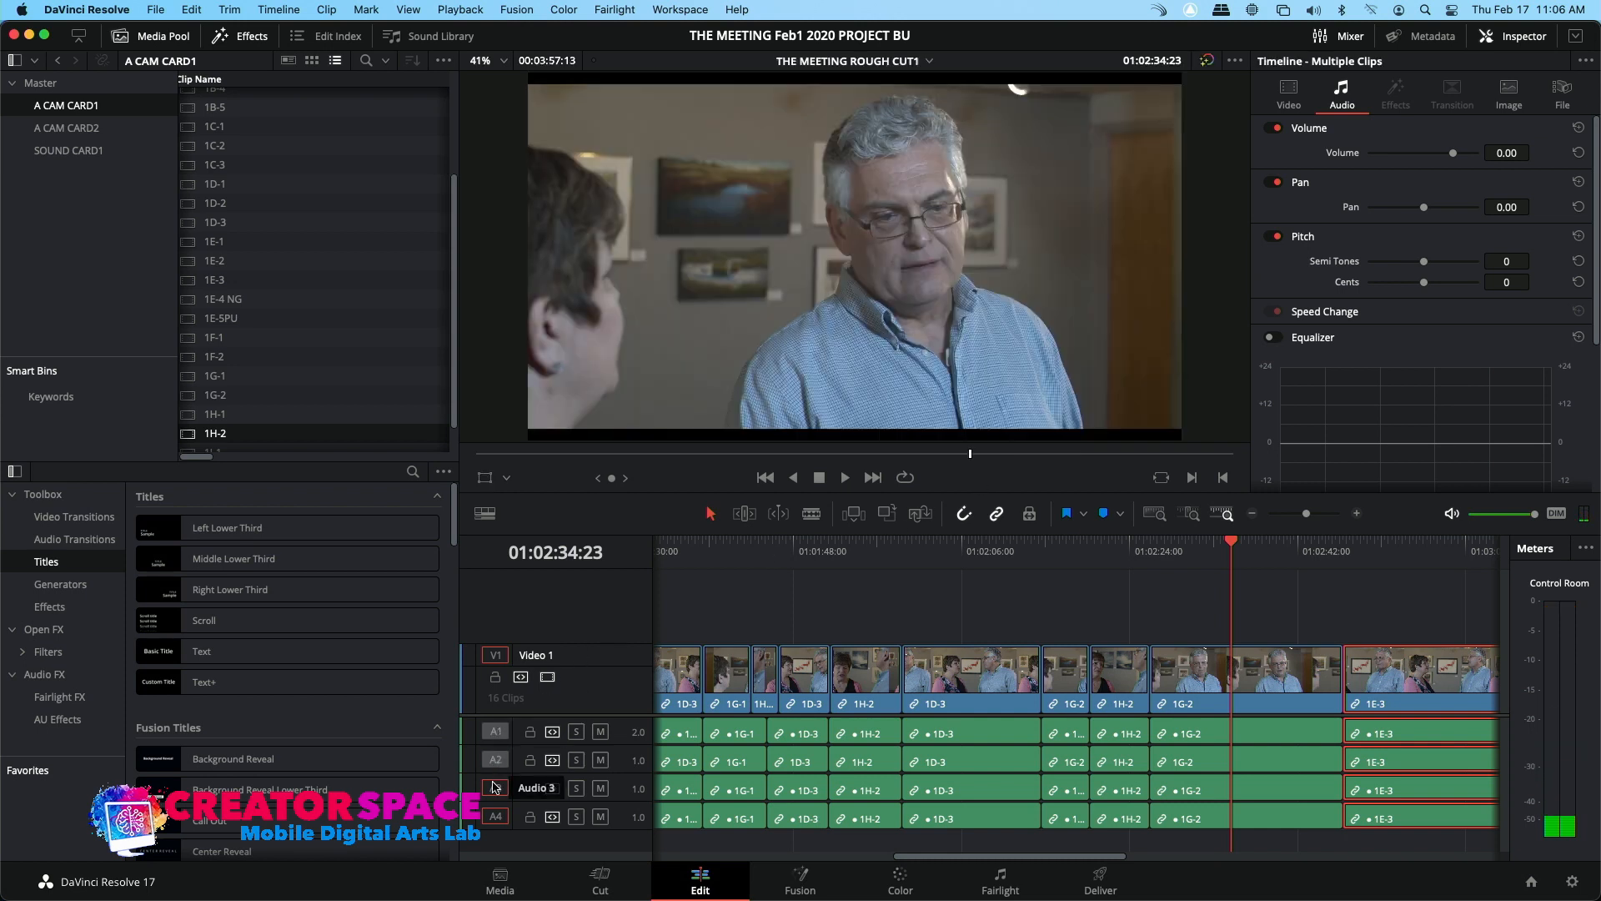
pyautogui.click(888, 514)
pyautogui.click(1217, 544)
pyautogui.press('space')
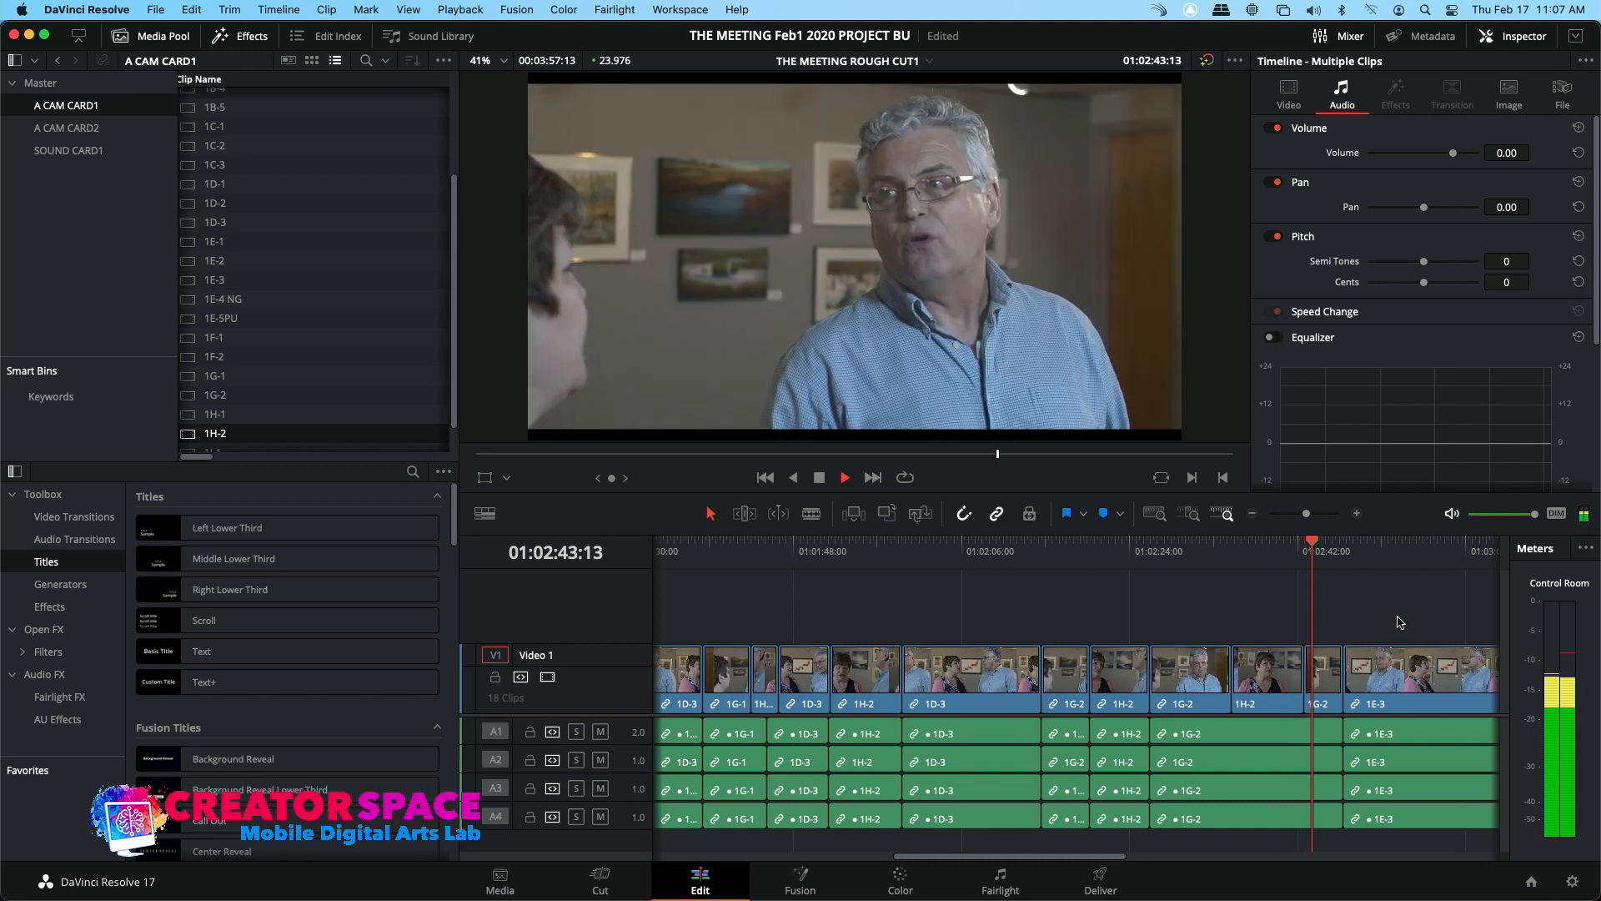
# Roll the picture cut from the 1H-2 cutaway back to 1G-2 earlier to about 01:02:40:00 and play it
pyautogui.click(1295, 674)
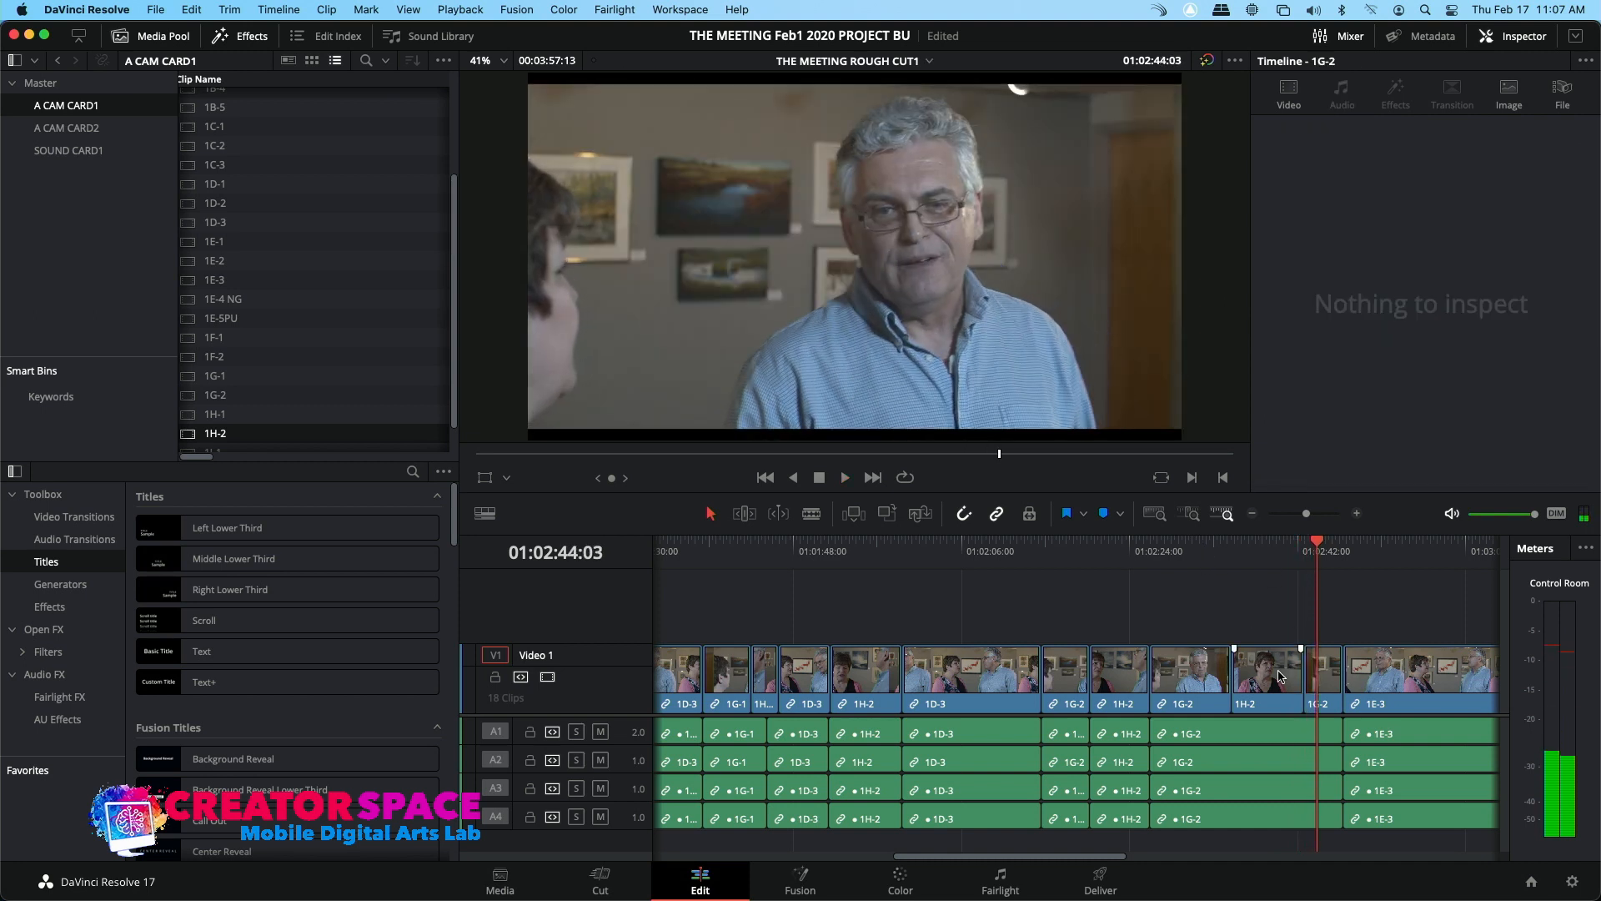
pyautogui.click(1281, 677)
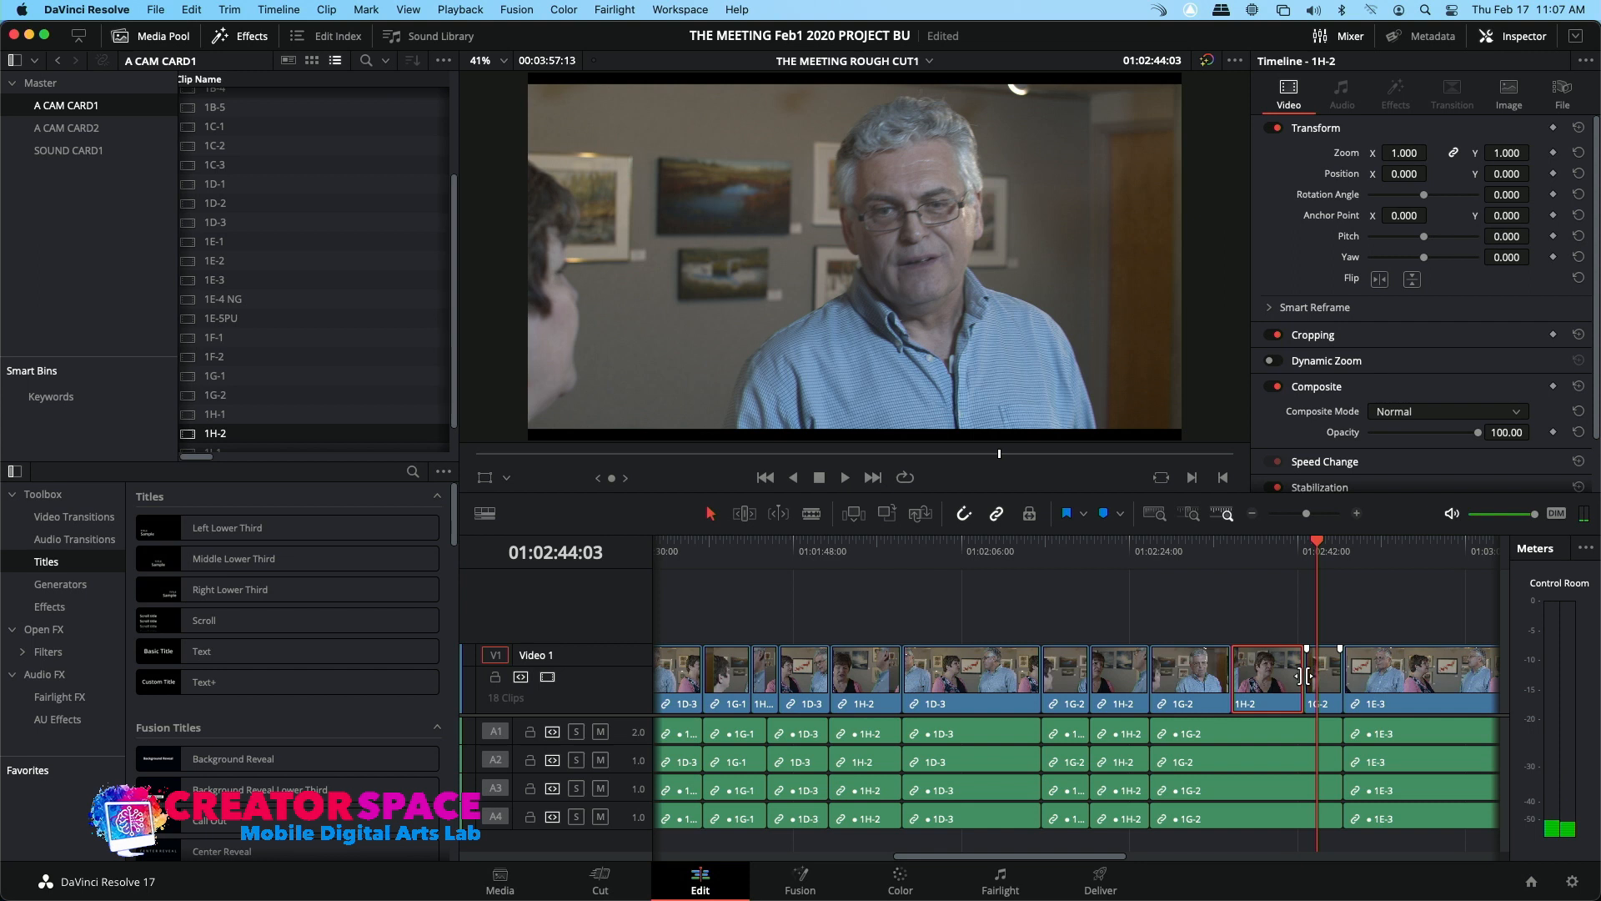
pyautogui.moveTo(1302, 676); pyautogui.dragTo(1279, 675)
pyautogui.click(1233, 552)
pyautogui.press('space')
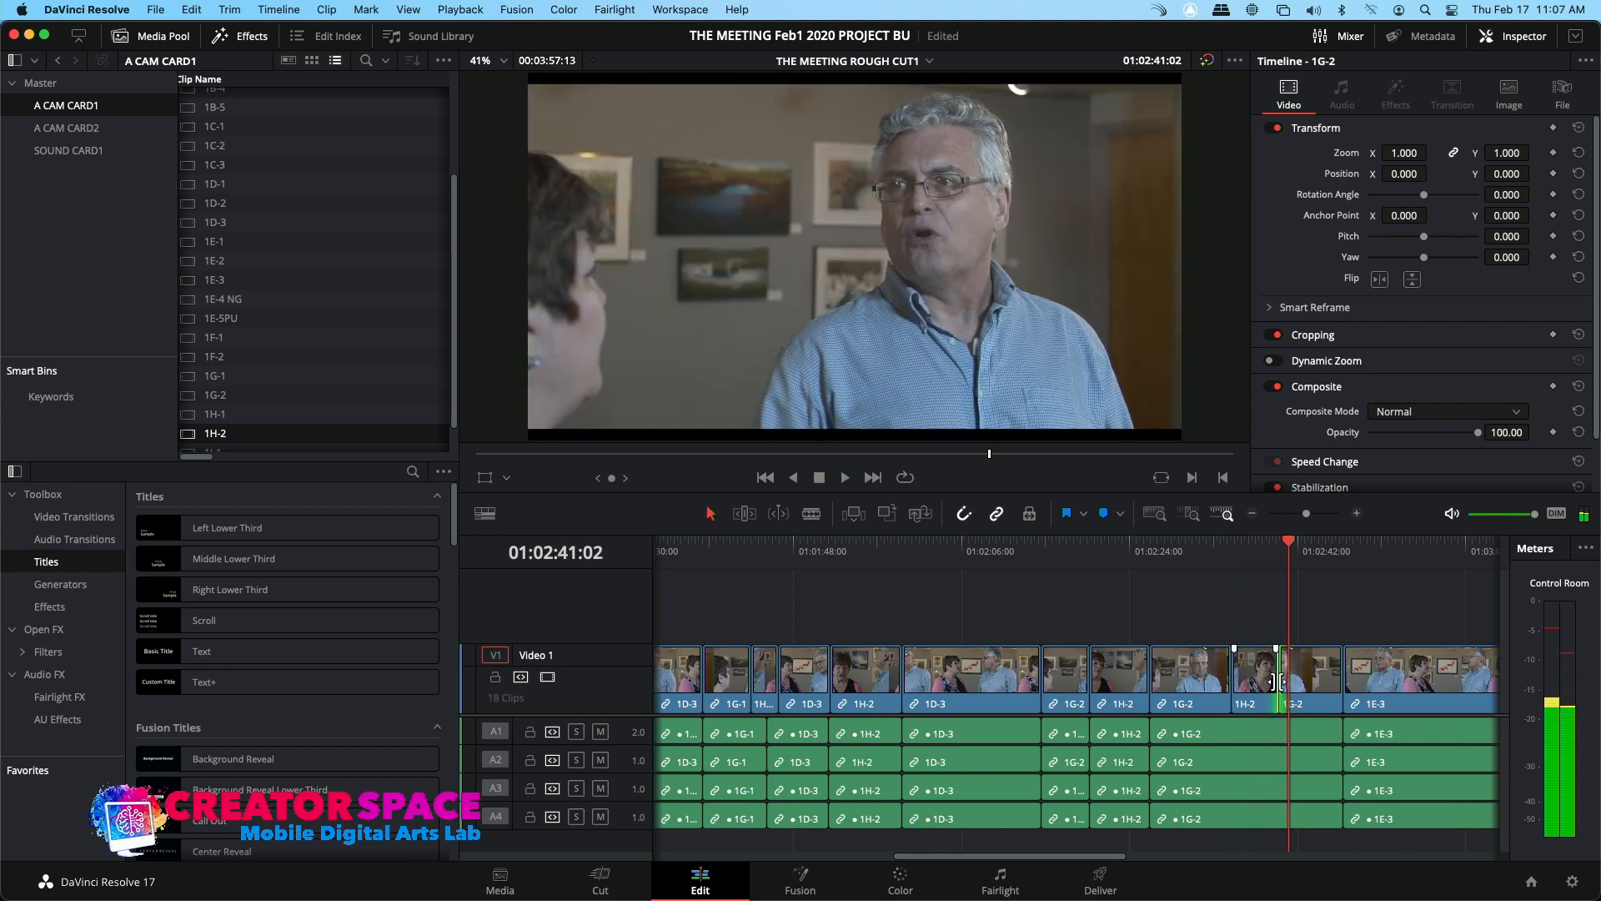
# Roll the 1H-2 cutaway's end earlier to about 01:02:39:00 and its start to about 01:02:33:20, and play it
pyautogui.moveTo(1276, 681); pyautogui.dragTo(1222, 682)
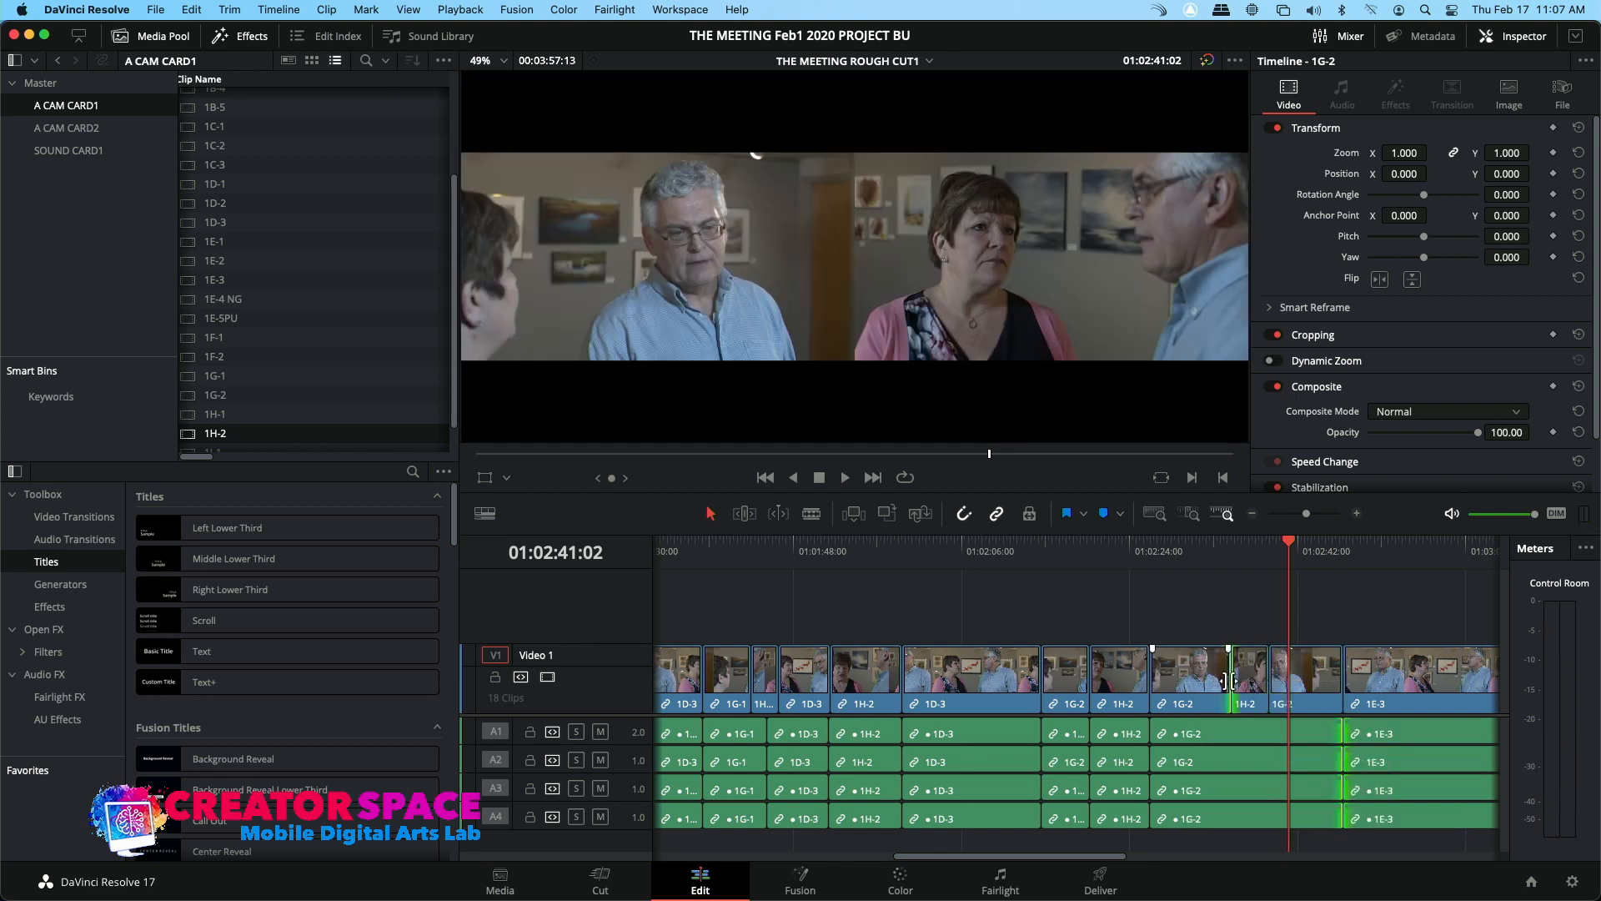
pyautogui.moveTo(1226, 681); pyautogui.dragTo(1221, 681)
pyautogui.click(1213, 549)
pyautogui.press('space')
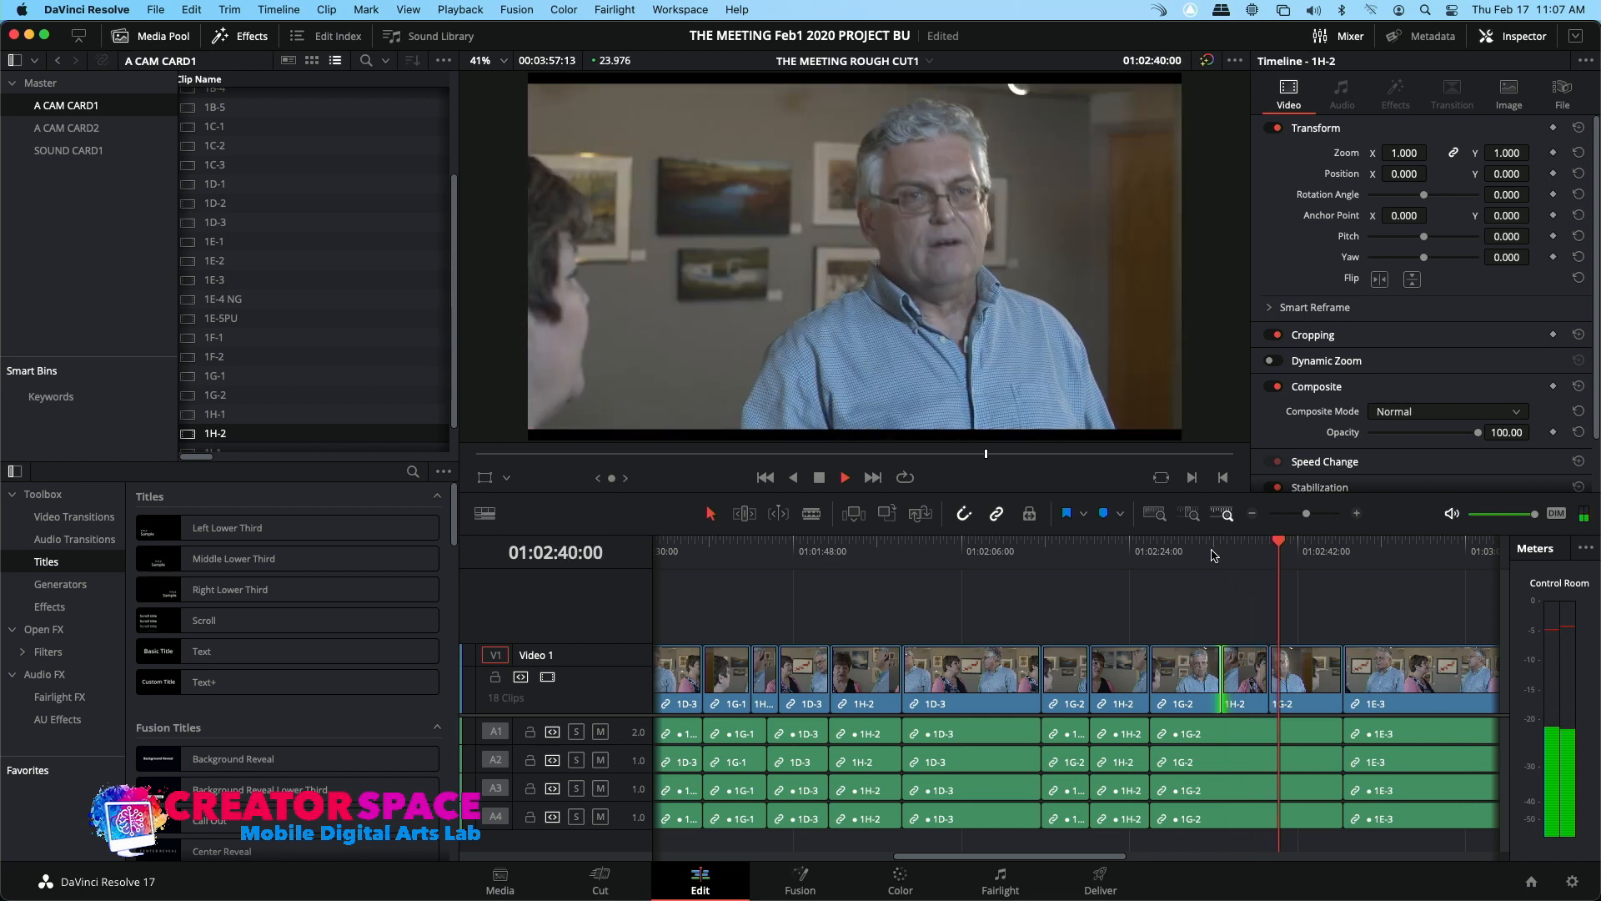
pyautogui.press('space')
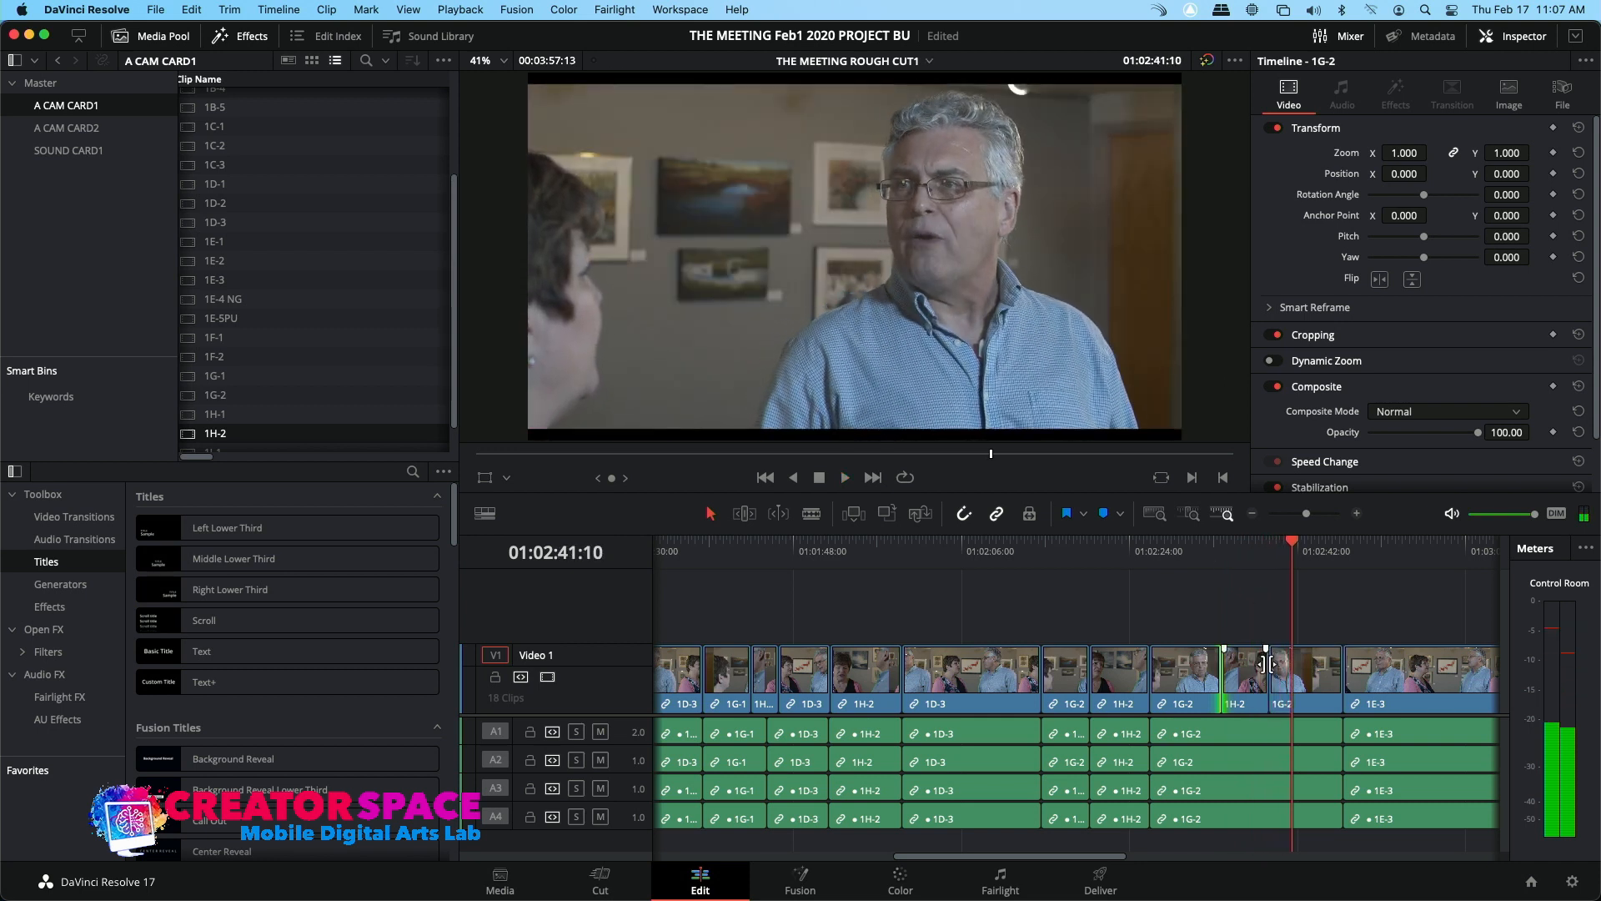
# Roll the 1H-2 cutaway's end earlier to about 01:02:38:10 and play from it on into 1E-3
pyautogui.moveTo(1266, 665); pyautogui.dragTo(1259, 666)
pyautogui.click(1250, 552)
pyautogui.press('space')
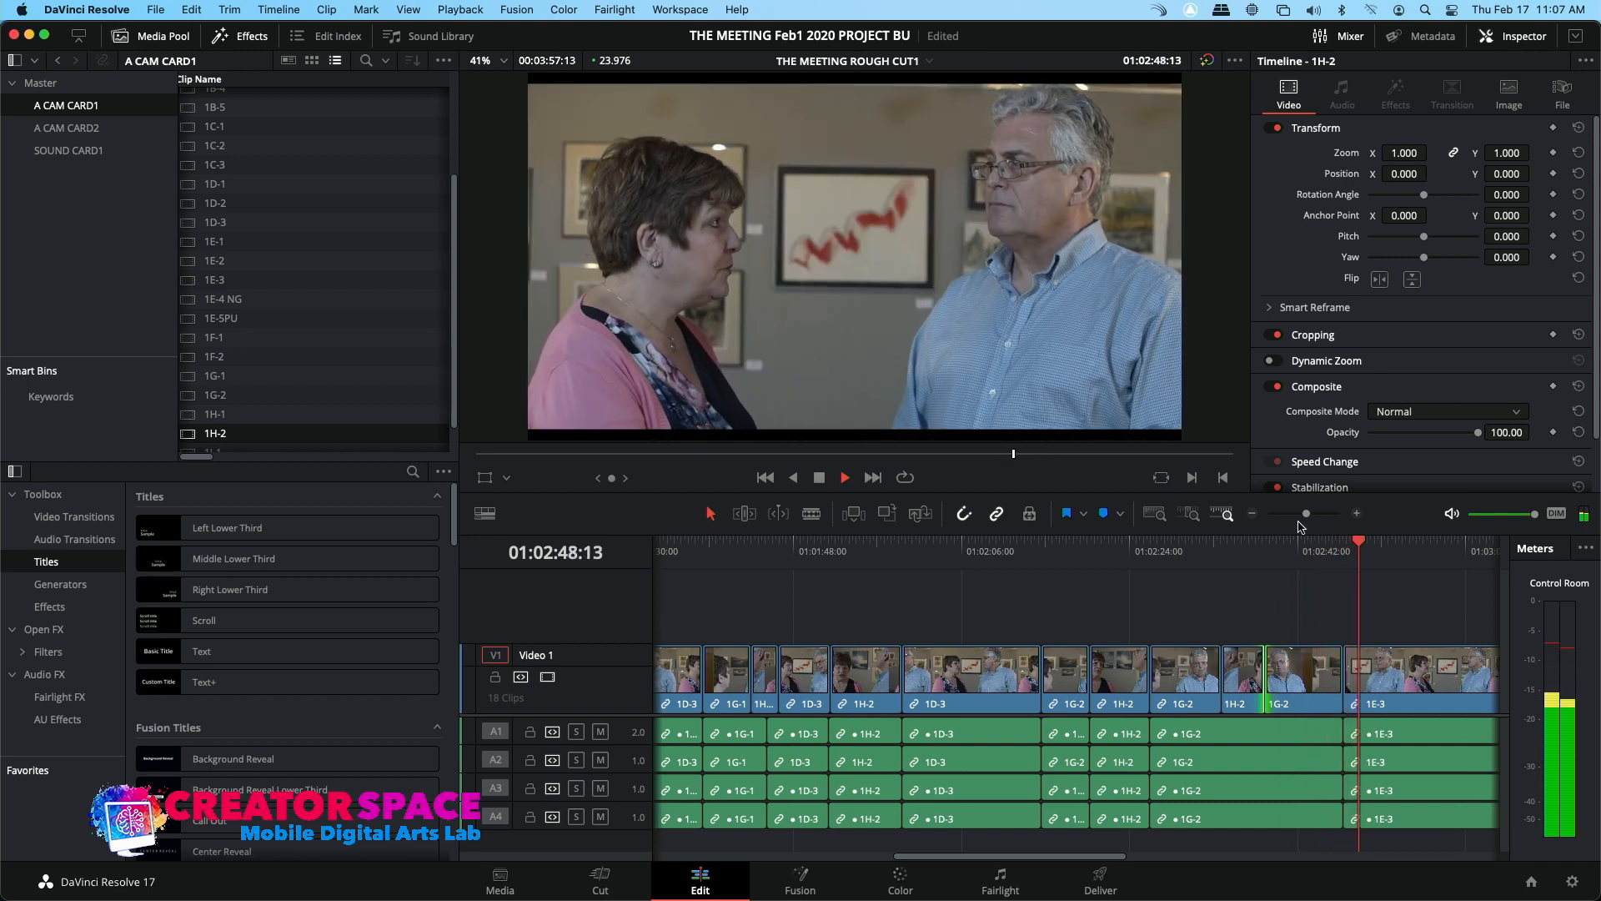
pyautogui.click(1252, 514)
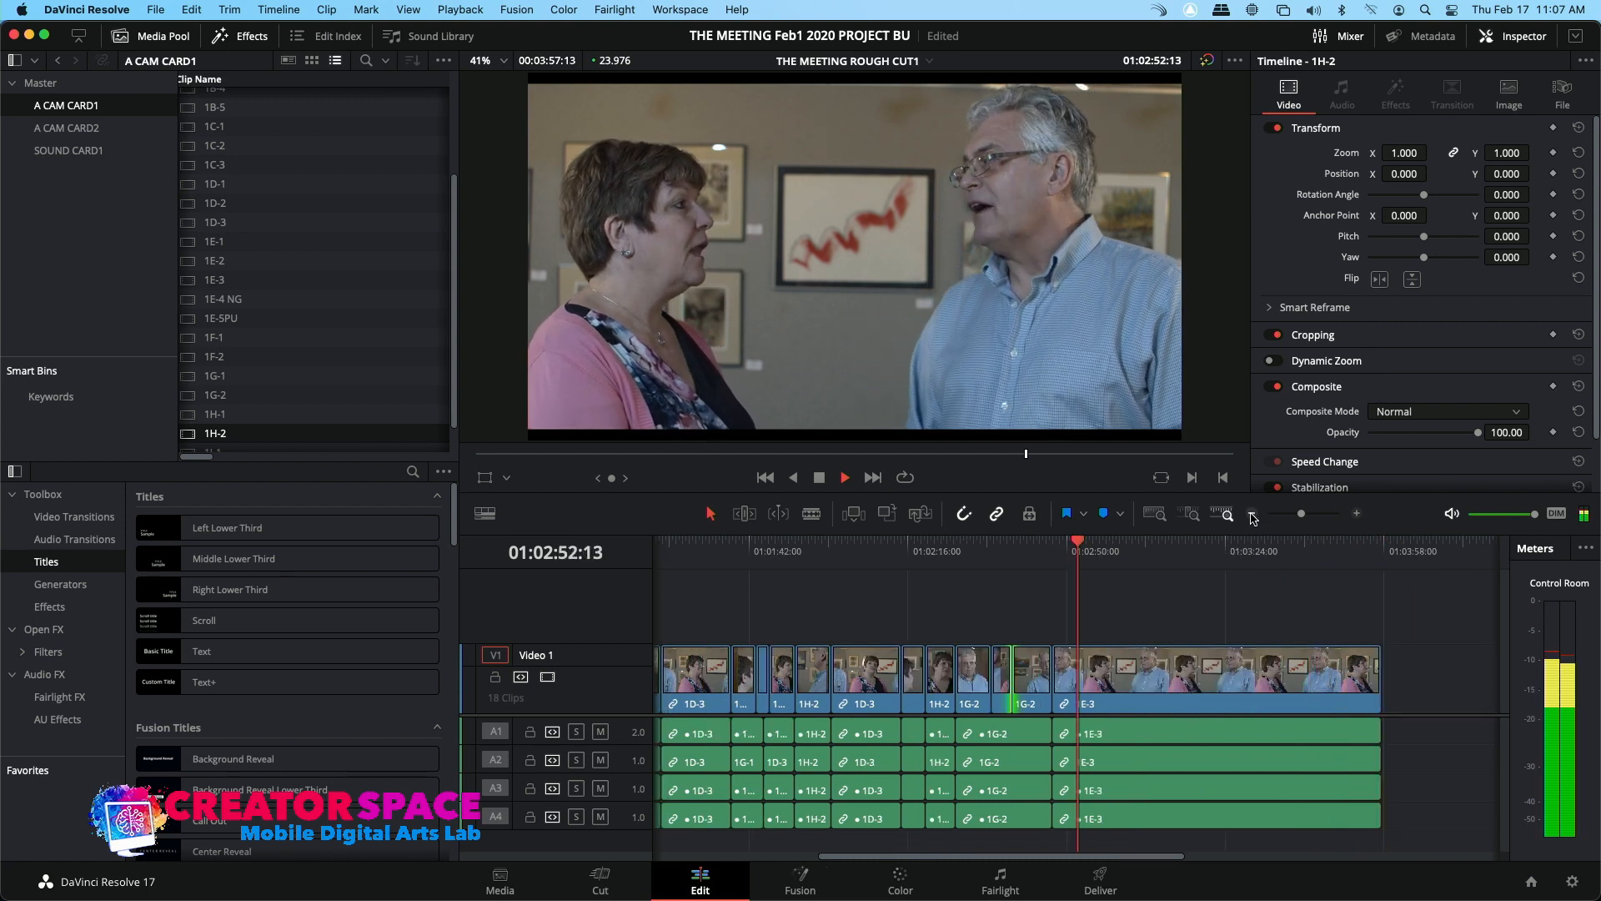
pyautogui.click(1357, 515)
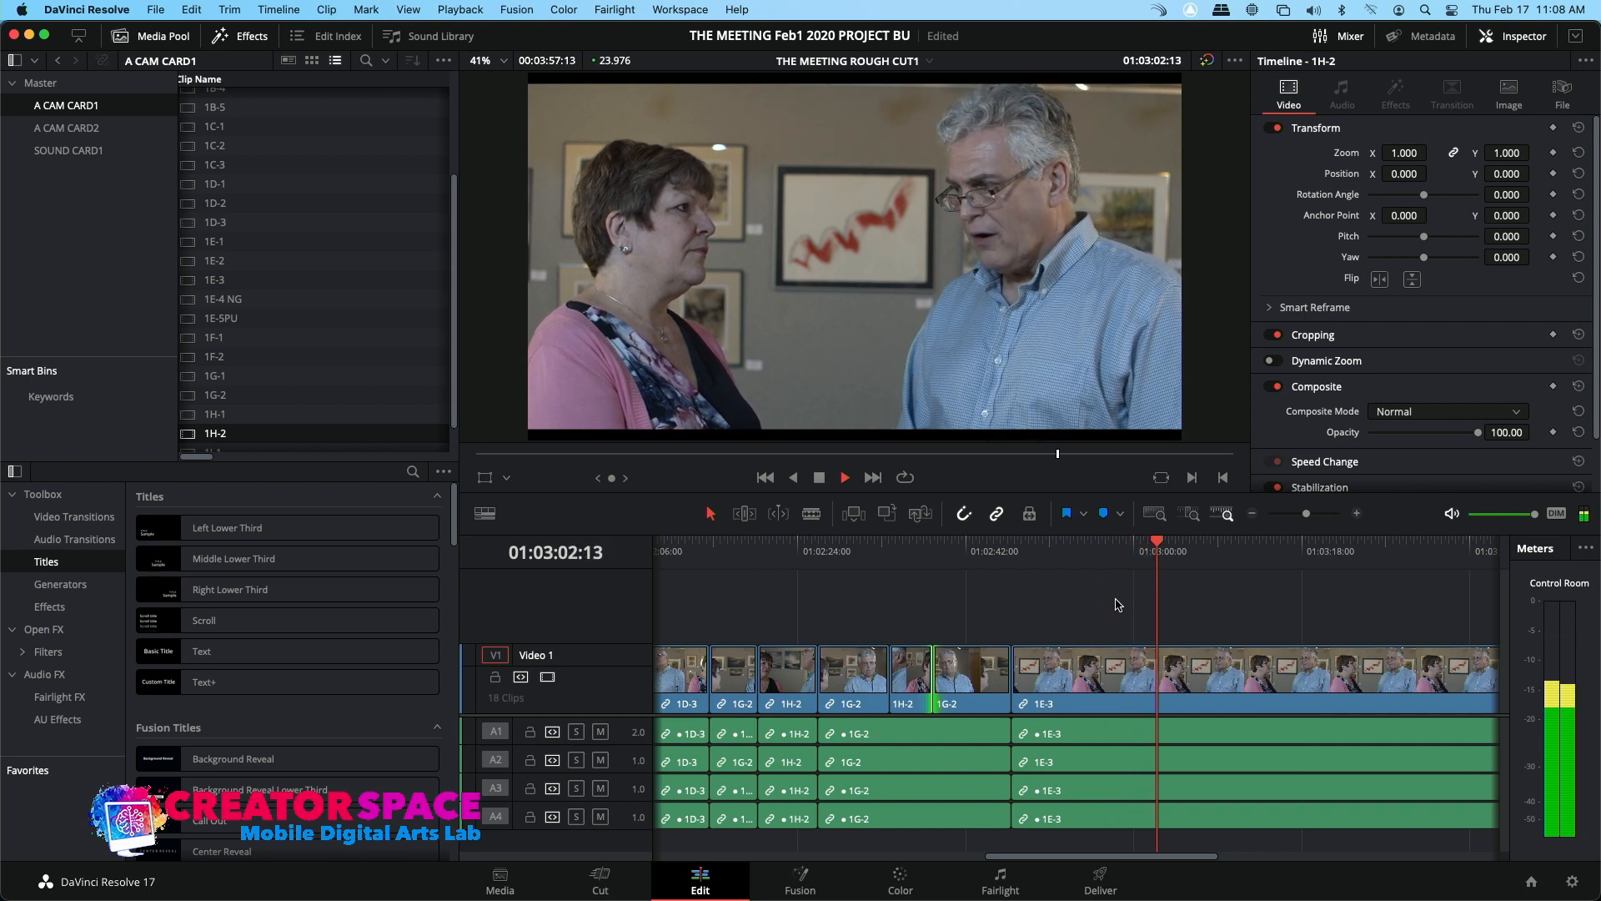
# Replay the line in 1E-3 to find the next insert point and park the playhead at 01:02:55:14
pyautogui.press('space')
pyautogui.click(1109, 551)
pyautogui.press('space')
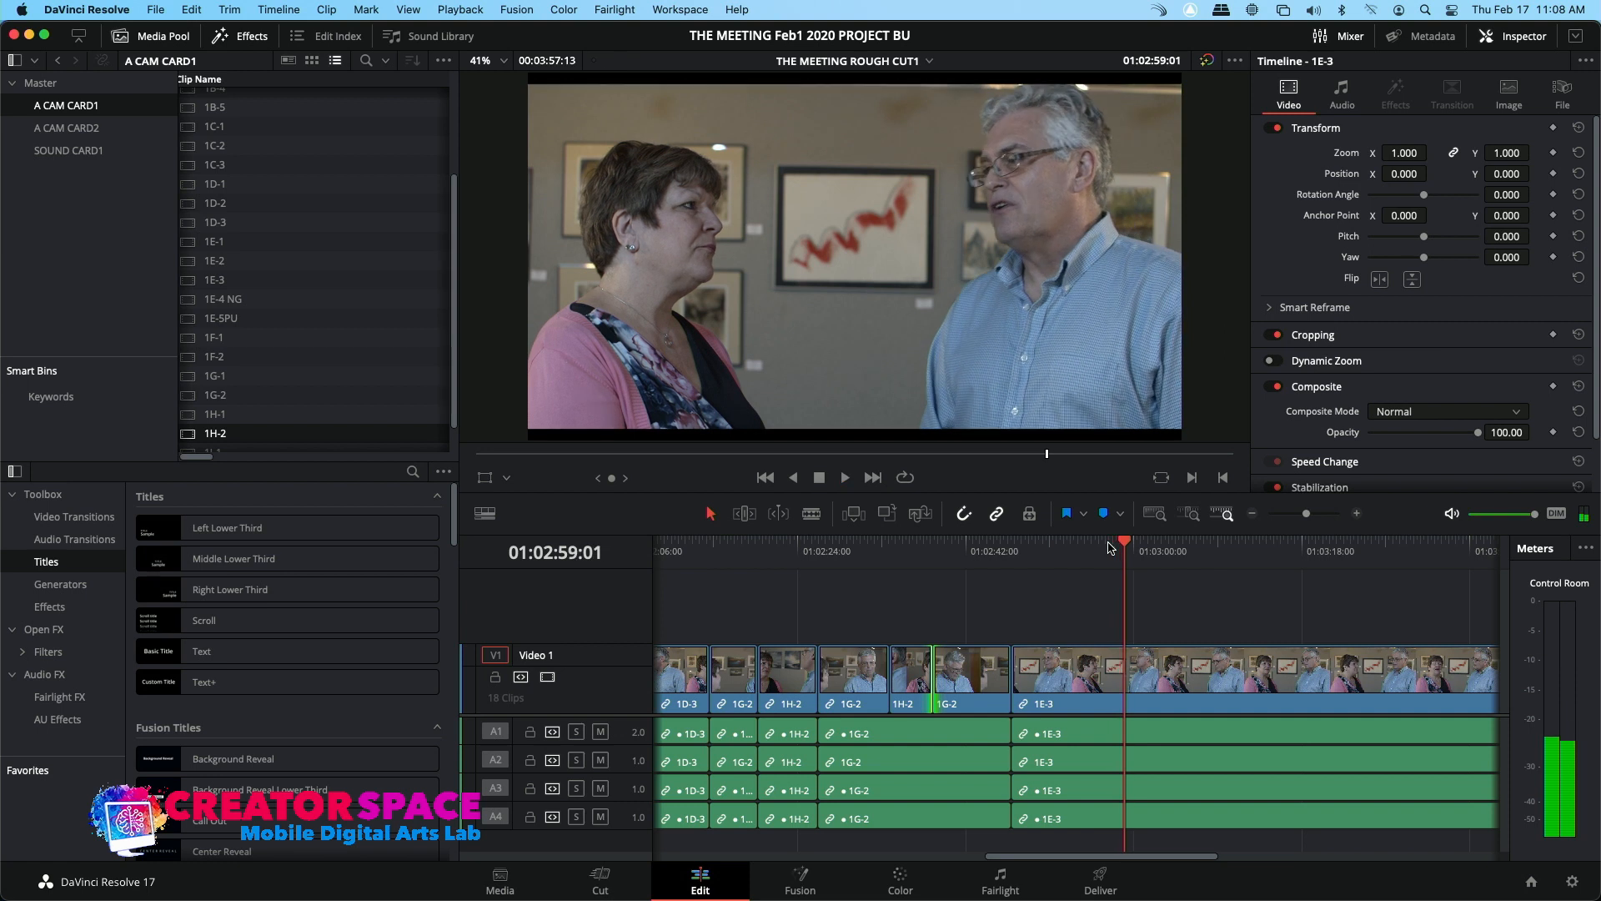
pyautogui.click(1109, 548)
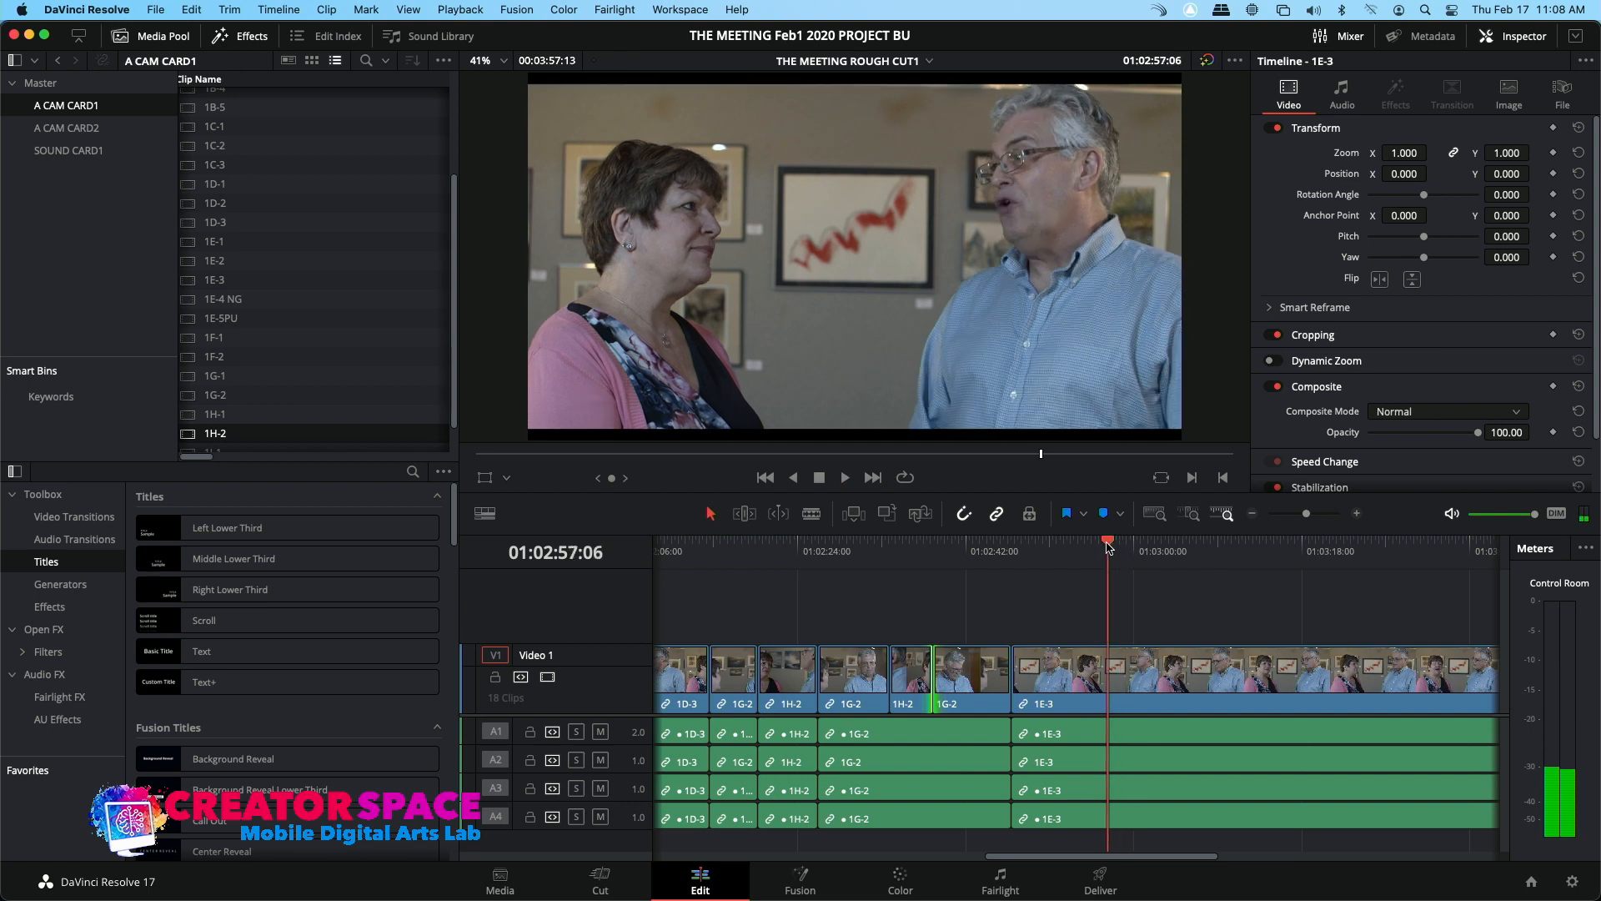
pyautogui.click(1106, 547)
pyautogui.click(1093, 547)
pyautogui.press('space')
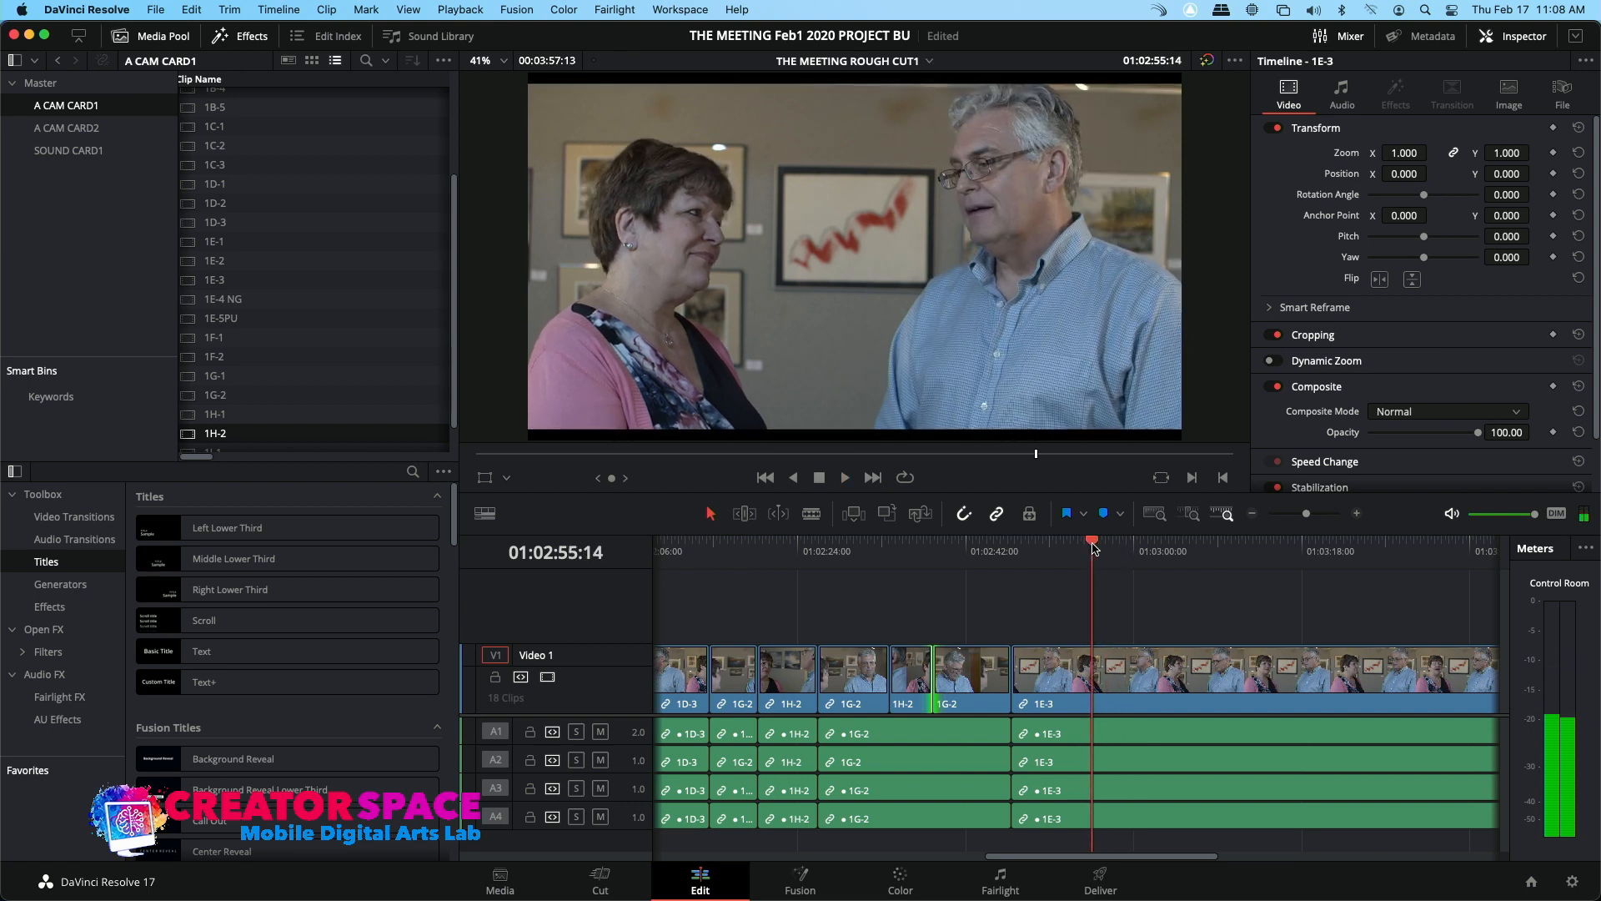
pyautogui.press('space')
pyautogui.click(1094, 547)
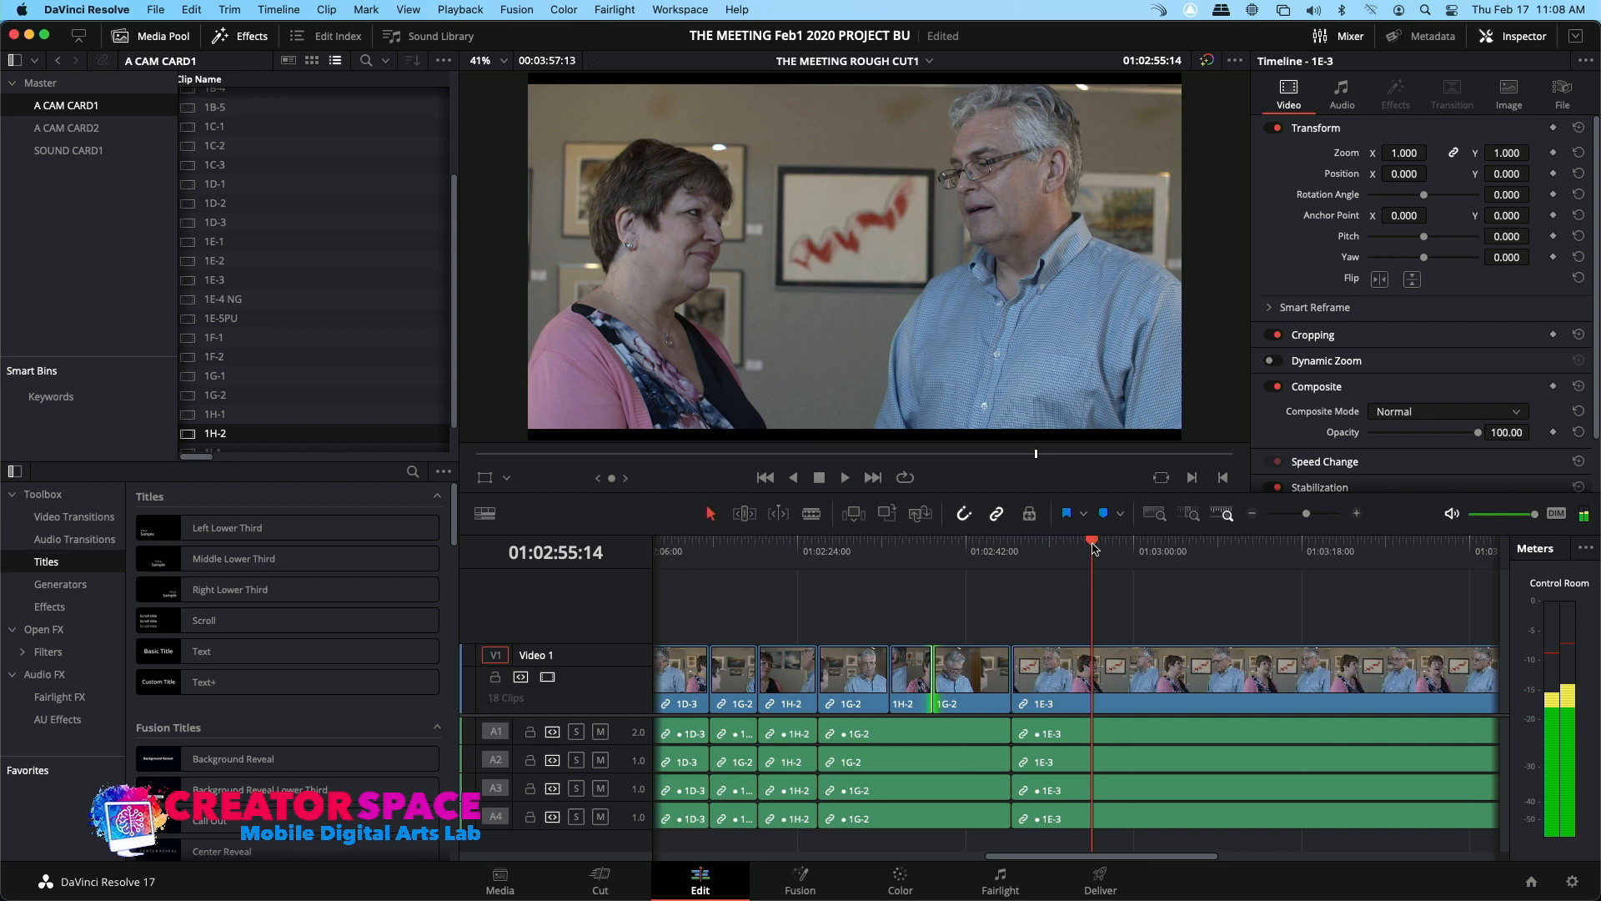
pyautogui.click(1093, 547)
pyautogui.press('space')
# Find the matching line in 1G-2 and mark a 6:21 range ending at source timecode 01:33:09:07
pyautogui.click(188, 397)
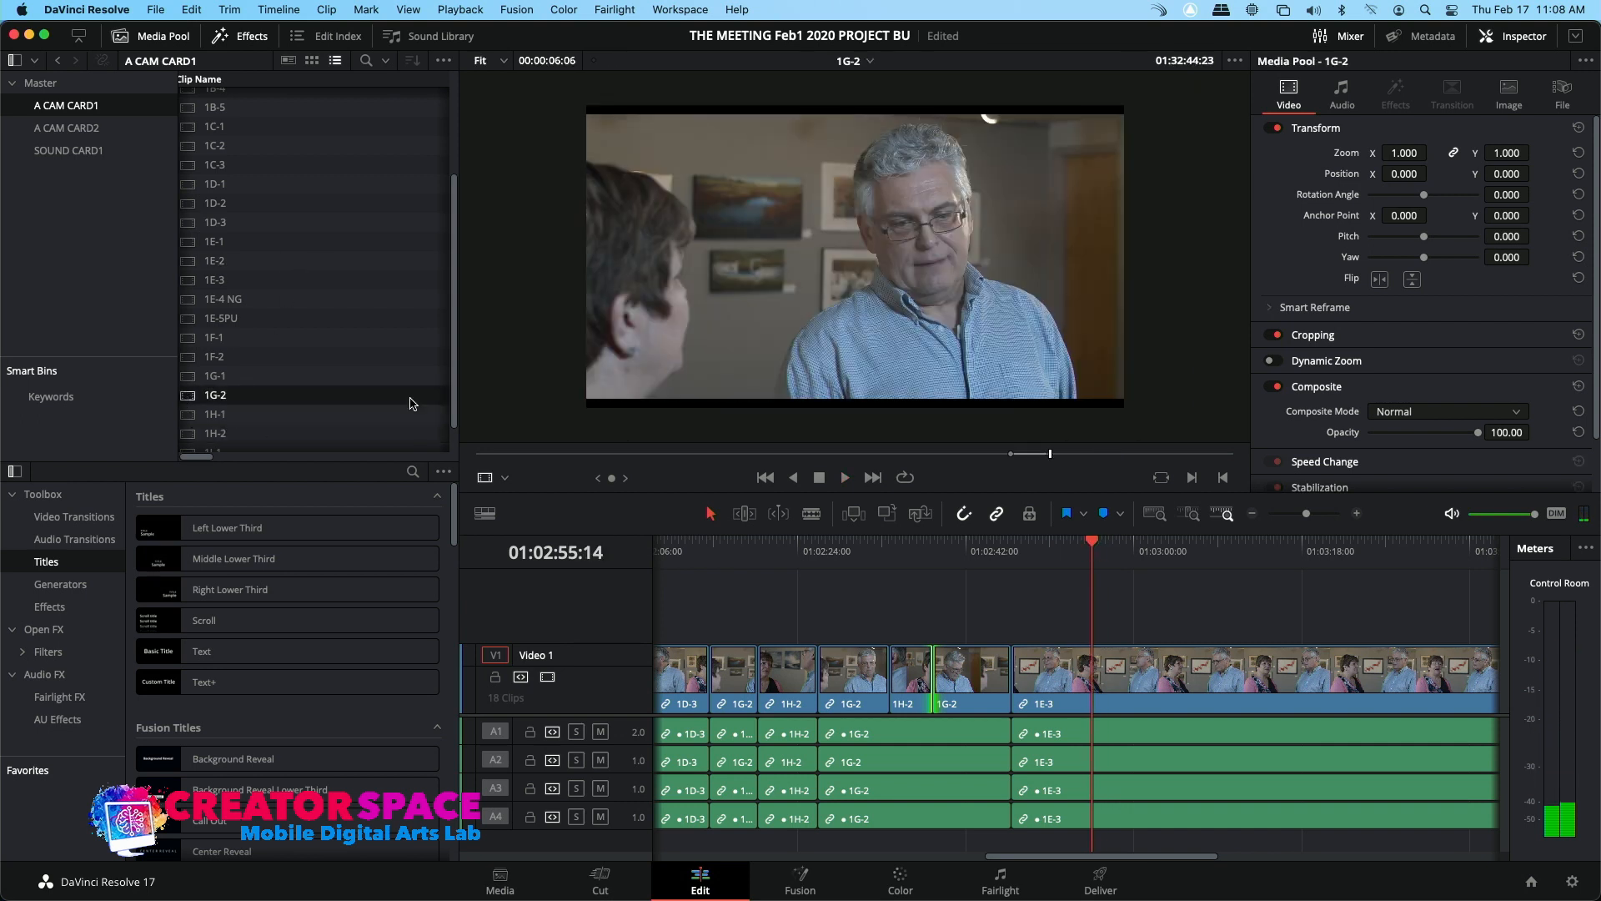
pyautogui.click(1065, 455)
pyautogui.press('space')
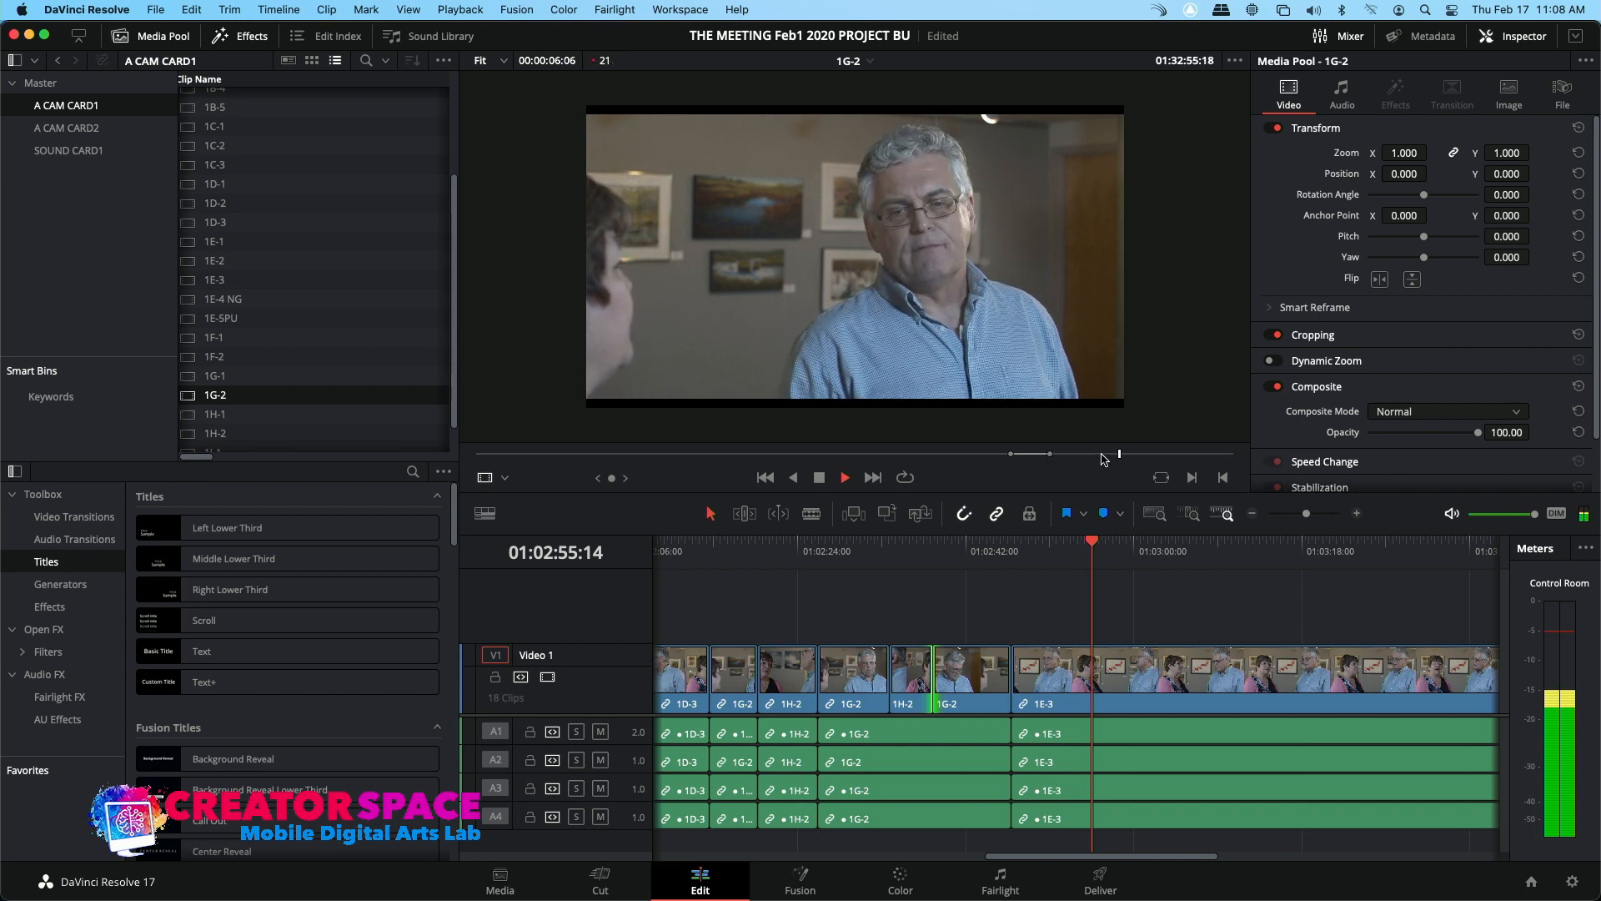
pyautogui.click(1134, 457)
pyautogui.press('space')
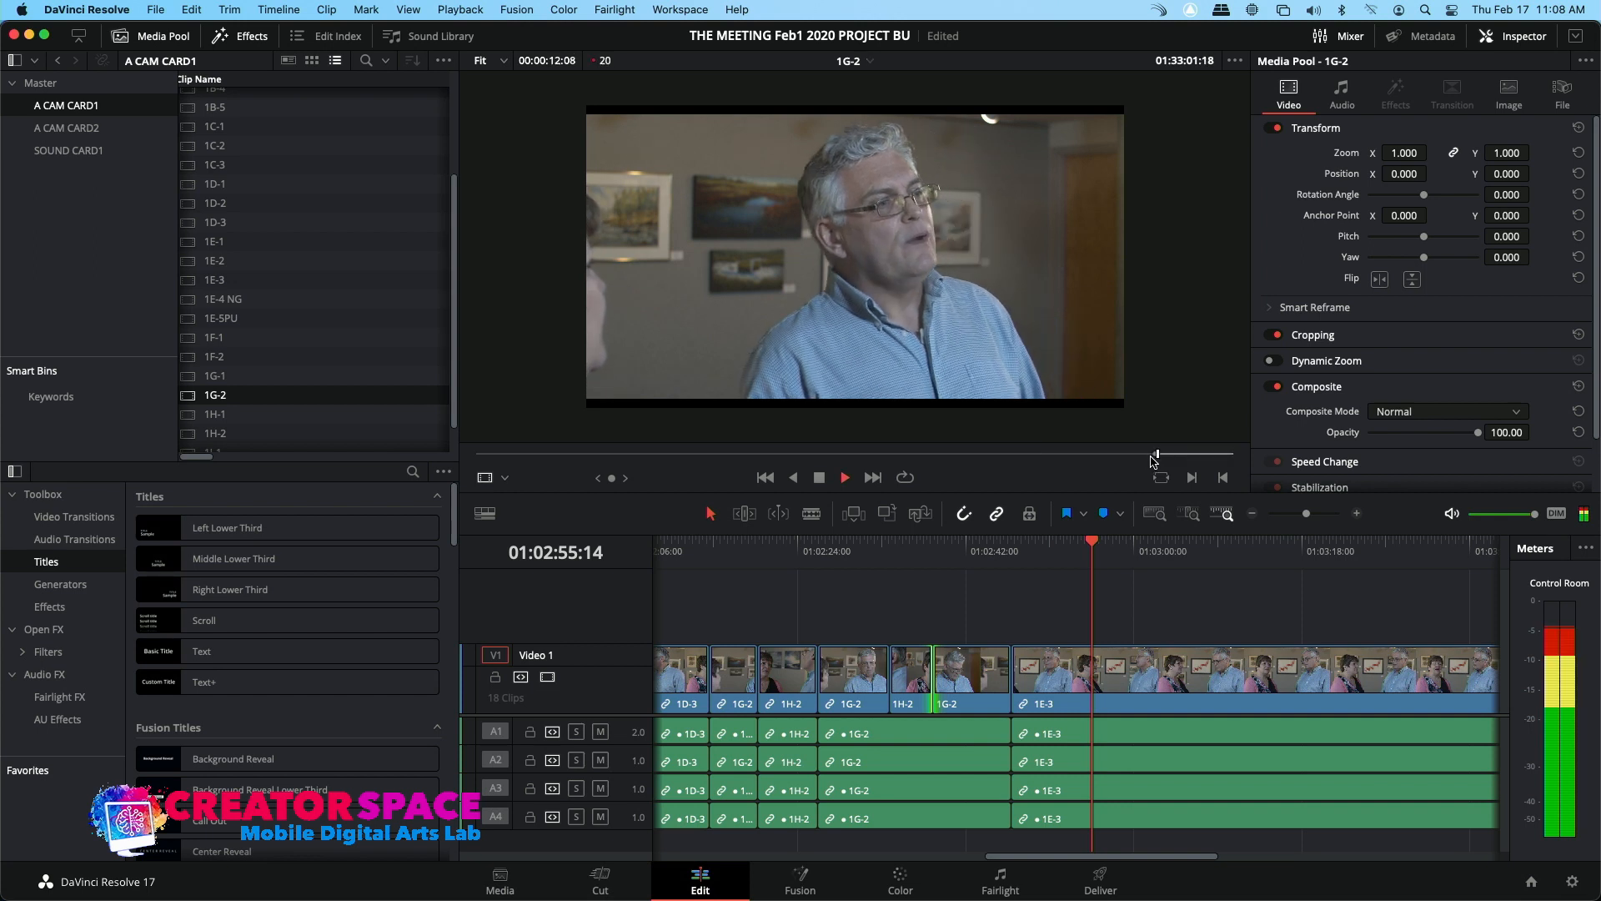
pyautogui.moveTo(1151, 456); pyautogui.dragTo(1166, 461)
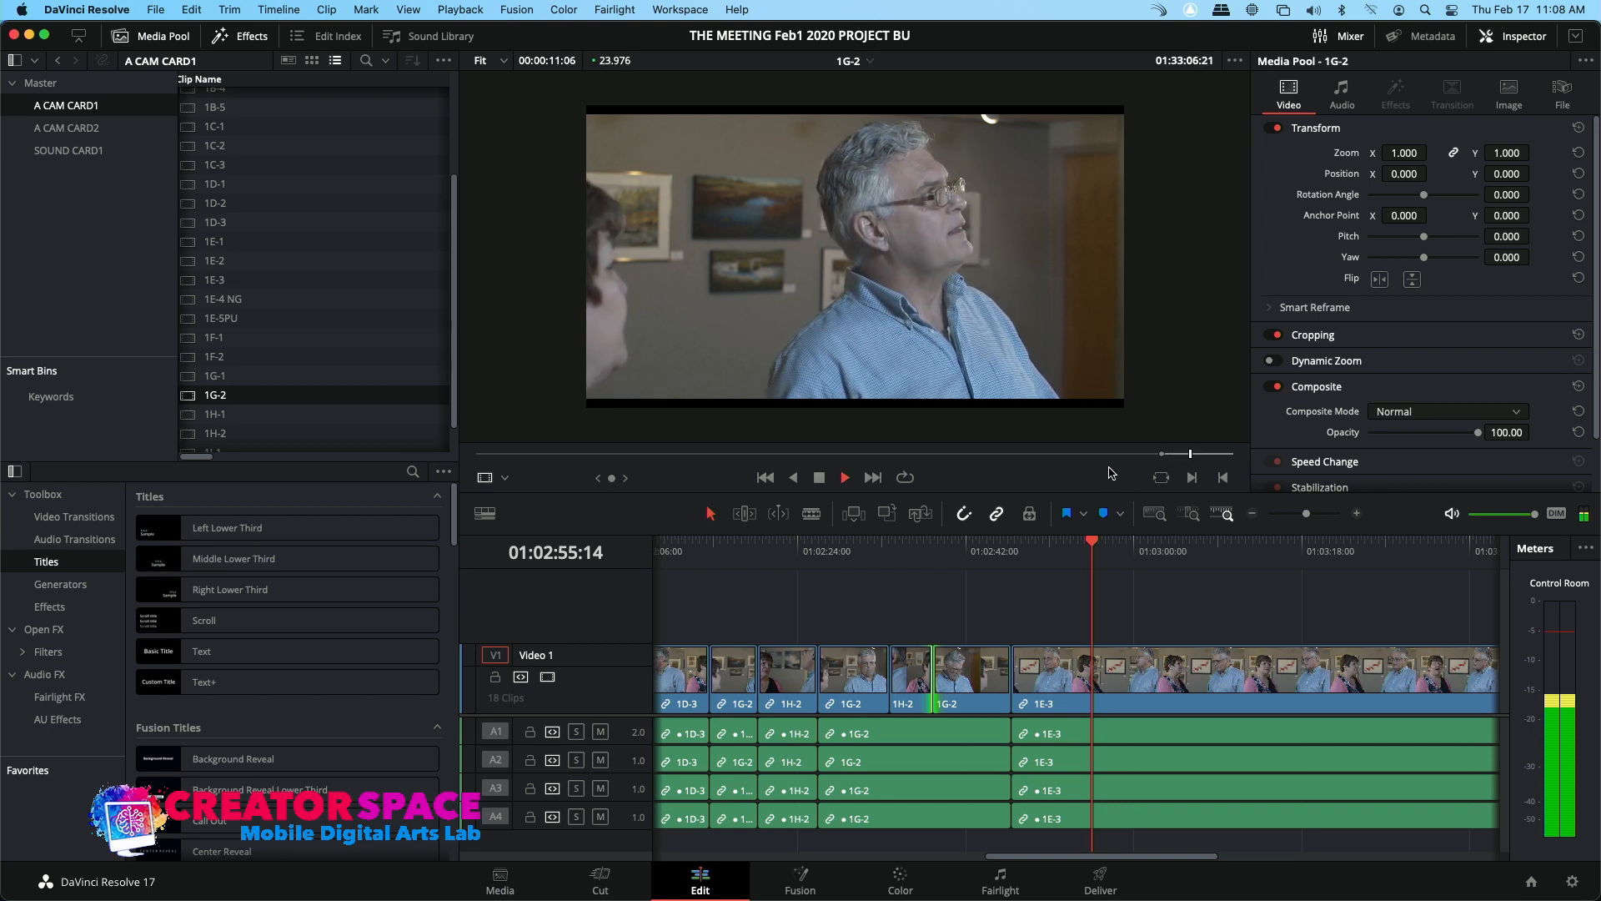
pyautogui.press('space')
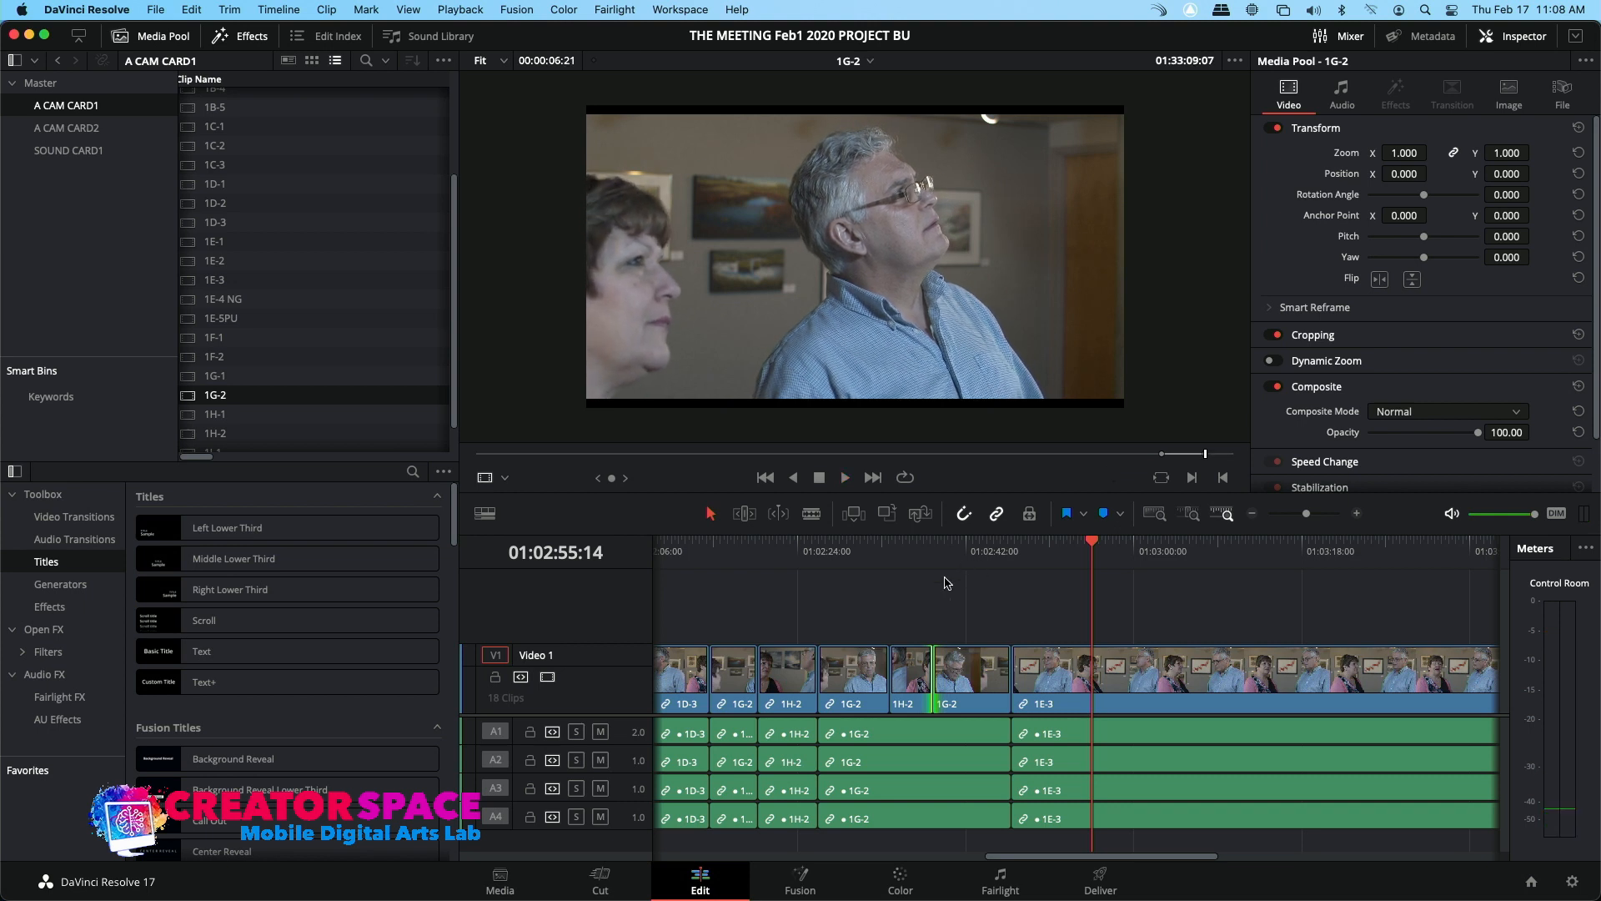
# Enable destinations A1 to A4, overwrite the marked 1G-2 range with sound at 01:02:55:14, and play the cut from 1E-3
pyautogui.click(501, 734)
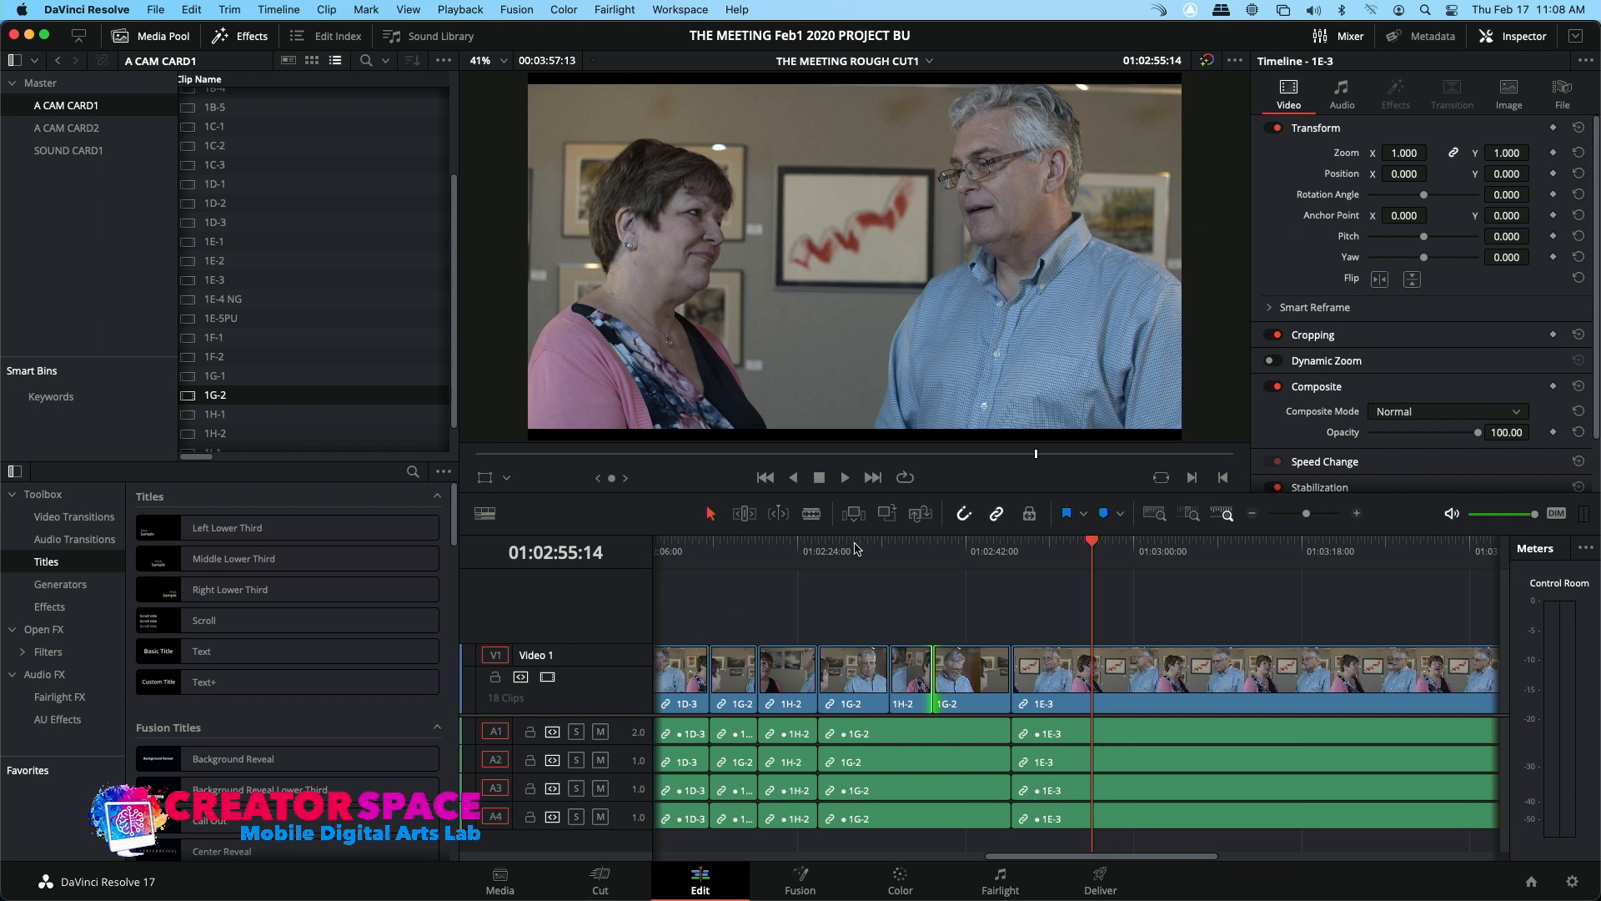
pyautogui.click(887, 510)
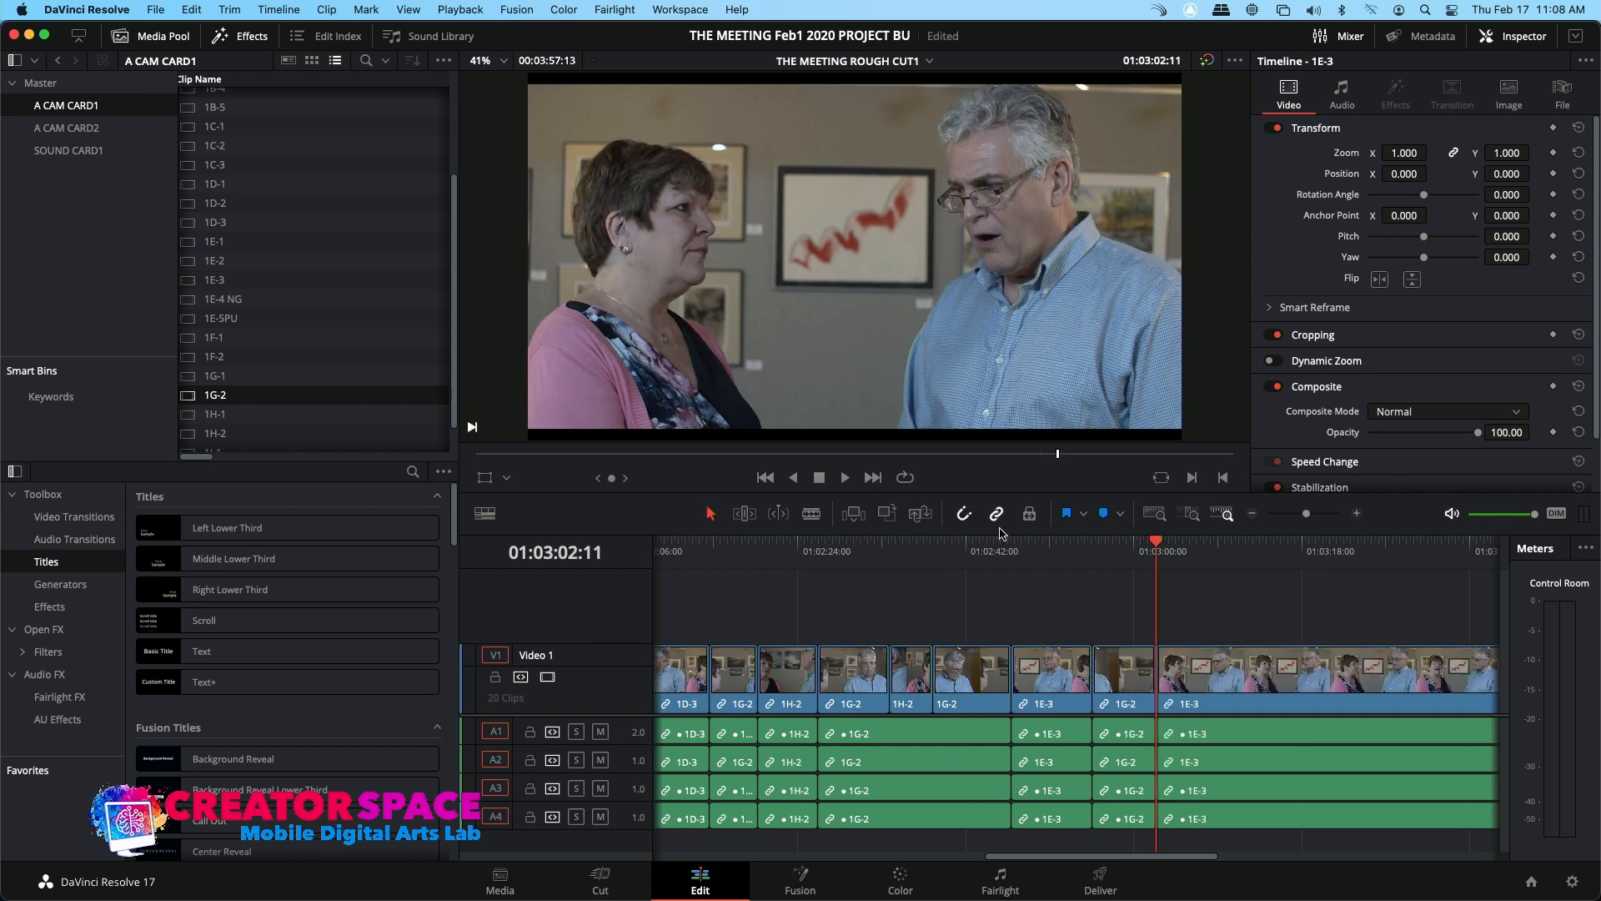
pyautogui.click(1073, 548)
pyautogui.press('space')
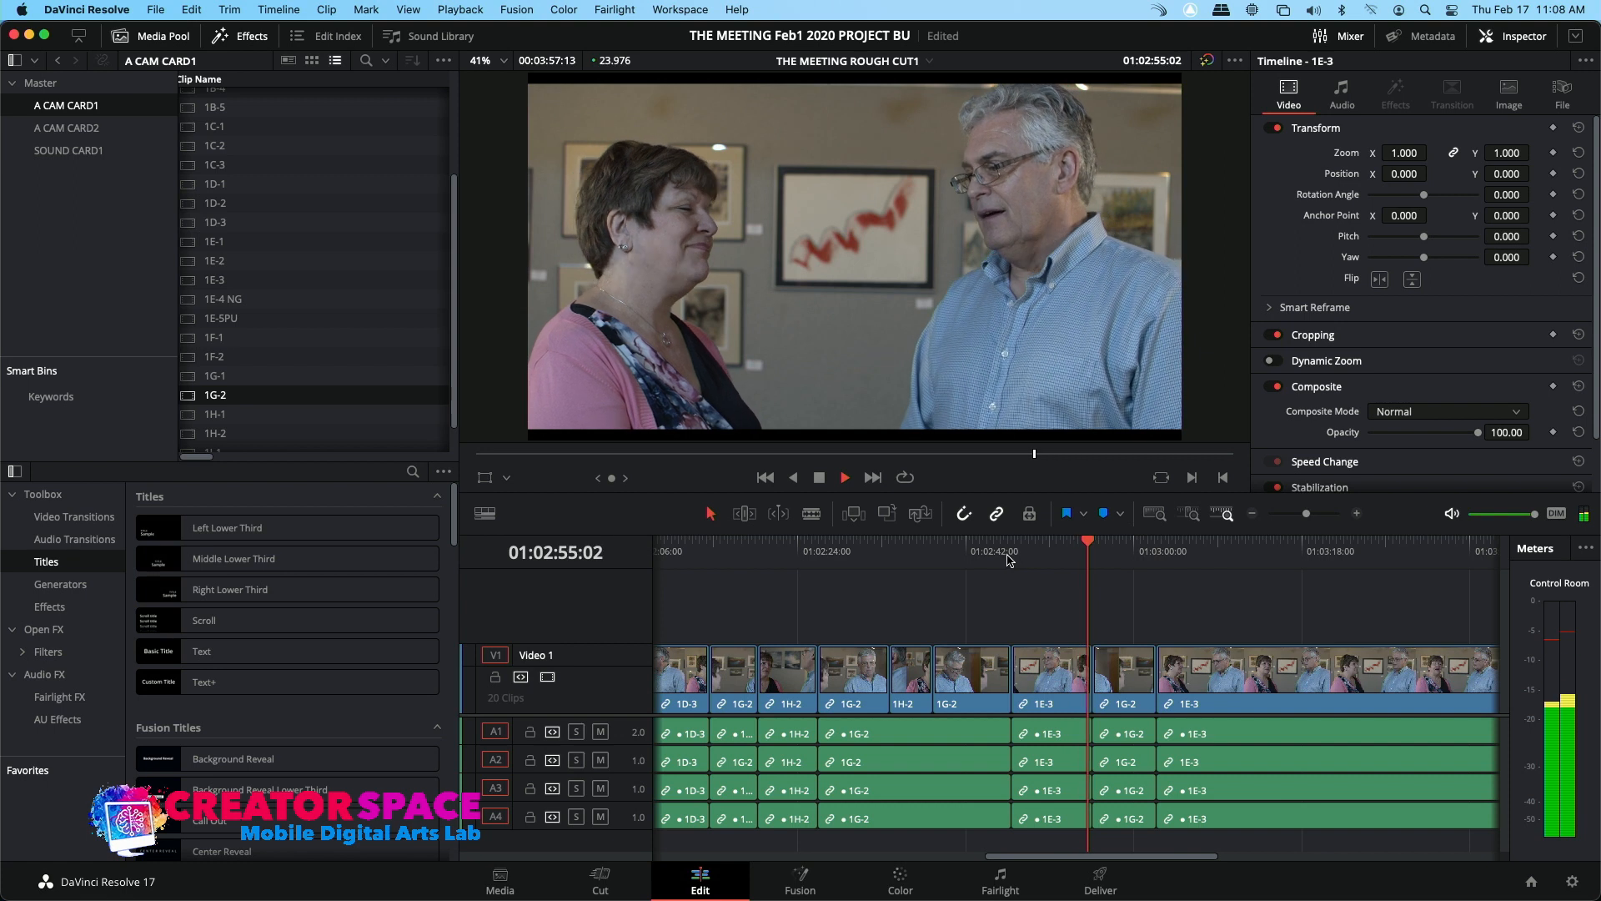
pyautogui.press('space')
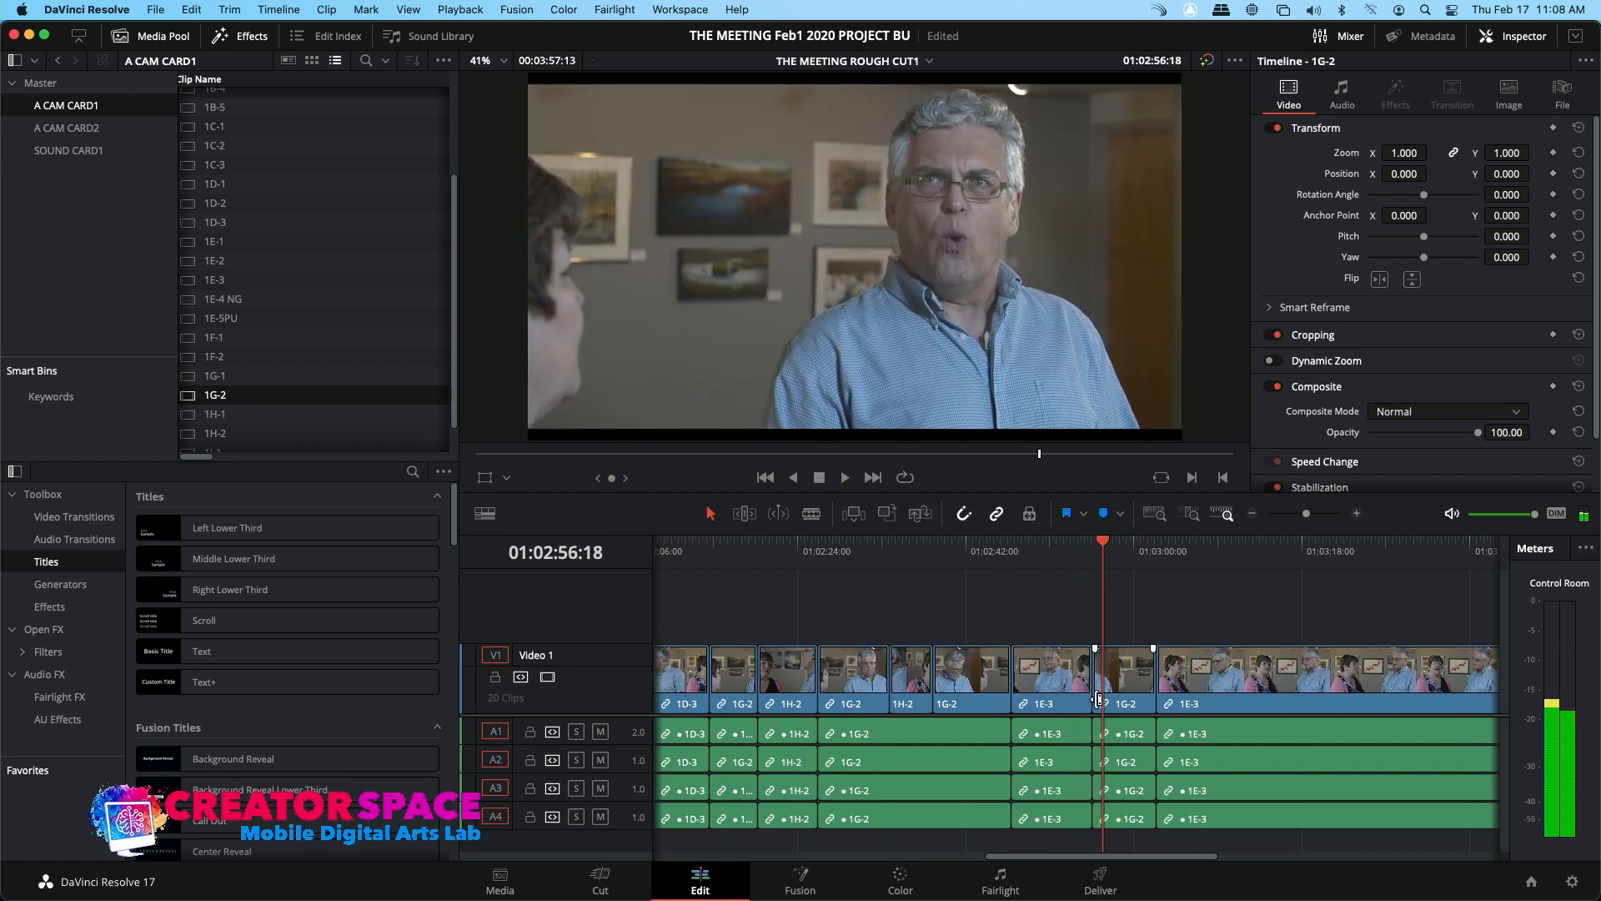
# Roll the picture and sound edit from 1E-3 to the new 1G-2 clip earlier to about 01:02:55:09 and play around it
pyautogui.moveTo(1093, 699); pyautogui.dragTo(1086, 694)
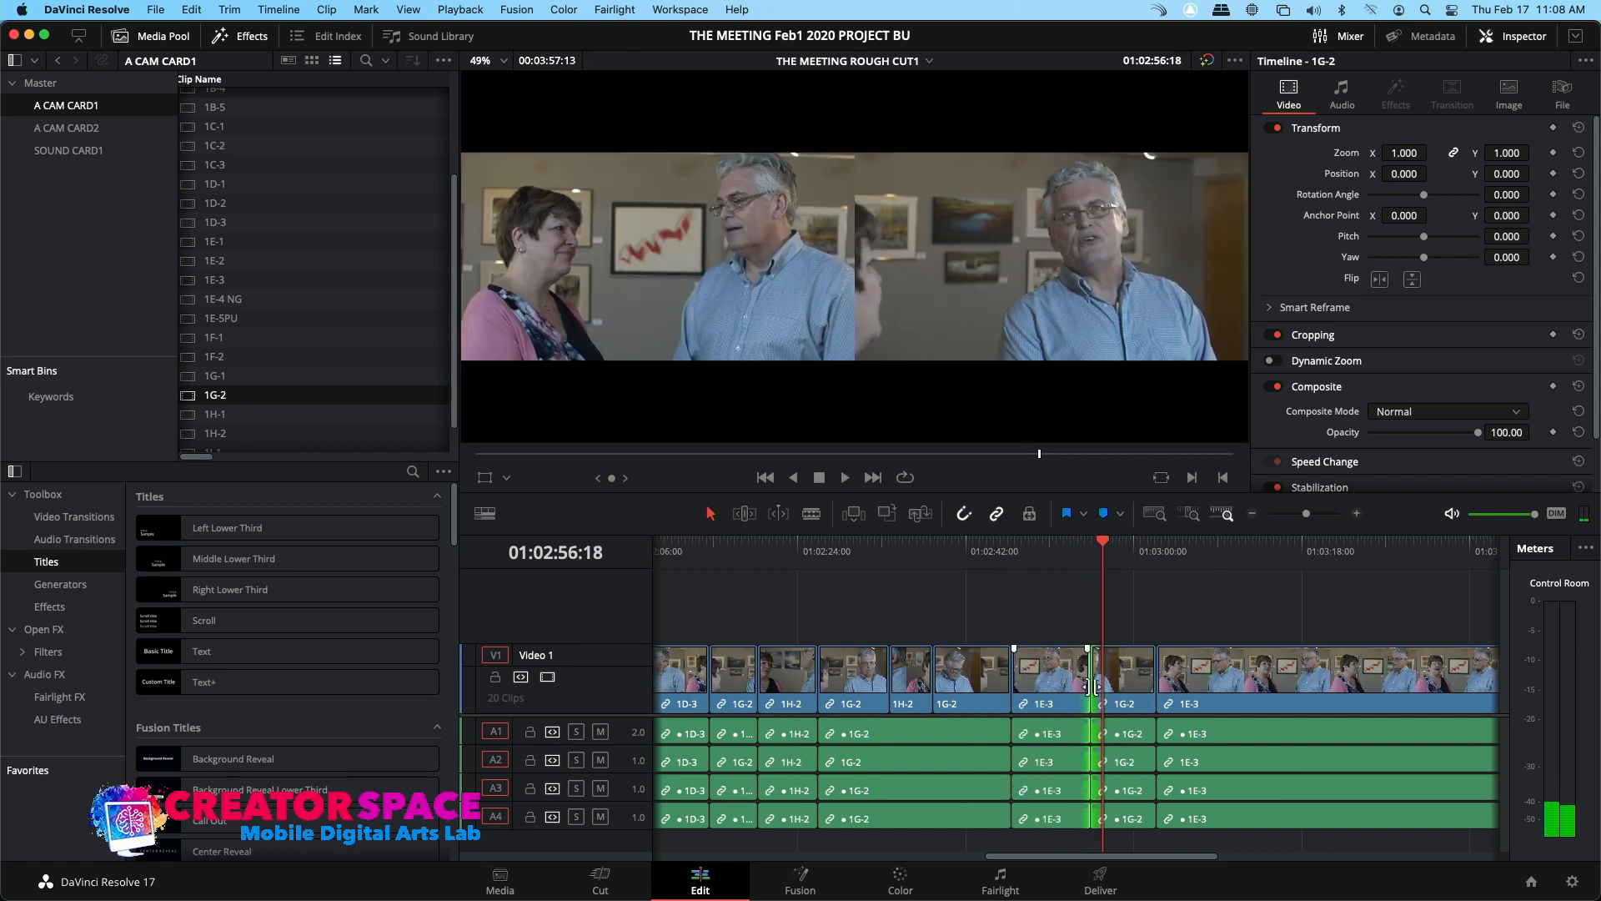
pyautogui.click(1068, 543)
pyautogui.press('space')
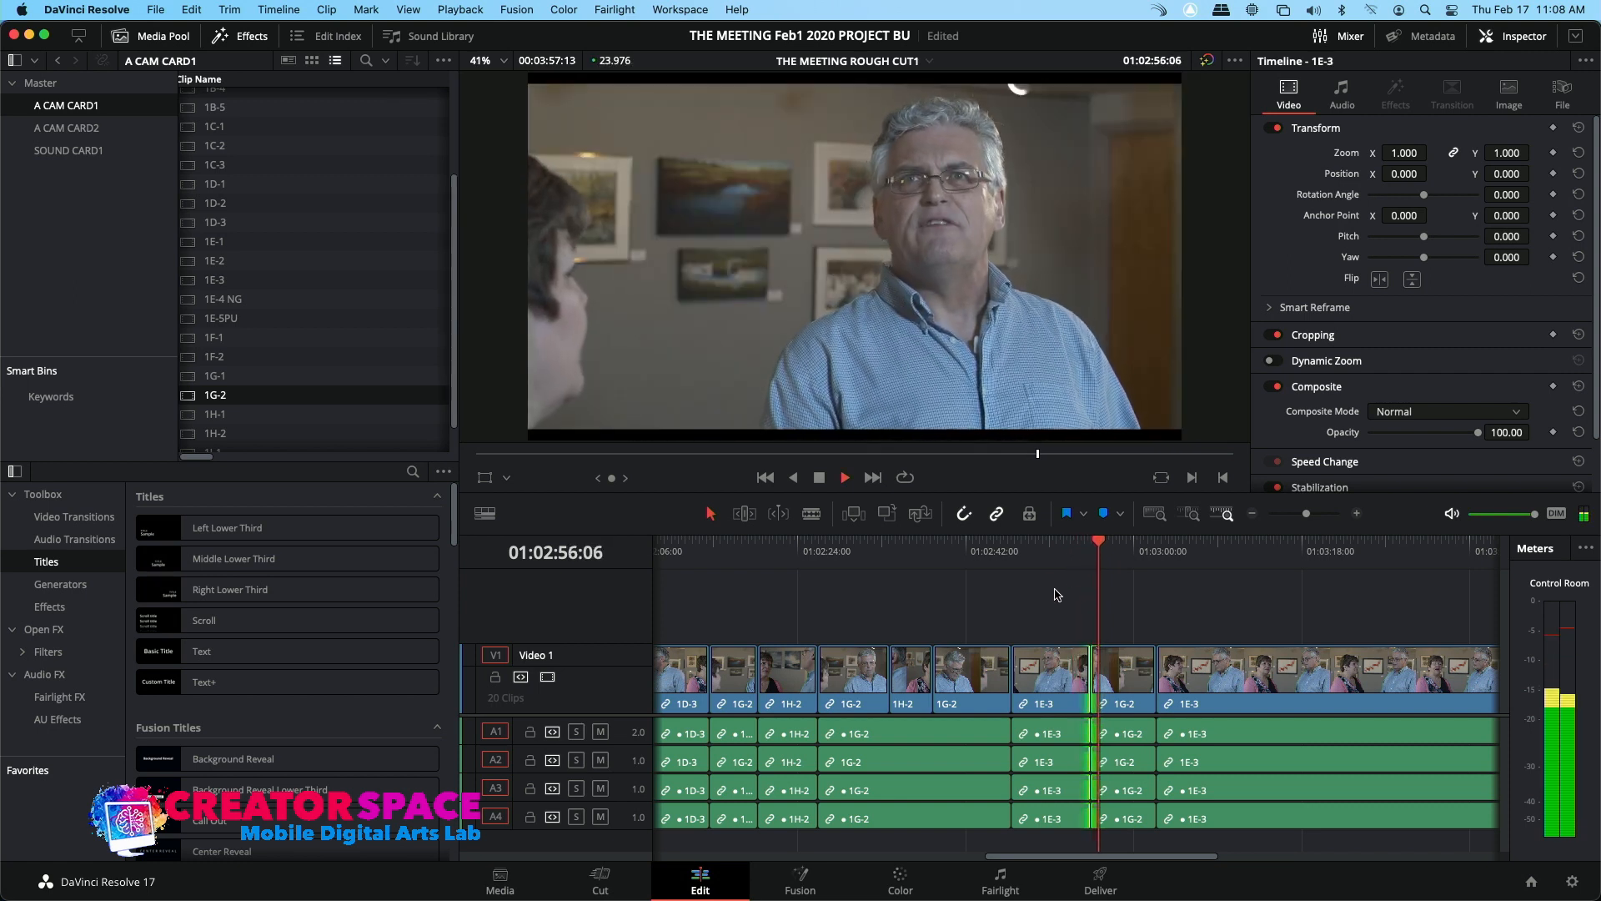
pyautogui.press('space')
pyautogui.click(1091, 544)
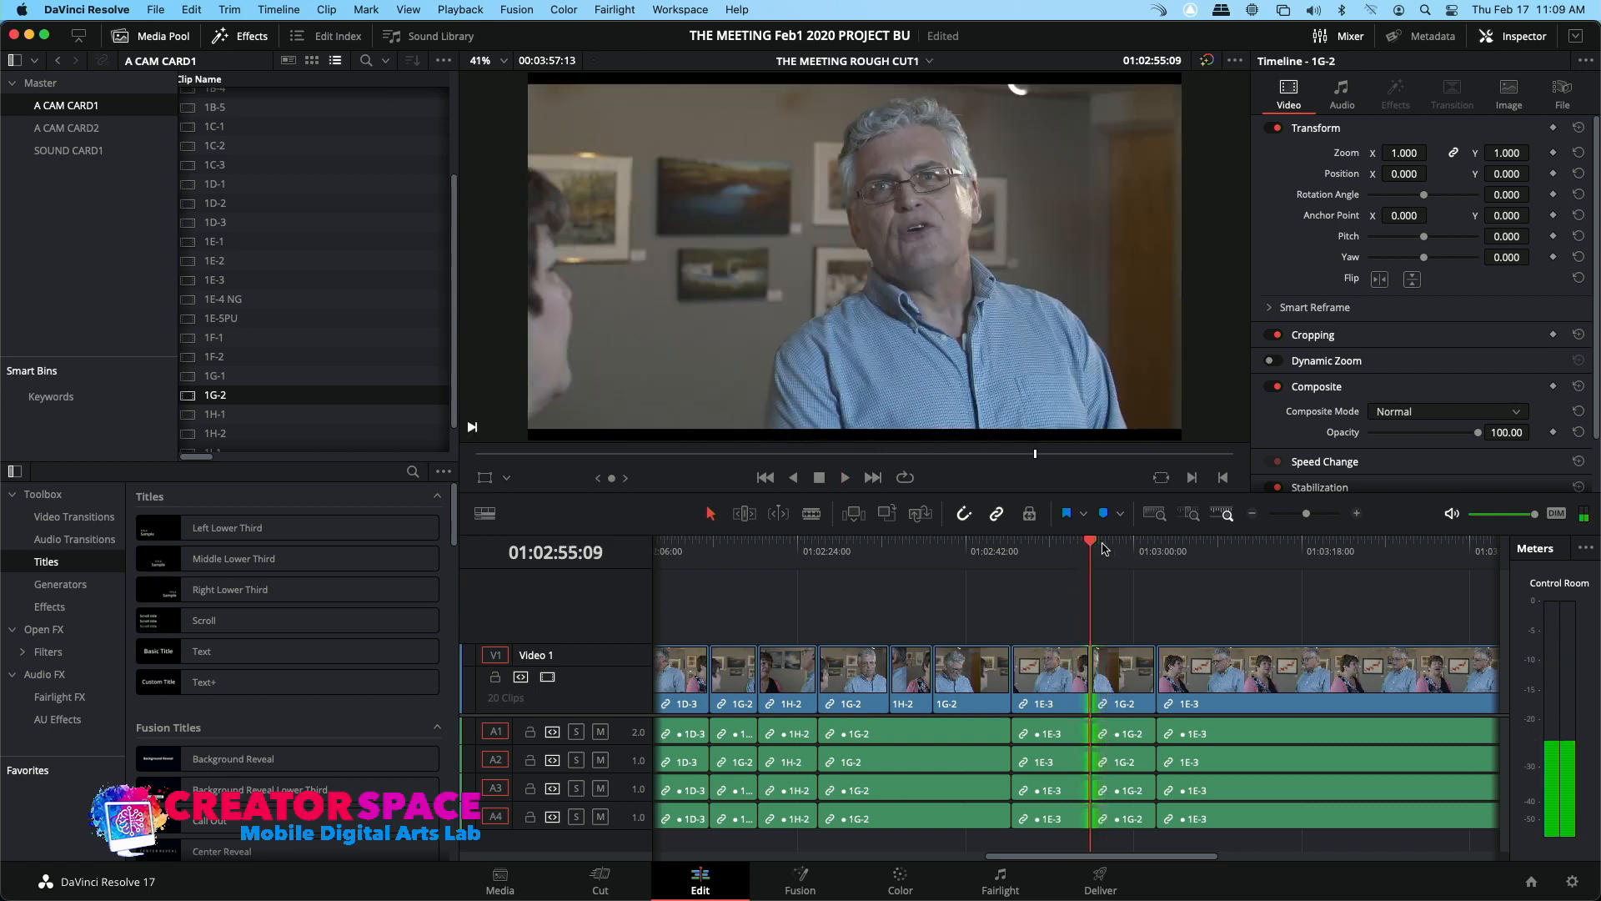
# Trim the head of 1G-2 a few frames later to about 01:02:55:12 and play from there
pyautogui.click(1356, 515)
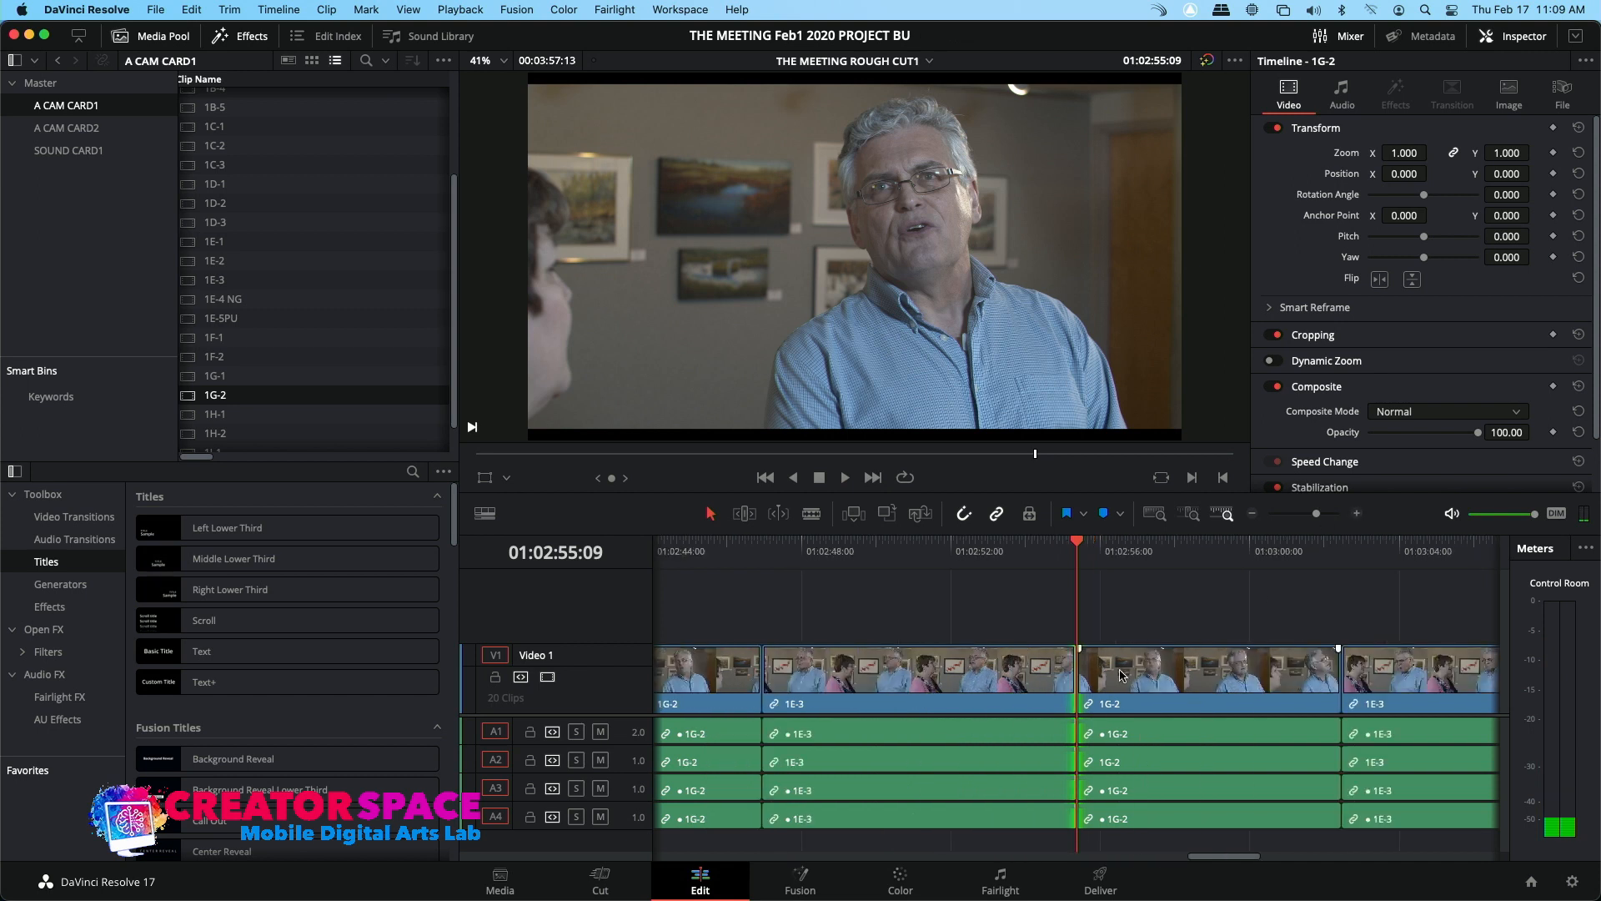
pyautogui.moveTo(1084, 682); pyautogui.dragTo(1090, 679)
pyautogui.press('space')
pyautogui.press('space')
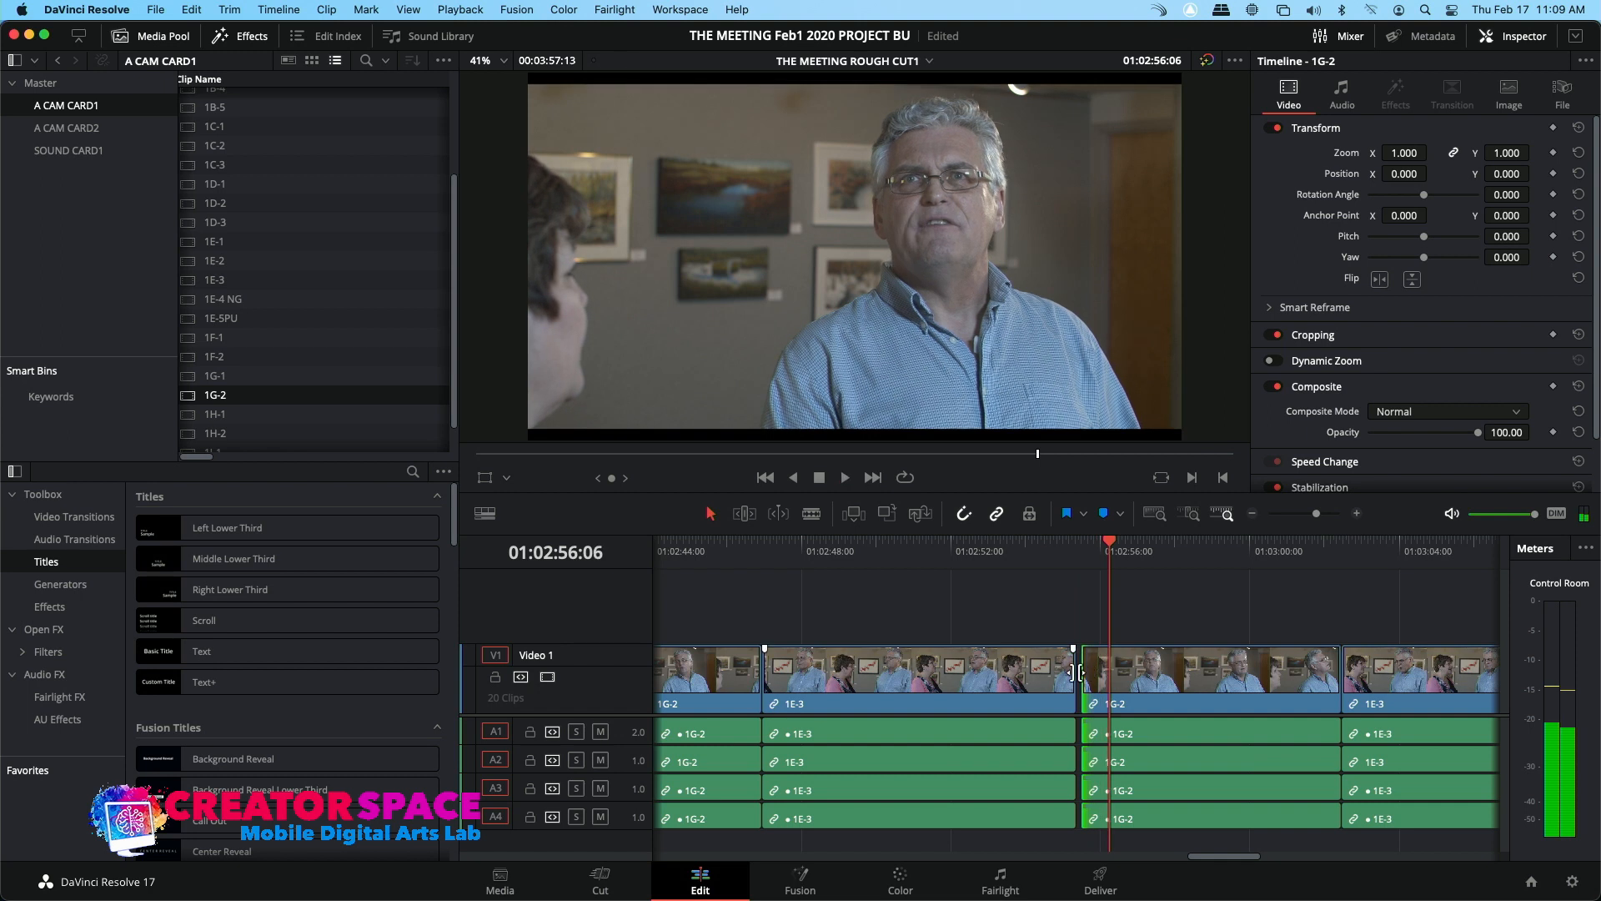
# Trim the tail of the preceding 1E-3 earlier to about 01:02:55:04 and replay the transition into 1G-2
pyautogui.moveTo(1076, 674); pyautogui.dragTo(1069, 635)
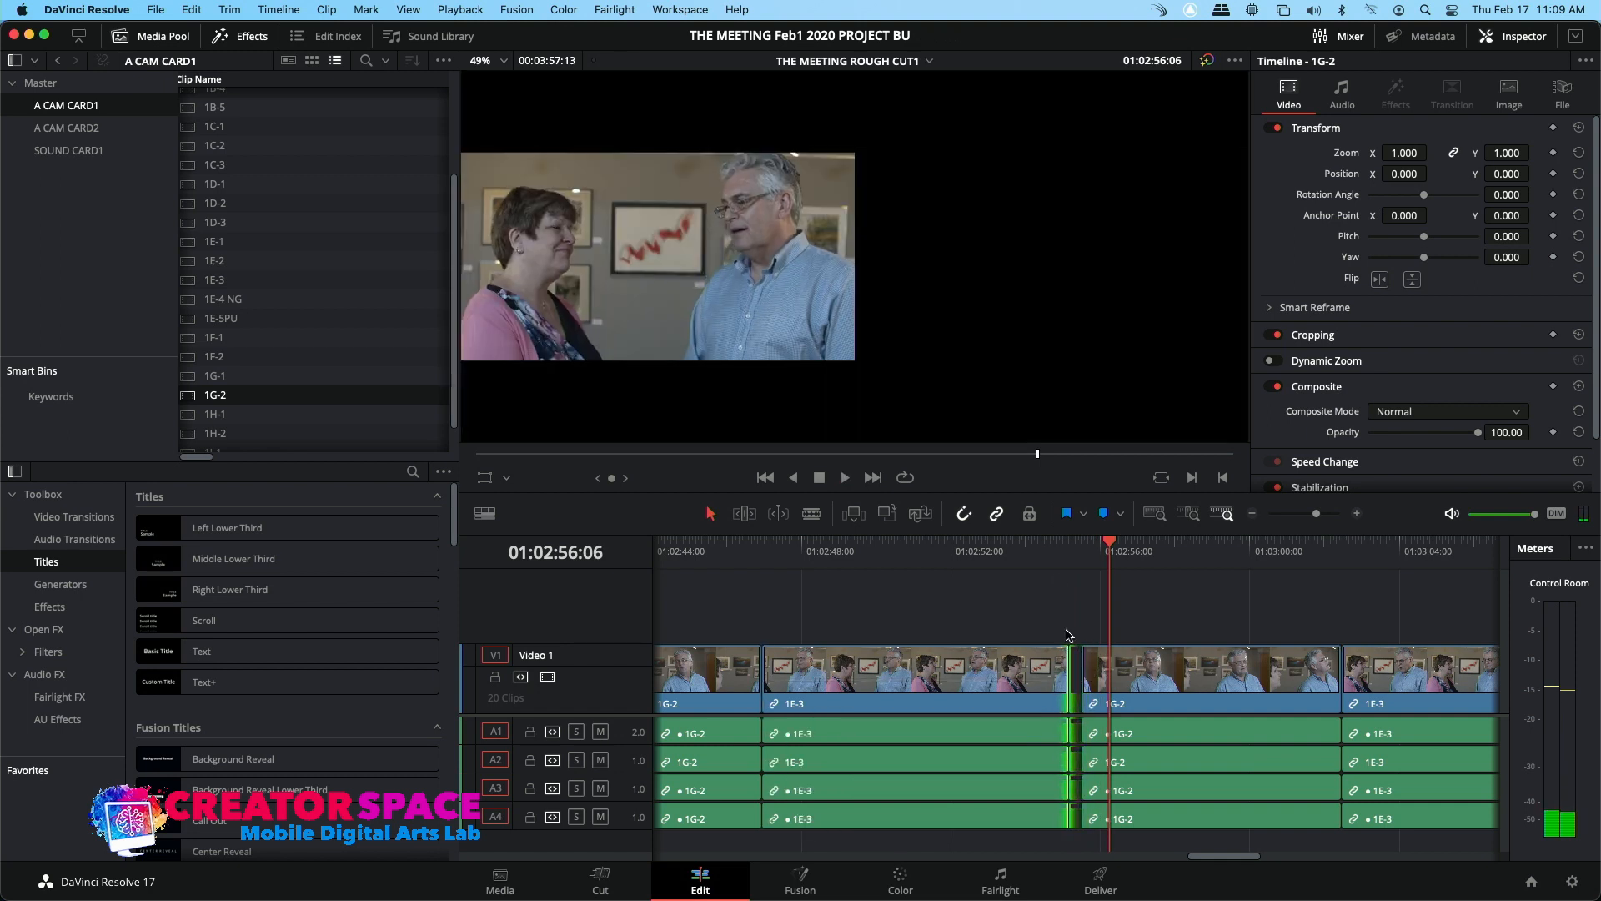
pyautogui.click(1049, 557)
pyautogui.press('space')
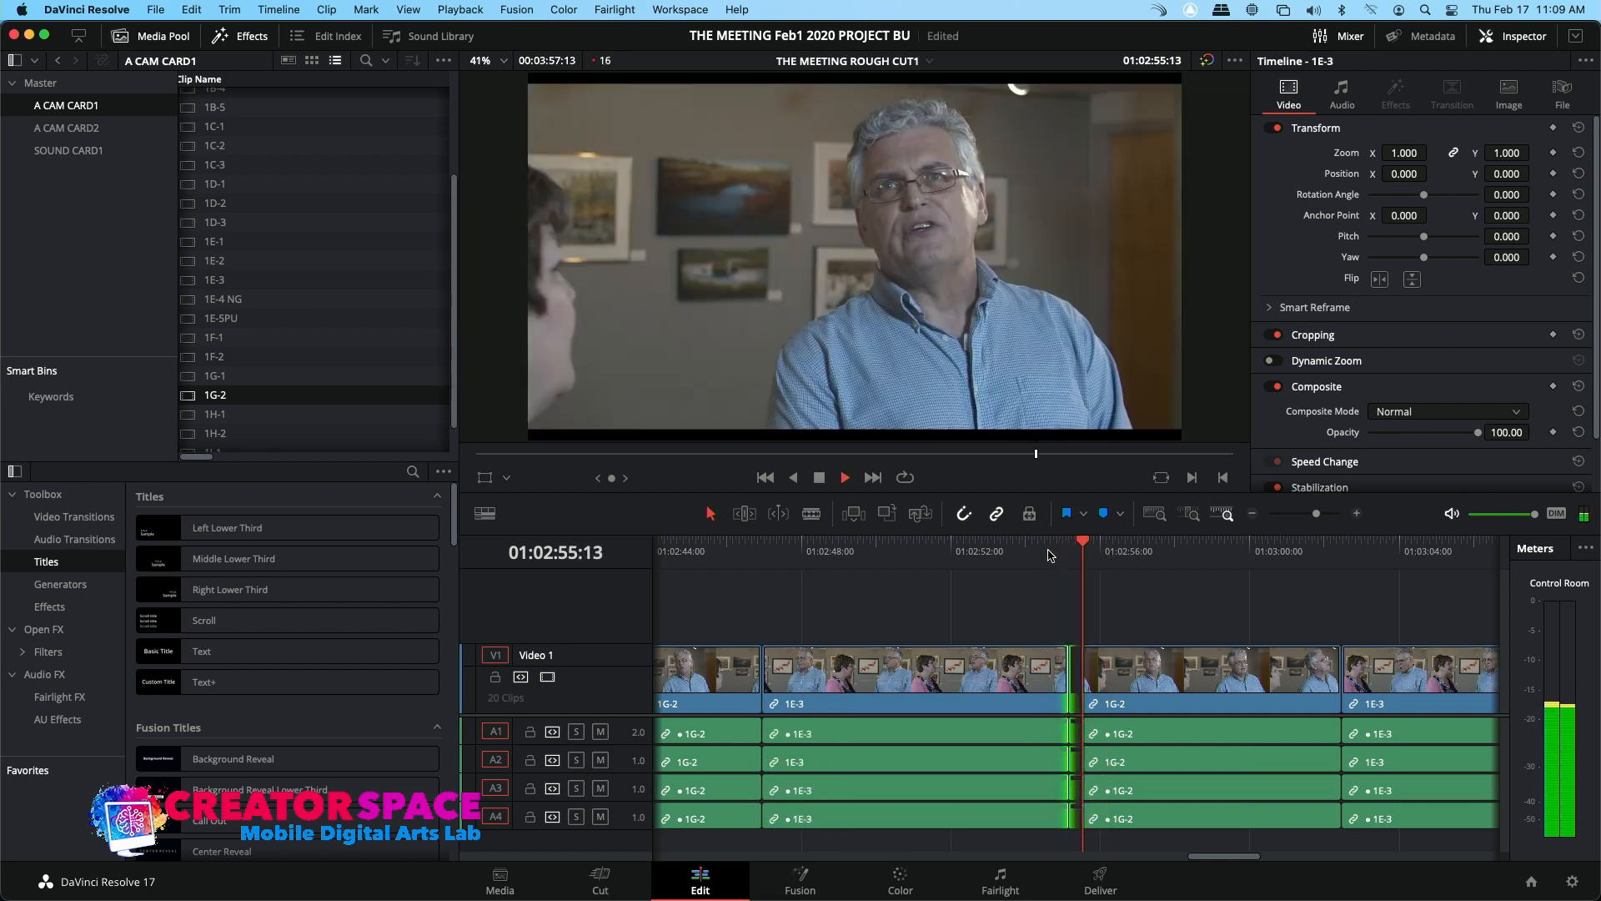
pyautogui.press('space')
pyautogui.click(956, 547)
pyautogui.press('space')
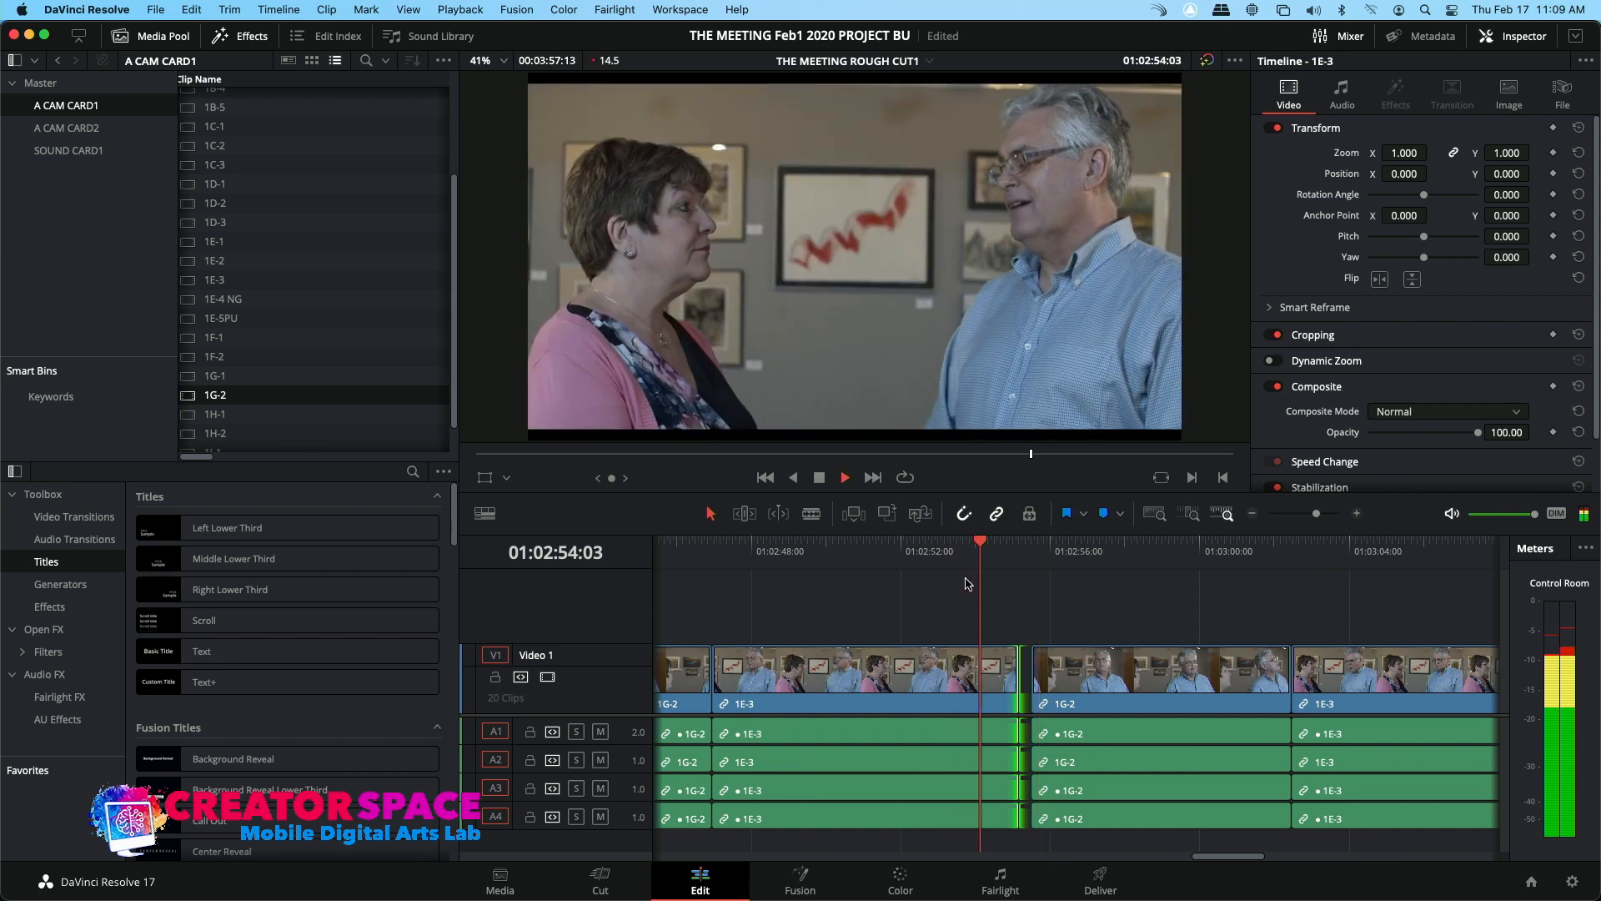
pyautogui.press('space')
# Move the 1G-2 clip 20 frames earlier over the tail of 1E-3 and replay the transition
pyautogui.moveTo(1077, 686); pyautogui.dragTo(1044, 685)
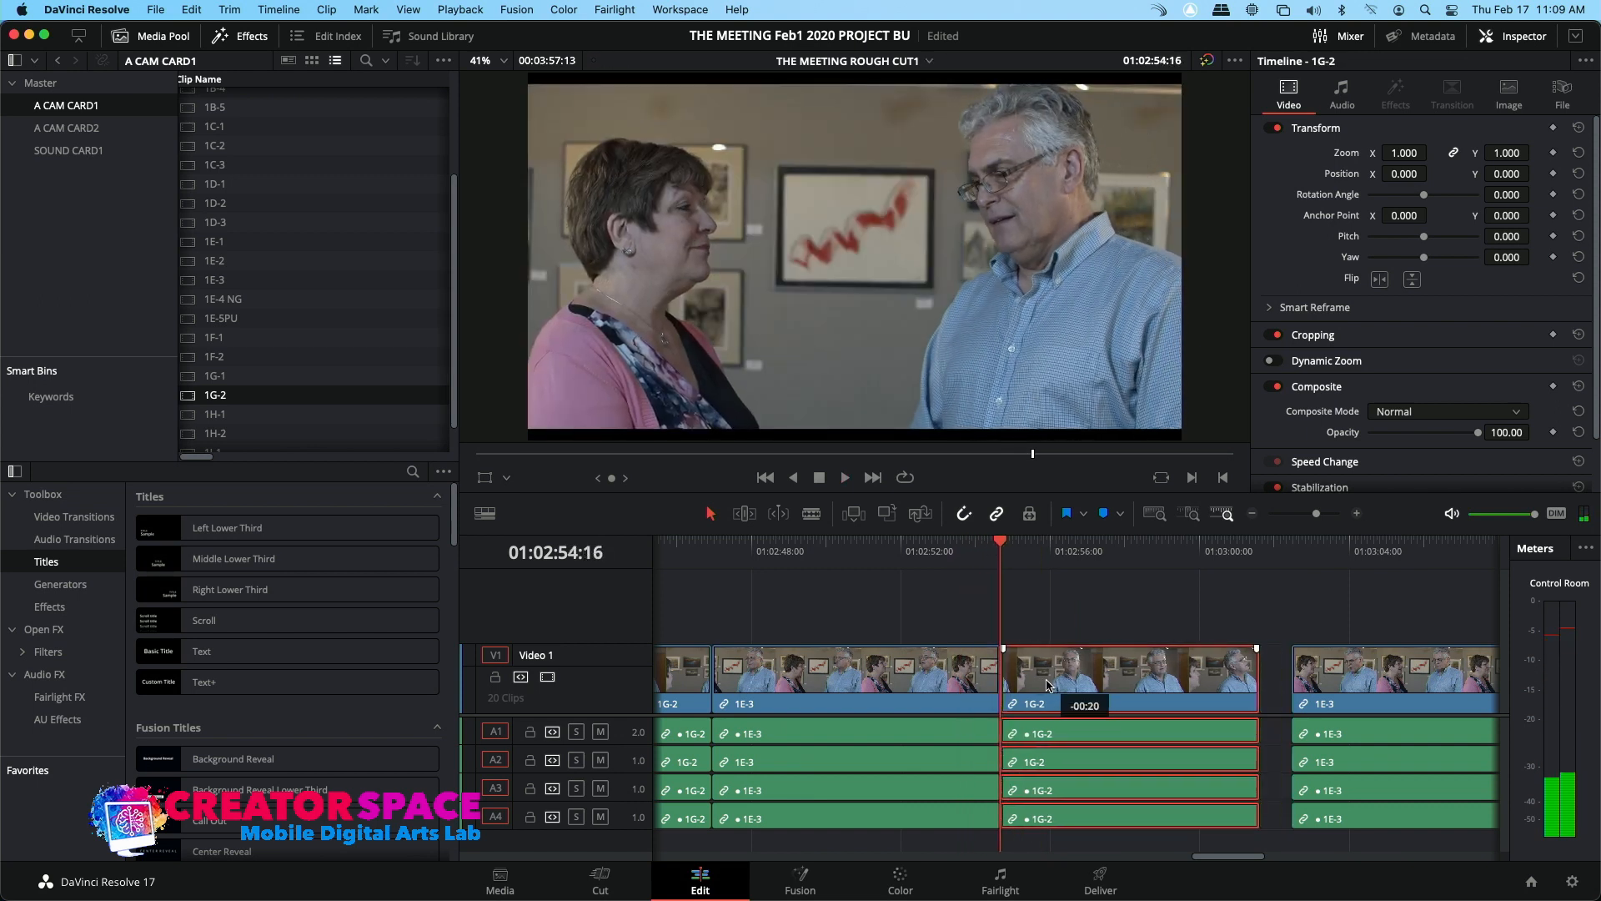
pyautogui.press('space')
pyautogui.click(960, 548)
pyautogui.press('space')
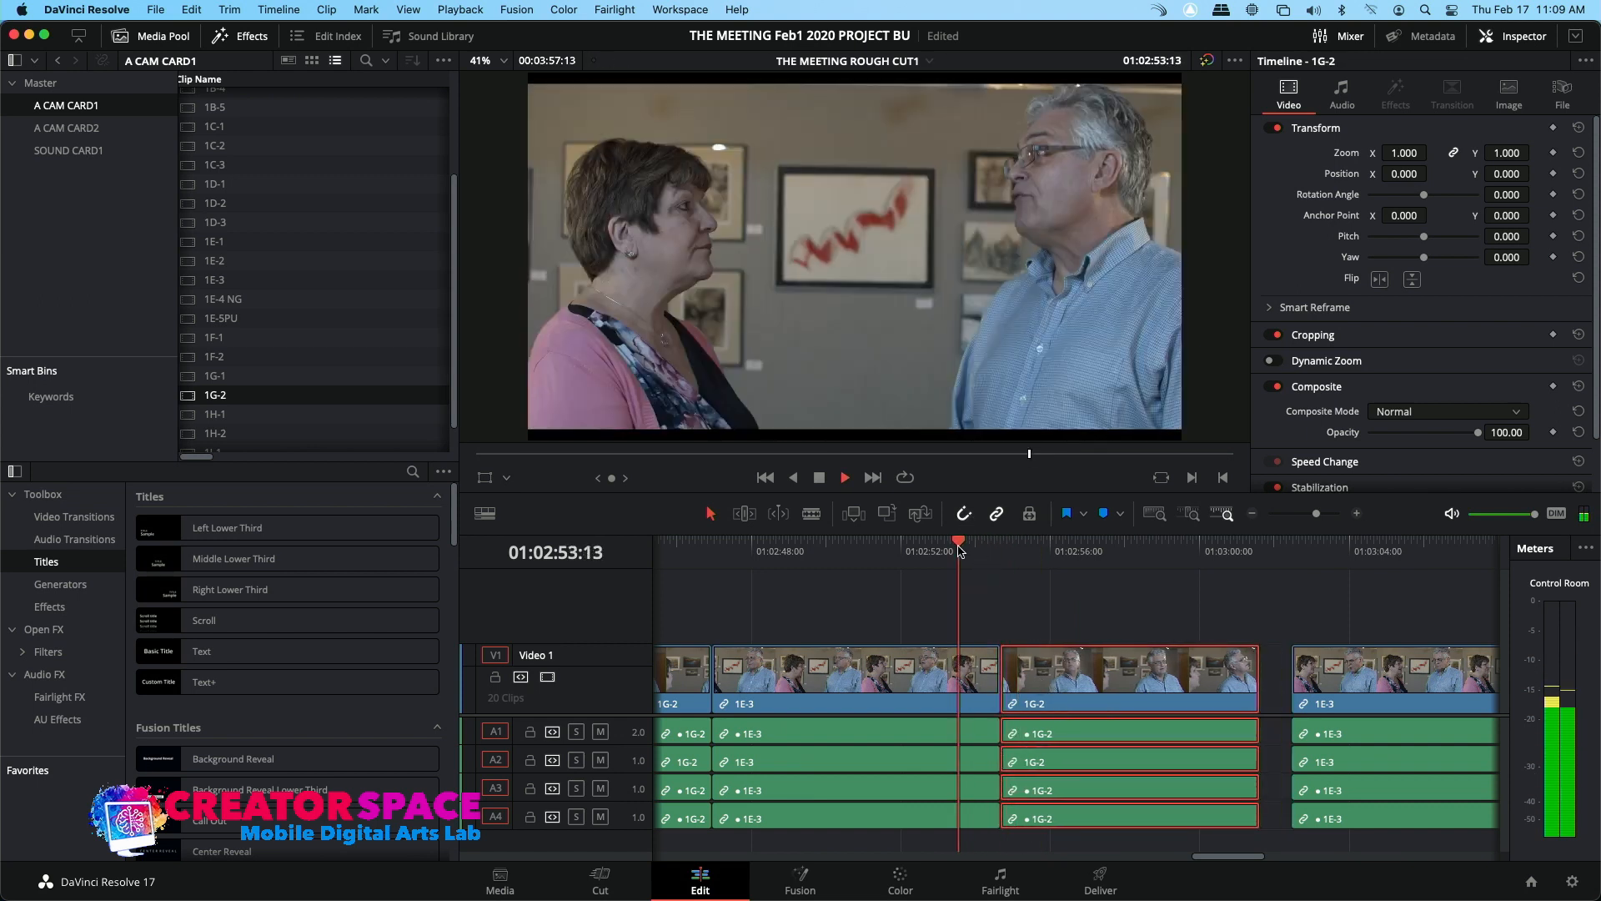
pyautogui.press('space')
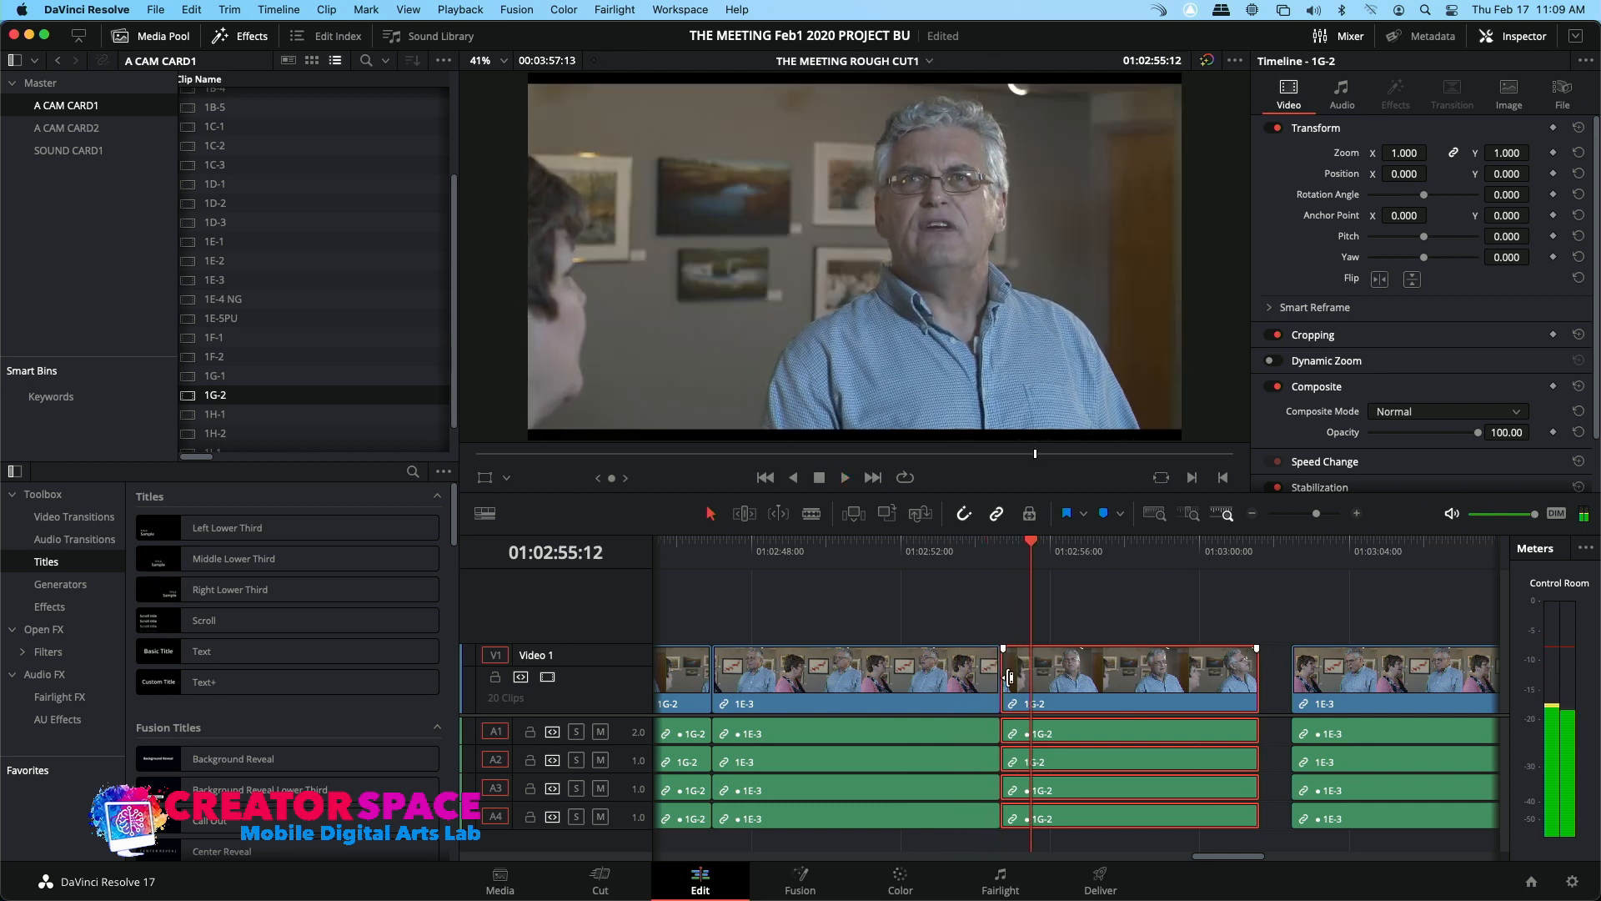
# Roll the edit from 1E-3 to 1G-2 earlier to about 01:02:54:07 and play across it
pyautogui.moveTo(999, 680); pyautogui.dragTo(991, 605)
pyautogui.click(960, 549)
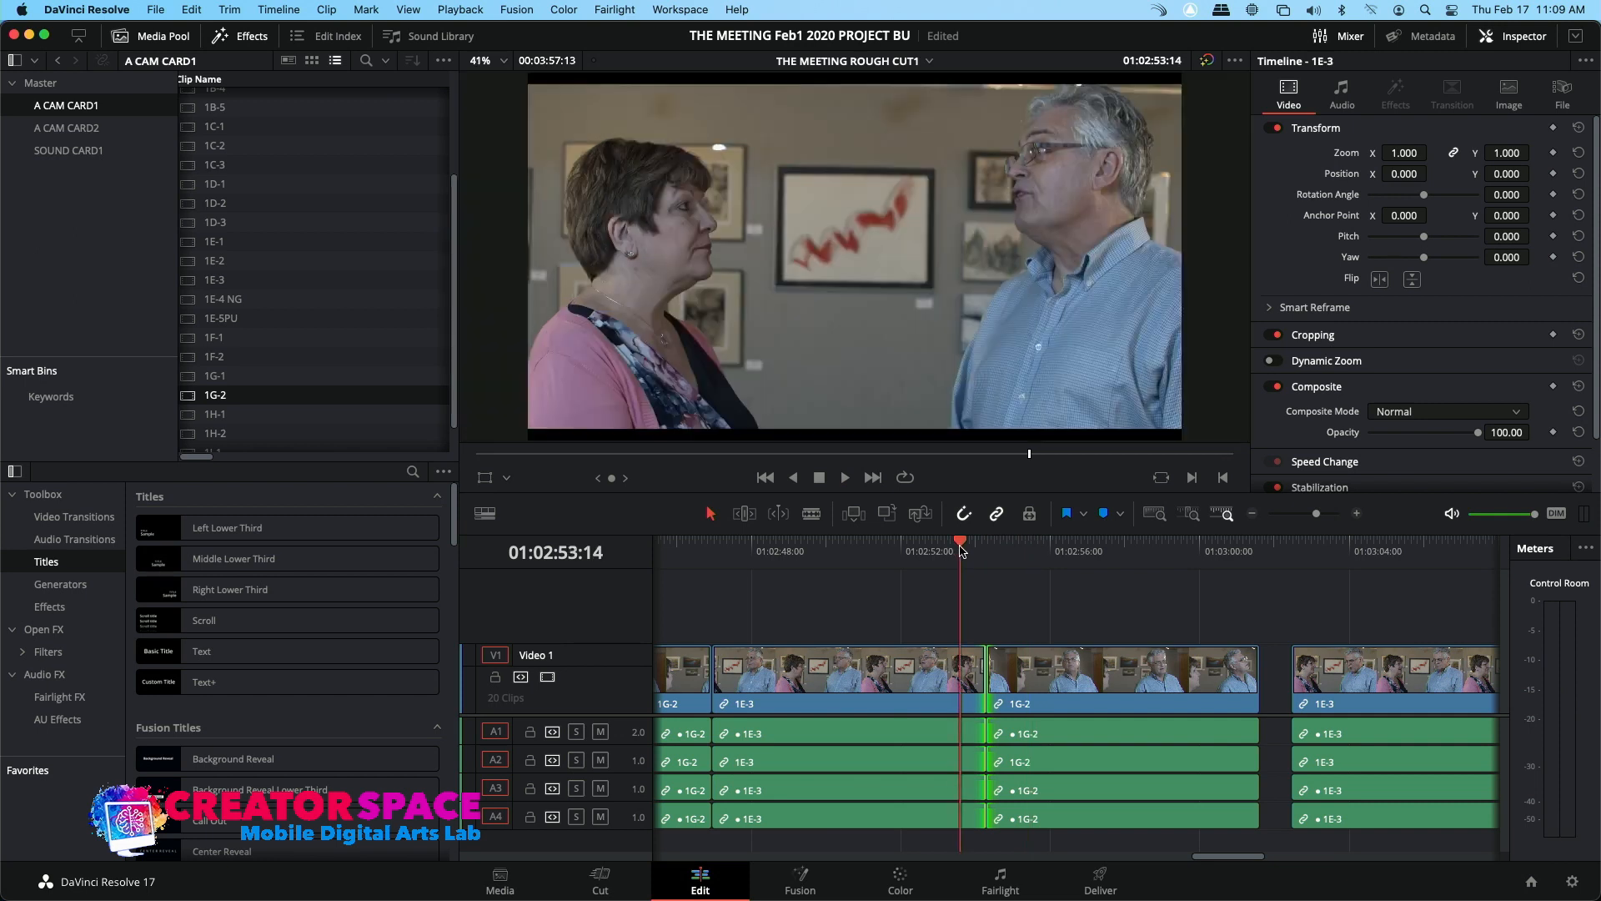
pyautogui.press('space')
pyautogui.press('space')
# Reposition 1G-2 against the following 1E-3, extend its head to meet the preceding 1E-3 at about 01:02:54:07, and replay the cut
pyautogui.click(1055, 682)
pyautogui.moveTo(1055, 682); pyautogui.dragTo(988, 691)
pyautogui.click(961, 550)
pyautogui.press('space')
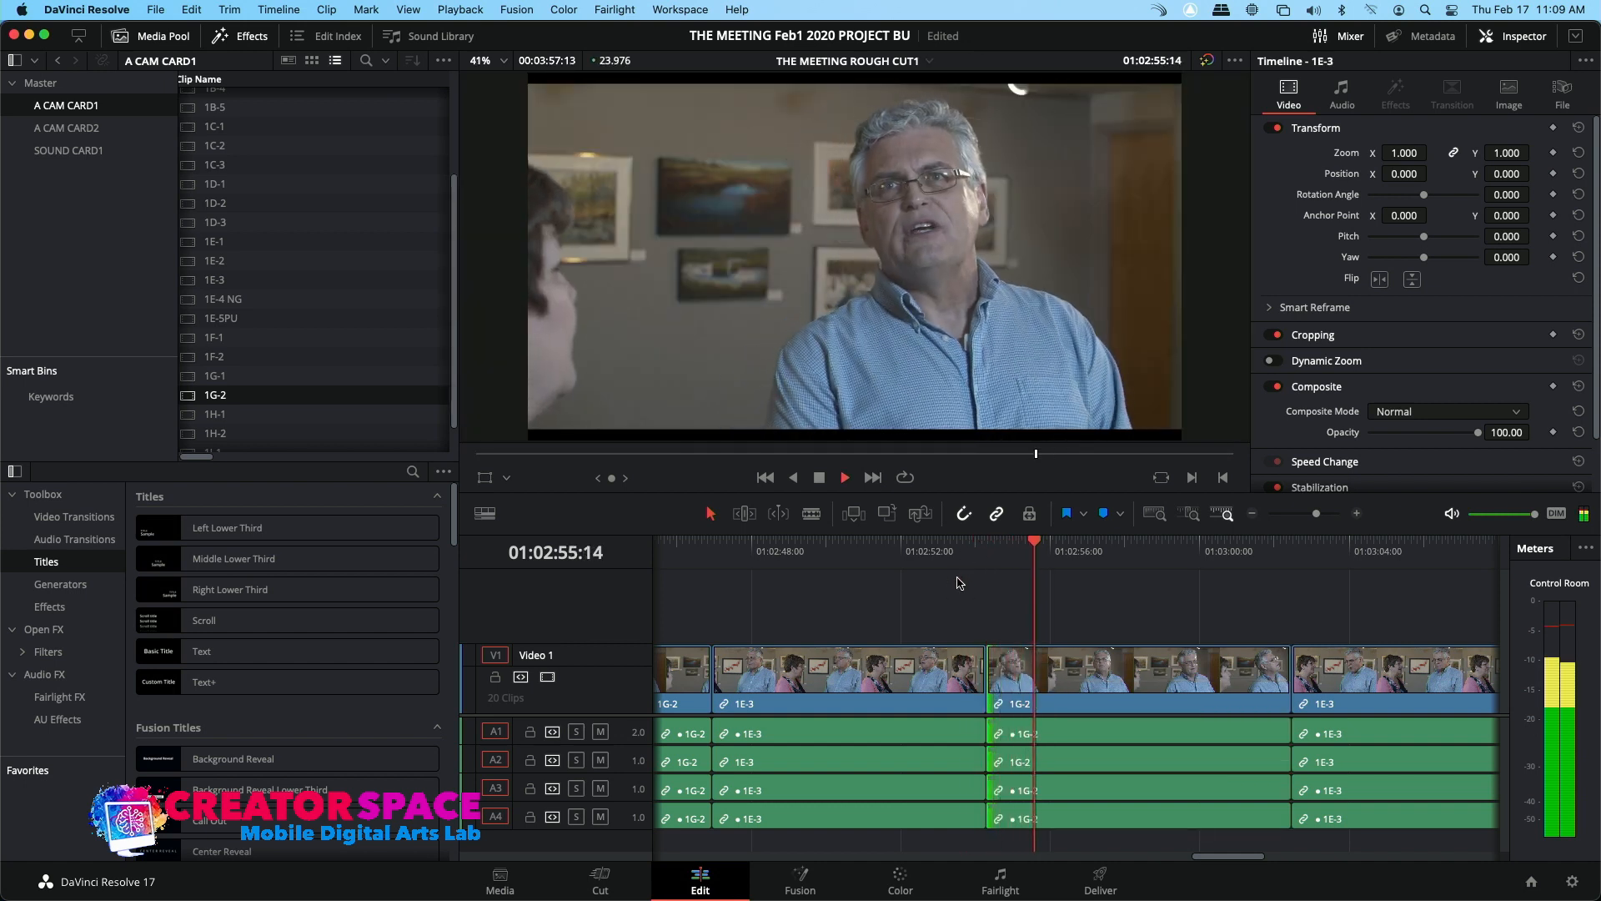
pyautogui.click(947, 566)
pyautogui.press('space')
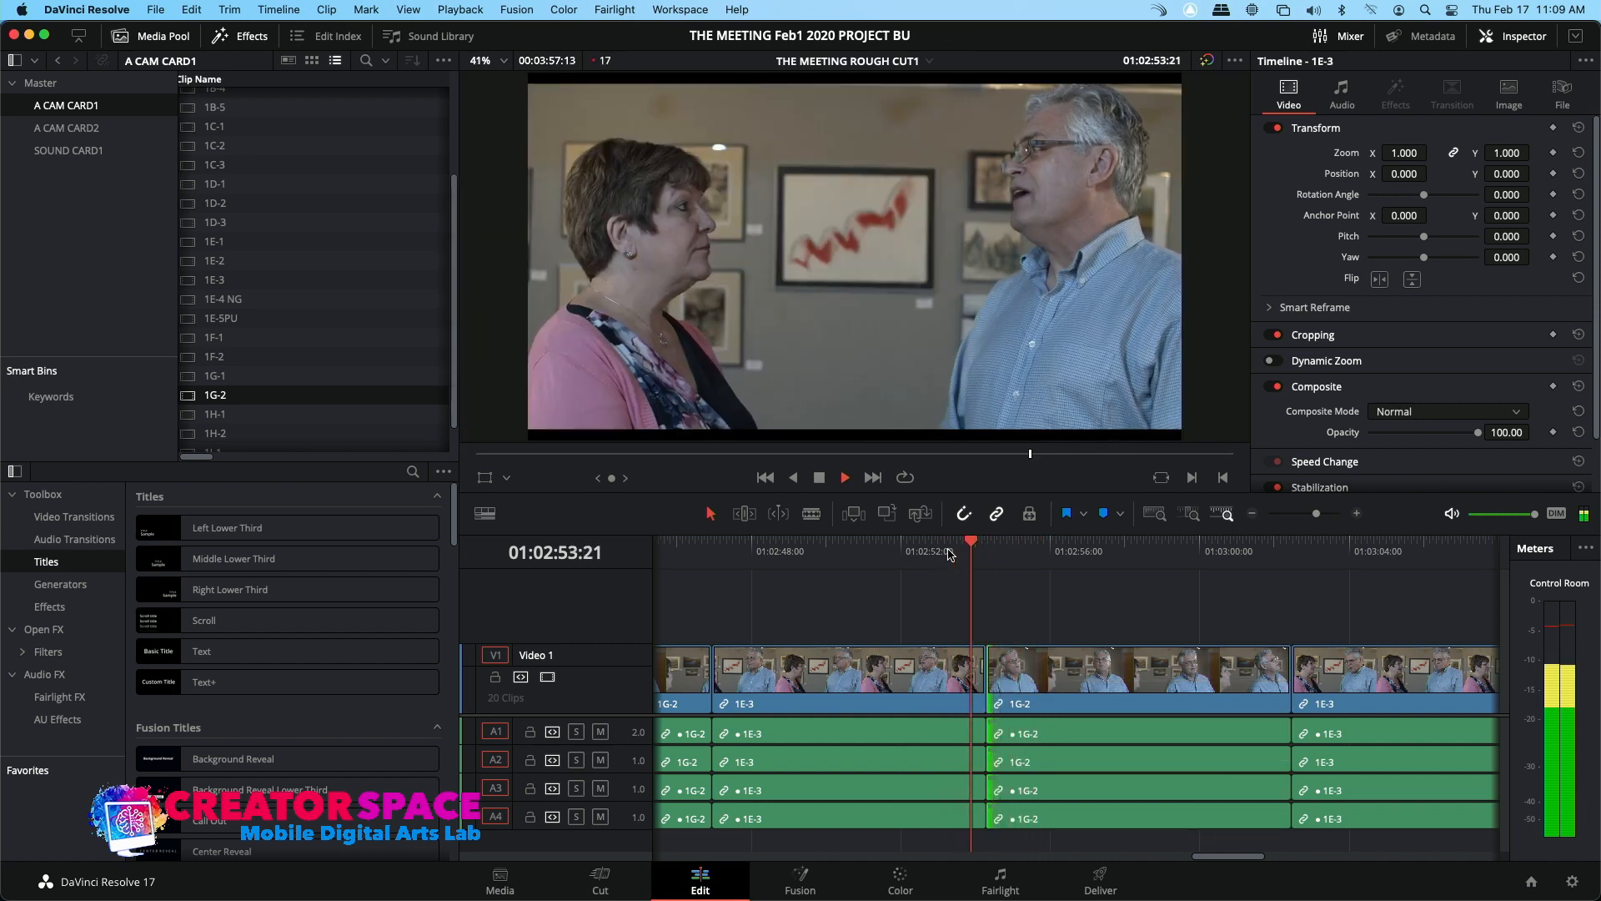
pyautogui.press('space')
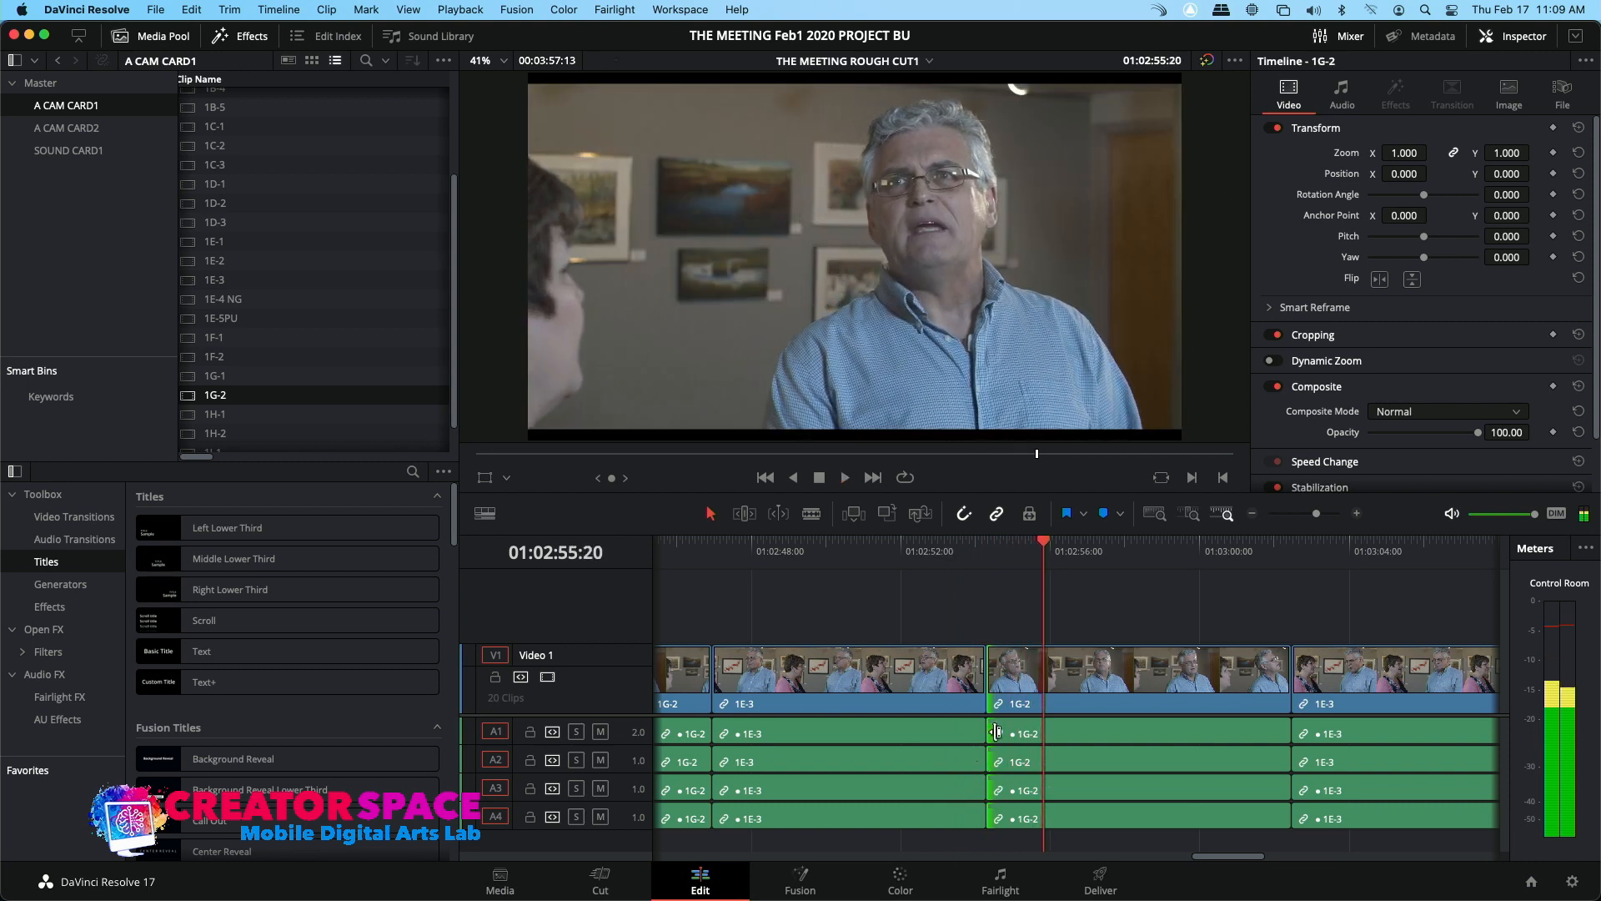
# Roll only the picture edit between 1E-3 and 1G-2 back to about 01:02:54:00, ahead of the sound edit, and play across it
pyautogui.keyDown('alt'); pyautogui.click(987, 693); pyautogui.keyUp('alt')
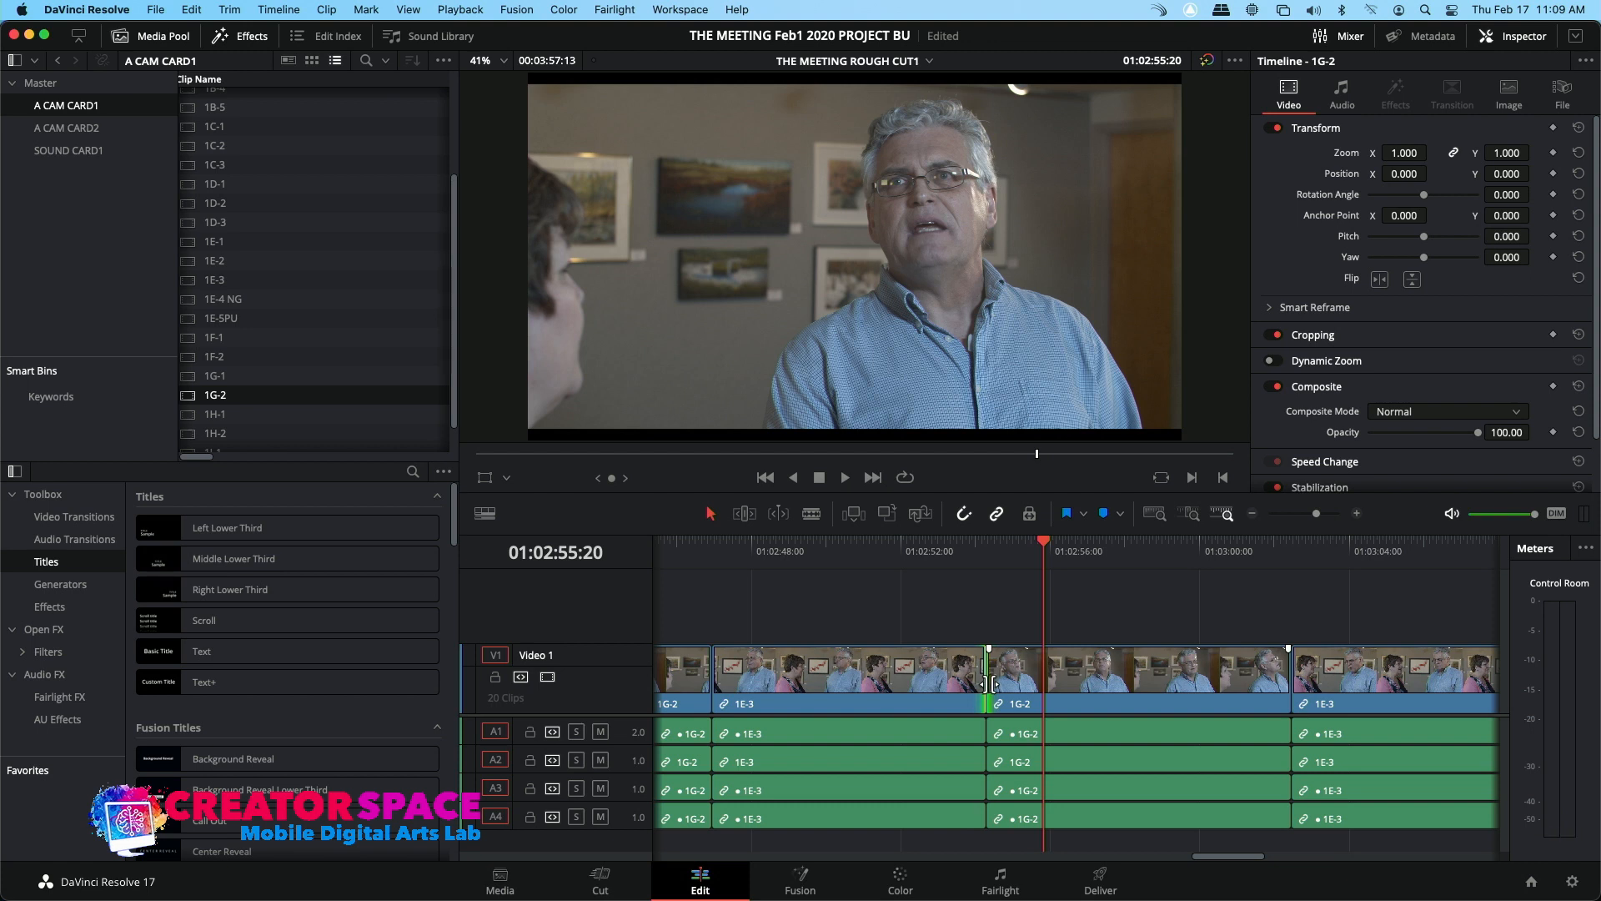
pyautogui.press('.')
pyautogui.press('.')
pyautogui.press('.')
pyautogui.press('.')
pyautogui.press('.')
pyautogui.press('.')
pyautogui.press('.')
pyautogui.press('.')
pyautogui.press('.')
pyautogui.press('.')
pyautogui.press('.')
pyautogui.press('.')
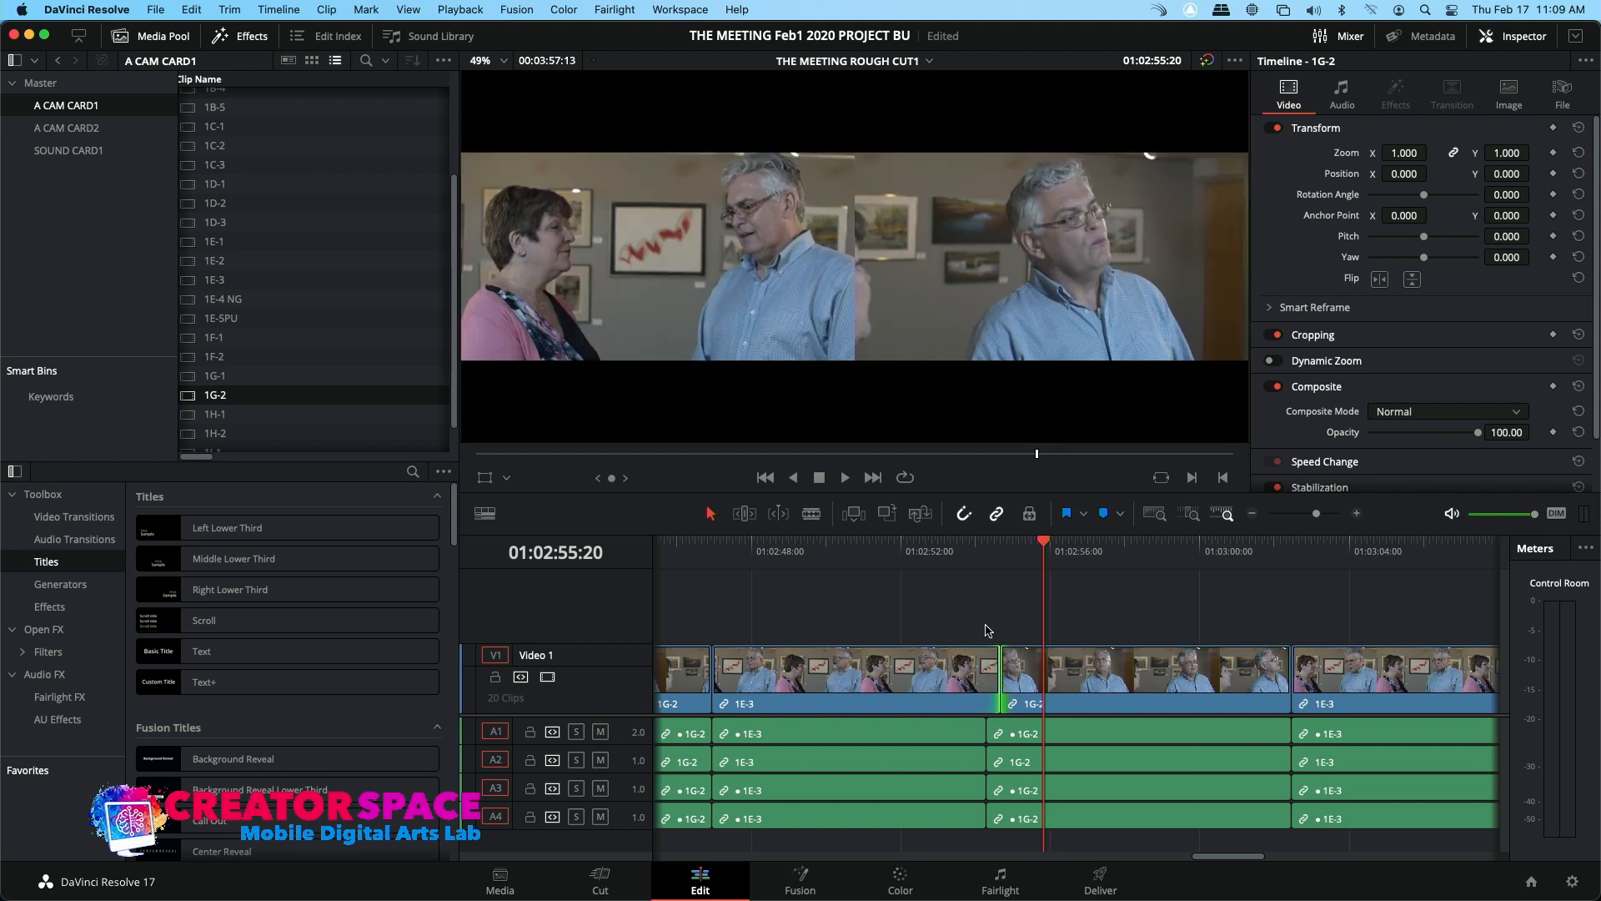
pyautogui.press(',')
pyautogui.press(',')
pyautogui.press(',')
pyautogui.press(',')
pyautogui.press(',')
pyautogui.press(',')
pyautogui.press(',')
pyautogui.press(',')
pyautogui.press(',')
pyautogui.press(',')
pyautogui.press(',')
pyautogui.press(',')
pyautogui.press(',')
pyautogui.press(',')
pyautogui.press(',')
pyautogui.press(',')
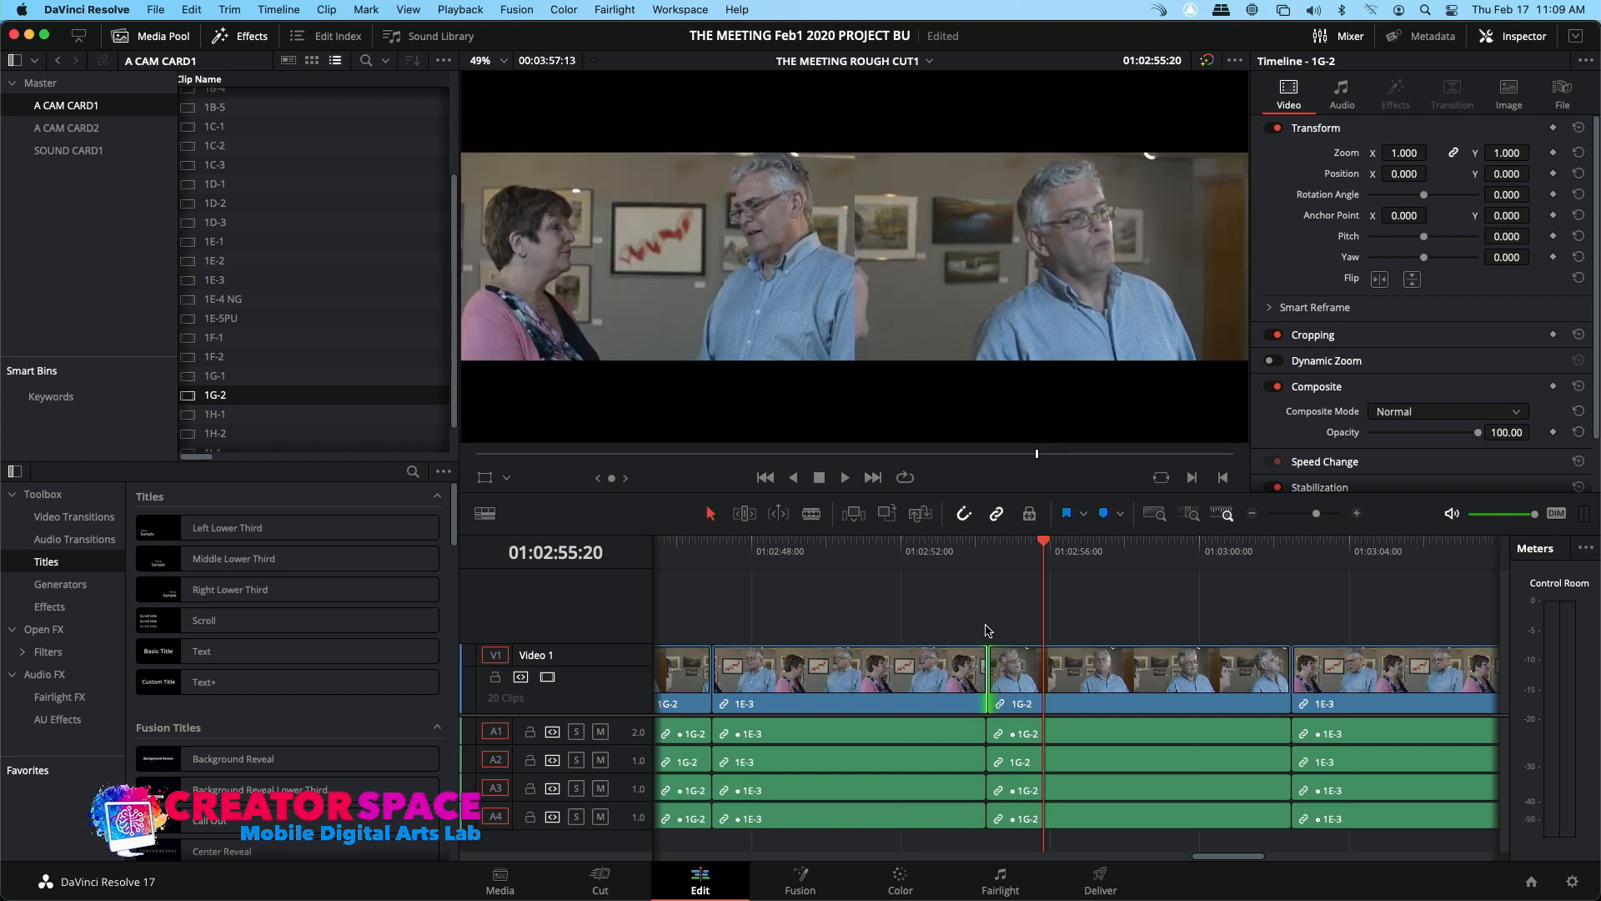
pyautogui.press('.')
pyautogui.press('.')
pyautogui.press(',')
pyautogui.press(',')
pyautogui.press(',')
pyautogui.press('space')
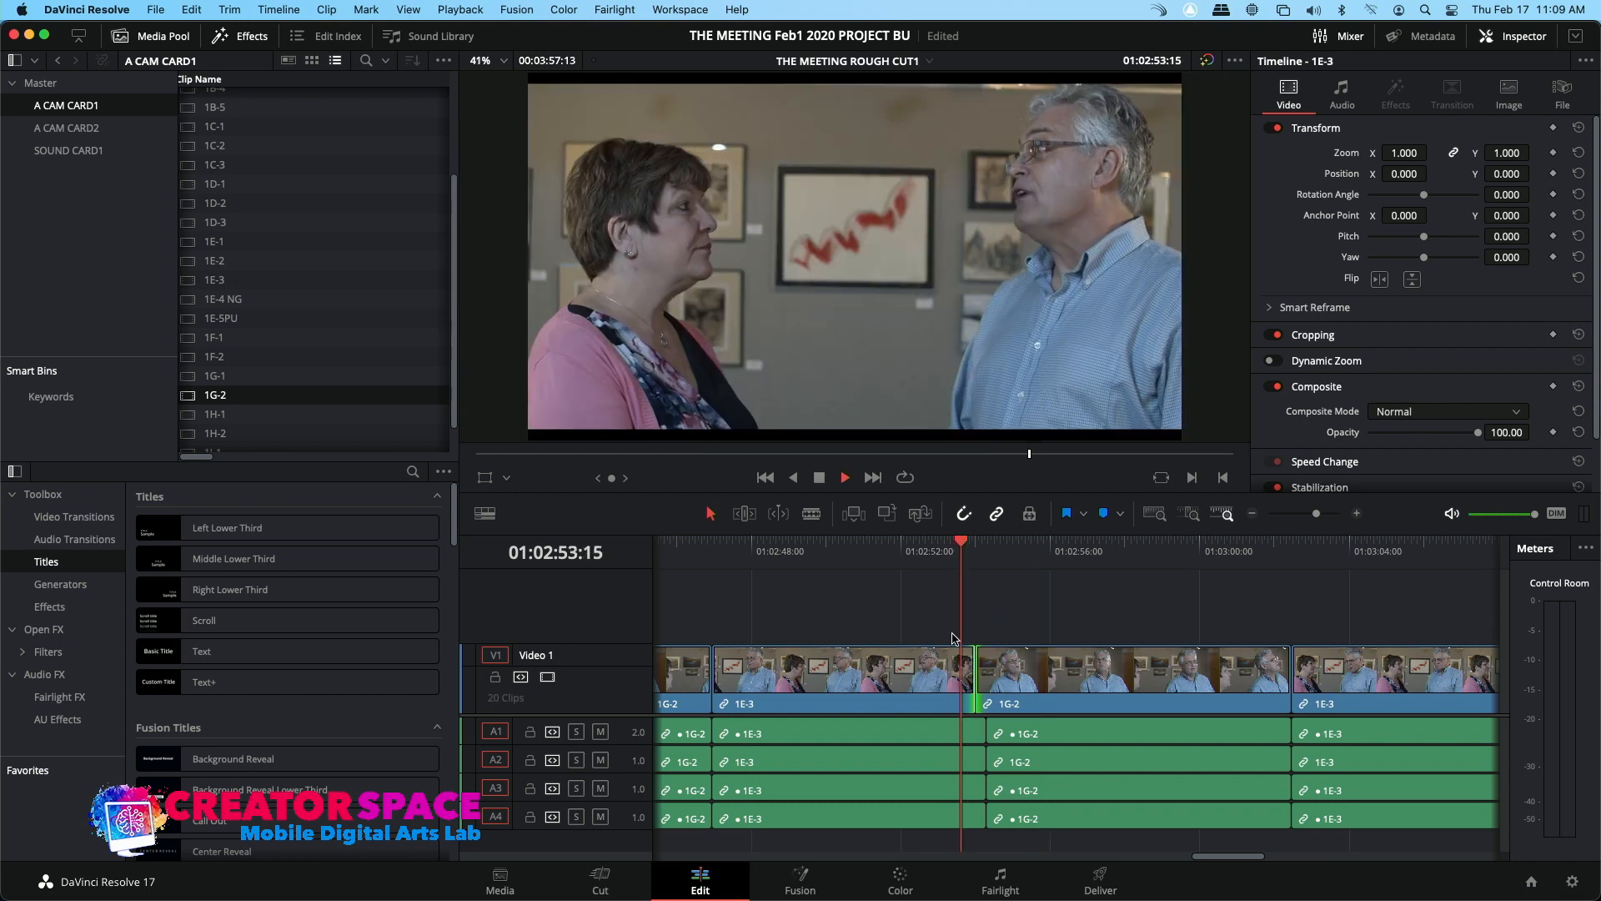
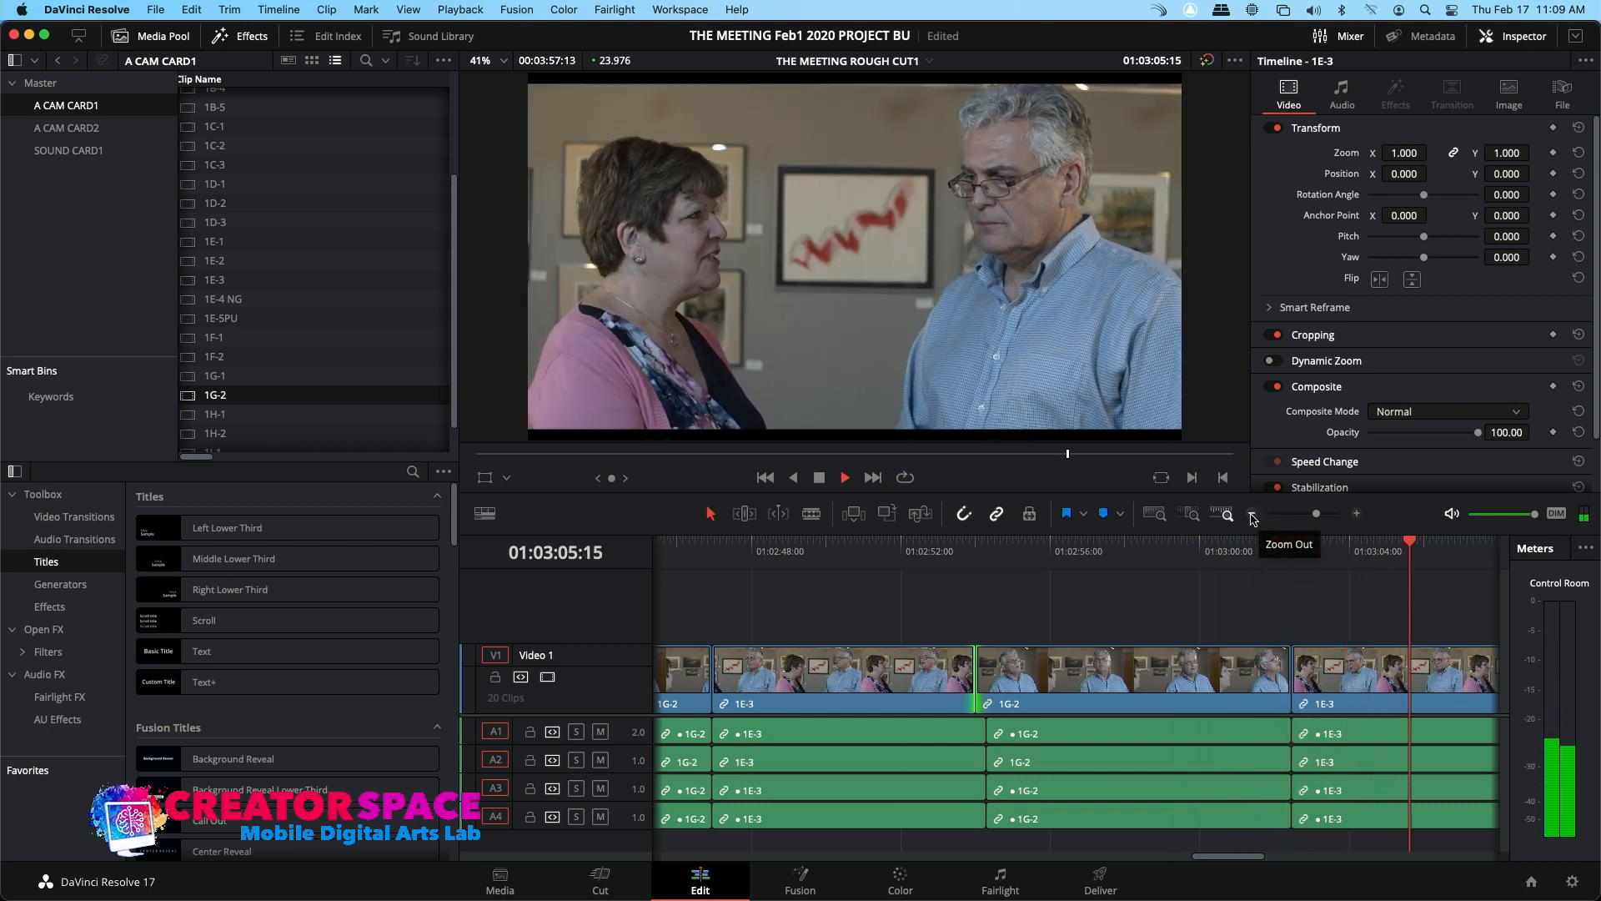
# Play through the 1E-3 clip following 1G-2 and trim its head 5:06 later to 01:03:07:17
pyautogui.click(1253, 514)
pyautogui.press('space')
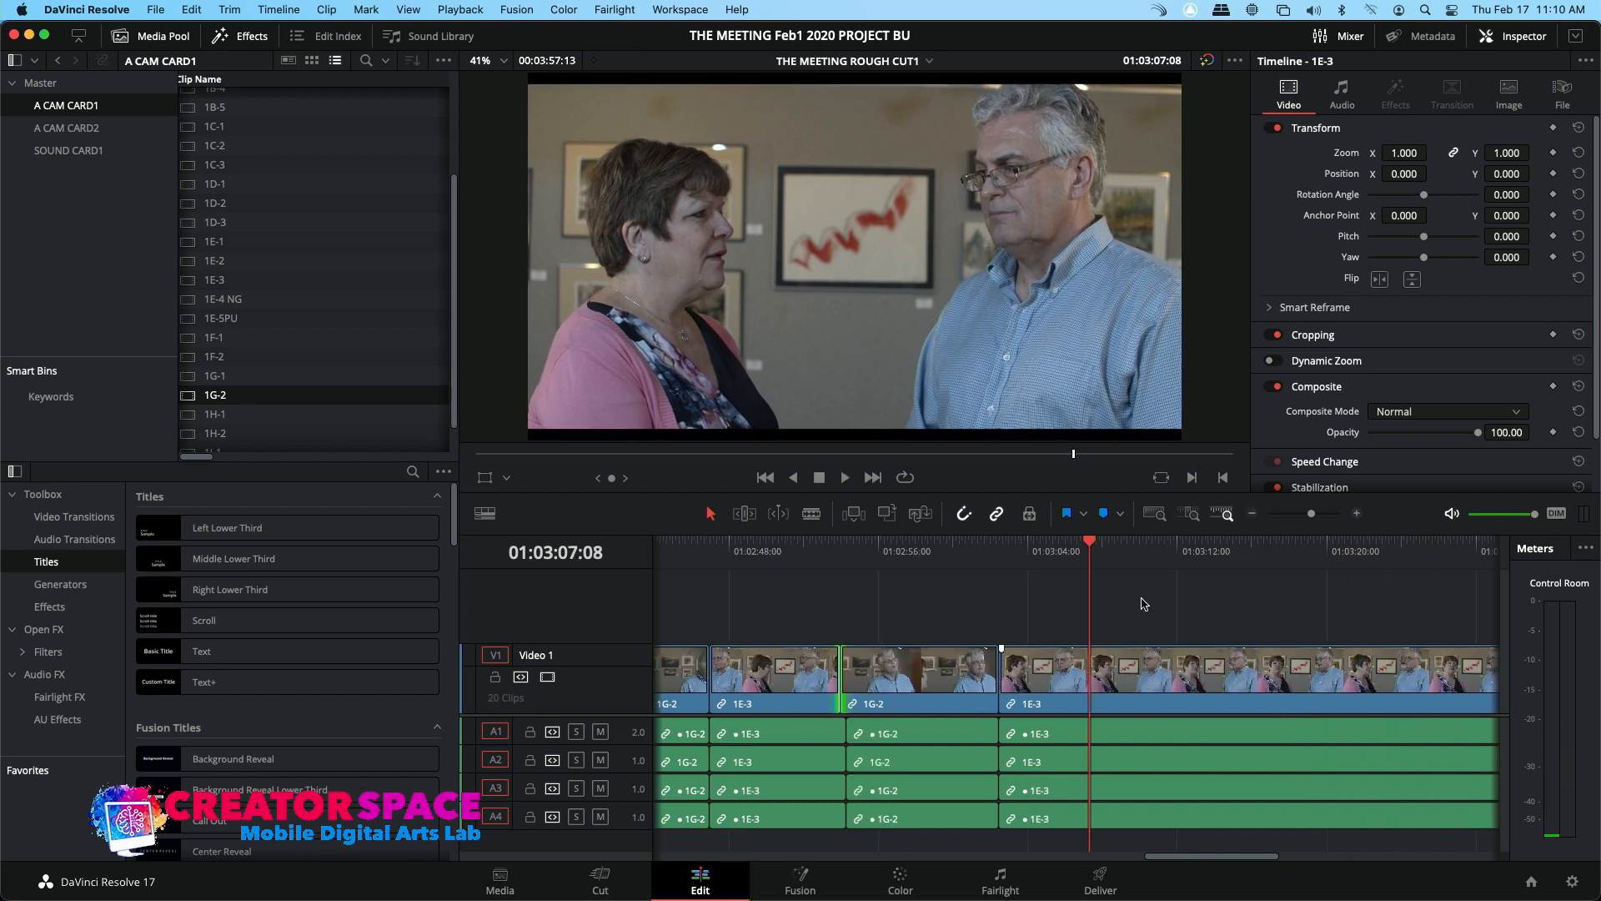
pyautogui.click(1232, 551)
pyautogui.press('space')
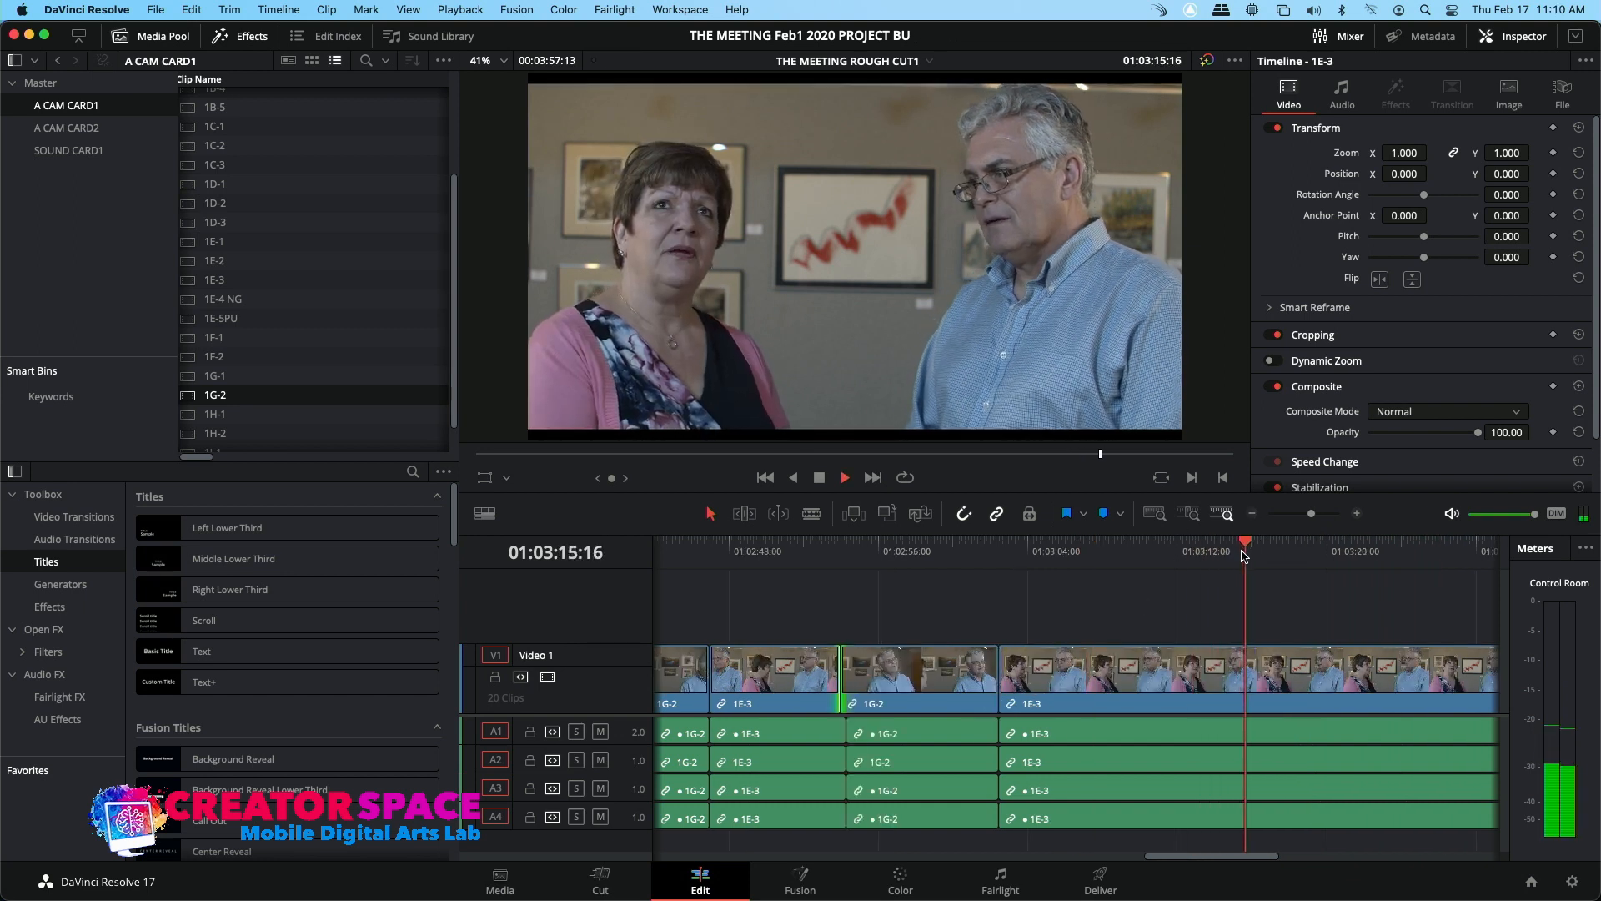
pyautogui.moveTo(1231, 551); pyautogui.dragTo(1098, 550)
pyautogui.press('space')
pyautogui.press('space')
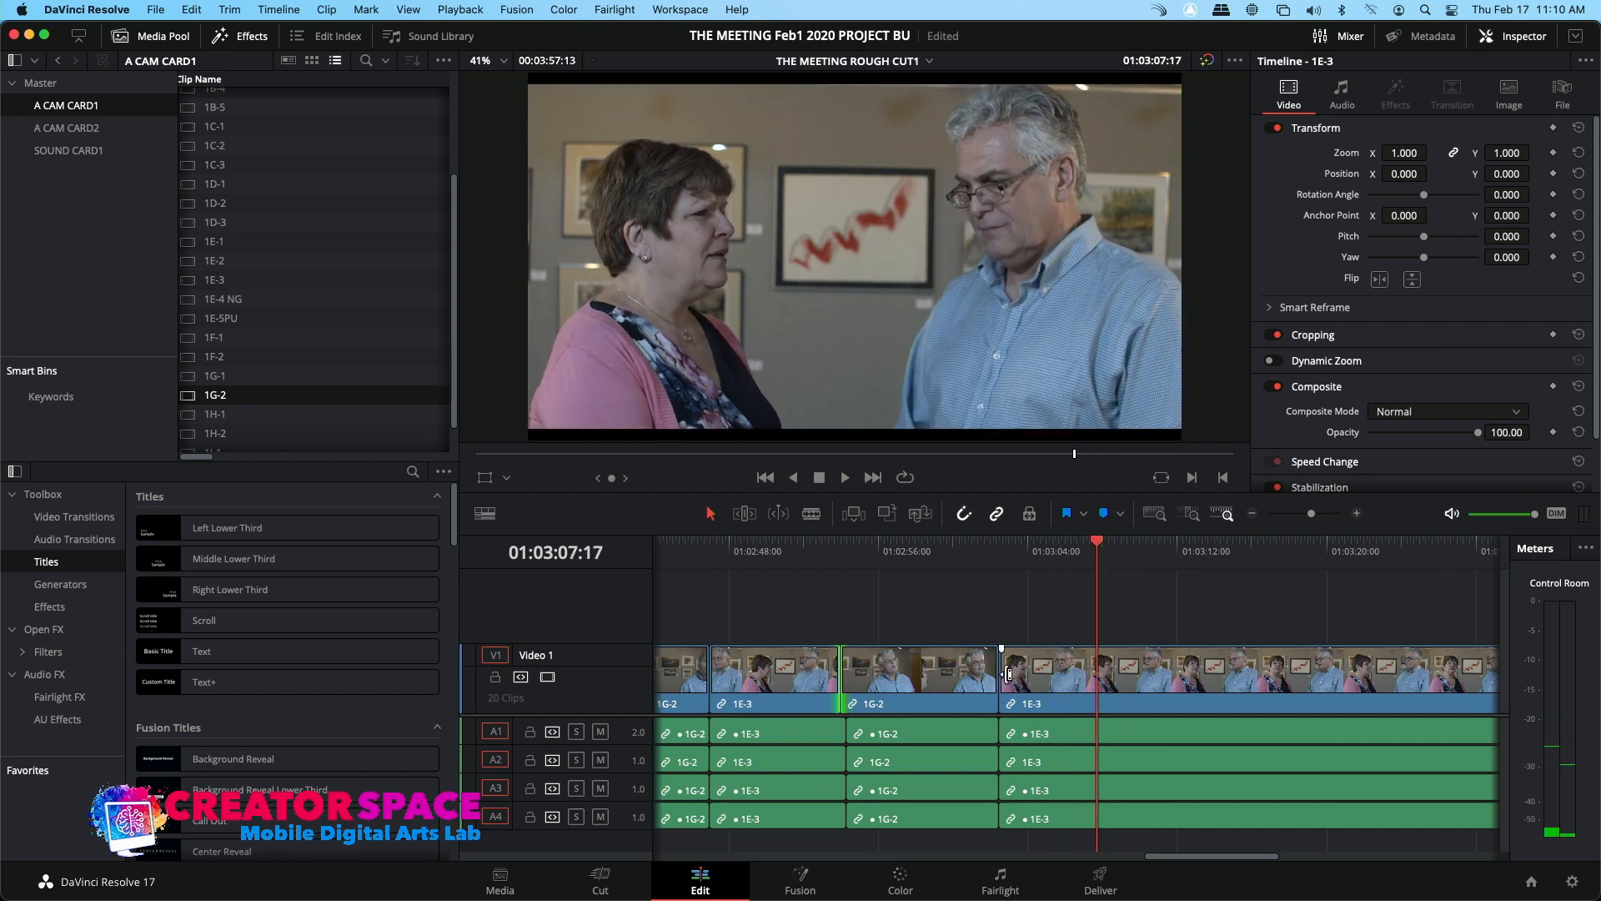
pyautogui.moveTo(1008, 674); pyautogui.dragTo(1098, 675)
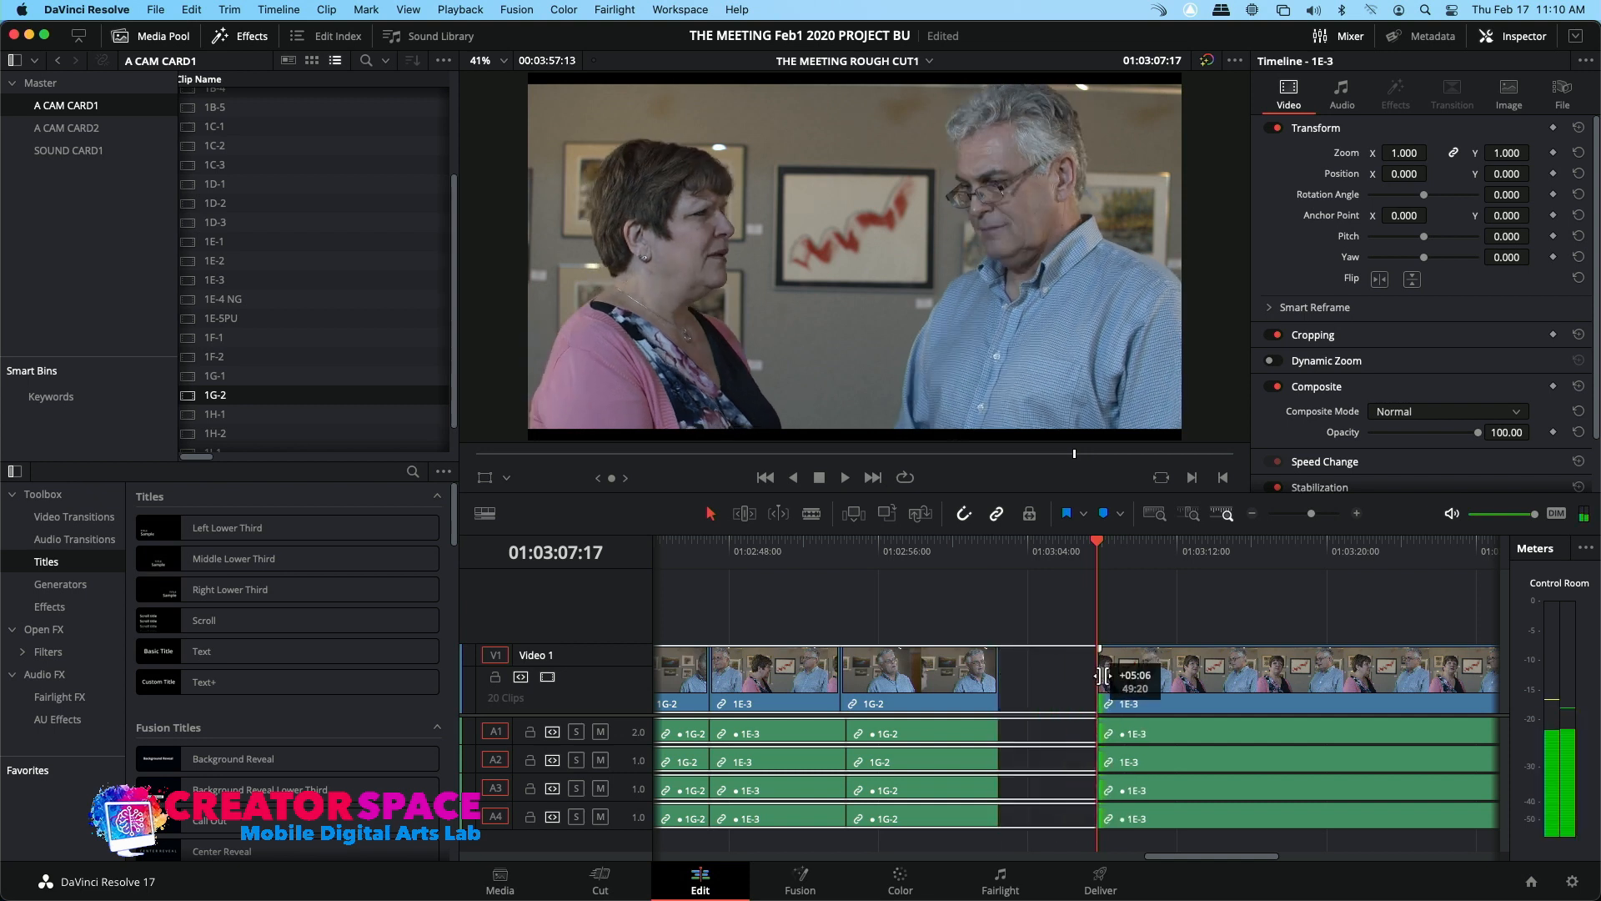
pyautogui.press('space')
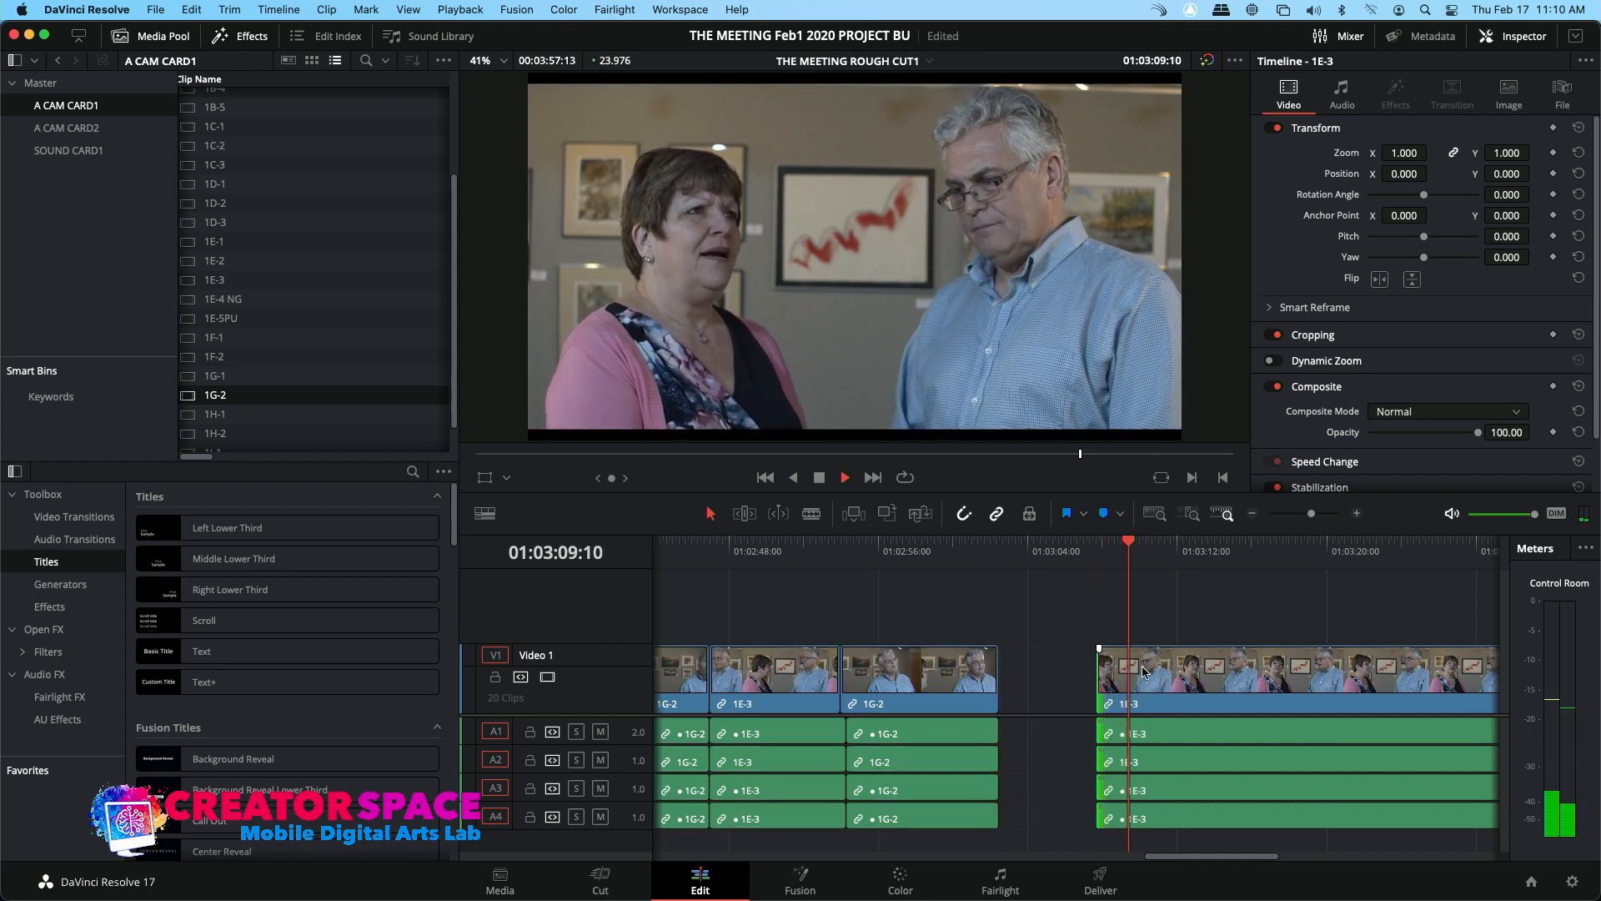
pyautogui.press('space')
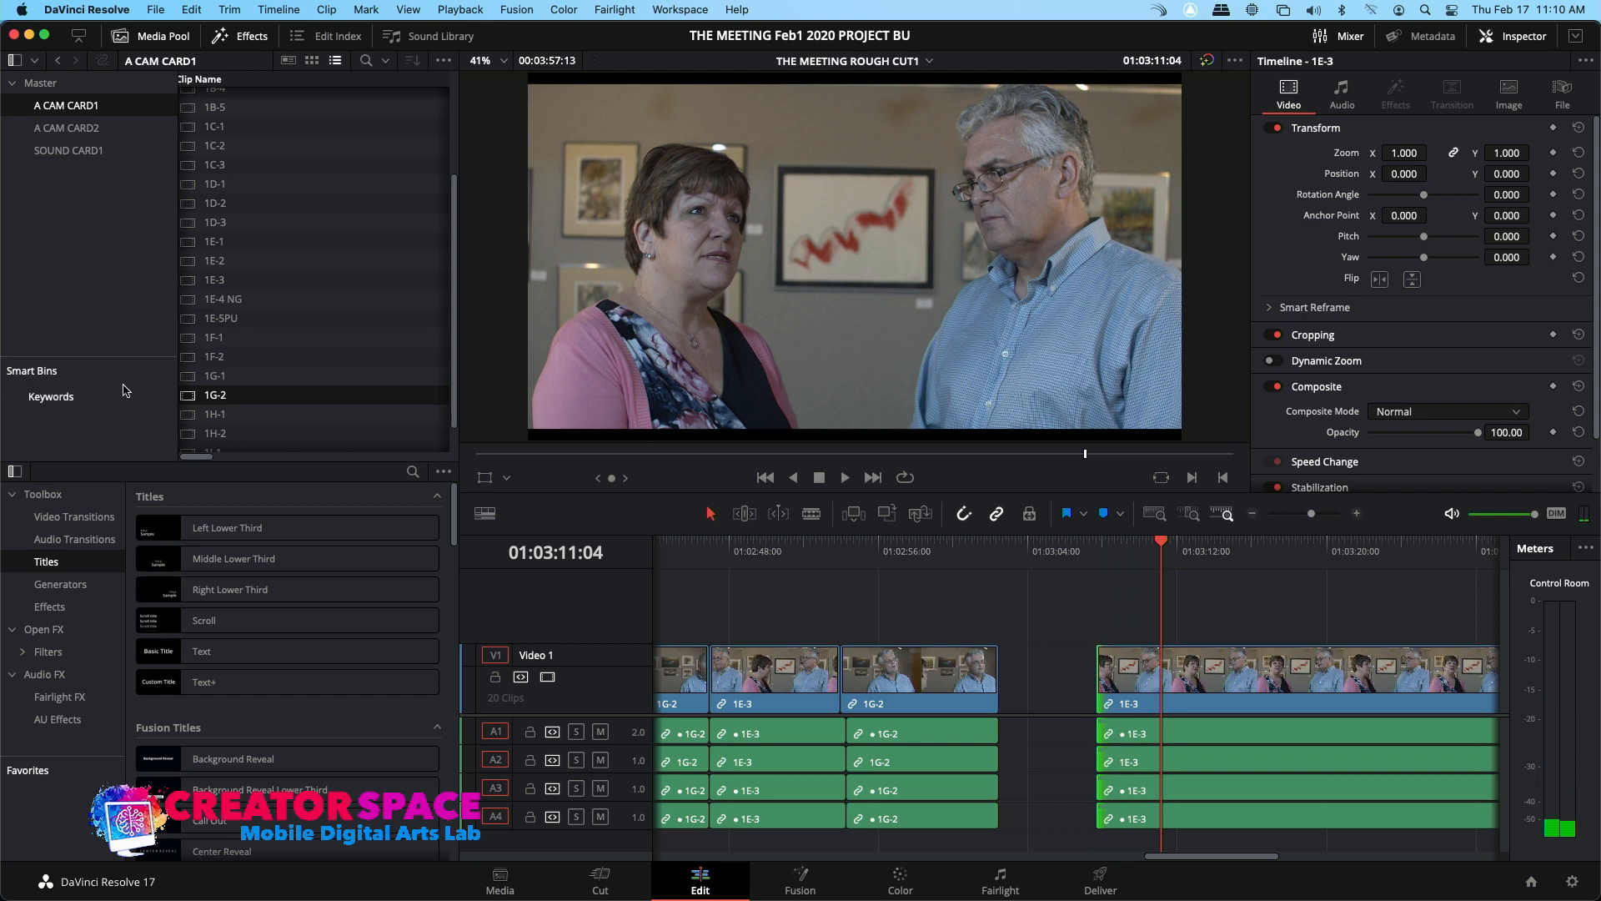
# Load source clip 1H-2 and play its last part to check for the woman's matching line
pyautogui.doubleClick(189, 434)
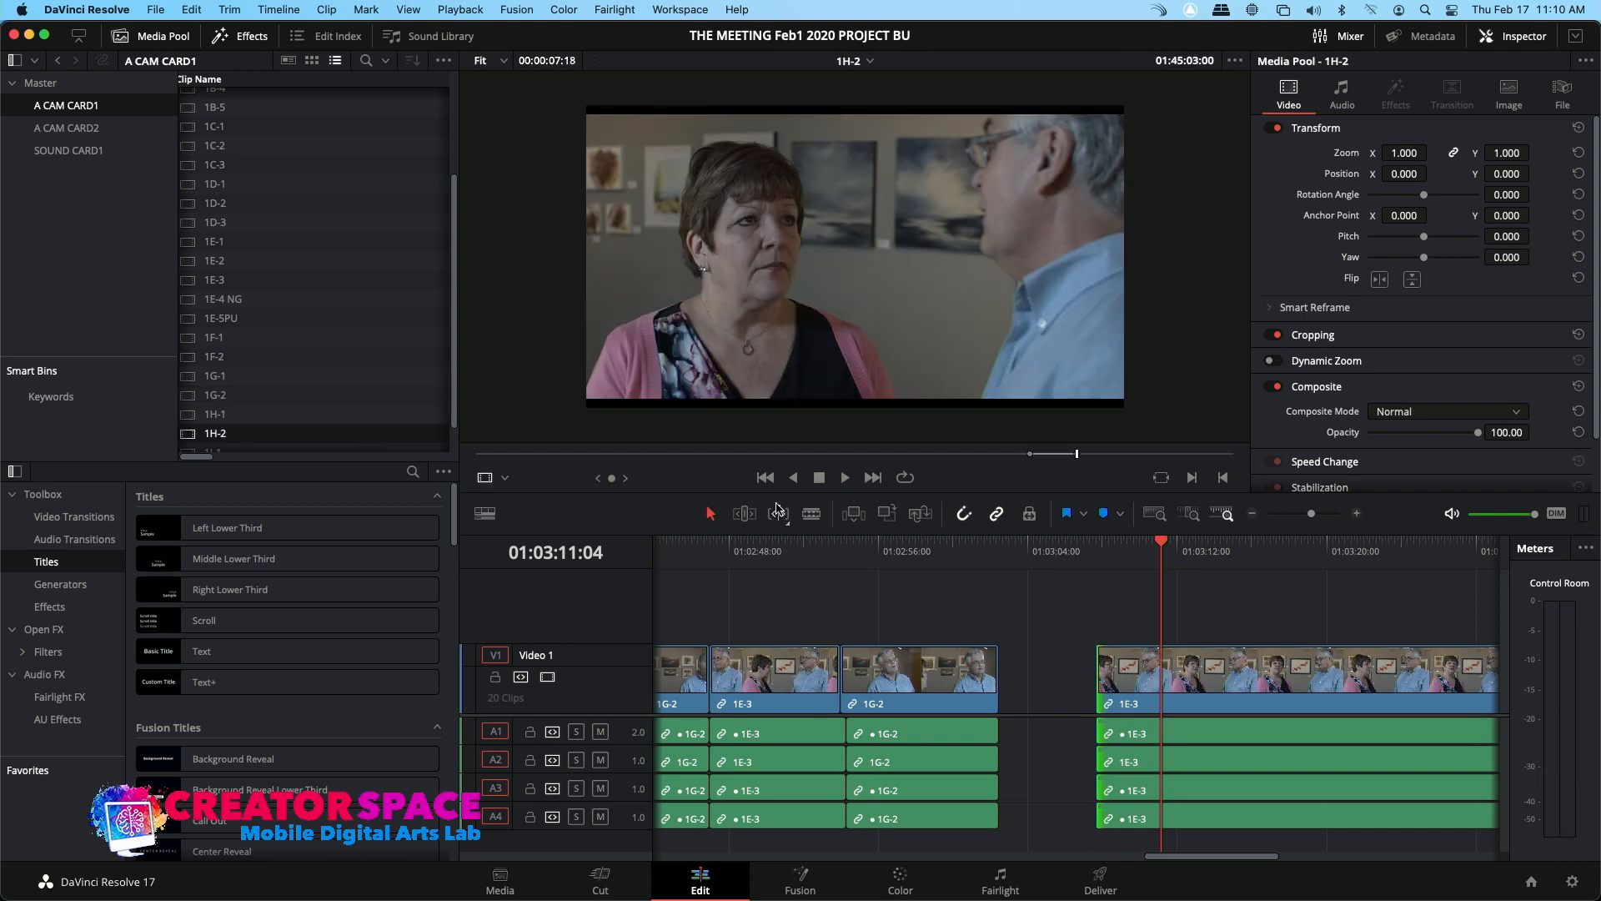
pyautogui.moveTo(1107, 461); pyautogui.dragTo(1154, 463)
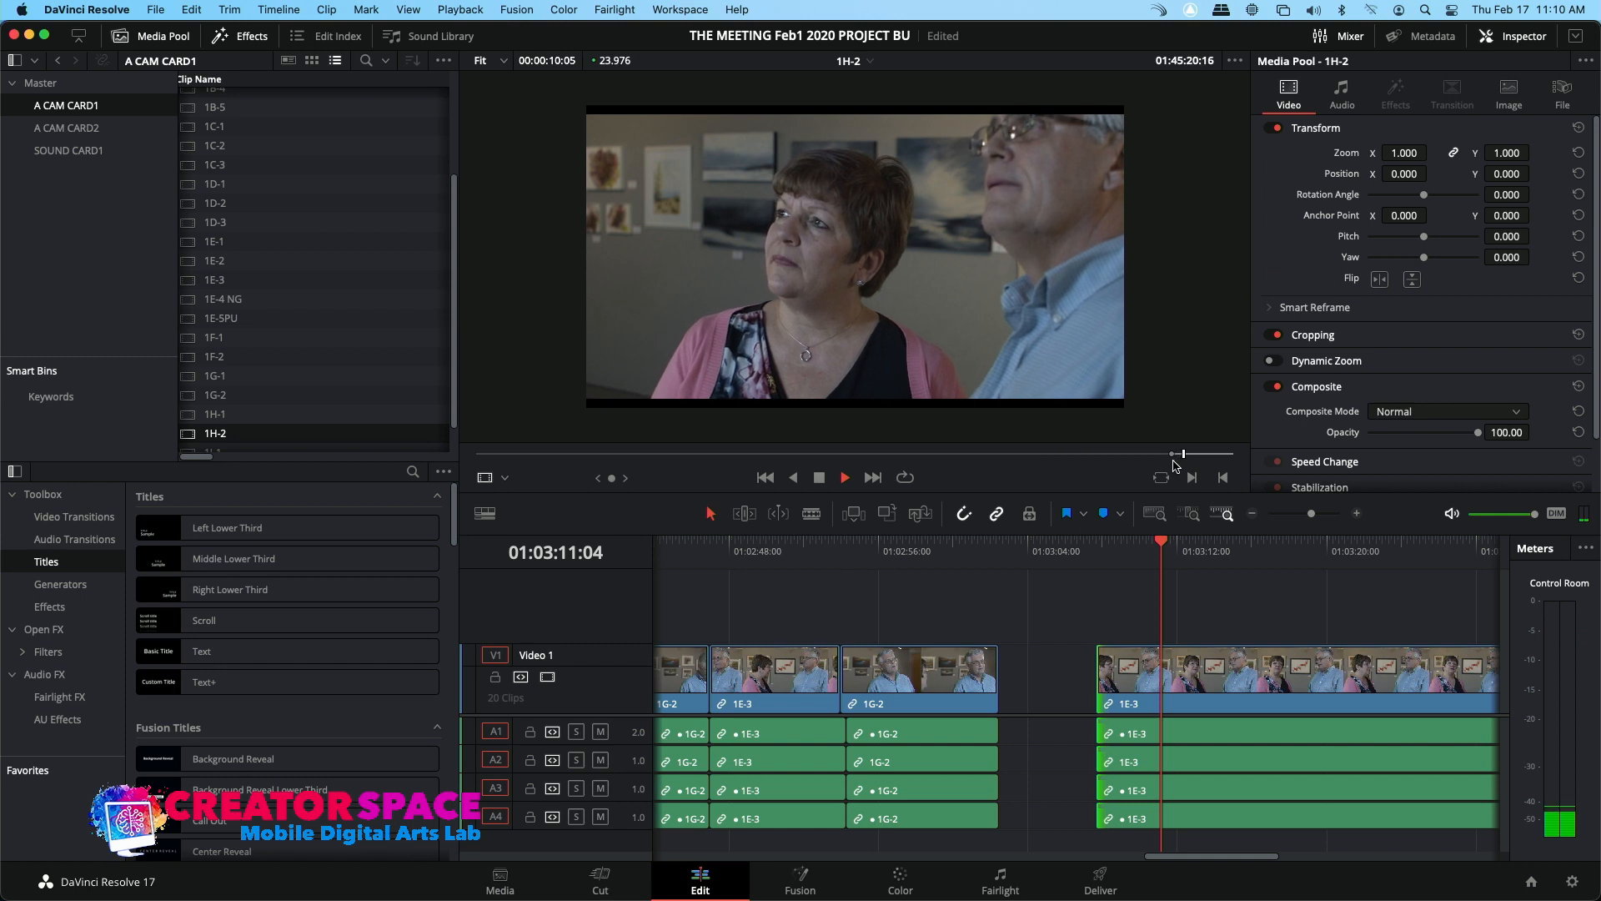
pyautogui.press('space')
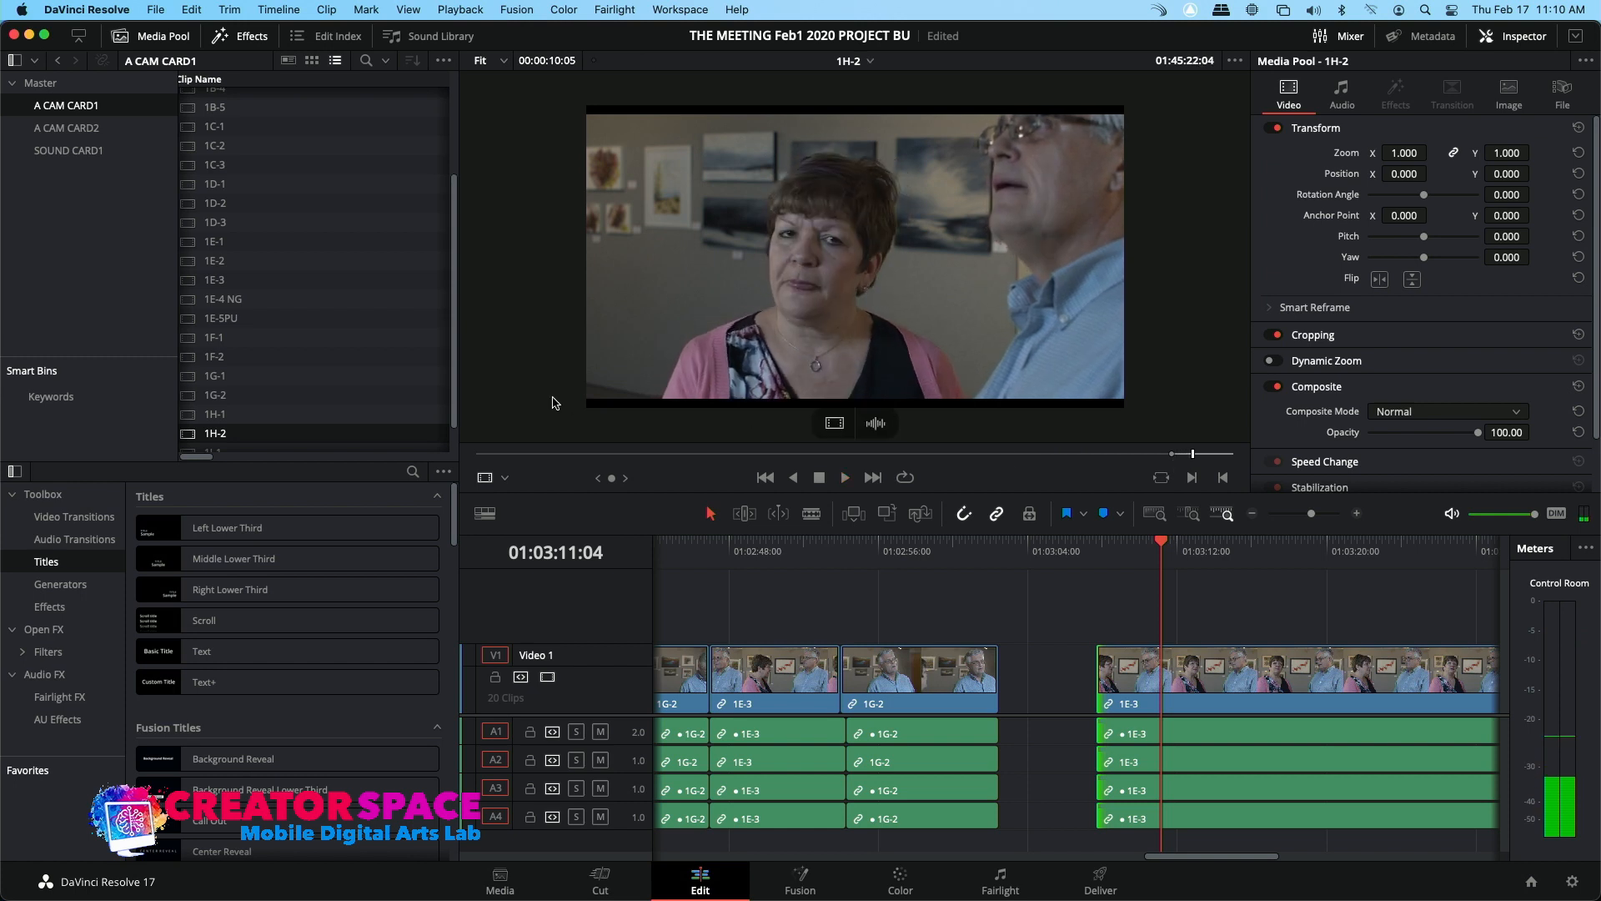
# Load source clip 1I-1, find the woman's matching line, and mark the range to use
pyautogui.scroll(-2, 338, 361)
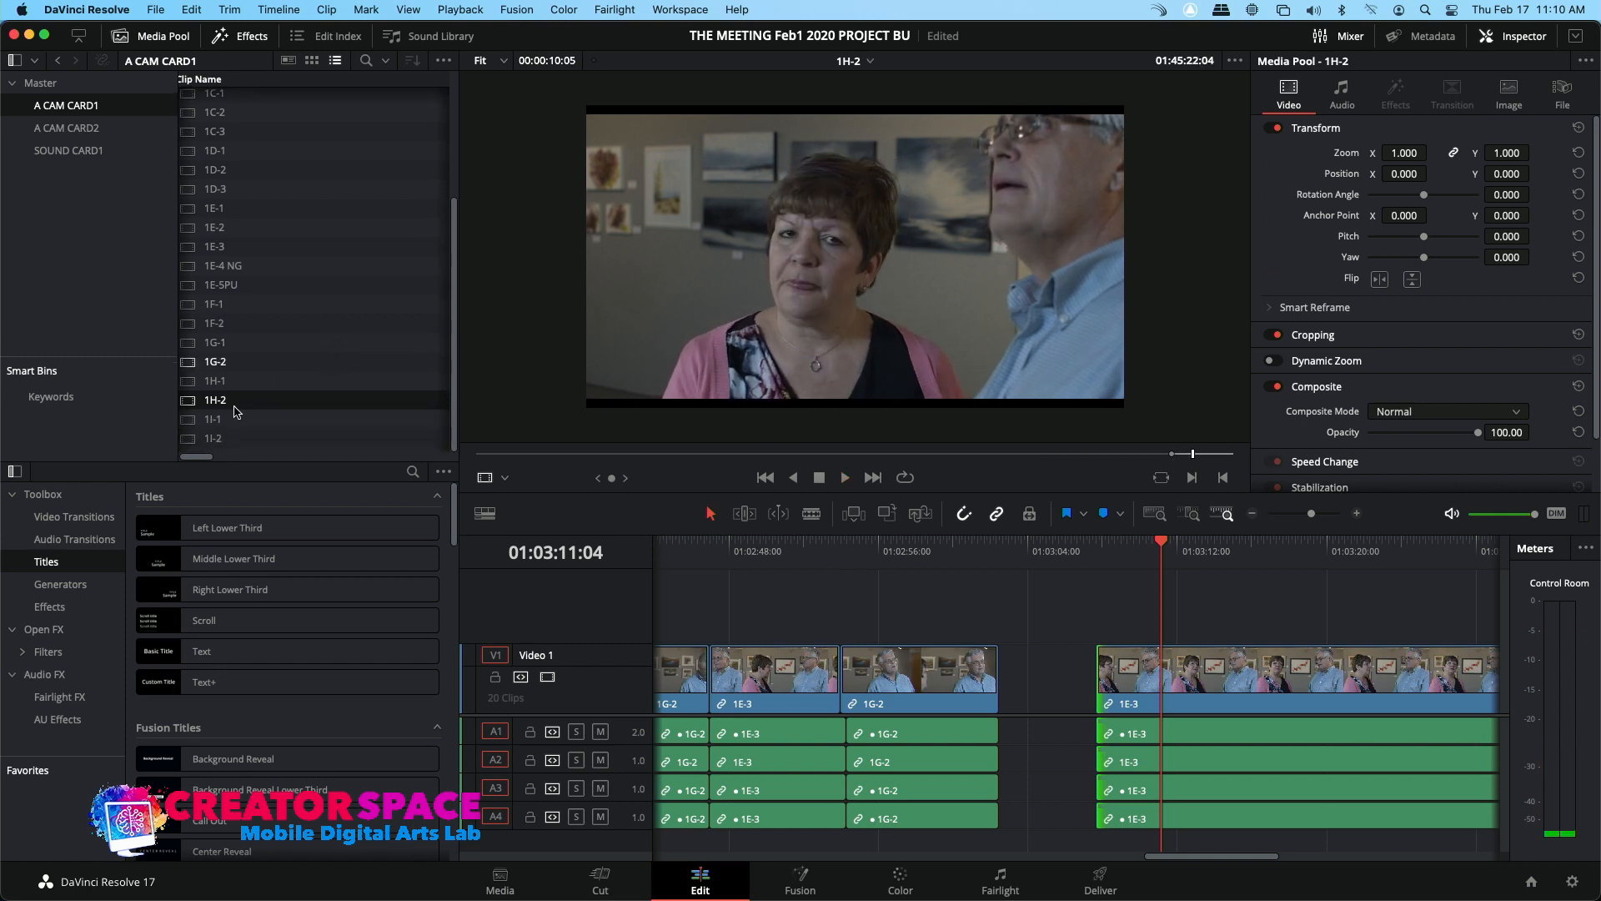
pyautogui.click(185, 424)
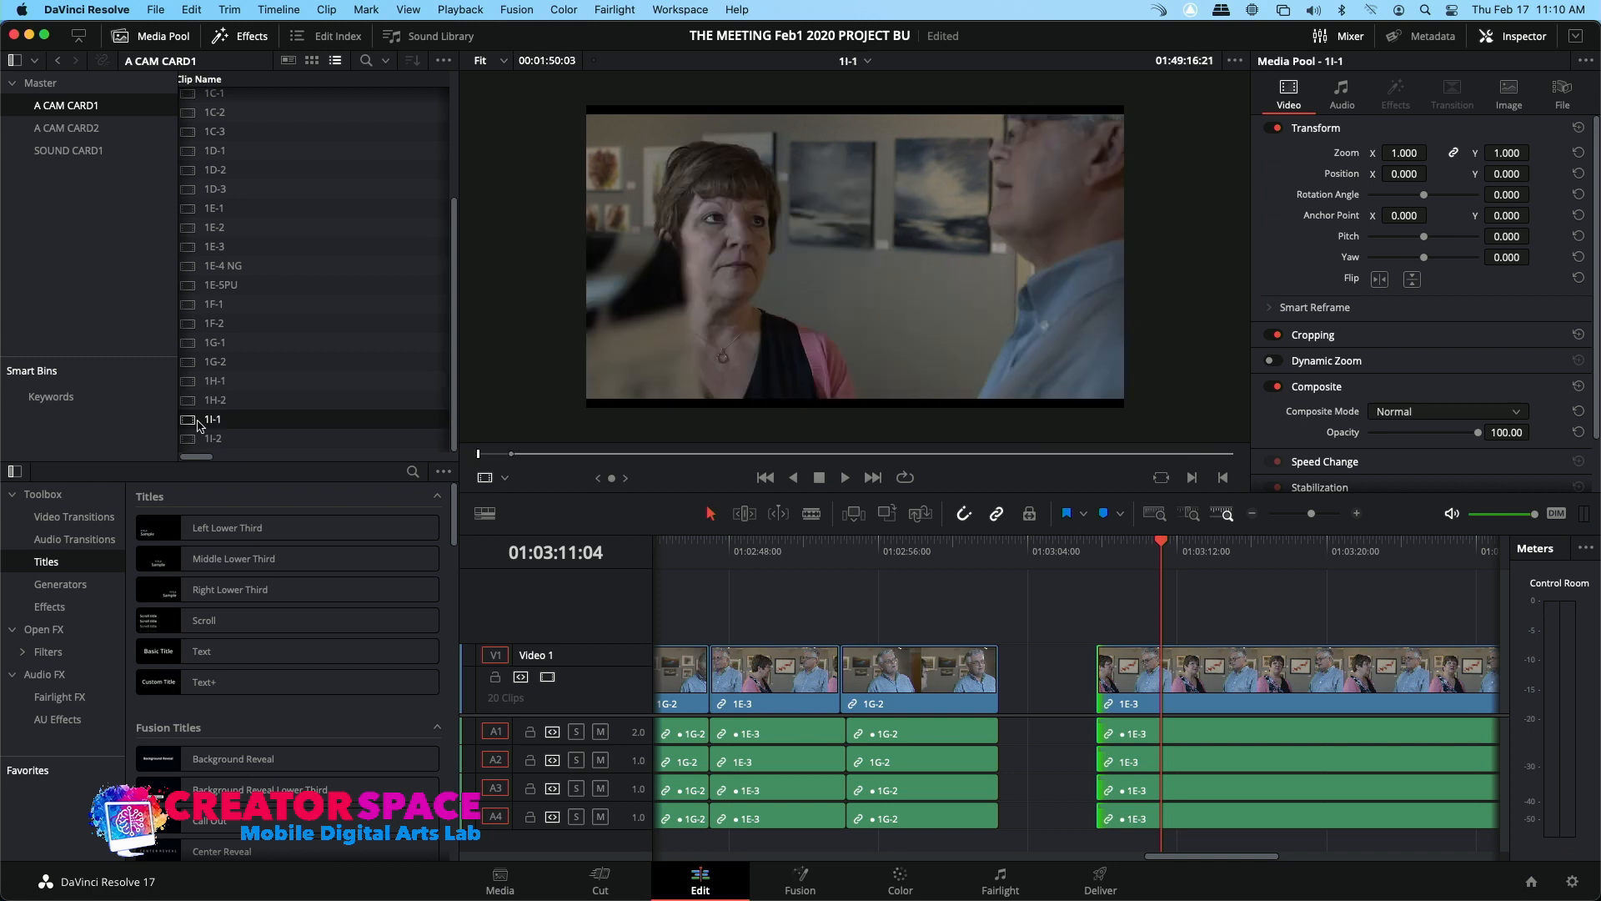
pyautogui.moveTo(1049, 455)
pyautogui.mouseDown()
pyautogui.moveTo(1073, 461)
pyautogui.moveTo(1030, 456)
pyautogui.mouseUp()
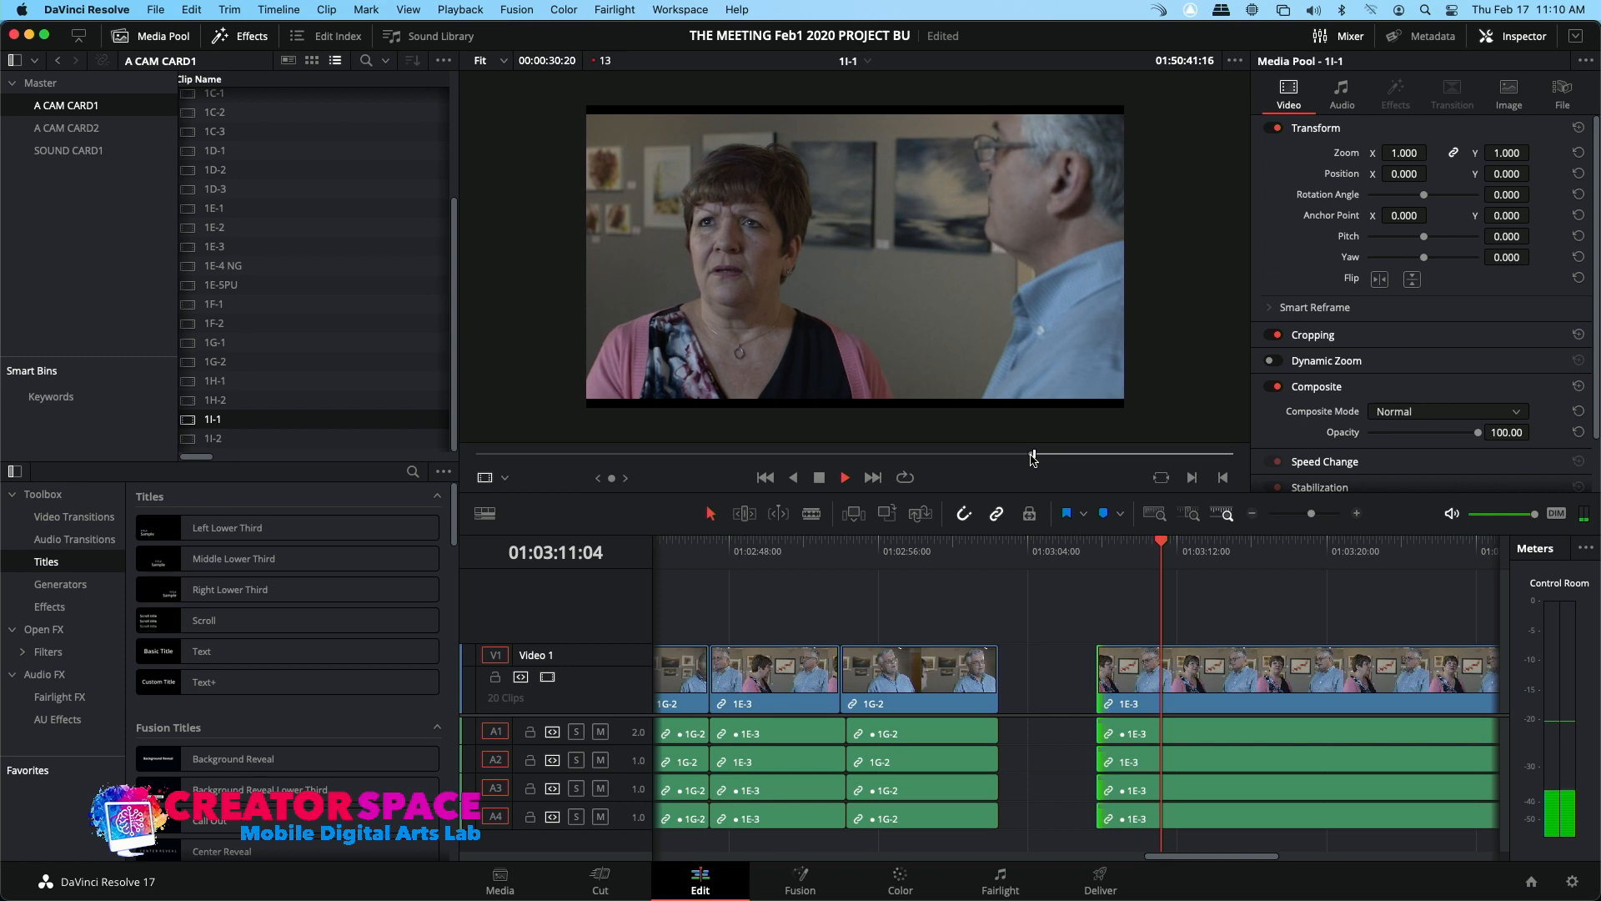
pyautogui.click(997, 456)
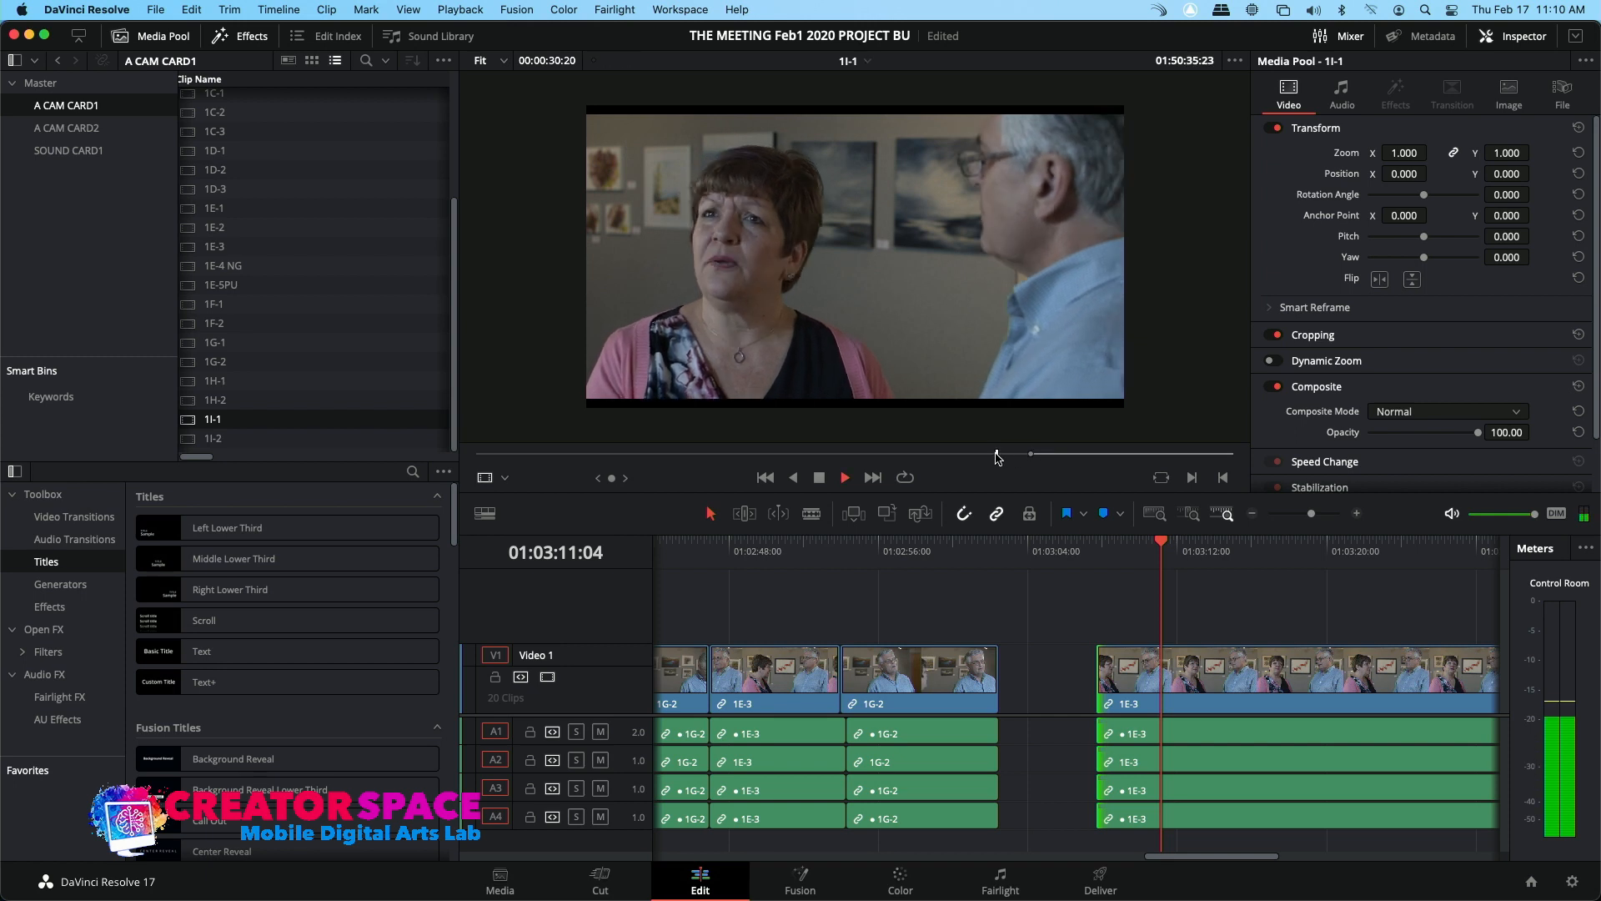
pyautogui.click(930, 455)
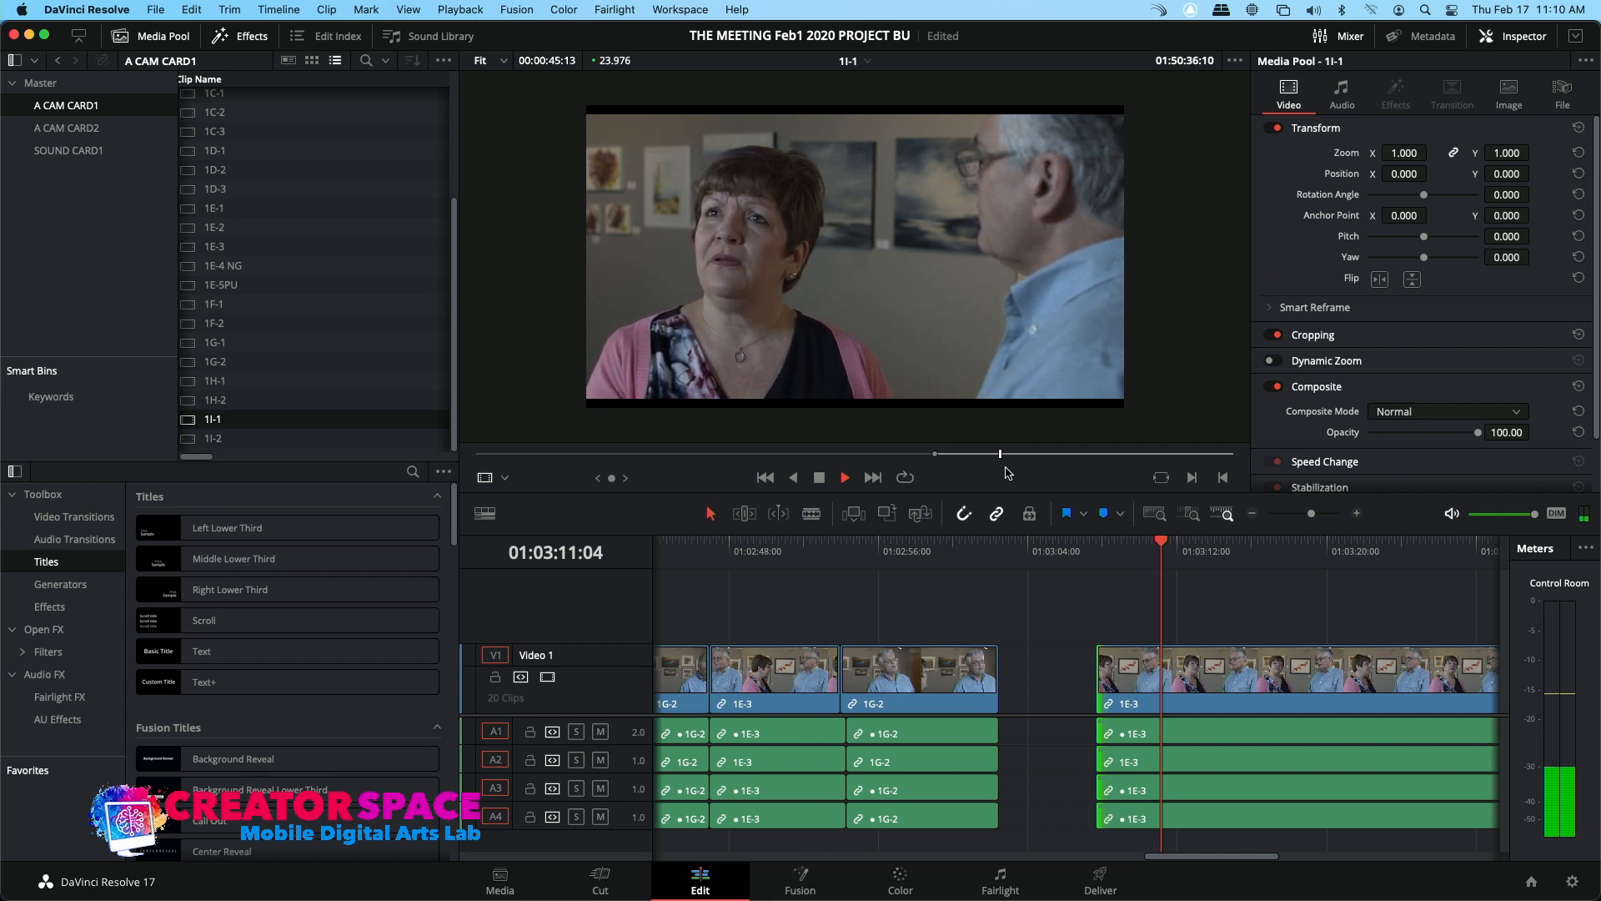
# Overwrite the marked 1I-1 range with sound at 01:03:02:11, directly after 1G-2, and play across the new cut
pyautogui.click(988, 546)
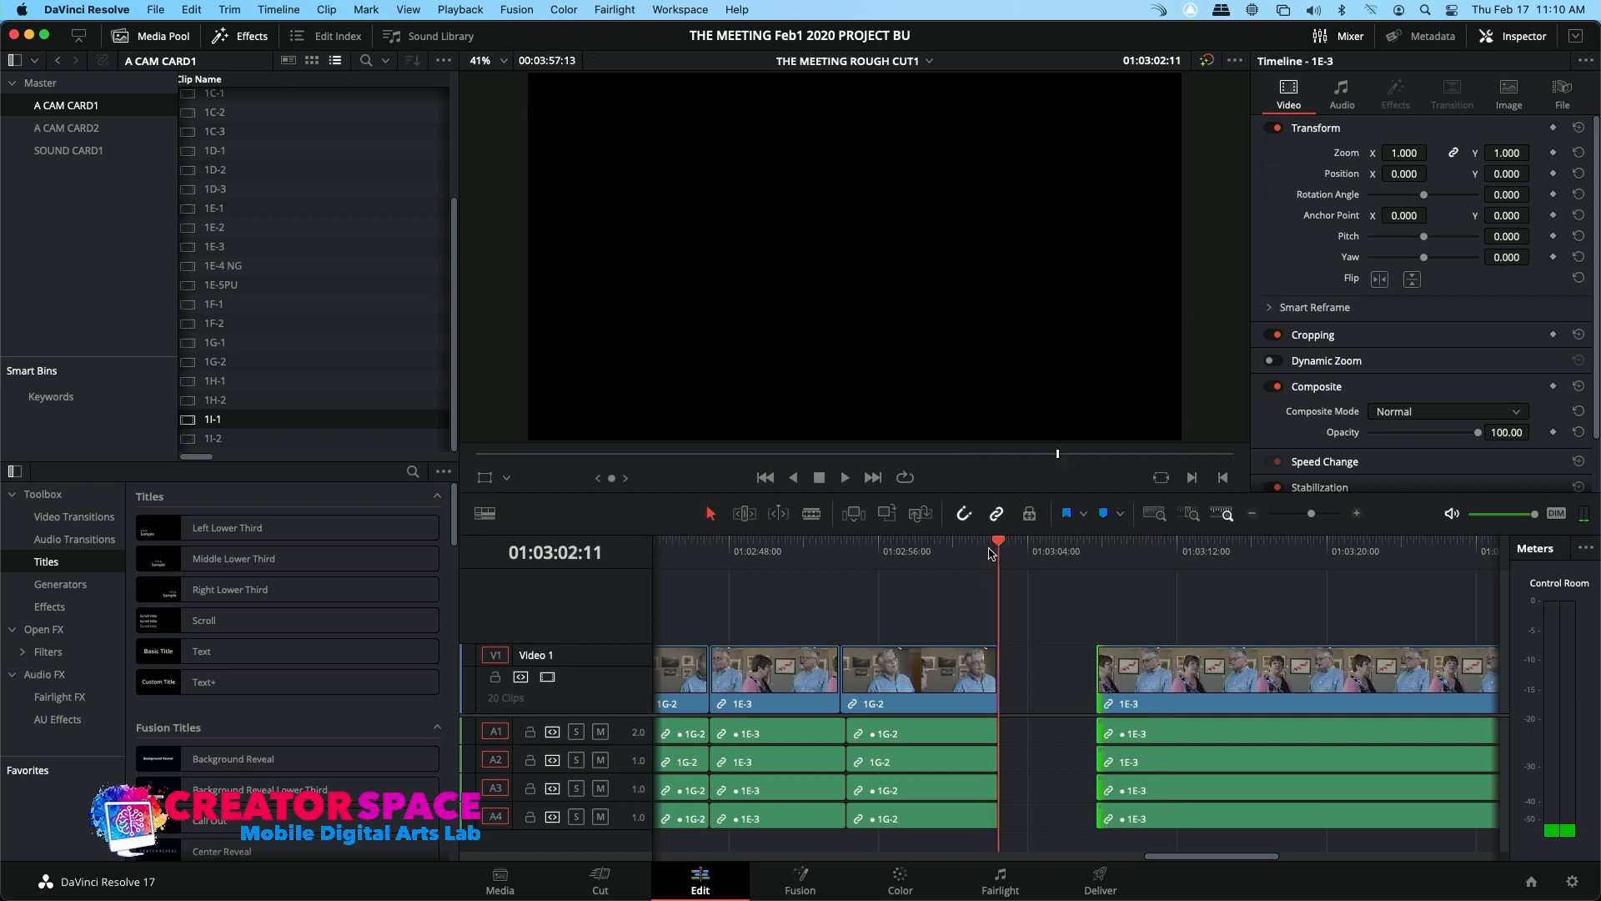
pyautogui.click(888, 514)
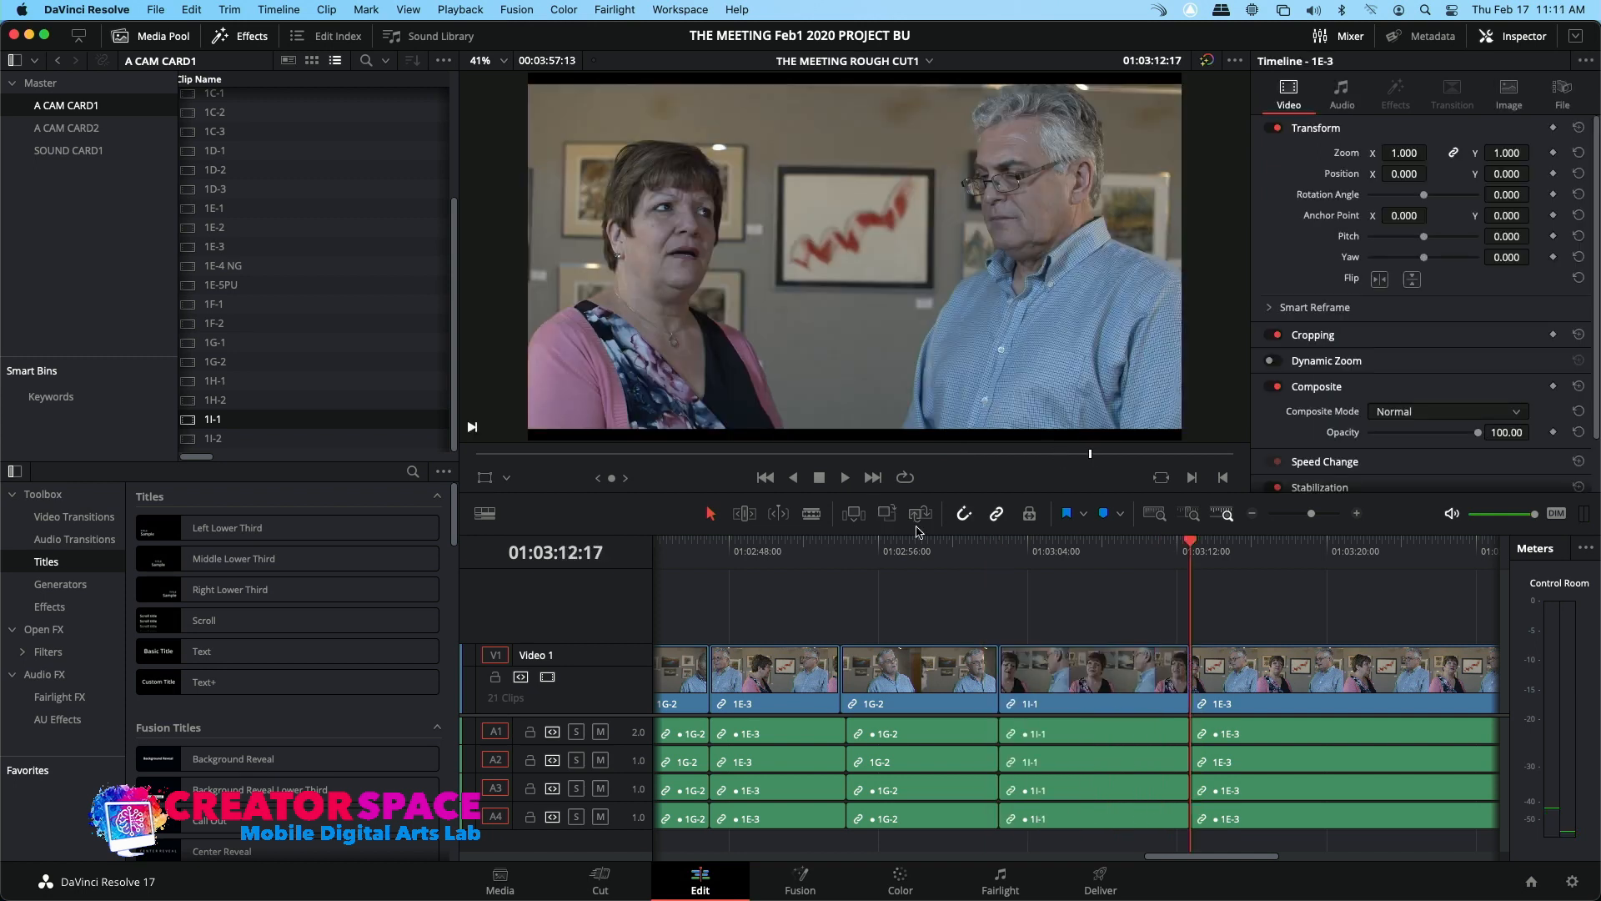
pyautogui.click(965, 551)
pyautogui.press('space')
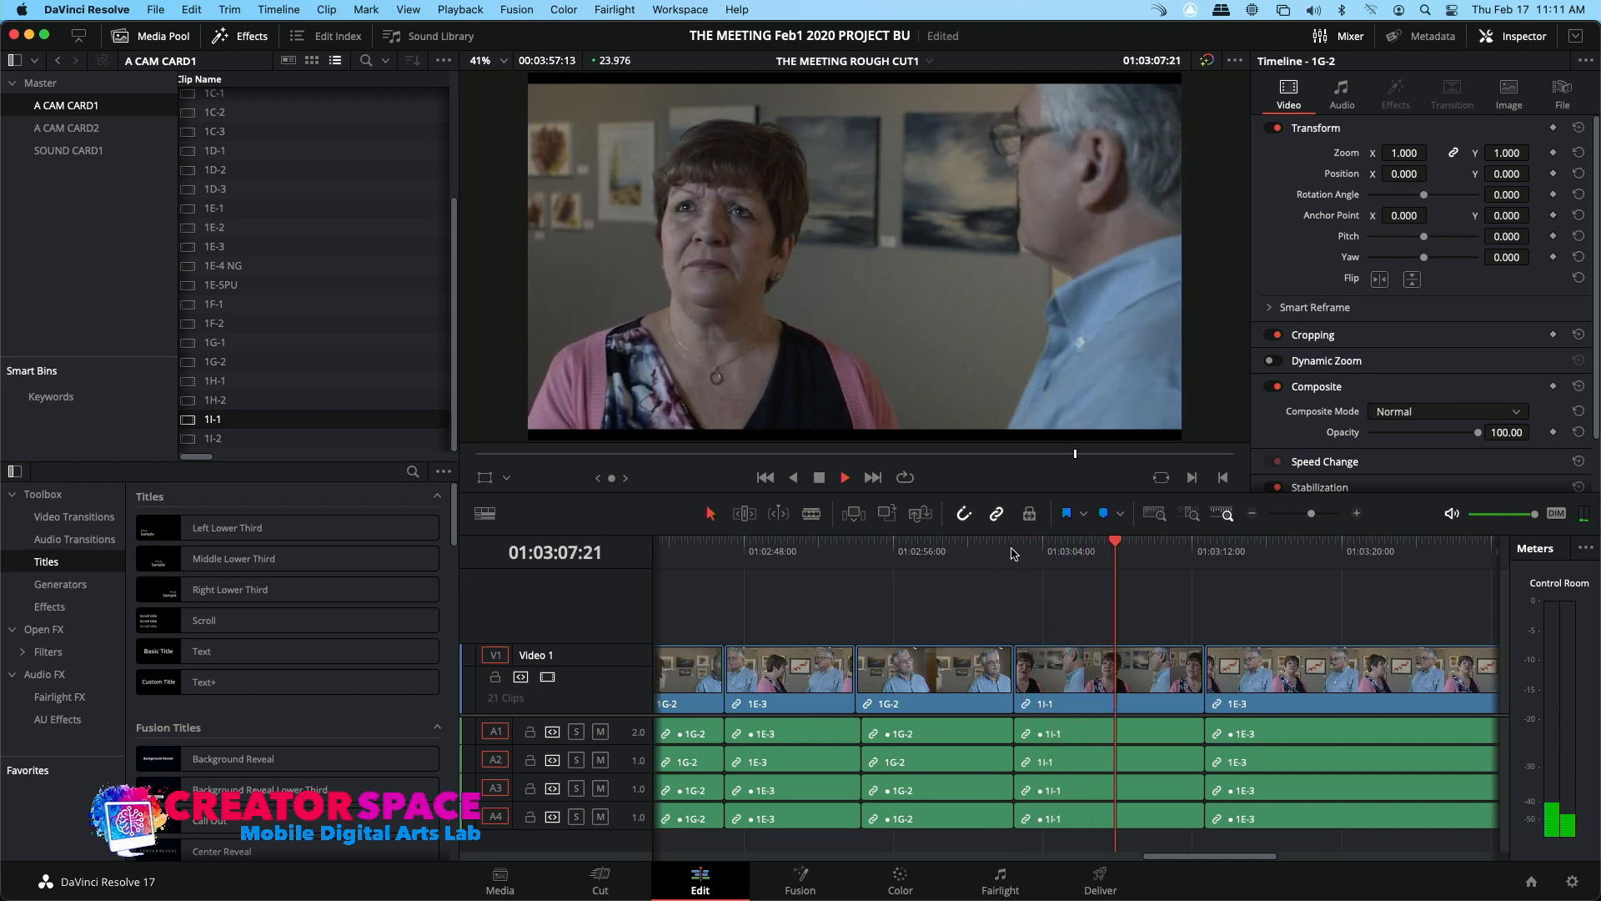
pyautogui.press('space')
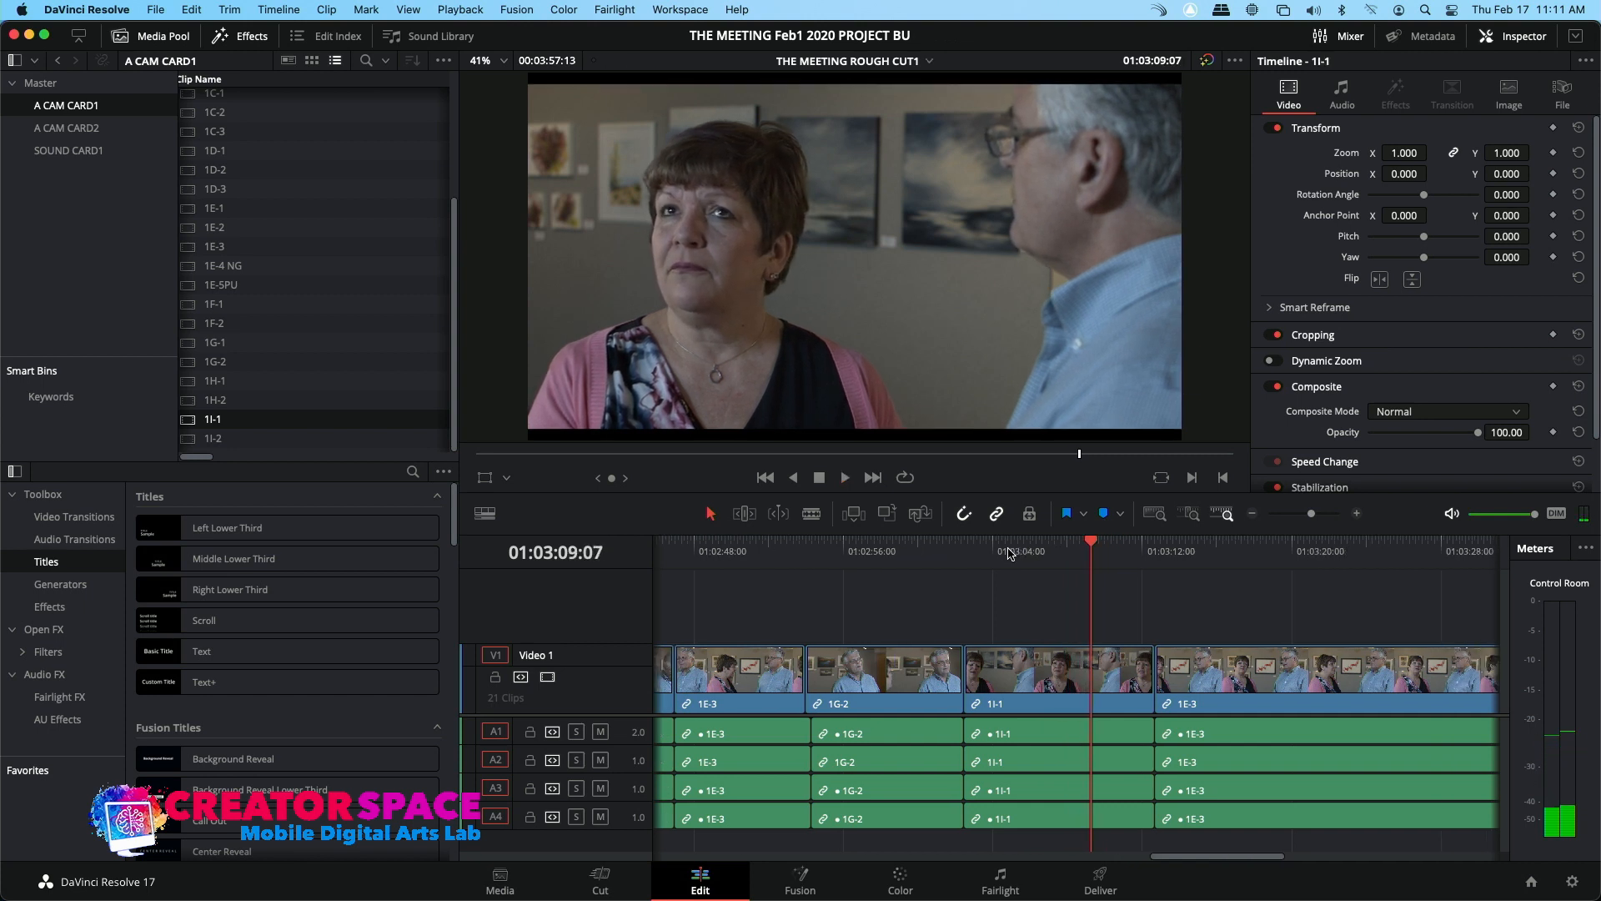
# Load the wide shot 1A-4 and mark a 1:19 range around 22:10:45:20, before the handshake
pyautogui.click(997, 551)
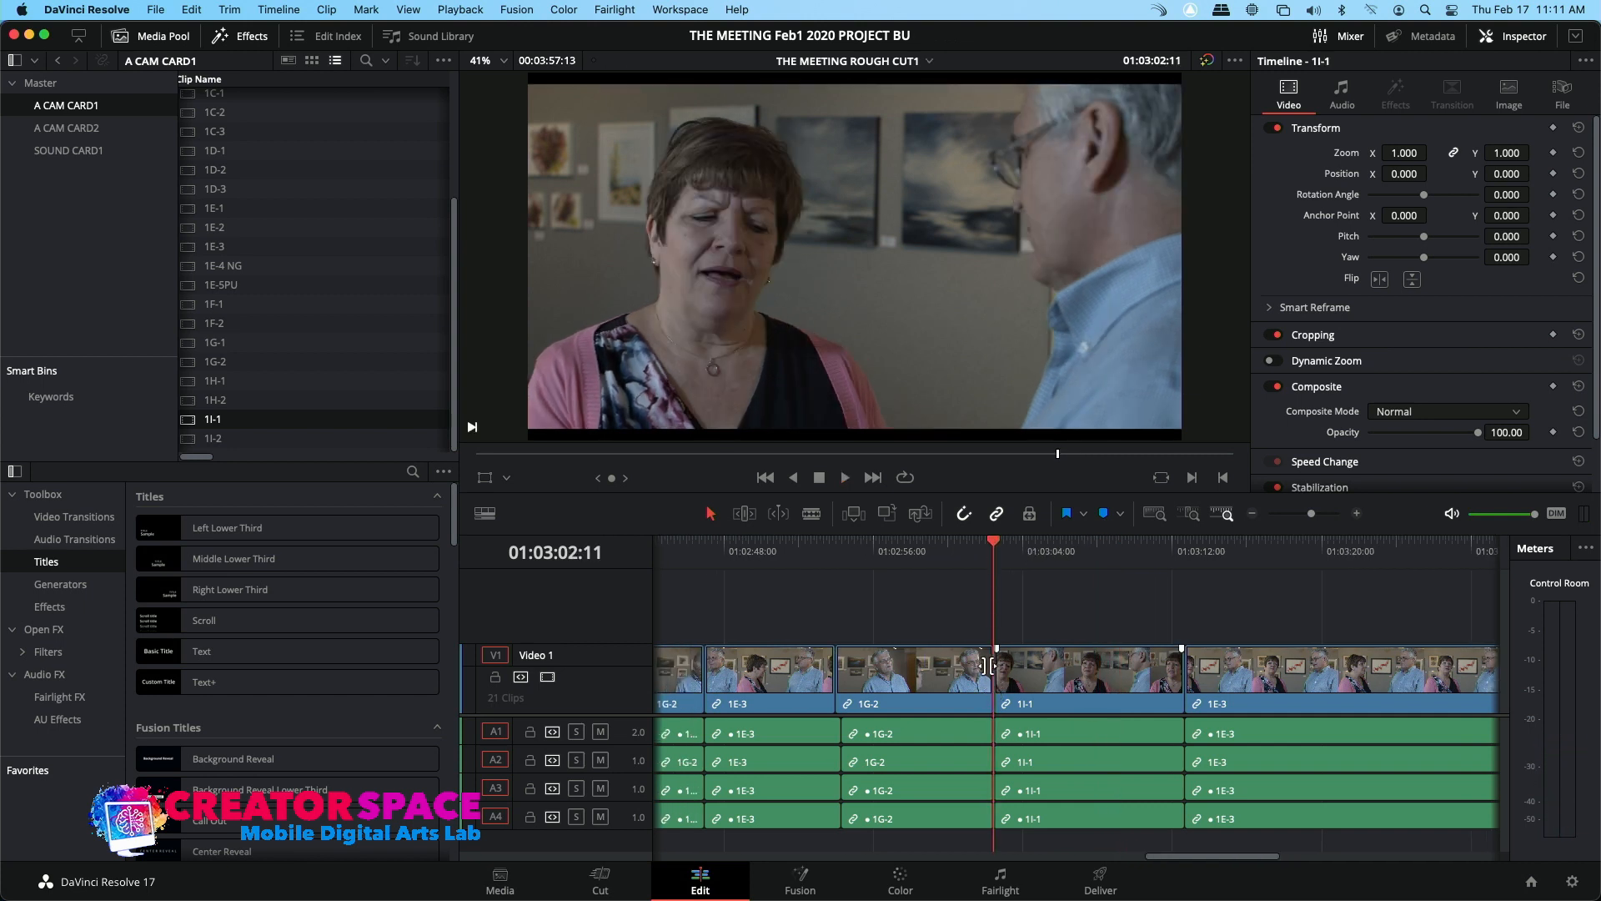
pyautogui.scroll(5, 262, 356)
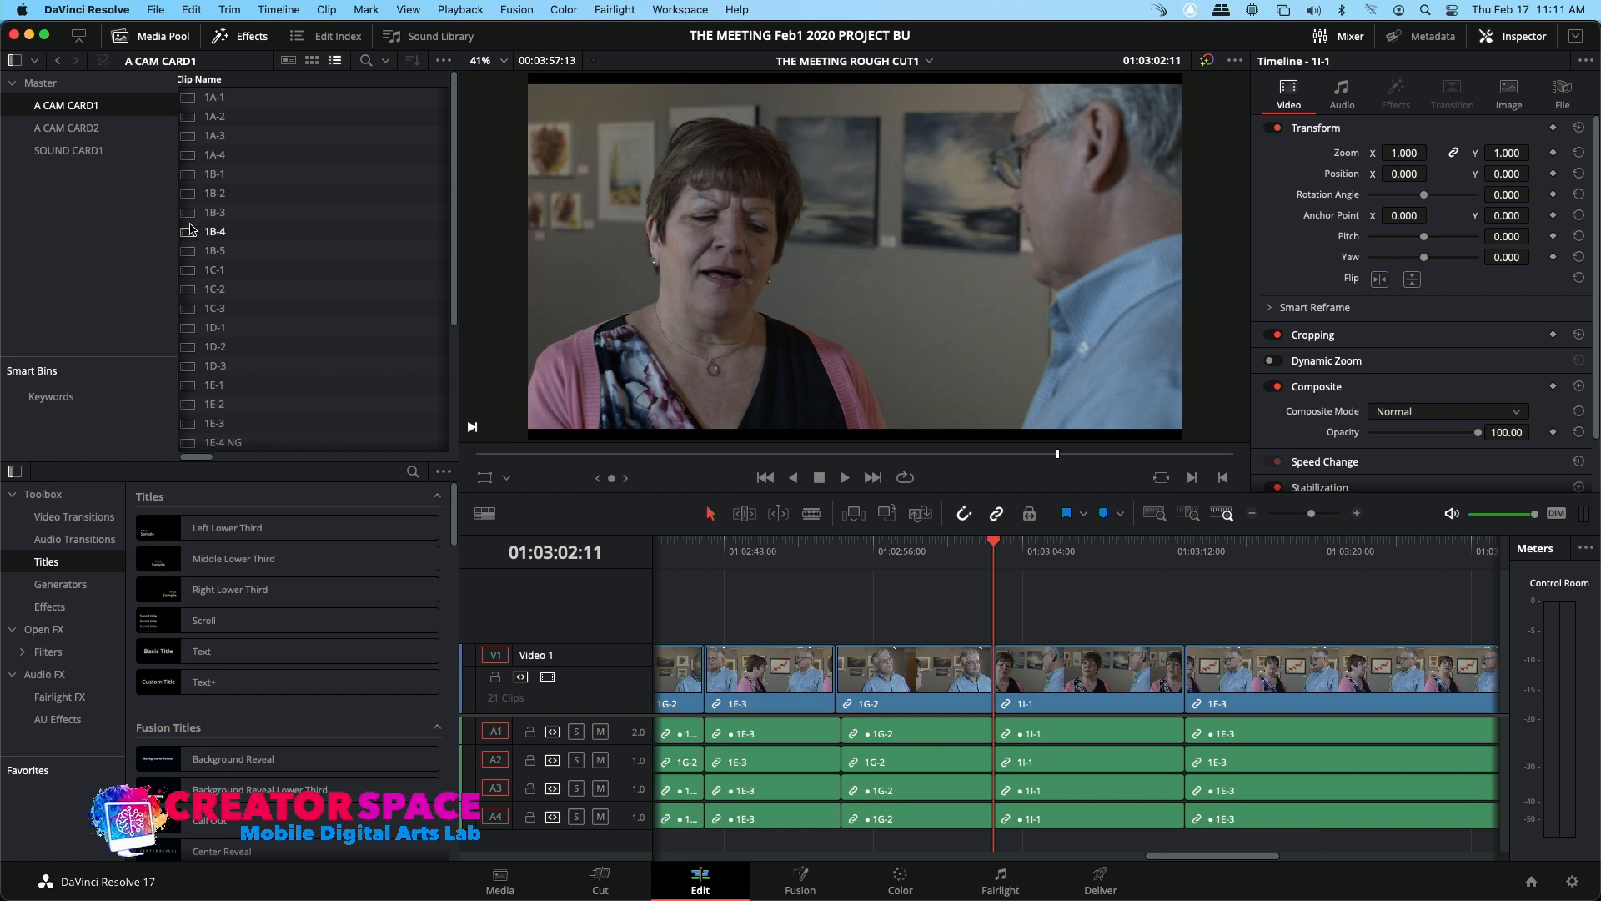
pyautogui.doubleClick(189, 155)
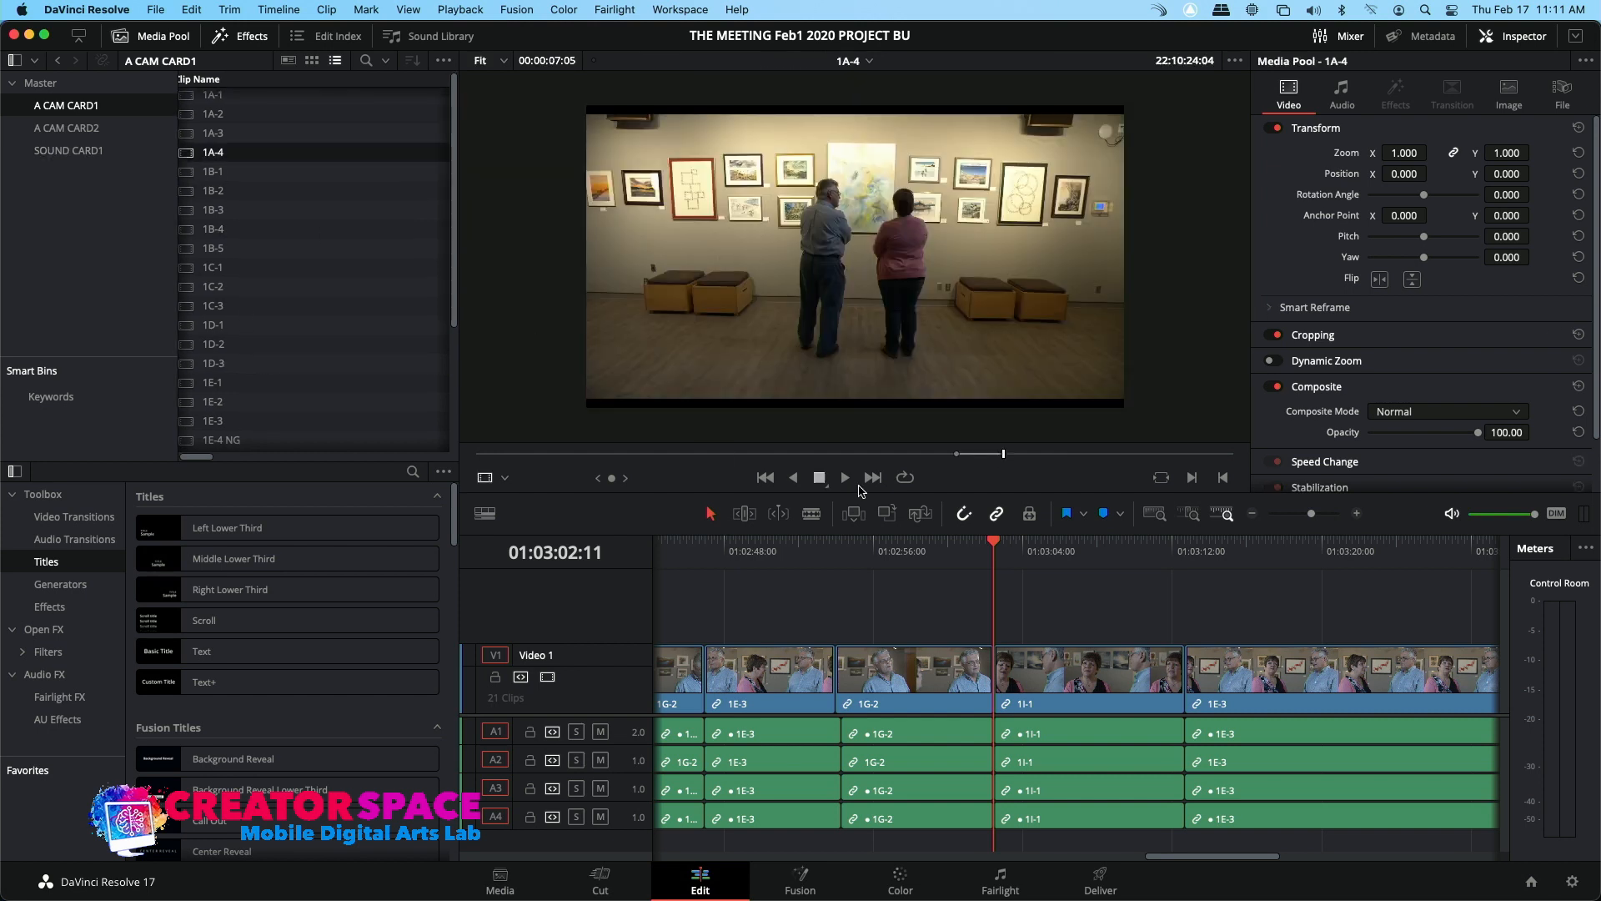
pyautogui.moveTo(1047, 454); pyautogui.dragTo(1067, 454)
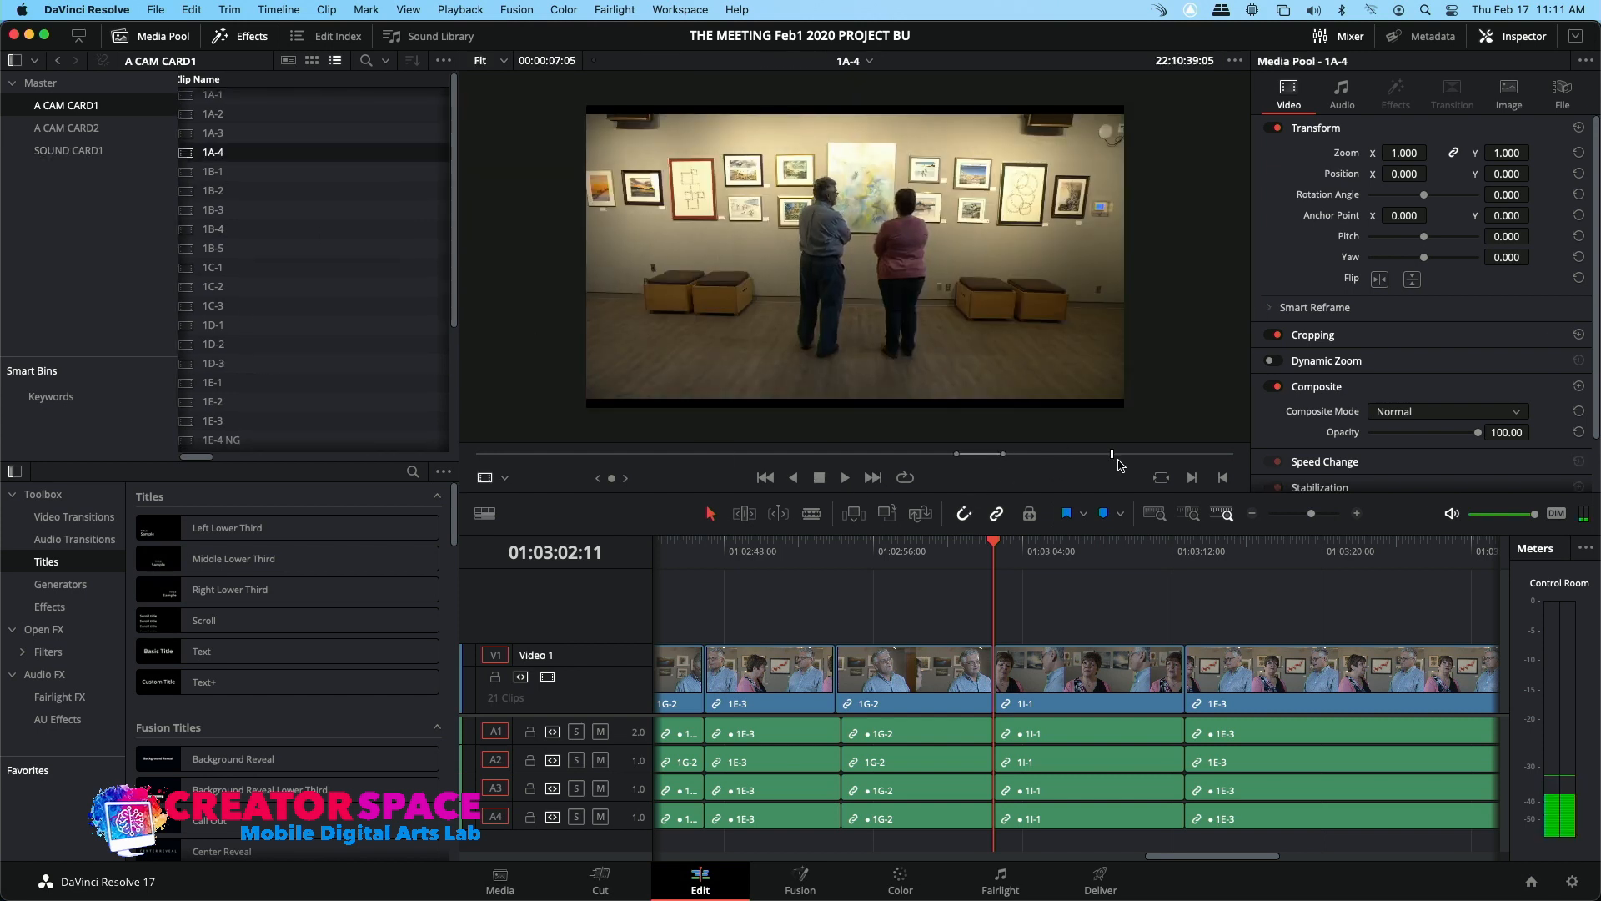
pyautogui.moveTo(1158, 456); pyautogui.dragTo(1201, 461)
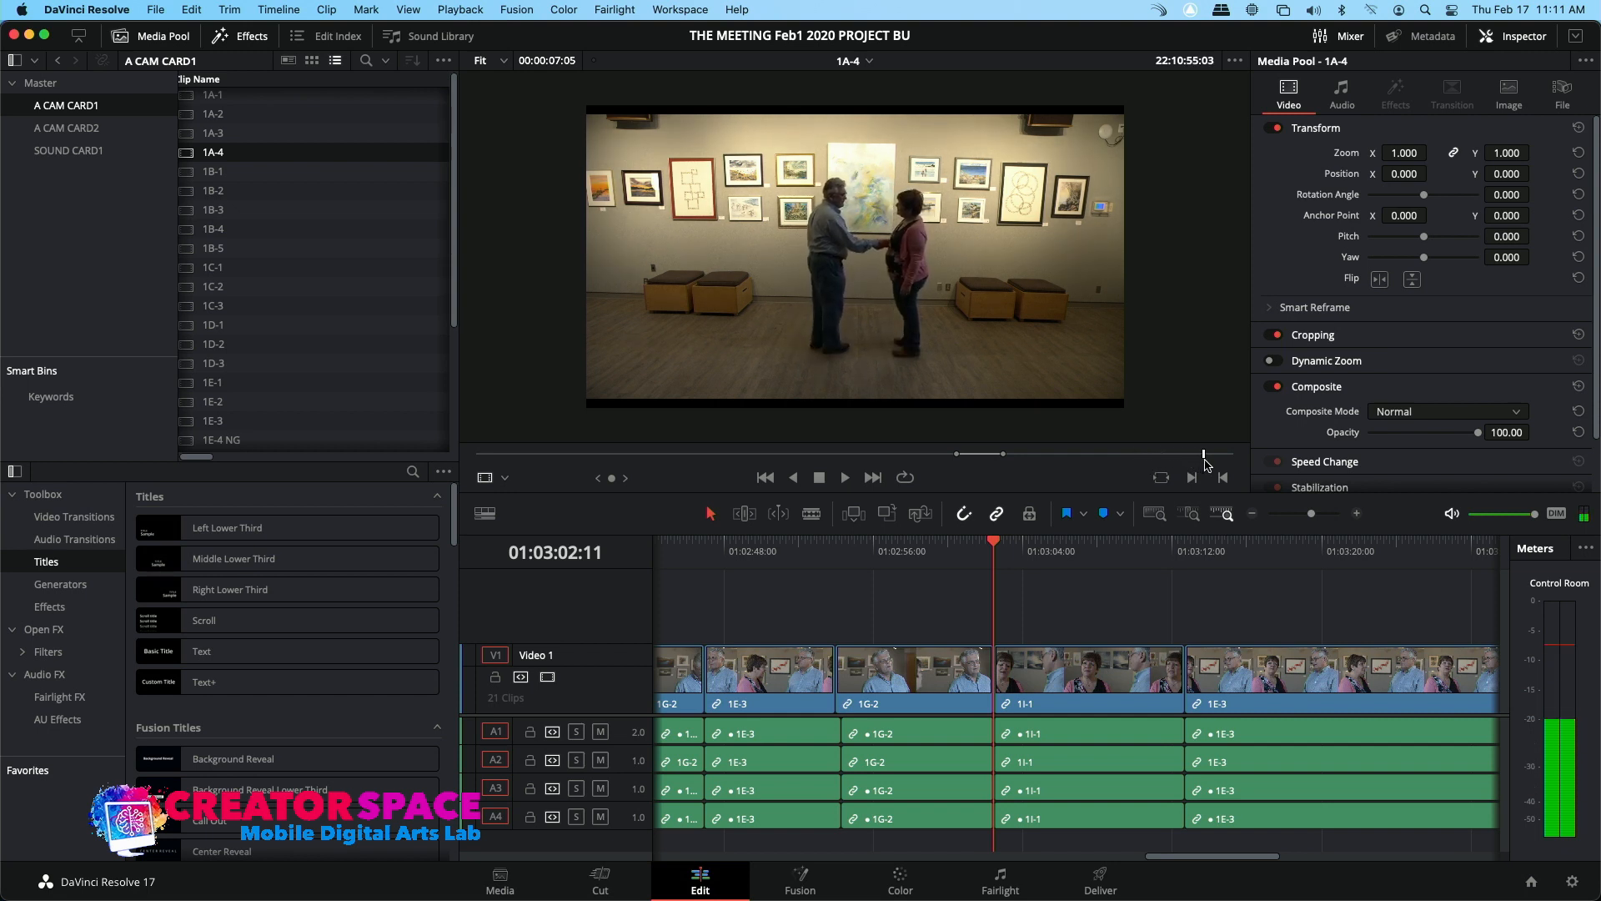
pyautogui.moveTo(1203, 458); pyautogui.dragTo(1141, 457)
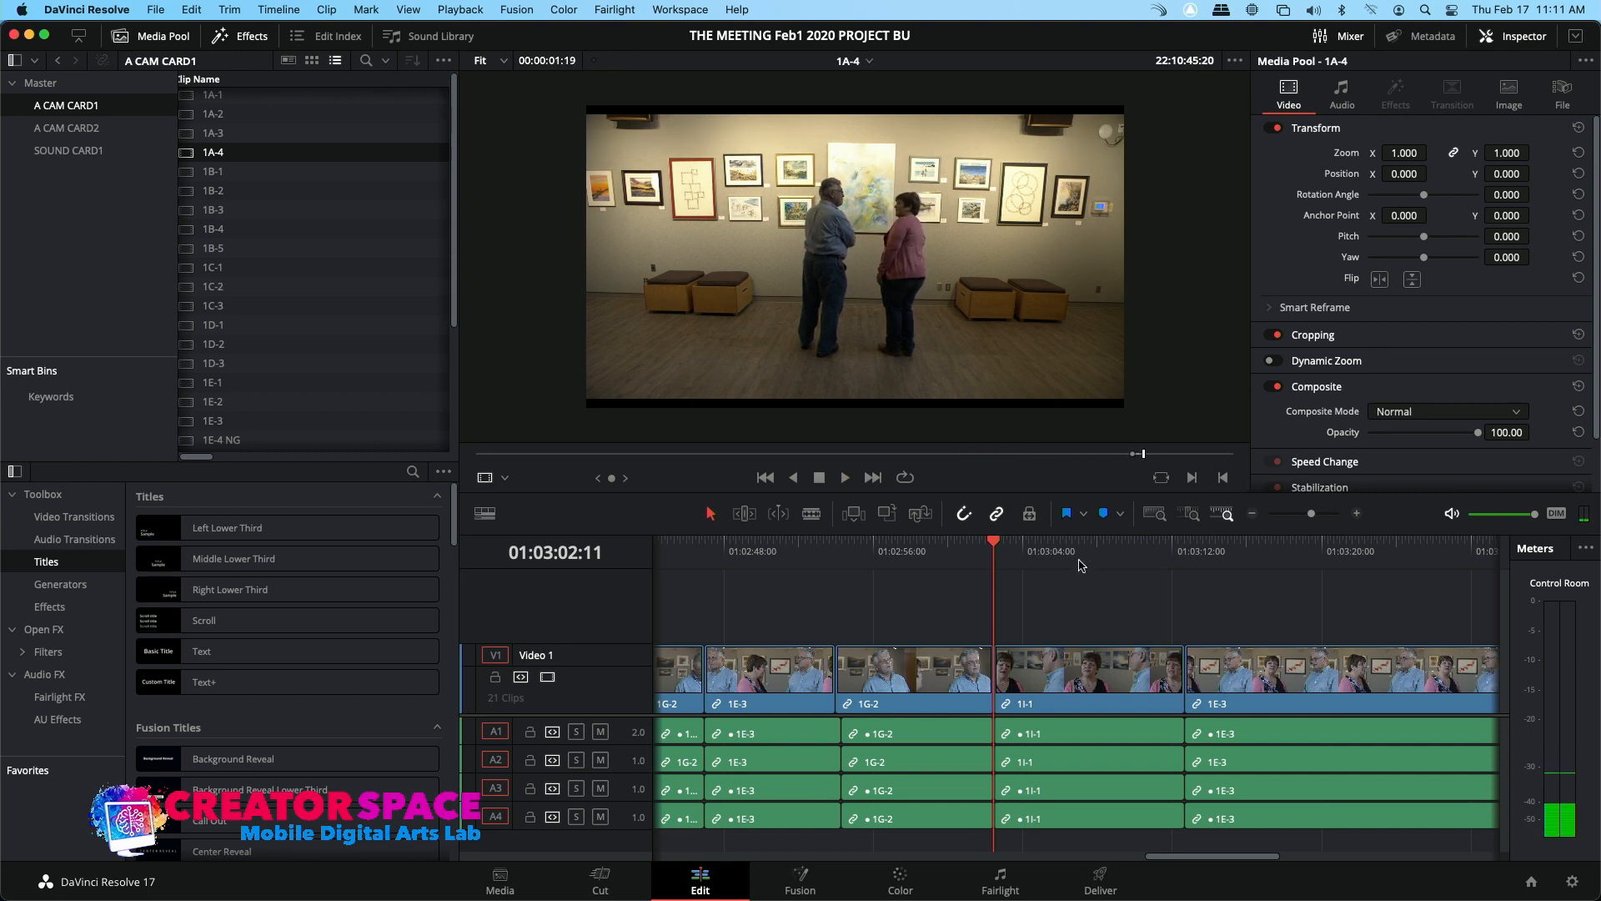
# Overwrite only the picture of the marked 1A-4 range at 01:03:01:09, across the 1G-2 to 1I-1 cut, and play through the cutaway
pyautogui.click(492, 734)
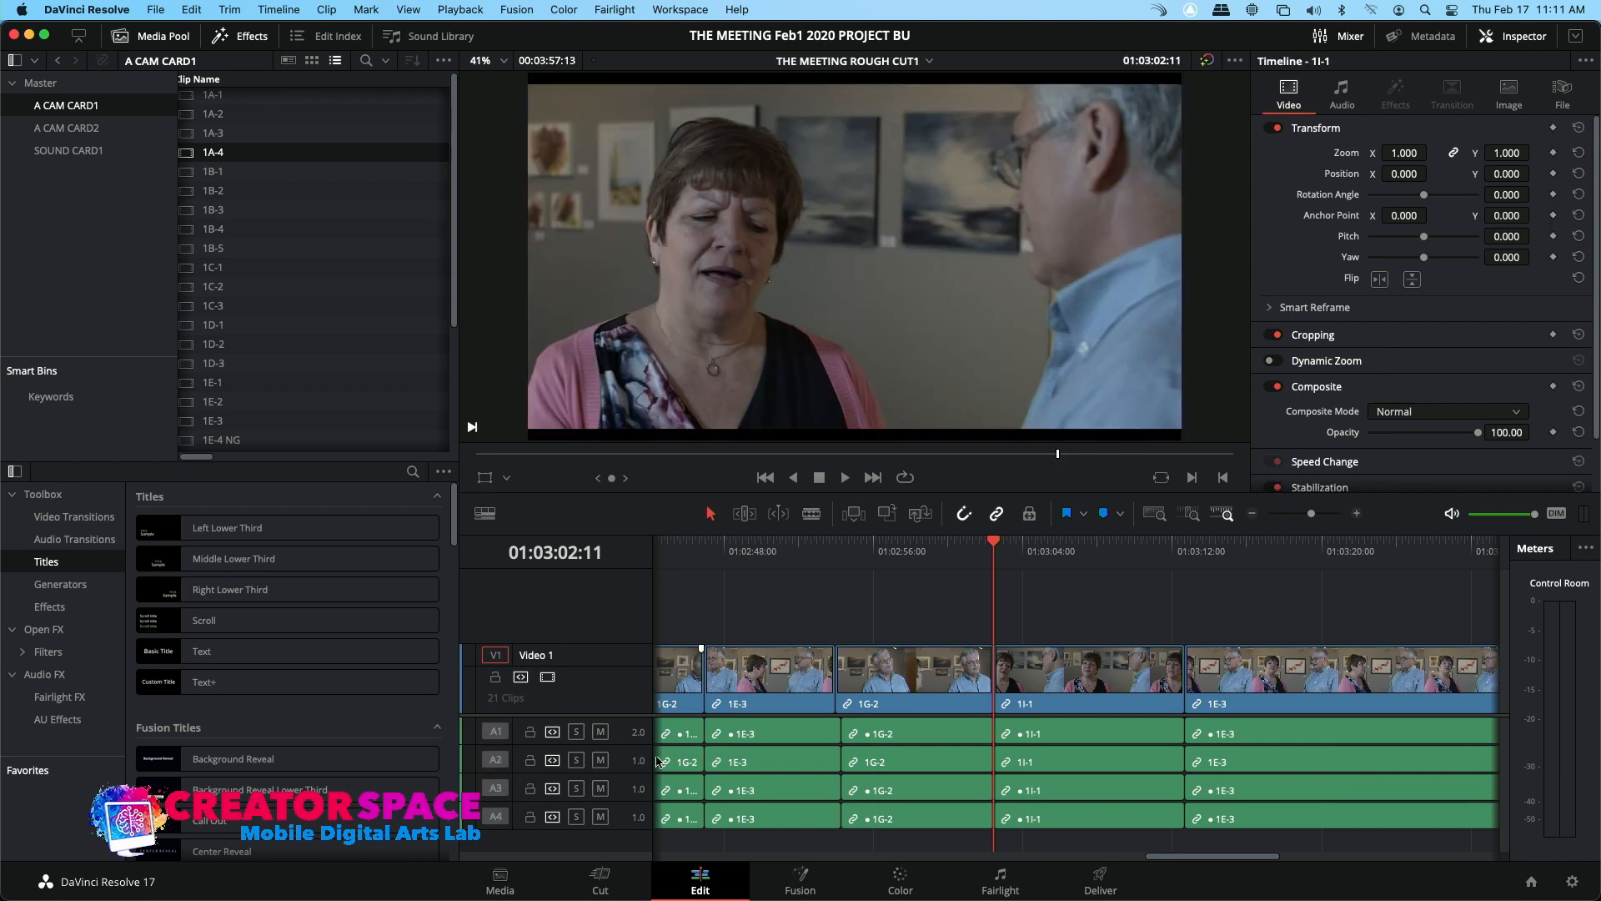
pyautogui.hscroll(-10, 893, 588)
pyautogui.hscroll(-20, 1034, 569)
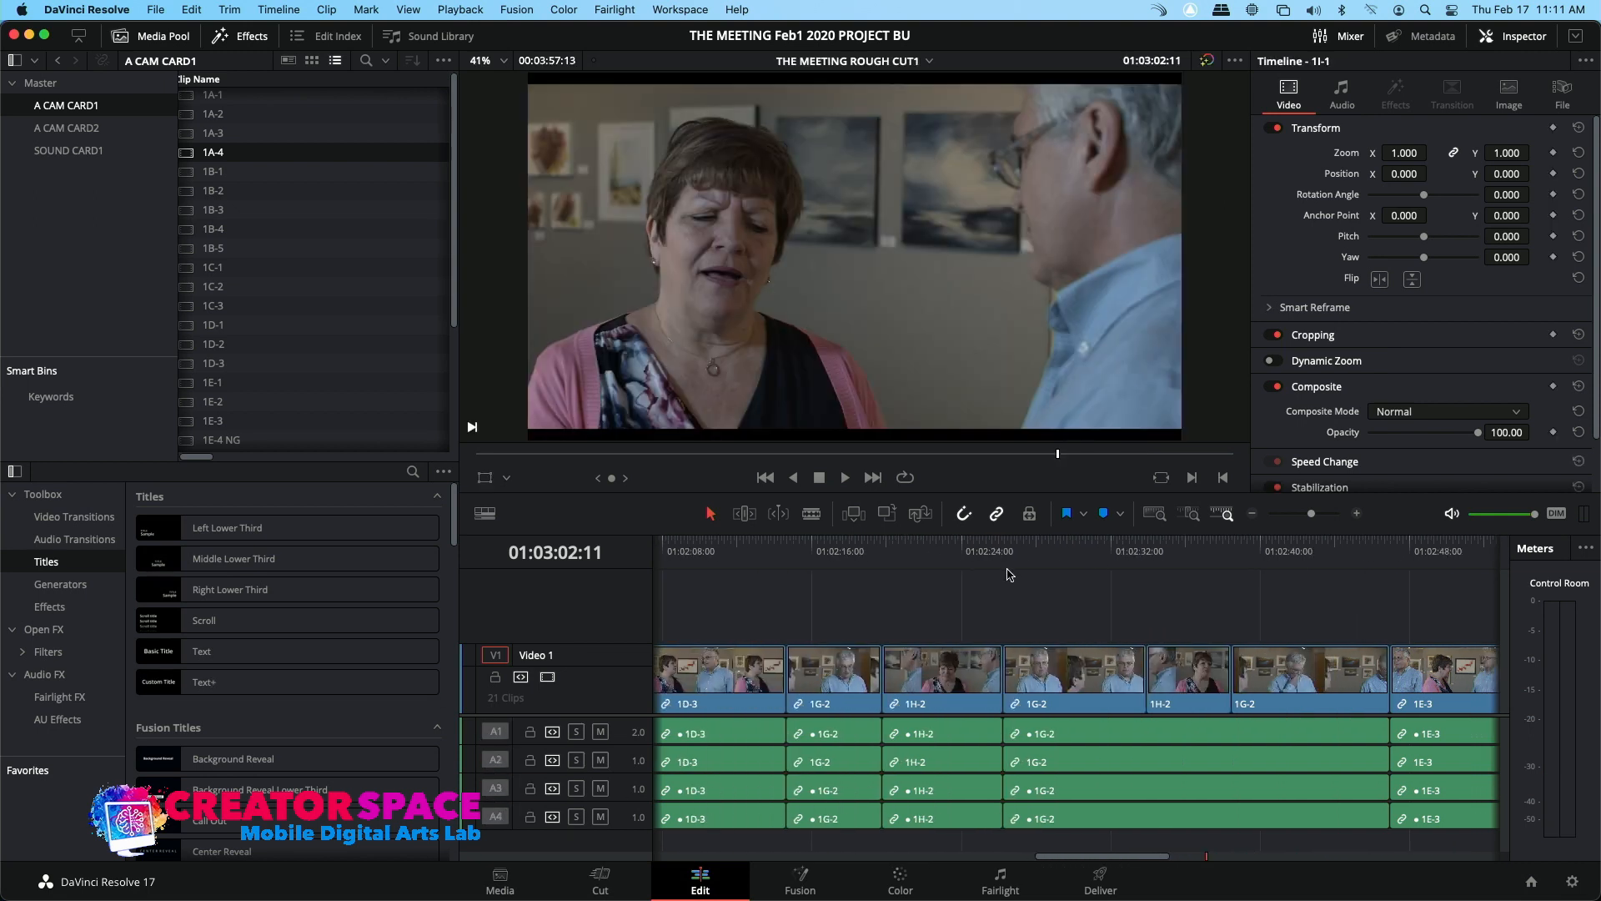
pyautogui.hscroll(20, 991, 578)
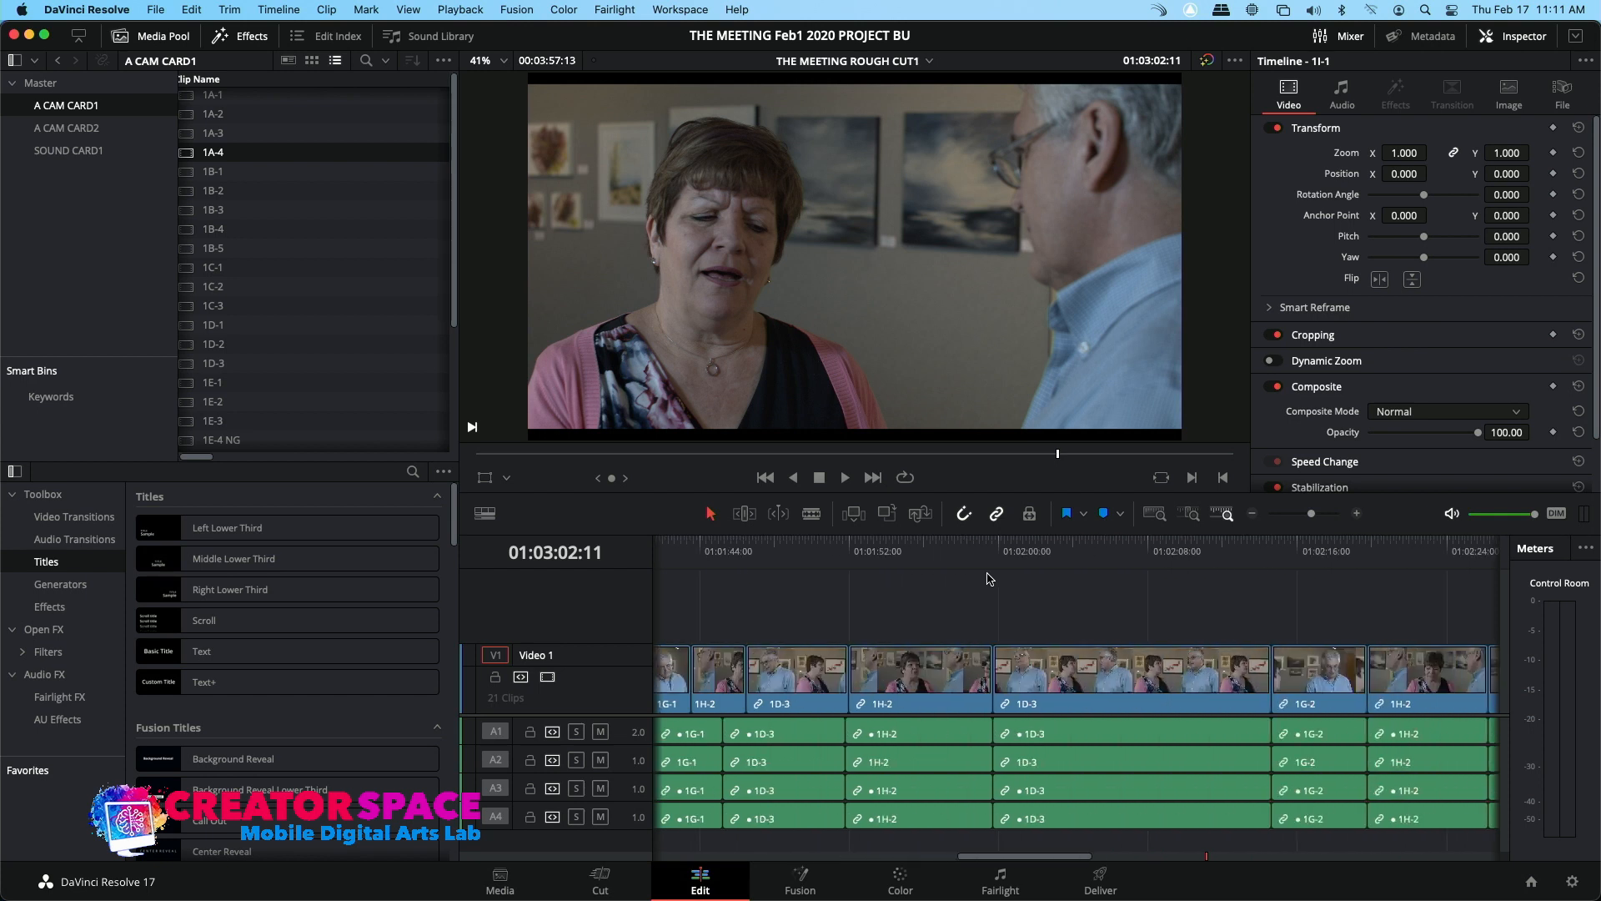
pyautogui.hscroll(-4, 980, 581)
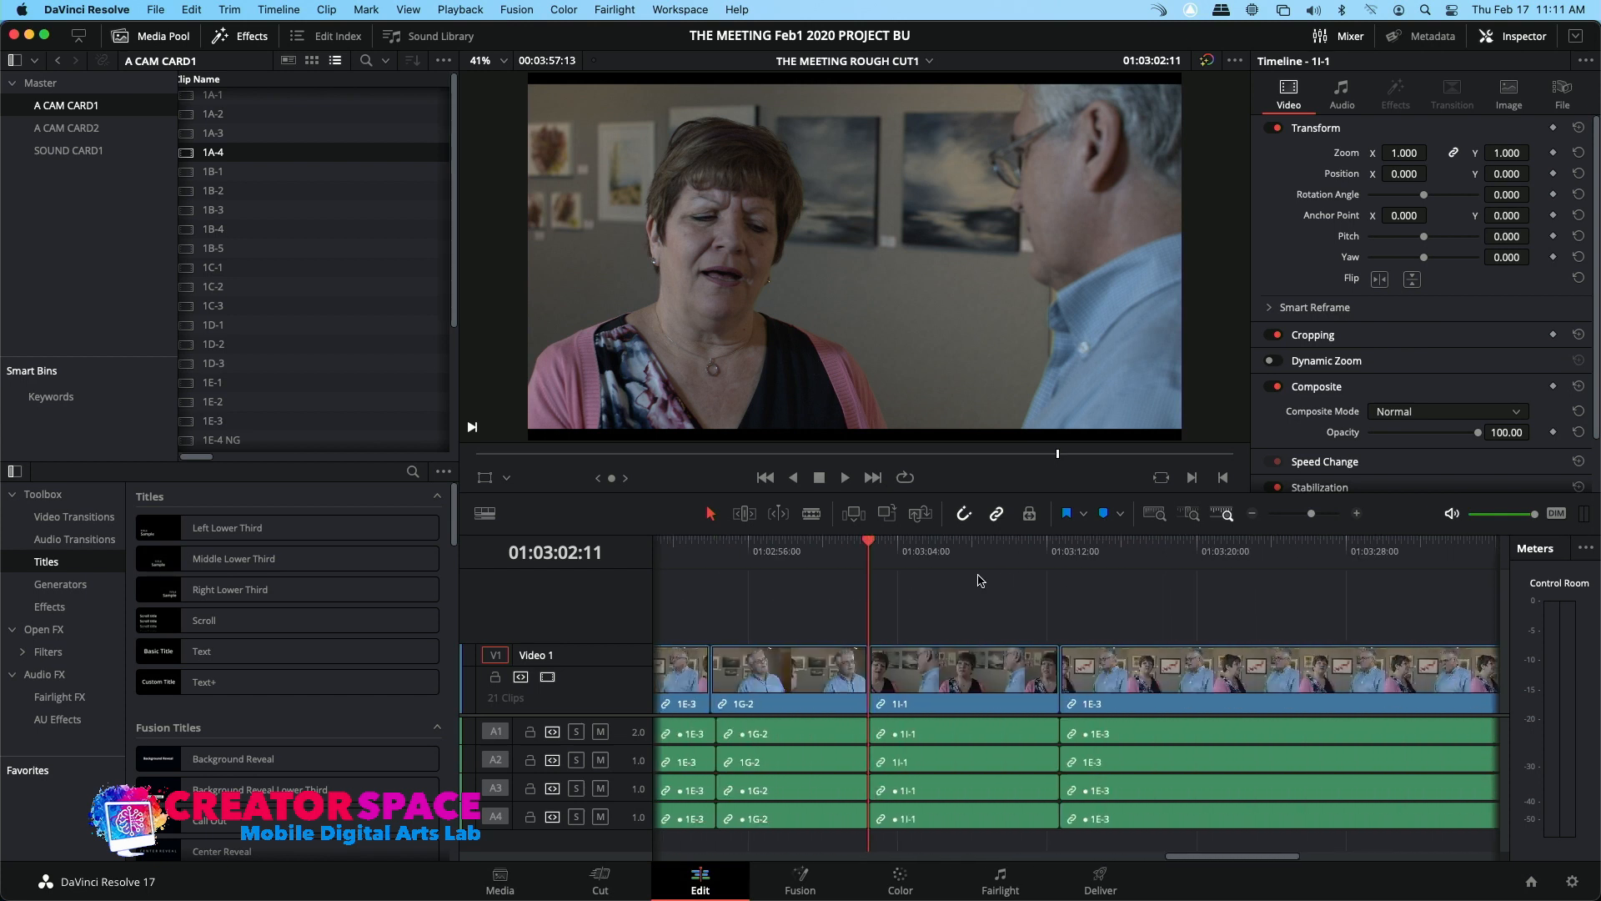
pyautogui.moveTo(828, 546)
pyautogui.mouseDown()
pyautogui.moveTo(922, 552)
pyautogui.moveTo(829, 551)
pyautogui.moveTo(850, 553)
pyautogui.mouseUp()
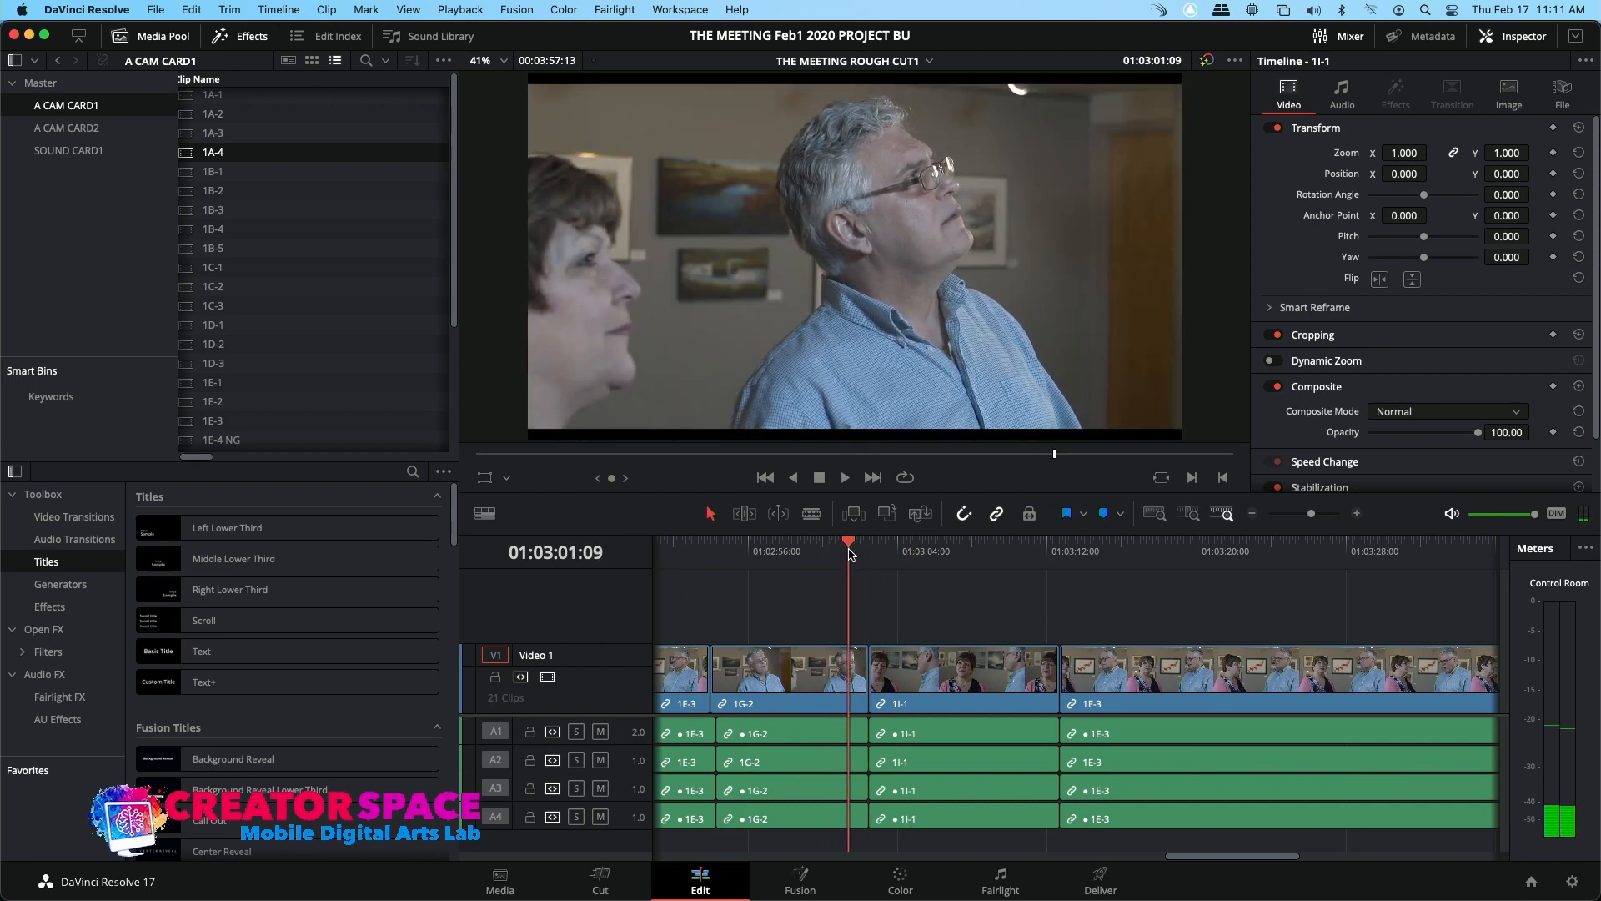
pyautogui.click(886, 518)
pyautogui.press('Up')
pyautogui.click(820, 552)
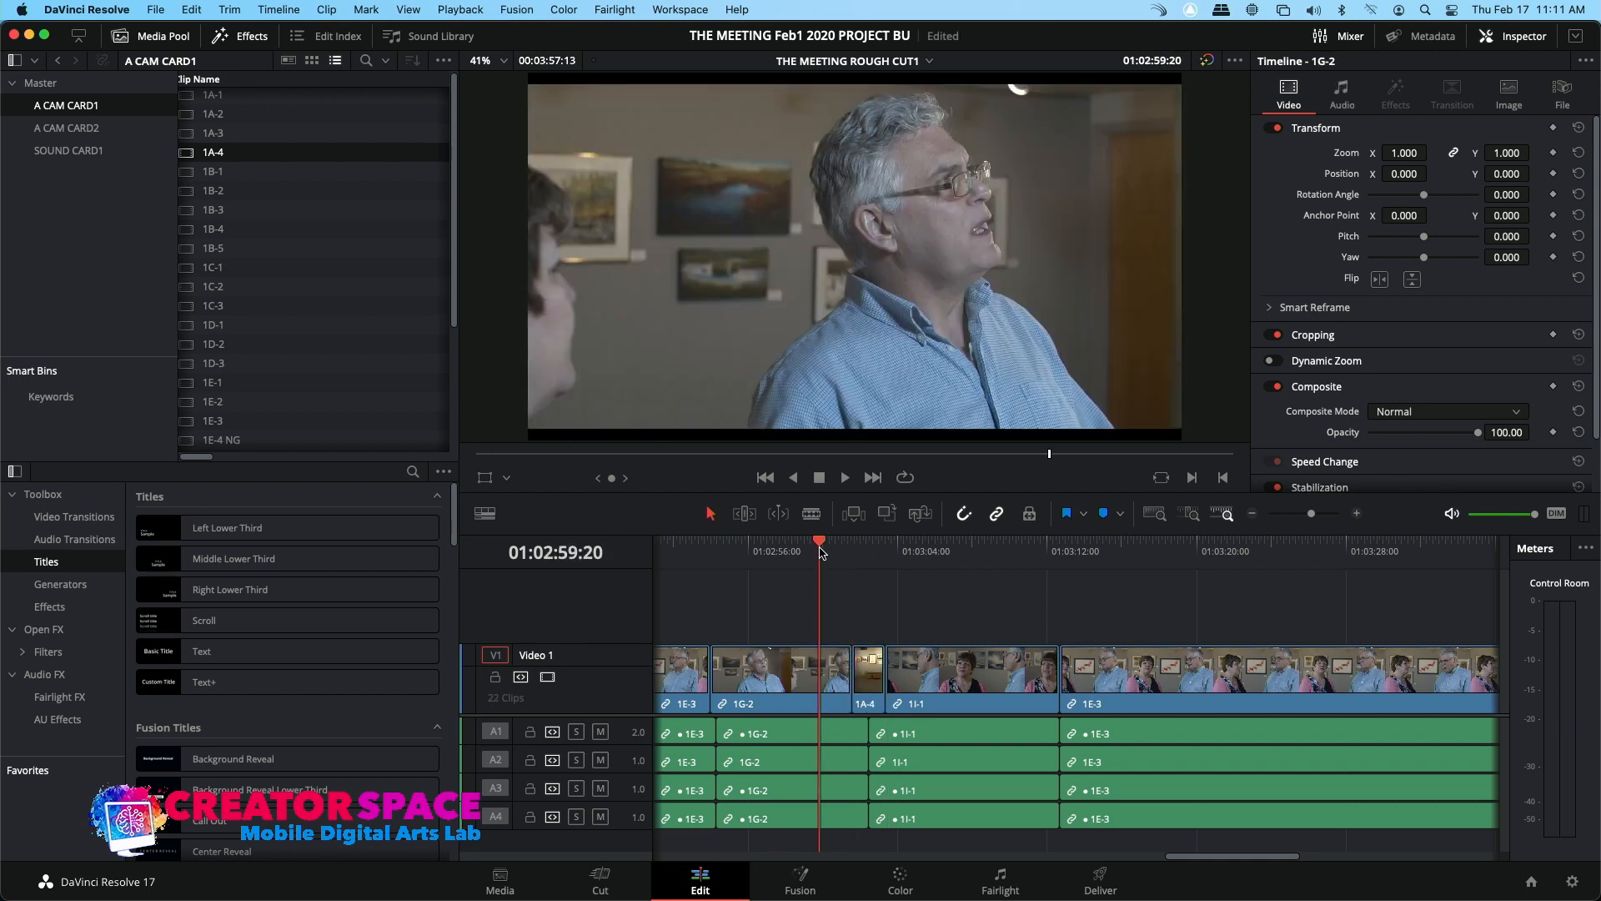
pyautogui.press('space')
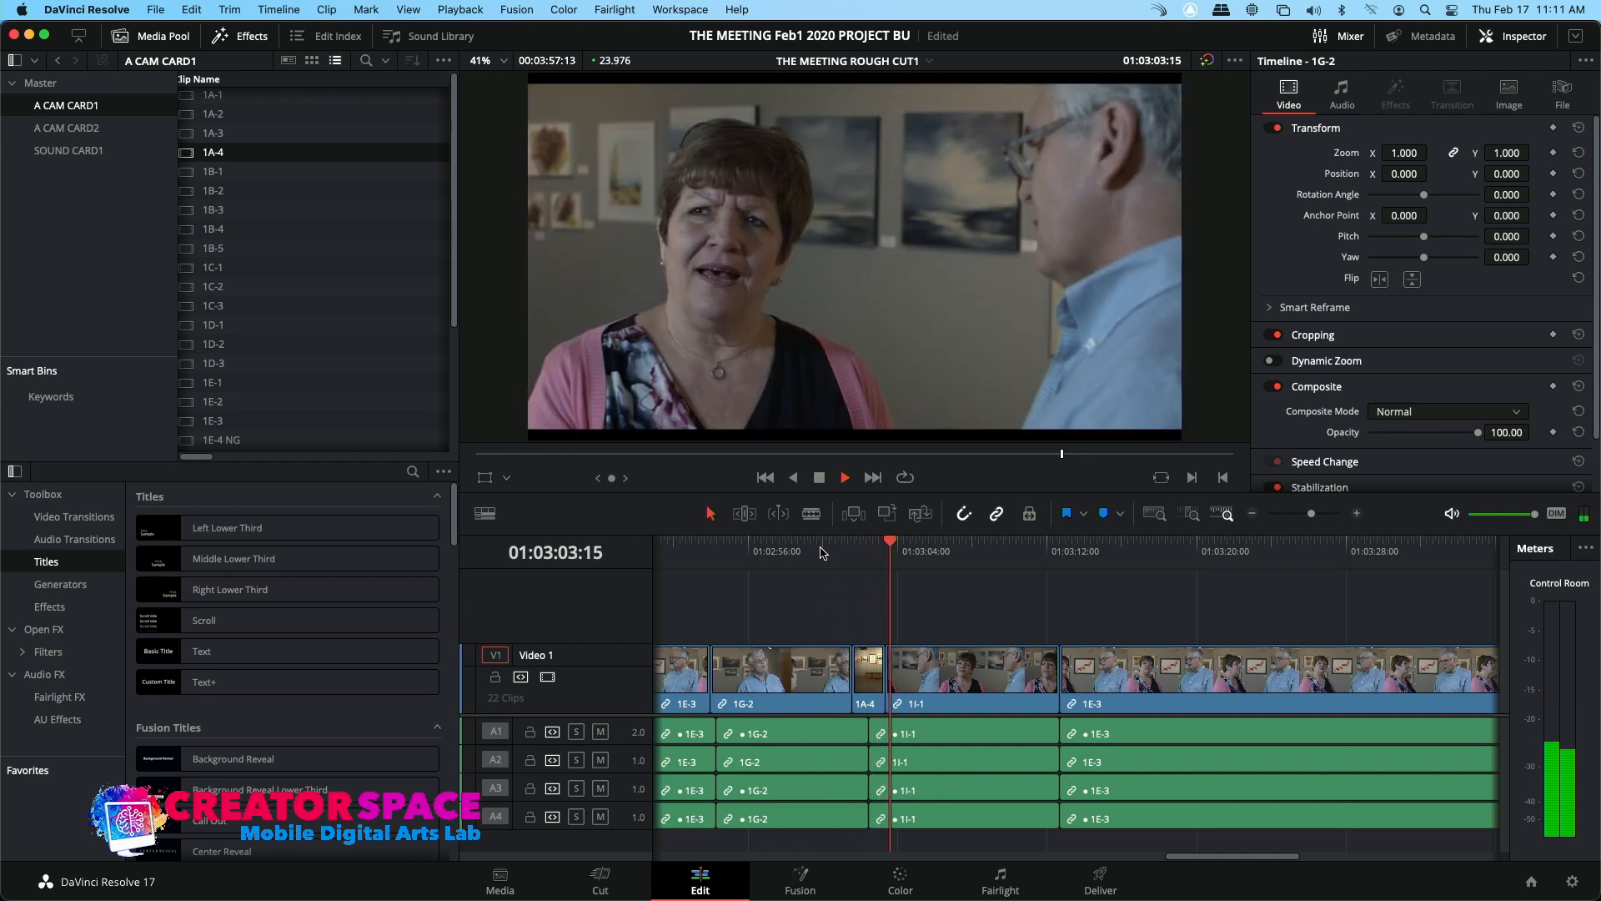
pyautogui.press('space')
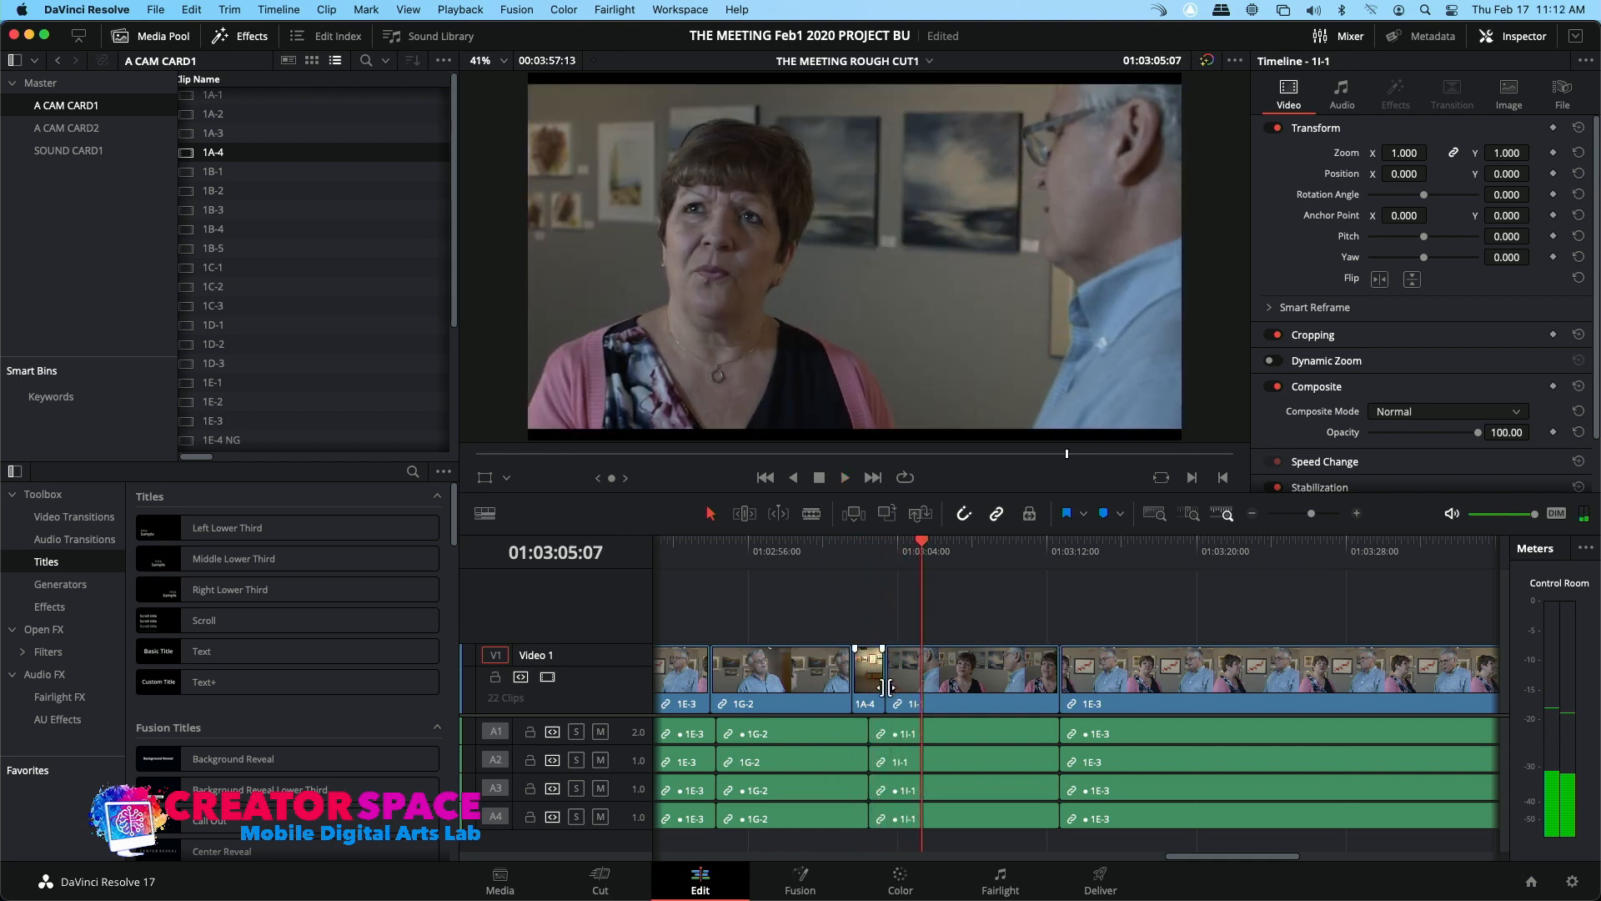
# Roll the picture cut from 1A-4 to 1I-1 about 0.7 seconds earlier, close to the sound cut
pyautogui.hscroll(-5, 887, 686)
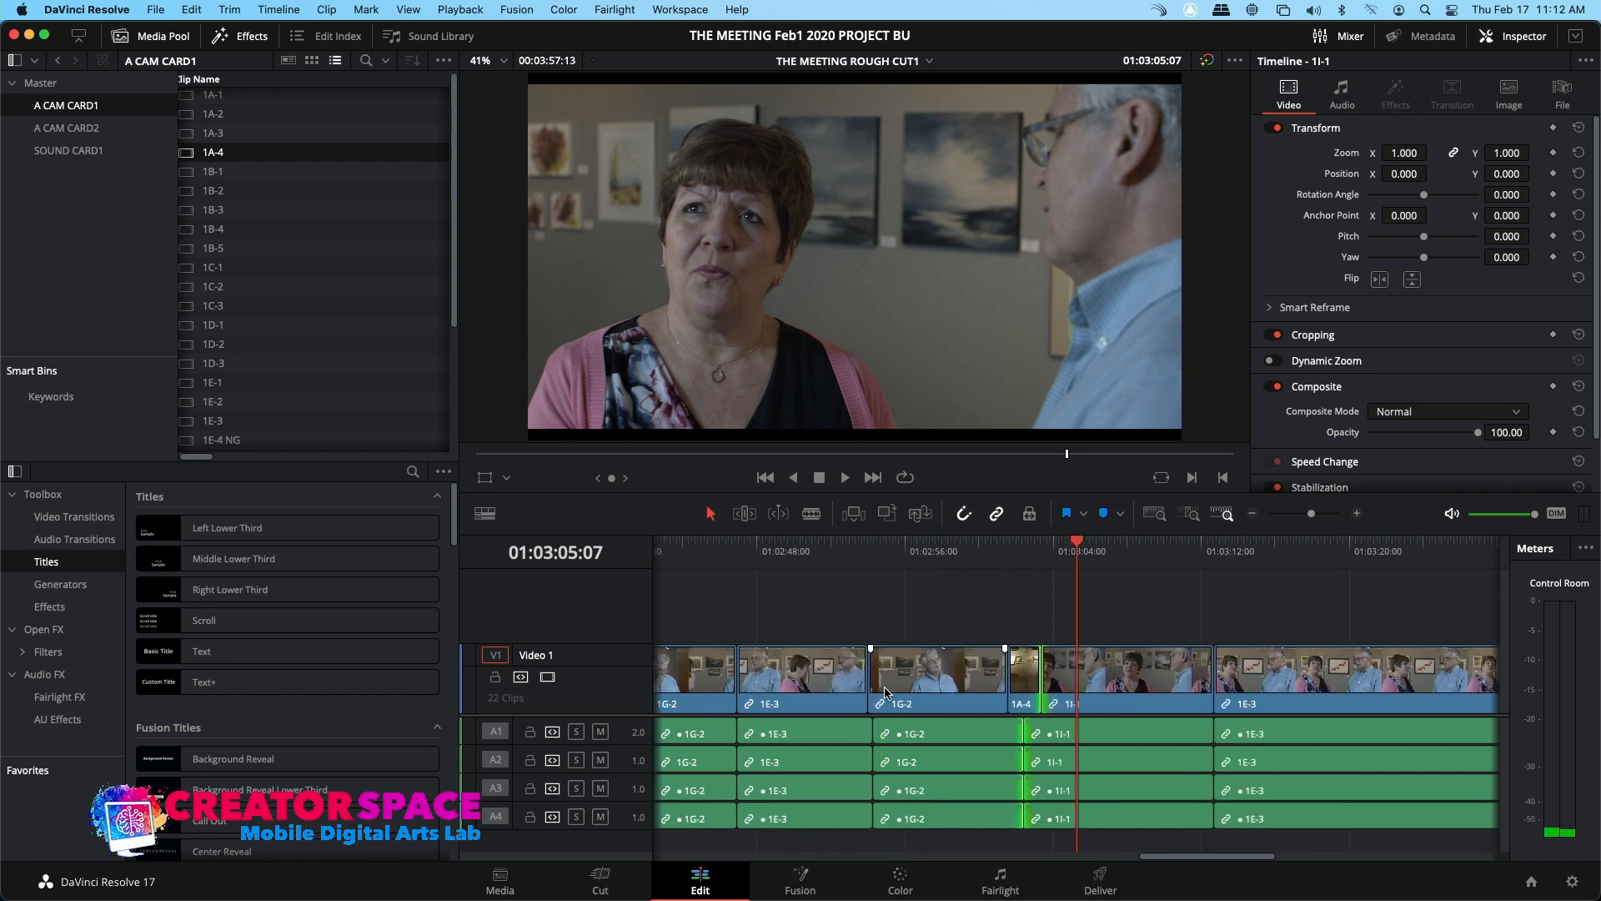
pyautogui.click(1005, 703)
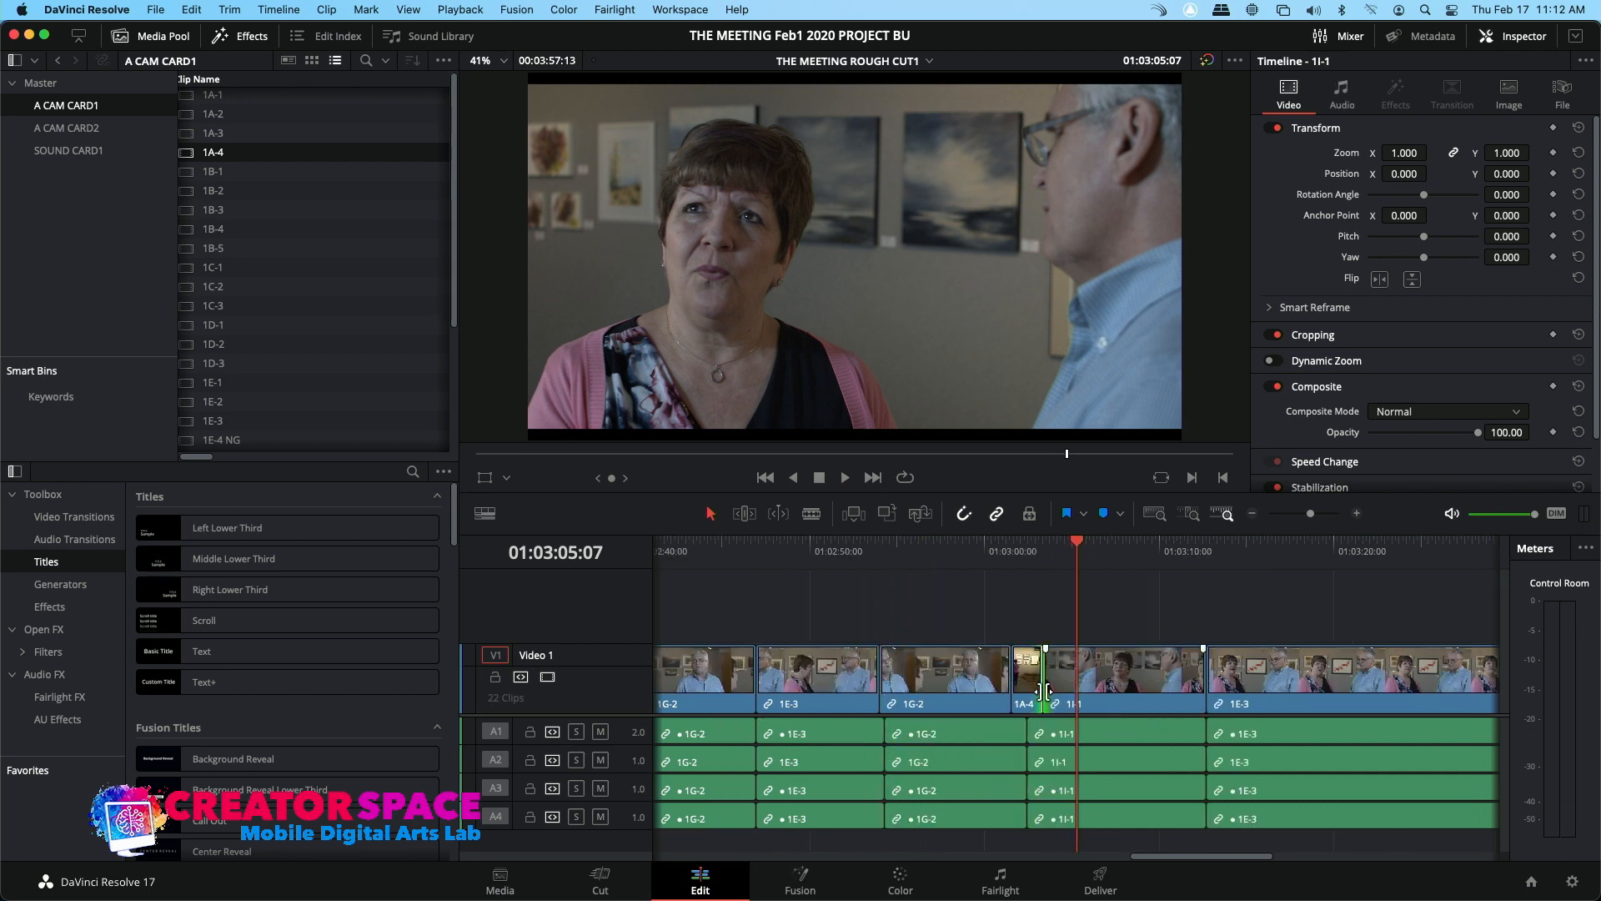
pyautogui.moveTo(1044, 691); pyautogui.dragTo(1045, 691)
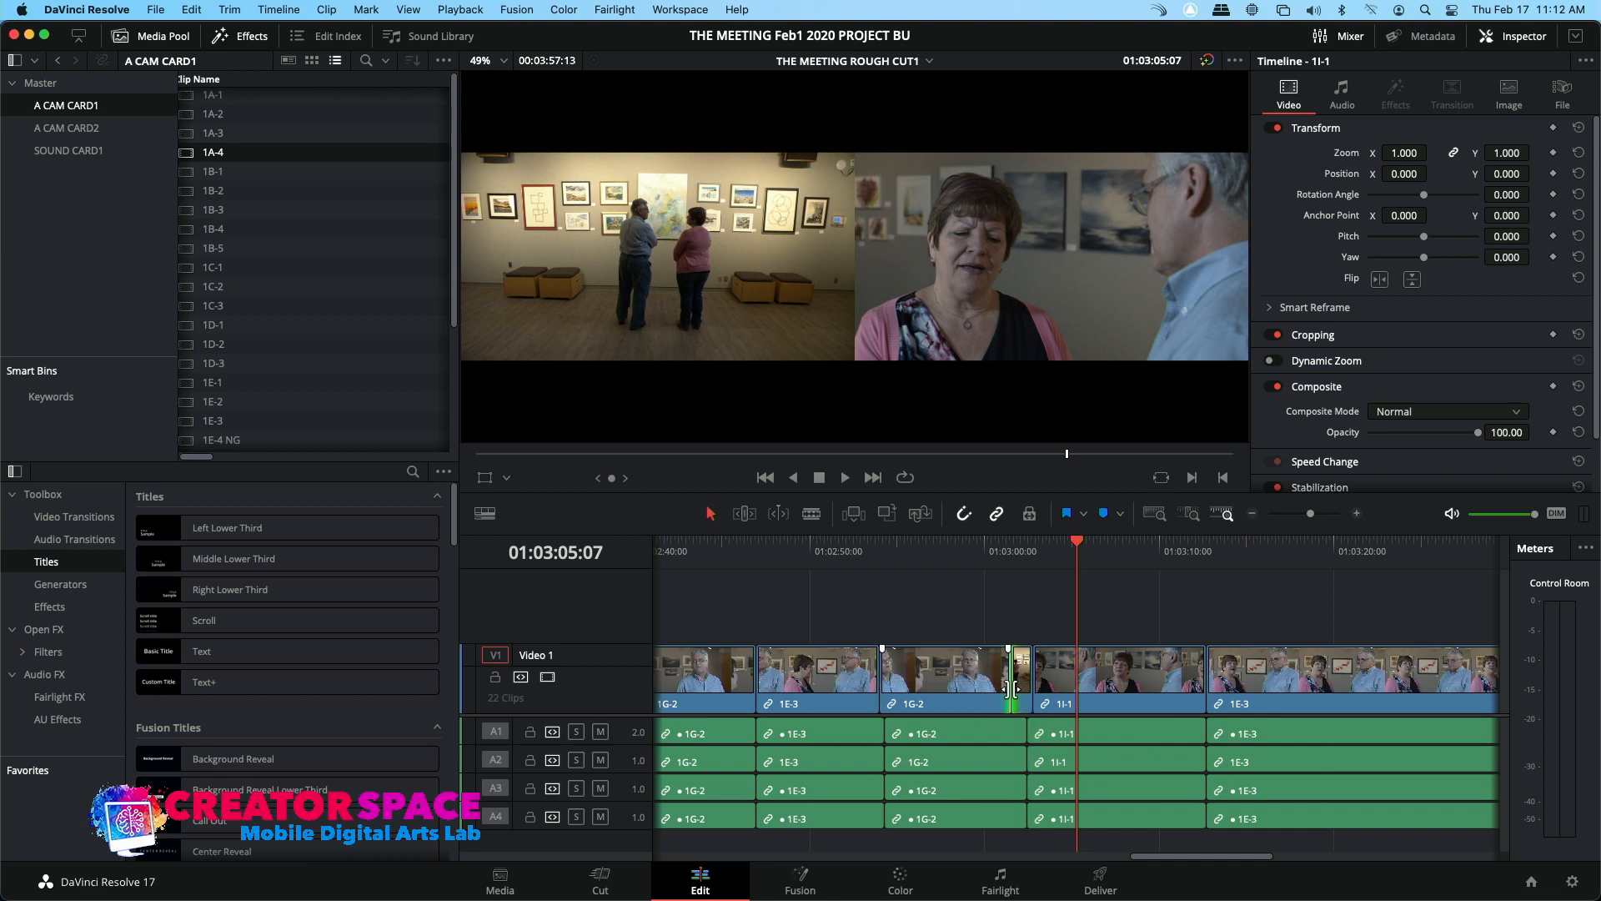
# Roll the picture cut from 1G-2 to 1A-4 slightly earlier and play across the cutaway
pyautogui.click(1011, 689)
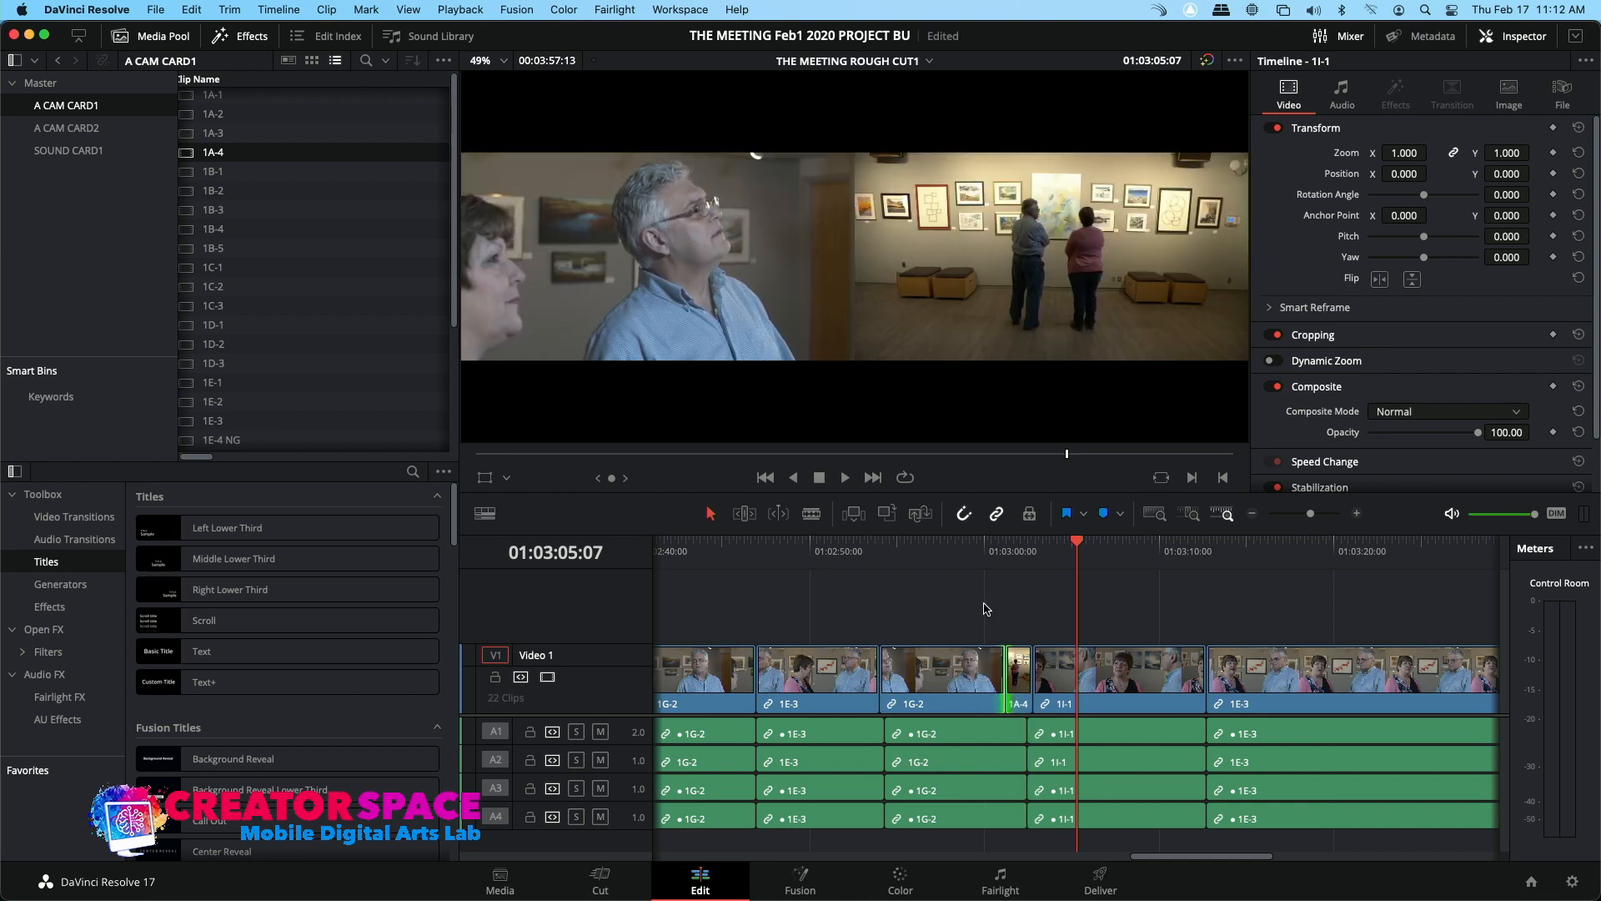
pyautogui.moveTo(1005, 672); pyautogui.dragTo(1001, 672)
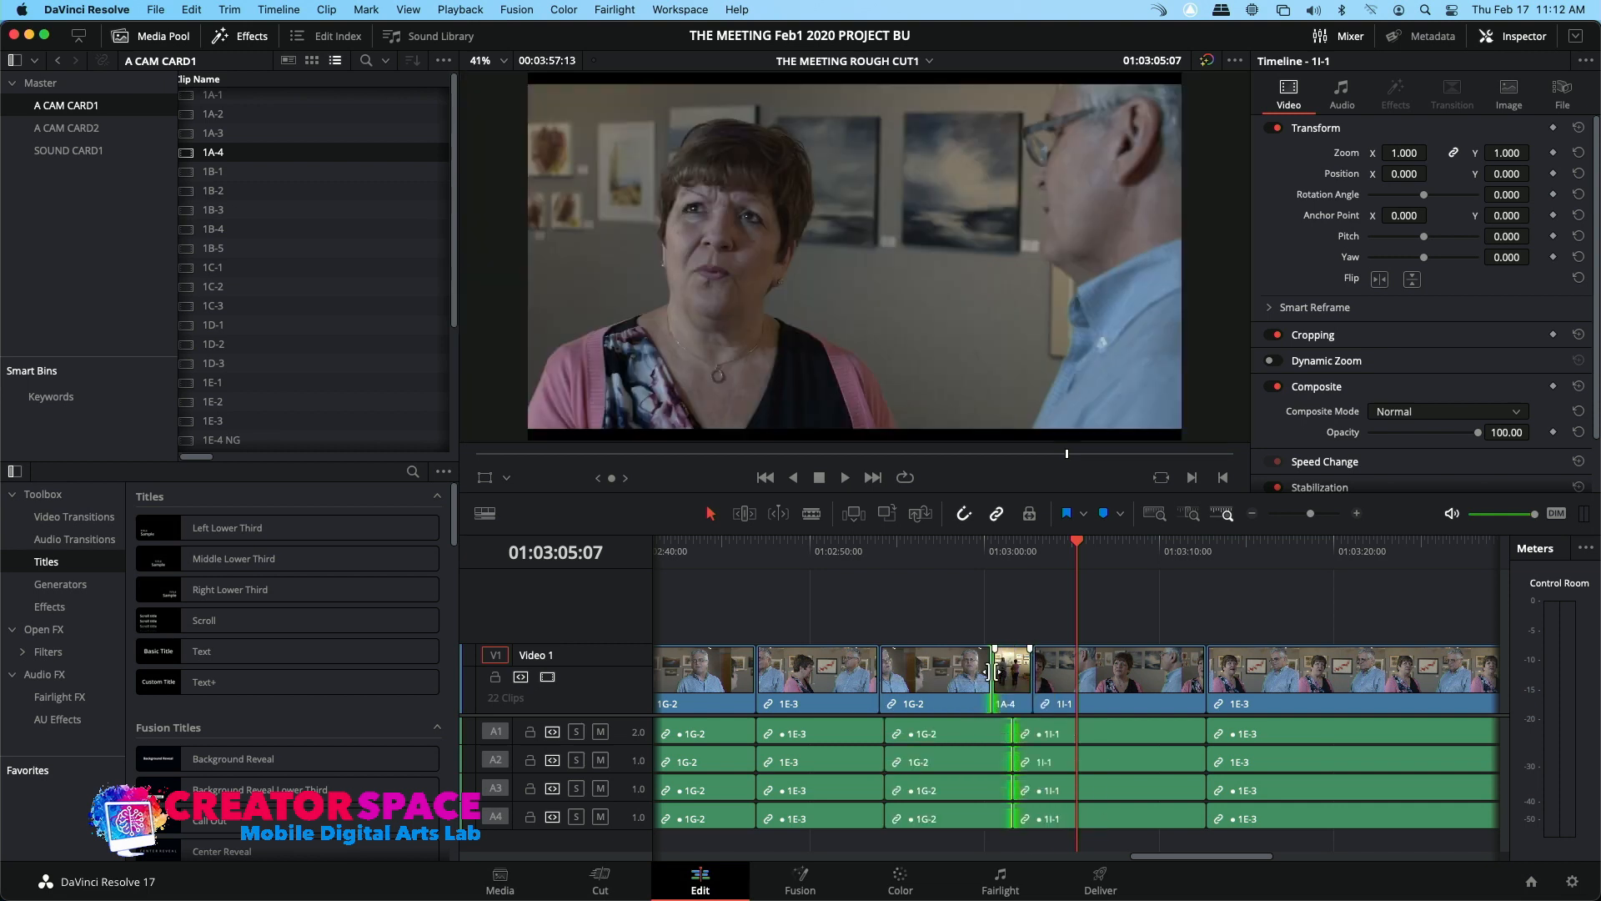
pyautogui.moveTo(1003, 671)
pyautogui.mouseDown()
pyautogui.moveTo(936, 672)
pyautogui.moveTo(972, 672)
pyautogui.mouseUp()
pyautogui.moveTo(975, 672)
pyautogui.mouseDown()
pyautogui.moveTo(1019, 674)
pyautogui.moveTo(993, 669)
pyautogui.mouseUp()
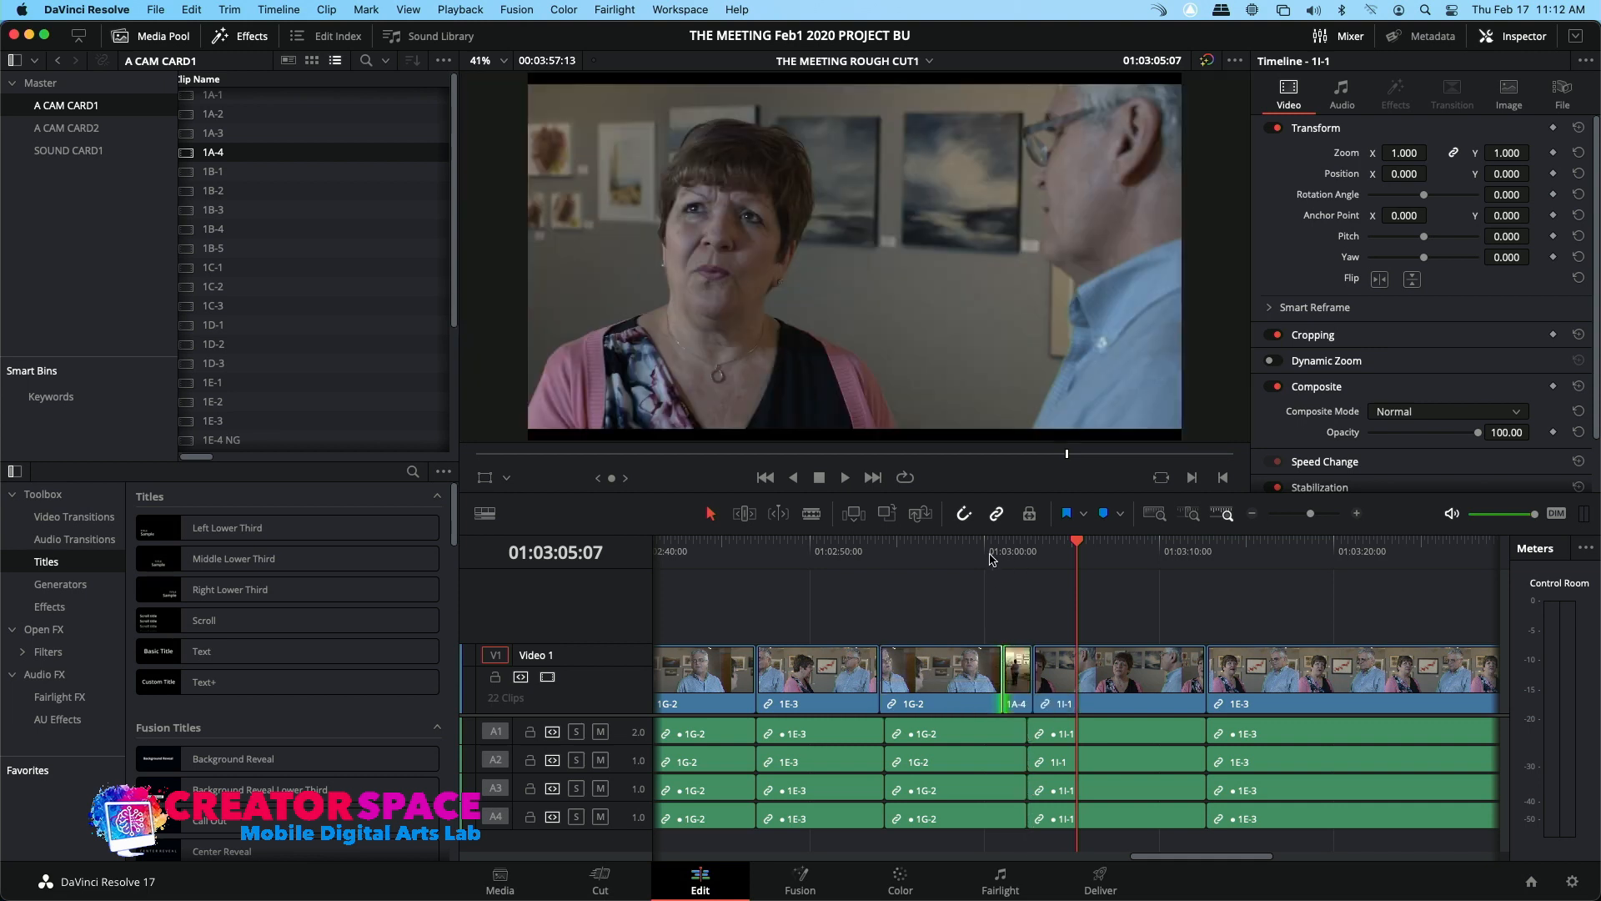
pyautogui.click(987, 557)
pyautogui.press('space')
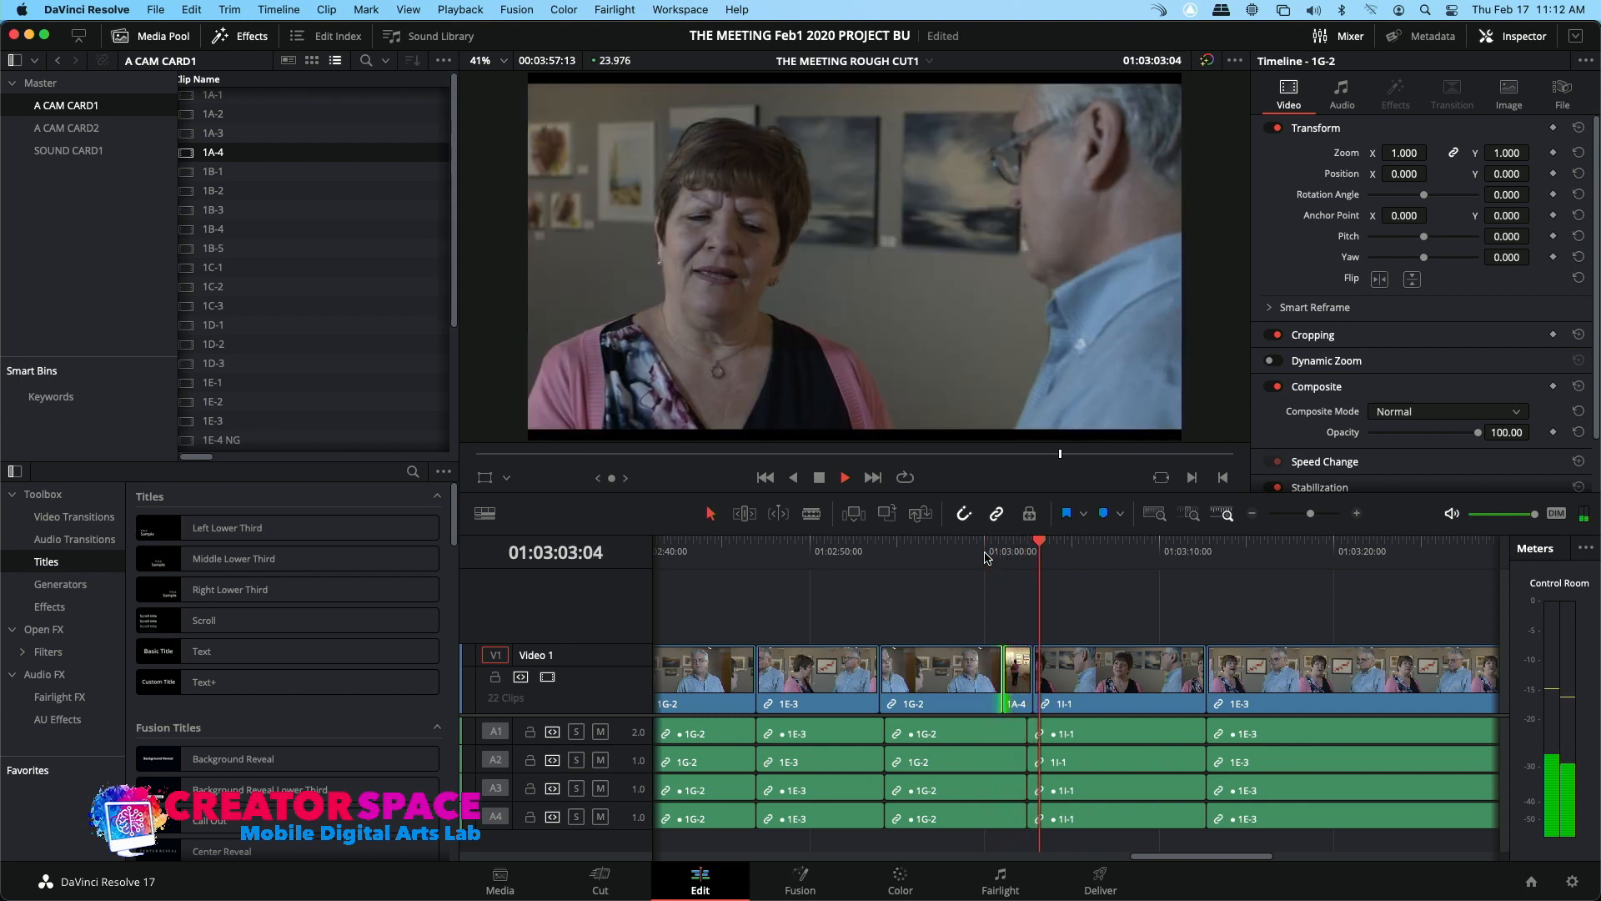
# Play from the end of 1I-1 into 1E-3 and ripple-trim the head of 1E-3 to 01:03:17:09
pyautogui.click(1251, 514)
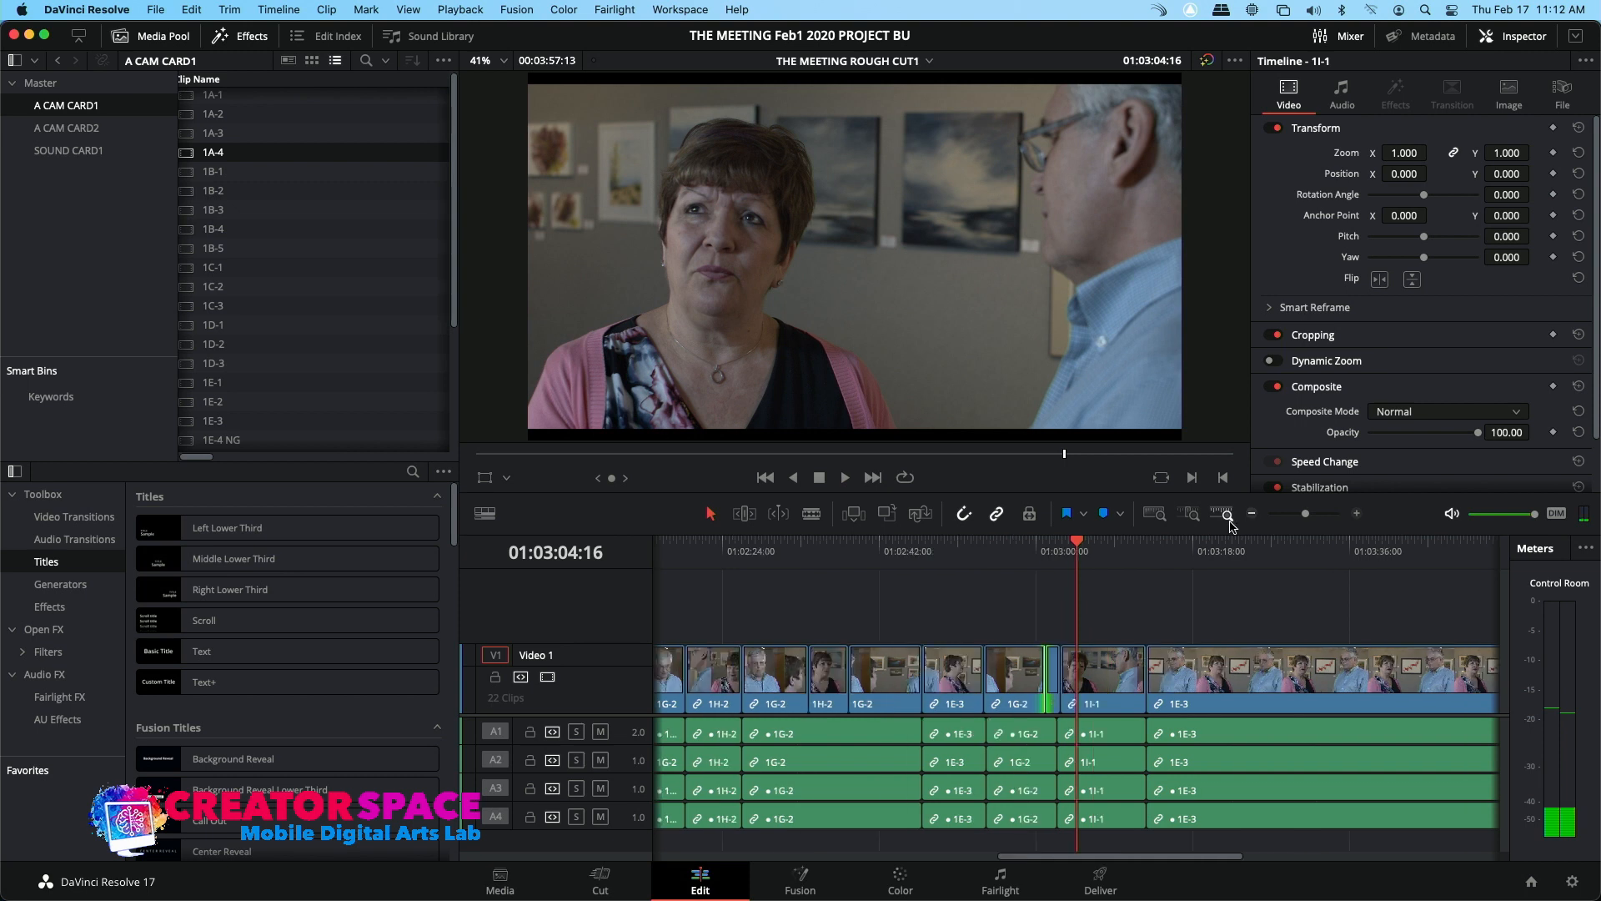
pyautogui.click(1122, 550)
pyautogui.press('space')
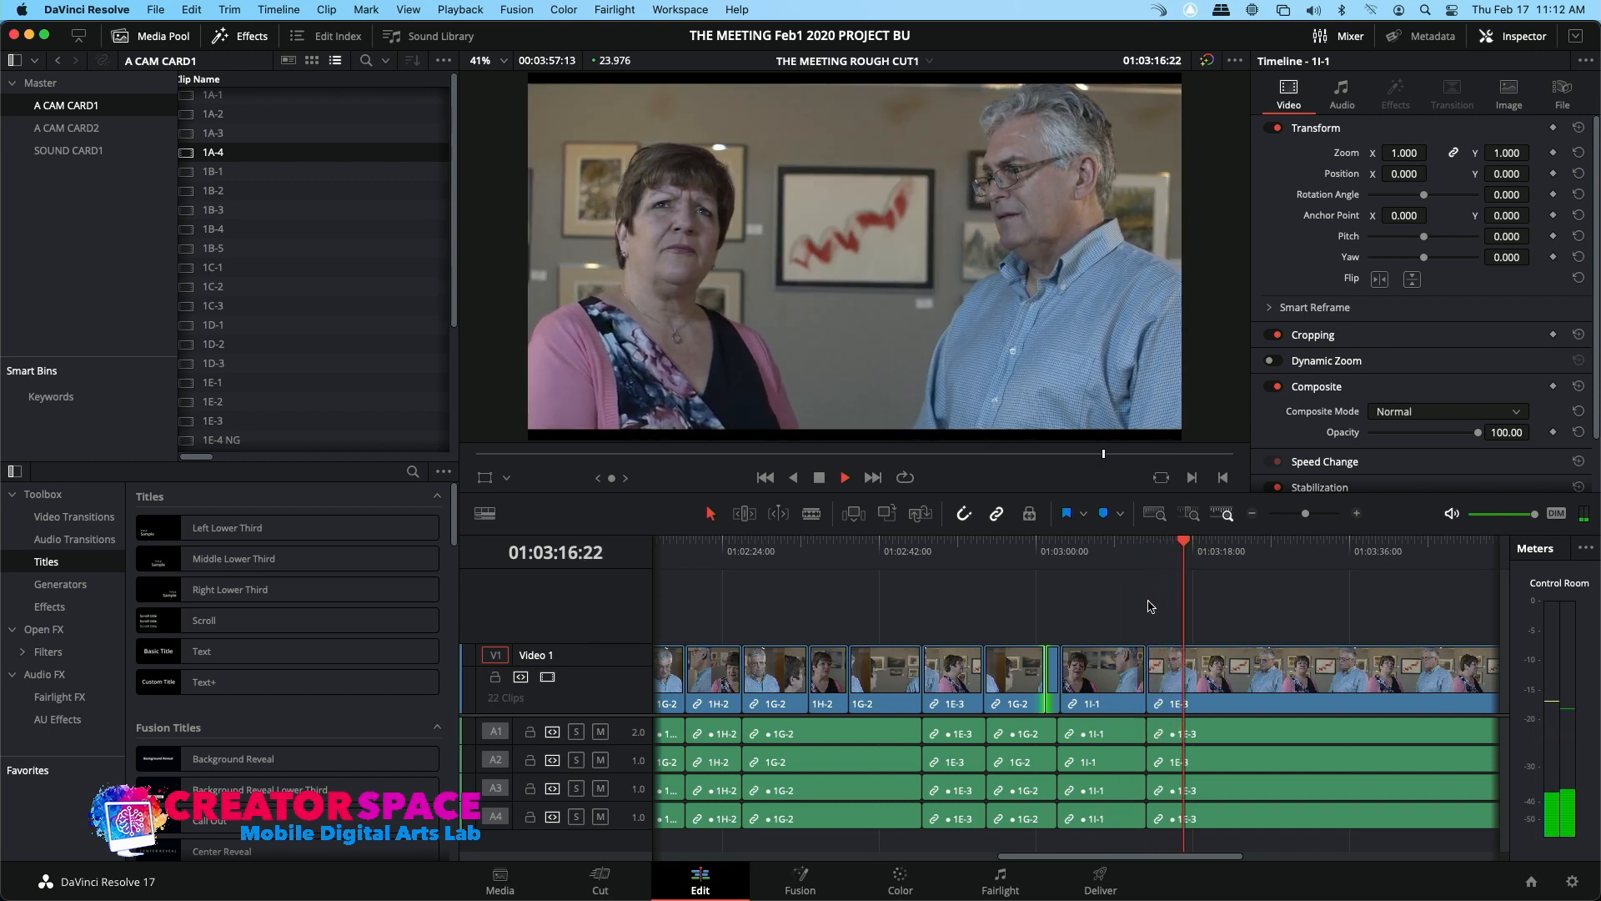
pyautogui.click(1176, 663)
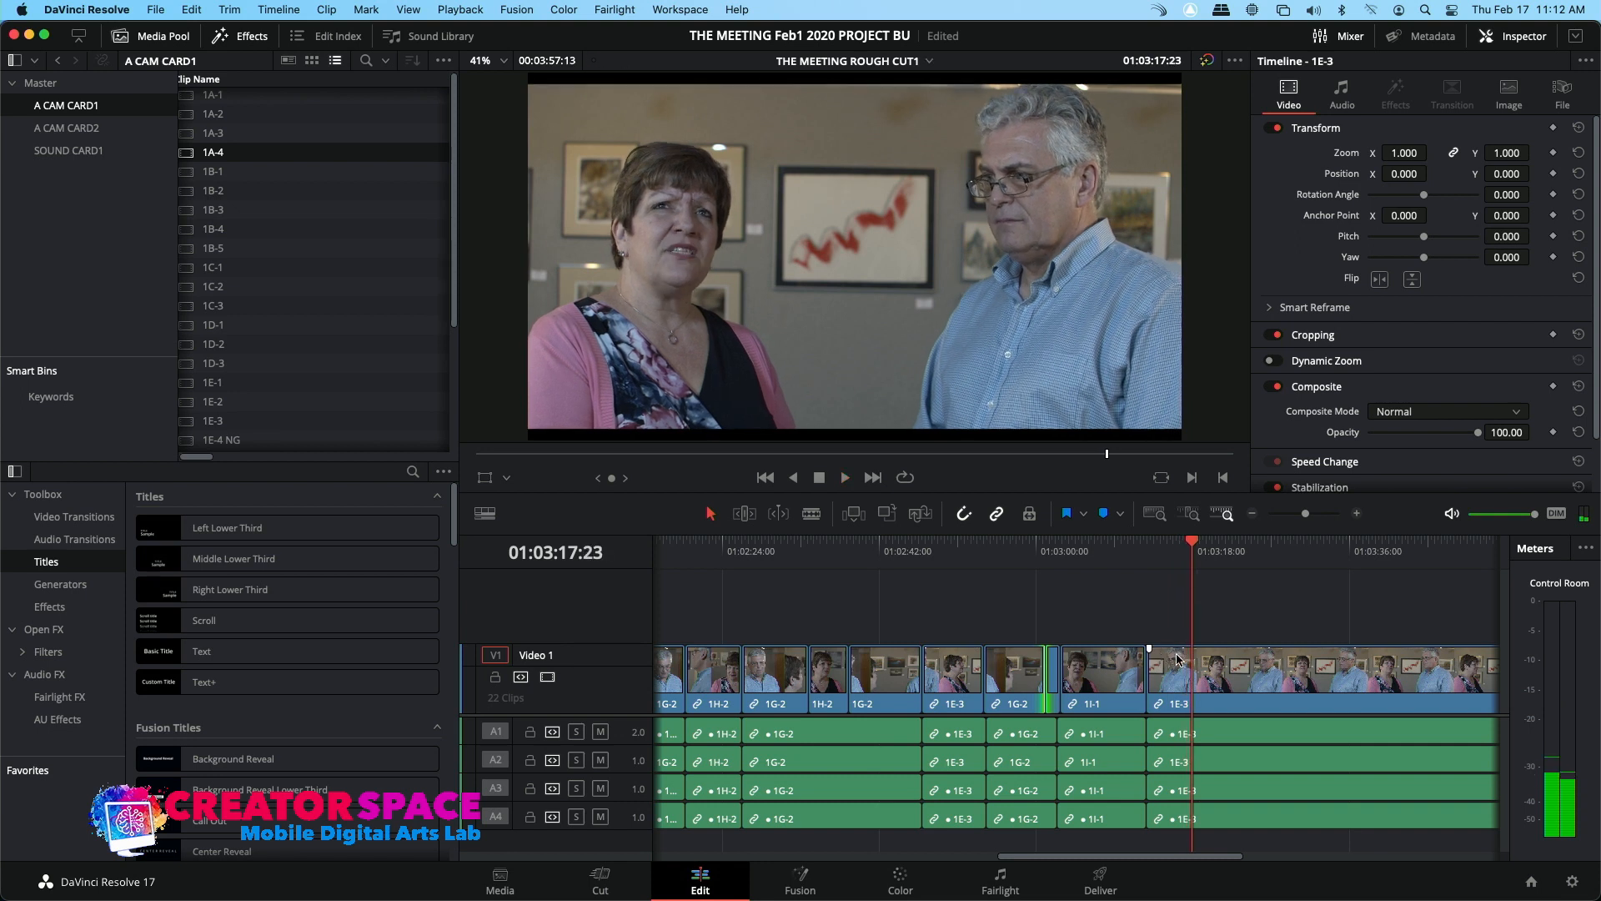
pyautogui.press('j')
pyautogui.press('k')
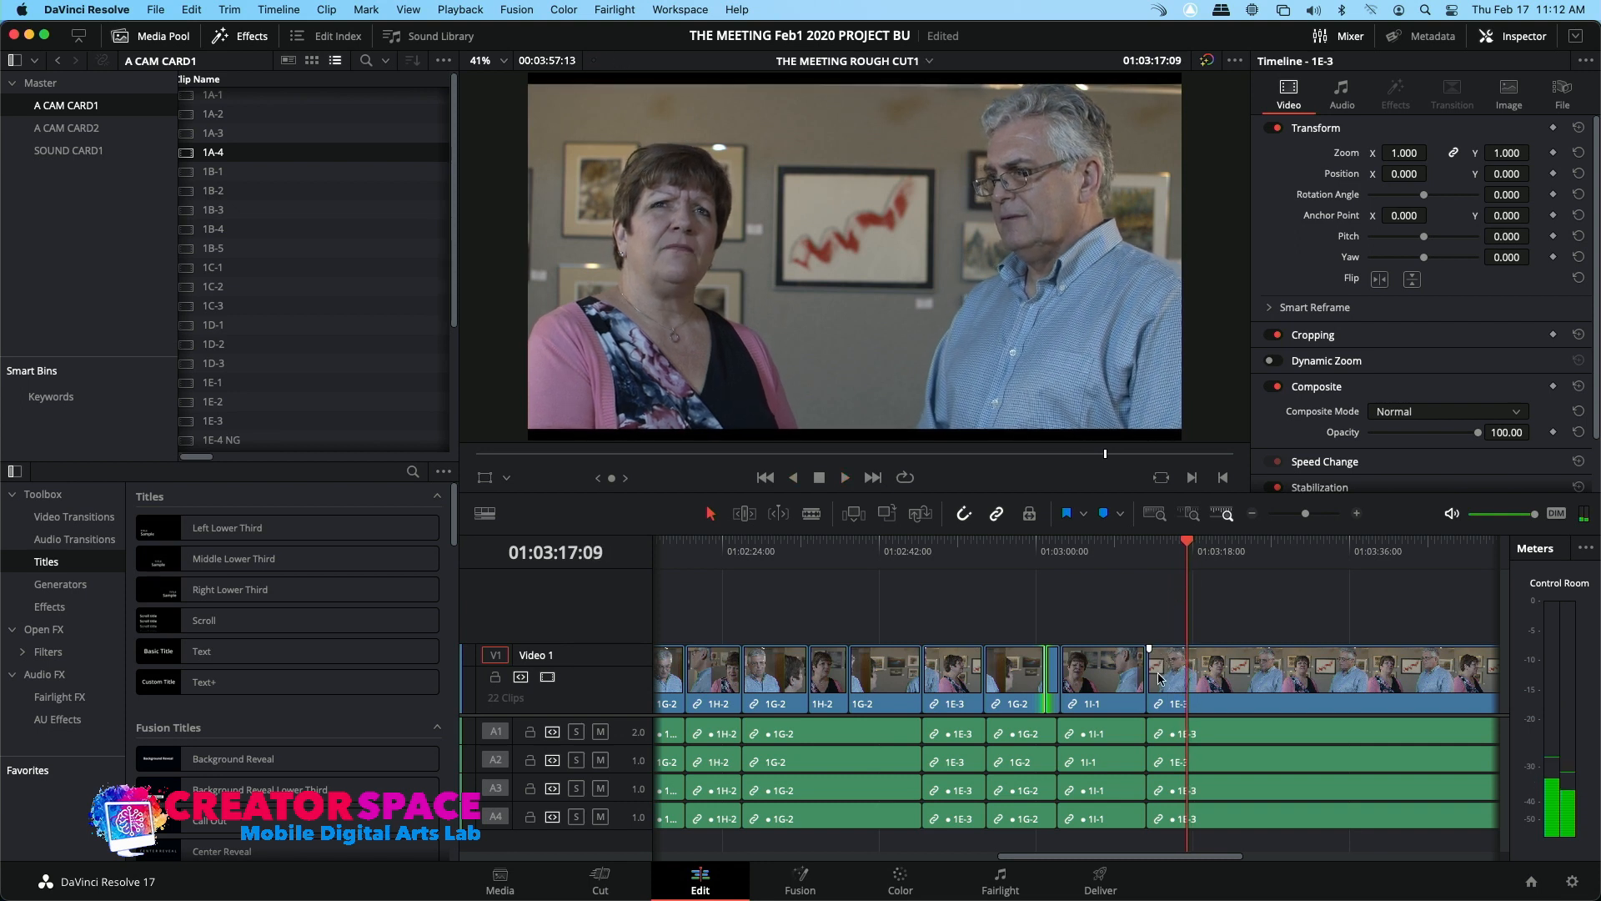
pyautogui.moveTo(1156, 676)
pyautogui.mouseDown()
pyautogui.moveTo(1214, 684)
pyautogui.moveTo(1151, 677)
pyautogui.mouseUp()
pyautogui.click(1149, 675)
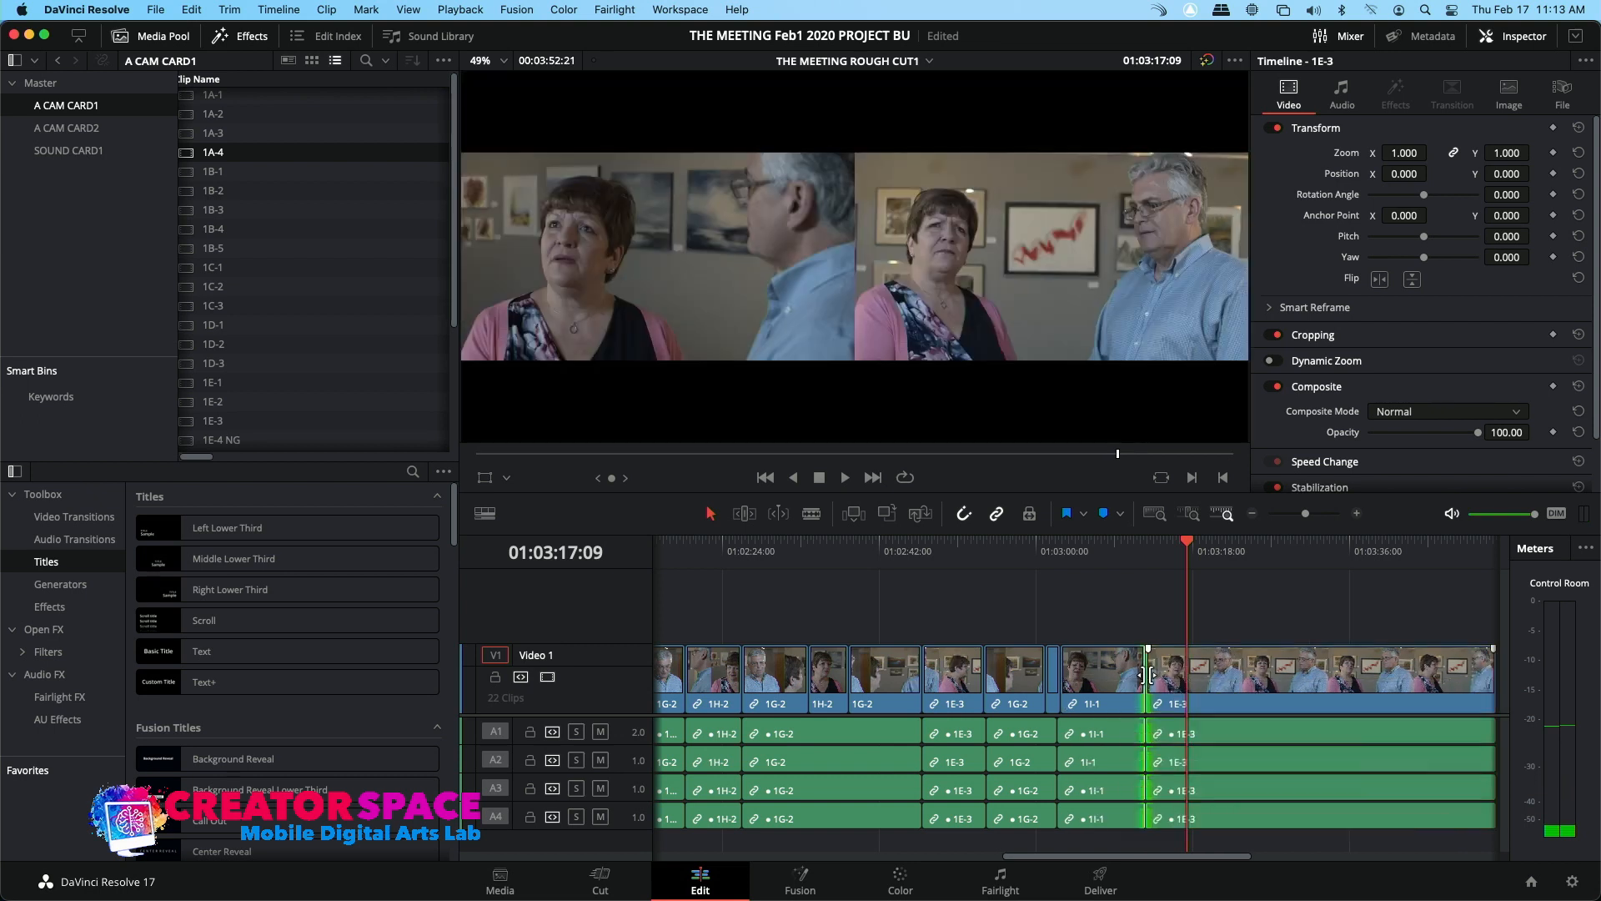
# Try rolling only the picture cut between 1I-1 and 1E-3 later and then earlier than the sound cut, and play across it
pyautogui.keyDown('alt'); pyautogui.click(1149, 676); pyautogui.keyUp('alt')
pyautogui.click(1149, 676)
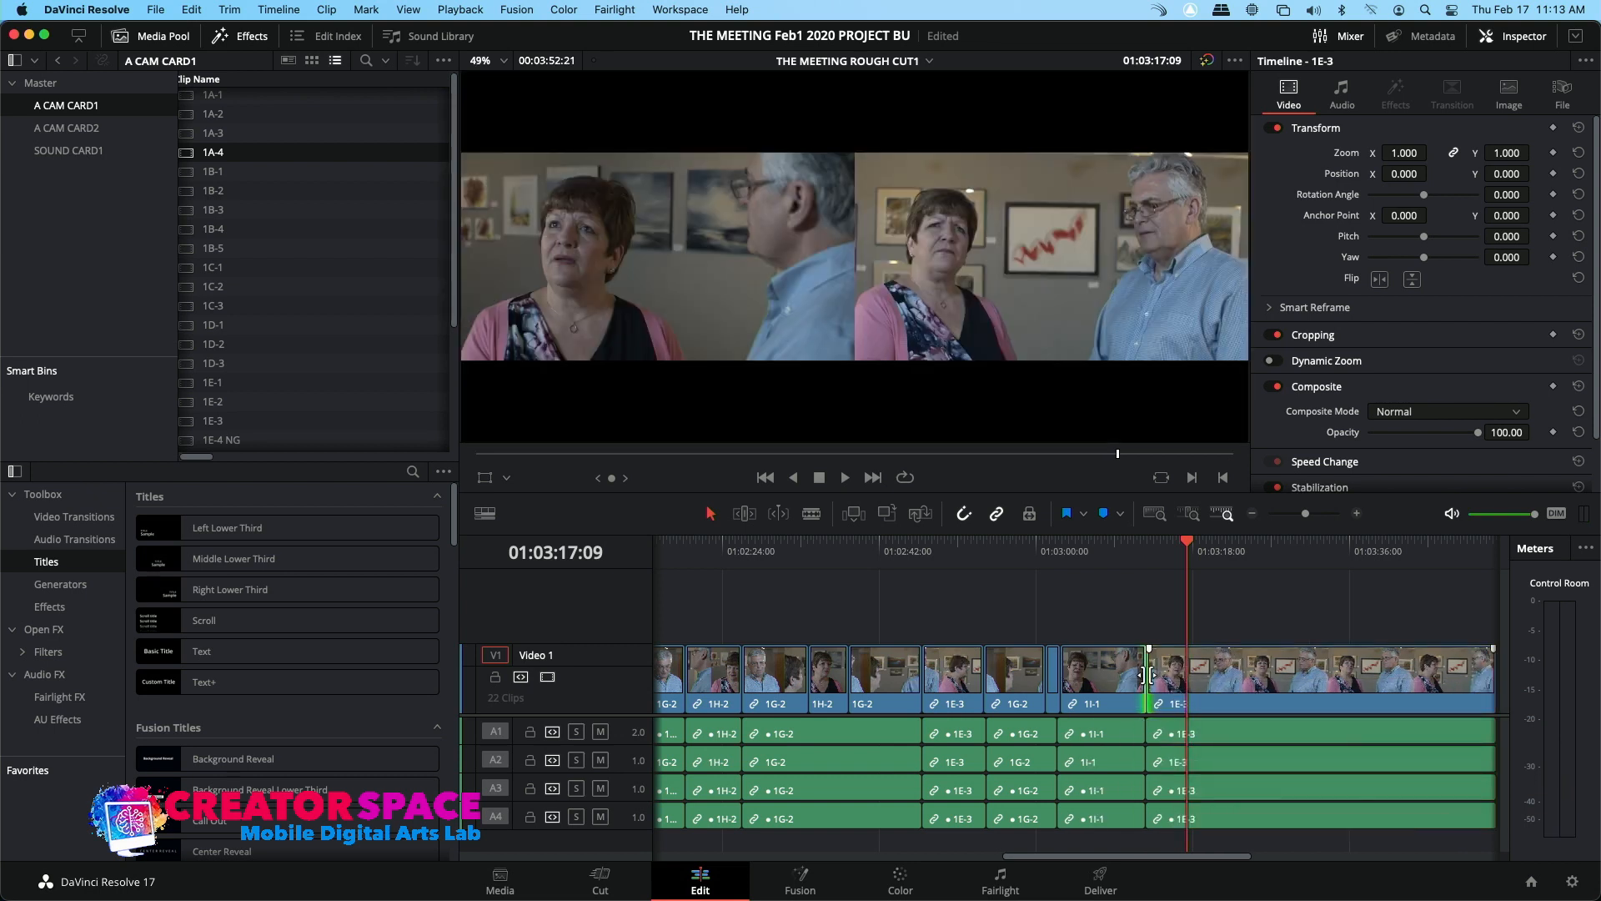
pyautogui.hotkey('shift', '.')
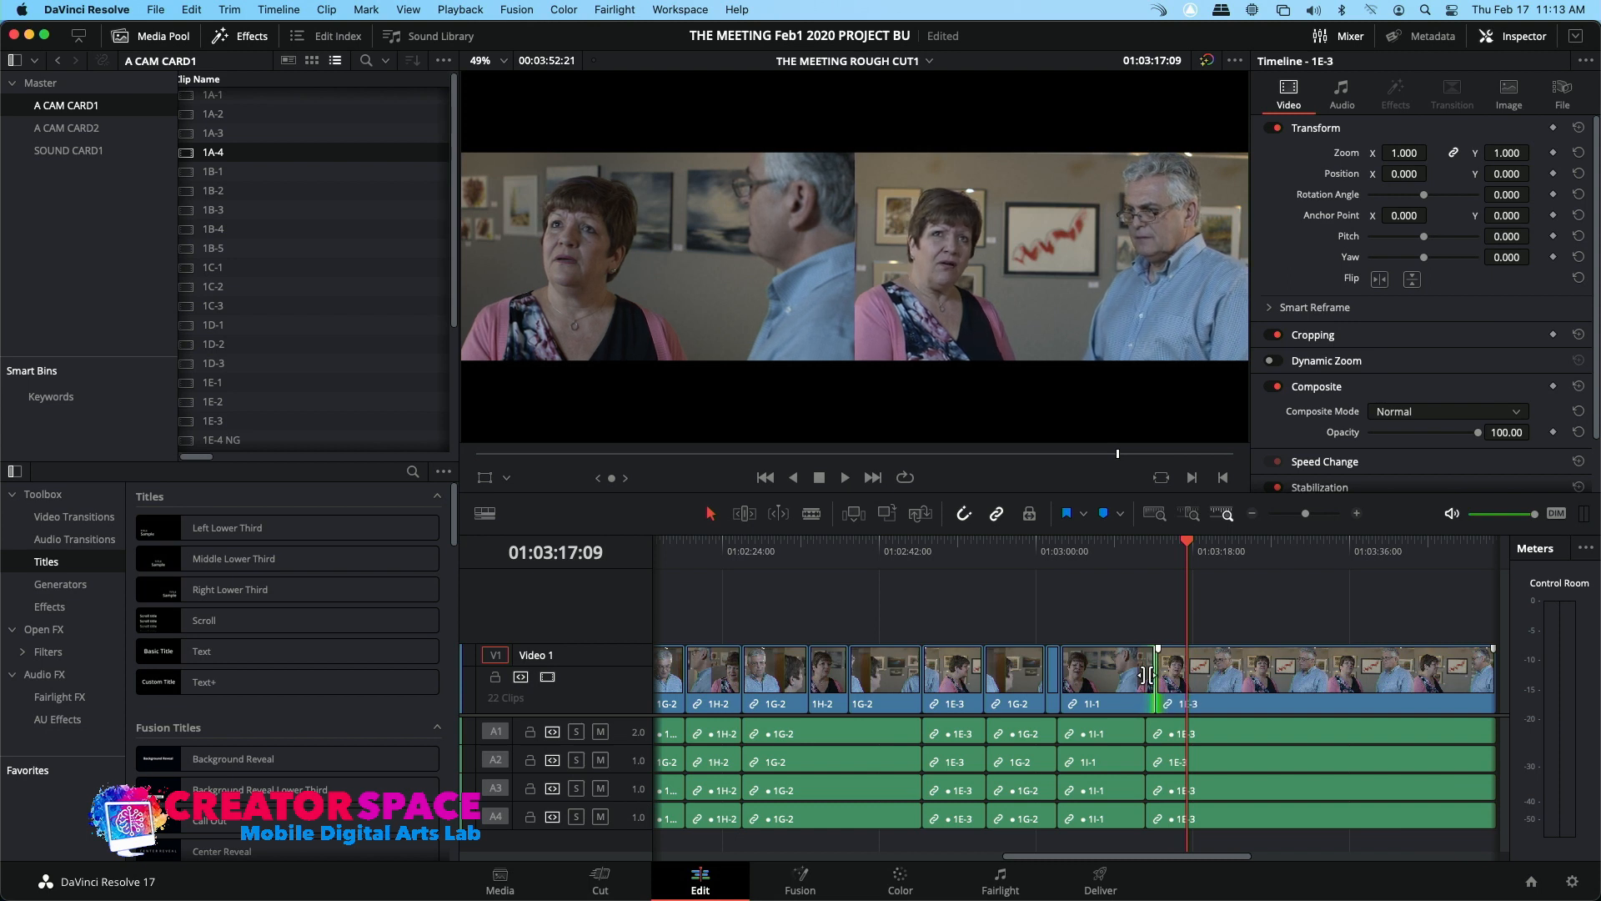
pyautogui.hotkey('shift', ',')
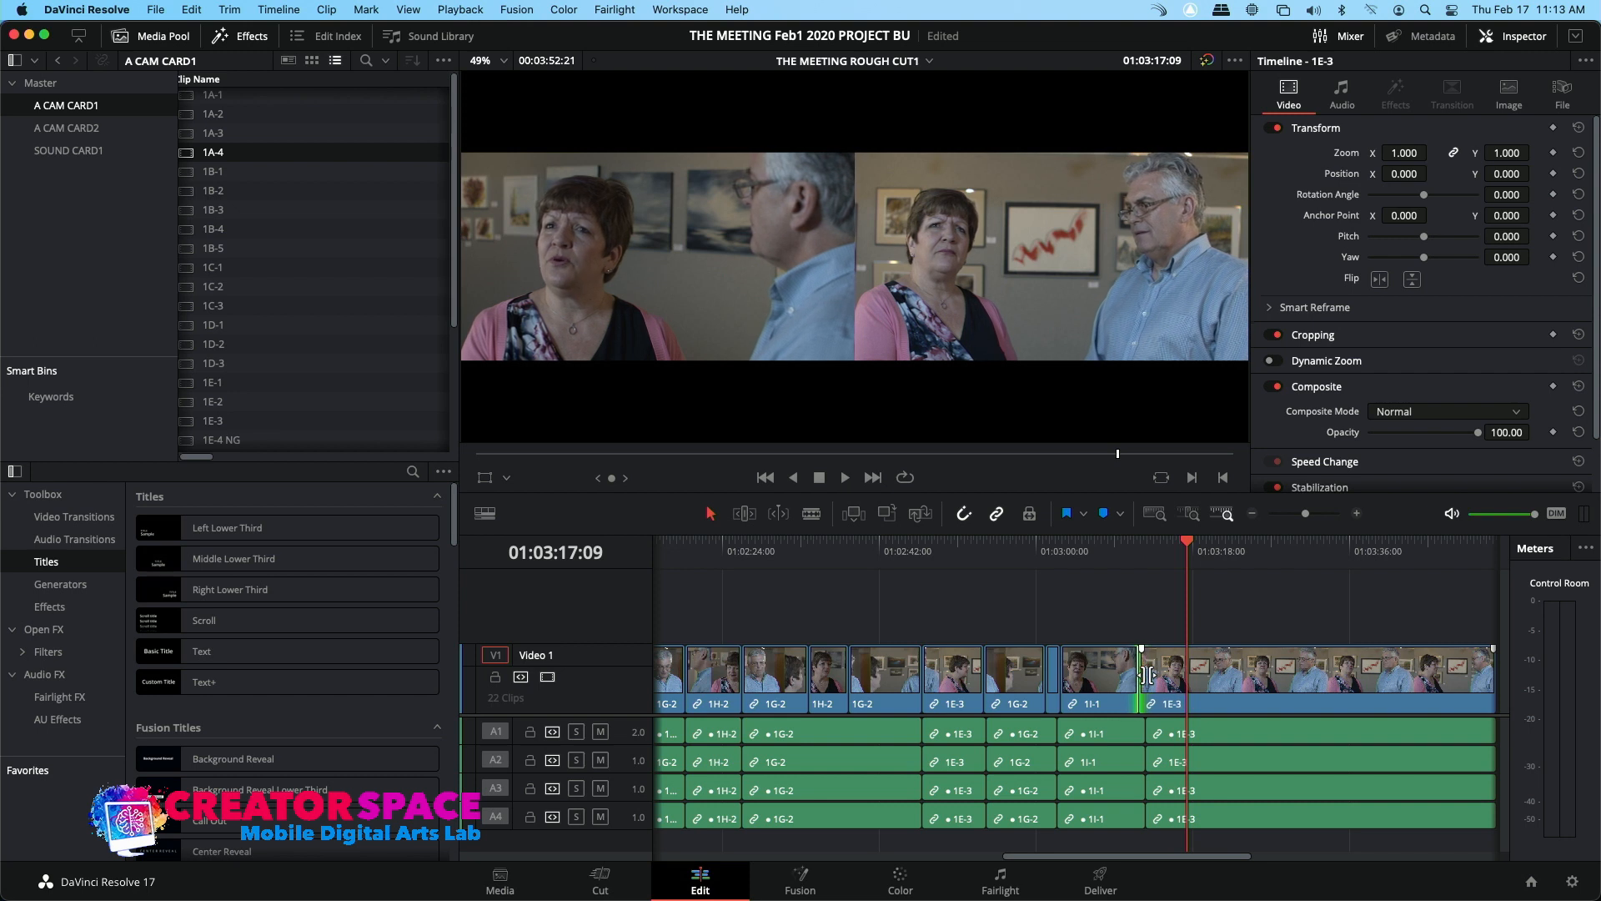
pyautogui.click(1121, 547)
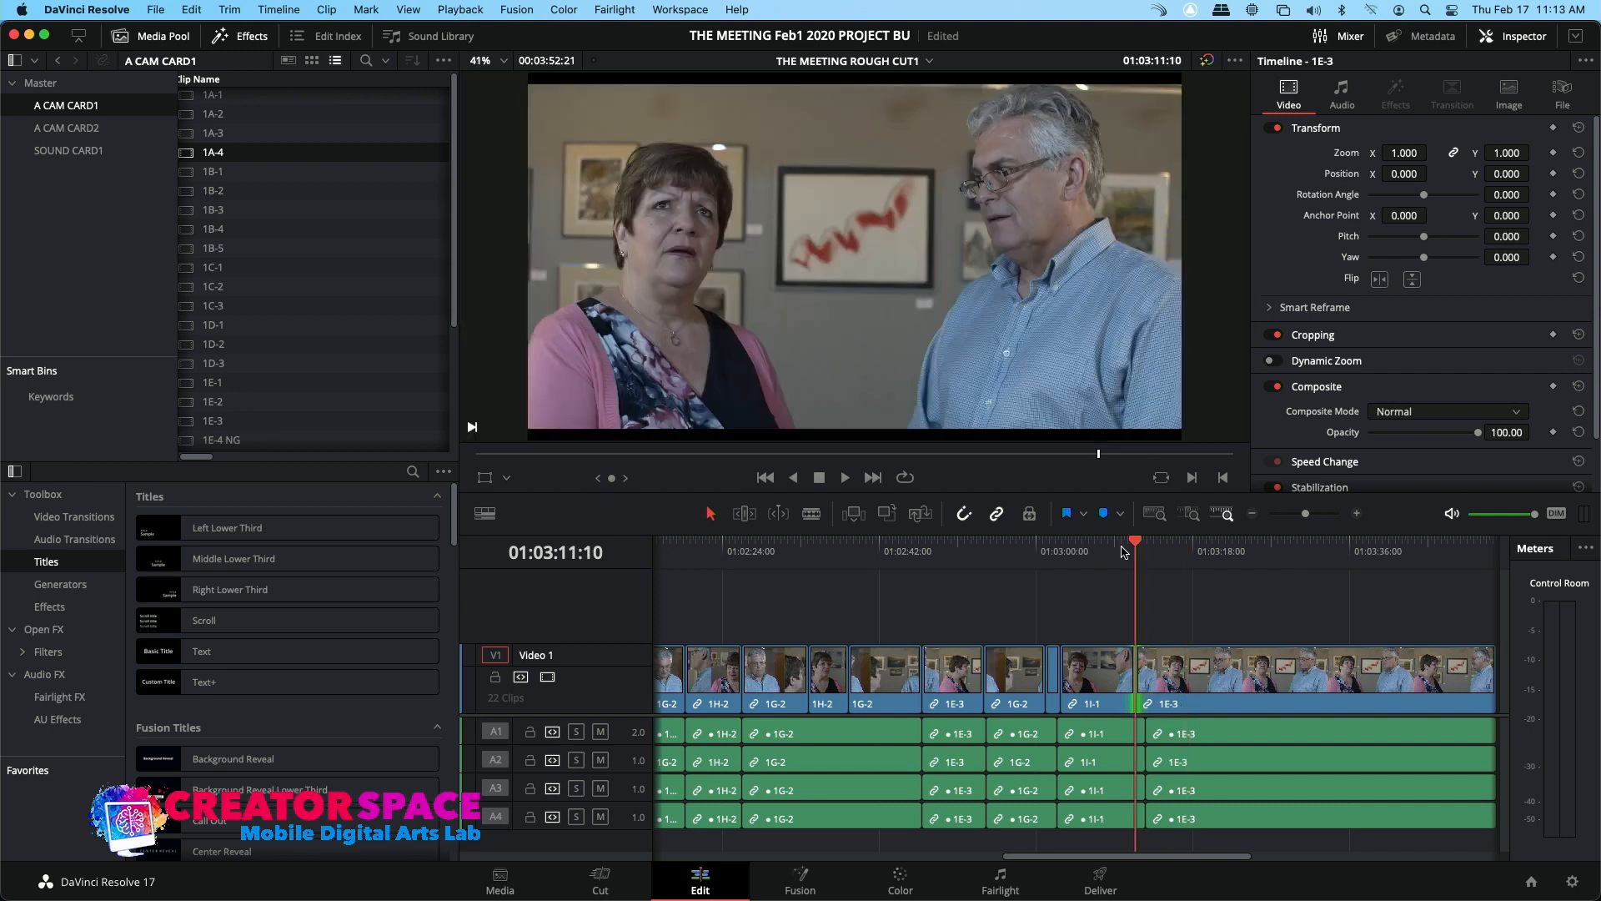
pyautogui.press('space')
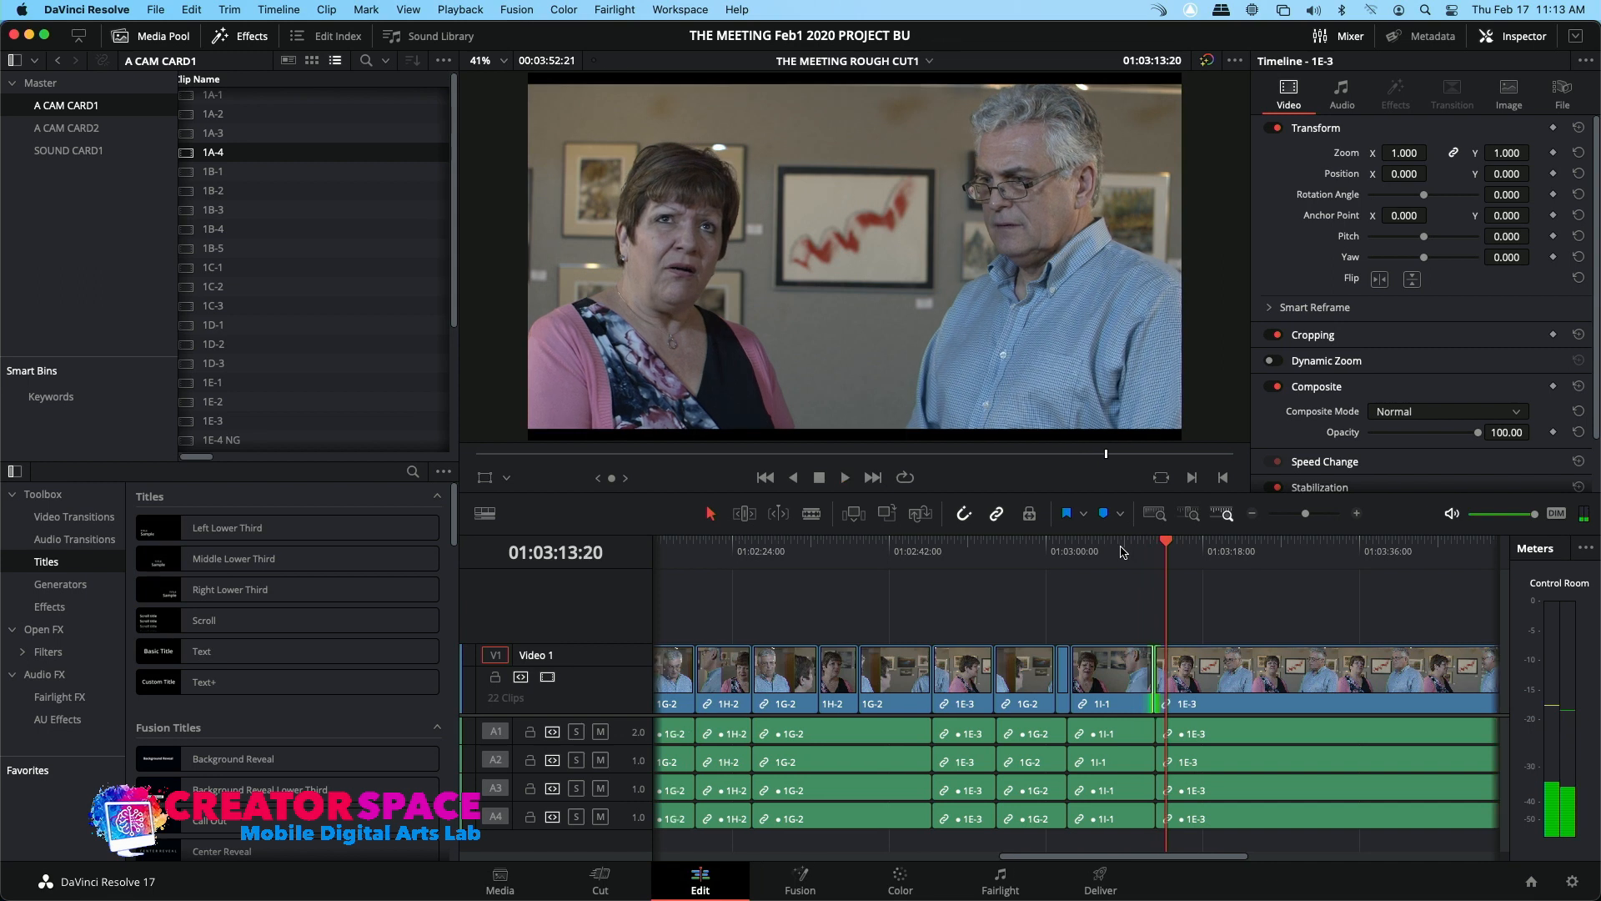
# Play across the cut from 1I-1 to 1E-3 and on through the woman's line, stopping at 01:03:22:02
pyautogui.click(1122, 551)
pyautogui.press('space')
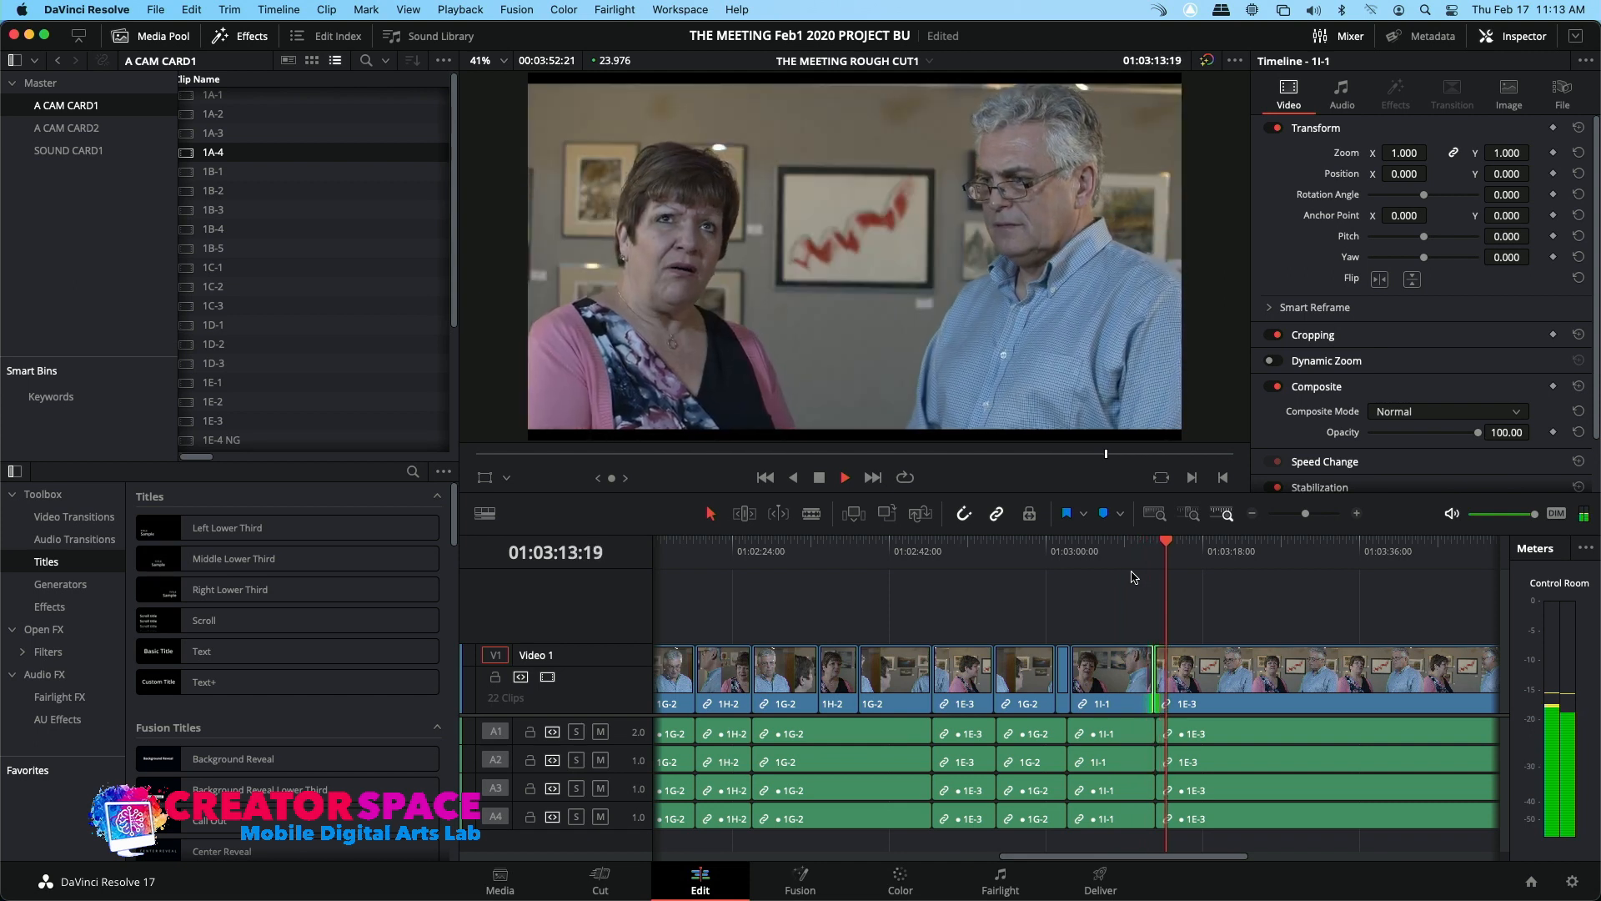
pyautogui.click(1252, 515)
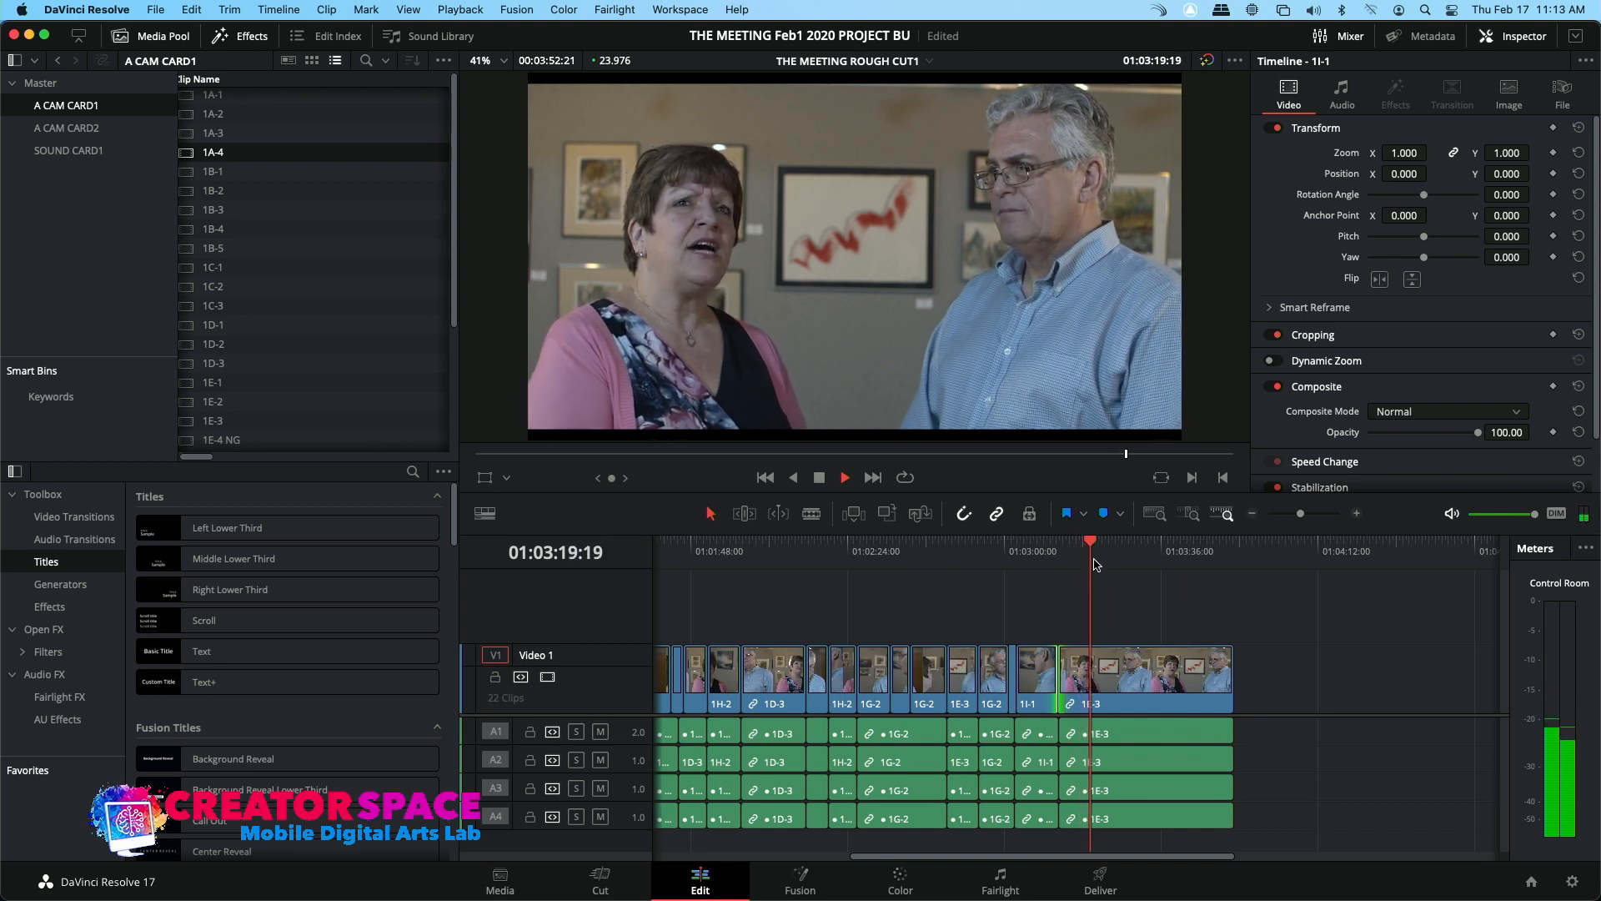
pyautogui.press('space')
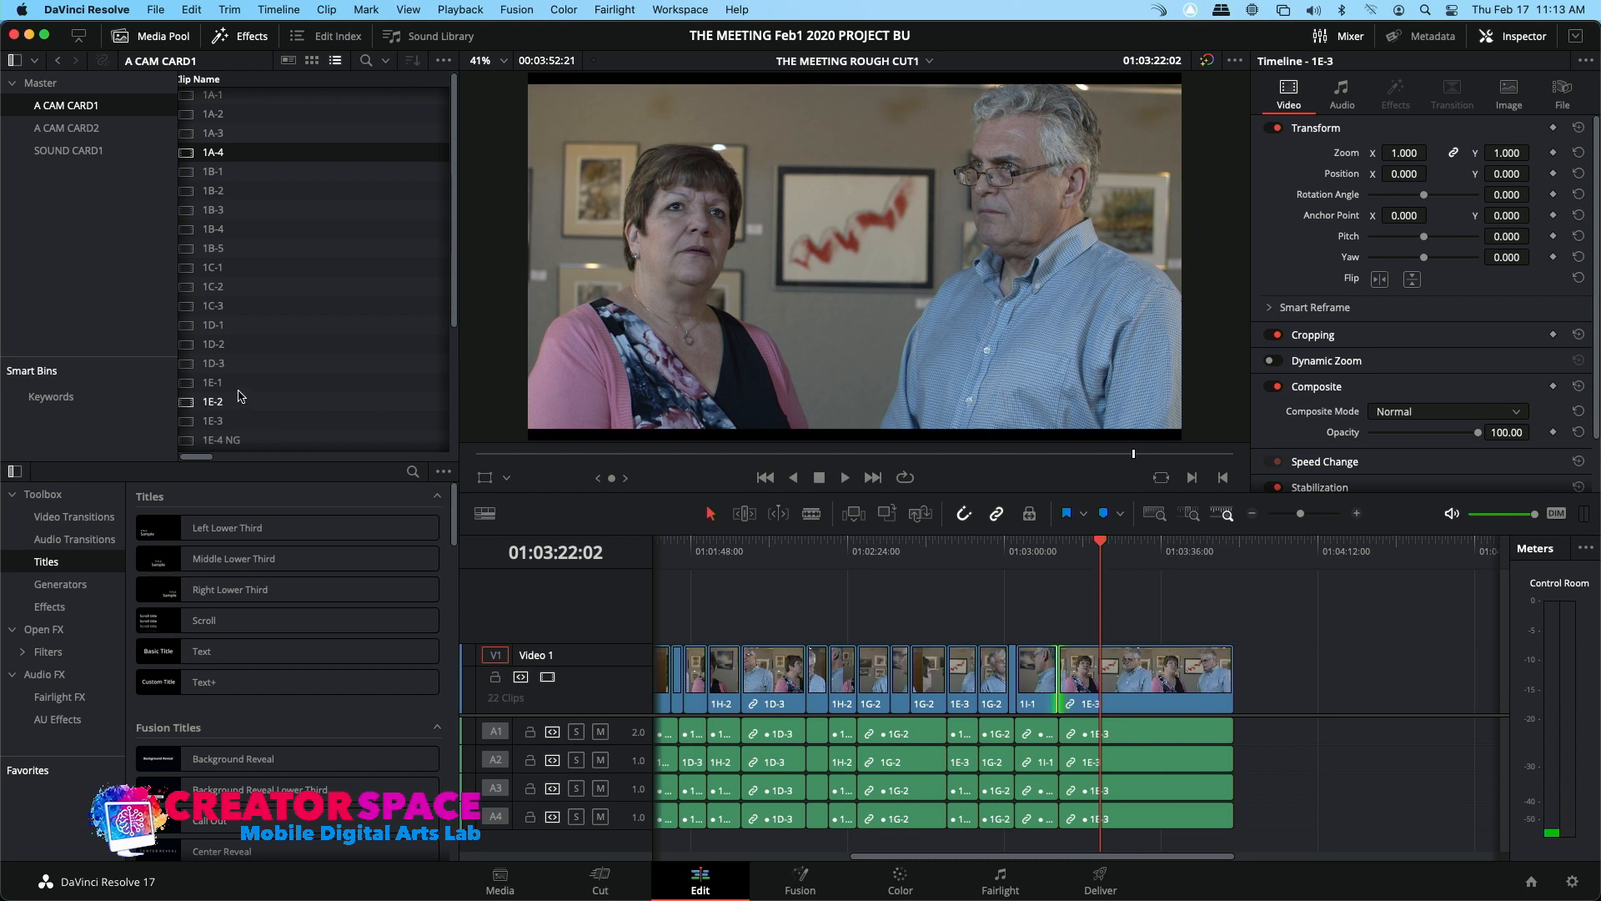
# Load clip 1F-2 from A CAM CARD1 into the source viewer and play its latter part to find the matching moment
pyautogui.scroll(-3, 240, 396)
pyautogui.click(187, 403)
pyautogui.doubleClick(221, 364)
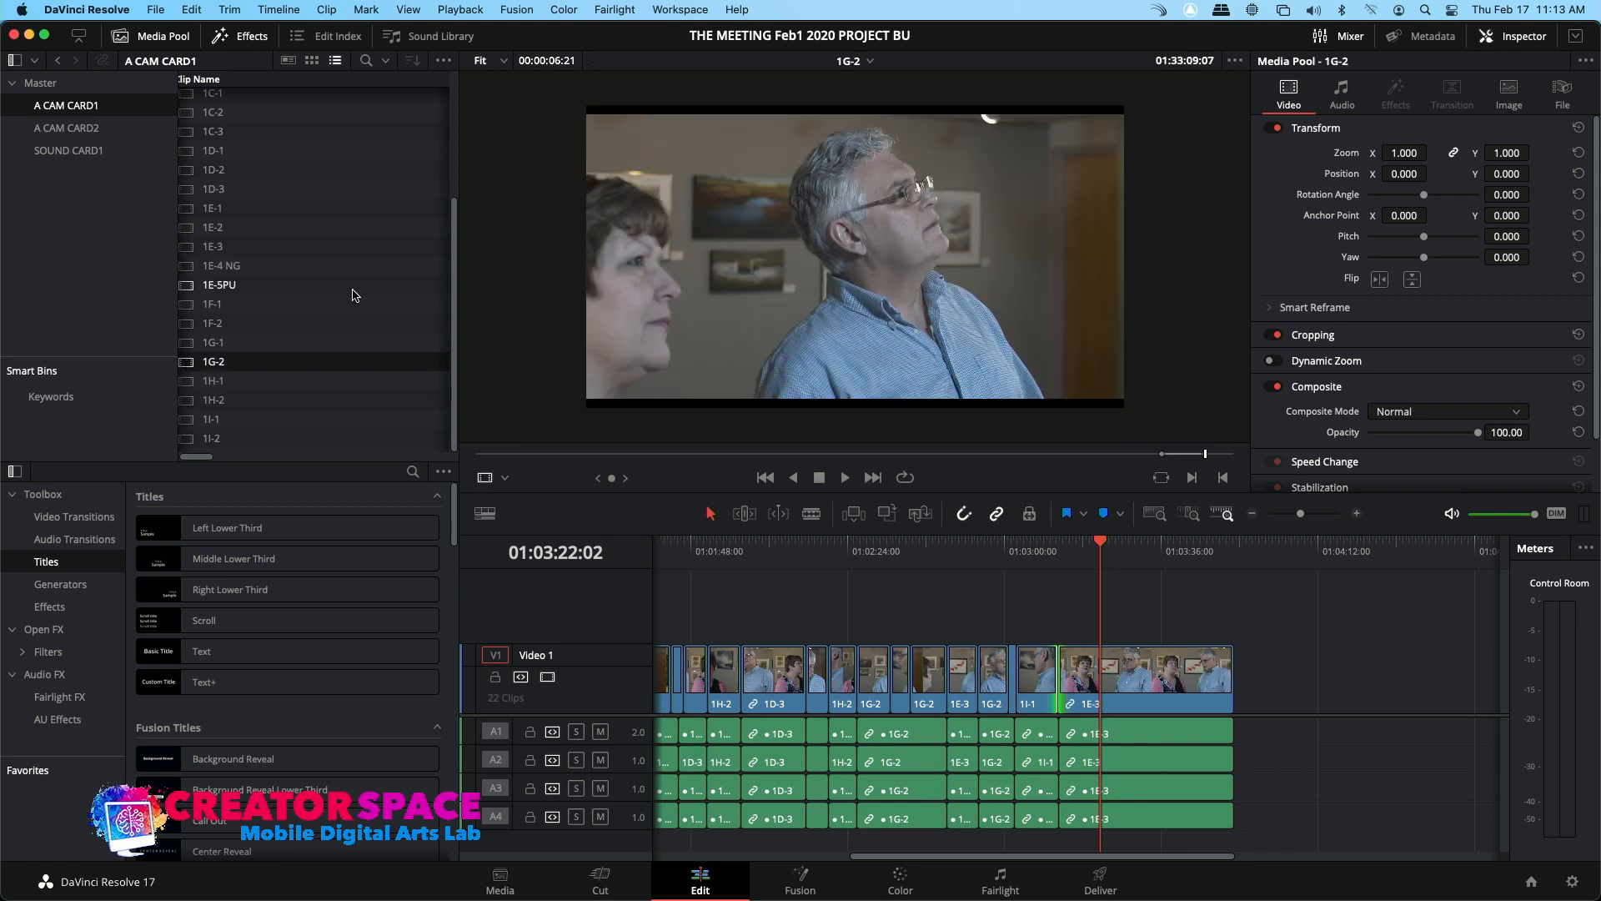
pyautogui.doubleClick(203, 327)
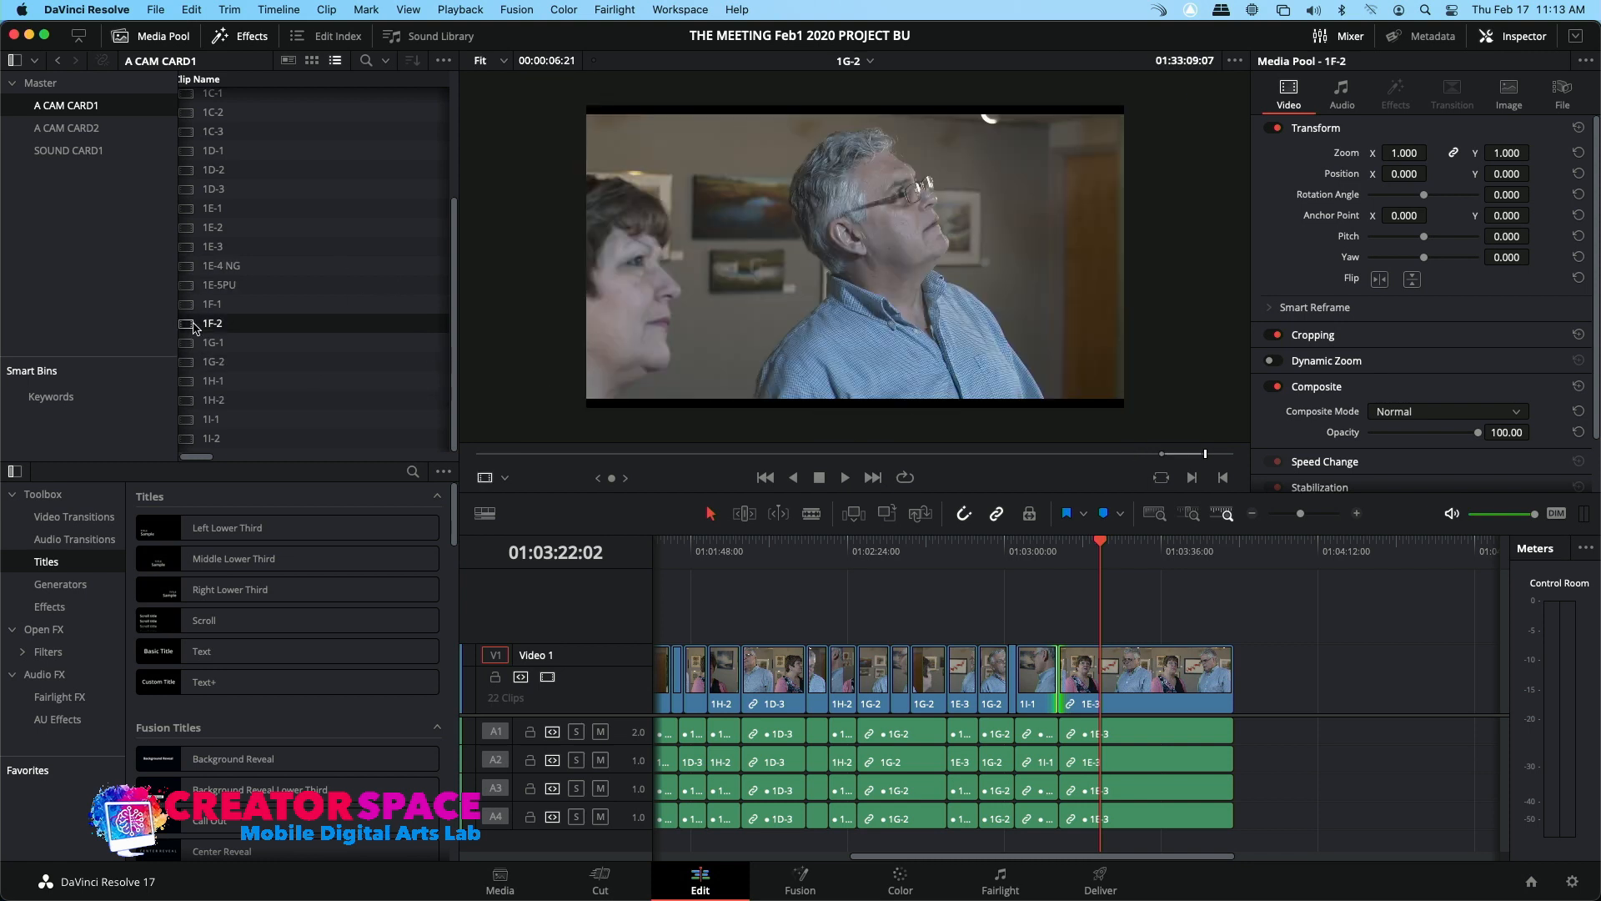
pyautogui.click(1078, 455)
pyautogui.press('space')
pyautogui.click(1008, 454)
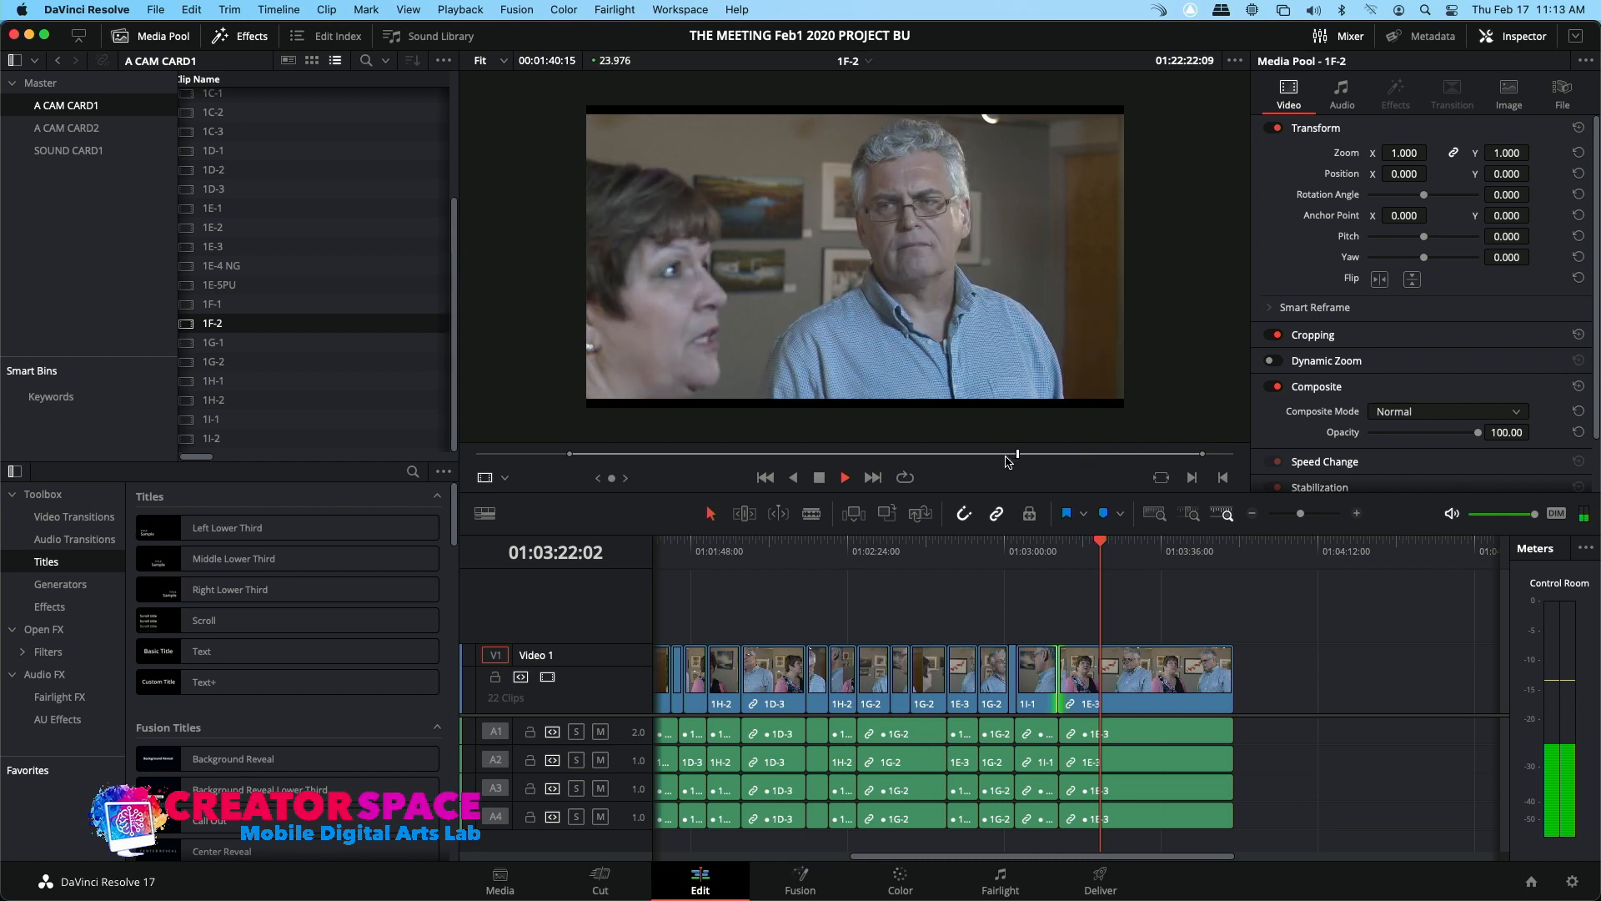
# Mark a range of 00:00:05:03 in clip 1F-2, ending at 01:22:20:19
pyautogui.click(979, 454)
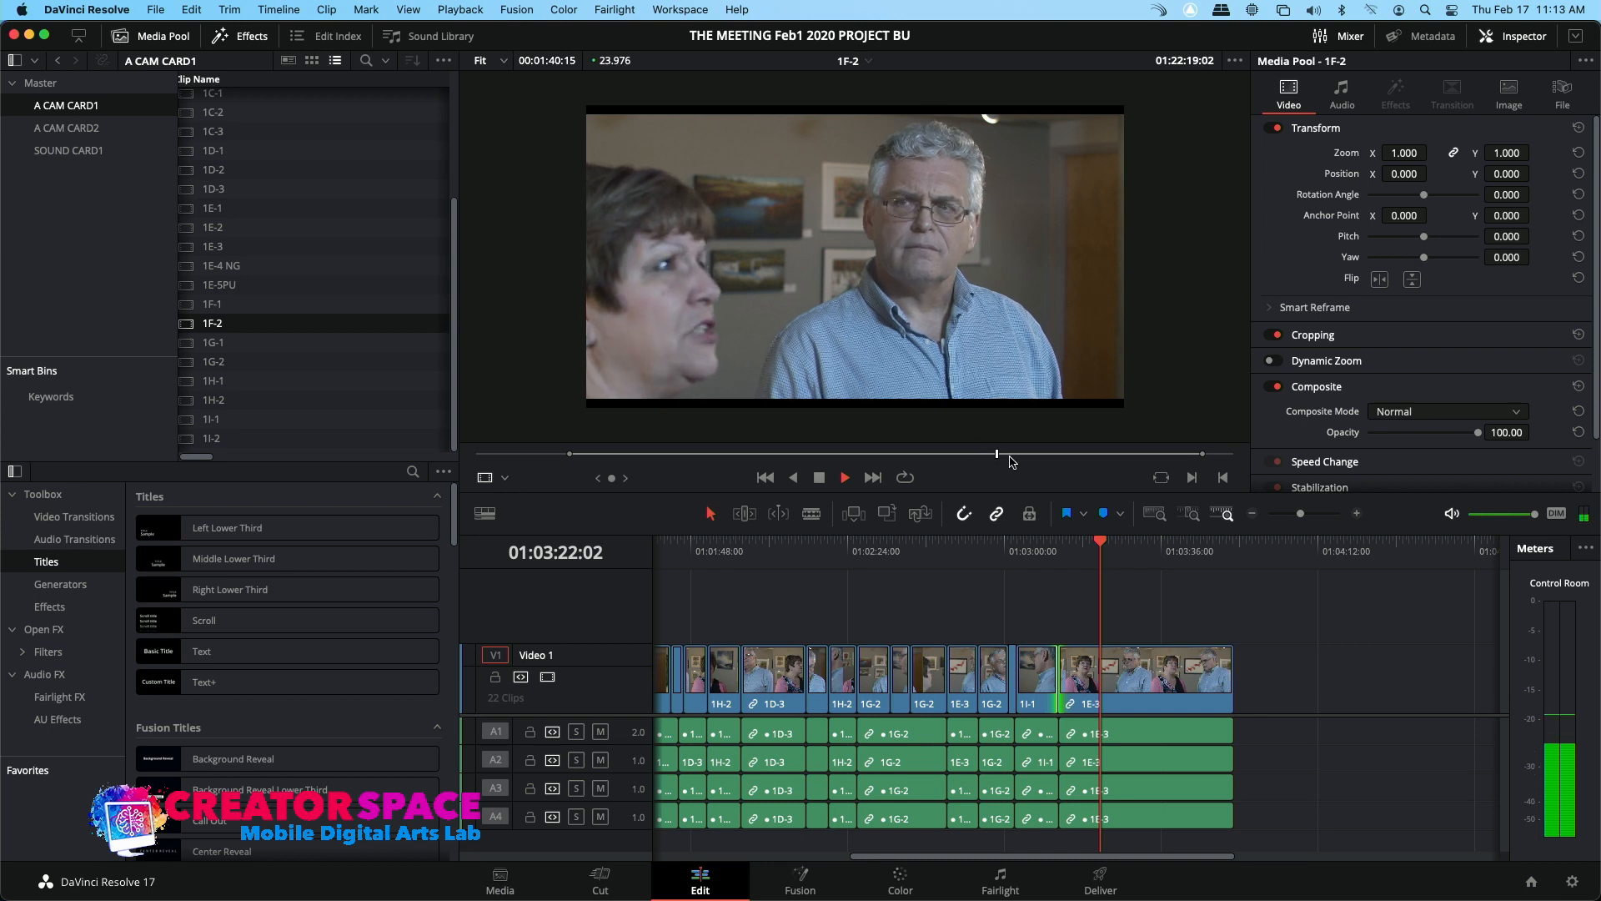
pyautogui.press('i')
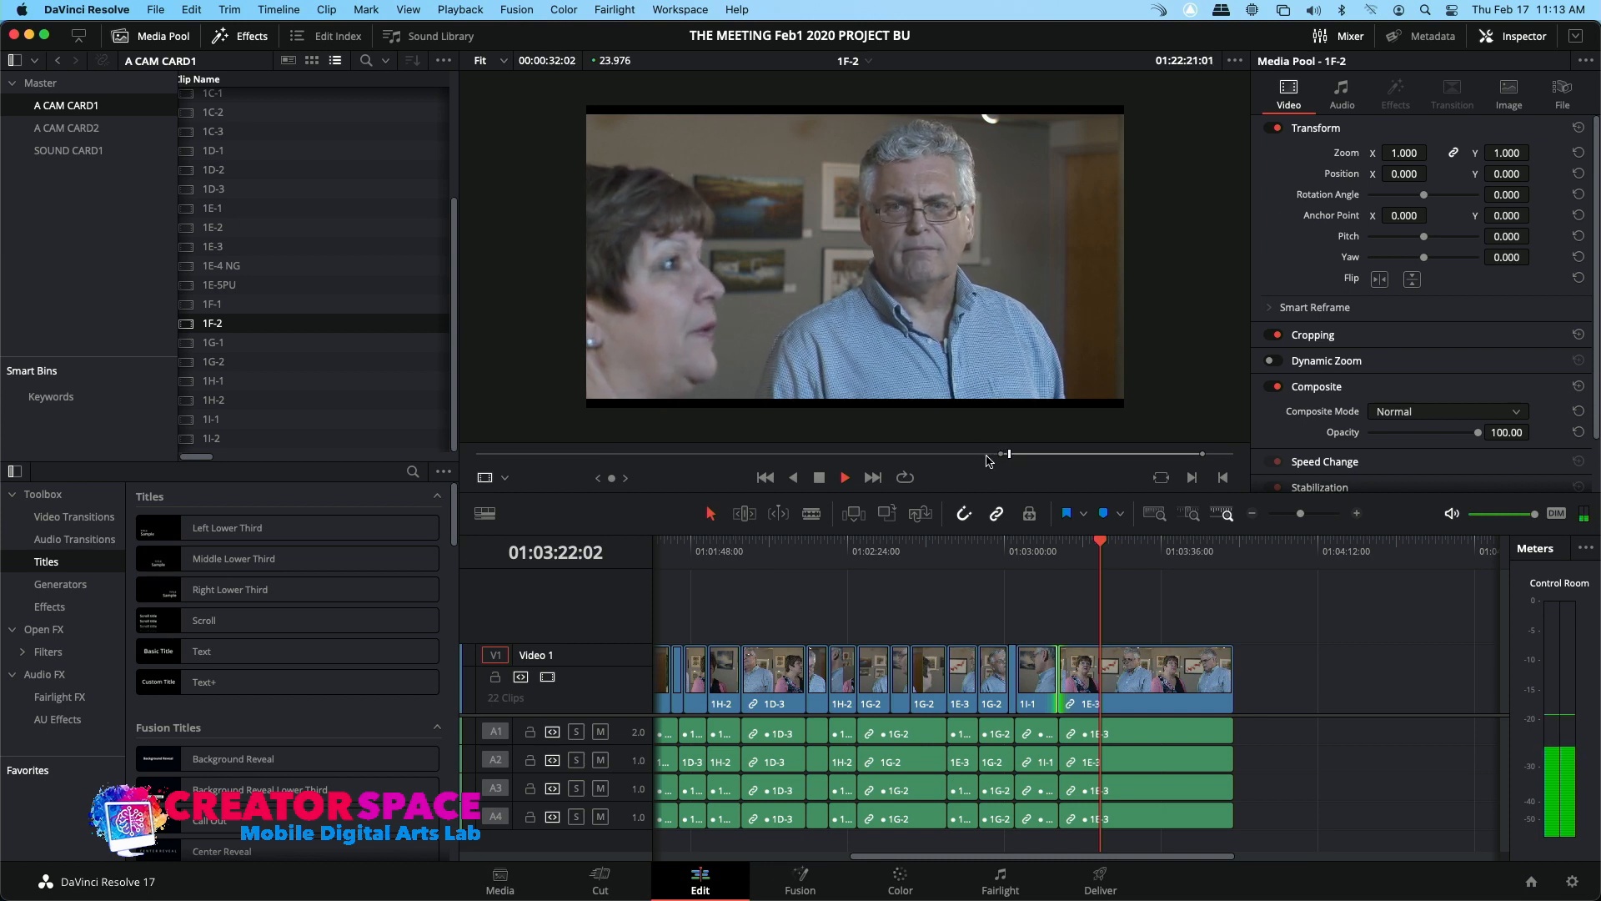
pyautogui.moveTo(1003, 454); pyautogui.dragTo(979, 454)
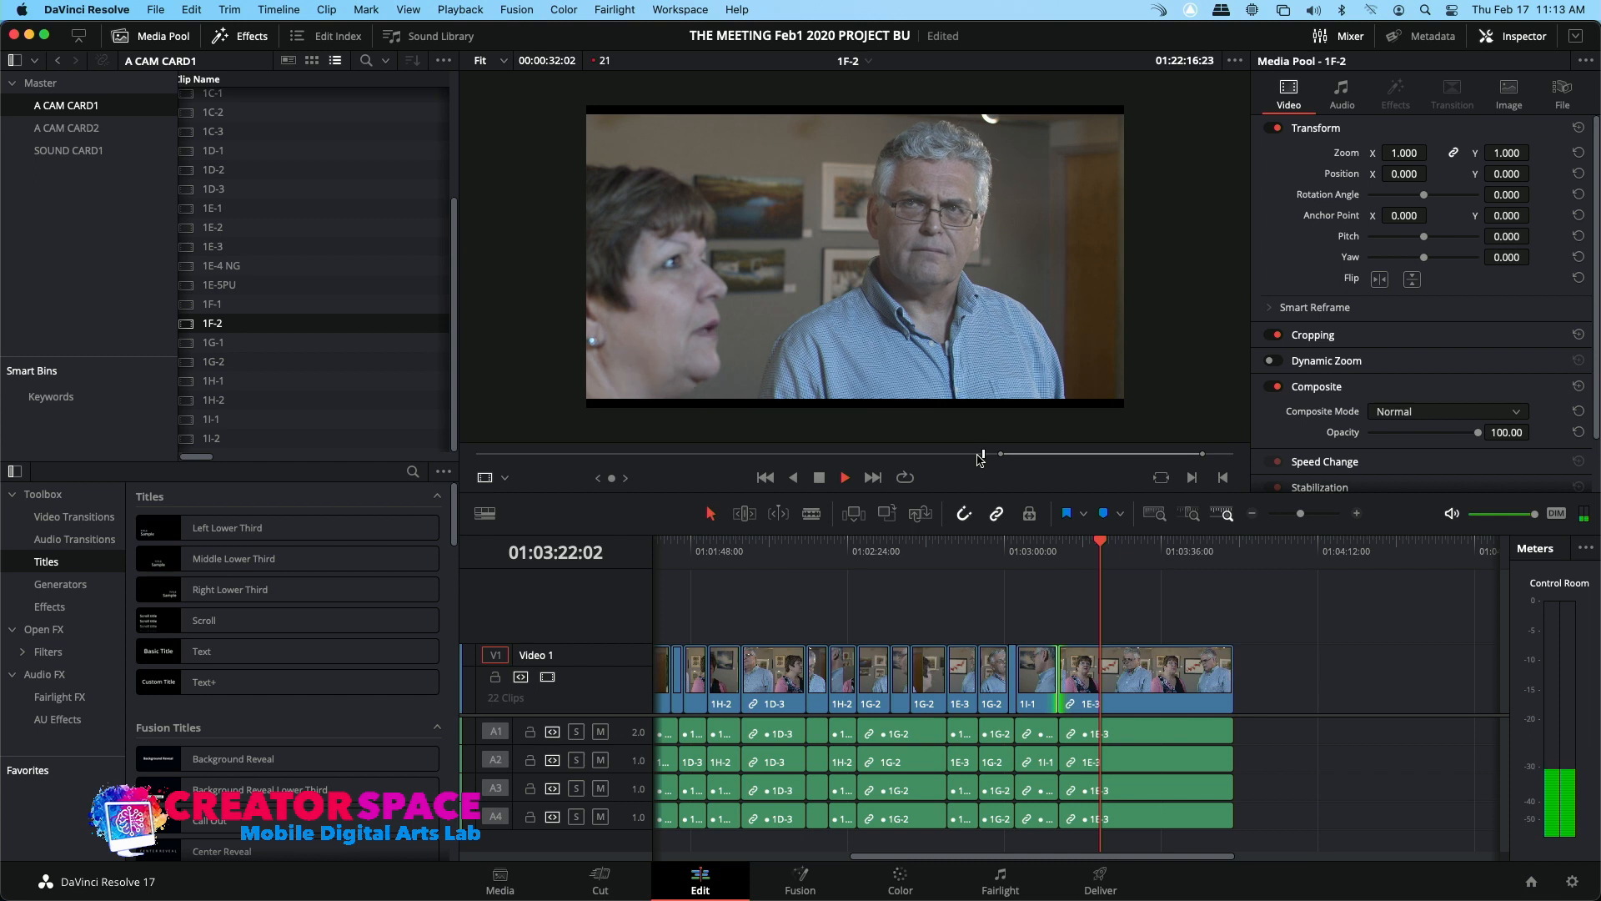
pyautogui.press('i')
pyautogui.click(966, 455)
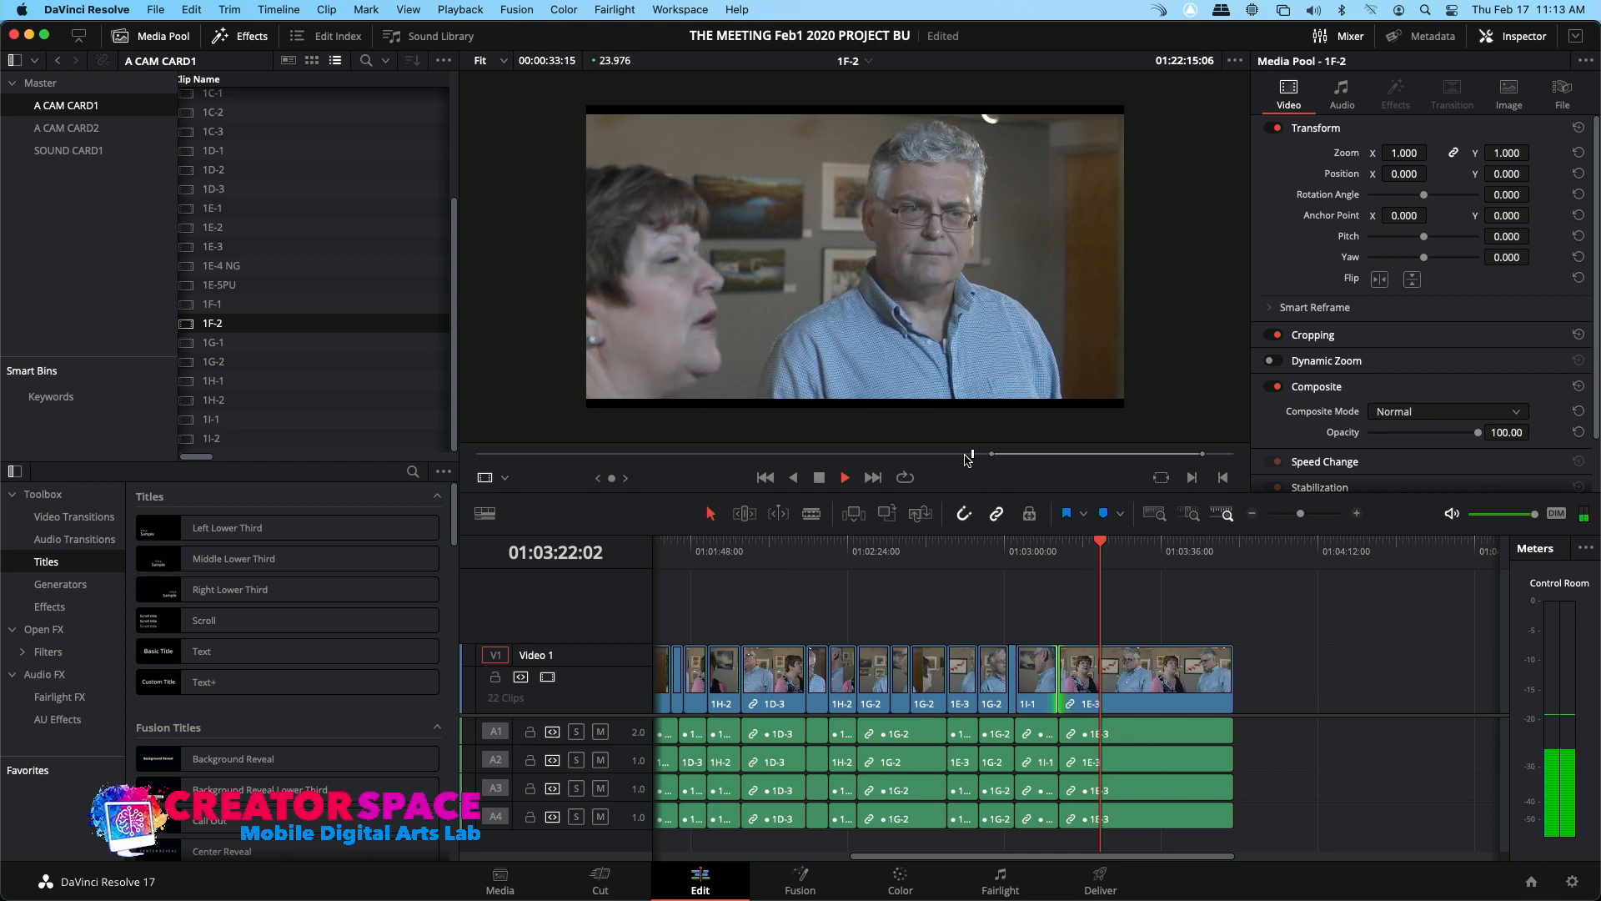
pyautogui.press('i')
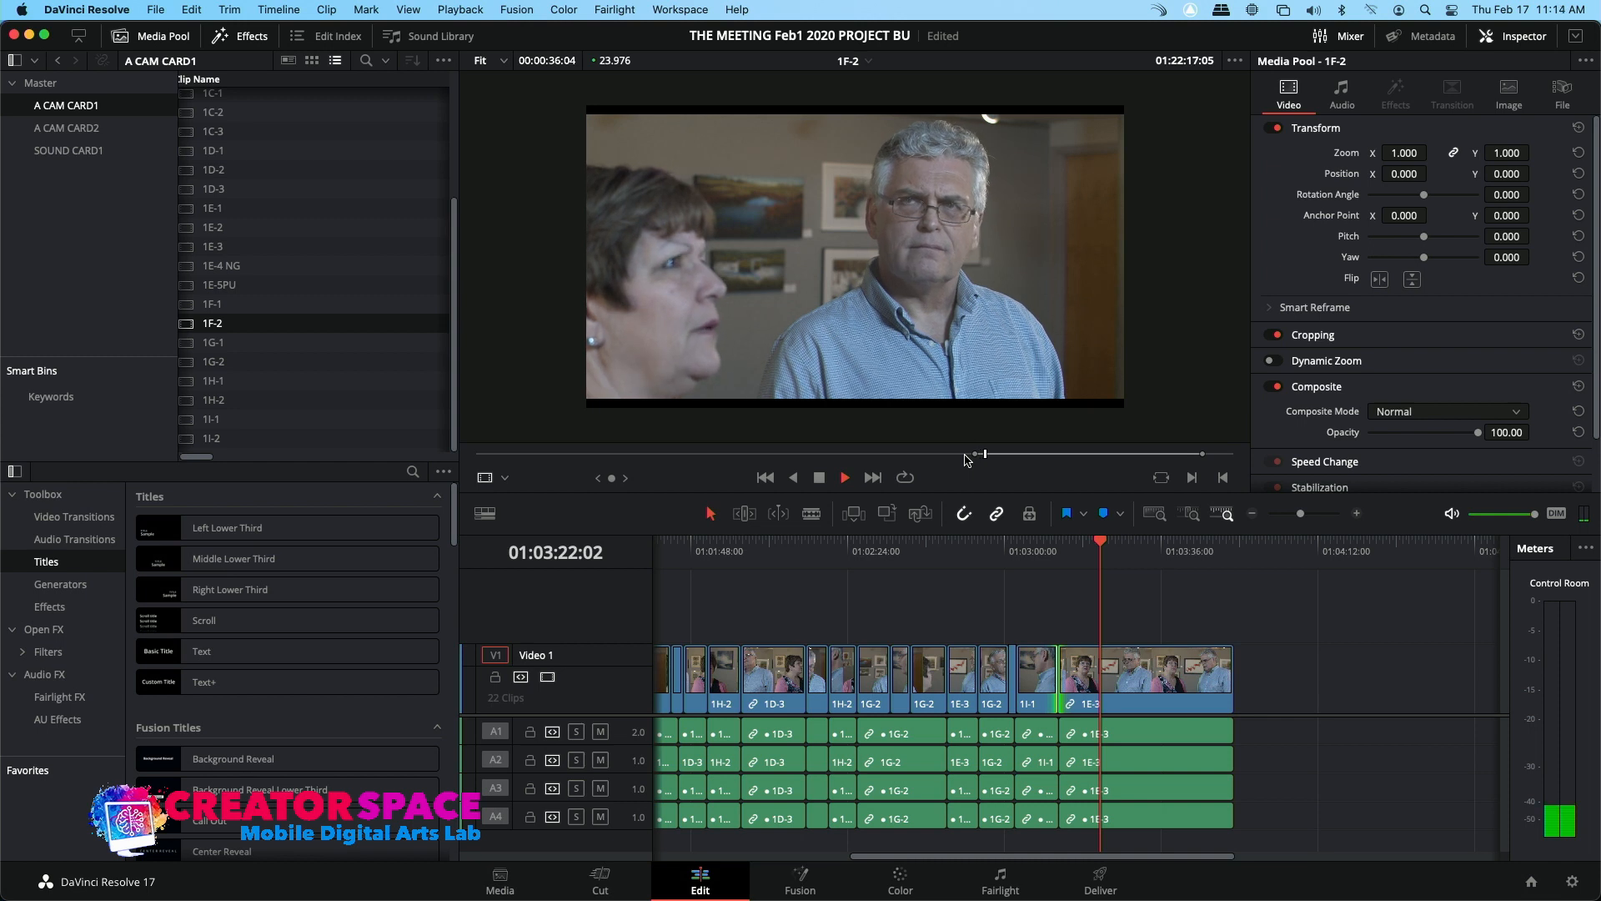
pyautogui.press('space')
pyautogui.press('space')
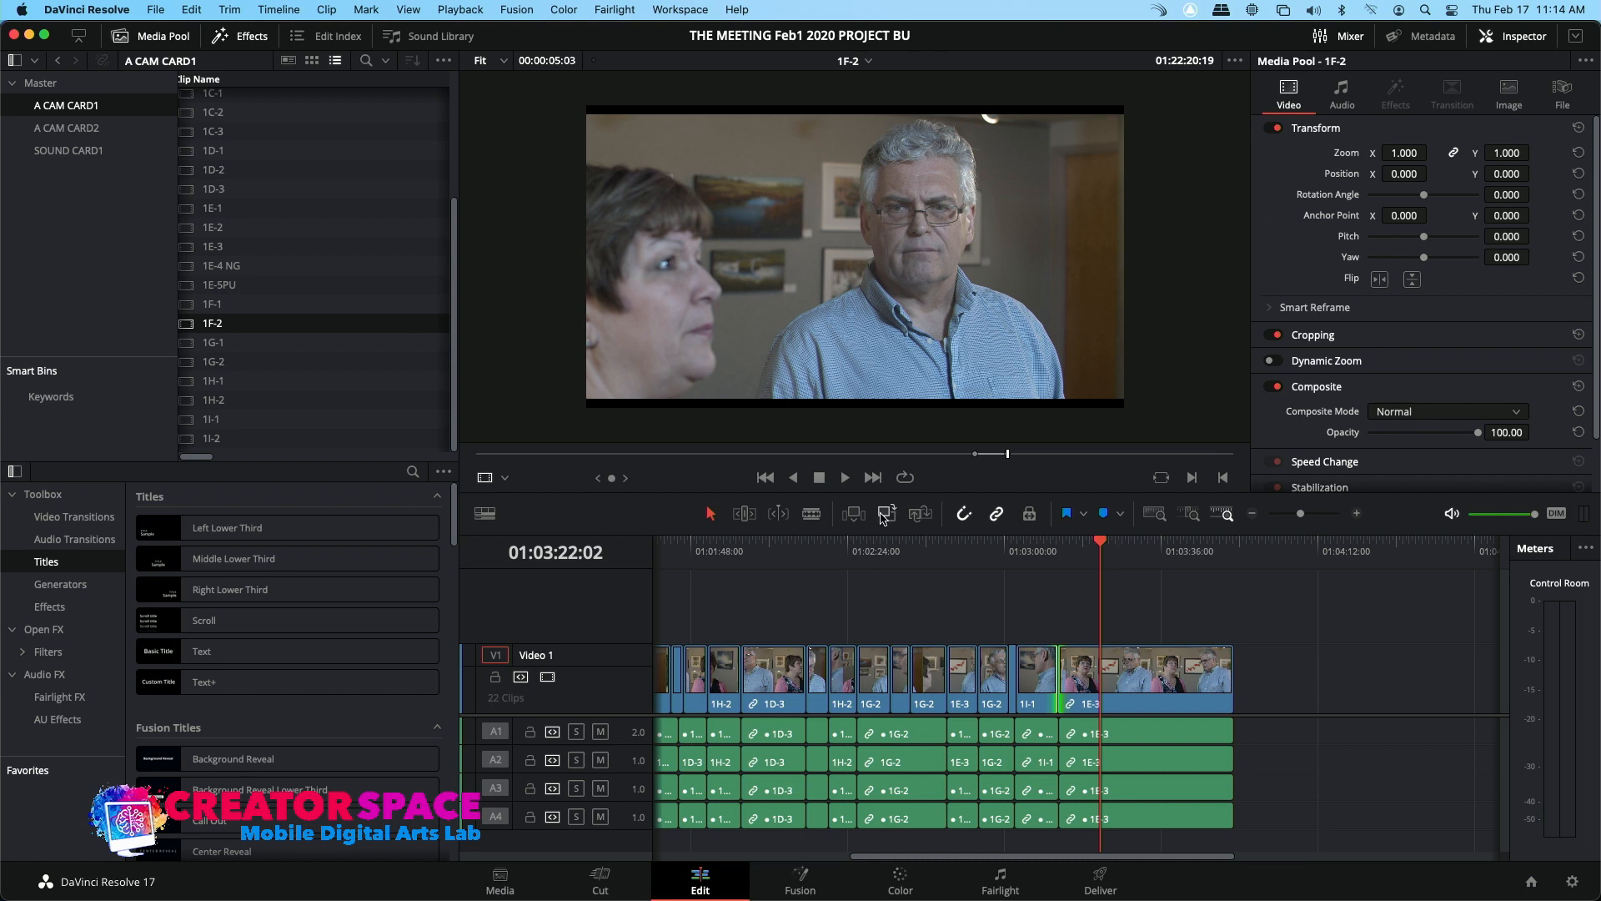
# Overwrite the marked 1F-2 picture and sound into the timeline at 01:03:22:02 and play across the new shot
pyautogui.click(494, 732)
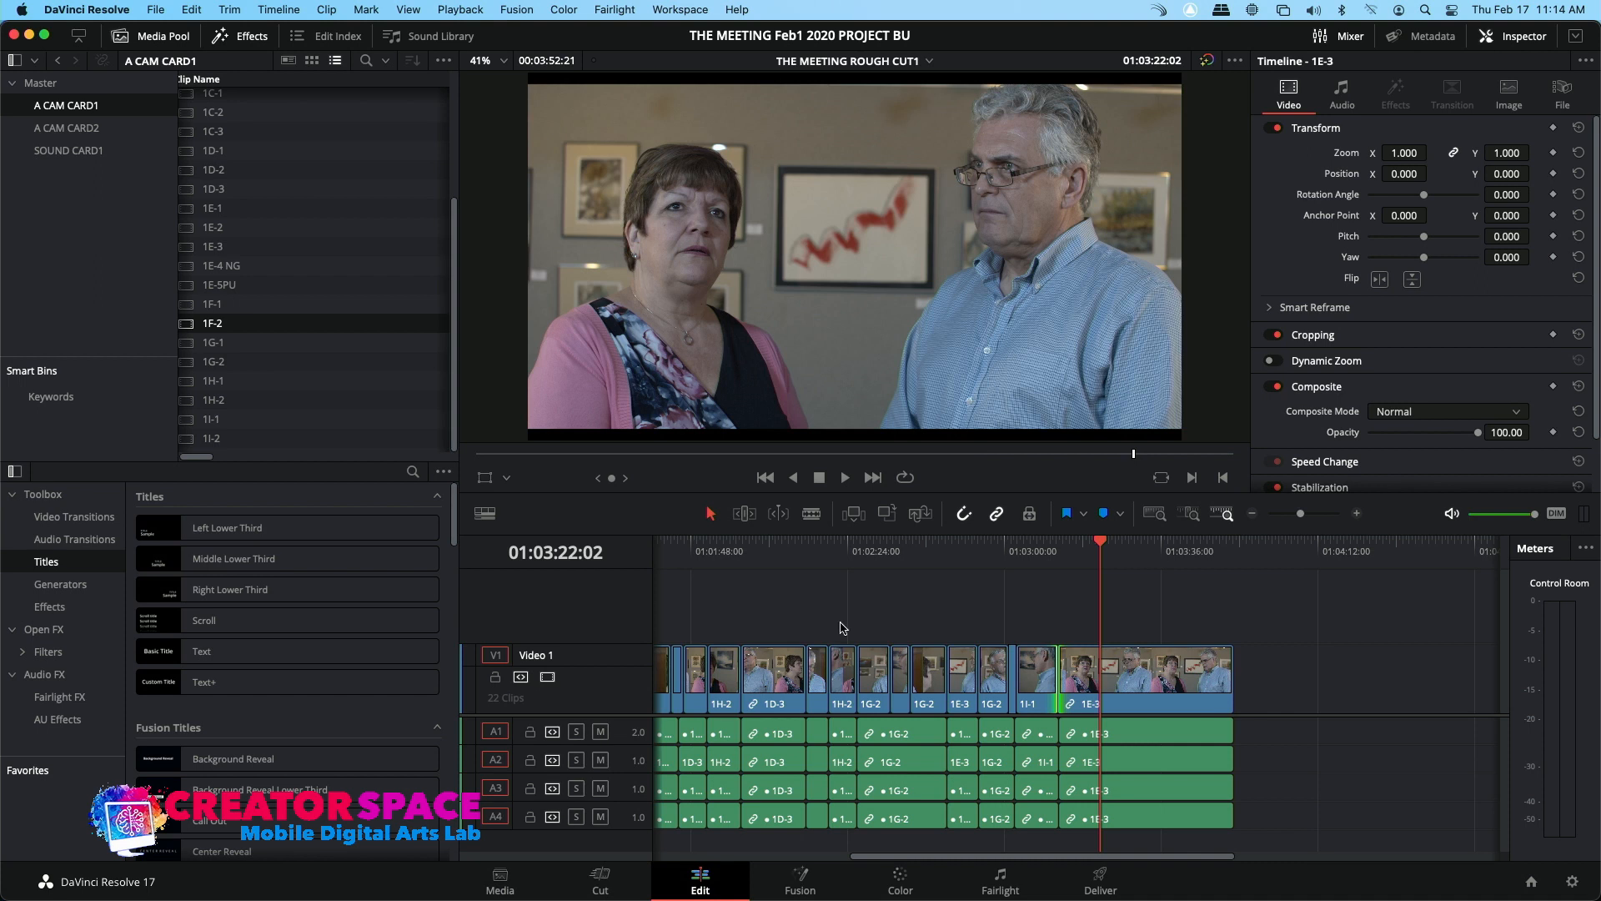
pyautogui.click(885, 515)
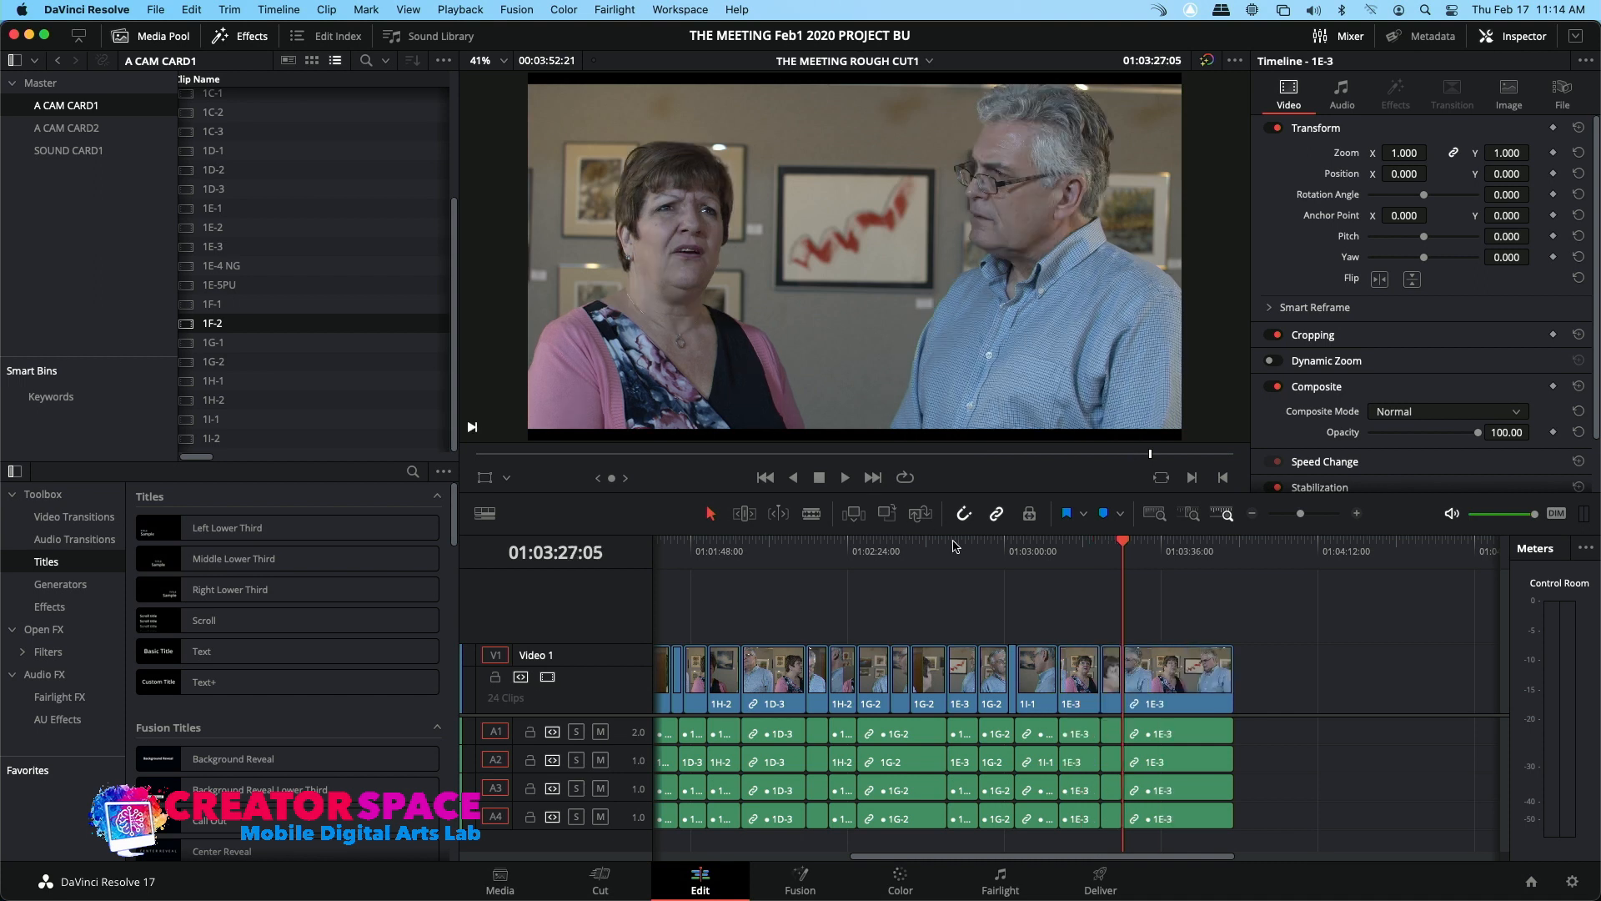
pyautogui.click(1095, 552)
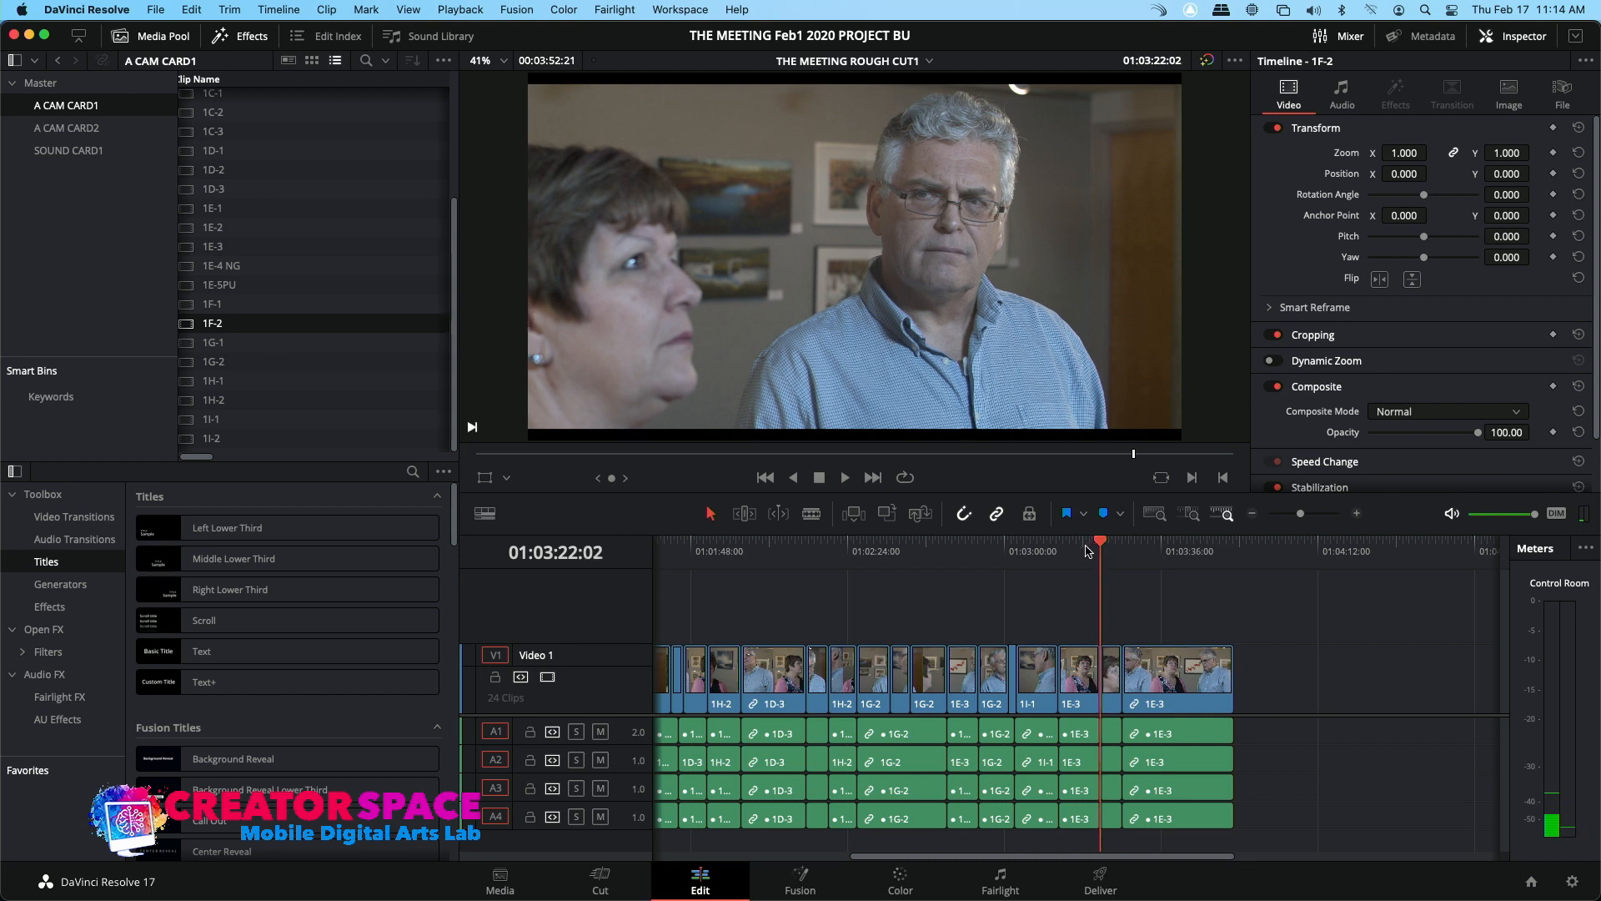
pyautogui.click(1086, 549)
pyautogui.press('space')
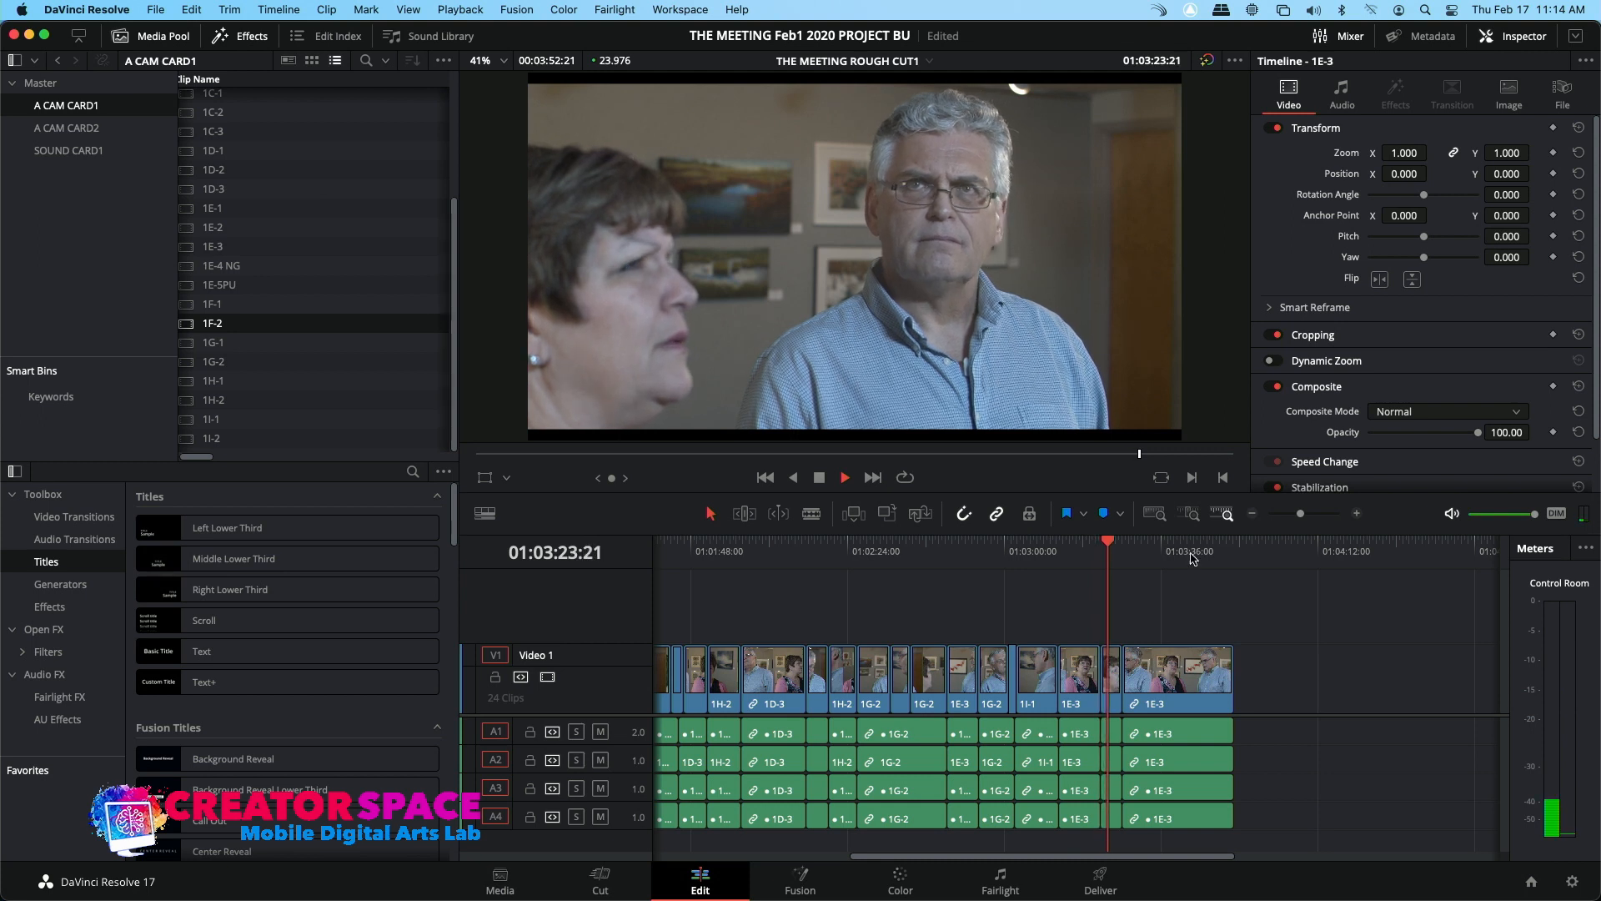
# Move the last 1E-3 clip about 10 seconds later and extend the tail of 1F-2 into the gap
pyautogui.click(1358, 514)
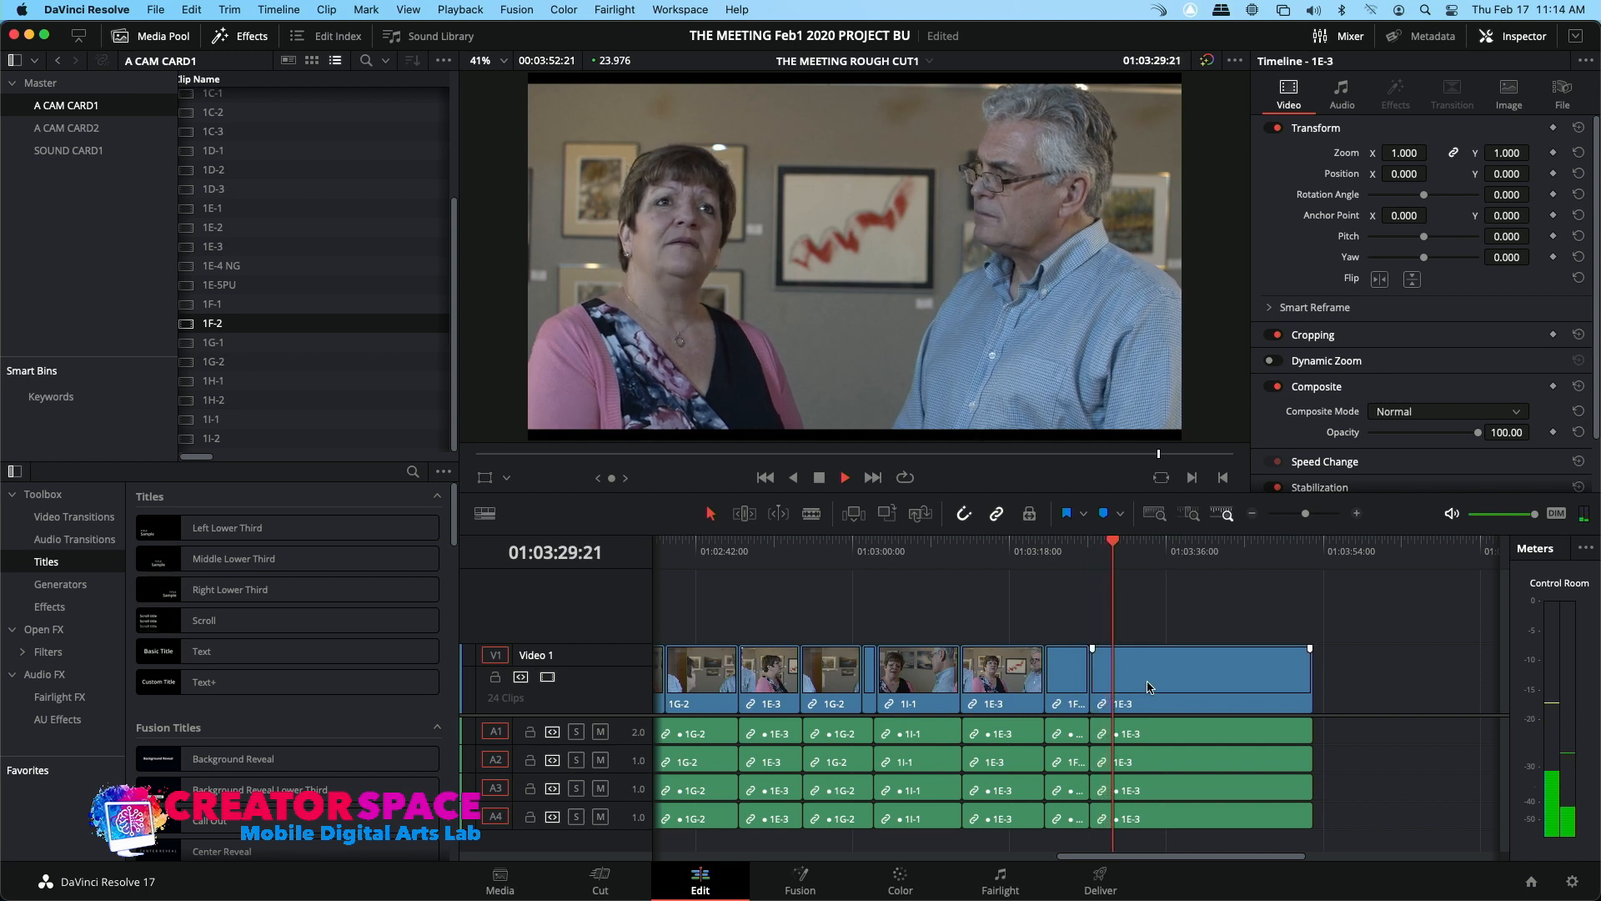
pyautogui.moveTo(1141, 688); pyautogui.dragTo(1230, 688)
pyautogui.moveTo(1089, 693); pyautogui.dragTo(1154, 694)
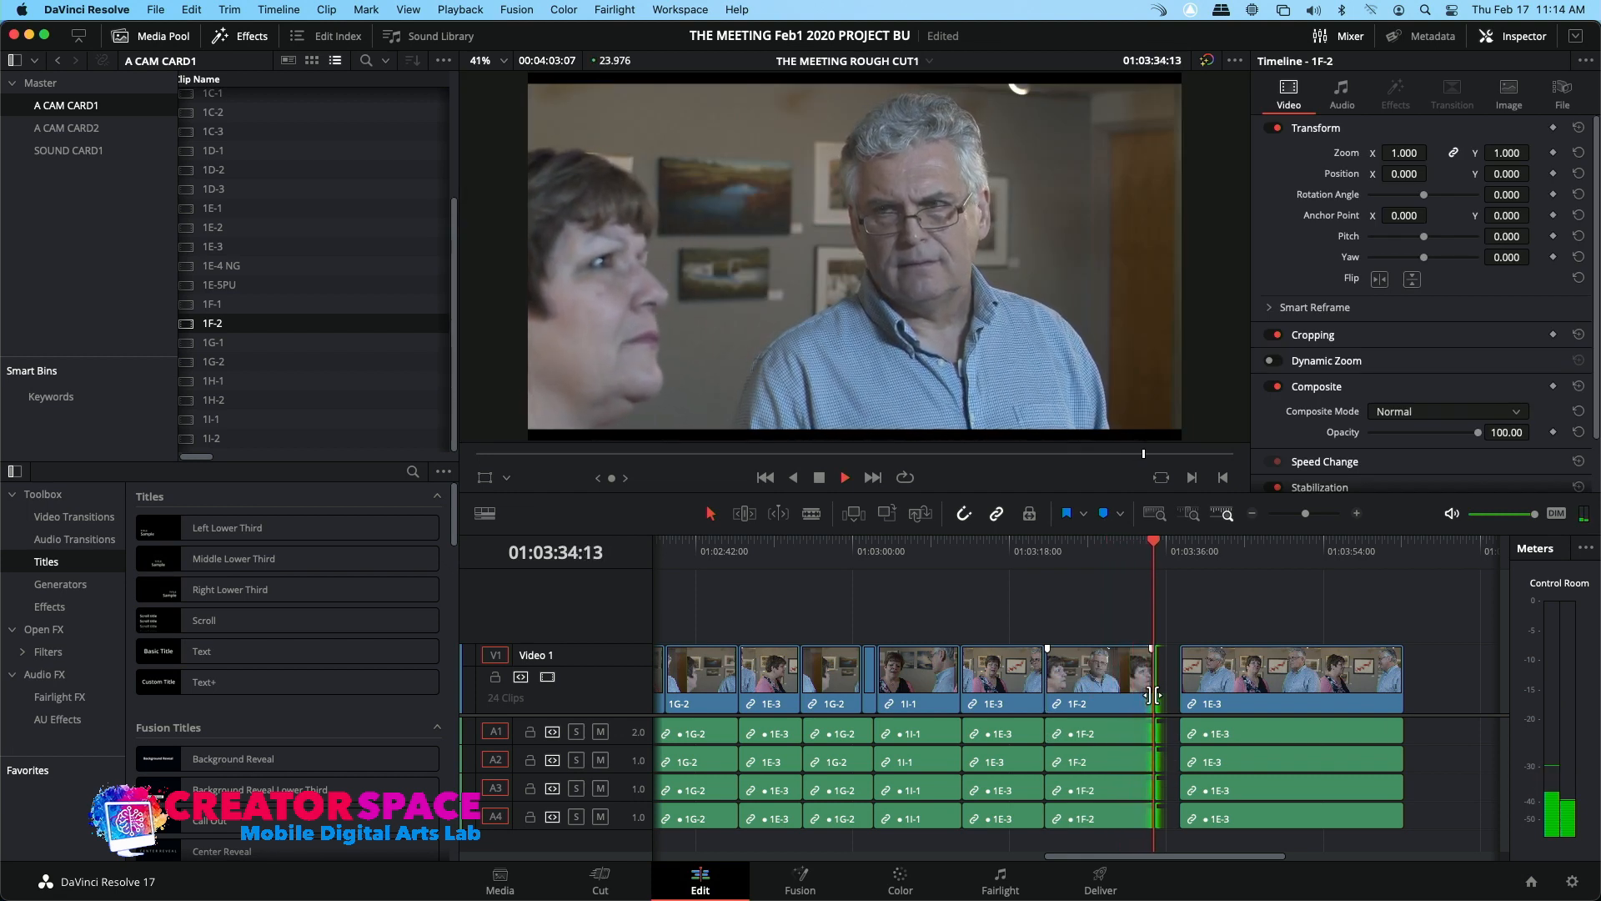
# Play the lengthened 1F-2 and extend its tail further until it meets the start of the last 1E-3 clip
pyautogui.press('space')
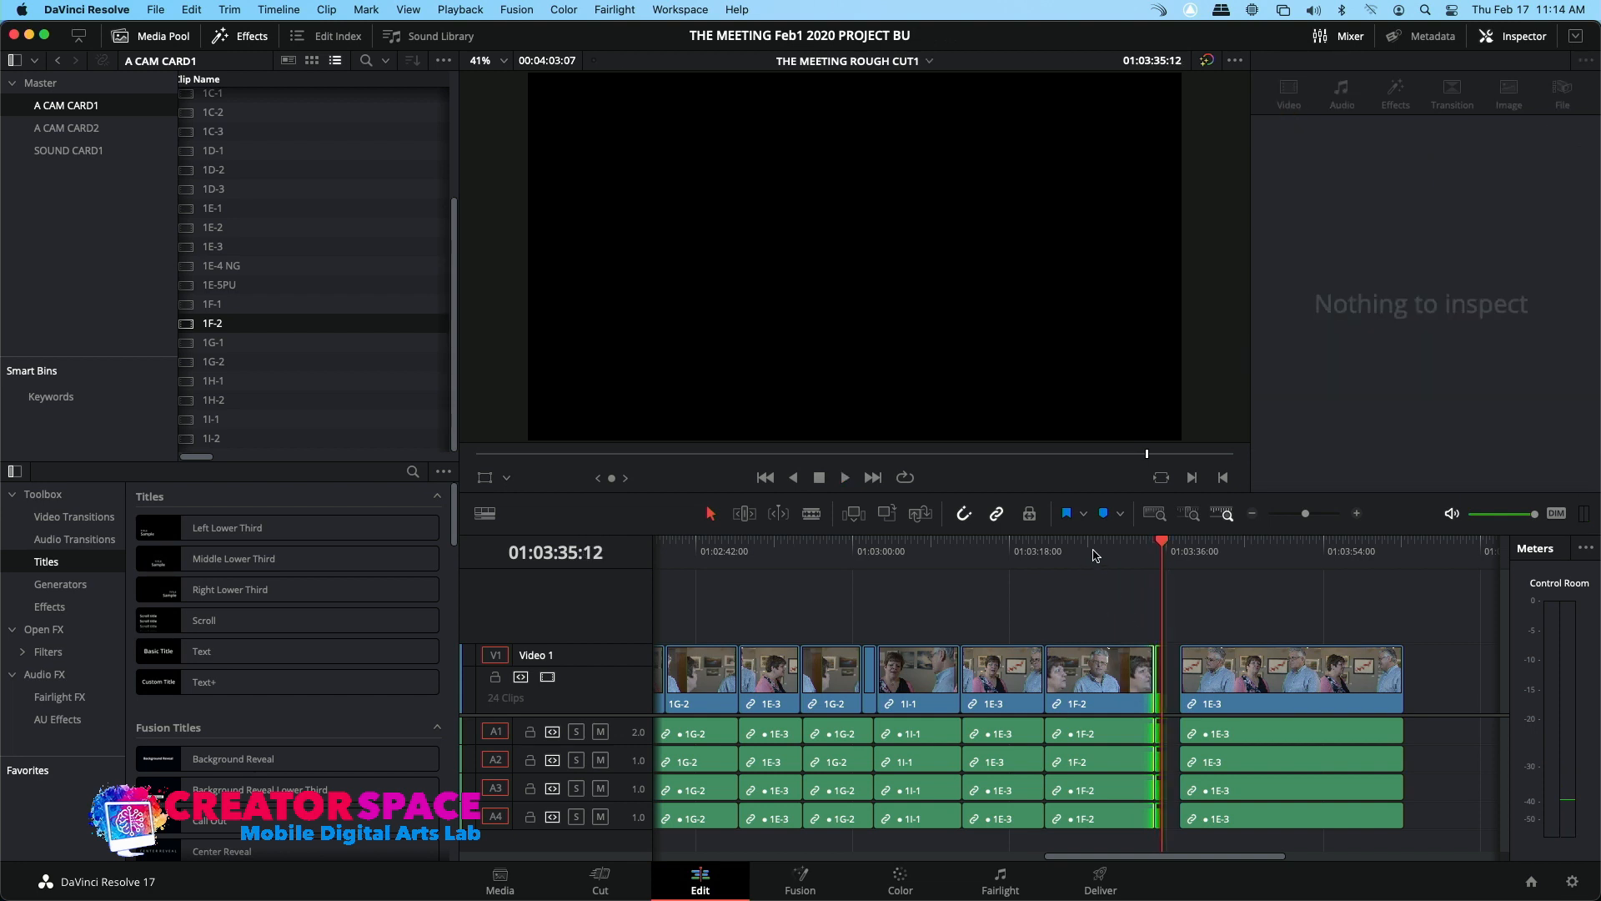
pyautogui.click(1095, 550)
pyautogui.press('space')
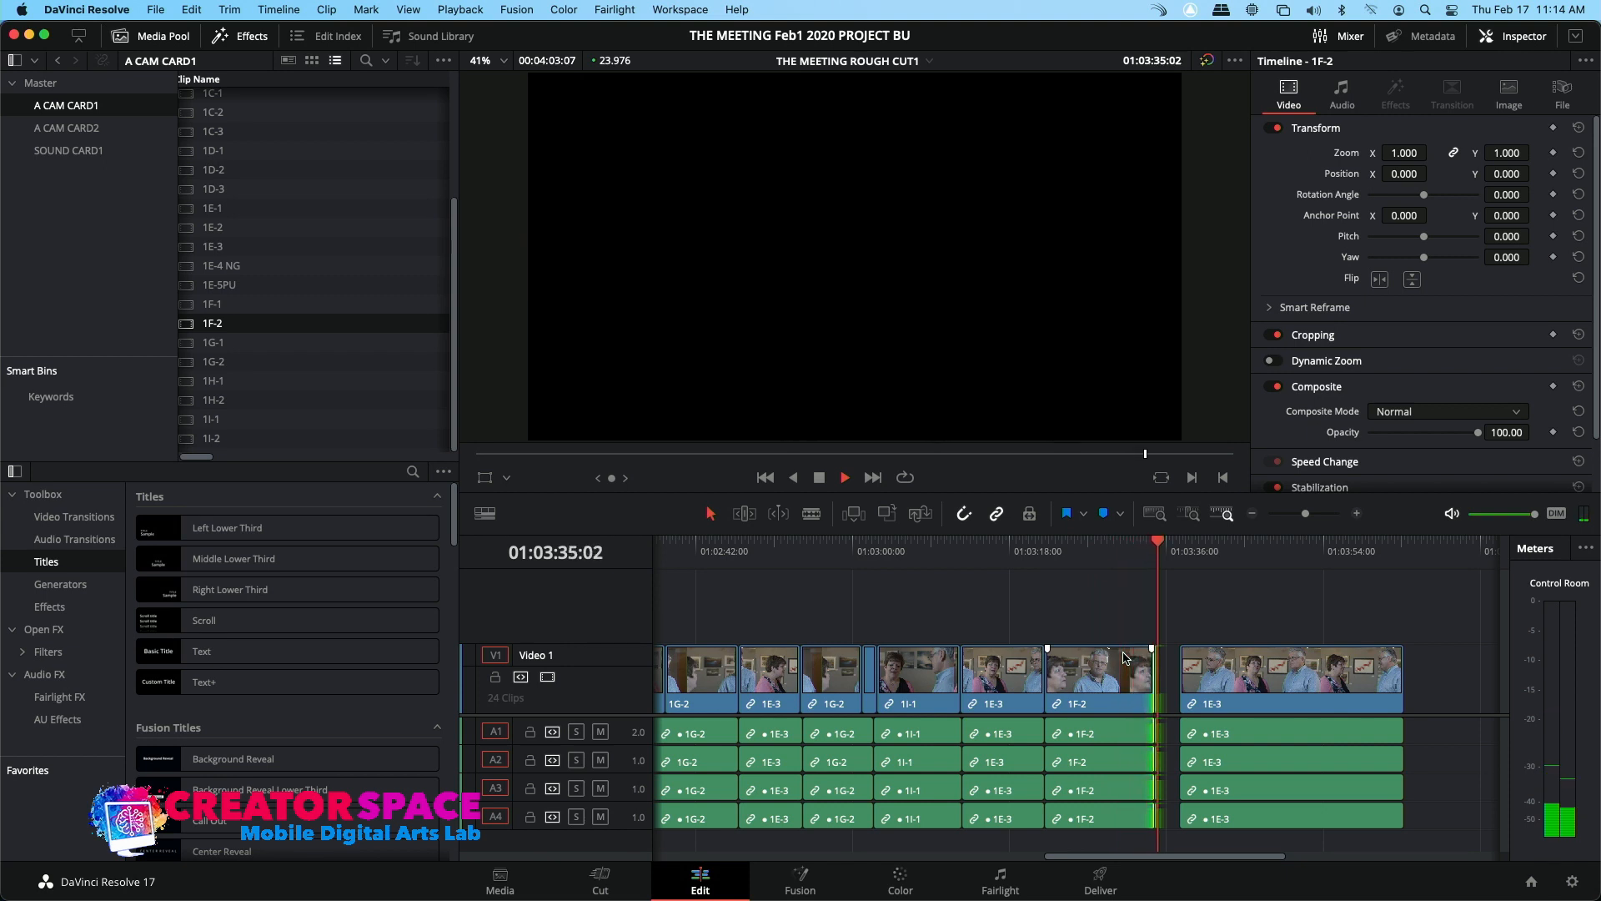
pyautogui.moveTo(1158, 680); pyautogui.dragTo(1178, 680)
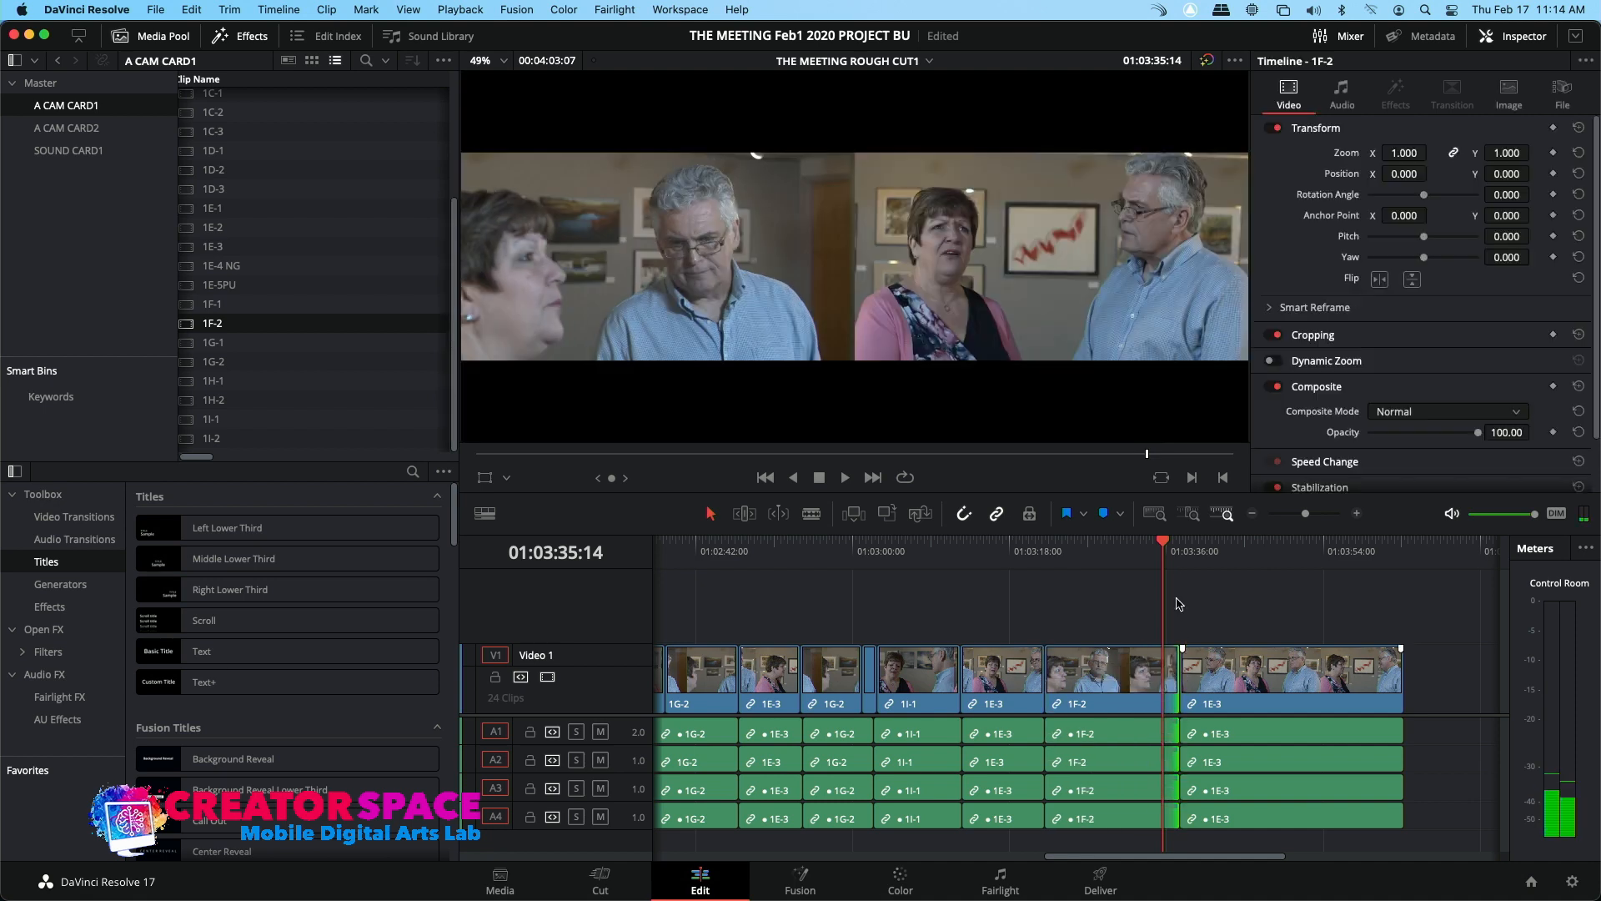
# Trim about 6 seconds off the head of the last 1E-3 clip and move it back against the end of 1F-2
pyautogui.click(1140, 550)
pyautogui.press('space')
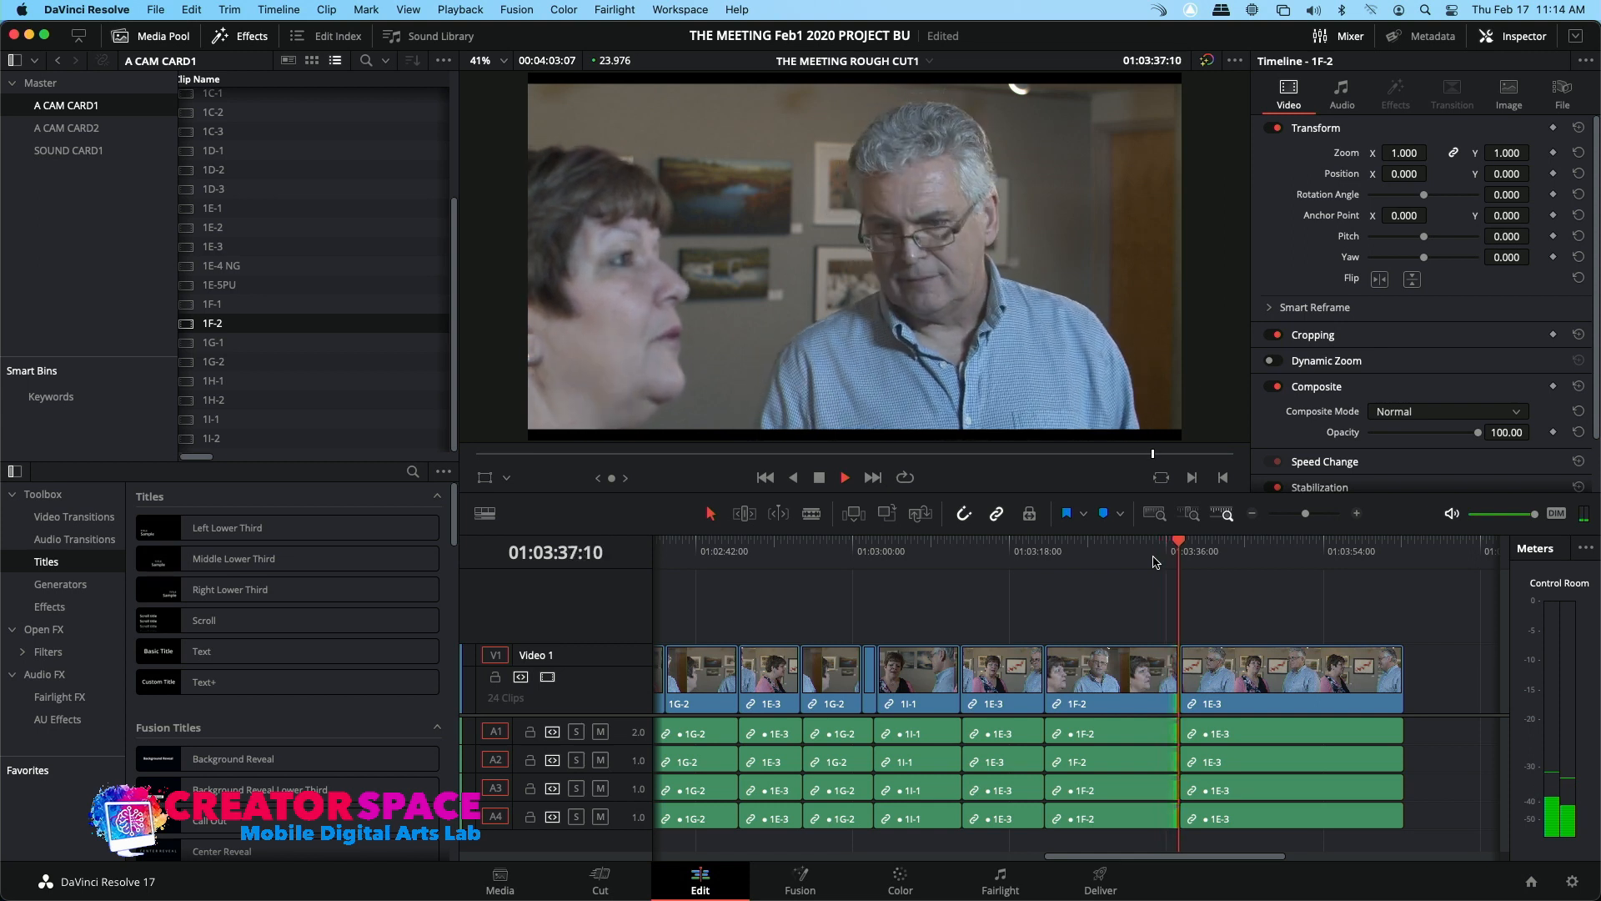
pyautogui.press('space')
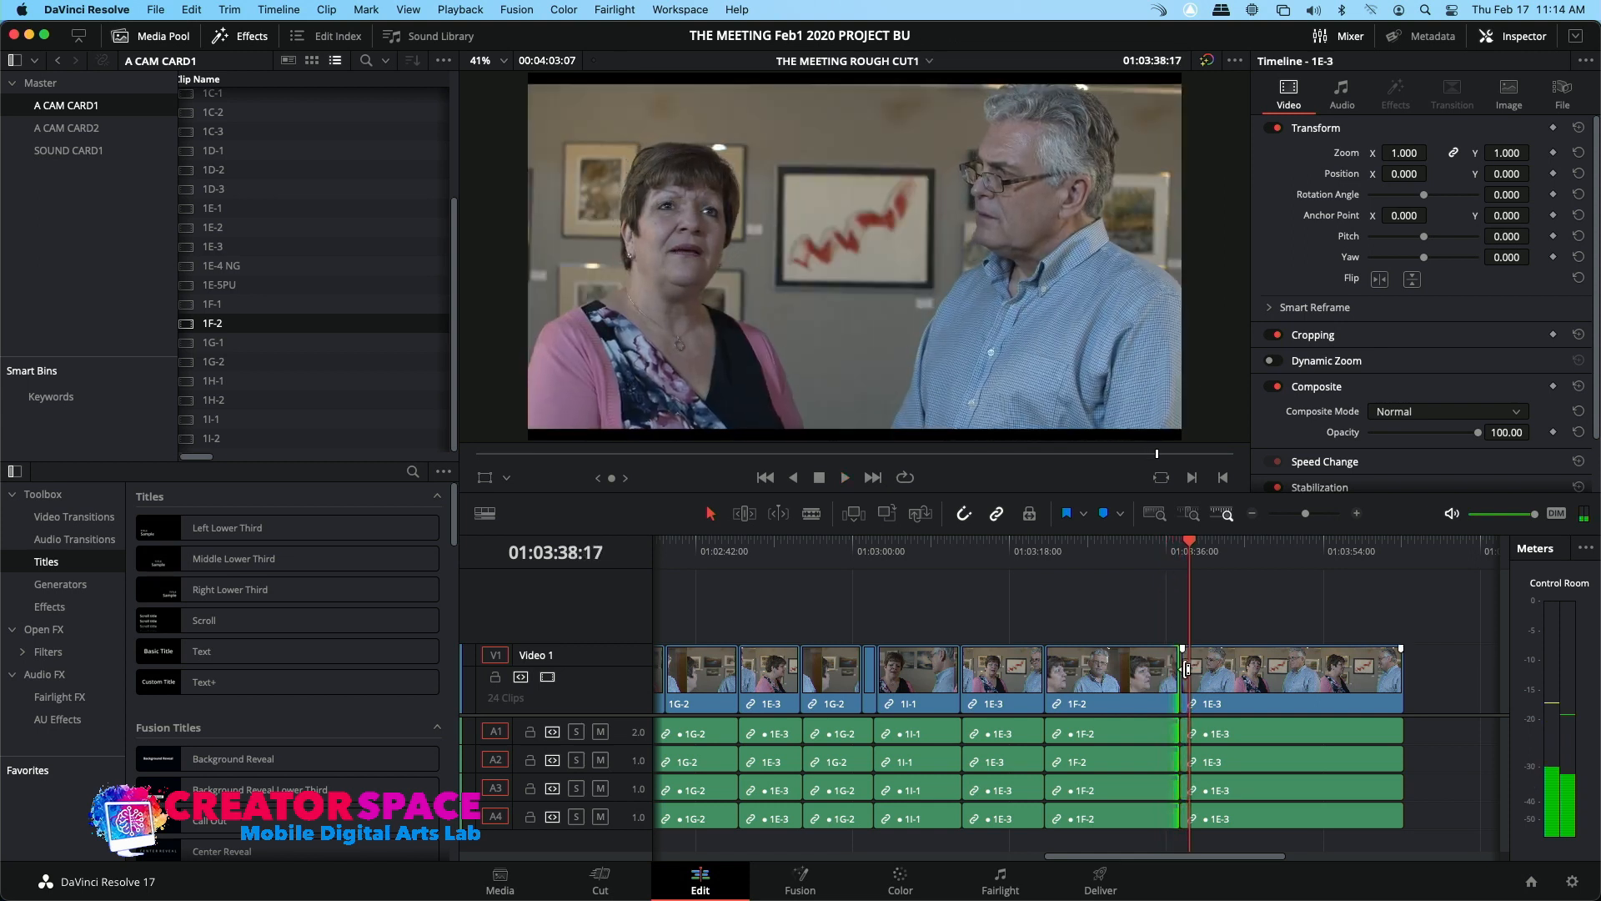
pyautogui.moveTo(1188, 667); pyautogui.dragTo(1239, 667)
pyautogui.press('space')
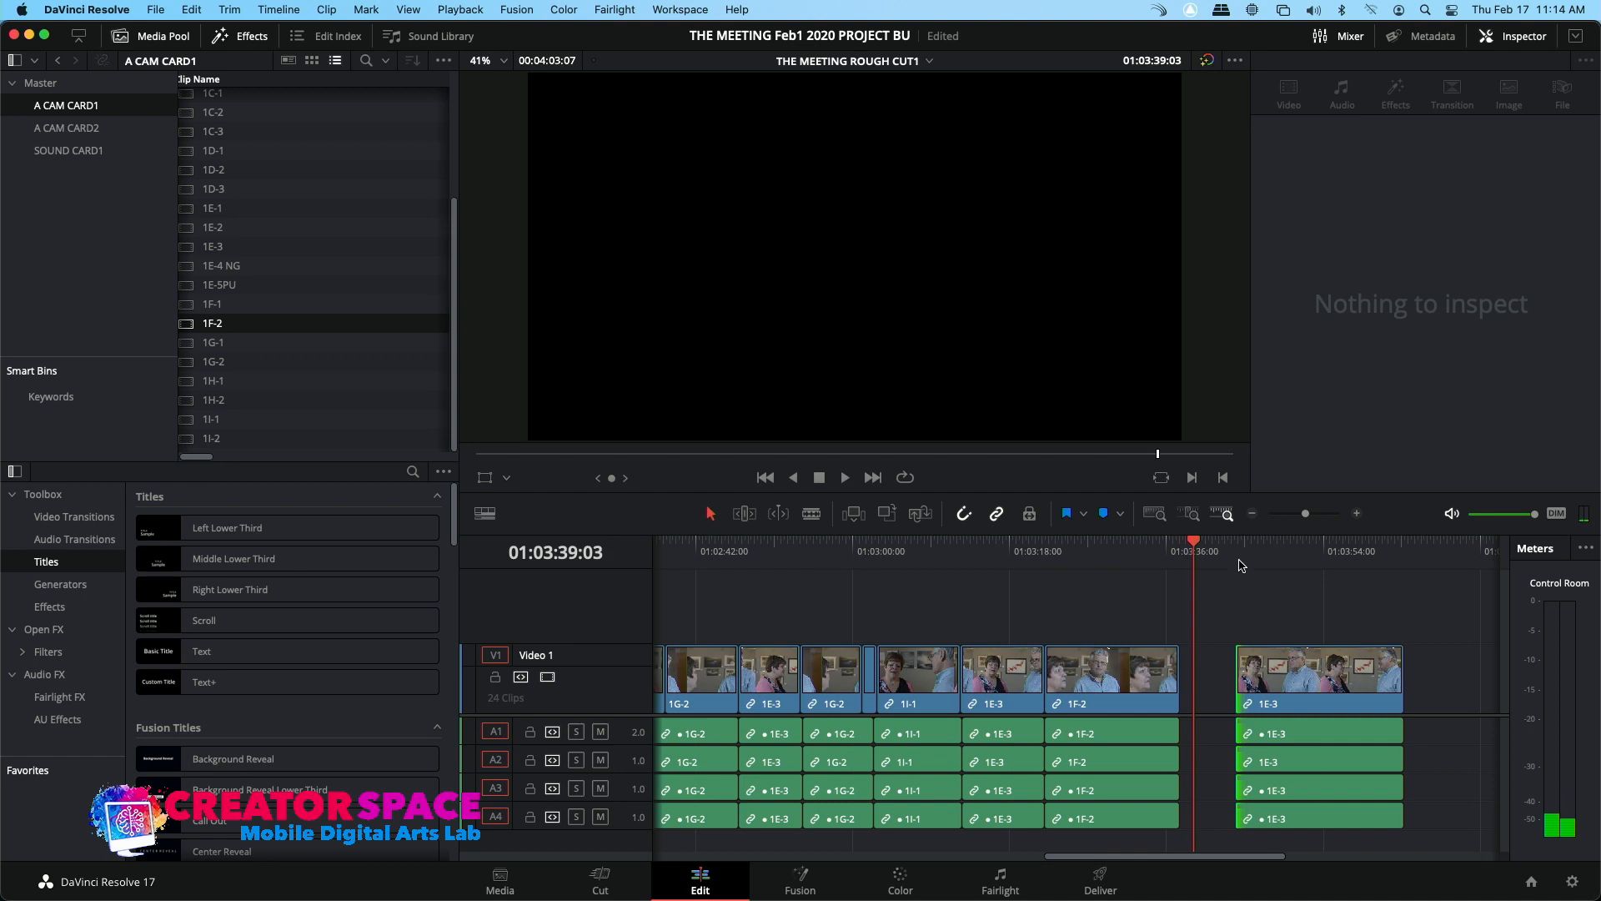
pyautogui.click(1260, 680)
pyautogui.press('space')
pyautogui.moveTo(1259, 679); pyautogui.dragTo(1202, 680)
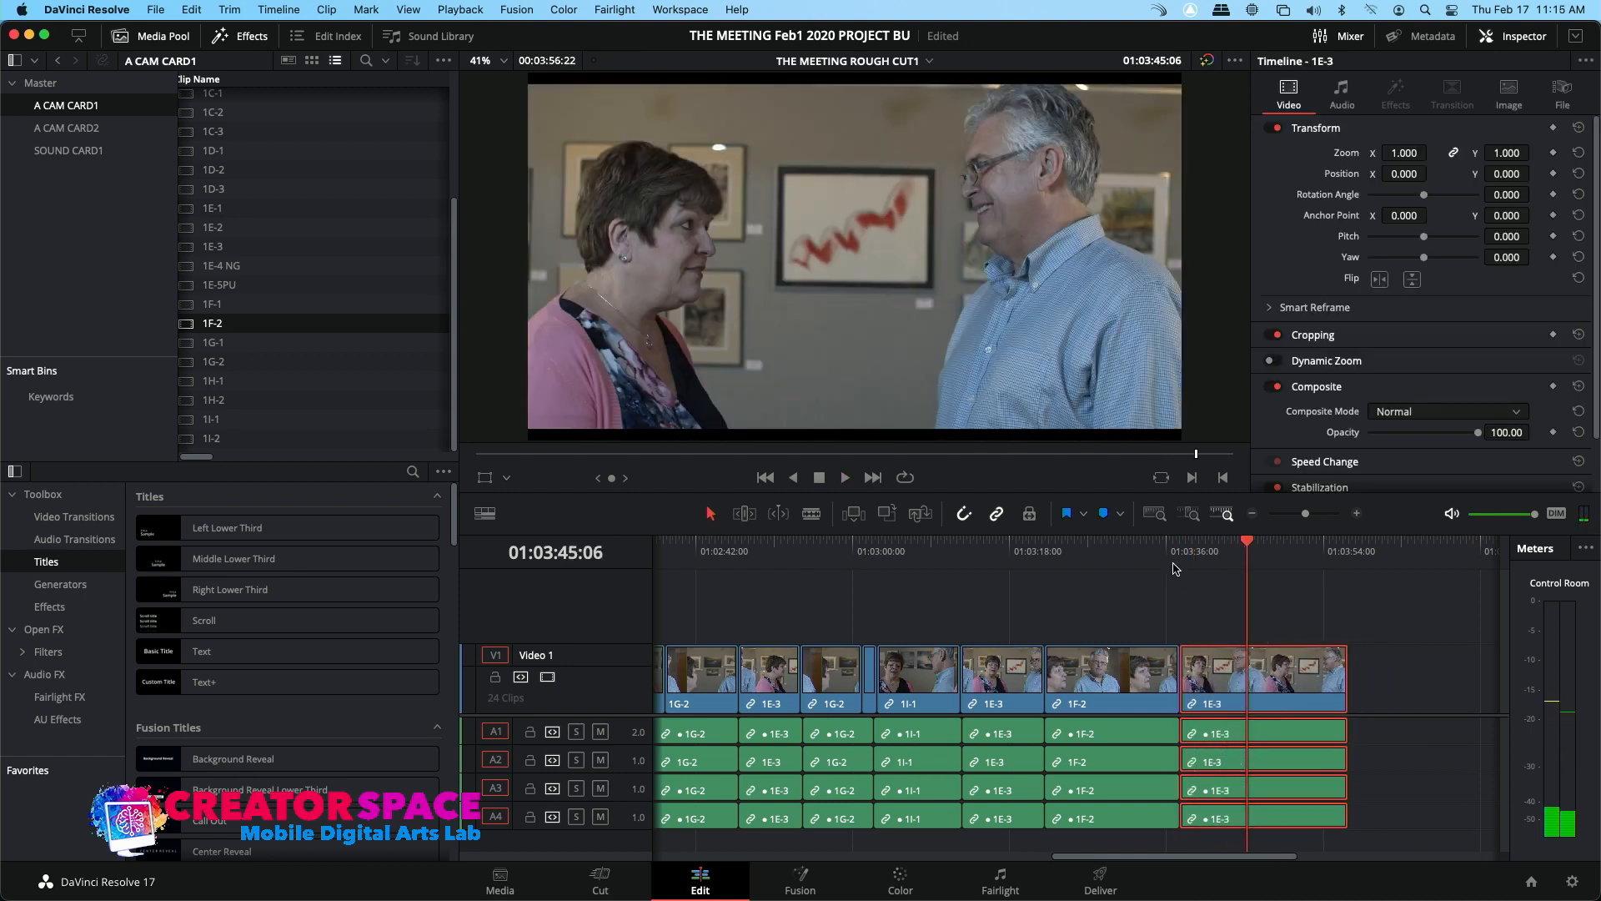
# Play across the cut from 1F-2 to 1E-3 and stop at 01:03:52:14, as the woman walks away
pyautogui.press('Up')
pyautogui.click(1160, 553)
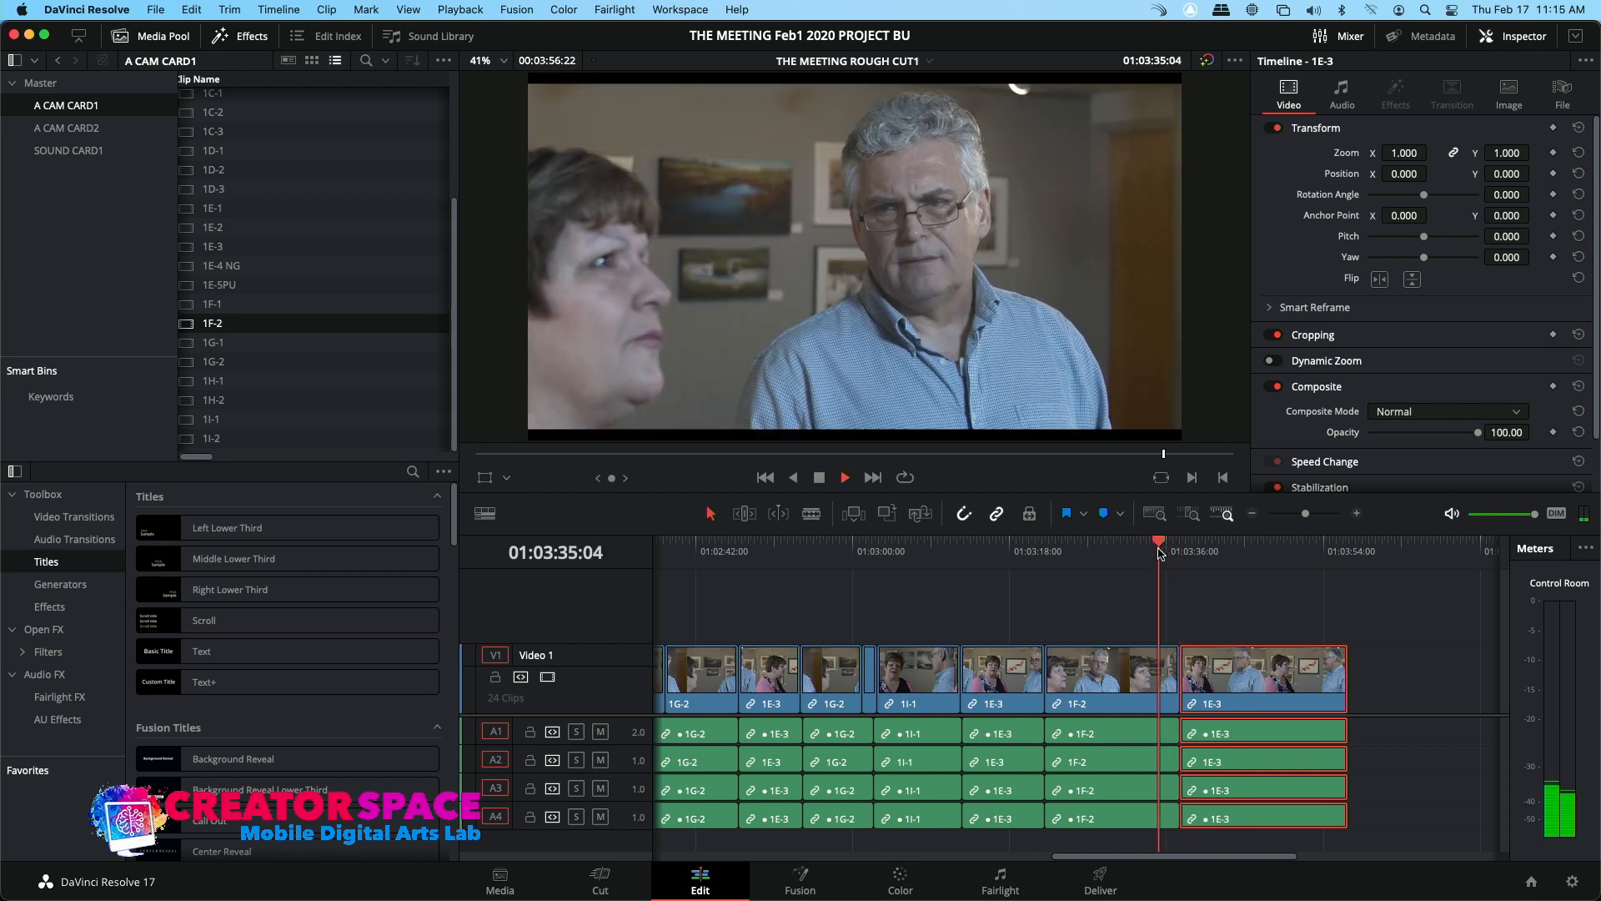
pyautogui.press('space')
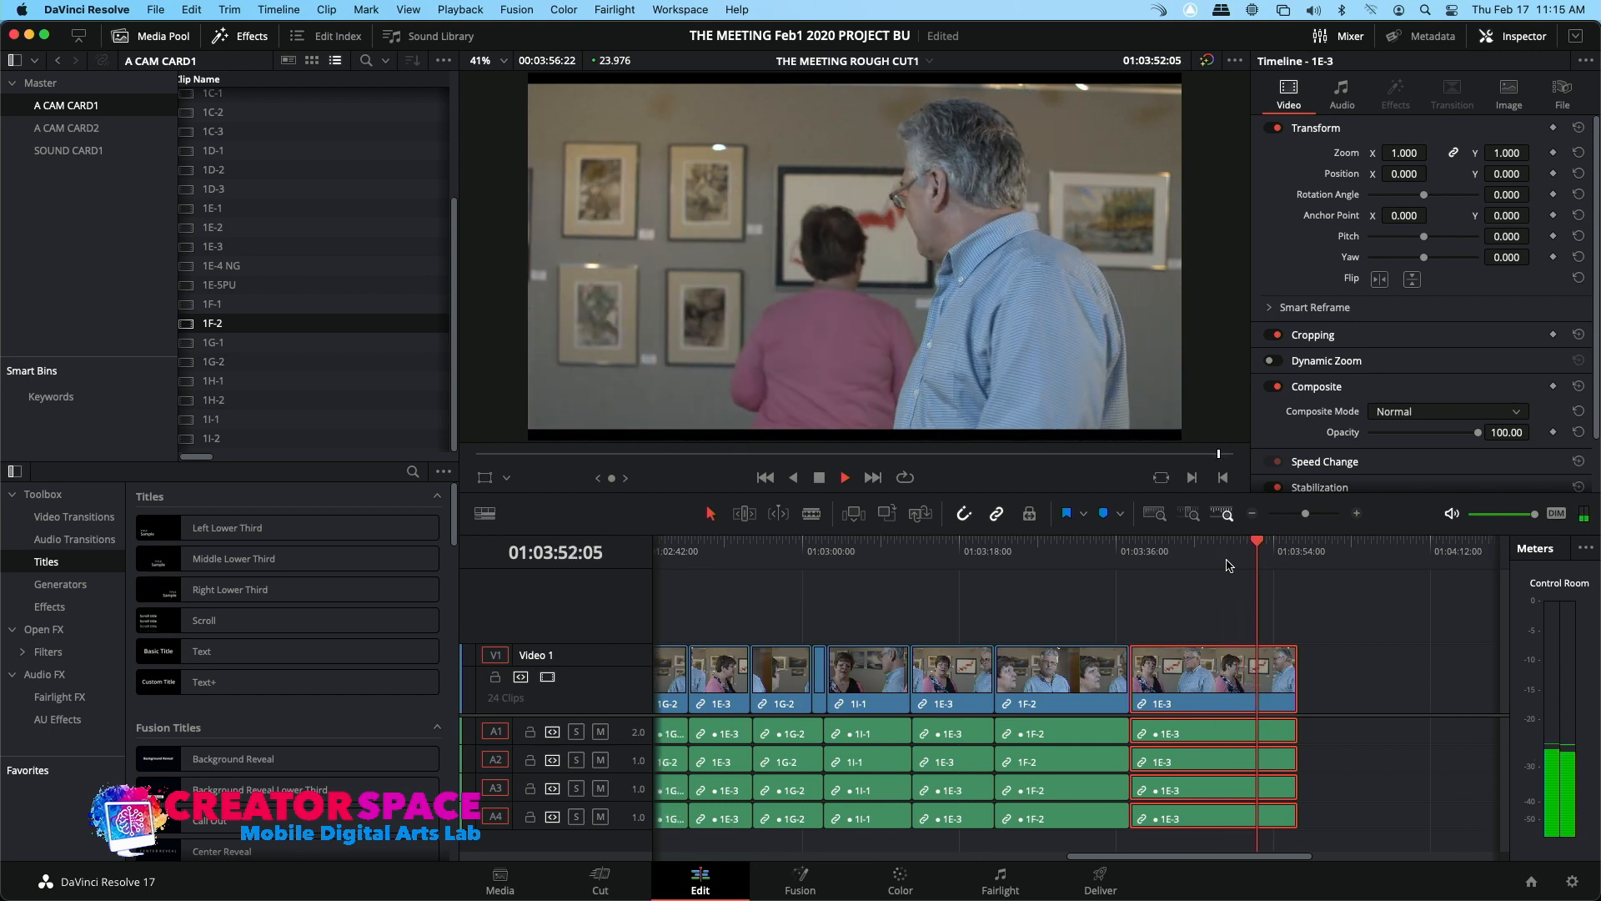
pyautogui.press('space')
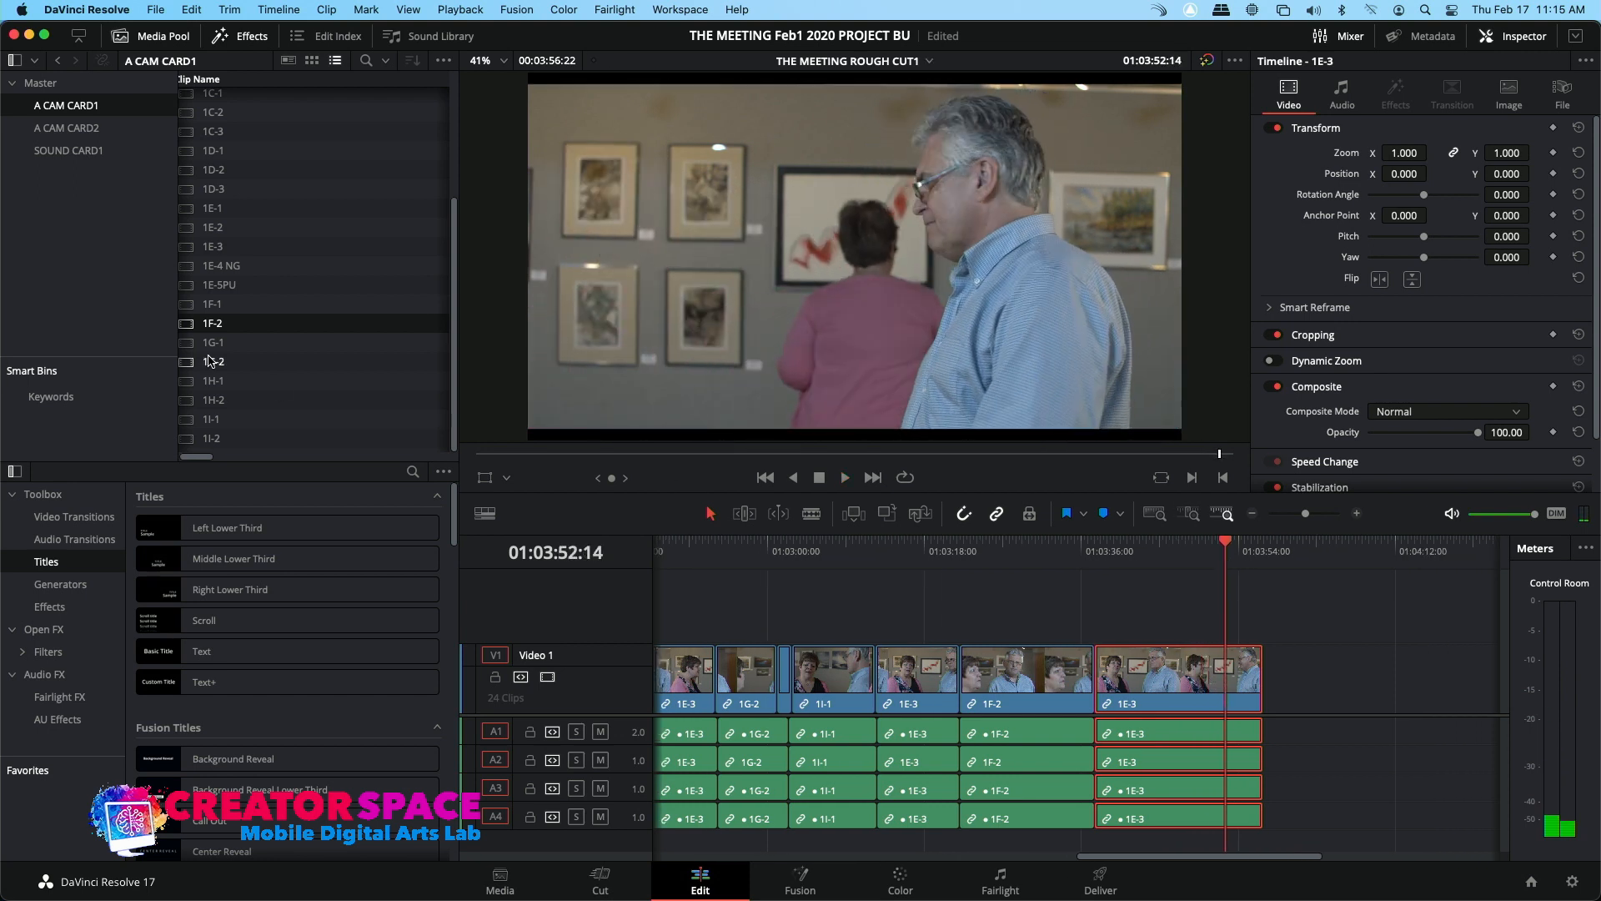
# Check clips 1I-2 and 1K-1, and load clip 1J-2 from A CAM CARD2 into the source viewer
pyautogui.doubleClick(189, 440)
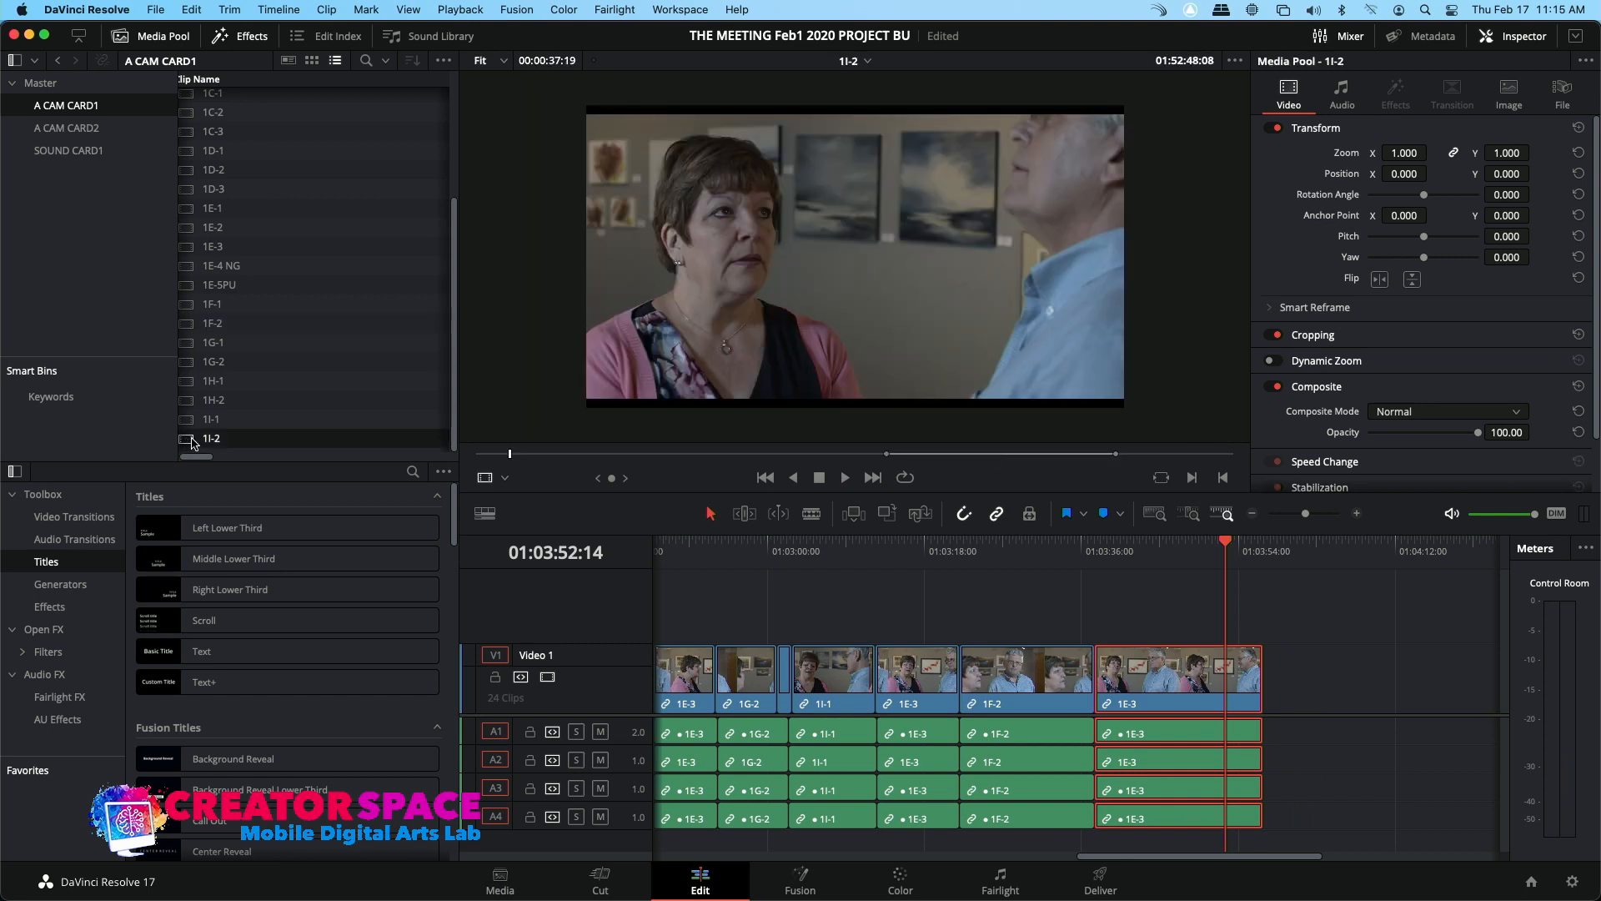
pyautogui.click(86, 132)
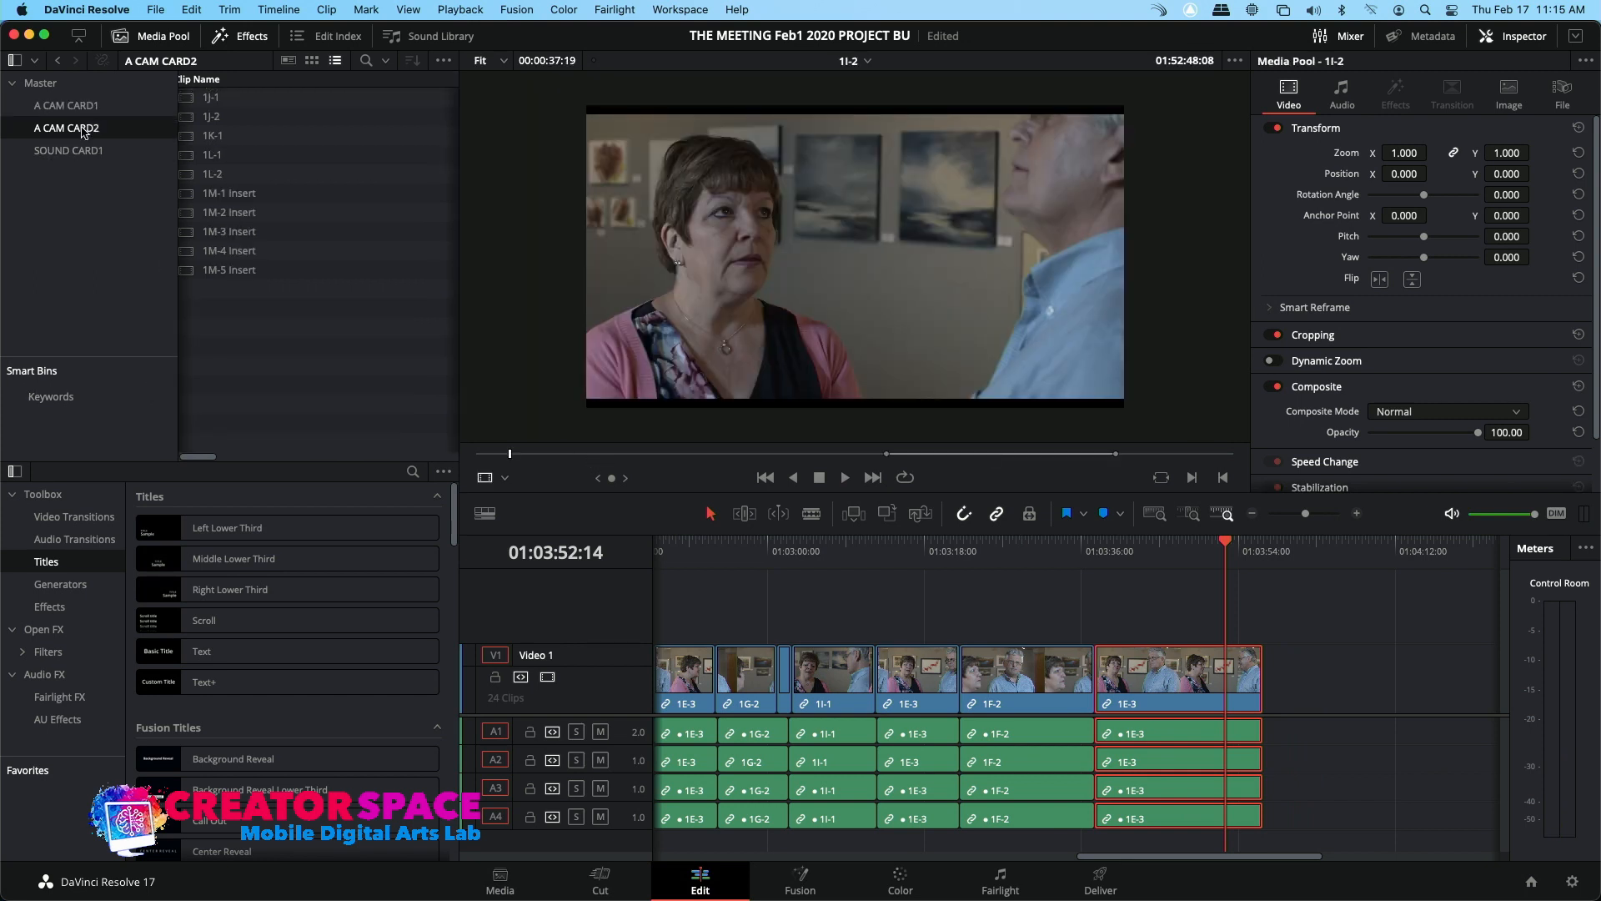
pyautogui.doubleClick(189, 138)
pyautogui.click(186, 118)
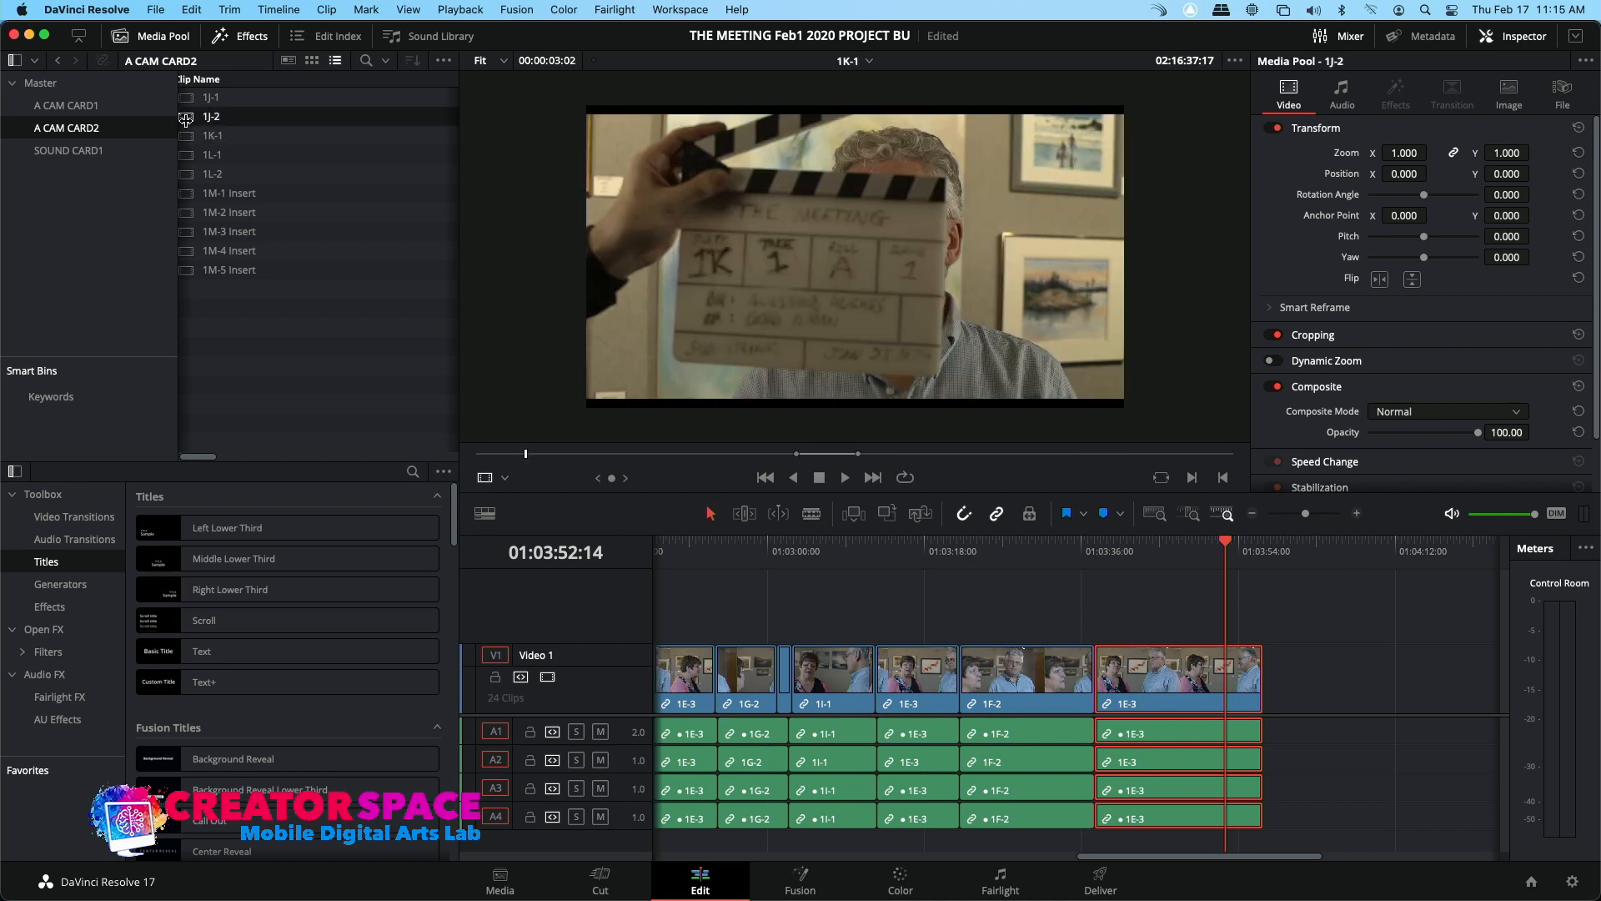
pyautogui.doubleClick(185, 118)
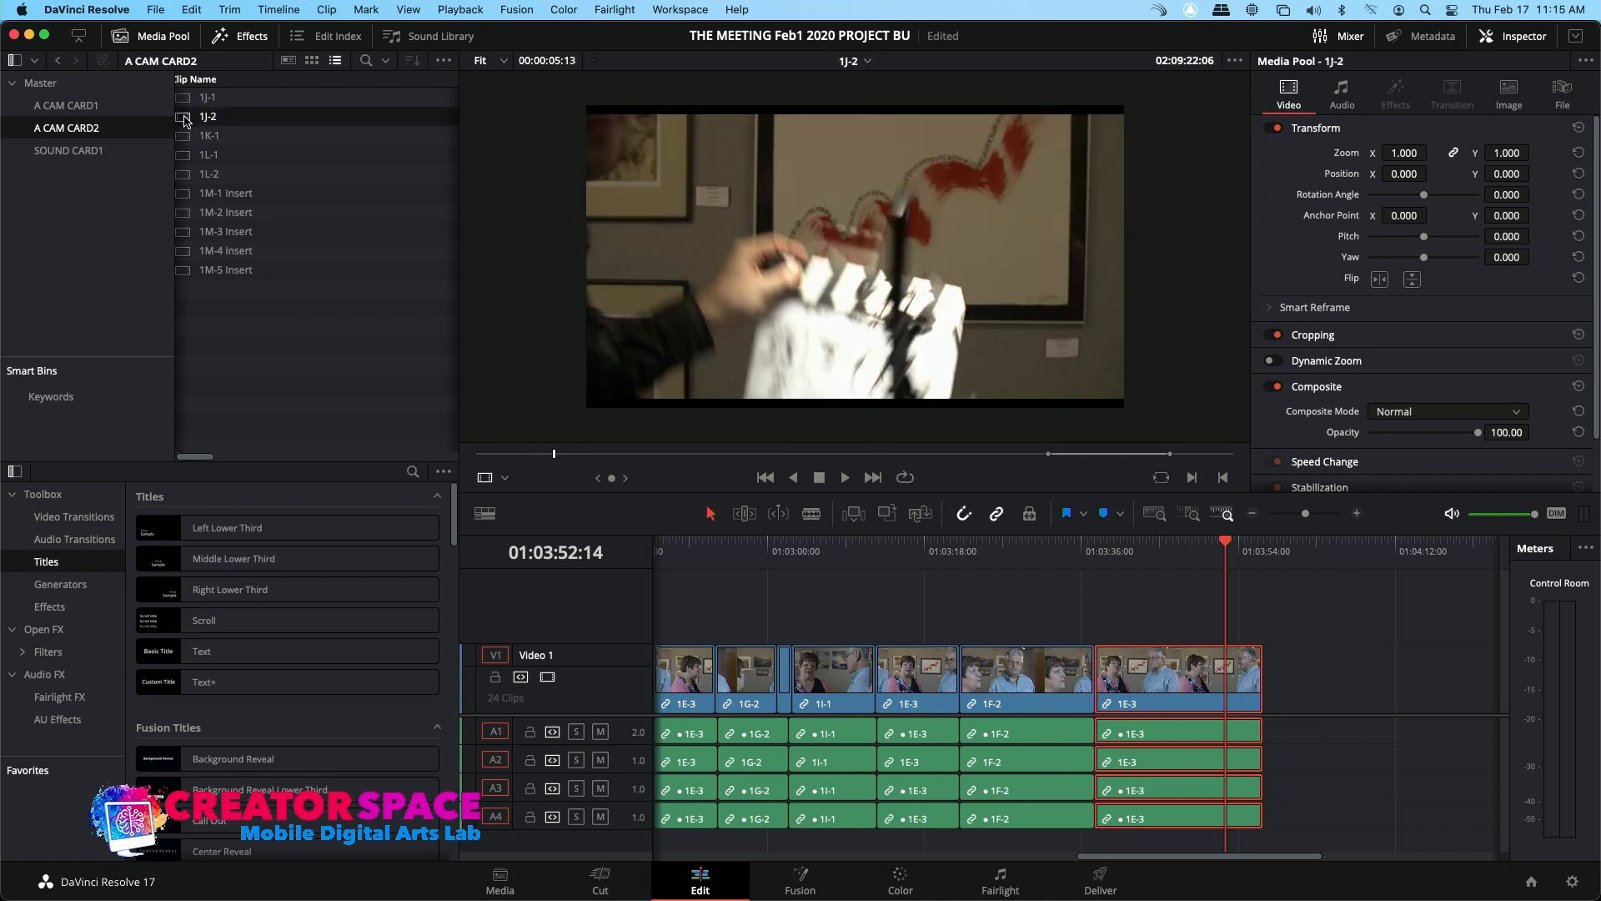
# Mark a start point in 1J-2 and overwrite its picture and sound into the timeline at 01:03:52:14
pyautogui.click(724, 453)
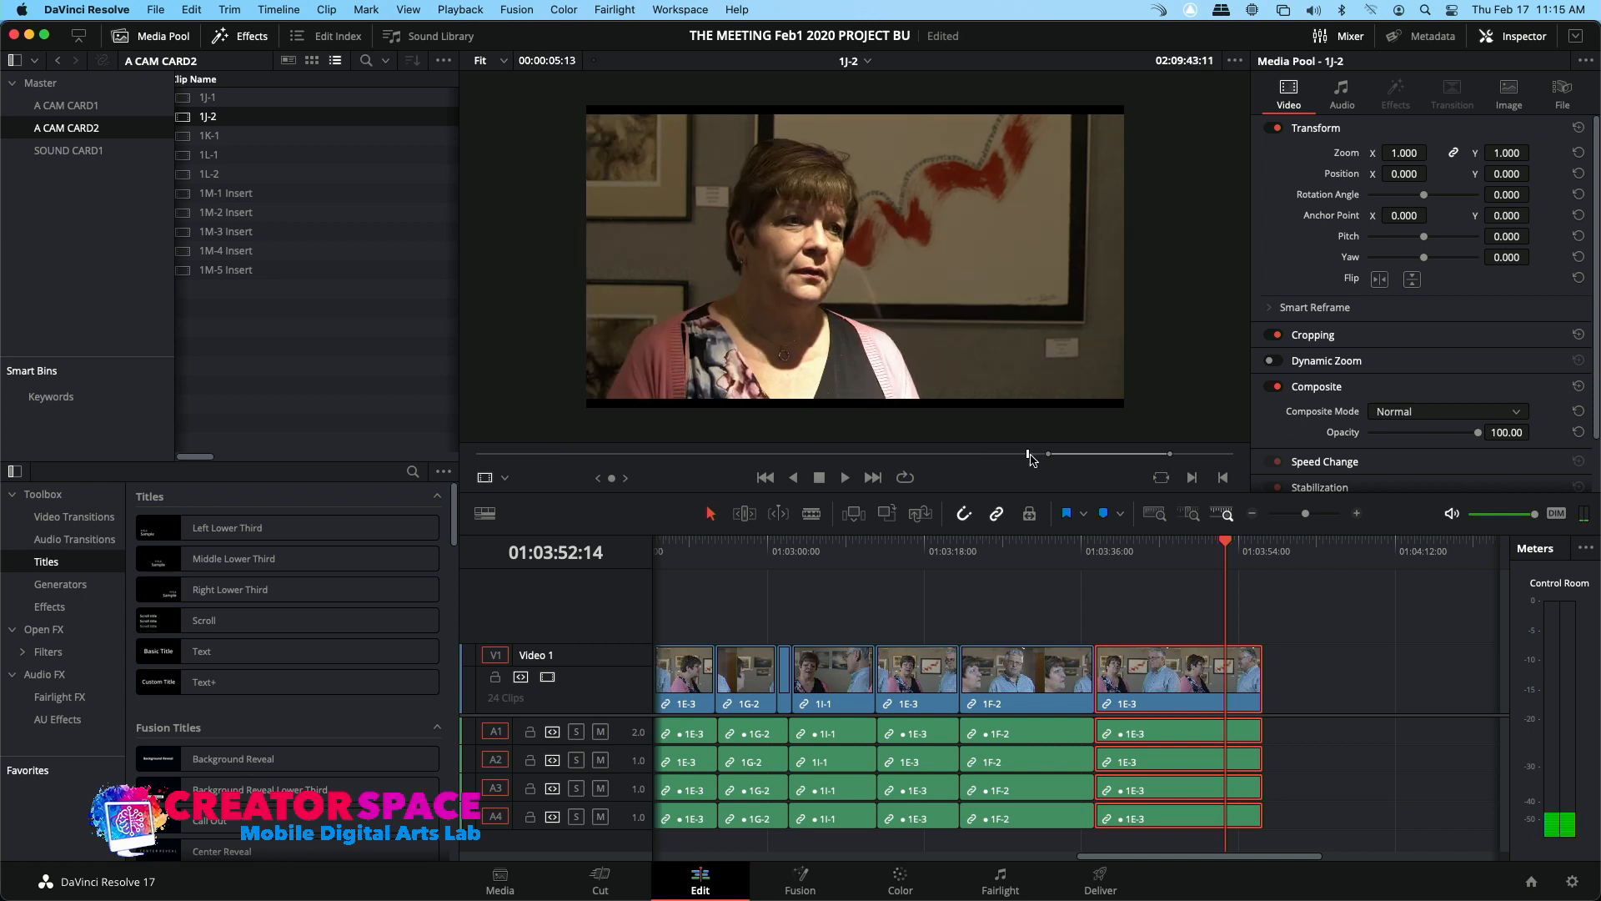
pyautogui.click(658, 438)
pyautogui.click(767, 440)
pyautogui.press('space')
pyautogui.press('i')
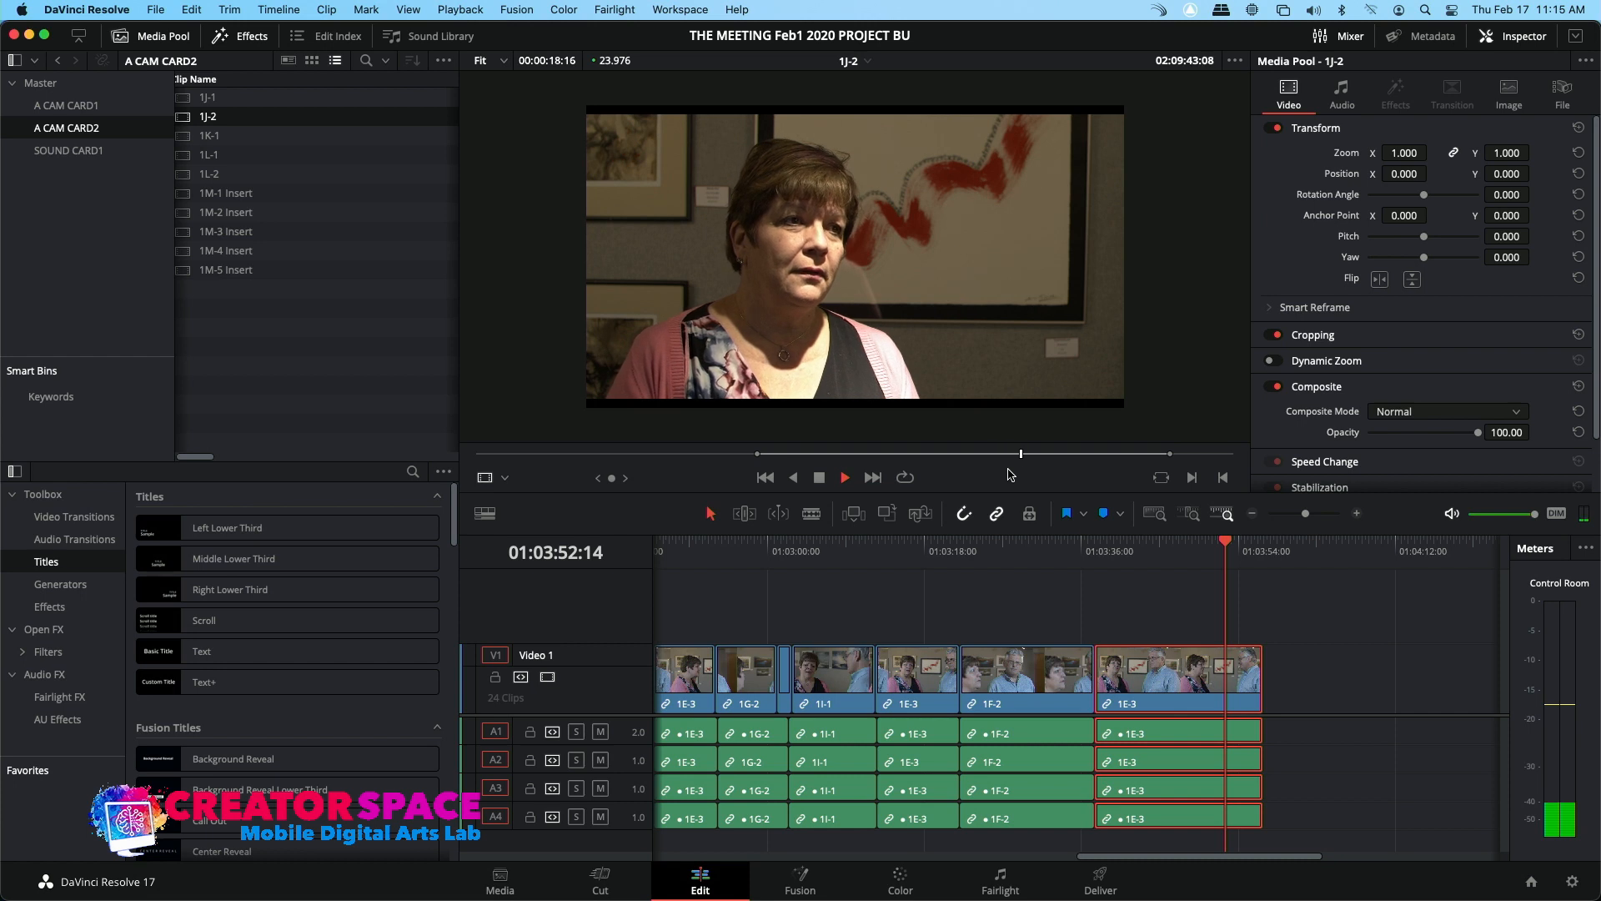
pyautogui.click(887, 513)
# Play across the cut from 1E-3 to 1J-2 and return to the start of 1J-2 at 01:03:52:14
pyautogui.click(1208, 553)
pyautogui.press('space')
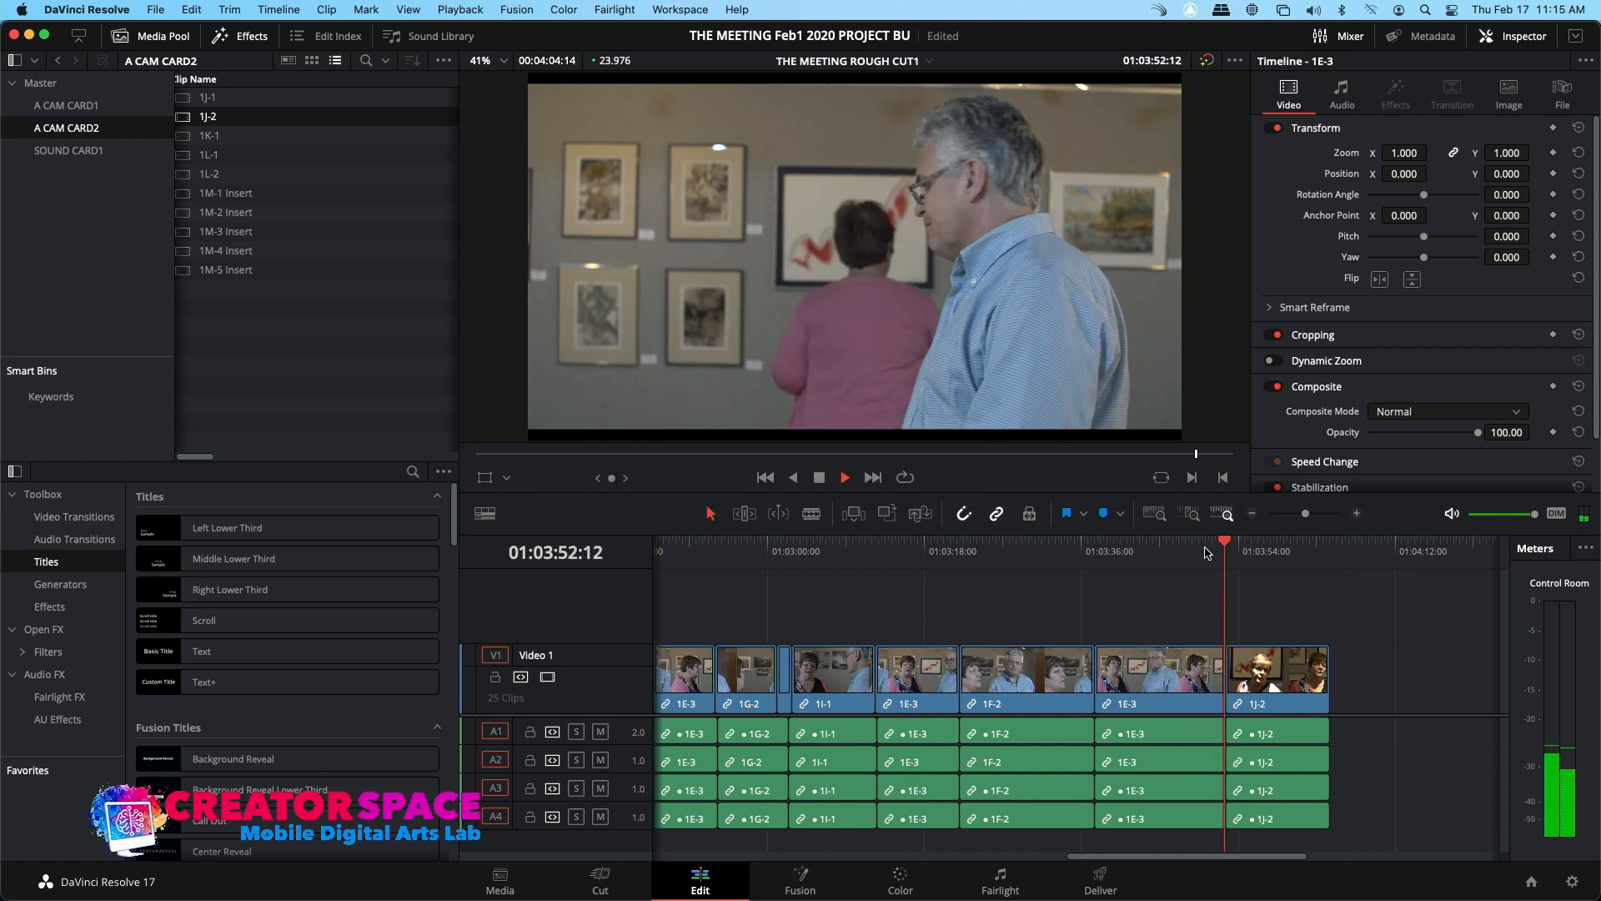
pyautogui.press('space')
pyautogui.click(1223, 551)
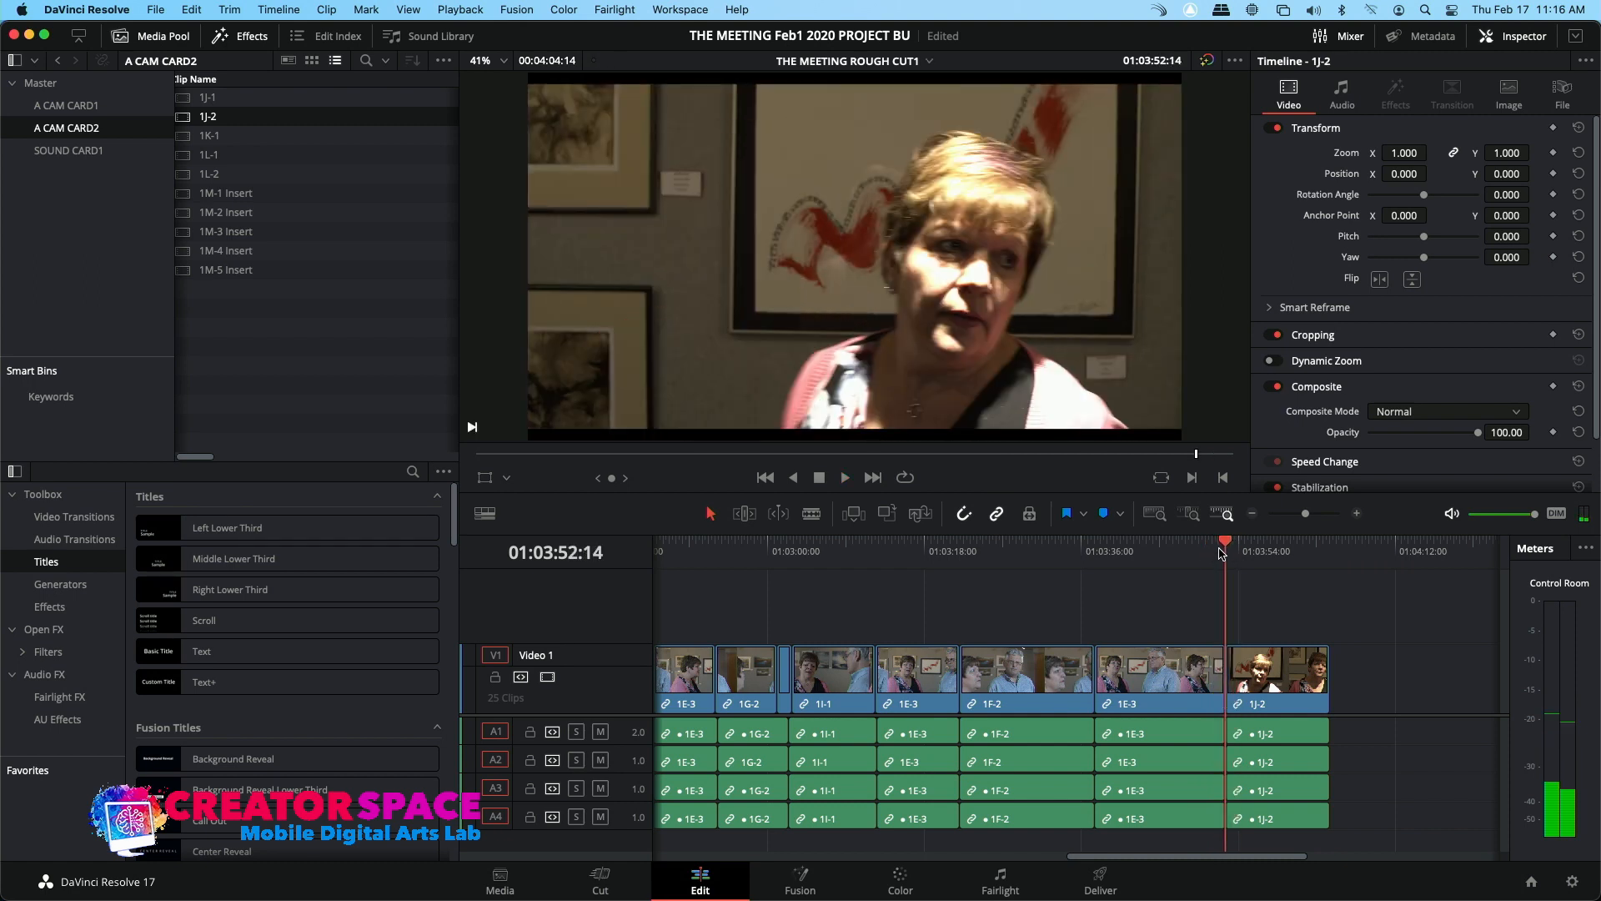
# Move 1J-2 later in the timeline to open a gap after 1E-3, and check 1K-1, 1J-1 and 1L-2 for a shot to fill it
pyautogui.moveTo(1282, 666); pyautogui.dragTo(1398, 667)
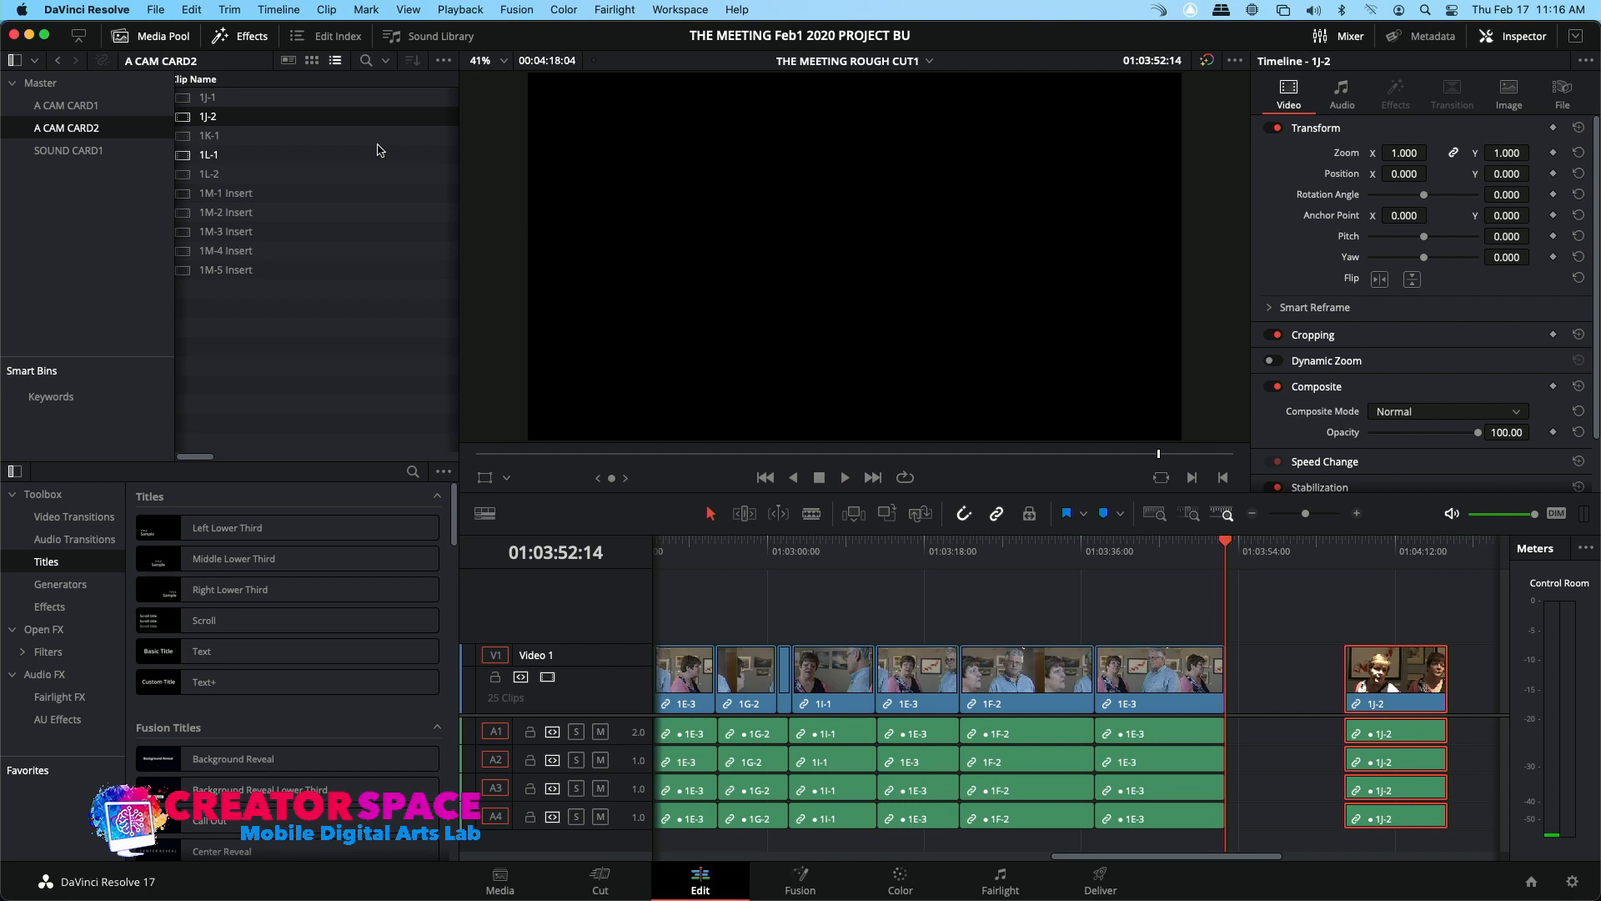
pyautogui.click(185, 136)
pyautogui.click(183, 155)
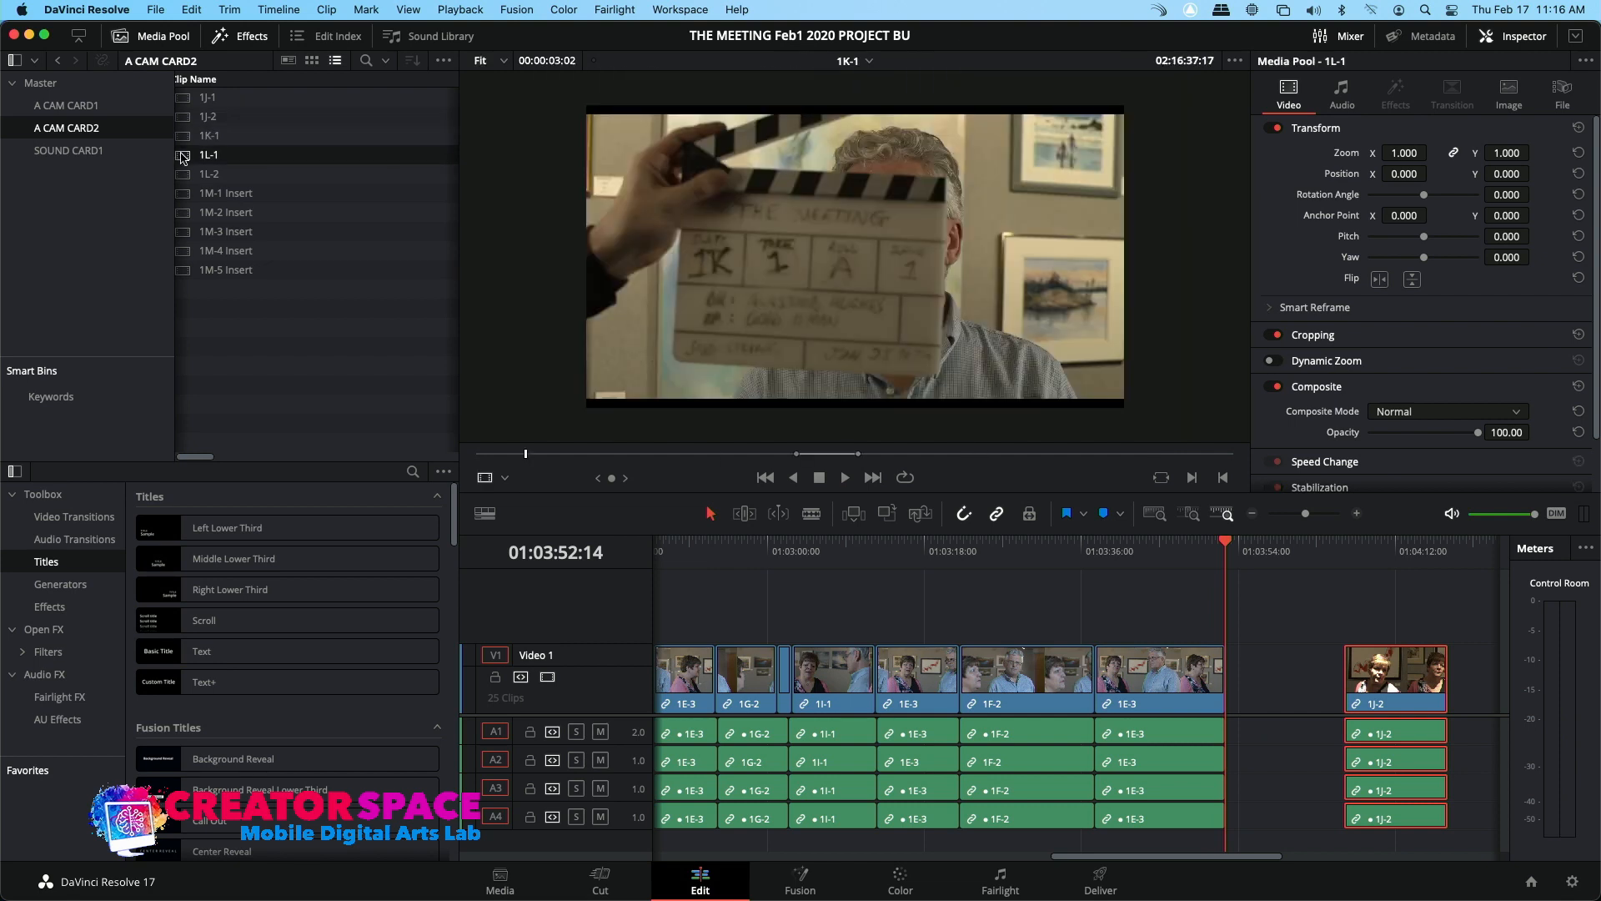
pyautogui.click(185, 136)
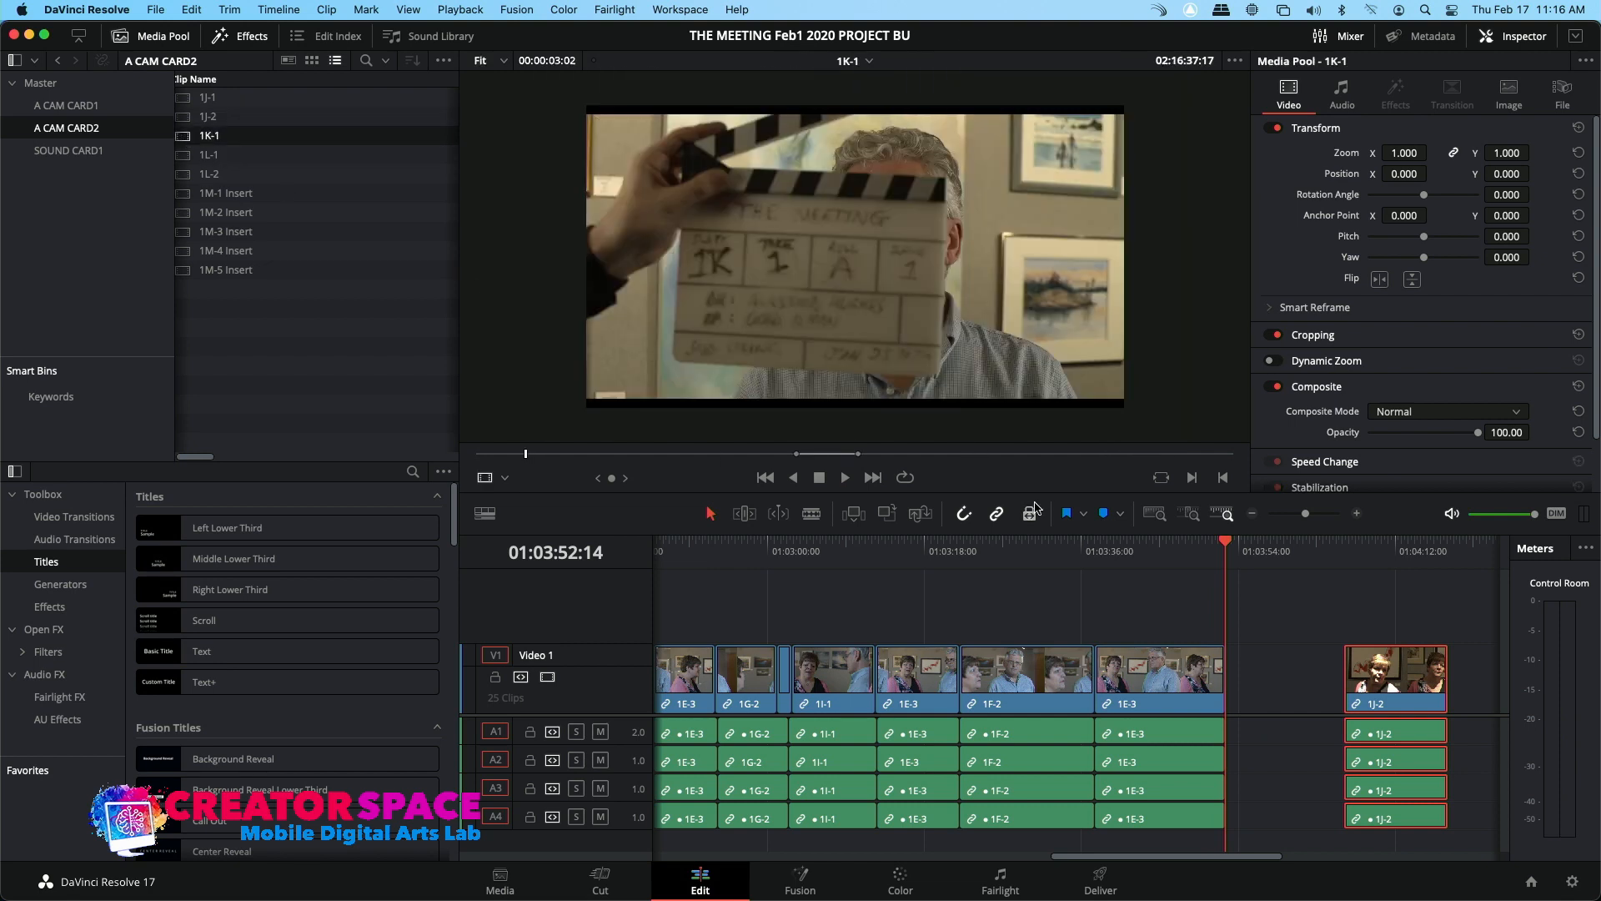
pyautogui.moveTo(640, 455); pyautogui.dragTo(679, 455)
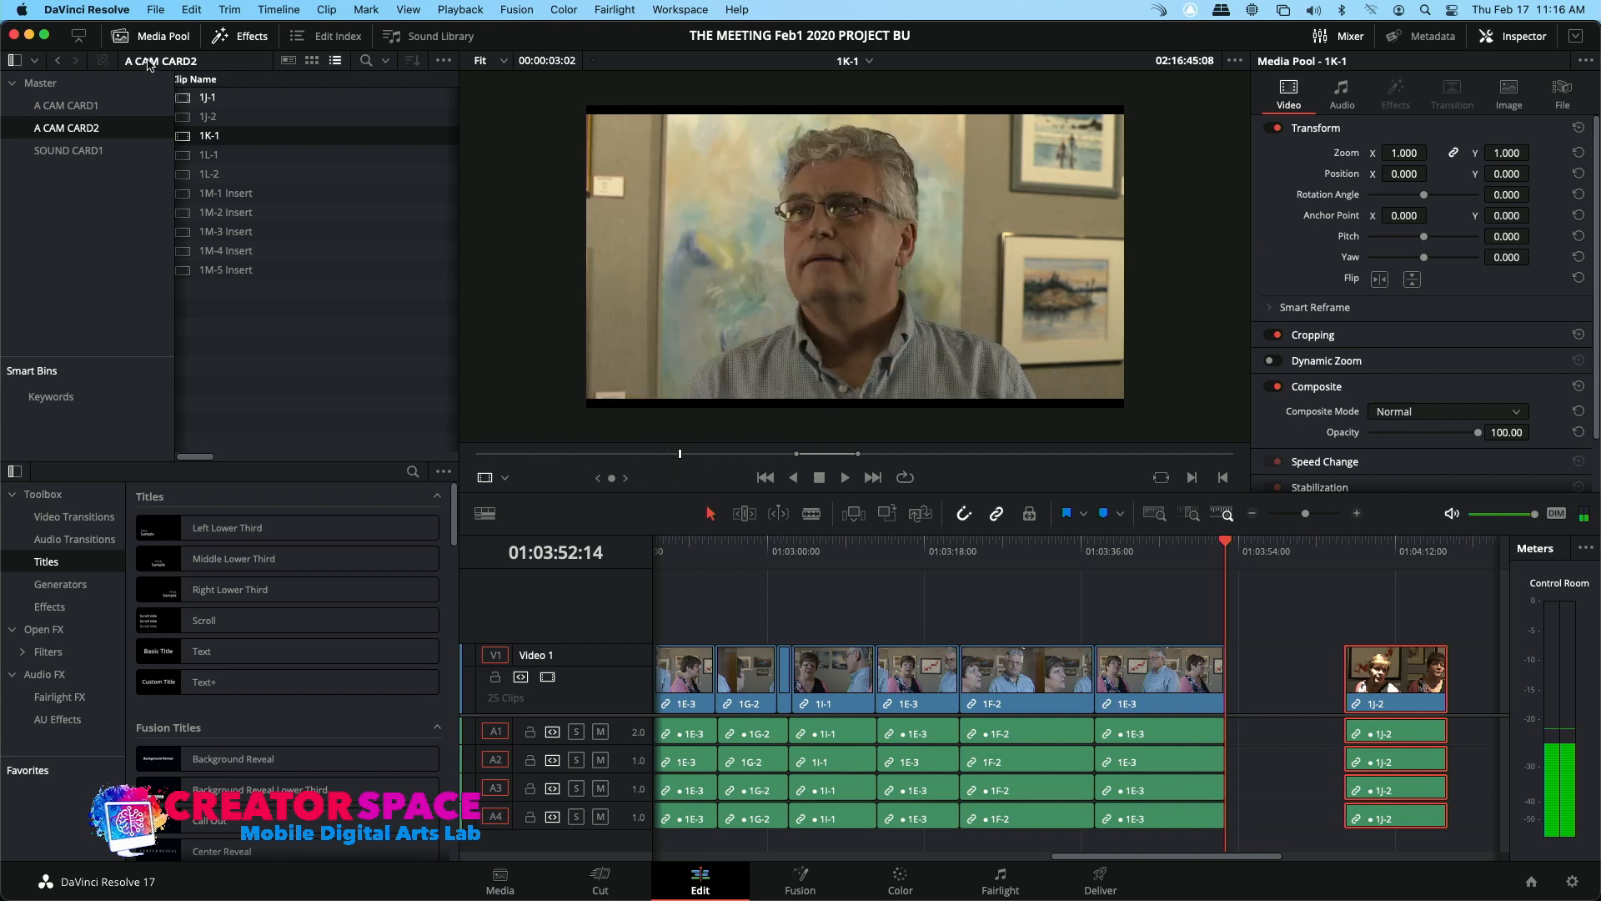
pyautogui.click(185, 97)
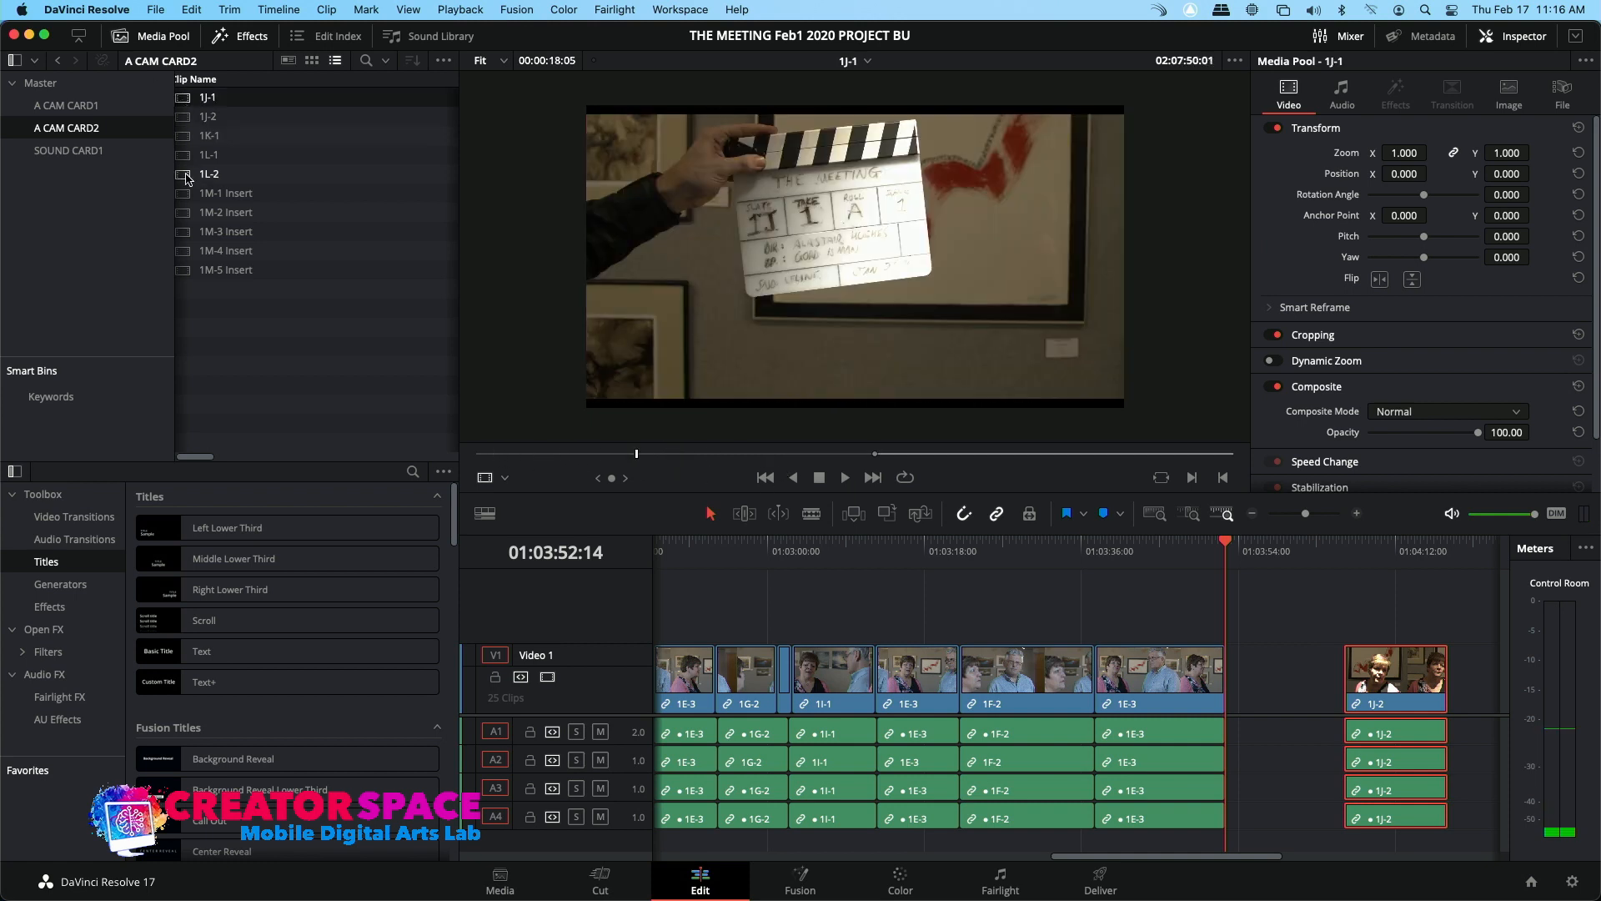
pyautogui.click(187, 176)
pyautogui.moveTo(772, 455); pyautogui.dragTo(1027, 494)
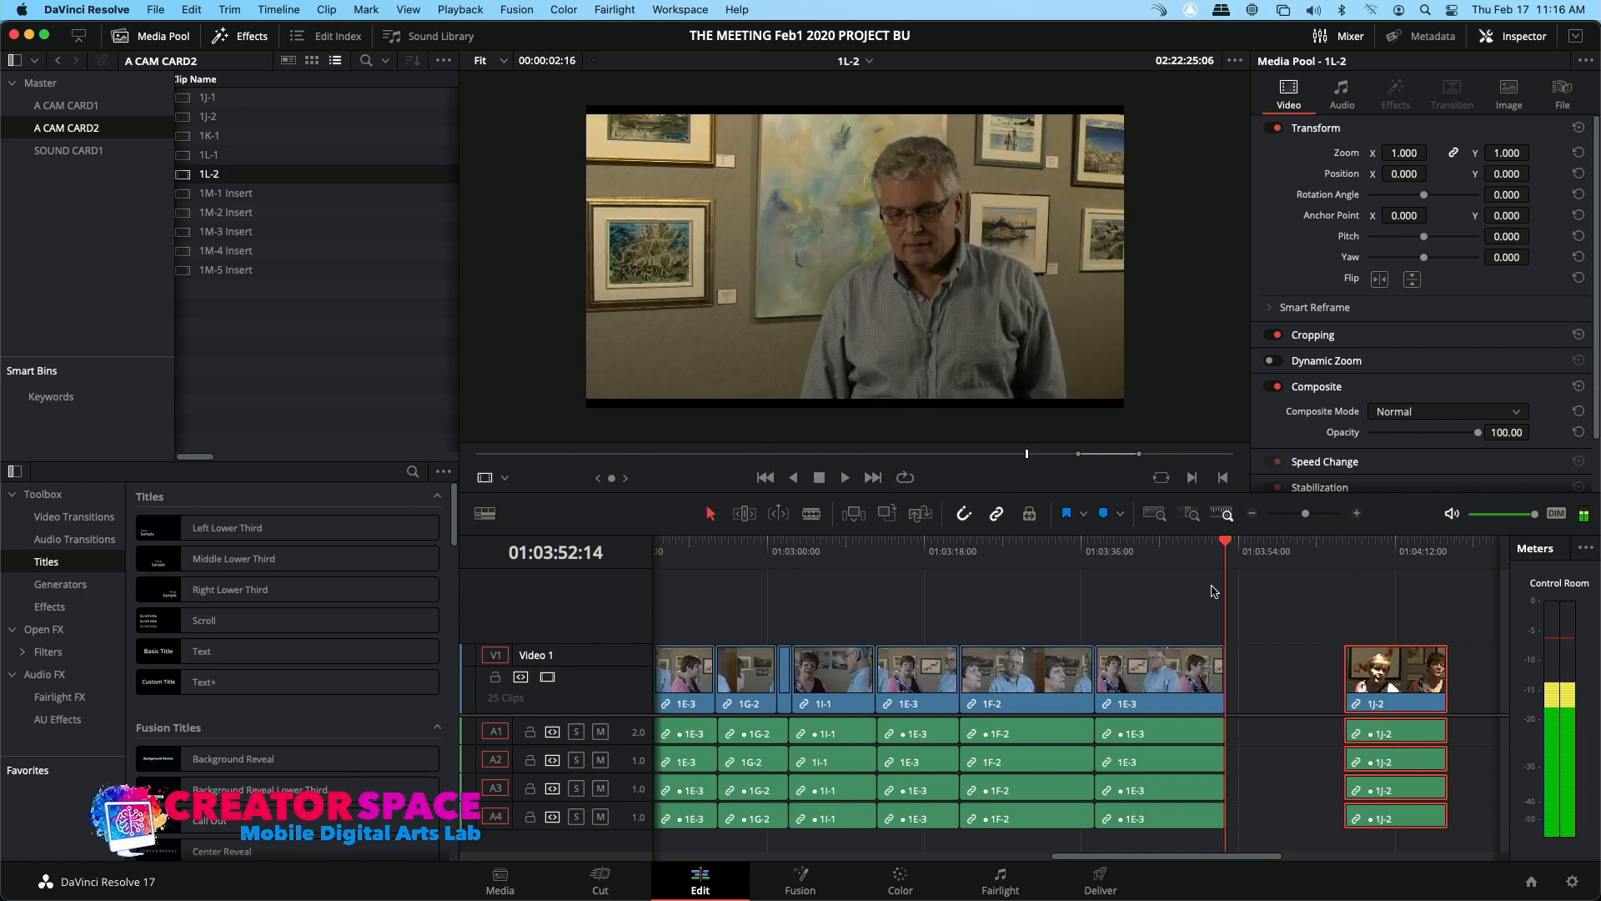
# Replay the end of 1E-3 in the timeline and check the closing moments of 1H-1 from A CAM CARD1
pyautogui.click(1210, 554)
pyautogui.press('space')
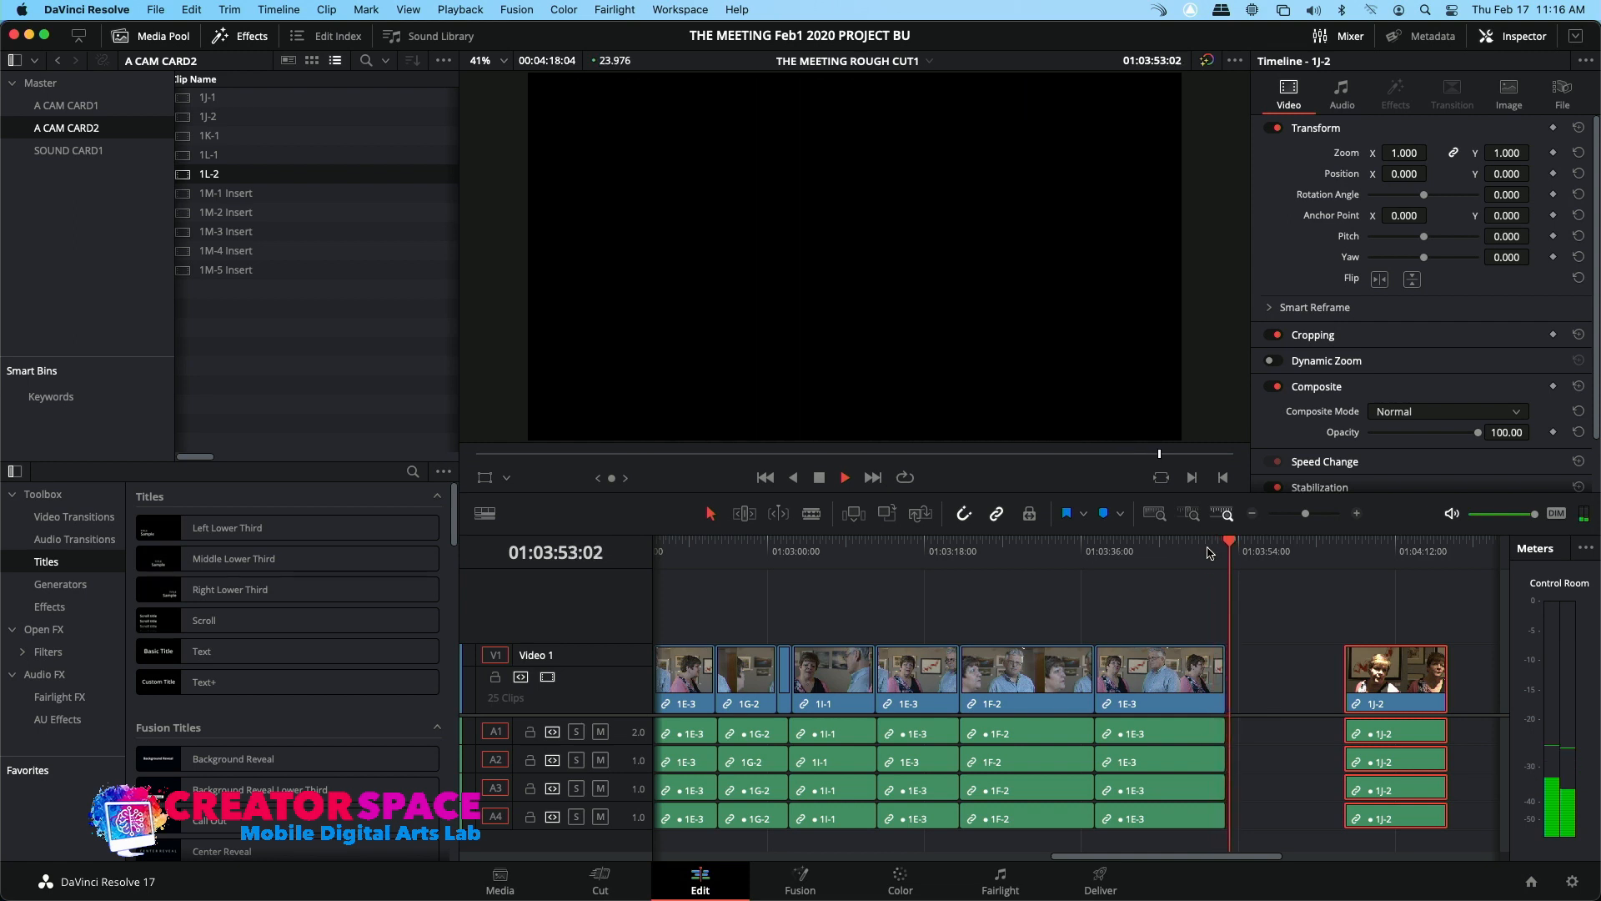
pyautogui.click(87, 105)
pyautogui.scroll(-4, 214, 383)
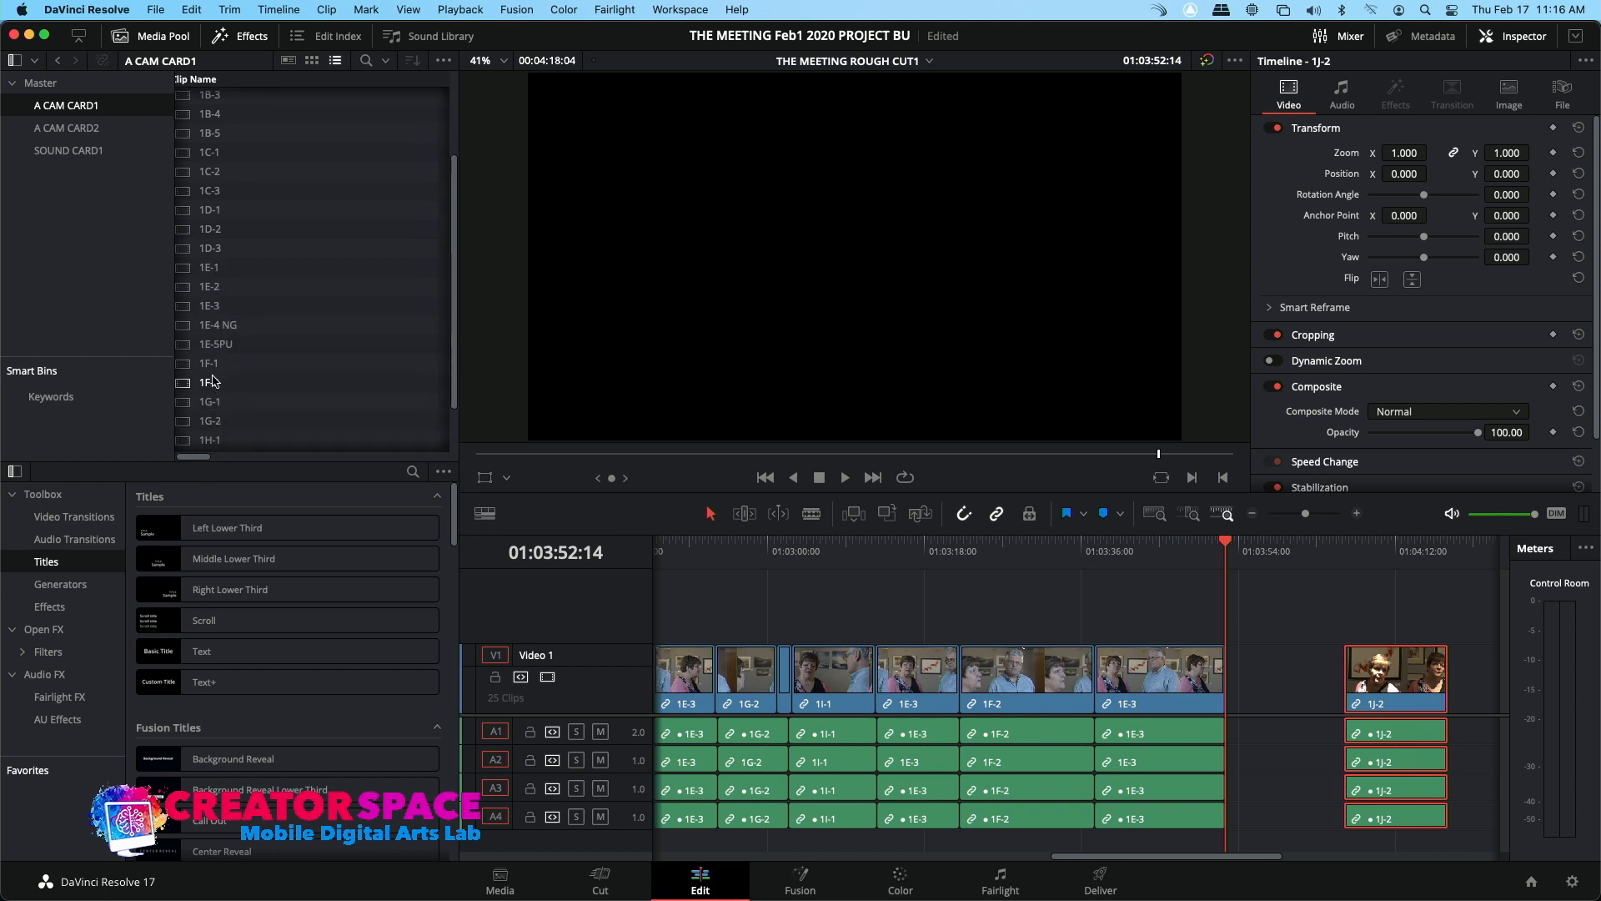
pyautogui.click(188, 381)
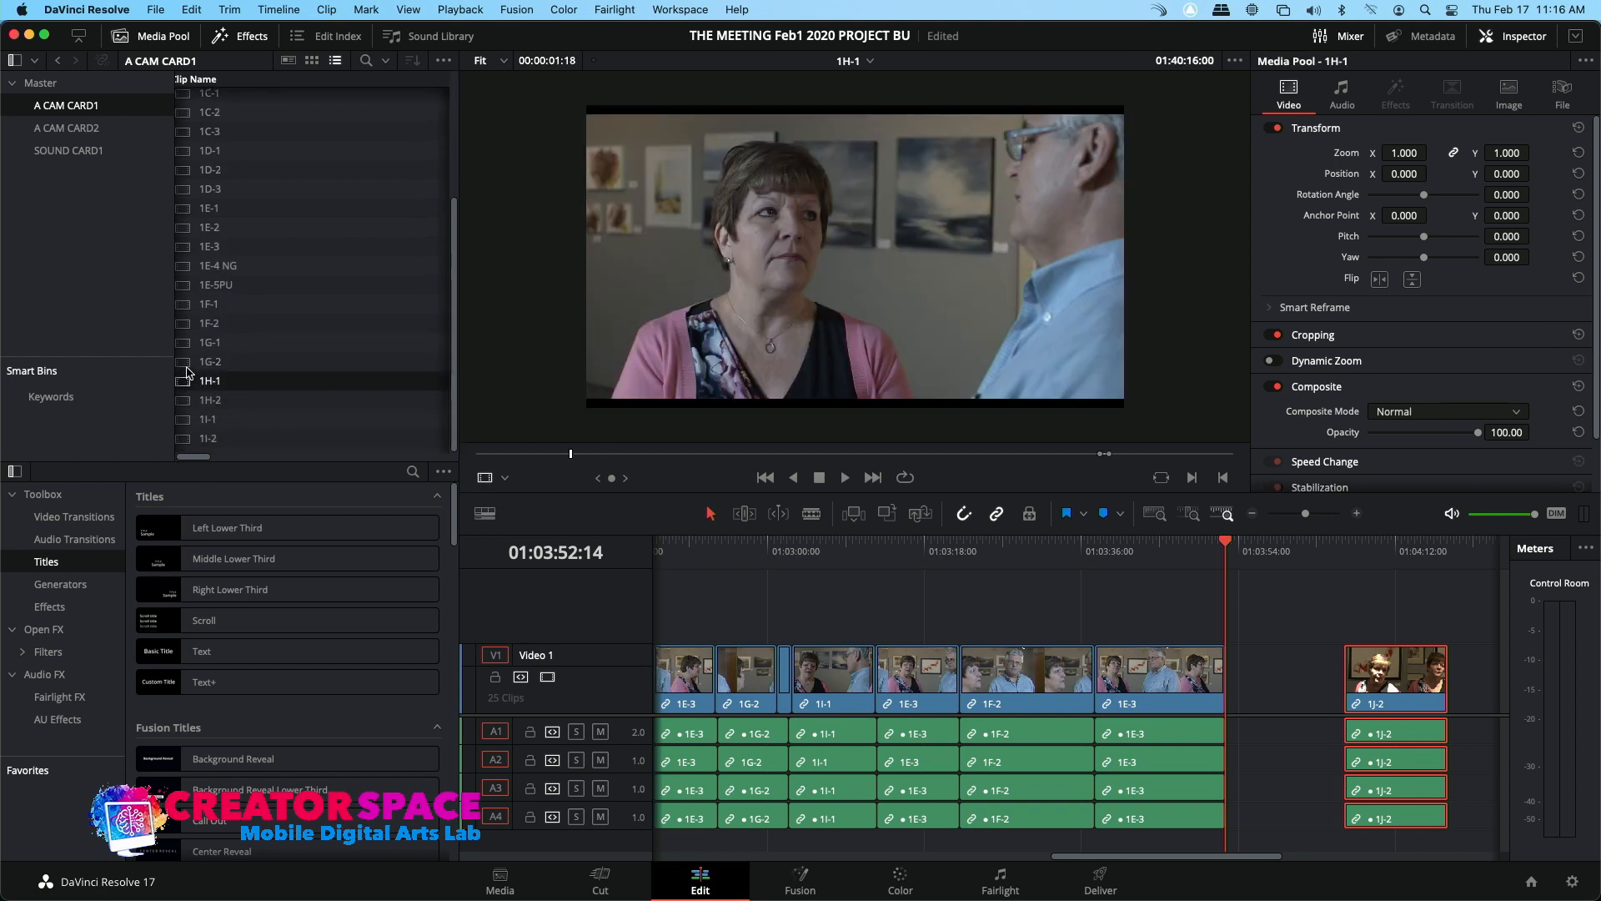
pyautogui.moveTo(1147, 455); pyautogui.dragTo(1222, 455)
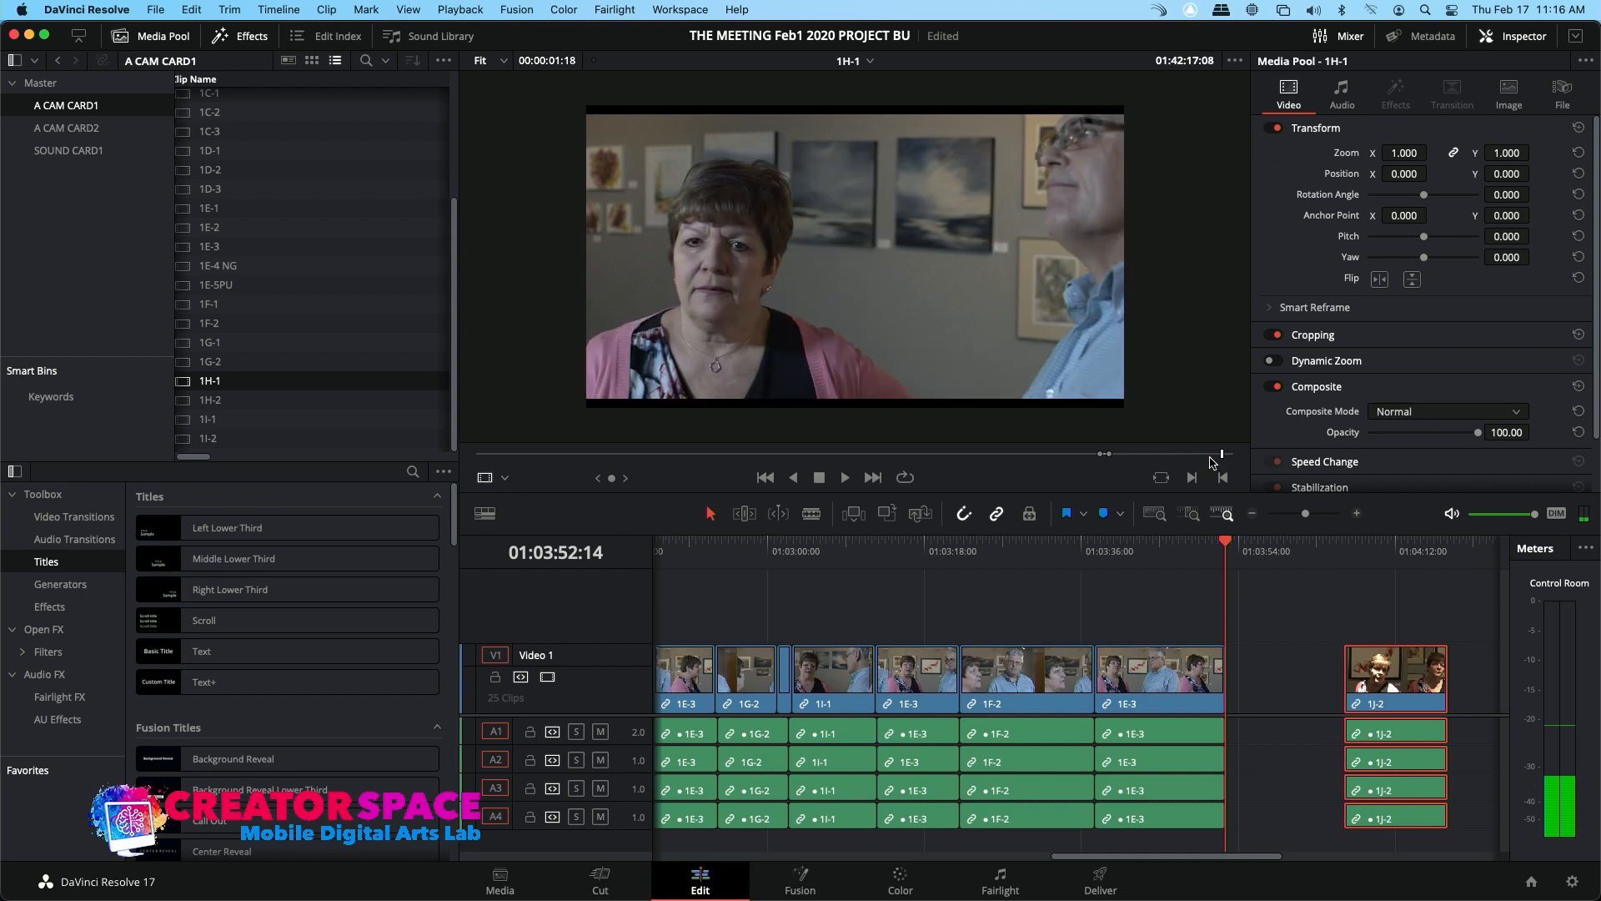
# Mark a 04:03 range near the end of 1F-2, up to 01:22:51:14, and overwrite it into the timeline at 01:03:52:14
pyautogui.click(186, 325)
pyautogui.moveTo(1179, 455); pyautogui.dragTo(1177, 457)
pyautogui.press('space')
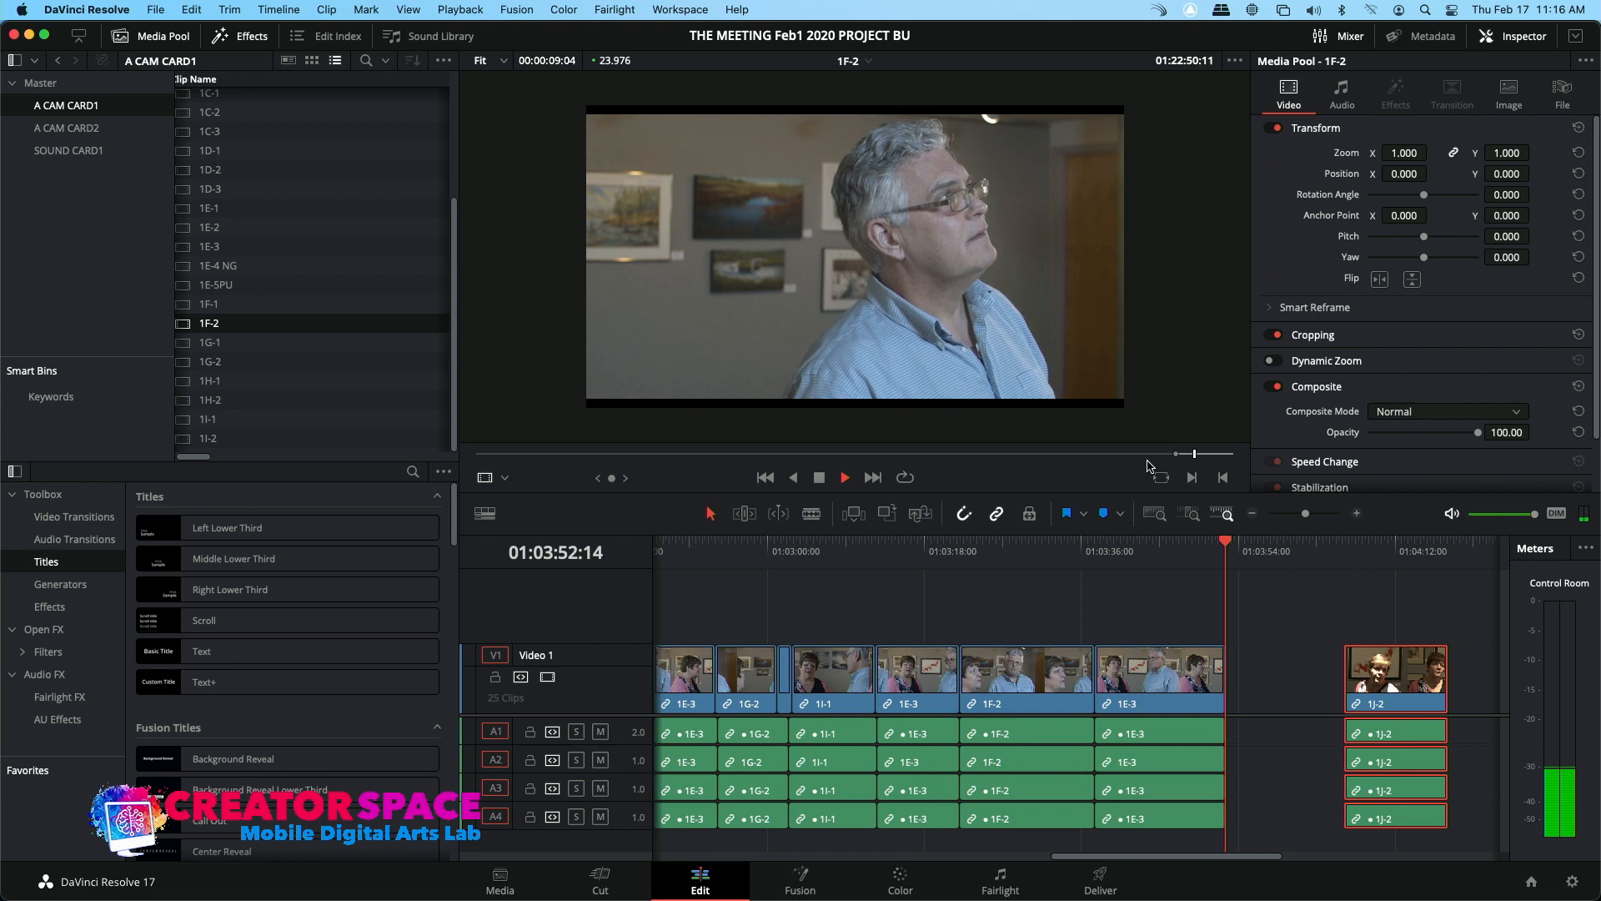
pyautogui.press('space')
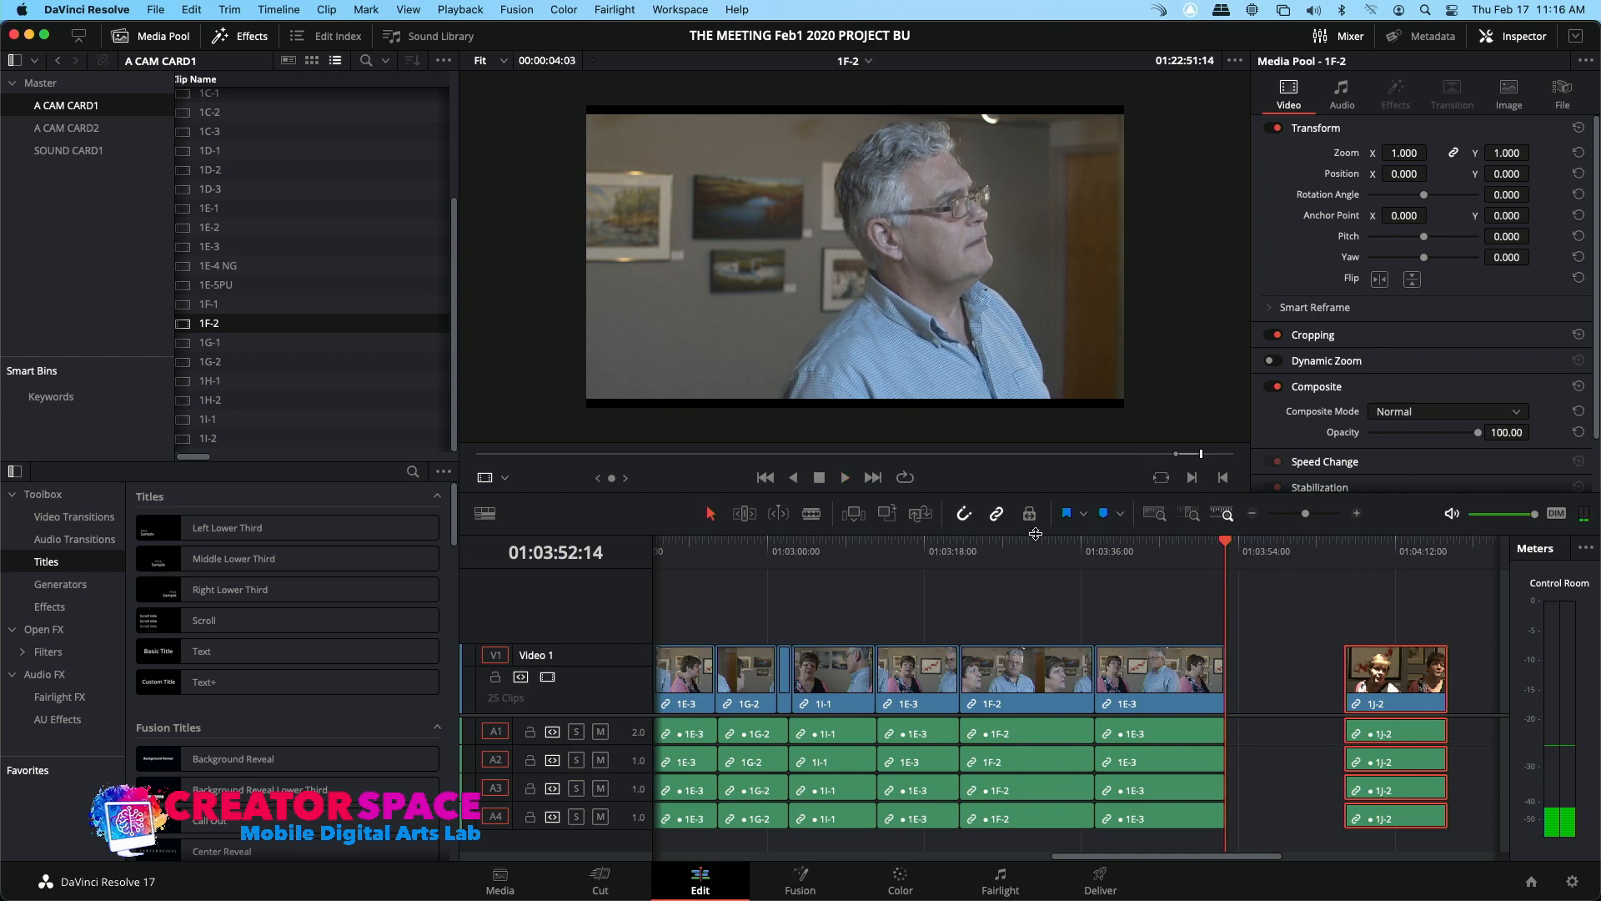
pyautogui.click(888, 515)
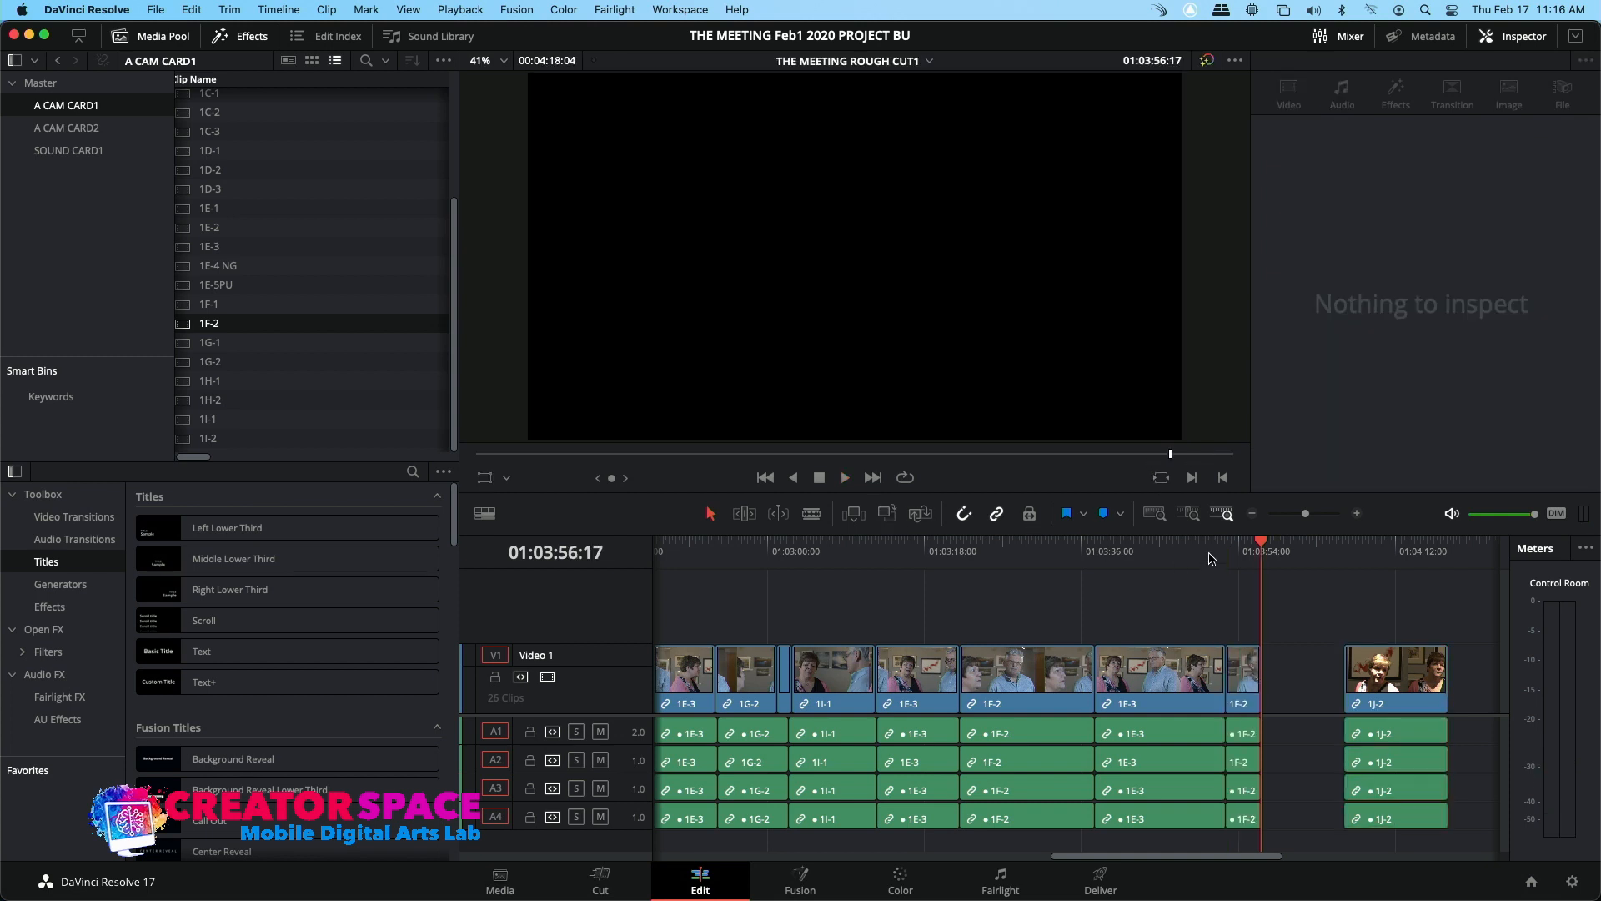
# Play across the cut from 1E-3 to the new 1F-2 clip and lengthen 1F-2 slightly in the timeline
pyautogui.click(1212, 550)
pyautogui.press('space')
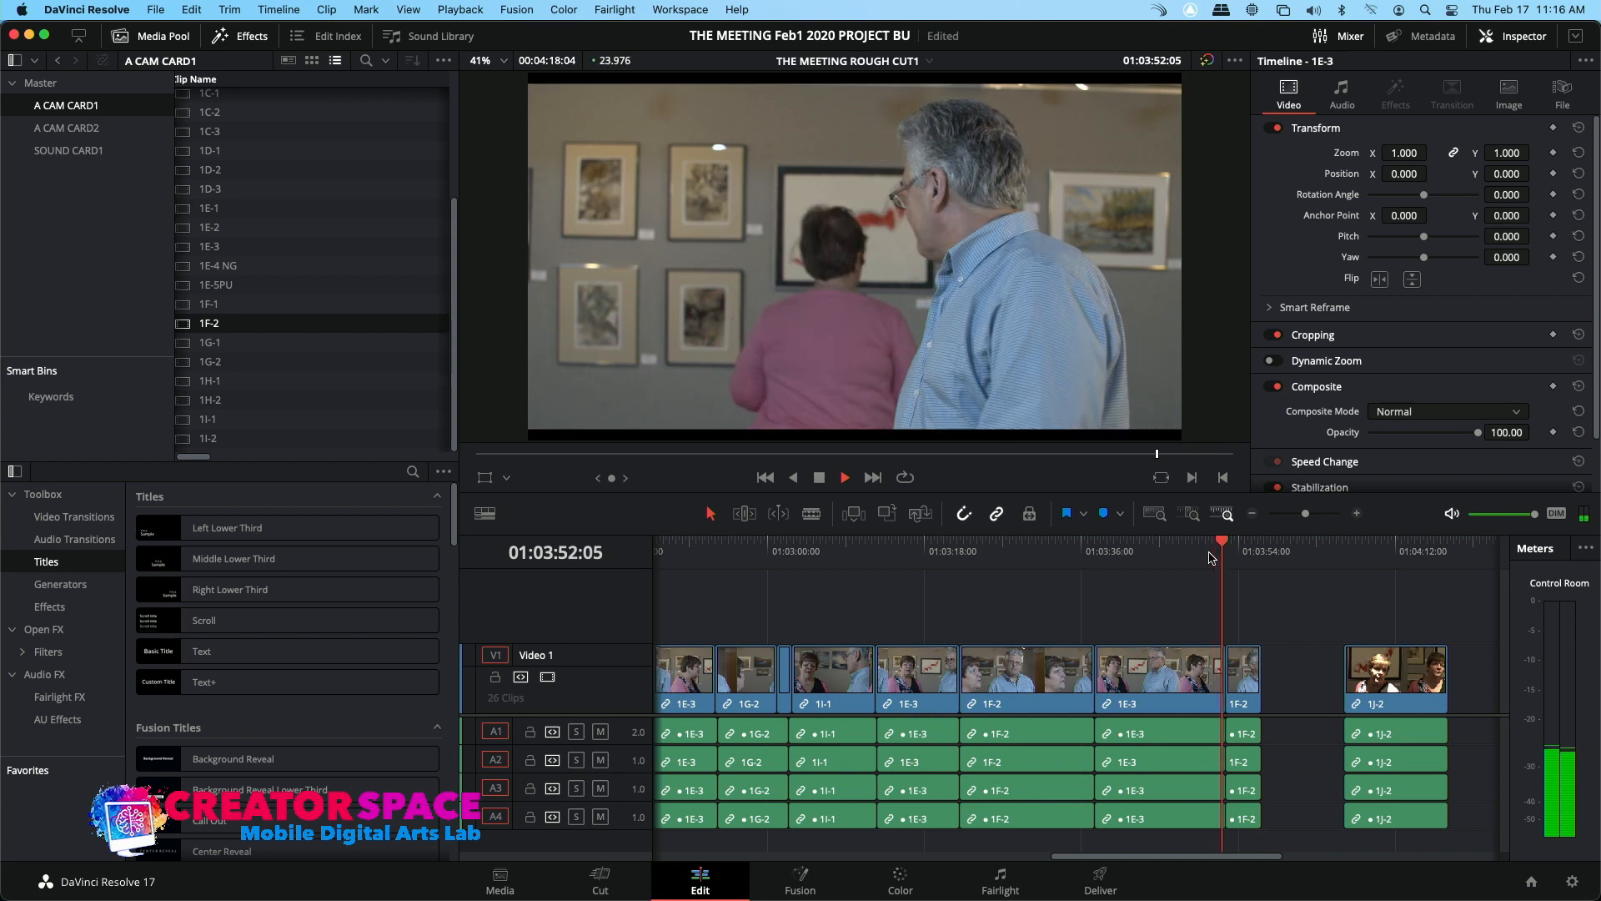
pyautogui.press('space')
pyautogui.moveTo(1257, 694)
pyautogui.mouseDown()
pyautogui.moveTo(1274, 697)
pyautogui.moveTo(1251, 692)
pyautogui.mouseUp()
pyautogui.press('/')
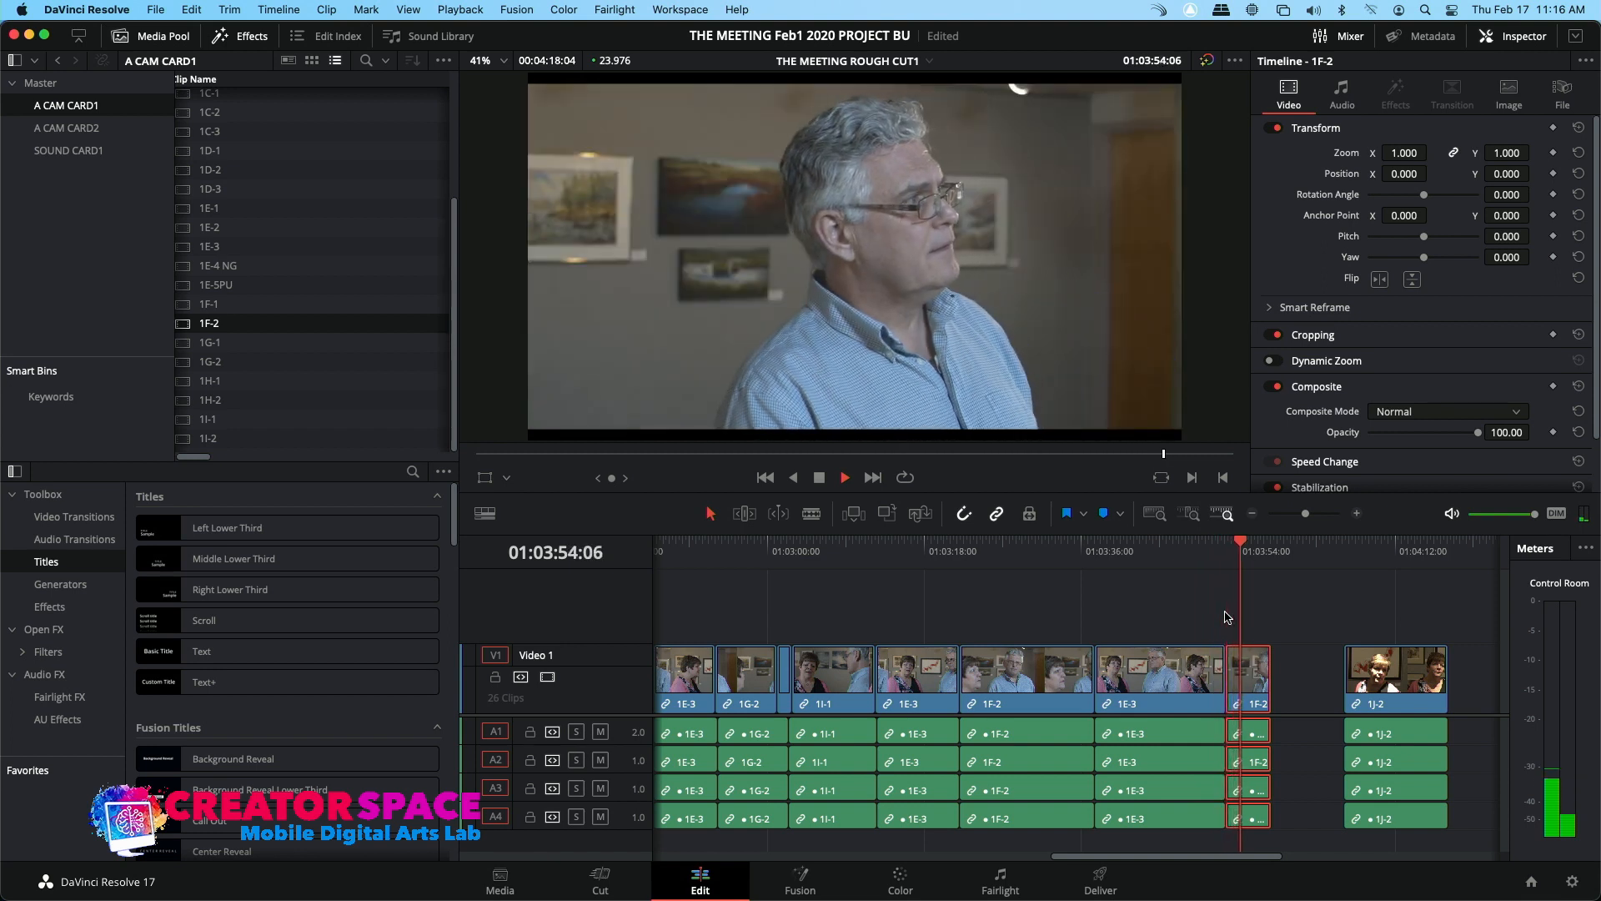
# Move the last 1F-2 clip slightly earlier over the end of 1E-3 and play across the cut
pyautogui.click(1225, 617)
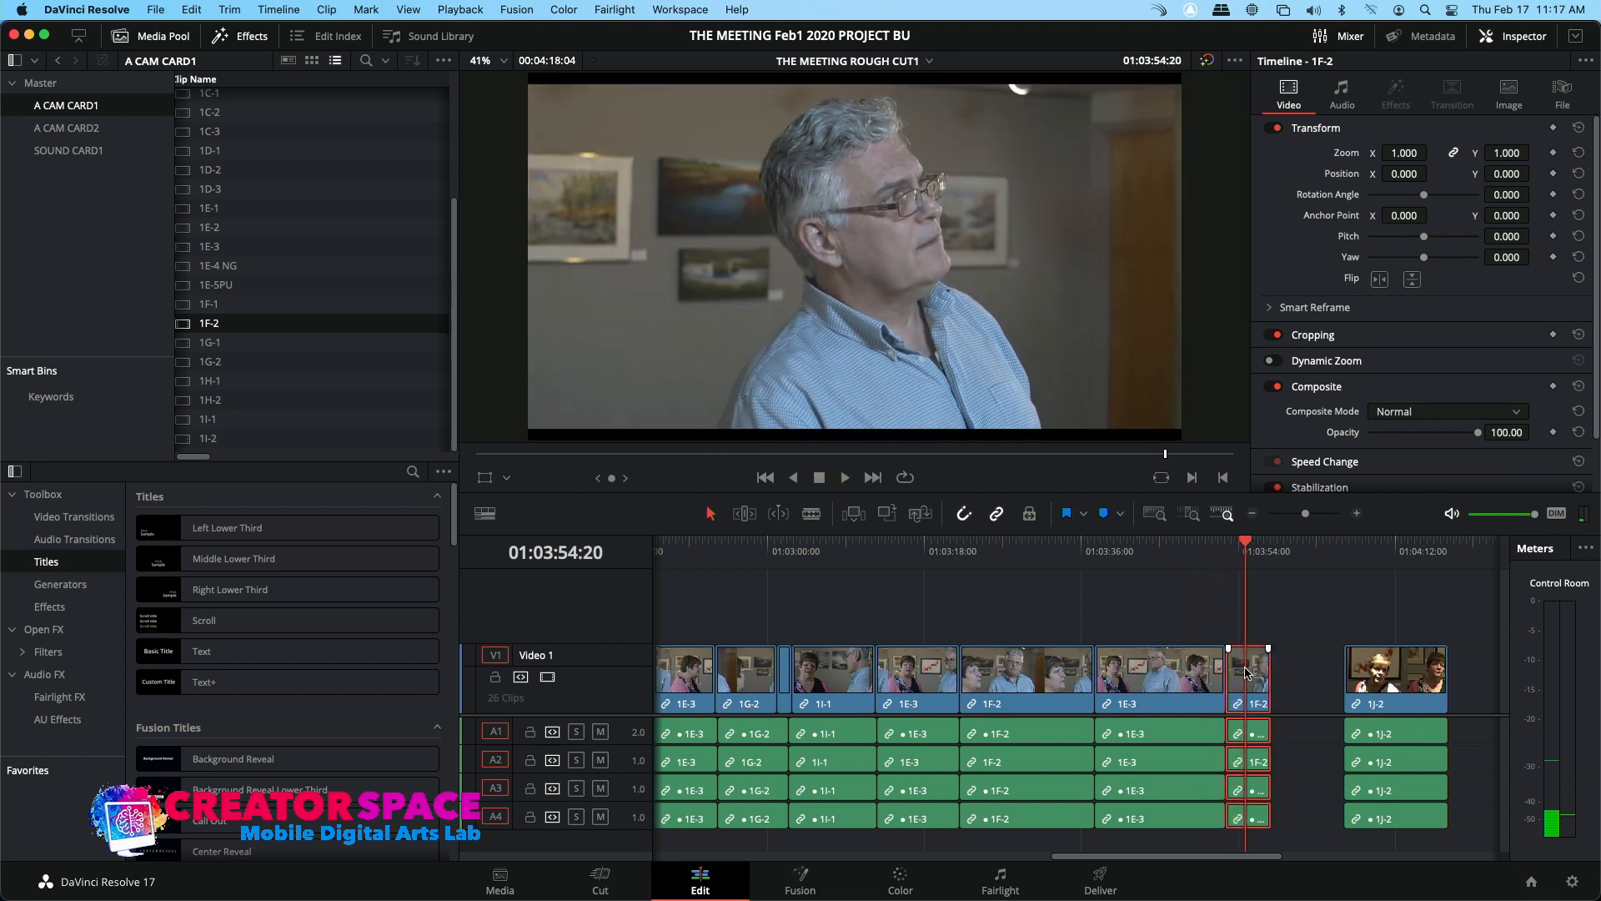
pyautogui.moveTo(1246, 673); pyautogui.dragTo(1242, 672)
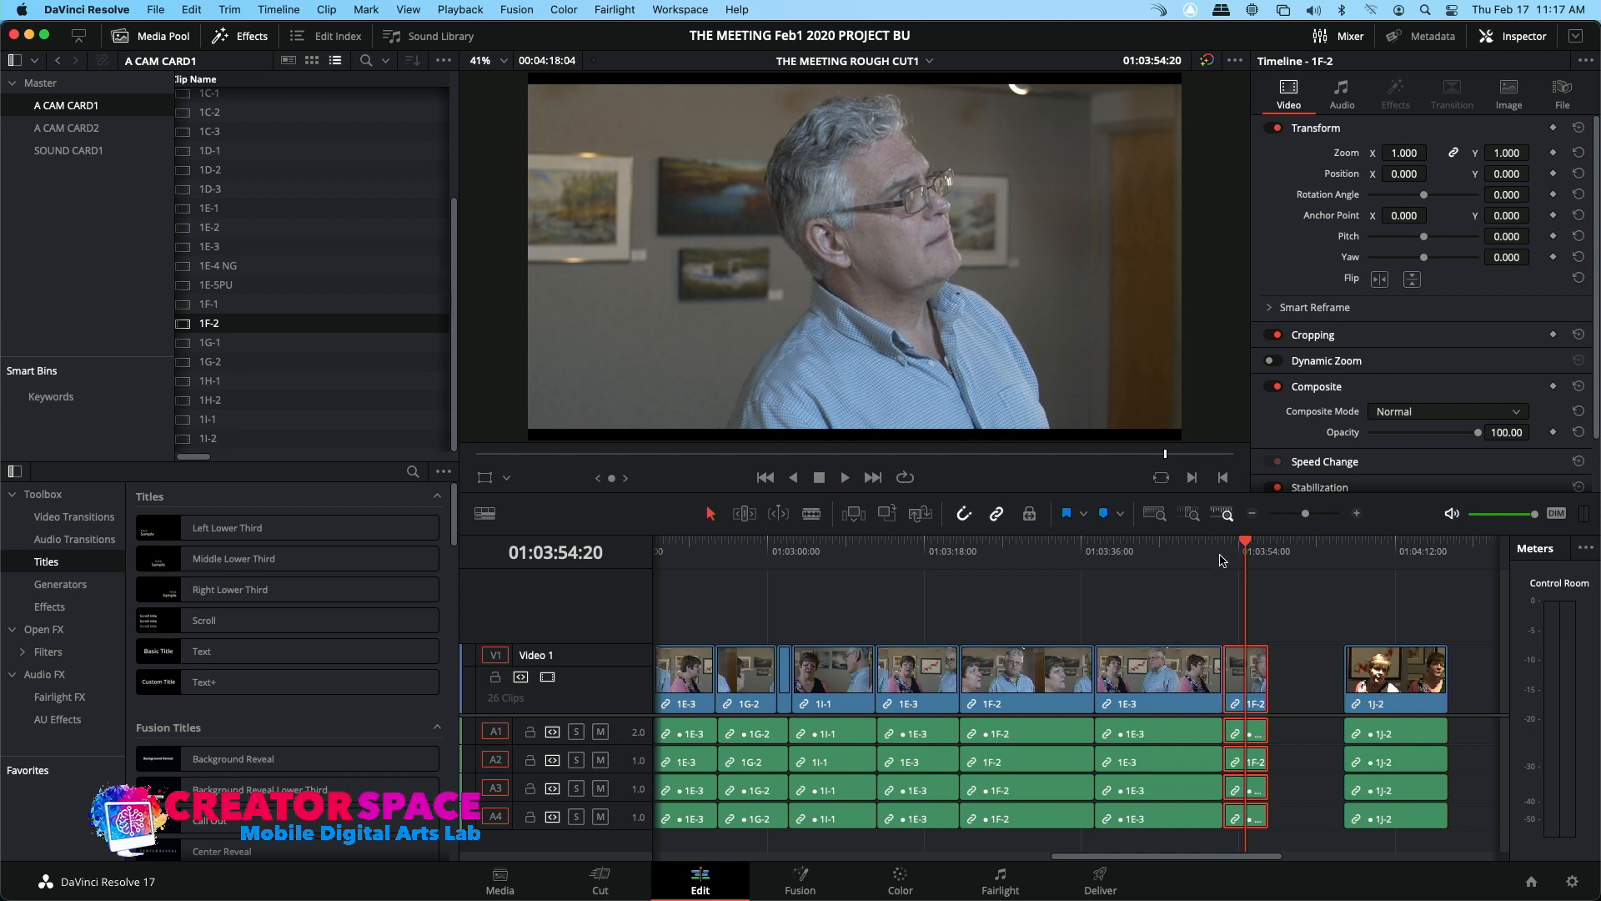
pyautogui.click(1223, 555)
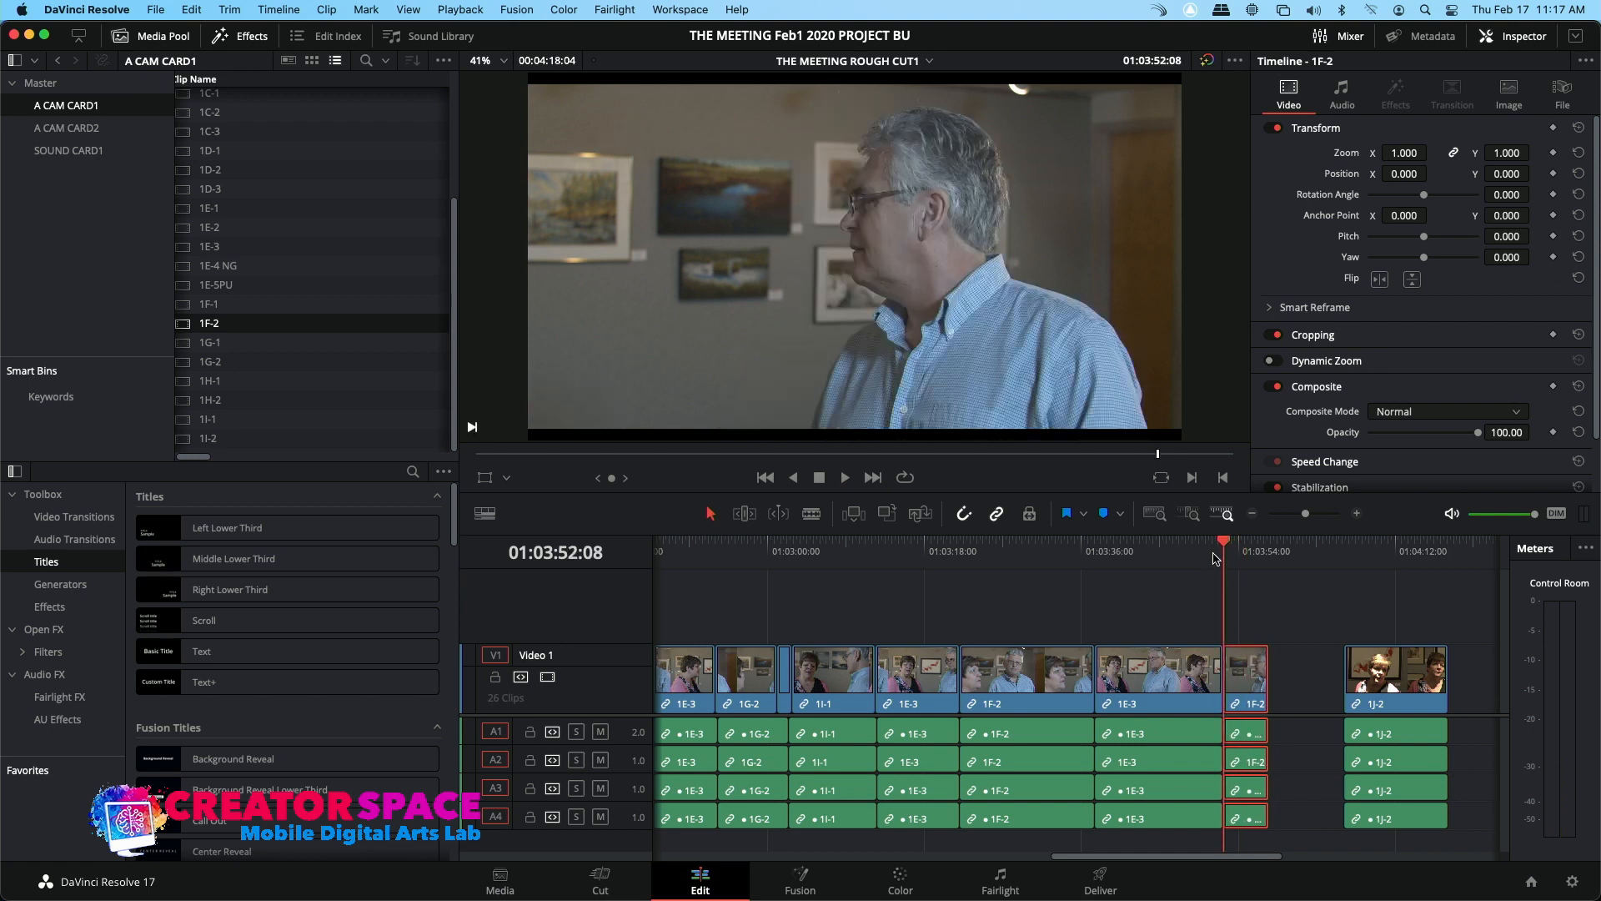
pyautogui.press('space')
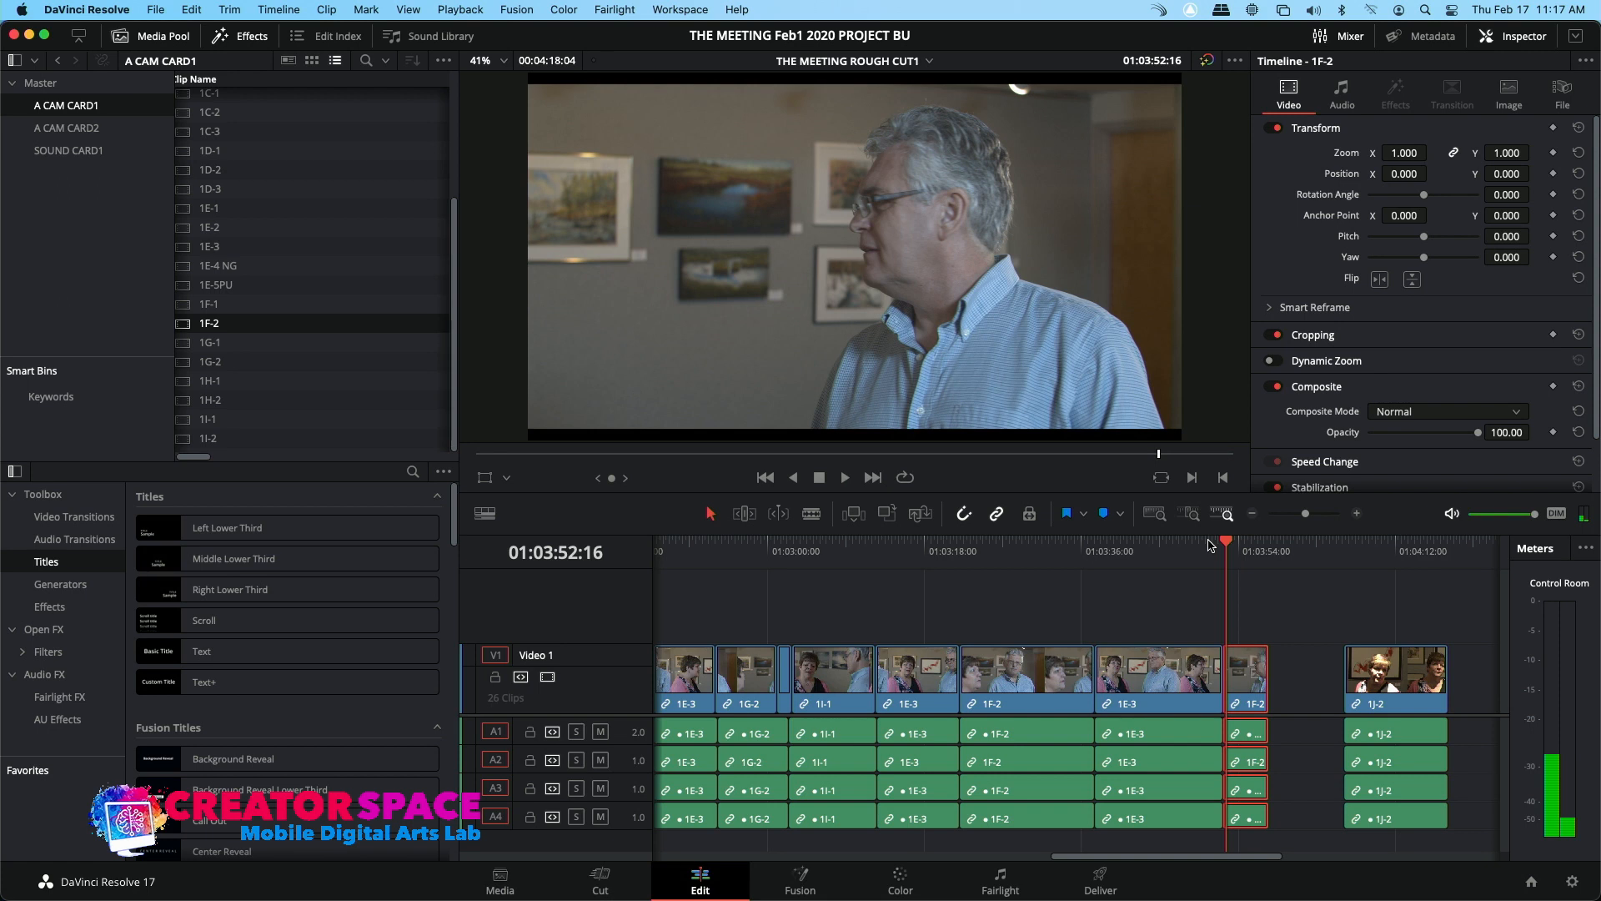
pyautogui.press('j')
pyautogui.press('l')
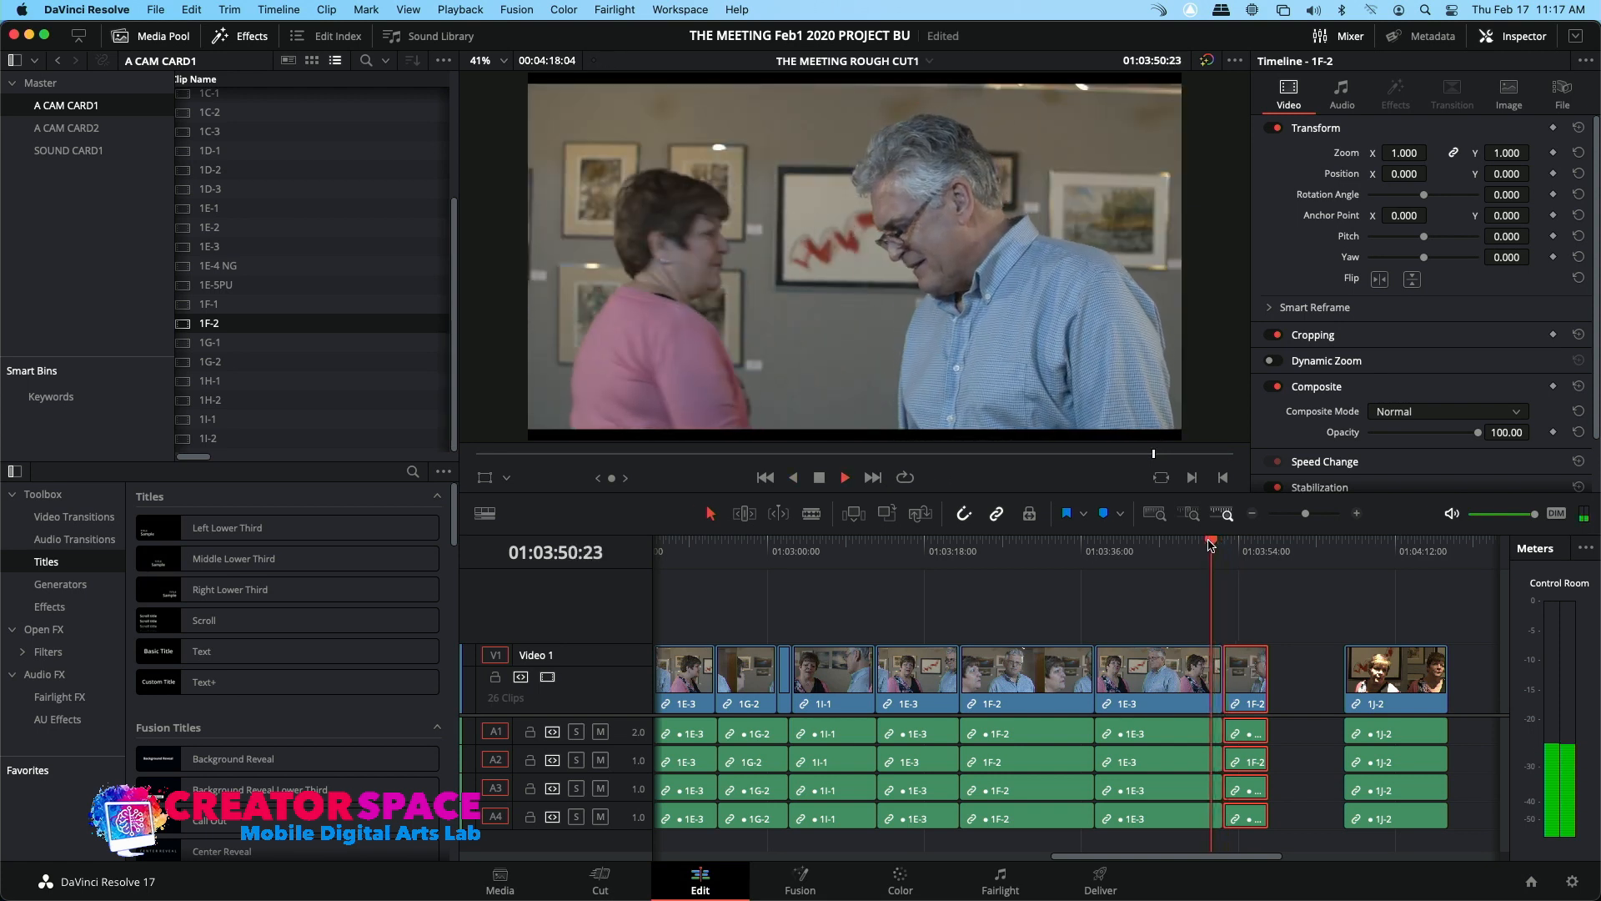
pyautogui.press('space')
# Roll the cut between 1E-3 and the last 1F-2 clip slightly later and replay the transition
pyautogui.click(1223, 689)
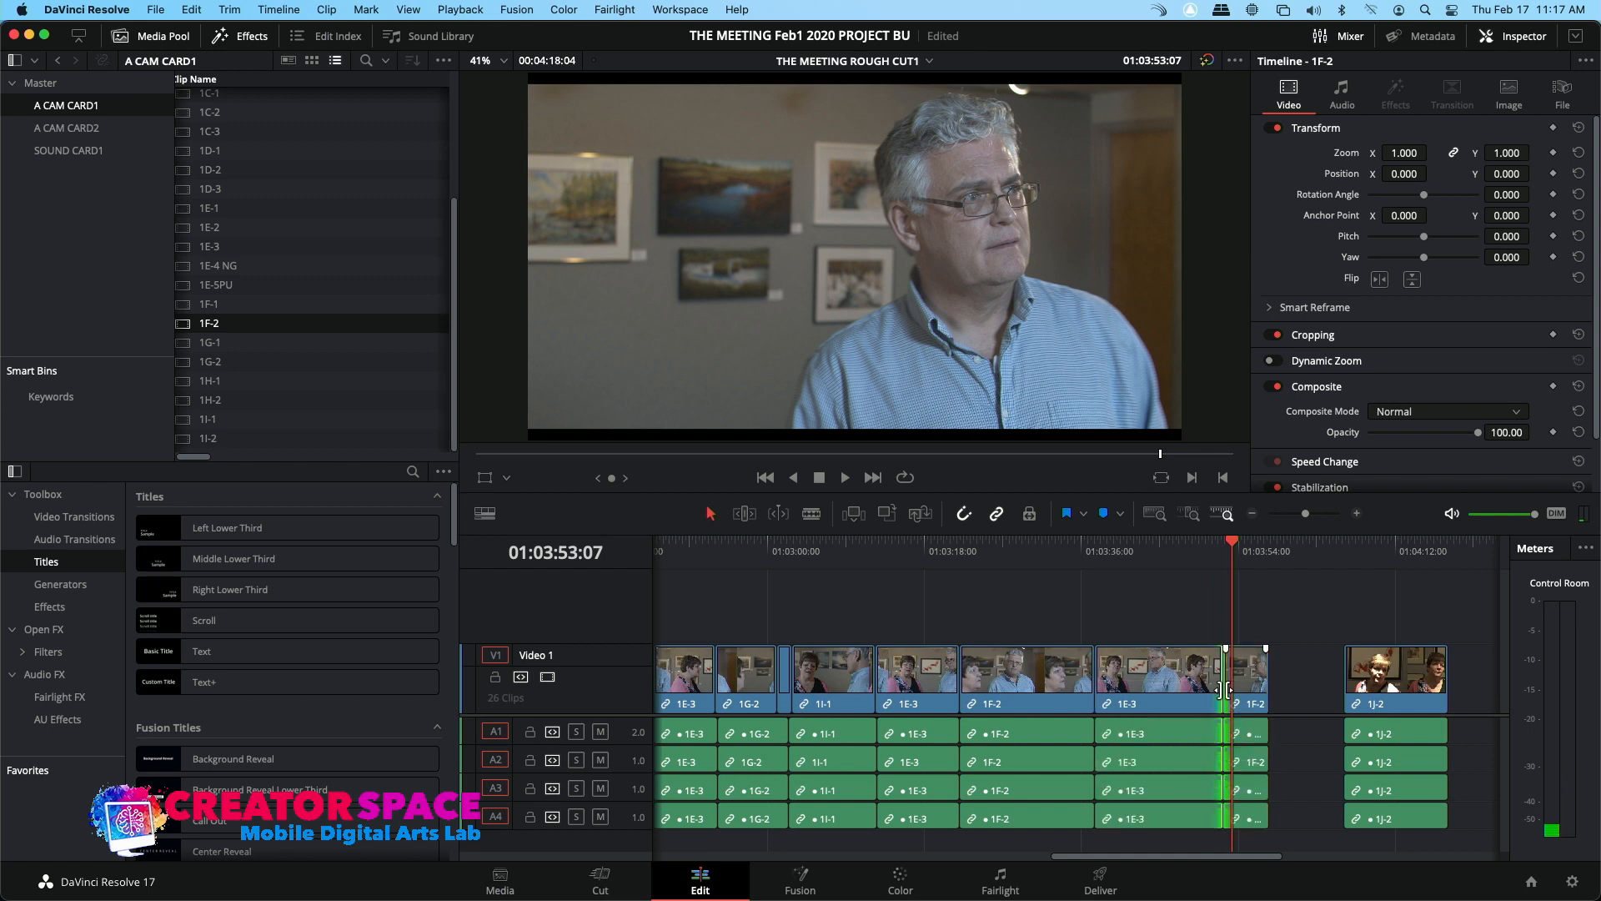
pyautogui.moveTo(1223, 689); pyautogui.dragTo(1229, 689)
pyautogui.click(1216, 557)
pyautogui.press('space')
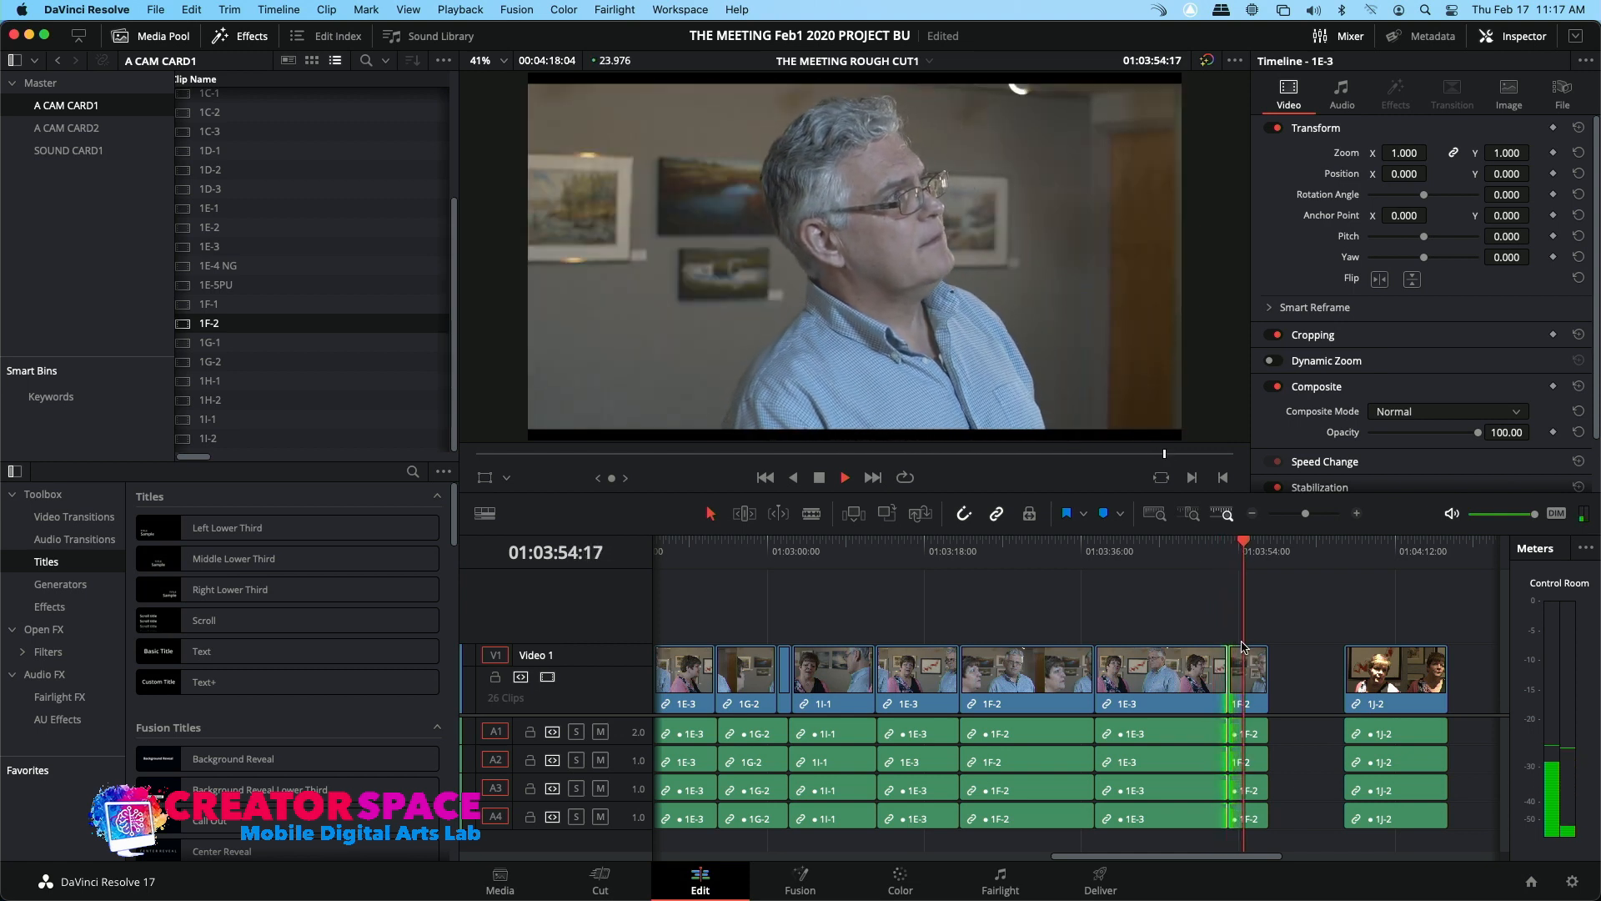
pyautogui.press('space')
# Move 1J-2 earlier to close the gap after the last 1F-2 clip, and play the opening of 1J-2
pyautogui.moveTo(1353, 692); pyautogui.dragTo(1260, 687)
pyautogui.press('super+z')
pyautogui.moveTo(1374, 692); pyautogui.dragTo(1306, 688)
pyautogui.press('space')
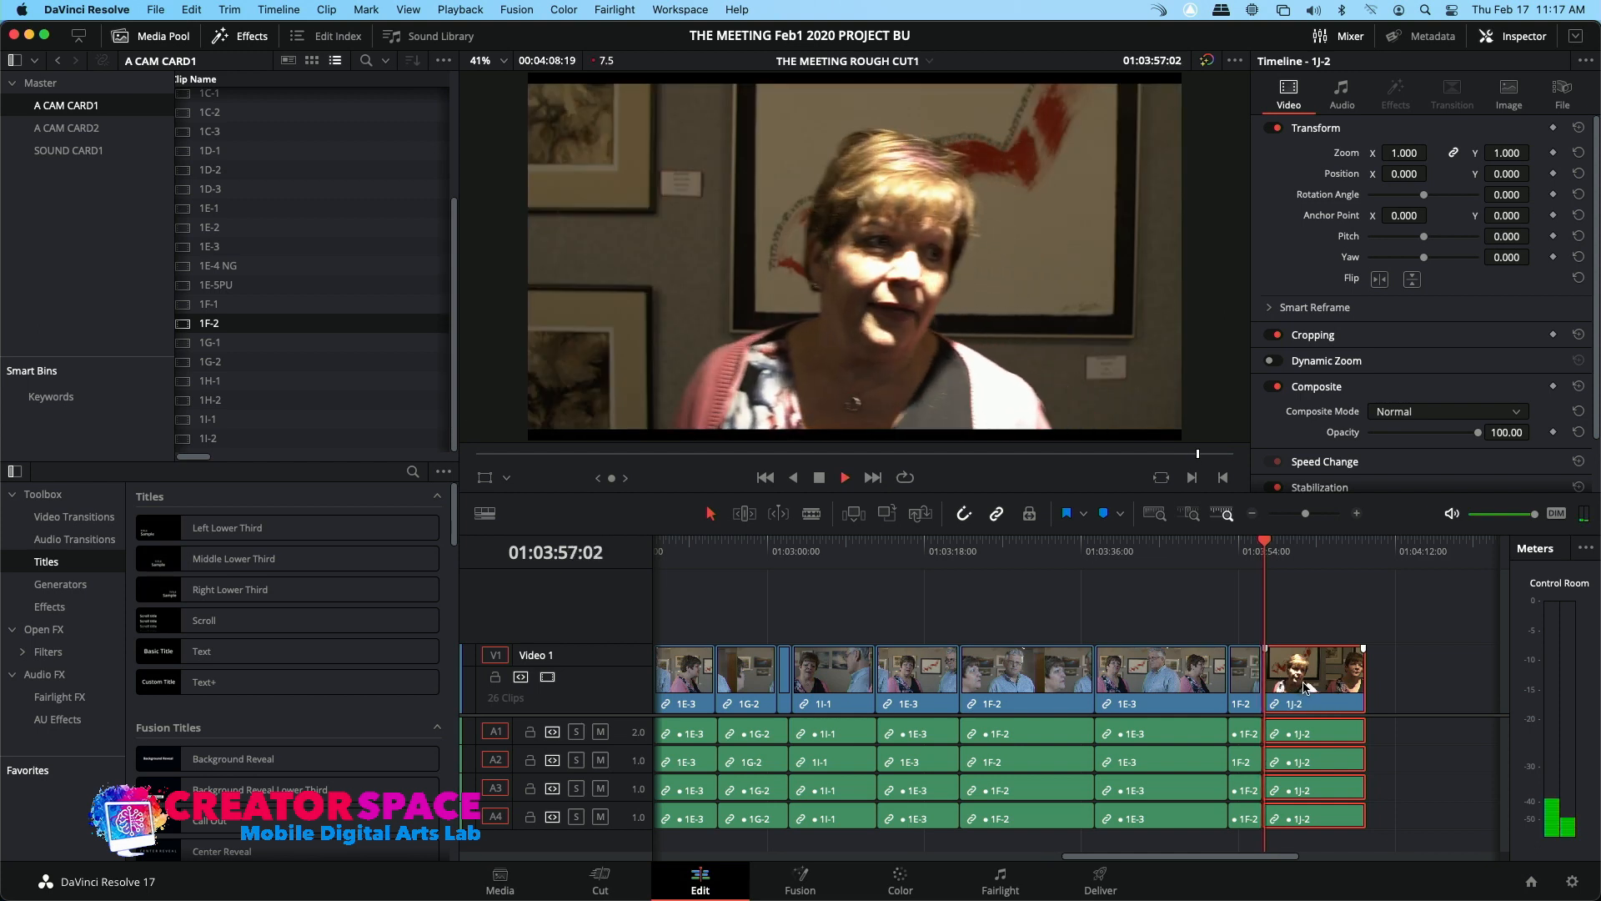
pyautogui.press('space')
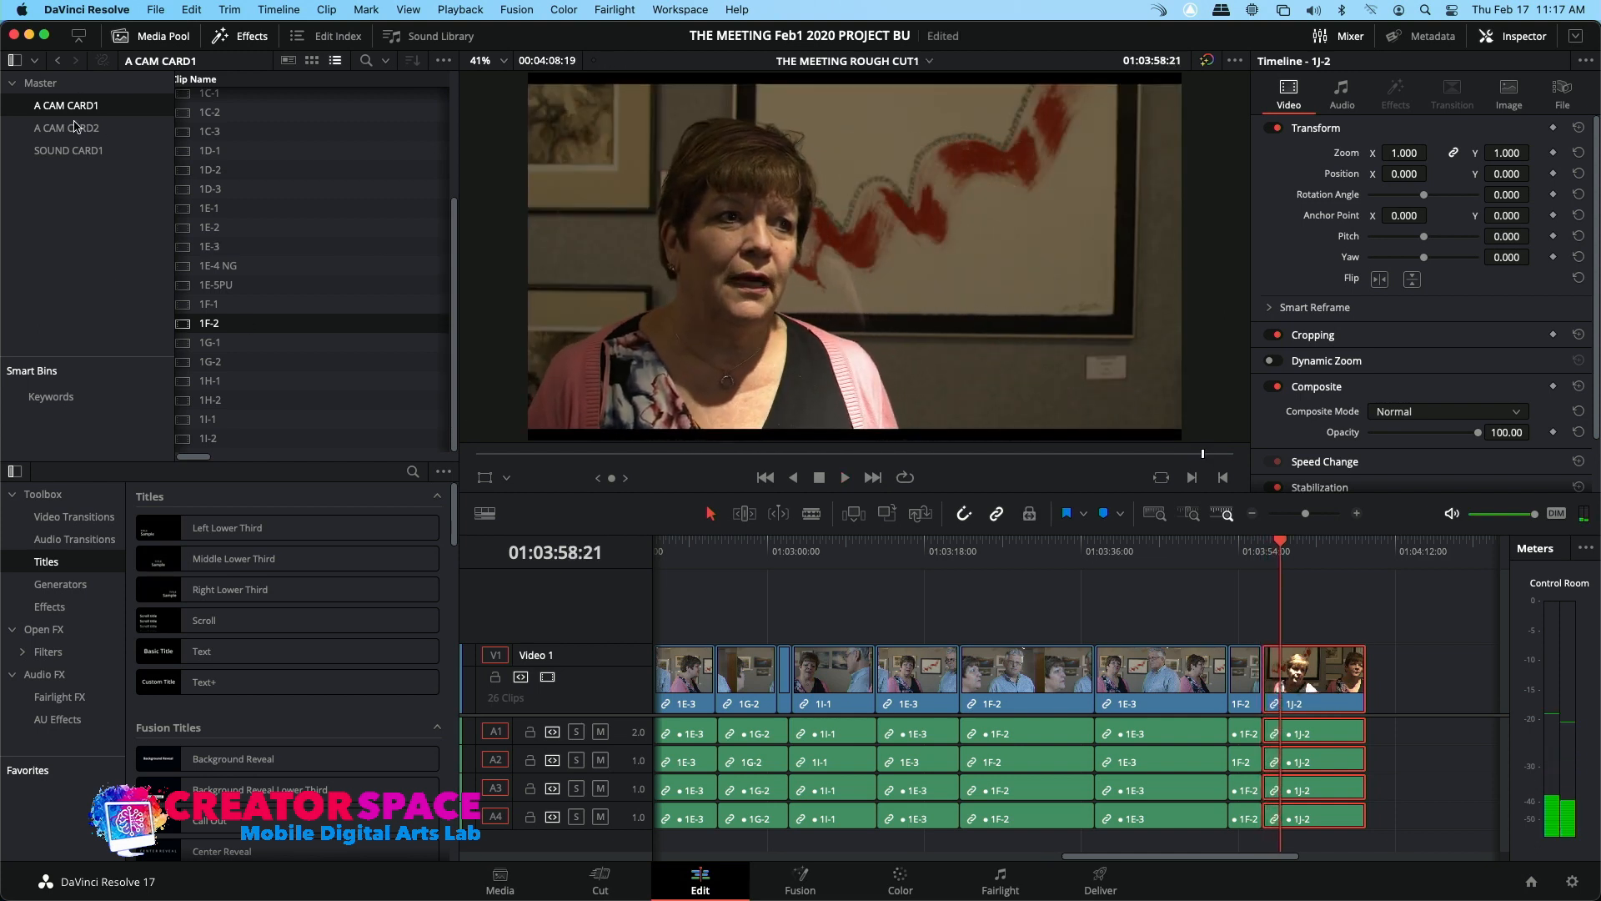
# Load 1K-1 from A CAM CARD2 and review the man's reactions for a usable cutaway
pyautogui.click(76, 127)
pyautogui.doubleClick(181, 140)
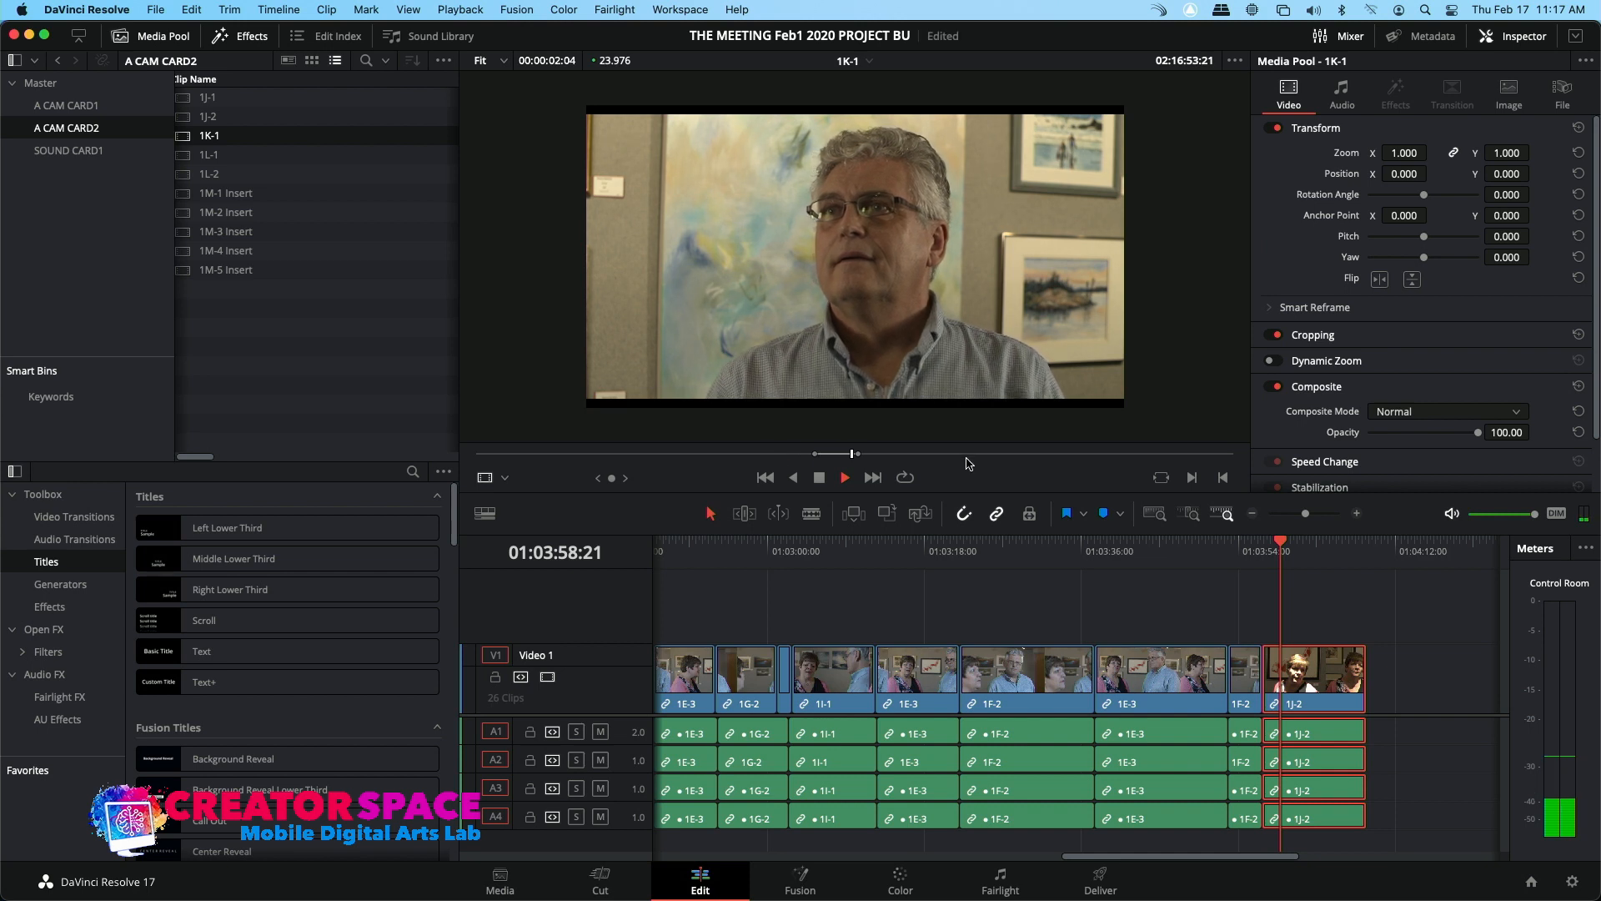
pyautogui.press('space')
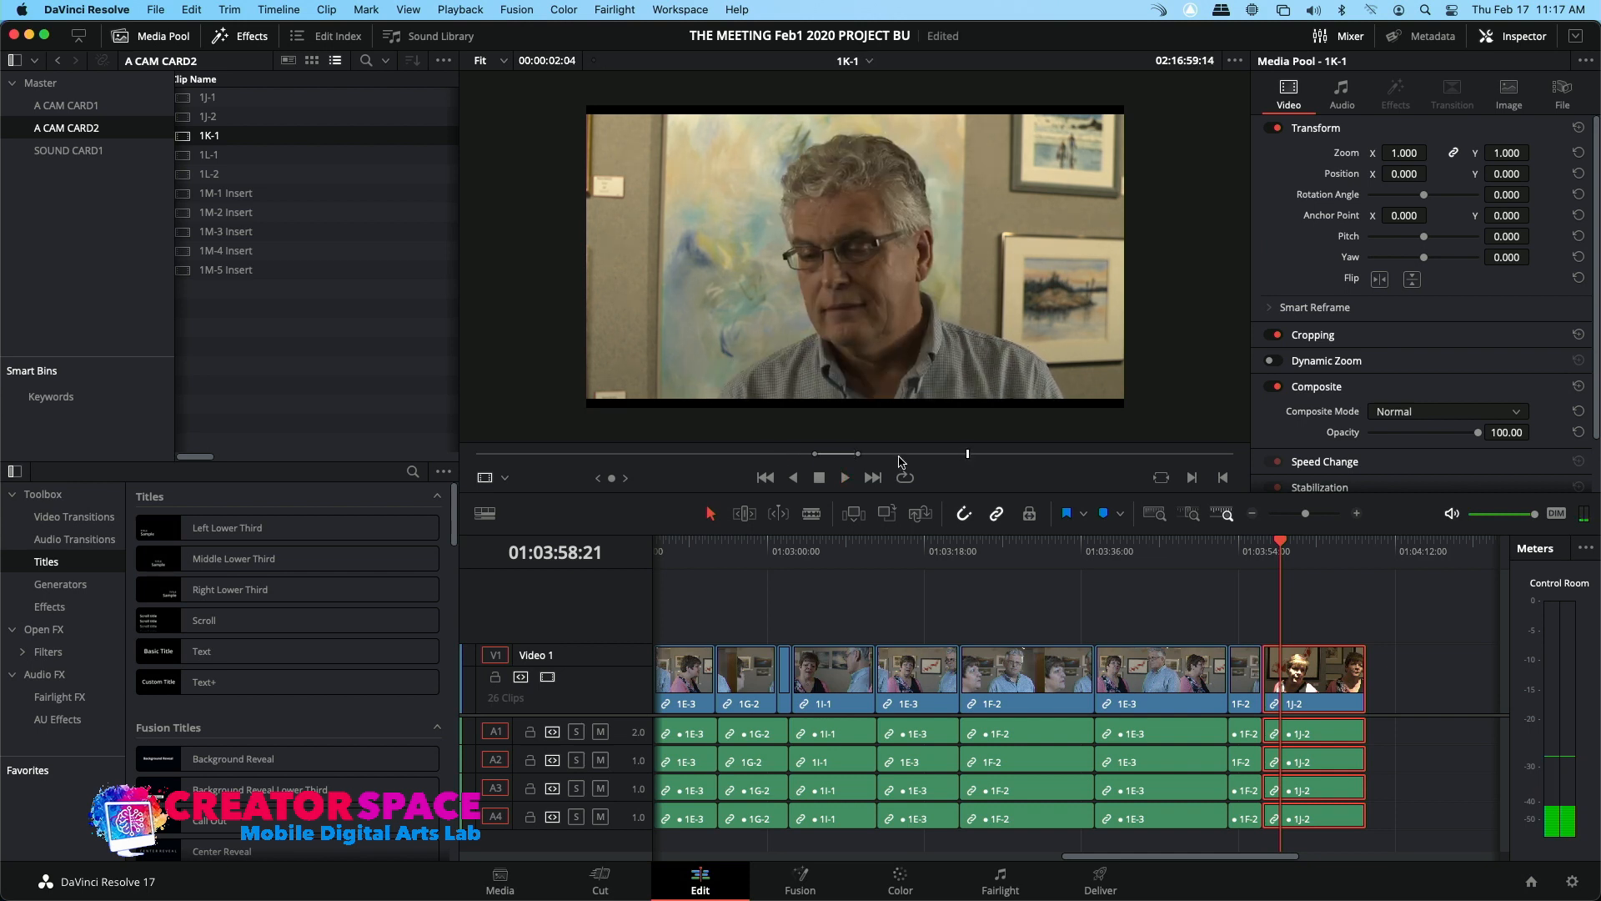
pyautogui.click(880, 455)
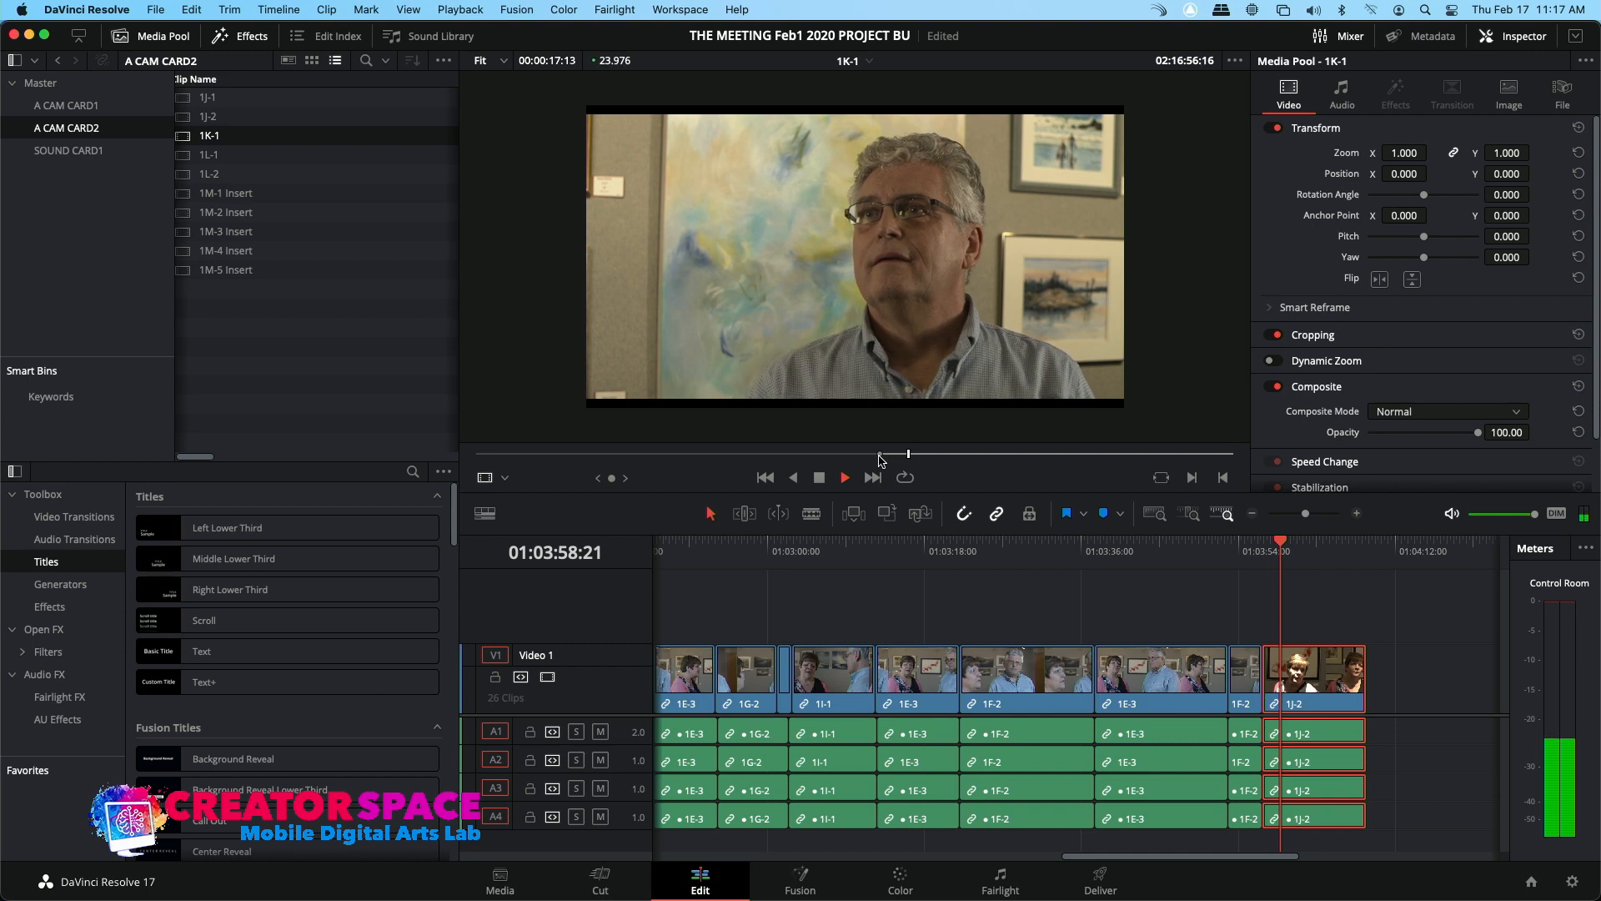
pyautogui.press('space')
# Mark a 02:19 range of the man's reaction in 1K-1, ending at 02:16:50:14
pyautogui.click(734, 455)
pyautogui.press('space')
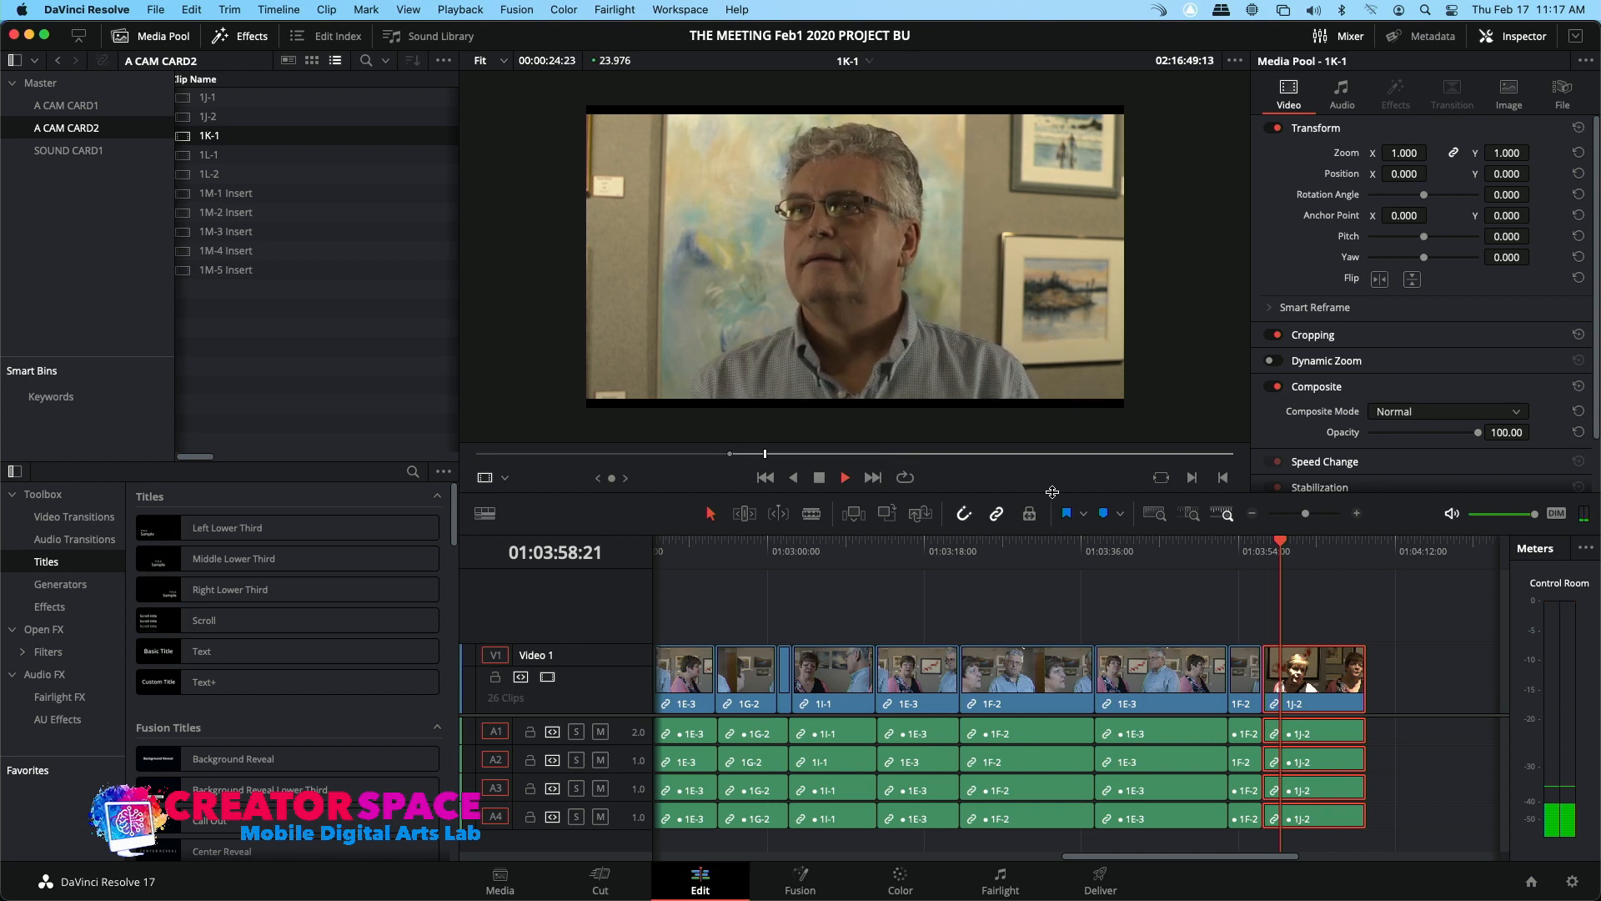
pyautogui.press('o')
pyautogui.press('space')
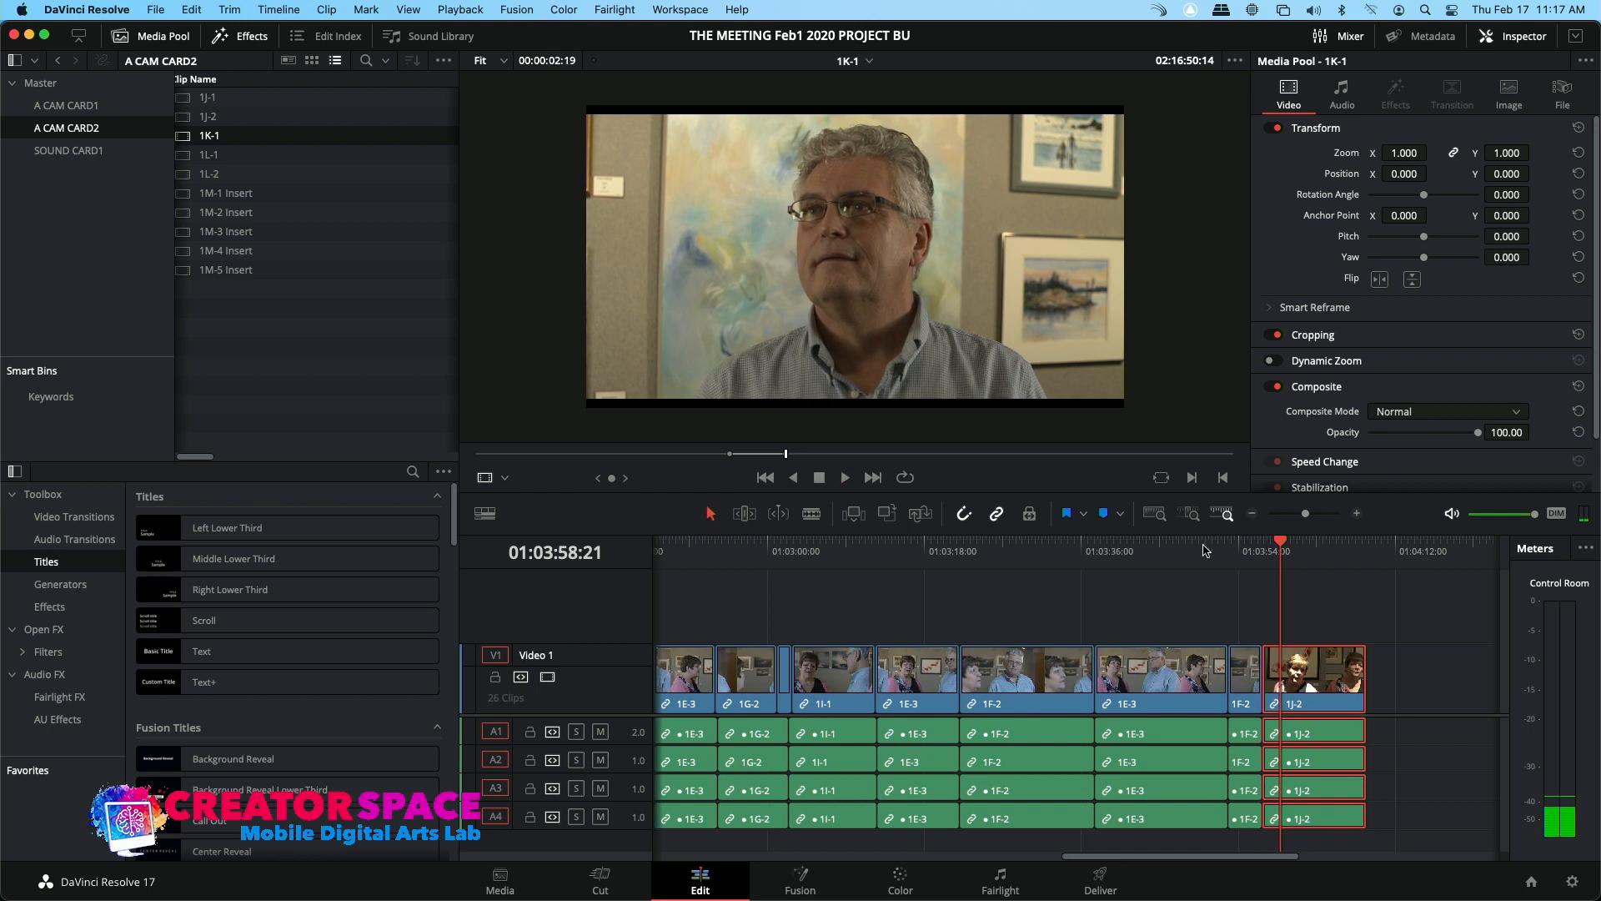
# Play 1J-2 to 01:04:02:17, overwrite only the picture of the marked 1K-1 range there, and play to the end of the timeline
pyautogui.click(1289, 553)
pyautogui.press('space')
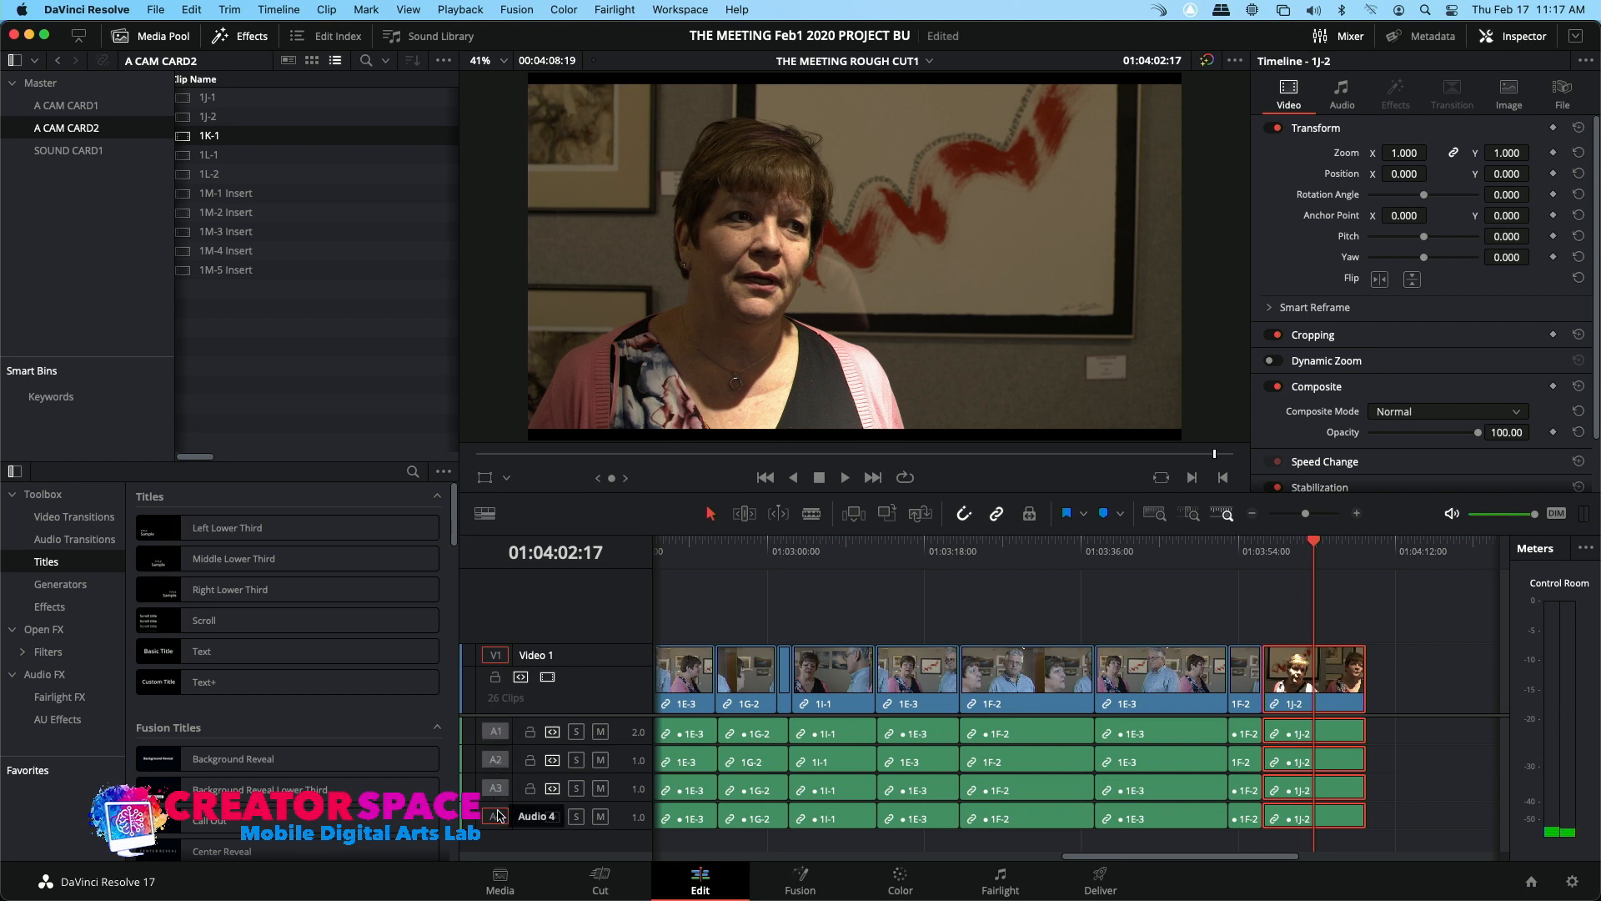
pyautogui.doubleClick(184, 136)
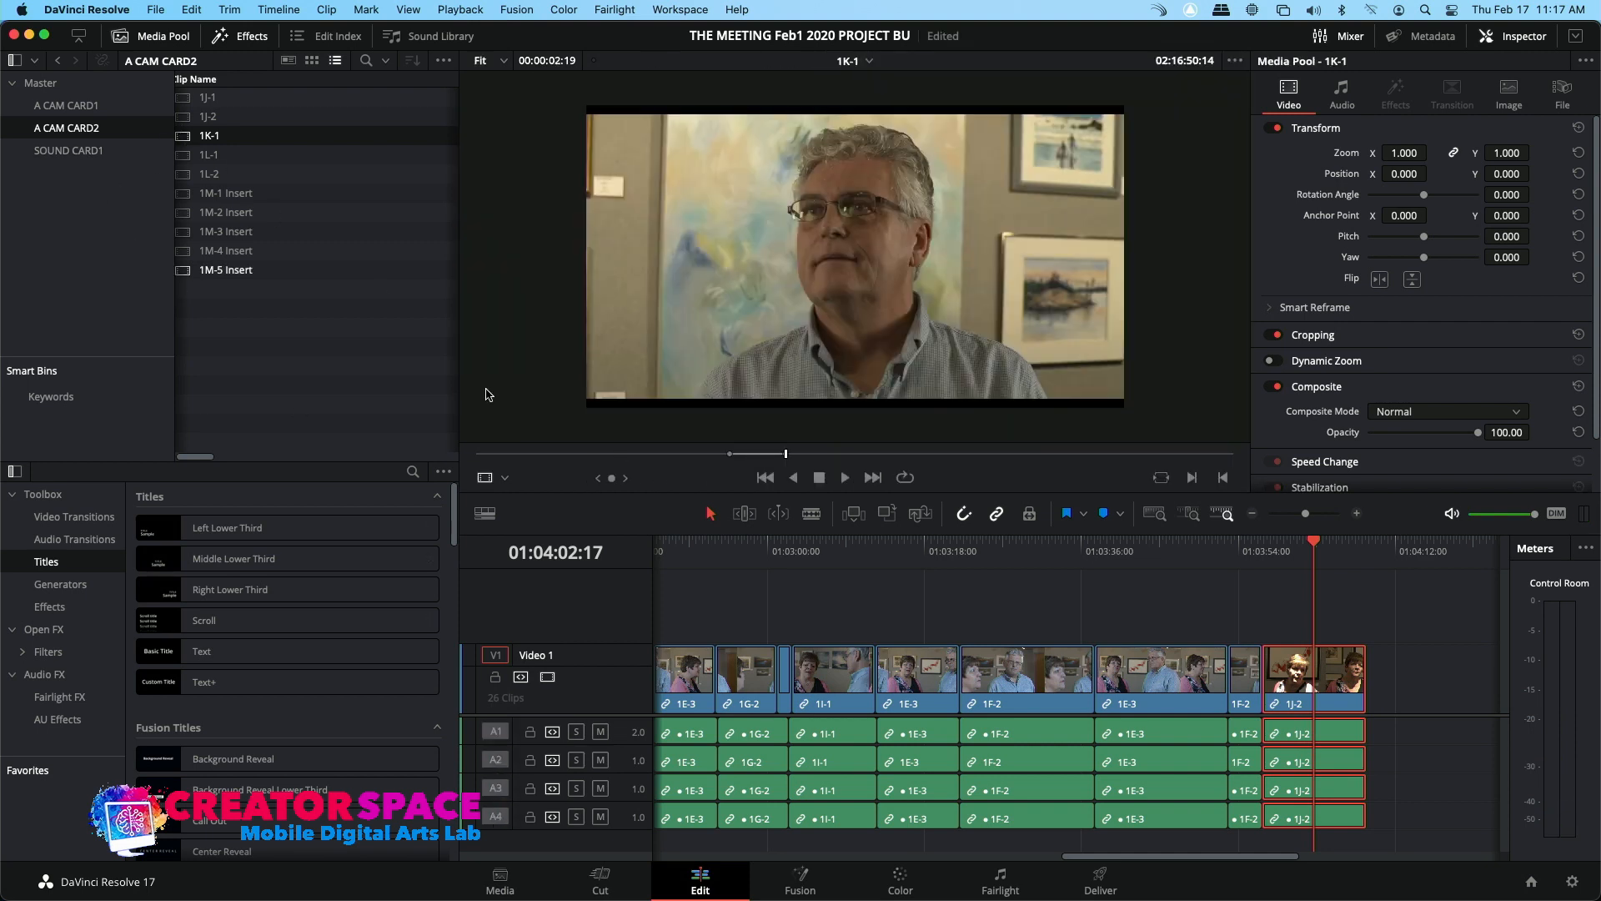
pyautogui.click(885, 516)
pyautogui.click(1307, 557)
pyautogui.press('space')
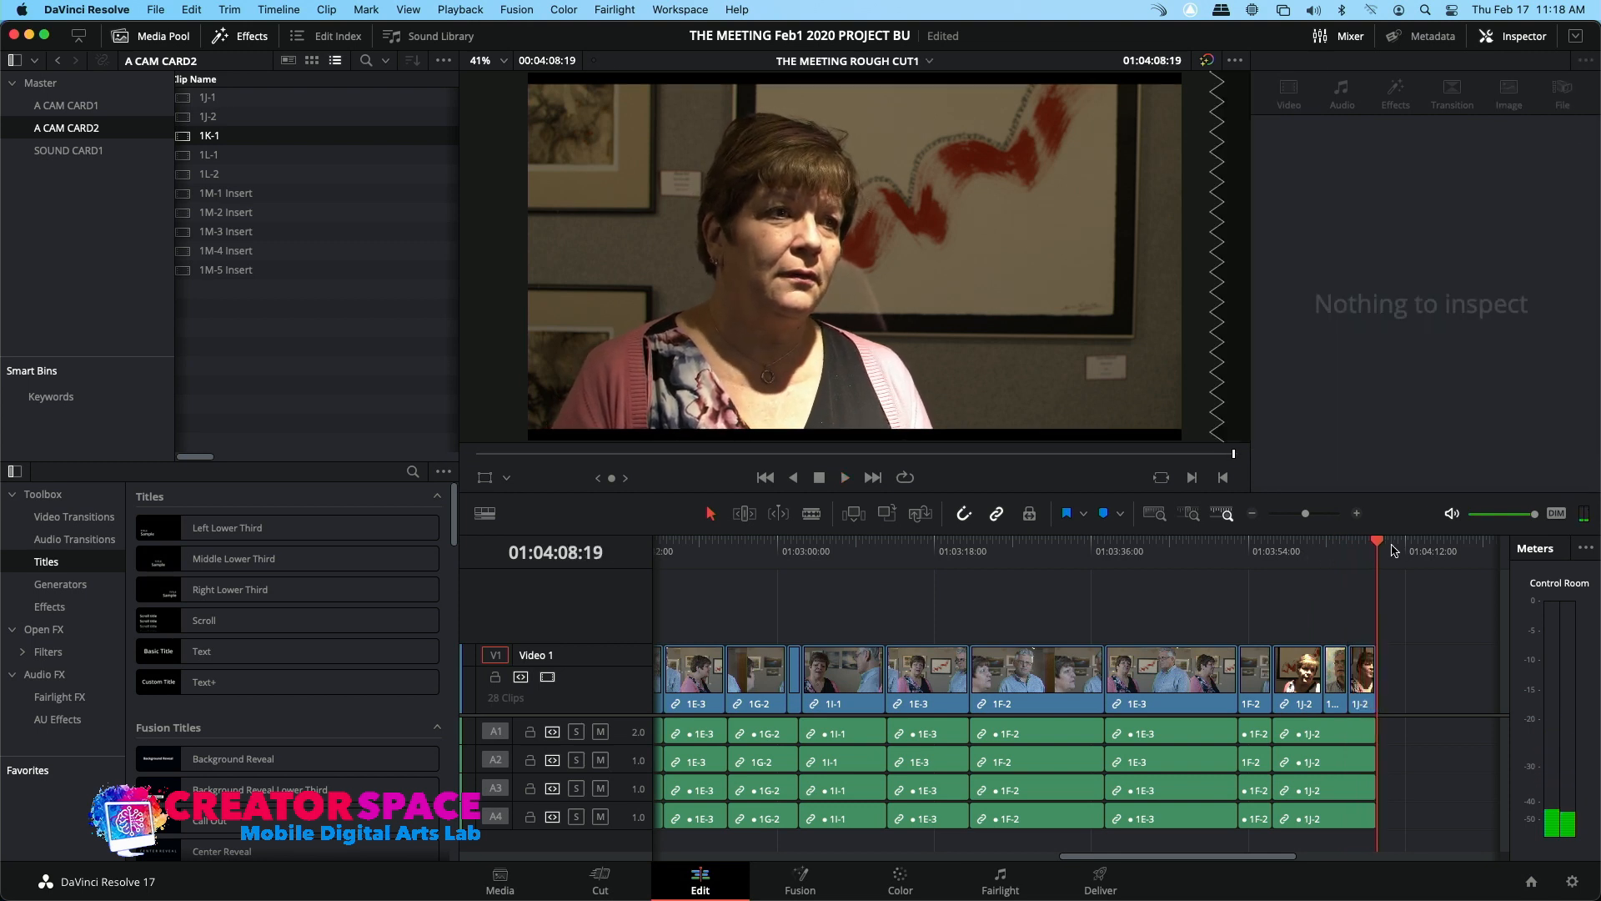
# Load 1K-1 again and mark the range from 02:16:58:13 to 02:17:08:15
pyautogui.doubleClick(191, 138)
pyautogui.click(831, 454)
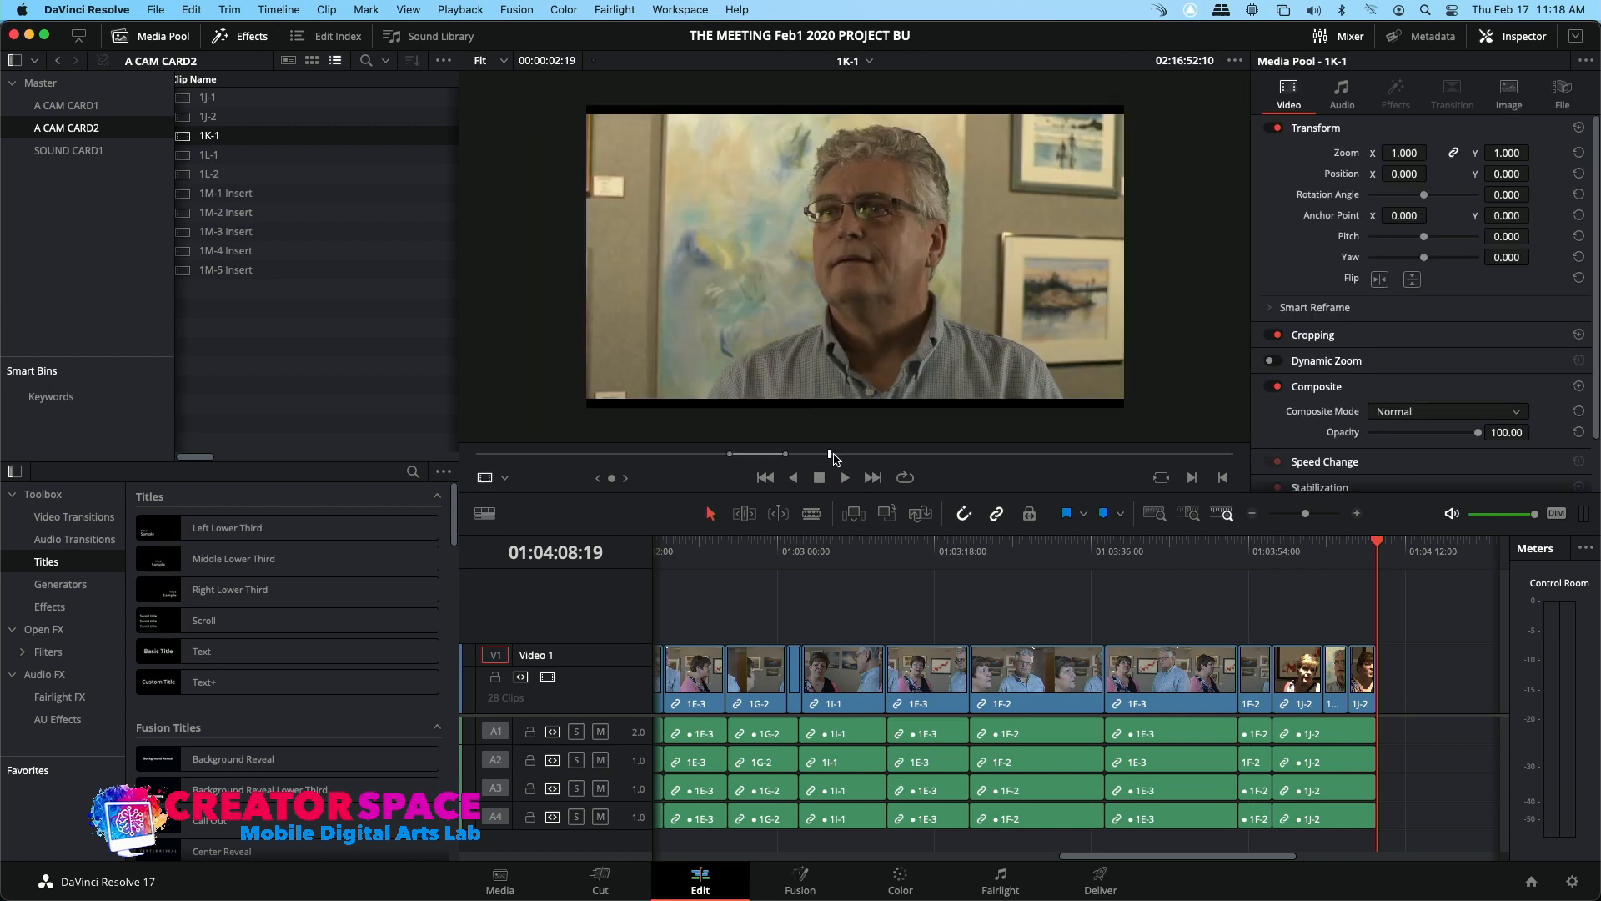
pyautogui.moveTo(852, 461); pyautogui.dragTo(948, 465)
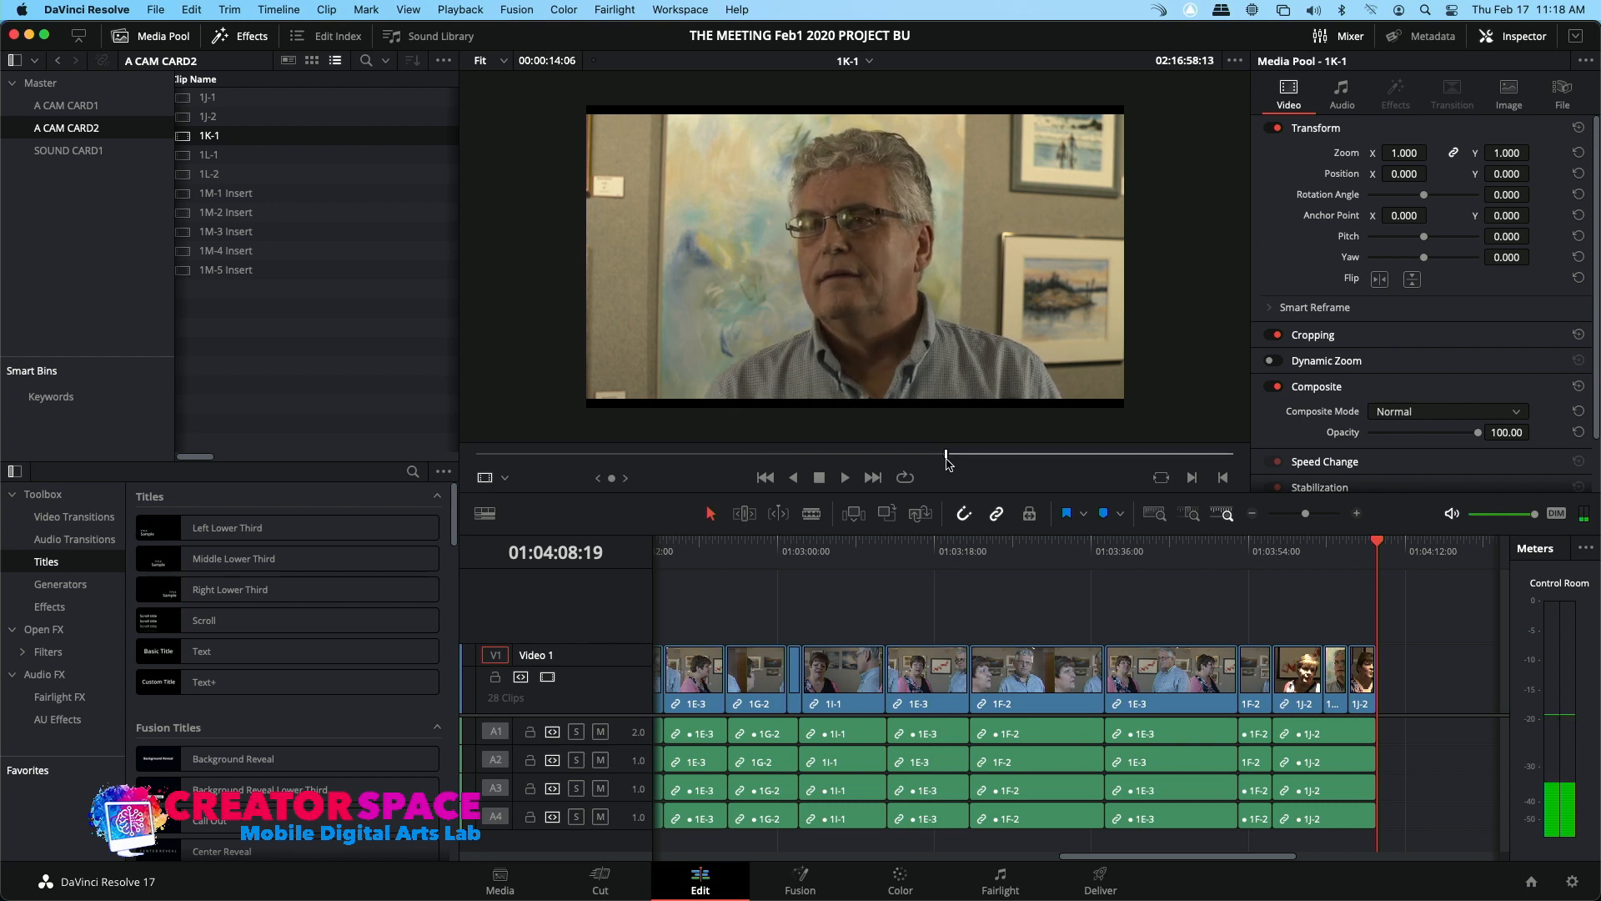
pyautogui.press('space')
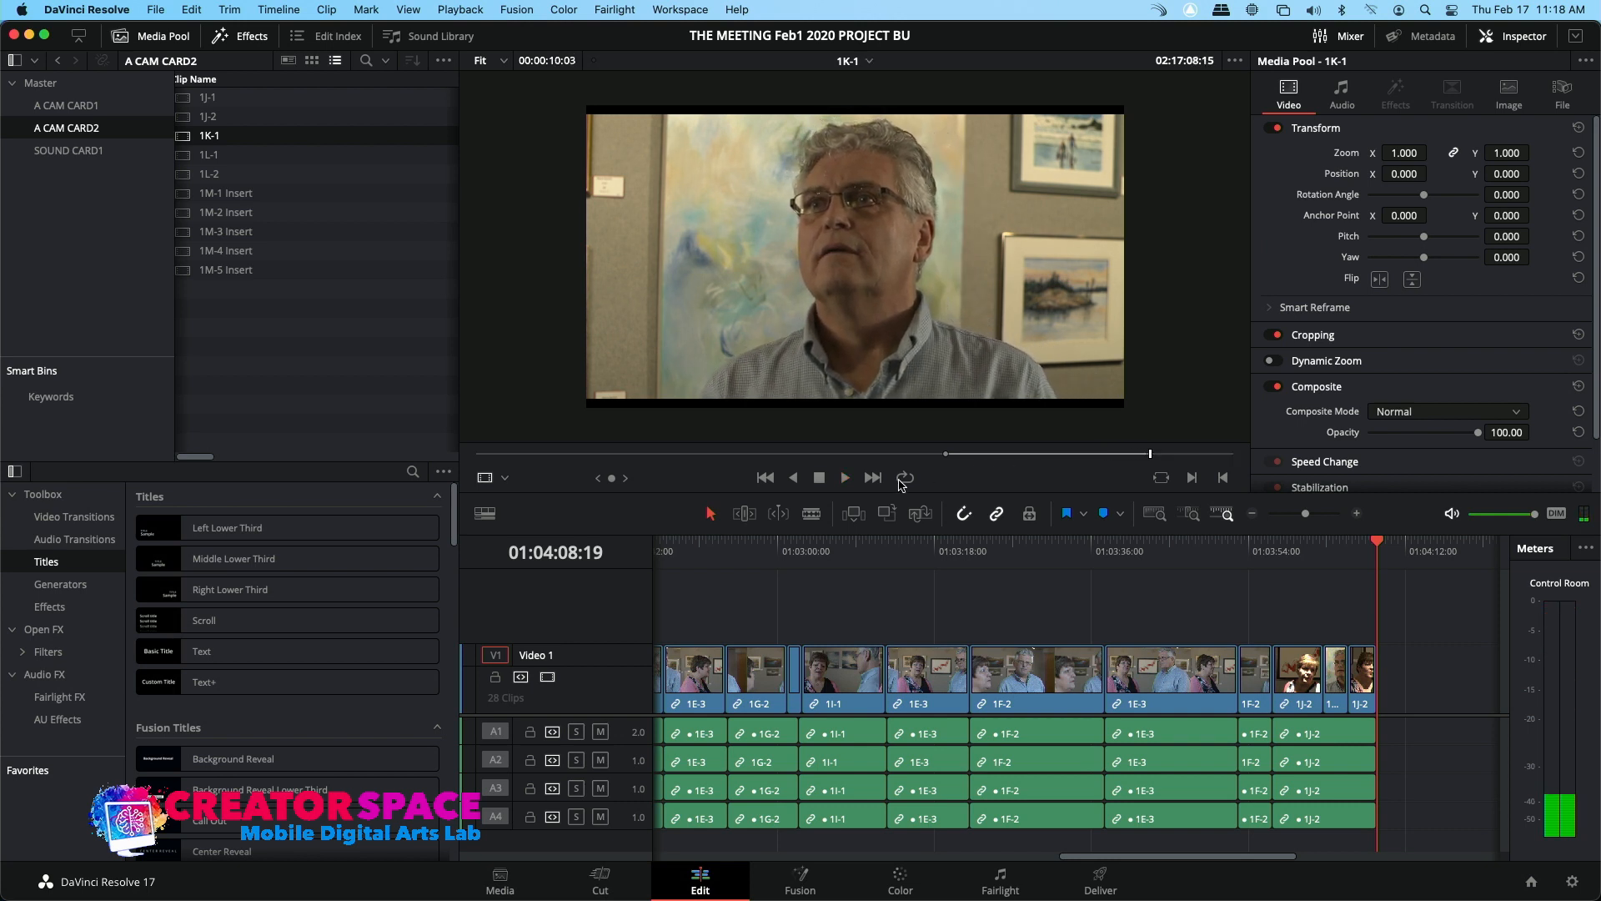
# Overwrite the marked 1K-1 range at the end of the timeline, 01:04:08:19, with its picture and the sound on A1 to A4
pyautogui.click(885, 513)
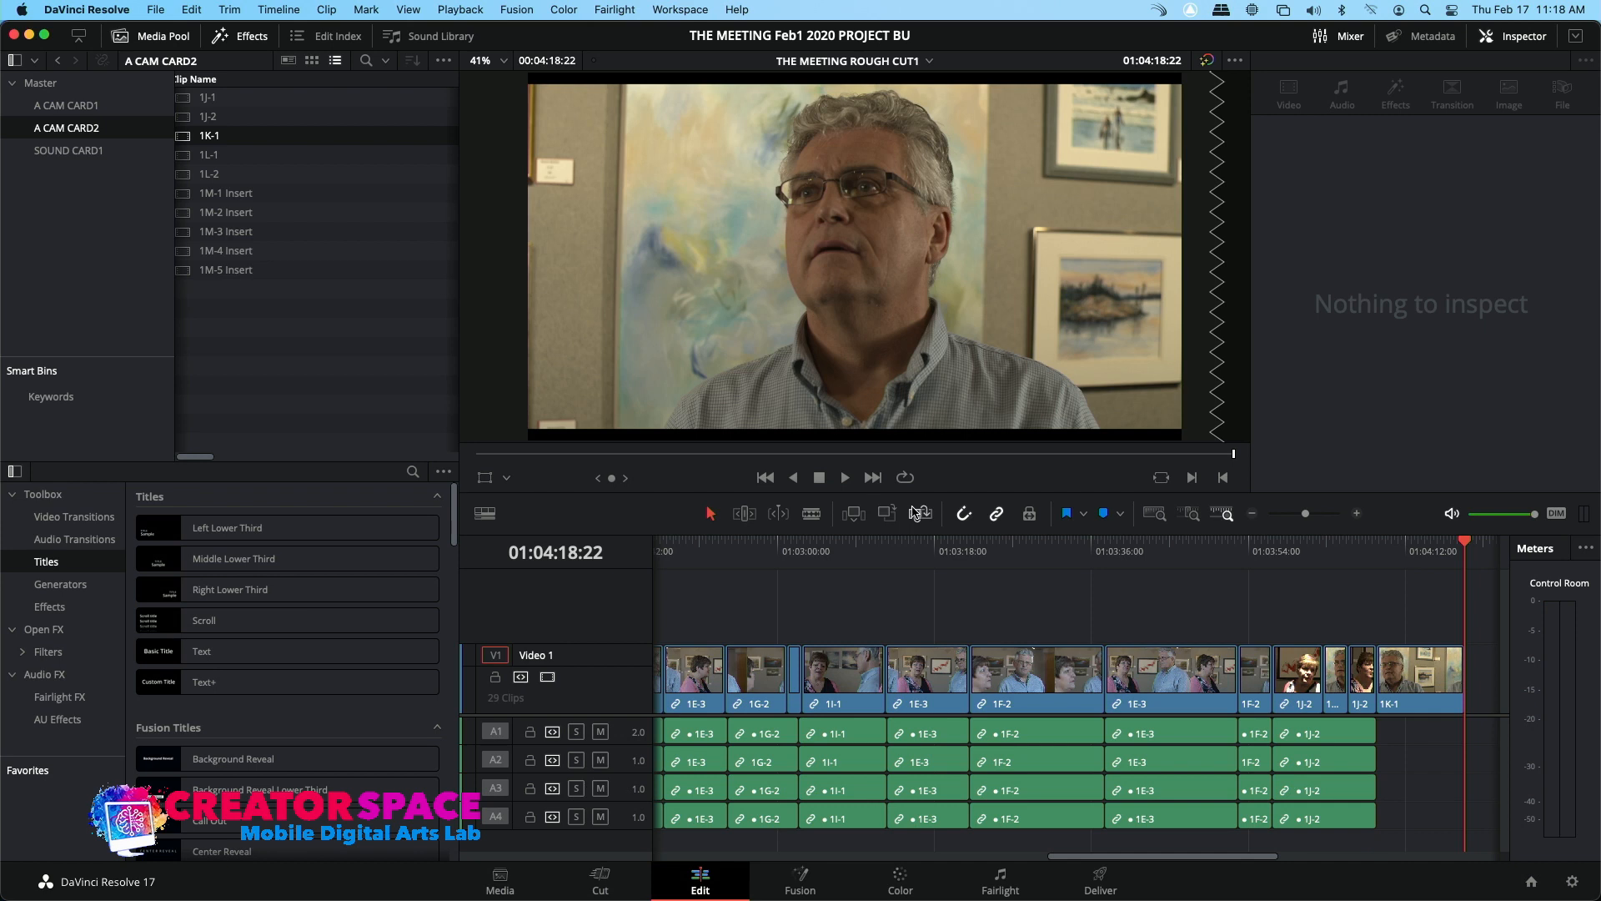
pyautogui.press('super+z')
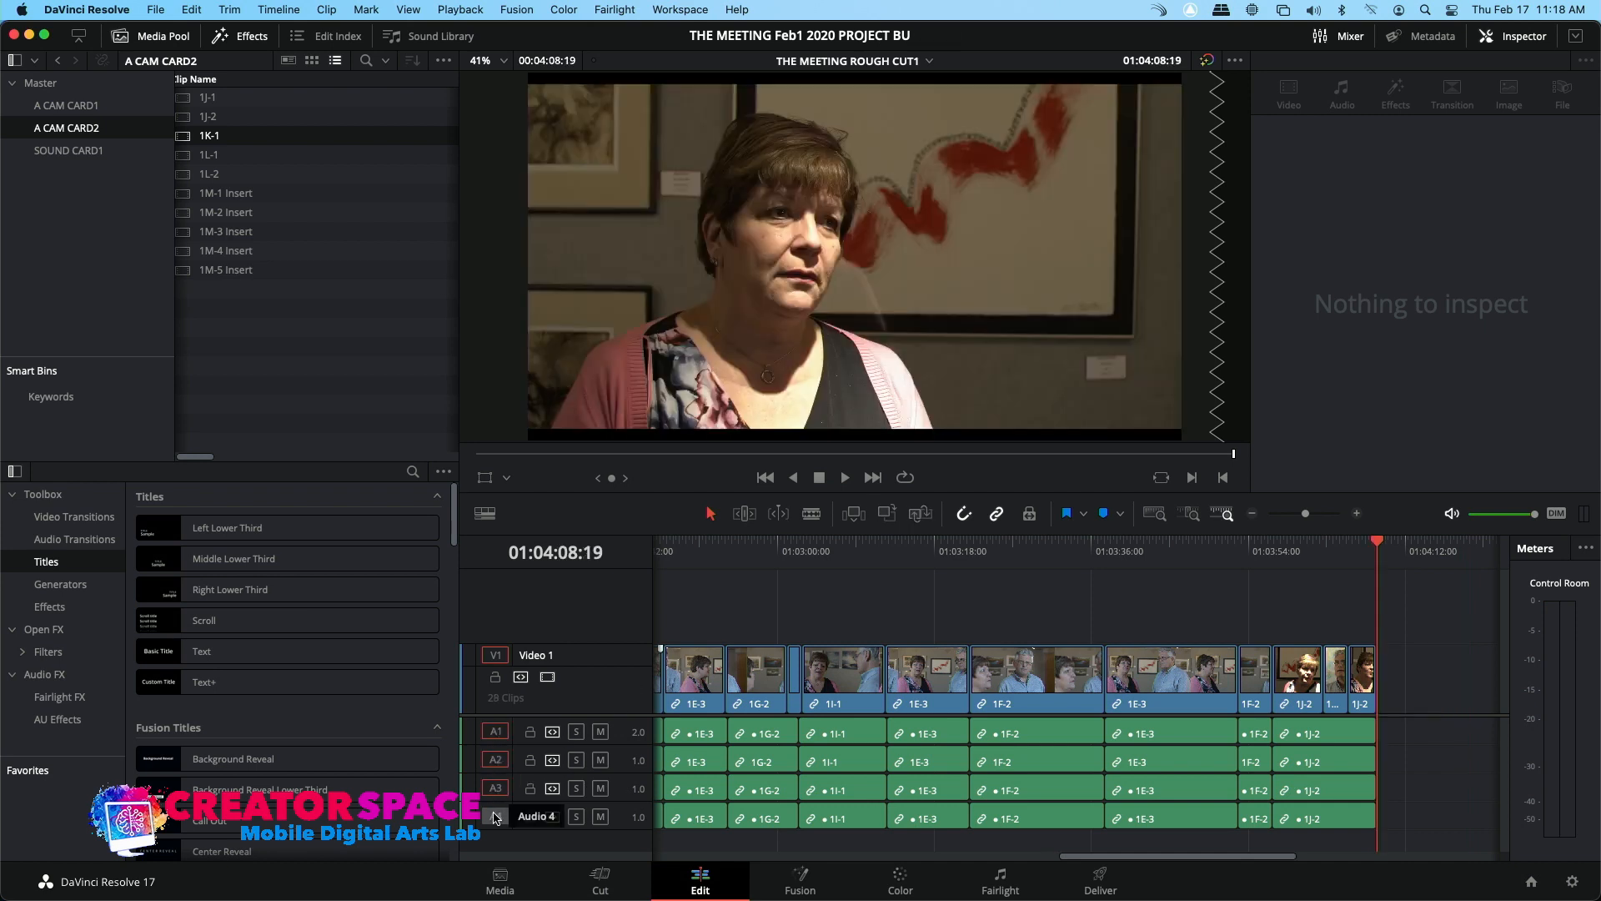
pyautogui.click(884, 518)
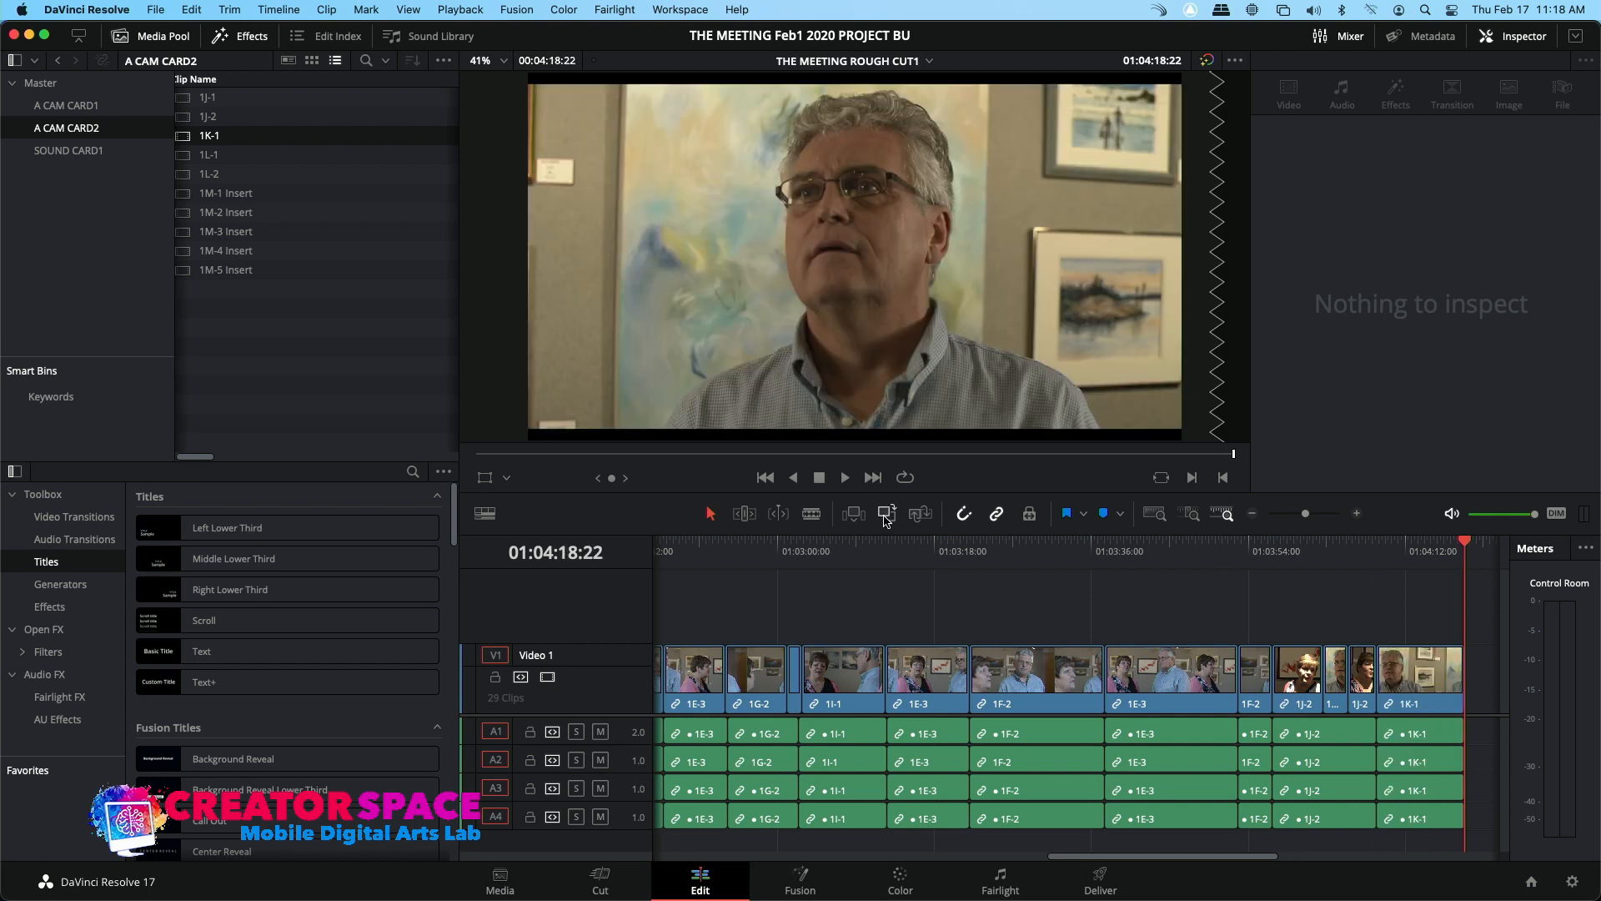
# Play the new 1K-1 shot to 01:04:12:04, then load 1J-2 and mark a 02:03 range of the woman's reaction ending at 02:09:48:16
pyautogui.click(1368, 548)
pyautogui.press('space')
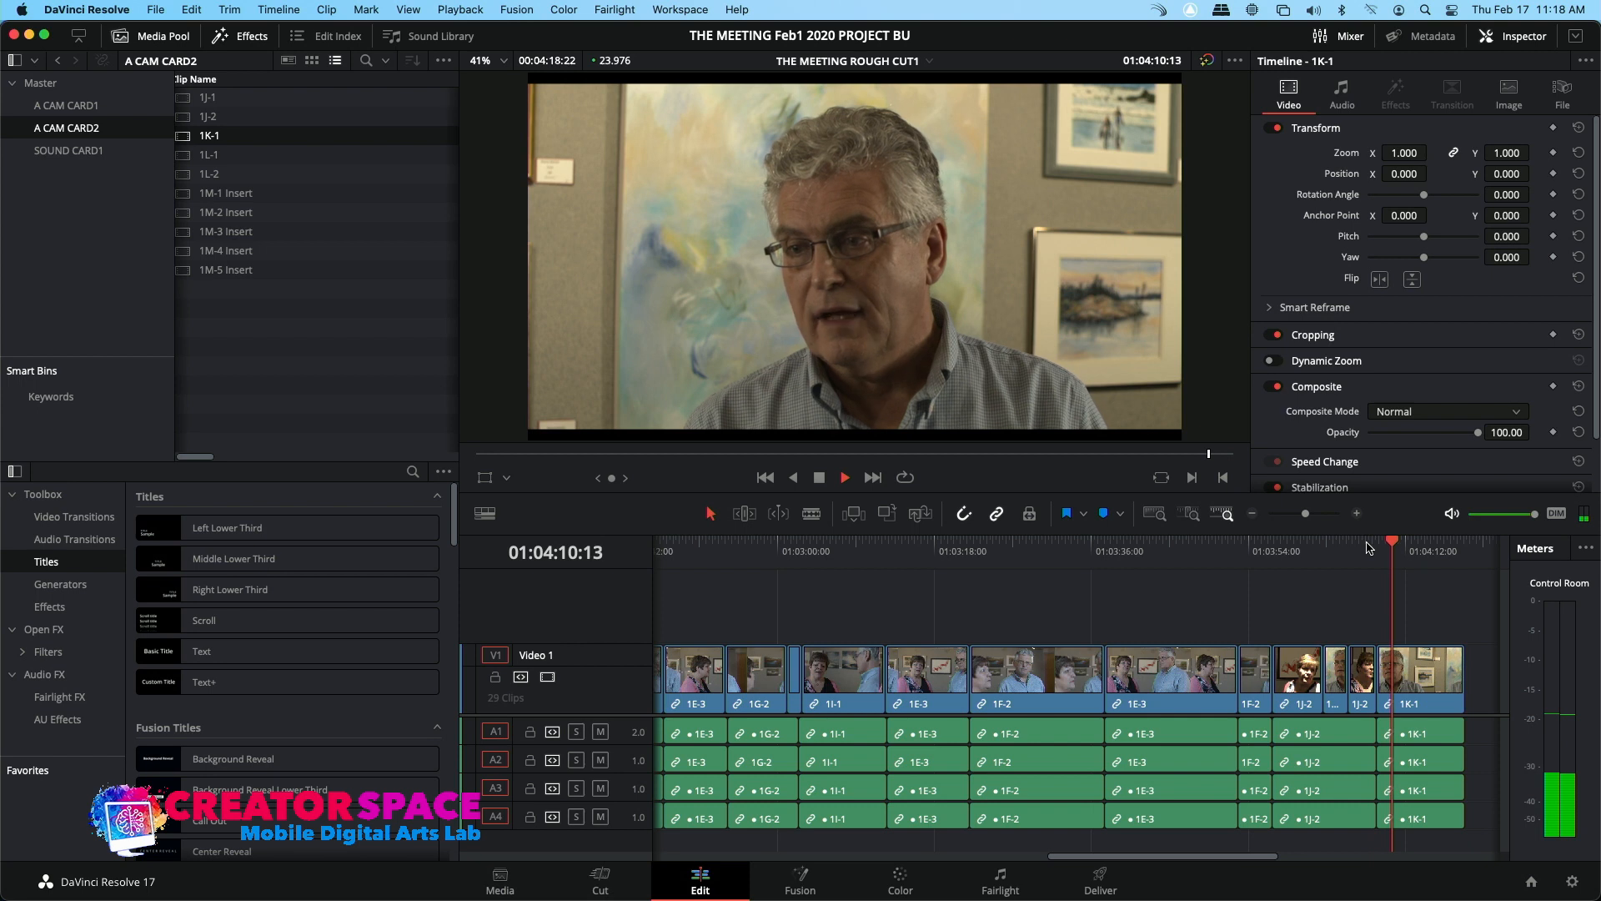
pyautogui.press('space')
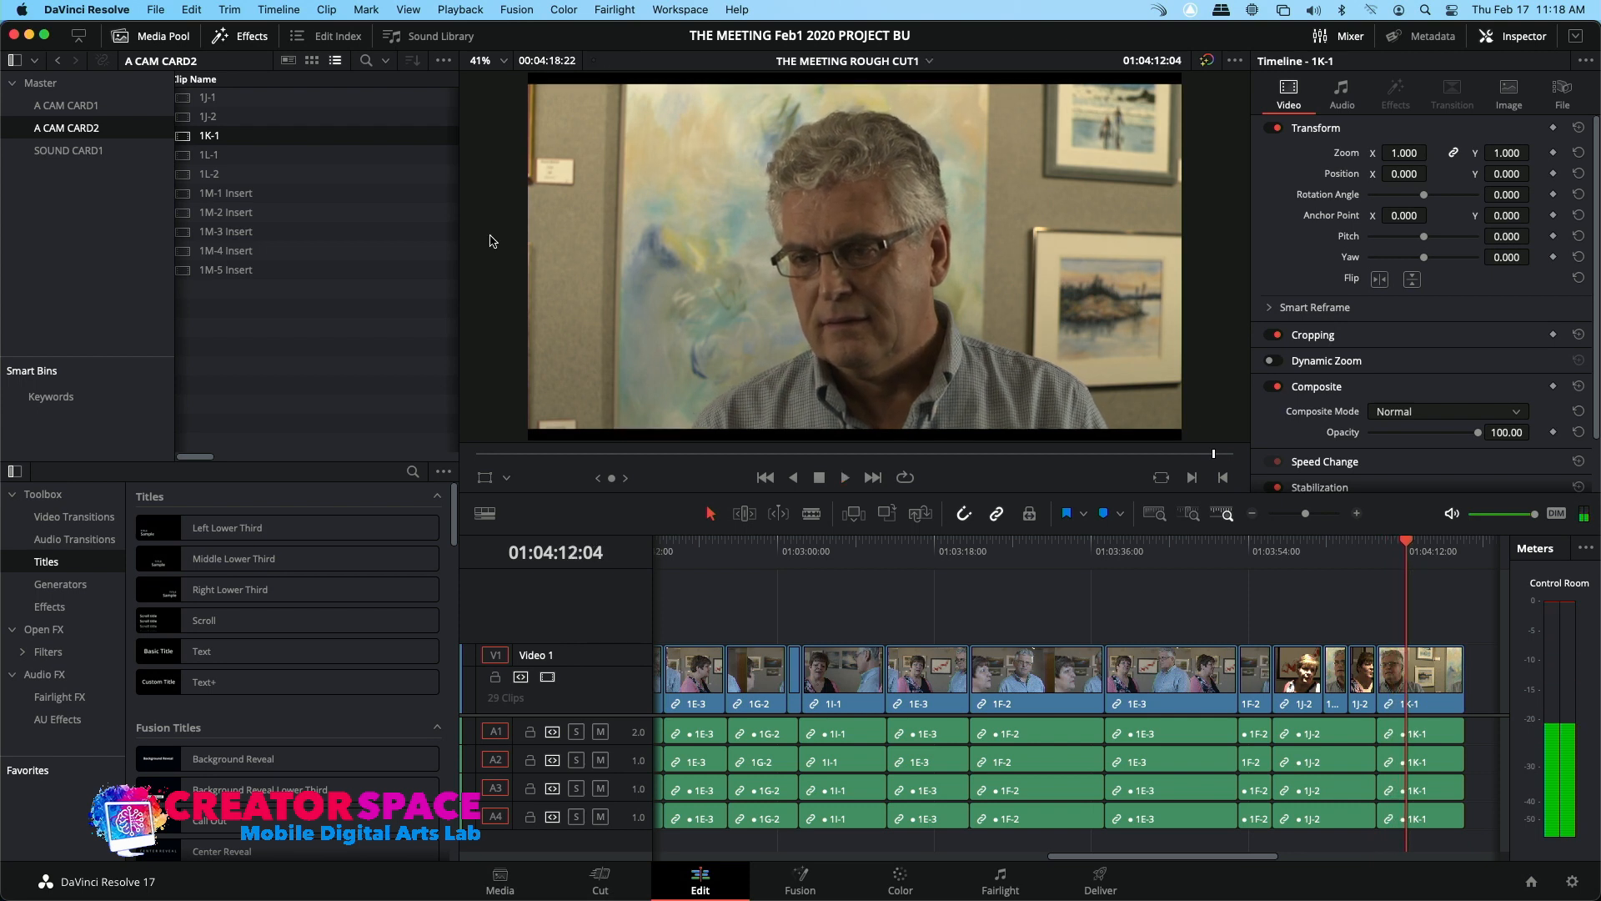
pyautogui.doubleClick(200, 118)
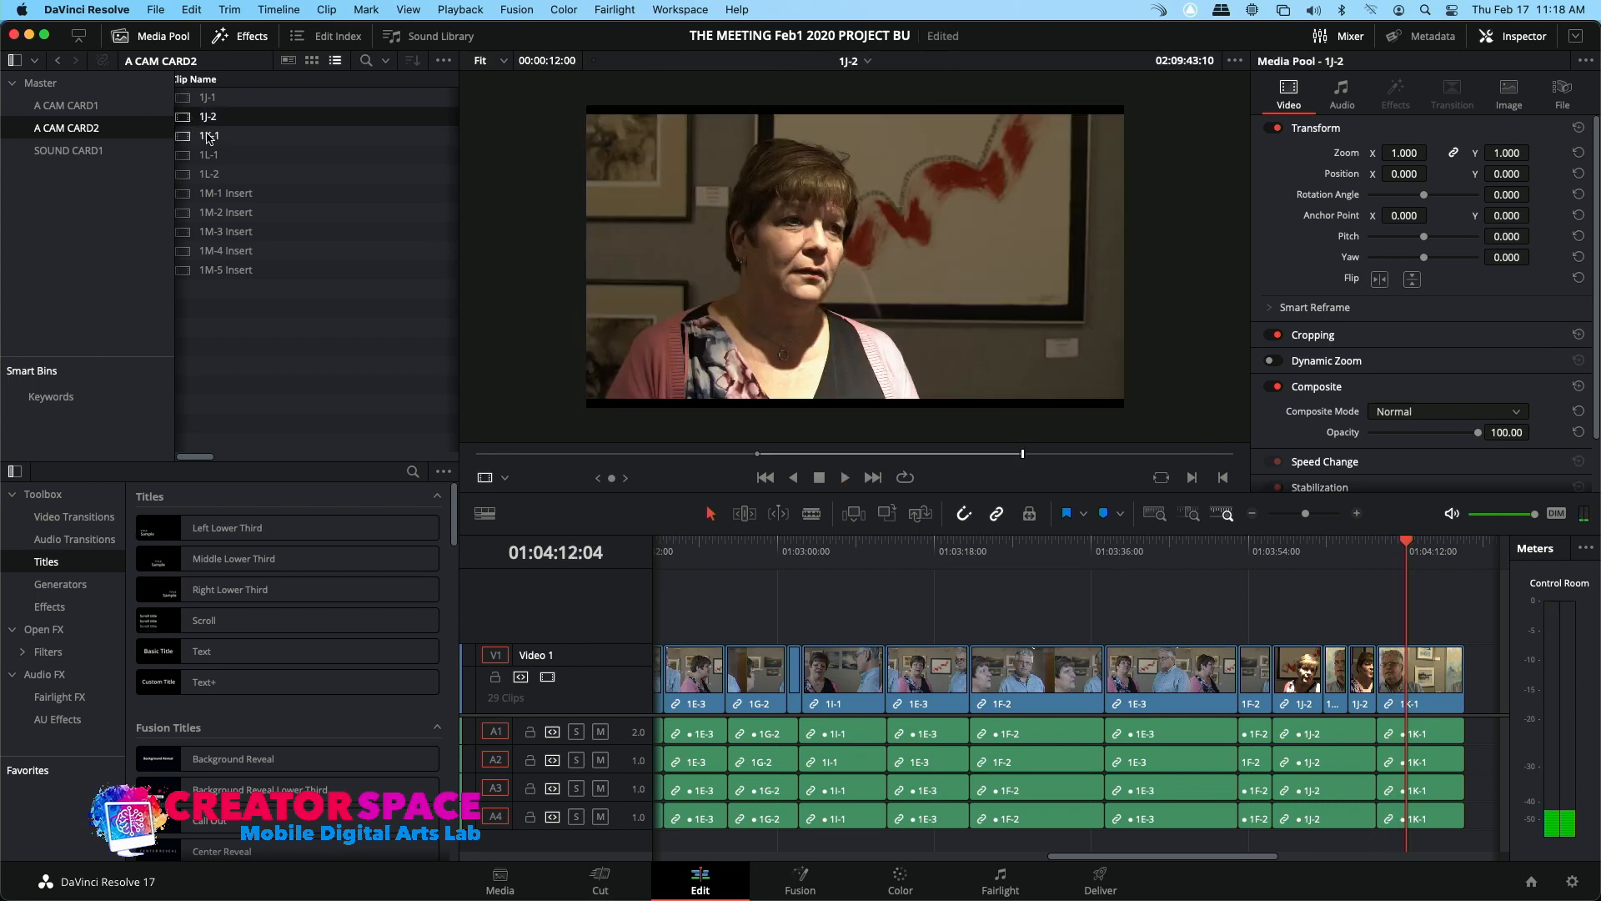
pyautogui.moveTo(1074, 460); pyautogui.dragTo(1145, 464)
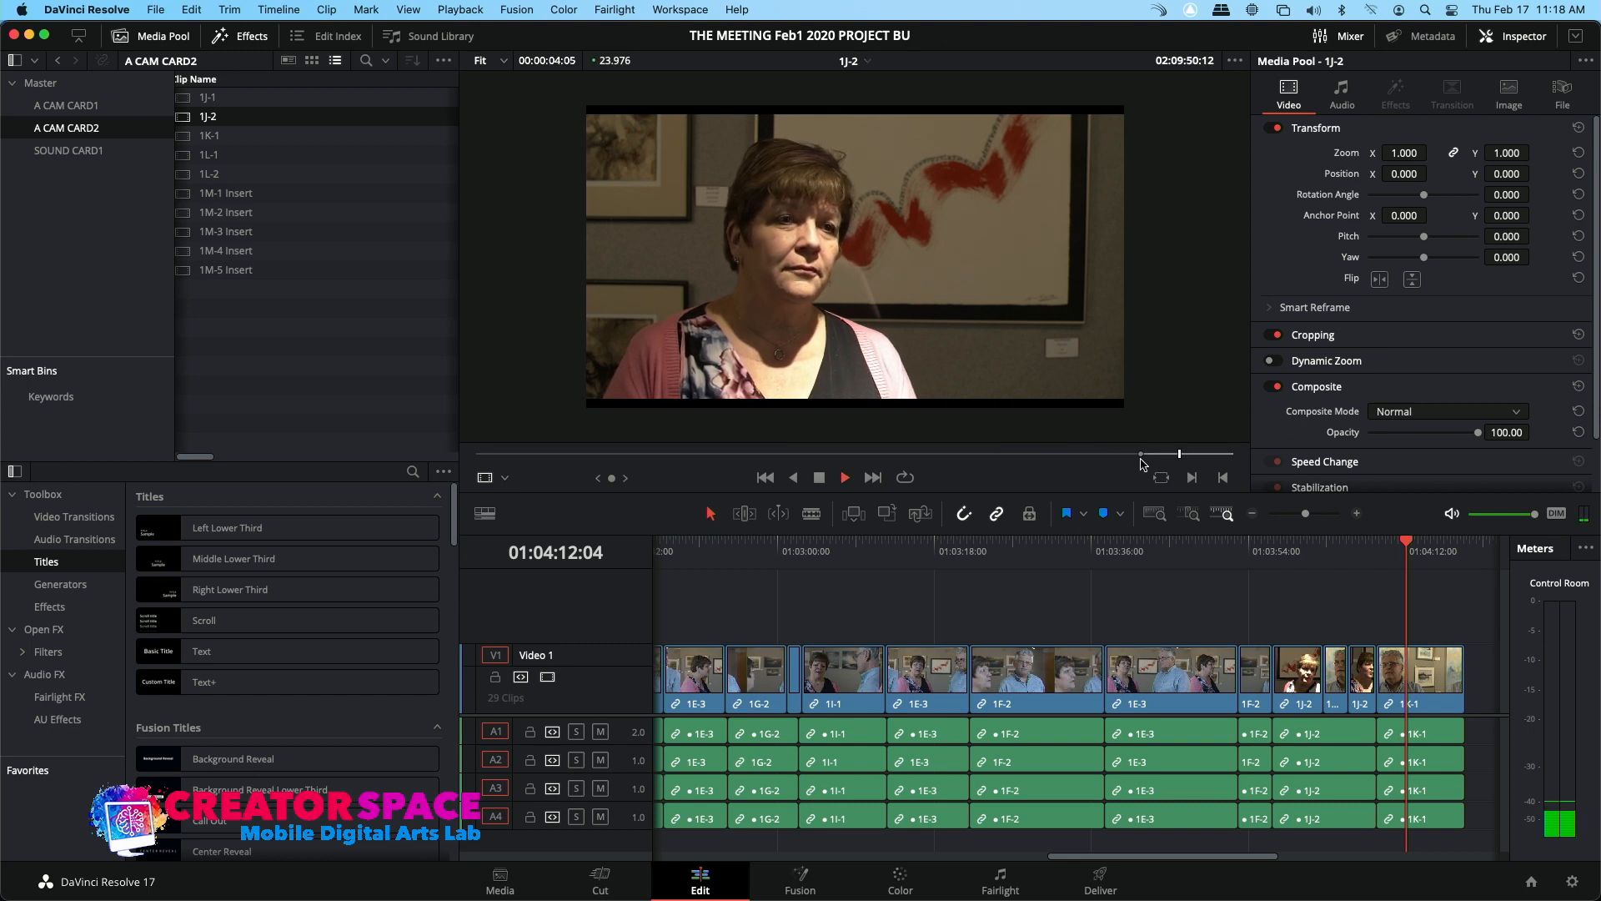
pyautogui.click(1092, 456)
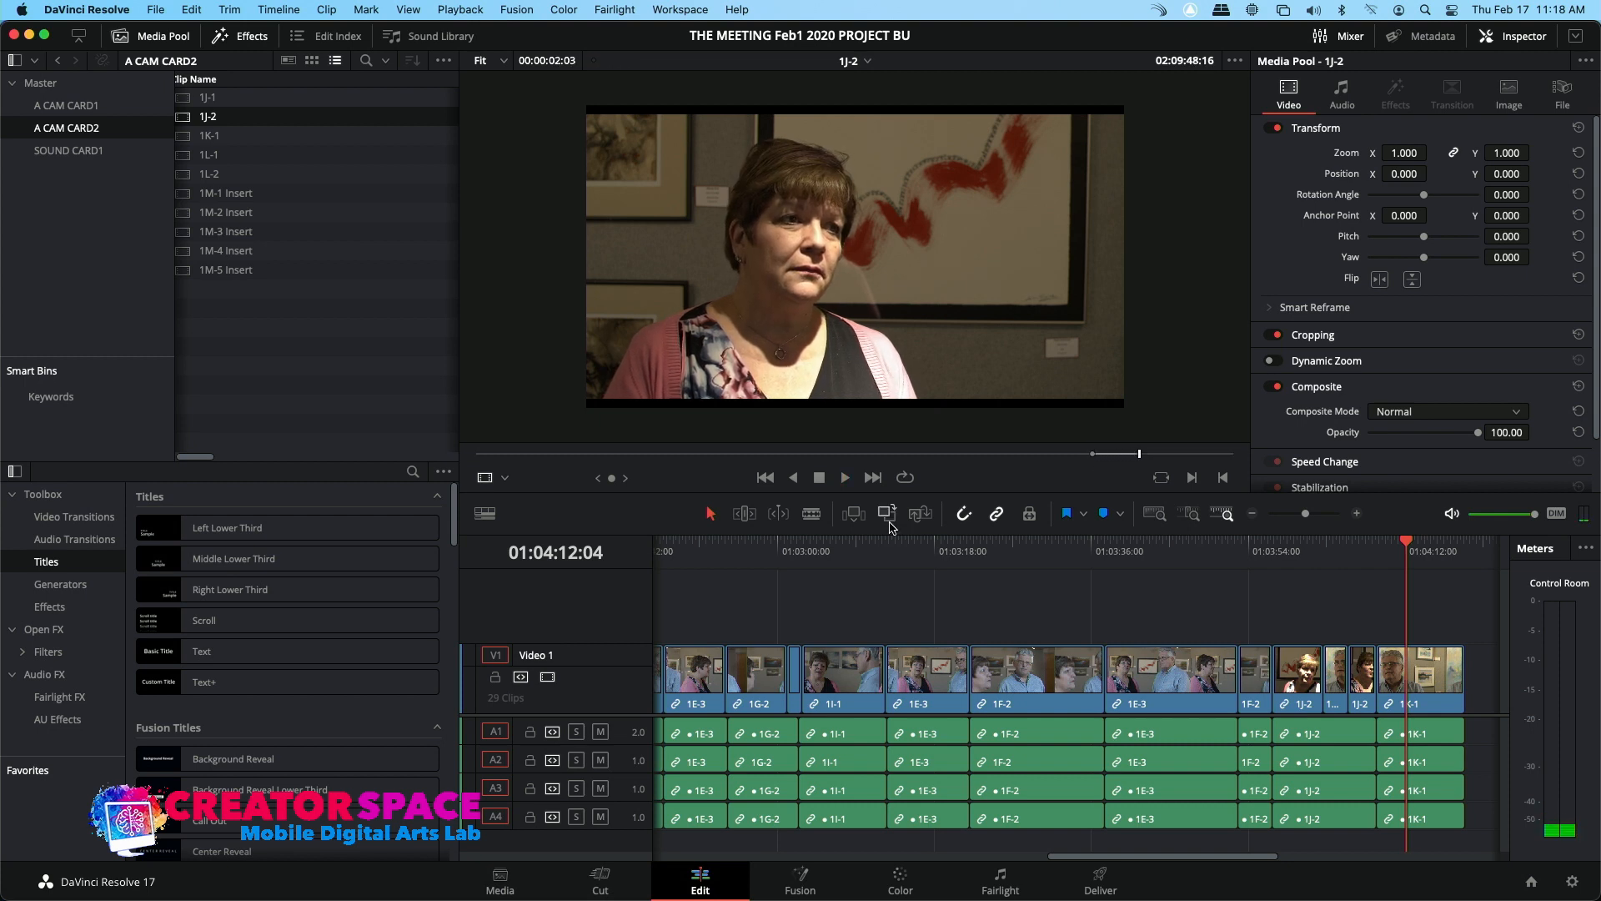
# Exclude all audio tracks and overwrite only the picture of the marked 1J-2 range onto 1K-1 at 01:04:12:04
pyautogui.click(499, 732)
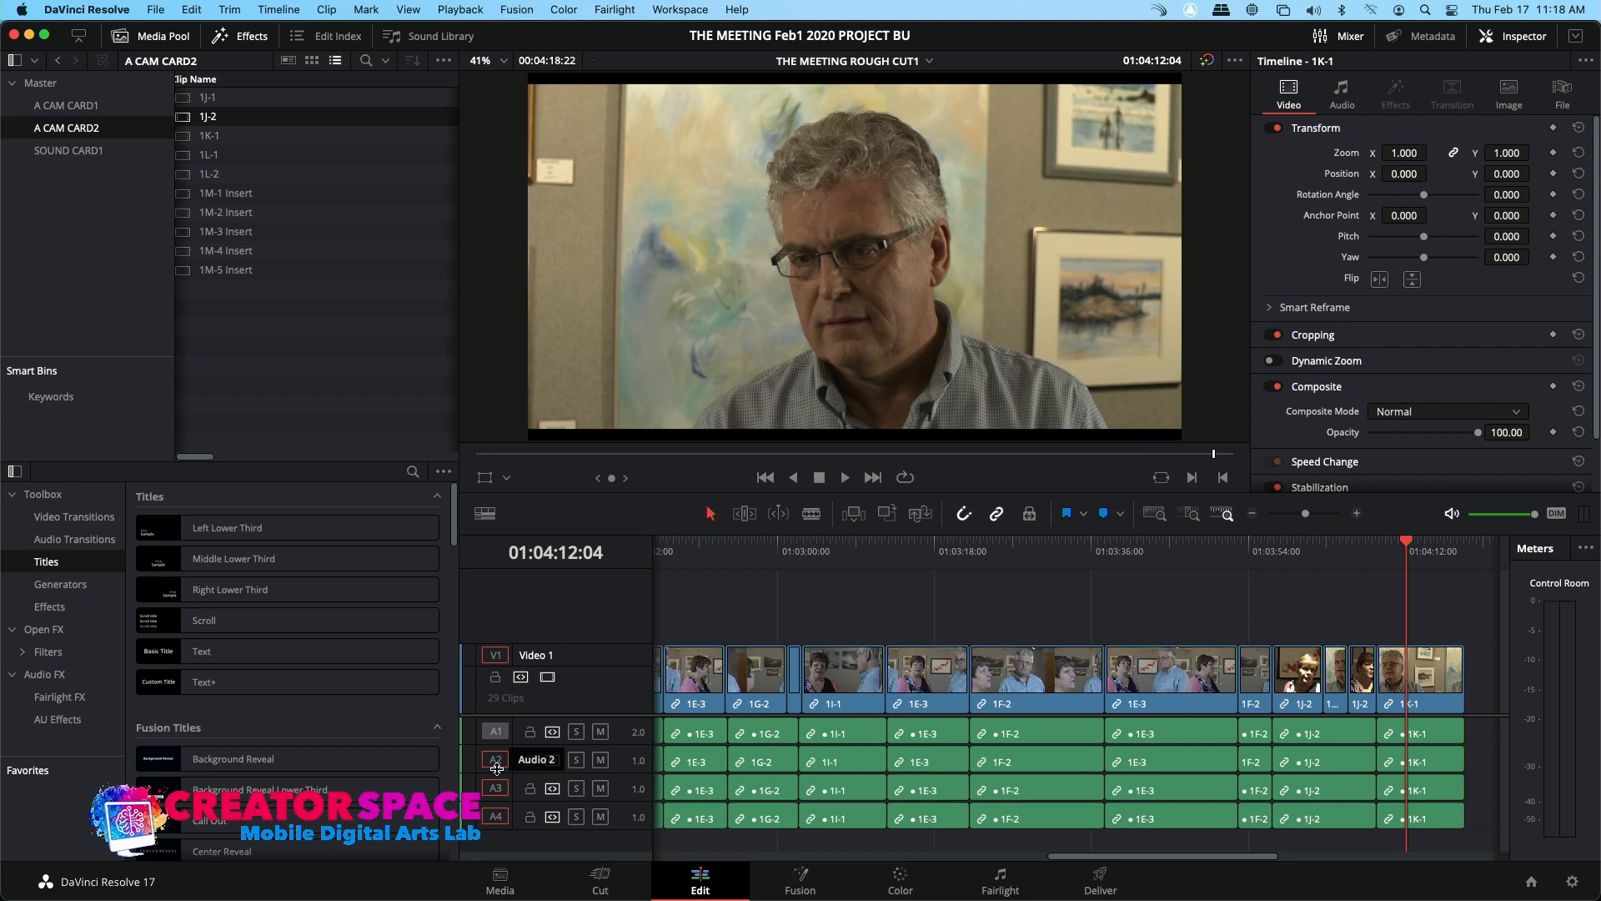
pyautogui.click(496, 761)
pyautogui.click(495, 788)
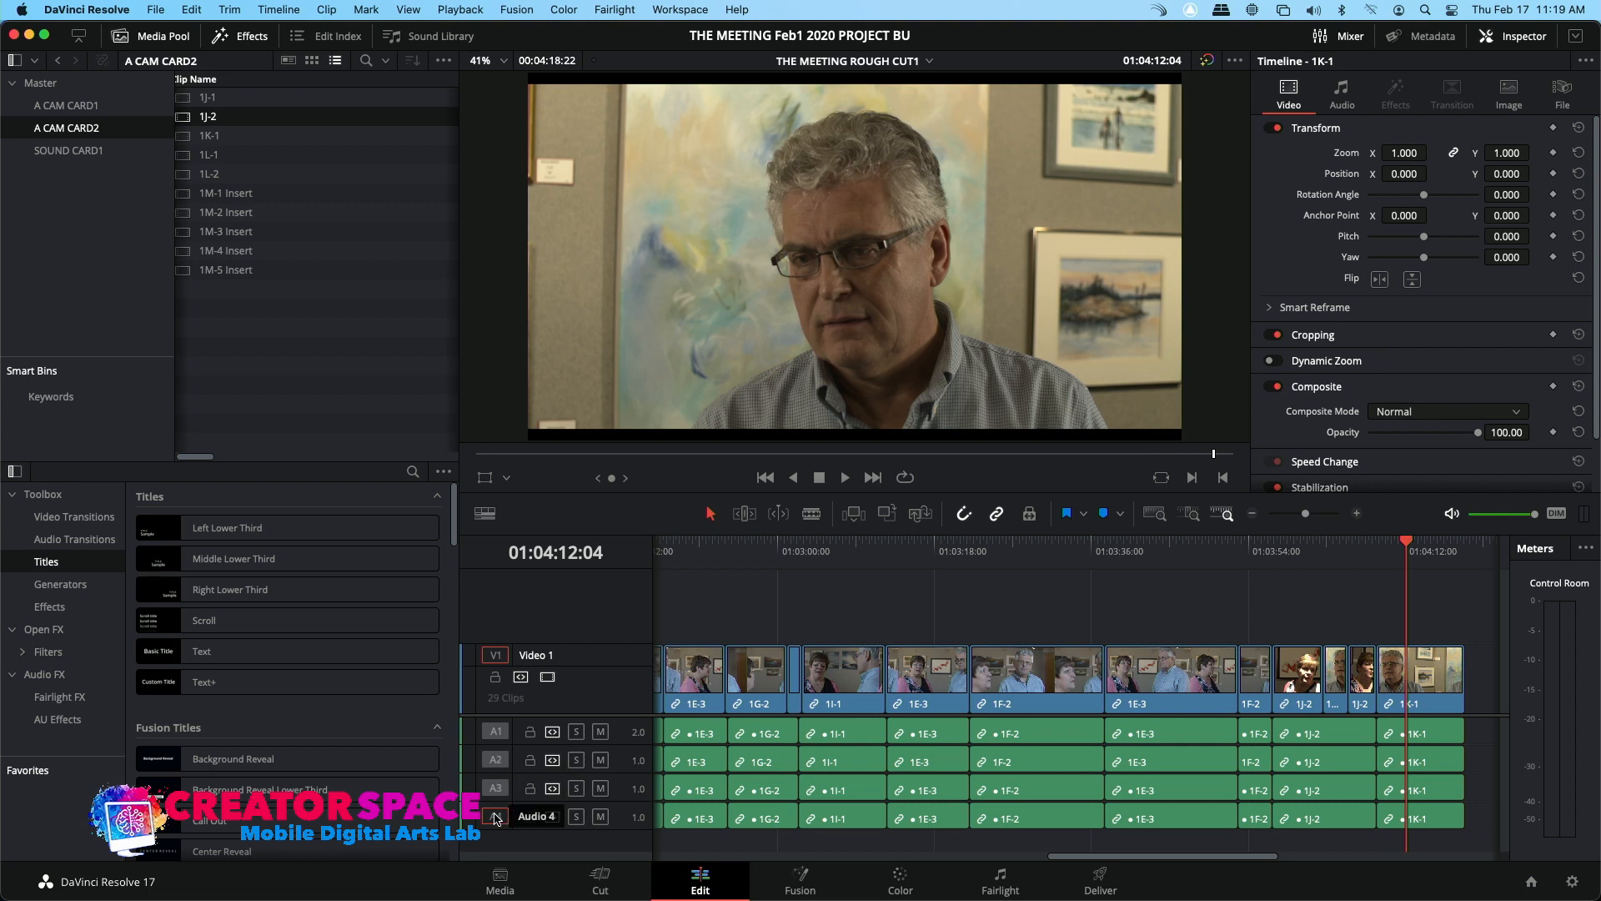
pyautogui.click(884, 515)
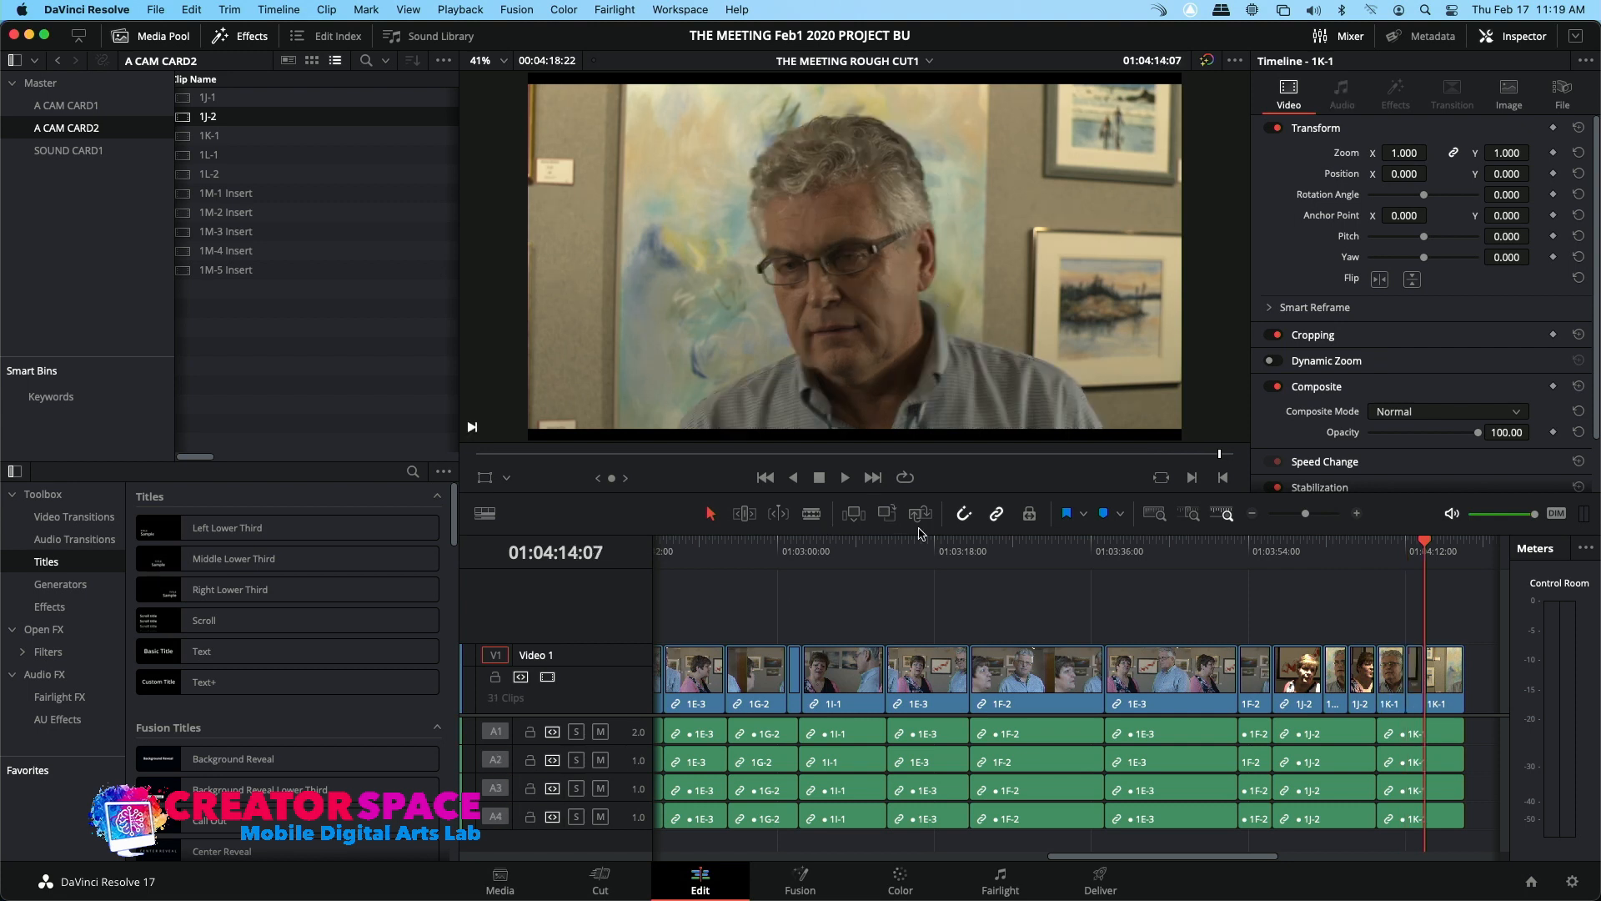
# Play back the new 1J-2 cutaway within 1K-1 and return to the start of the timeline with the whole cut in view
pyautogui.click(1399, 548)
pyautogui.press('space')
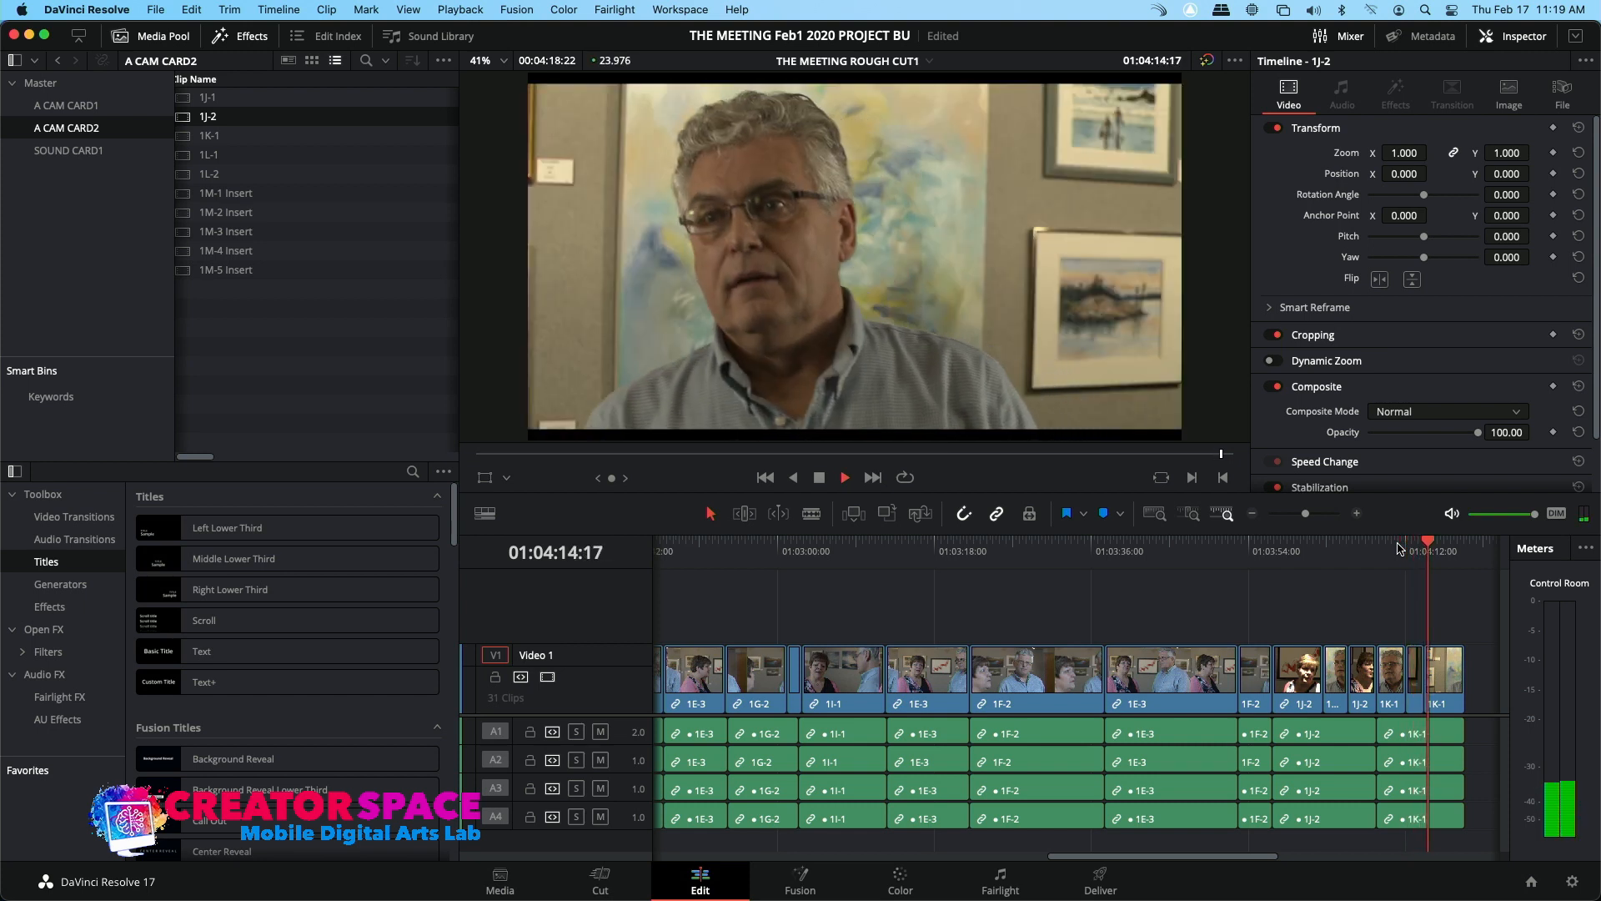
pyautogui.press('space')
pyautogui.click(1254, 514)
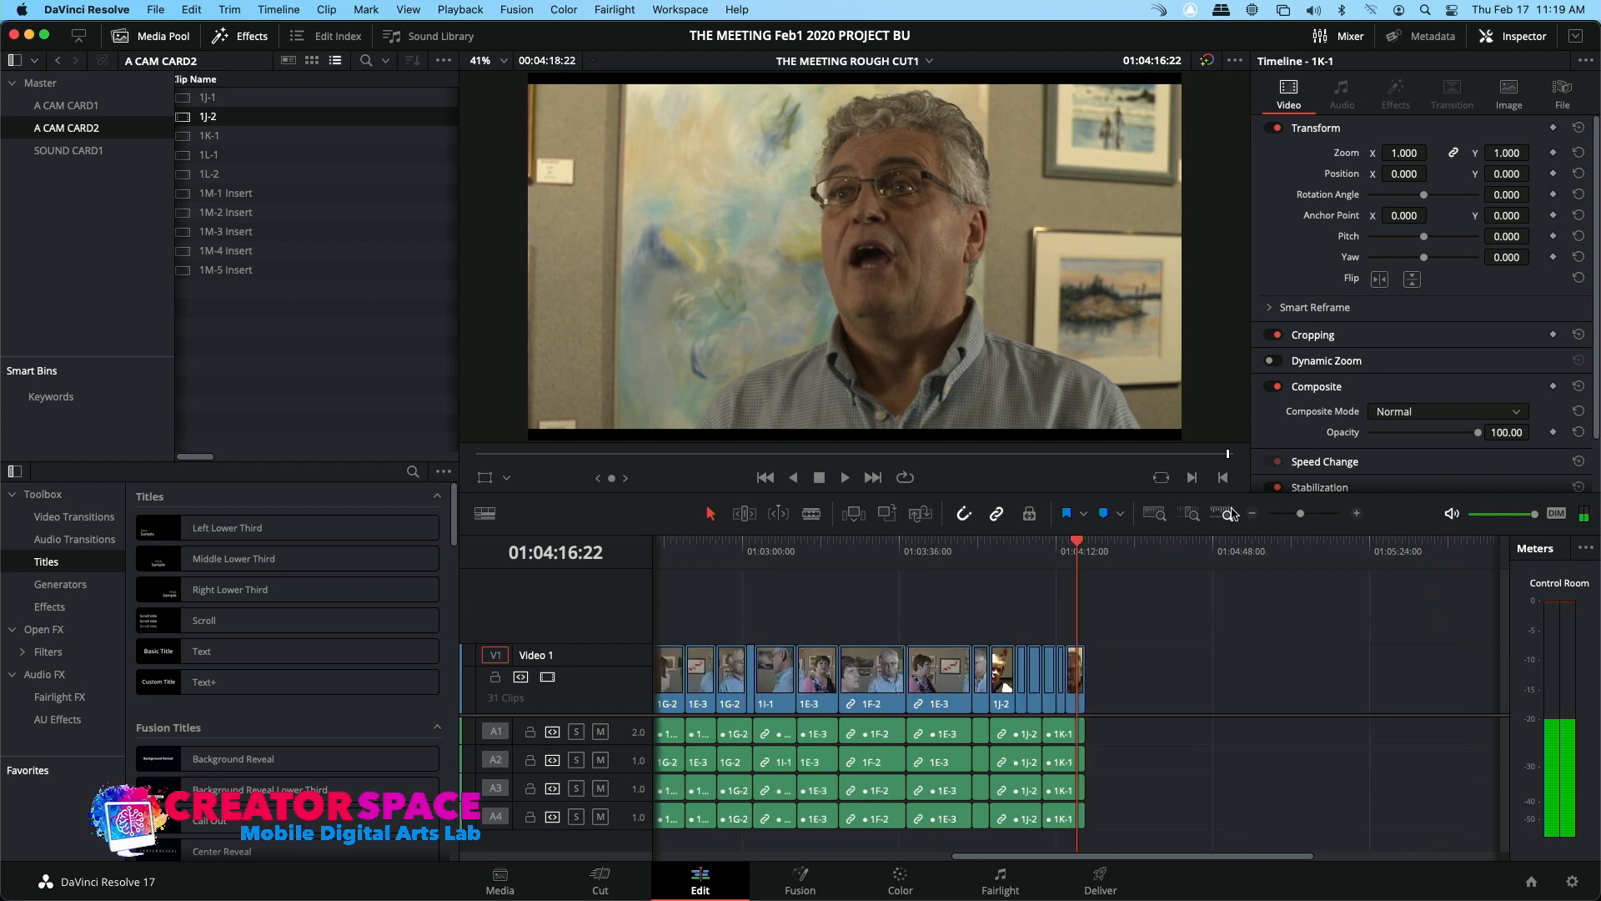
pyautogui.press('Home')
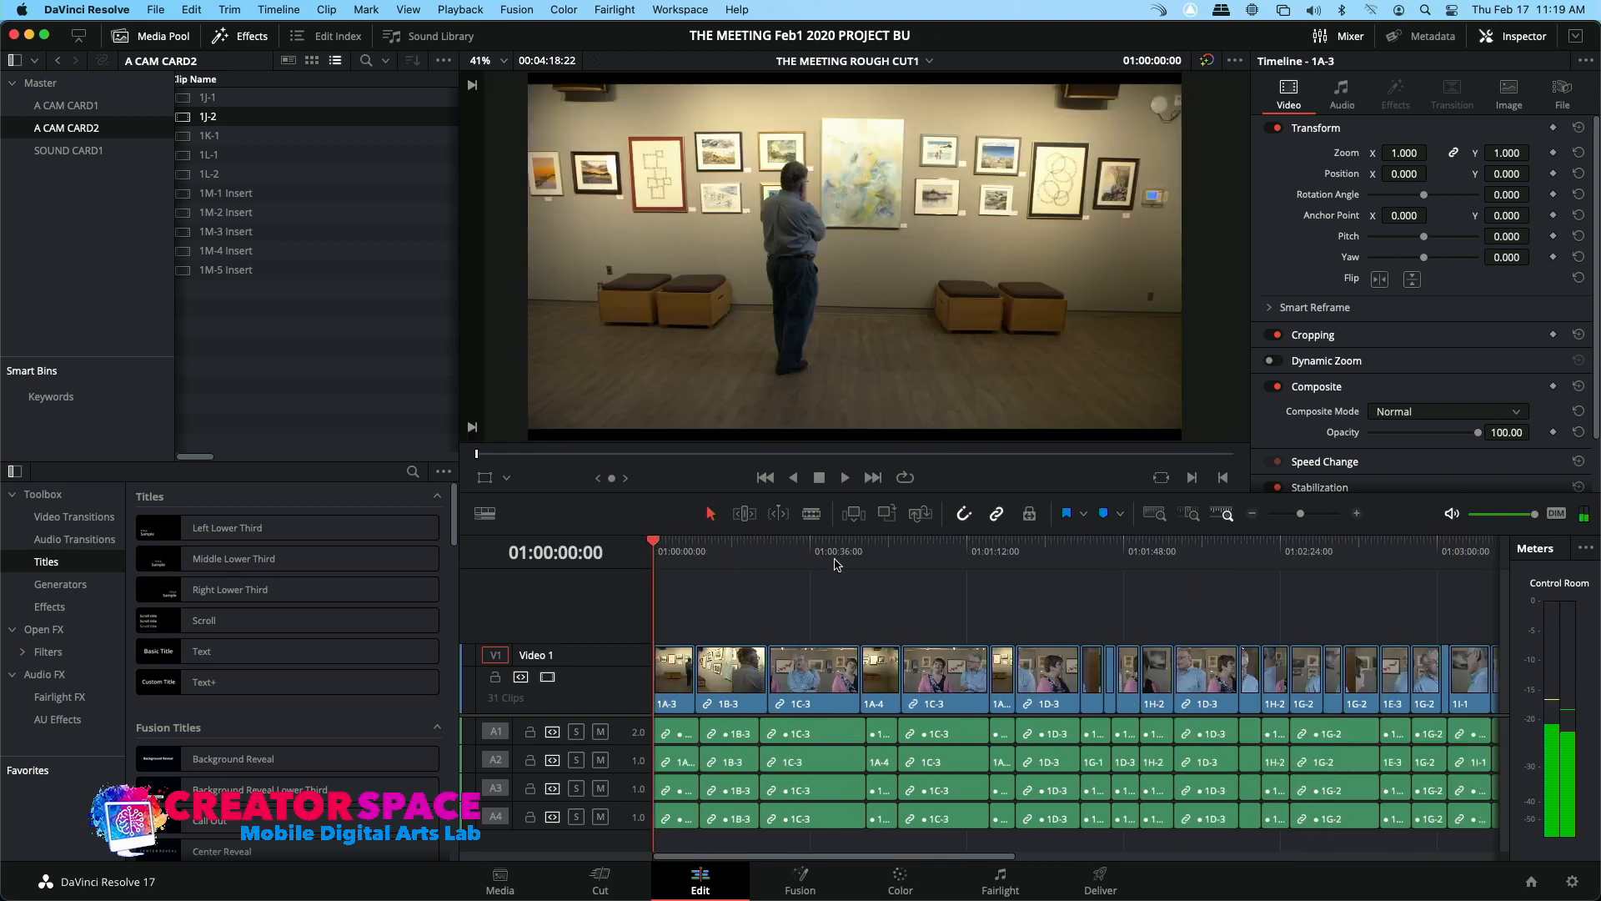
pyautogui.click(1254, 514)
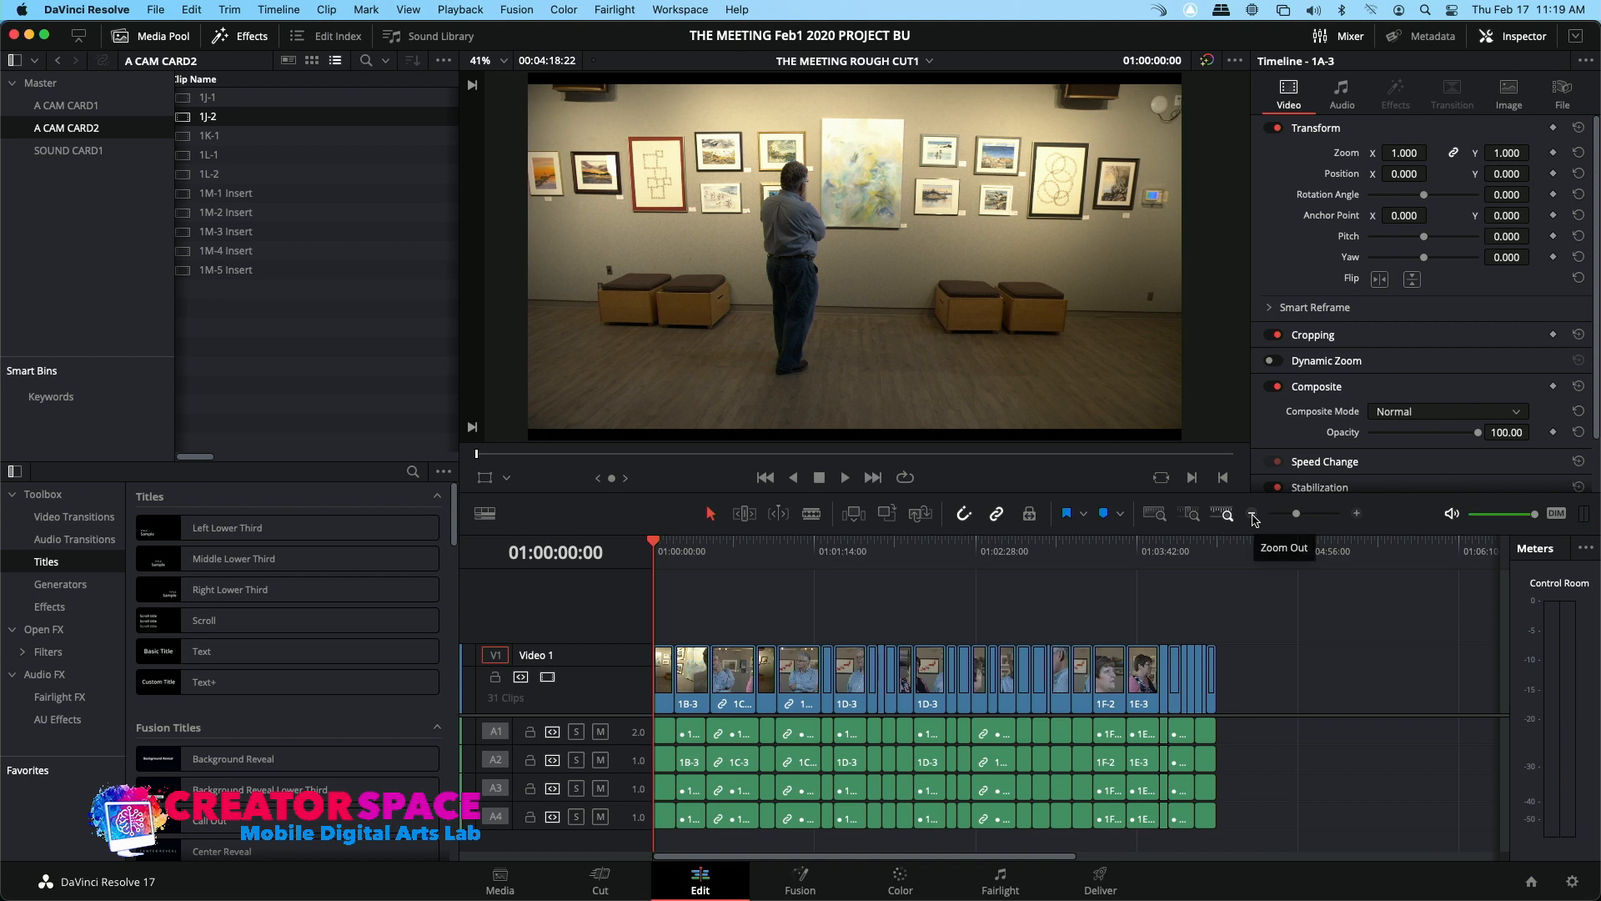
pyautogui.moveTo(670, 557); pyautogui.dragTo(622, 550)
# Duplicate the THE MEETING ROUGH CUT1 timeline in the Master bin and rename the copy THE MEETING FINE CUT1
pyautogui.click(43, 83)
pyautogui.click(185, 177)
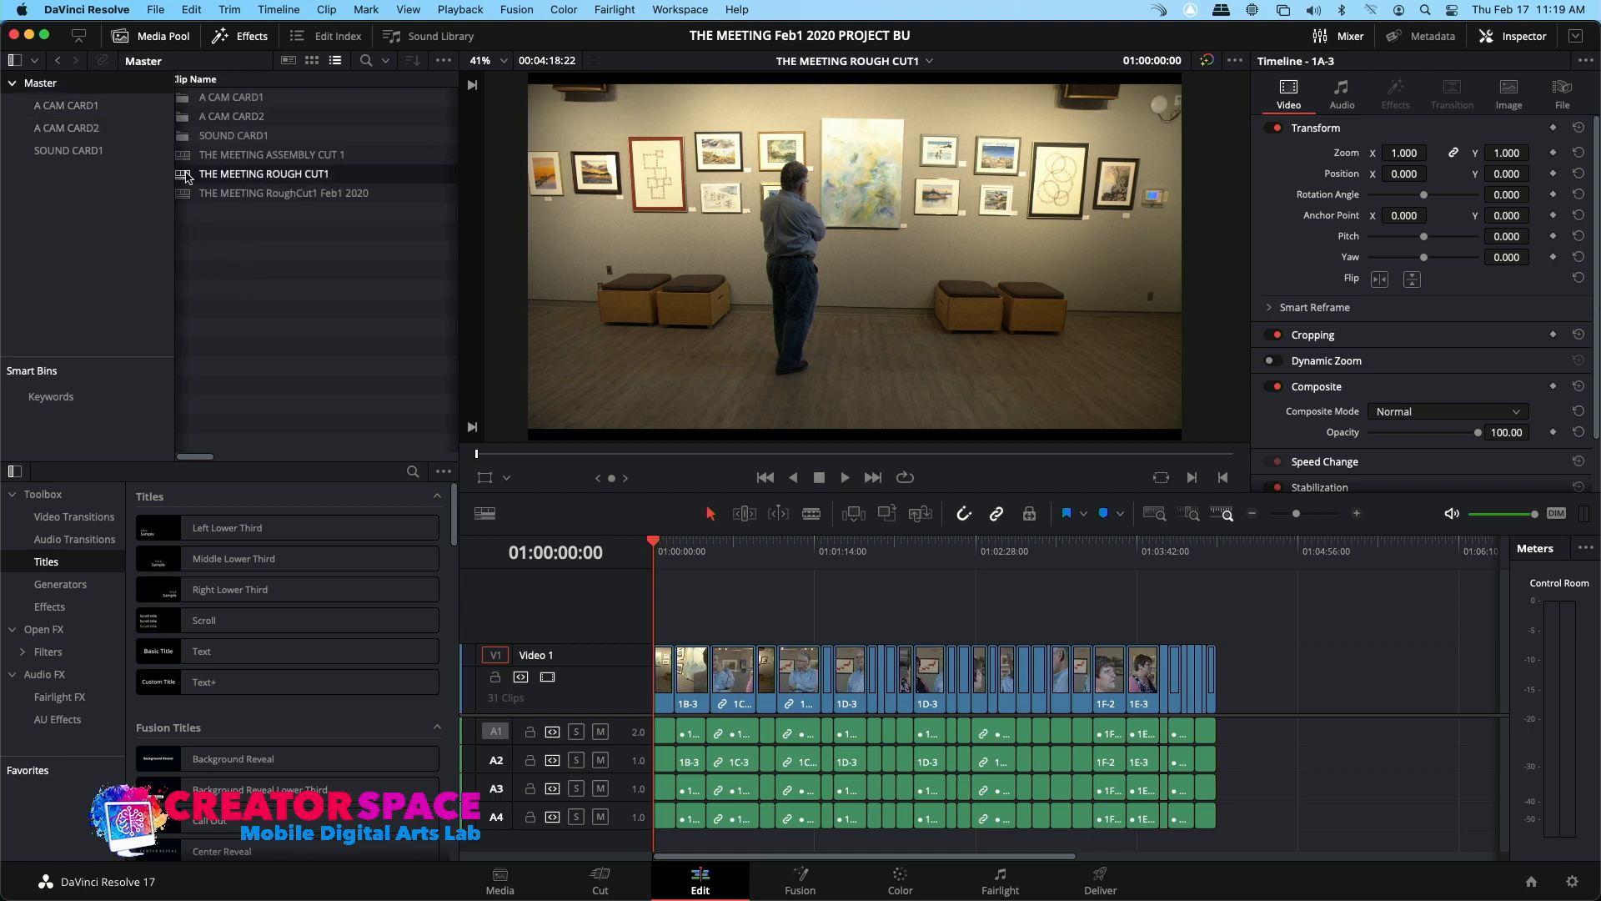
pyautogui.rightClick(187, 177)
pyautogui.click(242, 287)
pyautogui.click(283, 193)
pyautogui.click(286, 195)
pyautogui.click(271, 193)
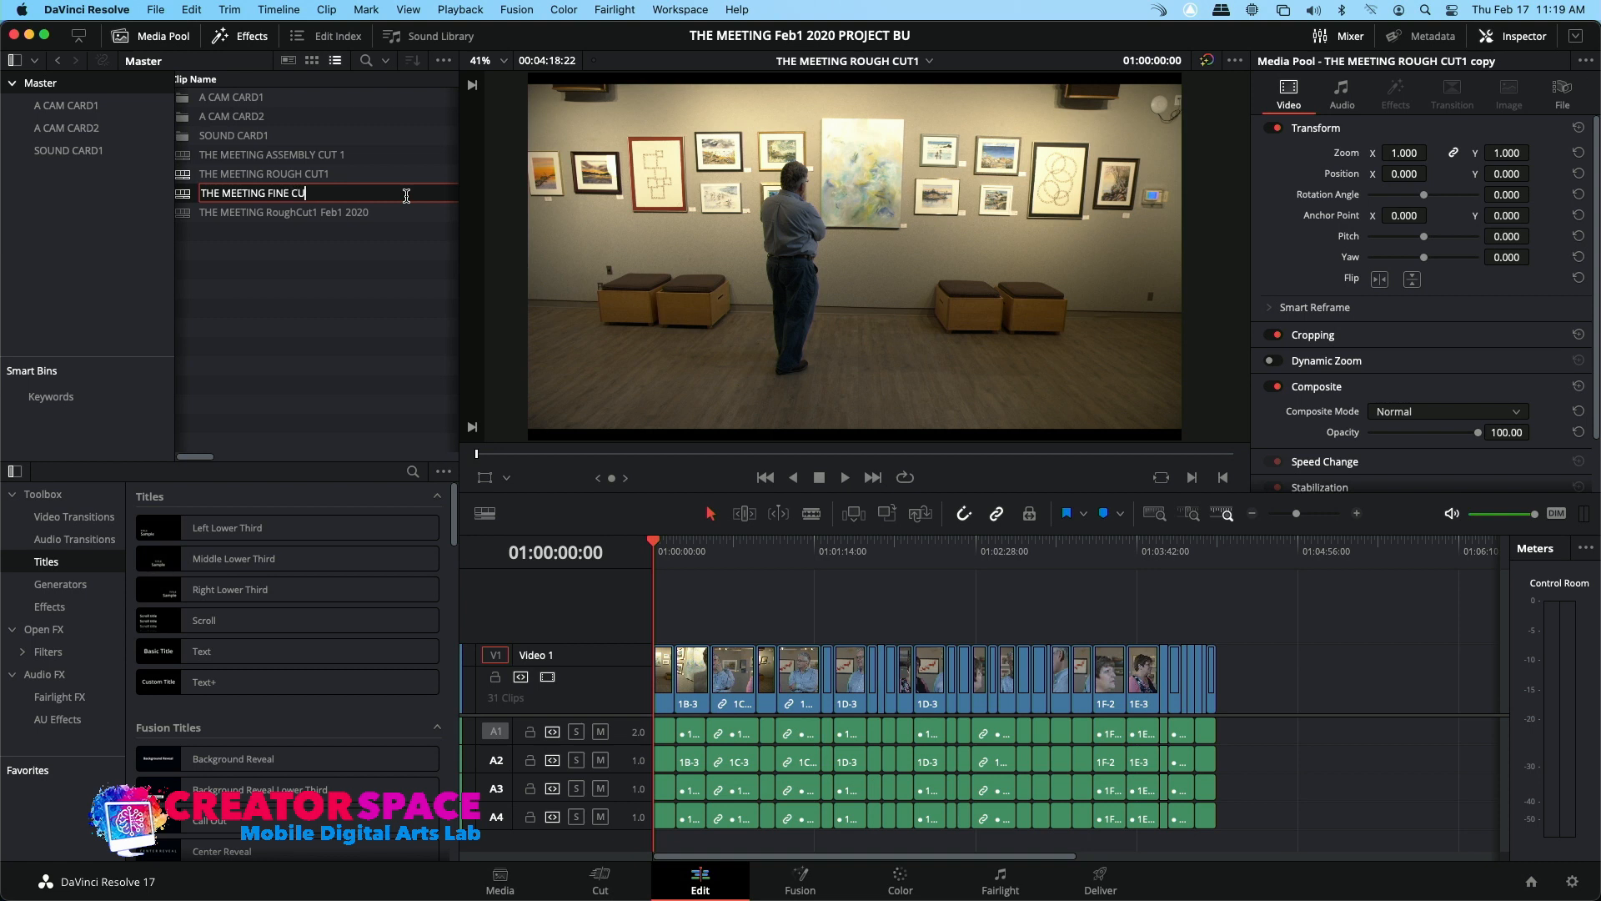
pyautogui.write('1')
pyautogui.press('Return')
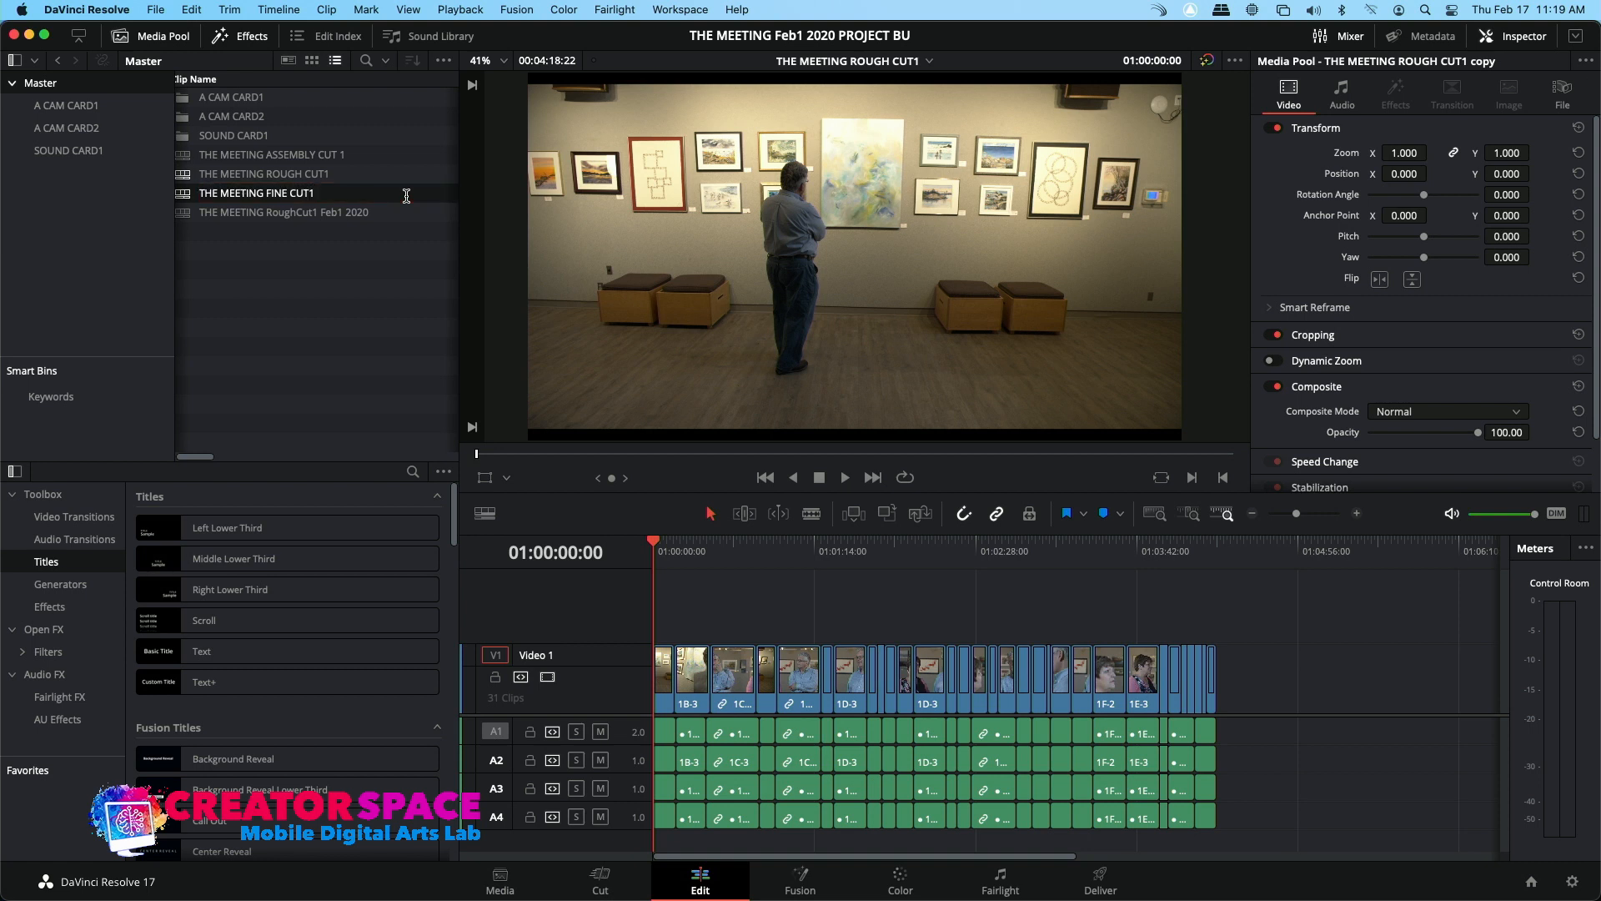
# Open the THE MEETING FINE CUT1 timeline and play it from the start to review the first cuts
pyautogui.doubleClick(191, 199)
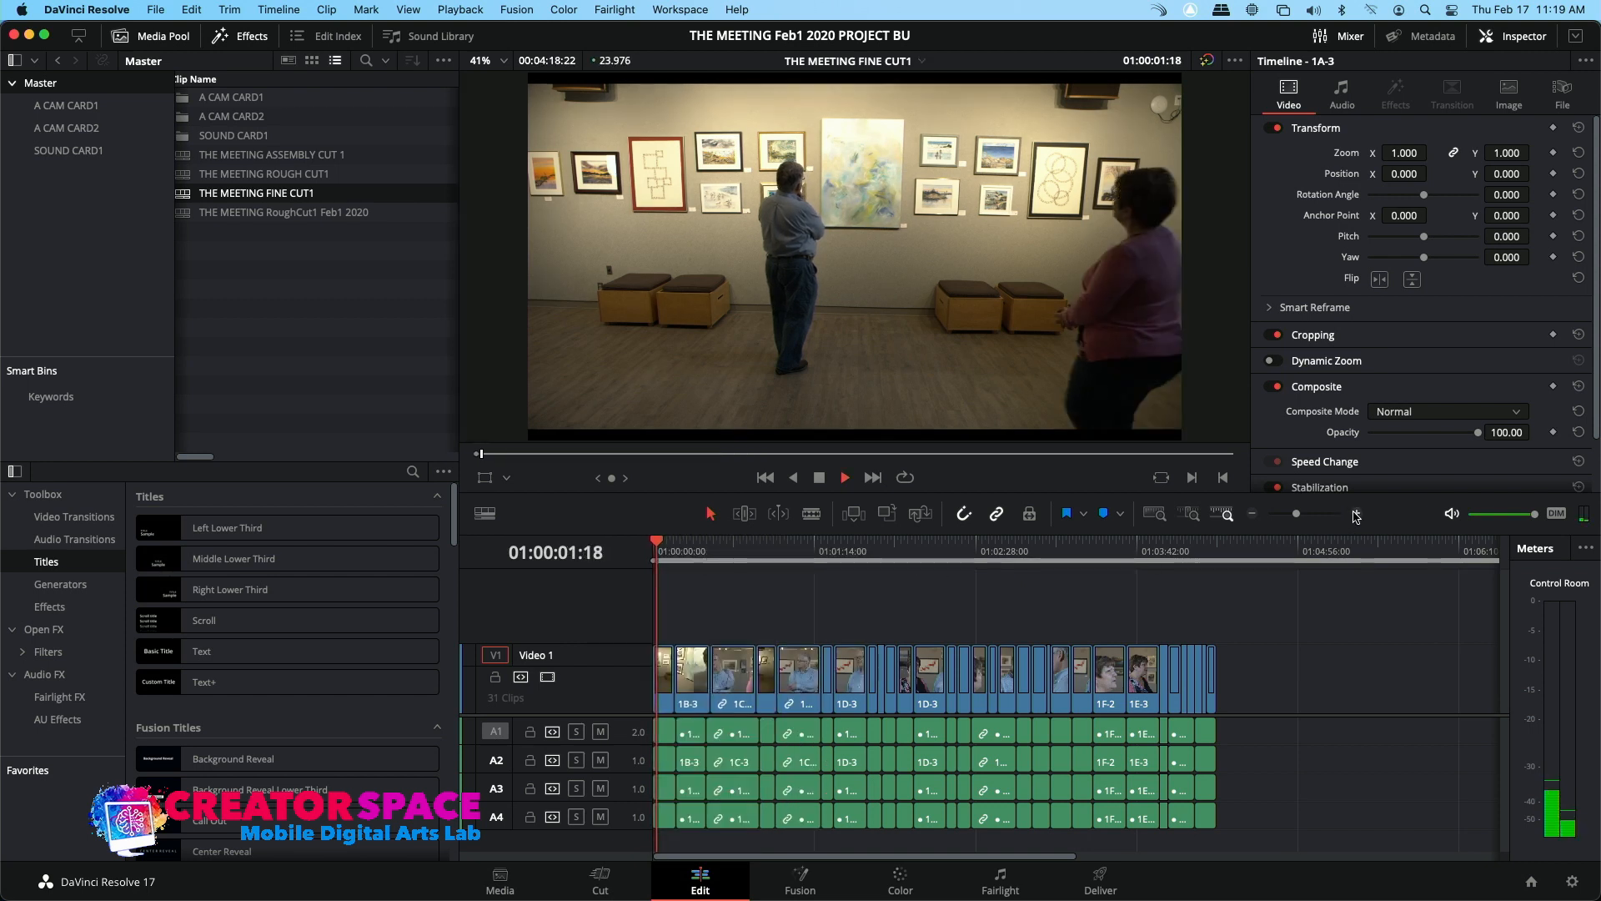
pyautogui.press('super+equal')
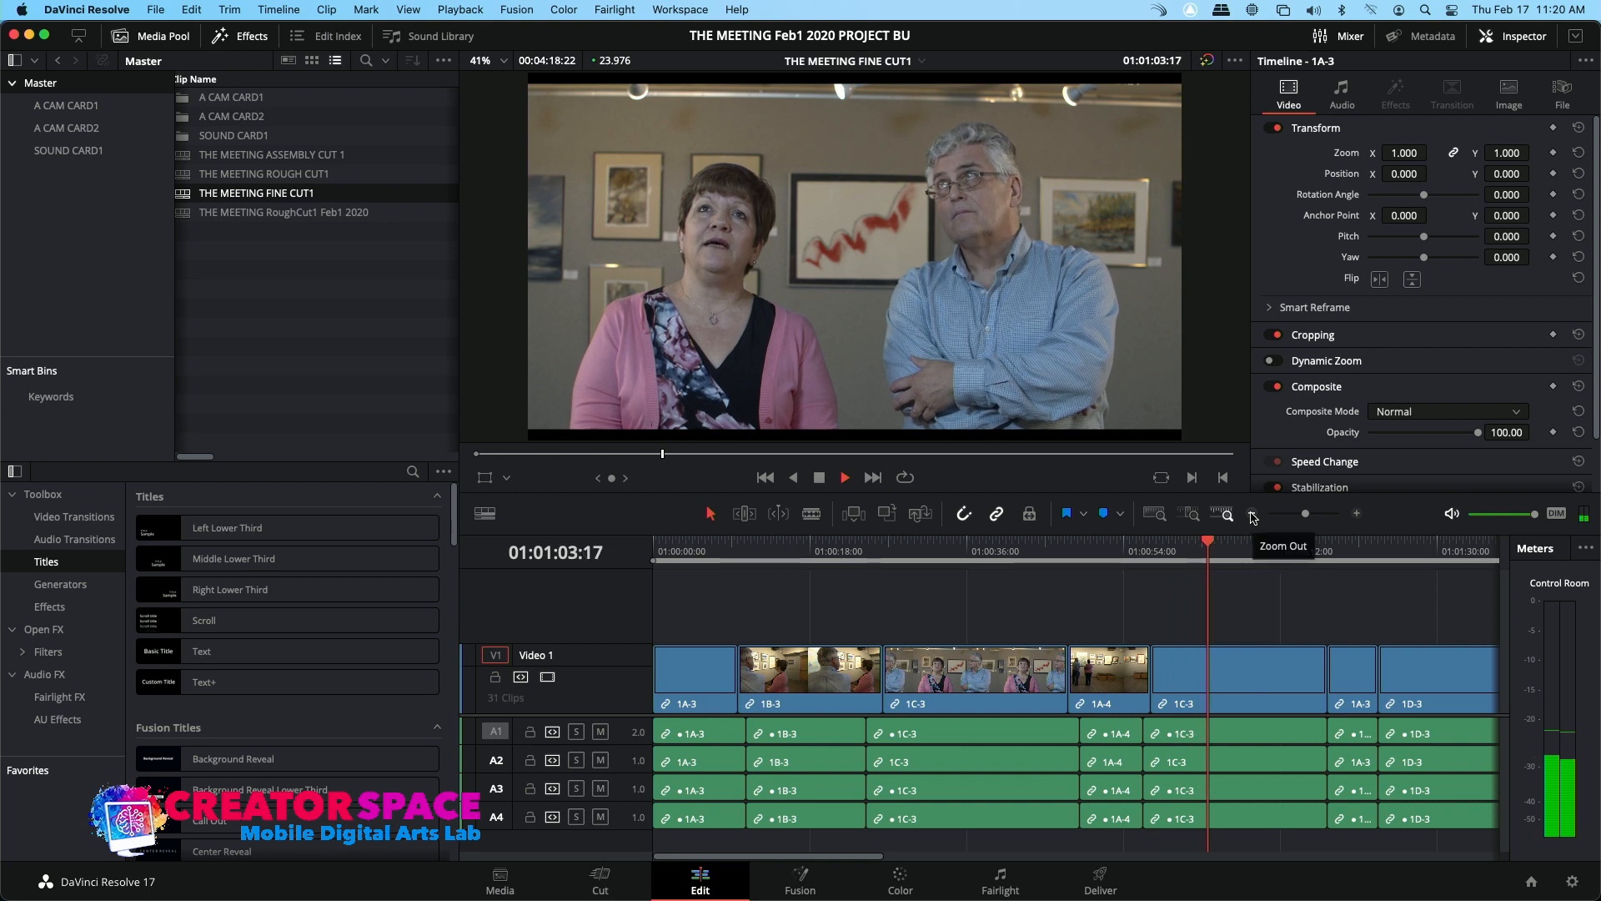
pyautogui.click(1253, 514)
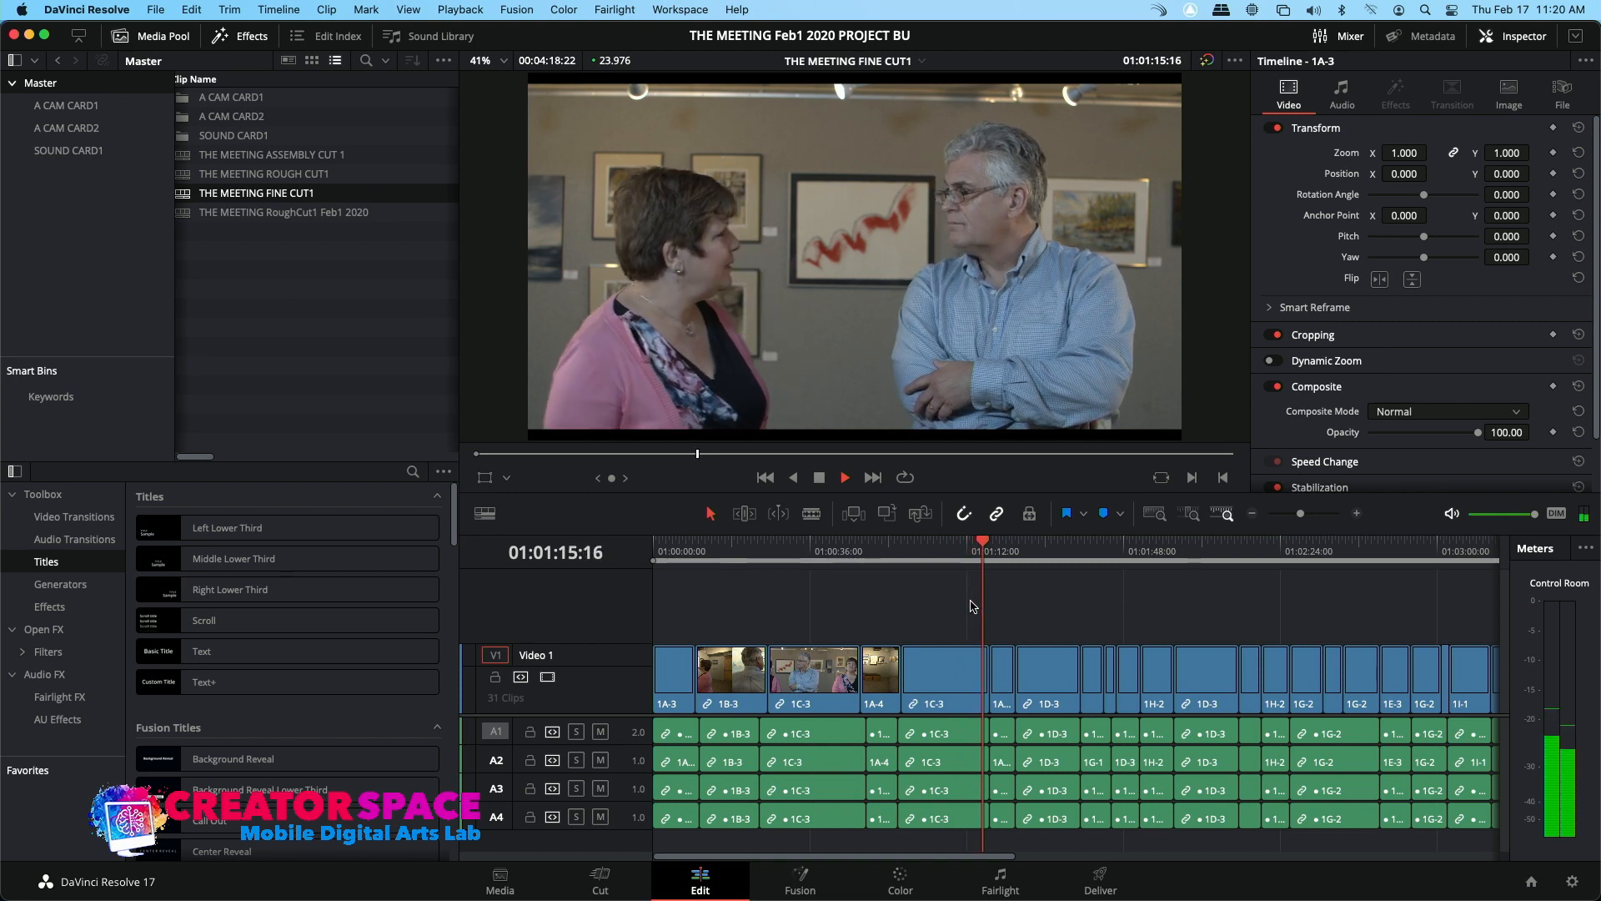
pyautogui.click(1357, 513)
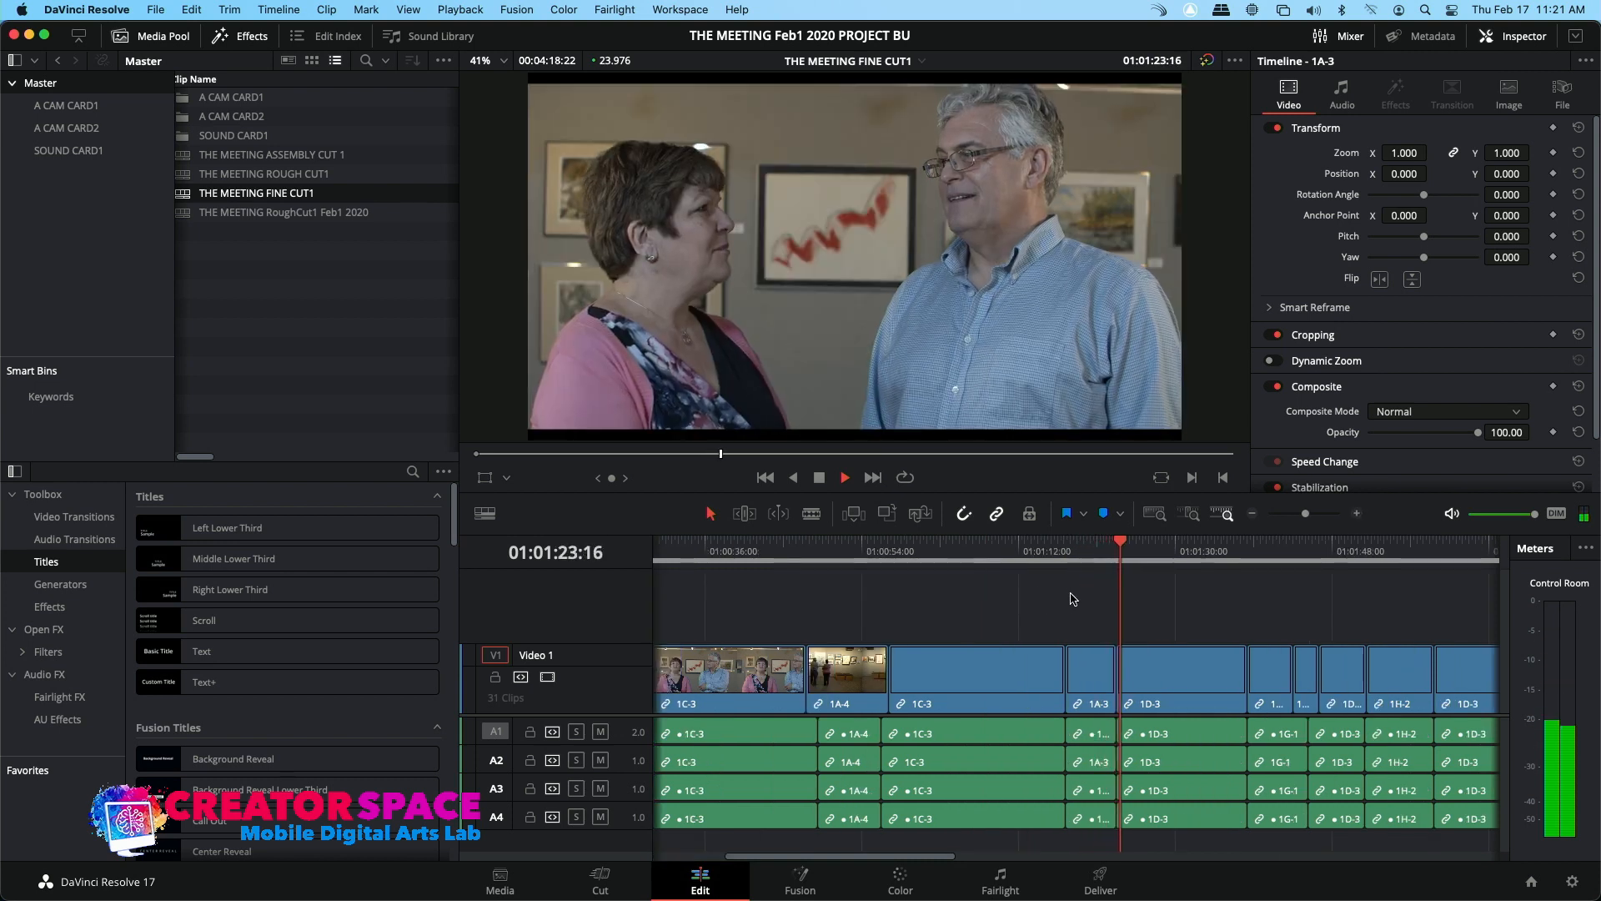
pyautogui.press('space')
pyautogui.hotkey('shift', 'Left')
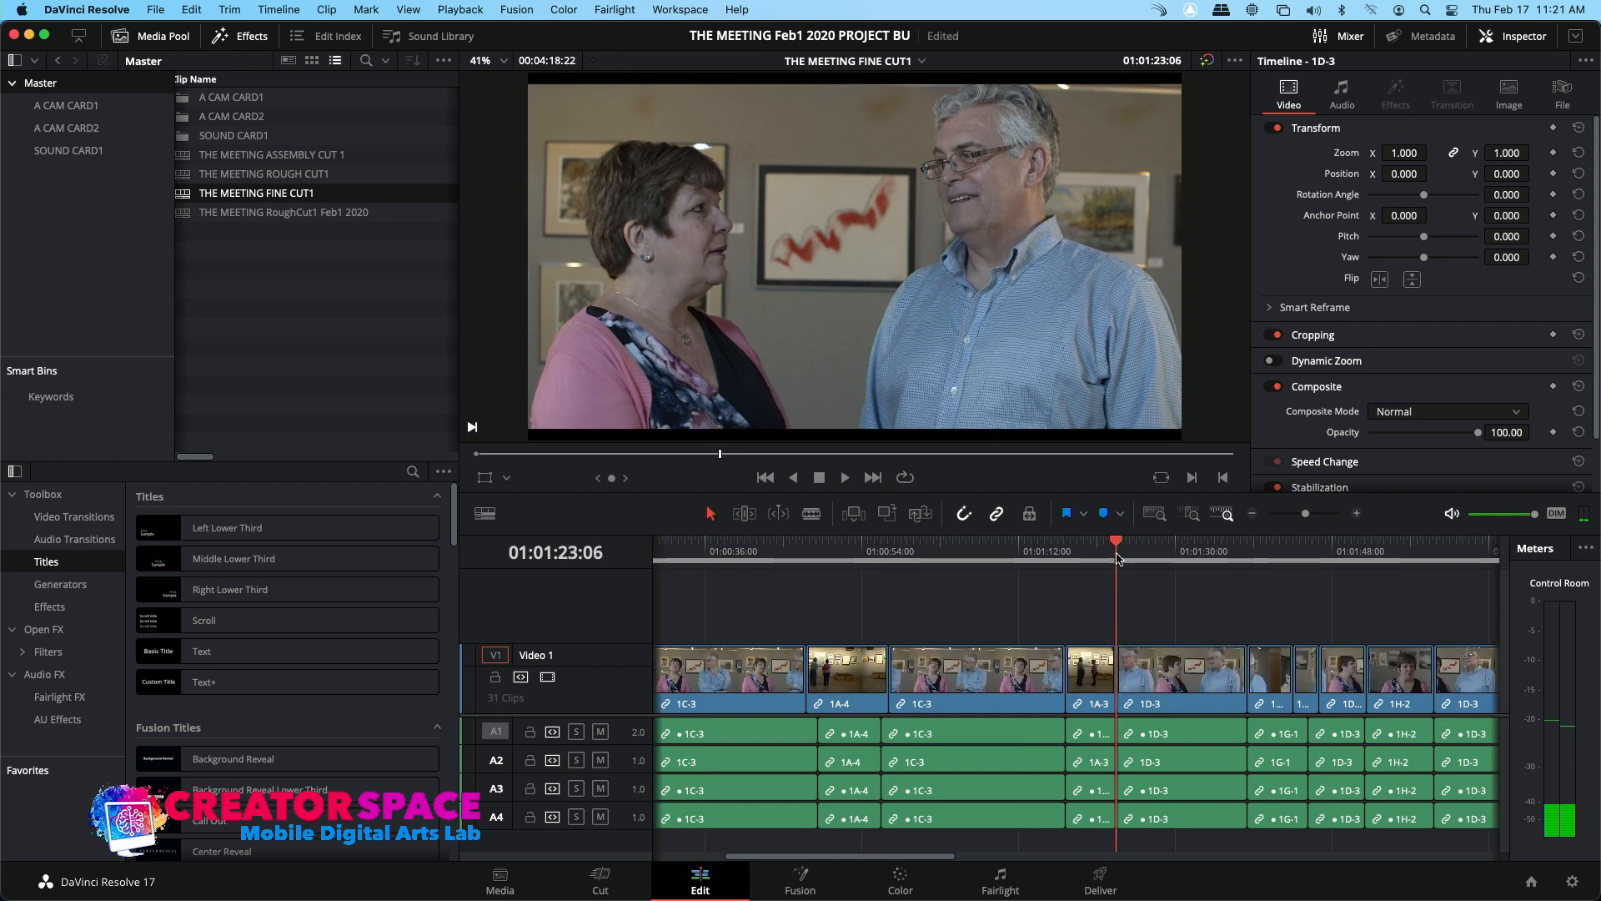
pyautogui.press('space')
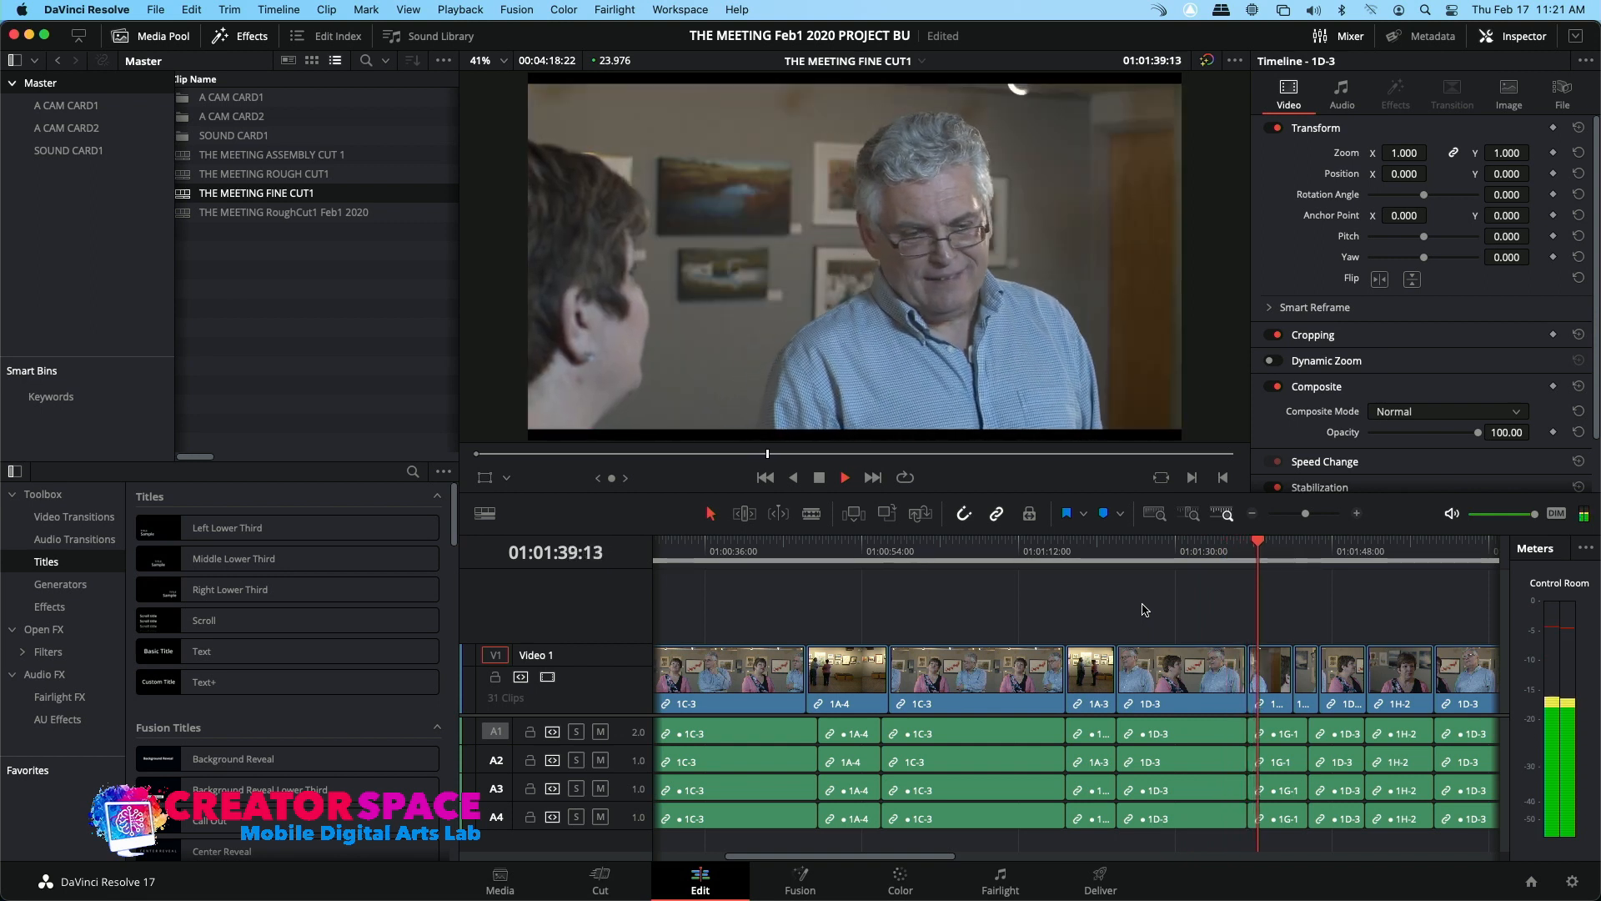
# Roll only the picture cut from 1D-3 to 1G-1 slightly earlier than its audio cut, and play on from just before it
pyautogui.press('space')
pyautogui.click(1246, 692)
pyautogui.click(1247, 693)
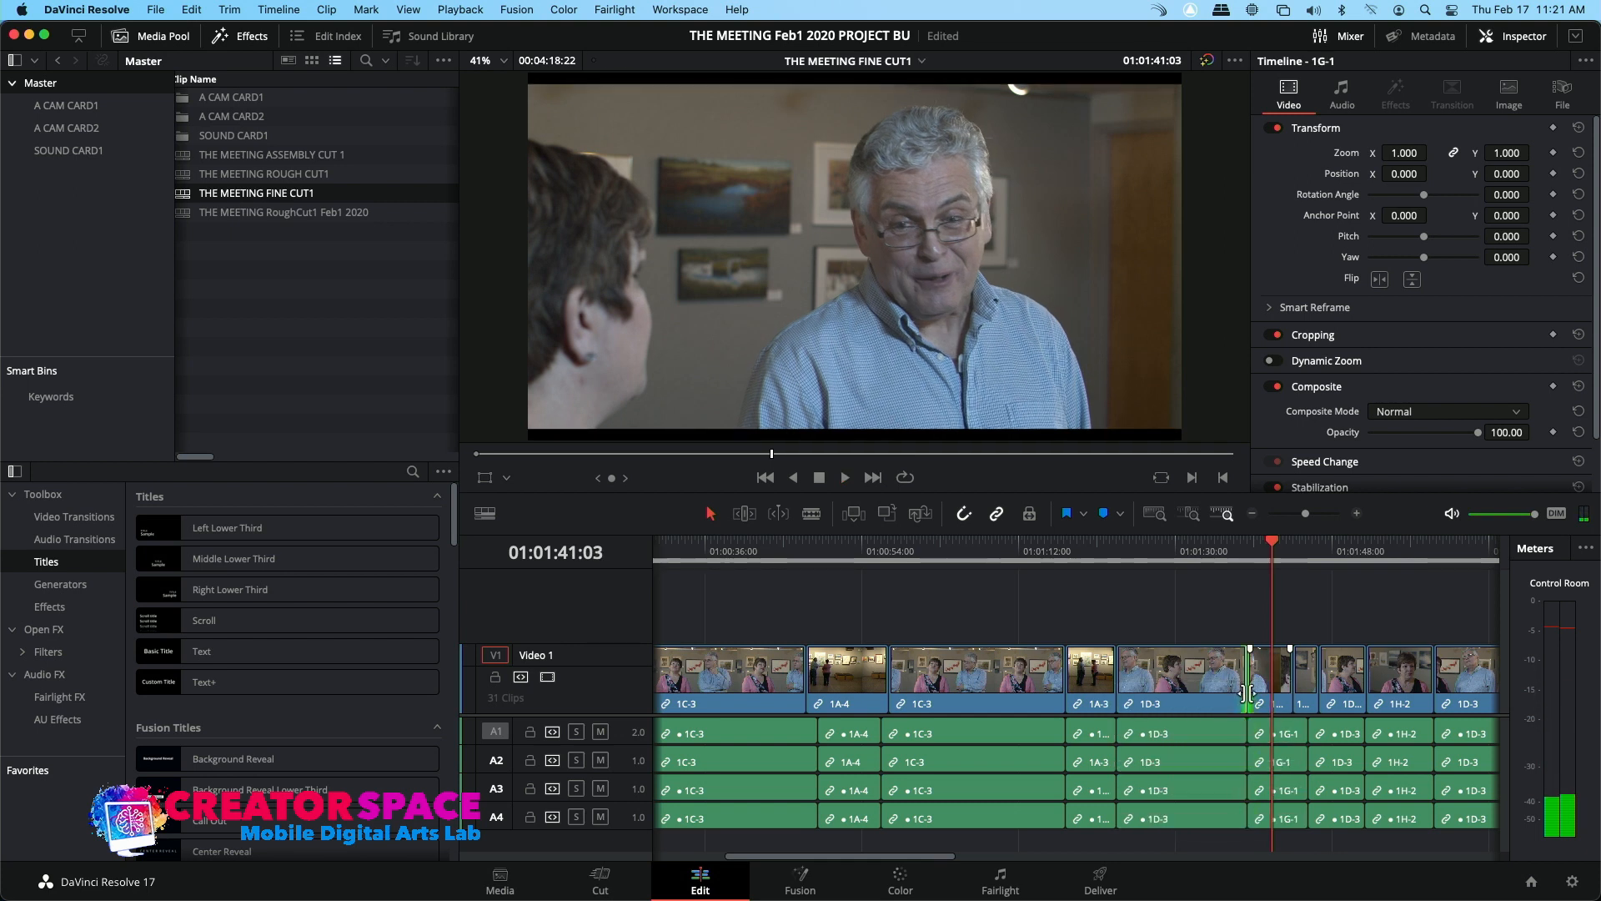
pyautogui.click(1247, 693)
pyautogui.moveTo(1247, 693); pyautogui.dragTo(1241, 672)
pyautogui.click(1233, 552)
pyautogui.press('space')
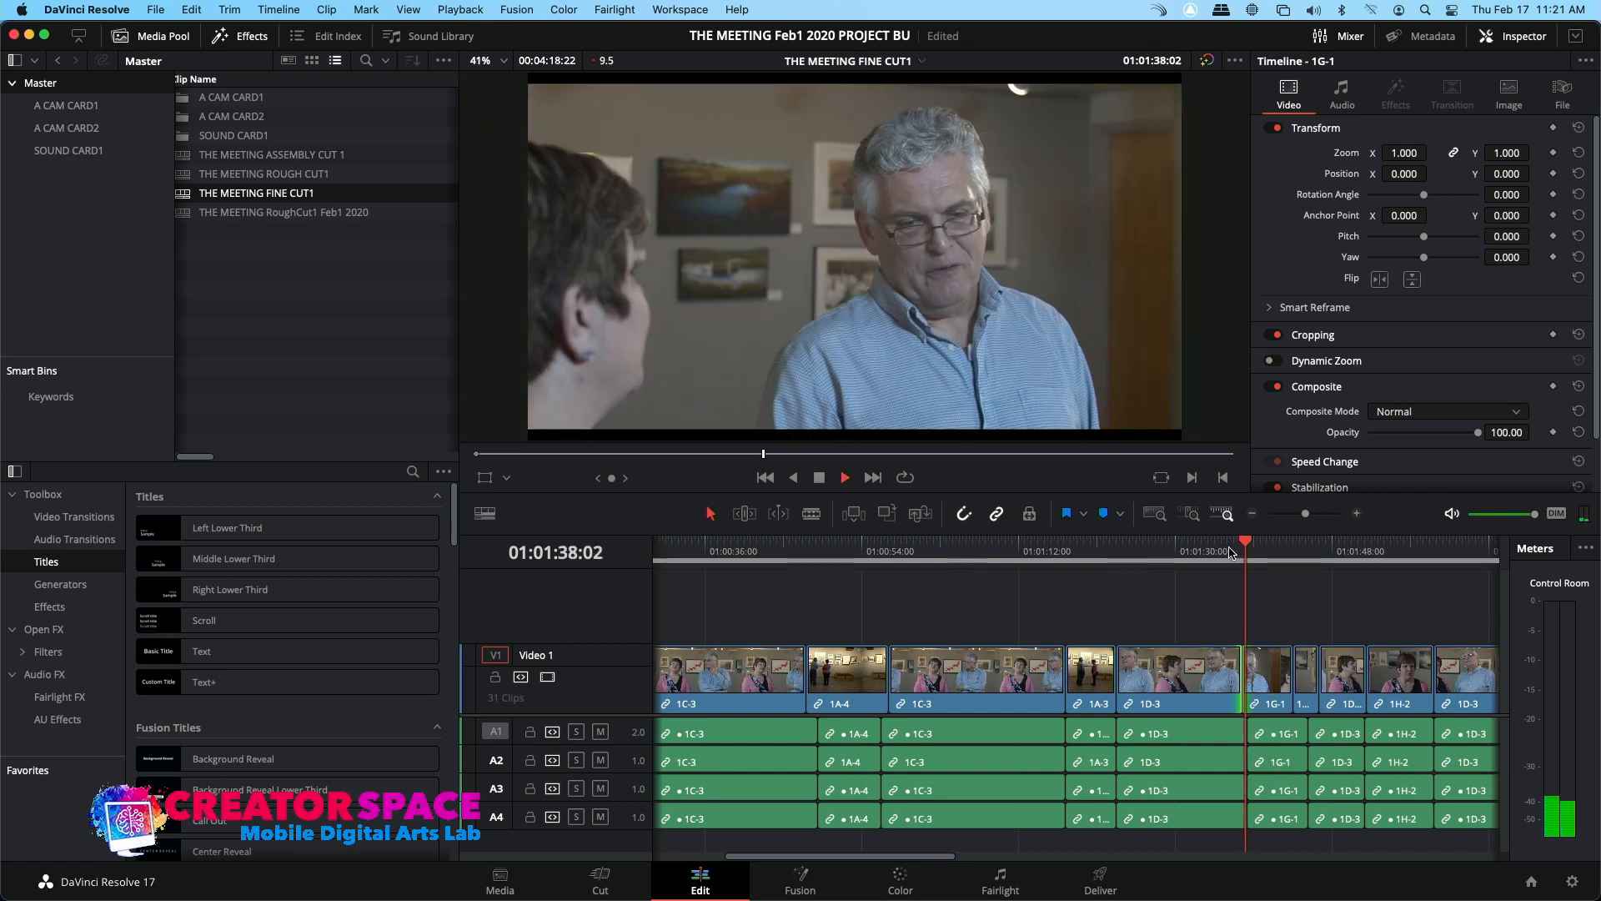
pyautogui.click(1228, 552)
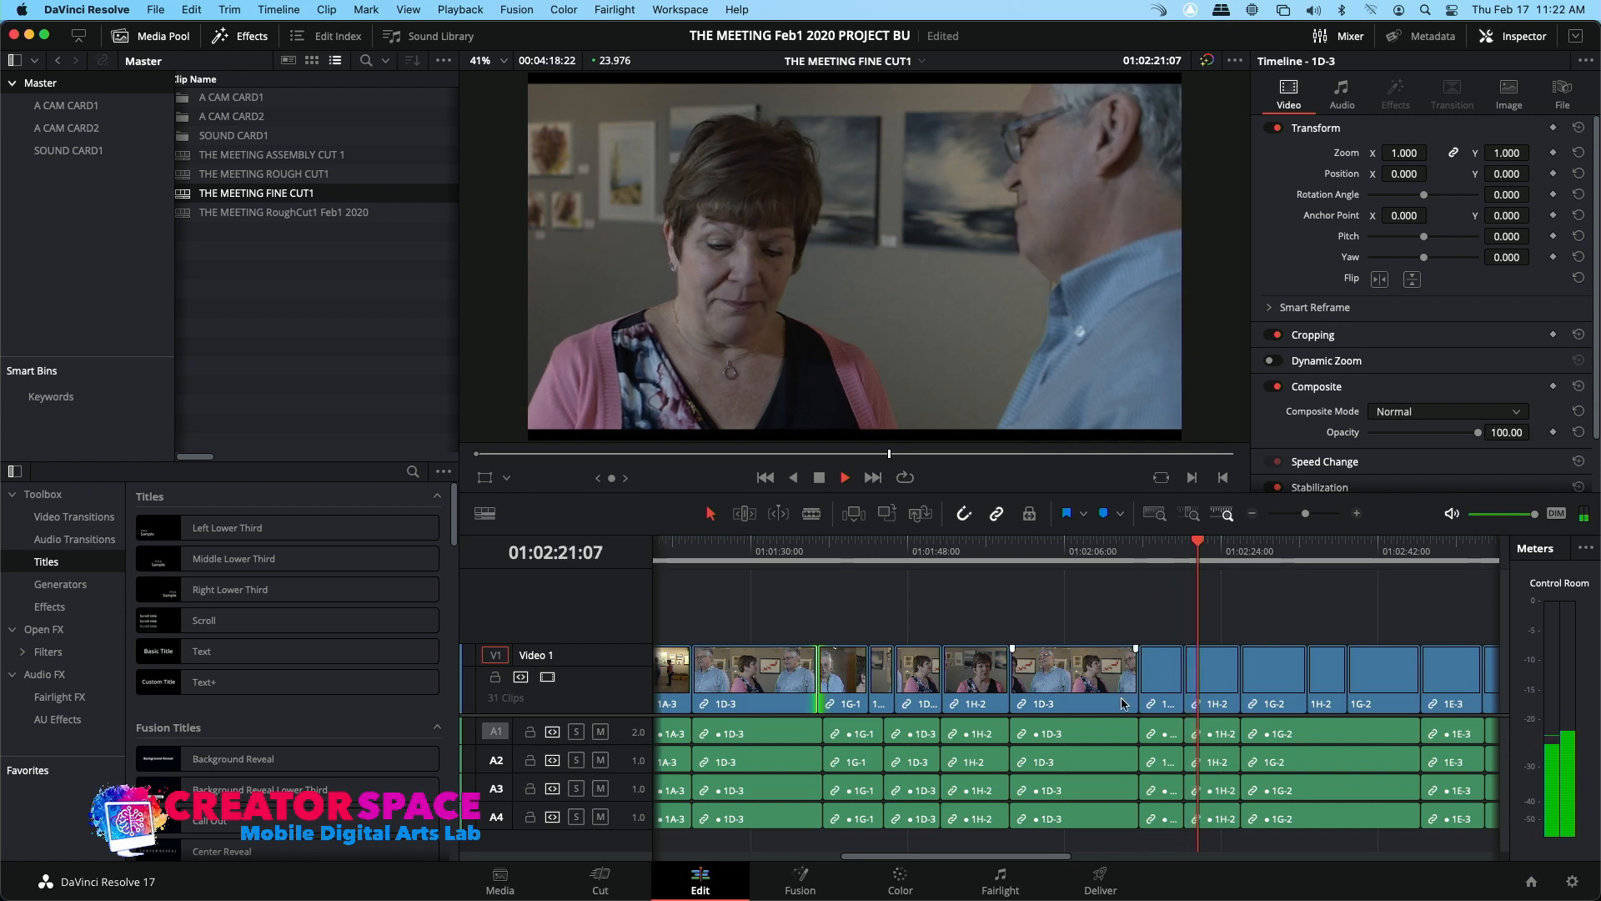
# Roll only the picture cut from 1G-2 to 1H-2 later, to just before 01:02:21:08, and play it back from 1G-2
pyautogui.press('space')
pyautogui.click(1186, 674)
pyautogui.press('e')
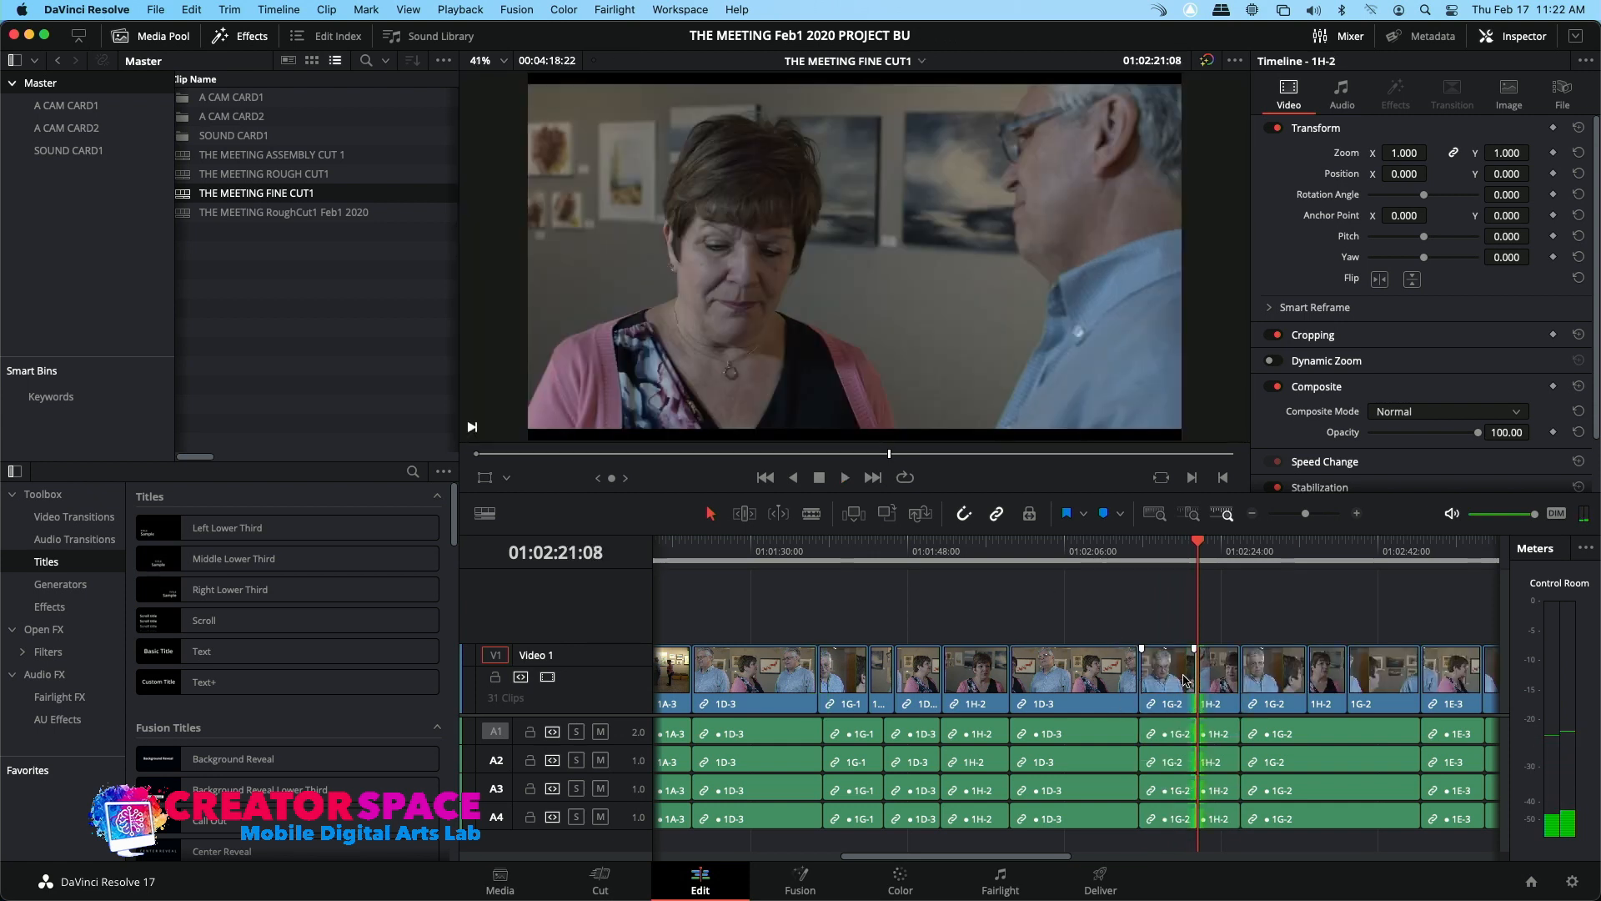
pyautogui.moveTo(1196, 676); pyautogui.dragTo(1178, 674)
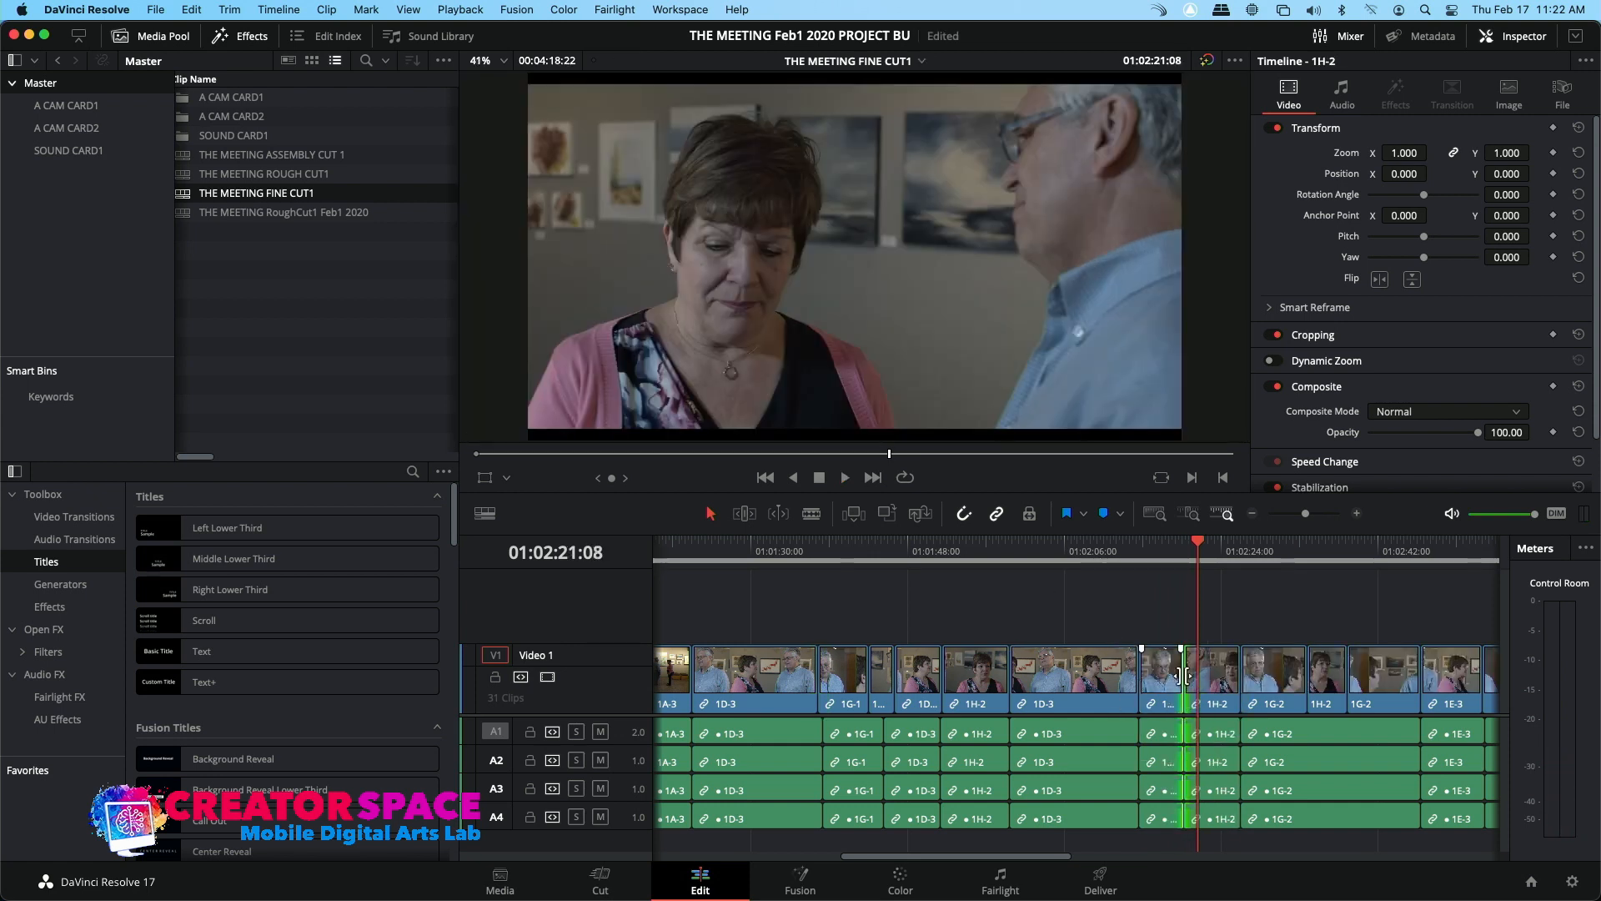
pyautogui.moveTo(1186, 675); pyautogui.dragTo(1189, 676)
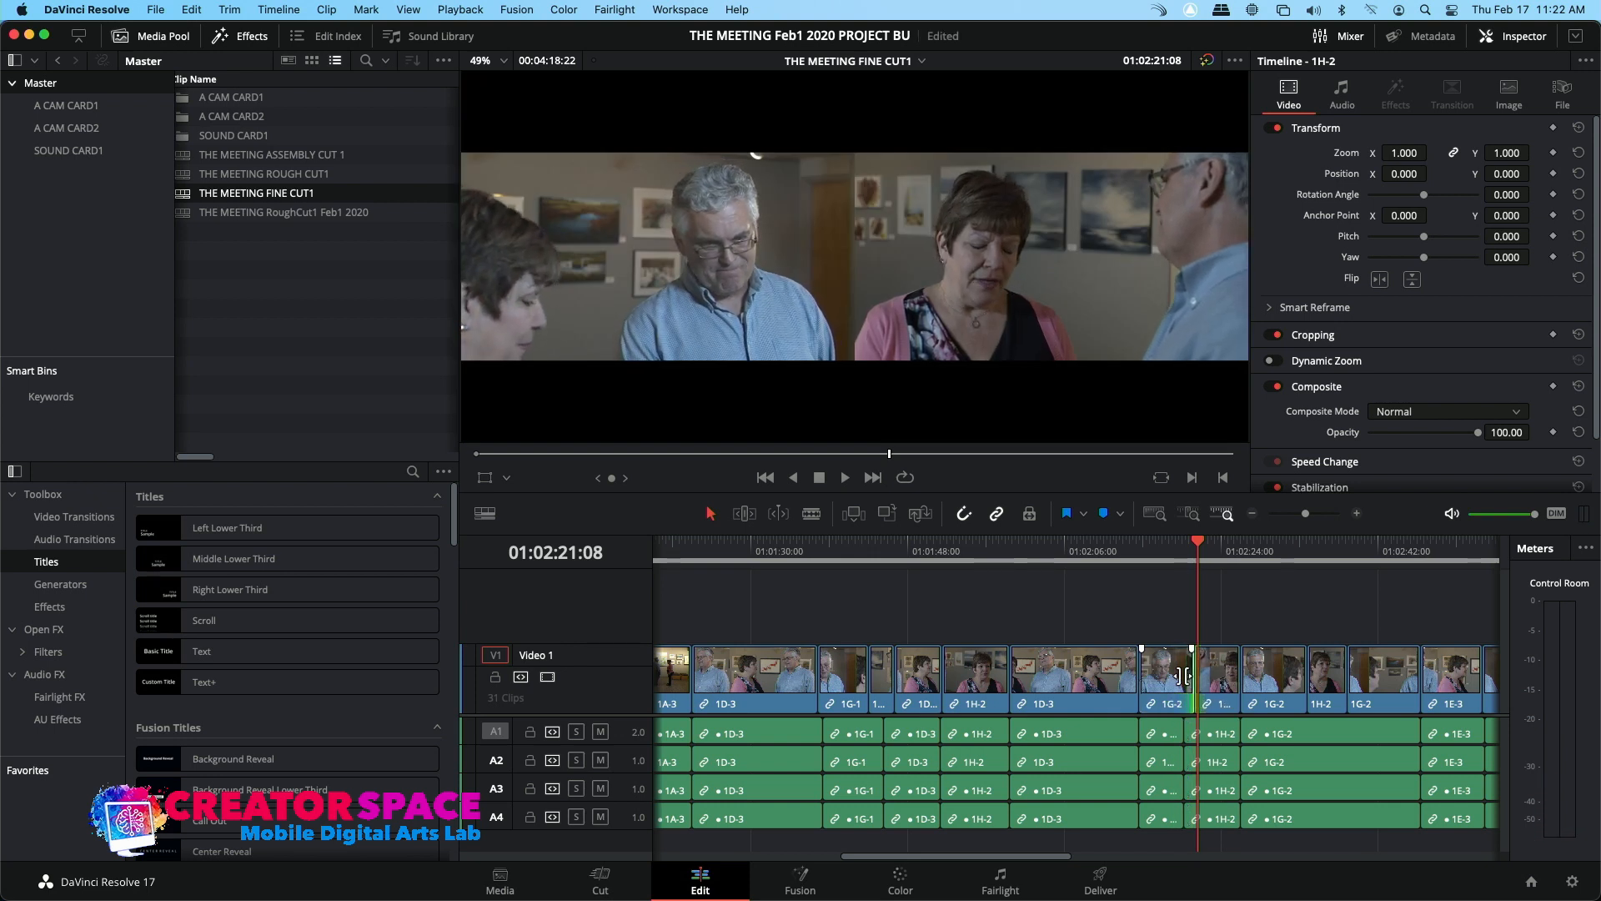
pyautogui.moveTo(1176, 548); pyautogui.dragTo(1168, 548)
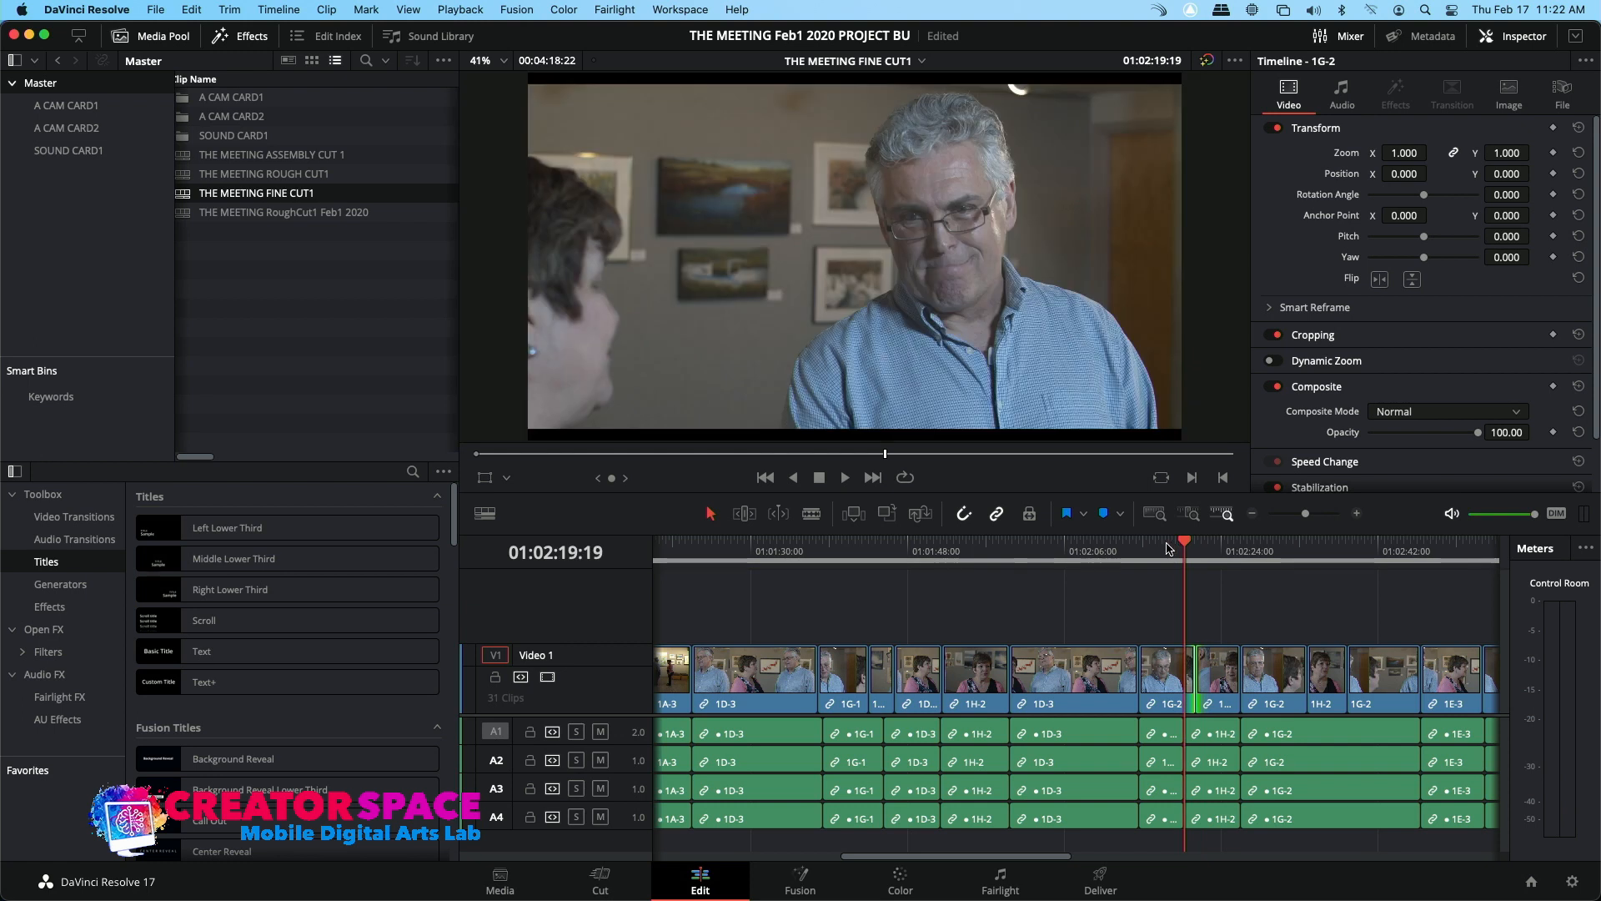
pyautogui.press('space')
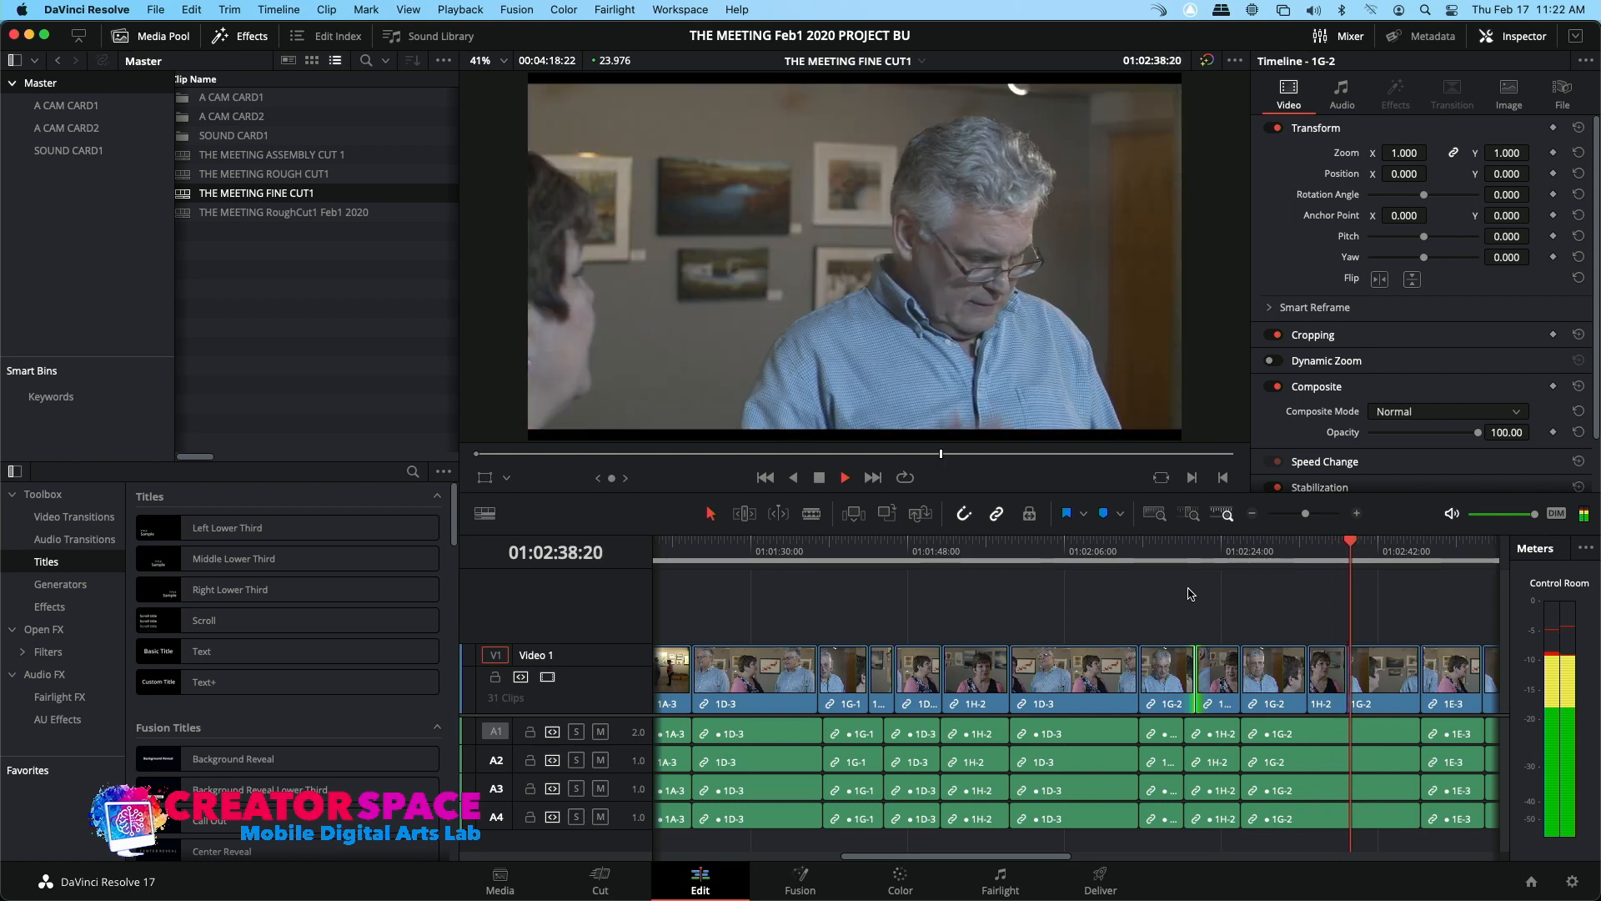
# Show the whole fine cut, check shots in its last part around 01:03:25:03, and move to the end at 01:04:18:22
pyautogui.click(1253, 514)
pyautogui.click(1253, 513)
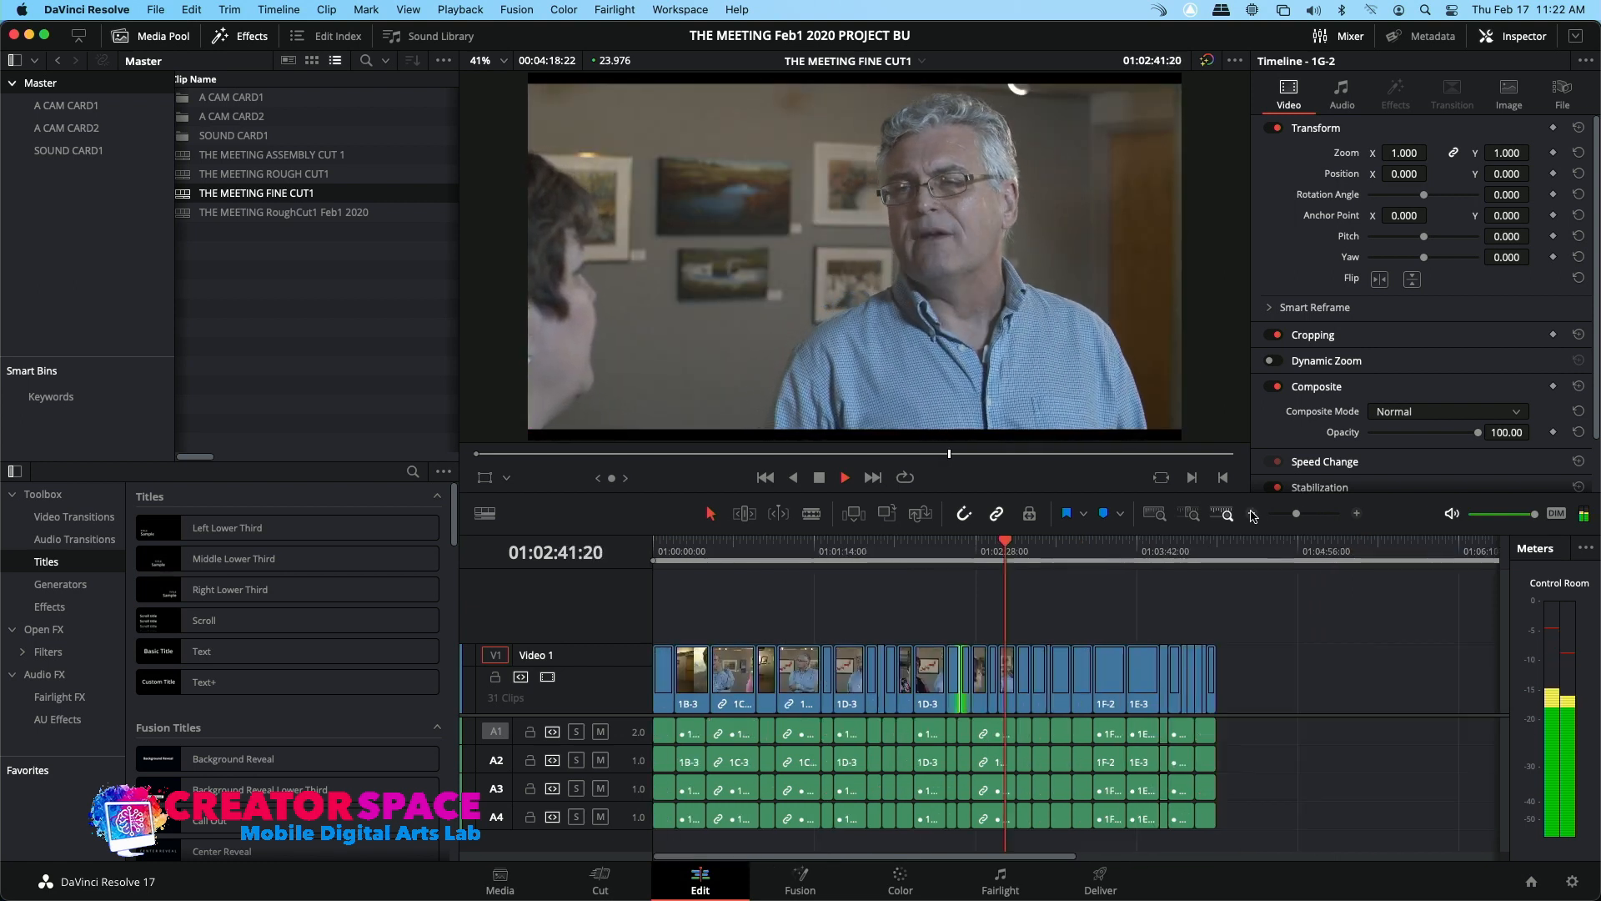
pyautogui.click(1161, 557)
pyautogui.press('Down')
pyautogui.press('Down')
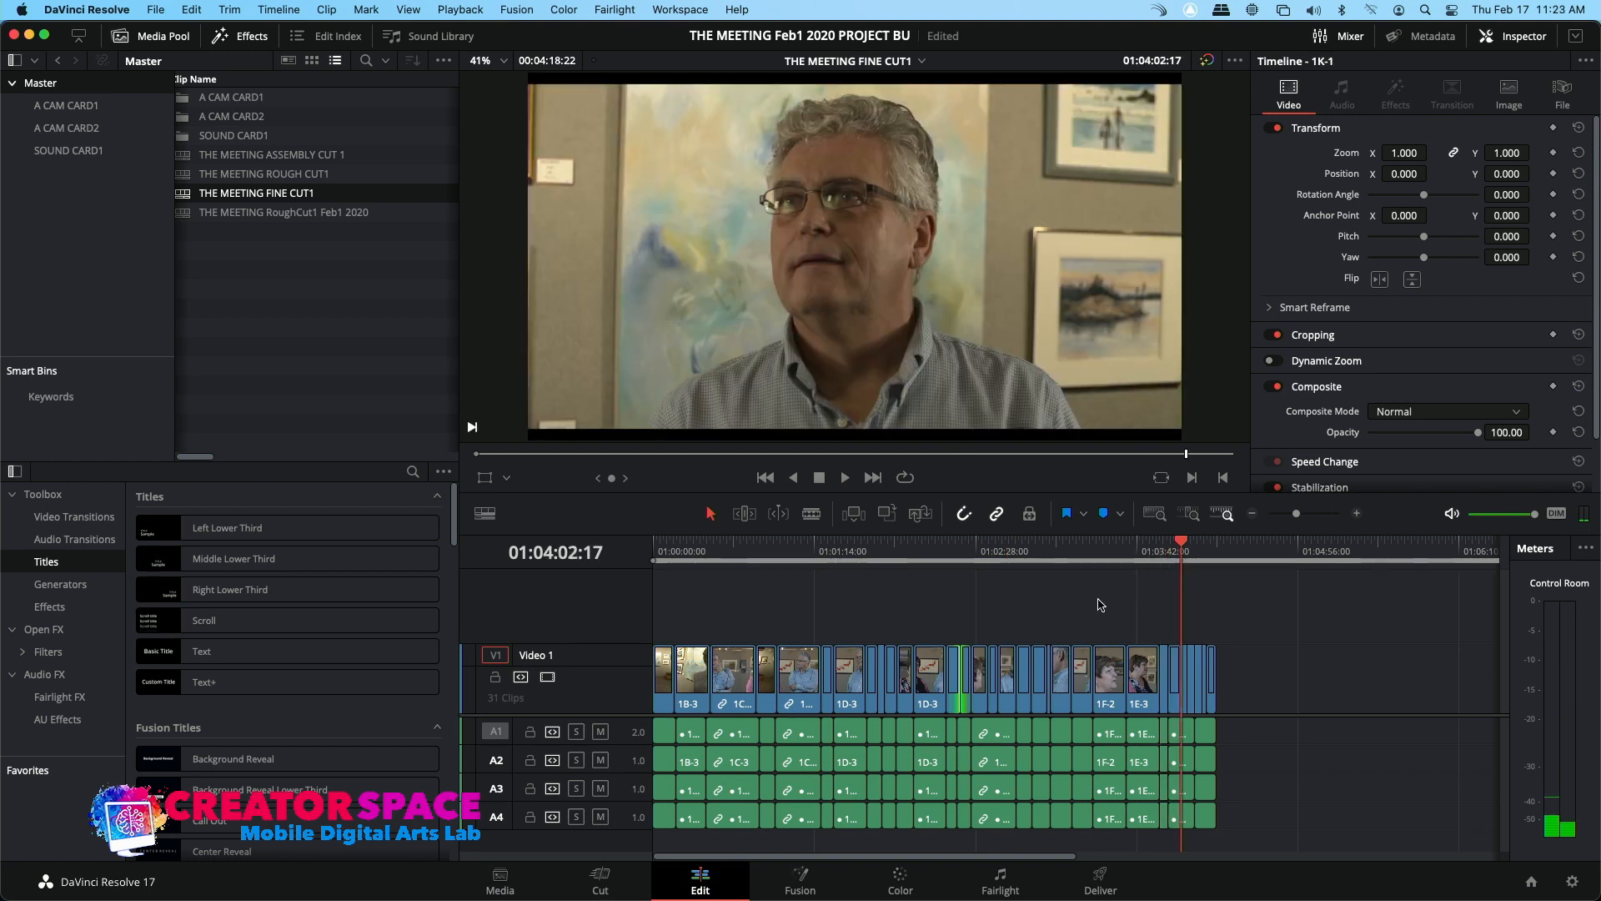
pyautogui.click(1075, 557)
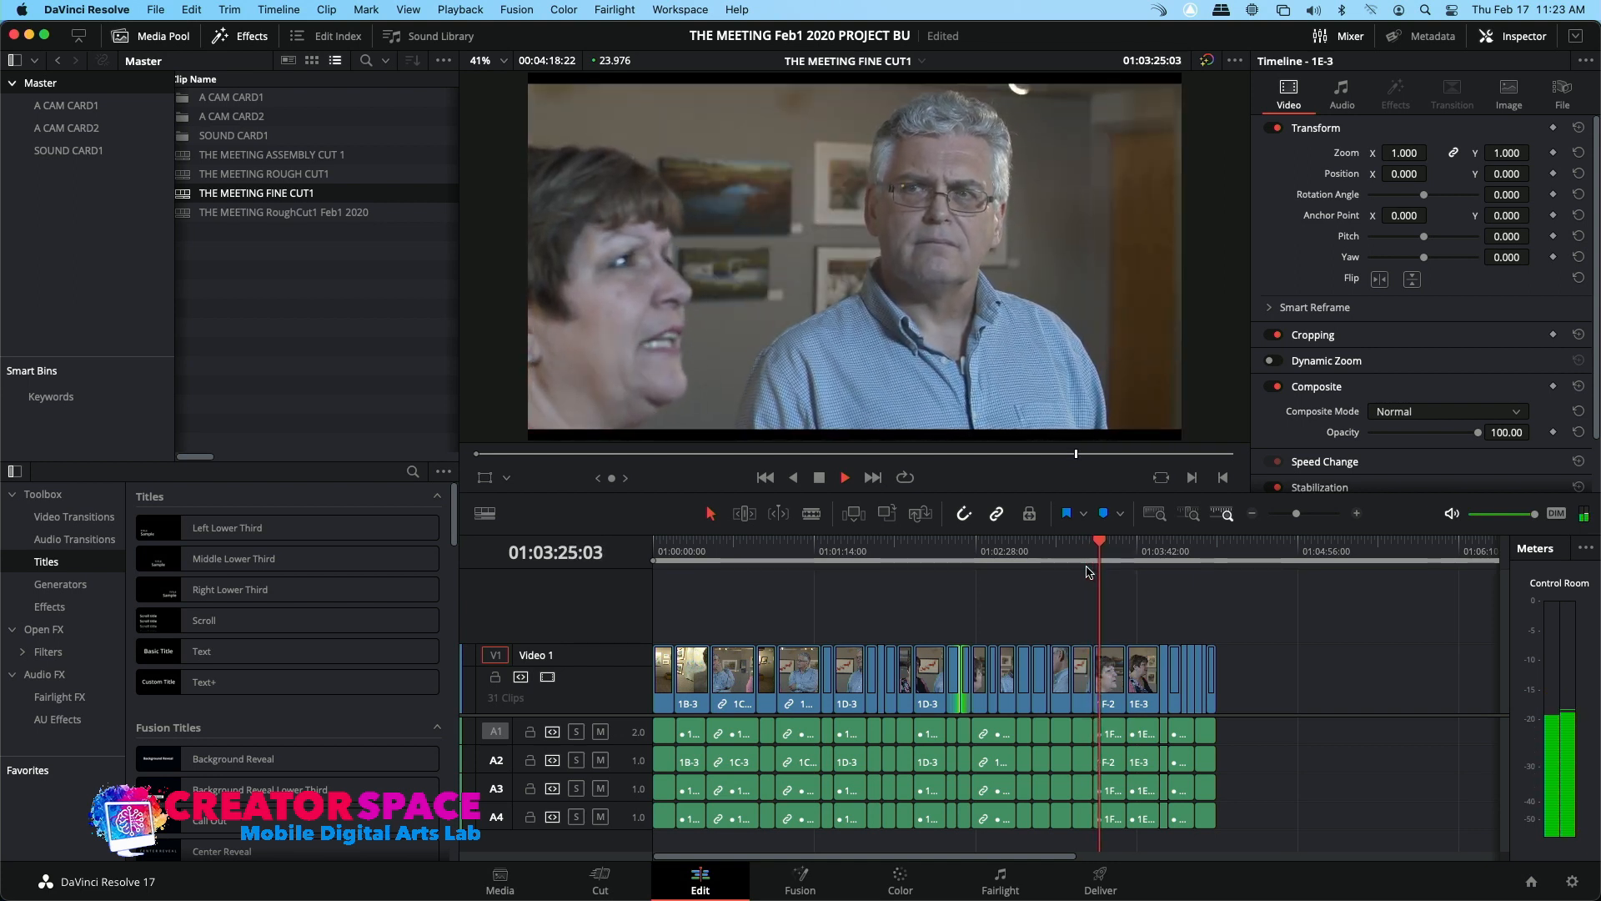
pyautogui.press('space')
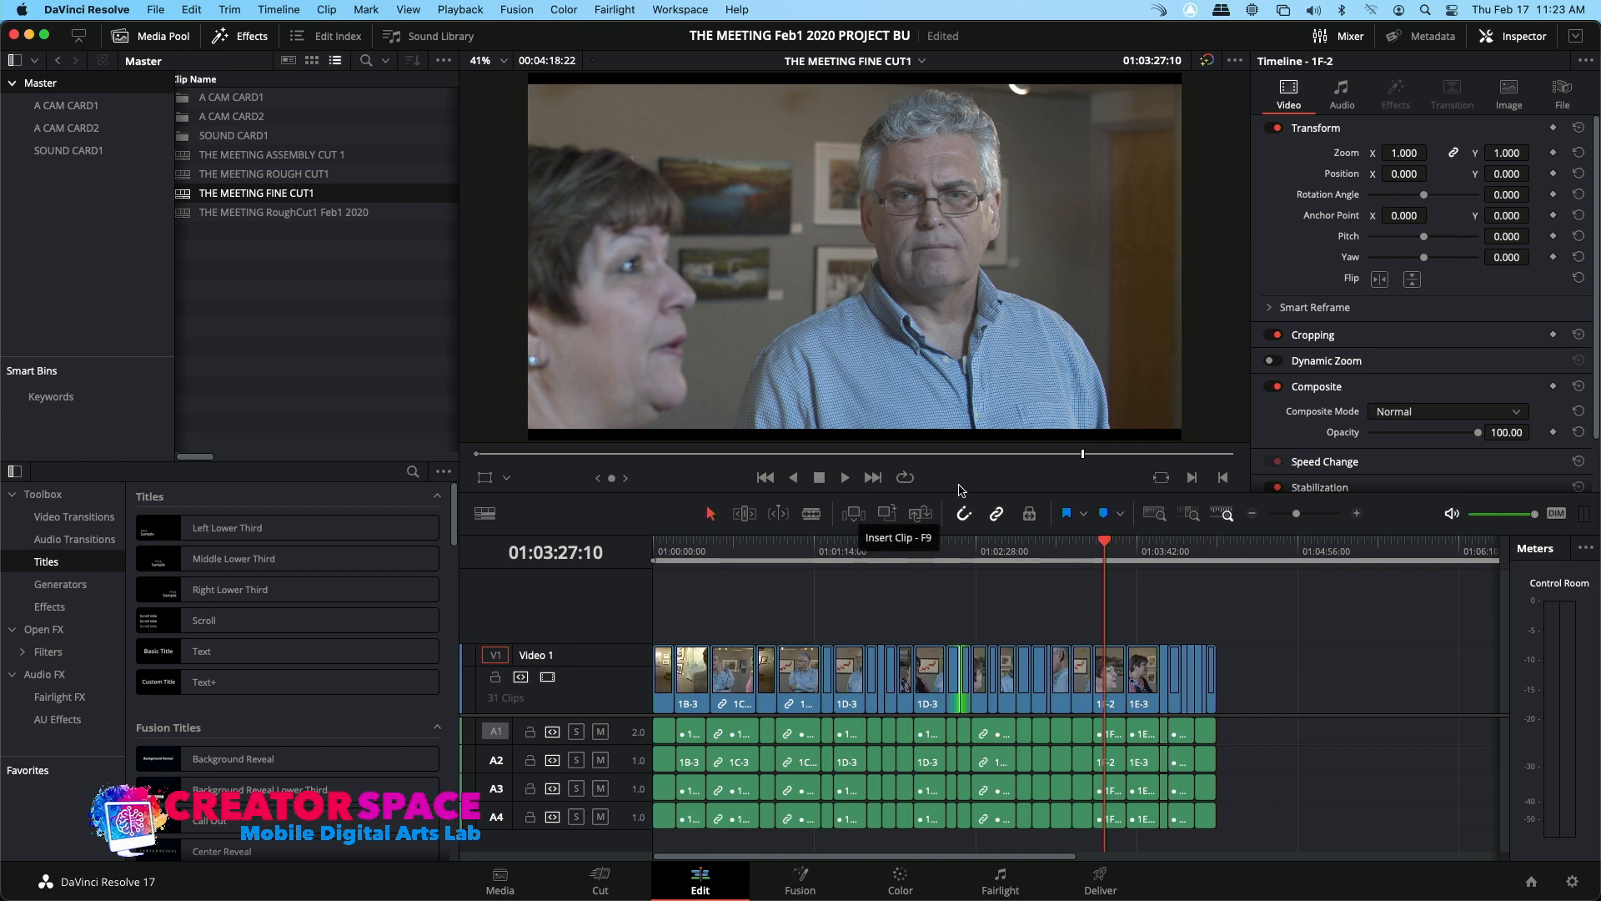
pyautogui.moveTo(1189, 553); pyautogui.dragTo(1217, 553)
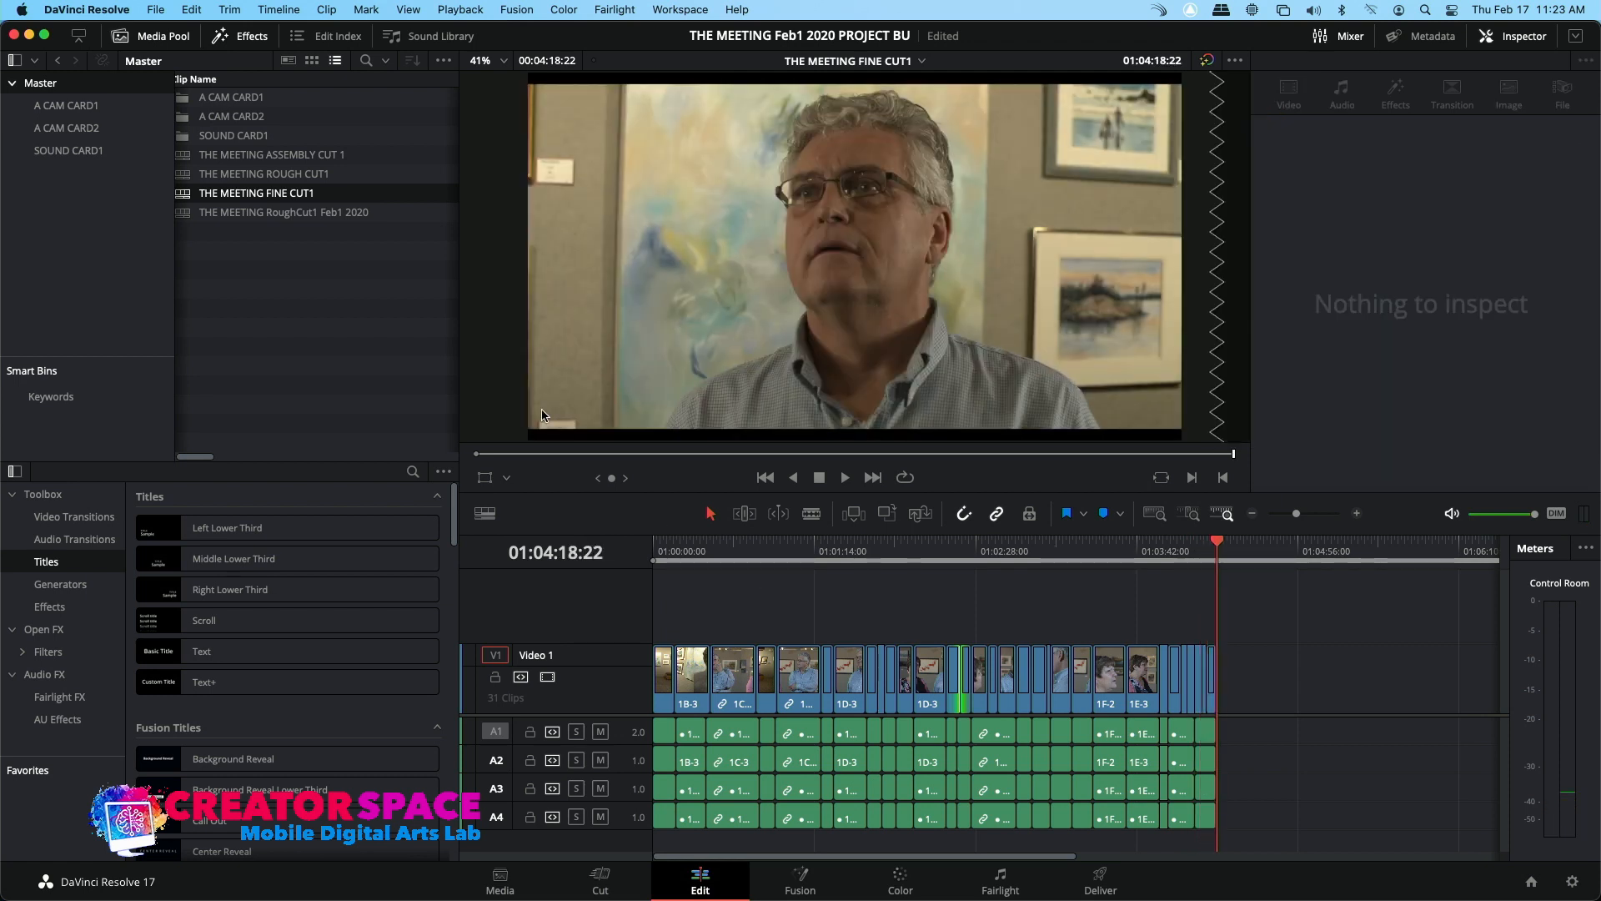